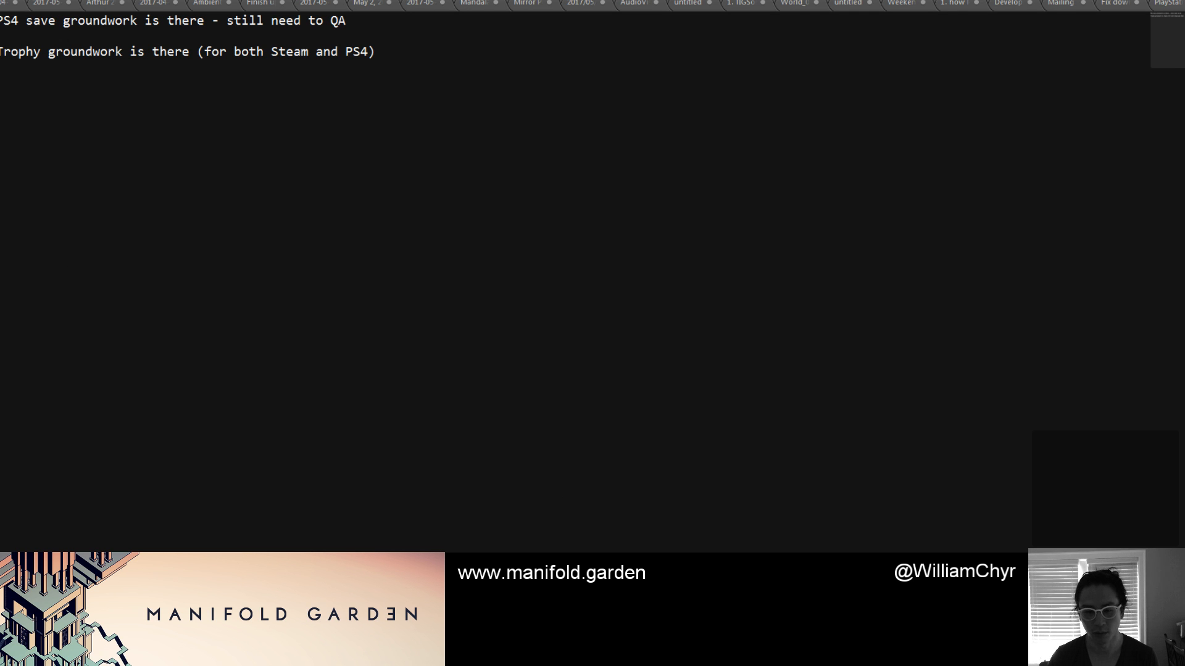
Switch to the web browser, open the copied Tokyo 42 - 4.2 Seconds video link in a new tab and watch it full screen
left_click(580, 654)
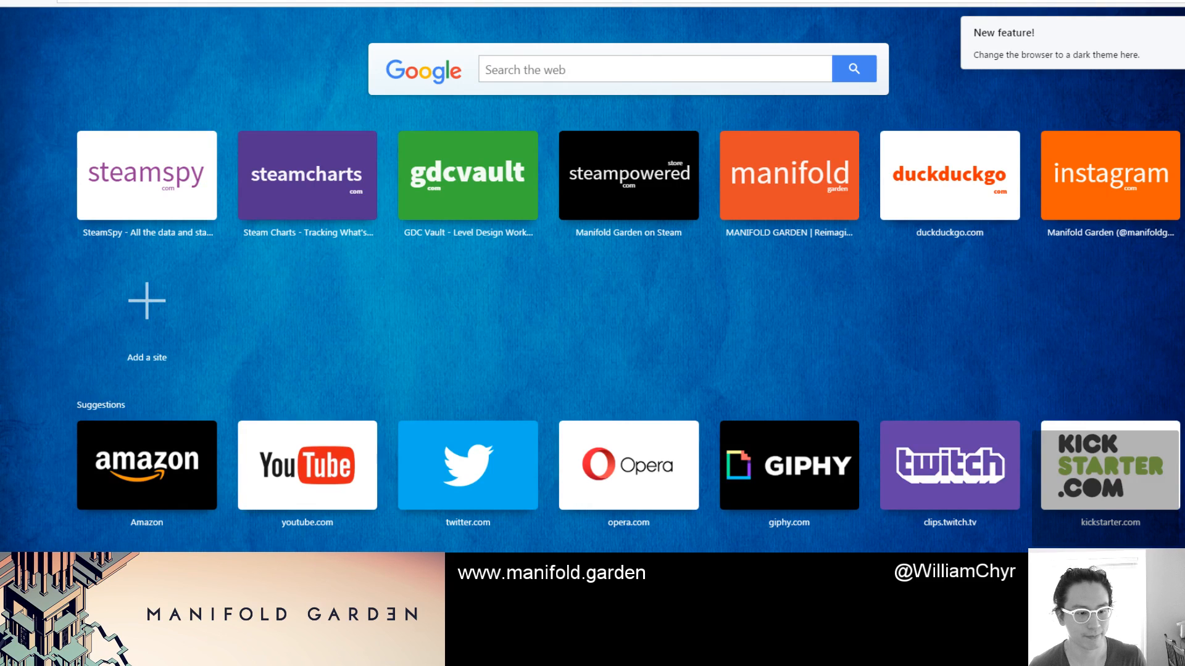
key("ctrl+t")
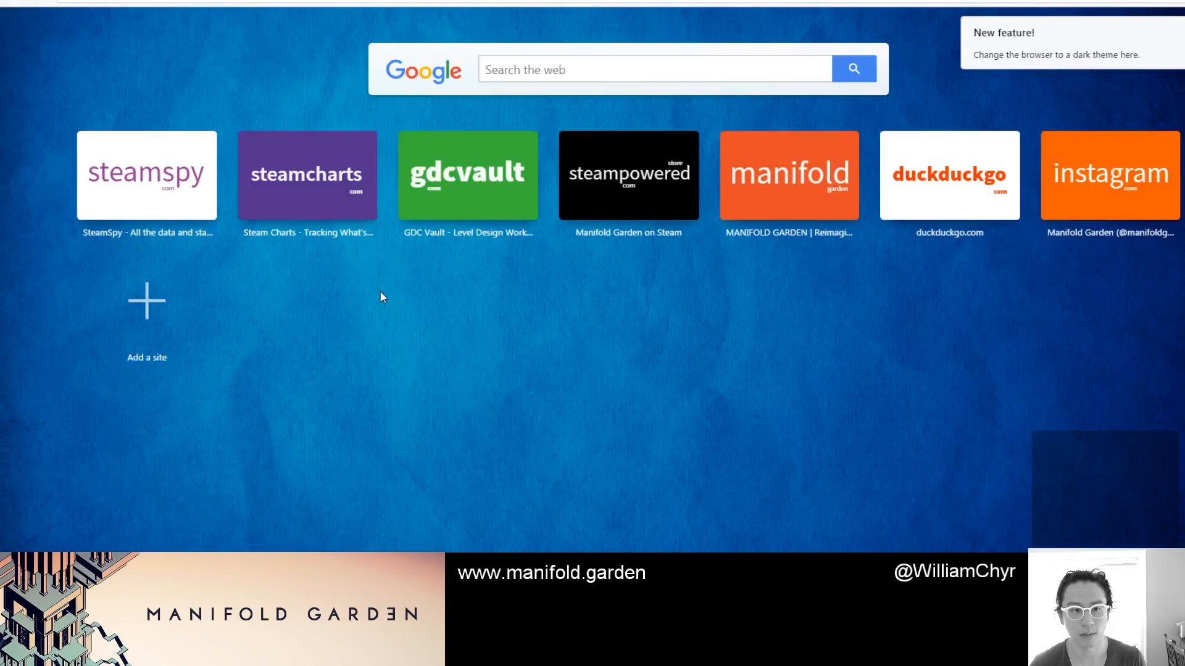
key("ctrl+v")
key("Return")
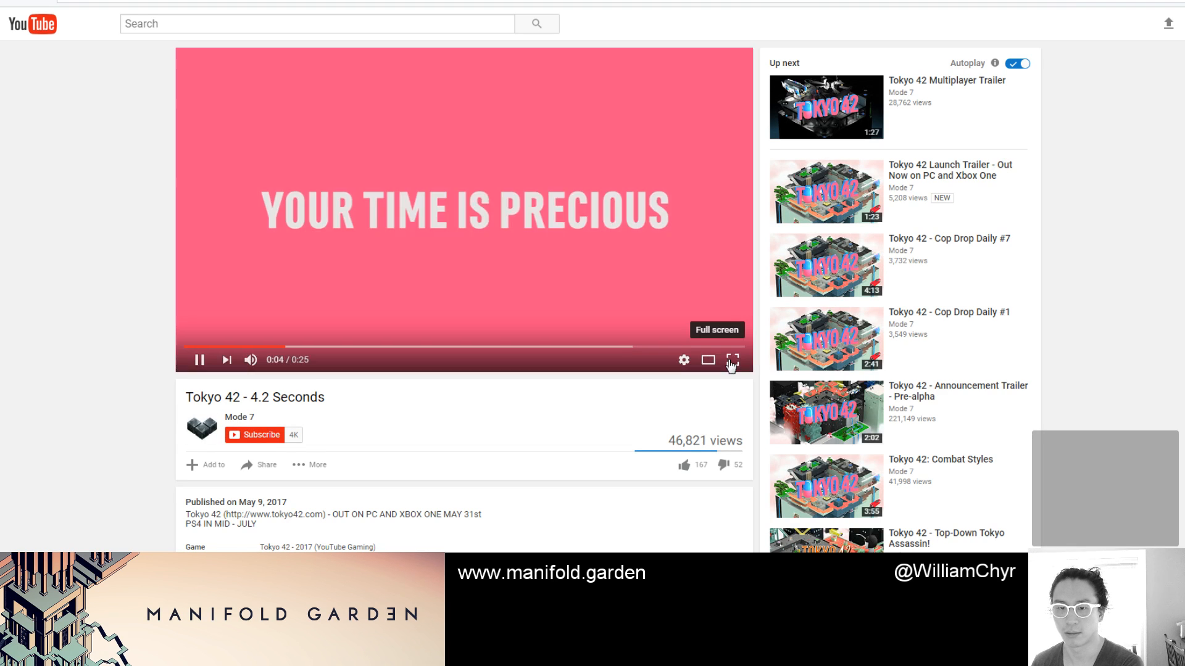
left_click(729, 360)
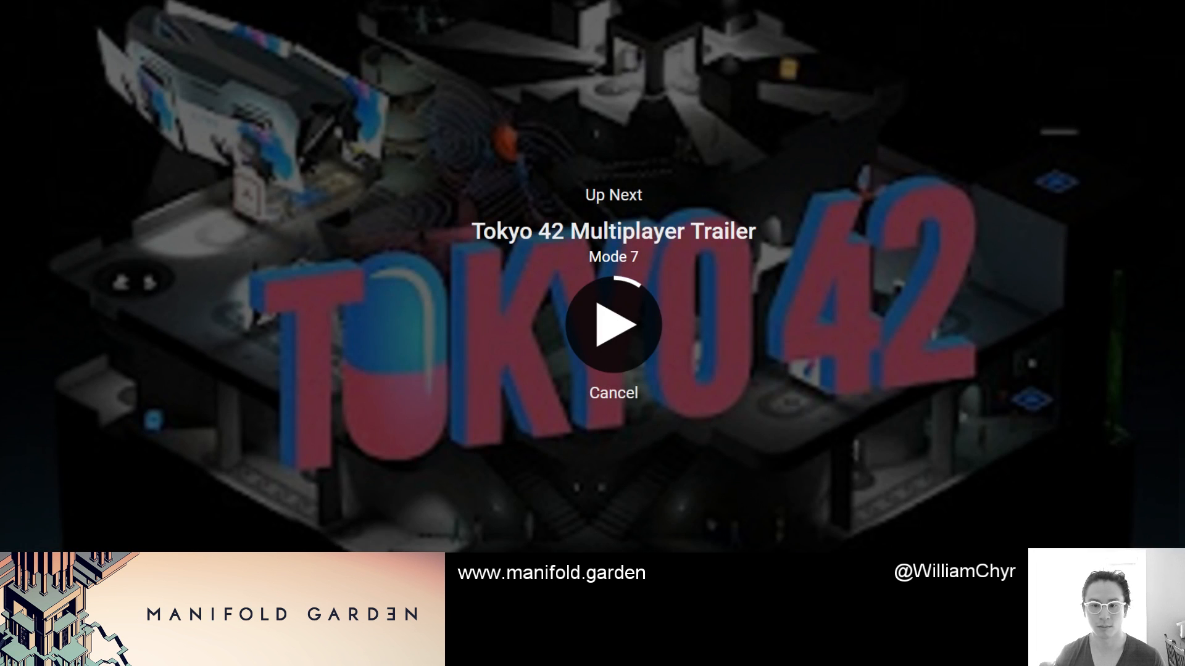
key("Escape")
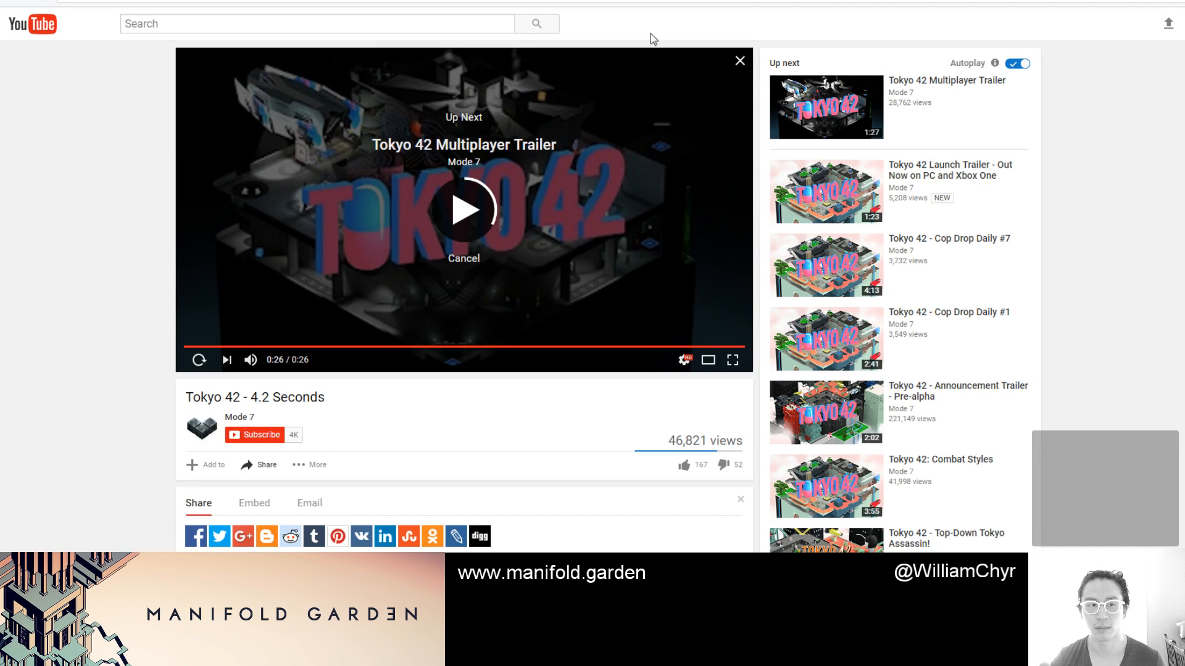
left_click(188, 1)
type("st")
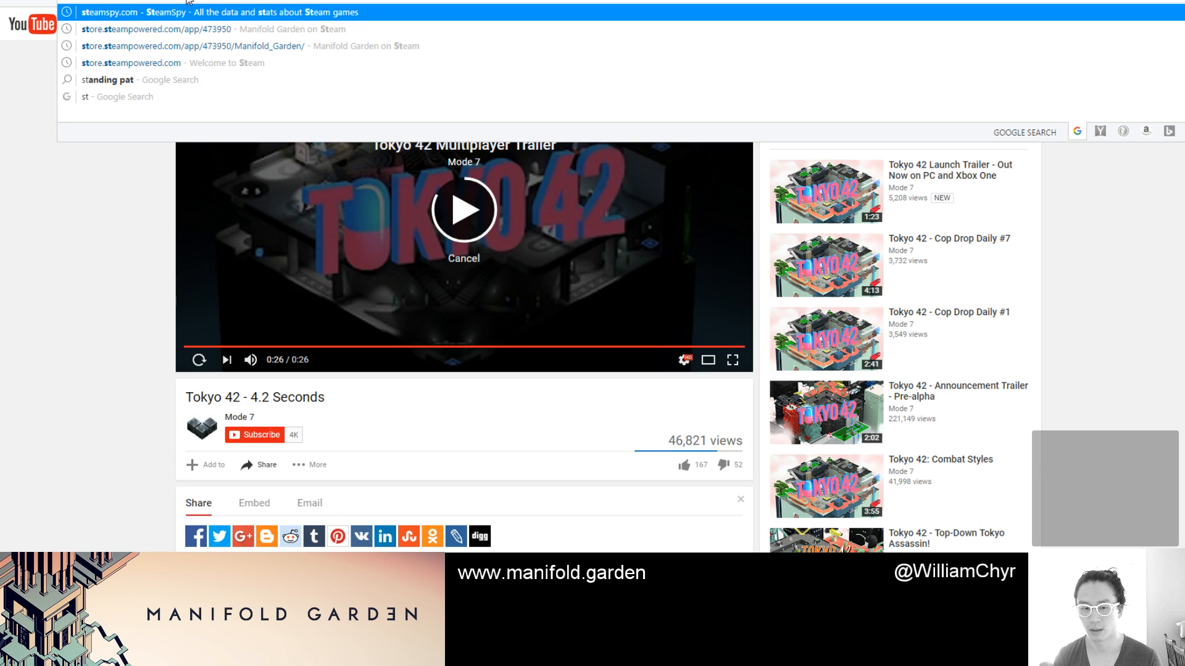
type("eam")
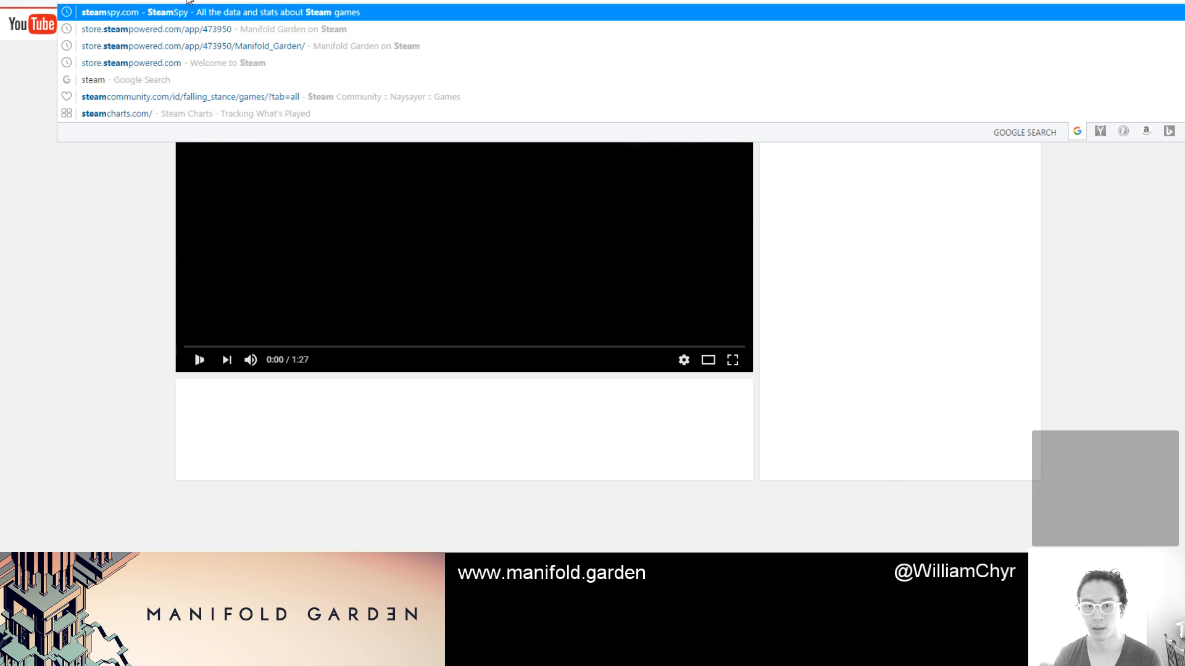
key("Down")
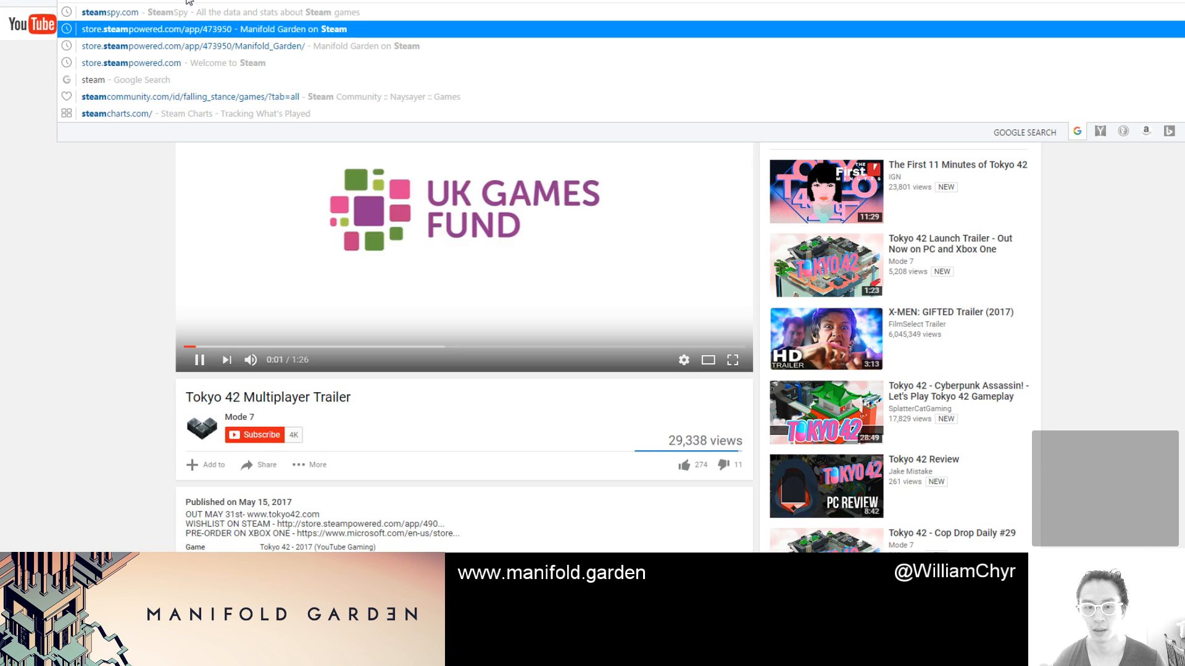
key("Down")
key("Down")
key("Return")
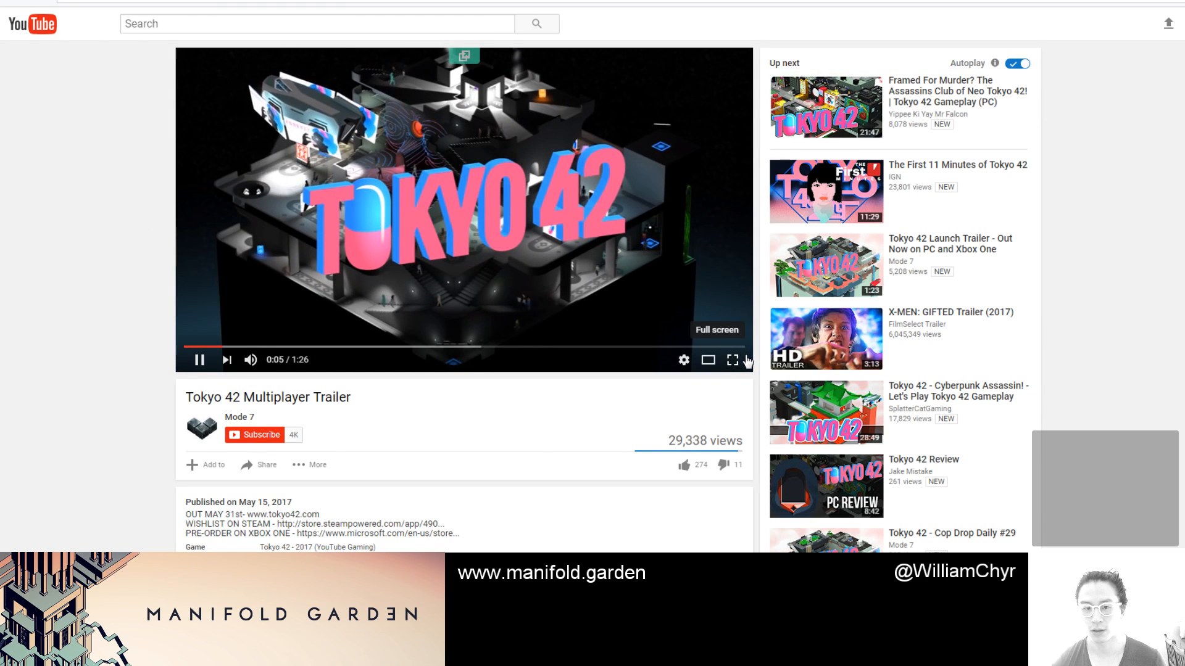
Watch part of the Tokyo 42 Multiplayer Trailer in full screen and return to the normal player view
left_click(745, 360)
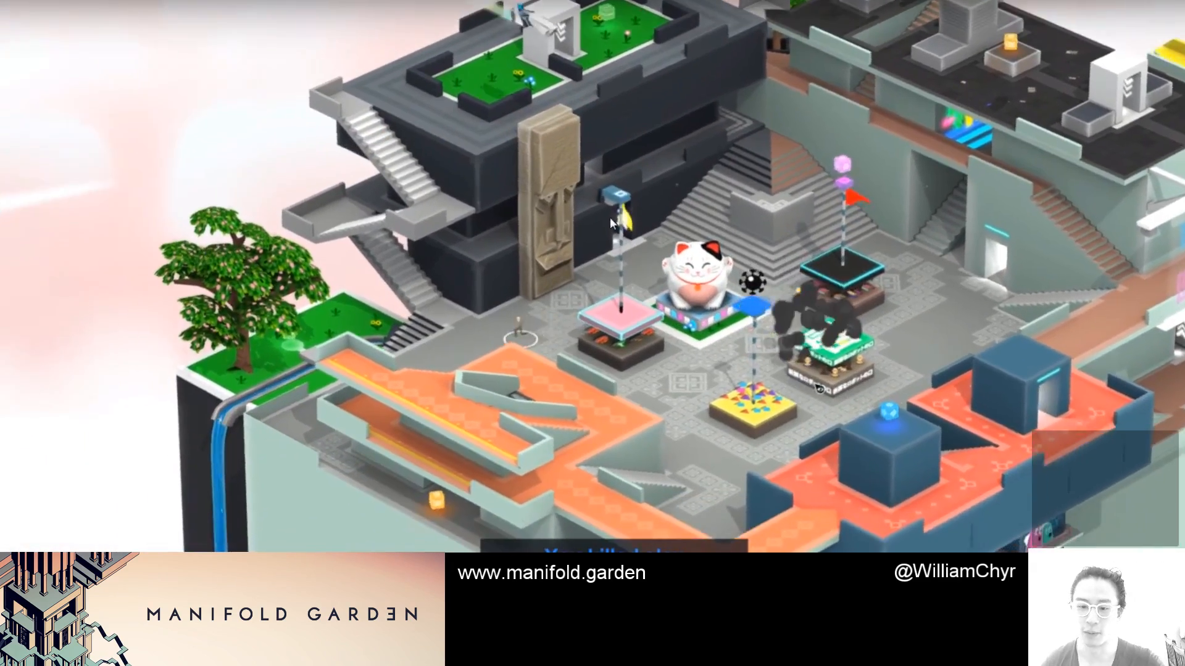
key("Escape")
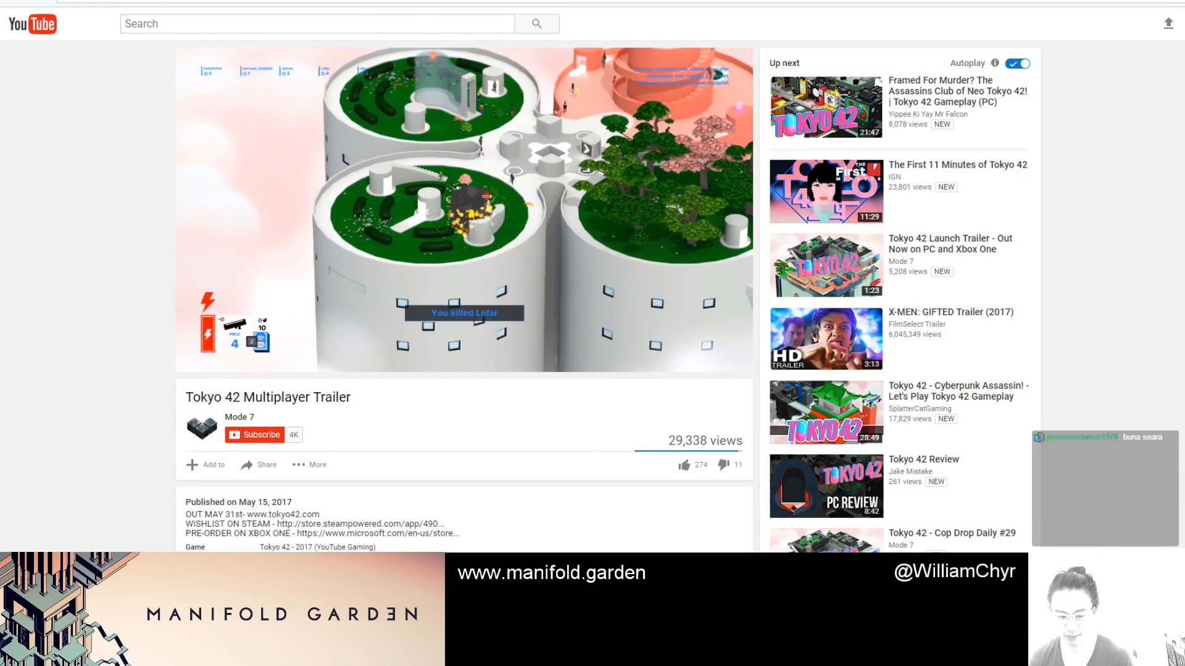
Open the Manifold Garden page on the Steam store and pause its trailer
key("ctrl+l")
type("steam")
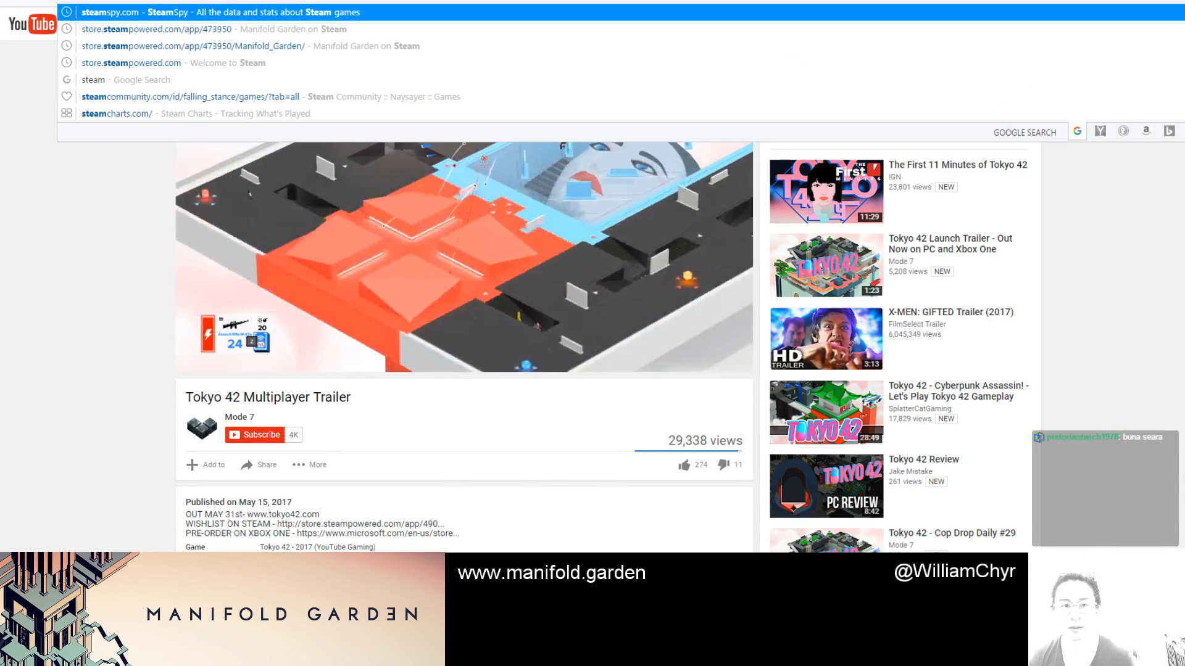
key("Down")
key("Return")
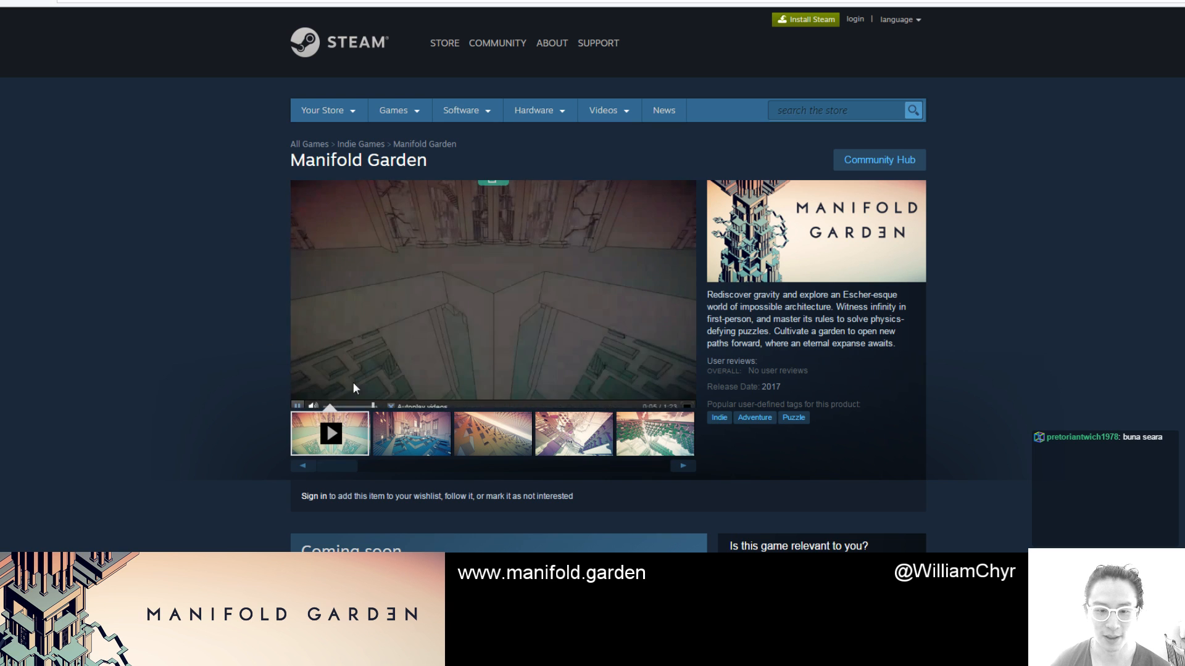
left_click(298, 391)
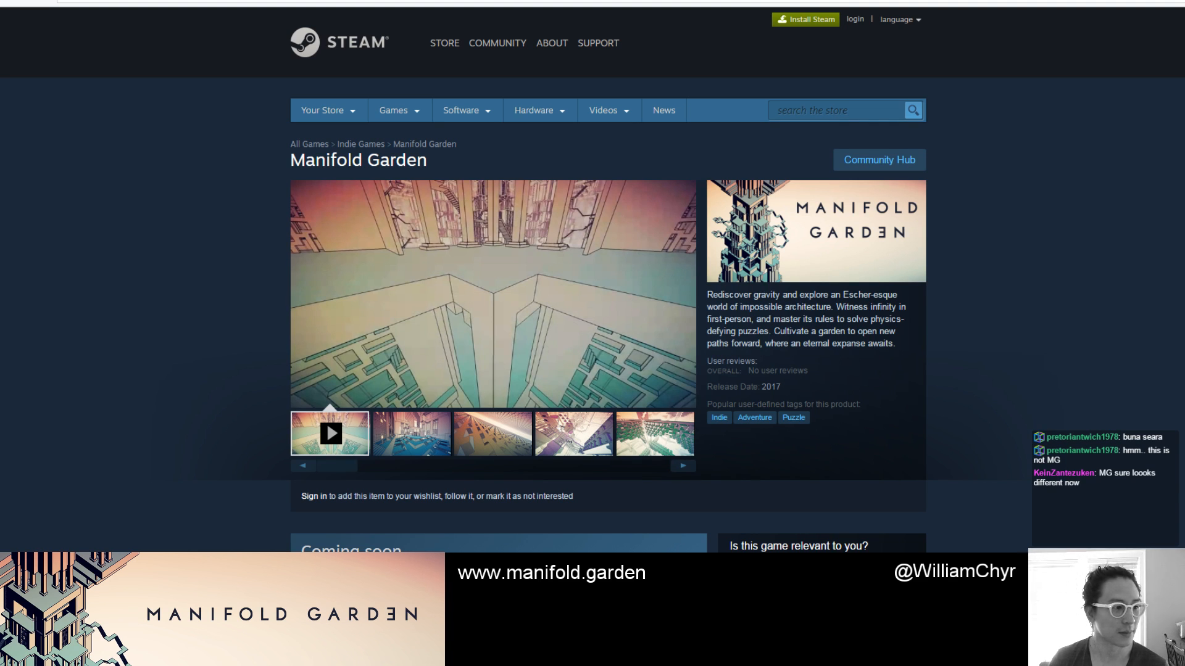
Go to the Steam store's front page and look over its featured games, special offers and New and Trending list
left_click(349, 49)
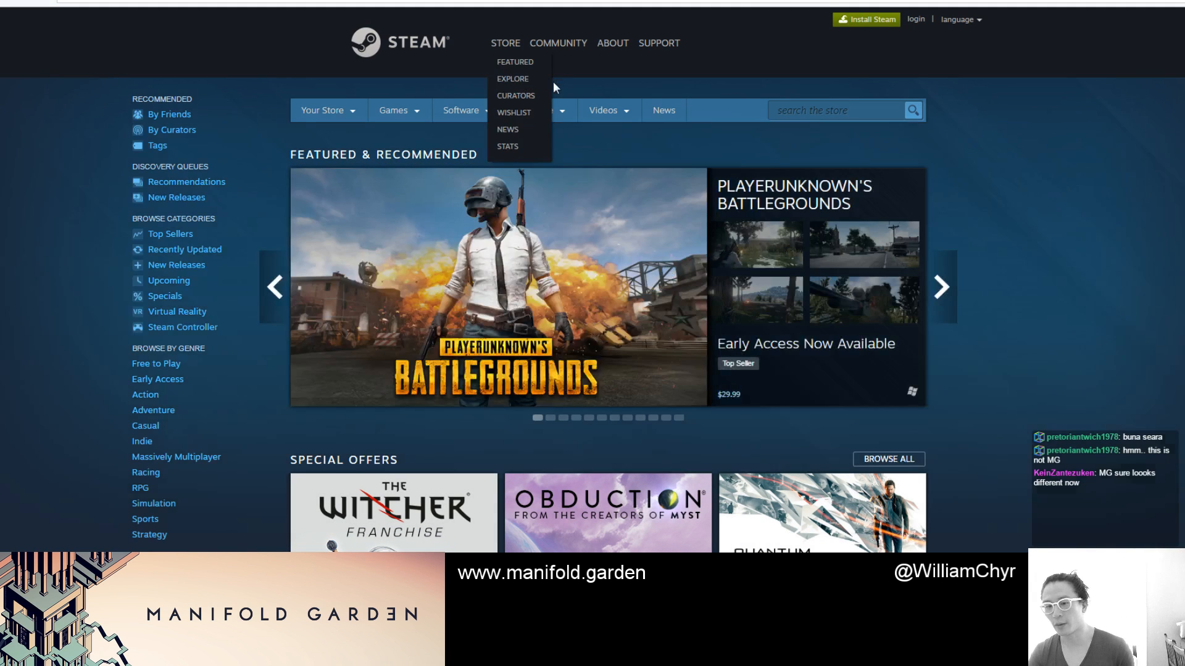
mouse_move(537, 111)
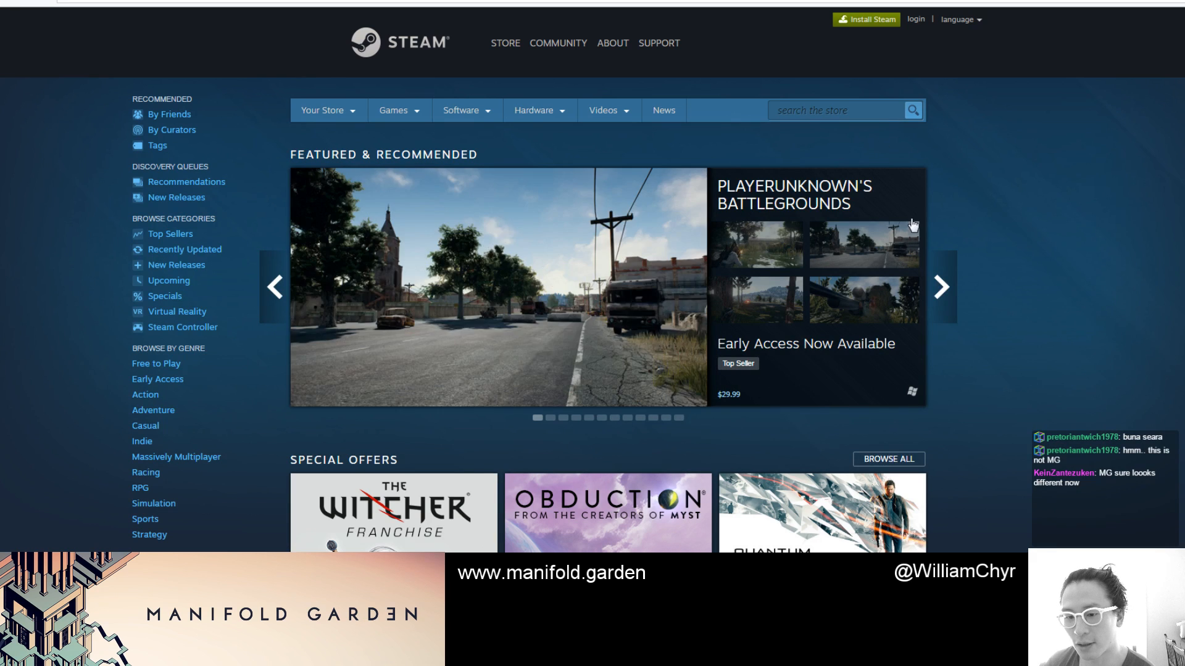
scroll(1044, 271, "down", 2)
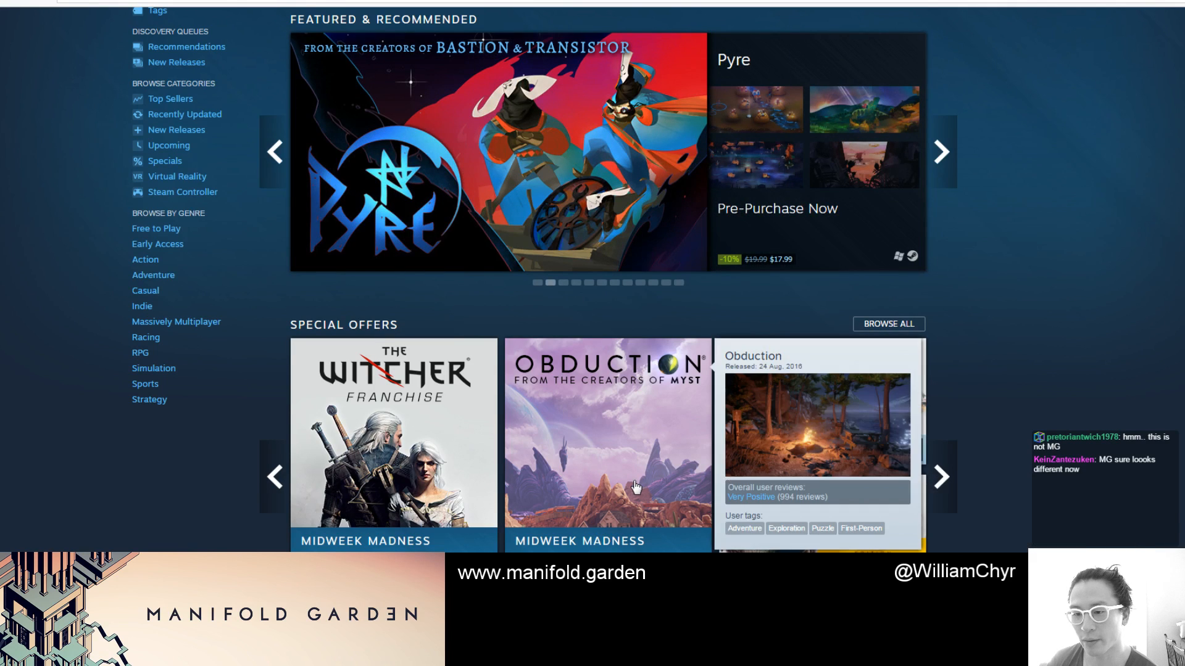
mouse_move(904, 400)
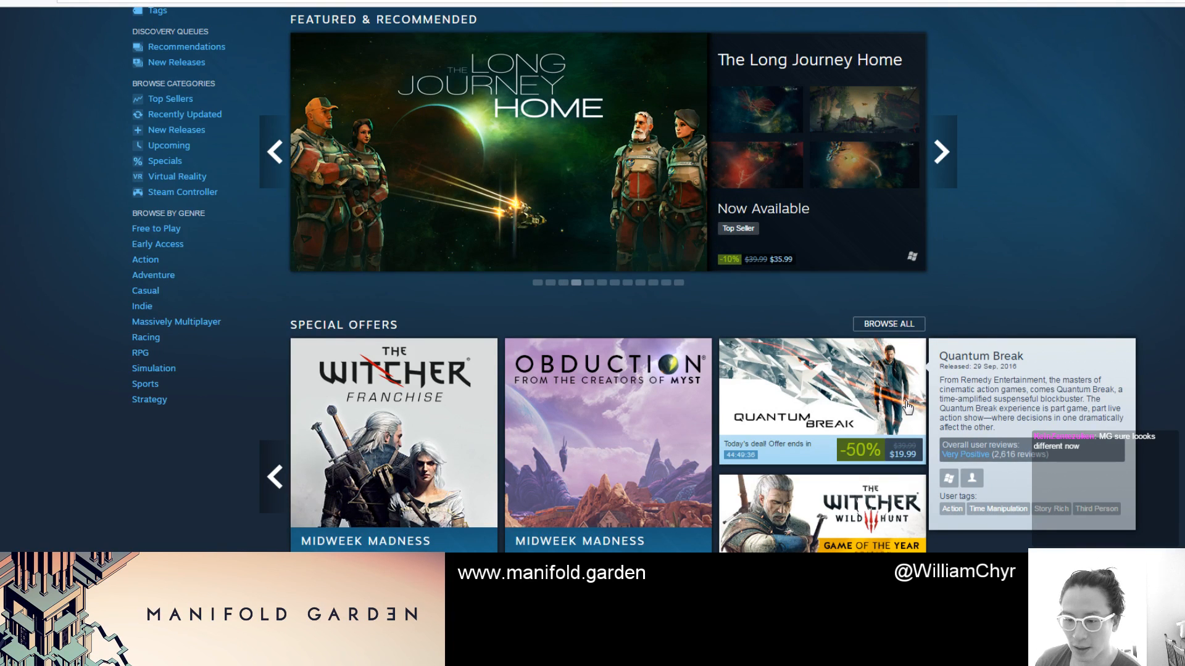
scroll(895, 493, "down", 1)
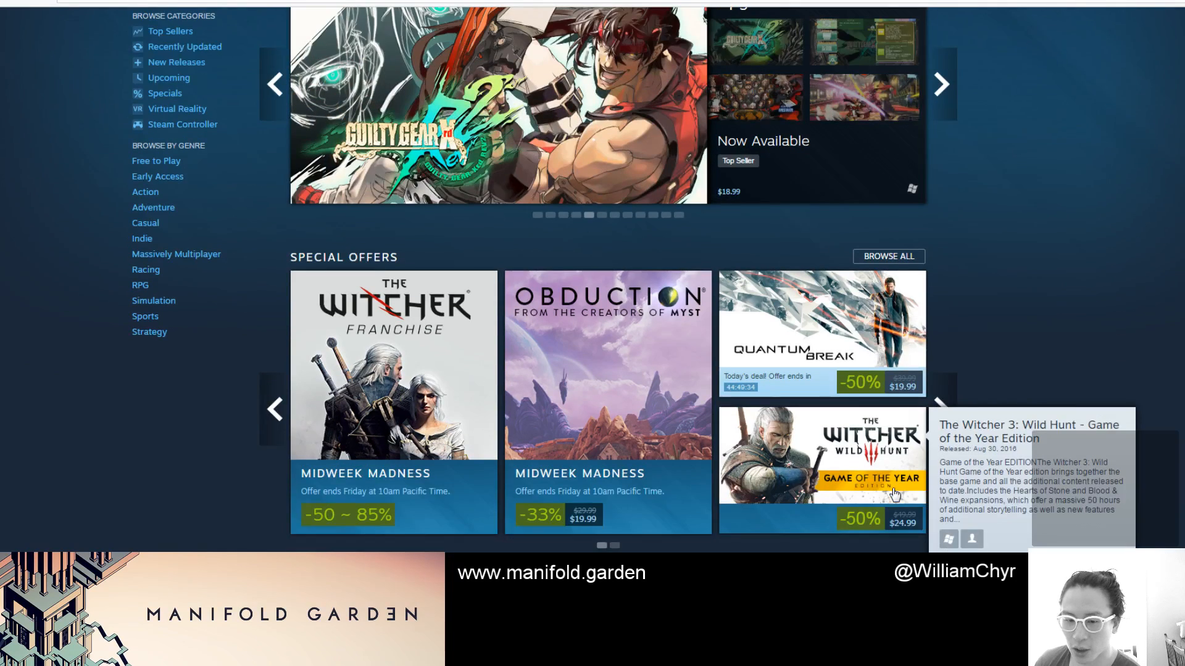
scroll(894, 492, "down", 7)
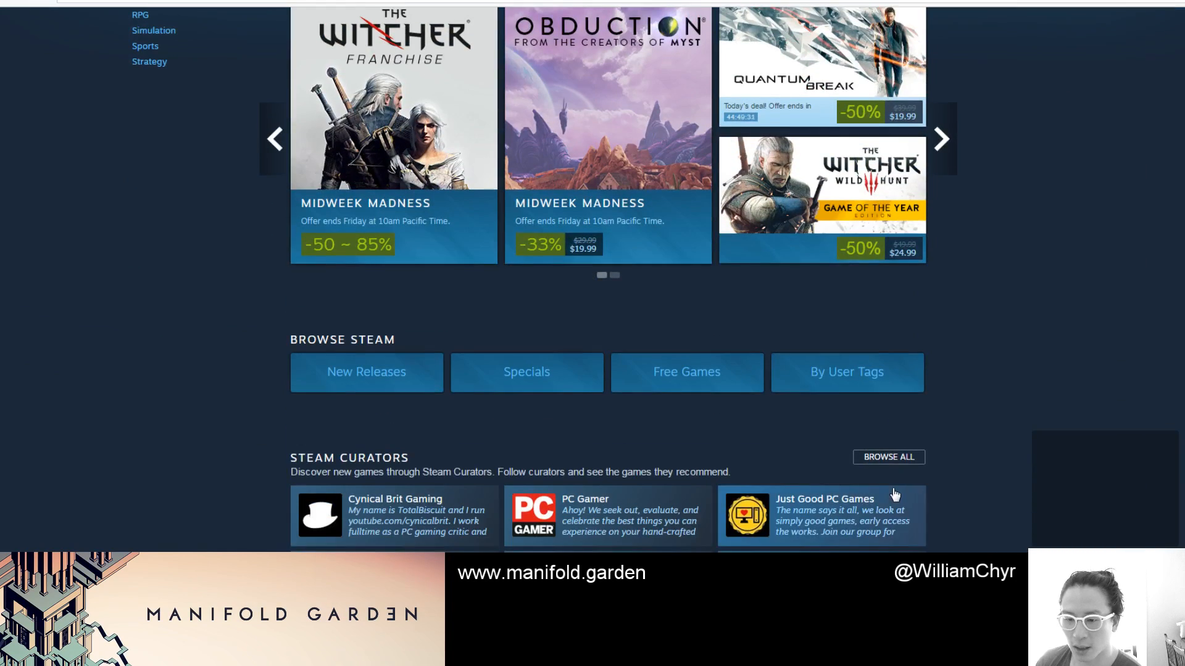
scroll(895, 493, "down", 3)
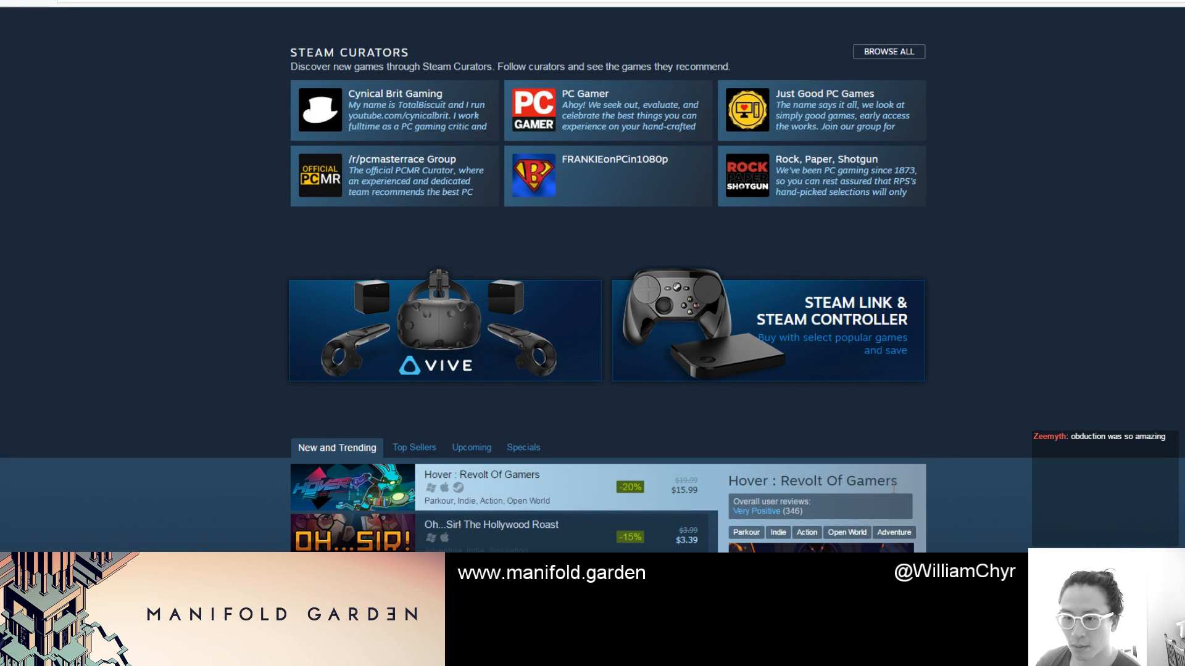
scroll(894, 488, "down", 2)
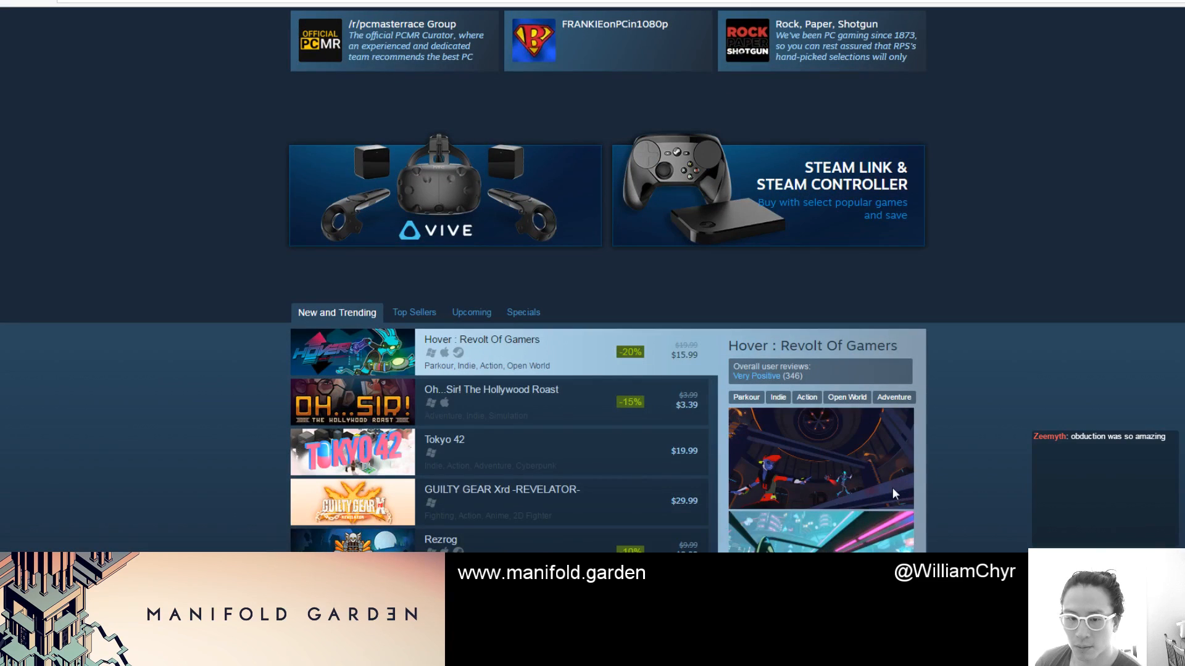
Open the Tokyo 42 page from the New and Trending list and read its customer reviews
left_click(487, 448)
scroll(520, 417, "down", 5)
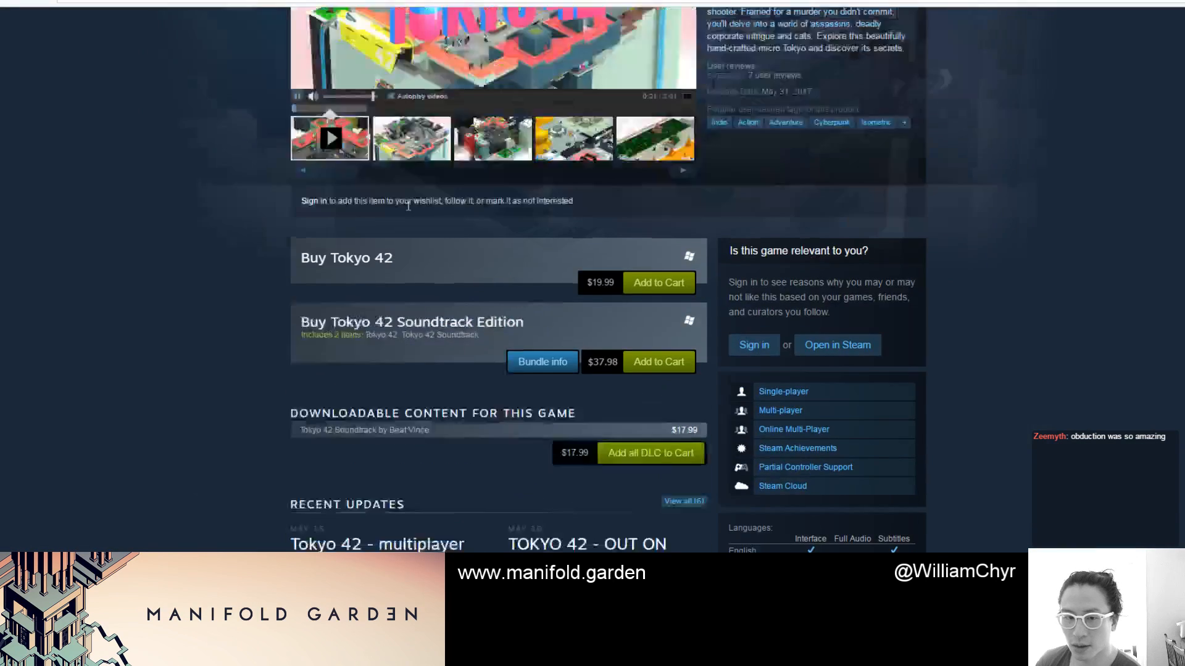
scroll(404, 204, "up", 3)
scroll(555, 246, "down", 20)
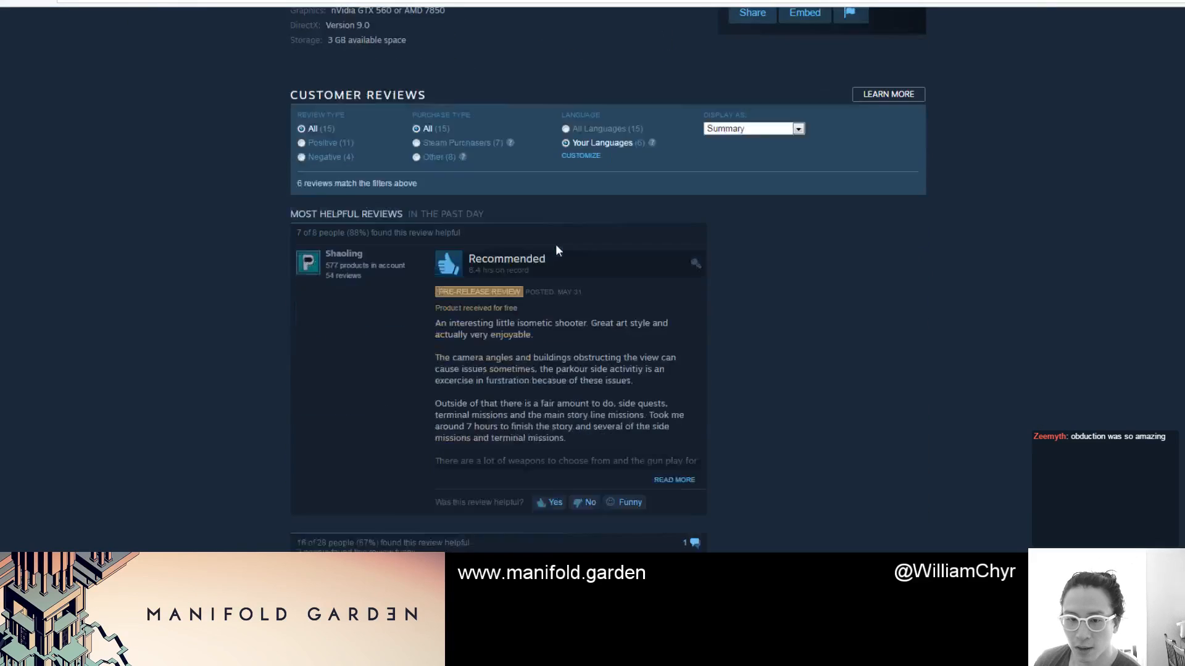
scroll(556, 246, "down", 13)
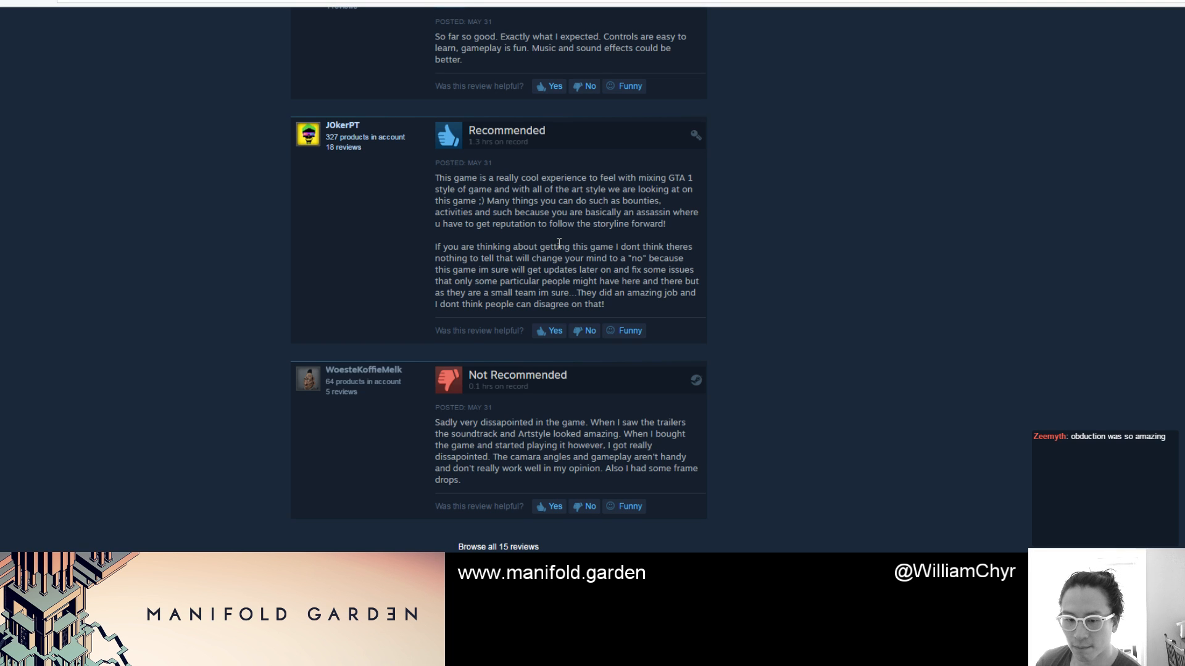
scroll(559, 242, "up", 1)
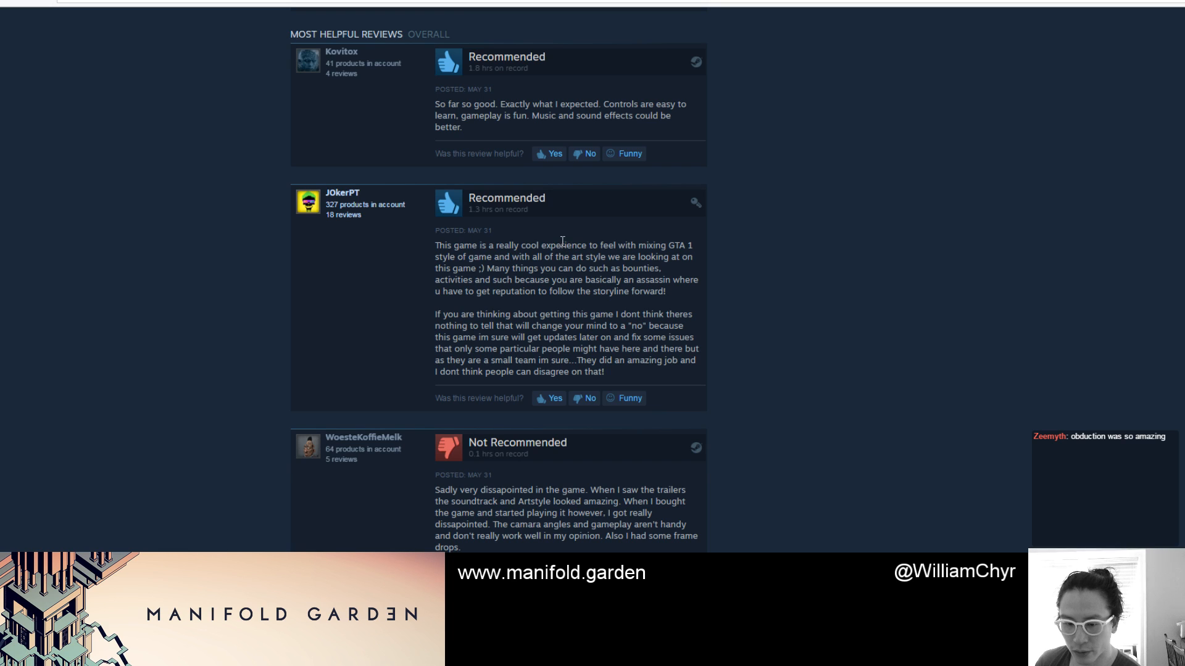
scroll(559, 244, "up", 15)
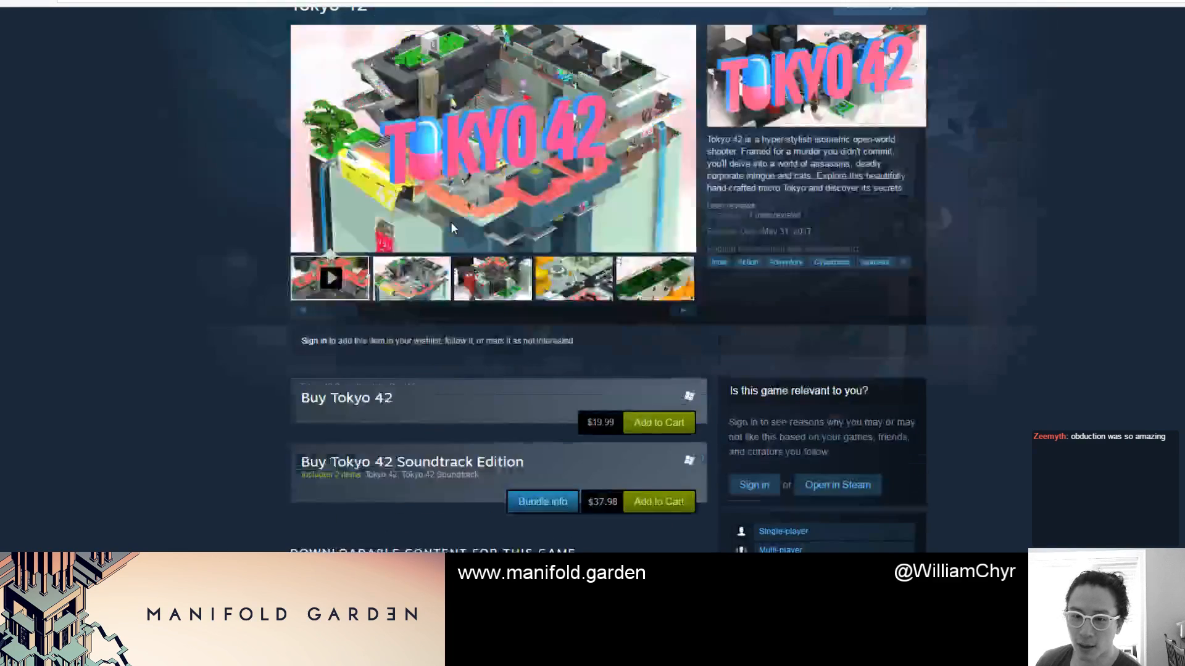
scroll(451, 225, "up", 3)
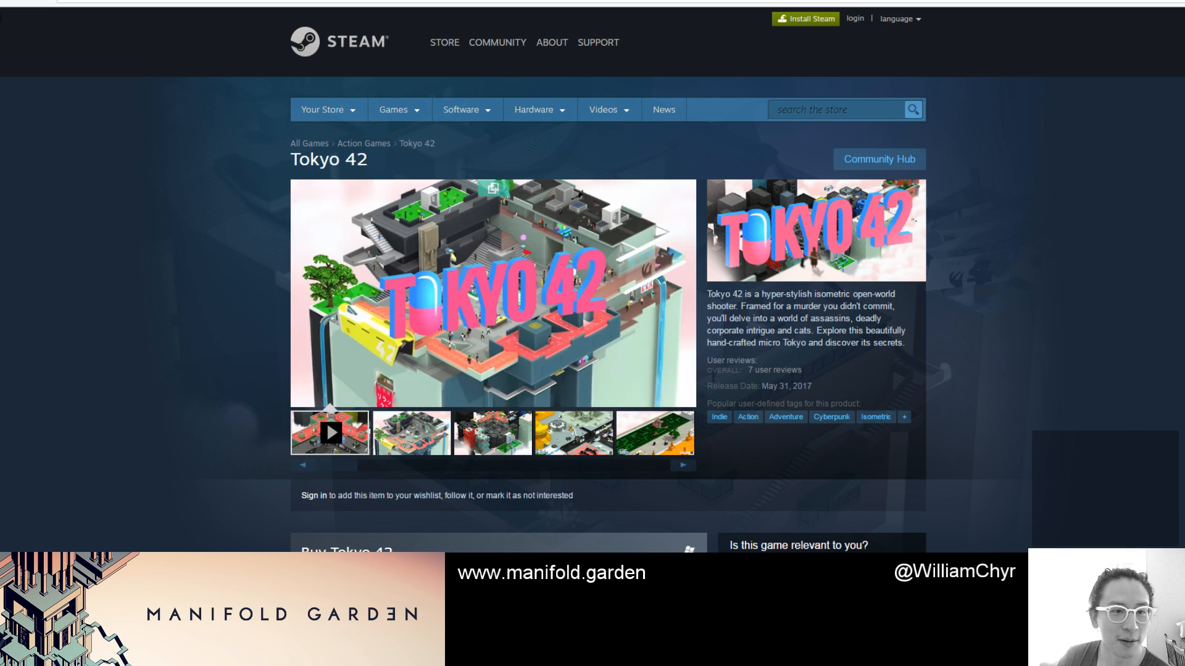
Return to the store's front page, open Hover : Revolt Of Gamers from New and Trending, and look over its page
left_click(3, 1)
scroll(593, 308, "up", 3)
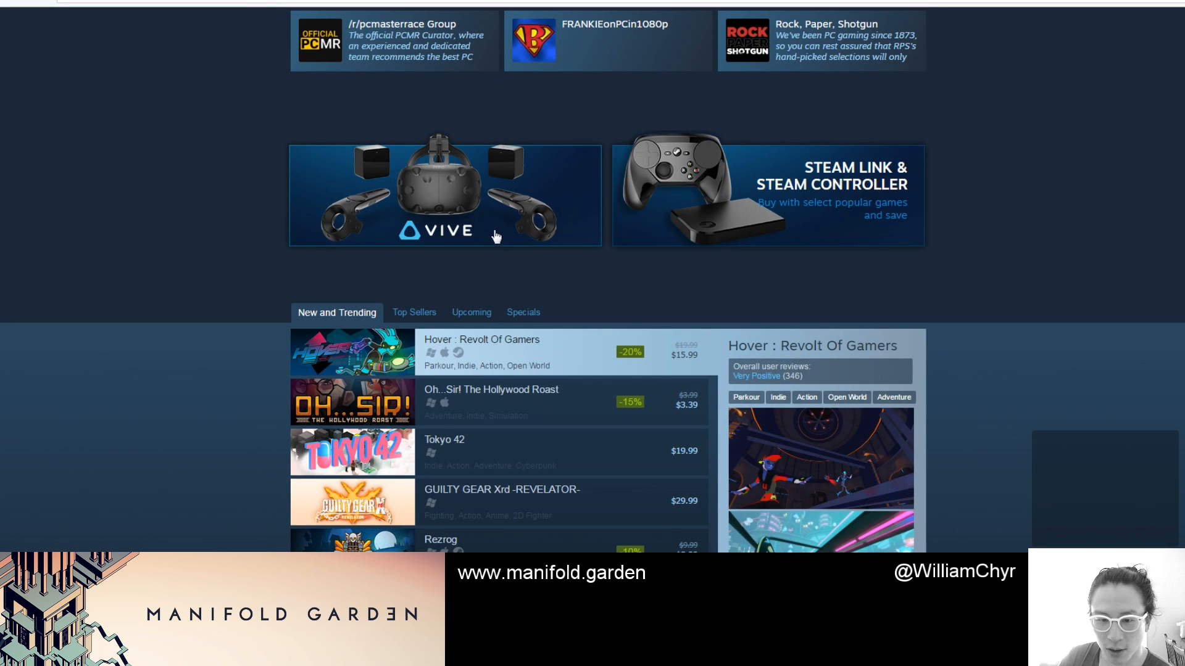
left_click(548, 361)
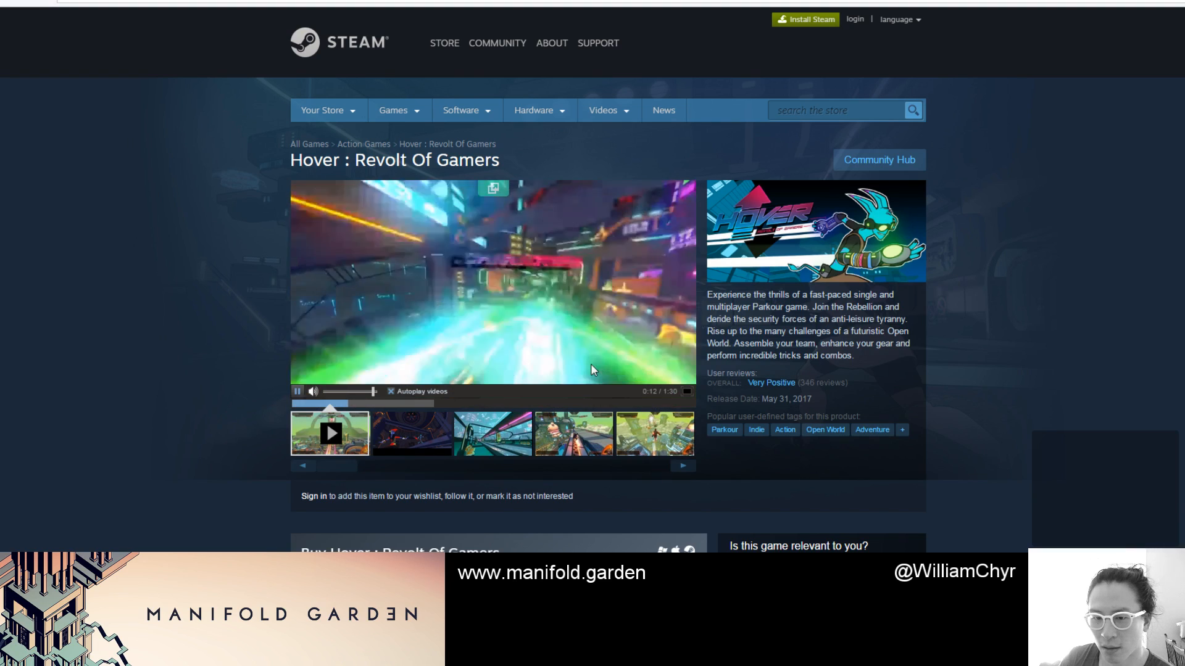
scroll(890, 356, "down", 4)
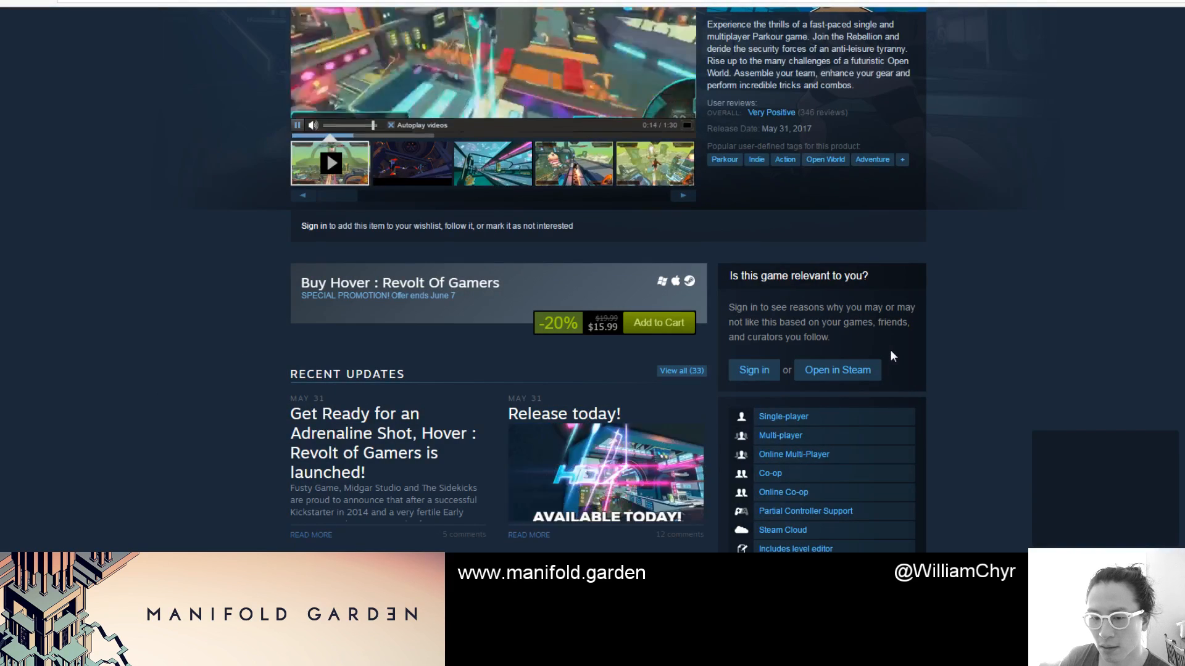
scroll(888, 352, "up", 4)
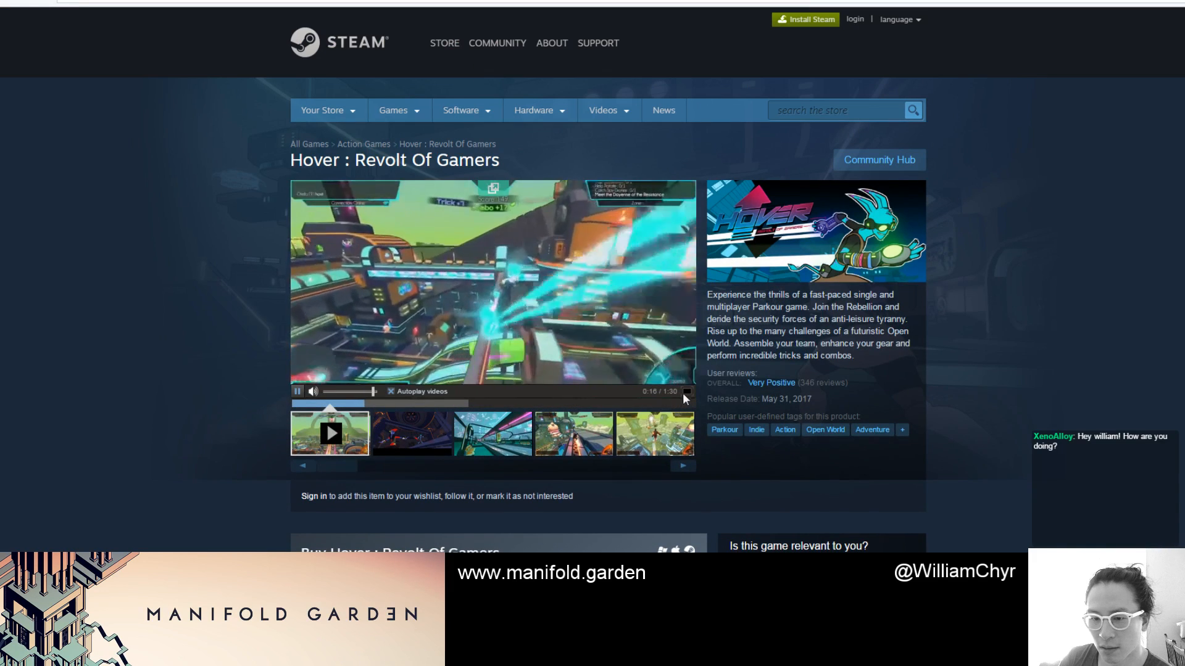
Watch part of the Hover : Revolt Of Gamers trailer in full screen, exit full screen and pause the video
left_click(685, 391)
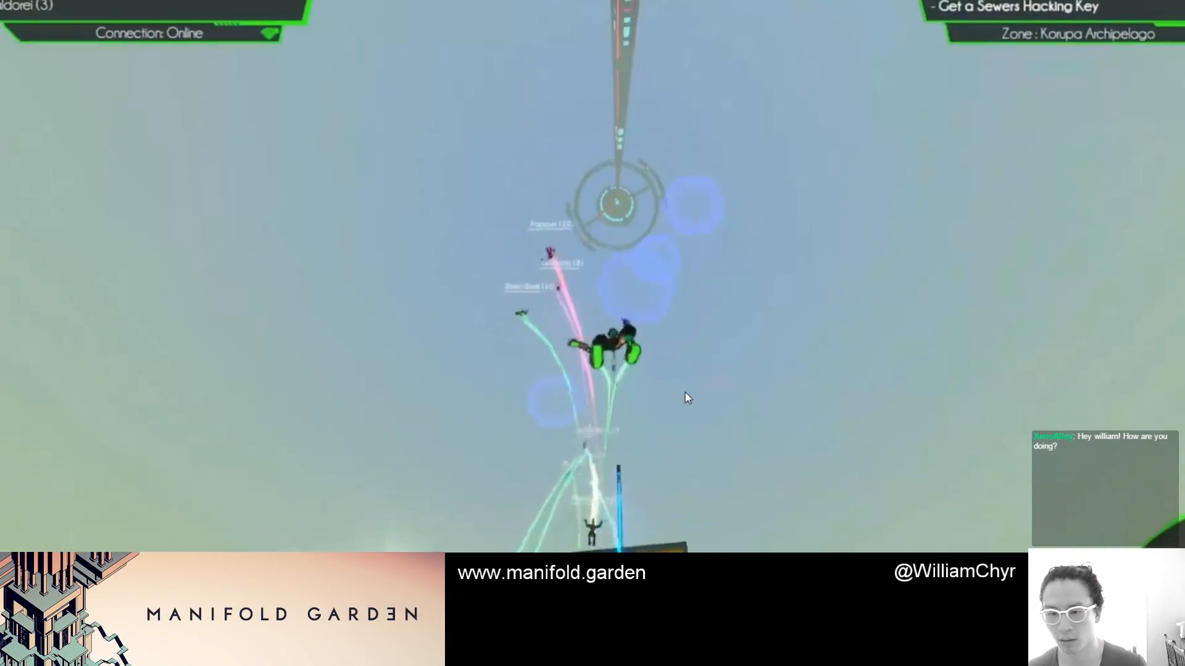
key("Escape")
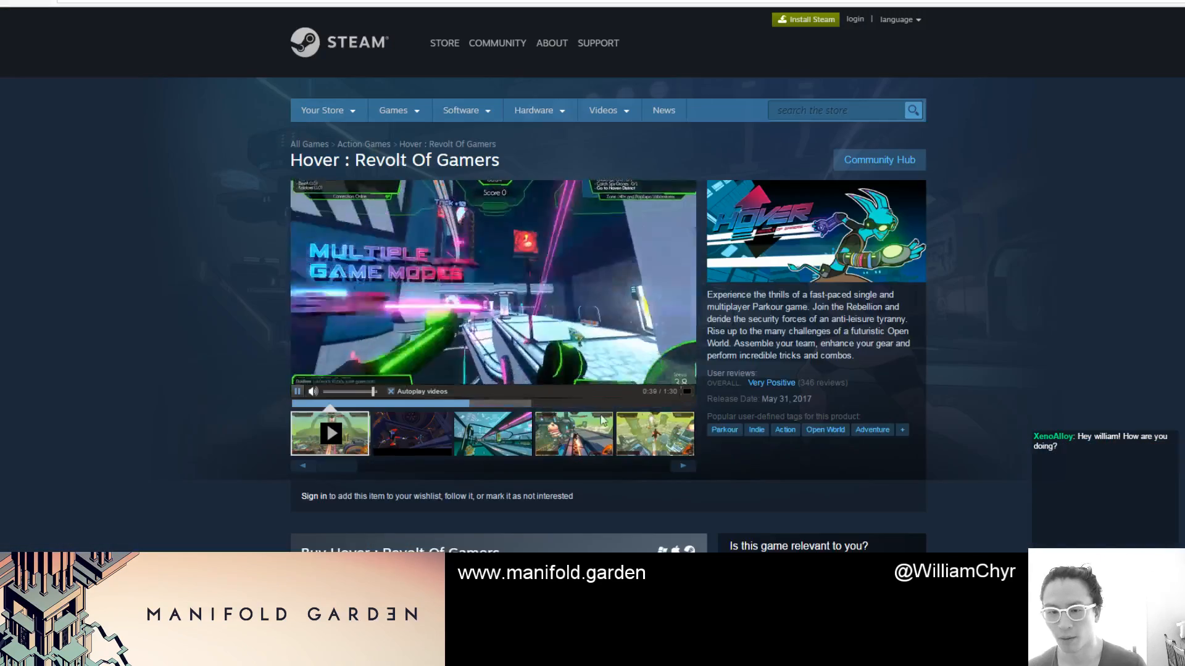
left_click(573, 266)
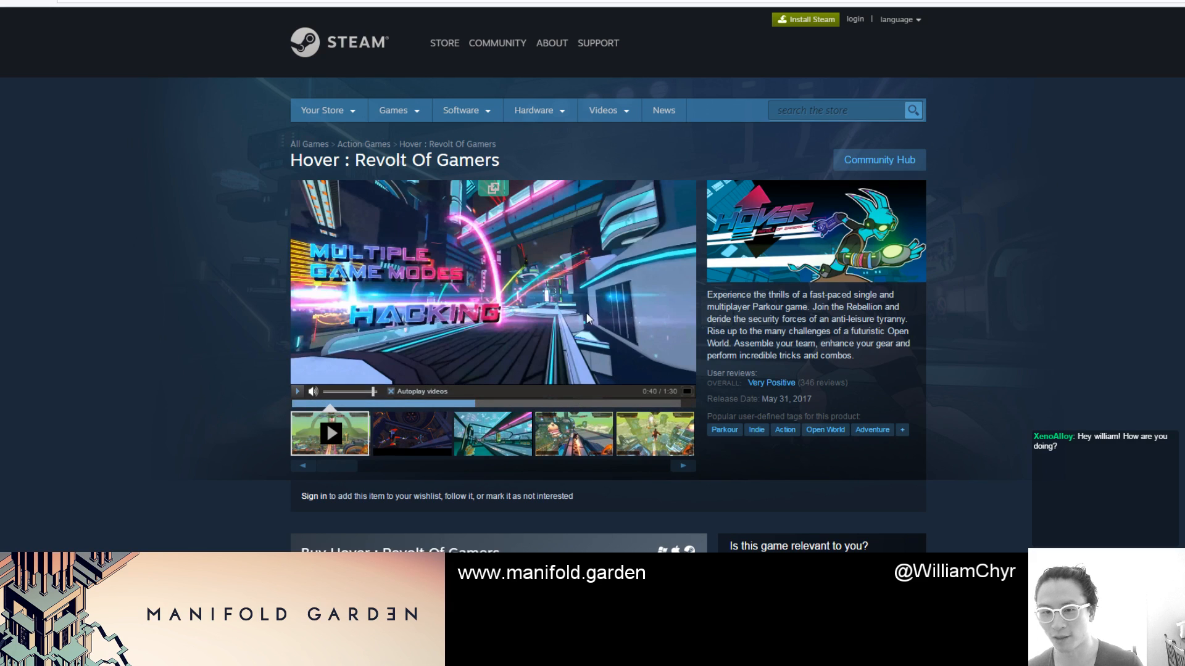
Browse the gameplay screenshots of Hover : Revolt Of Gamers, enlarge the rail-grinding one, close it, and read the customer reviews
left_click(686, 389)
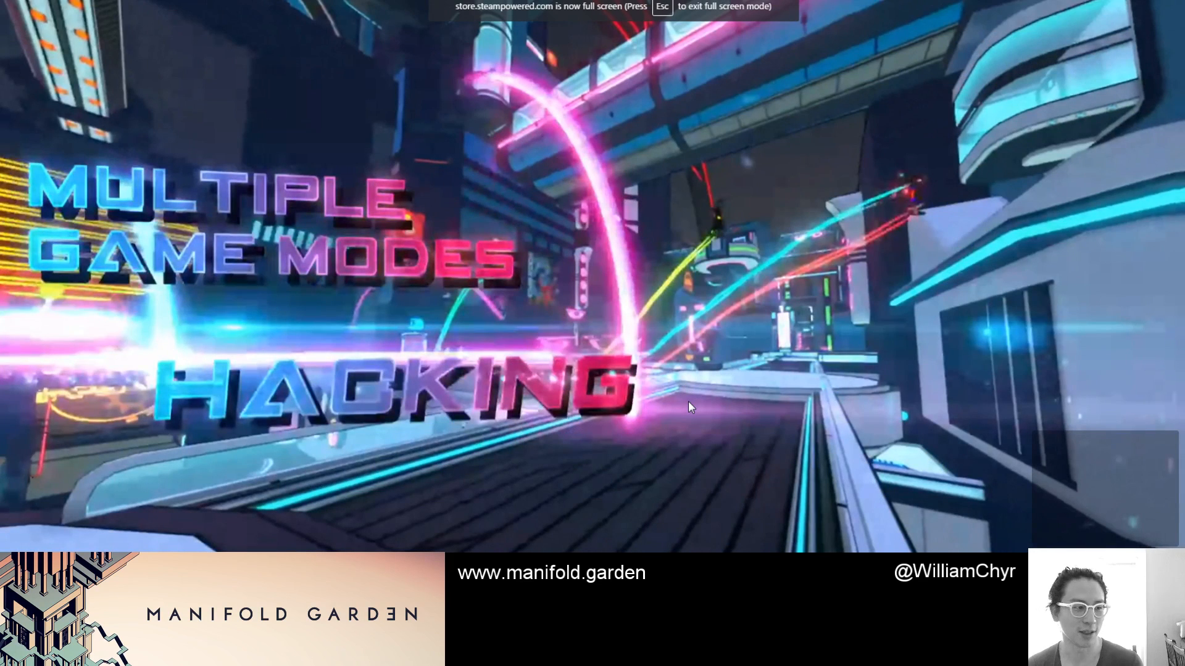
key("Escape")
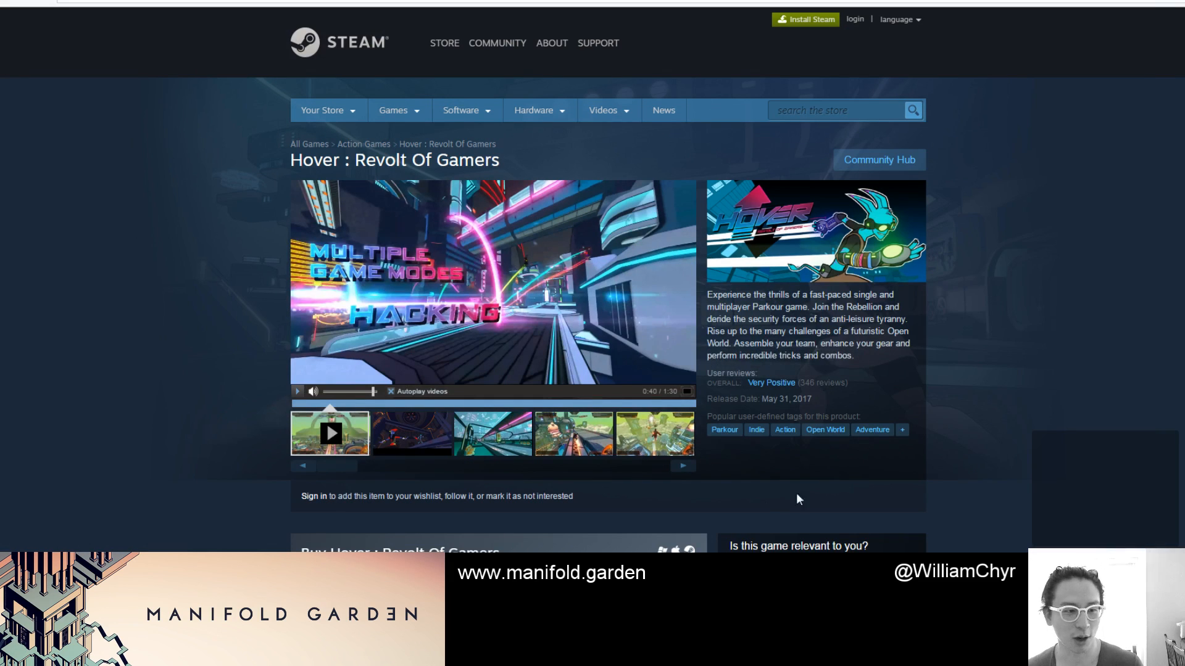
left_click(487, 447)
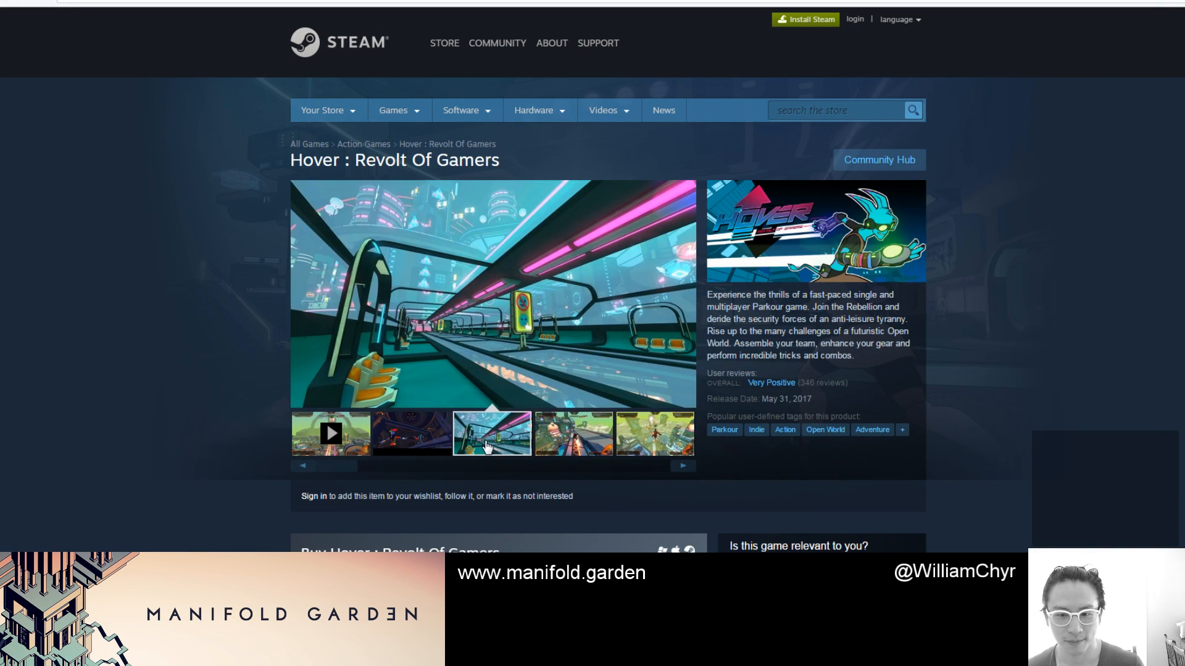
left_click(573, 435)
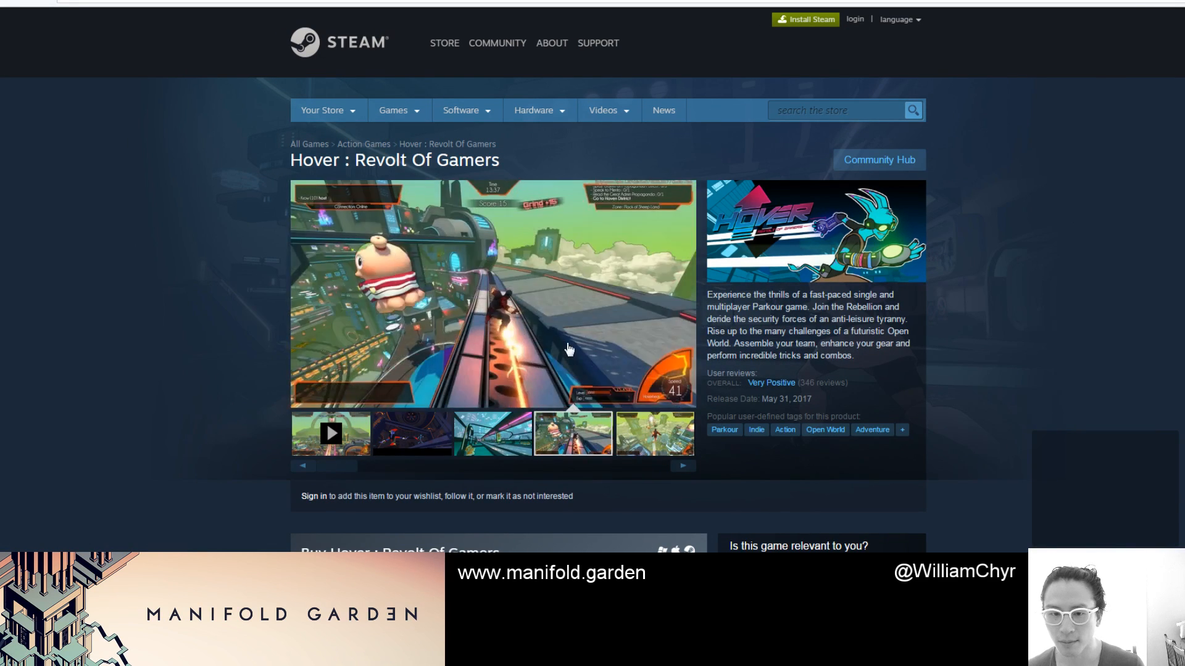
left_click(566, 347)
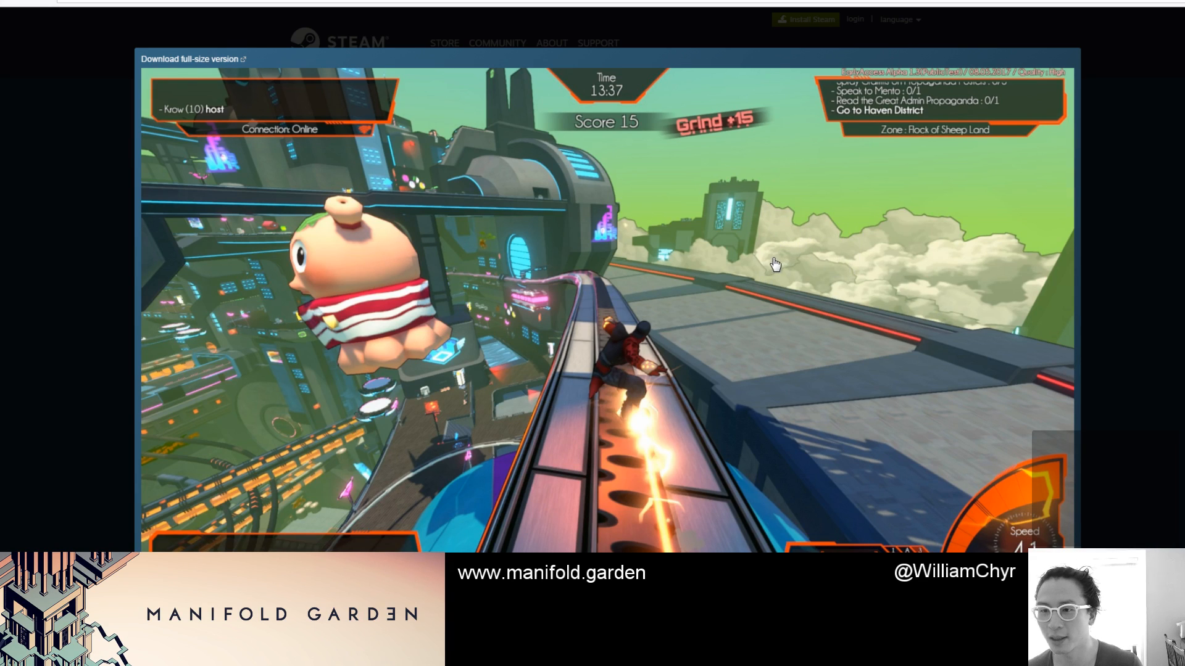
left_click(844, 254)
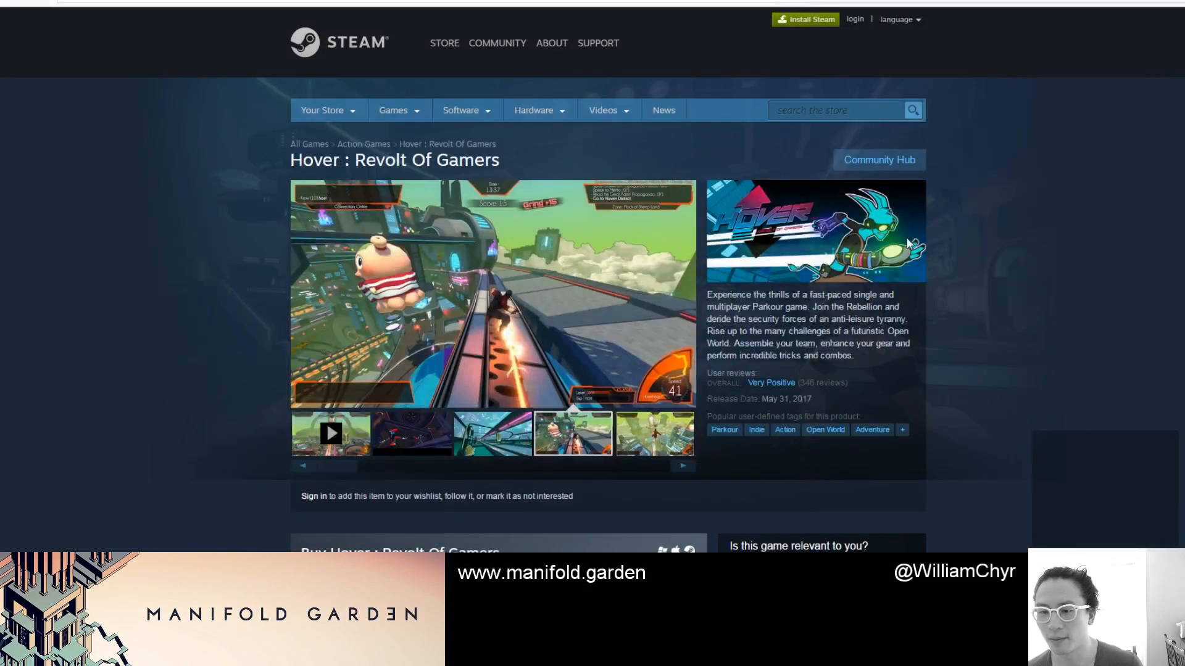
scroll(979, 233, "down", 15)
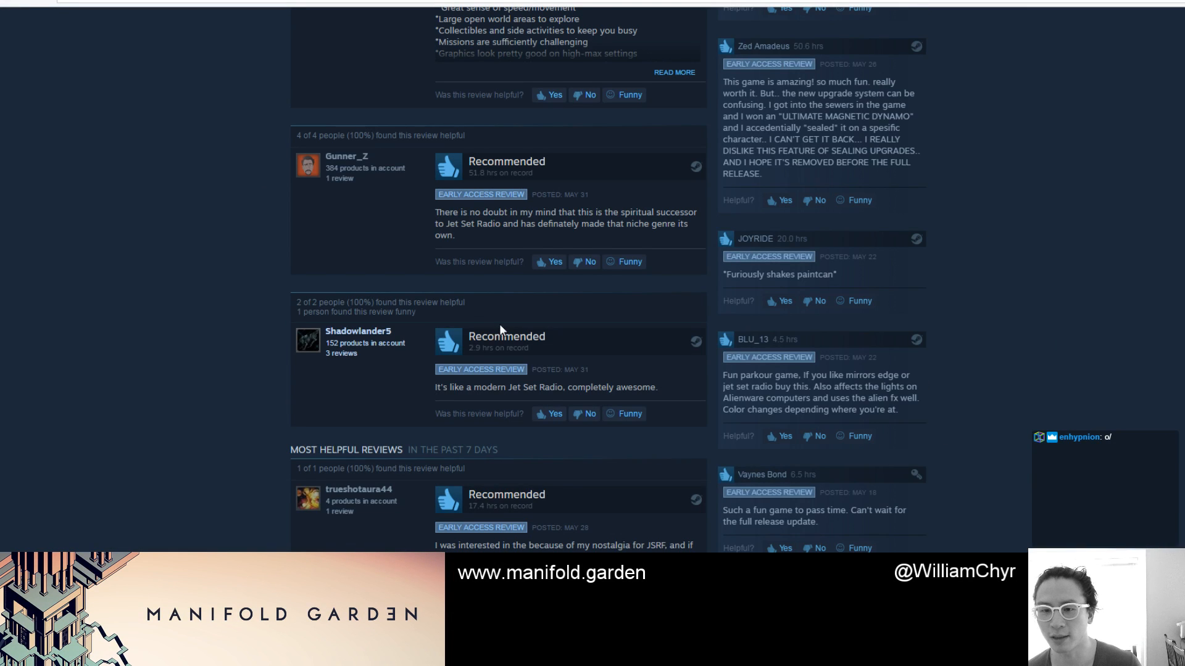
scroll(500, 328, "up", 3)
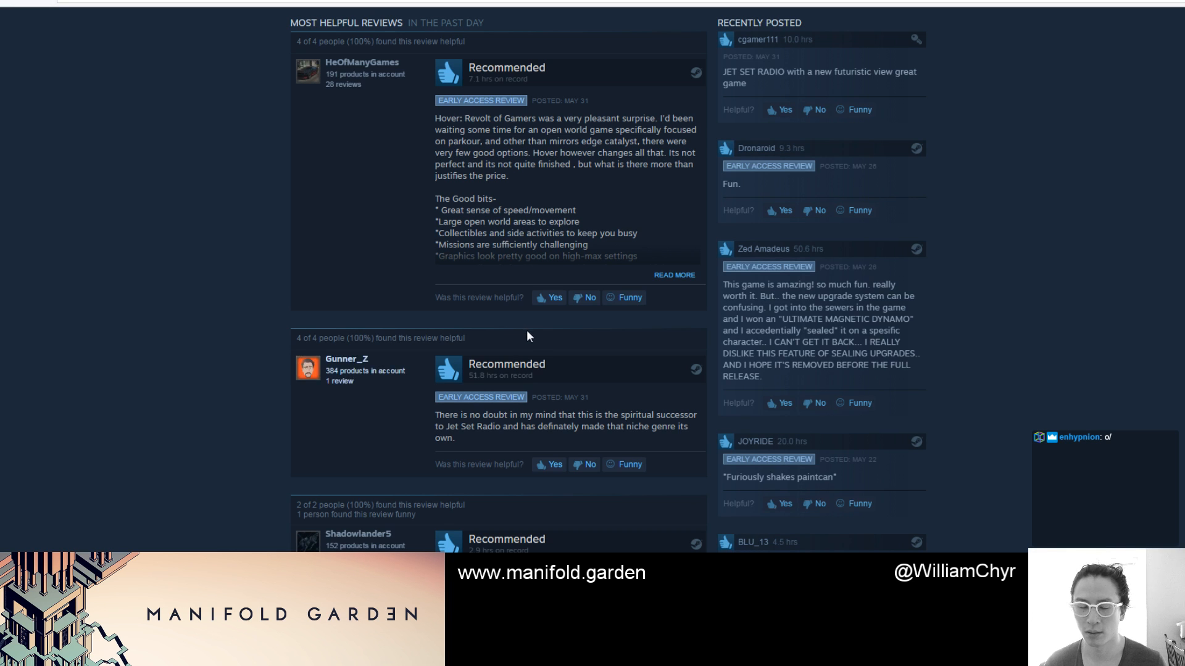
Open Oh...Sir! The Hollywood Roast from New and Trending, watch part of its trailer in full screen, pause it, and read the game description
key("alt+Left")
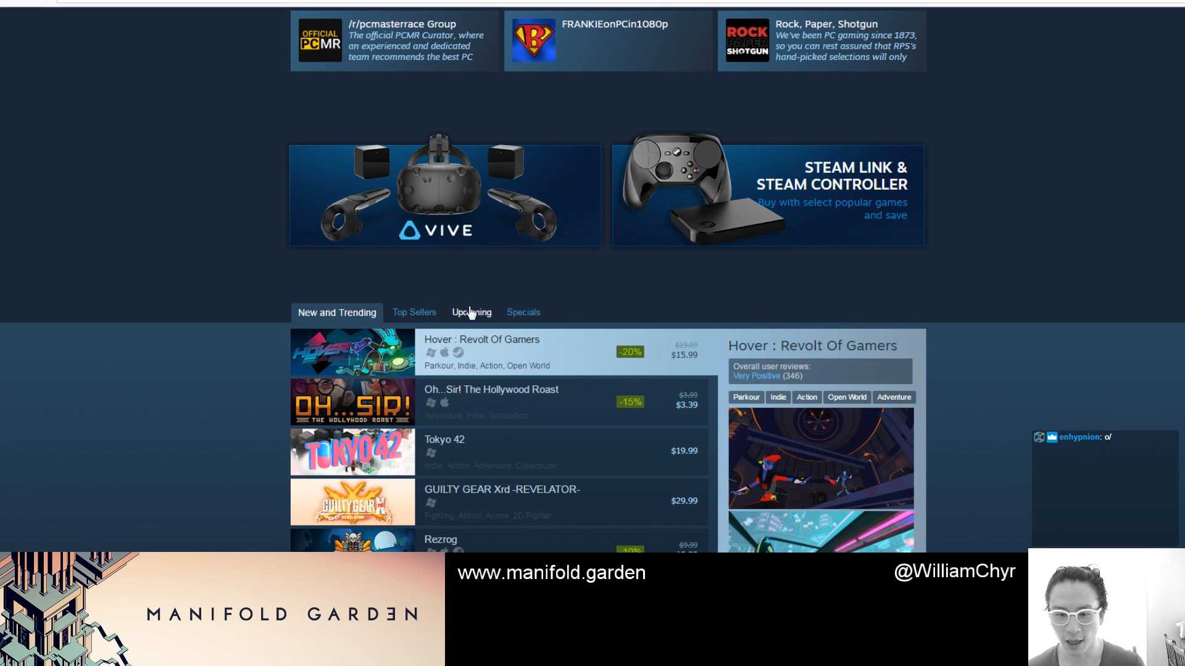
left_click(529, 410)
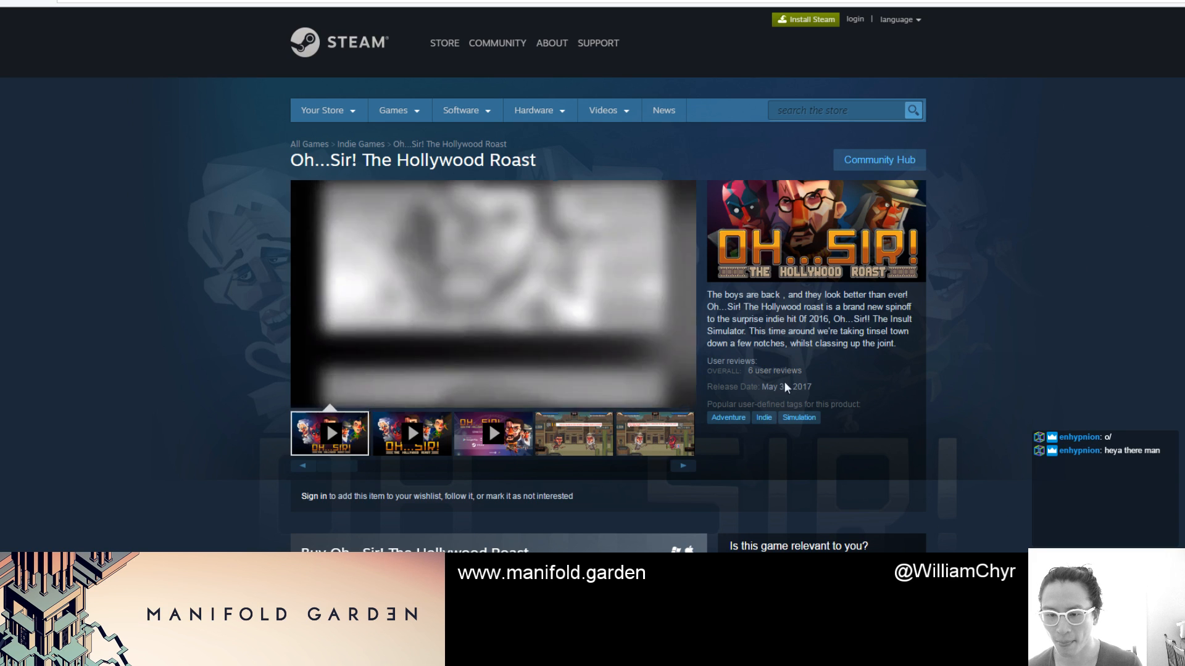
left_click(687, 391)
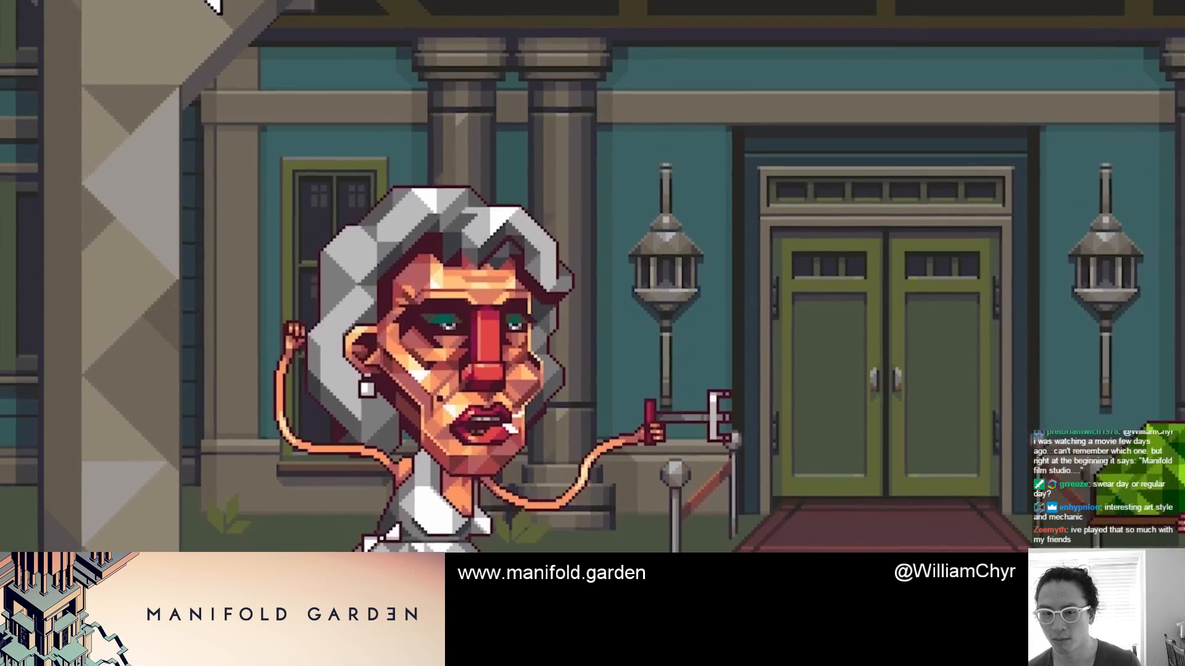
key("Escape")
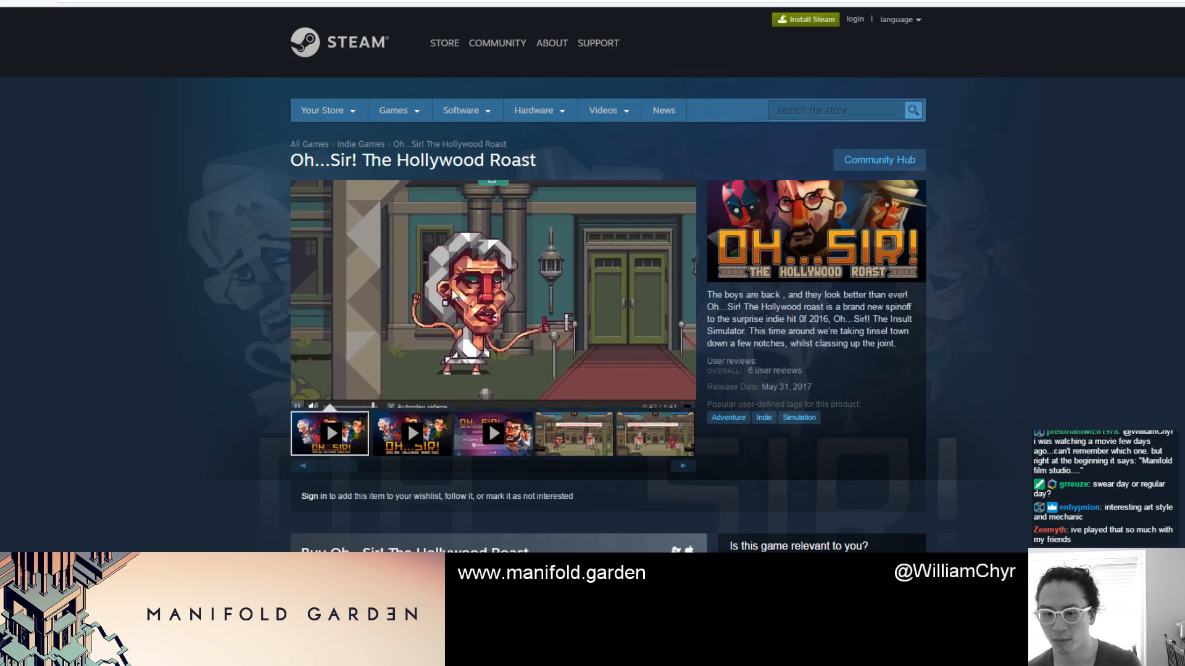
left_click(433, 303)
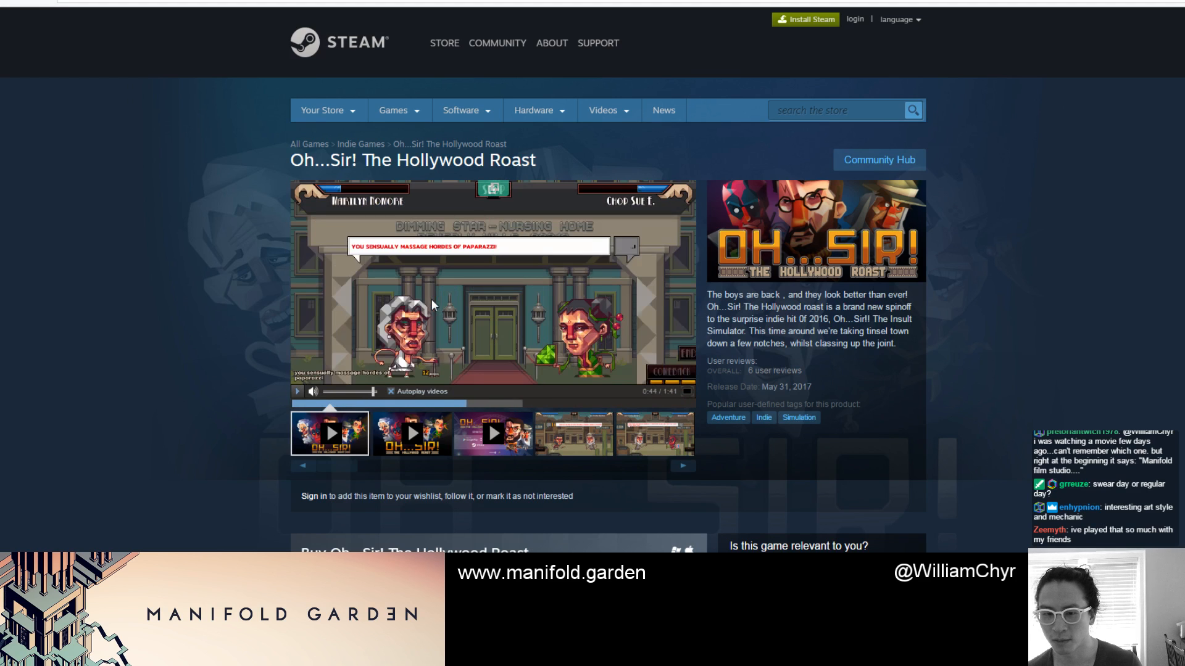
scroll(271, 290, "down", 6)
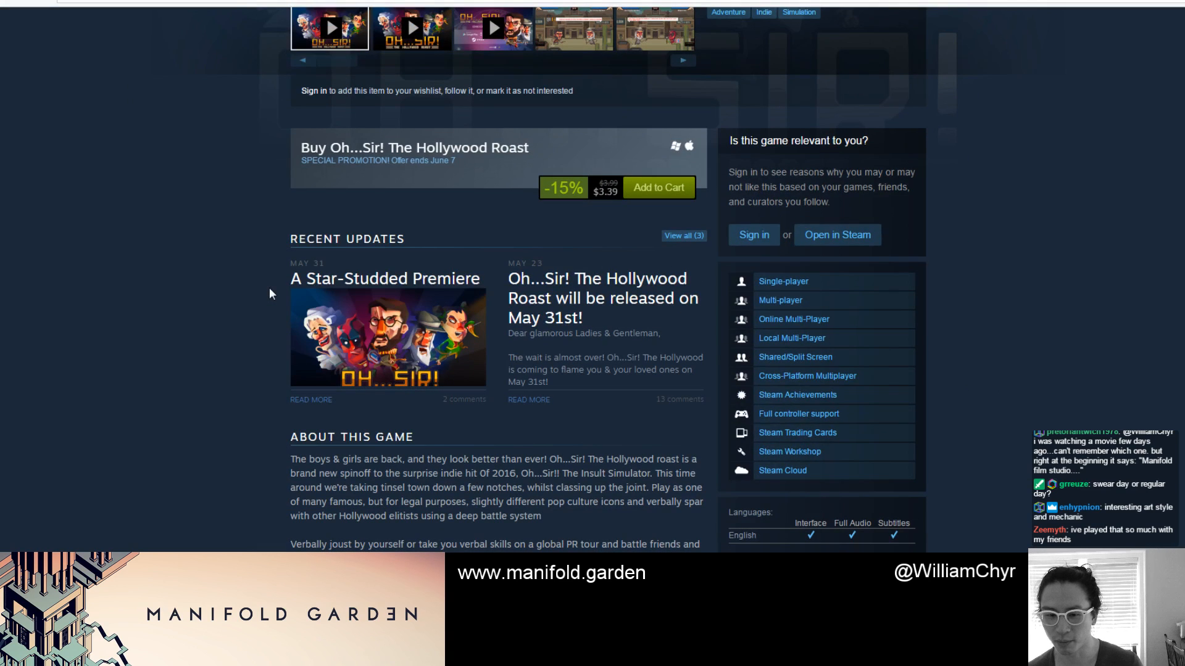
scroll(270, 290, "down", 6)
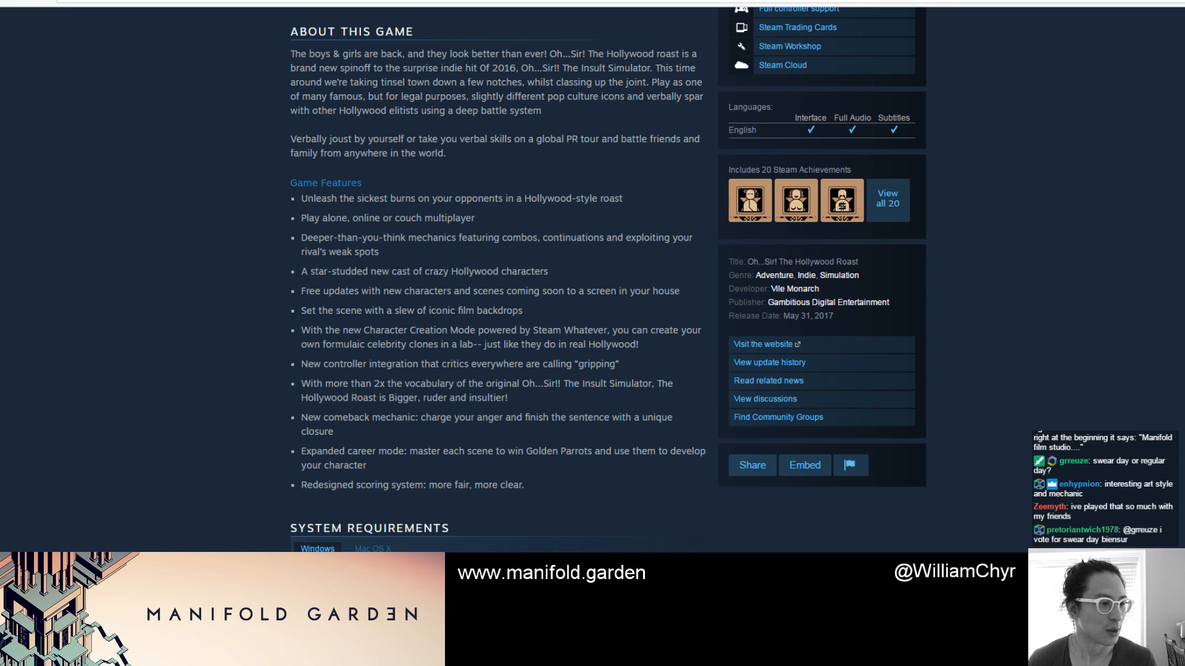
Return to the store's front page, open Tokyo 42 from New and Trending, and enlarge its first screenshot
key("alt+Left")
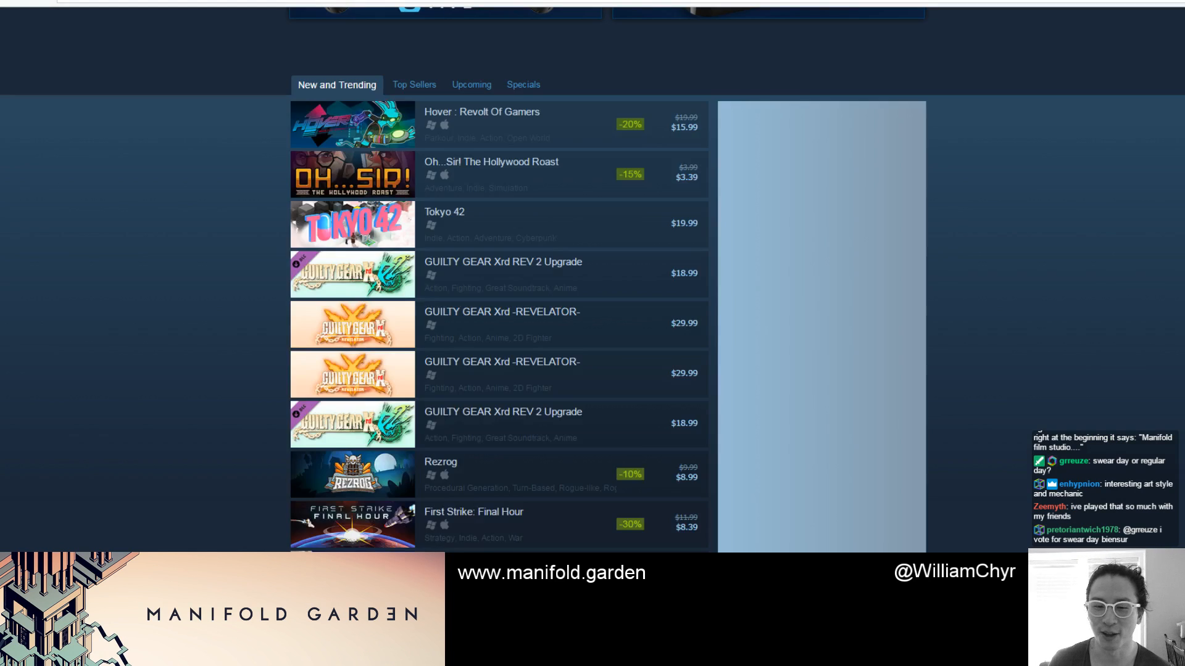
scroll(267, 259, "down", 1)
scroll(268, 253, "down", 3)
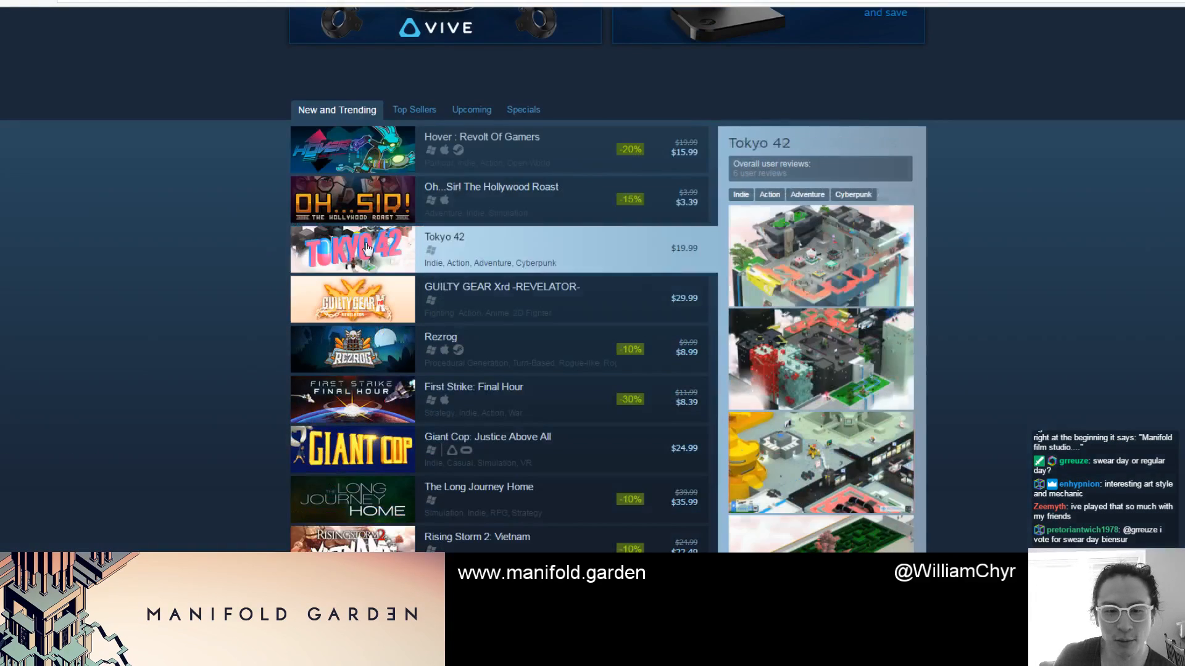
left_click(528, 257)
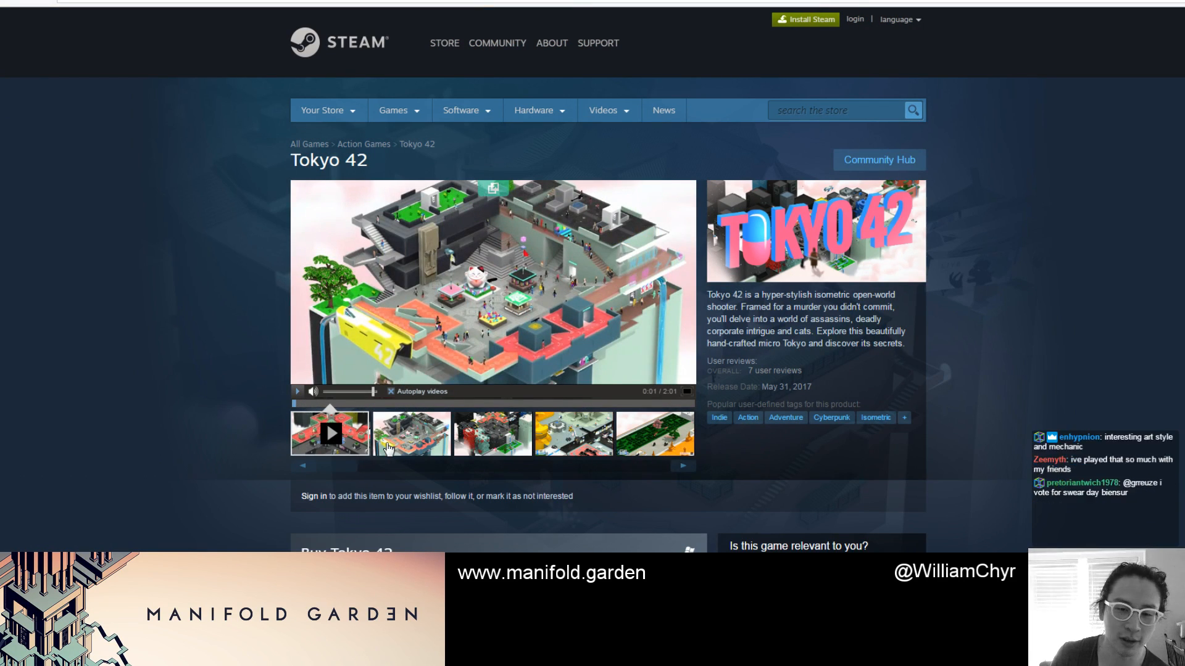
left_click(394, 441)
left_click(519, 361)
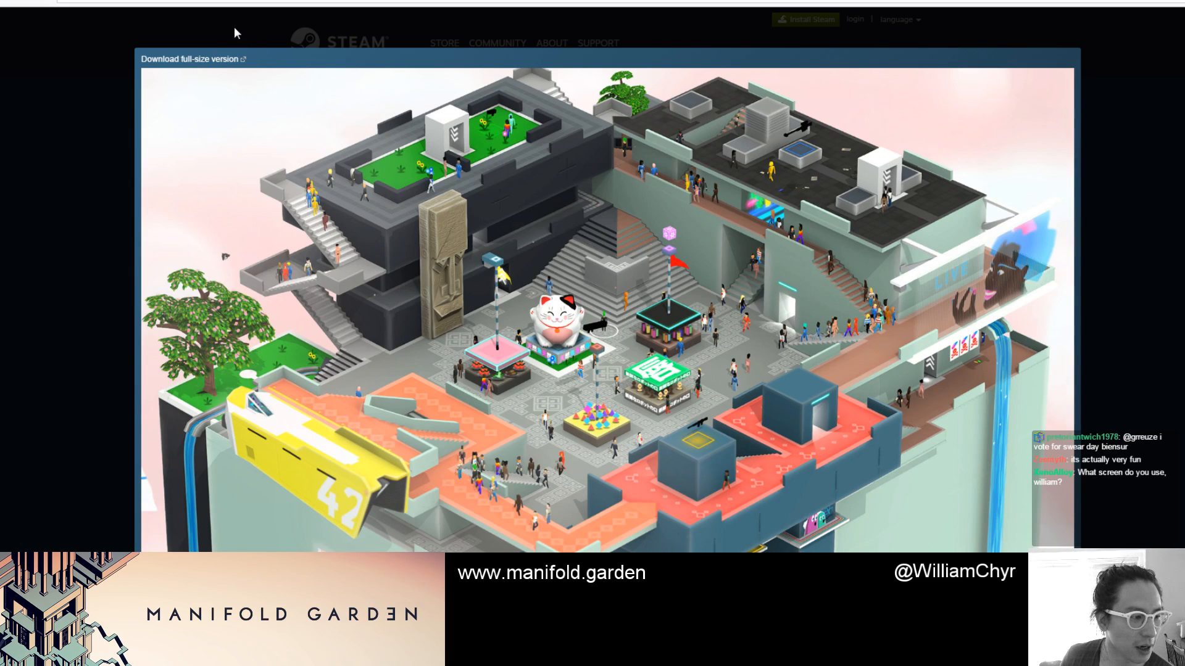
Return to the store's front page, reopen Oh...Sir! The Hollywood Roast, and pause its trailer
key("alt+Left")
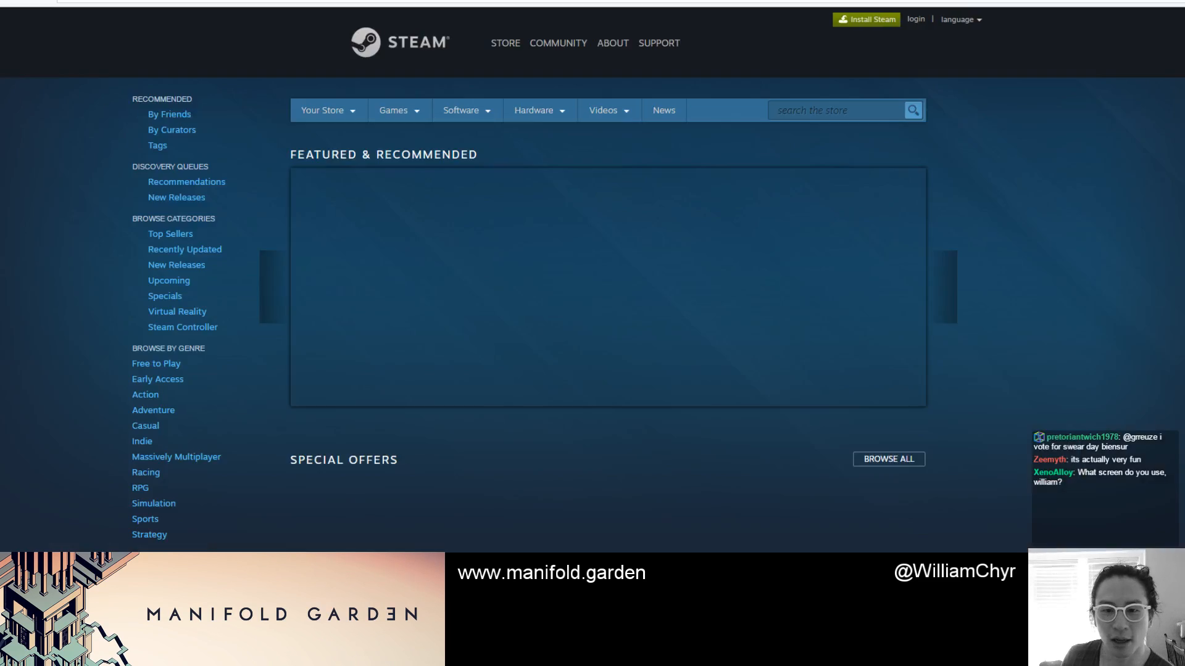
scroll(555, 148, "down", 10)
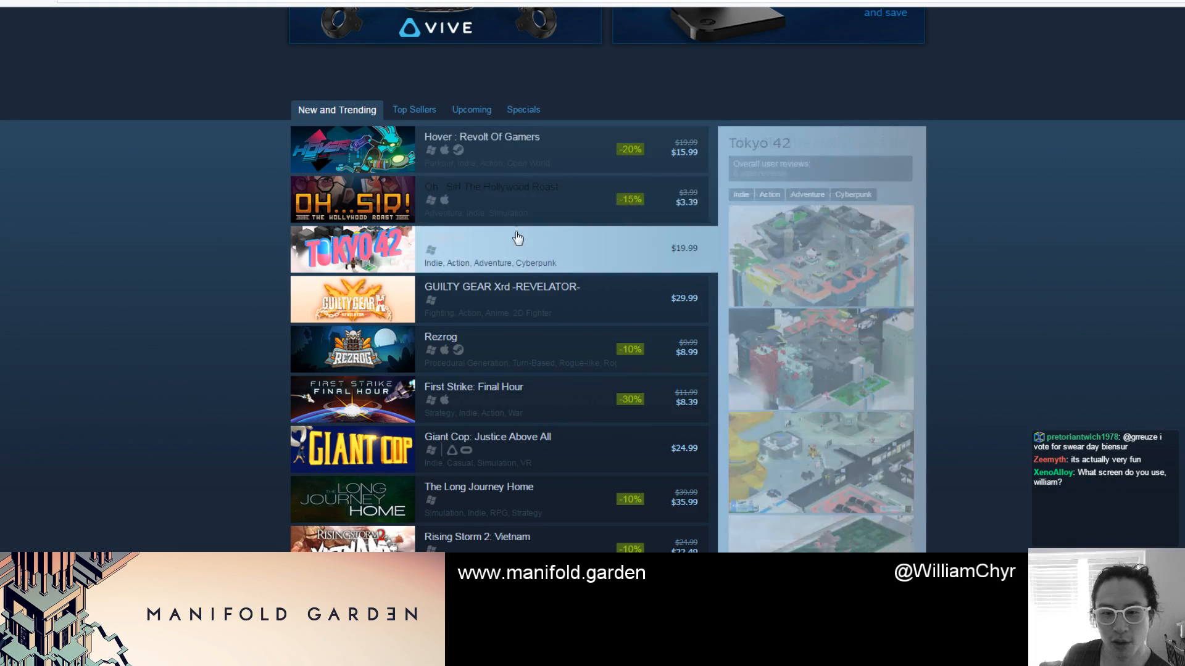
left_click(518, 221)
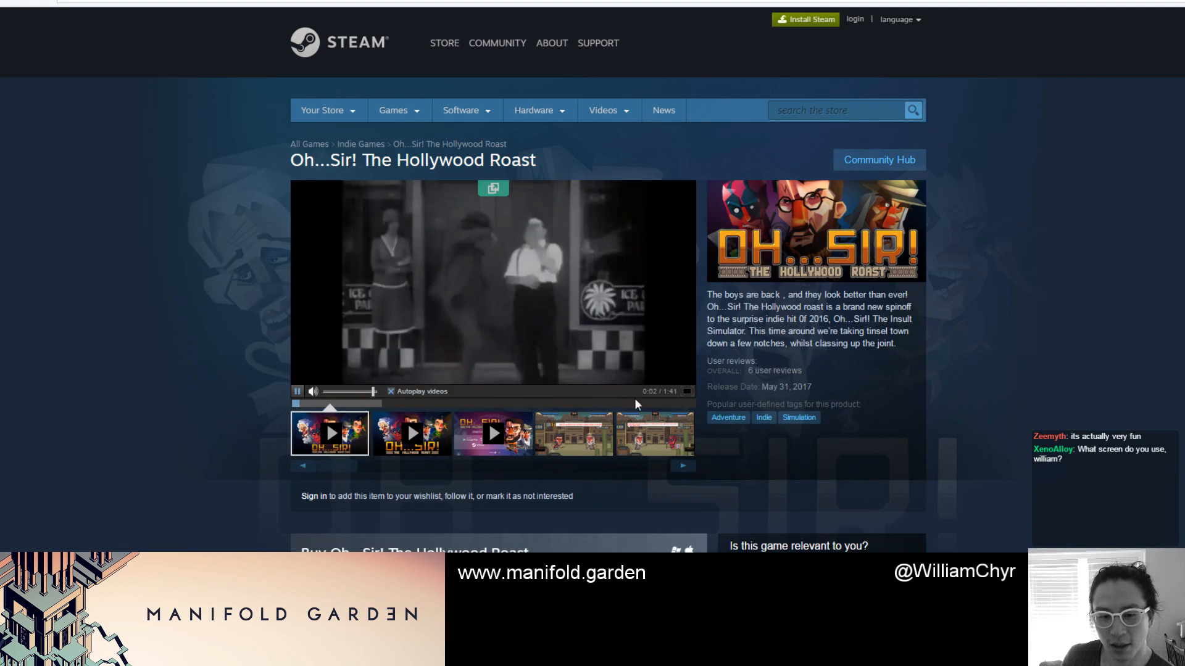
left_click(297, 393)
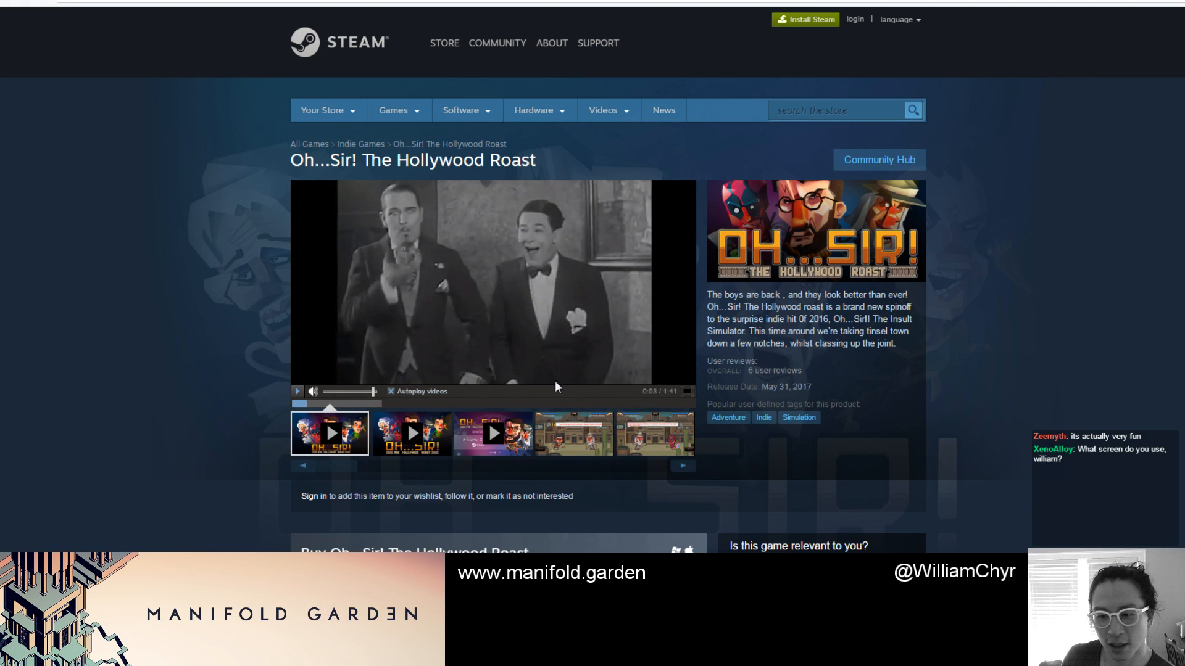
Read the customer reviews of Oh...Sir! The Hollywood Roast and look over its system requirements
scroll(557, 443, "down", 20)
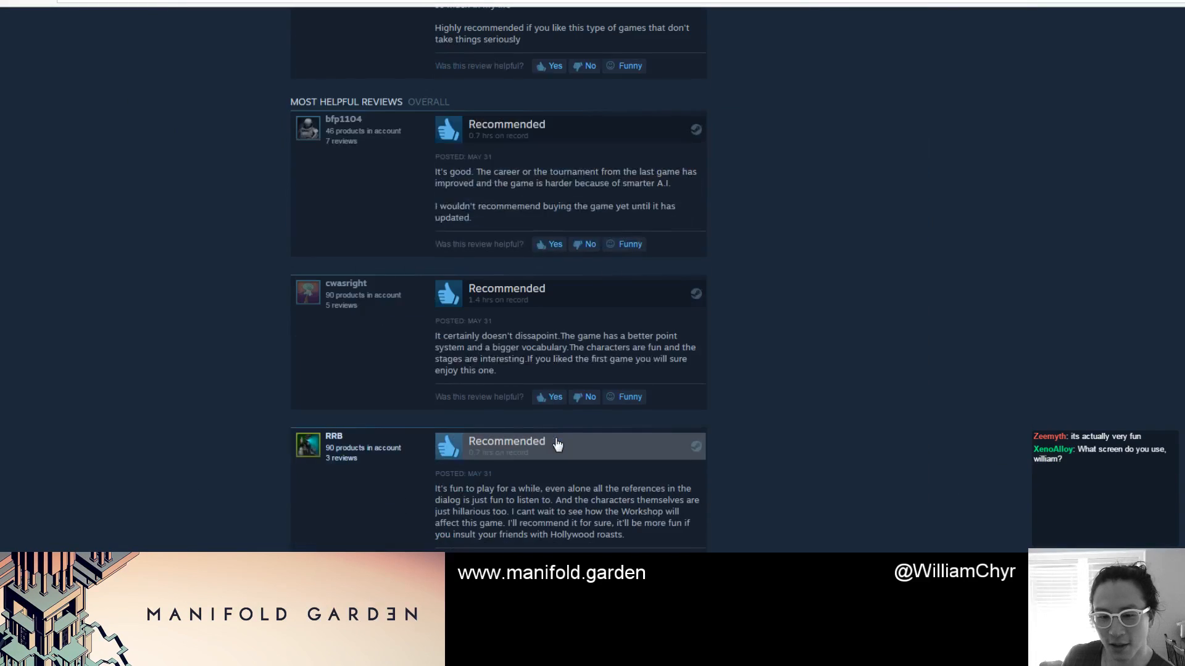
scroll(554, 438, "up", 1)
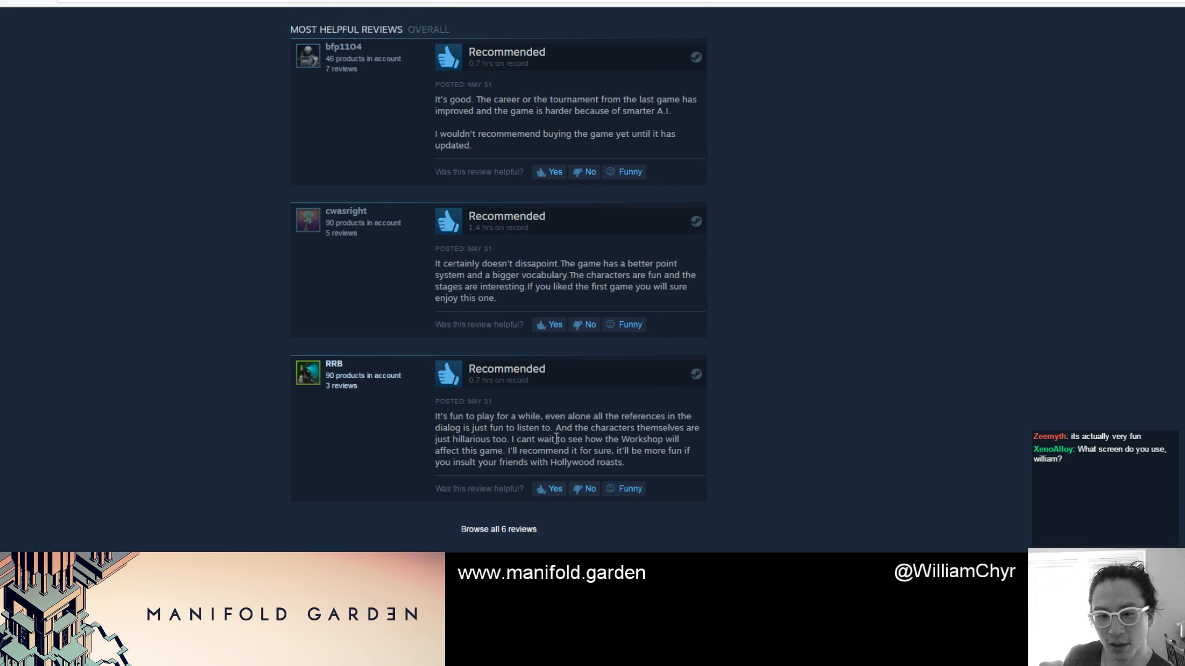
scroll(569, 432, "up", 2)
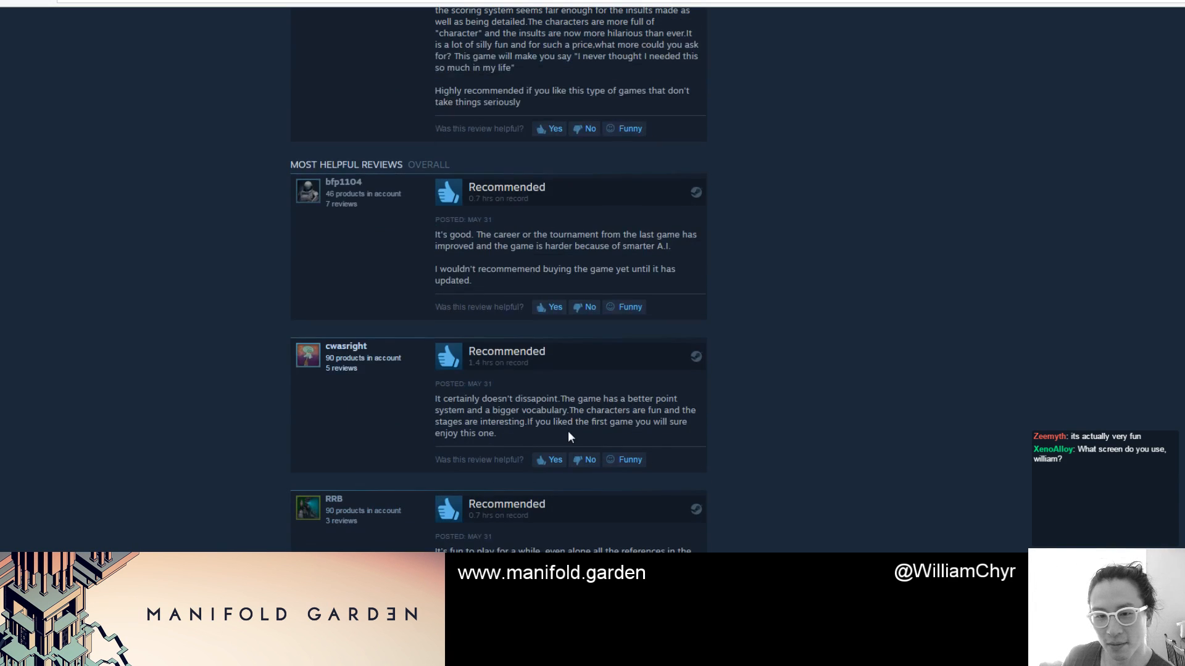
scroll(568, 433, "up", 3)
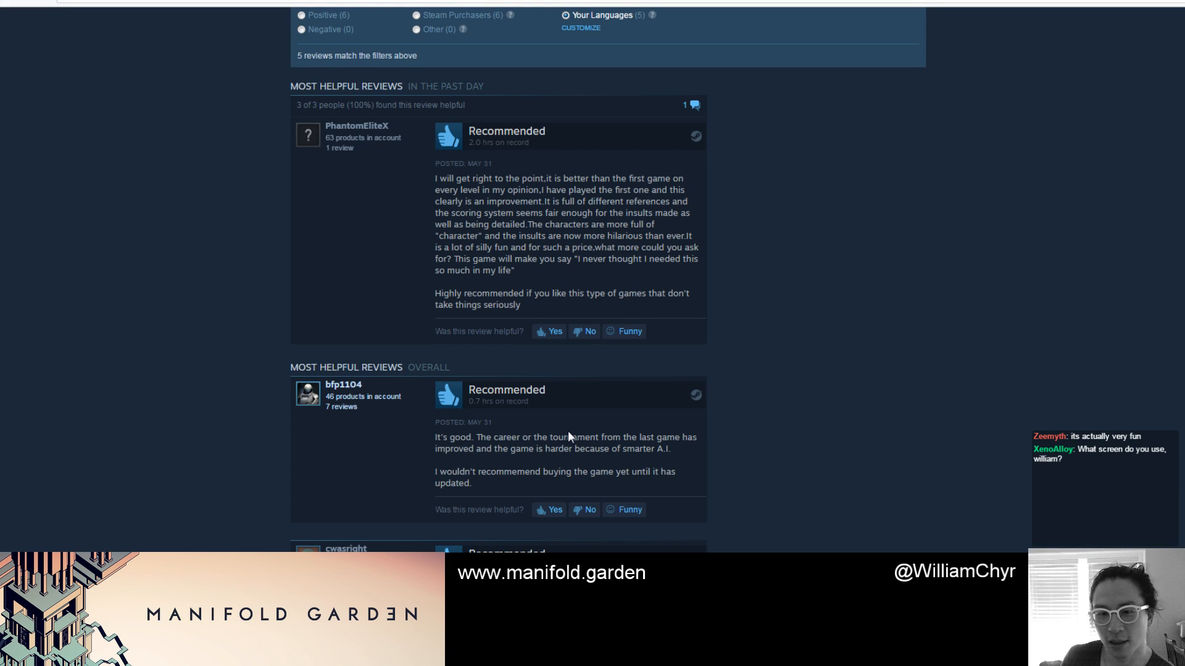
scroll(568, 435, "up", 2)
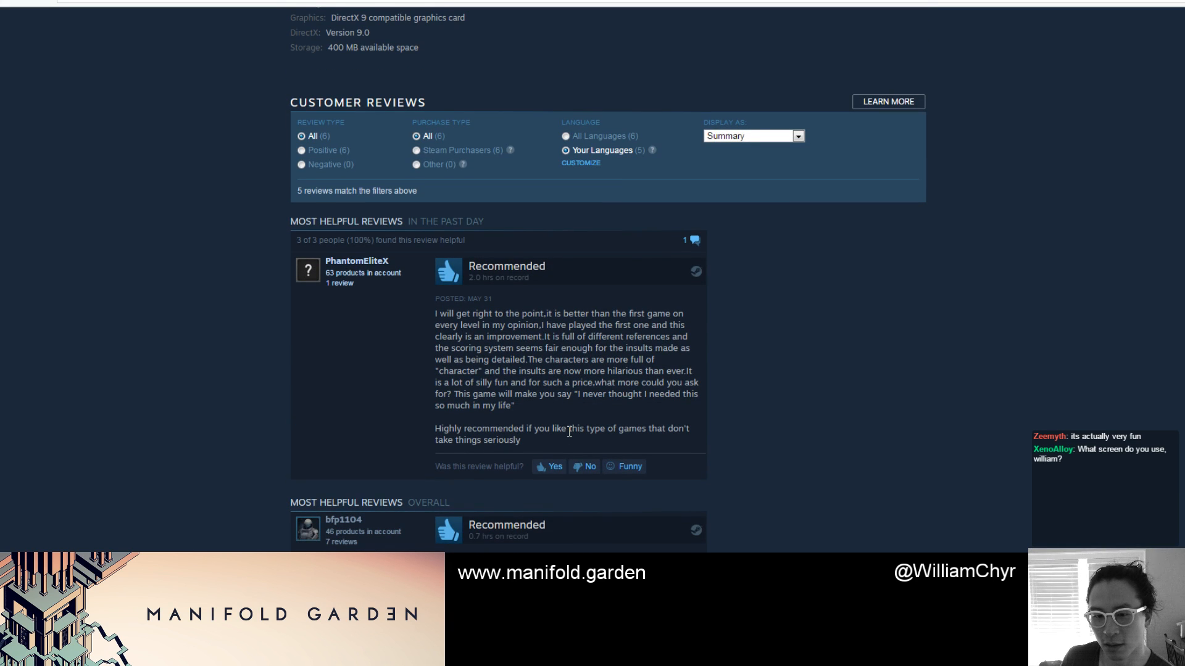
scroll(569, 432, "up", 15)
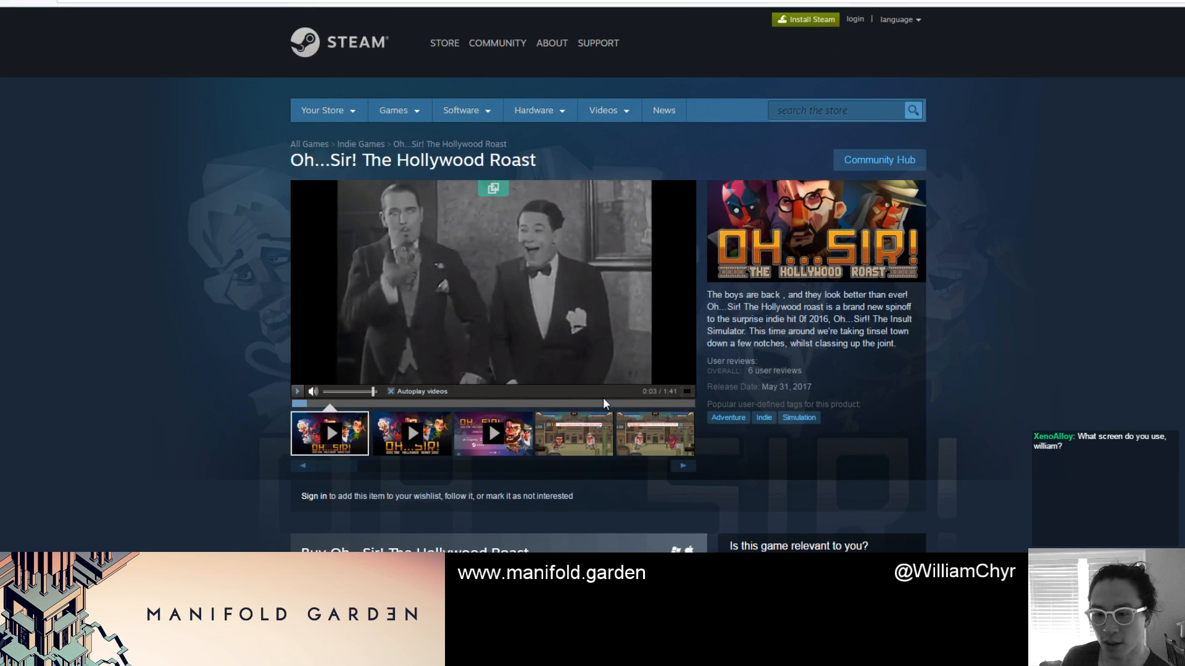
scroll(603, 402, "down", 12)
scroll(603, 403, "down", 6)
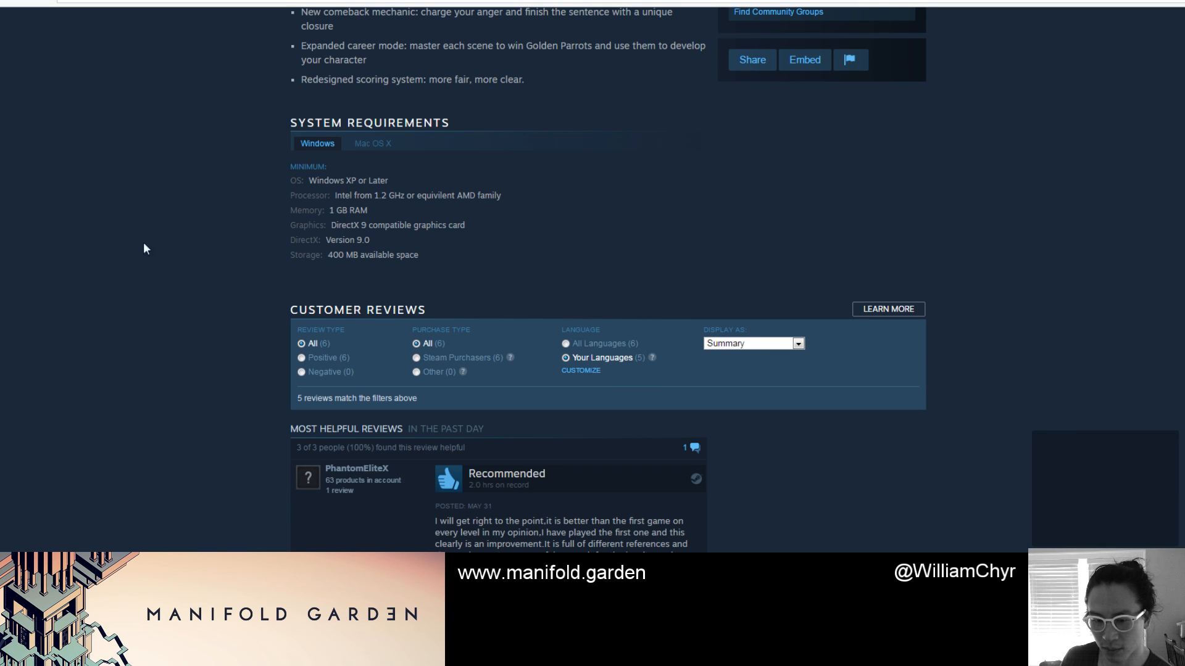
Open GUILTY GEAR Xrd -REVELATOR- from New and Trending, lower the trailer's volume, and watch part of it in full screen
key("alt+Left")
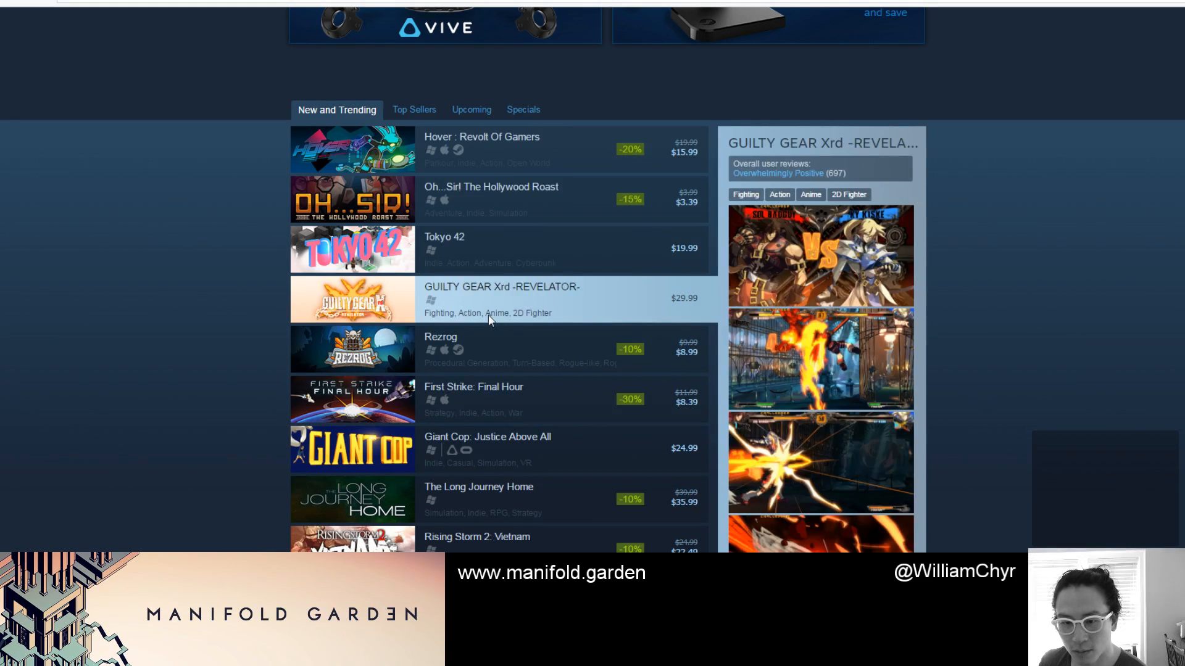
left_click(488, 319)
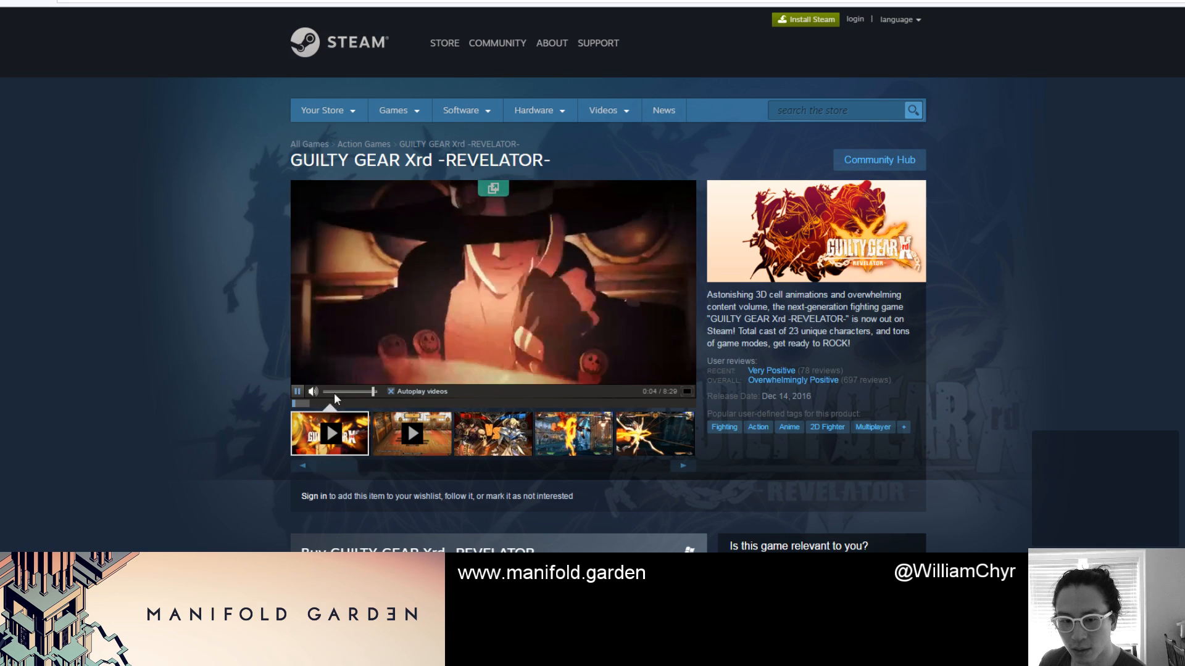
left_click(354, 391)
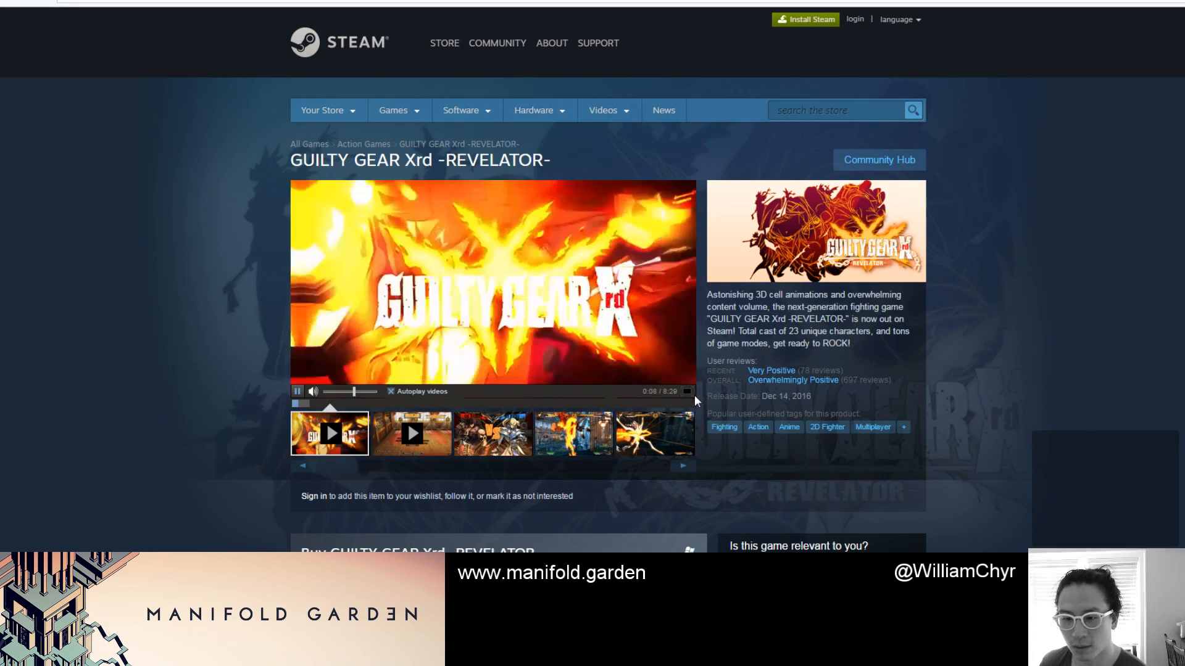
left_click(687, 392)
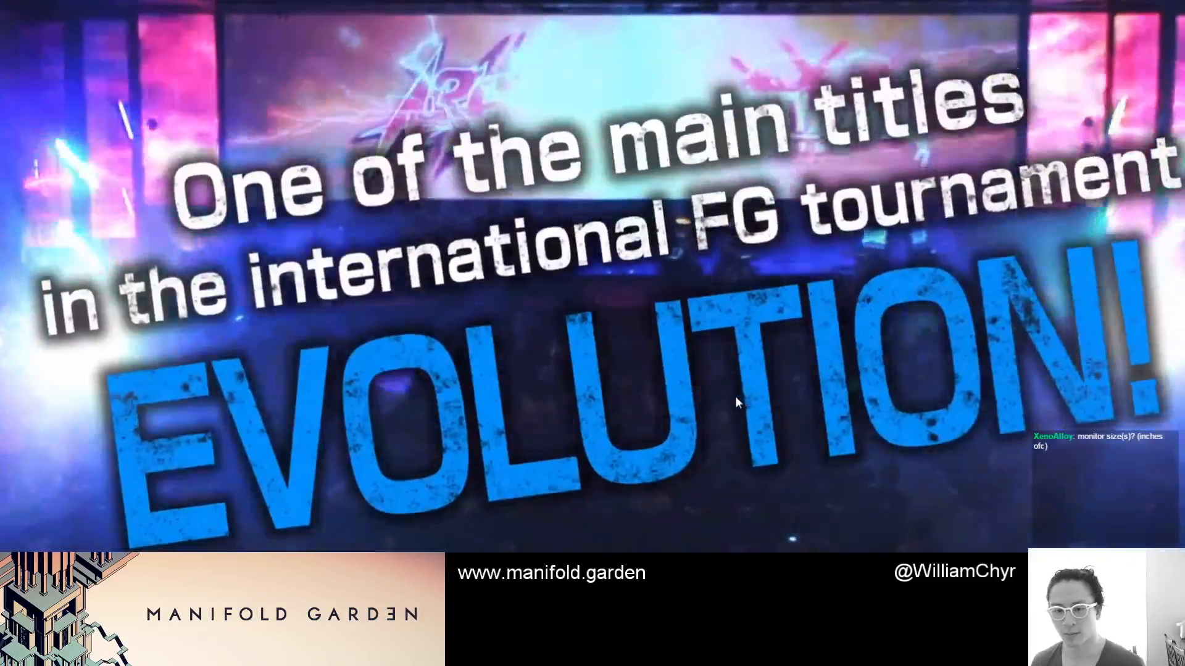
key("Escape")
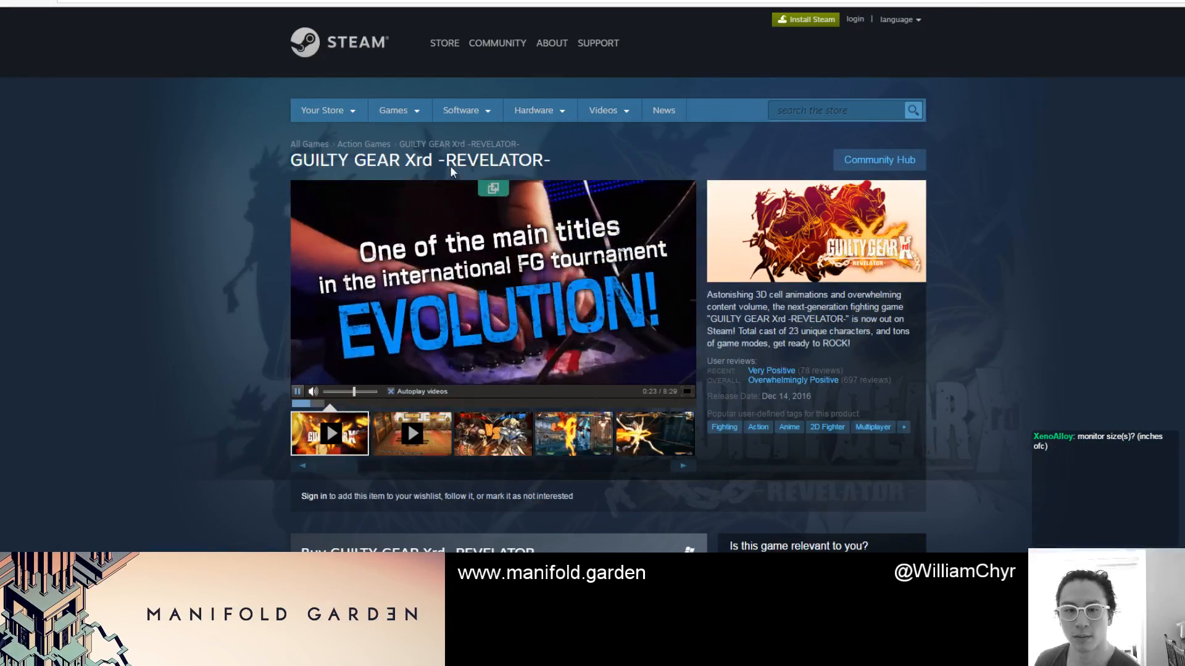
Return to the store's front page, open Rezrog from New and Trending, and watch part of its trailer in full screen
left_click(12, 1)
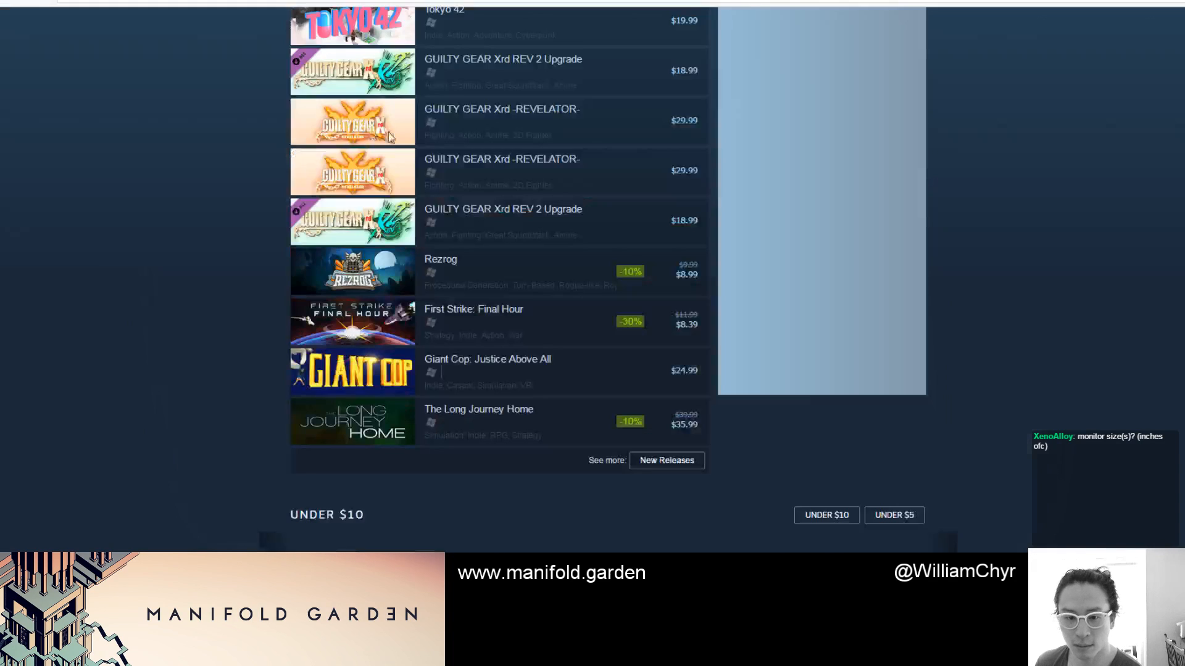
scroll(499, 204, "up", 4)
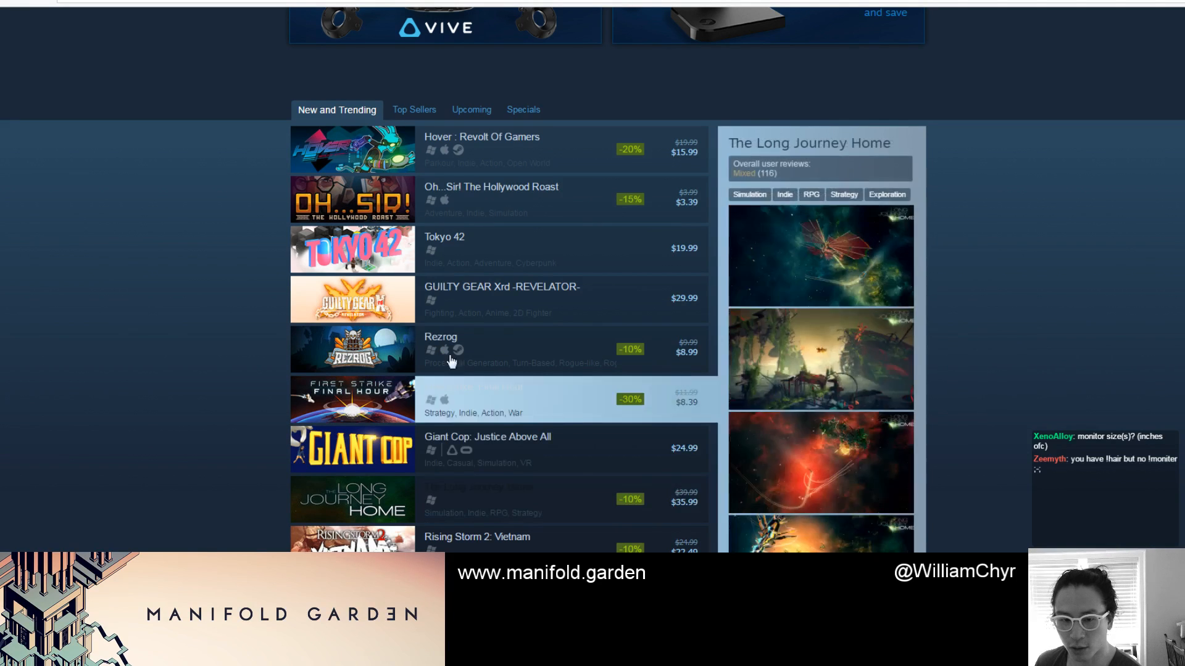
left_click(451, 361)
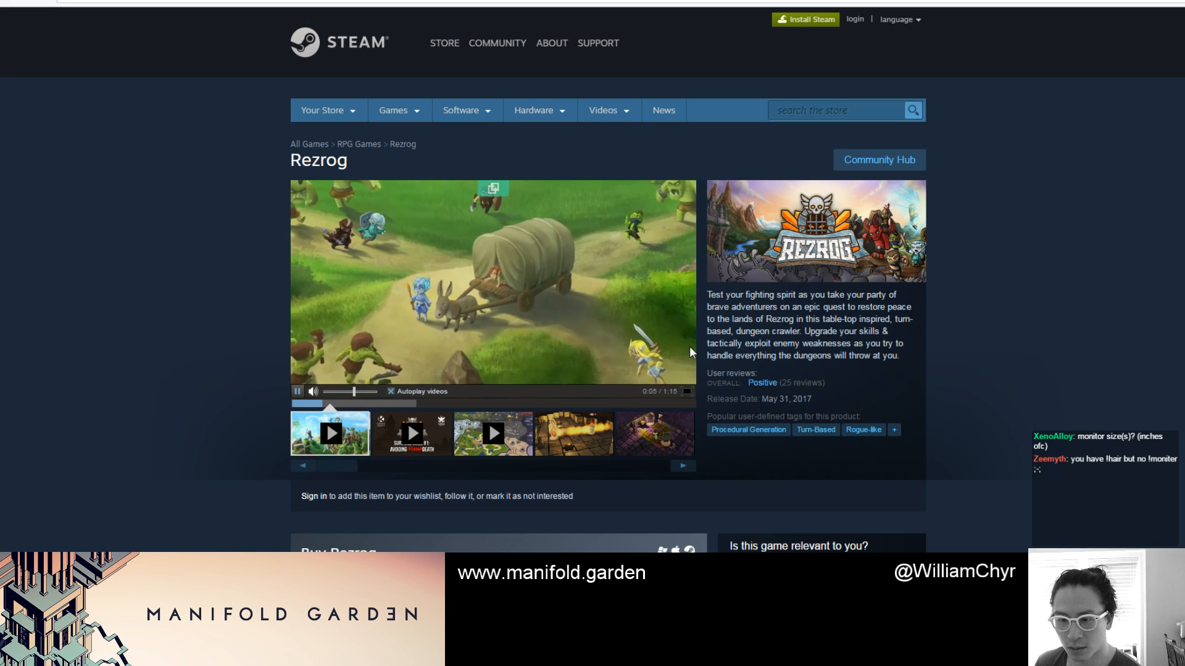
left_click(687, 391)
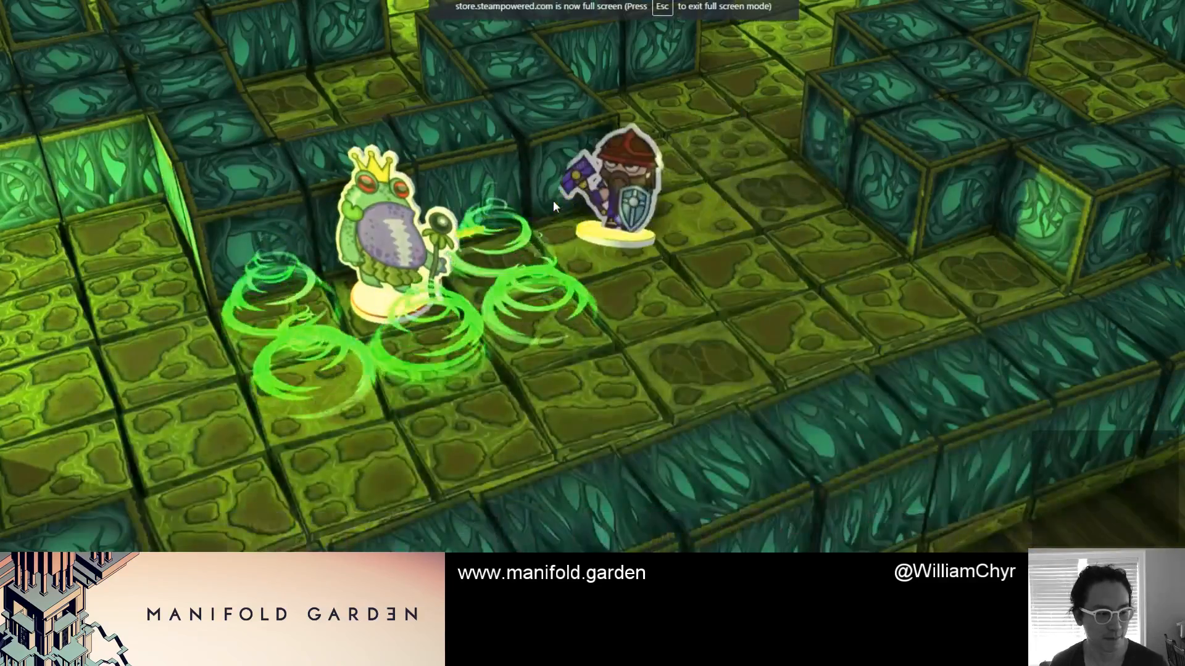
key("Escape")
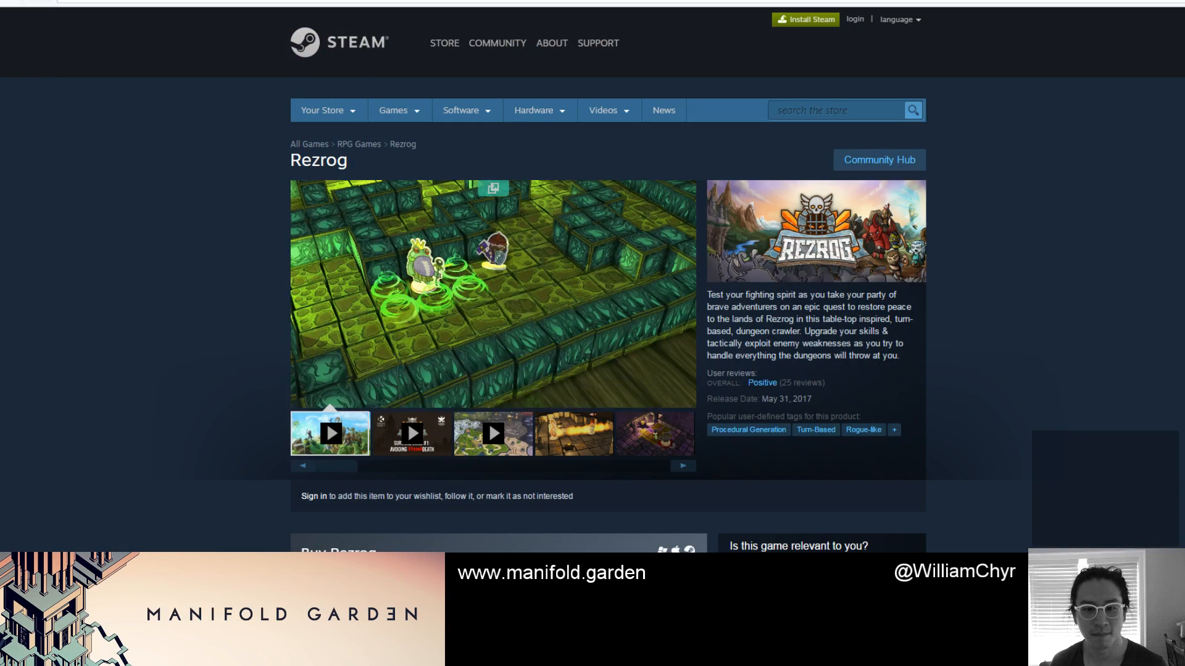
Go back to New and Trending, open The Long Journey Home, and watch part of its trailer in full screen
key("alt+Left")
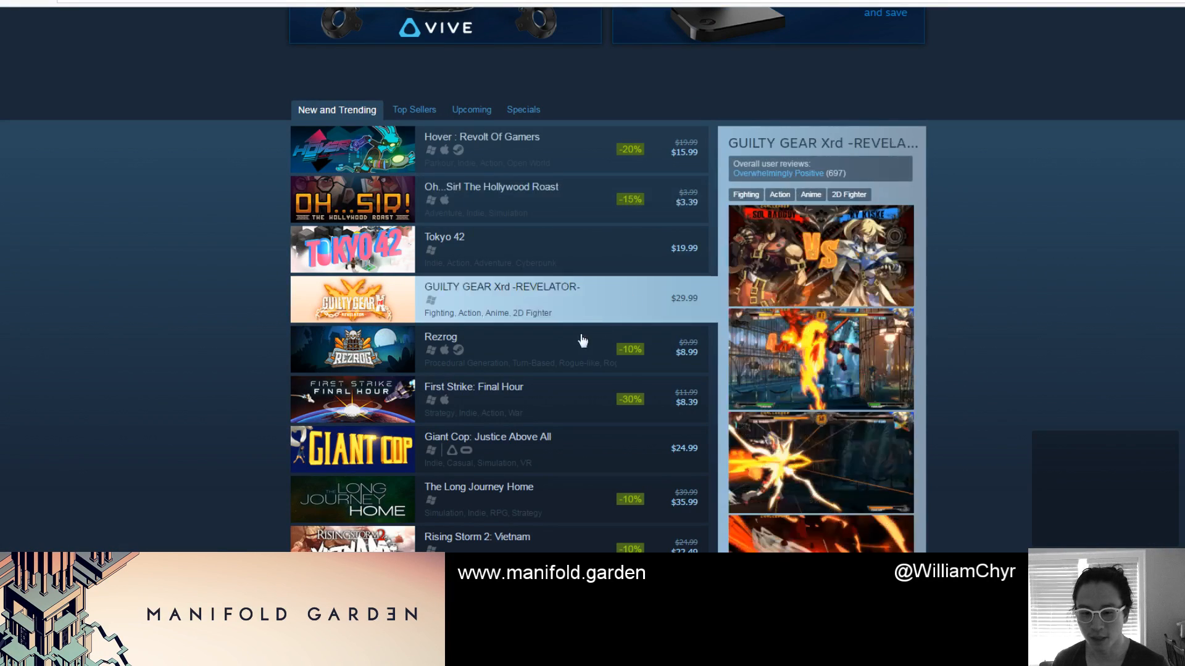
scroll(582, 340, "down", 2)
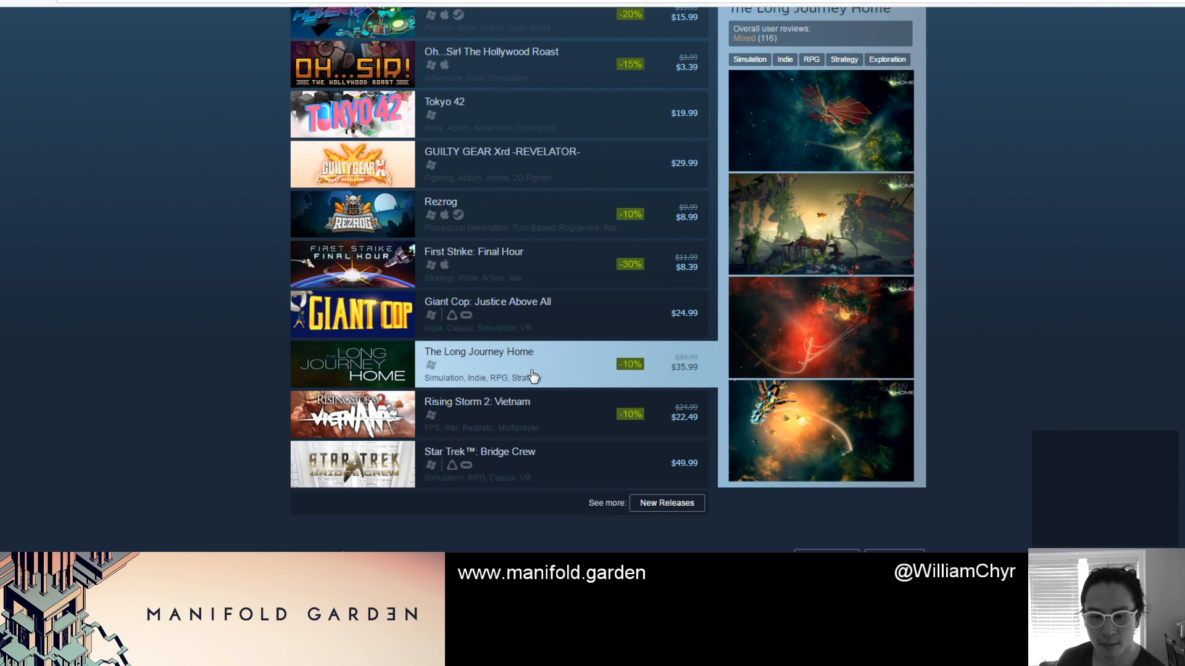
left_click(531, 370)
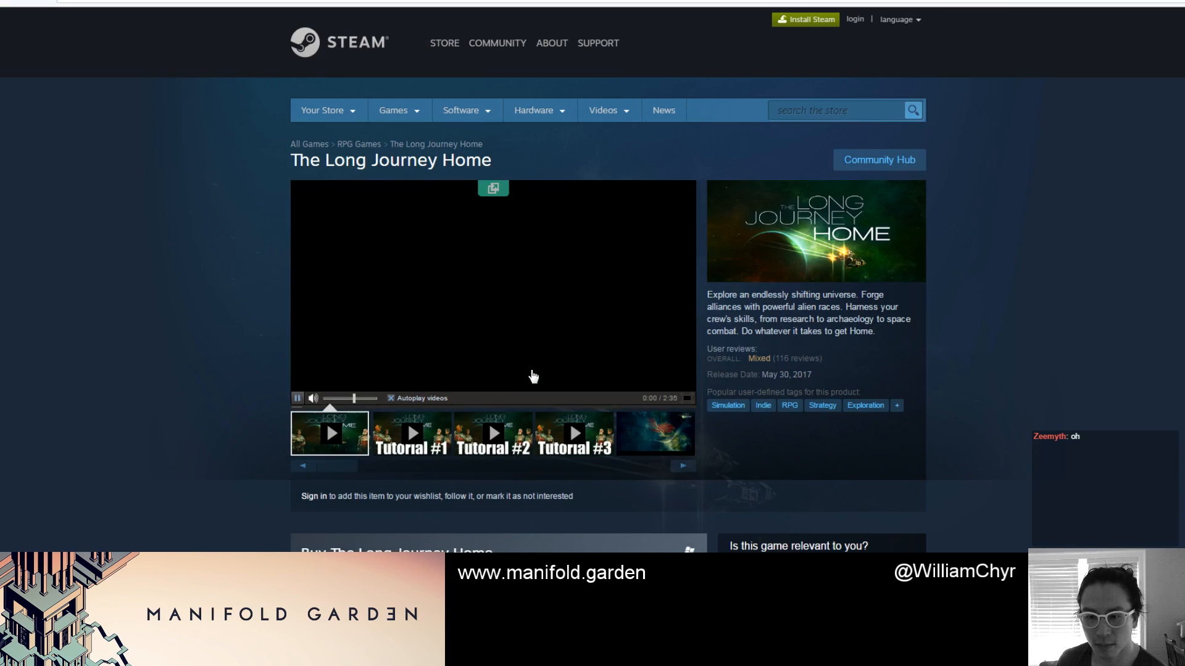
left_click(686, 391)
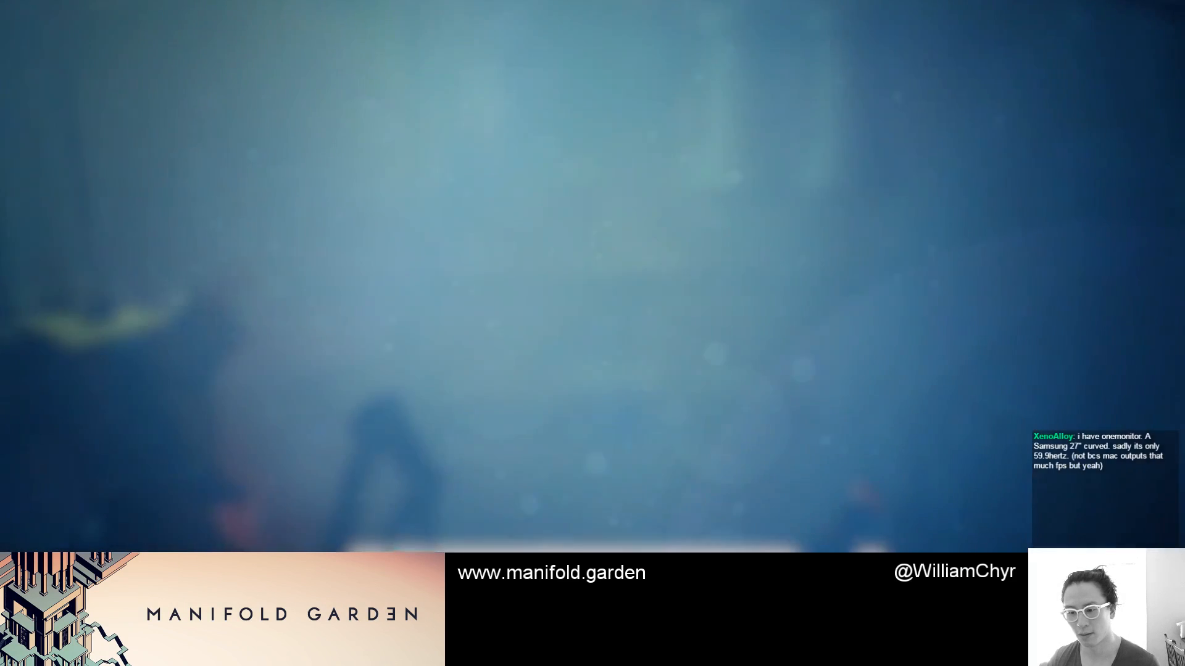
key("Escape")
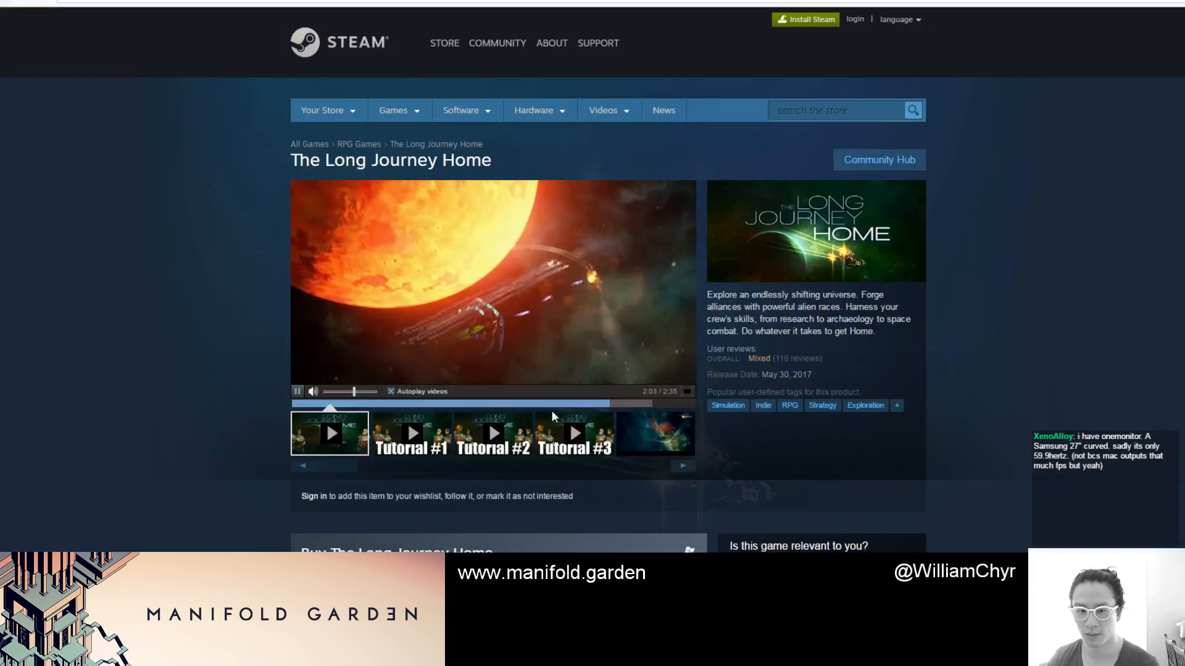
Start the Tutorial #1 video of The Long Journey Home and look over its system requirements and customer reviews
left_click(410, 434)
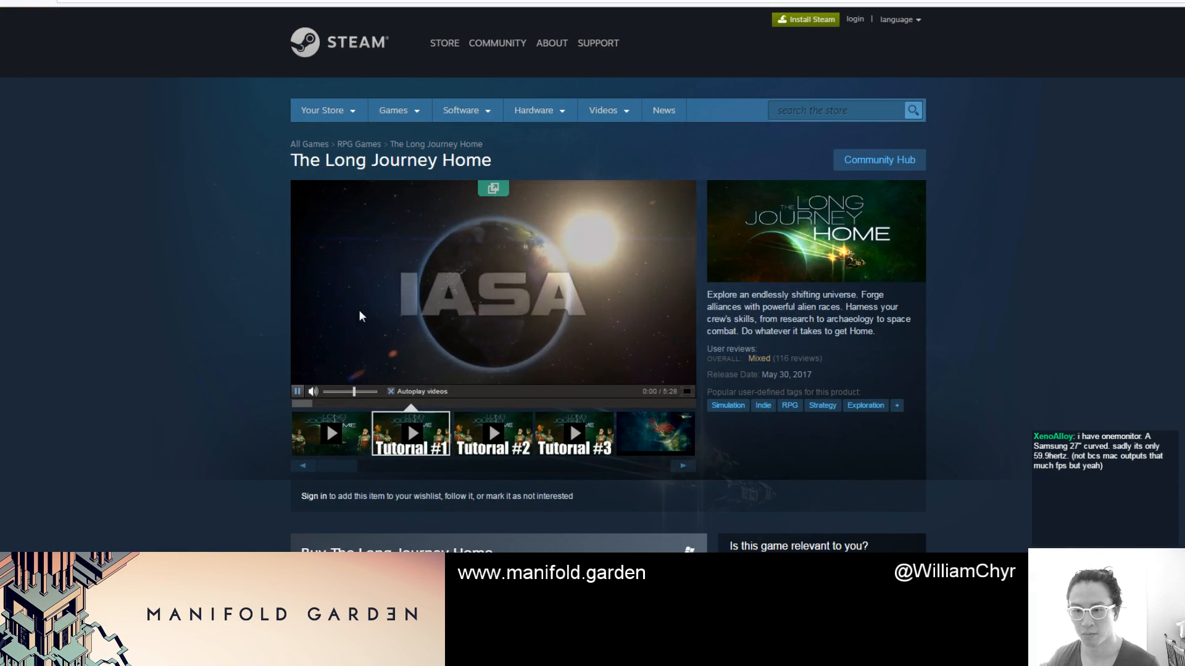
scroll(478, 290, "down", 20)
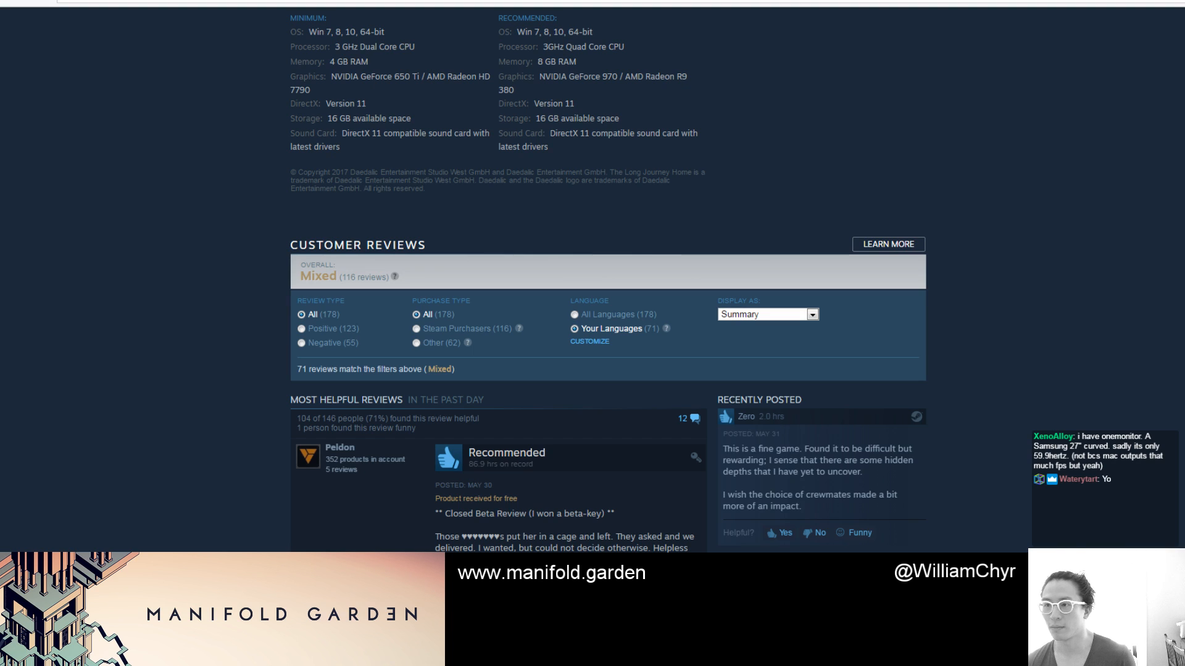
Switch to the Unity editor, clear the selection, and set the Scene view to isometric projection
key("alt+Tab")
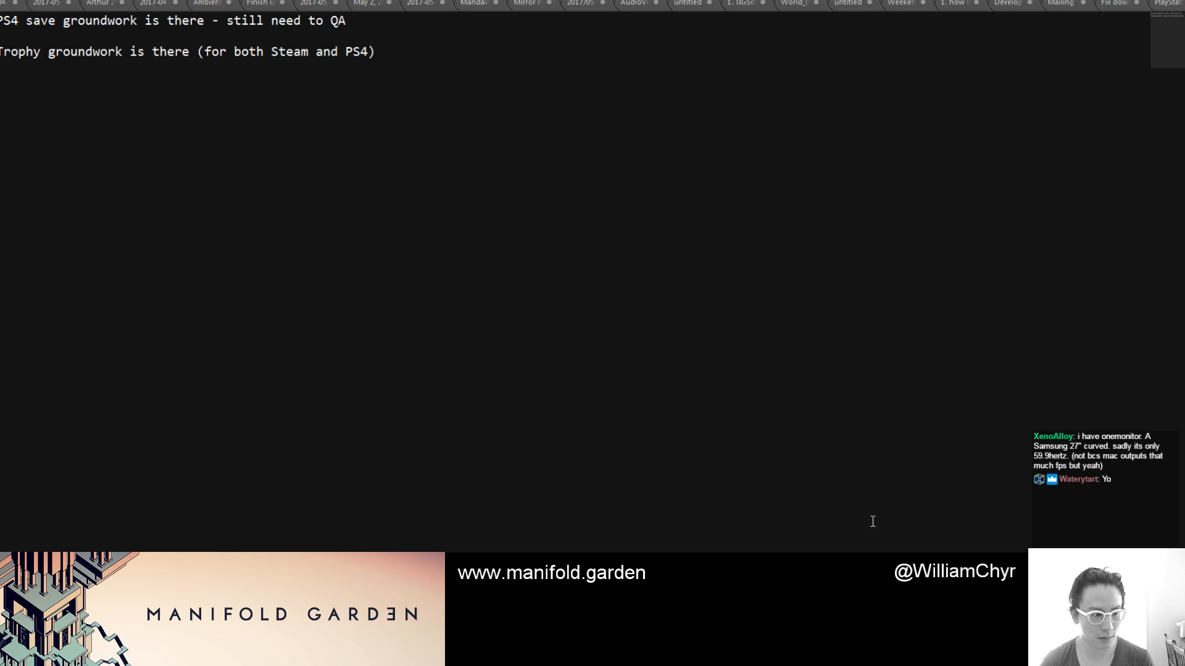
key("alt+Tab")
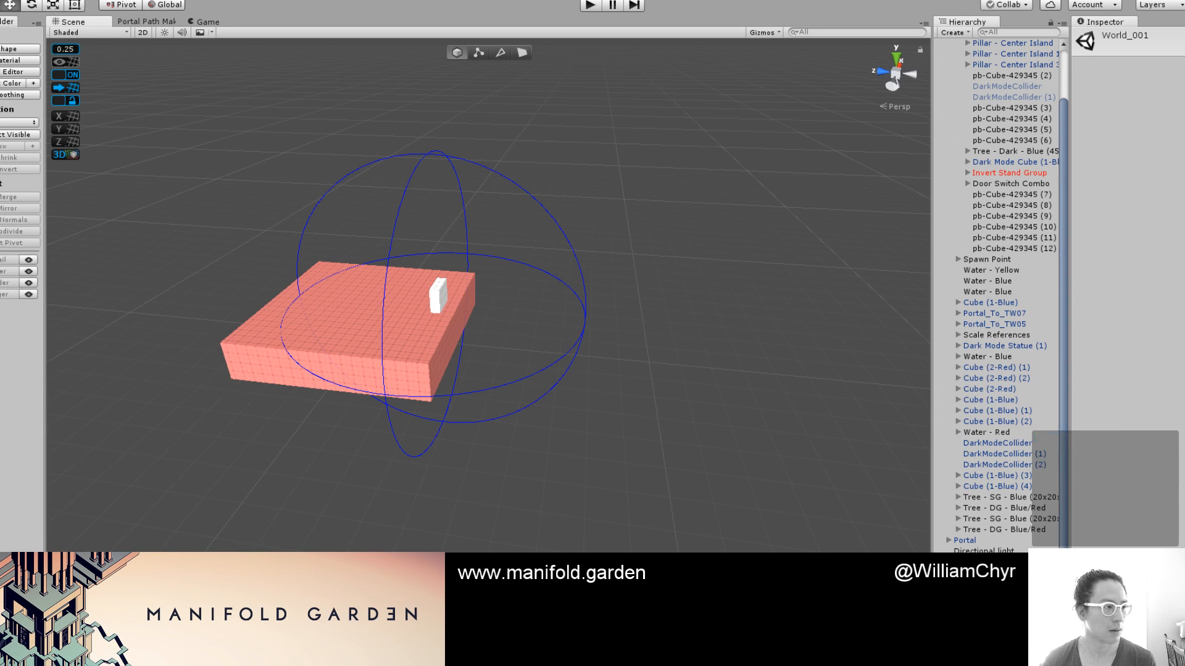
scroll(485, 322, "down", 3)
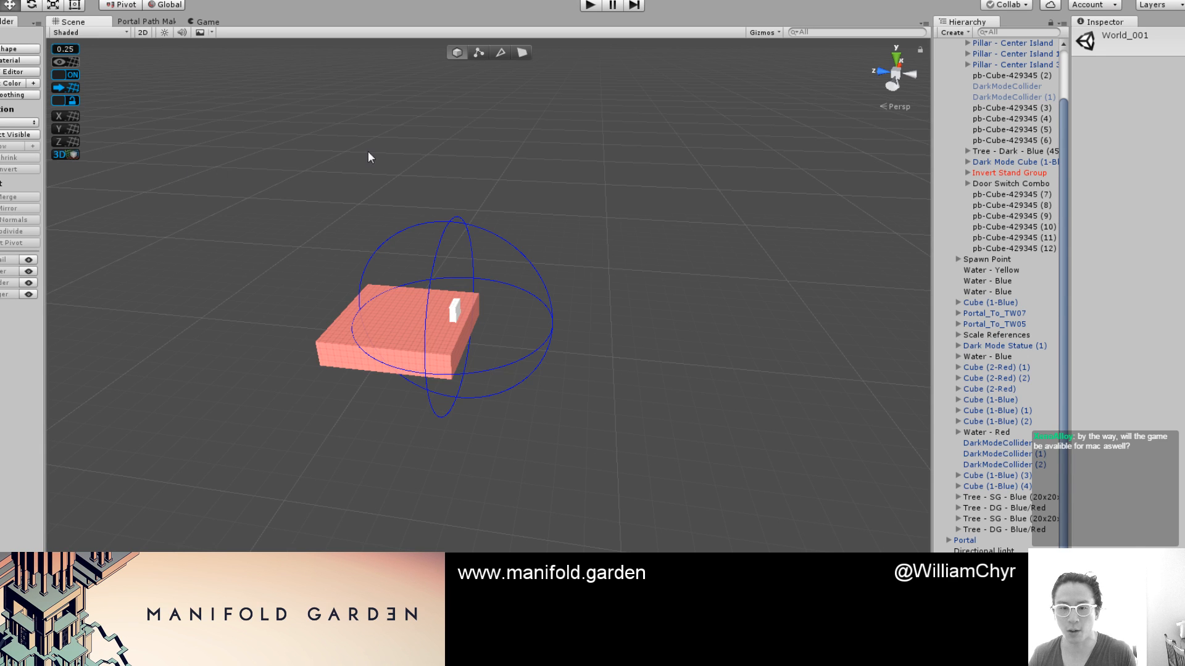
left_click(487, 137)
scroll(487, 141, "up", 3)
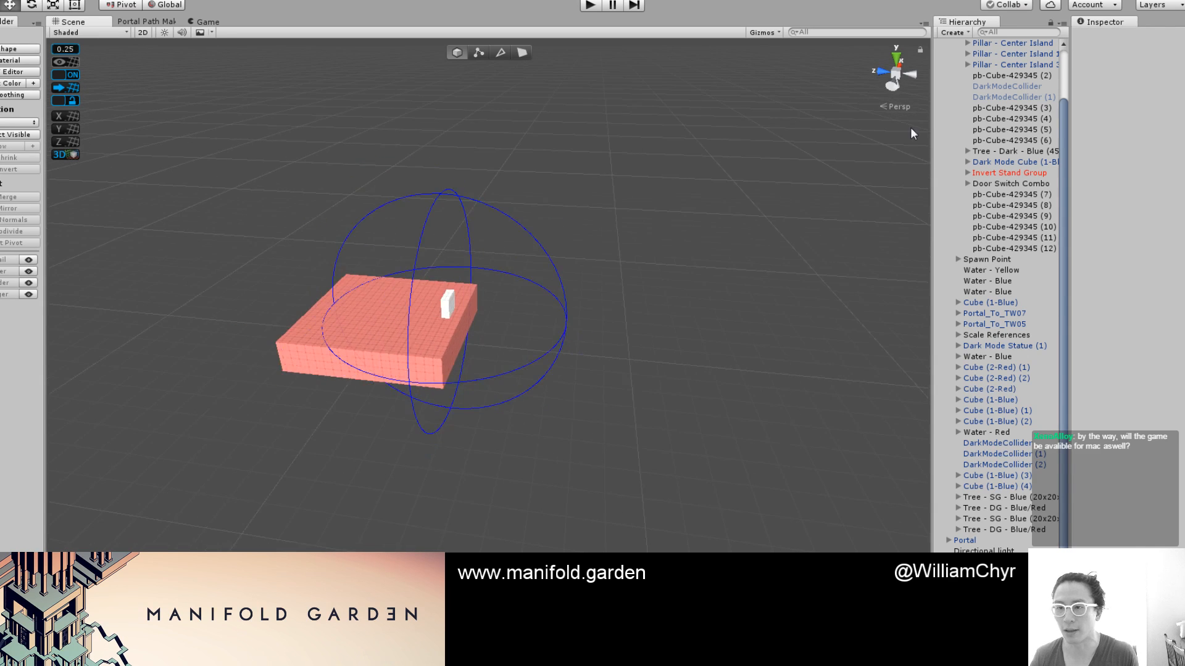
left_click(895, 73)
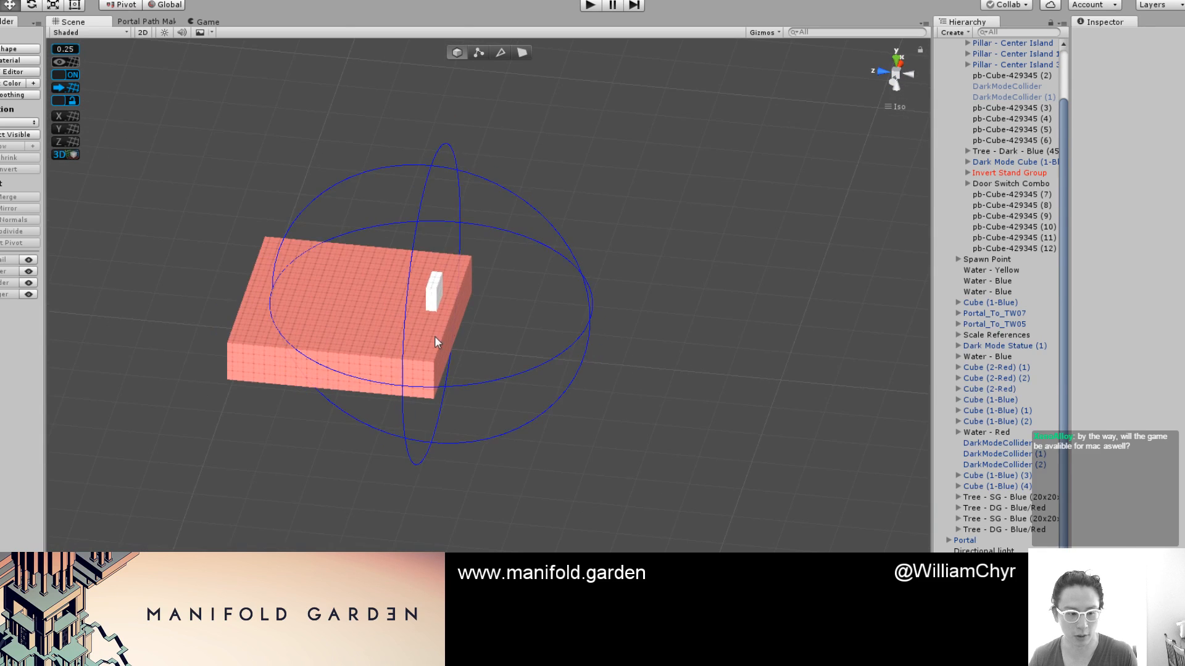
Delete the isolated red platform pb-Cube-429345 (12) together with the white Portal standing on it
scroll(432, 345, "up", 6)
left_click_drag(418, 367, 600, 311, "alt")
scroll(469, 364, "up", 4)
middle_click_drag(418, 399, 660, 324)
scroll(519, 352, "up", 4)
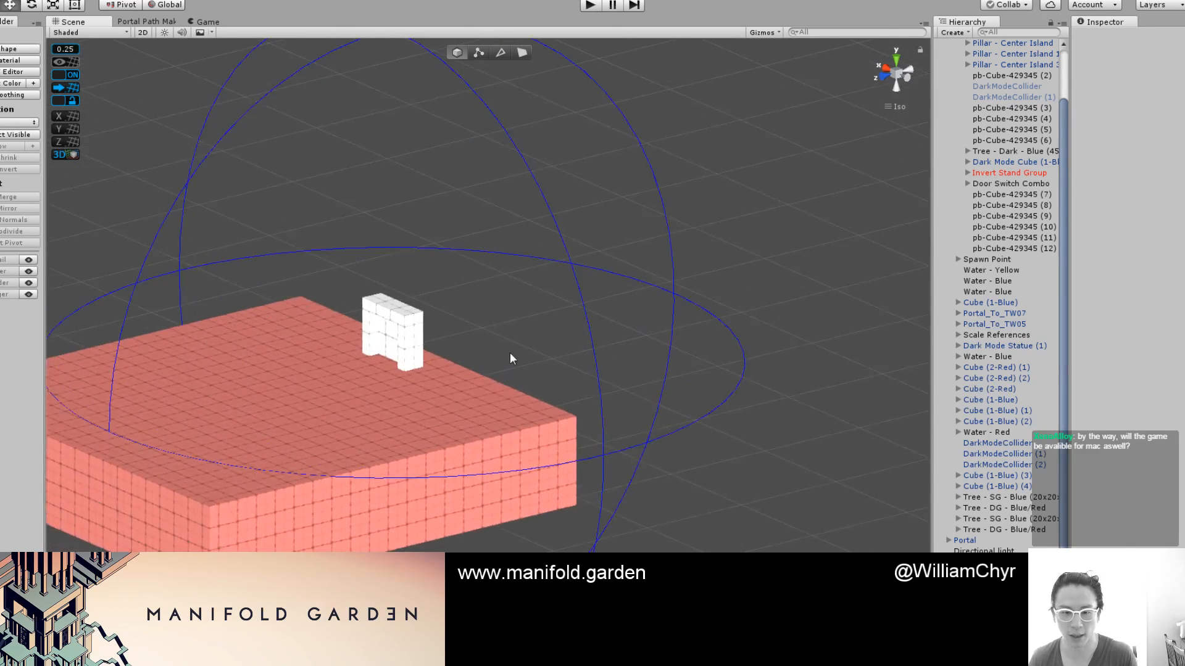
scroll(510, 358, "down", 10)
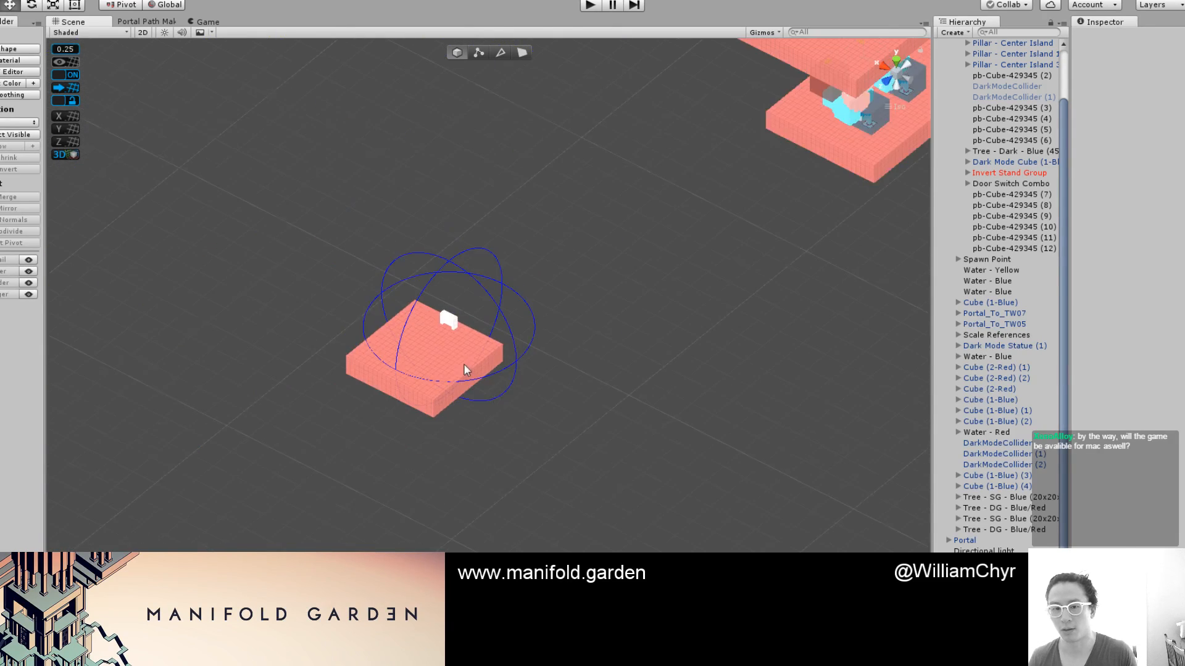
scroll(464, 369, "up", 2)
left_click(448, 378)
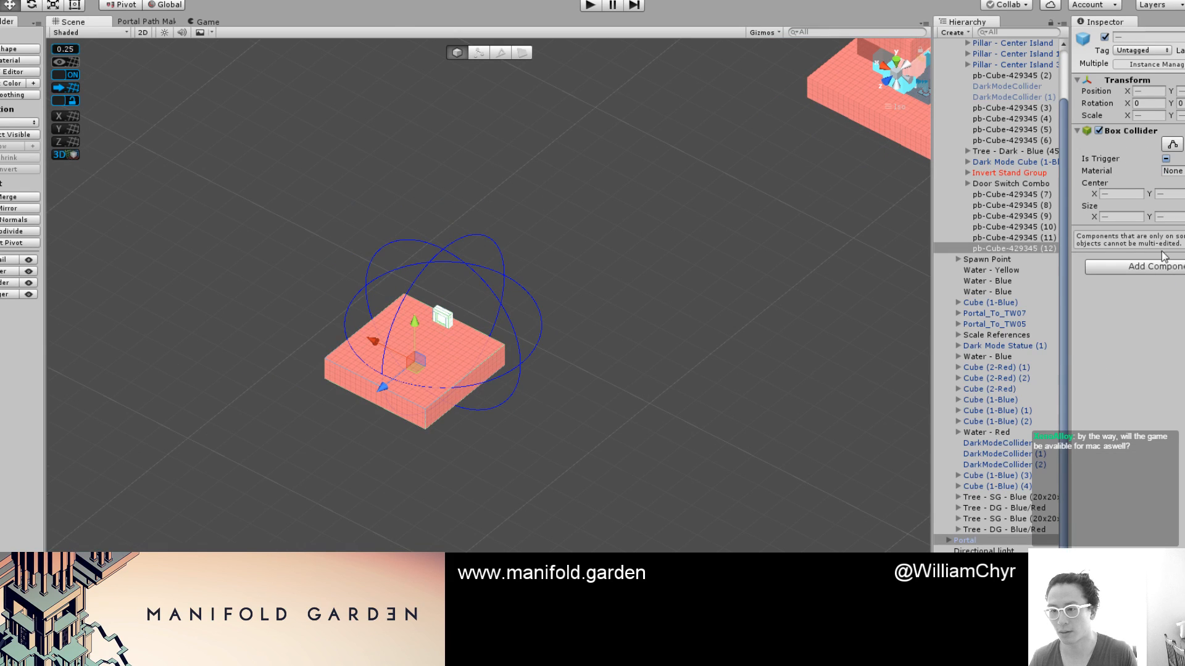
left_click(1055, 252)
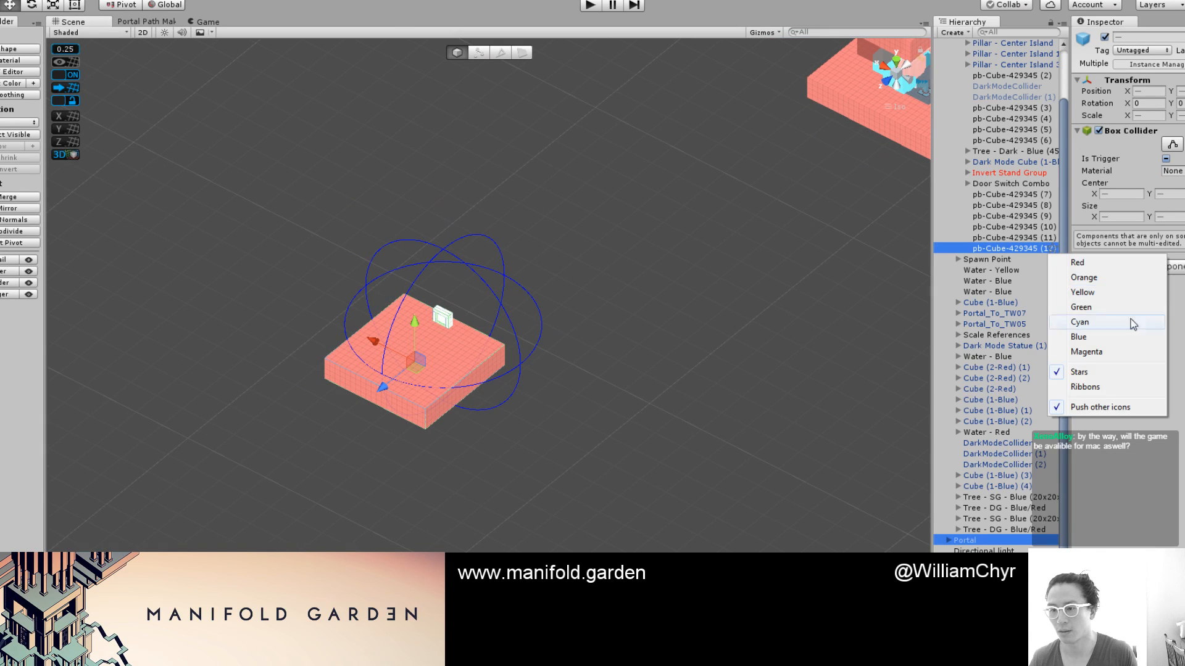
right_click(1005, 253)
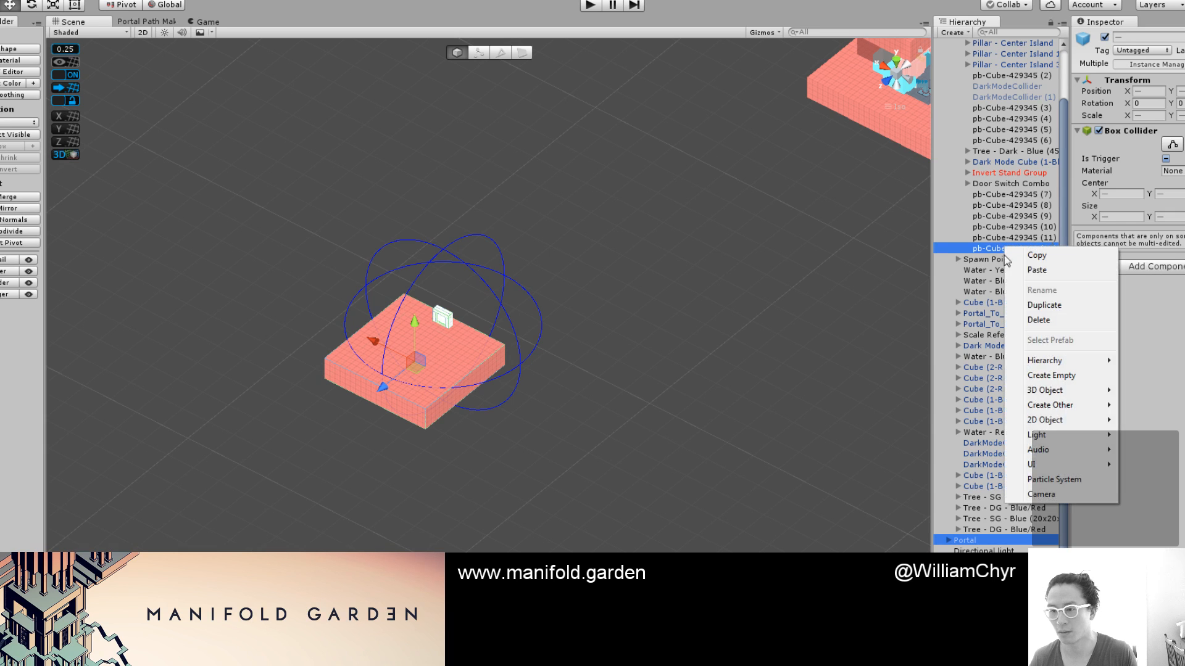
left_click(1033, 320)
Look over the remaining level structures and examine how worlds and hallways connect in the portal path graph
scroll(829, 320, "down", 10)
middle_click_drag(830, 319, 524, 499)
scroll(577, 429, "up", 5)
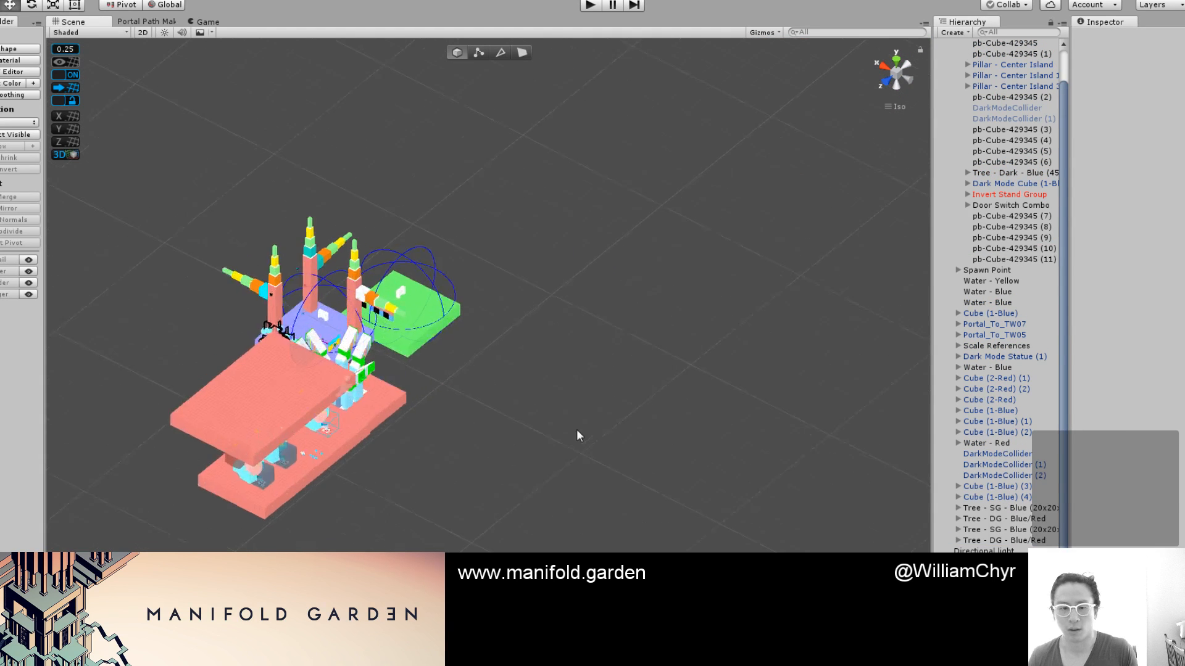
scroll(576, 435, "up", 5)
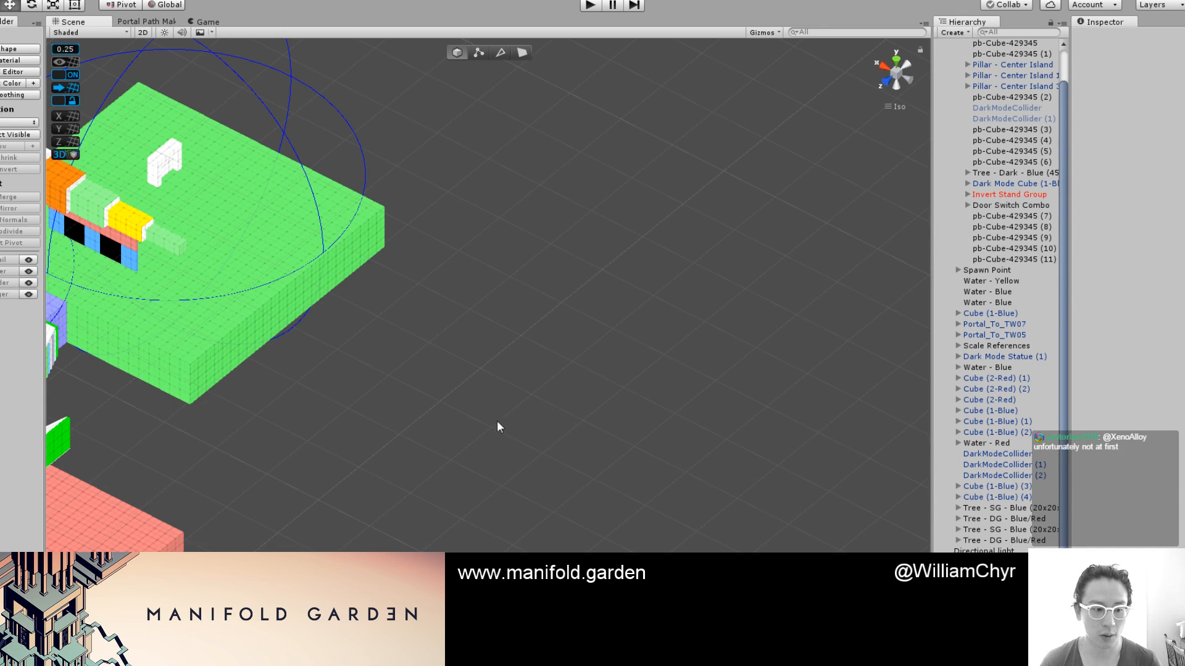
left_click(164, 22)
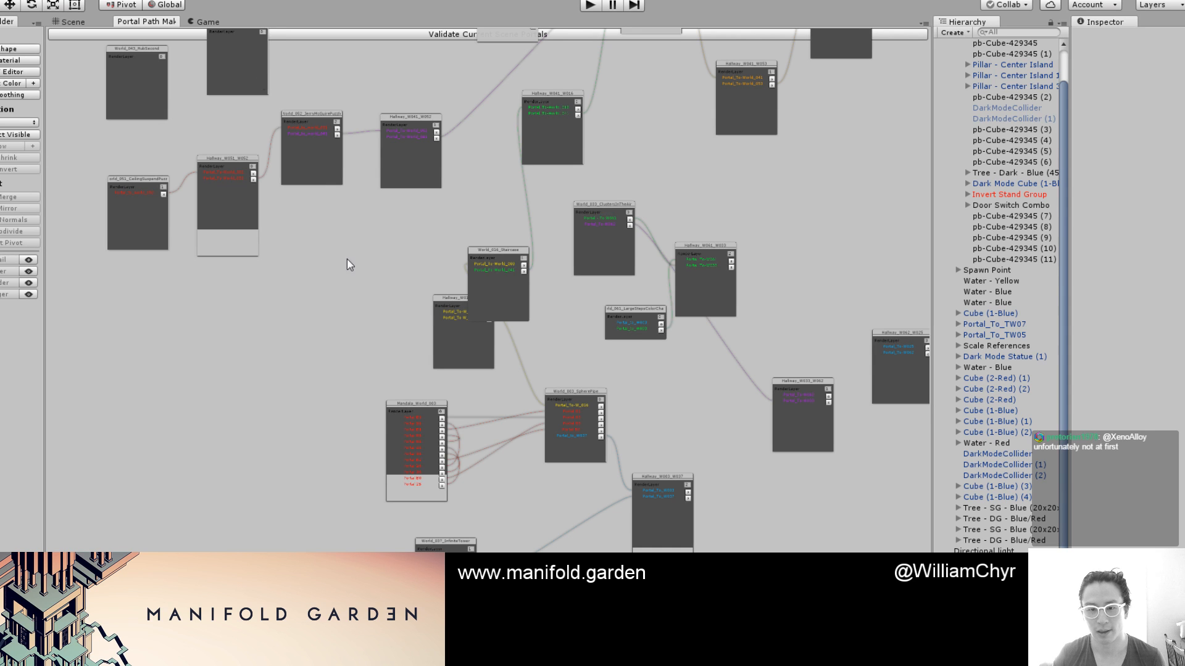
middle_click_drag(347, 258, 328, 427)
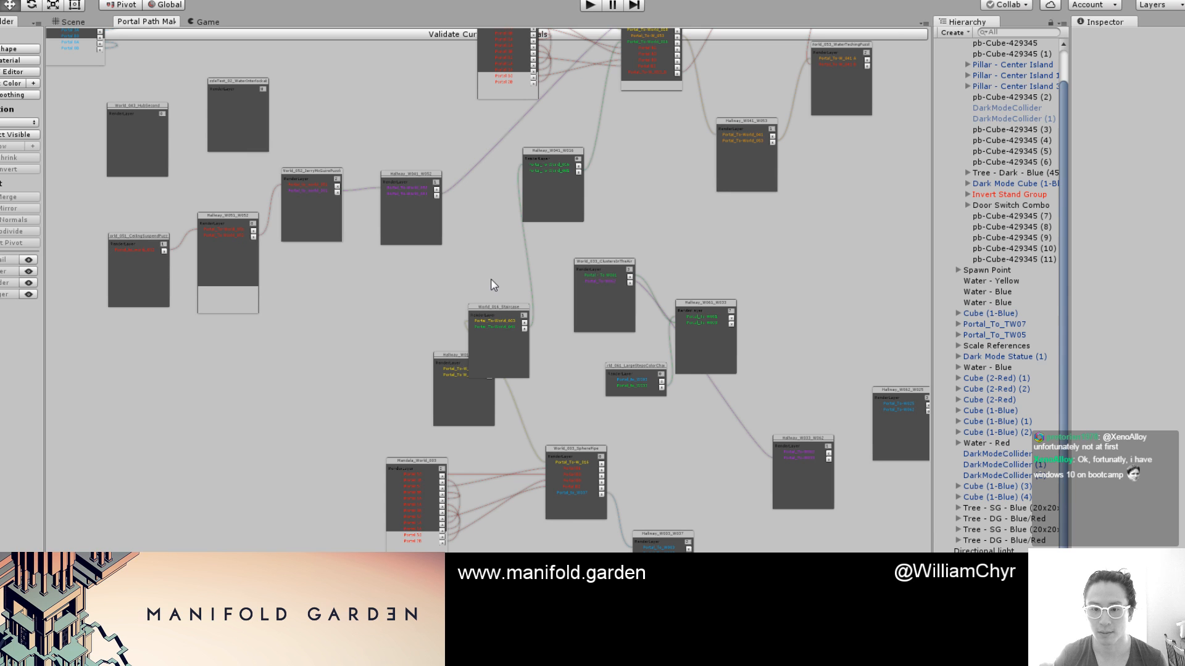
scroll(492, 281, "up", 3)
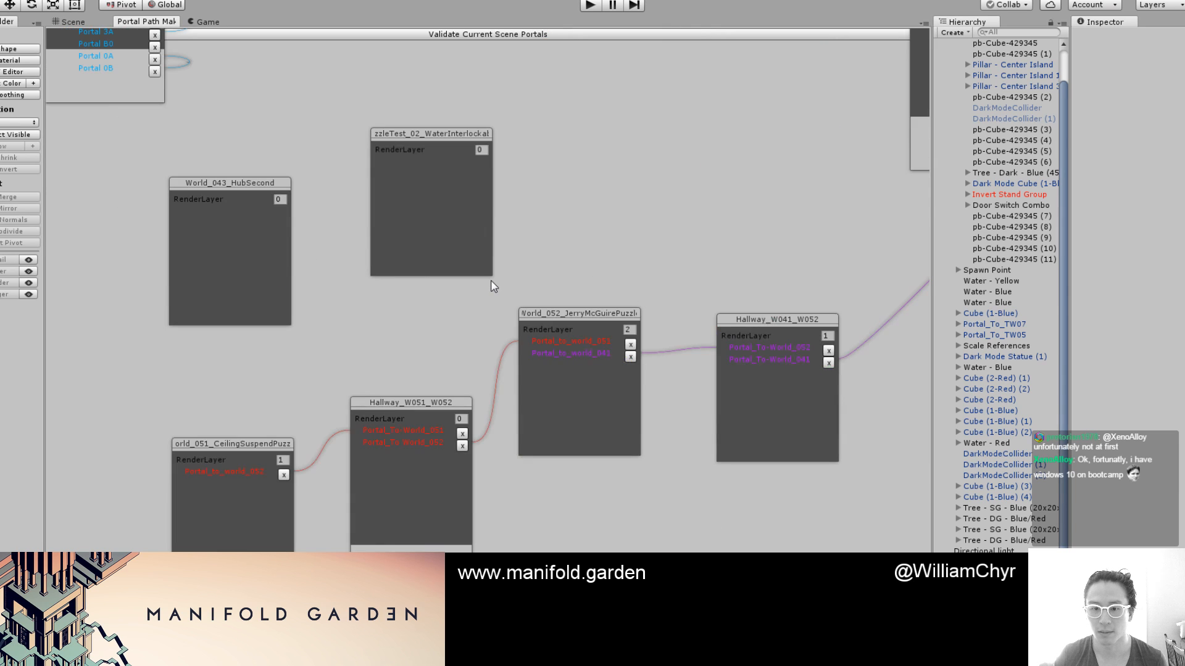
middle_click_drag(603, 209, 613, 354)
scroll(613, 359, "down", 3)
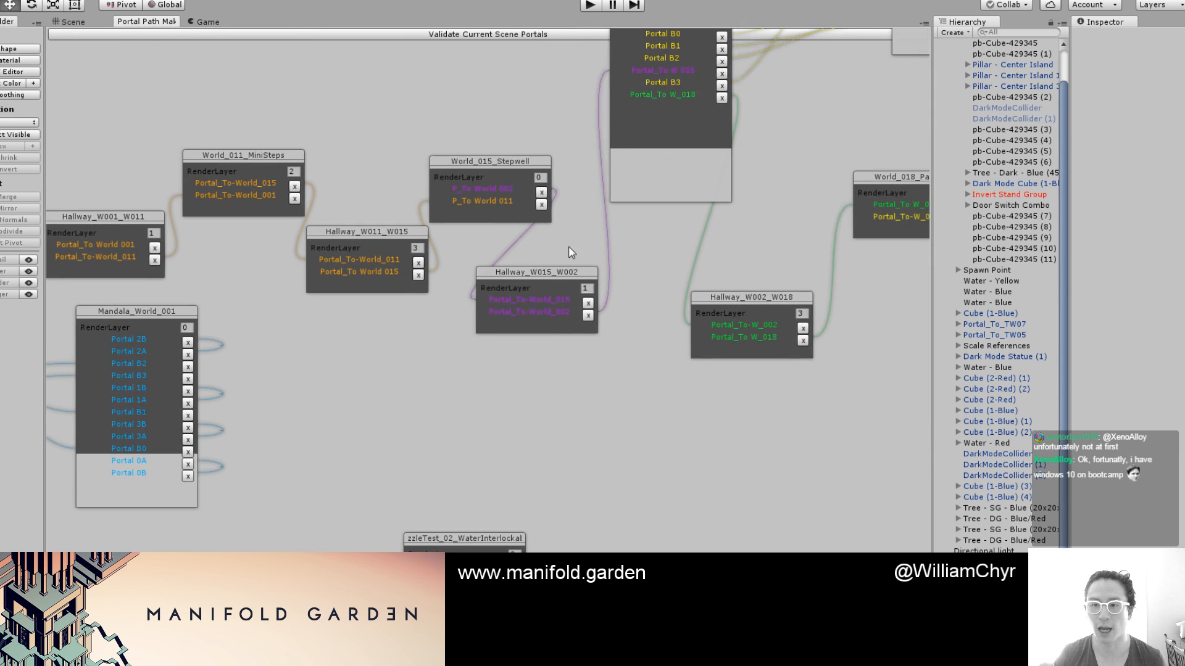
middle_click_drag(642, 395, 413, 212)
scroll(701, 419, "down", 5)
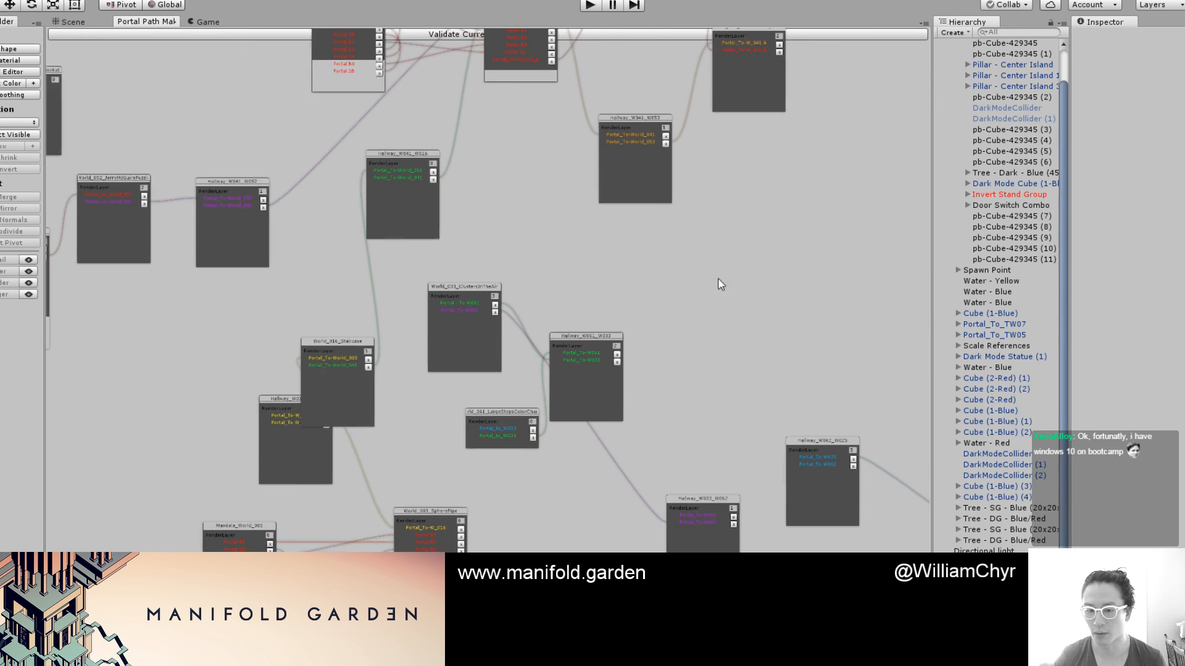
scroll(534, 525, "down", 7)
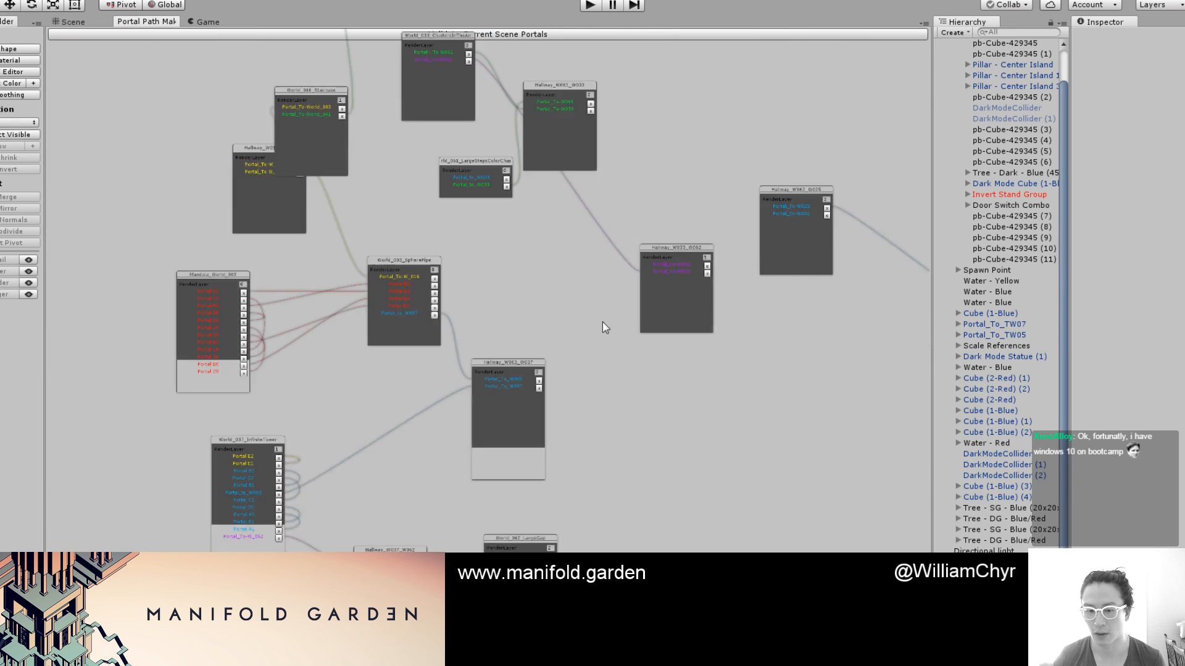
scroll(673, 518, "down", 1)
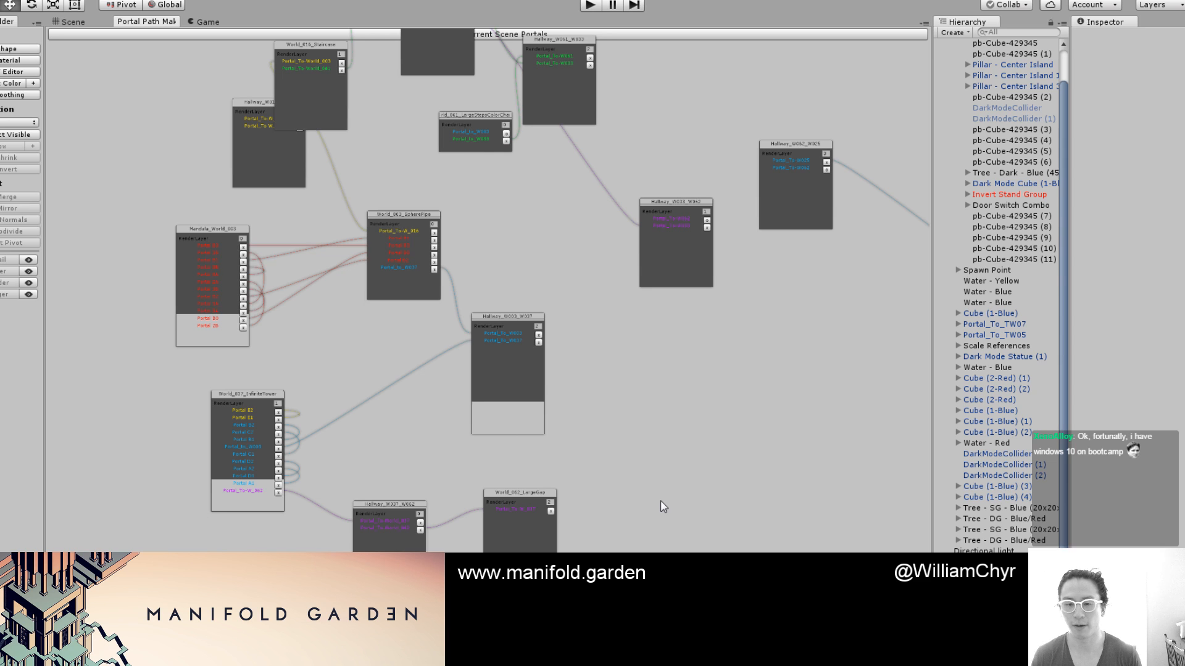
scroll(661, 500, "up", 4)
left_click_drag(660, 499, 468, 205, "alt")
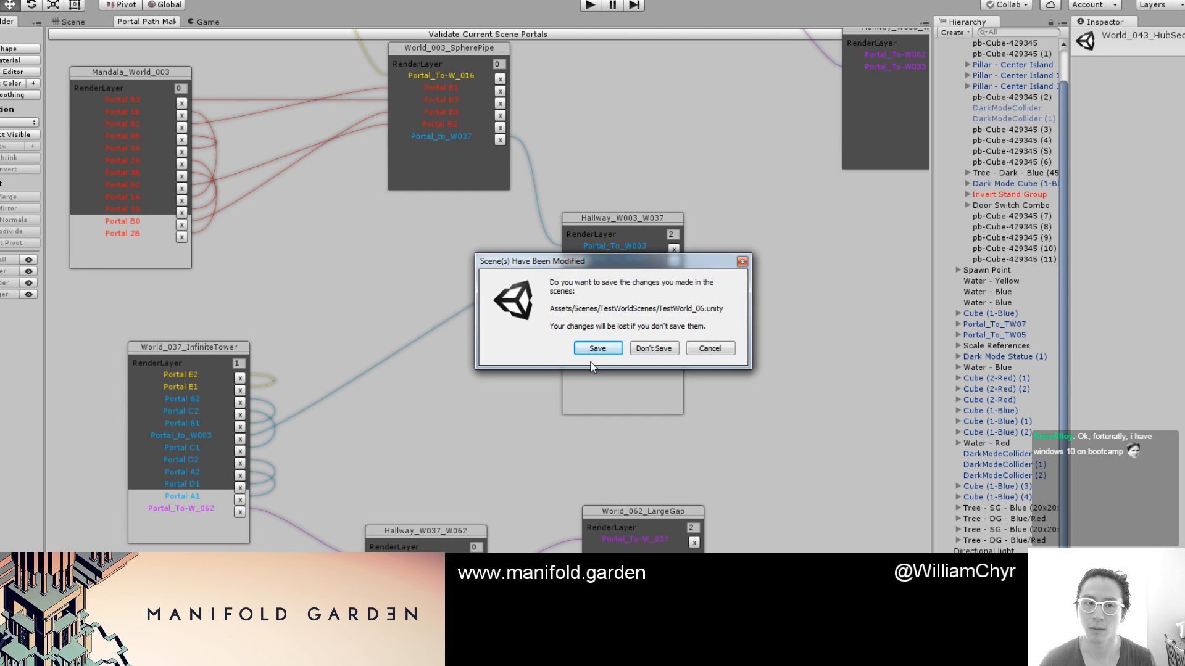
Save the changes to TestWorld_06 while opening the World_043_HubSecond scene, and view the hub structure in the Scene view
left_click(595, 349)
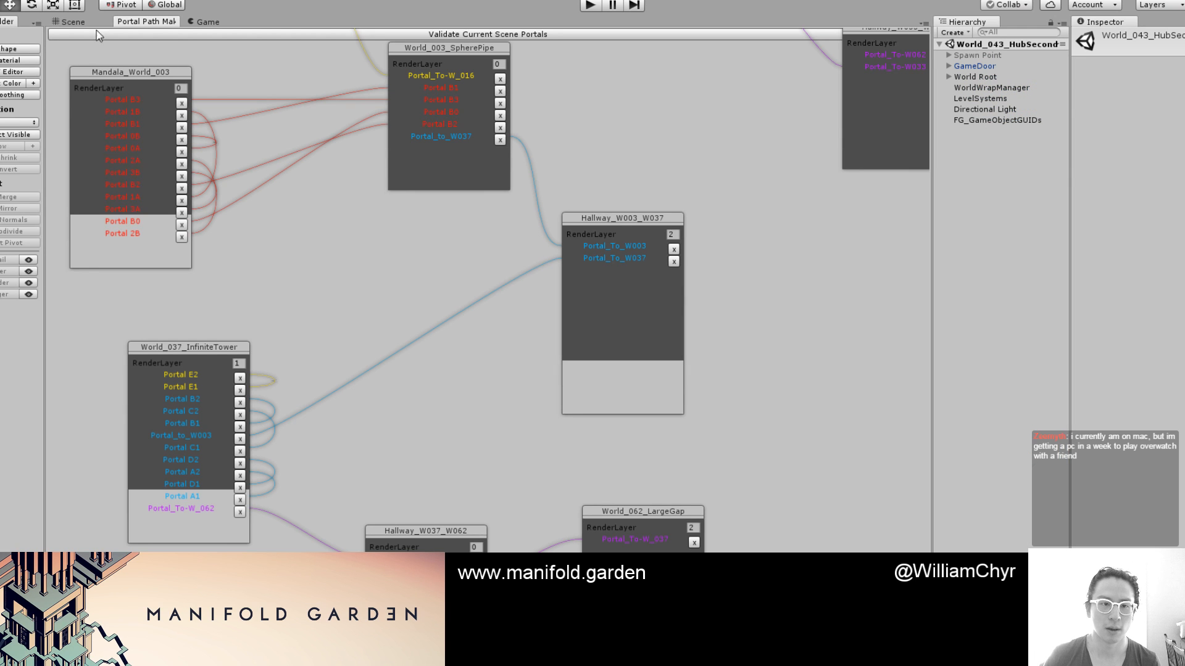
left_click(73, 22)
scroll(602, 222, "down", 10)
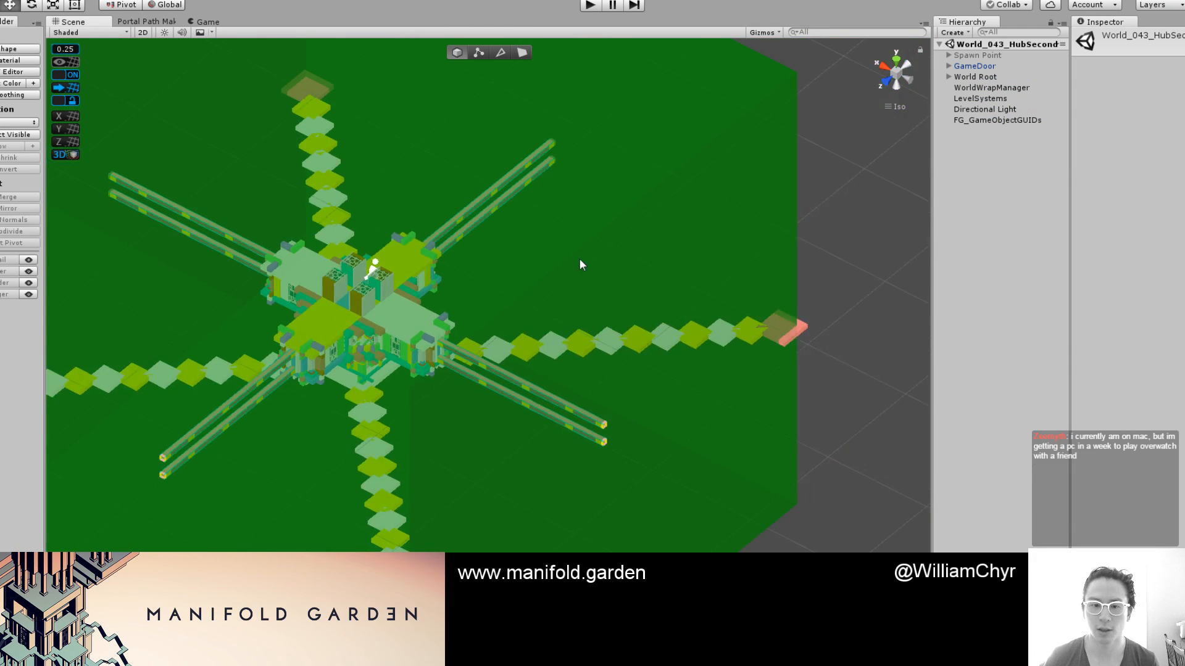
left_click_drag(579, 258, 614, 319, "alt")
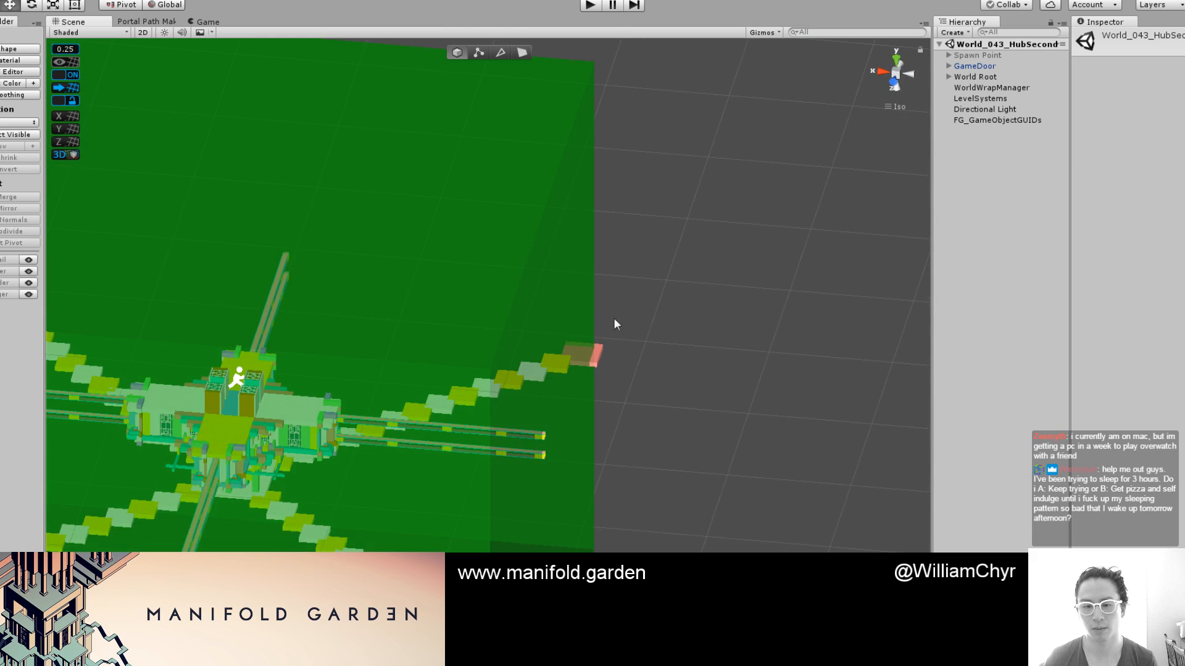
Collapse the World Wrap Manager component on the WorldWrapManager object to hide its wrap planes in the Scene view
left_click(653, 305)
left_click(495, 288)
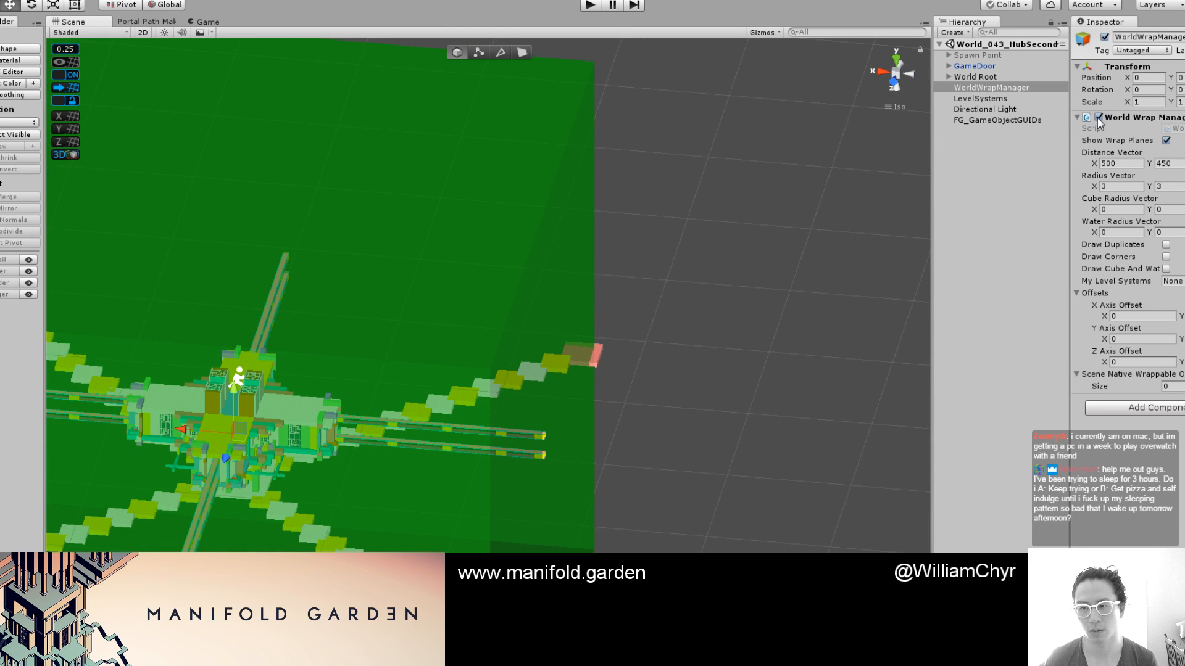
left_click(1078, 117)
Examine the hub's exterior, its straight double bridges and the zigzag walkways around it
scroll(555, 315, "up", 8)
middle_click_drag(537, 330, 802, 225)
left_click_drag(802, 225, 629, 222, "alt")
scroll(636, 225, "up", 5)
middle_click_drag(641, 228, 522, 246)
scroll(522, 246, "down", 4)
left_click_drag(494, 238, 648, 318, "alt")
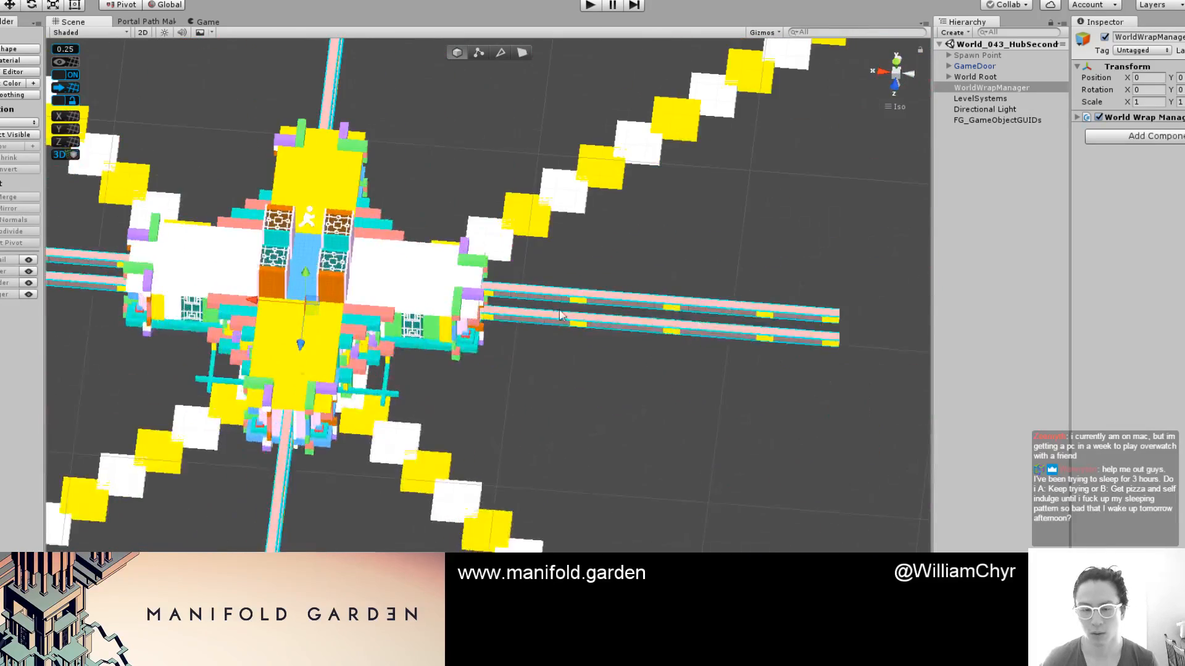
middle_click_drag(475, 301, 765, 351)
left_click_drag(763, 350, 703, 235, "alt")
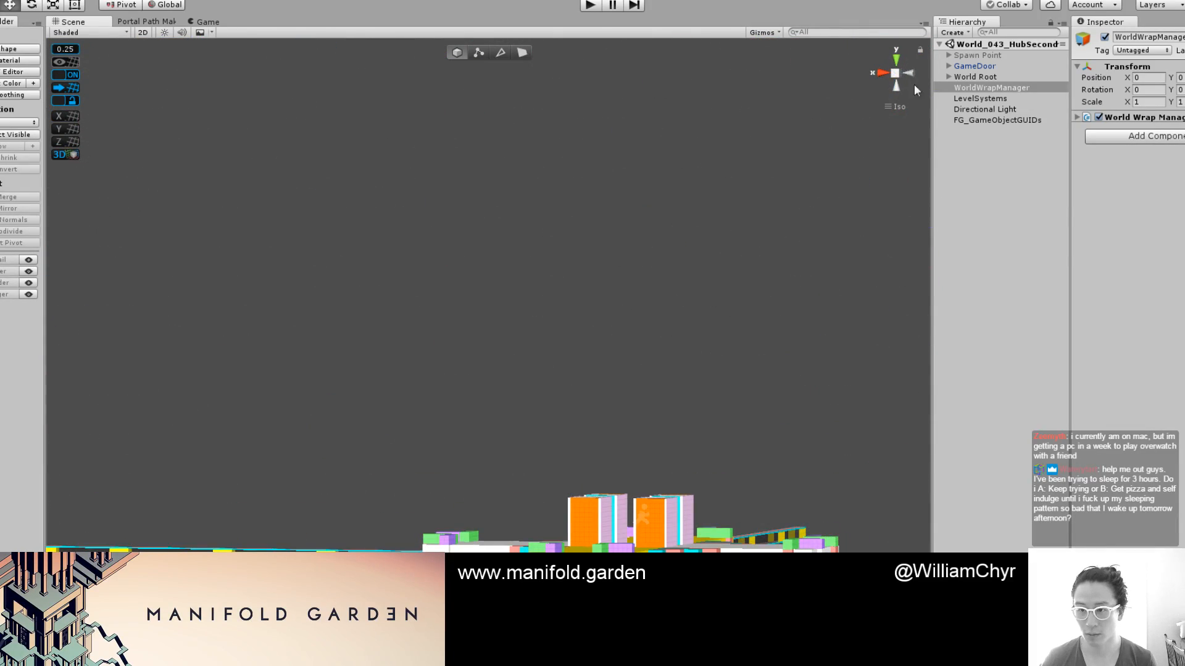
Switch the Scene view to perspective projection and bring the camera inside the hub building
left_click(895, 74)
scroll(642, 456, "up", 4)
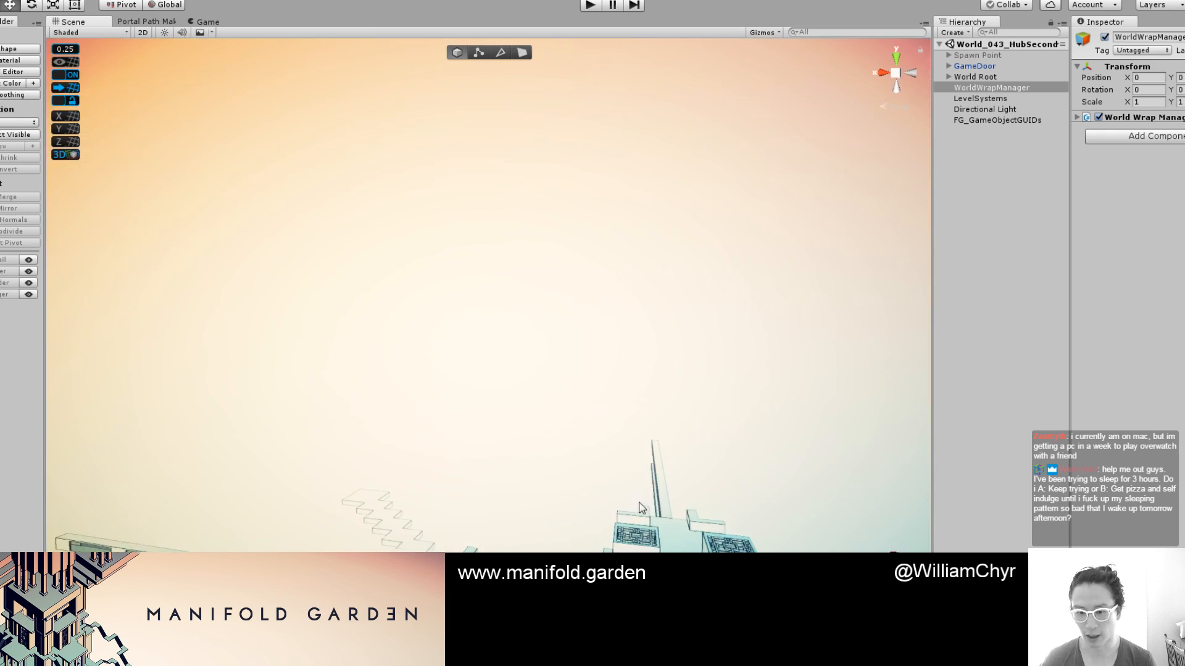
left_click_drag(642, 508, 376, 498, "alt")
middle_click_drag(375, 497, 844, 377)
scroll(550, 364, "up", 4)
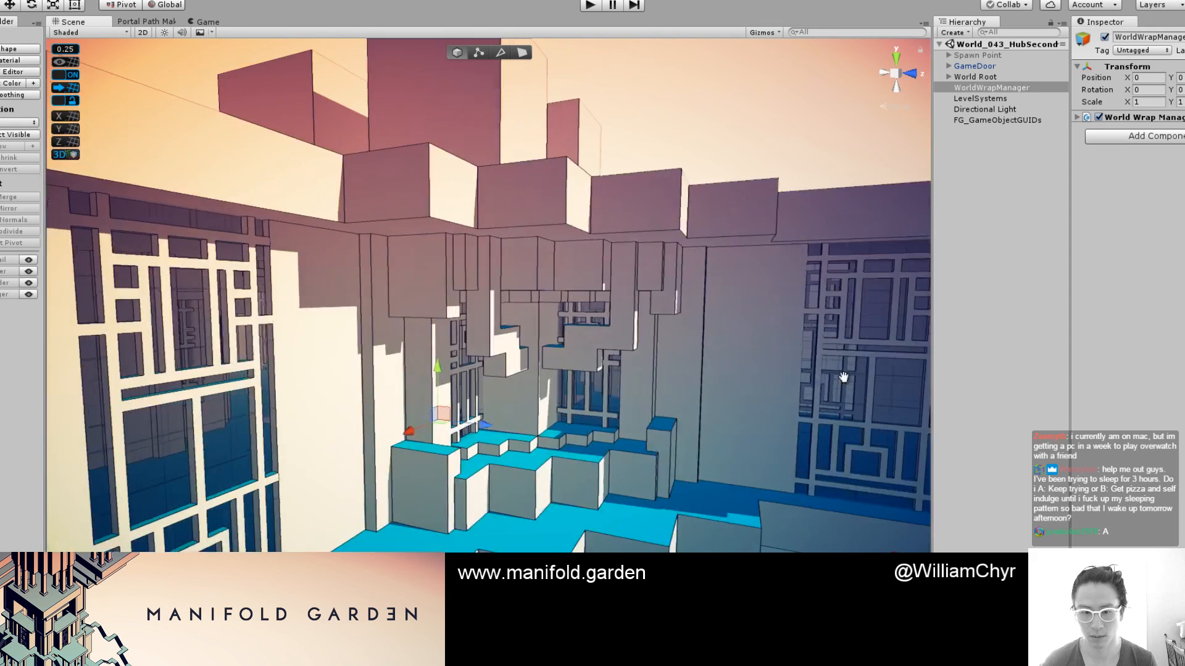
left_click_drag(537, 374, 812, 372, "alt")
middle_click_drag(524, 374, 1000, 352)
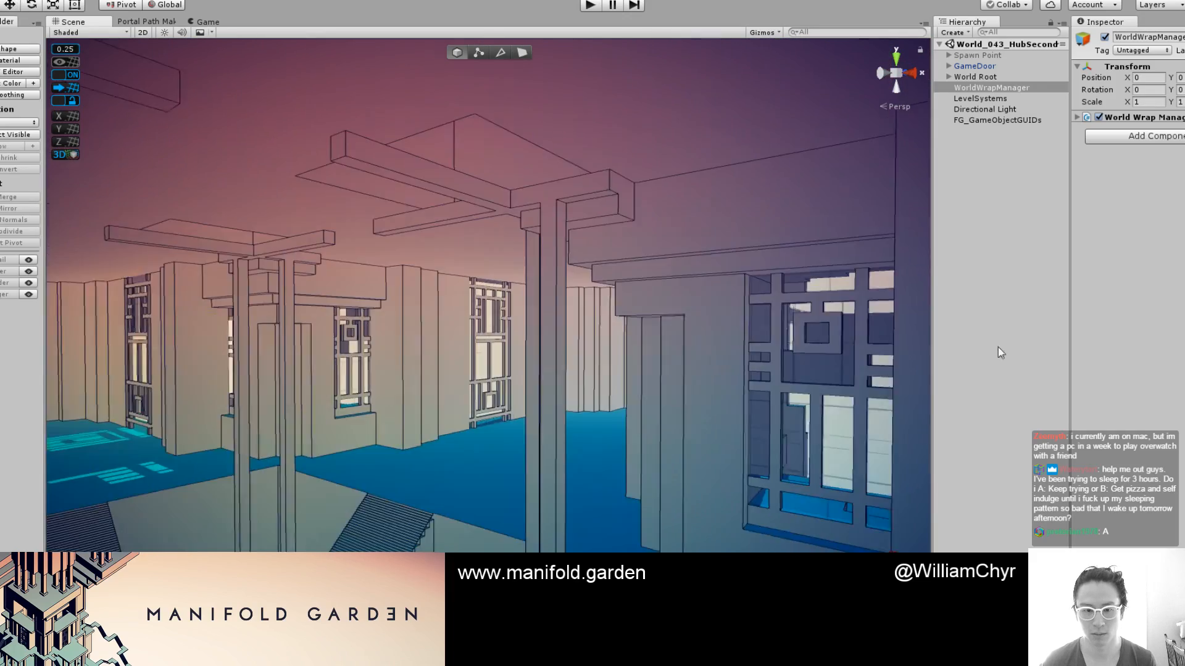
Examine the hub's interior hall, with its central staircases, sunken platform and tall columns
middle_click_drag(506, 425, 677, 333)
scroll(678, 266, "up", 1)
left_click_drag(555, 348, 613, 276, "alt")
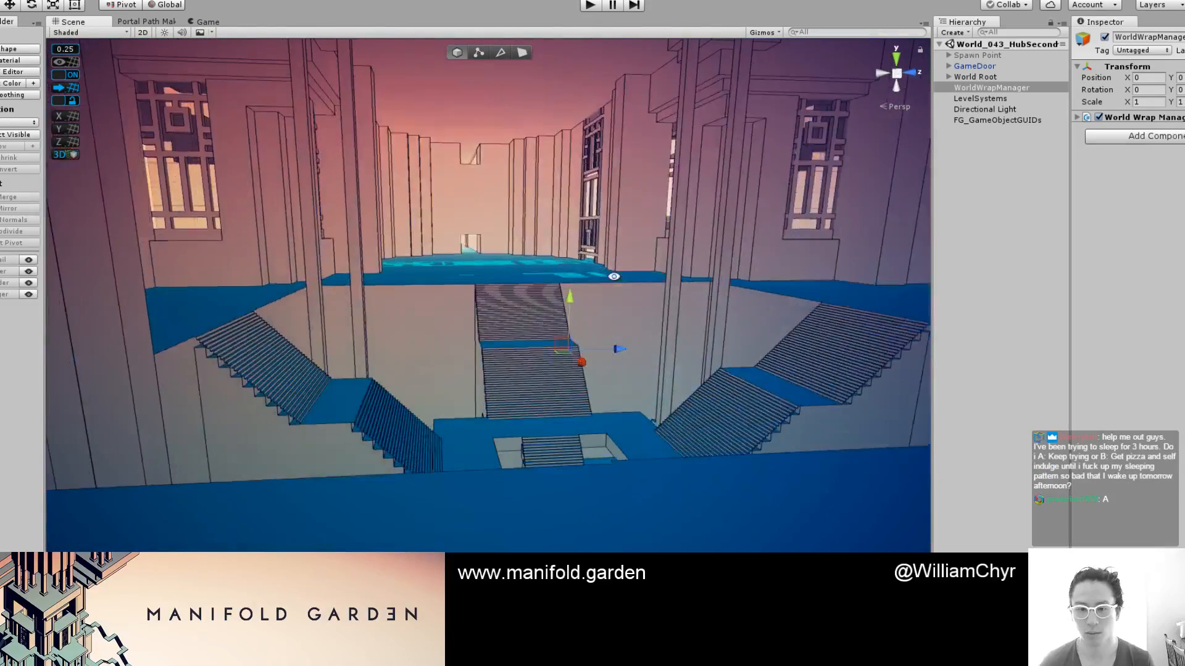
scroll(559, 279, "down", 2)
scroll(537, 277, "down", 3)
left_click_drag(537, 278, 506, 203, "alt")
scroll(506, 204, "up", 3)
middle_click_drag(506, 185, 525, 217)
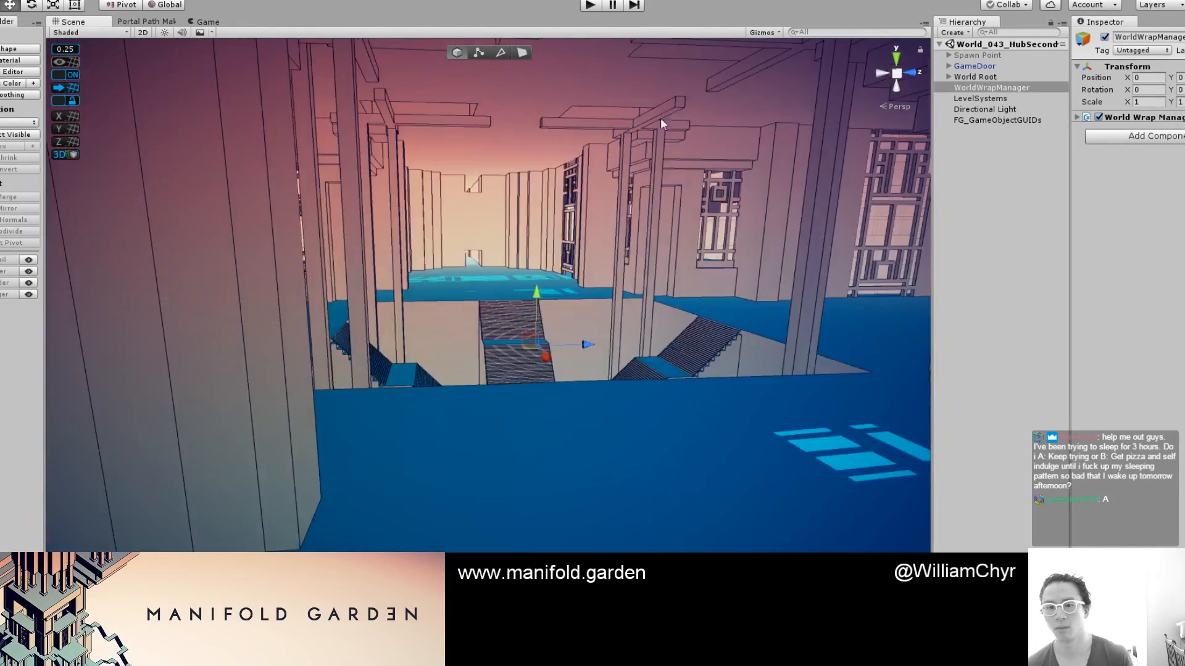
right_click_drag(525, 217, 509, 178)
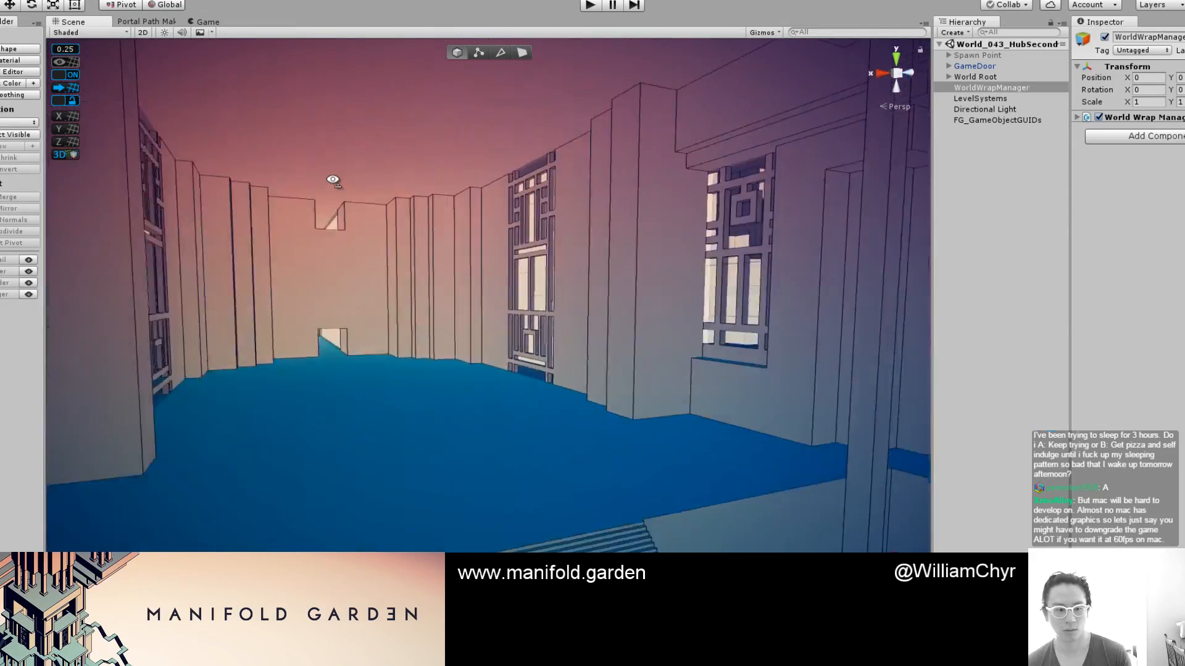
Fly around the hall to inspect the long side wings, lattice windows and far doorways
right_click_drag(332, 180, 516, 199)
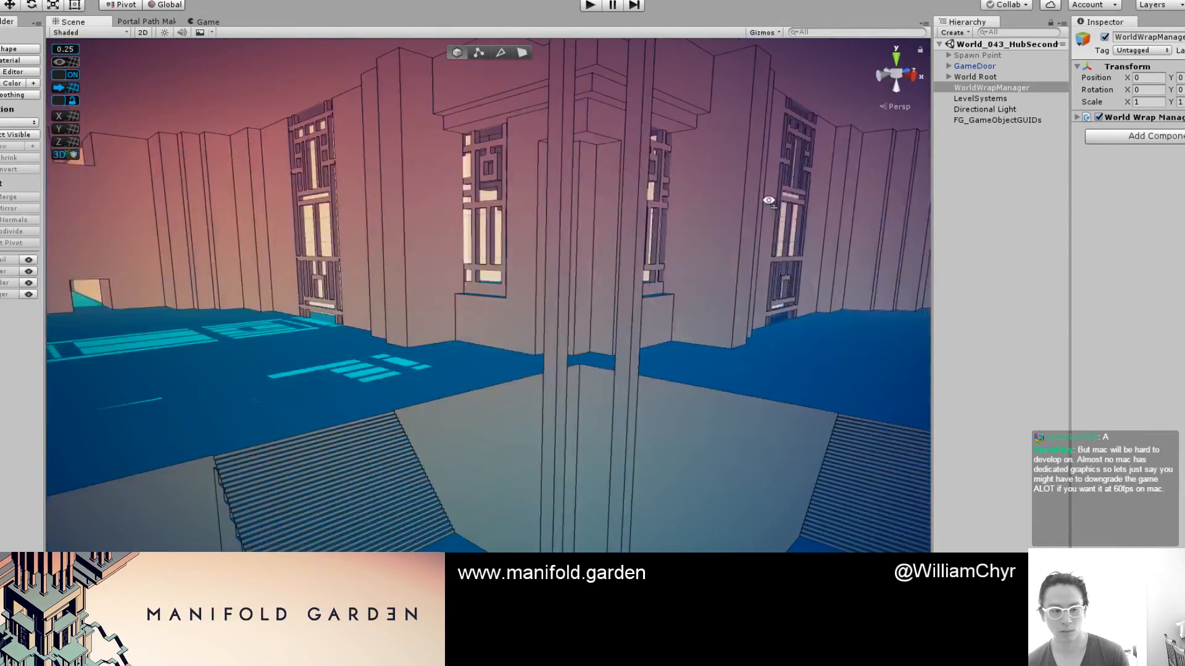
right_click_drag(768, 200, 881, 195)
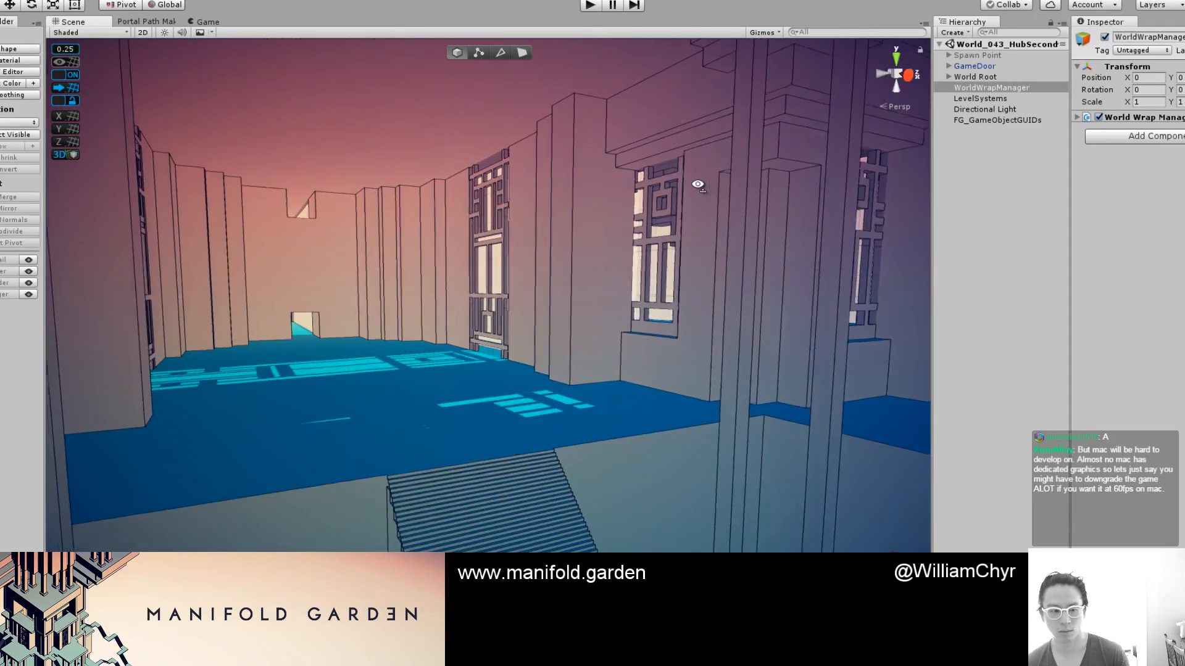
right_click_drag(688, 177, 1158, 225)
key("z")
key("w")
key("s")
key("w")
key("e")
key("w")
key("q")
key("e")
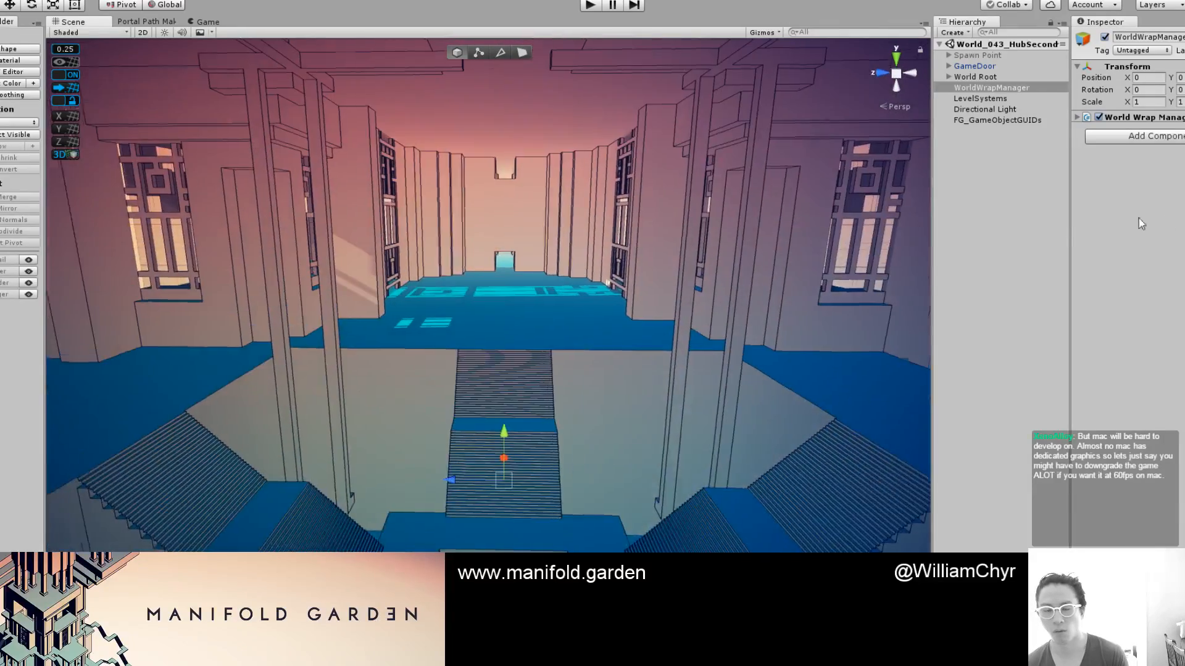
right_click_drag(1138, 217, 925, 229)
key("d")
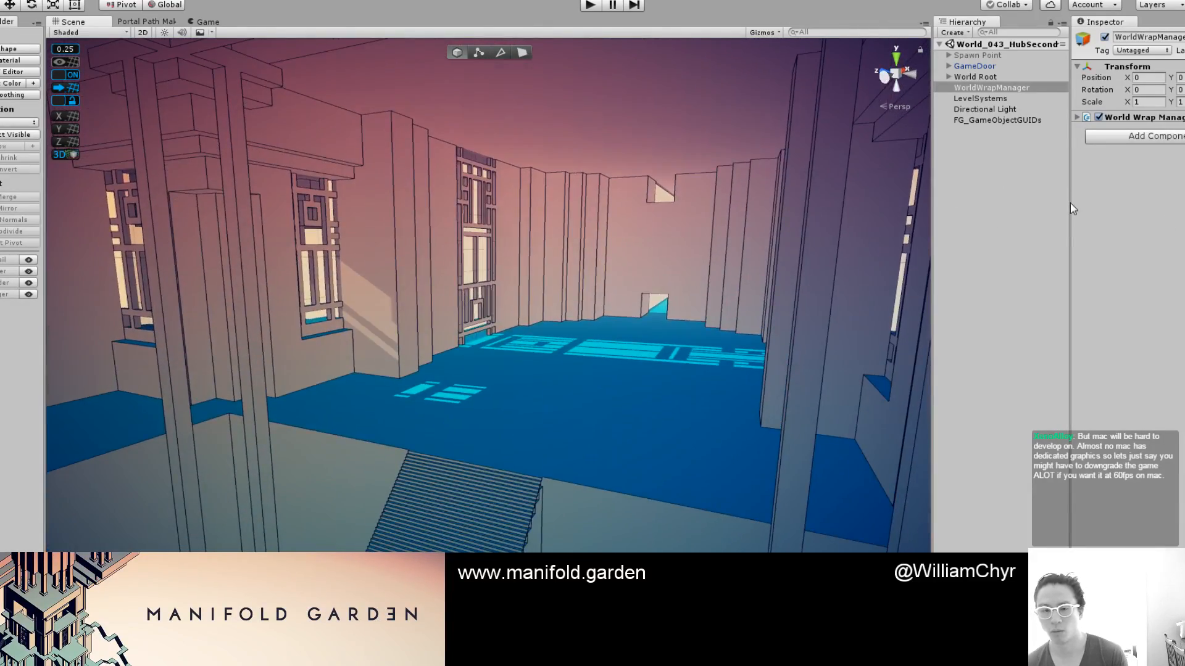
Inspect the hub's rooftop blocks and the lattice openings on top of them
right_click_drag(1066, 211, 545, 373)
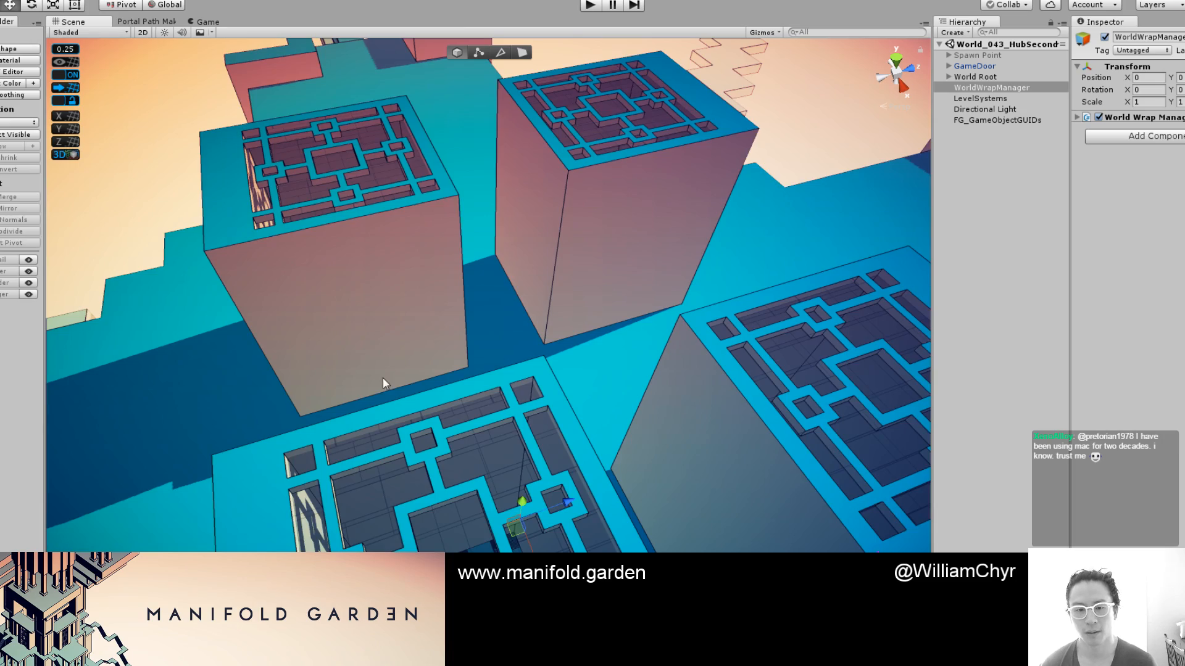
right_click_drag(382, 378, 646, 389)
key("s")
right_click_drag(575, 411, 445, 199)
key("s")
key("w")
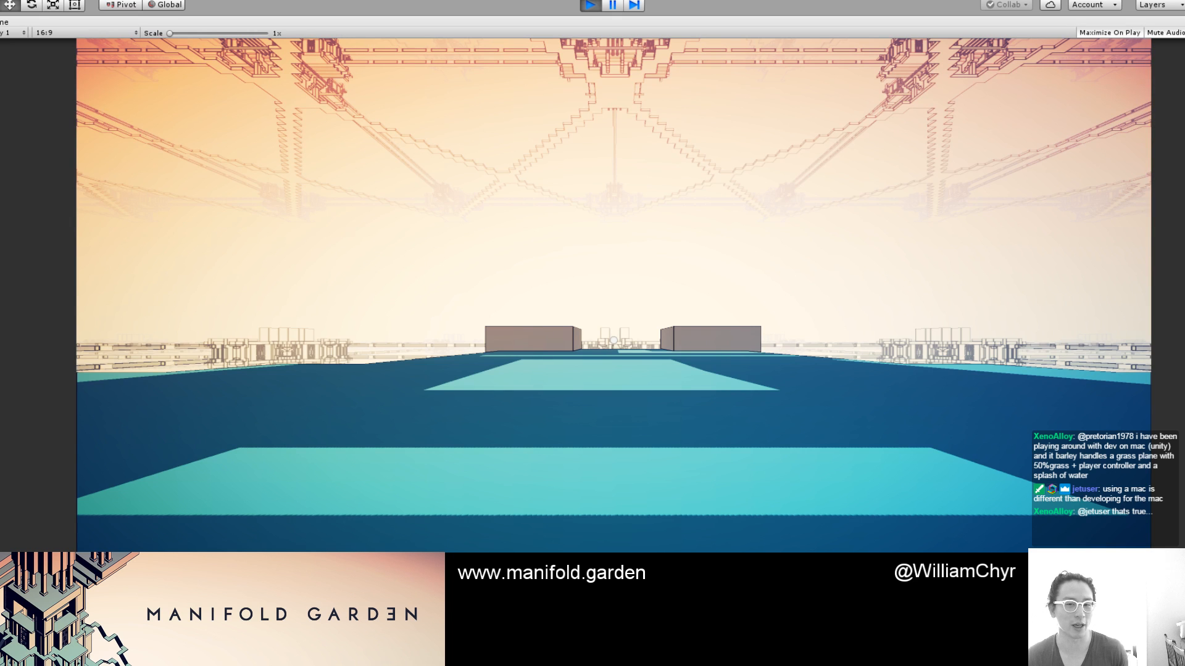
Play-test the hub level by walking across its roof and getting down into the interior hall
key("w")
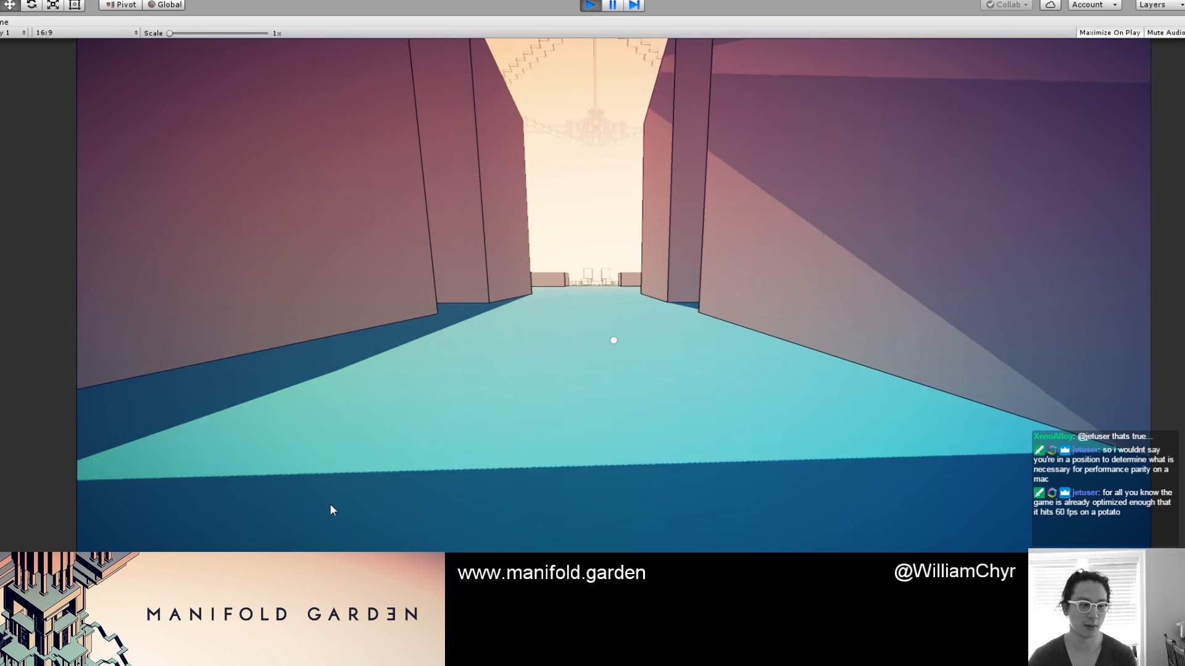
key("w")
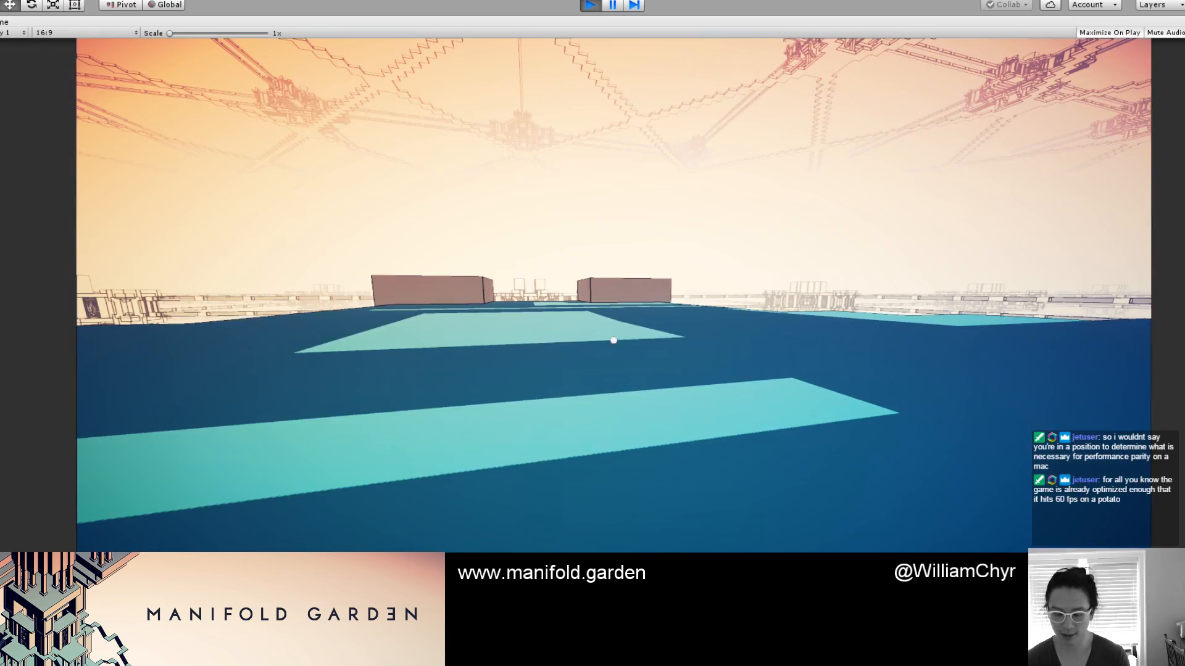
key("space")
key("w")
key("w")
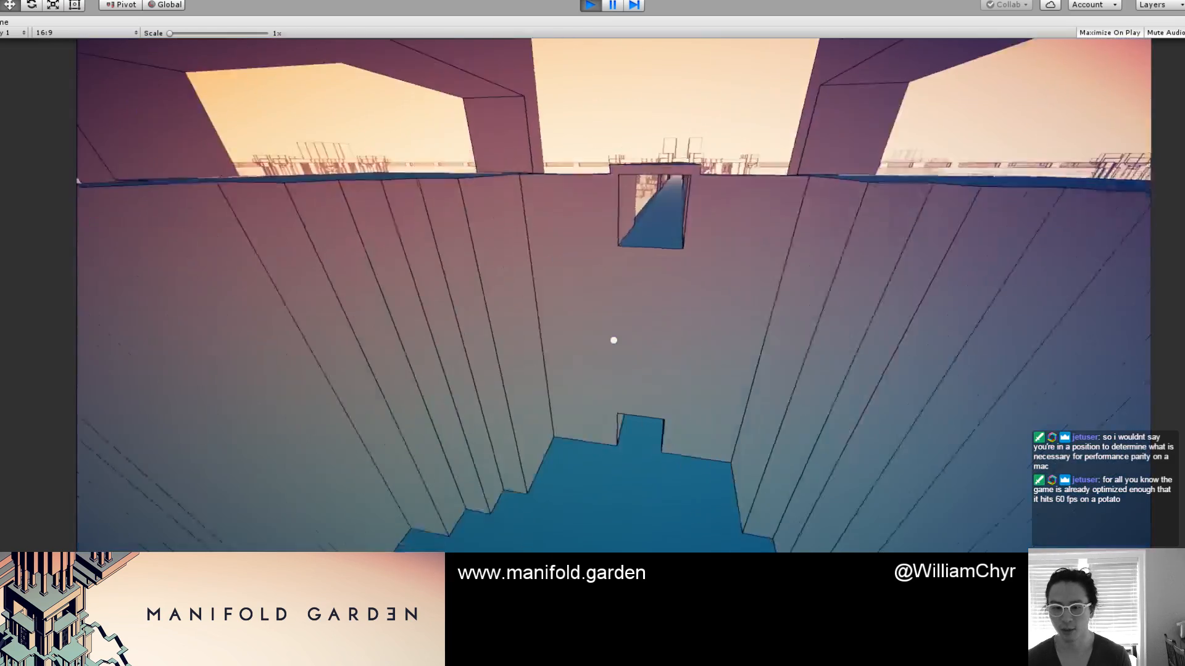
Walk along the zigzag walkway in play mode and examine the repeating hub structures on the way
key("w")
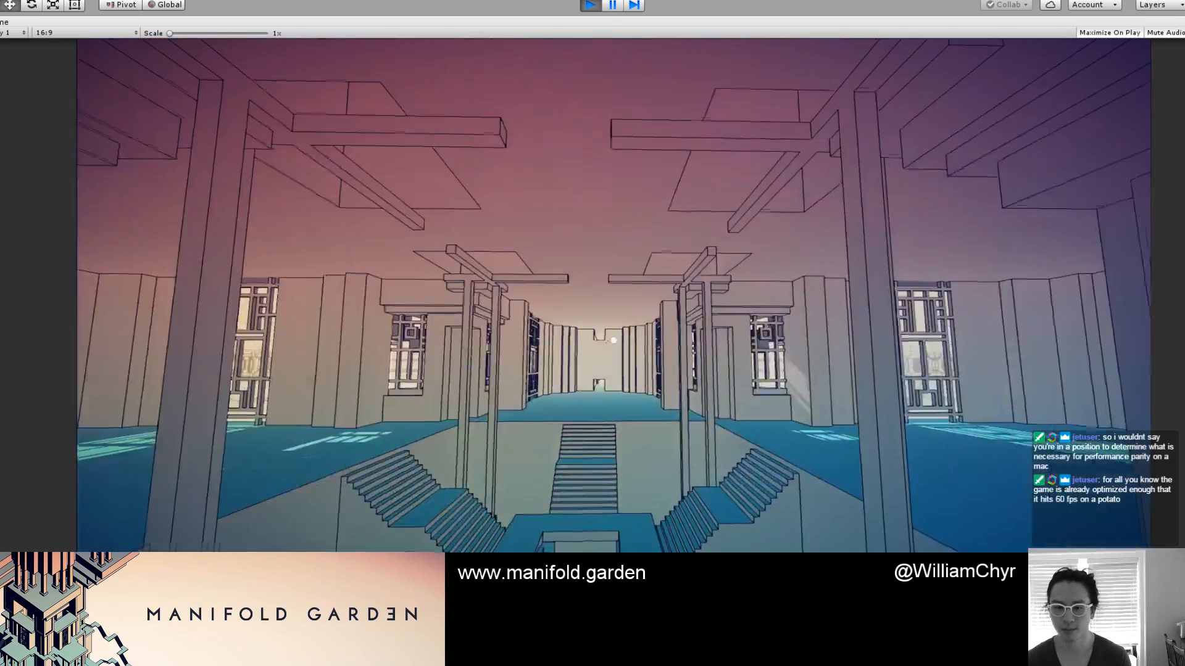
key("w")
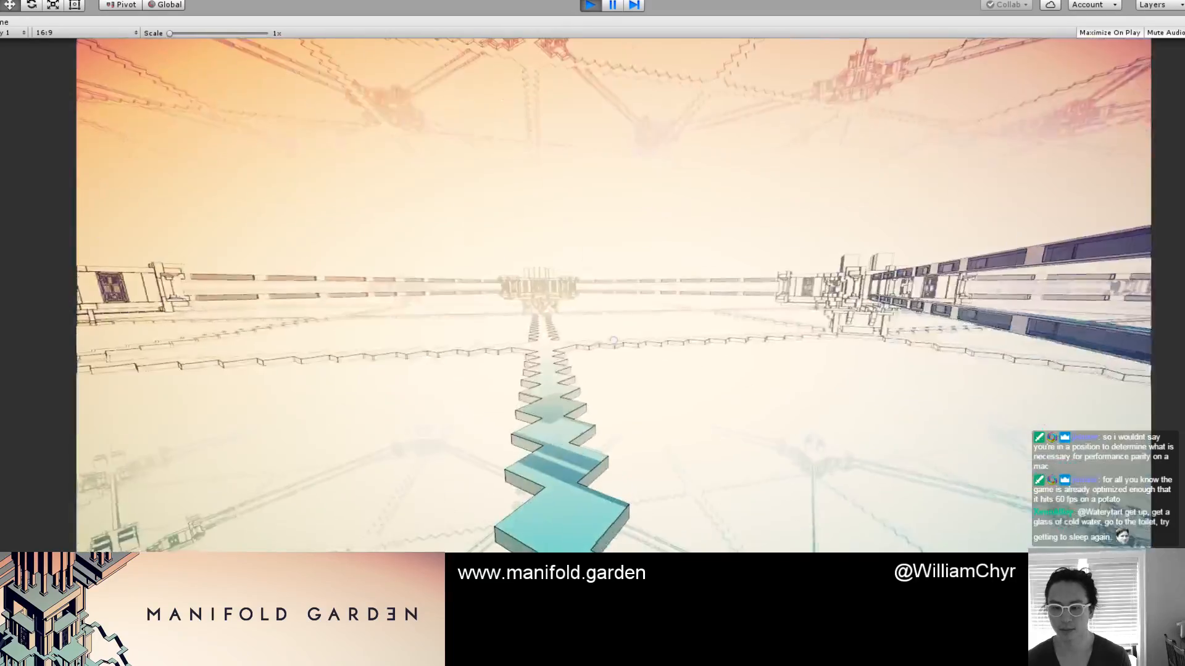
key("w")
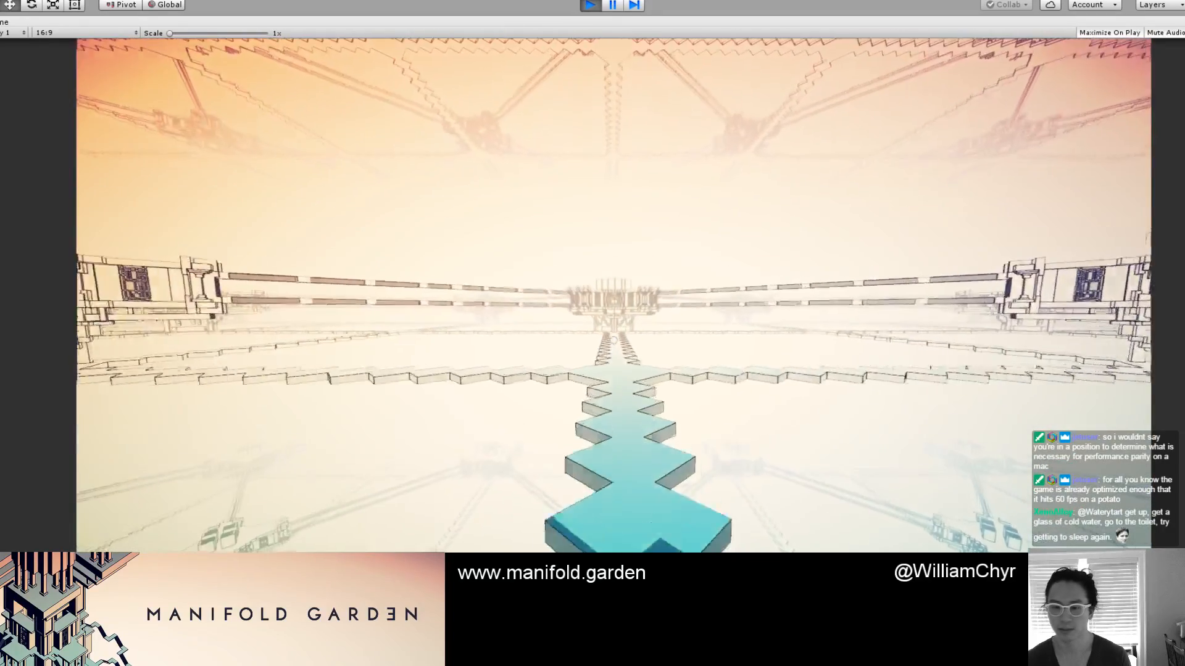
key("w")
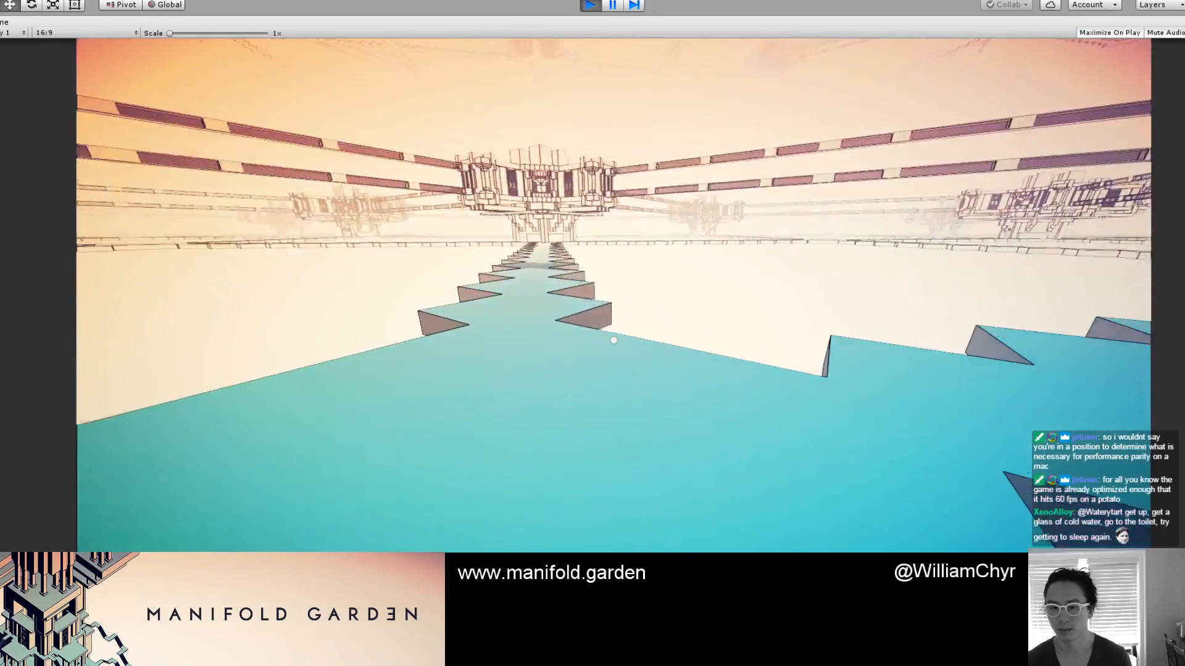
key("w")
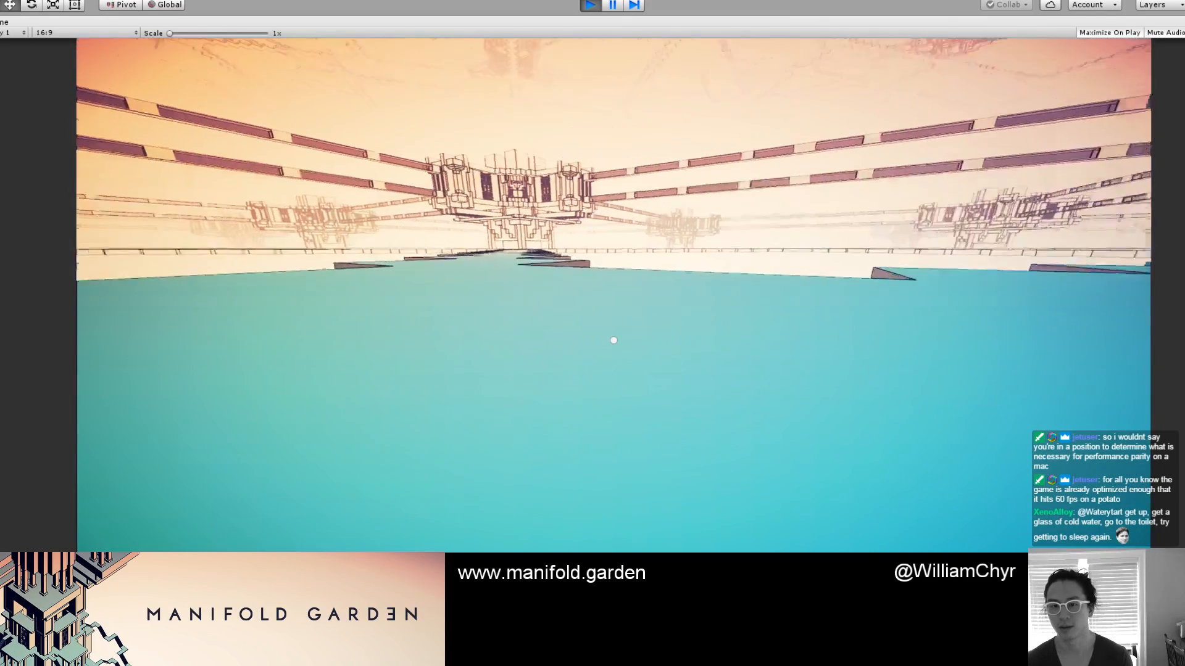
key("w")
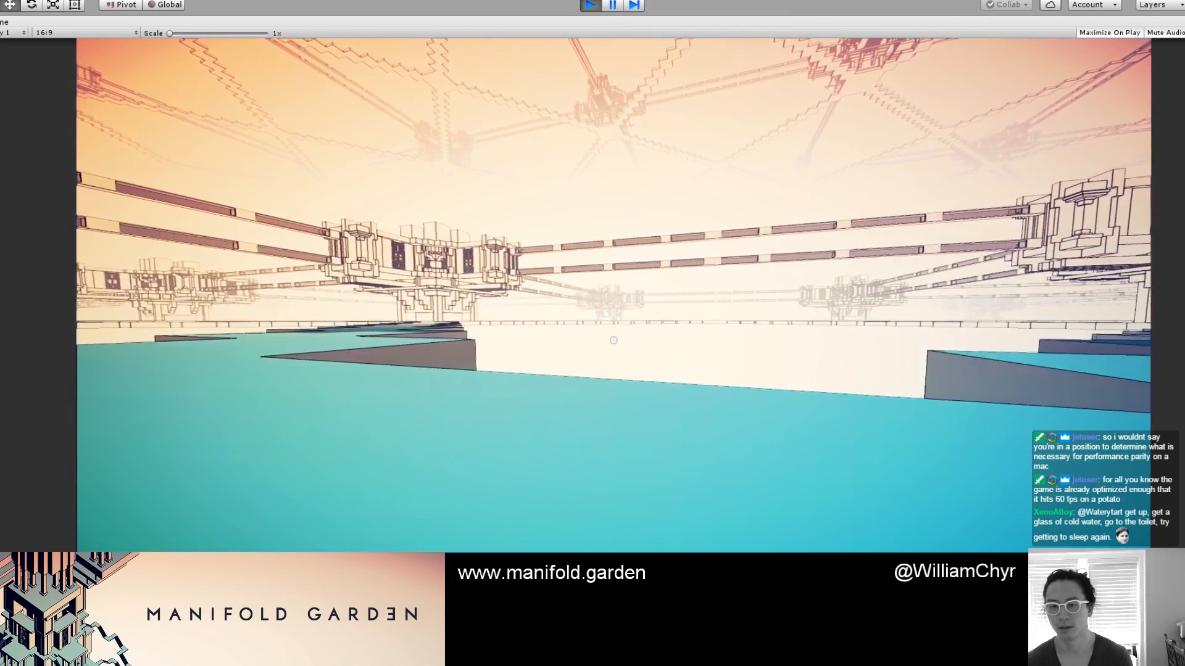
key("w")
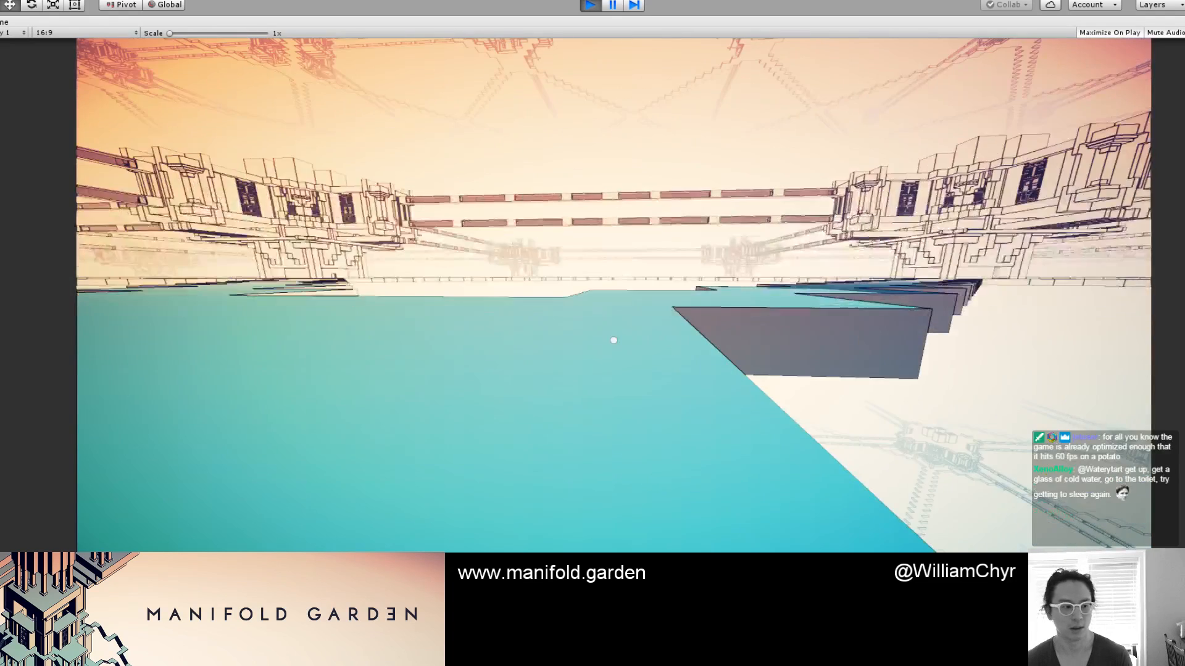
key("w")
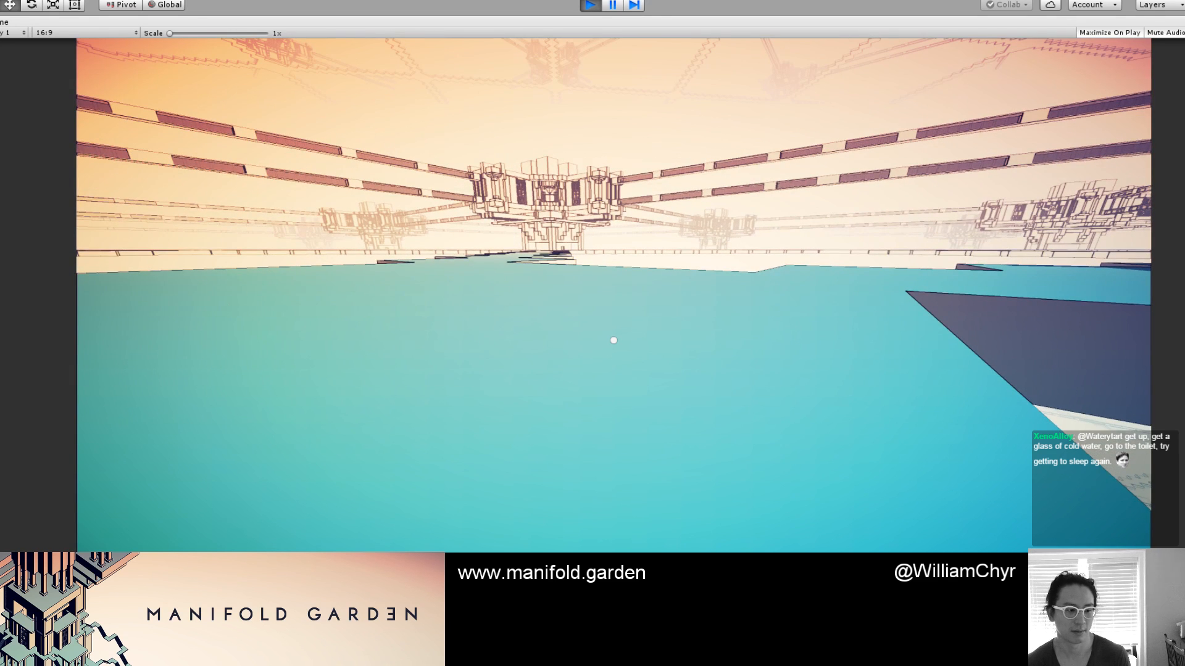
key("w")
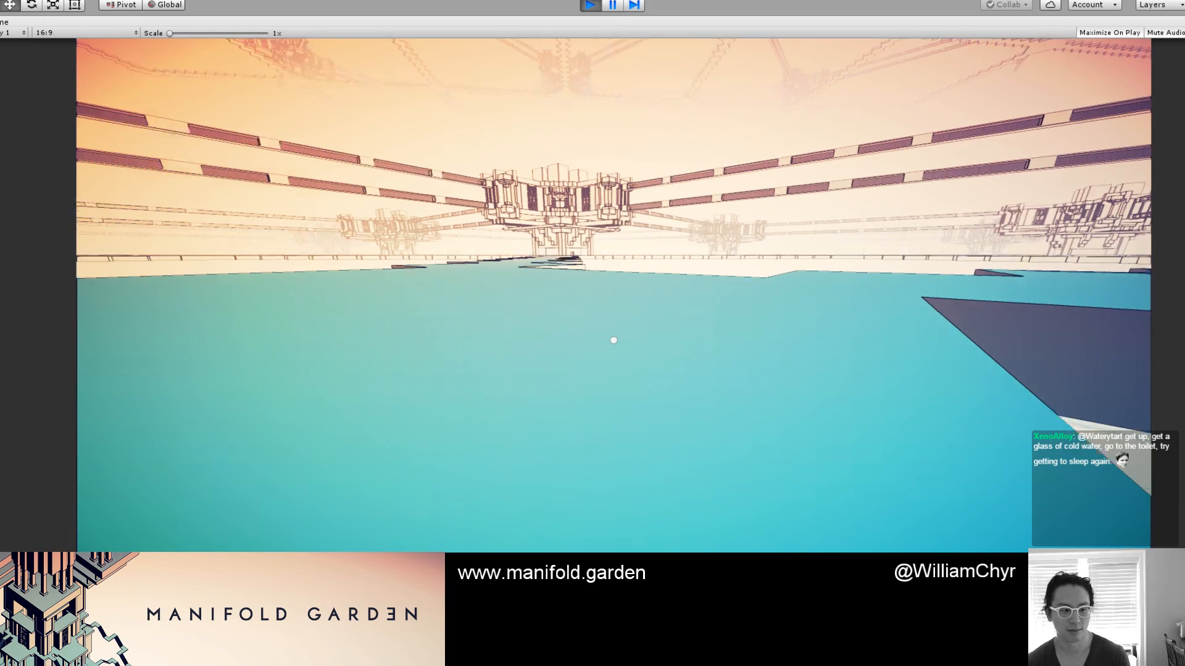
key("w")
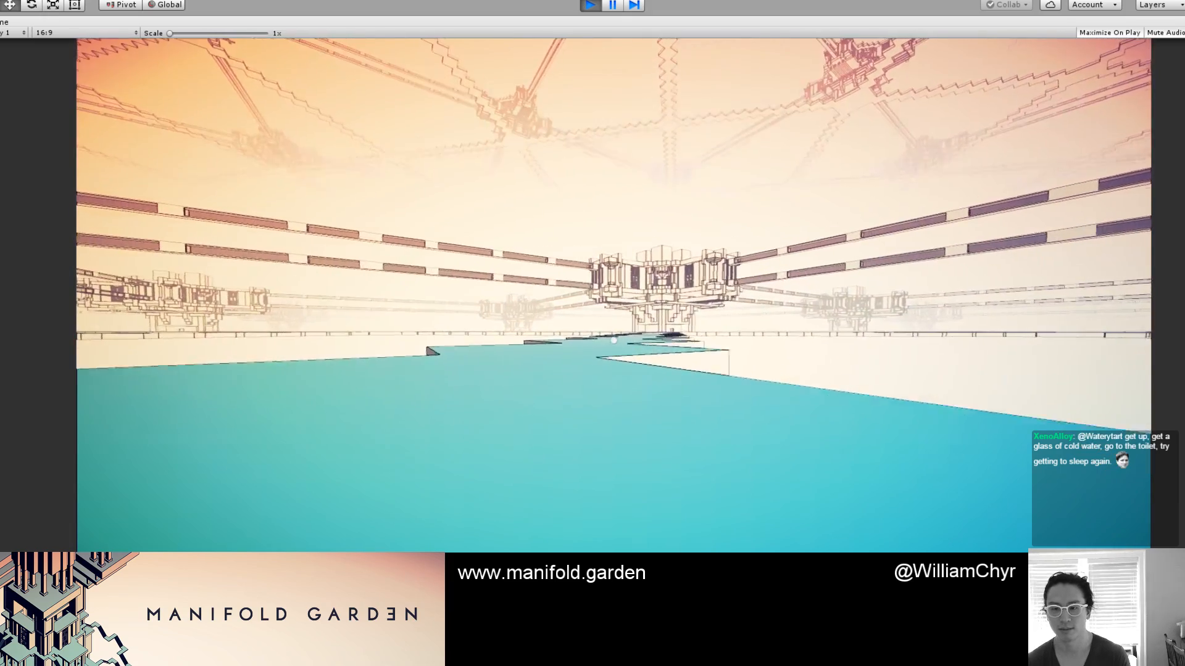
key("w")
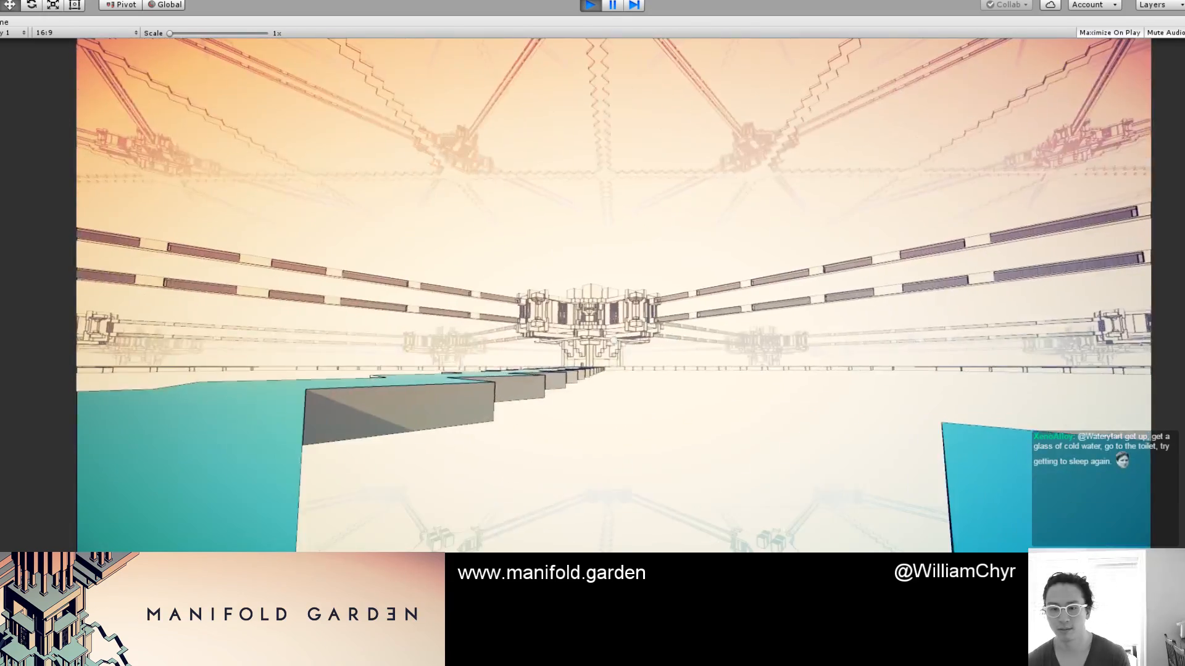
key("a")
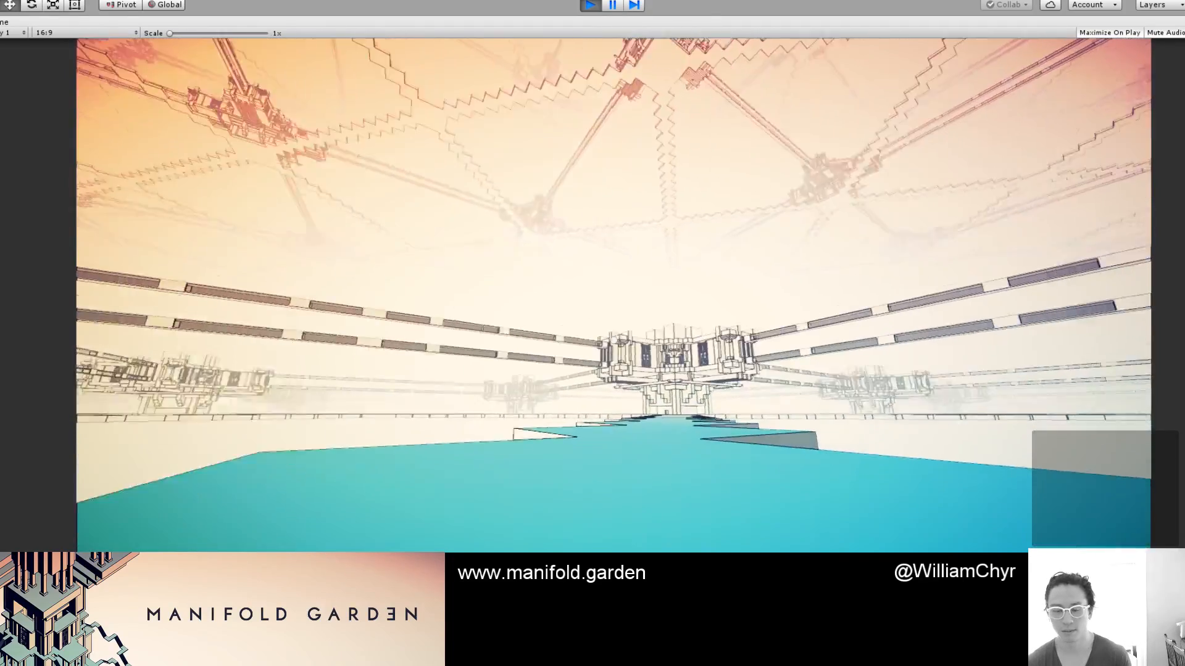
key("w")
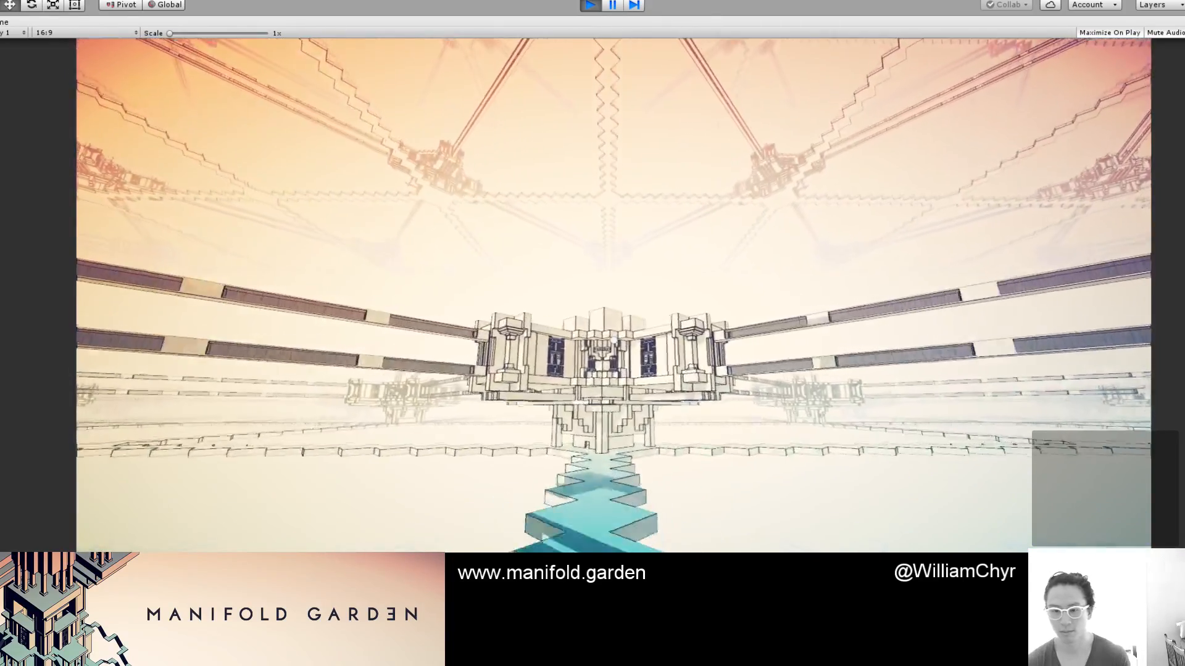
Inspect the hub interior in play mode and go to the stairs leading down to the central platform
key("d")
key("w")
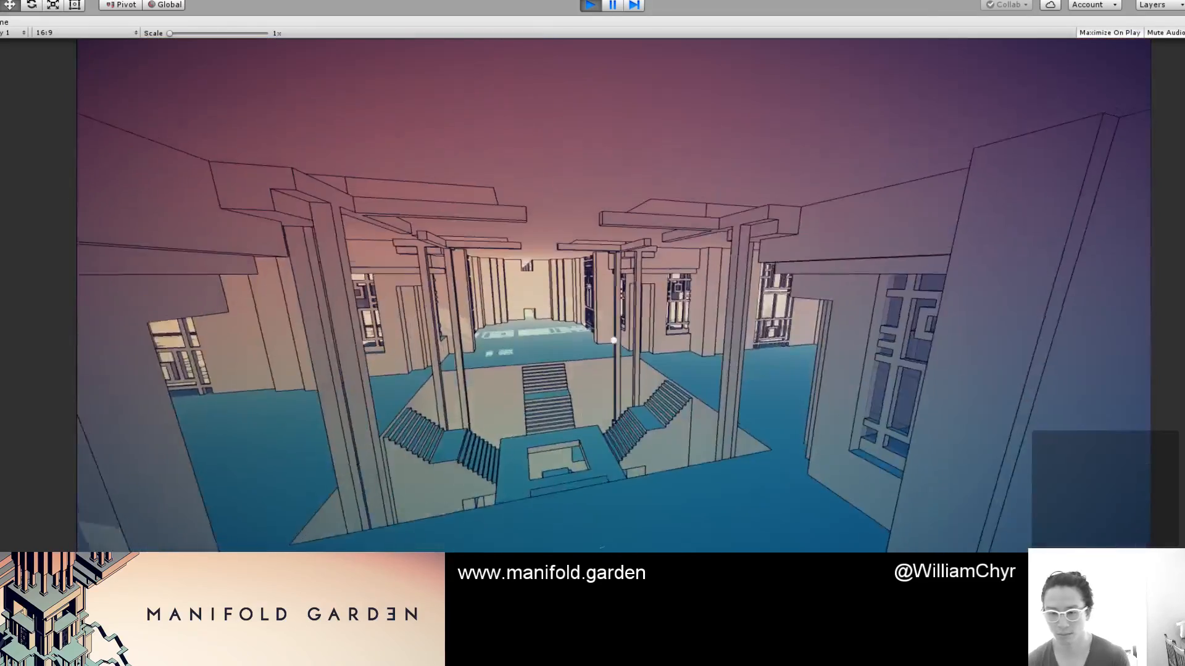
key("s")
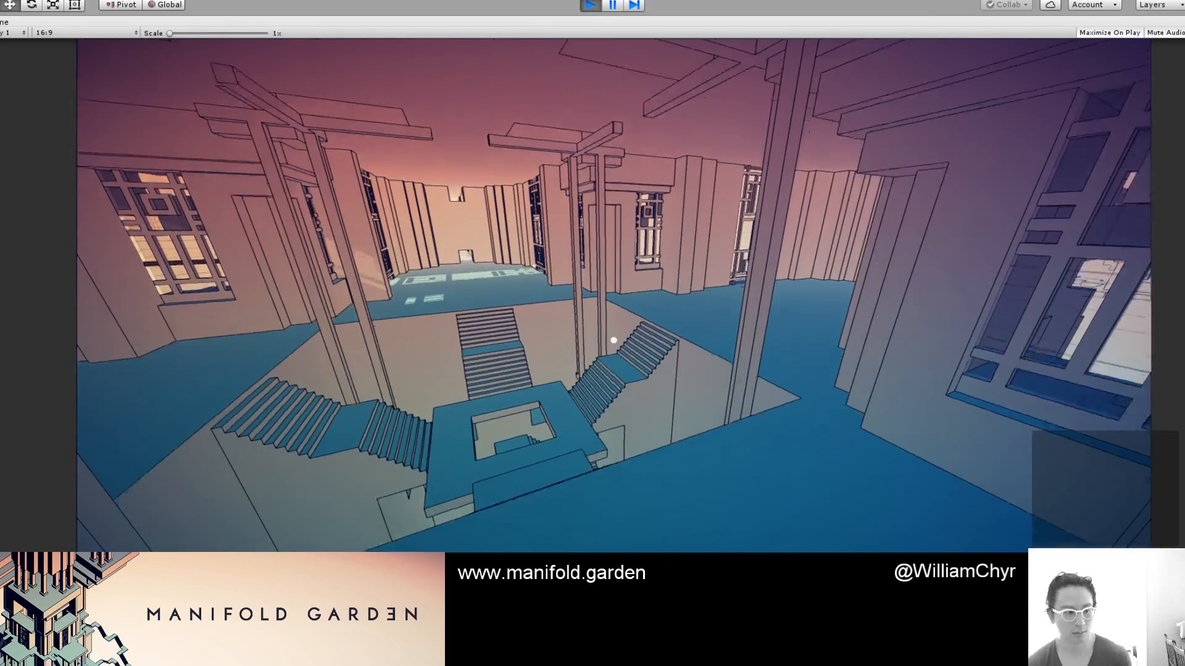
key("a")
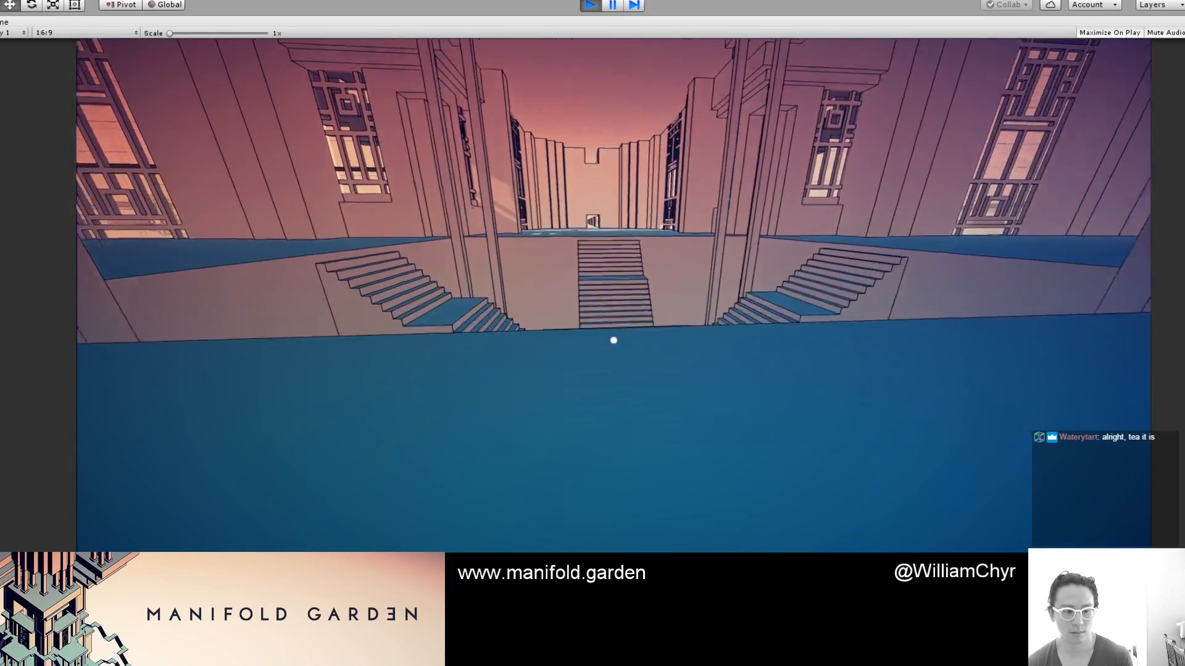
key("w")
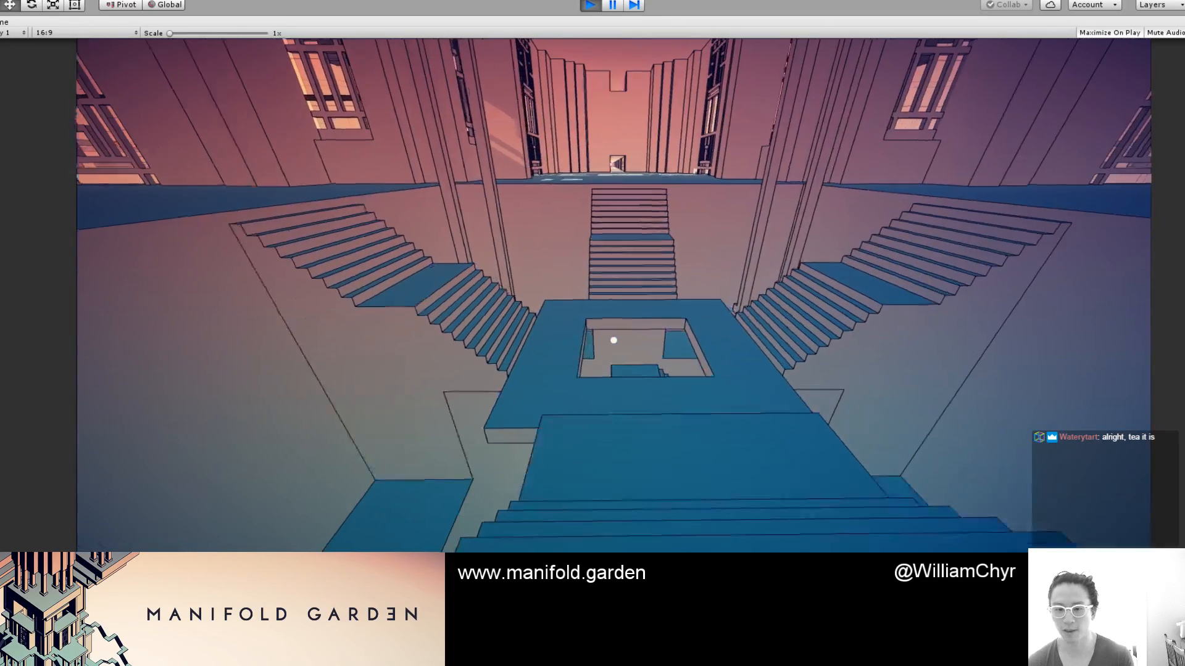
key("w")
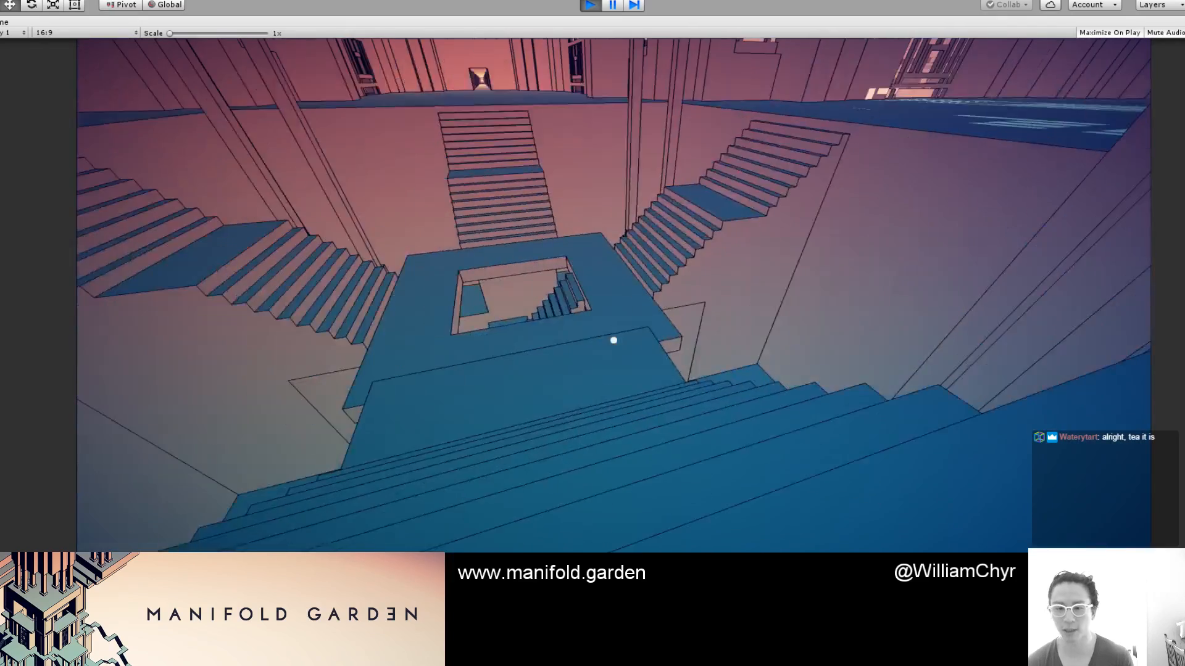
Walk in play mode from the central stairs through the windowed hall and out of the hub
key("s")
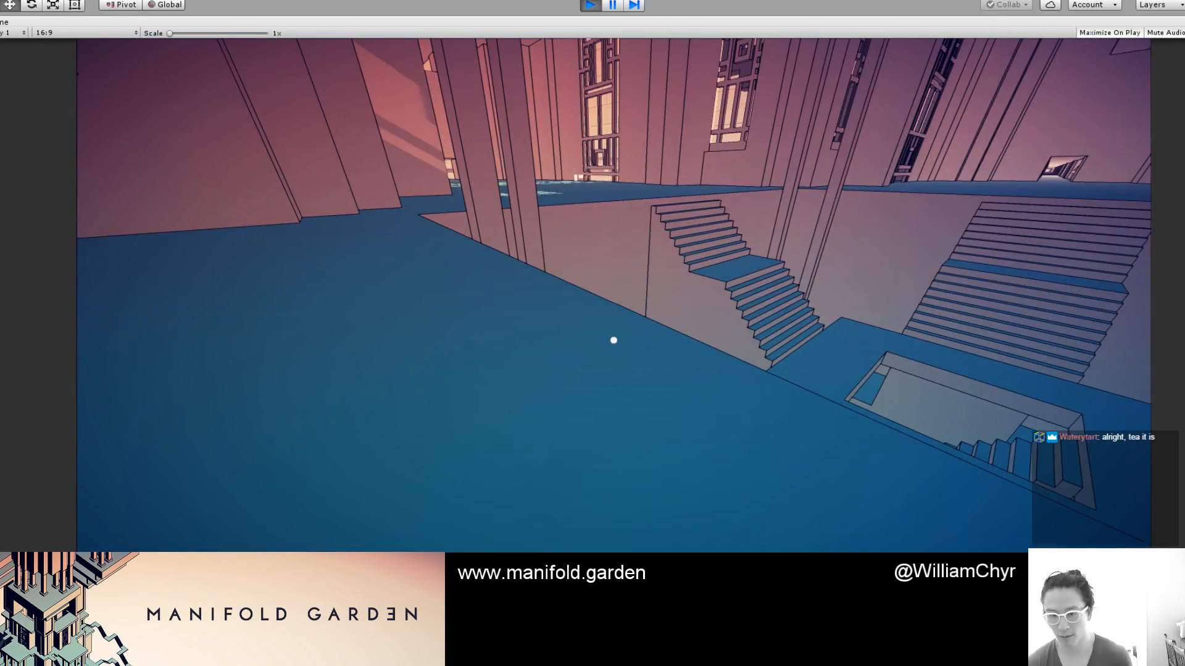
key("d")
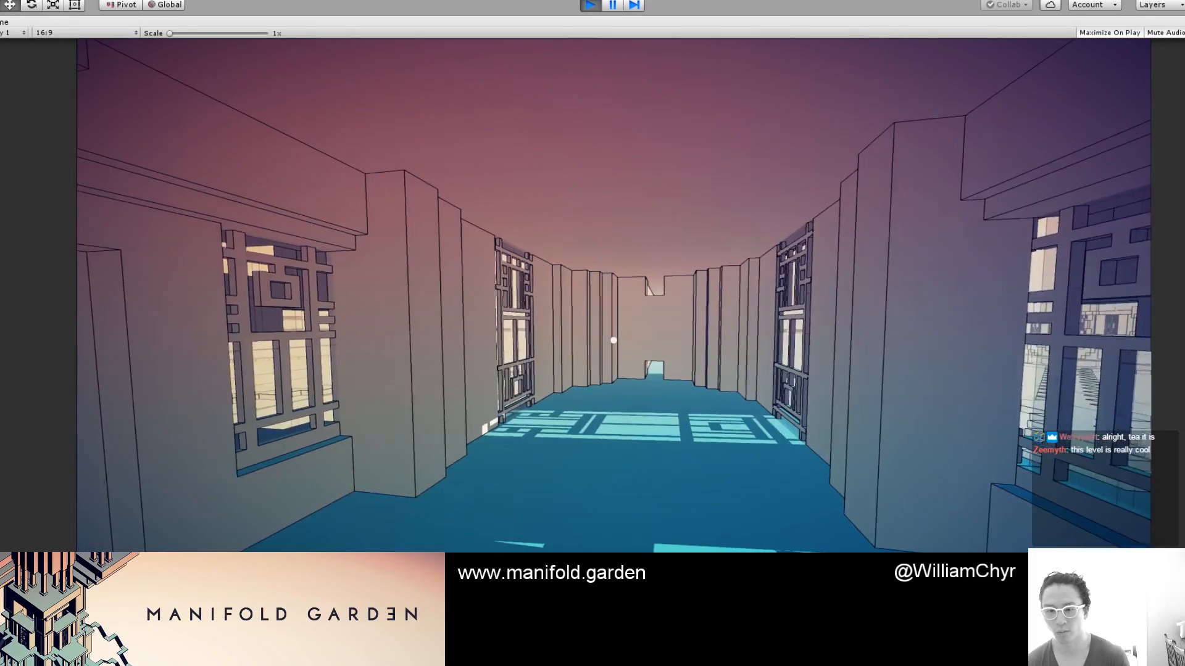
key("w")
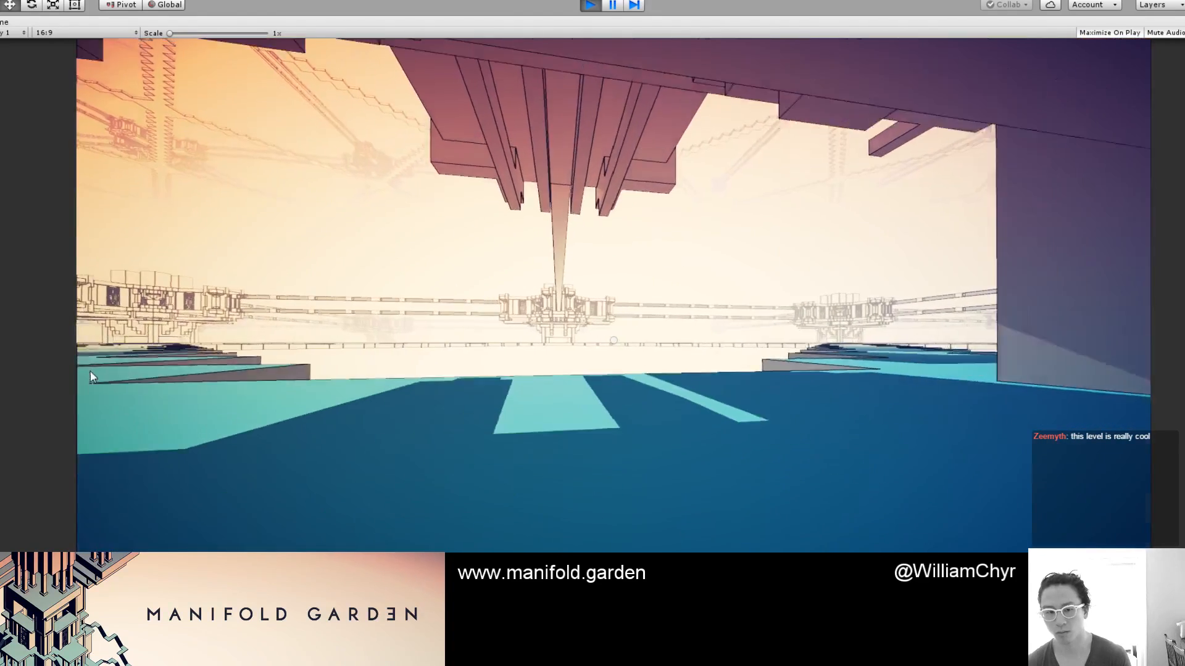
key("w")
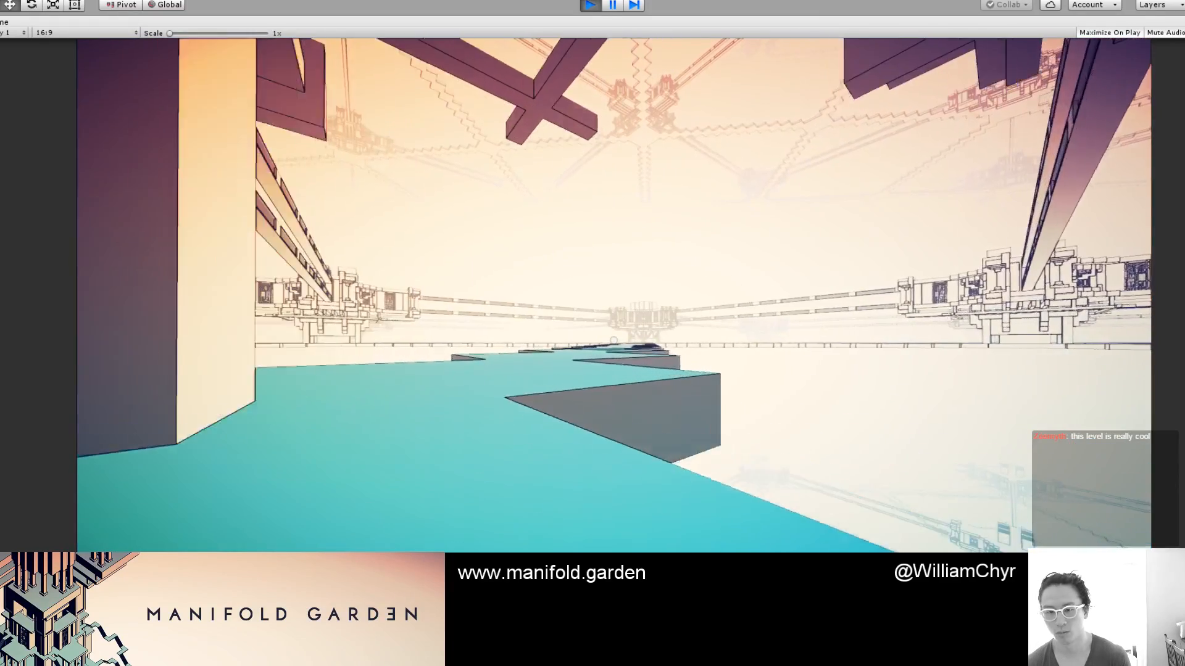
Follow the zigzag walkway in play mode and return to the interior overlooking the central platform
key("w")
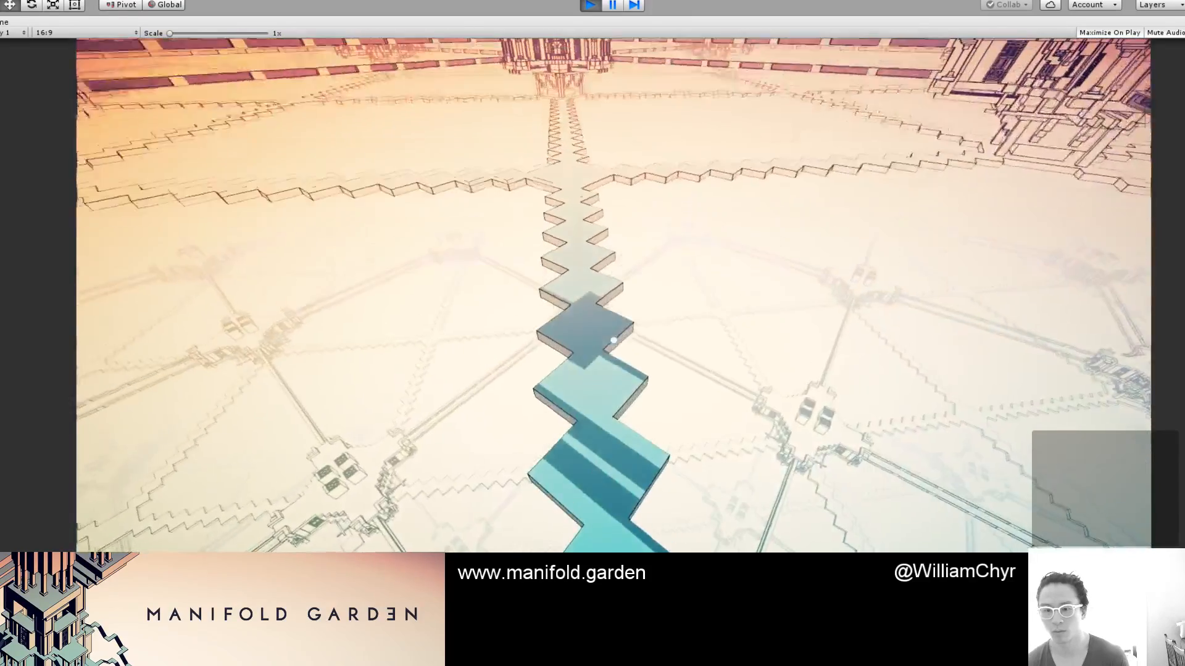
key("w")
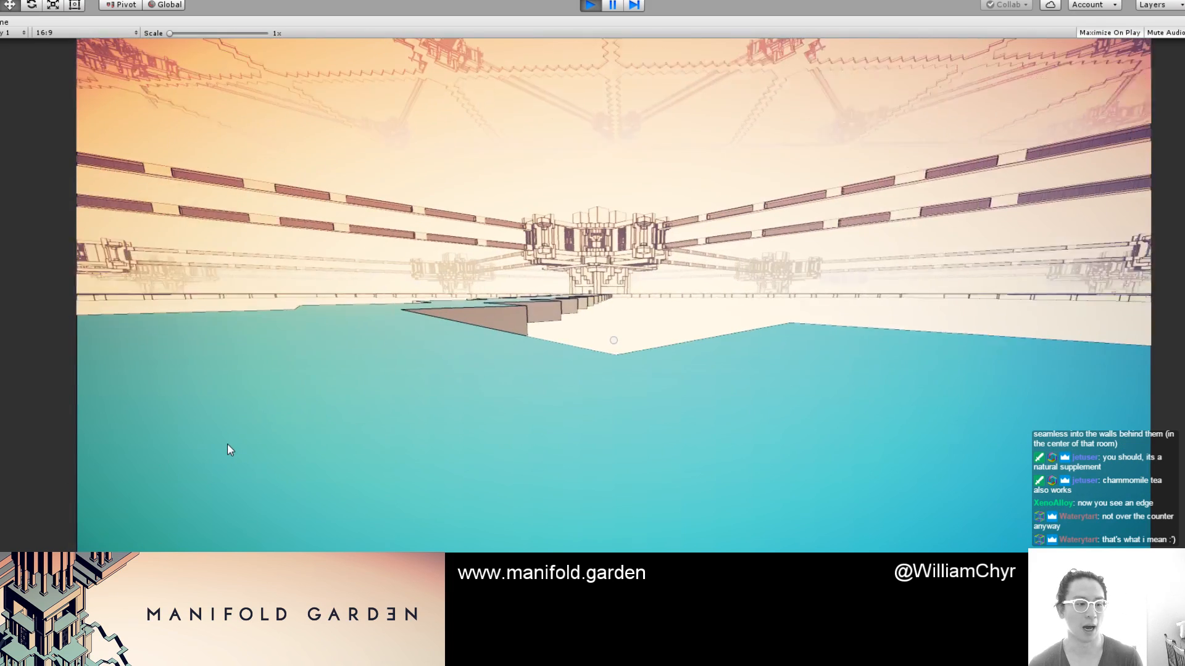
key("e")
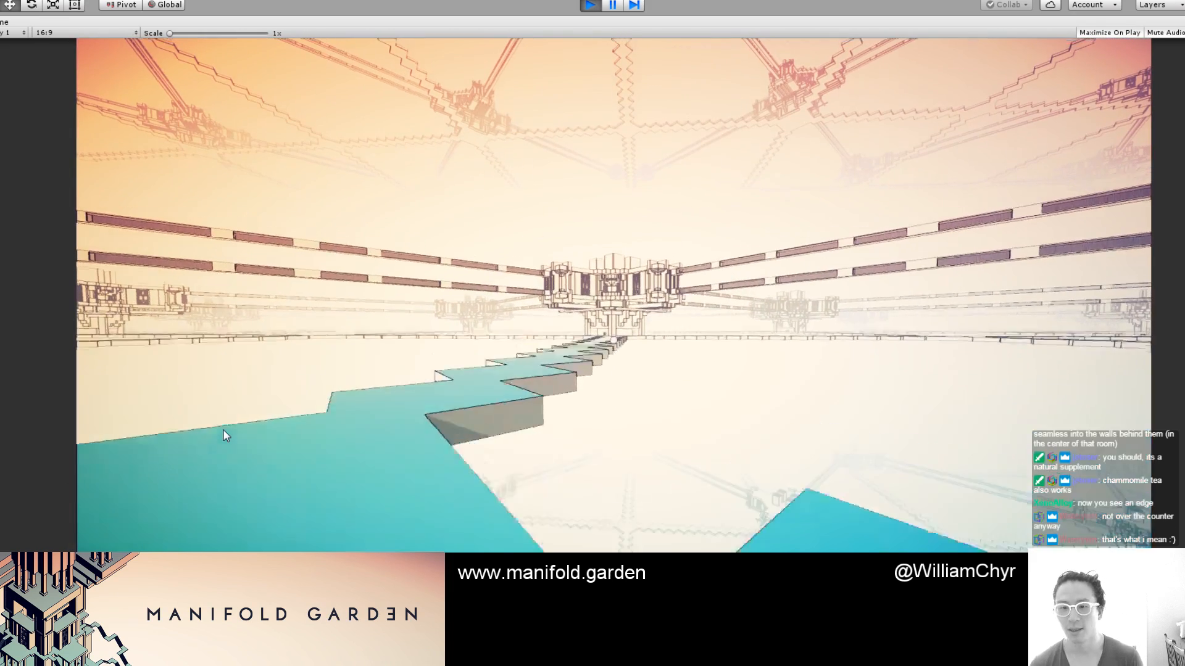
key("w")
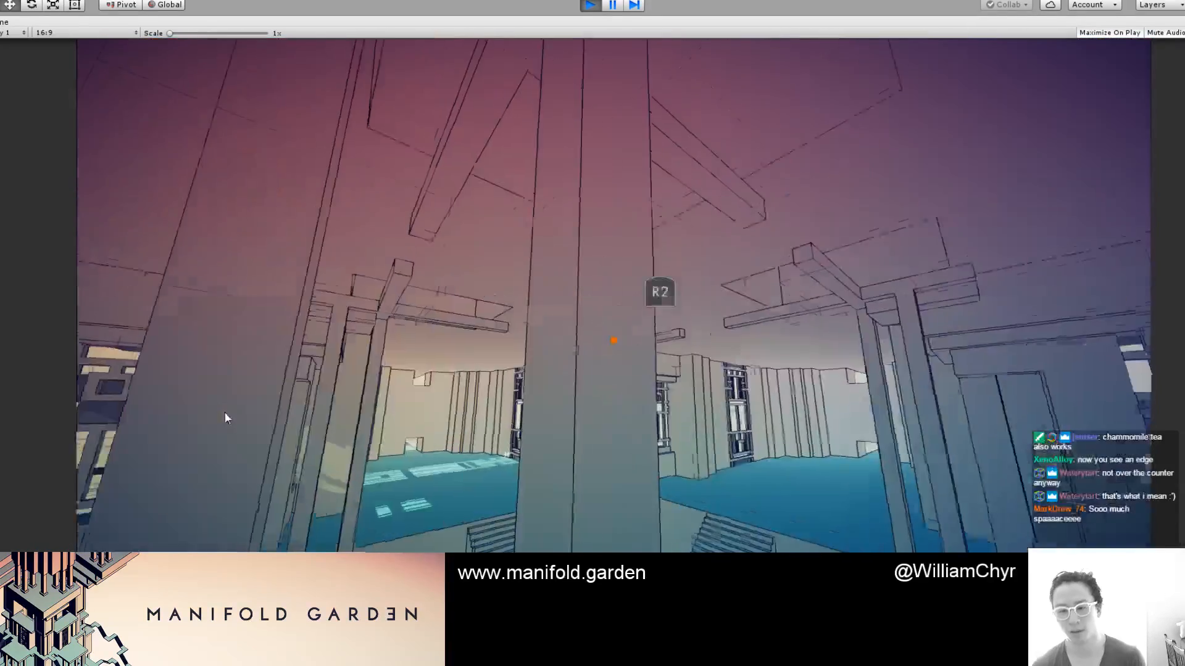
key("s")
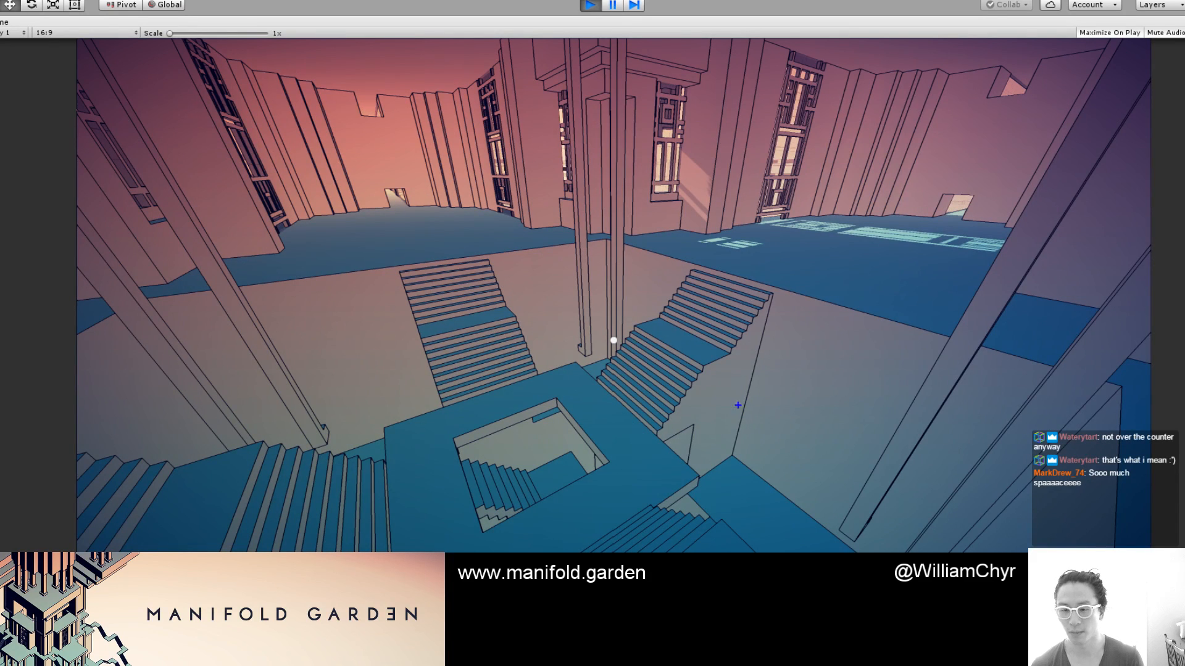
Mark the hall's floor edge, stair tops and corner columns in red, add green strokes along the columns, and clear the markup
left_click_drag(742, 310, 905, 338)
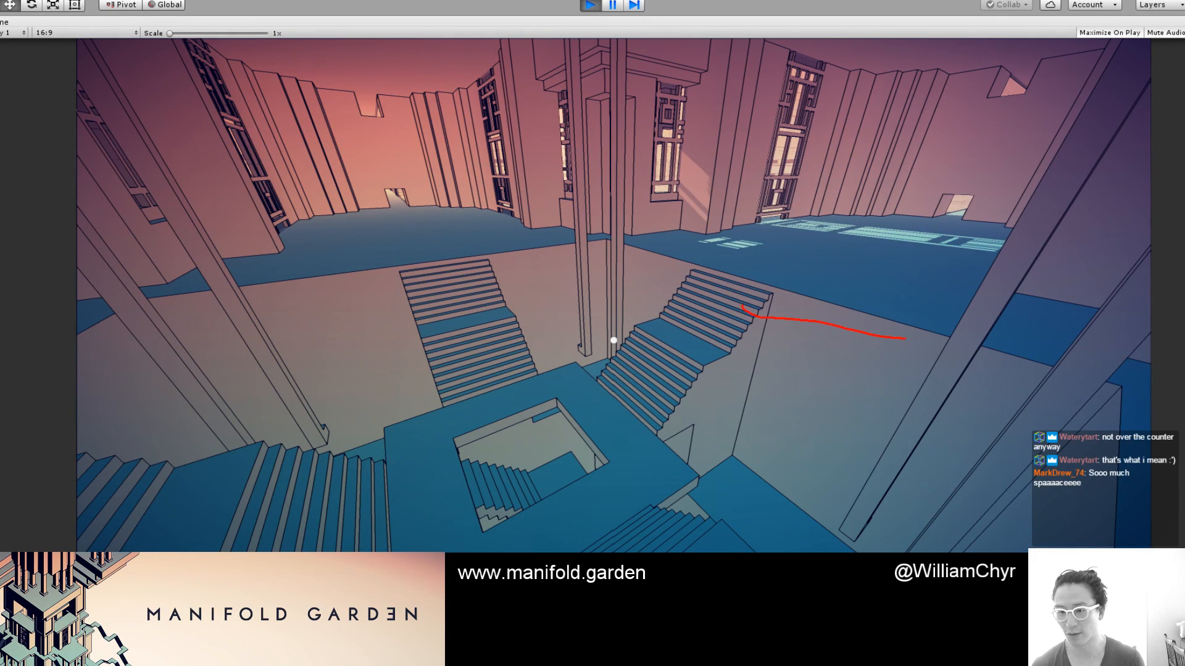
left_click_drag(748, 283, 1079, 385)
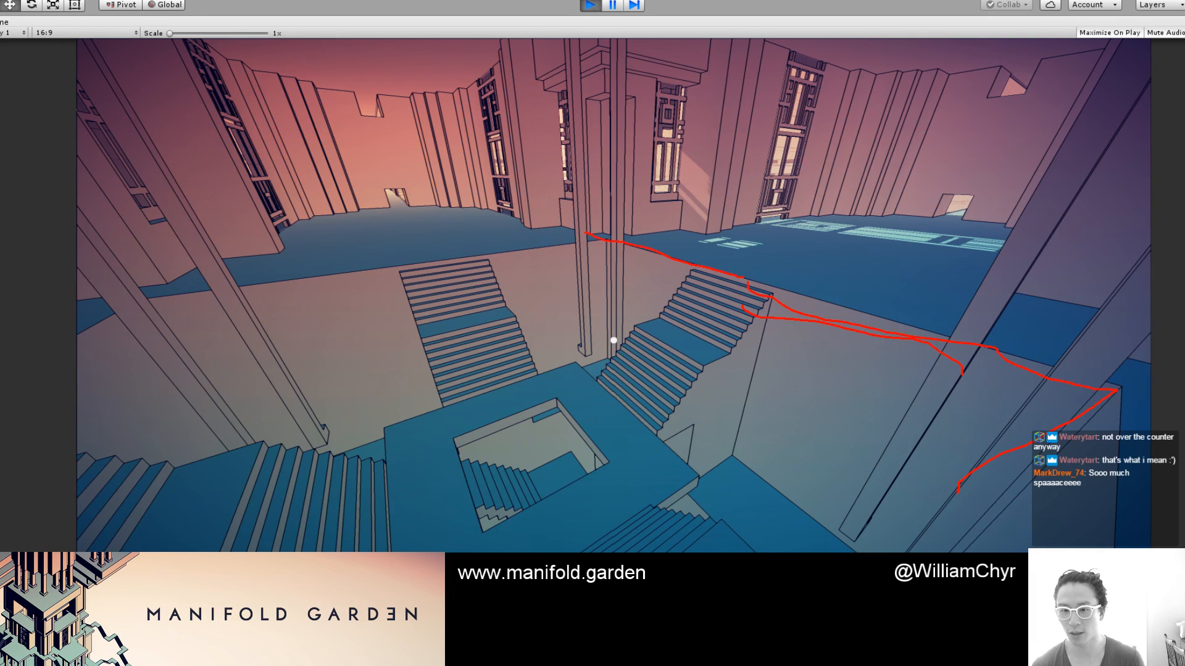
mouse_move(585, 233)
left_mouse_down()
mouse_move(602, 368)
mouse_move(673, 352)
left_mouse_up()
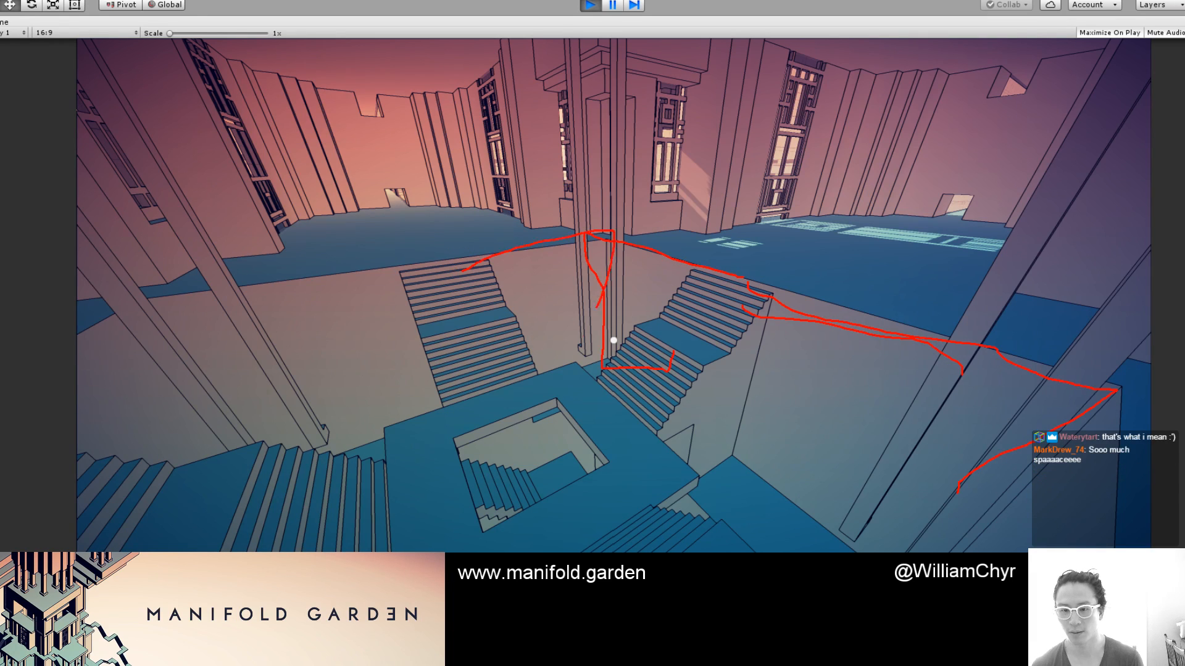
left_click_drag(599, 242, 614, 356)
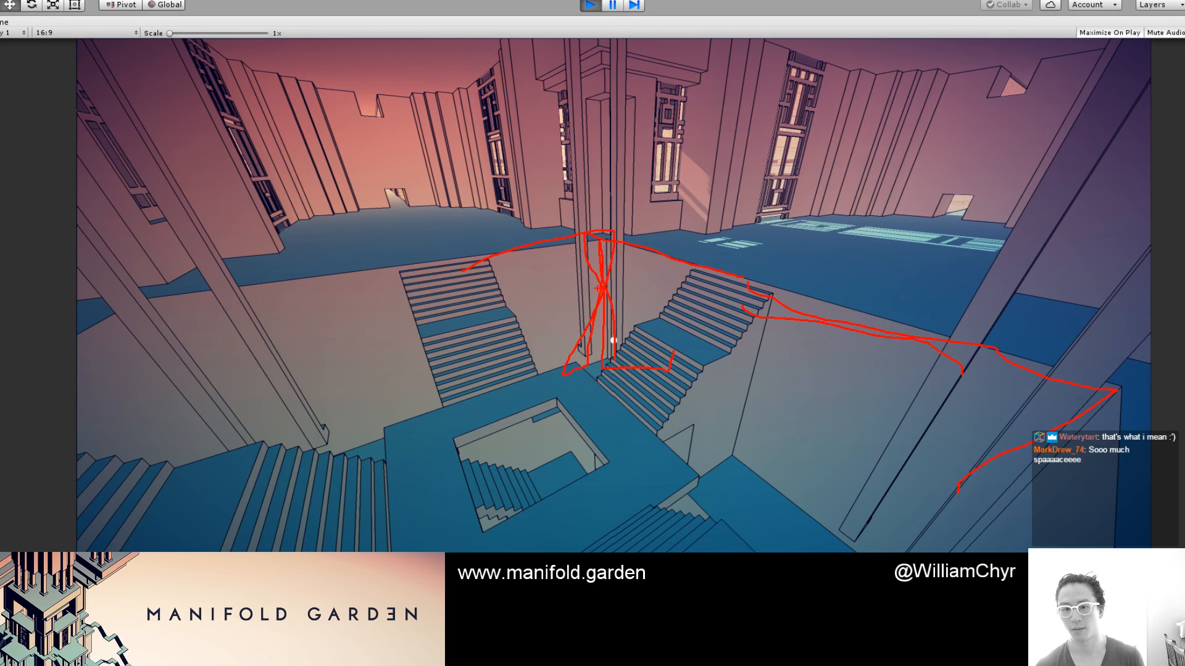
left_click_drag(525, 274, 734, 276)
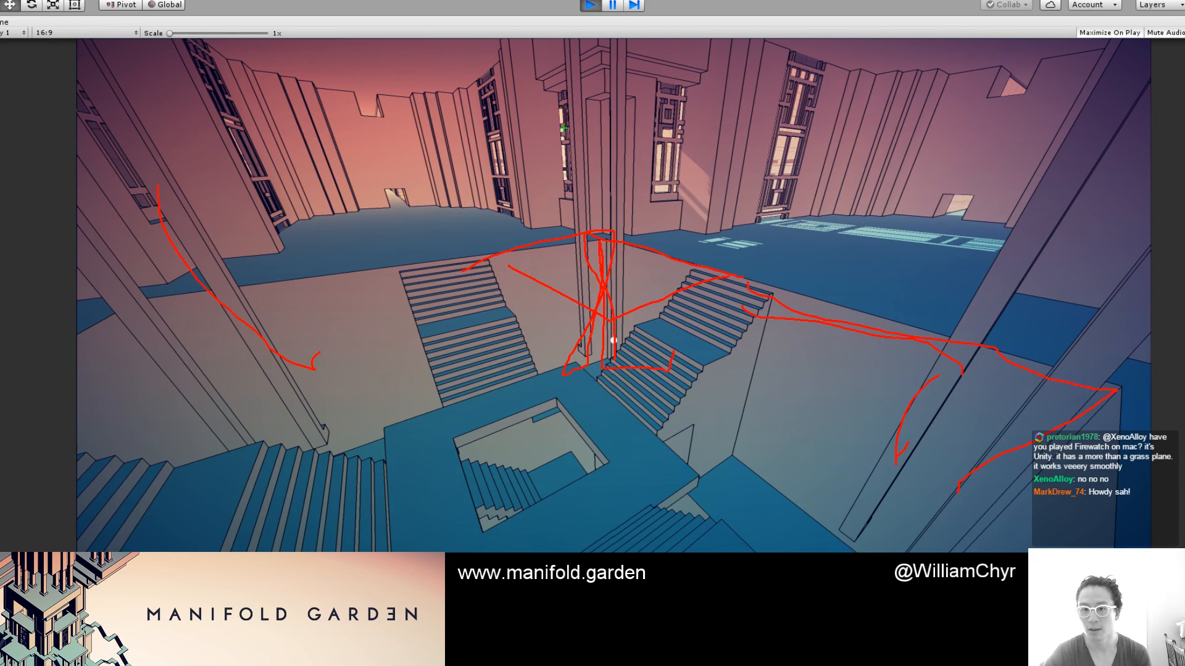
mouse_move(563, 129)
left_mouse_down()
mouse_move(561, 222)
mouse_move(591, 95)
left_mouse_up()
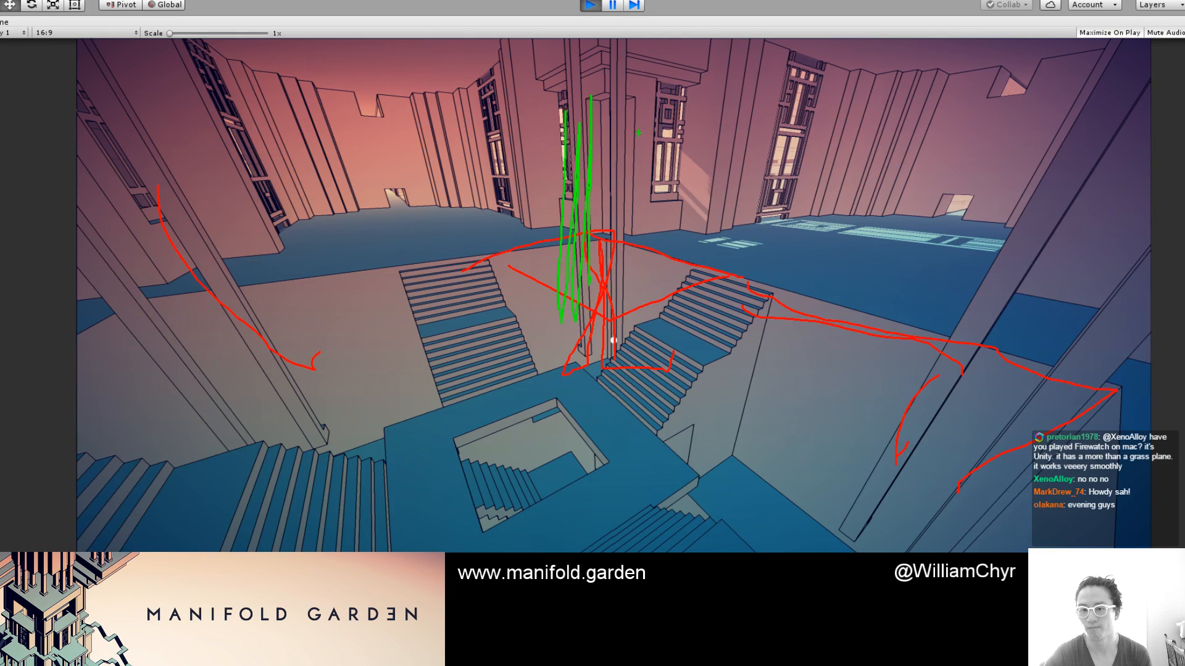
mouse_move(639, 132)
left_mouse_down()
mouse_move(622, 92)
mouse_move(613, 278)
left_mouse_up()
key("Escape")
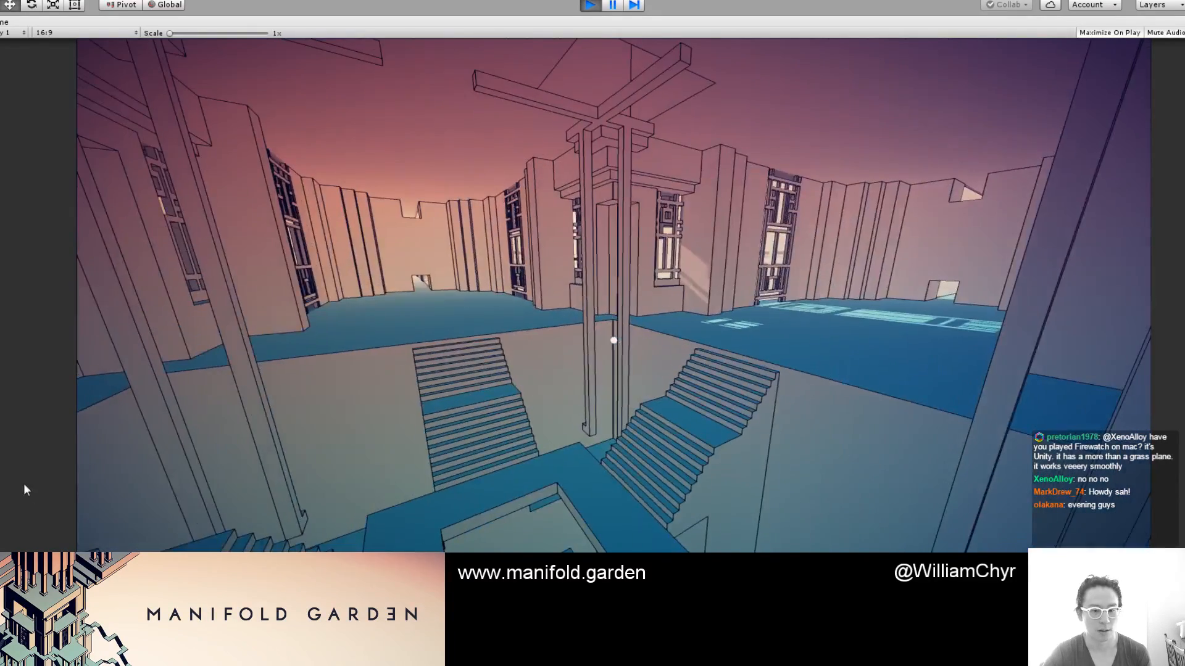
Examine the corner columns and the stairs around the central platform in play mode
key("w")
key("s")
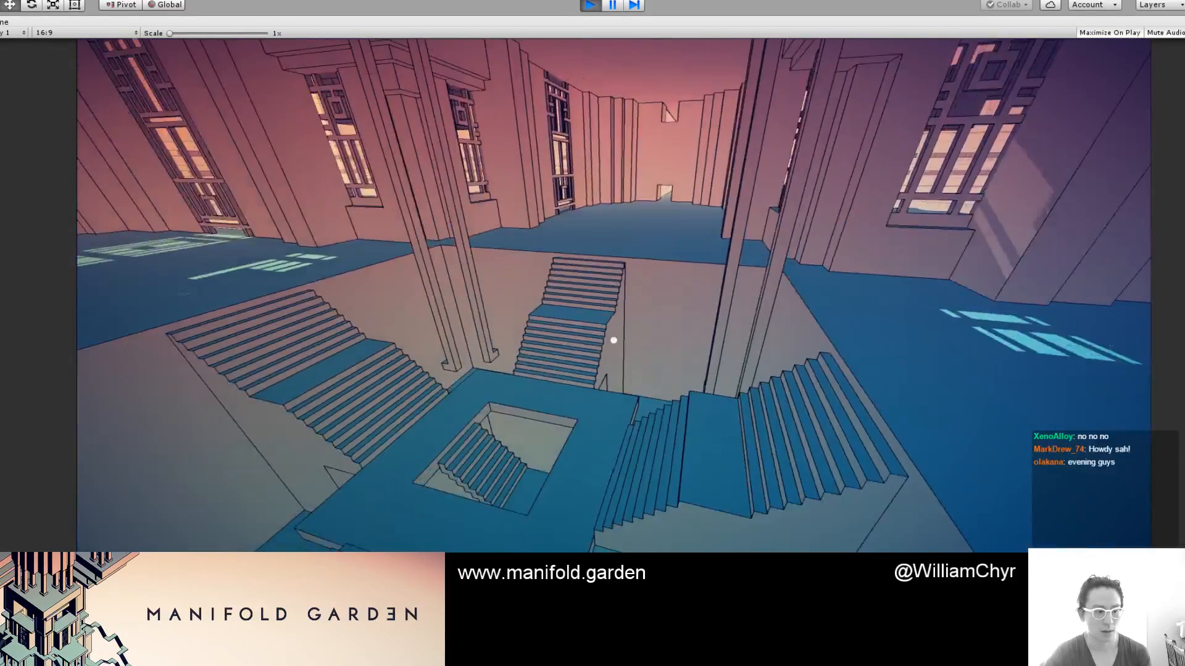
key("w")
key("s")
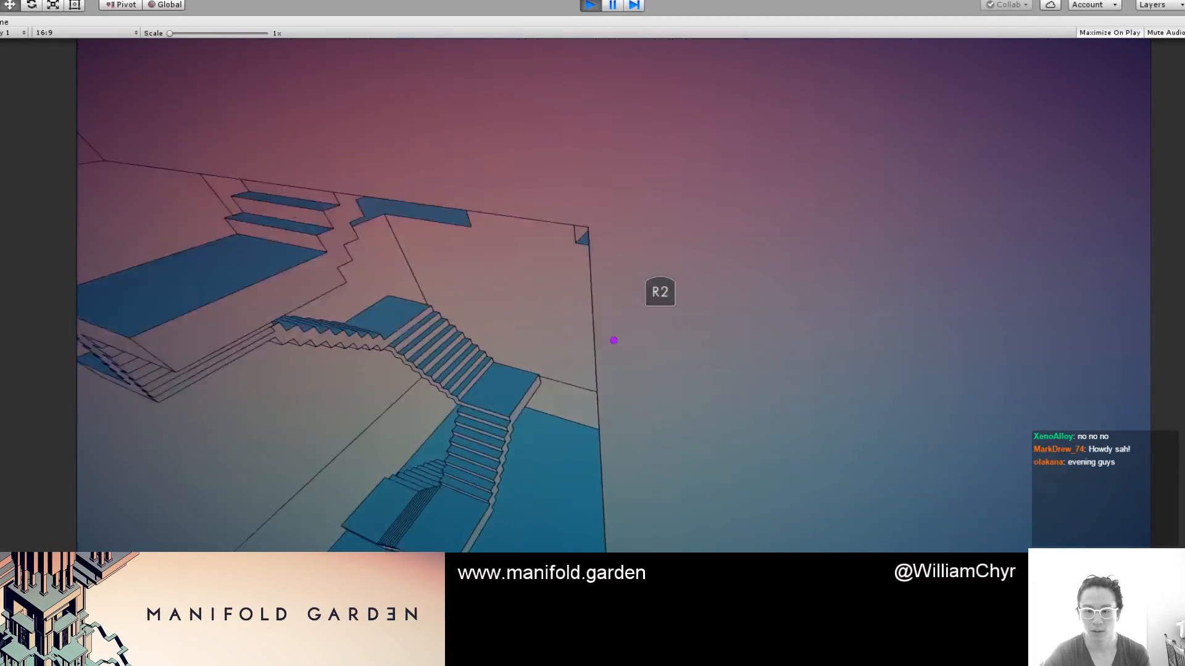
Explore the lower stairwell and exterior openings in play mode, inspect the ceiling lattice, and return to the main hall
key("w")
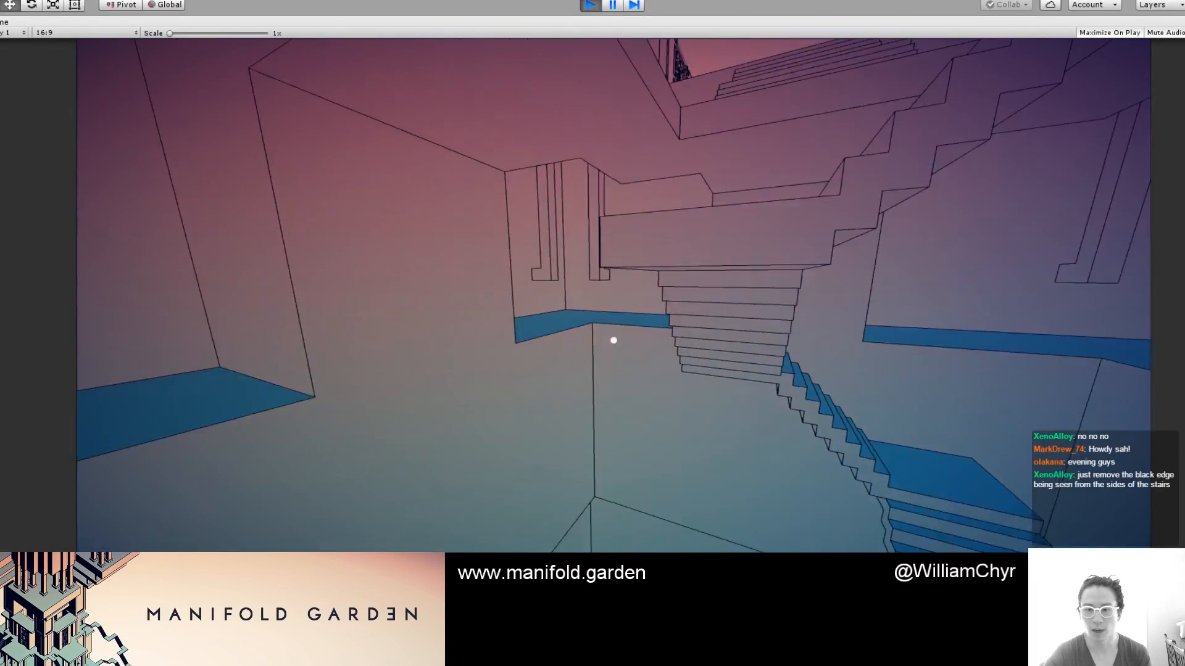
key("w")
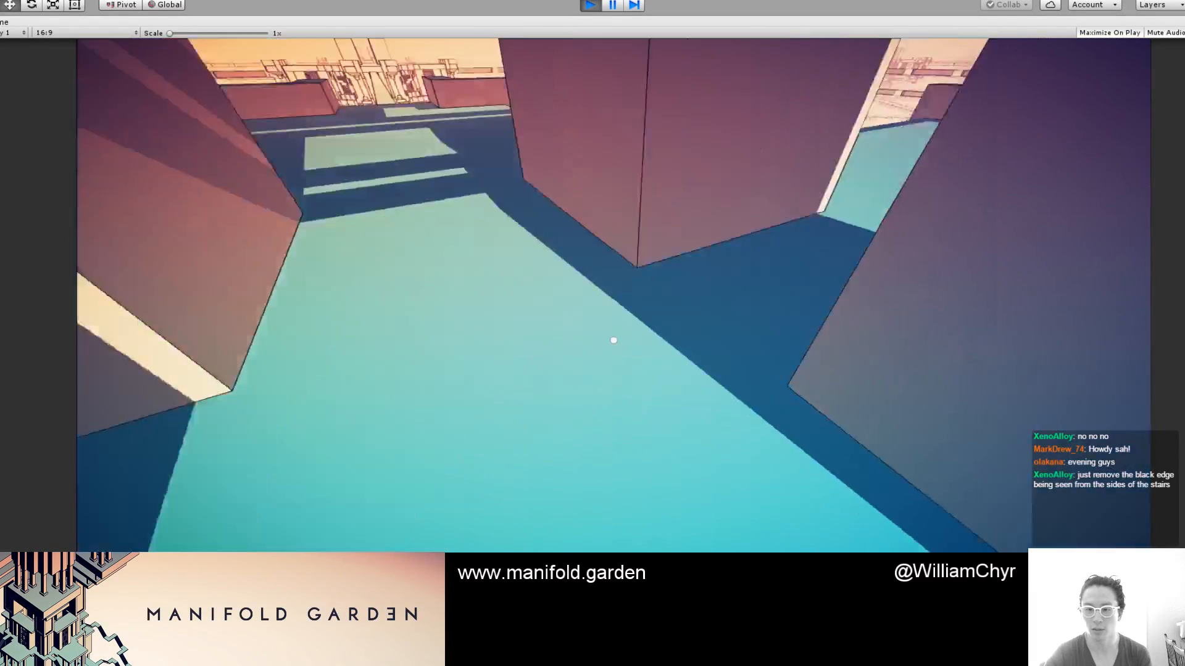
key("w")
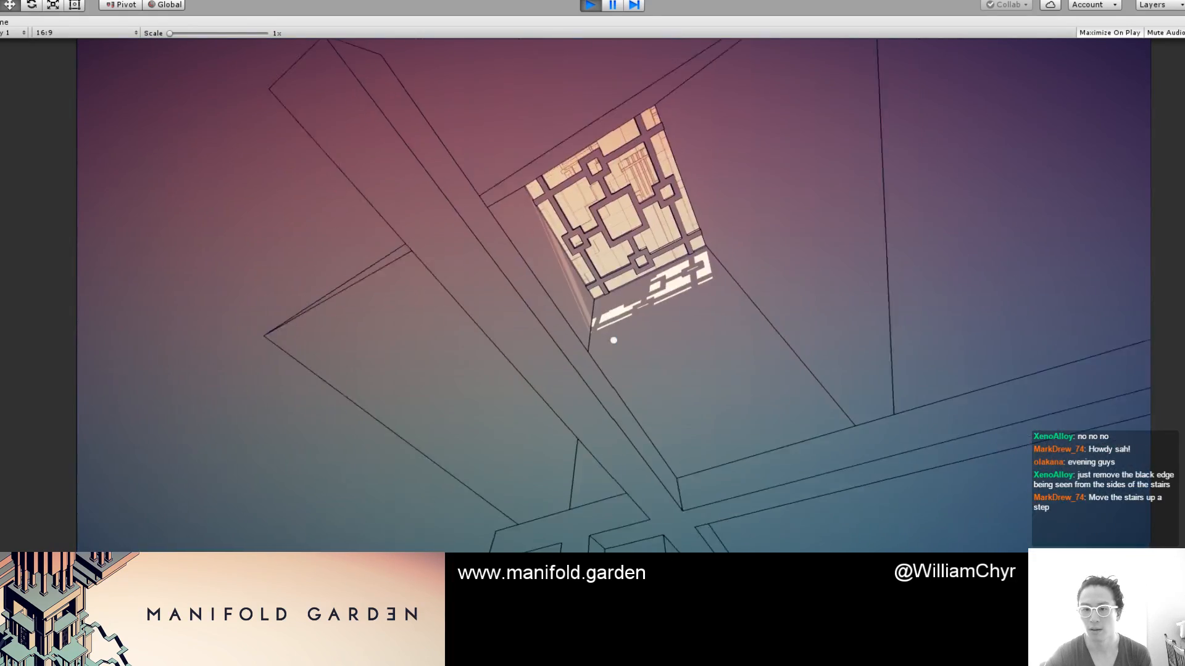
key("w")
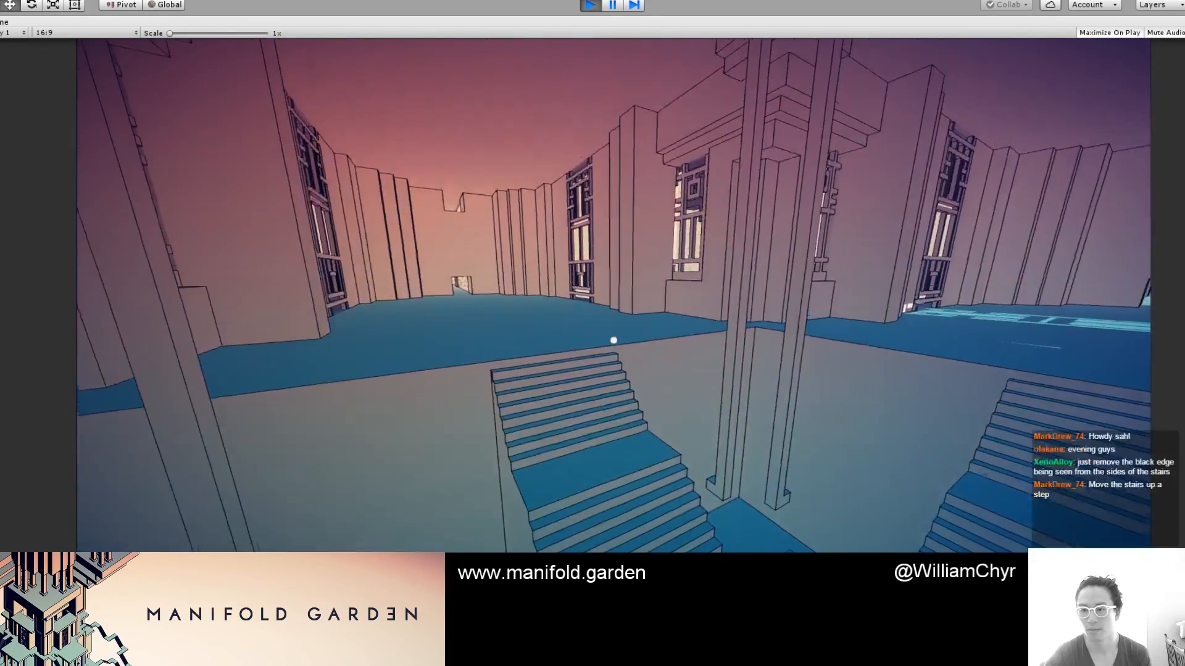
key("w")
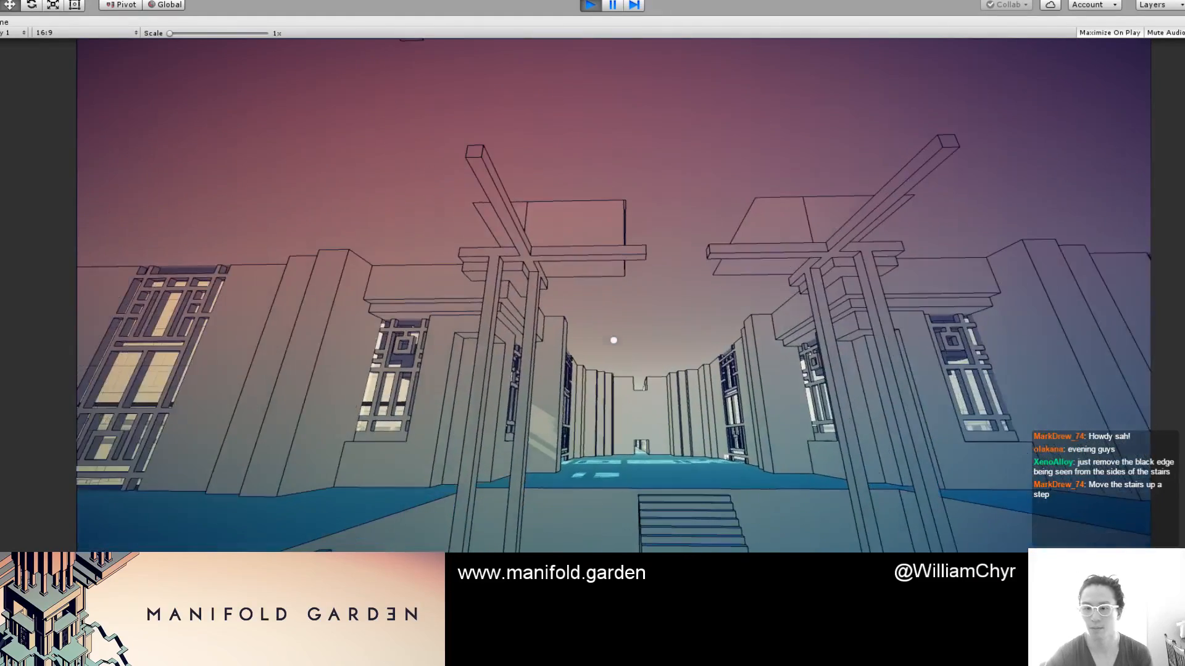
Pause the game, select Directional Light(Clone), and place an enlarged Game view beside the Scene view
key("ctrl+shift+p")
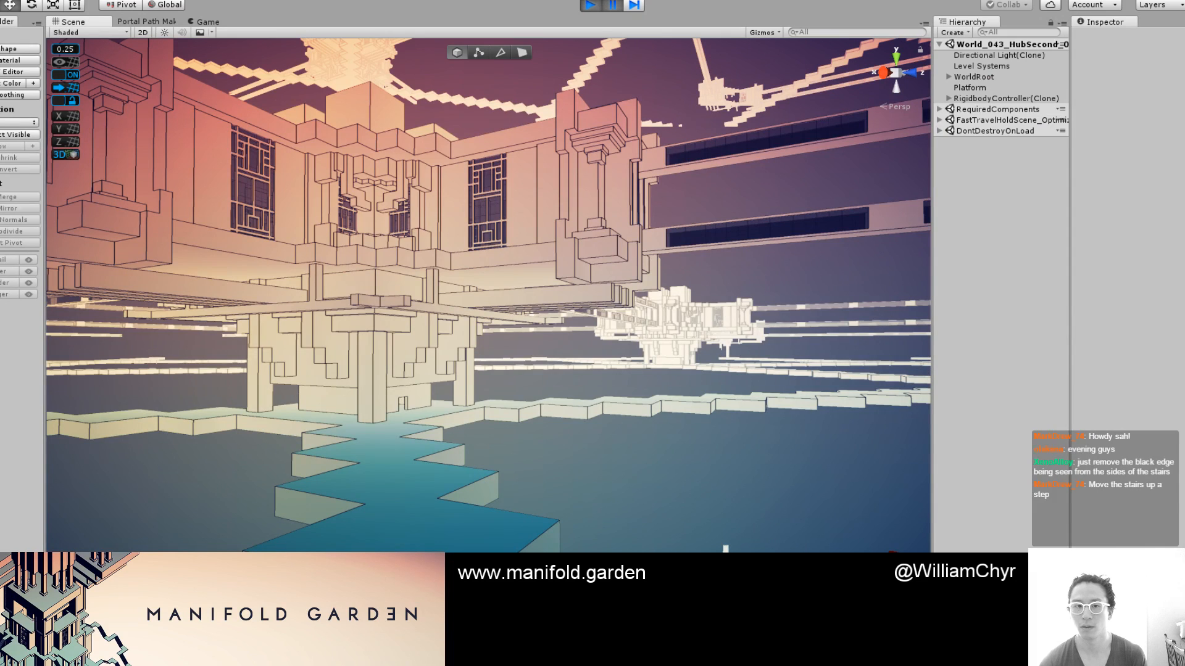
left_click(198, 23)
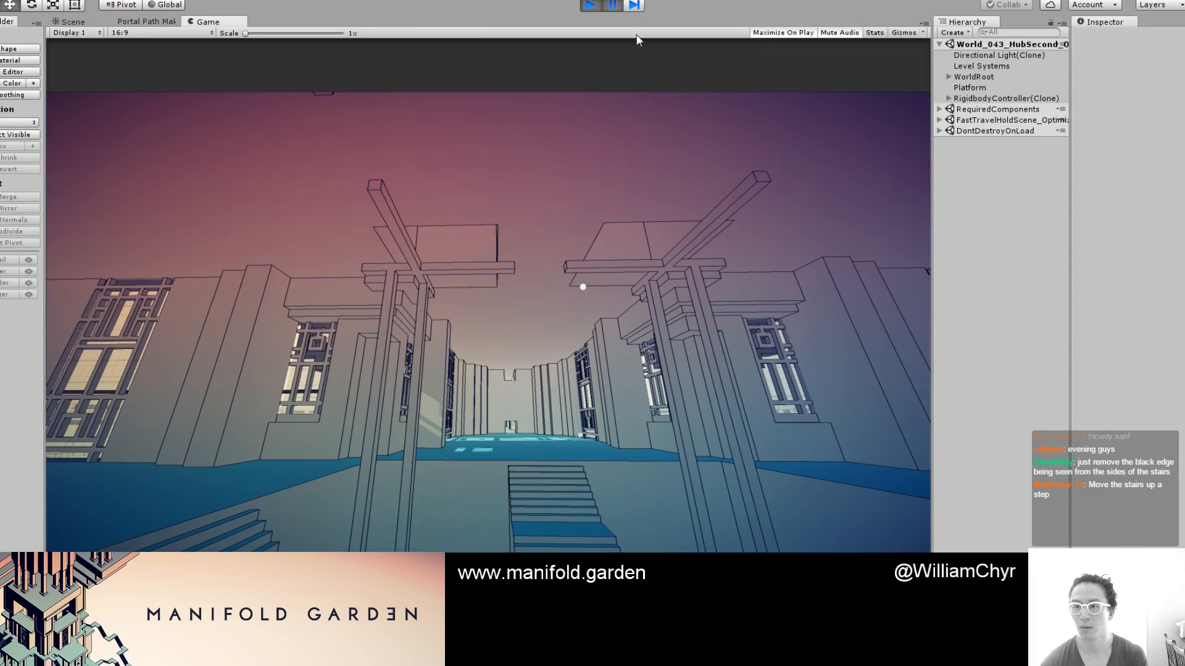
left_click(981, 55)
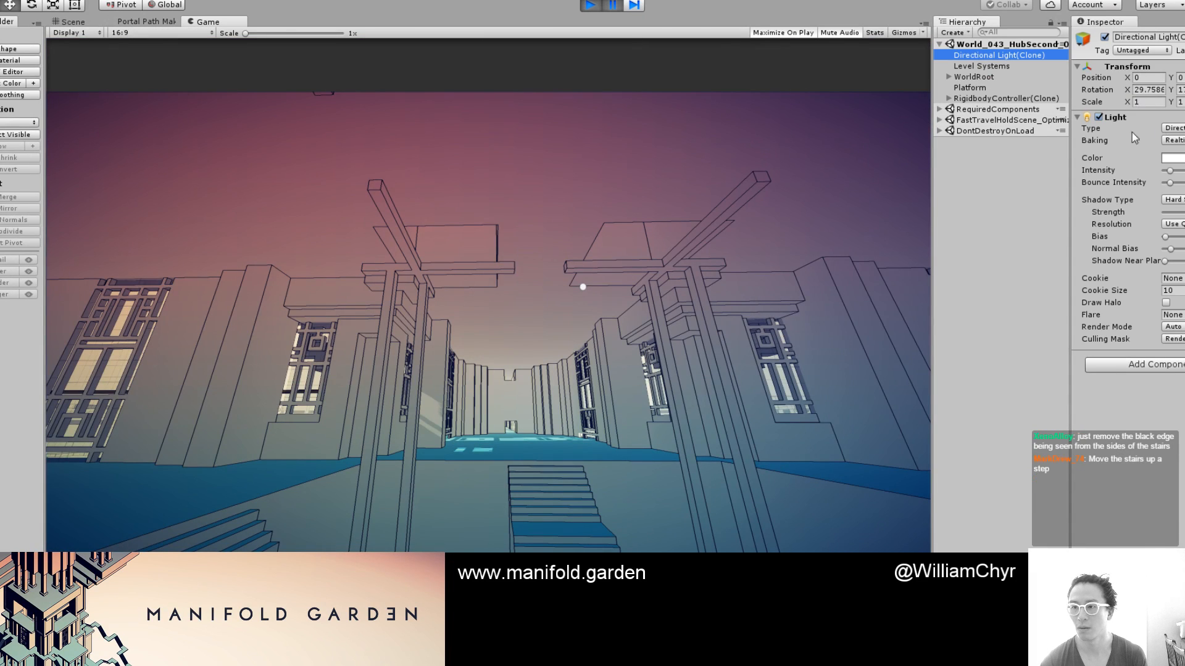
left_click_drag(207, 22, 703, 242)
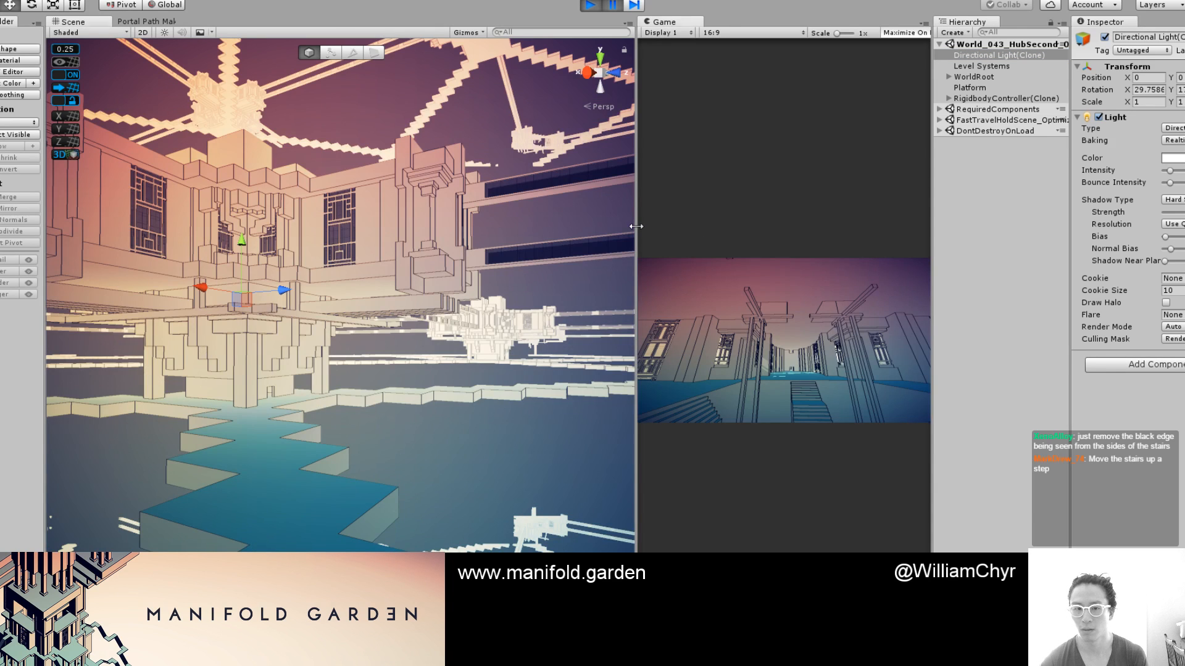
left_click_drag(638, 225, 399, 225)
Rotate the directional light in the right-side view to an X rotation of about -29.04
left_click(363, 70)
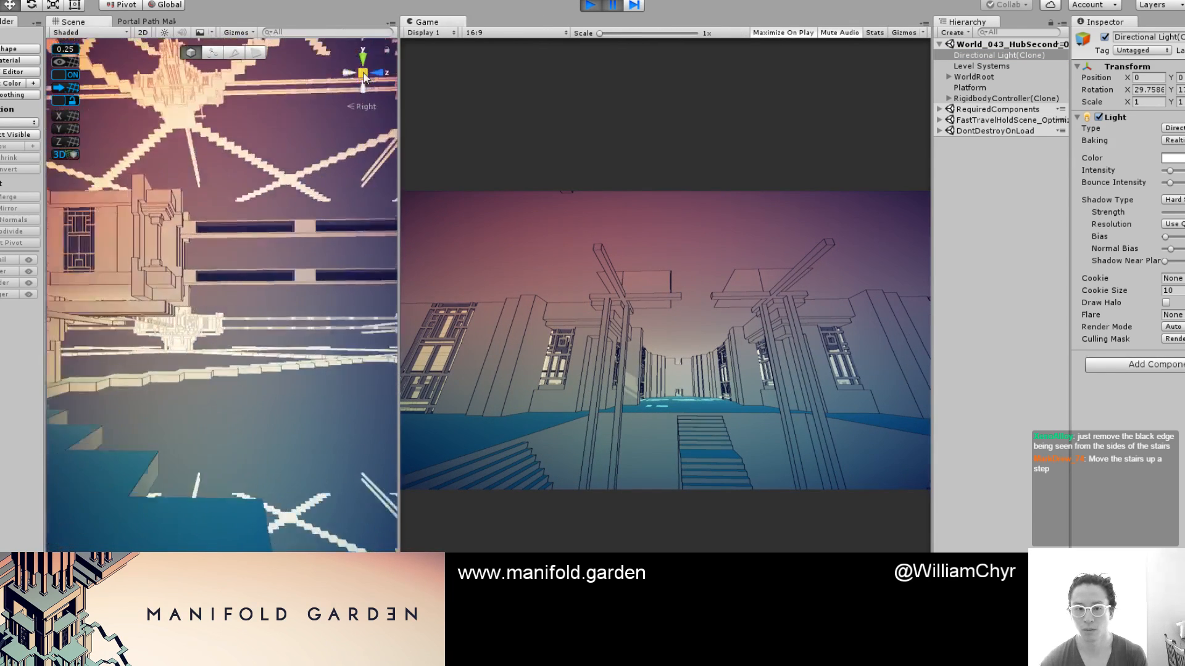
scroll(242, 154, "down", 10)
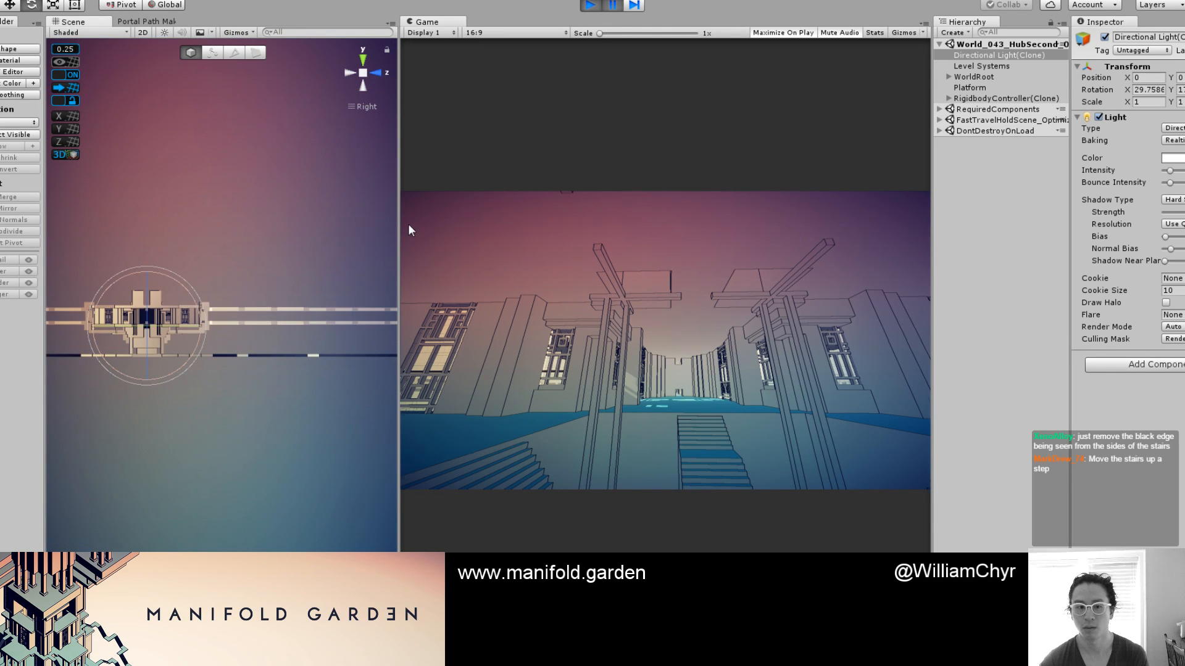
mouse_move(126, 264)
left_mouse_down()
mouse_move(123, 548)
mouse_move(135, 25)
mouse_move(139, 67)
left_mouse_up()
key("w")
scroll(147, 160, "down", 6)
key("e")
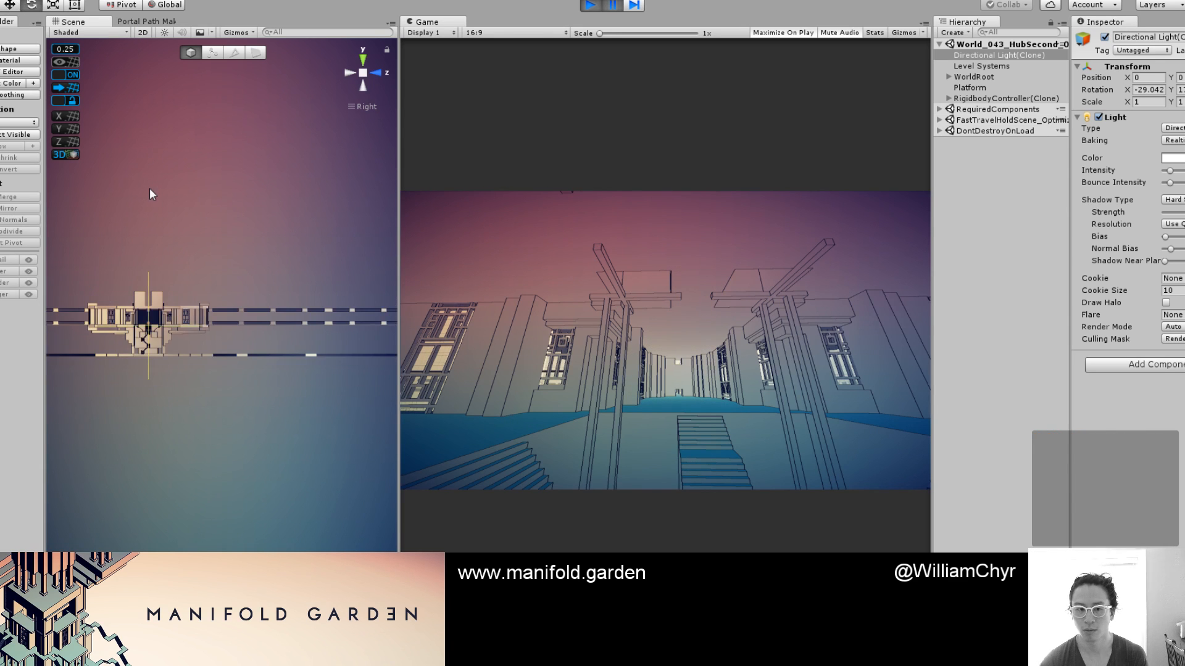
Frame the directional light and rotate it to an X rotation of about 75.59 so it shines down through the rooftop lattices
key("f")
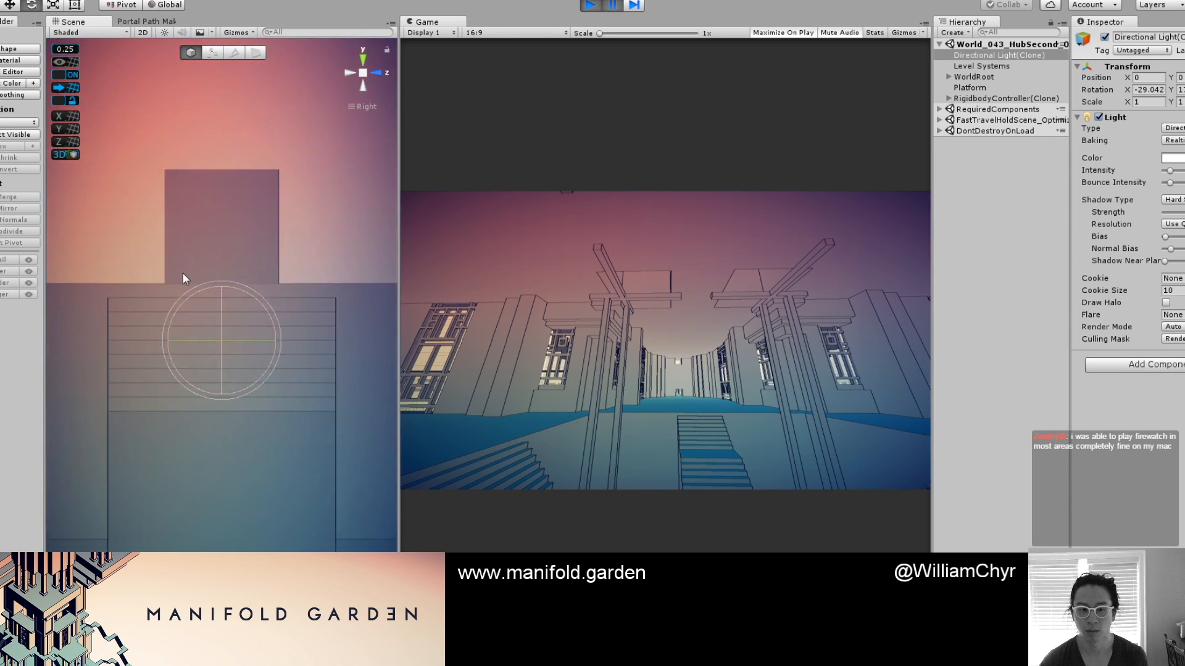
left_click_drag(183, 273, 240, 328, "alt")
scroll(240, 328, "down", 3)
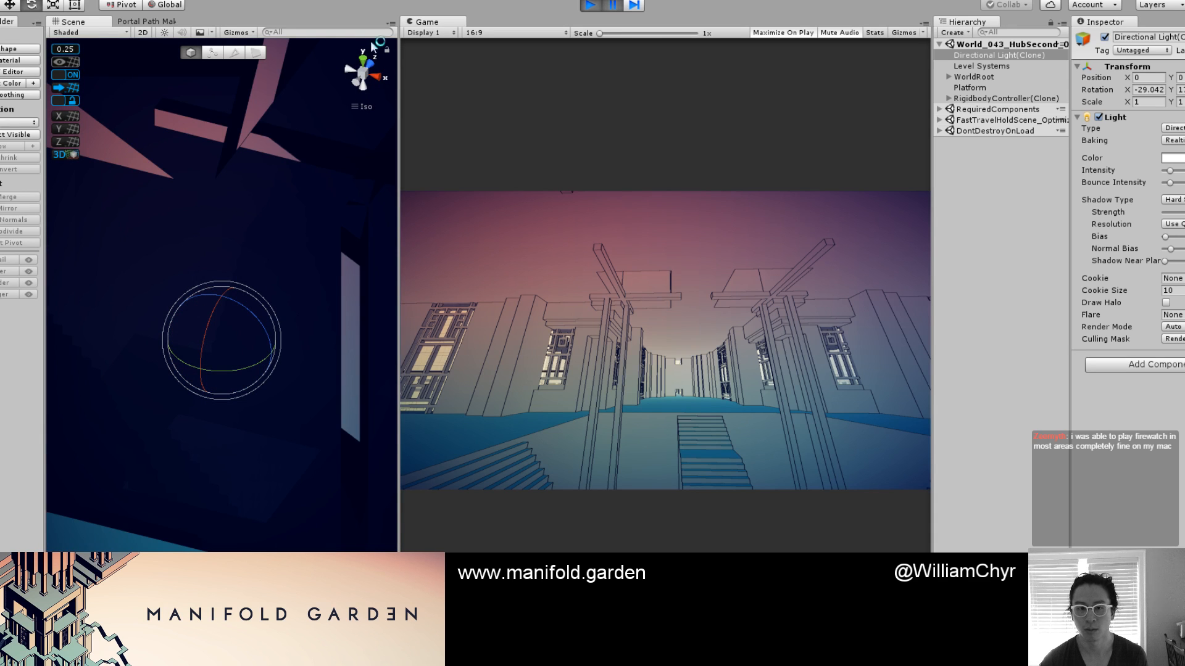
left_click(363, 60)
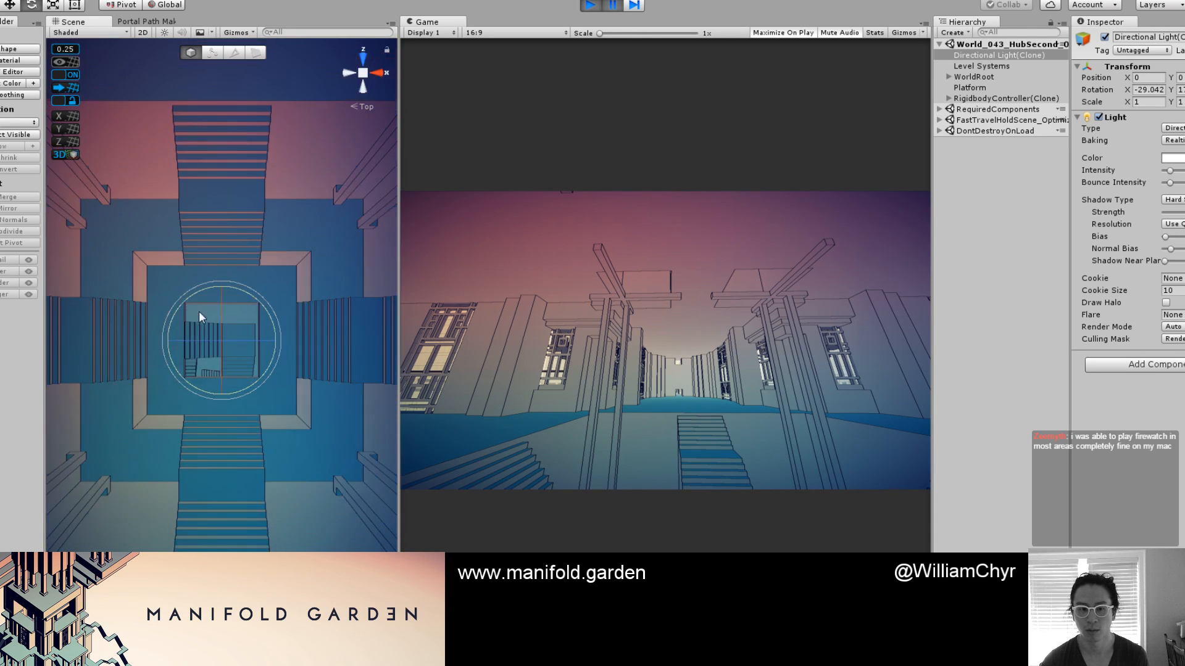
scroll(212, 346, "down", 10)
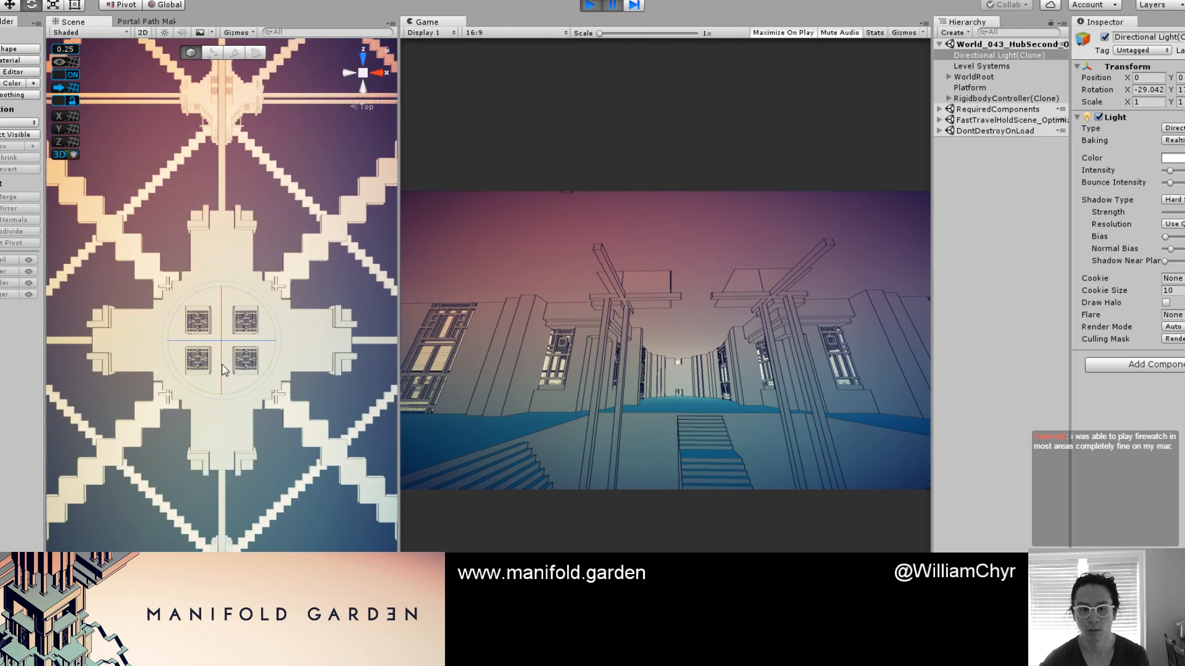
left_click_drag(223, 369, 48, 429, "alt")
left_click_drag(213, 286, 228, 335)
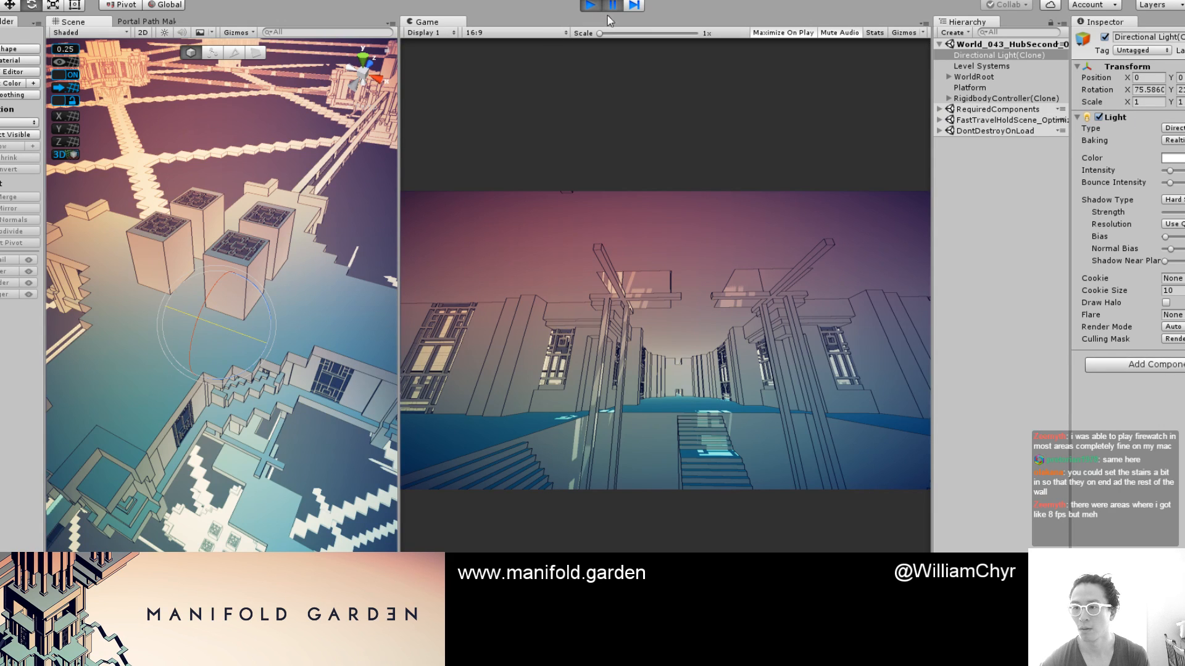
Copy the Transform component of Directional Light(Clone) and resume the paused game
right_click(1111, 68)
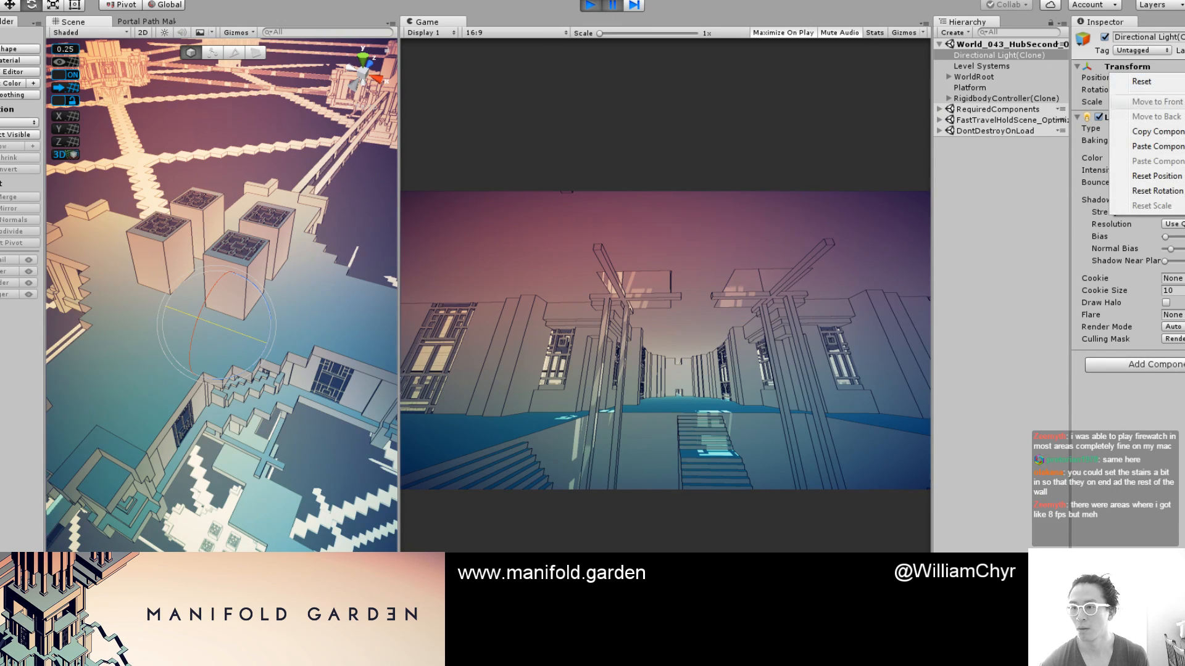
left_click(1156, 132)
left_click(613, 6)
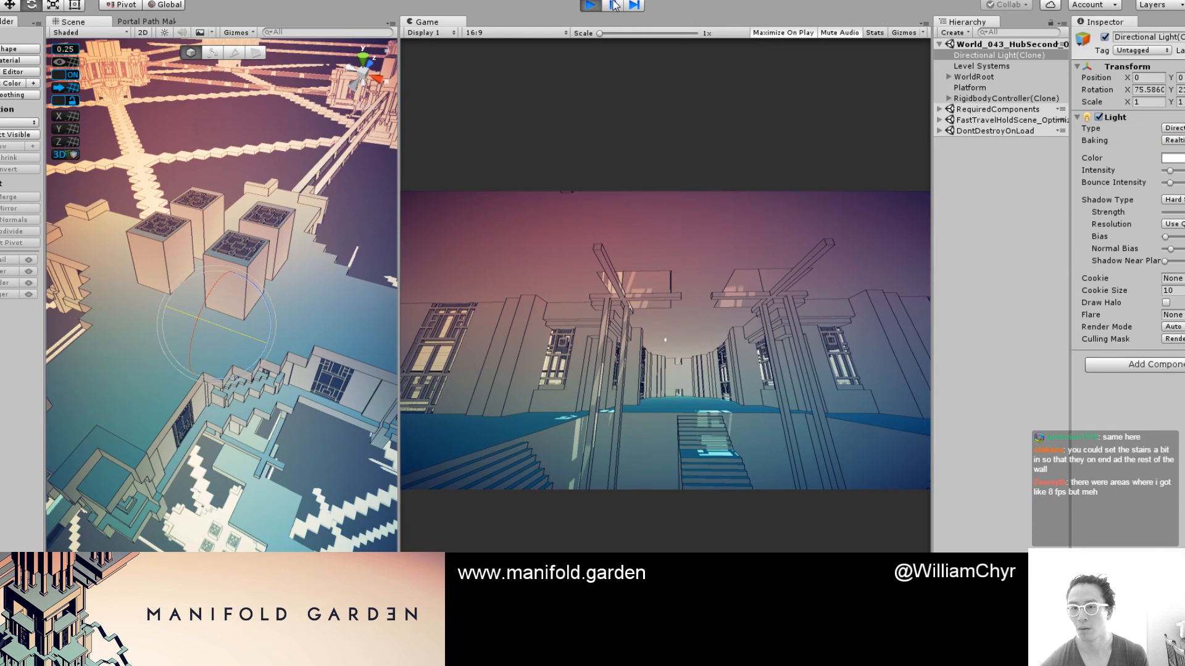
Look around the hub's stairs and columns in an enlarged Game view, exit play mode, and select the scene's Directional Light
key("shift+space")
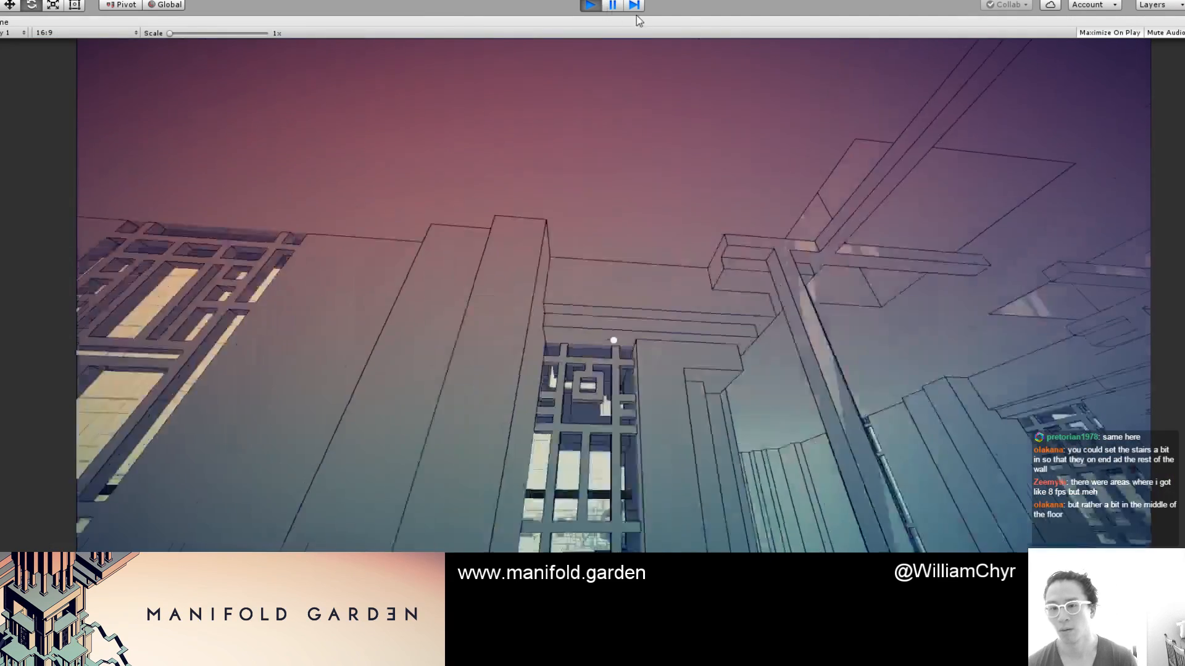
key("w")
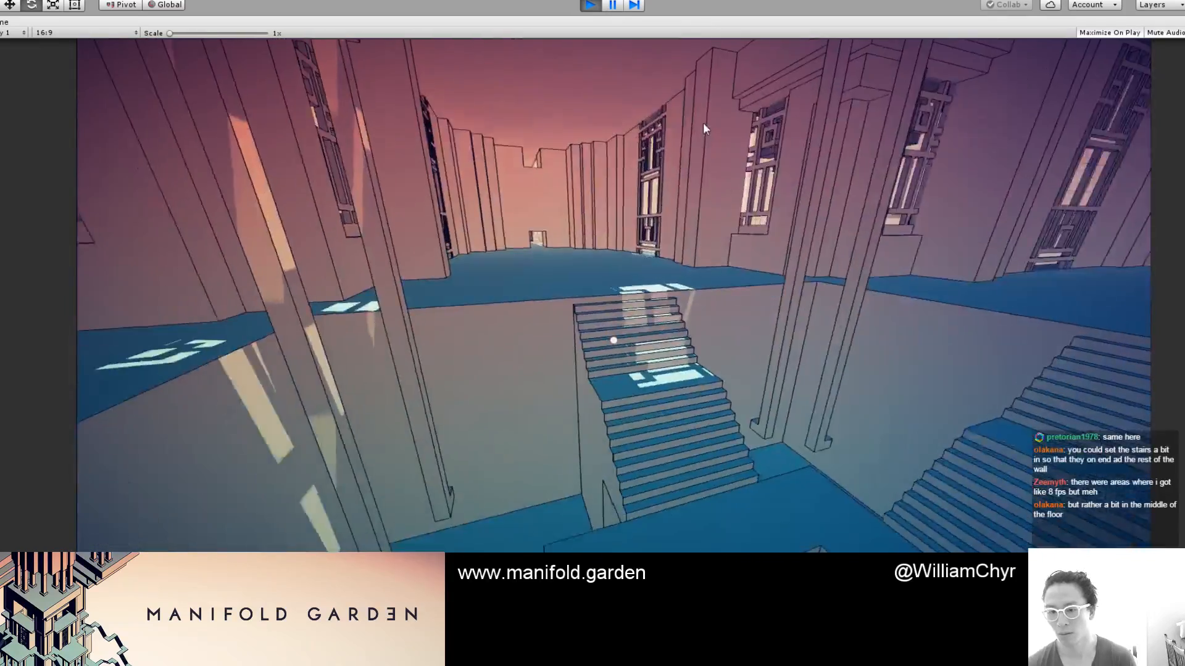
key("w")
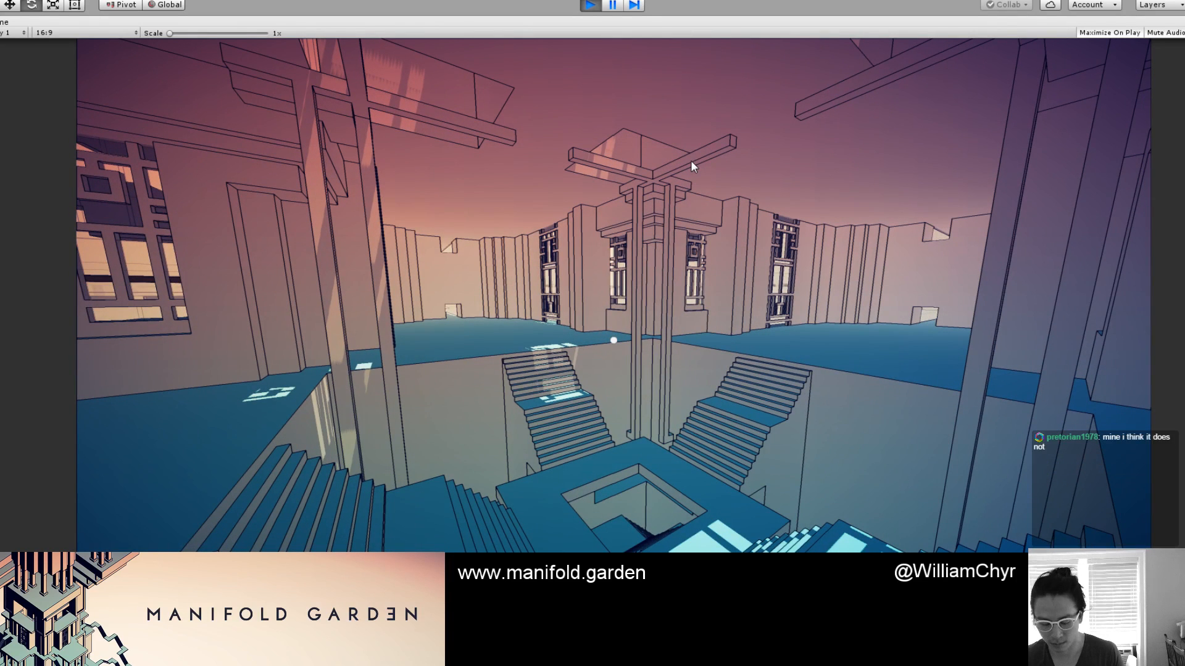
key("ctrl+p")
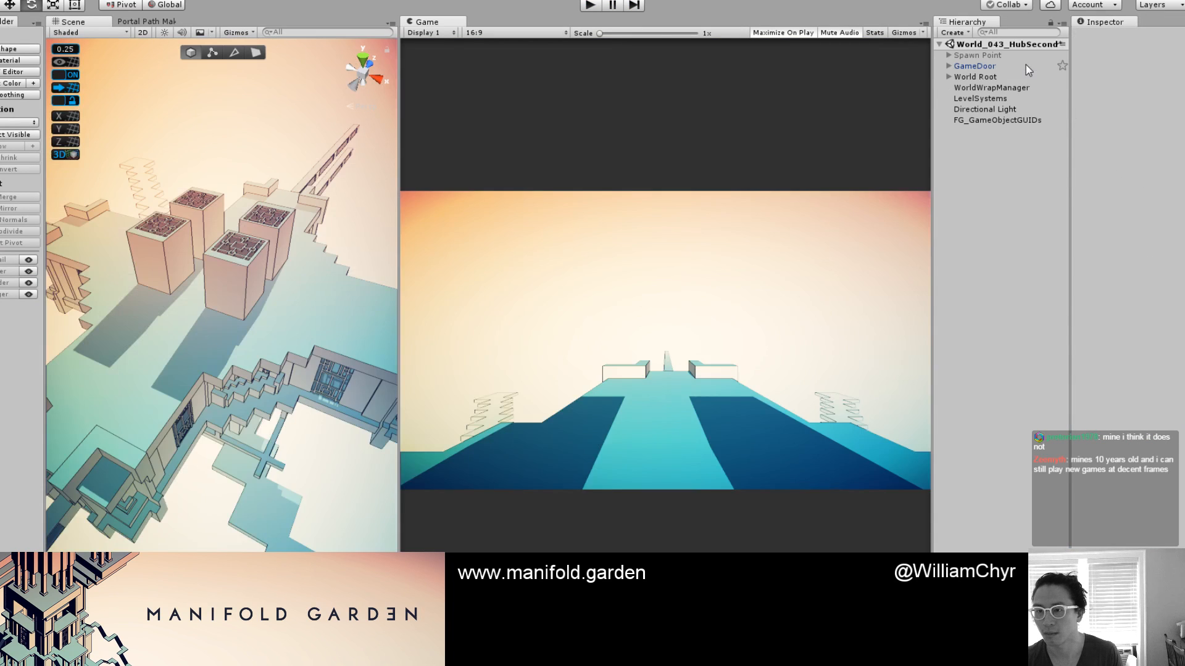
left_click(991, 110)
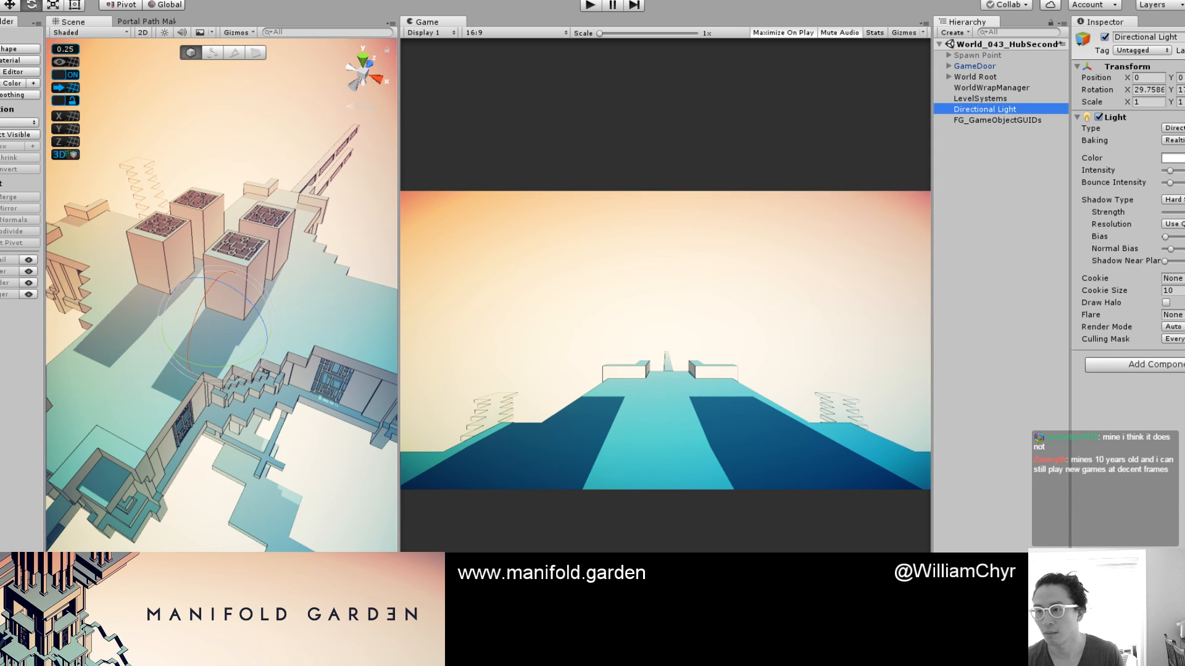
Try to paste the copied Transform onto the scene's Directional Light
right_click(1111, 70)
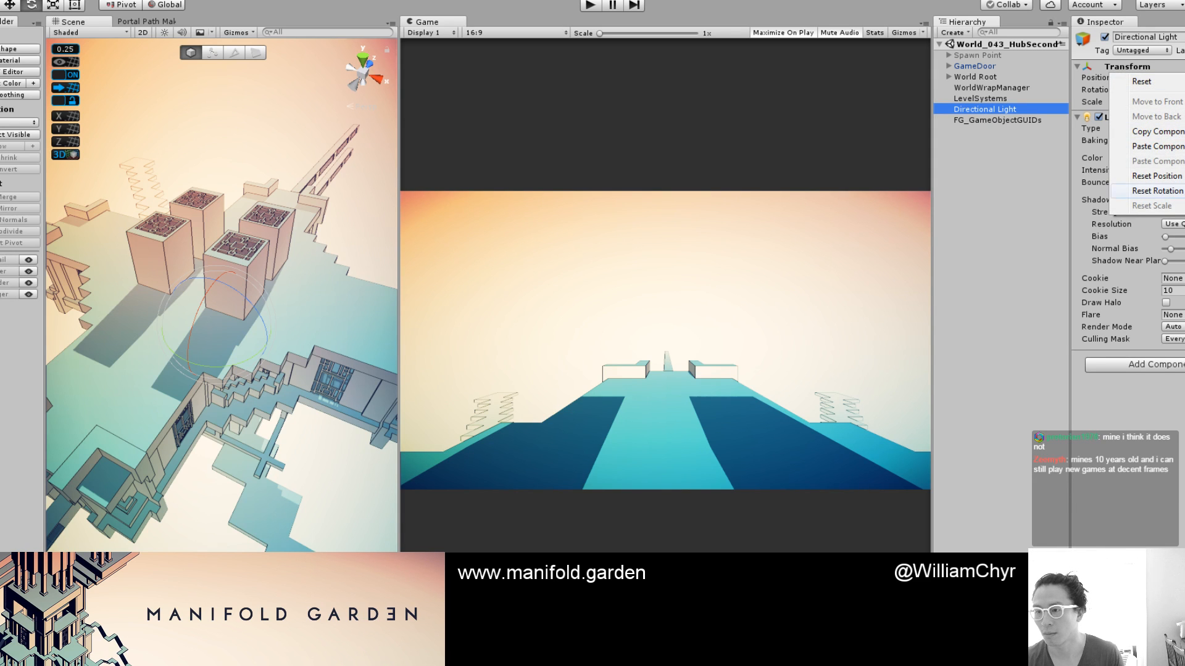
left_click(1168, 146)
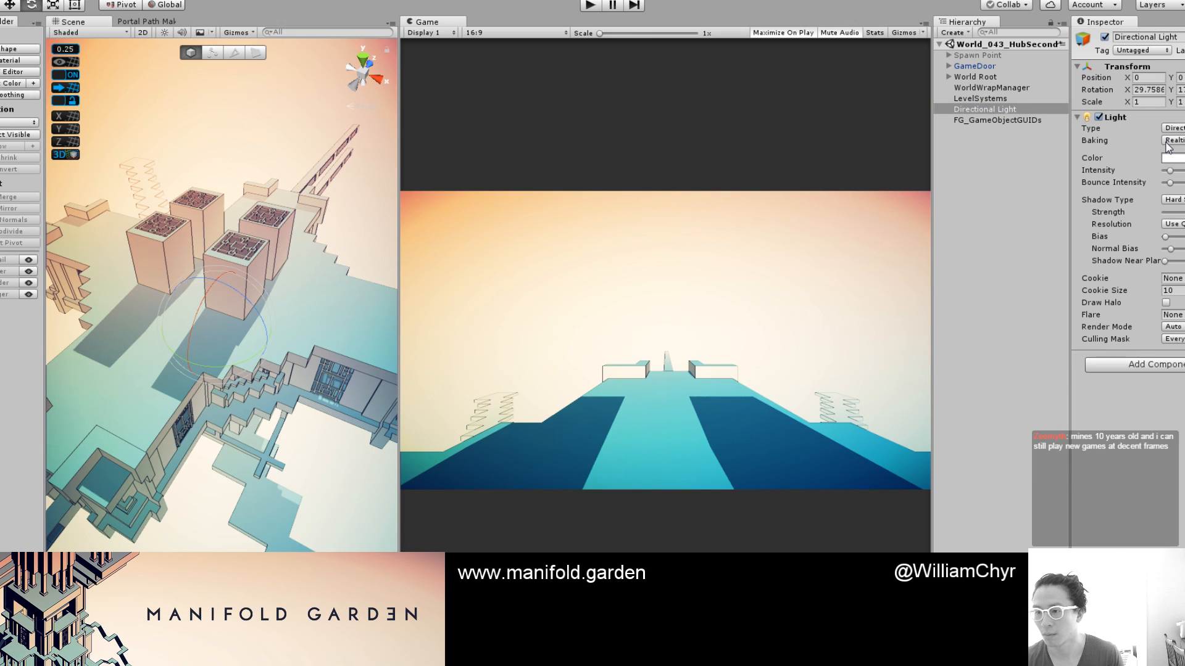
left_click(1184, 66)
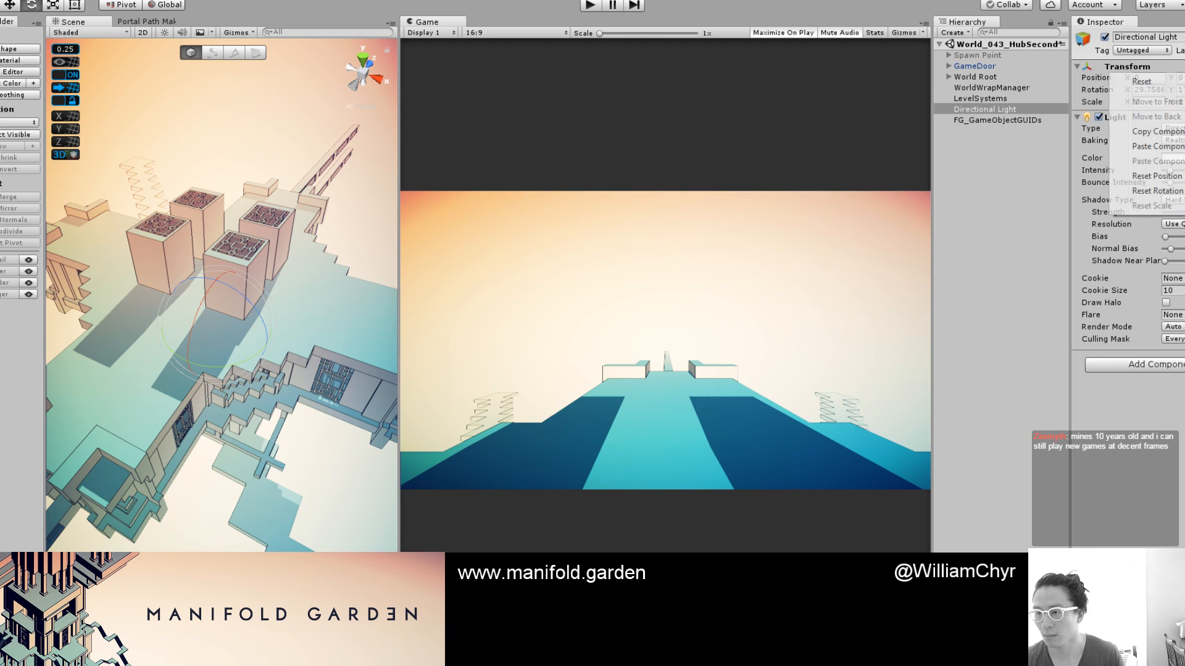
left_click(1171, 149)
key("ctrl+z")
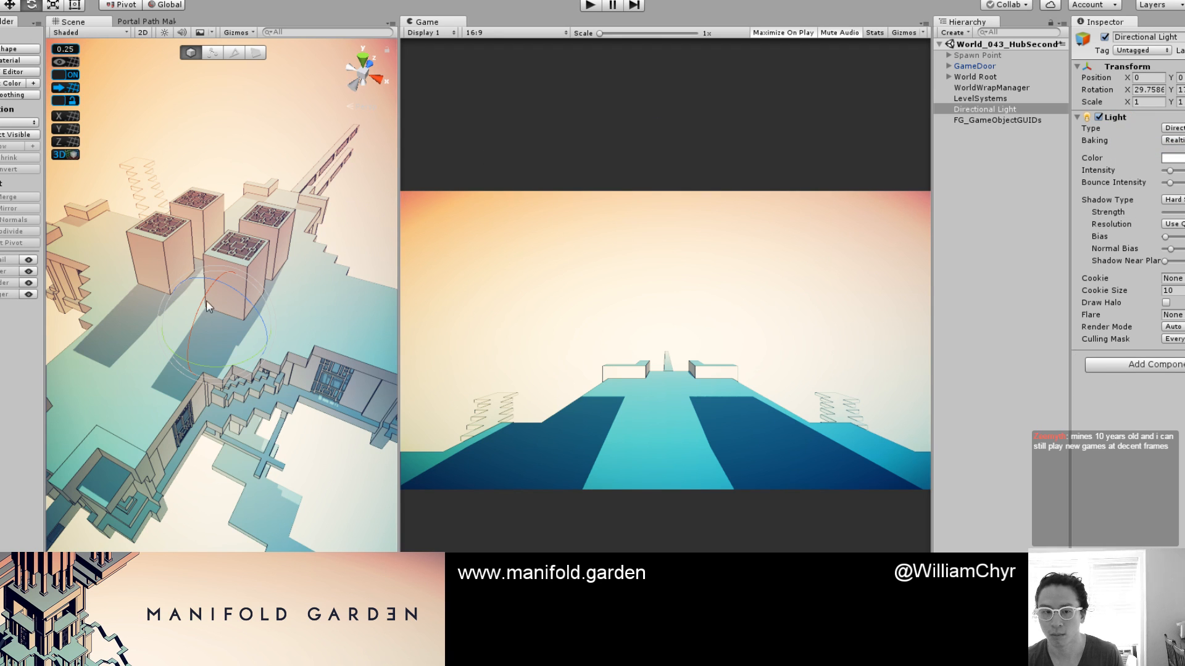
Bring the Scene view inside the hub and rotate the directional light to an X rotation of about 19.86
scroll(324, 374, "up", 5)
left_click_drag(251, 393, 249, 294, "alt")
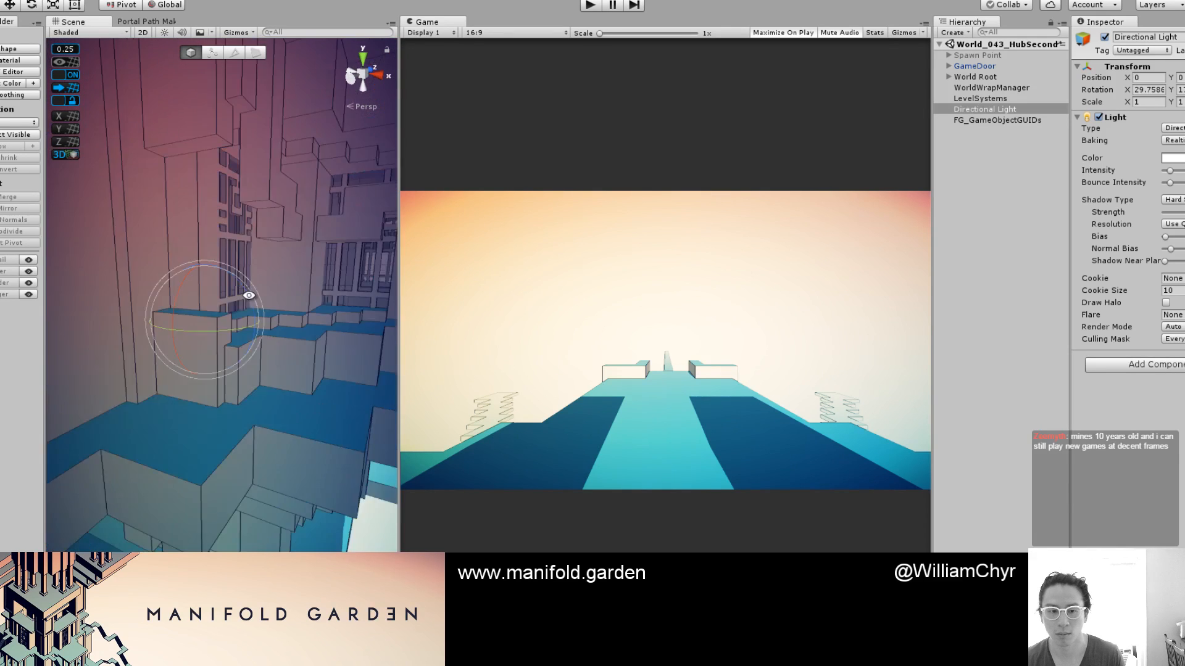
middle_click_drag(248, 294, 328, 412)
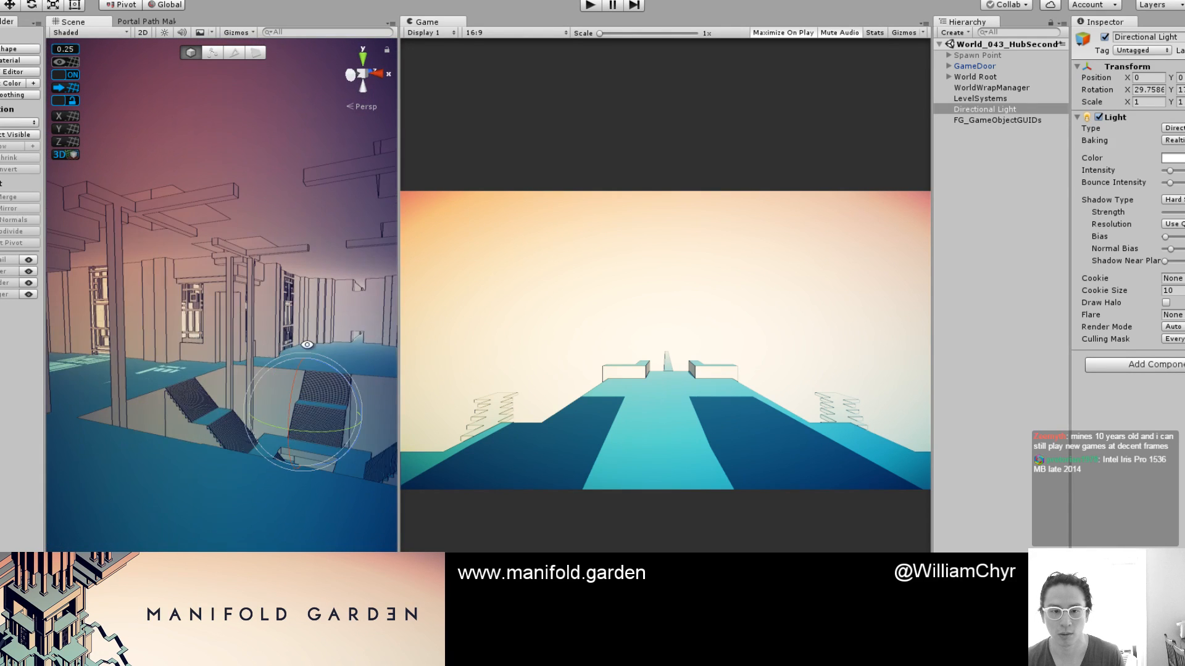
left_click_drag(327, 413, 418, 493, "alt")
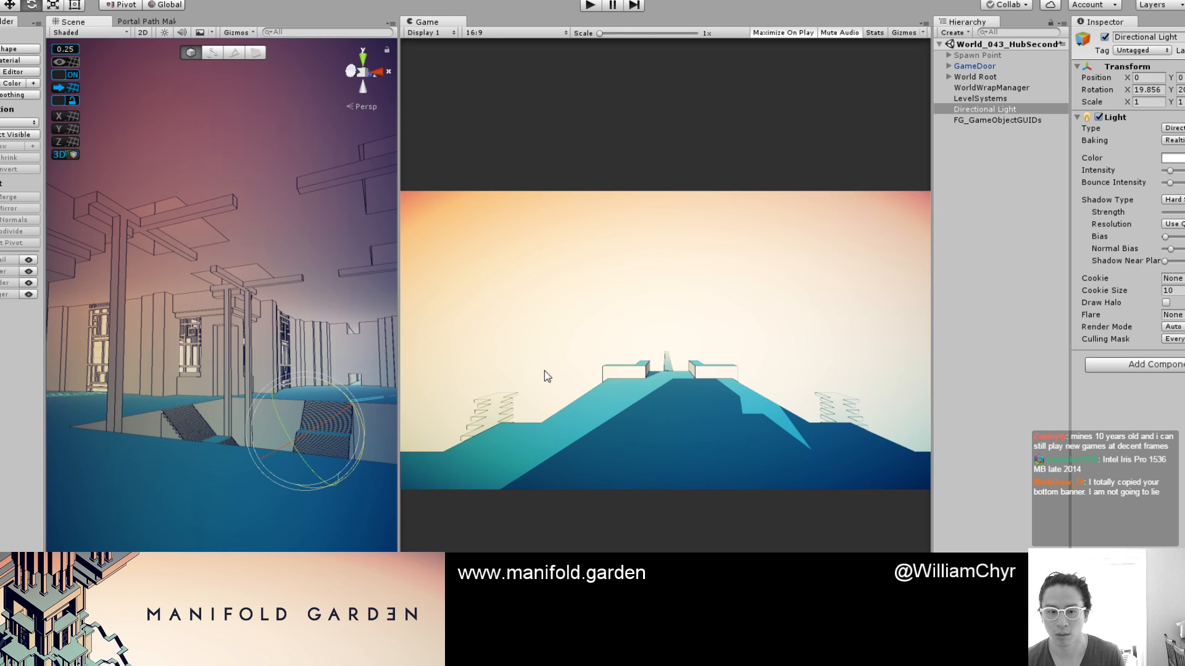
Check the light around the rooftop towers and rotate it to an X rotation of about 44.48
scroll(207, 284, "down", 10)
left_click_drag(216, 283, 239, 327, "alt")
scroll(239, 327, "up", 5)
middle_click_drag(239, 327, 237, 290)
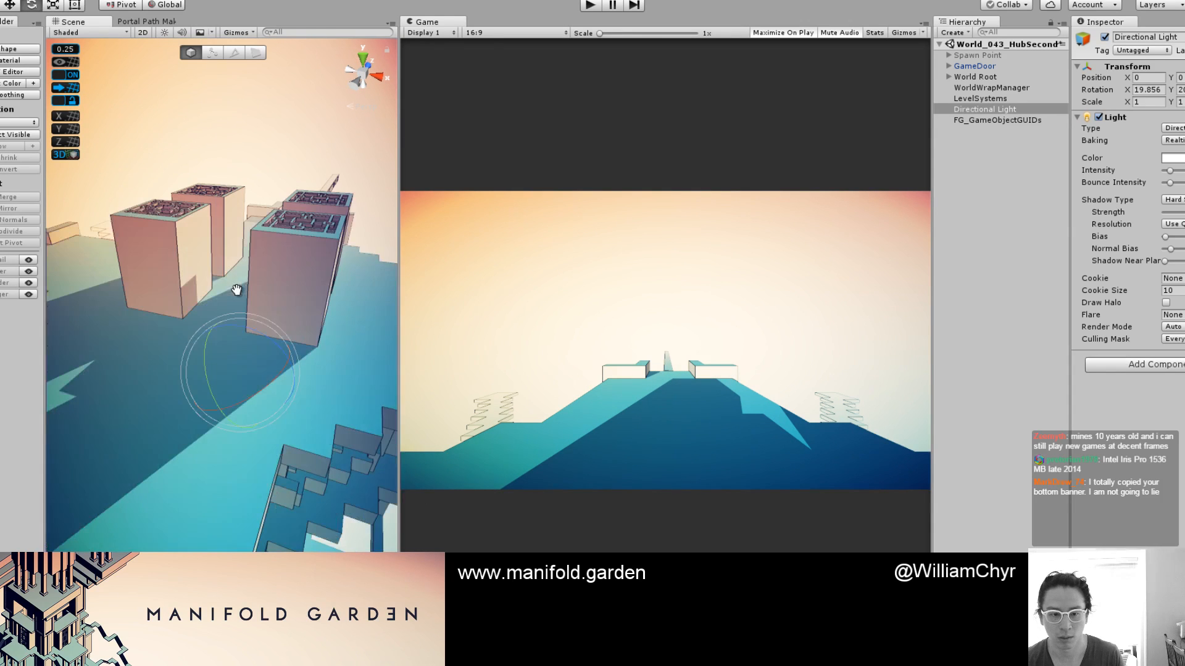
left_click_drag(248, 323, 238, 403)
scroll(259, 439, "up", 10)
left_click_drag(272, 538, 301, 470, "alt")
left_click_drag(243, 535, 249, 529)
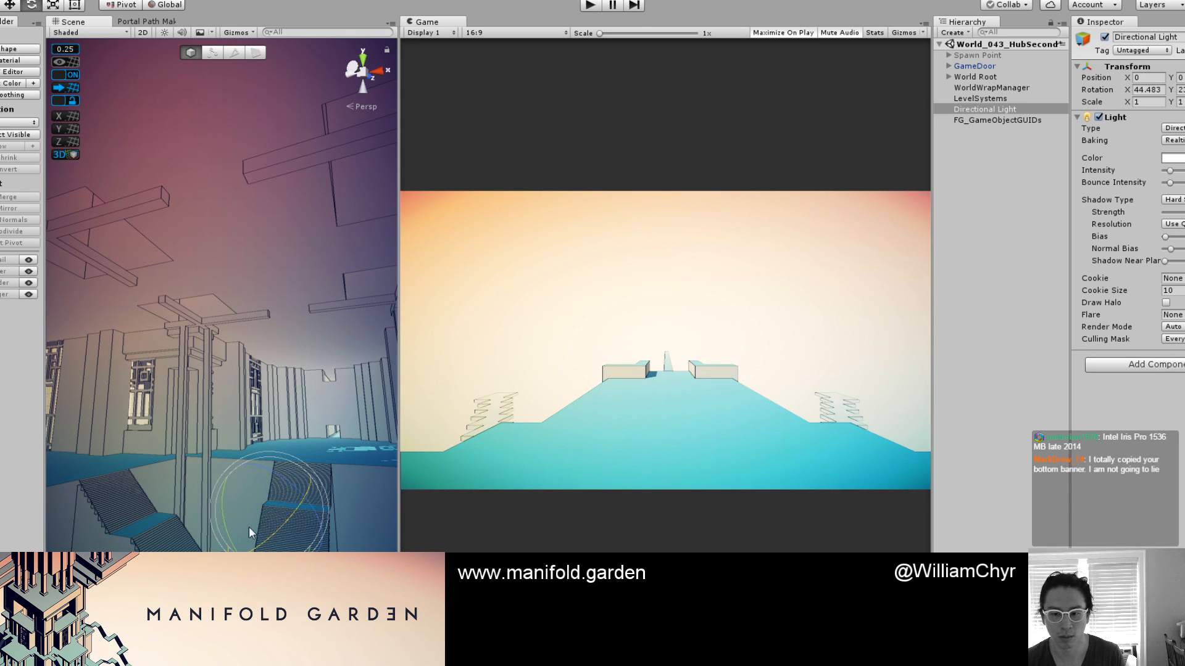
From above the lattice-topped towers, rotate the directional light to an X rotation of about 71.81
scroll(233, 467, "down", 5)
left_click_drag(233, 467, 213, 494, "alt")
middle_click_drag(213, 493, 202, 437)
left_click_drag(202, 437, 241, 451, "alt")
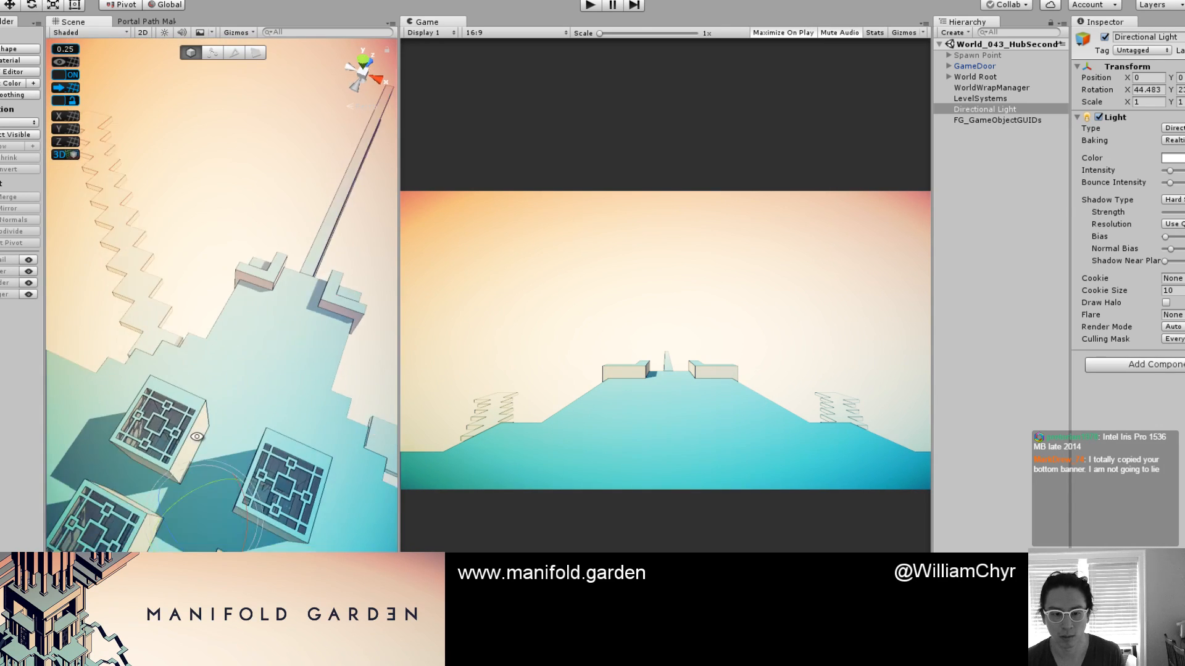
middle_click_drag(242, 450, 290, 365)
scroll(278, 422, "down", 2)
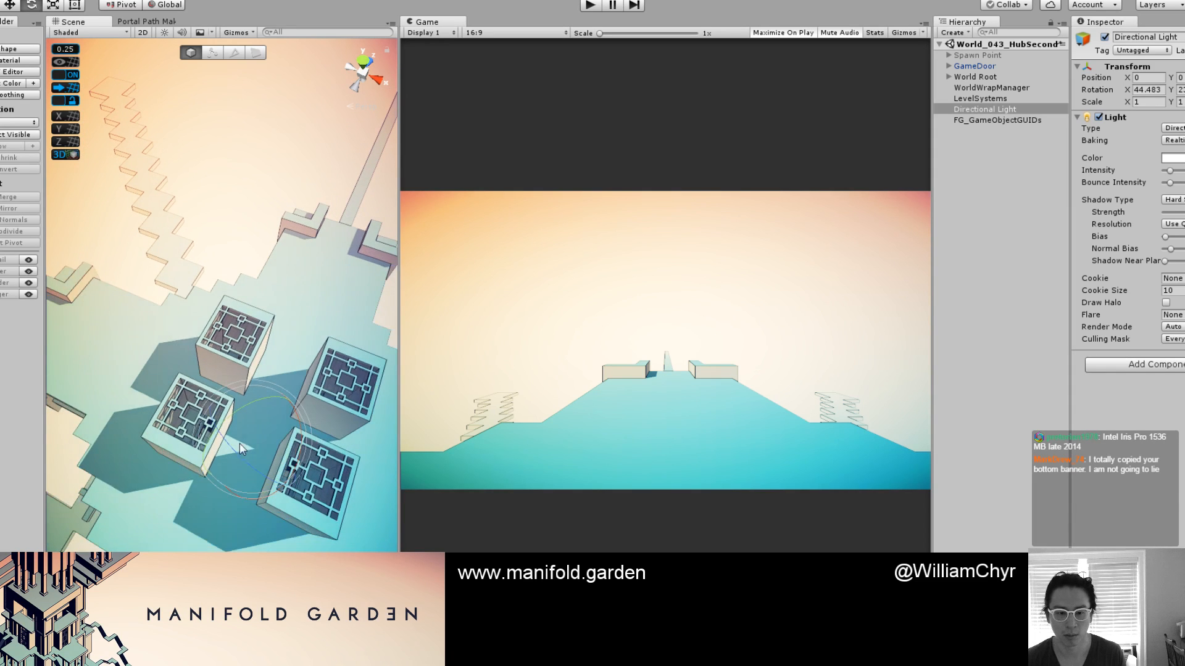
mouse_move(240, 448)
left_mouse_down()
mouse_move(184, 390)
mouse_move(250, 436)
mouse_move(250, 462)
left_mouse_up()
scroll(234, 540, "up", 4)
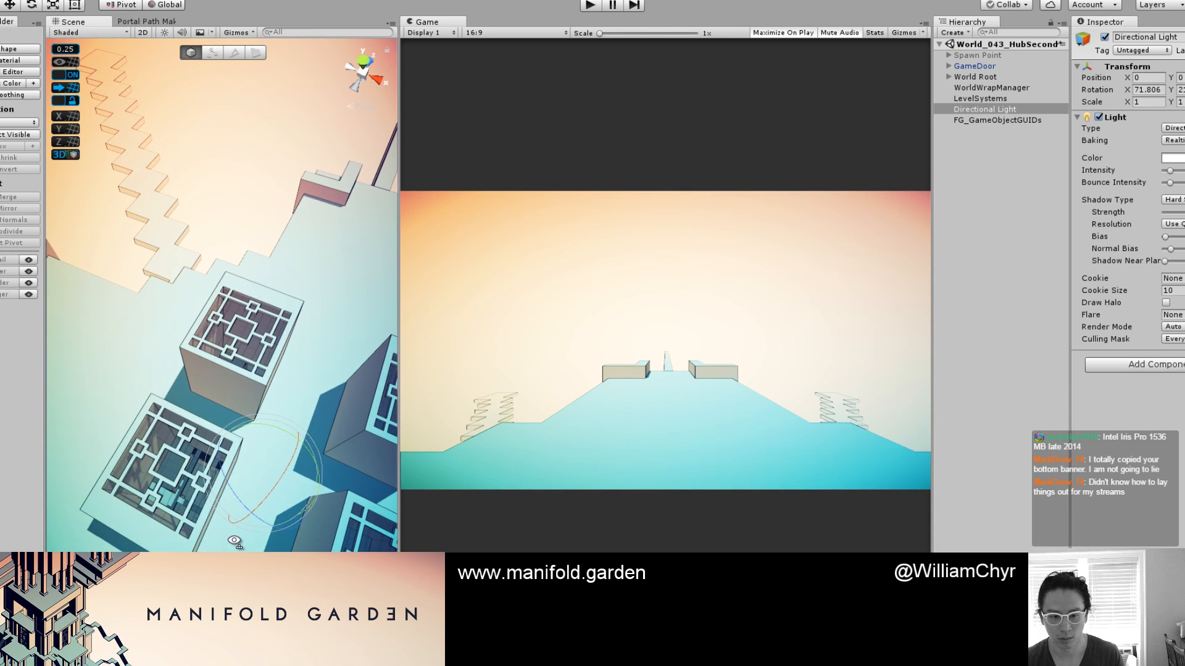
Inspect the light through a rooftop lattice and dock the Game view as a tab alongside the Scene view
scroll(235, 539, "up", 5)
key("w")
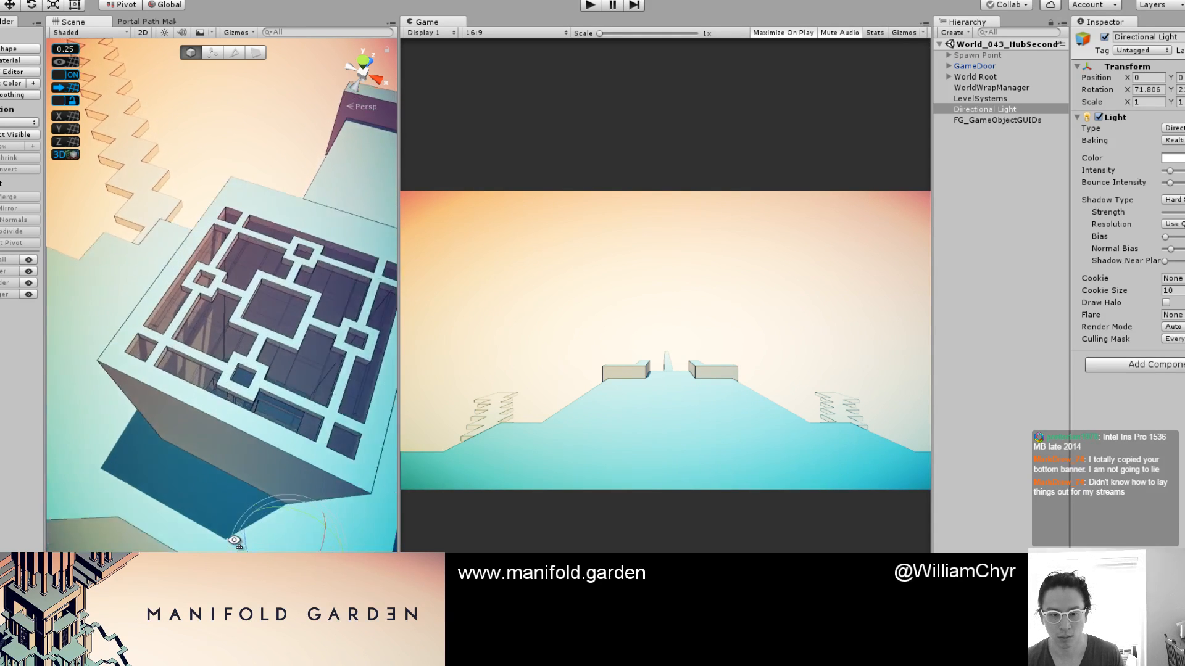
right_click_drag(235, 540, 928, 320)
key("s")
left_click_drag(427, 22, 304, 37)
left_click_drag(665, 146, 932, 147)
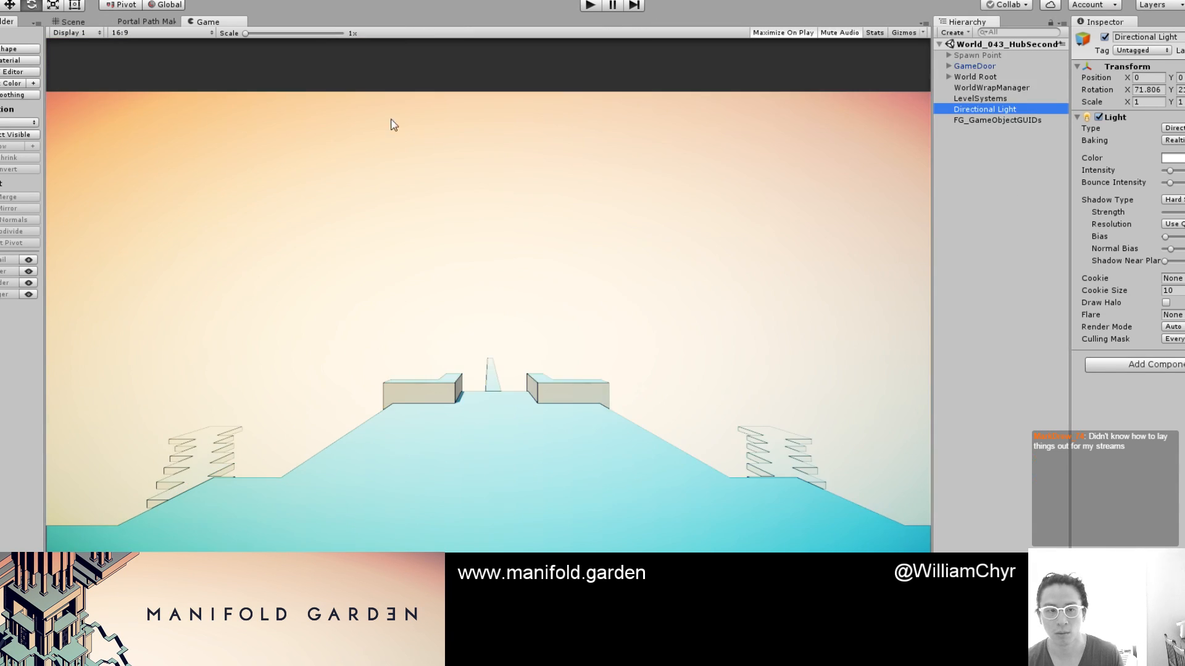
Examine the light patches on the hub's floor and stairs in the Scene view and save the scene
left_click(76, 24)
scroll(440, 249, "down", 10)
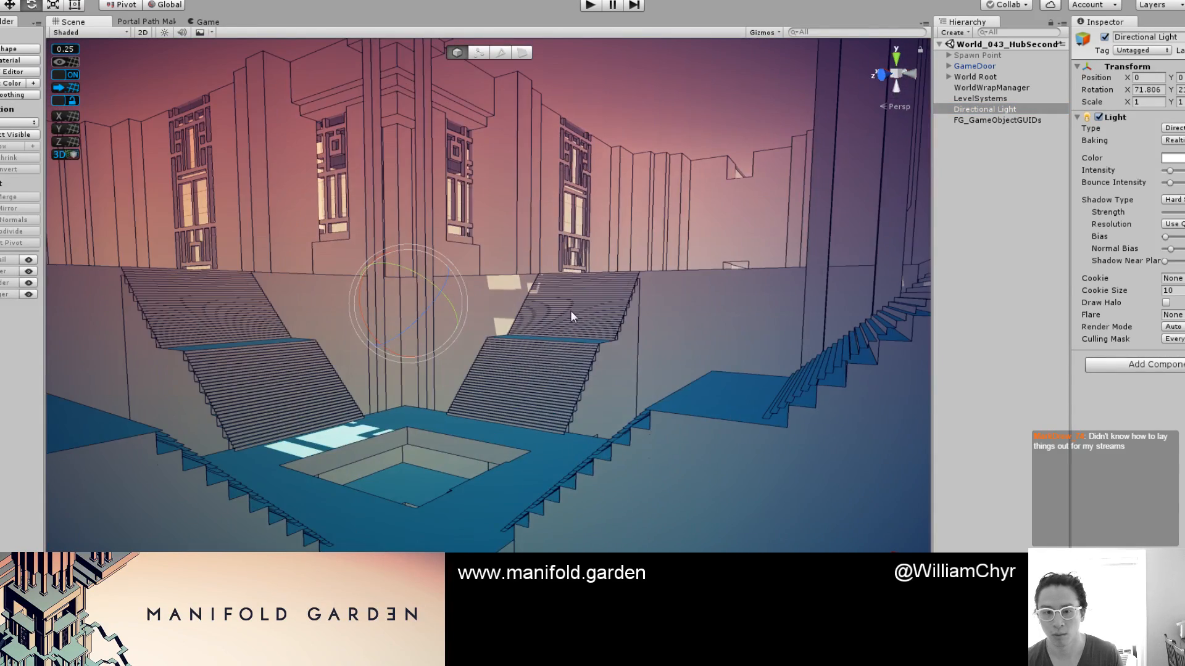
scroll(571, 311, "up", 2)
right_click_drag(571, 309, 656, 457)
key("z")
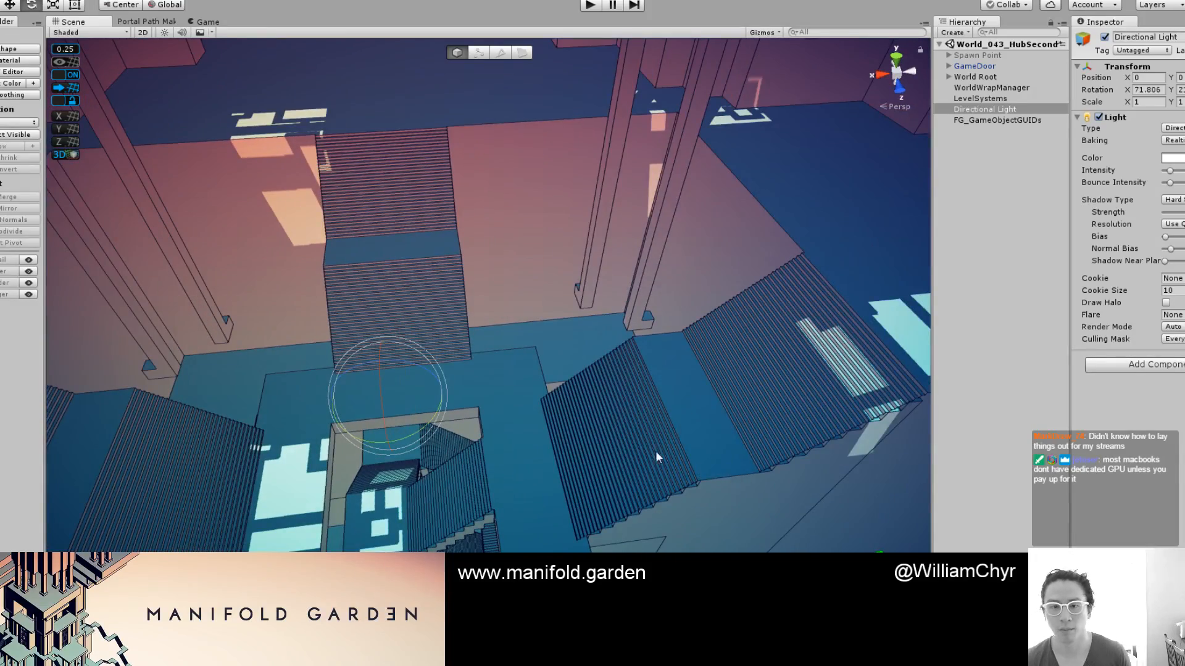
scroll(376, 327, "down", 3)
scroll(376, 330, "up", 1)
left_click_drag(454, 355, 280, 337, "alt")
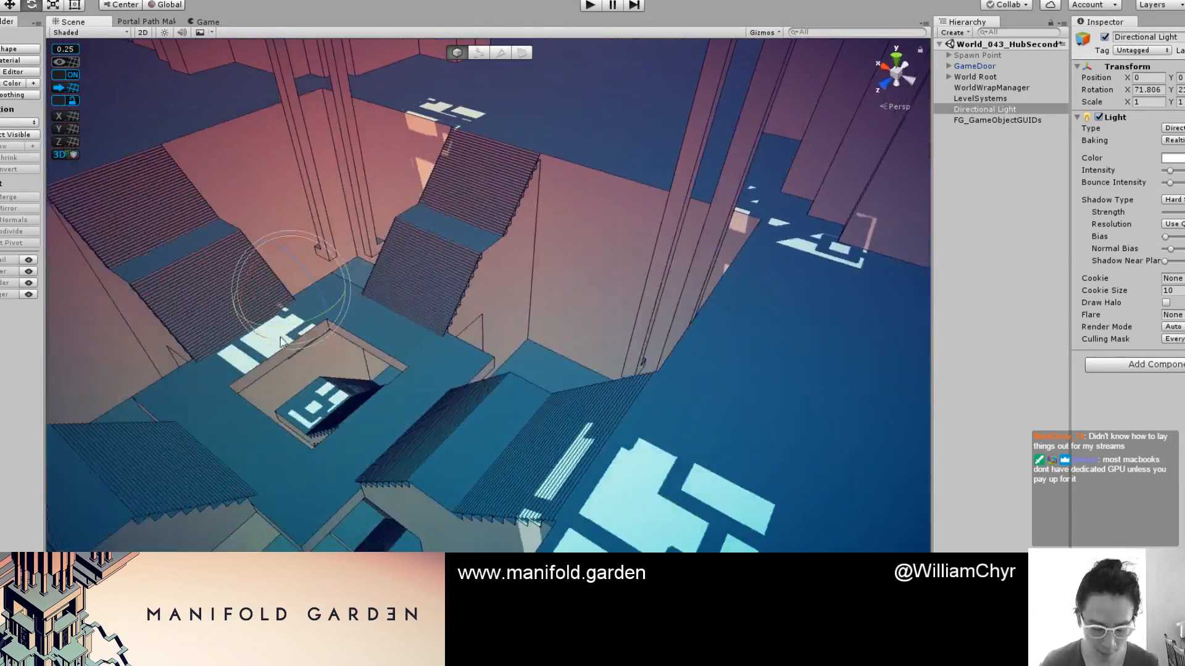
key("ctrl+s")
Search the scene hierarchy for "Ghost stairs" and select all the Ghost Stairs Top and Bottom objects
scroll(371, 340, "up", 2)
left_click(431, 265)
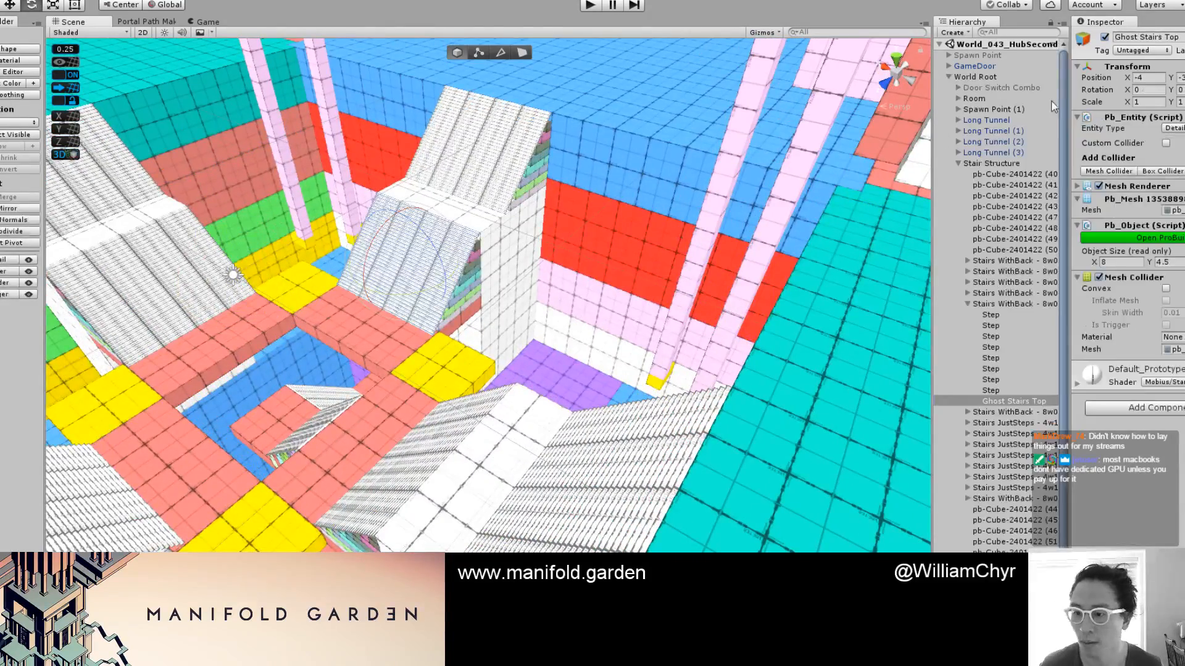
left_click(1011, 31)
type("Gho")
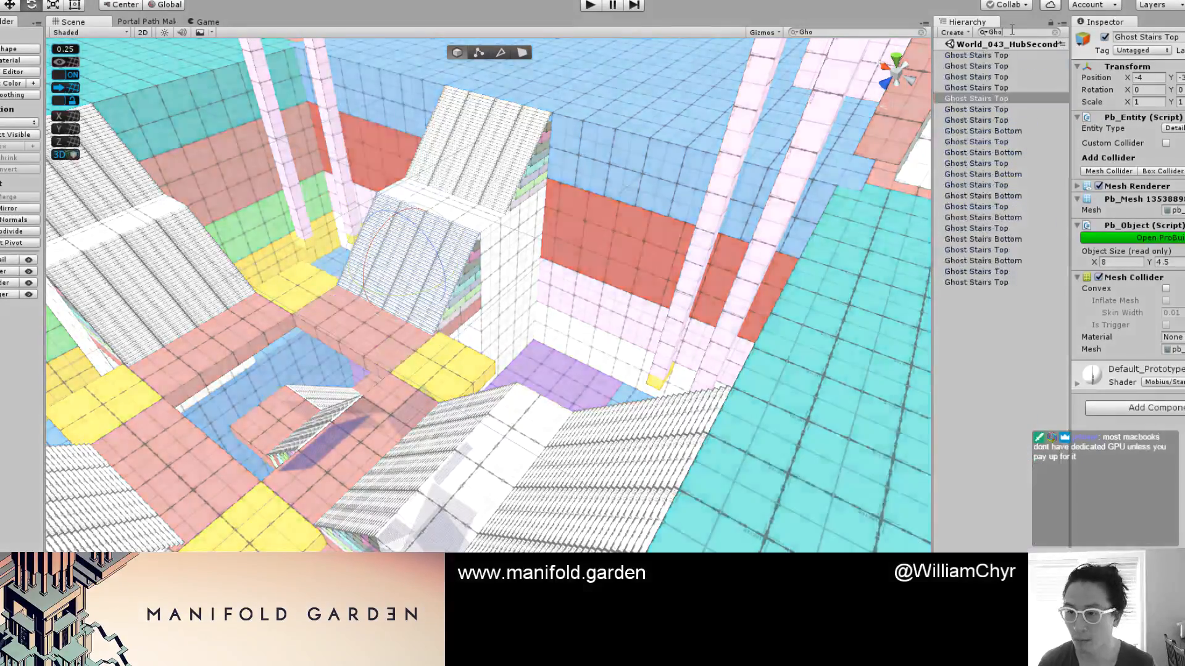
type("st stairs")
left_click(971, 56)
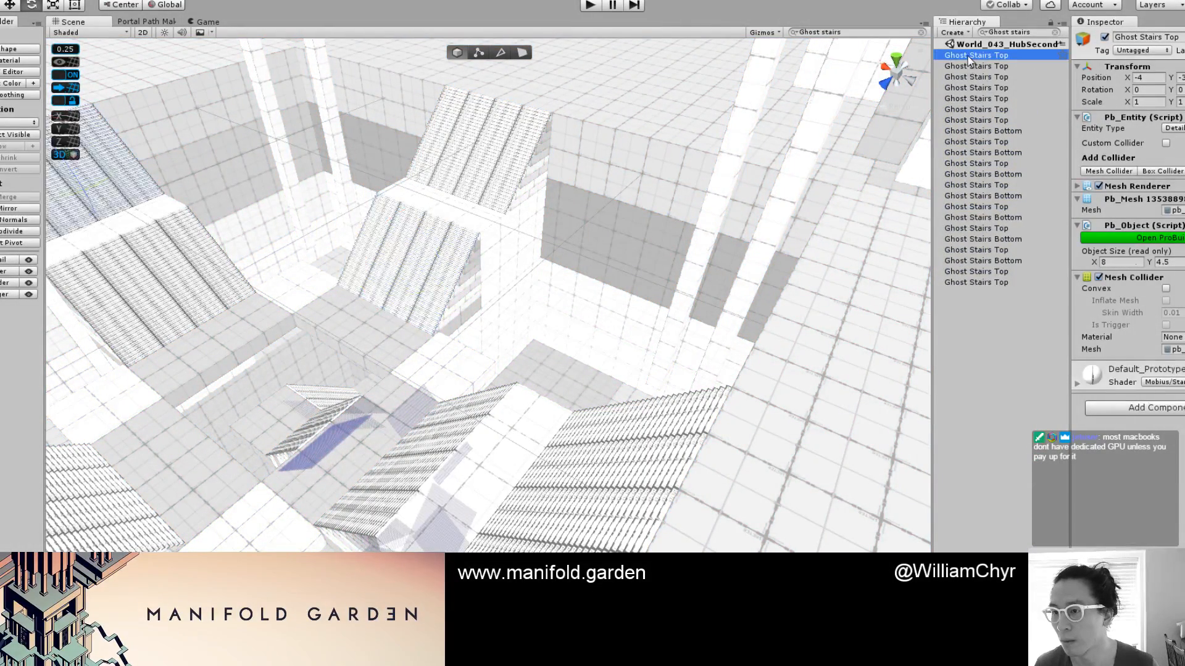
left_click(998, 284, "shift")
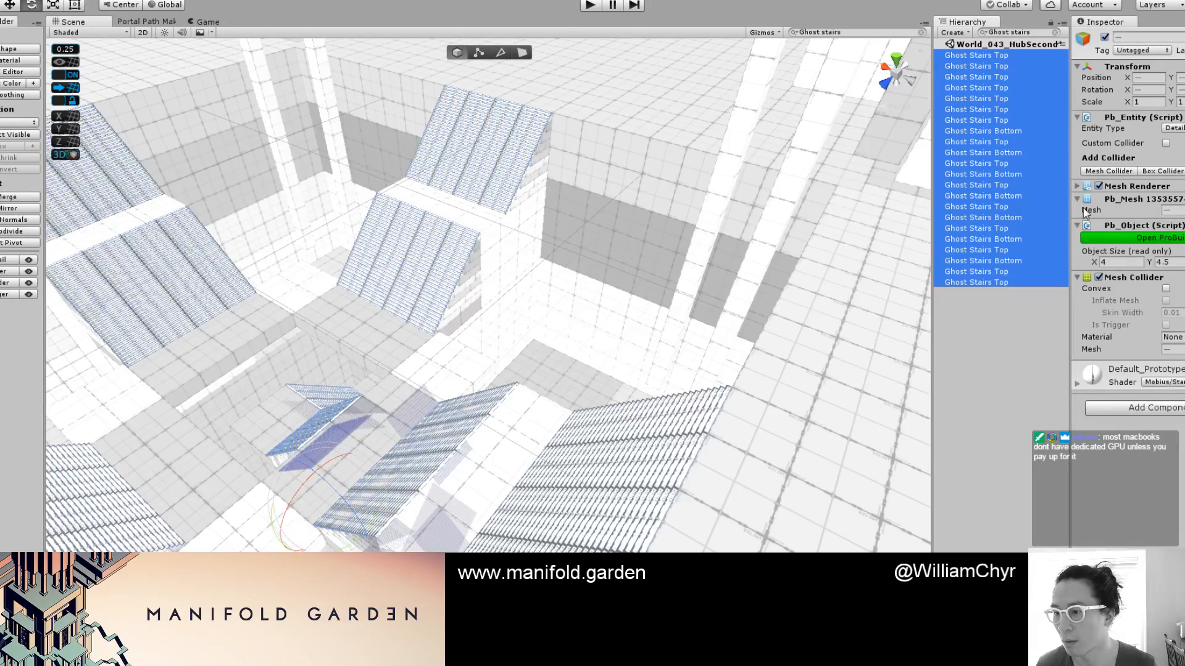
Disable the Mesh Renderer on all selected Ghost Stairs objects, deselect them, and clear the hierarchy search
left_click(1101, 185)
left_click(973, 420)
scroll(606, 379, "down", 5)
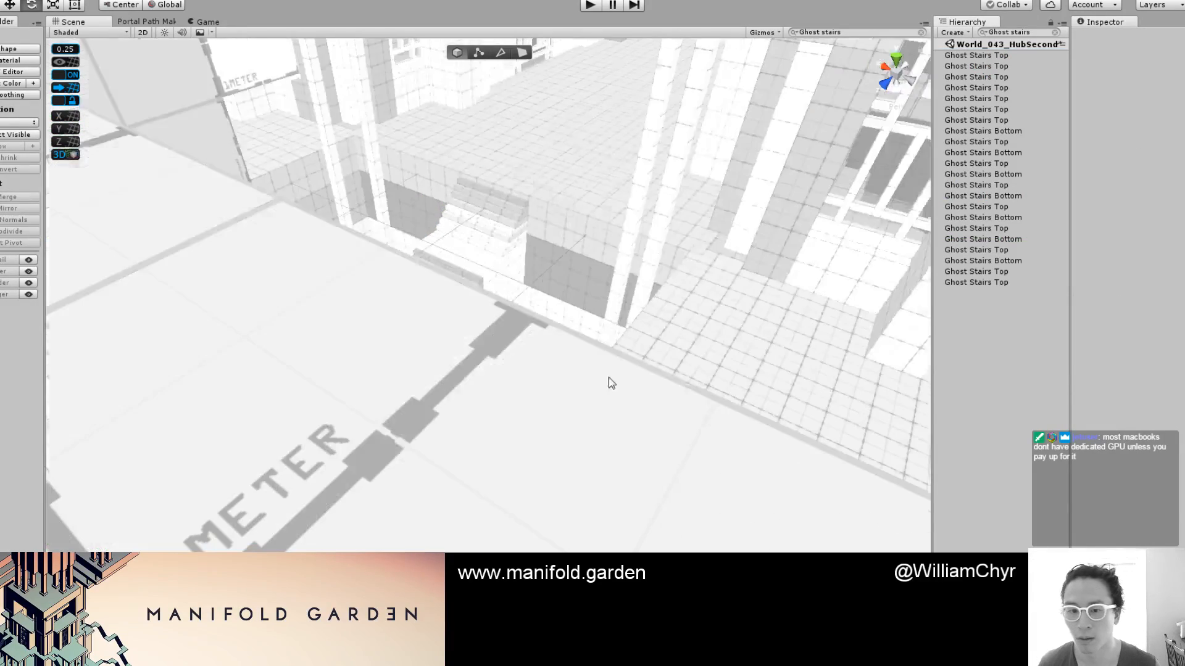
scroll(670, 277, "down", 3)
left_click(1055, 32)
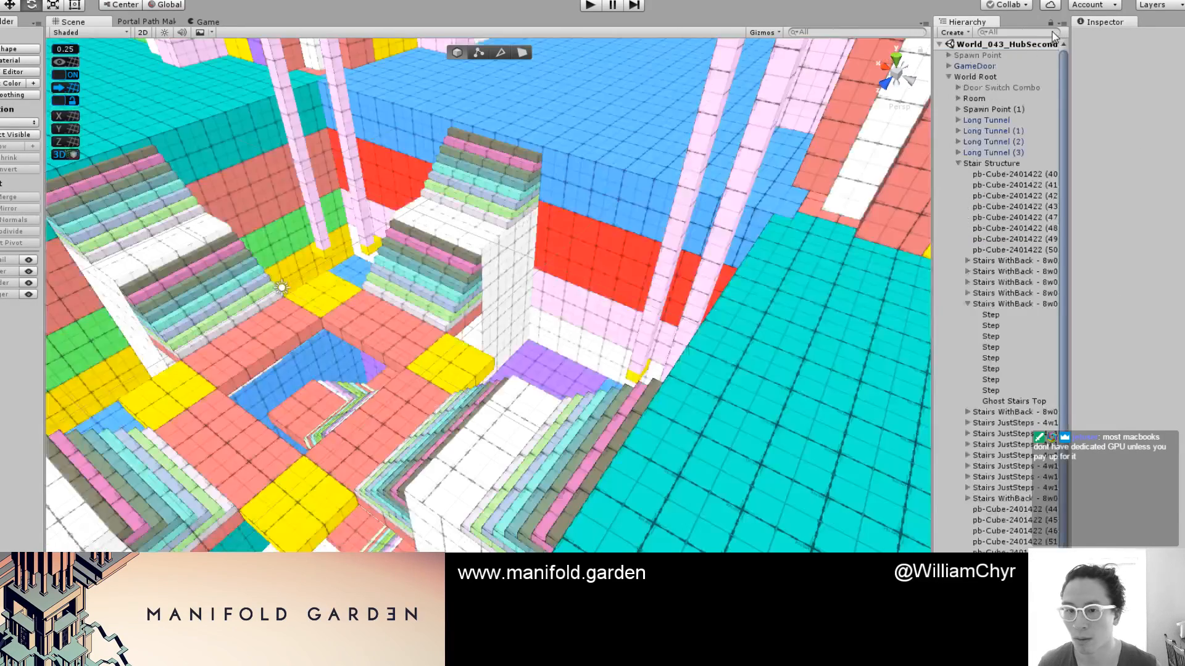
Select a step in the lower flight of the staircase below the white landing
scroll(552, 279, "up", 3)
left_click(453, 271)
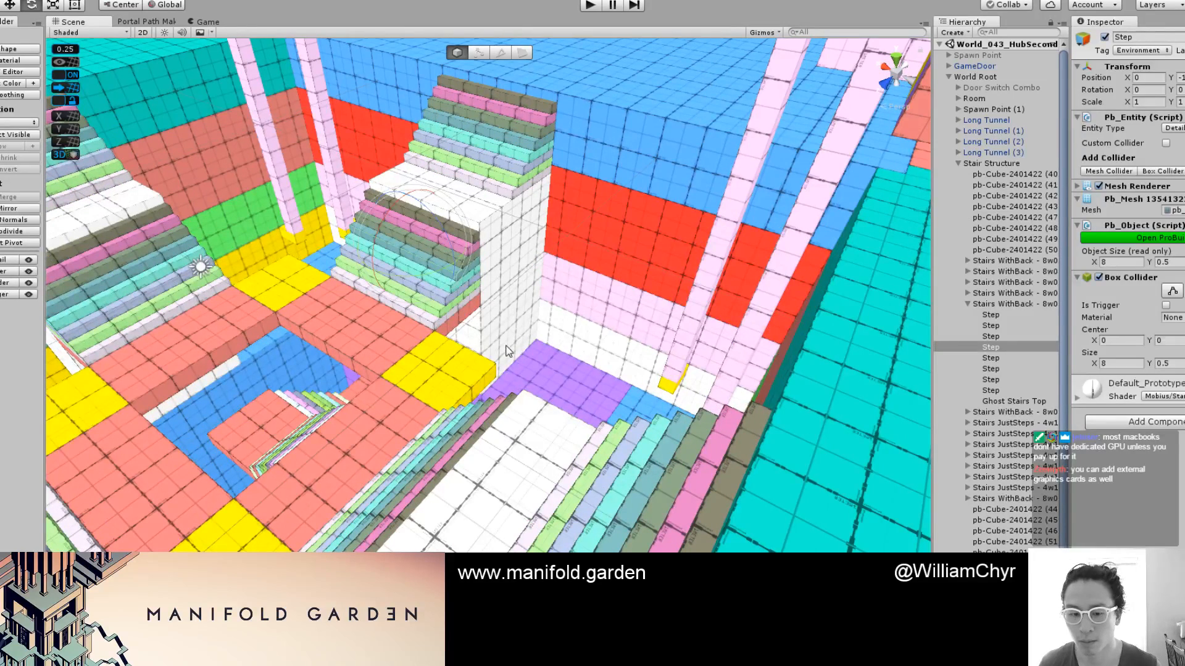
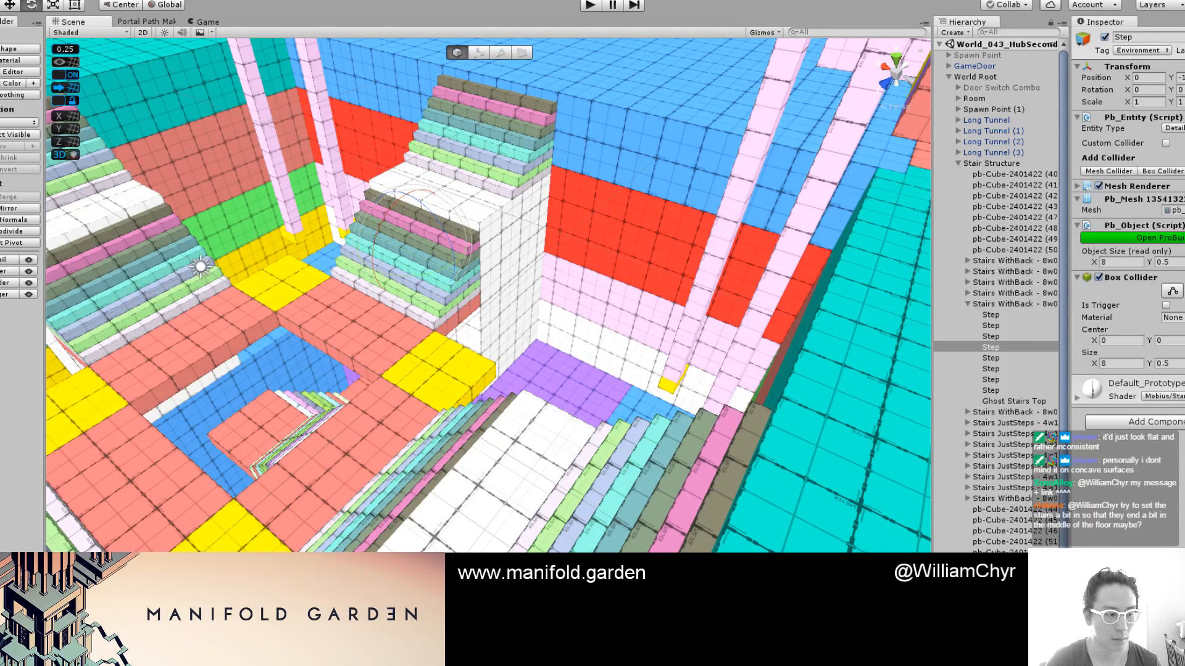
Switch to the browser, open the copied Google Drive link to view the marked-up stairs screenshot, and return to Unity
key("alt+Tab")
key("ctrl+t")
key("ctrl+v")
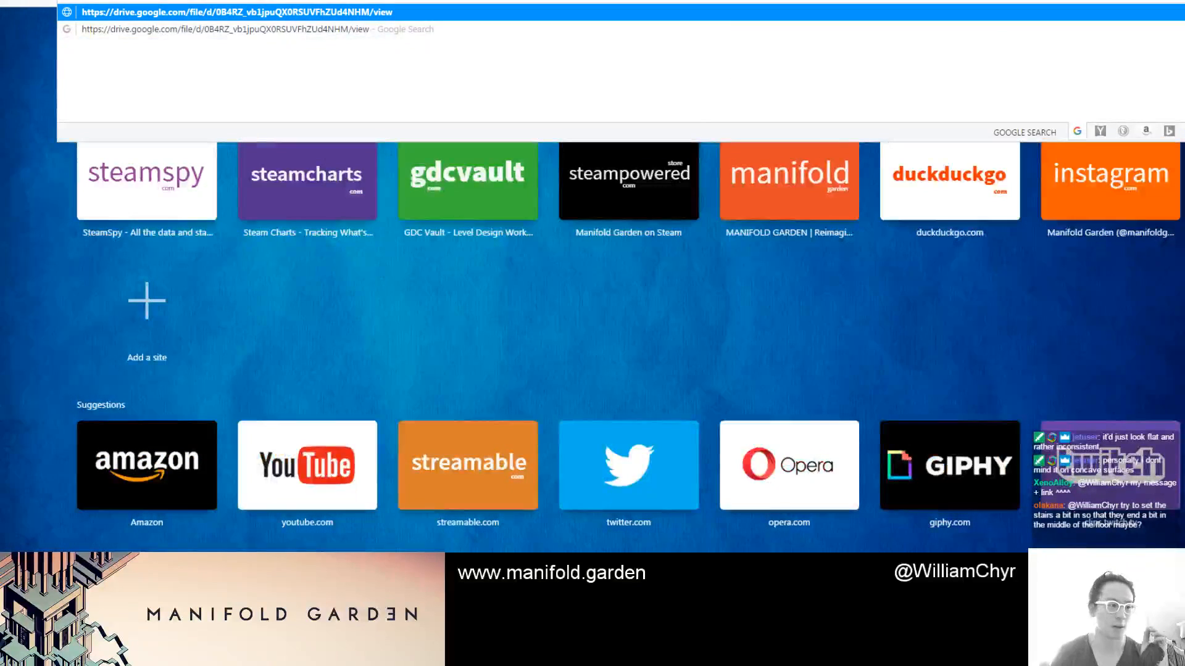
key("Return")
key("ctrl+v")
key("Return")
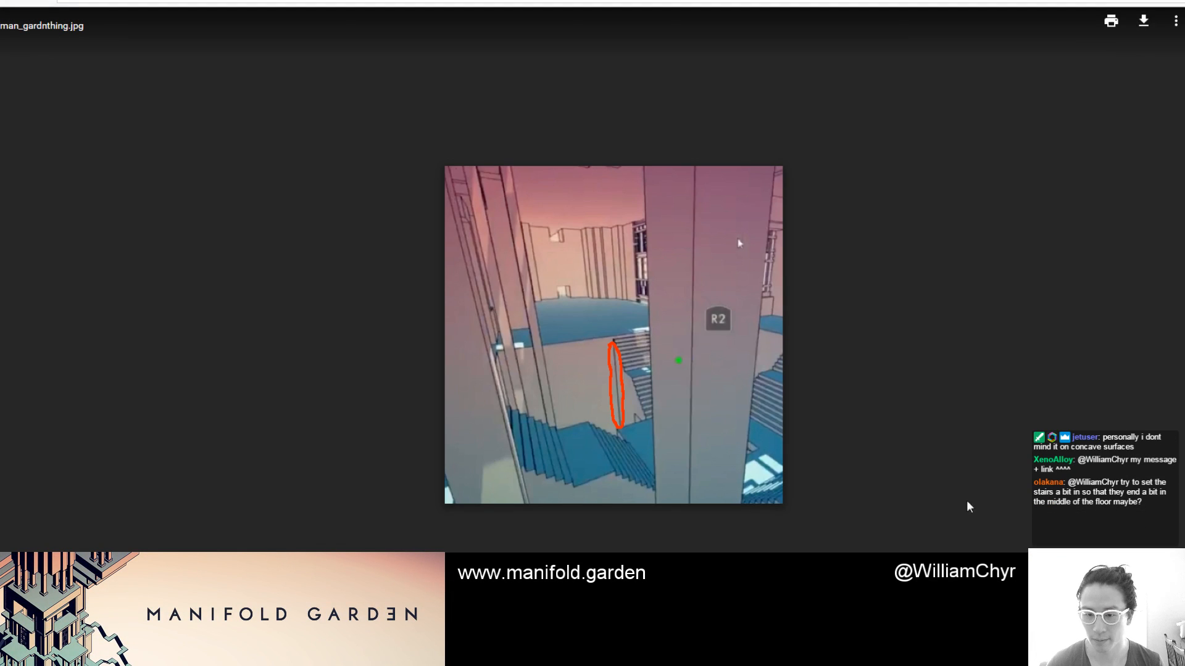
key("alt+Tab")
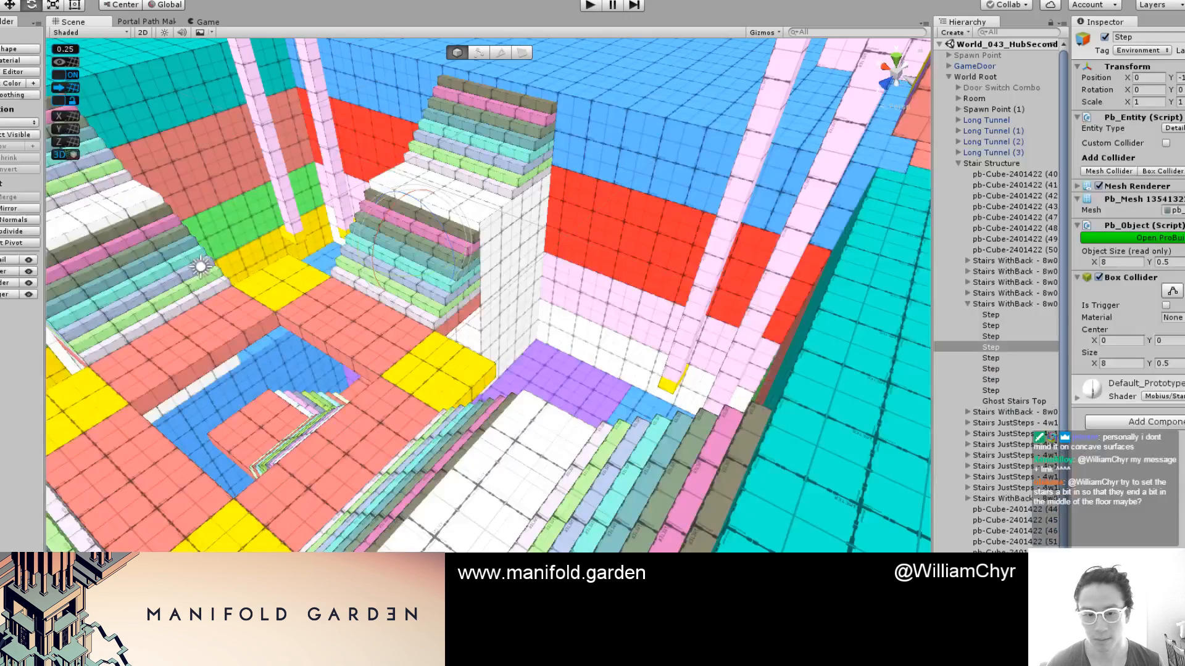
Select the white wall block under the staircase landing and check it in geometry and top-level editing
scroll(437, 398, "up", 3)
middle_click_drag(437, 398, 497, 397)
left_click(500, 401)
key("g")
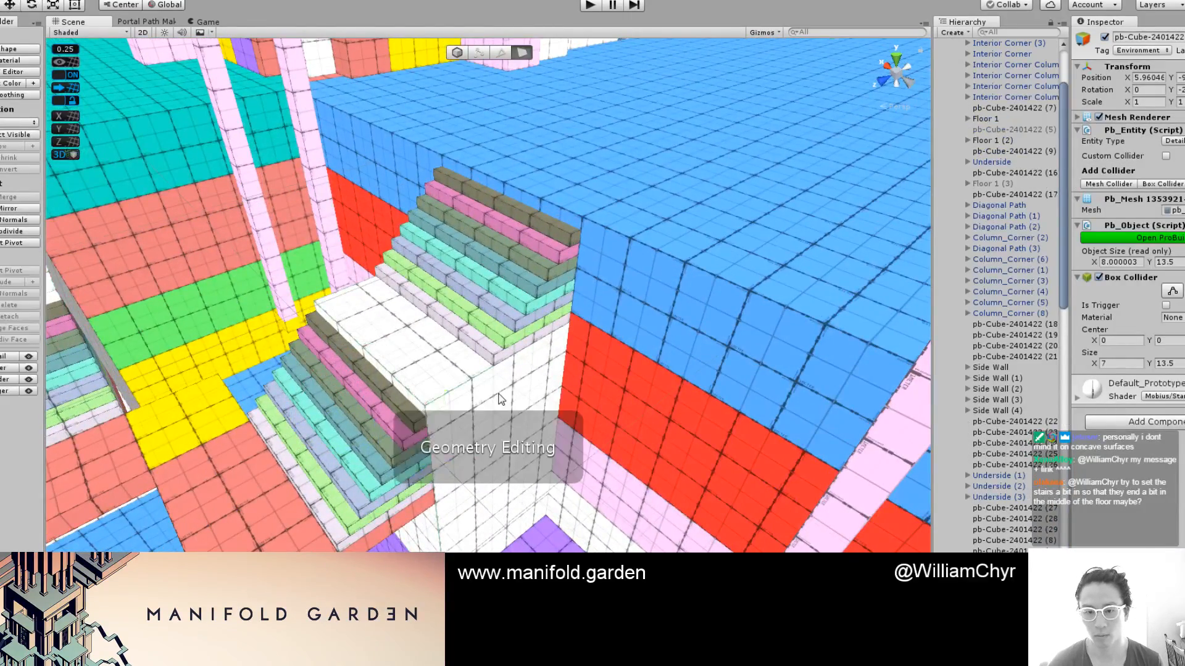
scroll(499, 400, "down", 4)
scroll(494, 399, "up", 2)
key("g")
scroll(470, 381, "down", 4)
scroll(470, 381, "down", 6)
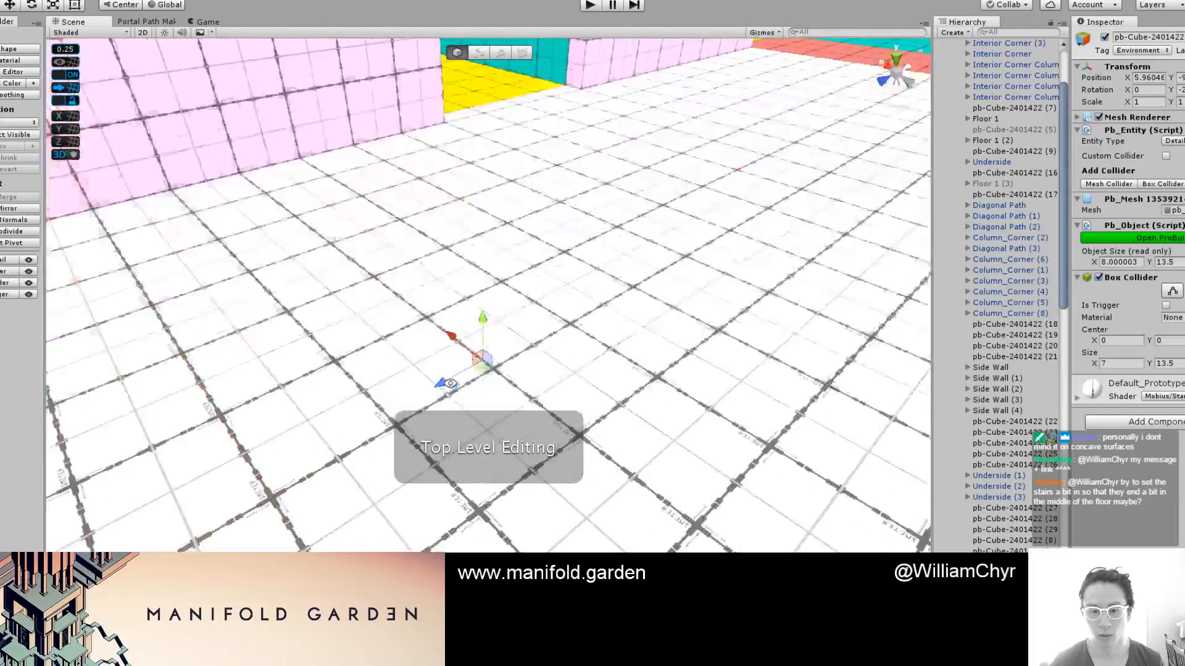
Preview the sunken stair area with the game materials and switch back to the prototype grid materials
key("ctrl+t")
left_click_drag(433, 383, 648, 353, "alt")
scroll(609, 375, "down", 3)
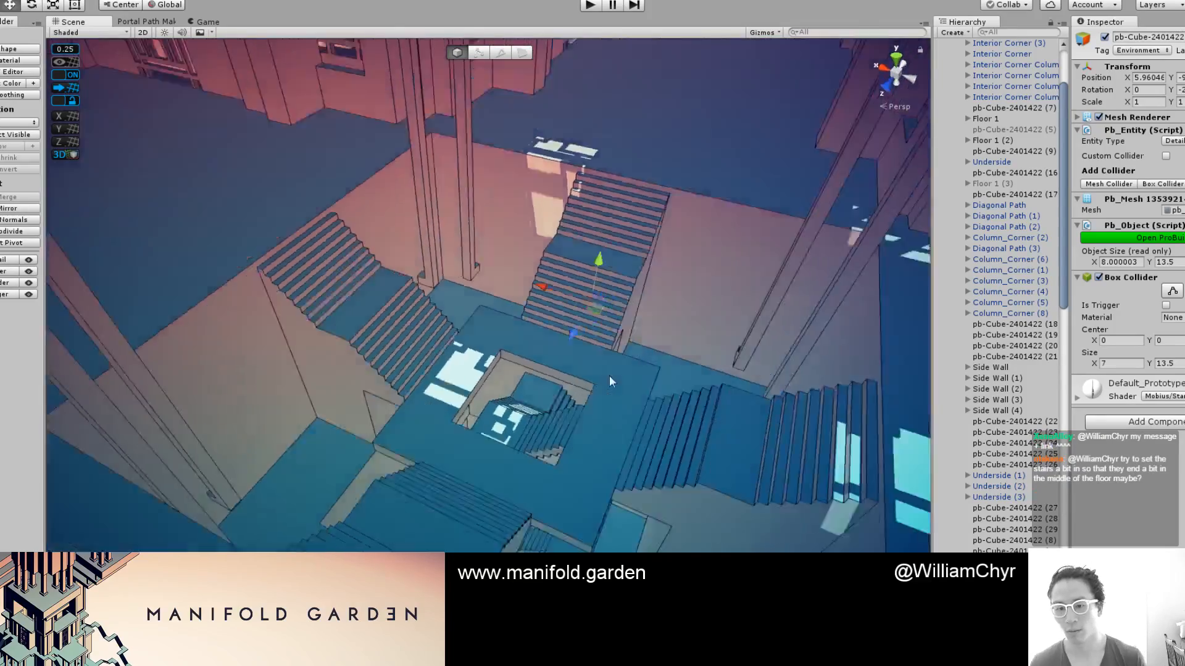
key("ctrl+t")
key("ctrl+t")
key("ctrl+t")
scroll(583, 337, "up", 2)
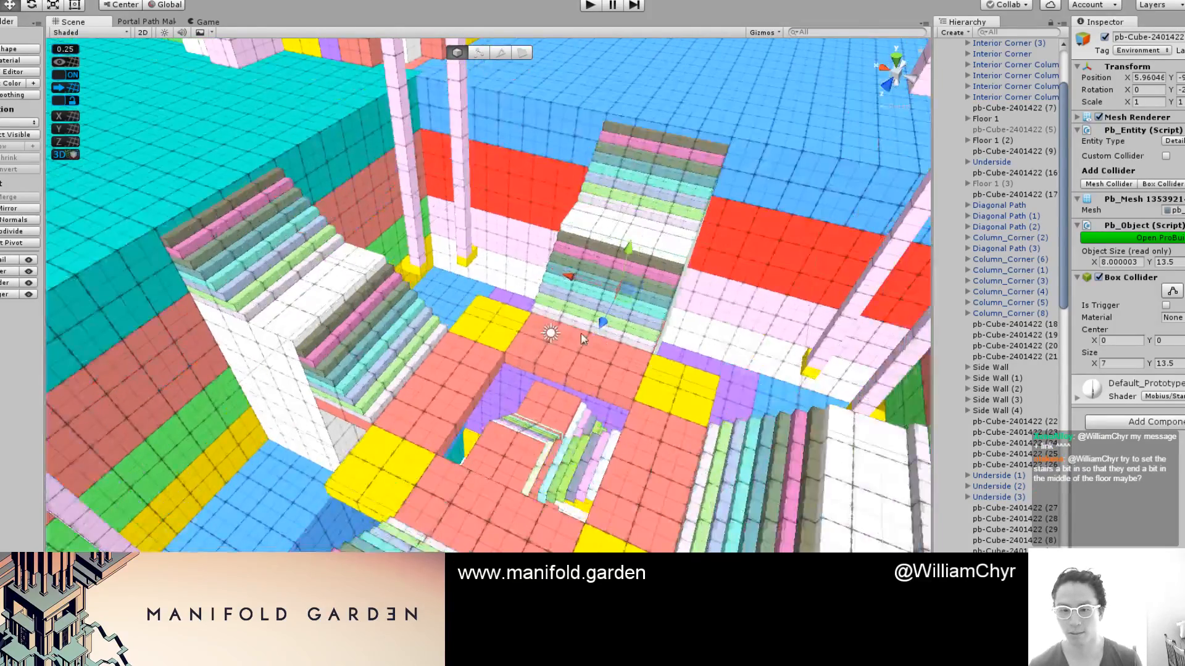
Examine the staircases, corner columns and upper floor edges from several sides of the sunken hub
scroll(576, 353, "down", 3)
left_click_drag(535, 363, 251, 308, "alt")
middle_click_drag(252, 308, 436, 364)
left_click_drag(436, 364, 367, 279, "alt")
middle_click_drag(367, 279, 536, 313)
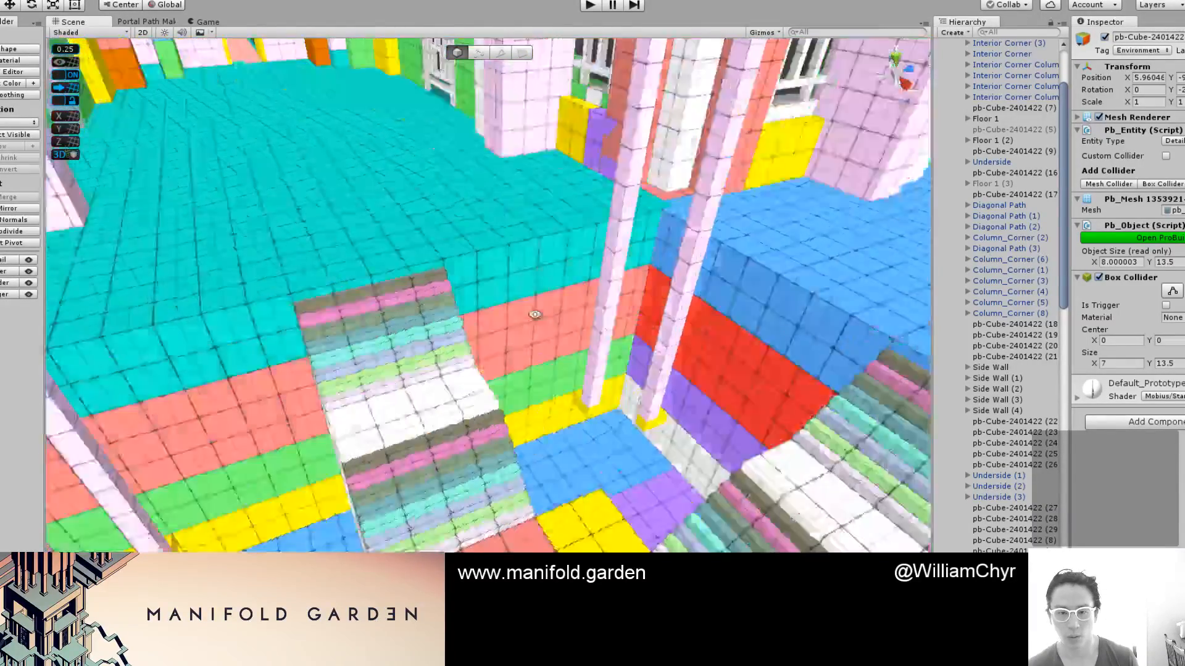
left_click_drag(536, 313, 432, 253, "alt")
middle_click_drag(432, 253, 604, 383)
left_click_drag(603, 383, 666, 295, "alt")
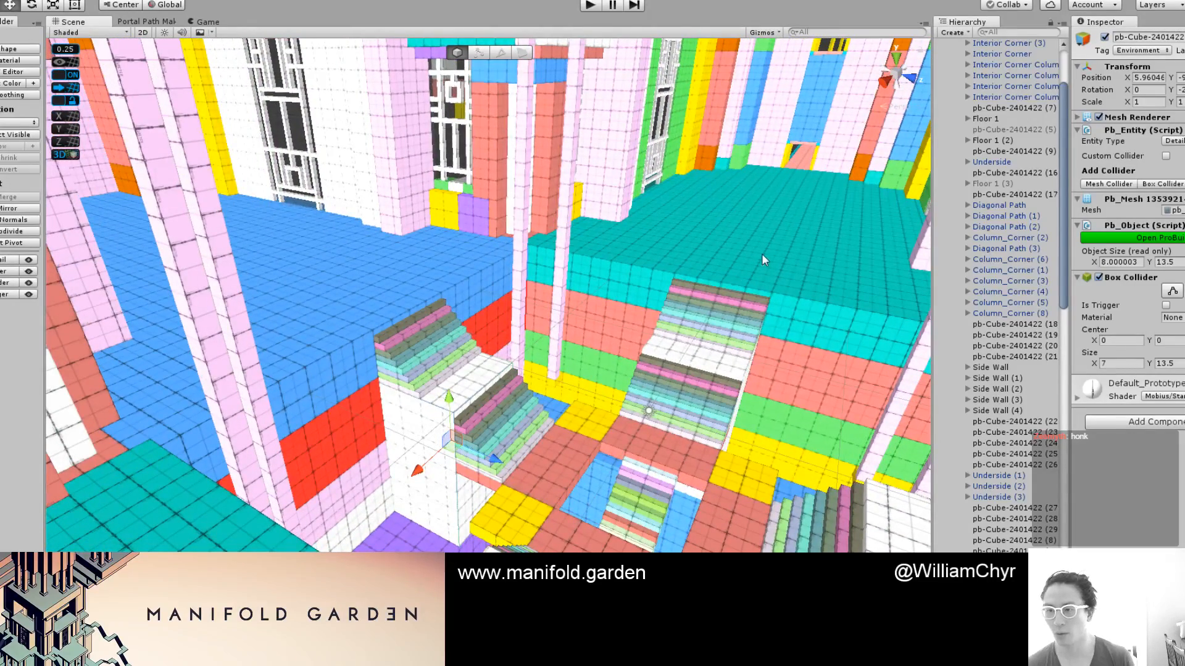
scroll(1012, 185, "up", 10)
Collapse the scene hierarchy to its root objects, select GameDoor, and reopen the World Root contents
left_click(949, 76)
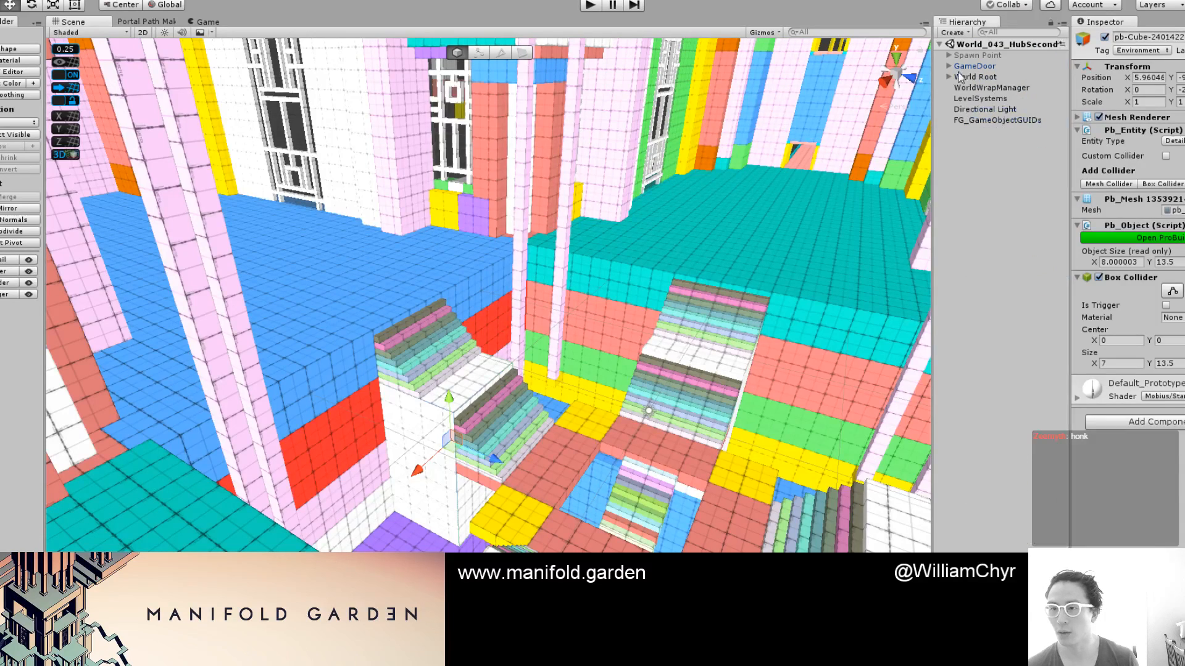
left_click(969, 66)
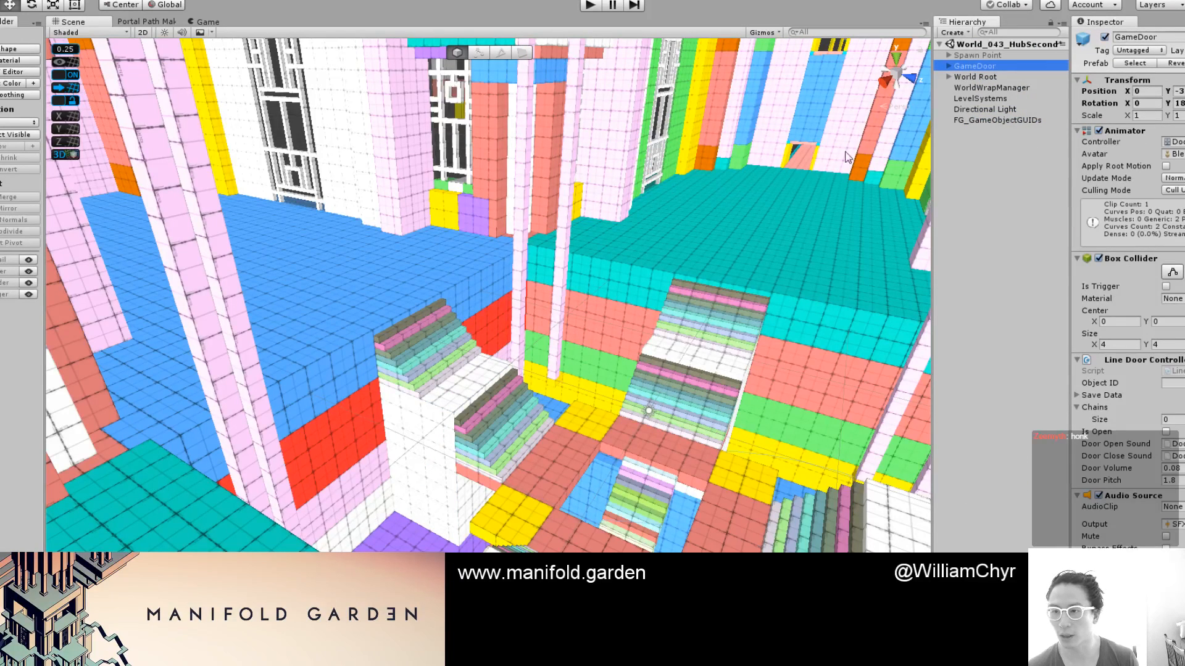
left_click_drag(989, 66, 989, 80)
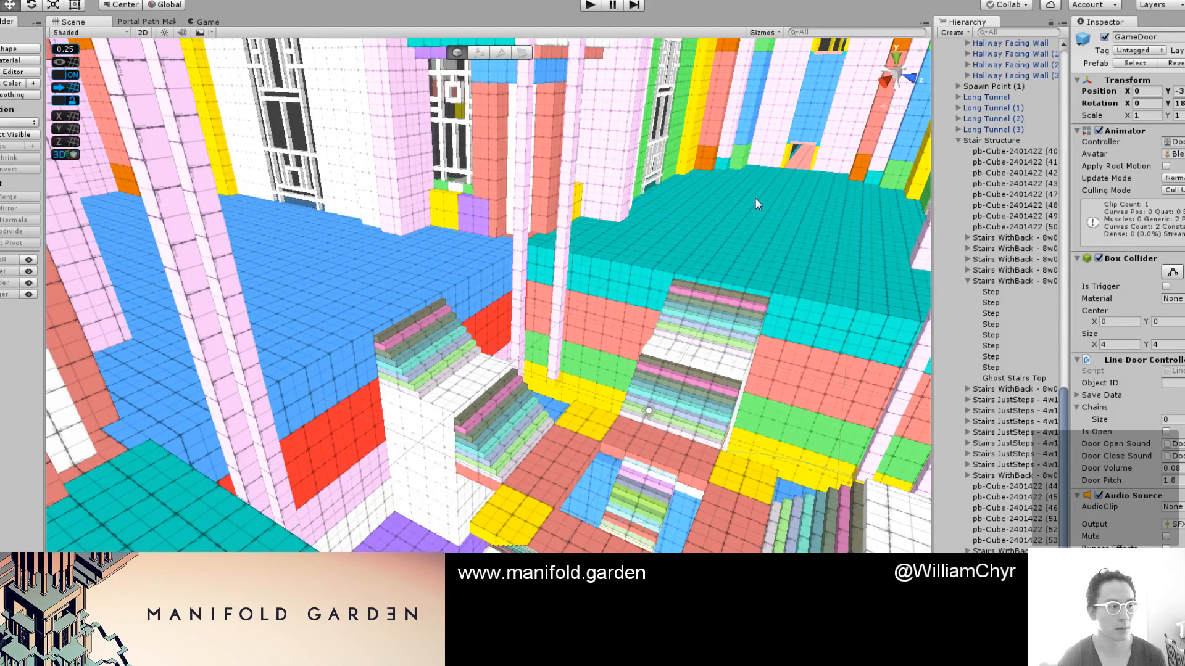
Duplicate the yellow corner slab of the central walkway and place the copy at upper-floor level beside the two corner columns
scroll(731, 312, "down", 4)
left_click_drag(715, 328, 631, 307, "alt")
right_click_drag(633, 310, 455, 383)
middle_click_drag(455, 383, 444, 371)
right_click_drag(444, 371, 467, 291)
left_click(487, 327)
key("f")
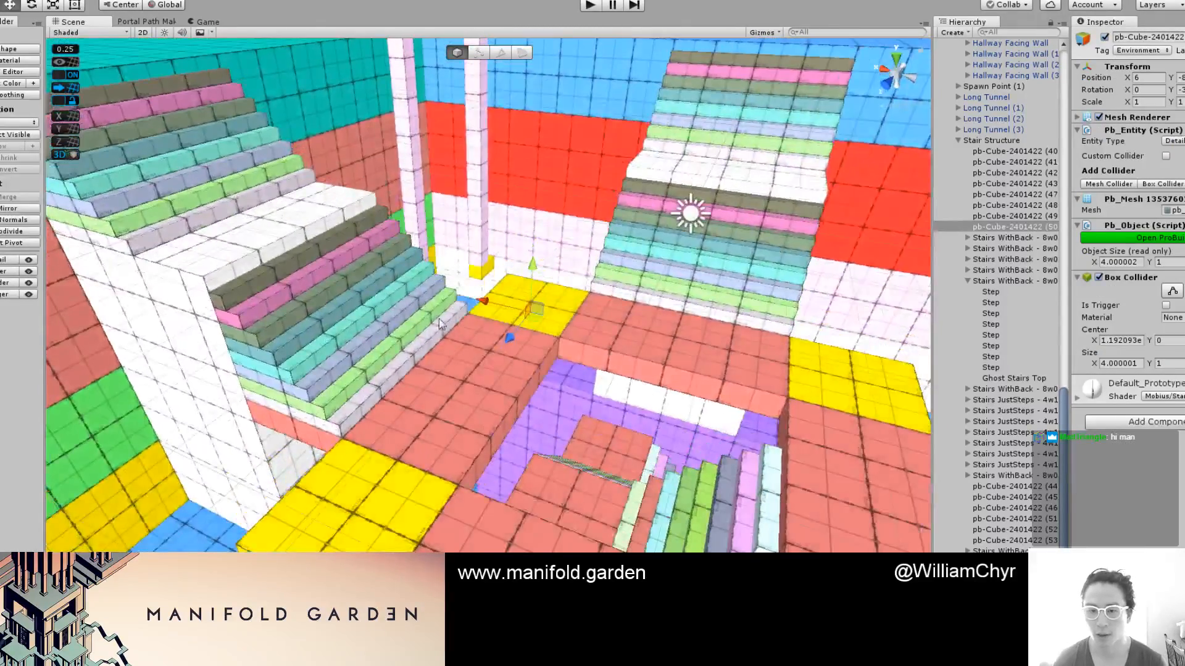
left_click_drag(439, 324, 517, 173, "alt")
scroll(488, 347, "down", 3)
left_click(548, 334)
scroll(517, 171, "up", 2)
middle_click_drag(517, 168, 513, 227)
mouse_move(483, 214)
left_mouse_down()
mouse_move(510, 238)
mouse_move(499, 227)
left_mouse_up()
Extend the copied yellow slab's side faces in both horizontal directions into a corner platform 11 units wide
key("g")
left_click_drag(470, 273, 388, 312)
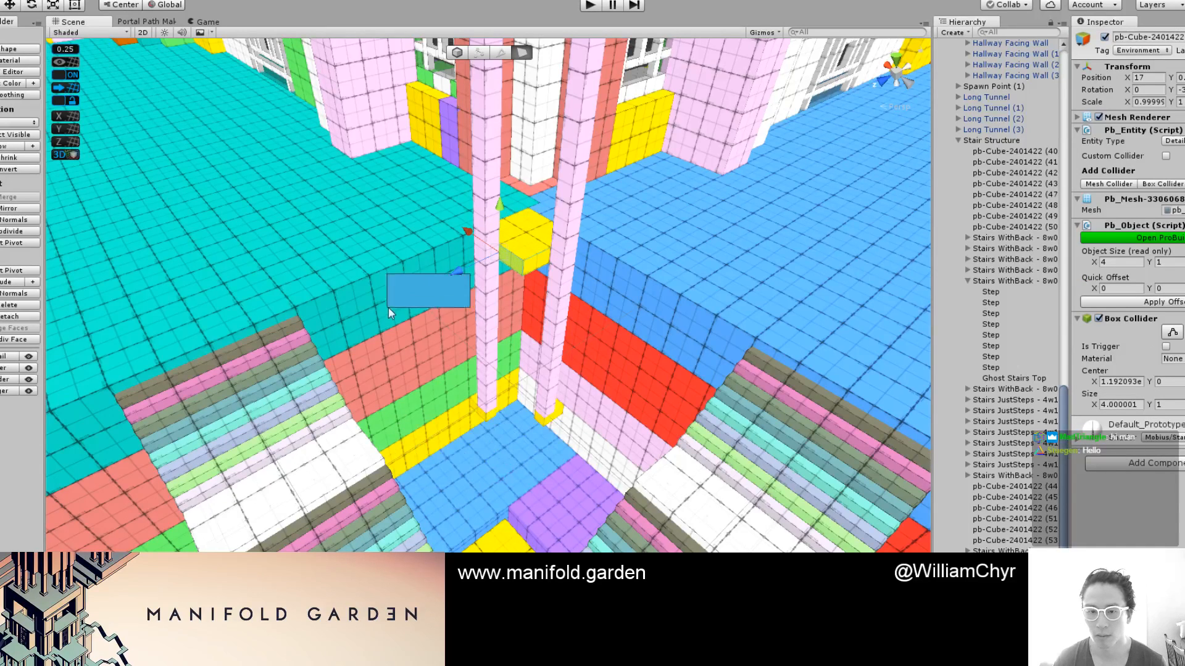
left_click_drag(451, 276, 341, 323)
left_click(446, 305)
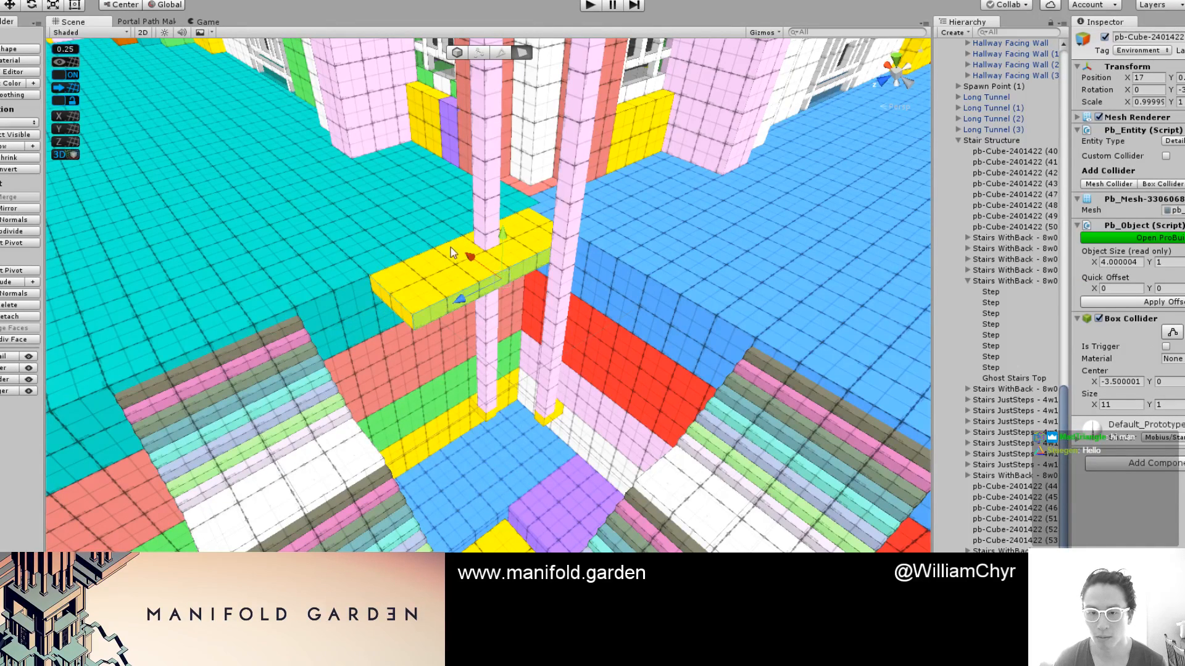
left_click_drag(451, 246, 535, 265)
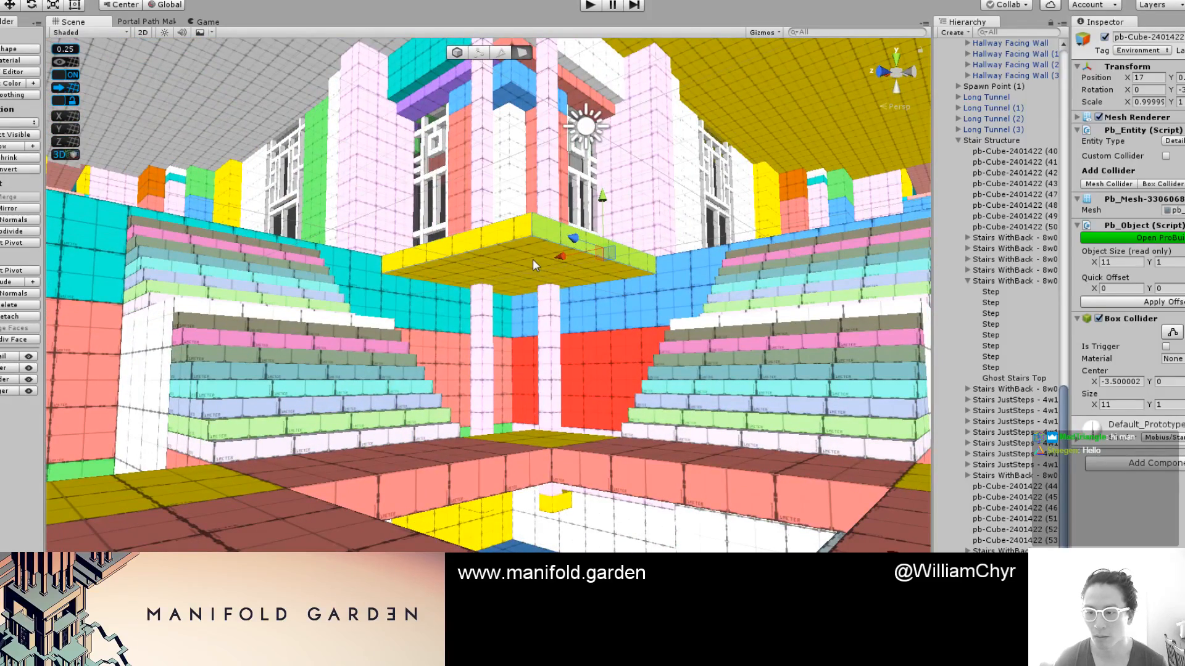
Select a Ghost Stairs Top object and look through the editor's list of layers
left_click(1031, 379)
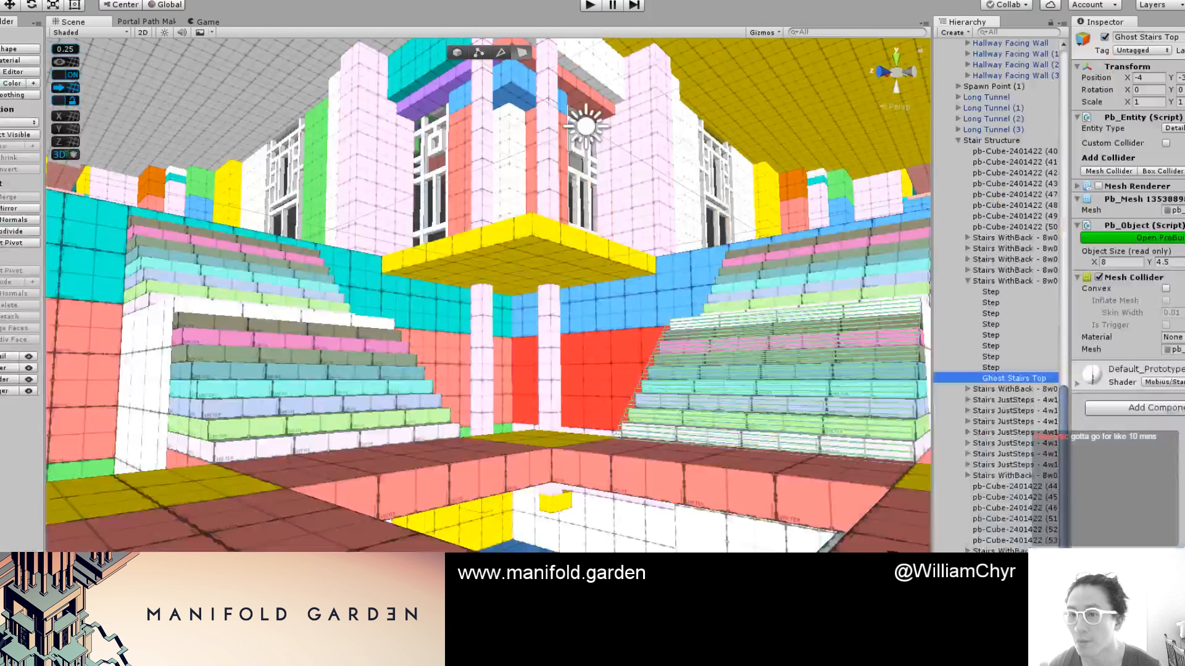
left_click(1166, 6)
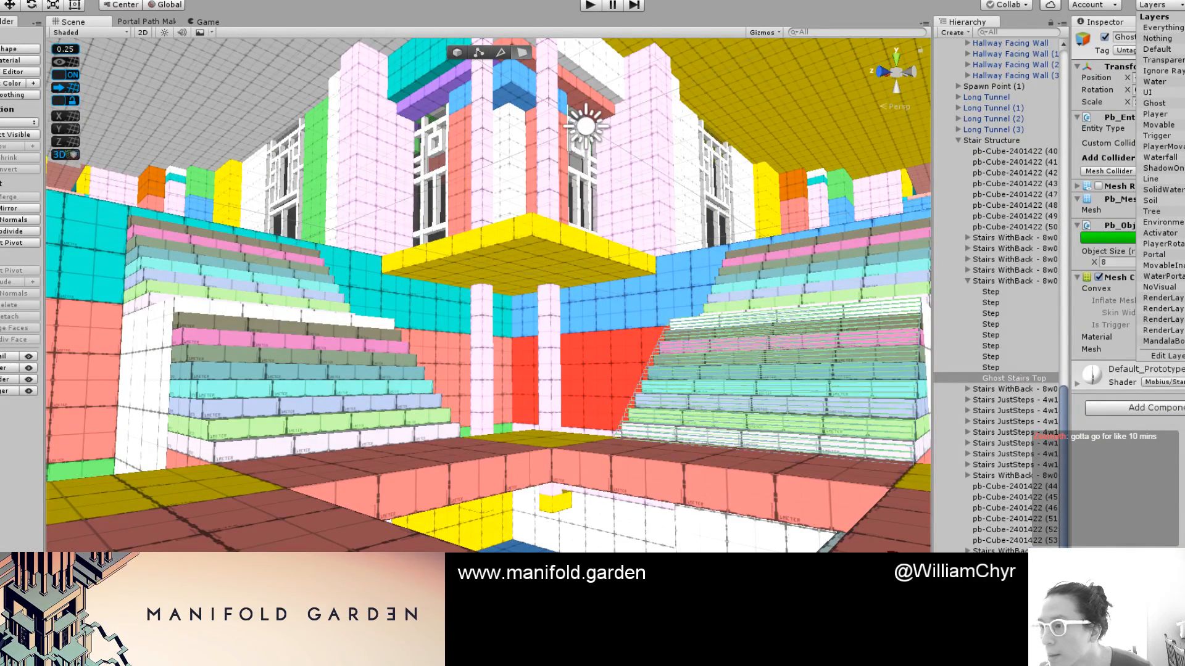
left_click(1182, 103)
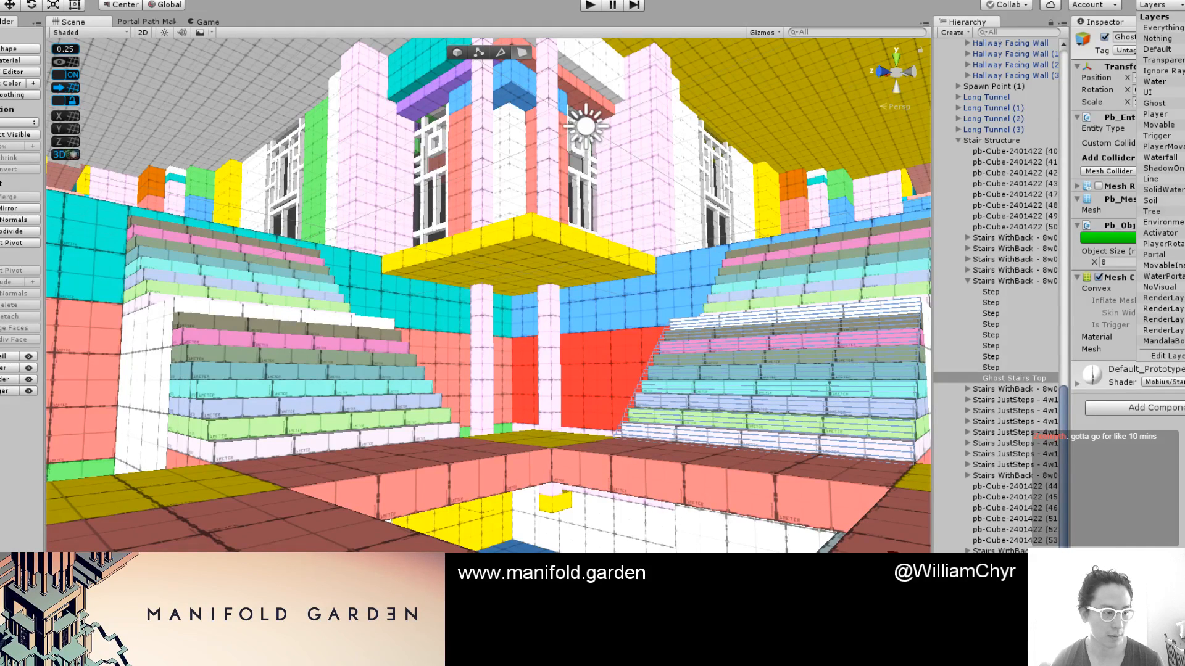
key("Escape")
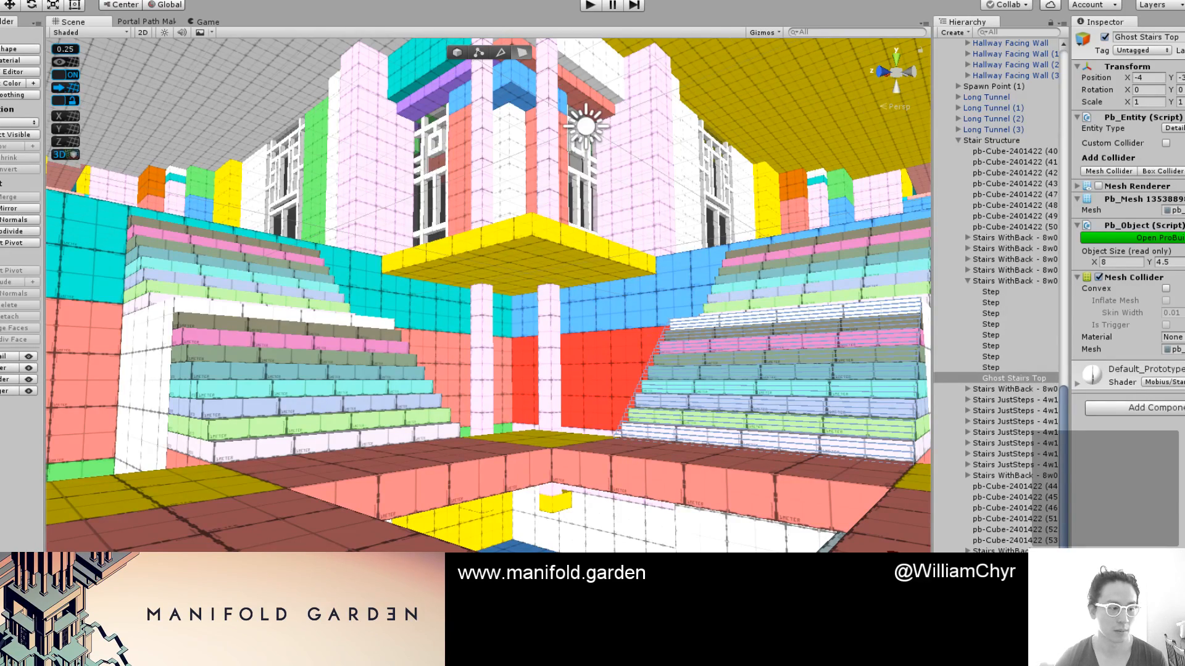
Examine the new corner platform with the game materials, clear the selection, and return to the prototype grid materials
left_click(446, 285)
left_click_drag(447, 285, 462, 404, "alt")
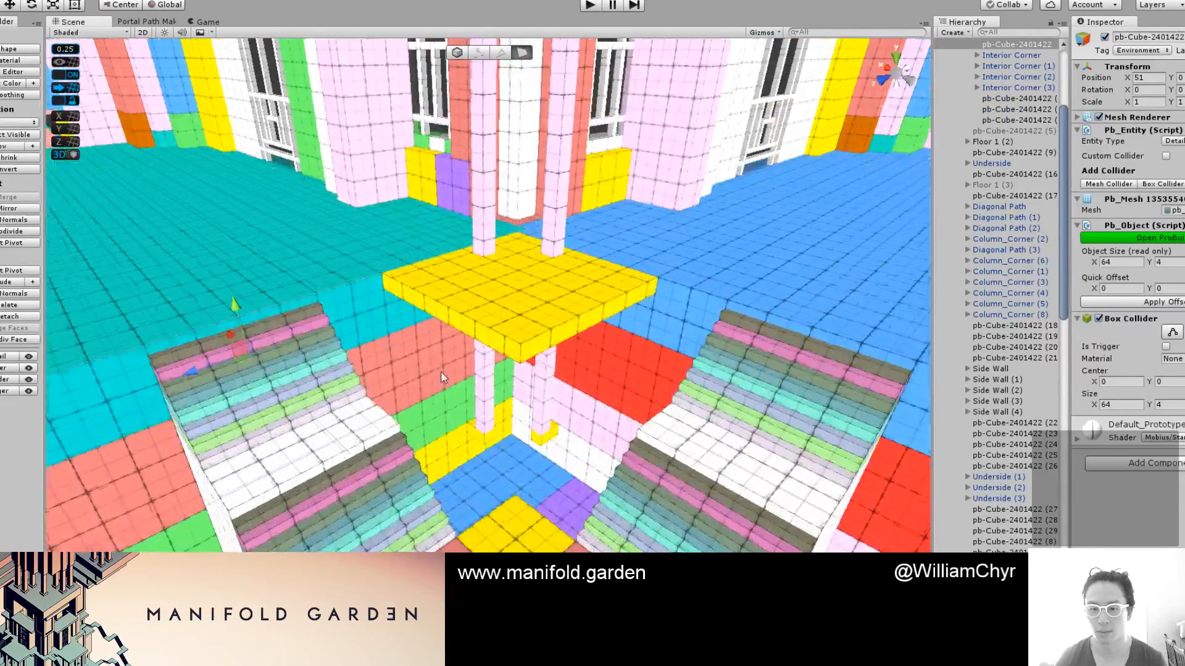
middle_click_drag(462, 404, 494, 340)
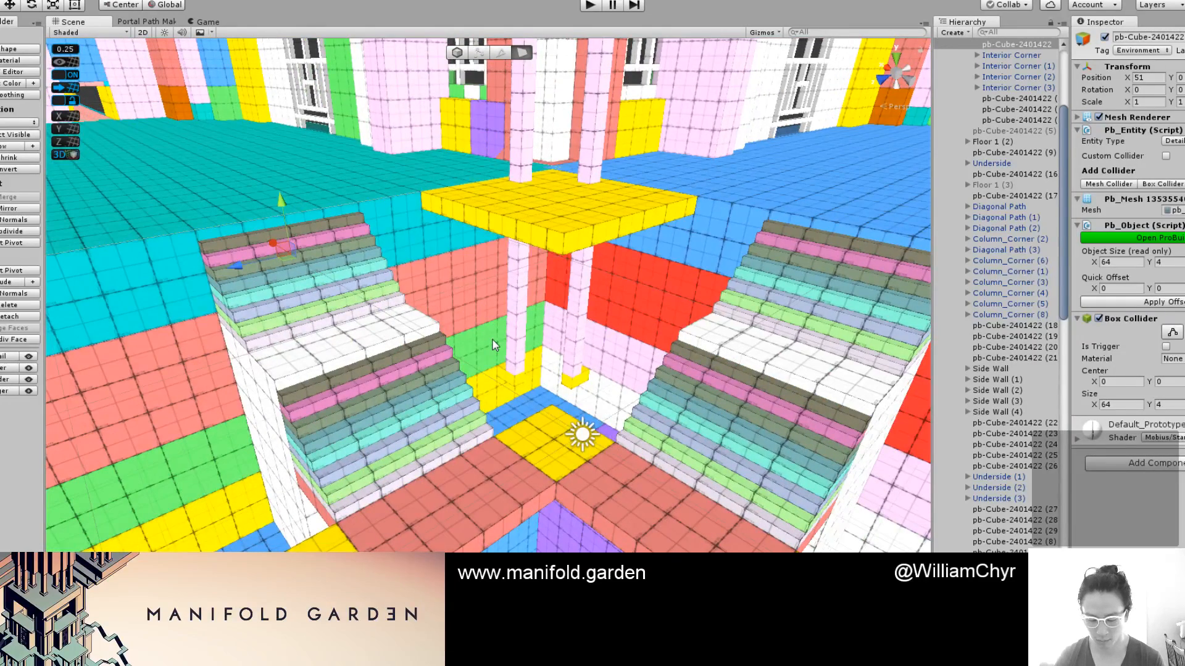
key("F1")
scroll(494, 339, "down", 8)
scroll(494, 338, "up", 5)
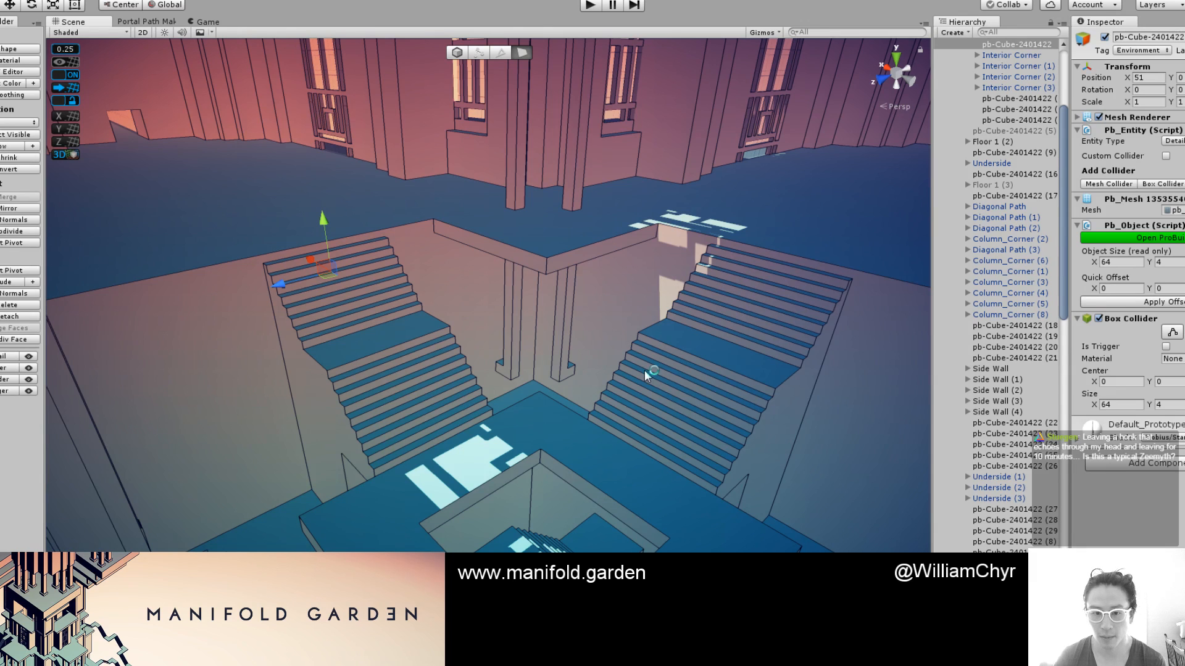
left_click(538, 379)
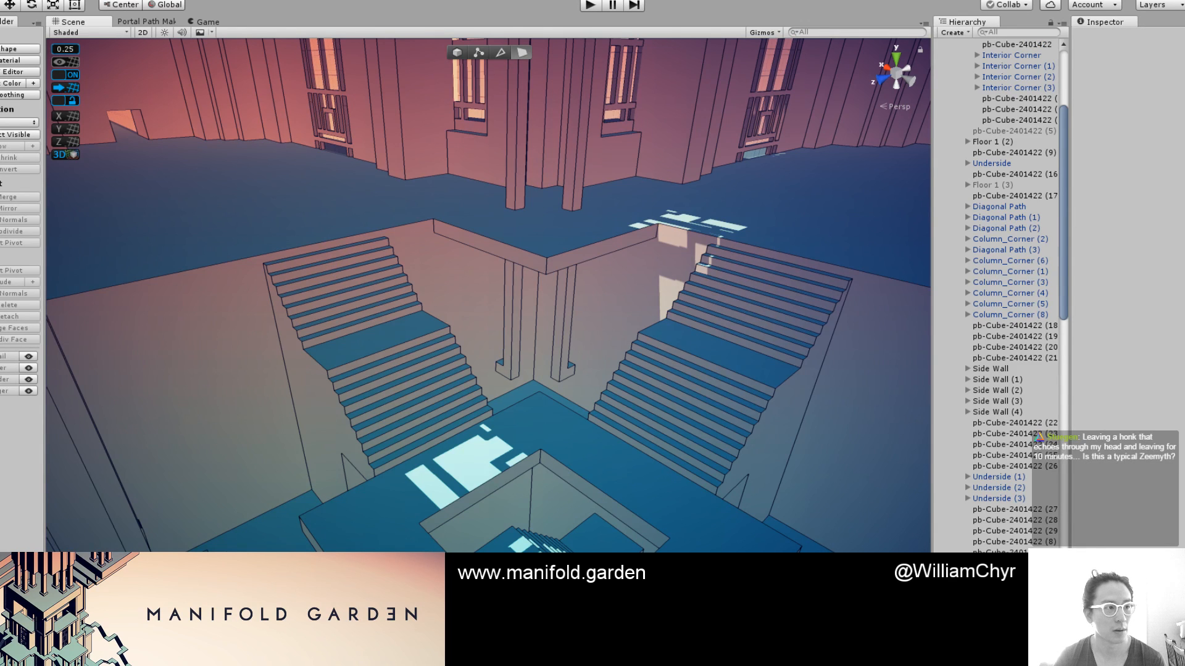
key("ctrl+e")
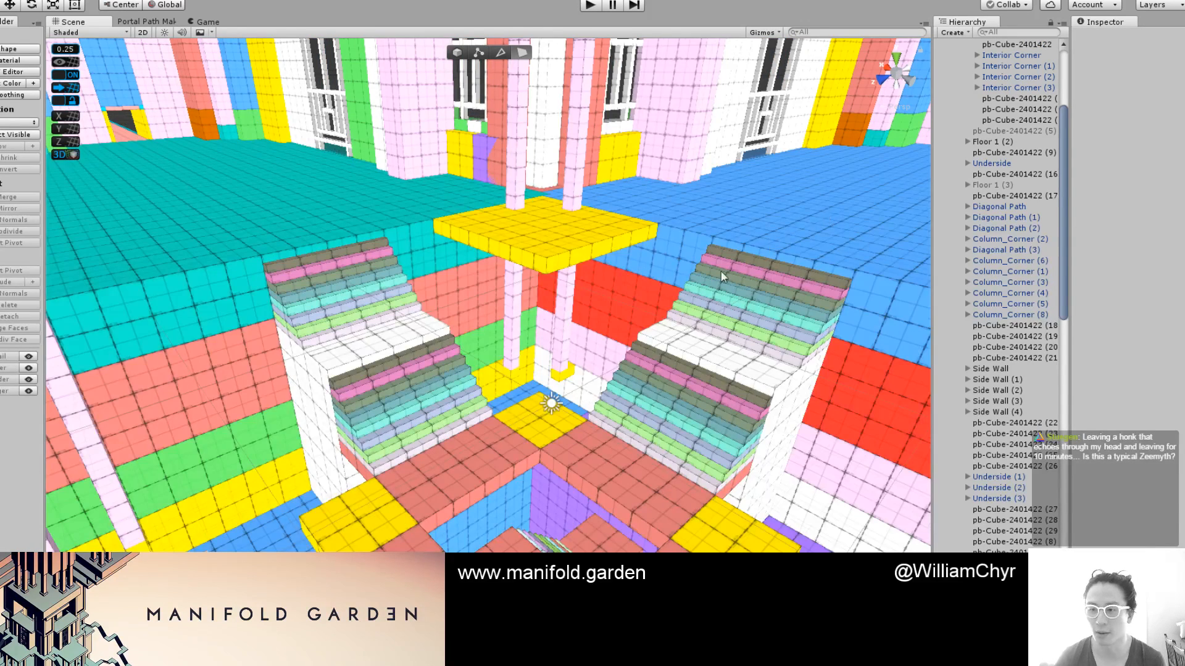
Select the staircase's white side wall and examine how it relates to the corner platform and neighbouring stairs
scroll(722, 276, "up", 1)
scroll(297, 338, "up", 5)
middle_click_drag(270, 341, 523, 305)
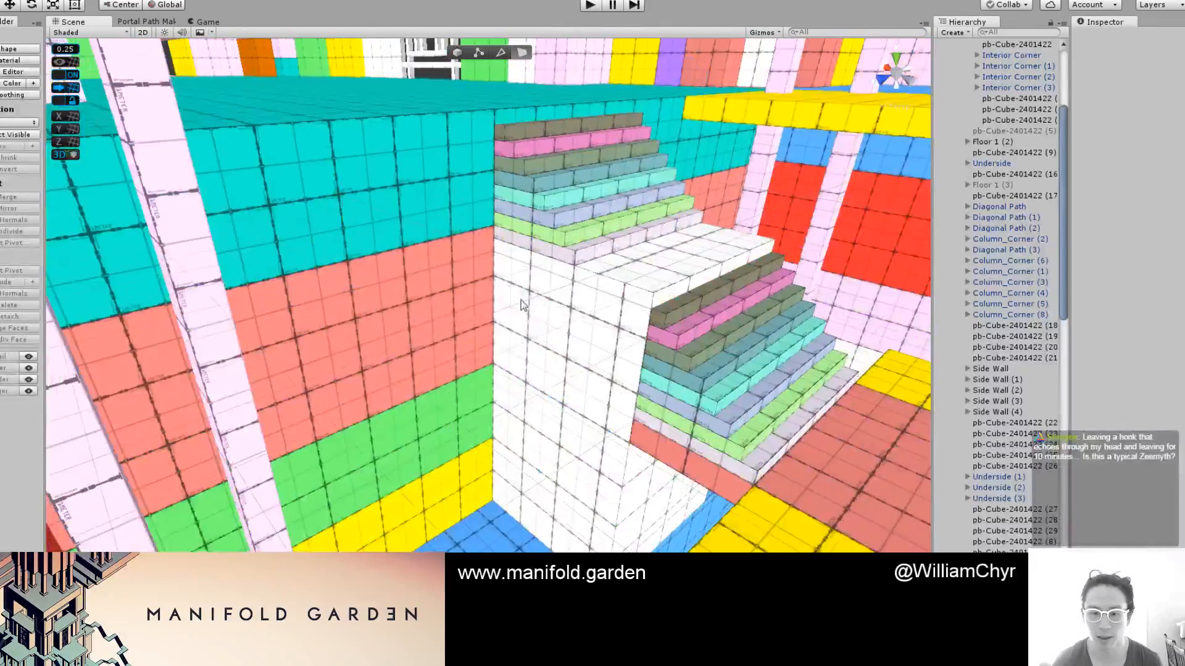
left_click_drag(523, 305, 499, 369, "alt")
left_click(526, 358)
key("g")
scroll(525, 342, "down", 3)
left_click(544, 378)
key("g")
left_click(495, 370)
scroll(497, 369, "down", 5)
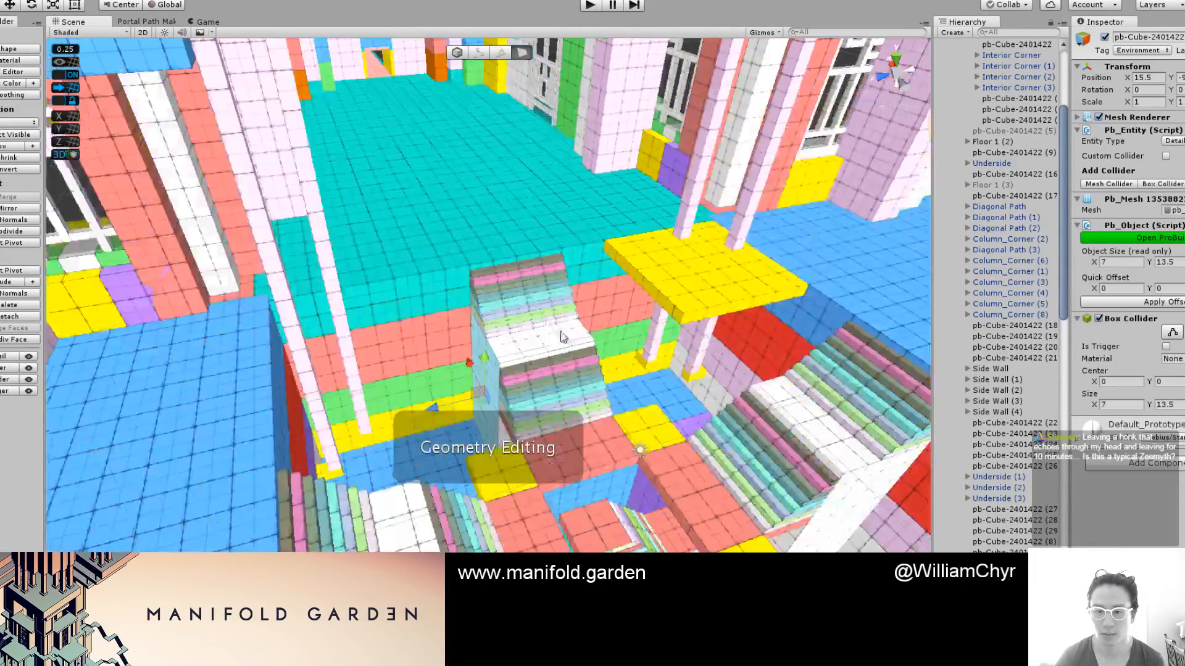
left_click_drag(561, 336, 603, 341, "alt")
scroll(490, 398, "up", 3)
scroll(442, 432, "down", 5)
scroll(480, 408, "up", 2)
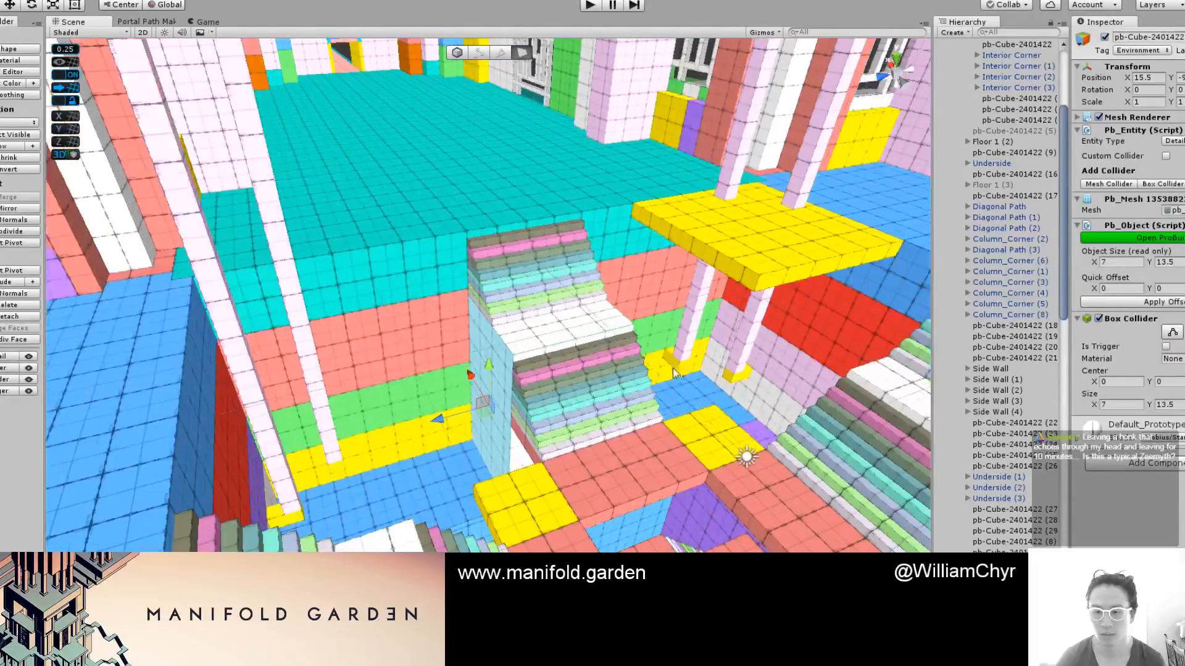
Extend the yellow corner platform's underside down to the lower floor, making the block 18 units tall
left_click_drag(673, 369, 502, 189, "alt")
left_click(501, 189)
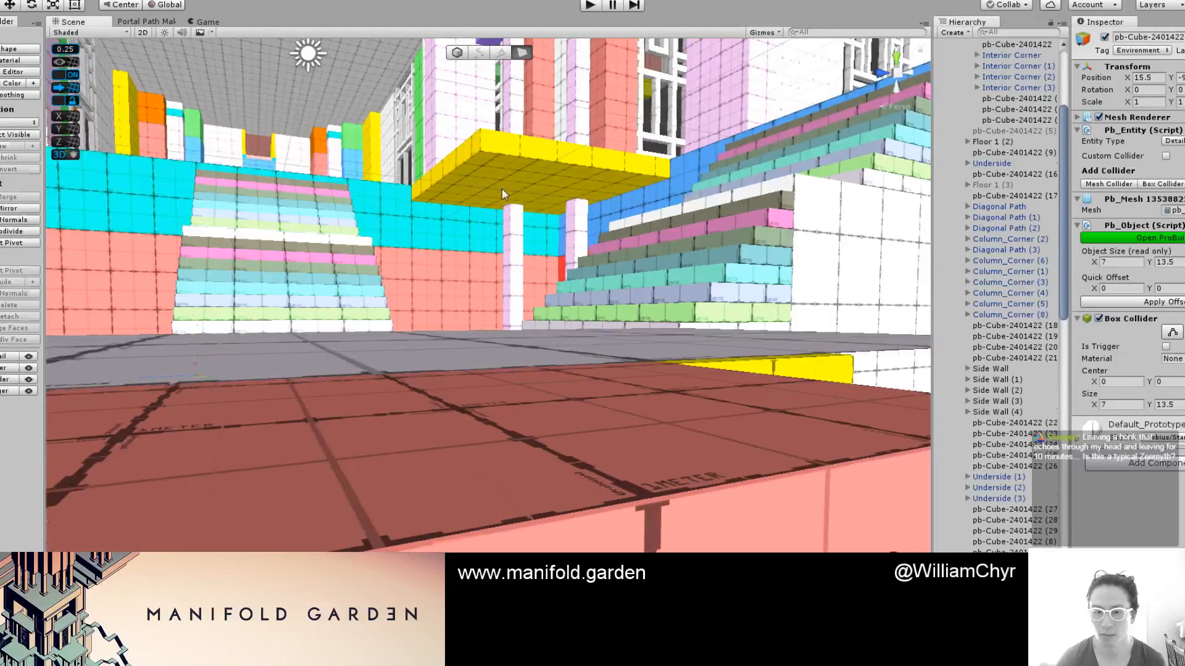
key("g")
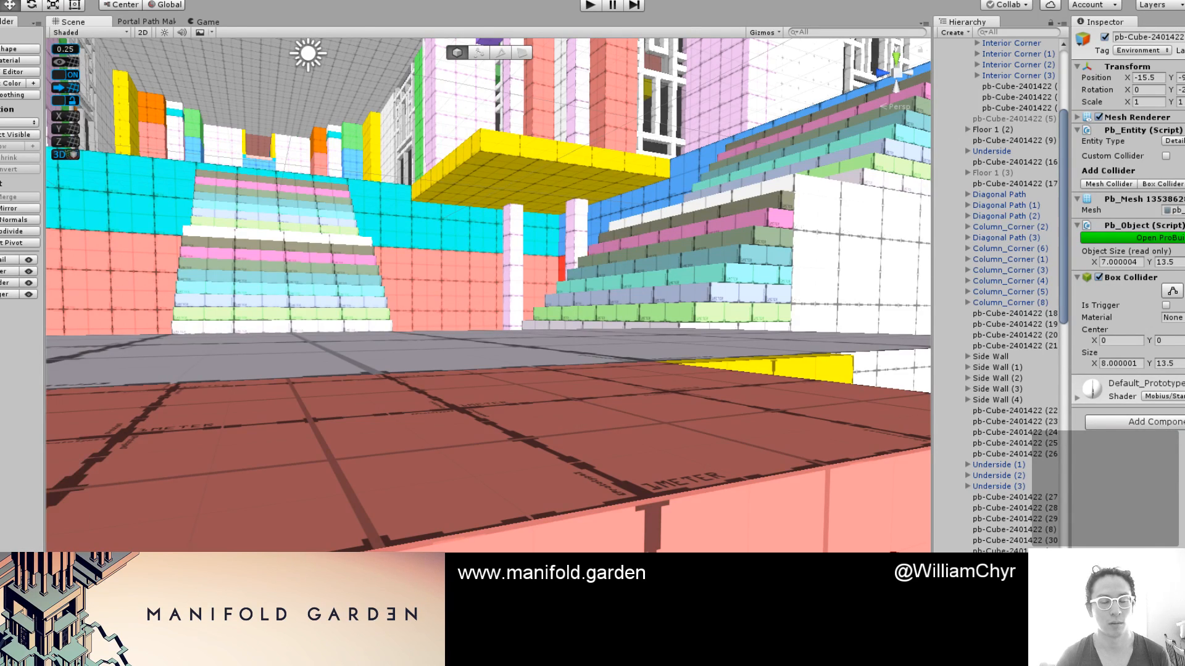
left_click(561, 185)
key("g")
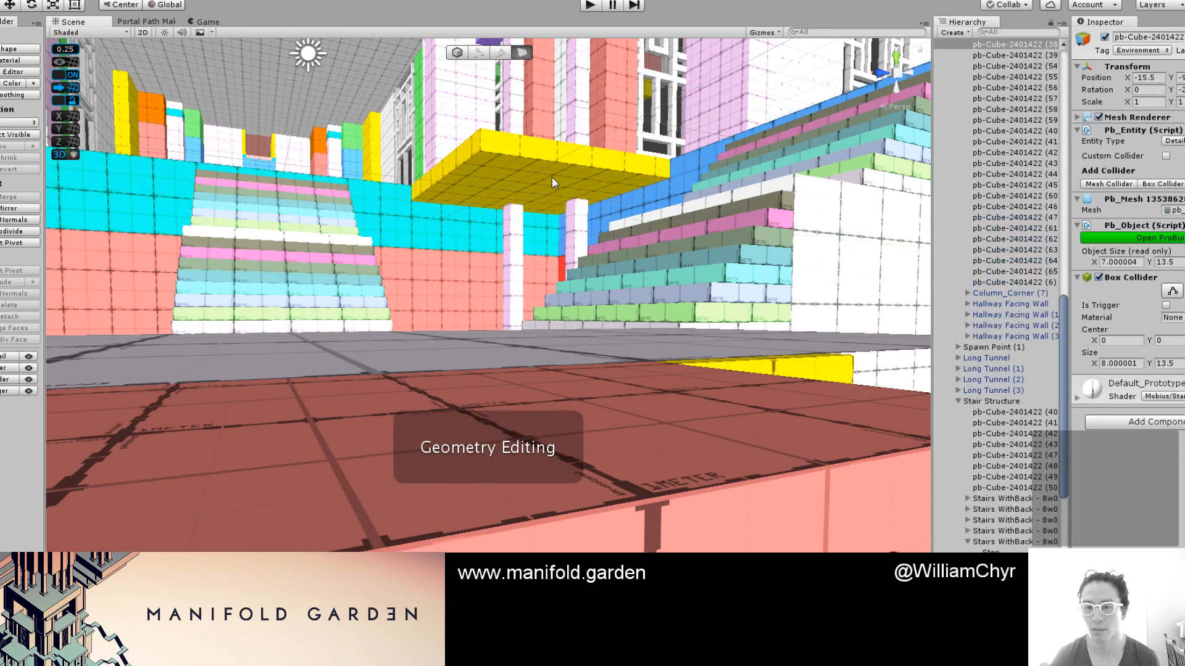
scroll(551, 177, "up", 3)
middle_click_drag(552, 177, 531, 353)
key("g")
left_click_drag(536, 364, 540, 288, "alt")
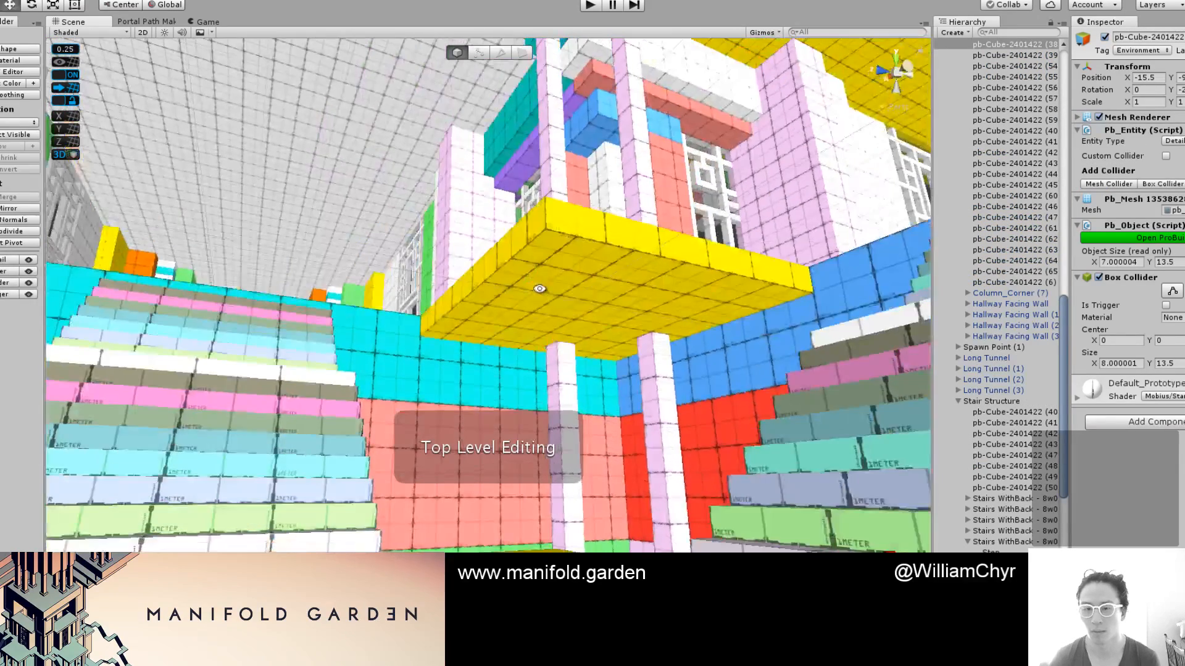
key("g")
left_click(536, 262)
left_click(558, 261)
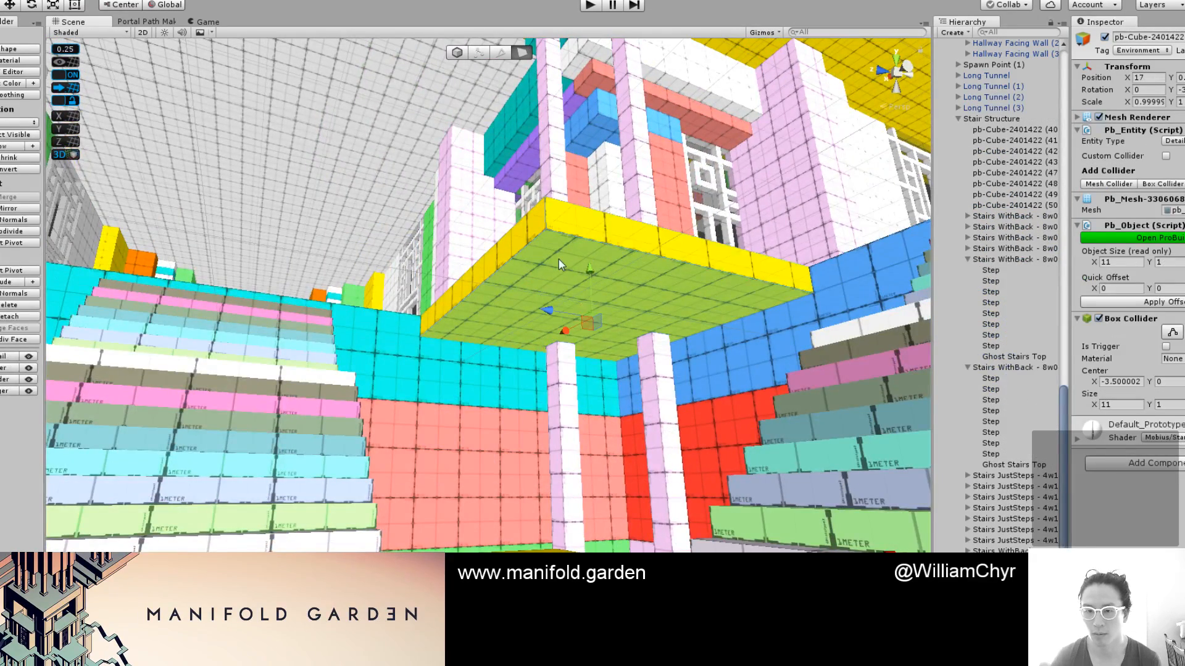
left_click_drag(590, 270, 597, 419)
left_click_drag(466, 291, 516, 387, "alt")
middle_click_drag(521, 396, 548, 253)
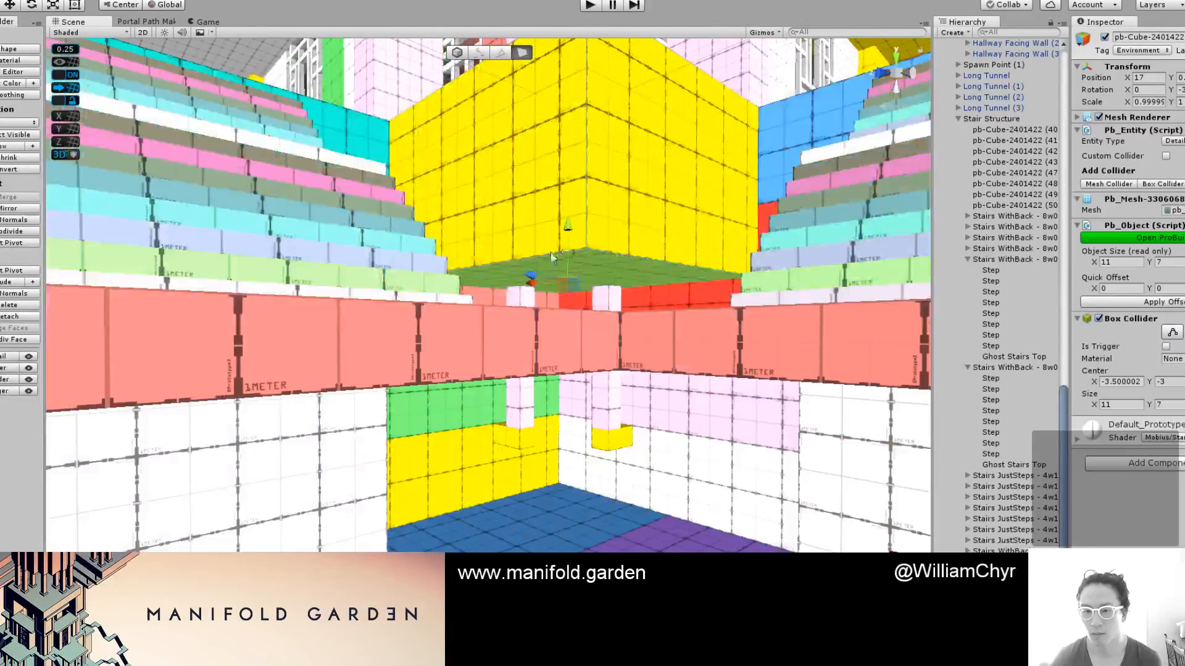
left_click_drag(574, 235, 601, 458, "shift")
key("g")
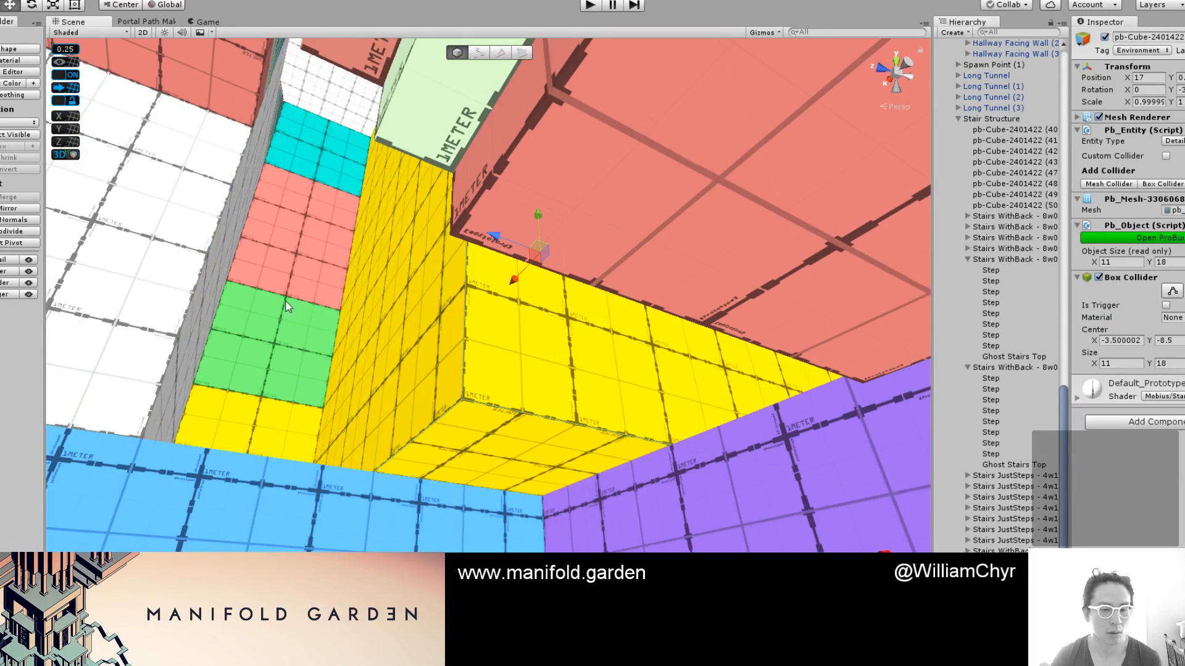
Extend two side faces of the yellow corner block to make it 15 by 15 units, and centre its pivot
left_click_drag(325, 258, 417, 297, "alt")
scroll(416, 356, "down", 3)
left_click(422, 313)
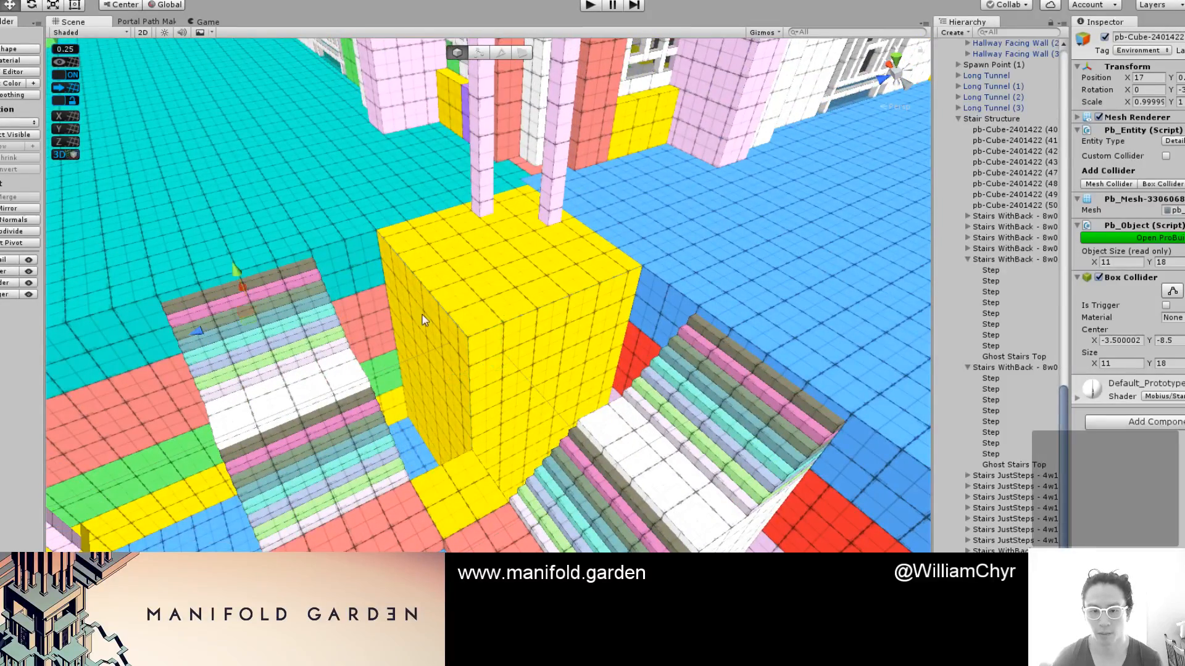
scroll(441, 330, "up", 1)
key("g")
scroll(439, 334, "up", 3)
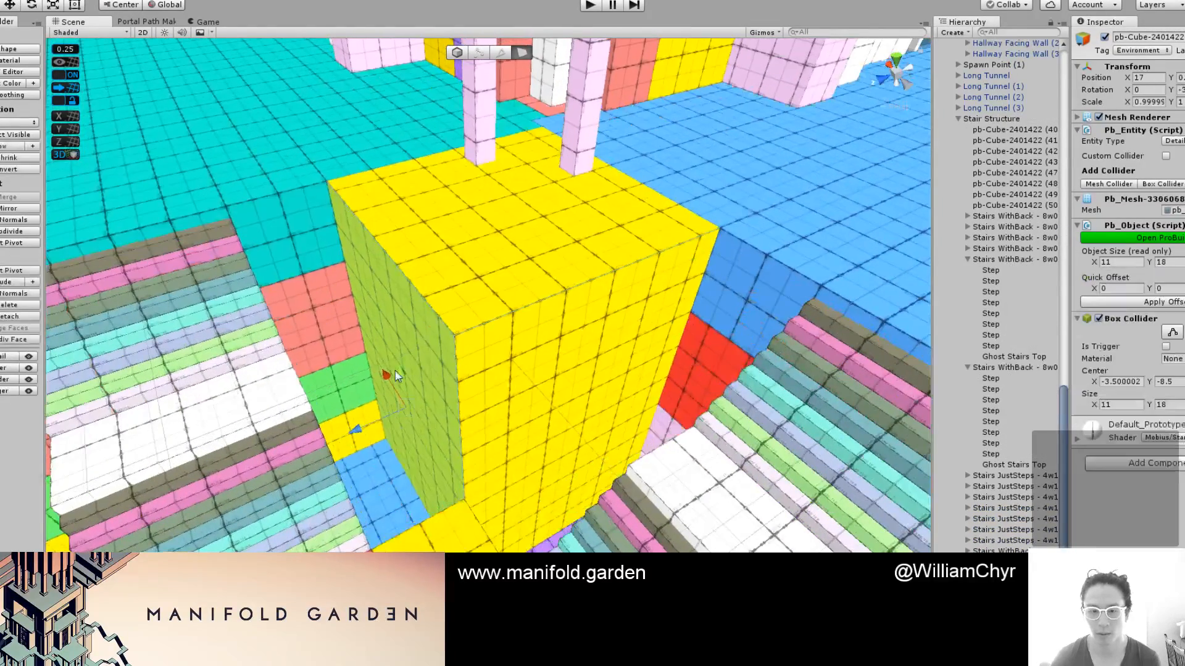
left_click_drag(368, 431, 282, 467)
scroll(553, 393, "down", 3)
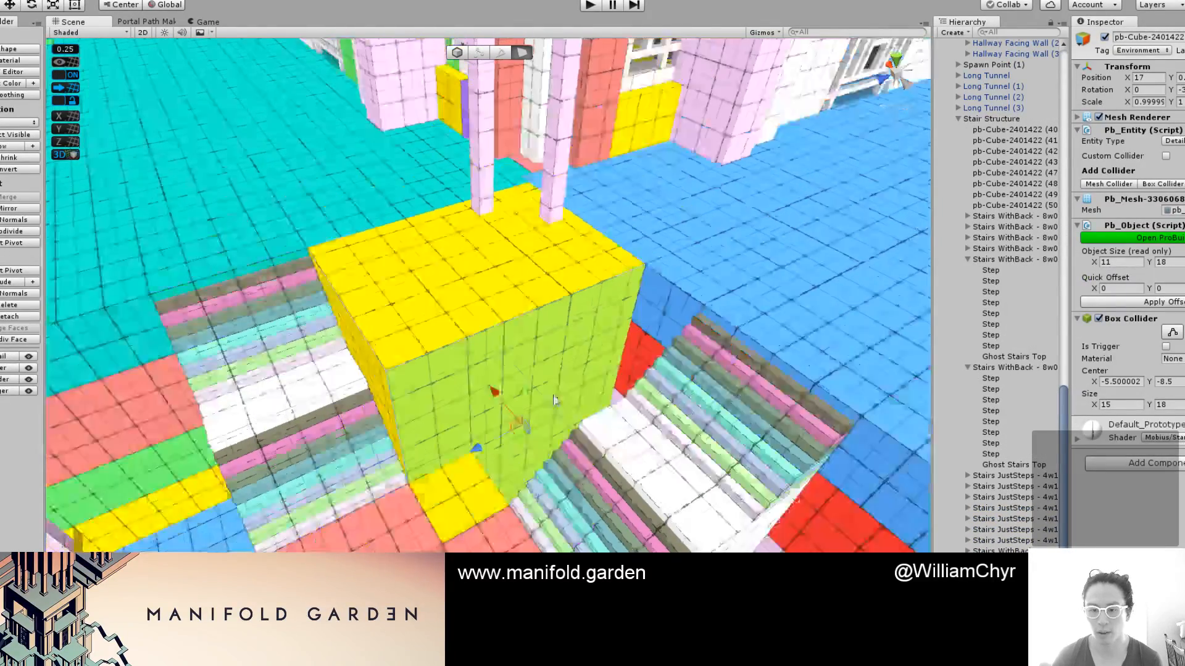
left_click(516, 441)
scroll(518, 420, "down", 3)
key("g")
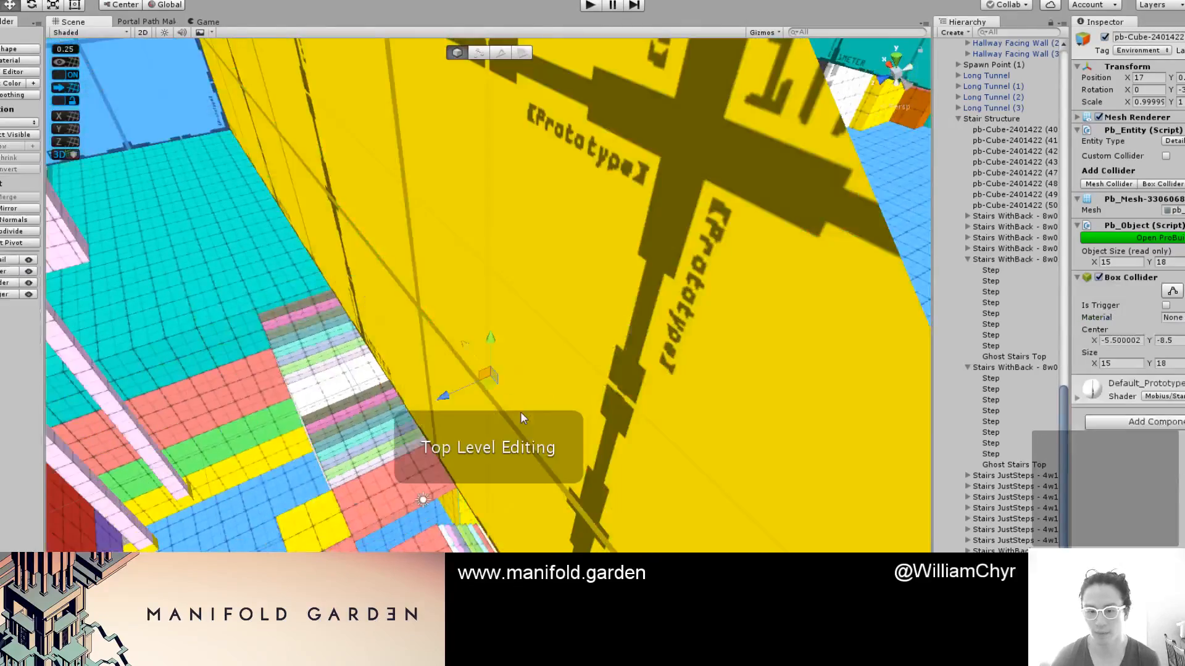
key("ctrl+j")
Examine the enlarged corner block beside the staircases with the game materials and return to the prototype grid materials
scroll(522, 410, "up", 3)
key("F1")
scroll(513, 402, "down", 2)
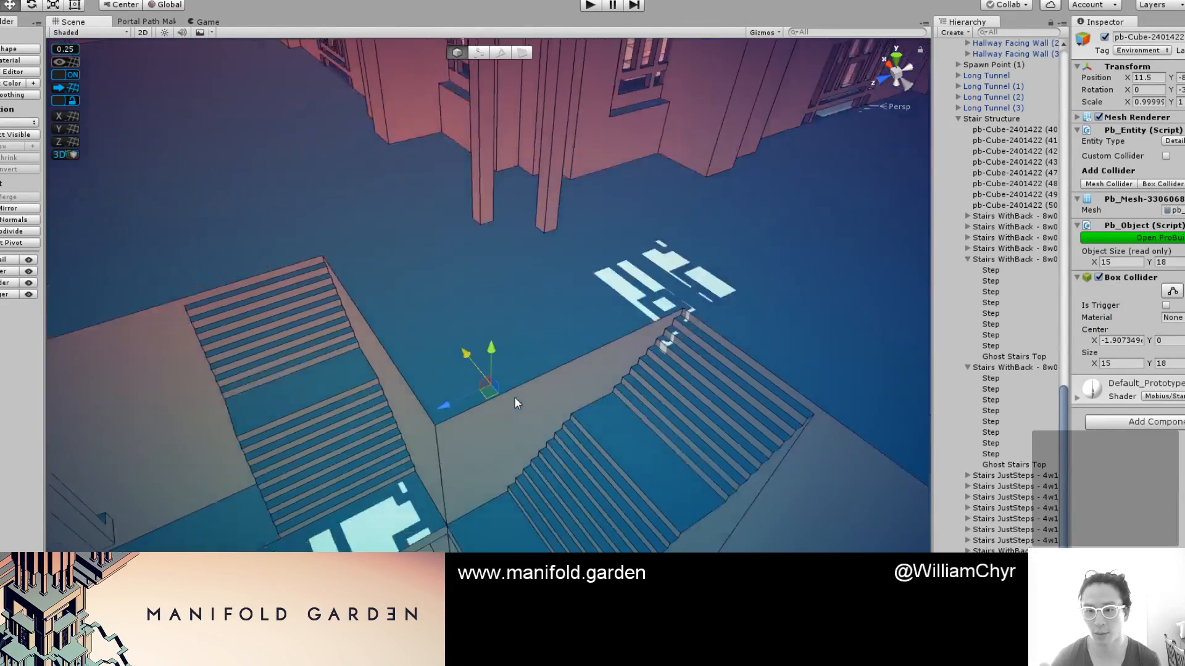
mouse_move(514, 402)
left_mouse_down("alt")
mouse_move(523, 421)
mouse_move(553, 421)
mouse_move(543, 374)
mouse_move(487, 339)
mouse_move(585, 388)
mouse_move(531, 393)
left_mouse_up("alt")
scroll(516, 412, "up", 3)
scroll(553, 422, "down", 3)
key("g")
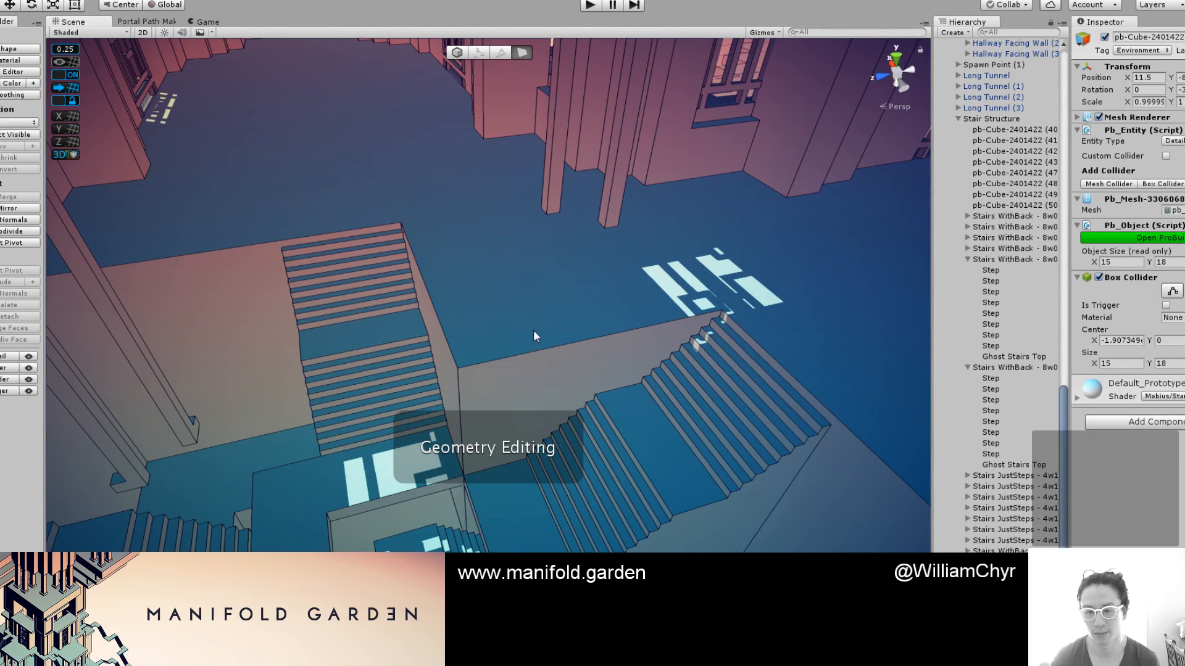
key("g")
key("h")
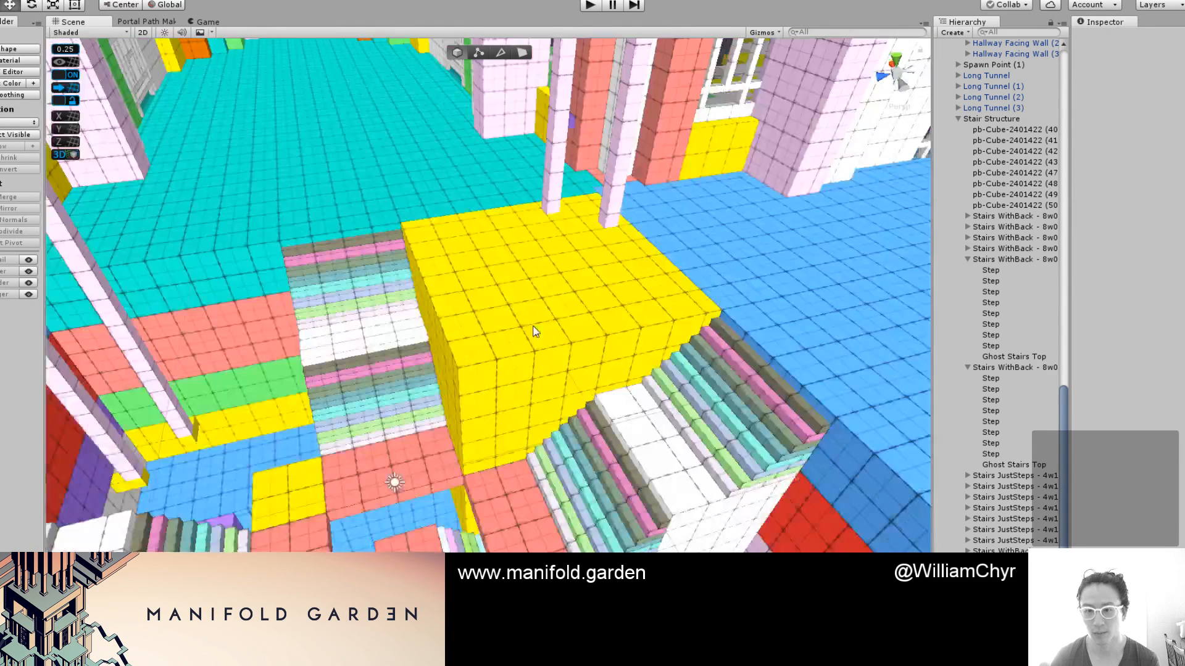
Raise the top face of the yellow corner block above the surrounding floor, making the block 22 units tall
left_click(536, 329)
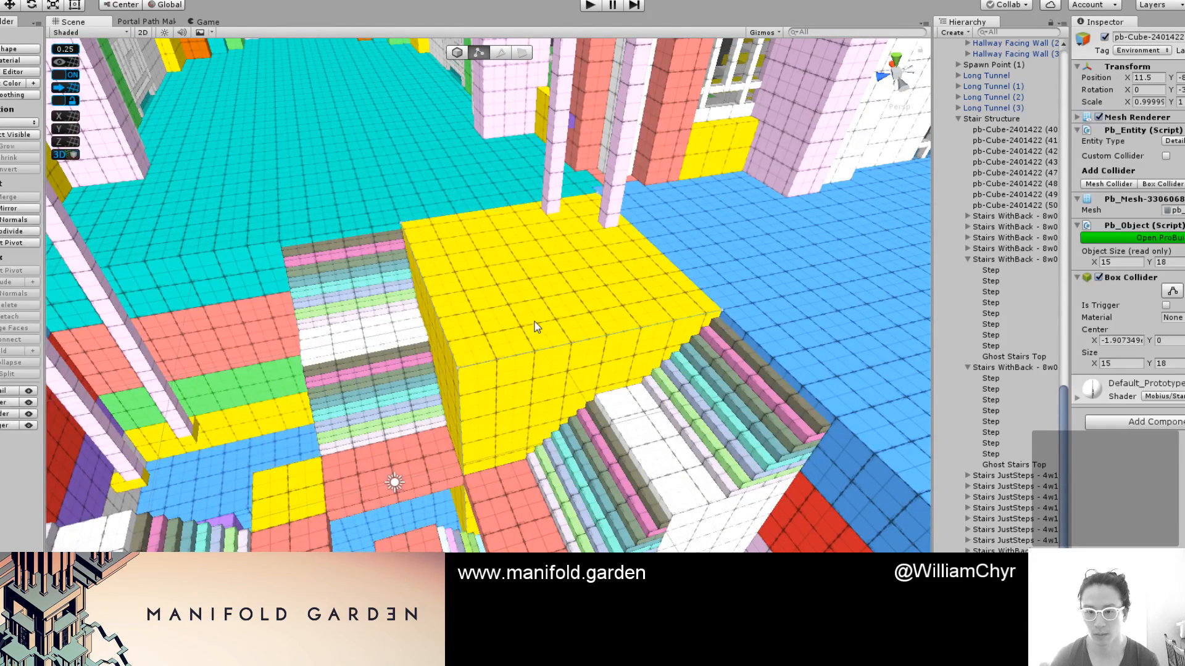
key("g")
key("g")
left_click(551, 293)
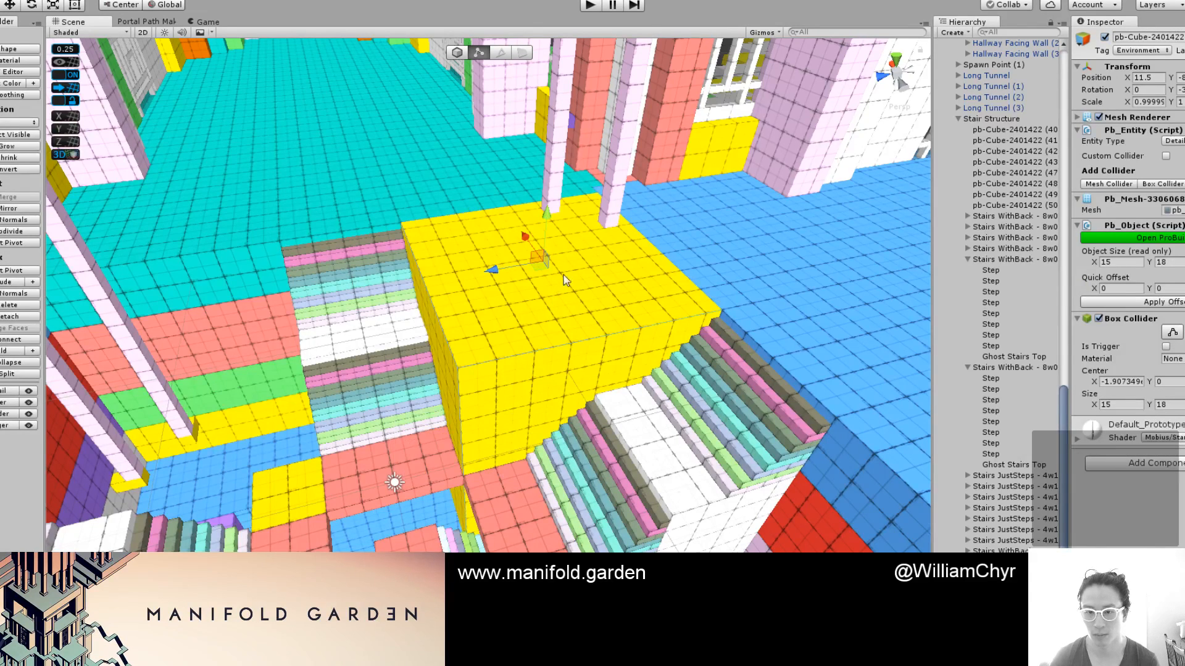
key("g")
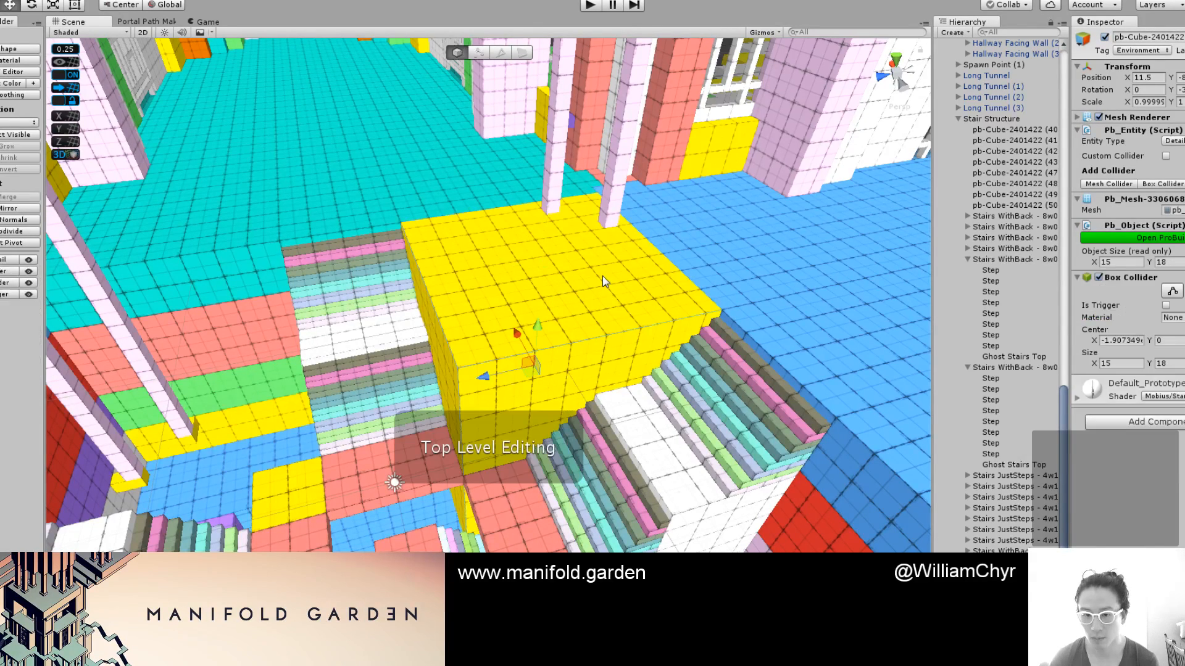
key("g")
key("h")
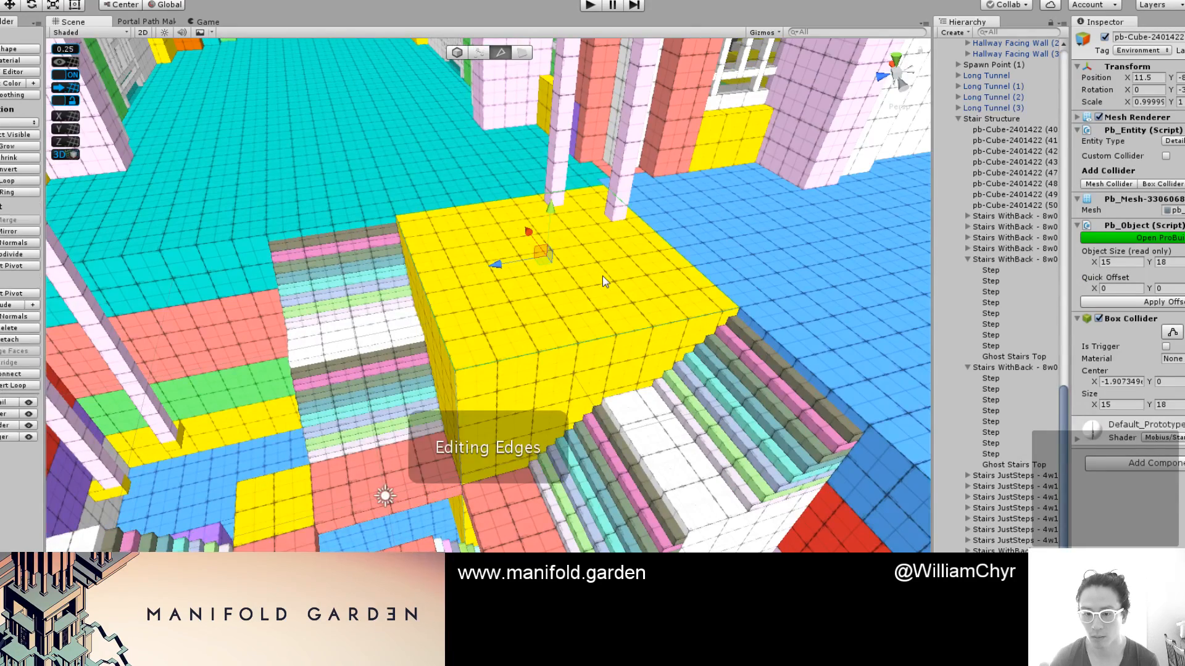
key("h")
left_click(602, 276)
left_click_drag(558, 225, 535, 182)
scroll(552, 151, "down", 4)
Extend the yellow block's two outer sides across the teal and blue floors, making it 28 by 28 units
key("g")
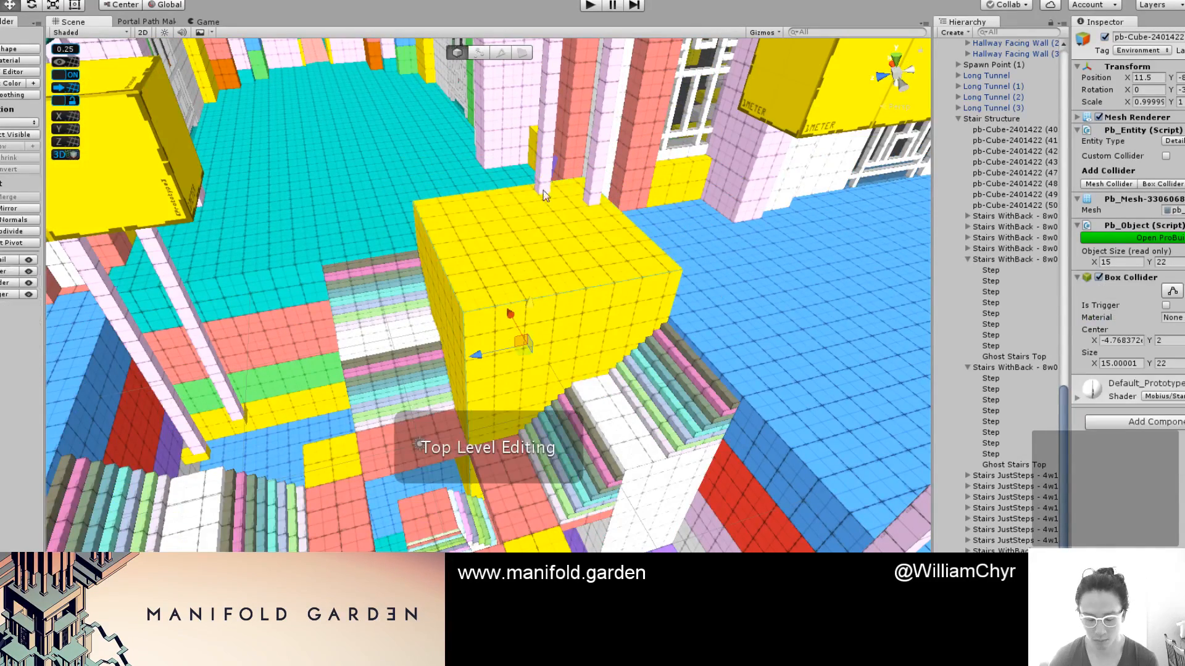
key("F1")
mouse_move(604, 302)
left_mouse_down("alt")
mouse_move(523, 258)
mouse_move(396, 265)
mouse_move(767, 378)
mouse_move(814, 346)
mouse_move(772, 291)
mouse_move(825, 436)
mouse_move(556, 283)
mouse_move(553, 346)
mouse_move(590, 333)
left_mouse_up("alt")
key("F1")
key("g")
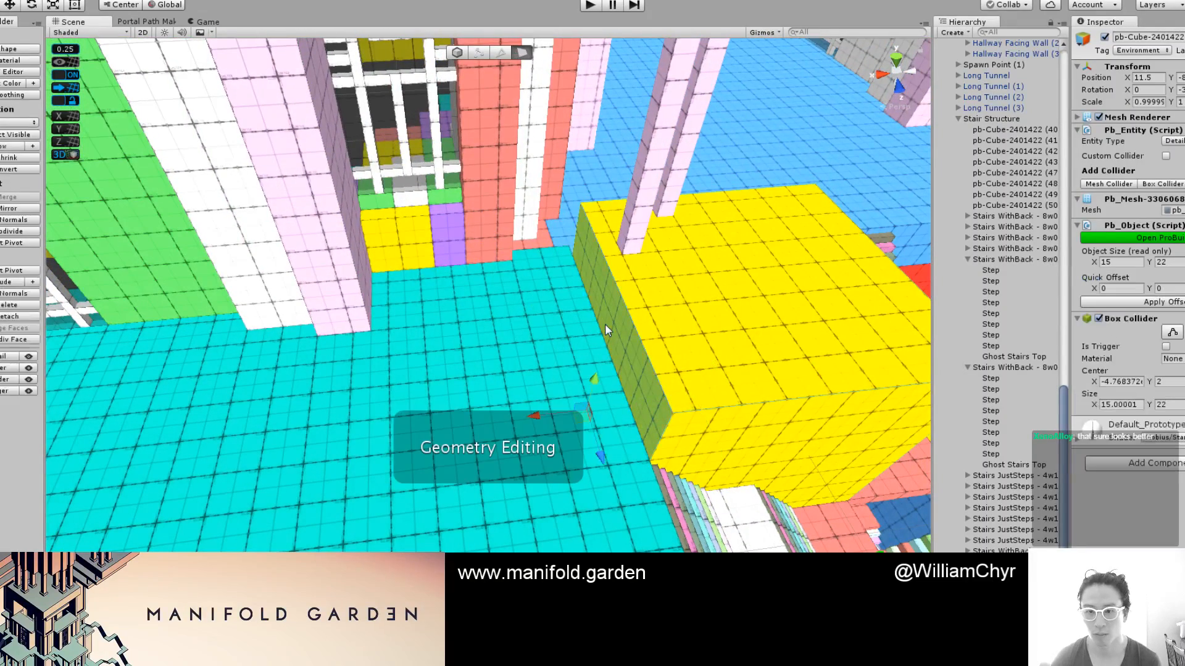
left_click_drag(548, 417, 344, 309)
left_click(405, 342)
left_click_drag(415, 411, 664, 433)
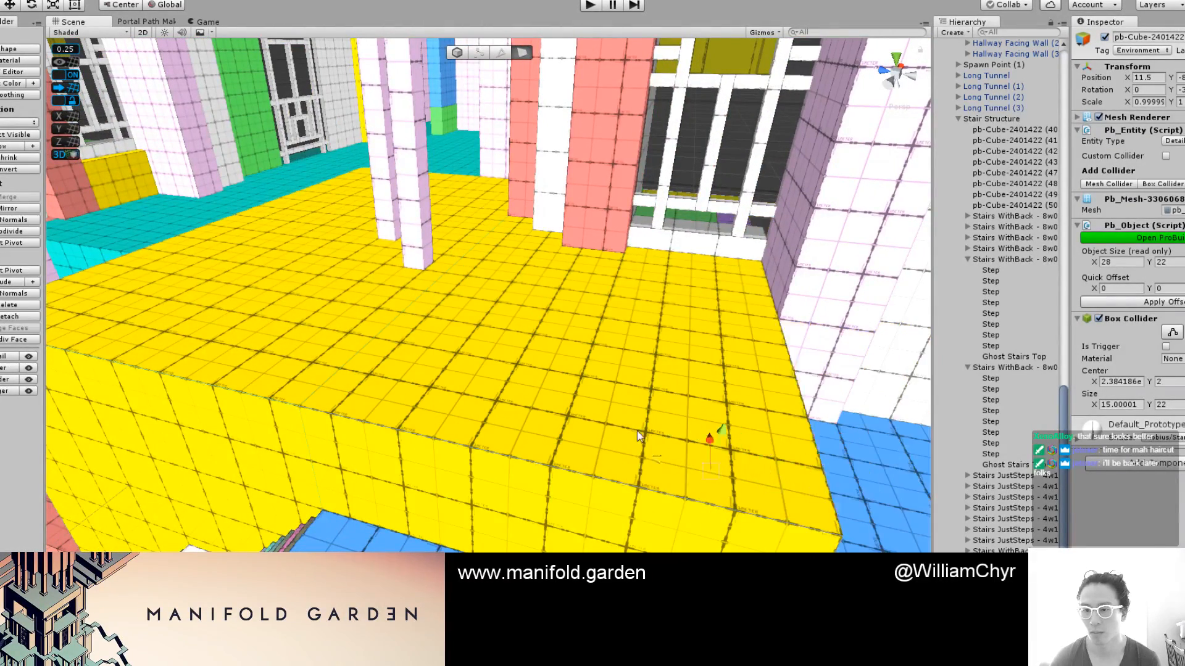
key("g")
scroll(479, 395, "down", 4)
mouse_move(476, 395)
left_mouse_down("alt")
mouse_move(524, 397)
mouse_move(476, 405)
mouse_move(579, 410)
mouse_move(668, 383)
mouse_move(603, 373)
mouse_move(700, 361)
mouse_move(709, 328)
mouse_move(643, 347)
mouse_move(690, 347)
mouse_move(672, 391)
mouse_move(549, 410)
mouse_move(607, 335)
mouse_move(564, 272)
mouse_move(664, 228)
mouse_move(732, 177)
mouse_move(755, 198)
mouse_move(694, 228)
left_mouse_up("alt")
Examine the raised corner platform and neighbouring stairs with the game materials, and return to the prototype grid materials
key("F1")
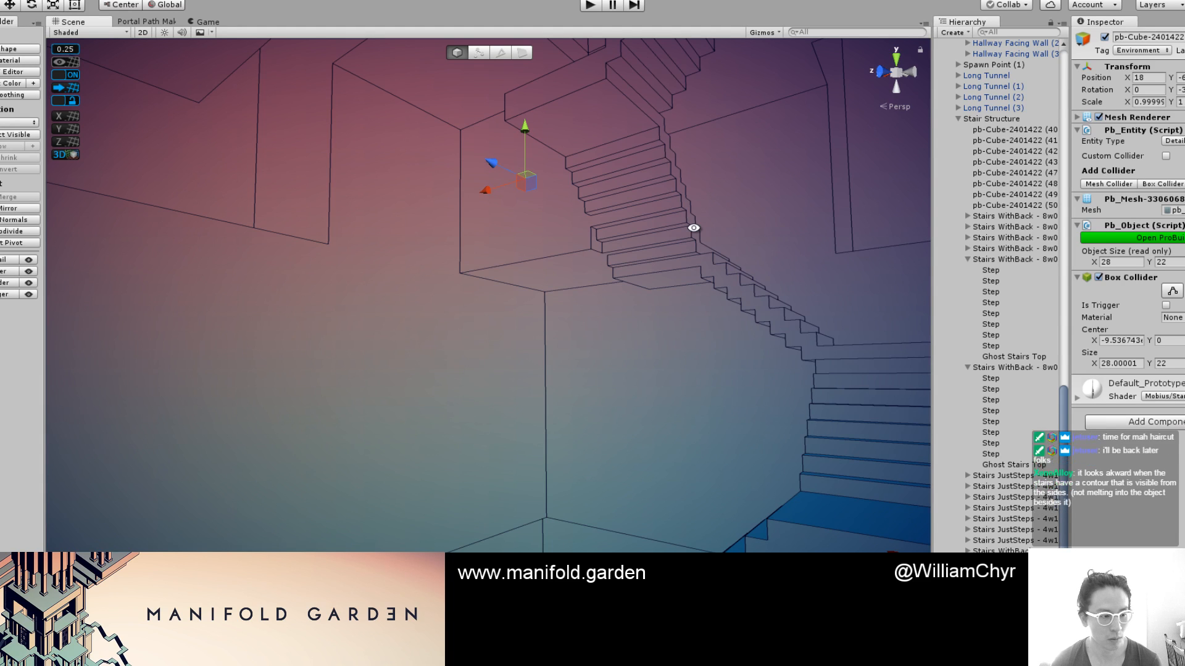
left_click_drag(694, 227, 338, 328, "alt")
scroll(619, 298, "up", 5)
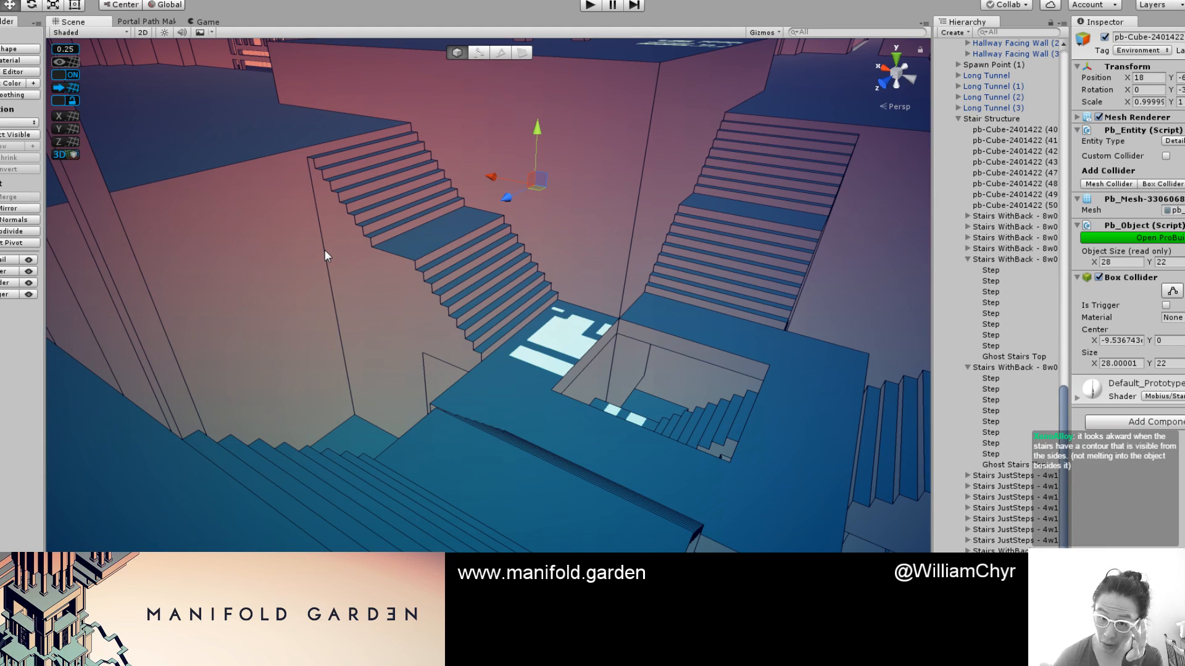
scroll(350, 229, "down", 6)
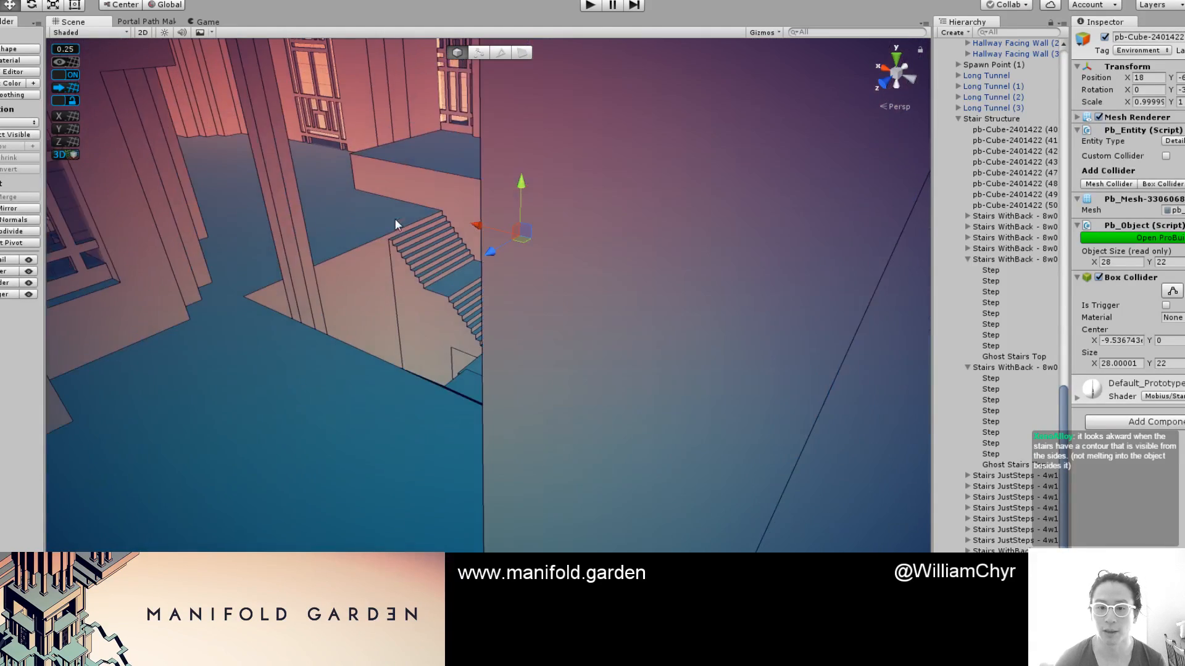
left_click_drag(395, 218, 544, 307, "alt")
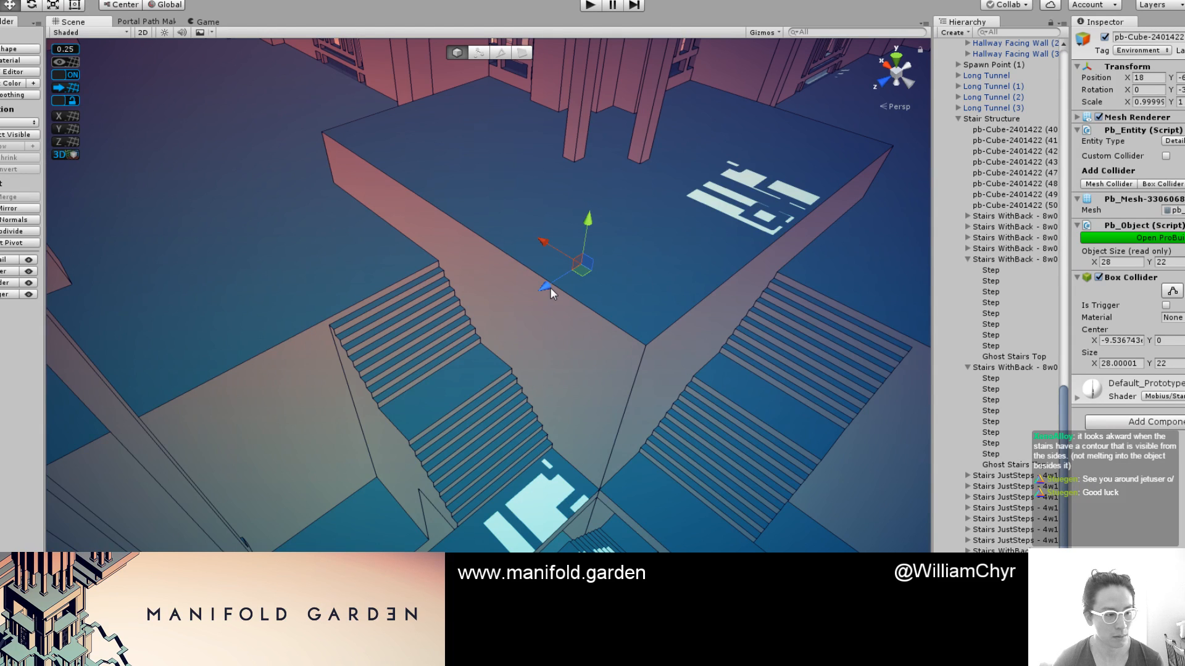
scroll(683, 310, "down", 6)
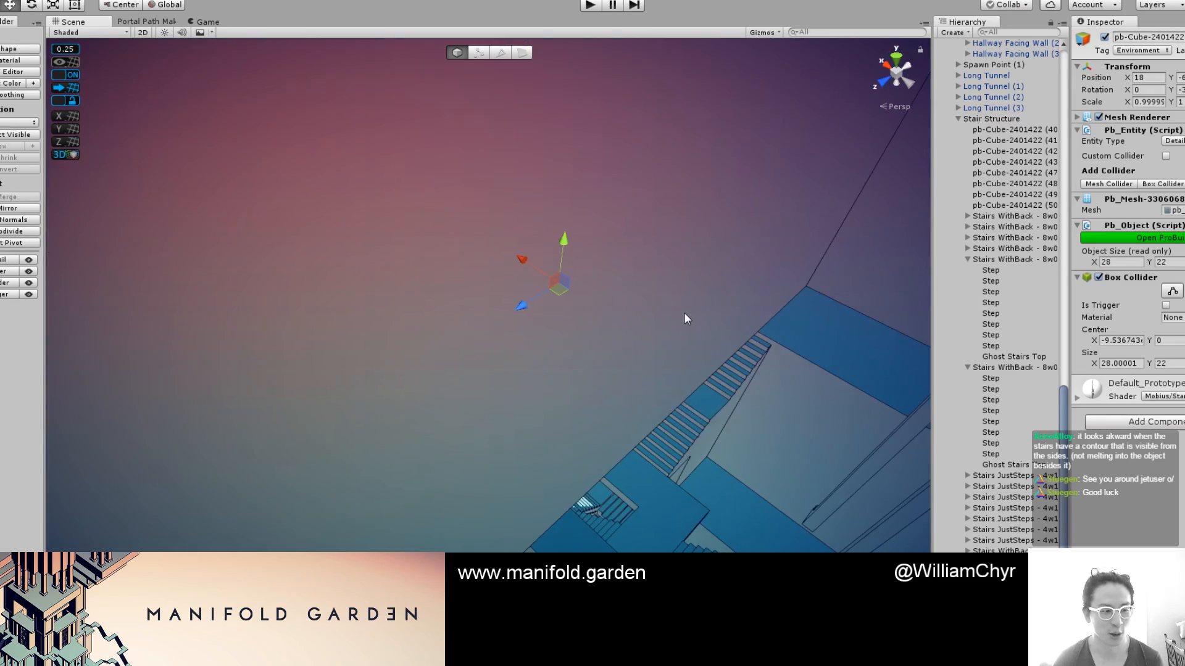
scroll(683, 313, "up", 6)
left_click_drag(709, 313, 505, 310, "alt")
right_click_drag(504, 310, 414, 336)
key("ctrl+e")
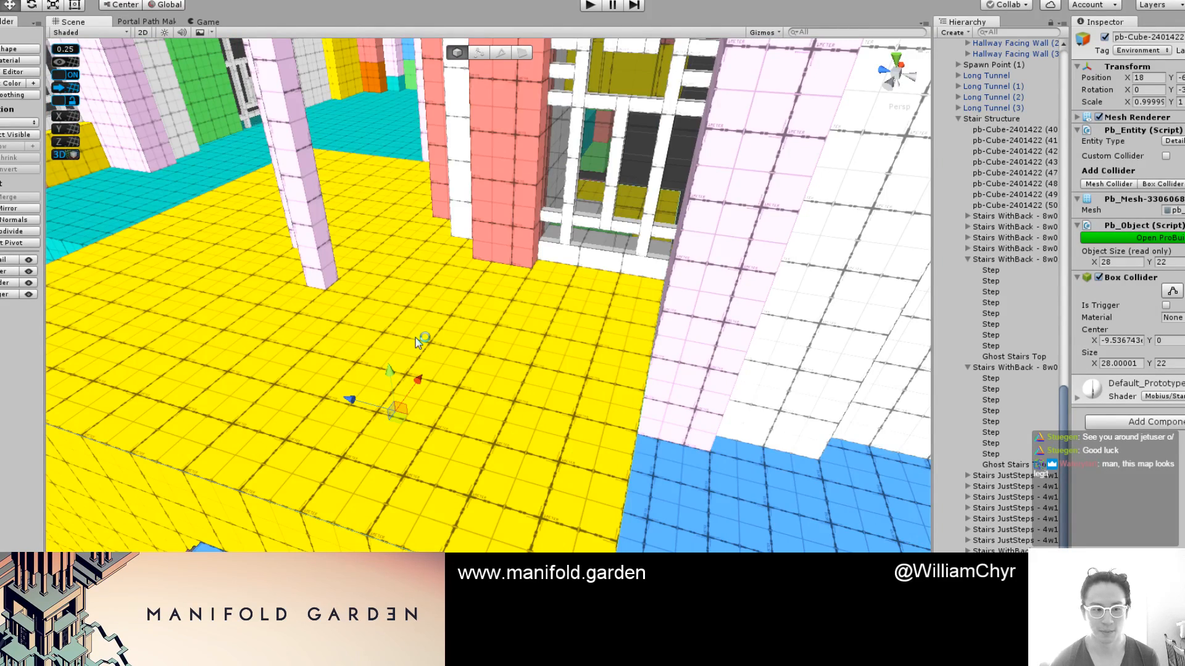
Pull in the yellow platform's side face on the blue floor, narrowing the block to 14 units
right_click_drag(416, 338, 492, 387)
key("g")
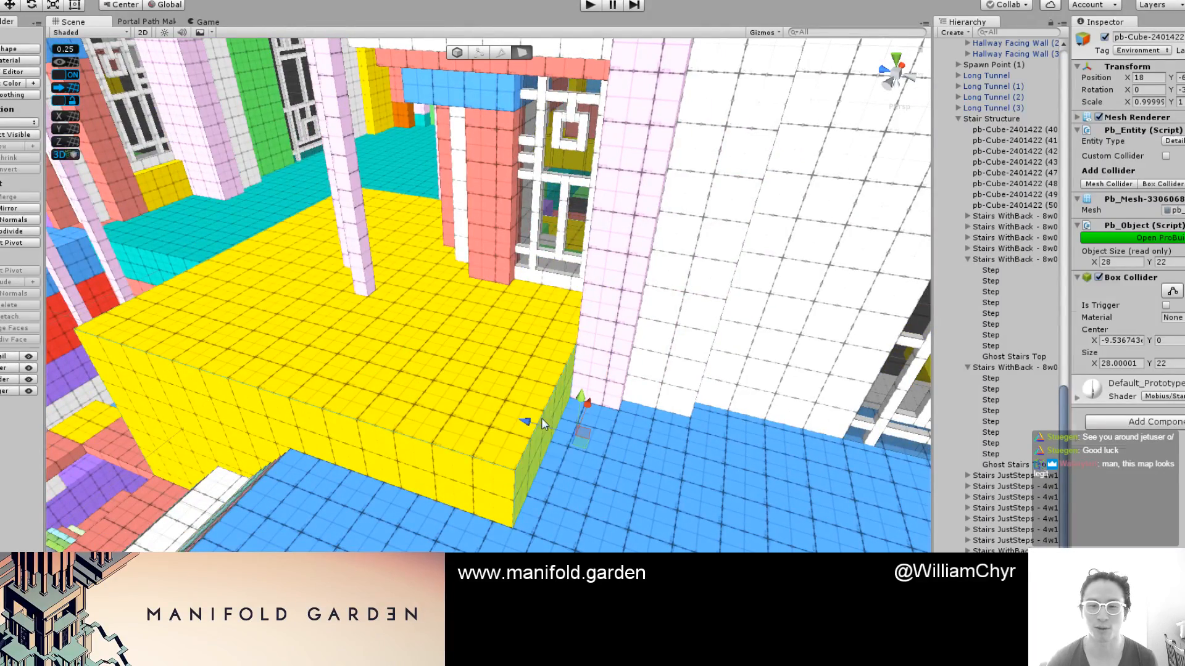
left_click(541, 417)
right_click_drag(541, 417, 562, 361)
left_click_drag(562, 361, 274, 321, "alt")
middle_click_drag(197, 351, 291, 412)
scroll(291, 411, "up", 3)
left_click_drag(367, 386, 469, 328)
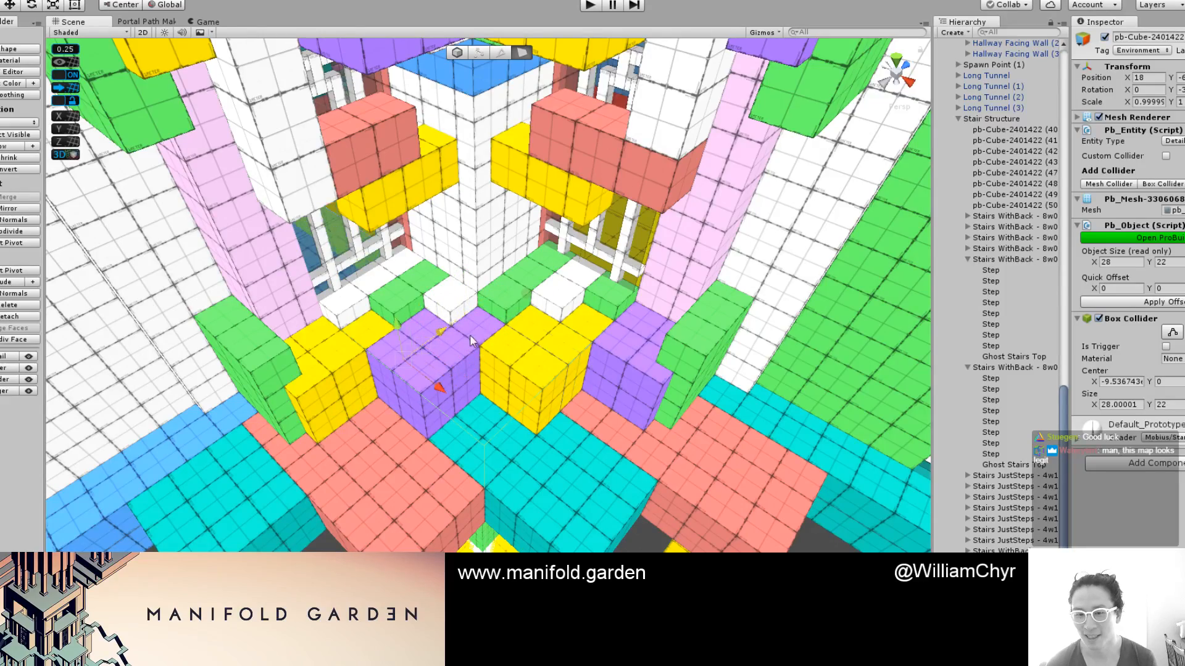
right_click_drag(527, 278, 435, 373)
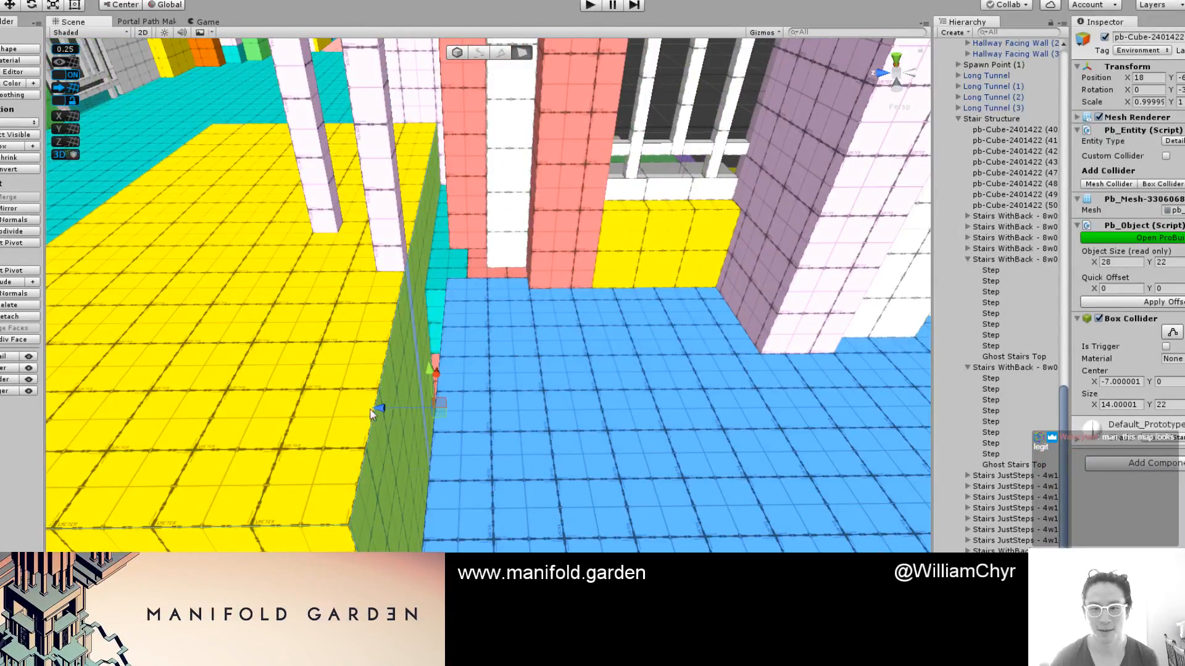
Move the same side face back out to make the yellow platform 22 units wide, and centre its pivot
left_click_drag(377, 408, 510, 395)
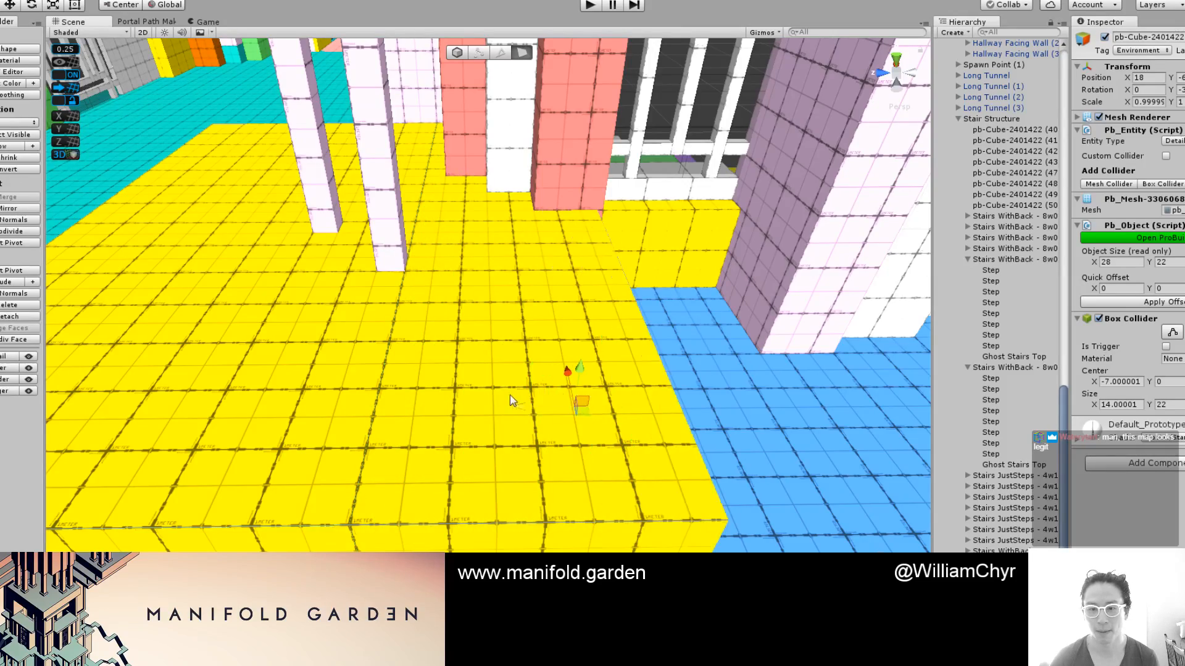
left_click_drag(575, 333, 44, 372, "alt")
right_click_drag(43, 370, 106, 322)
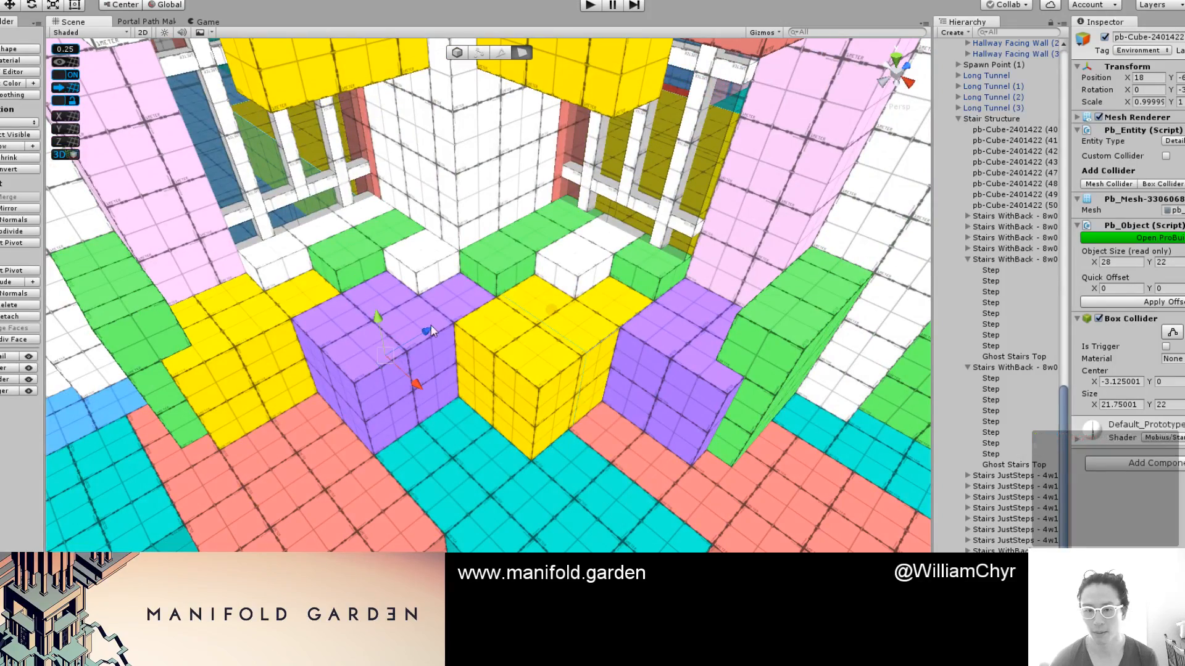
right_click_drag(424, 333, 634, 369)
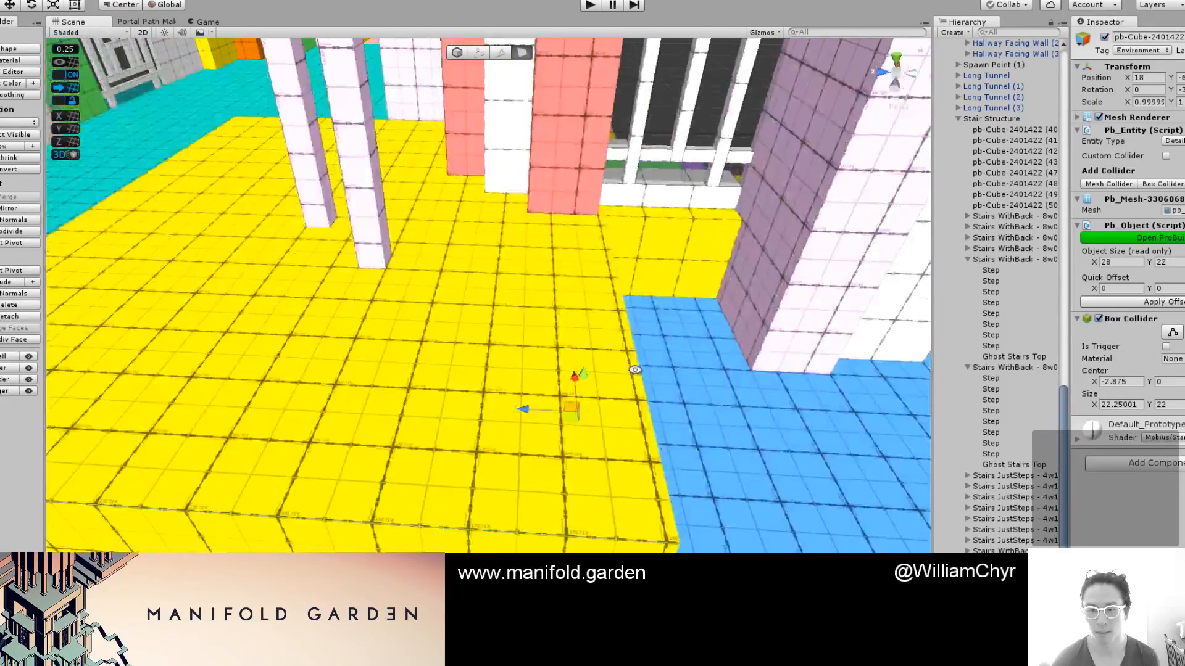
left_click_drag(520, 411, 510, 414)
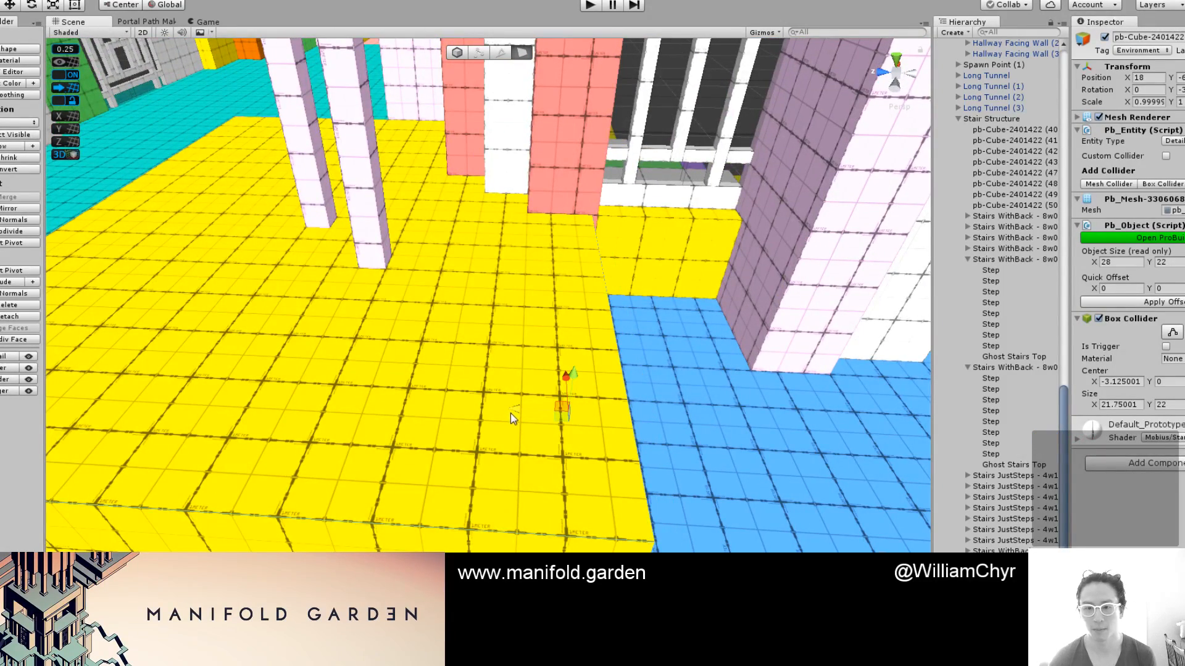
key("g")
key("ctrl+j")
Duplicate the yellow platform and move the copy along the blue floor to X position 36
right_click_drag(517, 412, 461, 359)
key("ctrl+d")
left_click_drag(356, 369, 590, 322)
right_click_drag(589, 322, 586, 484)
left_click_drag(586, 484, 590, 493)
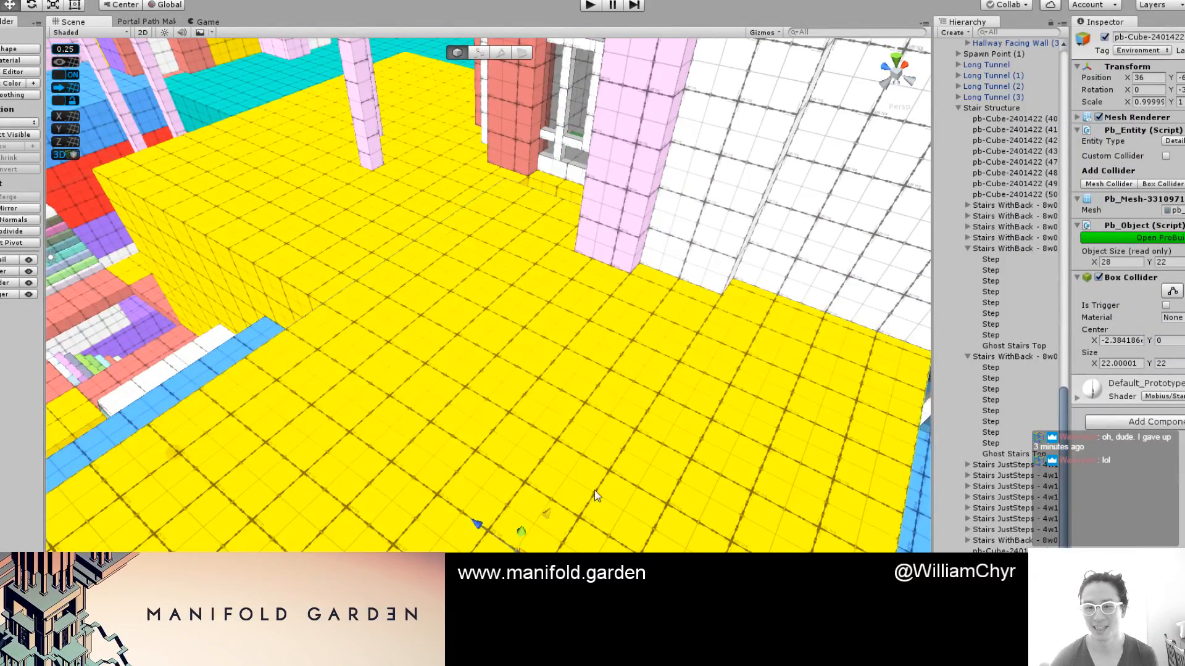
key("ctrl+z")
scroll(624, 368, "down", 3)
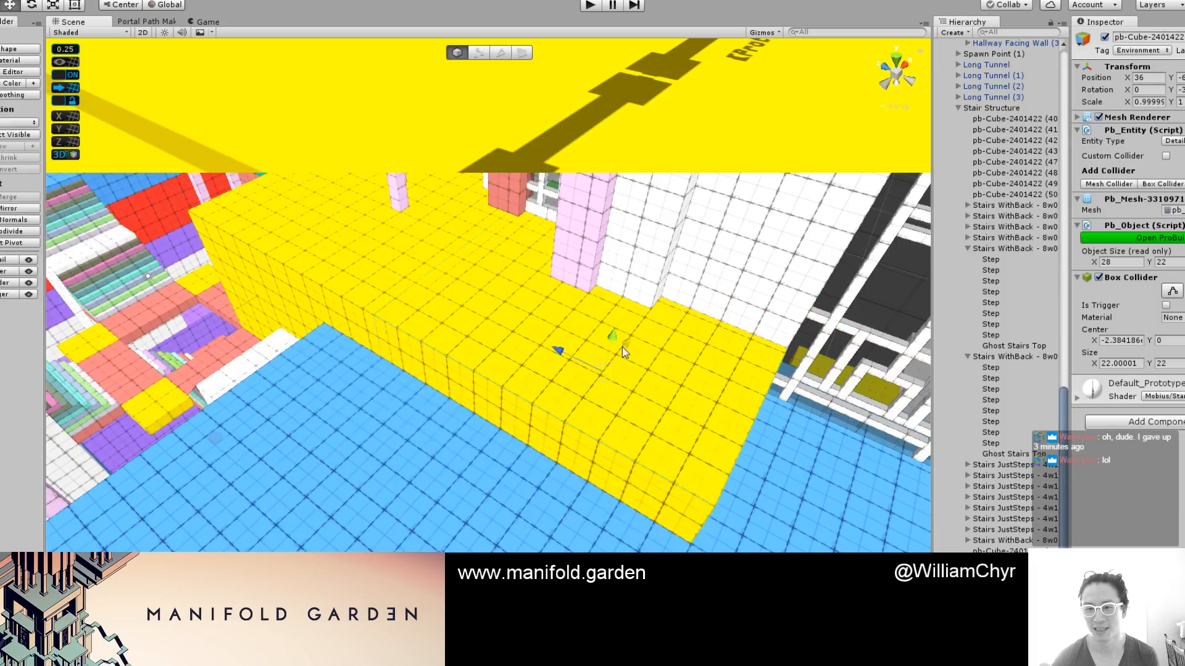
left_click_drag(622, 347, 535, 446)
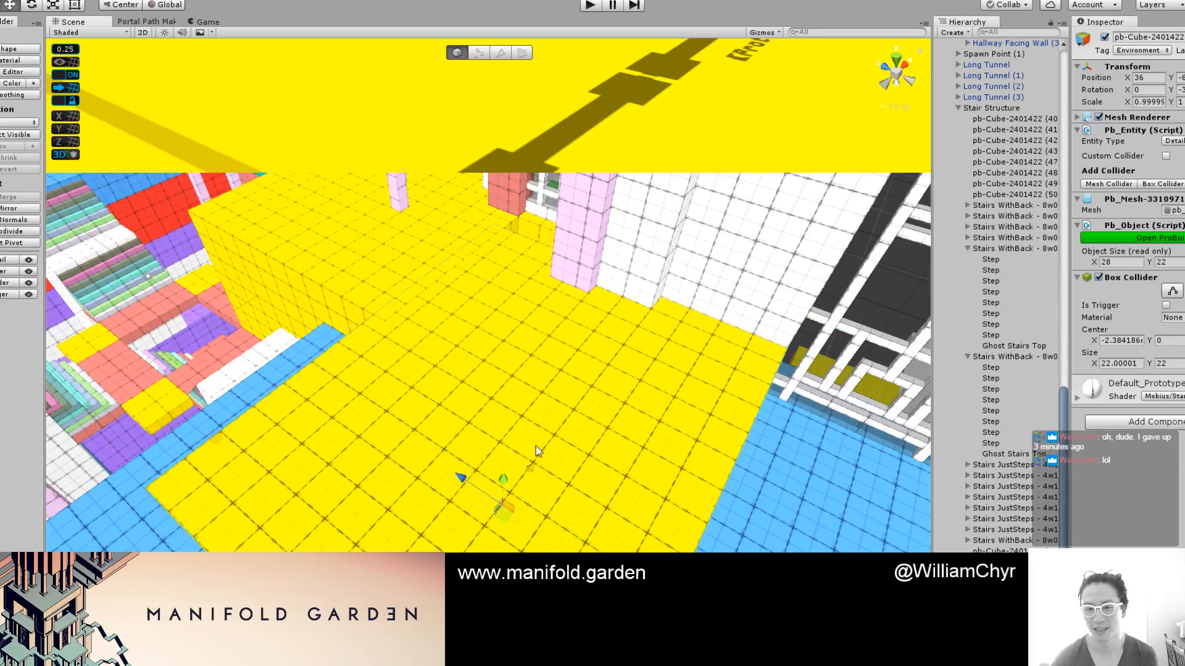
Select the faces of the duplicated platform and set their vertex colour to Red-Orange
left_click(629, 417)
key("g")
right_click_drag(501, 506, 528, 408)
left_click(529, 409)
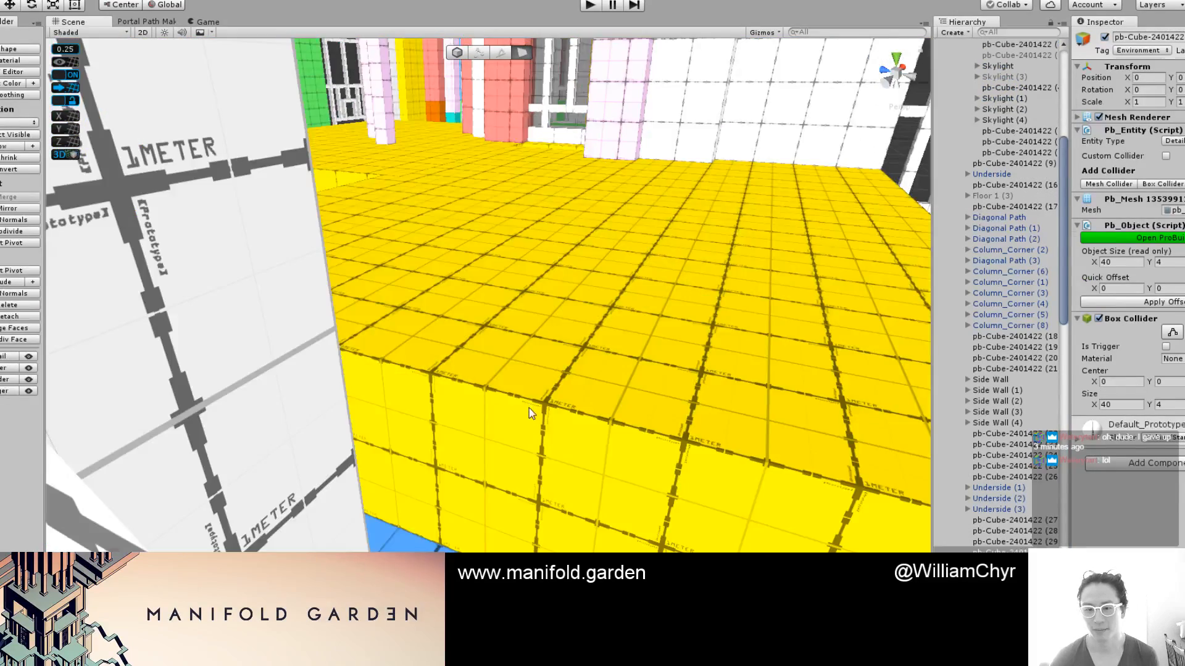
double_click(486, 395)
right_click_drag(598, 388, 383, 99)
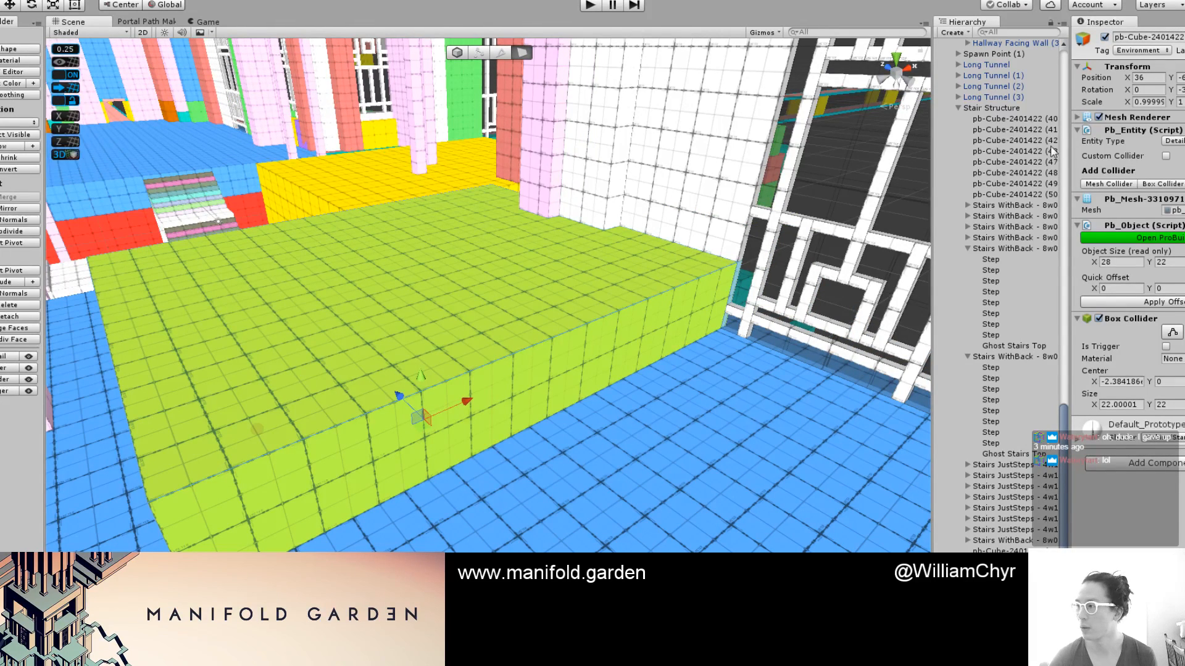
key("alt+shift+2")
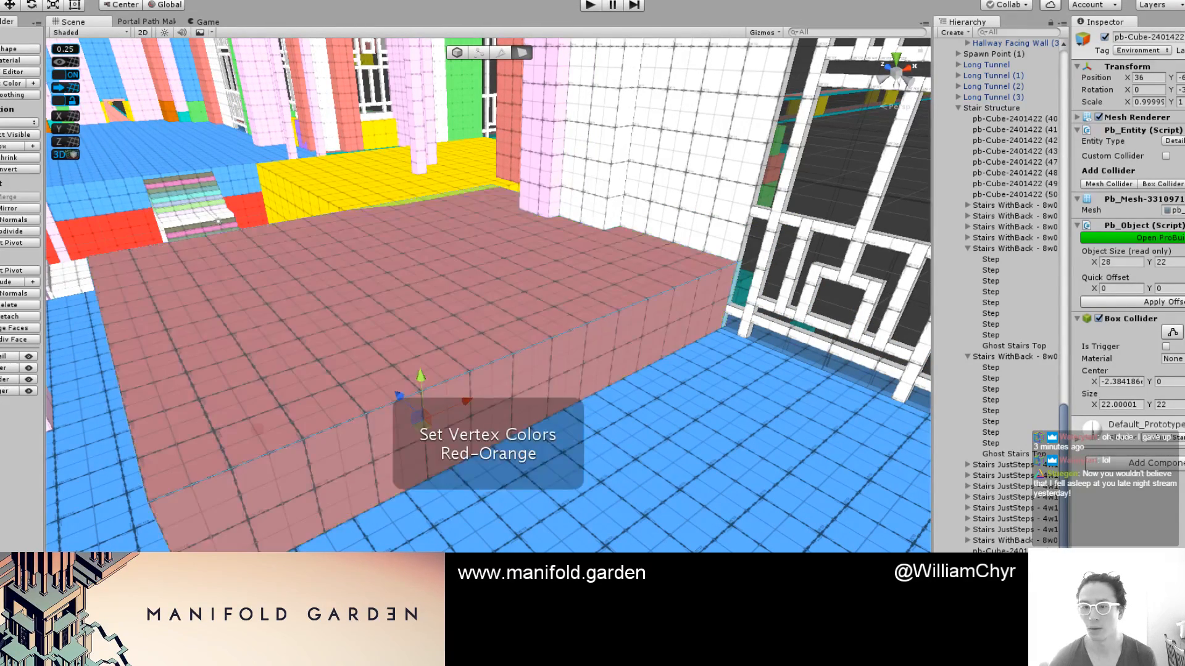
Pull in the red block's side face nearest the stairs to make the block 12 units long, and centre its pivot
left_click_drag(165, 398, 203, 402, "alt")
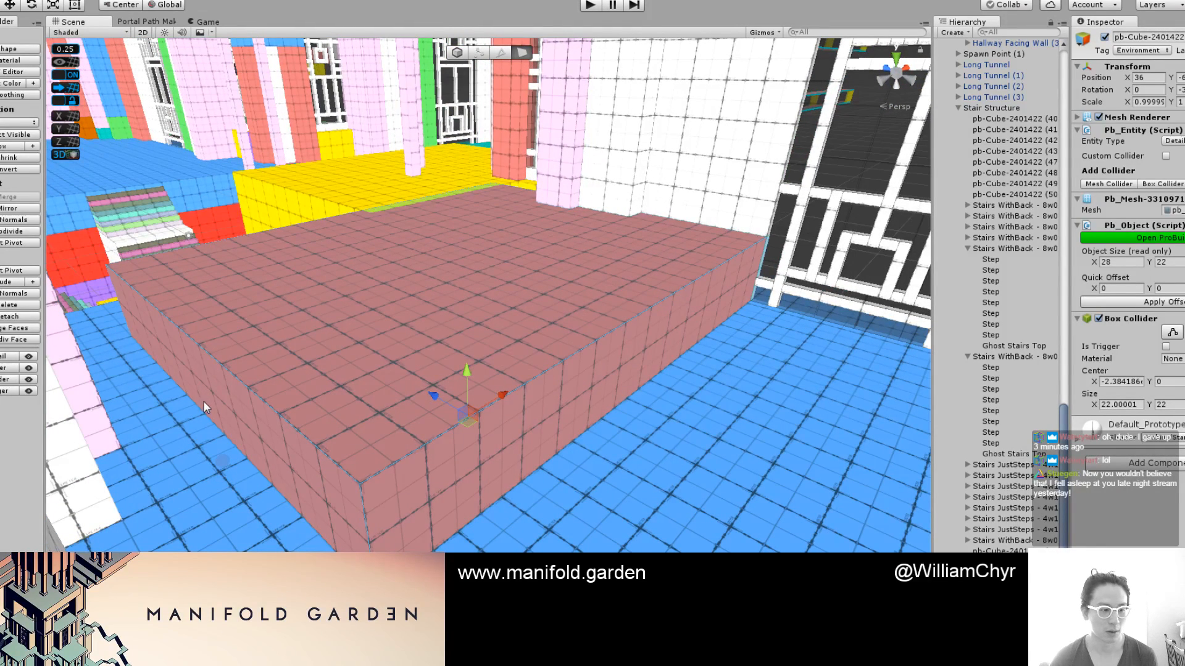
left_click(219, 418)
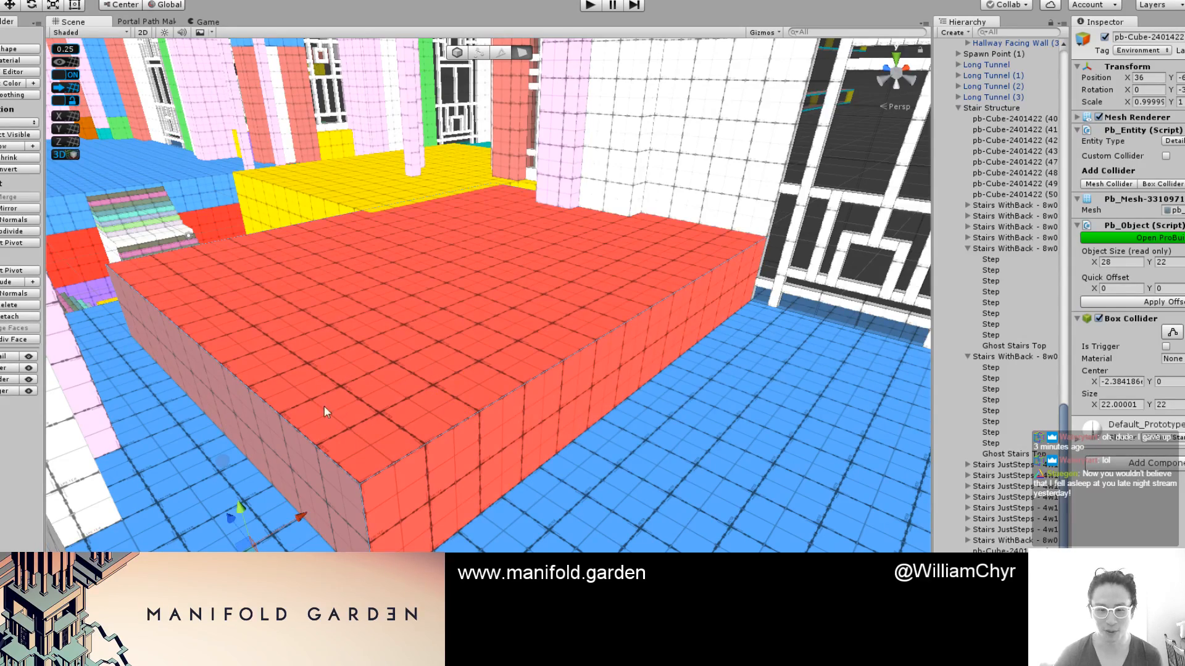
right_click_drag(324, 410, 338, 453)
scroll(338, 452, "down", 3)
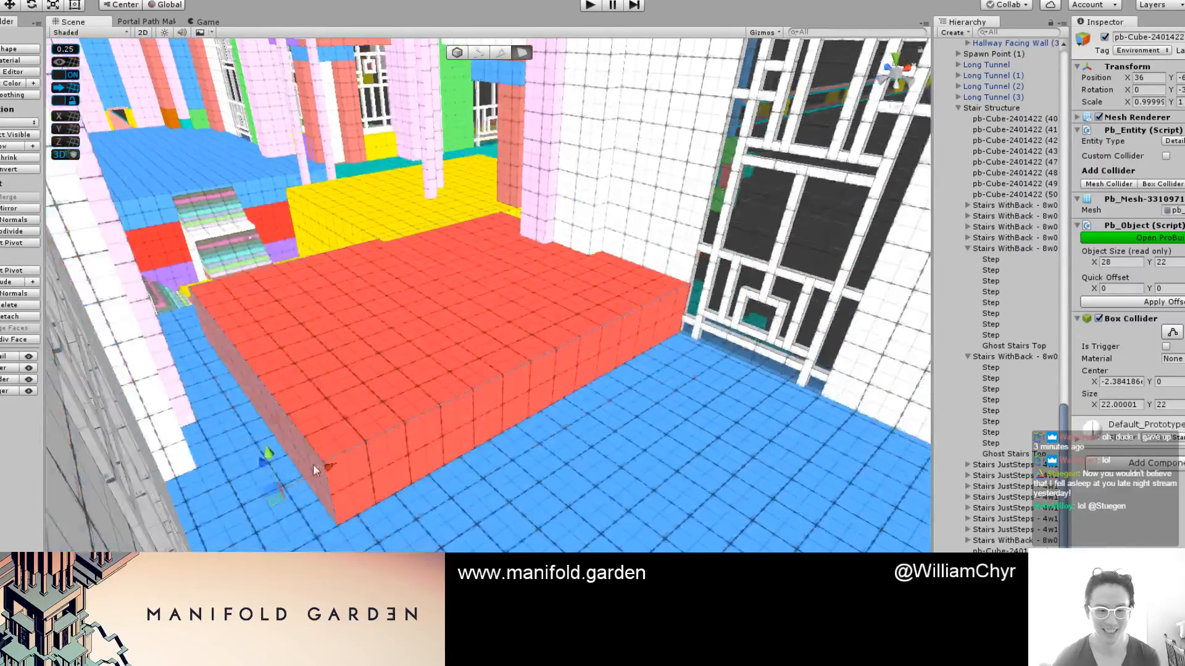
left_click_drag(313, 464, 551, 388)
key("g")
key("ctrl+j")
scroll(554, 368, "up", 2)
key("g")
scroll(523, 374, "up", 1)
key("g")
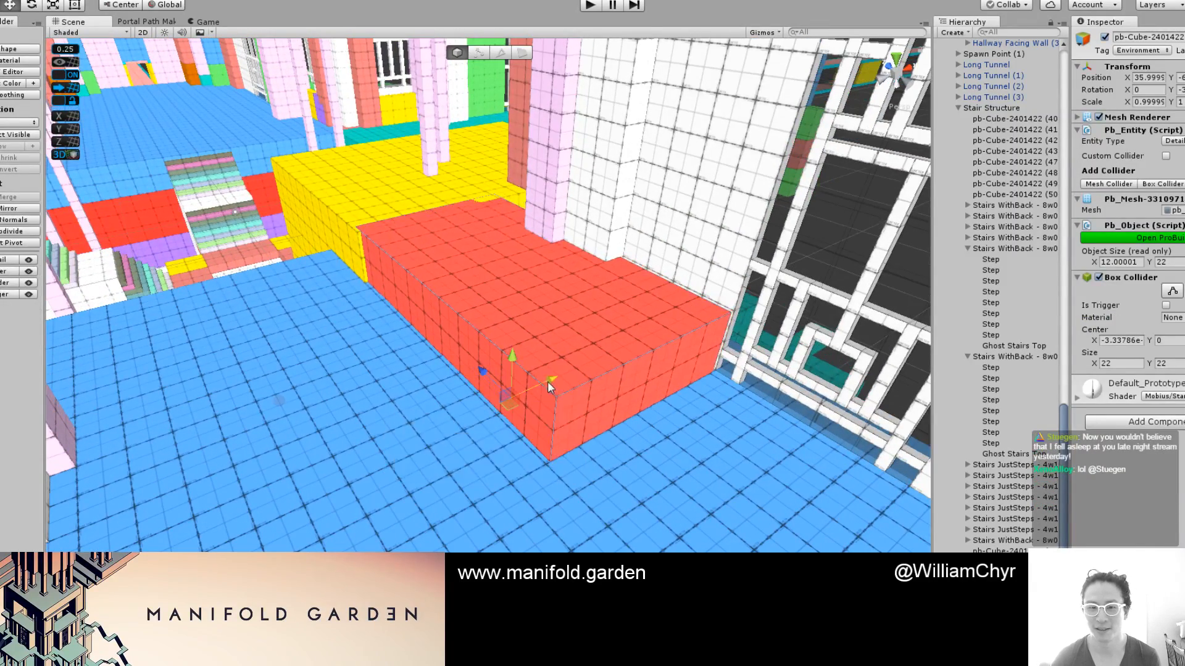
Move the red block away from the yellow platform along the blue floor to X position 37
right_click_drag(541, 342, 569, 350)
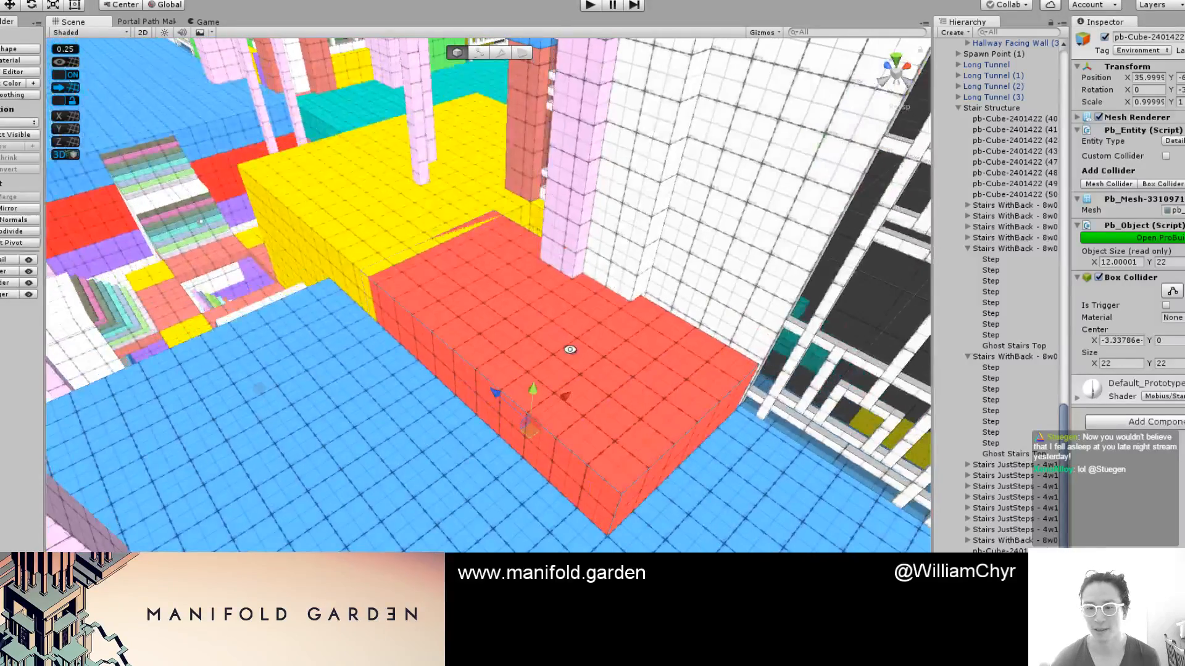
right_click_drag(494, 381, 557, 327)
left_click_drag(548, 409, 569, 426)
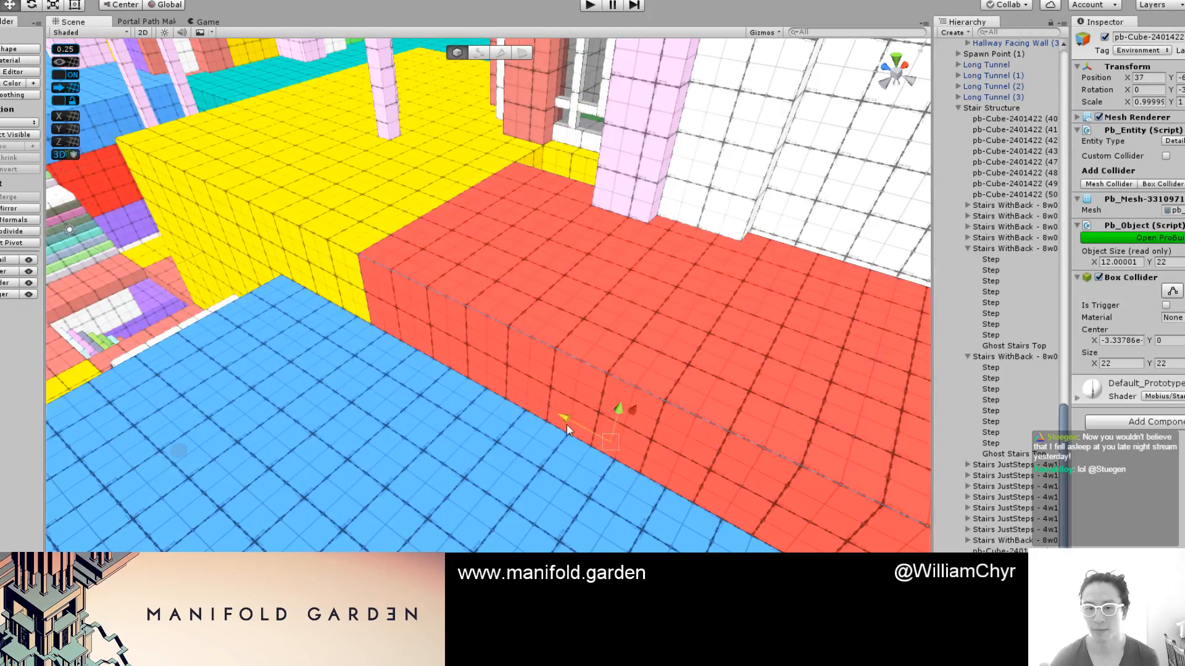
right_click_drag(574, 419, 633, 391)
left_click_drag(623, 451, 668, 421)
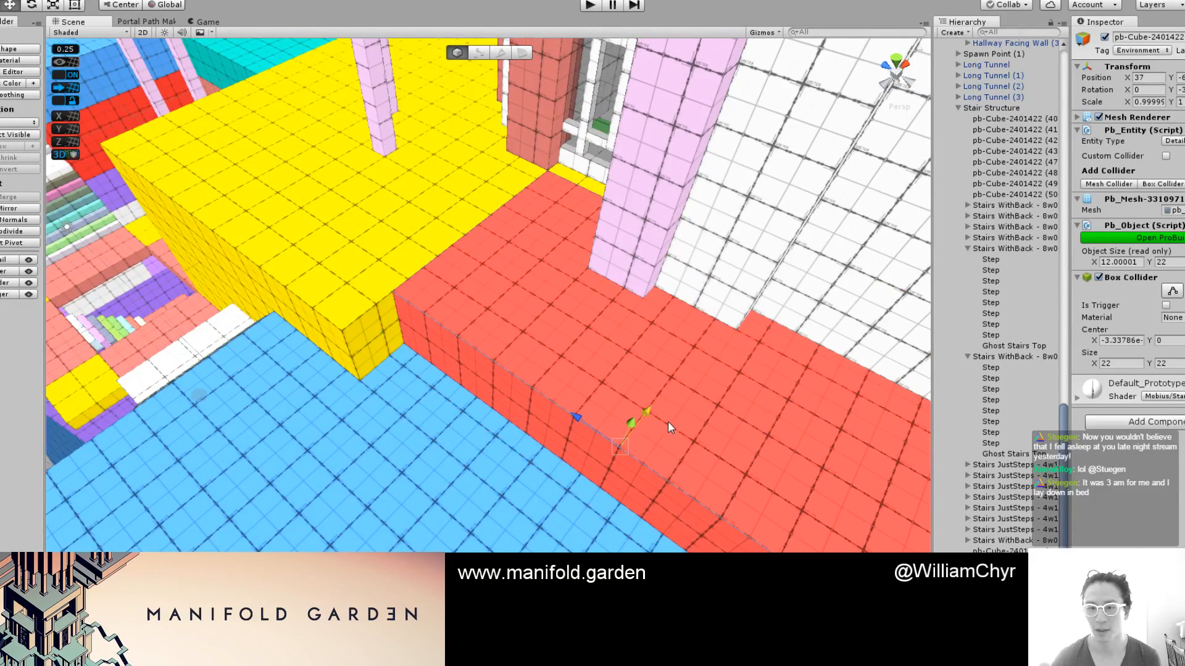
Push the red block's end face near the window lattice towards the yellow platform, making the block 6 units wide
right_click_drag(577, 389, 726, 393)
key("g")
left_click(615, 358)
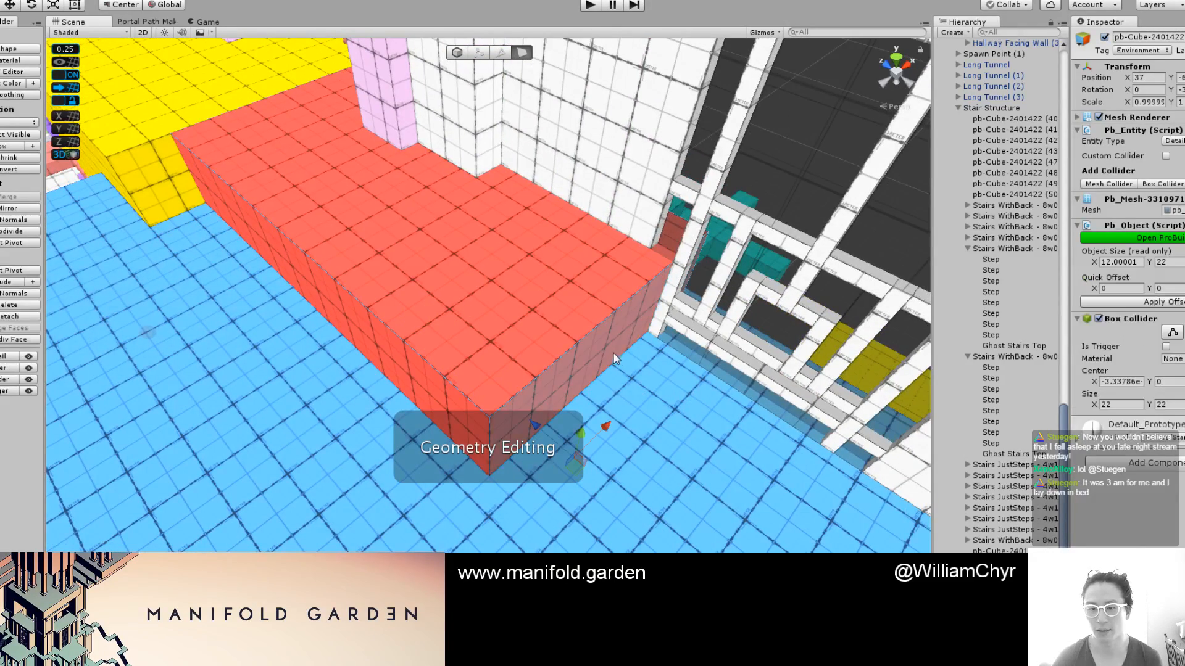
left_click_drag(506, 474, 663, 454, "alt")
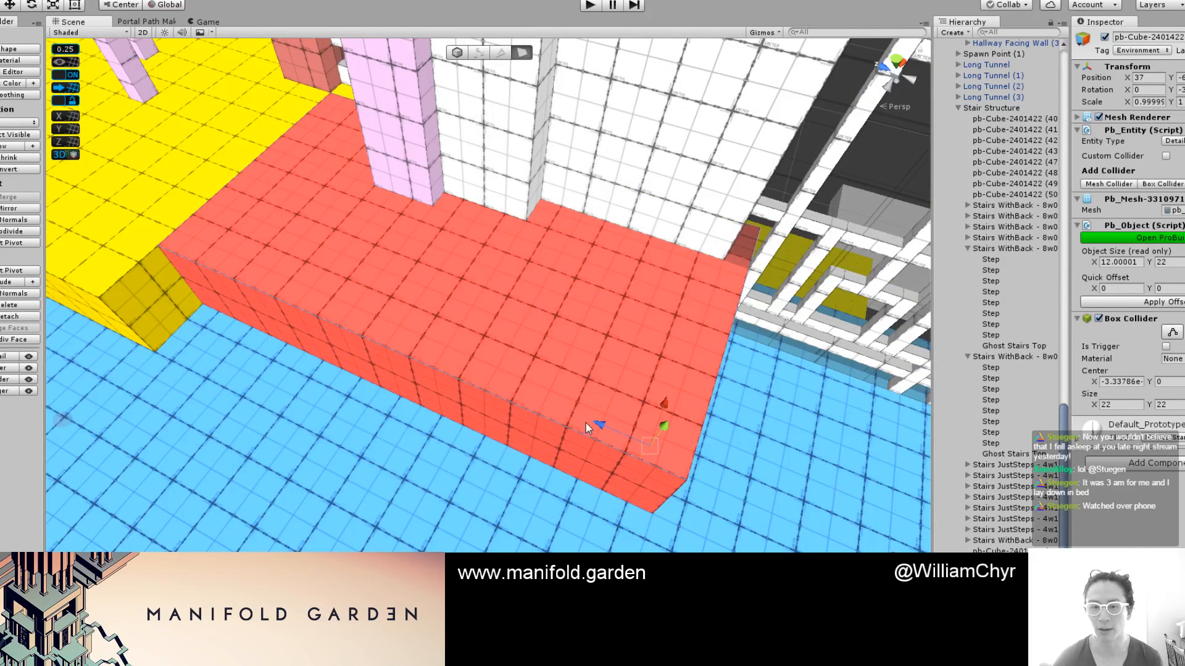
left_click_drag(587, 424, 290, 326)
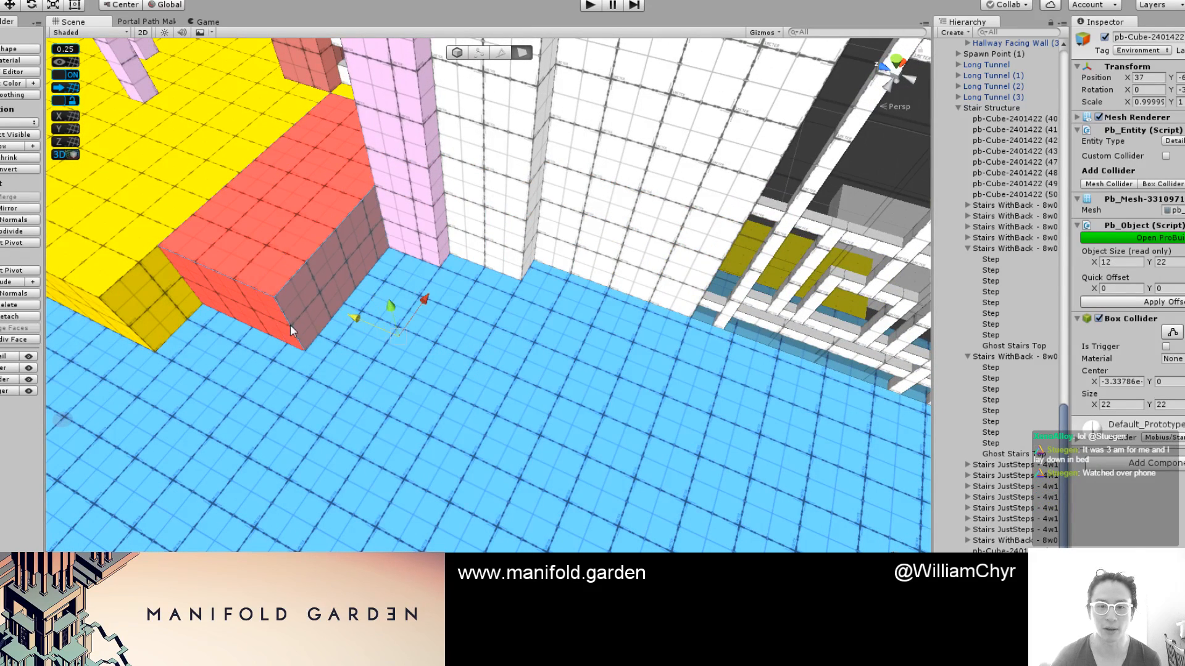
Extend the red block's front face outward along the yellow platform to a length of 15 units, and centre the pivot
left_click(224, 297)
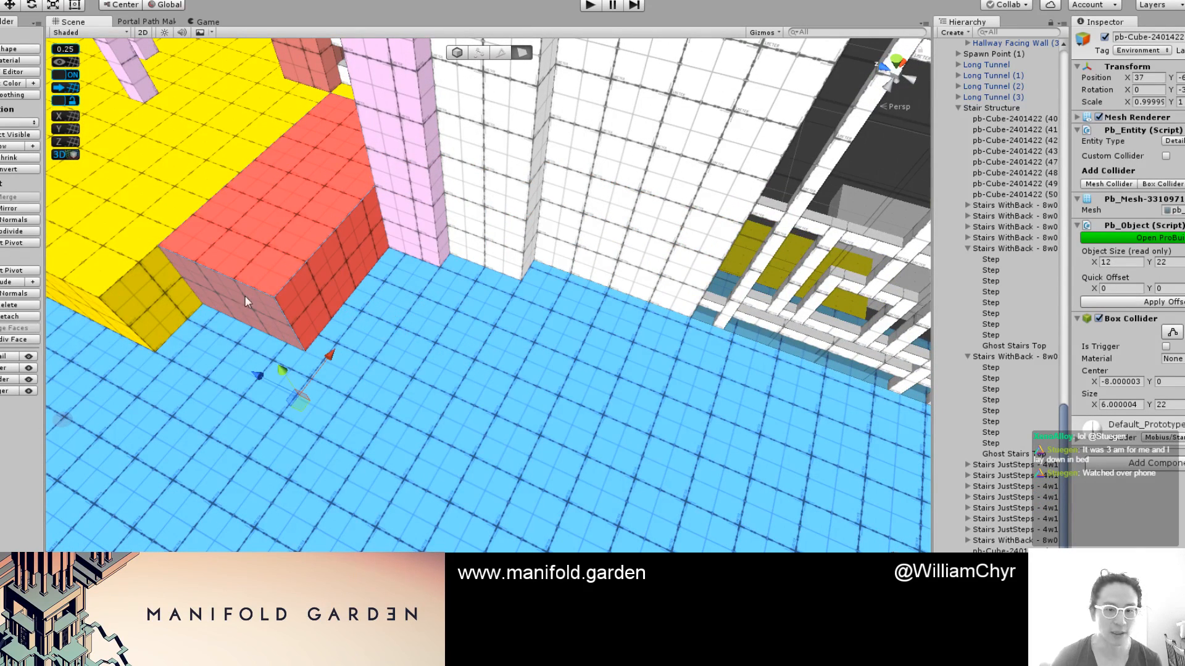
left_click_drag(327, 357, 302, 401)
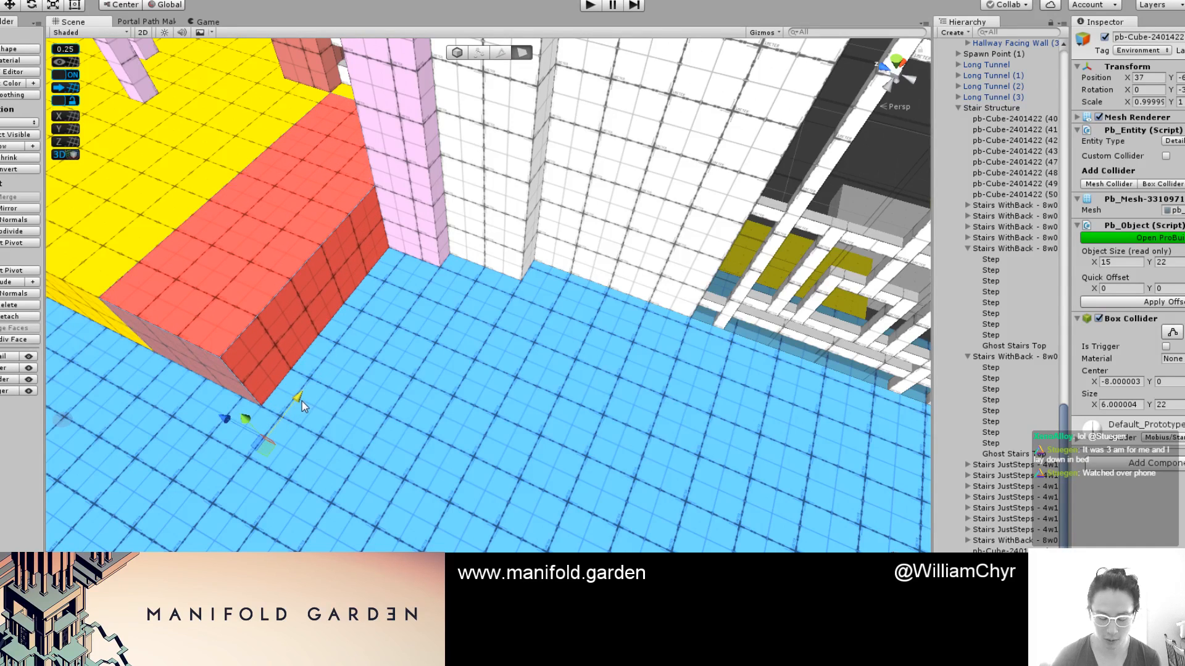
key("Escape")
key("g")
key("g")
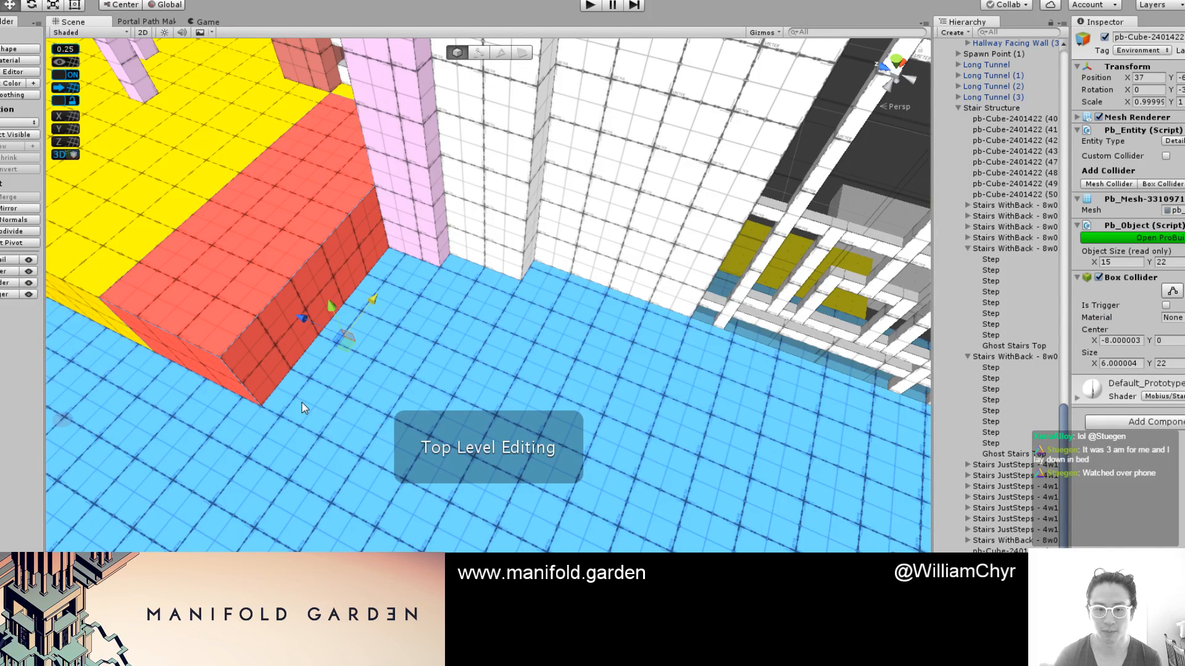
key("ctrl+j")
Frame the narrowed red block in an isometric view and set its pivot to the centre again
left_click_drag(301, 402, 550, 313, "alt")
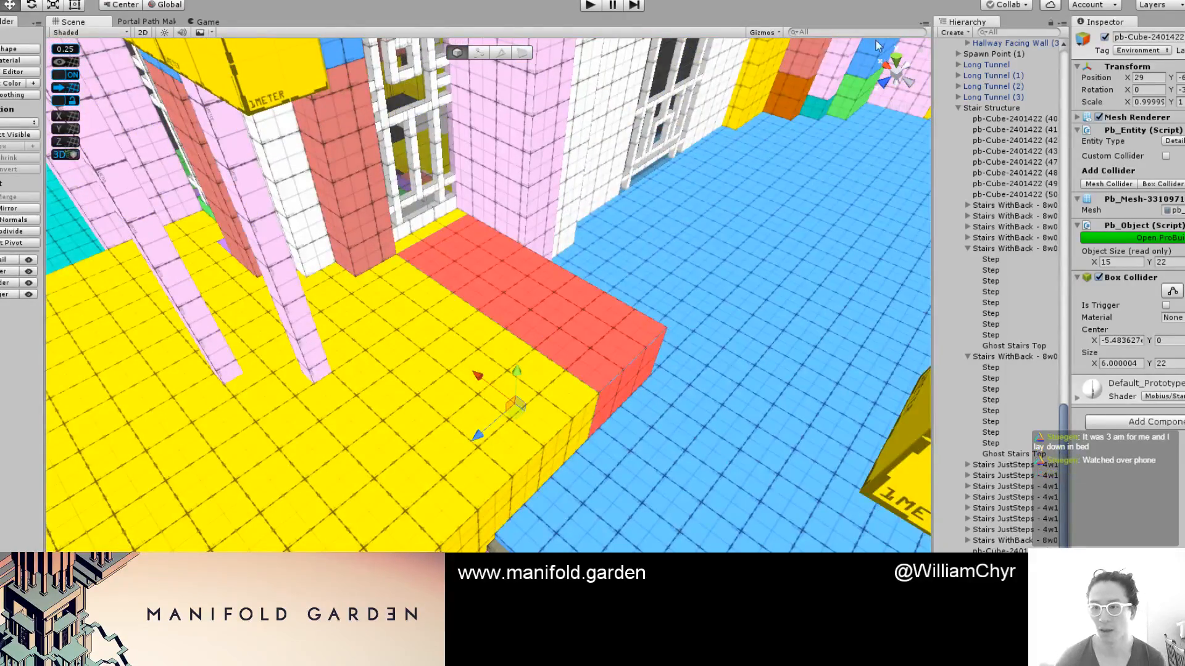
left_click(895, 74)
scroll(537, 105, "up", 5)
scroll(572, 261, "down", 2)
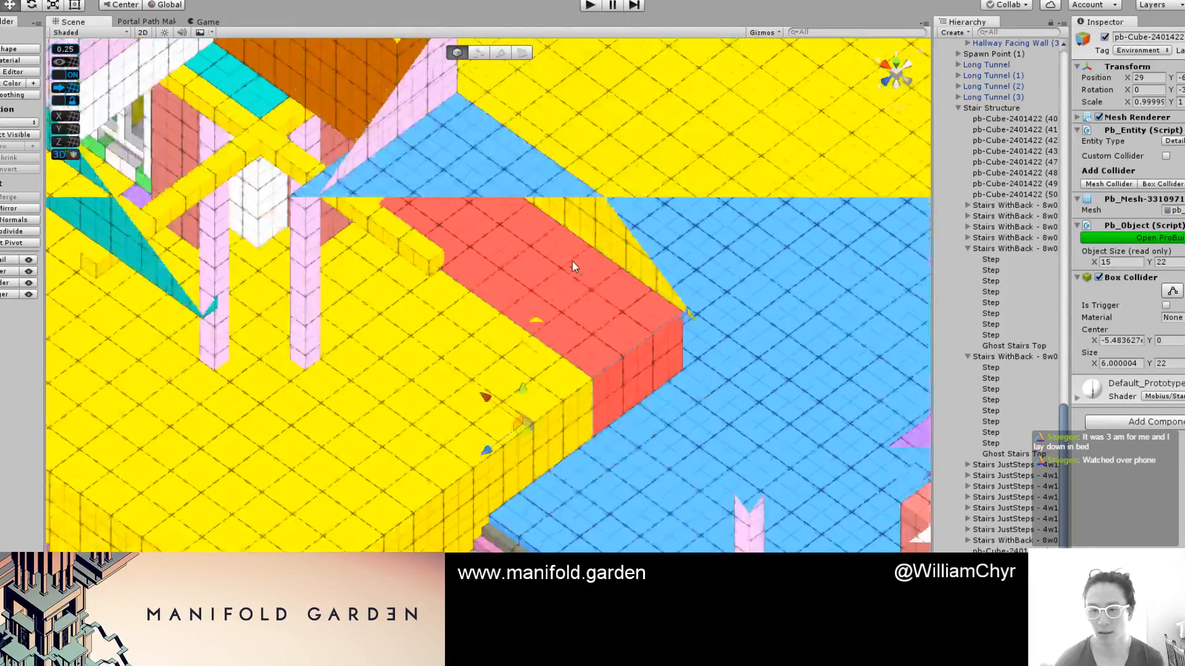
key("f")
scroll(567, 261, "up", 5)
key("ctrl+j")
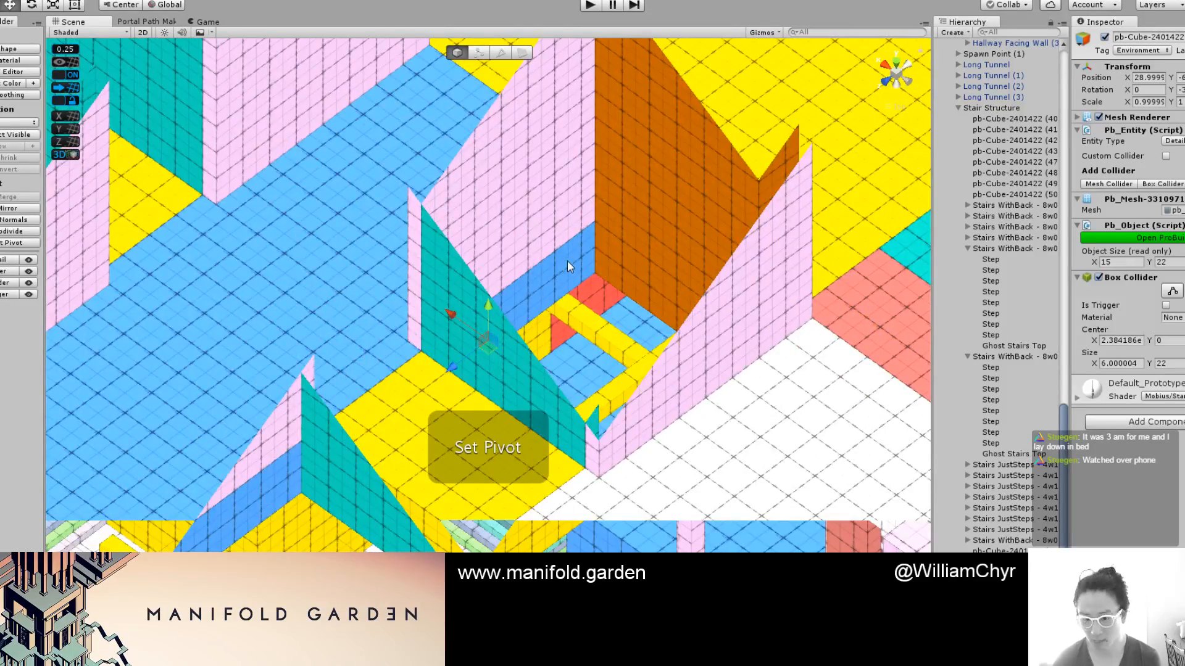
Raise the red block vertically until its base rests on the blue floor beside the yellow platform
scroll(568, 261, "up", 5)
left_click_drag(567, 256, 509, 92, "alt")
scroll(484, 281, "down", 4)
left_click_drag(509, 105, 575, 245, "alt")
left_click_drag(596, 22, 618, 7)
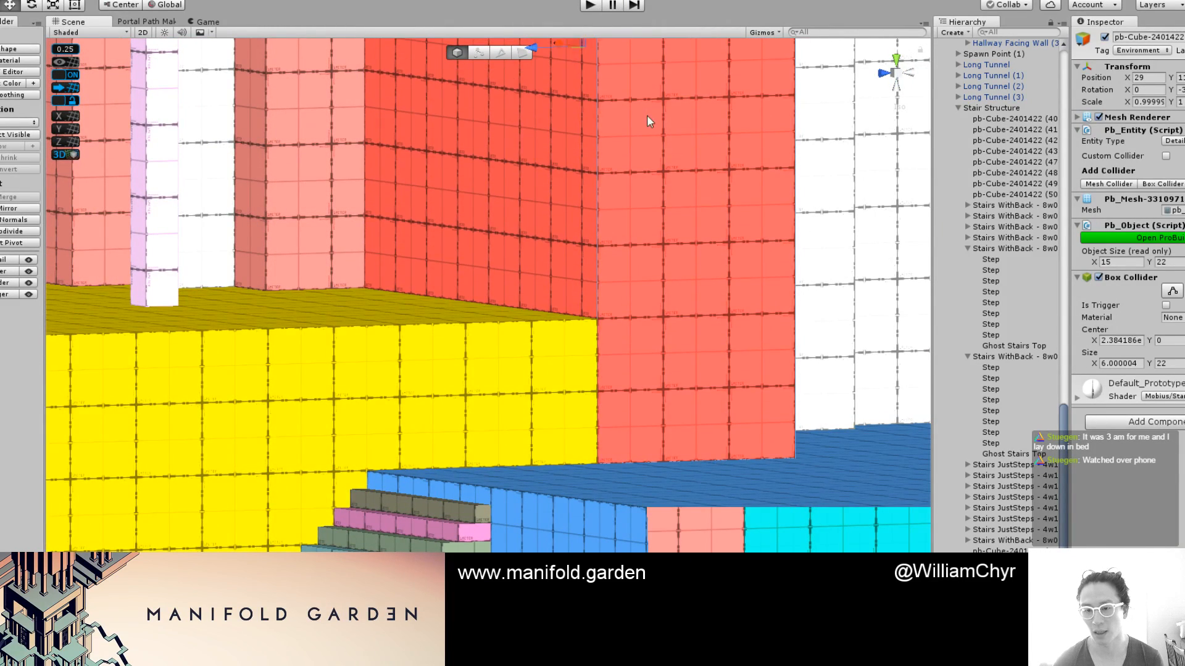
scroll(646, 116, "down", 5)
middle_click_drag(629, 123, 568, 240)
scroll(567, 241, "up", 4)
middle_click_drag(560, 262, 564, 309)
scroll(586, 246, "up", 4)
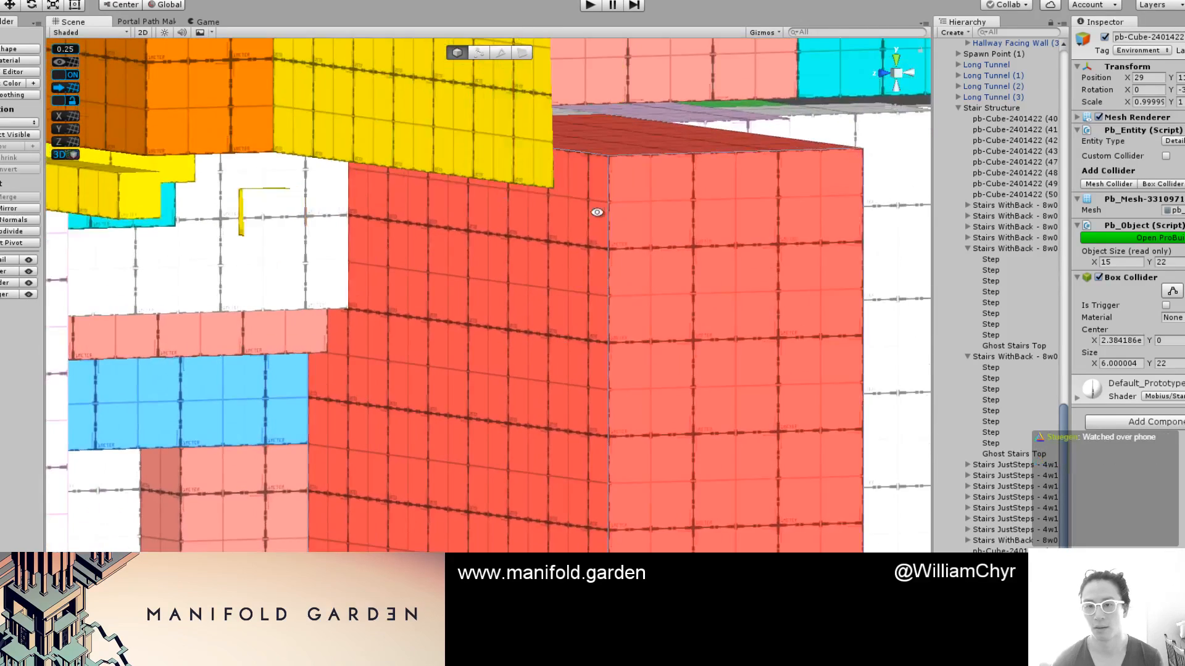
Lower the red block's top face to make the block 4 units tall, and centre its pivot
left_click_drag(595, 212, 588, 242, "alt")
key("g")
left_click(602, 173)
left_click_drag(583, 86, 590, 444)
scroll(556, 456, "down", 3)
middle_click_drag(522, 467, 582, 198)
left_click_drag(622, 179, 650, 523)
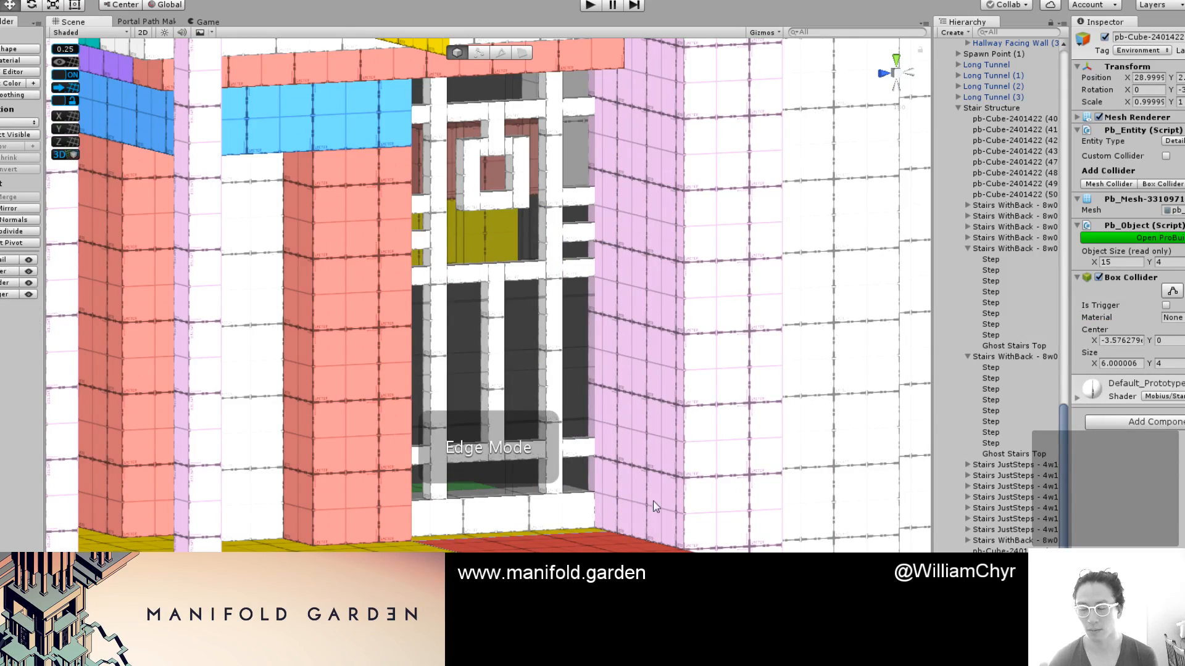
Examine from several angles how the red block meets the yellow platform, the pillars and the blue floor
left_click(893, 82)
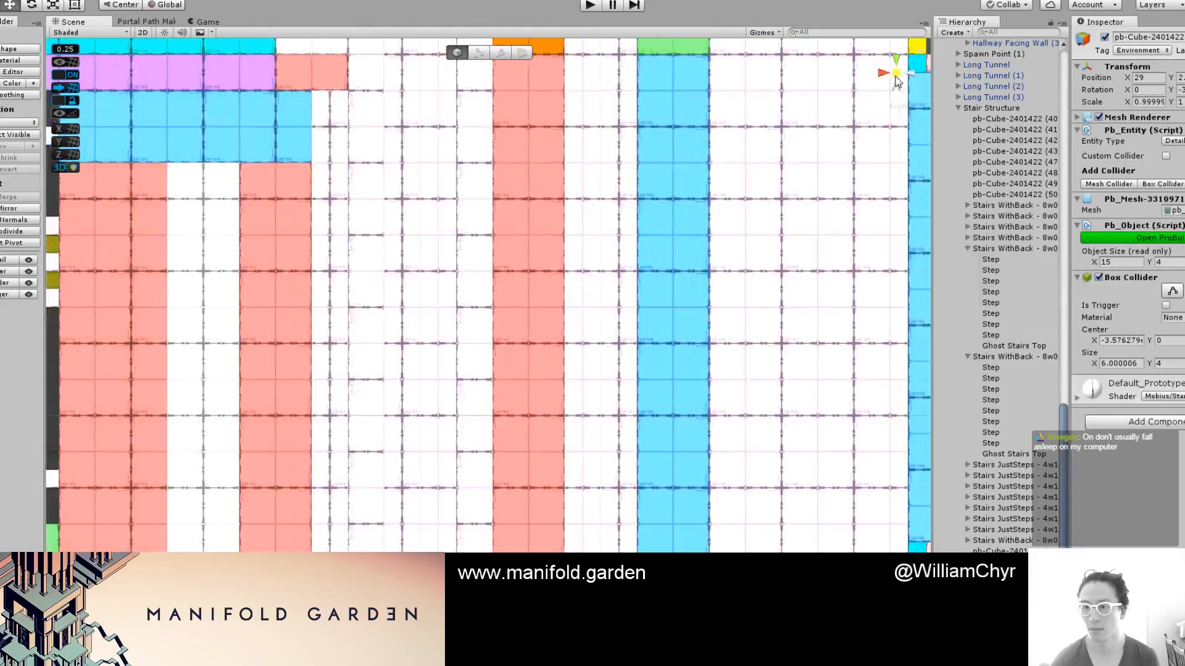
left_click(897, 76)
right_click_drag(424, 385, 491, 476, "alt")
left_click_drag(491, 476, 407, 499, "alt")
middle_click_drag(408, 500, 449, 410)
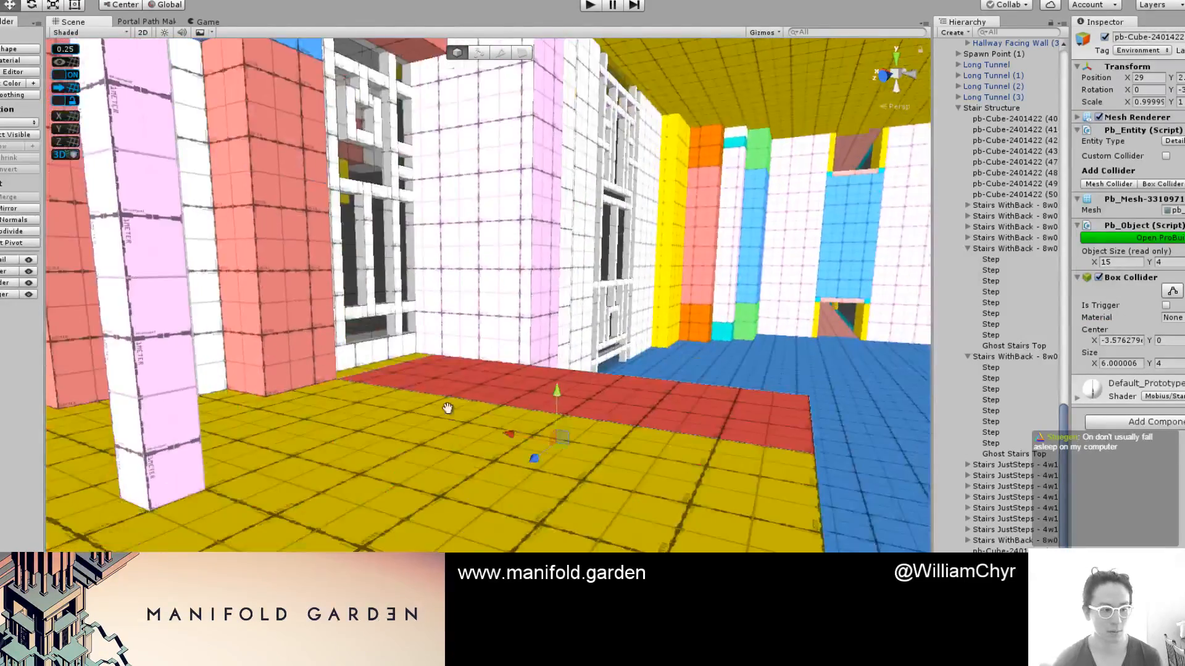
left_click_drag(449, 410, 331, 476, "alt")
middle_click_drag(331, 476, 518, 309)
left_click_drag(518, 309, 453, 351, "alt")
mouse_move(453, 351)
right_mouse_down()
mouse_move(285, 391)
mouse_move(378, 381)
mouse_move(553, 310)
mouse_move(491, 336)
mouse_move(528, 397)
mouse_move(555, 288)
mouse_move(568, 320)
mouse_move(664, 298)
mouse_move(423, 265)
mouse_move(491, 243)
mouse_move(512, 283)
mouse_move(579, 225)
mouse_move(507, 373)
mouse_move(539, 396)
mouse_move(561, 347)
mouse_move(518, 378)
mouse_move(630, 397)
mouse_move(485, 341)
mouse_move(405, 346)
mouse_move(339, 323)
mouse_move(407, 370)
mouse_move(584, 409)
mouse_move(471, 397)
mouse_move(490, 413)
mouse_move(610, 376)
mouse_move(653, 391)
mouse_move(531, 351)
mouse_move(643, 317)
mouse_move(756, 322)
mouse_move(759, 285)
mouse_move(837, 299)
mouse_move(775, 312)
mouse_move(736, 288)
mouse_move(765, 312)
mouse_move(882, 328)
mouse_move(660, 328)
mouse_move(711, 276)
right_mouse_up()
Switch the scene to the in-game shading and examine the corner platform and the stairs on both sides
key("F1")
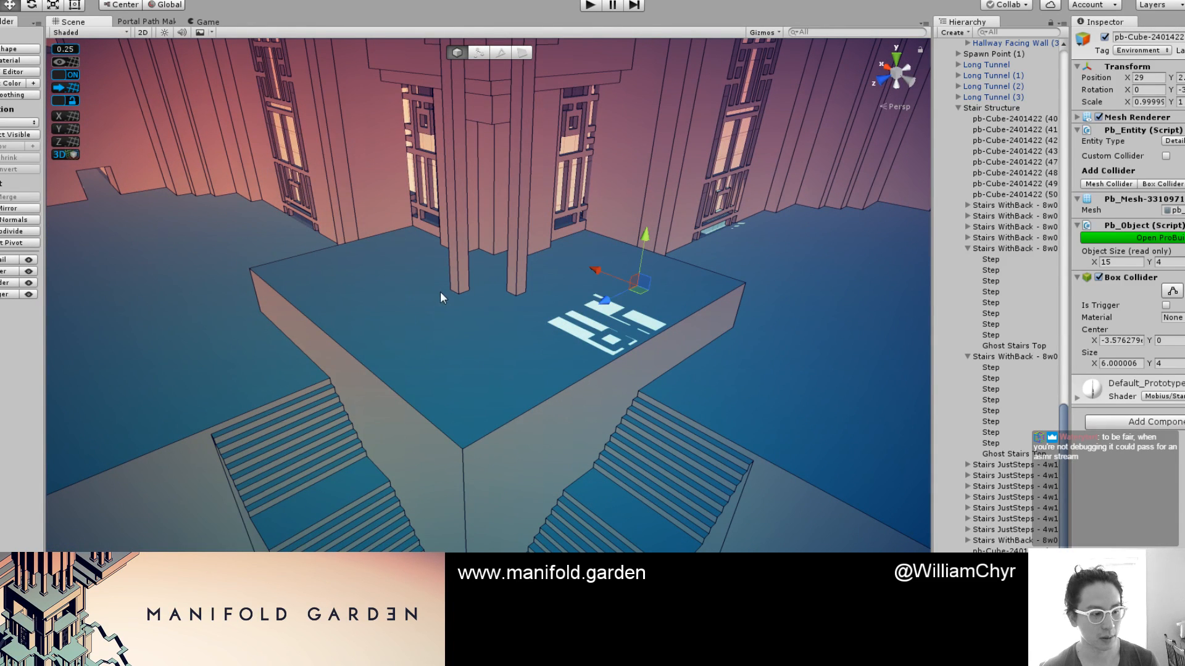
right_click_drag(441, 292, 494, 349)
scroll(498, 403, "down", 2)
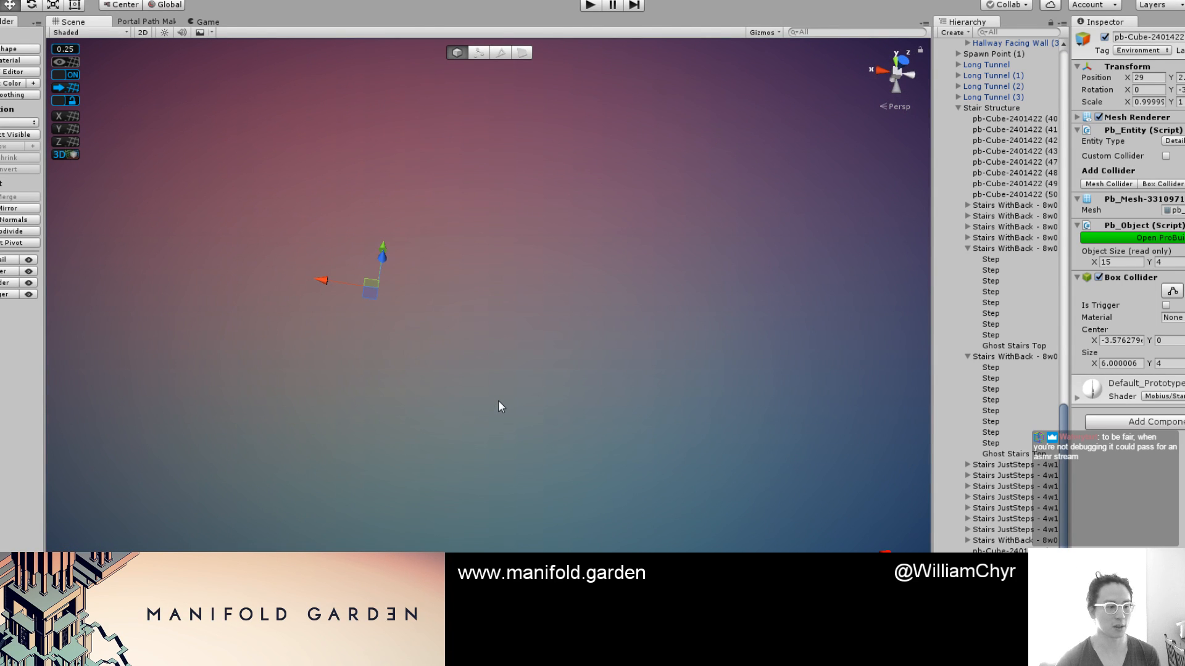
right_click_drag(498, 399, 603, 403)
left_click_drag(604, 403, 565, 310, "alt")
scroll(604, 323, "down", 3)
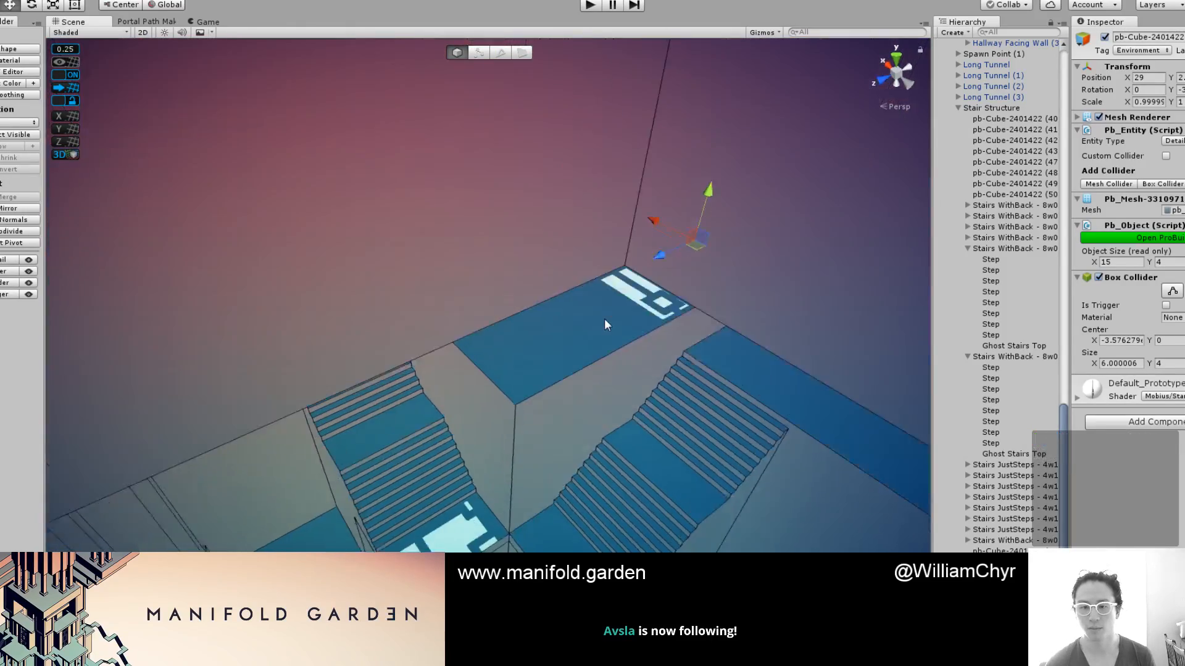
Save the level and compare the corner platform in the coloured grid materials and the in-game shading
scroll(589, 323, "up", 3)
key("ctrl+s")
scroll(588, 318, "down", 2)
scroll(579, 335, "up", 3)
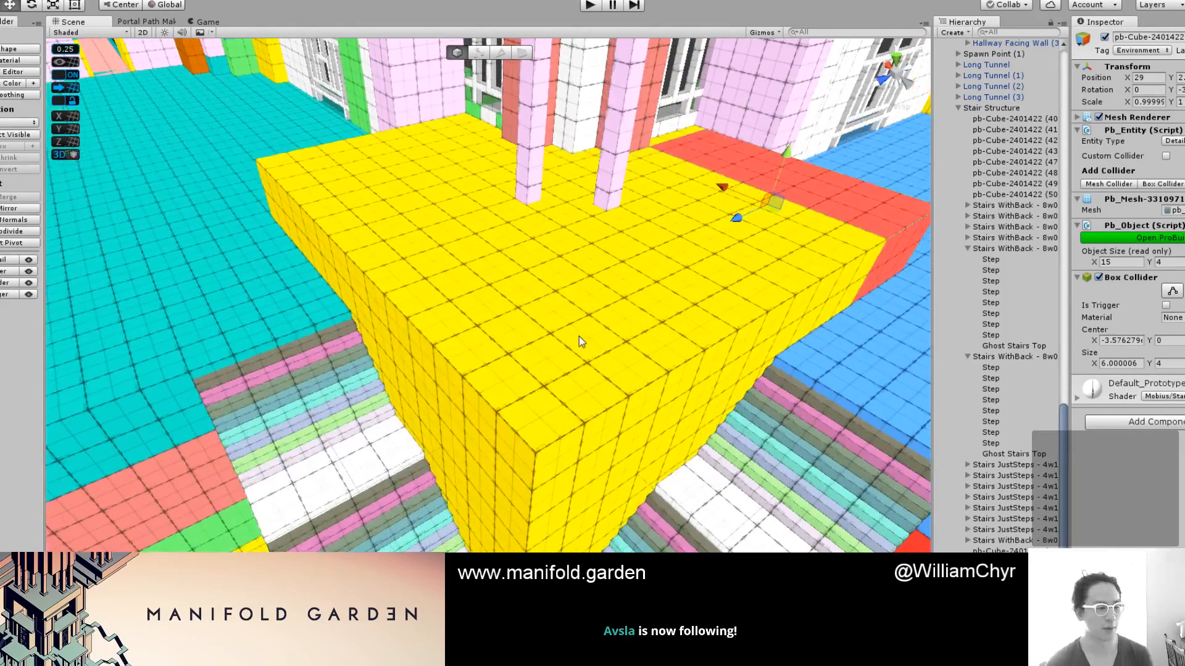
key("t")
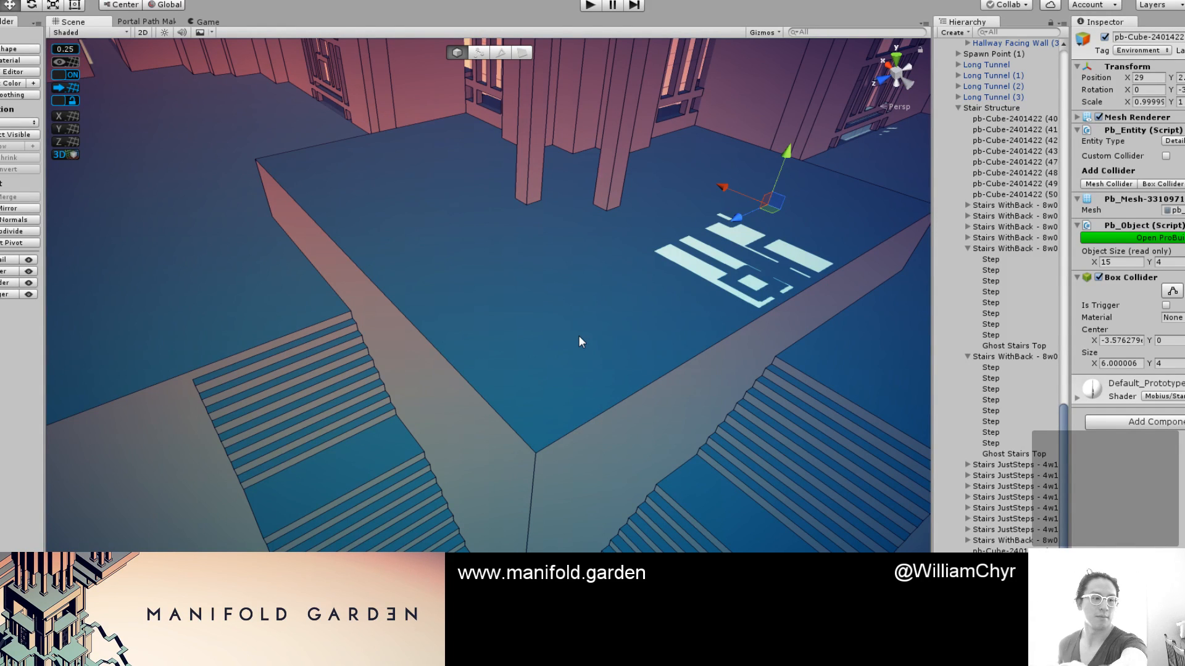
right_click_drag(579, 335, 542, 287)
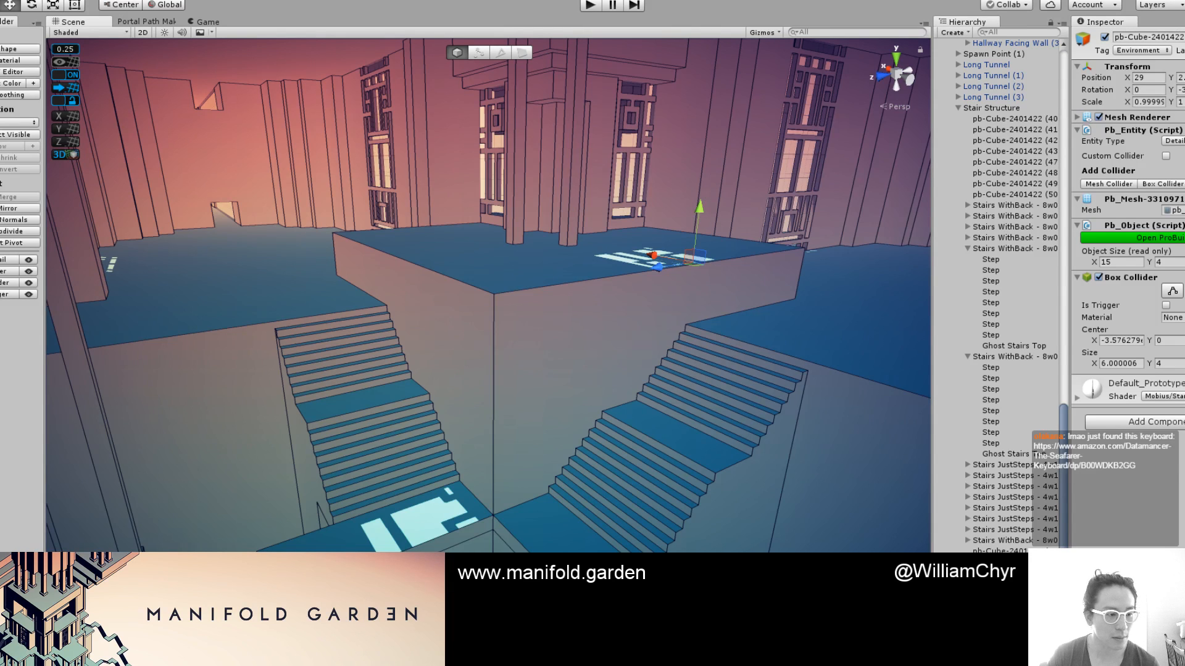
Switch to the web browser and open the Amazon keyboard link from the stream chat in a new tab
key("alt+Tab")
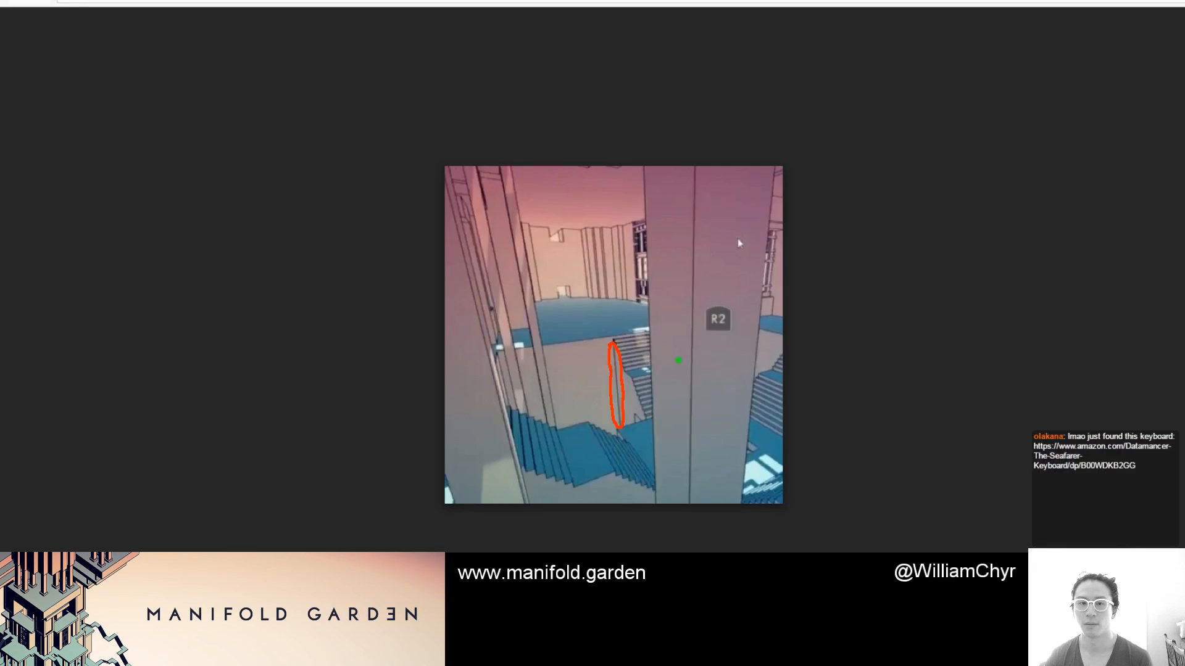
key("ctrl+t")
key("ctrl+v")
key("Return")
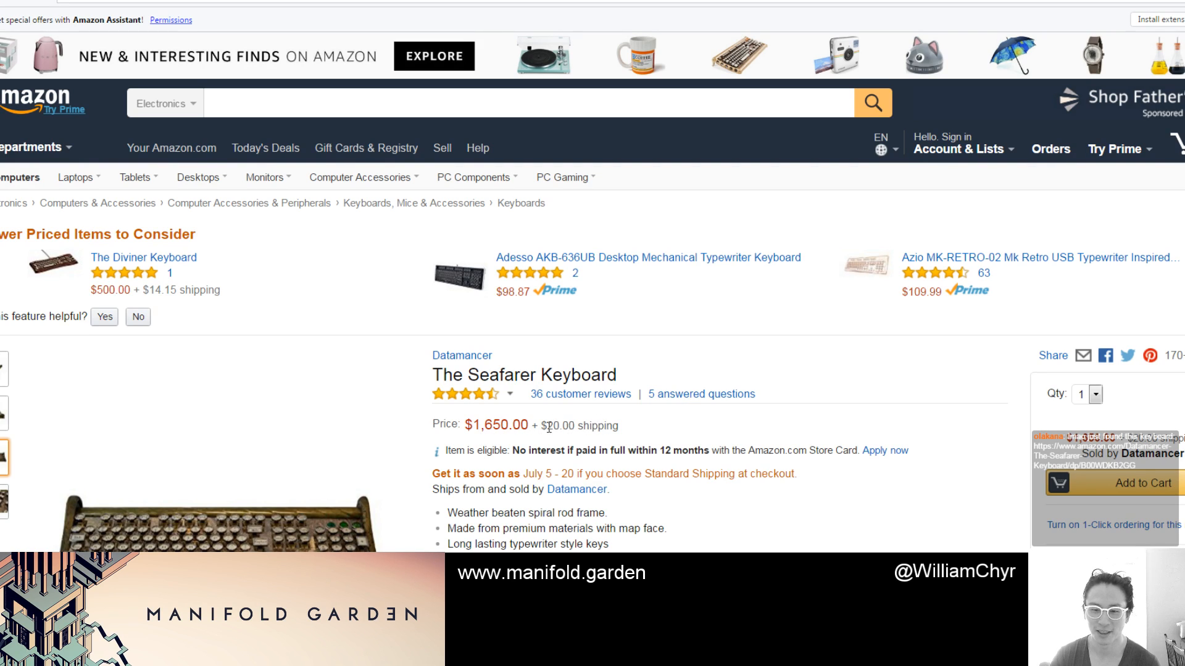
Look through The Seafarer Keyboard's photos and product information, and read its customer reviews
mouse_move(3, 501)
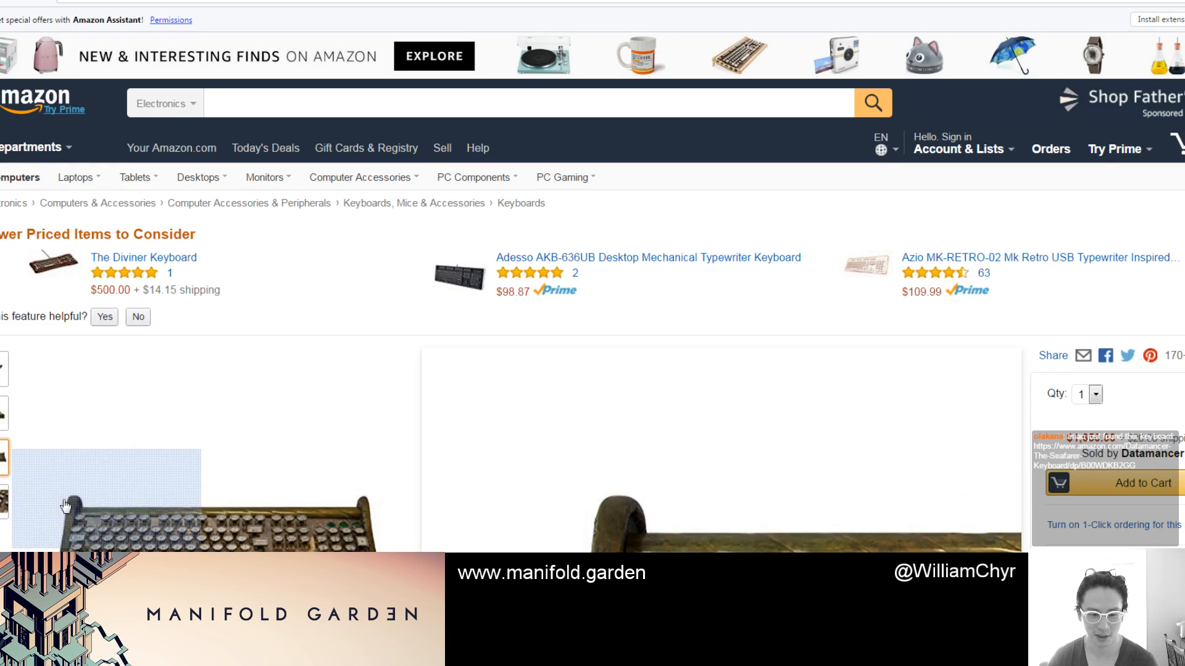
scroll(9, 500, "down", 2)
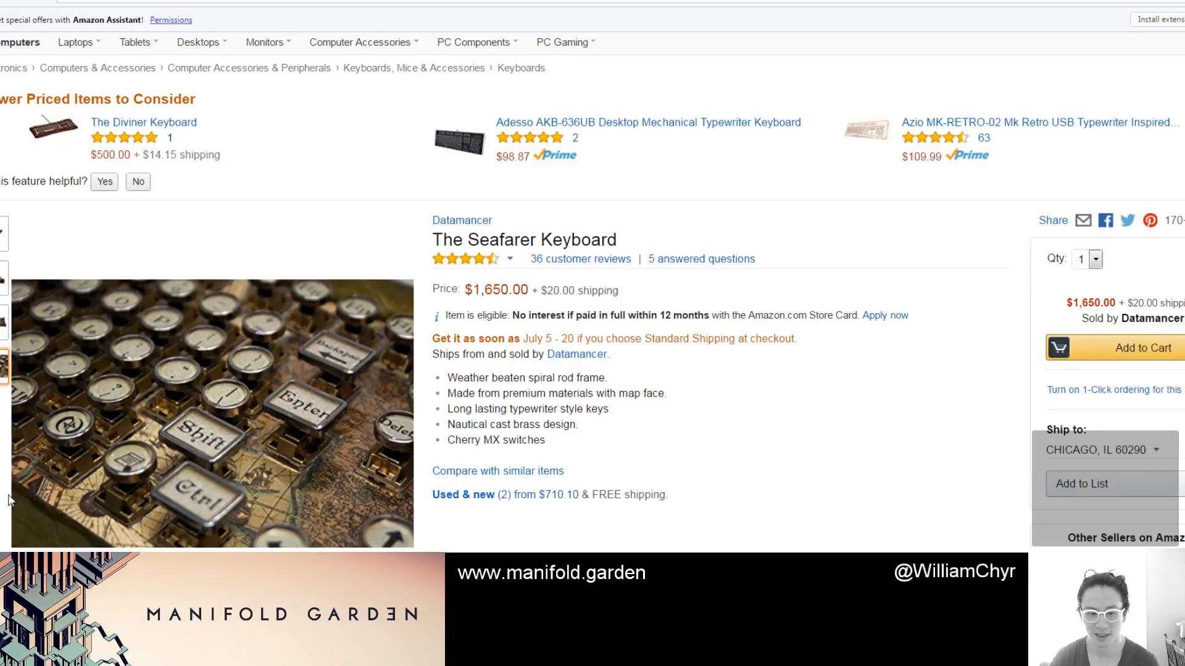
scroll(17, 501, "down", 15)
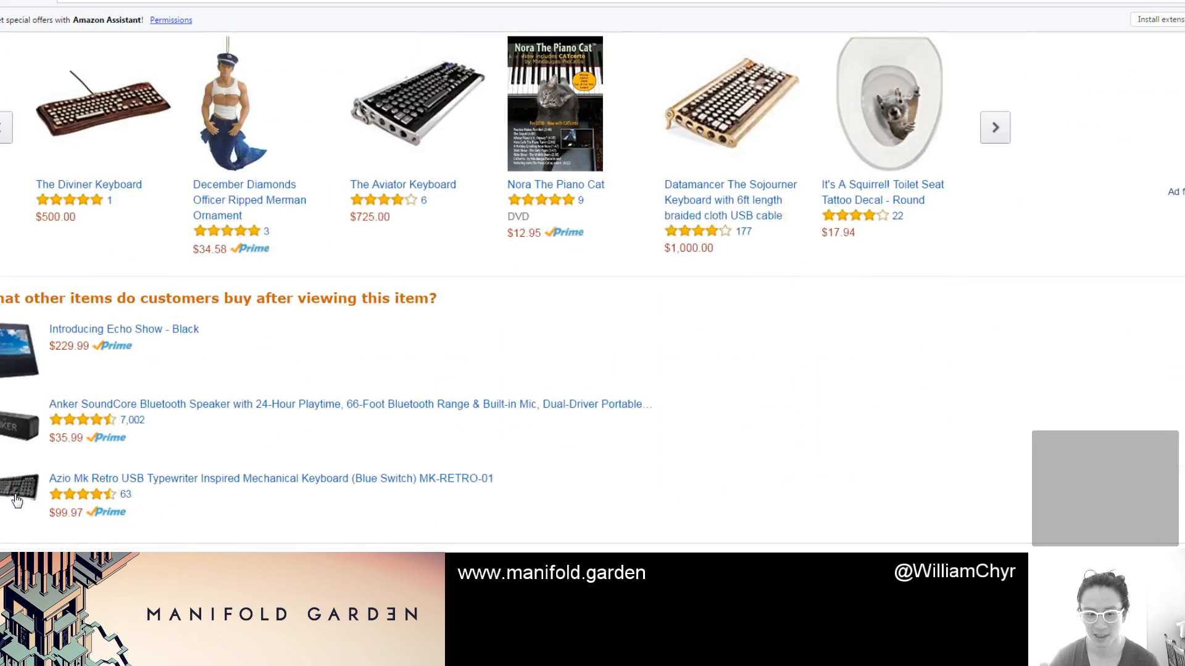
scroll(16, 500, "down", 15)
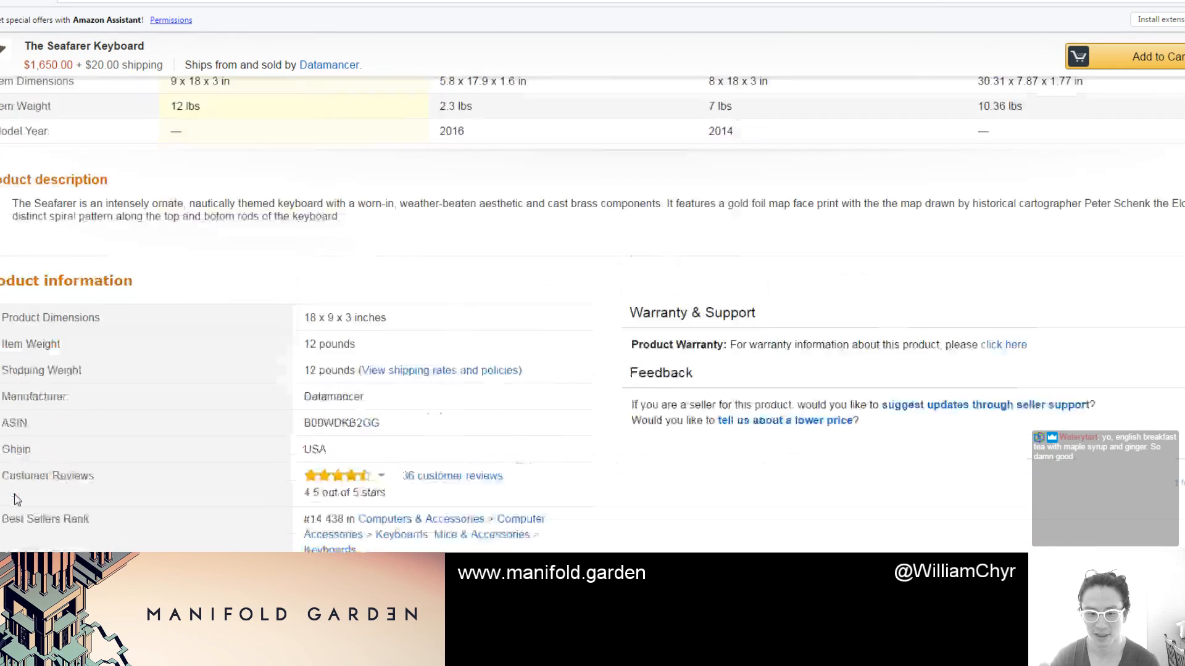
scroll(16, 499, "down", 5)
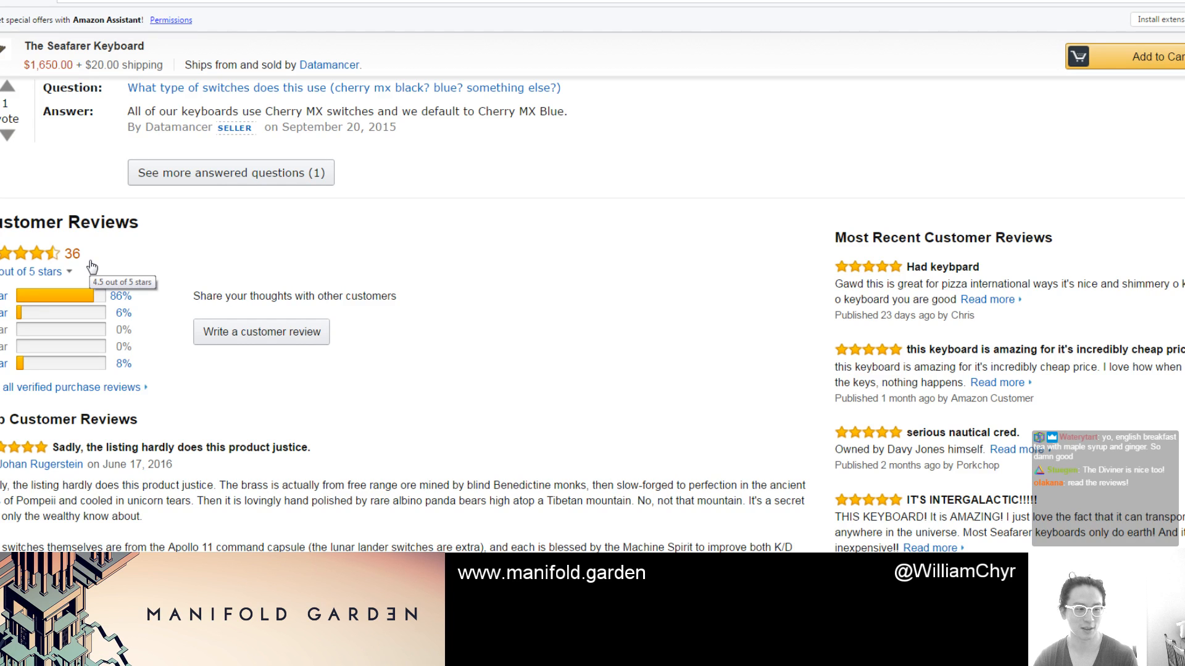
scroll(239, 296, "down", 2)
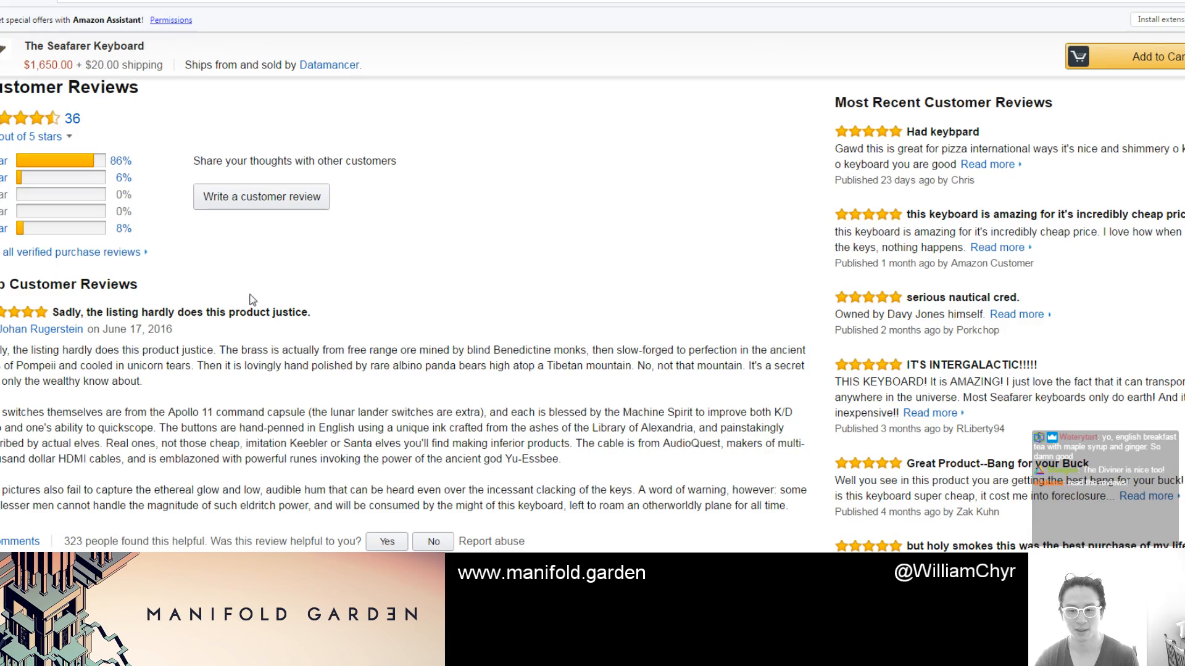
Read the remaining top customer reviews of The Seafarer Keyboard and look over the related items on the page
scroll(309, 333, "down", 3)
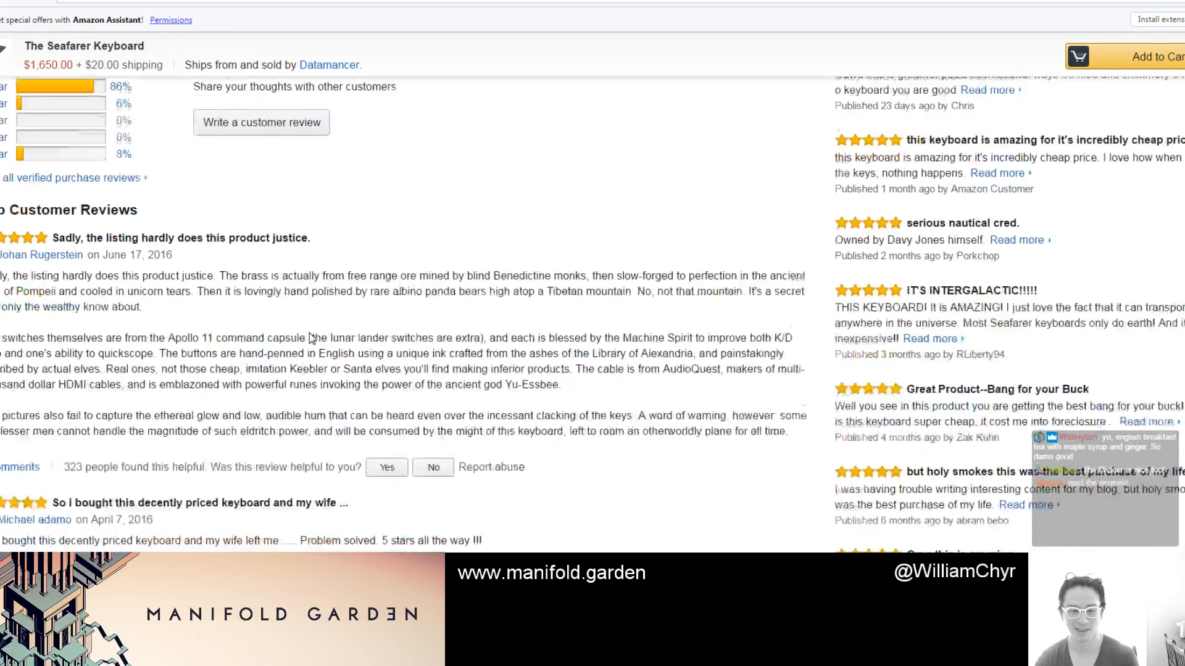
scroll(309, 335, "down", 5)
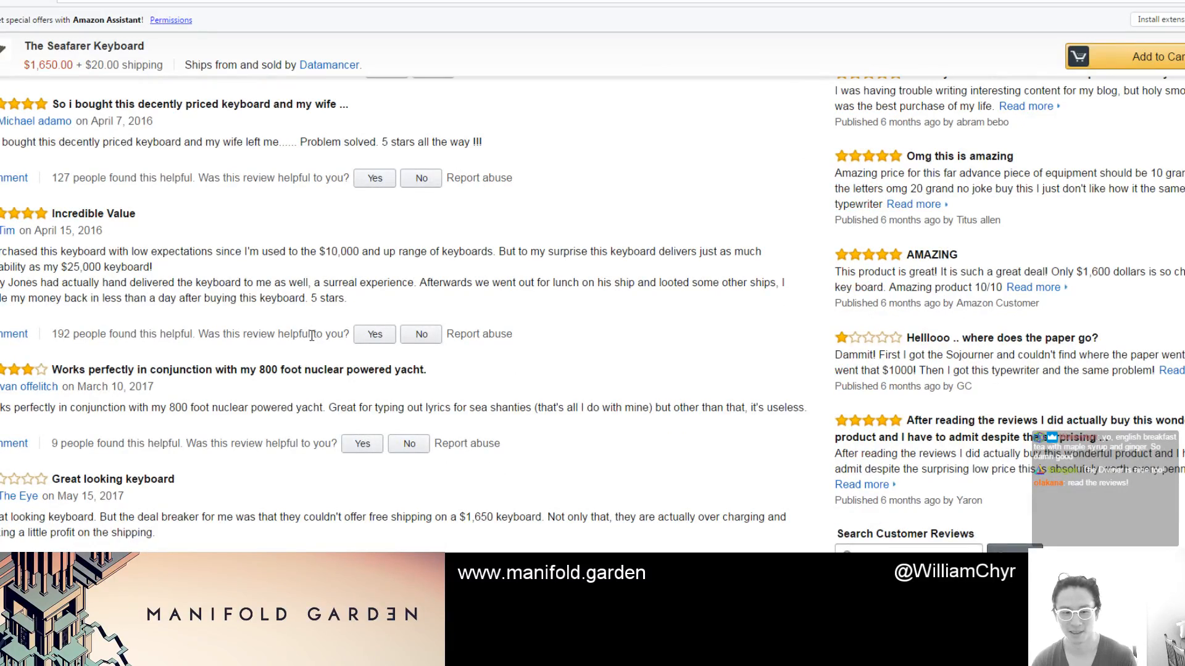
scroll(311, 335, "down", 1)
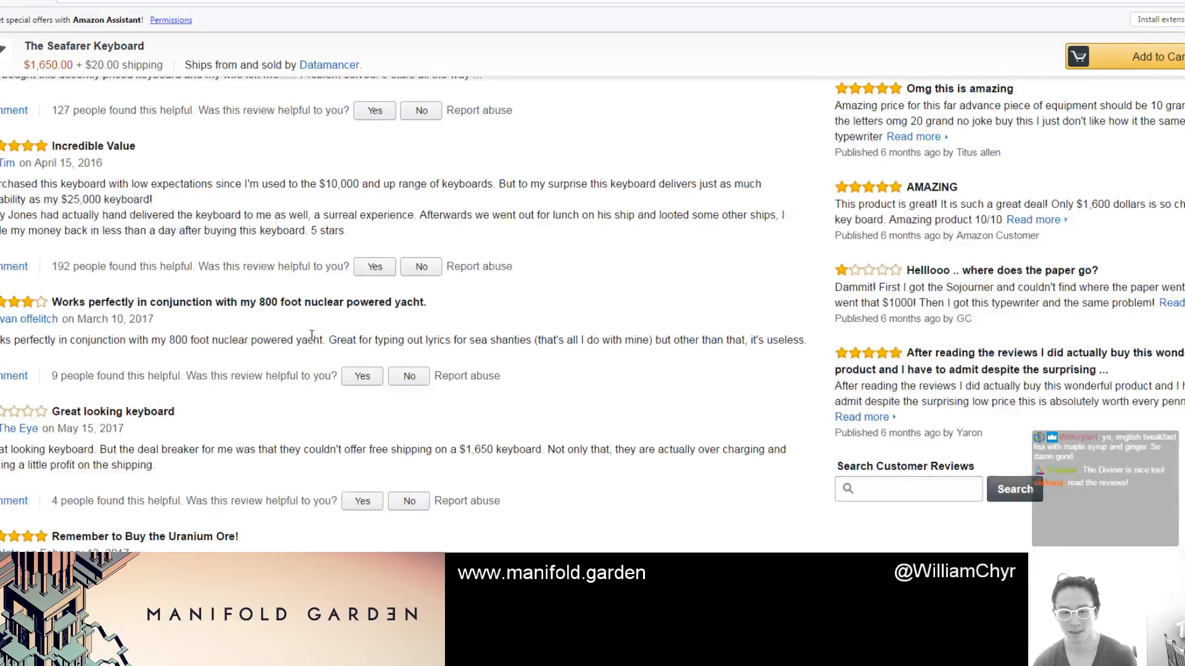
scroll(311, 335, "down", 3)
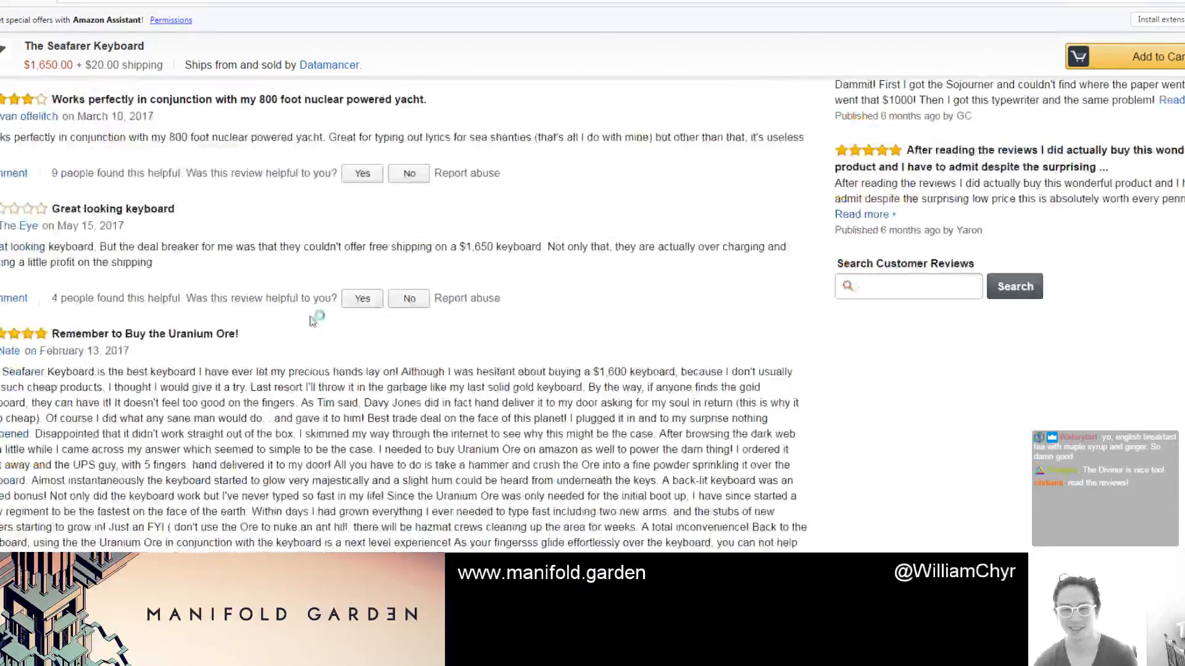
left_click_drag(299, 245, 541, 245)
left_click(540, 241)
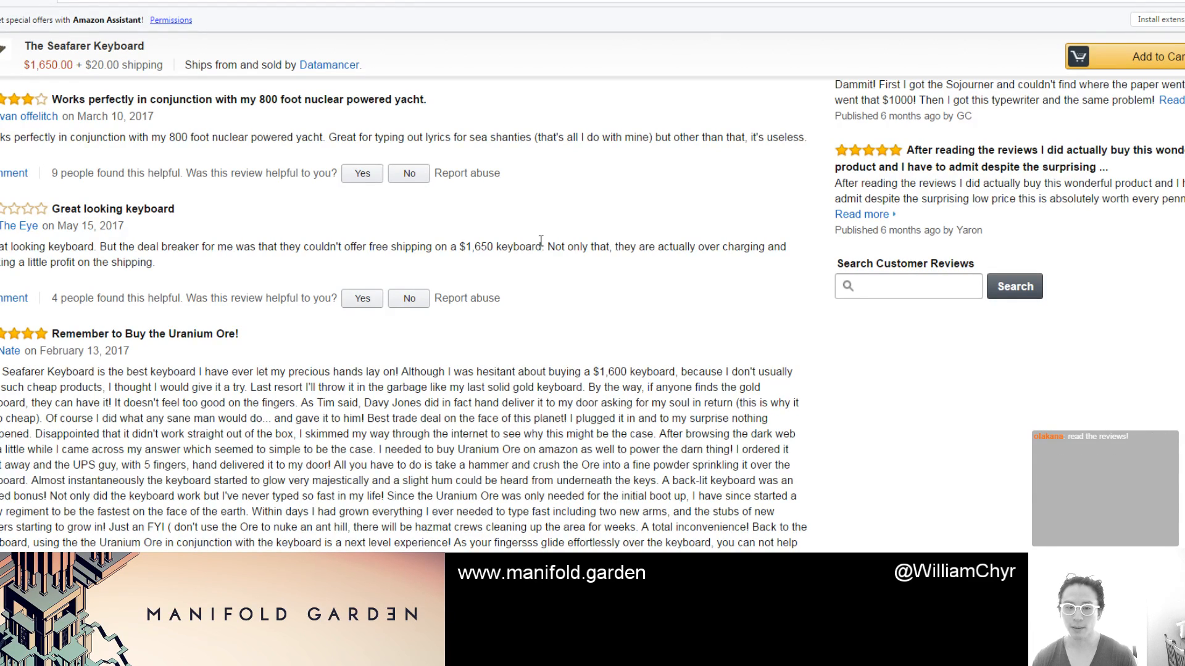
scroll(540, 241, "down", 5)
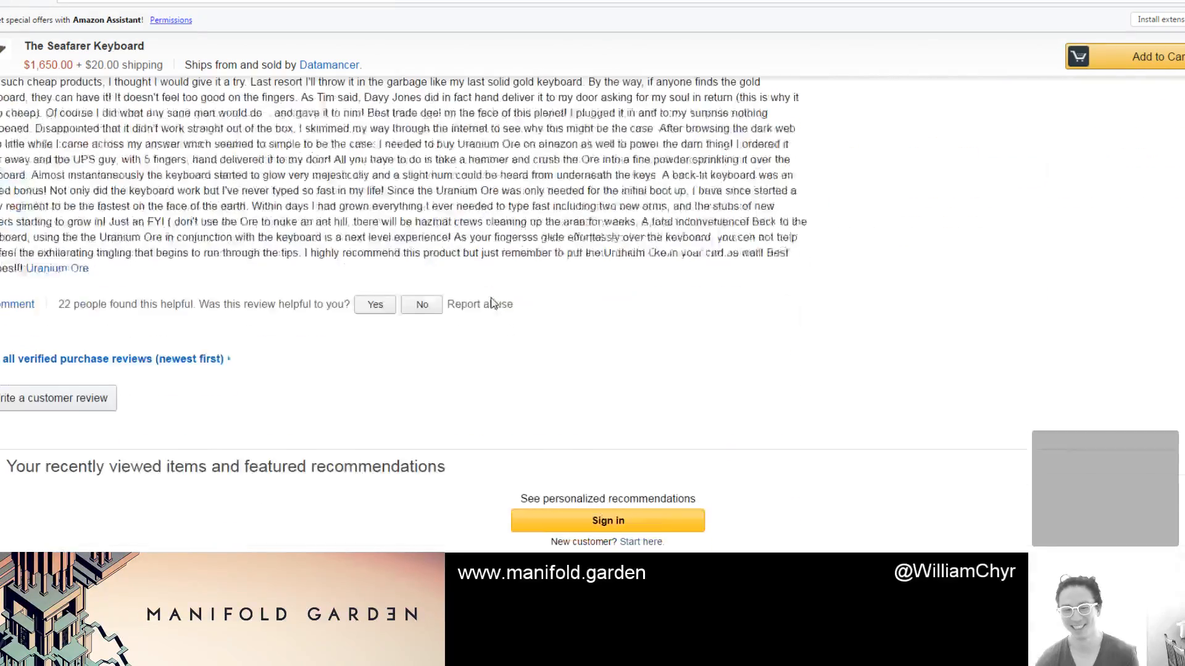
scroll(450, 222, "up", 15)
scroll(449, 222, "up", 10)
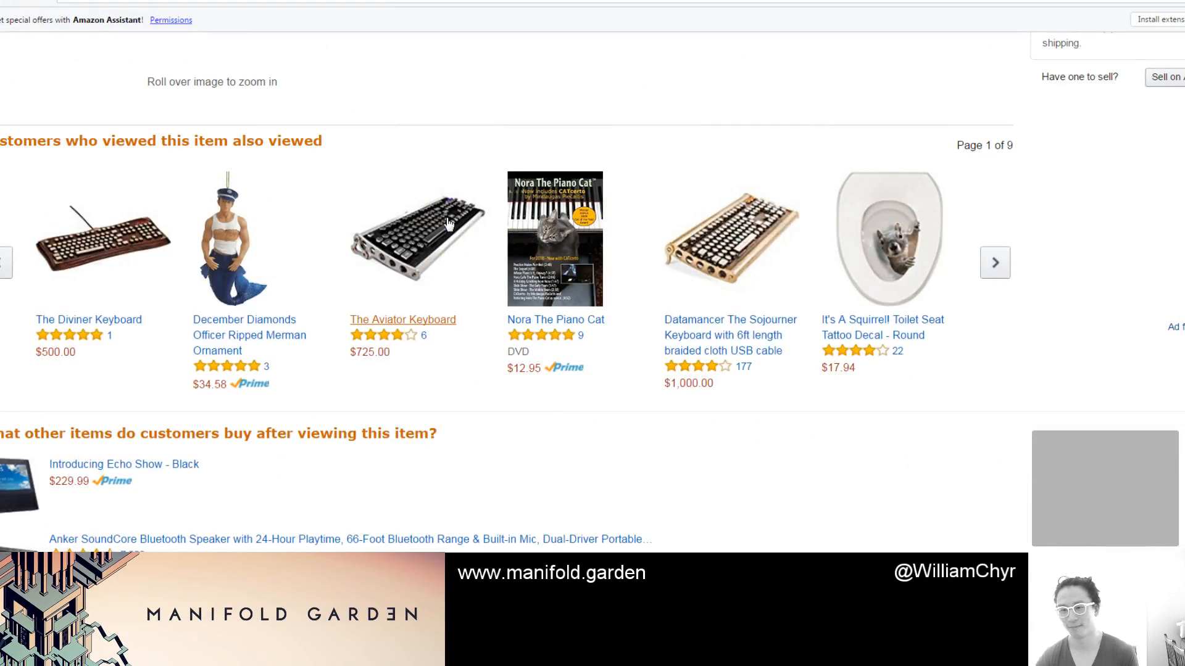
scroll(449, 224, "up", 1)
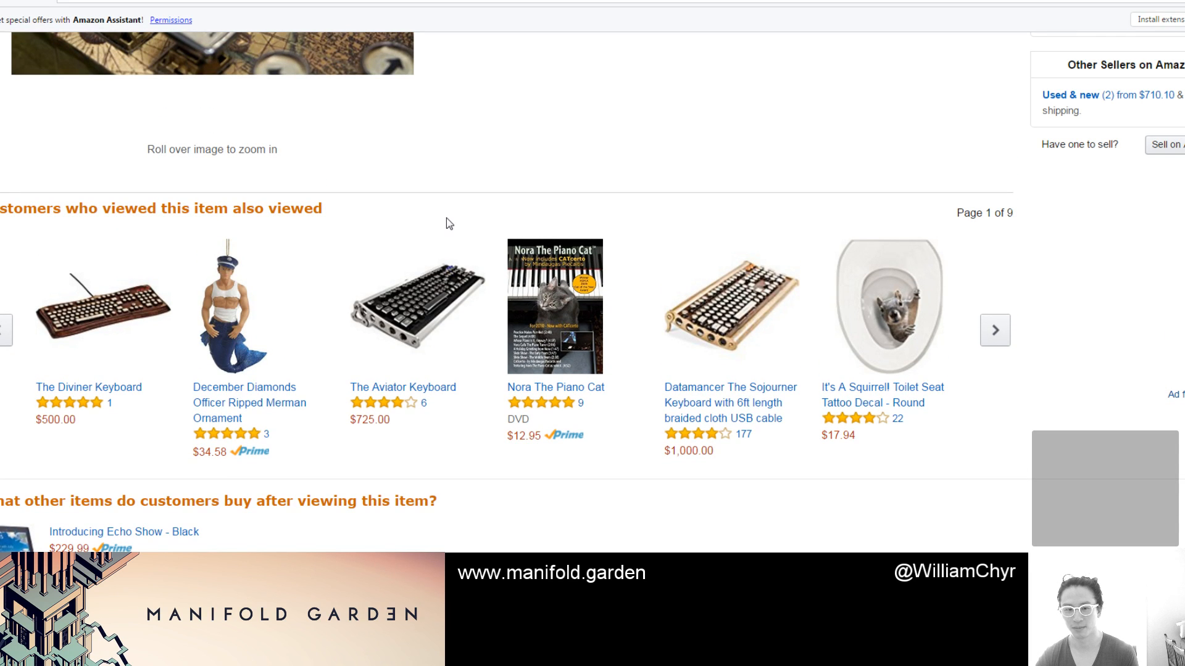
scroll(447, 221, "up", 10)
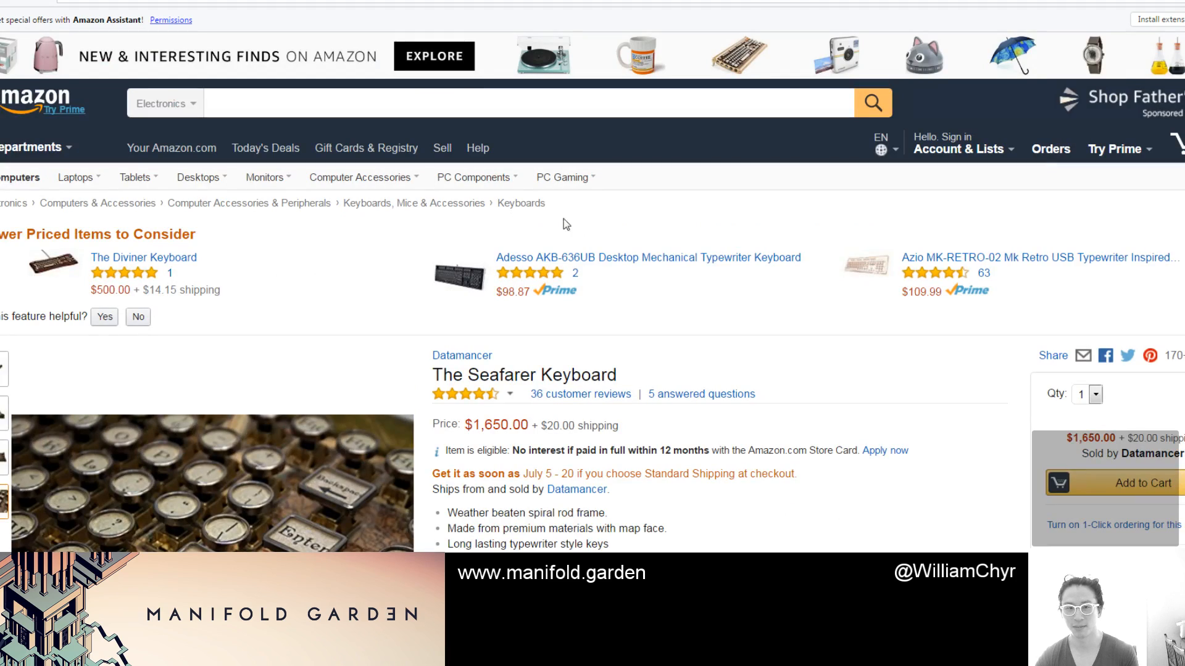
Switch back to Unity and examine the corner platform and its stairs in the coloured grid materials
key("alt+Tab")
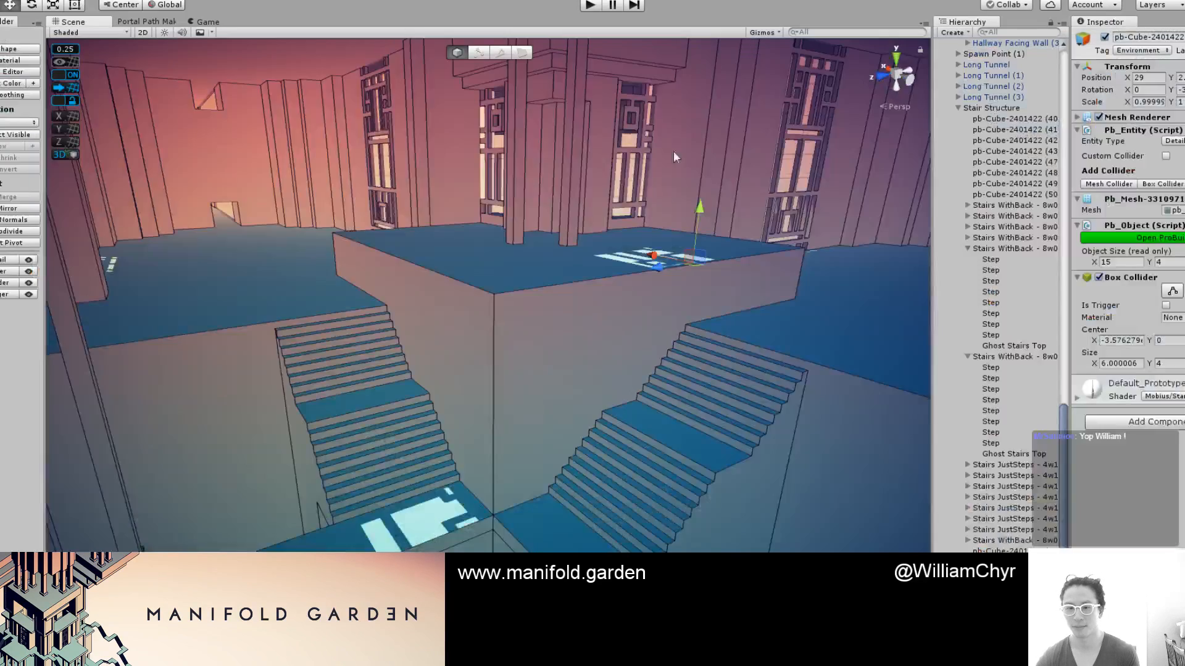
left_click(591, 281)
key("w")
right_click_drag(591, 282, 530, 286)
scroll(565, 238, "down", 1)
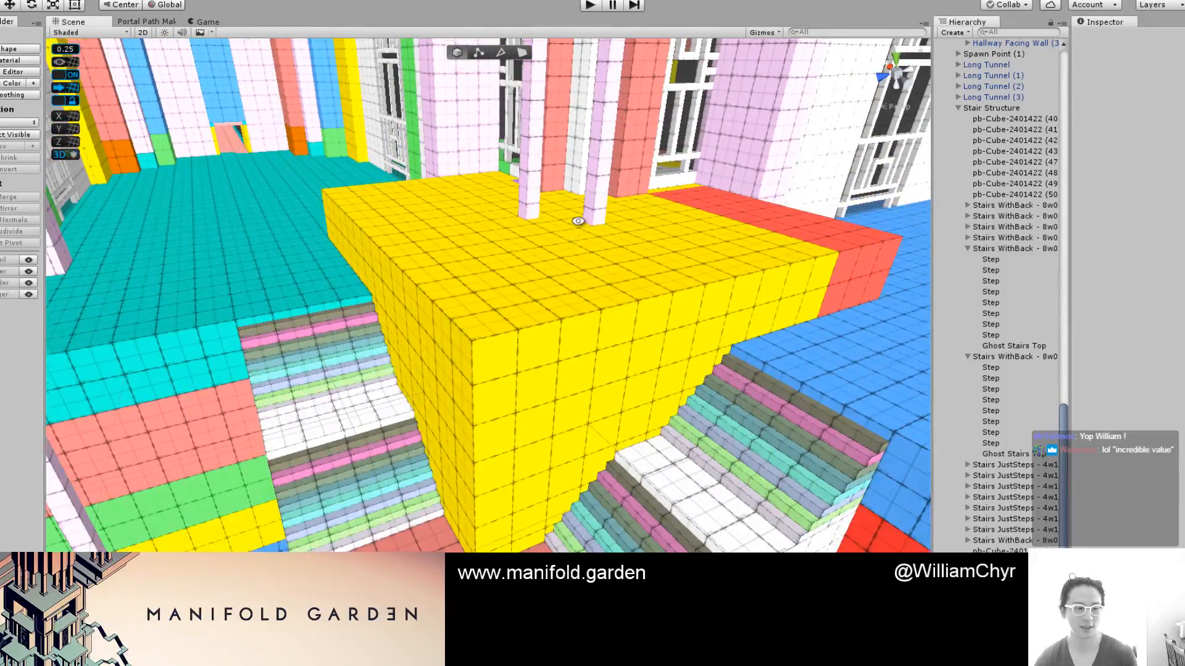
left_click_drag(579, 221, 688, 250, "alt")
right_click_drag(688, 249, 583, 320)
left_click_drag(583, 320, 541, 332, "alt")
Duplicate the large yellow corner block and move the copy across the stairwell to X -15
left_click(622, 308)
scroll(618, 307, "down", 3)
right_click_drag(541, 332, 579, 359)
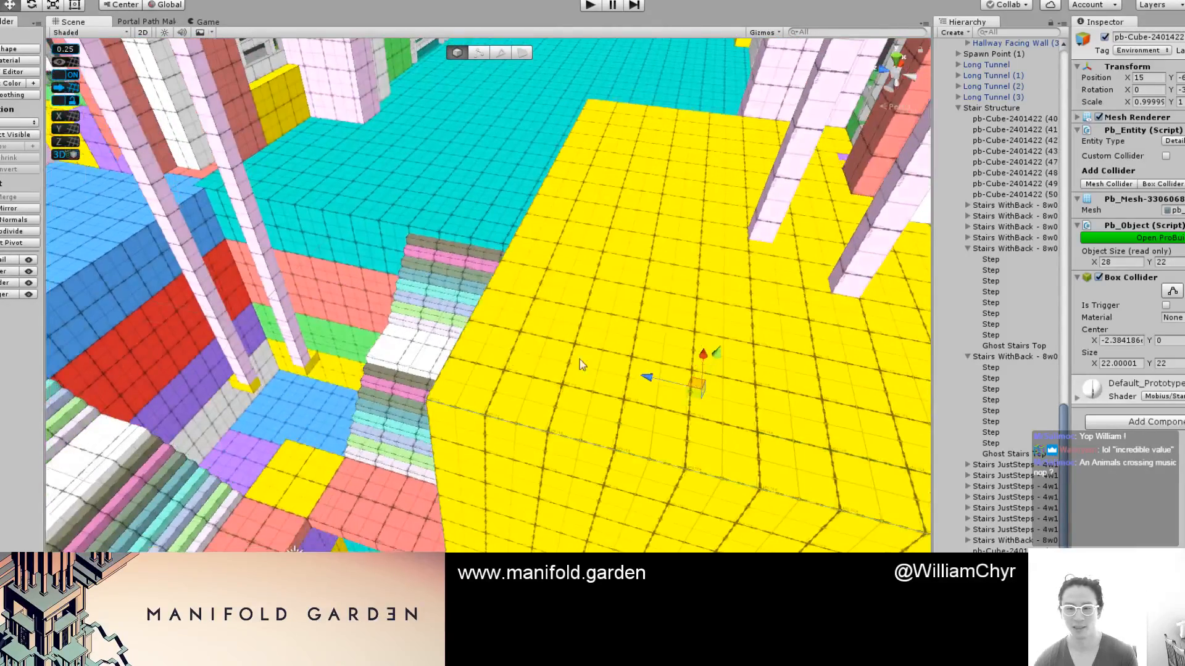
left_click_drag(643, 374, 132, 320)
scroll(191, 435, "down", 4)
left_click_drag(193, 438, 253, 346, "alt")
Deactivate the Underside (3) prefab beneath the hub so its hanging supports are hidden
scroll(290, 361, "down", 6)
scroll(376, 380, "down", 5)
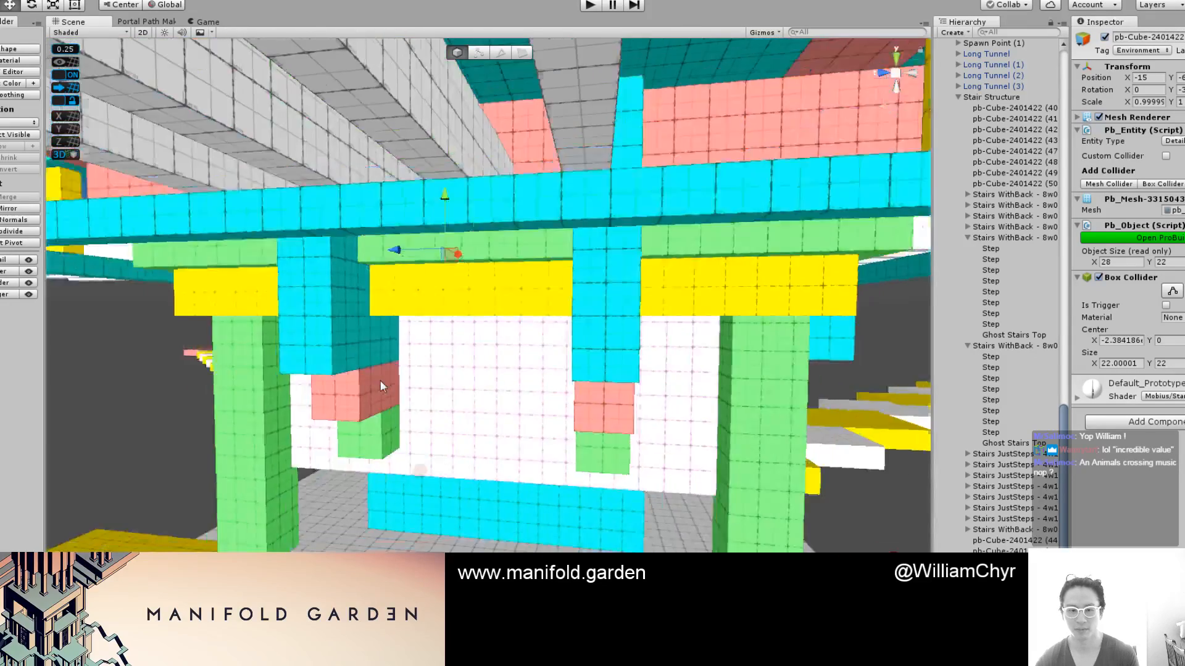
left_click_drag(380, 380, 371, 306, "alt")
left_click(365, 267)
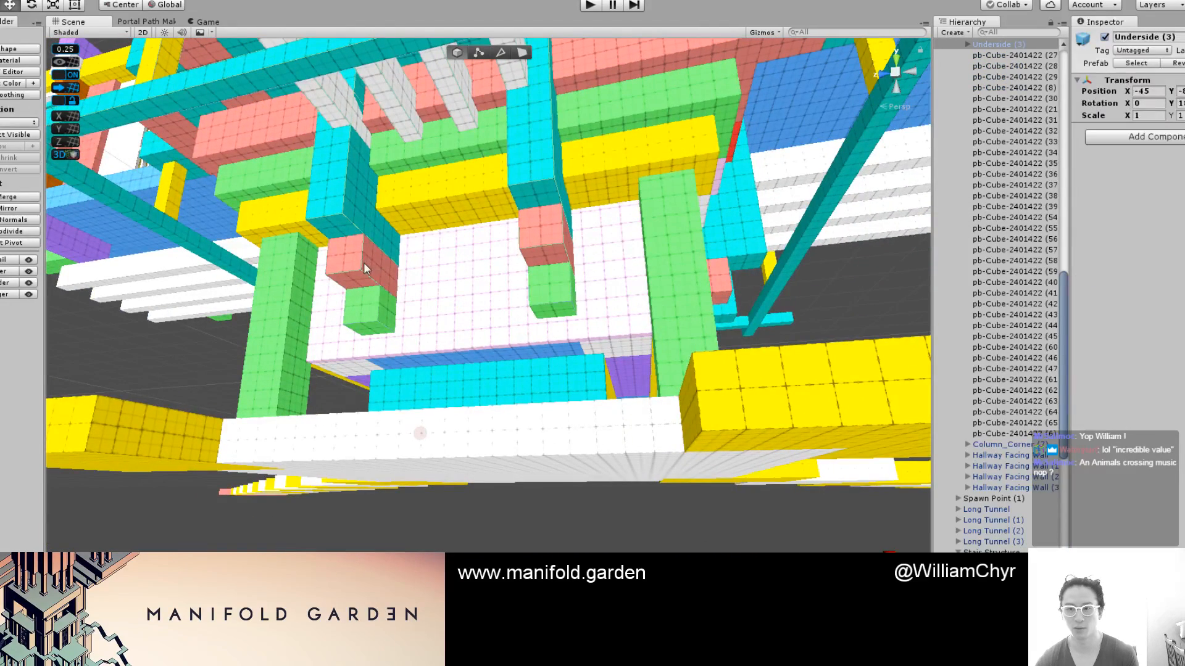
scroll(1047, 70, "up", 5)
left_click(1105, 37)
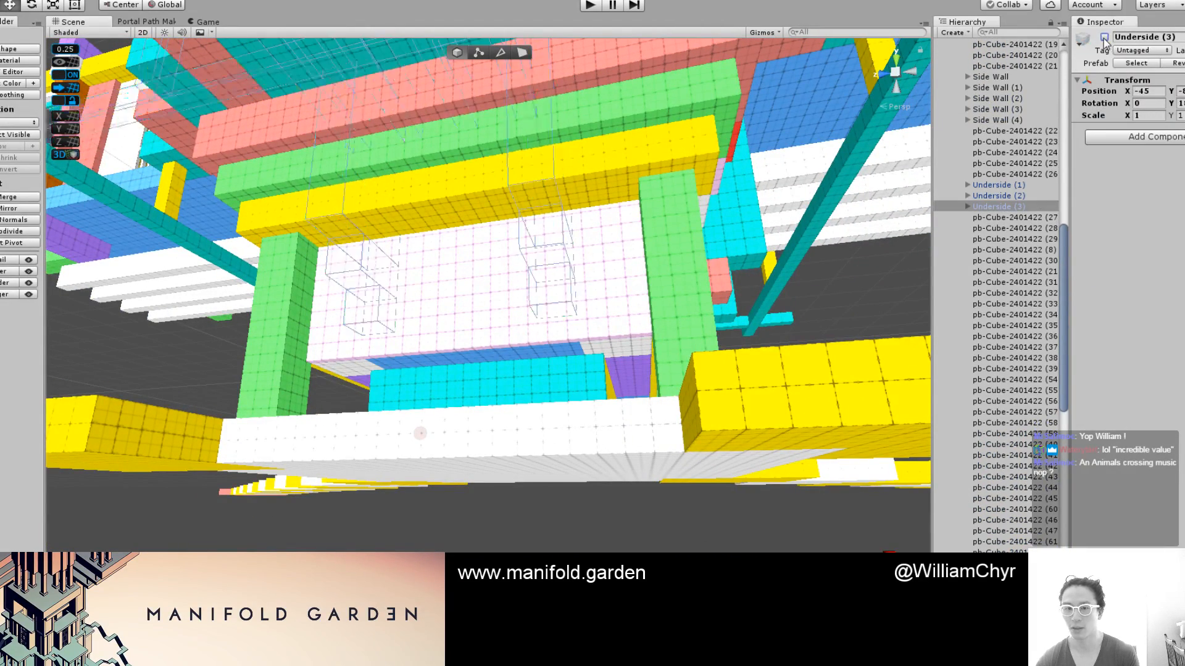
Select the pale outer wall with the yellow, green and salmon beams above it, and deactivate all four
left_click(590, 282)
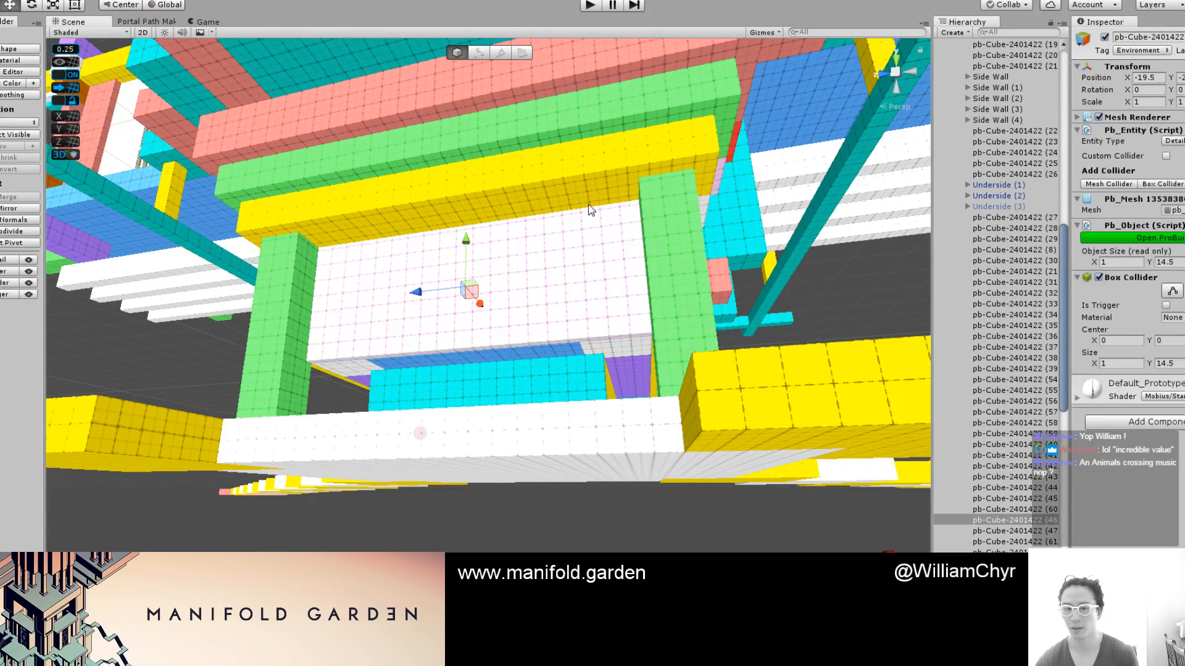
left_click_drag(589, 205, 571, 168, "alt")
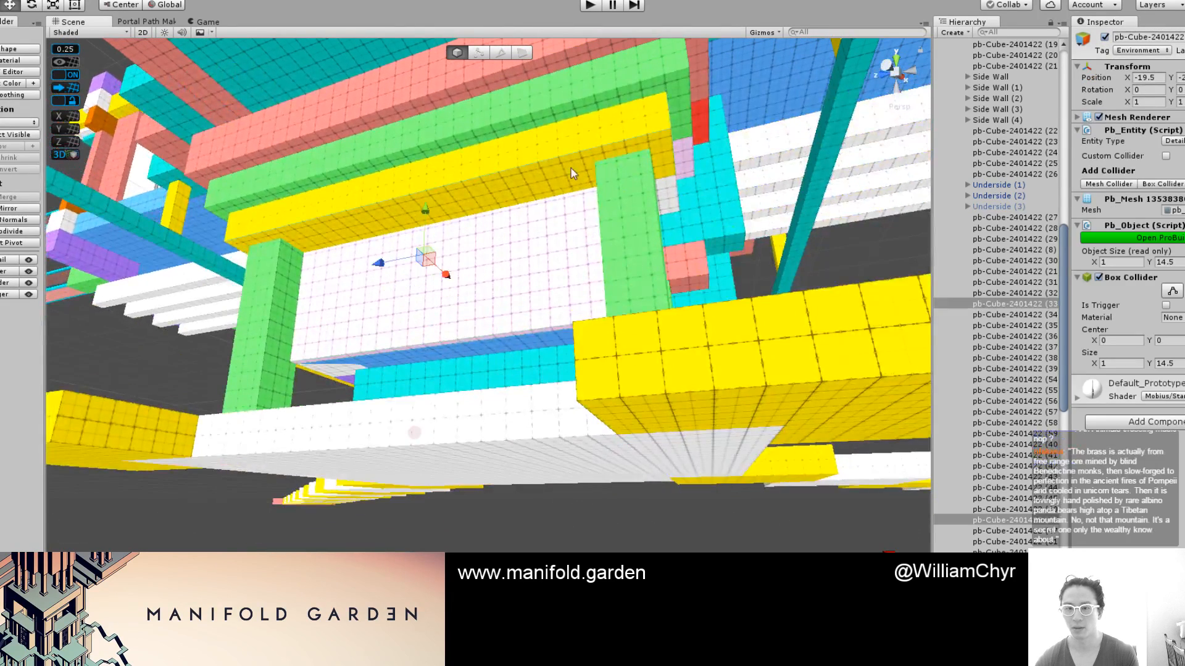
left_click(560, 106, "shift")
left_click(552, 58, "shift")
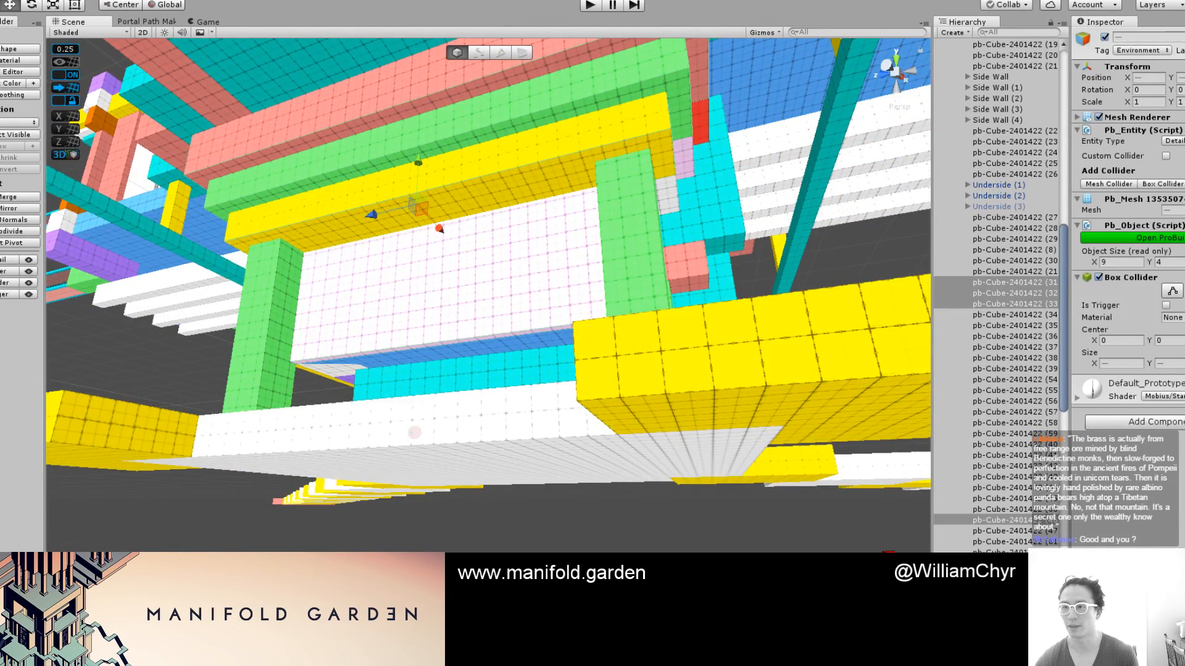
left_click(1105, 37)
Deactivate the light blue wall between the two green pillars to open up the view into the hub
scroll(635, 217, "up", 4)
left_click_drag(635, 220, 602, 298, "alt")
left_click(601, 298)
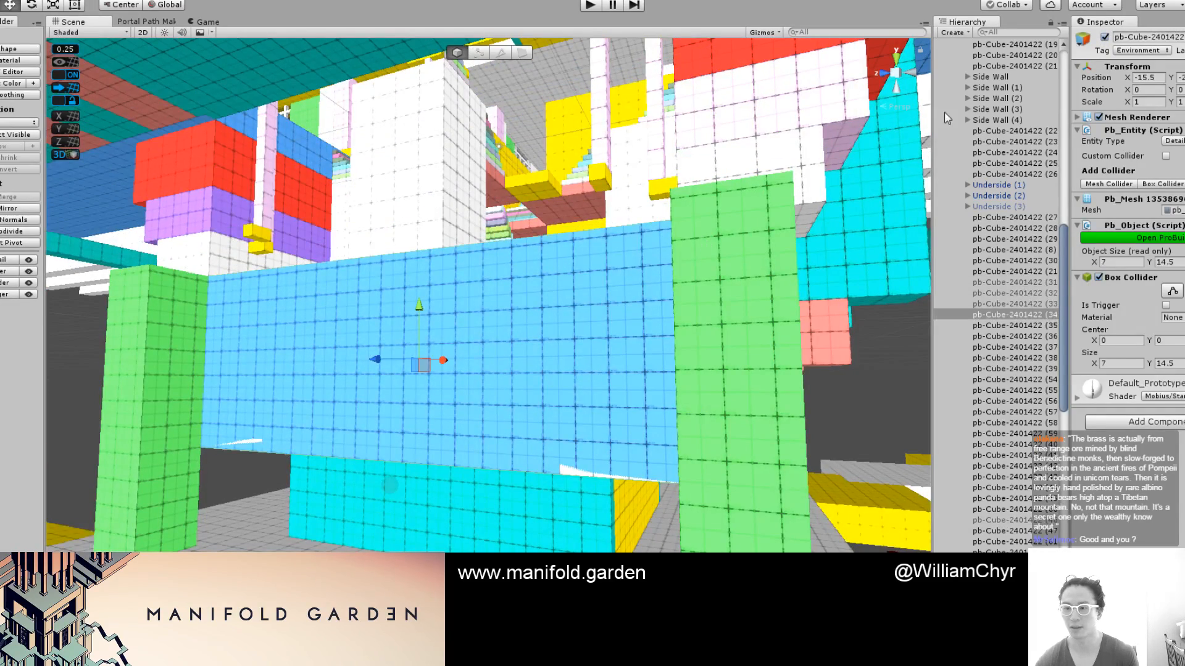
left_click(1104, 37)
Select the copied yellow corner block at X -15 and deactivate it
left_click_drag(728, 247, 609, 306, "alt")
scroll(637, 266, "up", 3)
key("e")
right_click_drag(565, 395, 570, 346)
left_click(563, 308)
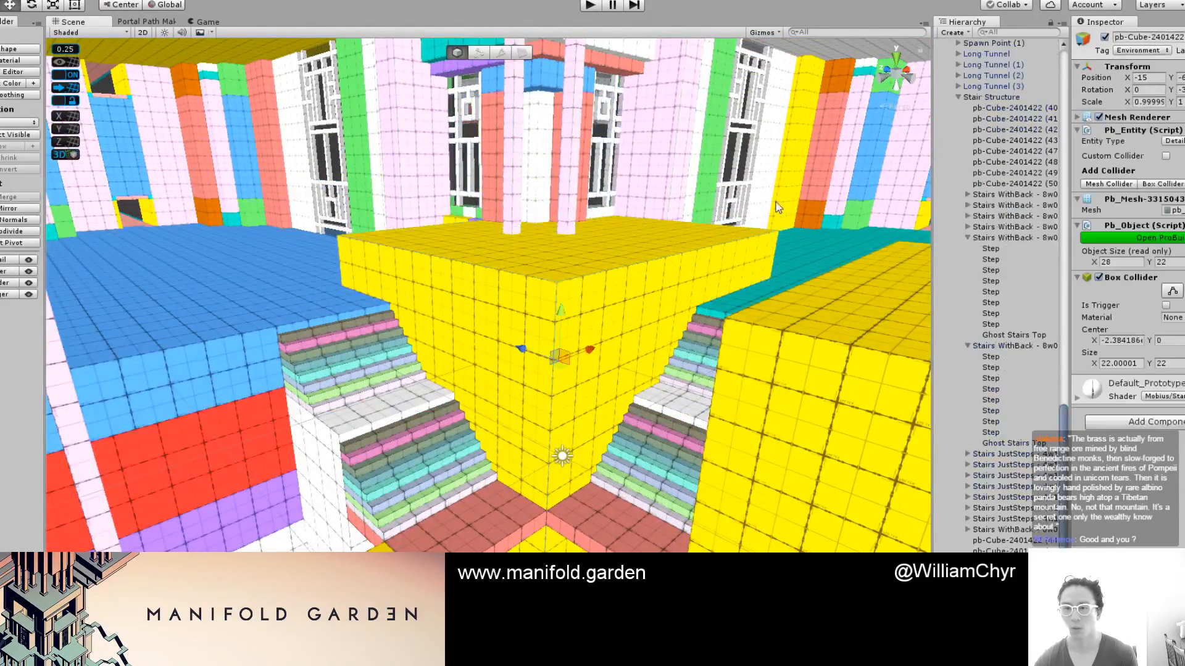
left_click(1105, 38)
Examine the column bases and ledges beneath the stairs and the deep shaft containing the zigzag staircase
left_click_drag(580, 316, 532, 309, "alt")
middle_click_drag(532, 308, 543, 251)
right_click_drag(542, 251, 521, 302)
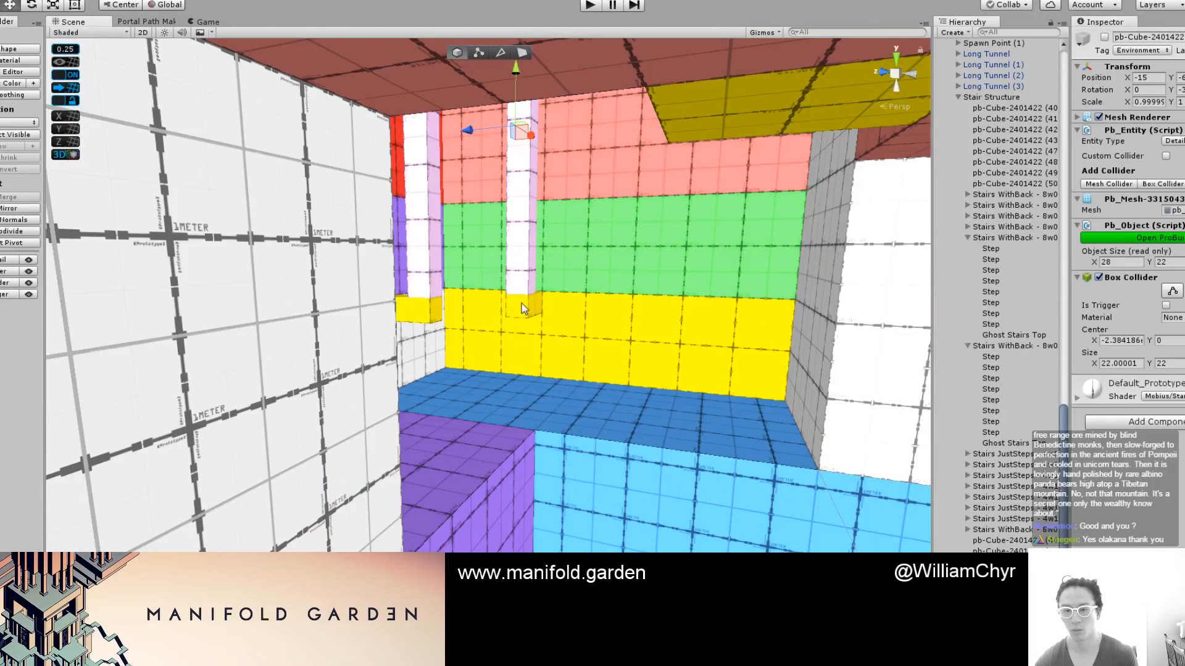
left_click(519, 304)
left_click(433, 322)
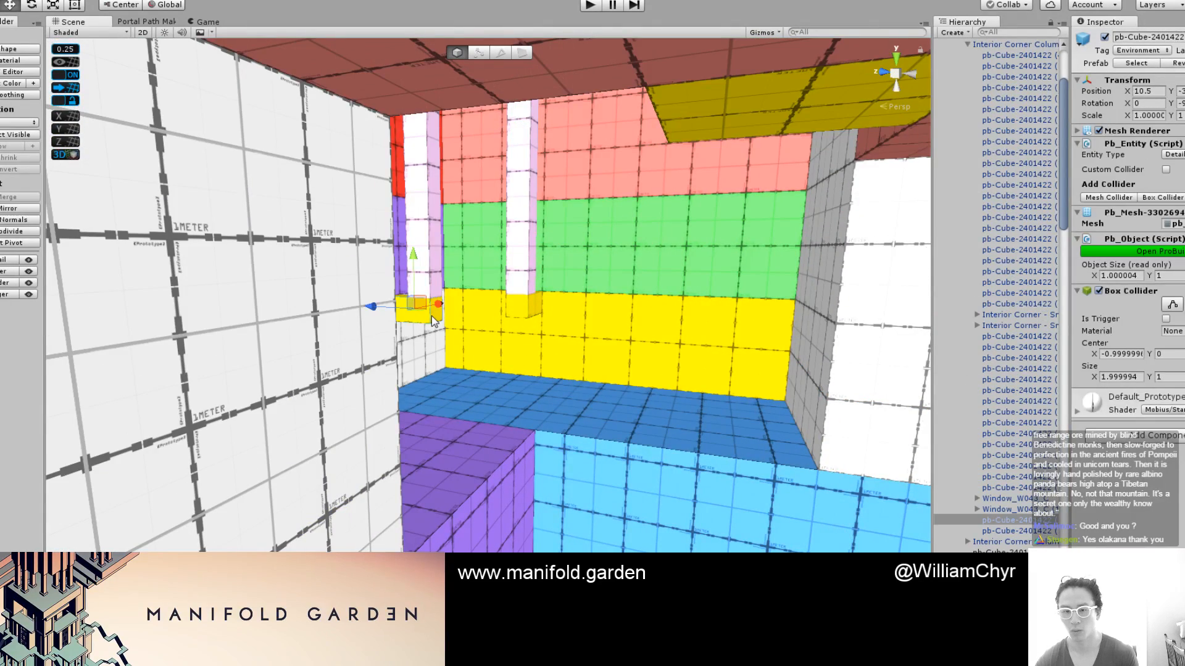
left_click(434, 321)
scroll(478, 296, "down", 5)
left_click_drag(502, 272, 506, 375, "alt")
right_click_drag(505, 374, 578, 368)
scroll(578, 368, "down", 3)
left_click_drag(576, 368, 511, 376, "alt")
right_click_drag(510, 377, 620, 262)
middle_click_drag(620, 262, 625, 166)
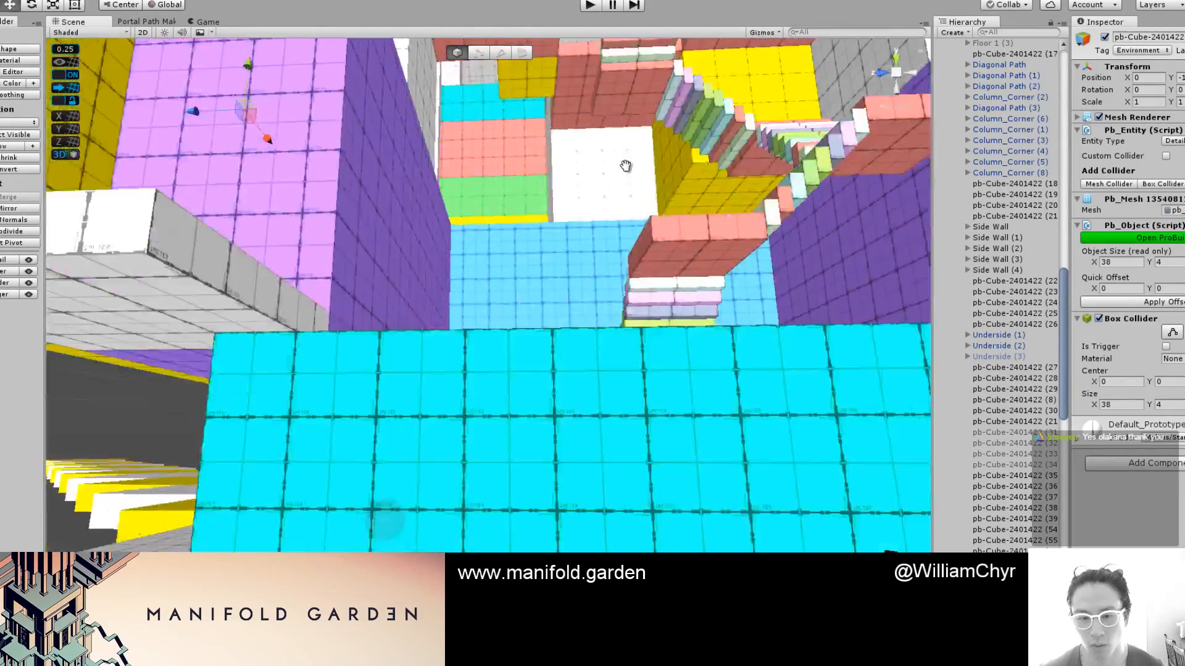
right_click_drag(625, 165, 583, 259)
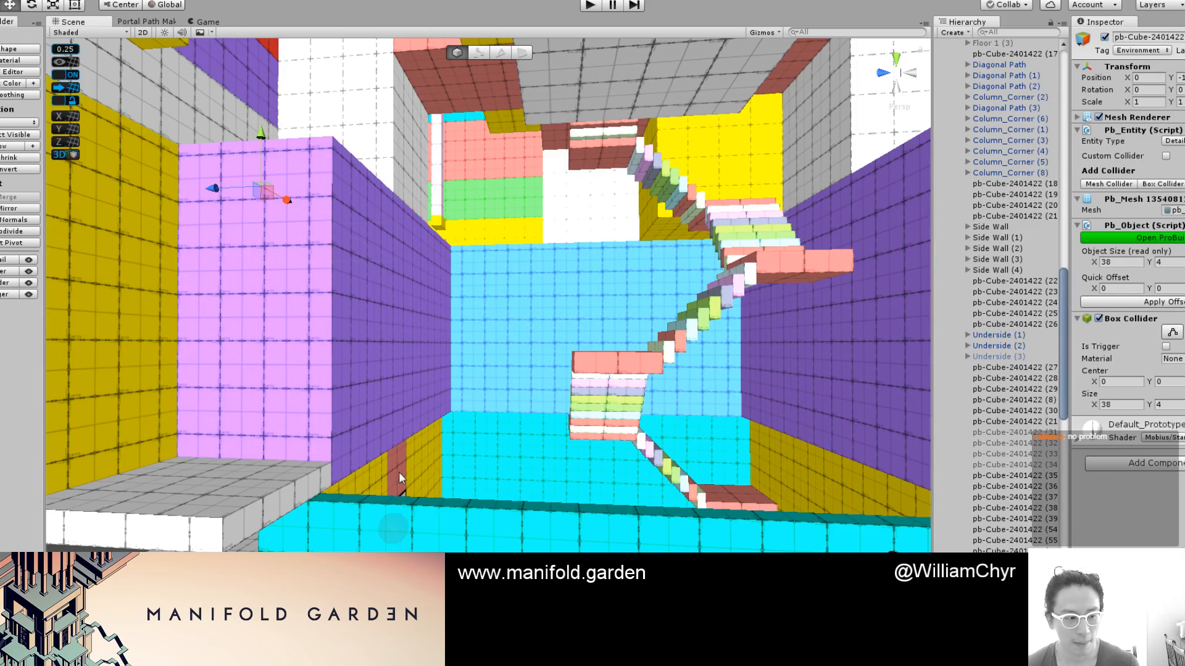
Inspect the purple wall and the small doorway beneath it at the foot of the shaft
left_click(355, 421)
left_click_drag(355, 421, 360, 446, "alt")
scroll(385, 446, "up", 3)
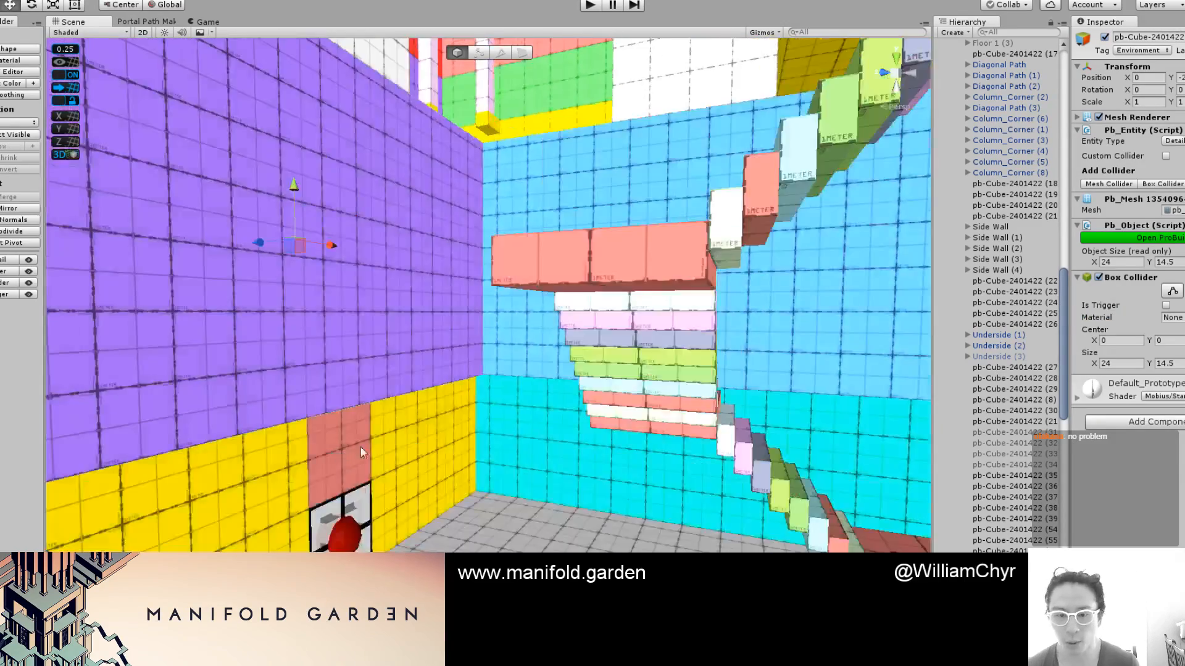
scroll(361, 447, "down", 8)
left_click_drag(341, 400, 406, 459, "alt")
scroll(475, 406, "down", 3)
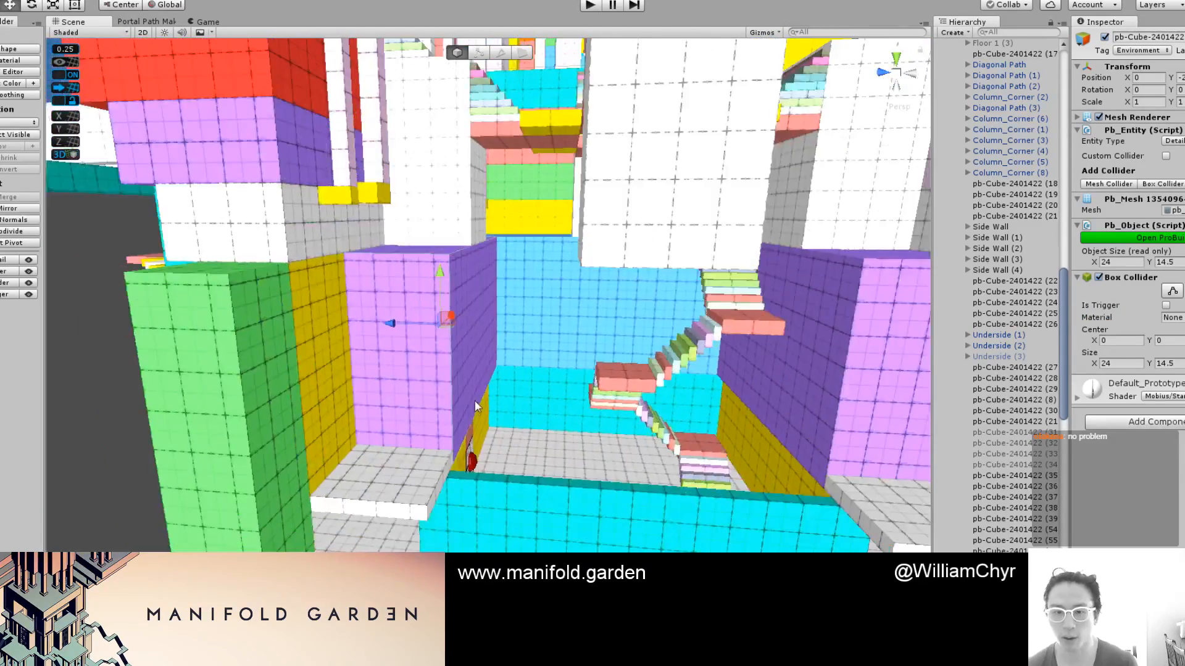
Inspect the original yellow corner block from above and the column bases, ledges and shaft walls below it
scroll(477, 405, "down", 10)
left_click_drag(506, 389, 534, 383, "alt")
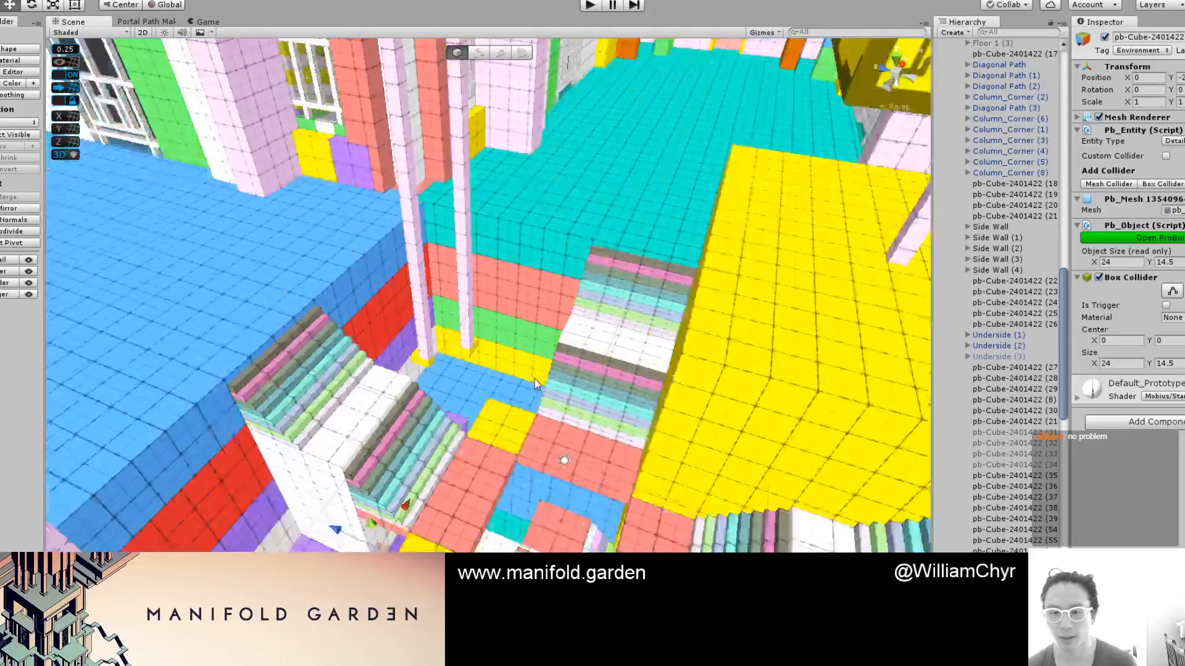
scroll(535, 384, "up", 3)
middle_click_drag(558, 362, 460, 405)
left_click(521, 393)
scroll(494, 398, "down", 5)
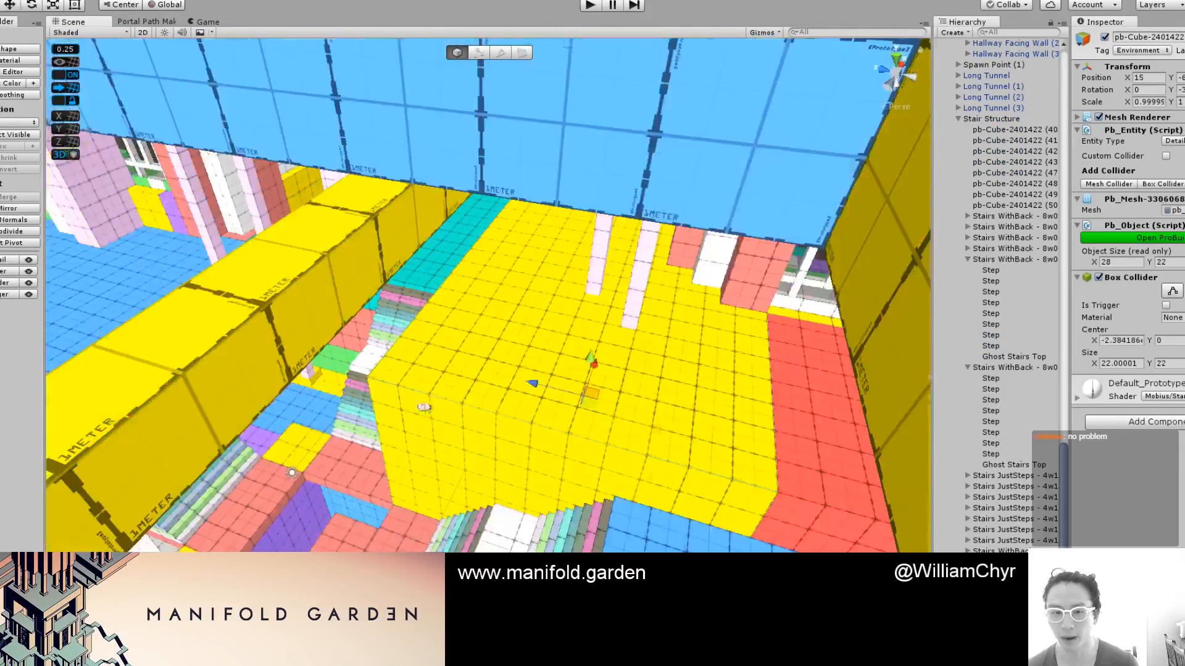
left_click_drag(424, 407, 520, 356, "alt")
scroll(476, 336, "up", 5)
scroll(494, 379, "up", 6)
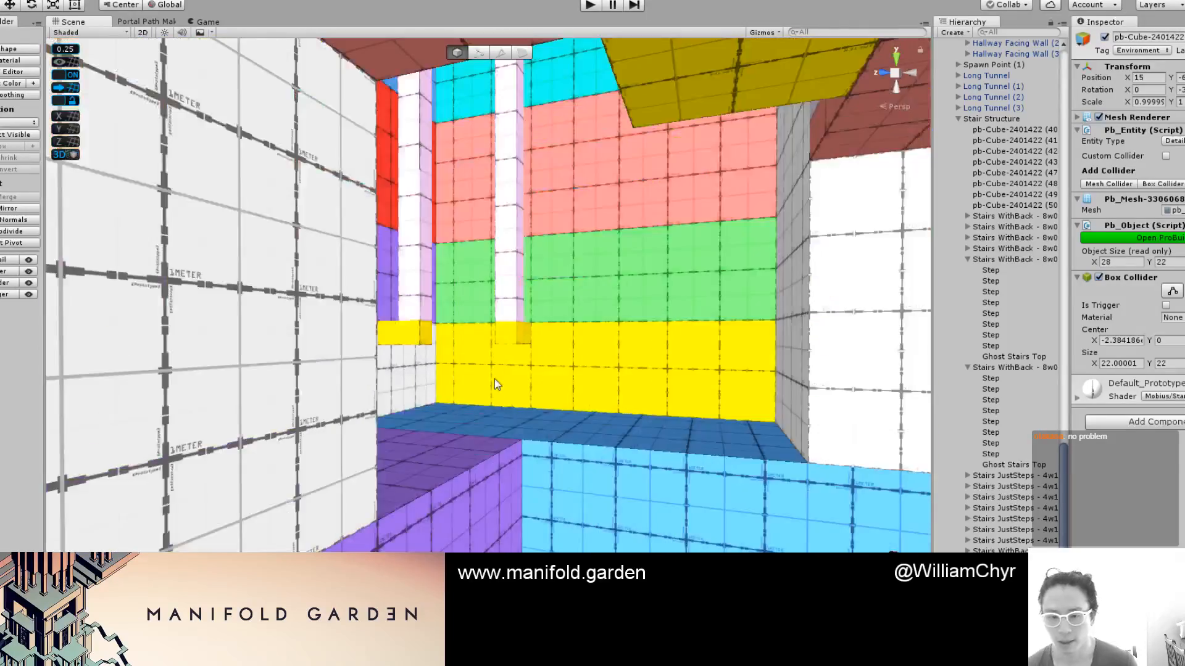
middle_click_drag(495, 379, 524, 333)
left_click_drag(524, 333, 499, 333, "alt")
scroll(534, 319, "down", 7)
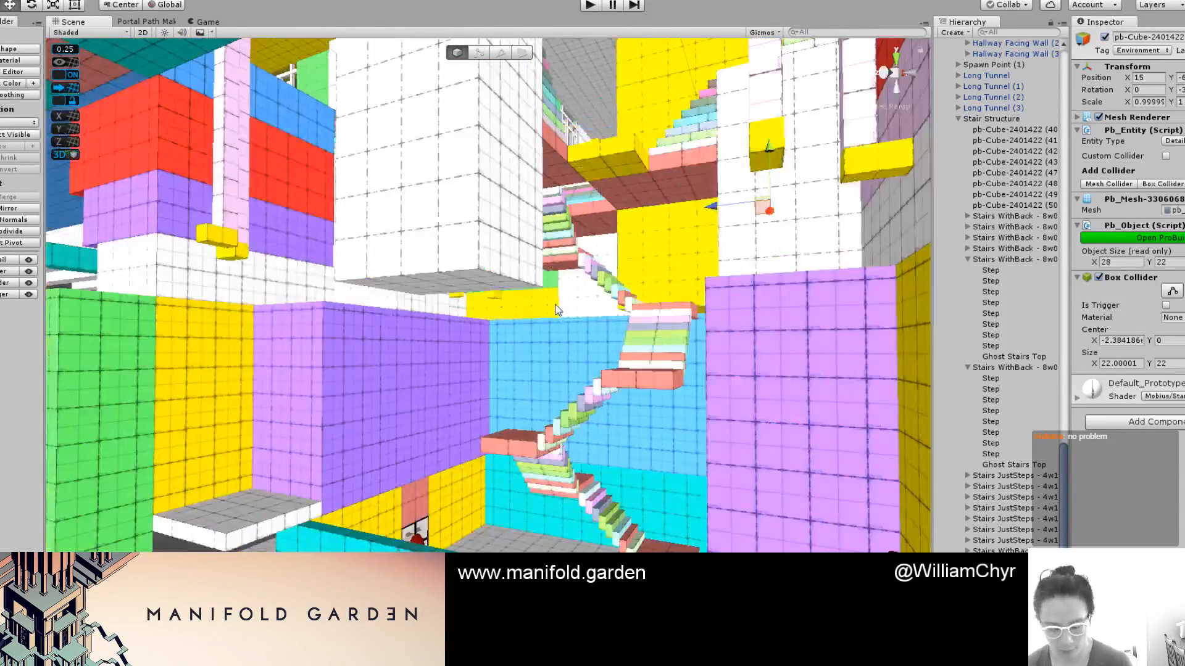
Compare the corner platform and surrounding stairs in the in-game shading and the coloured grid materials
right_click_drag(556, 310, 615, 371)
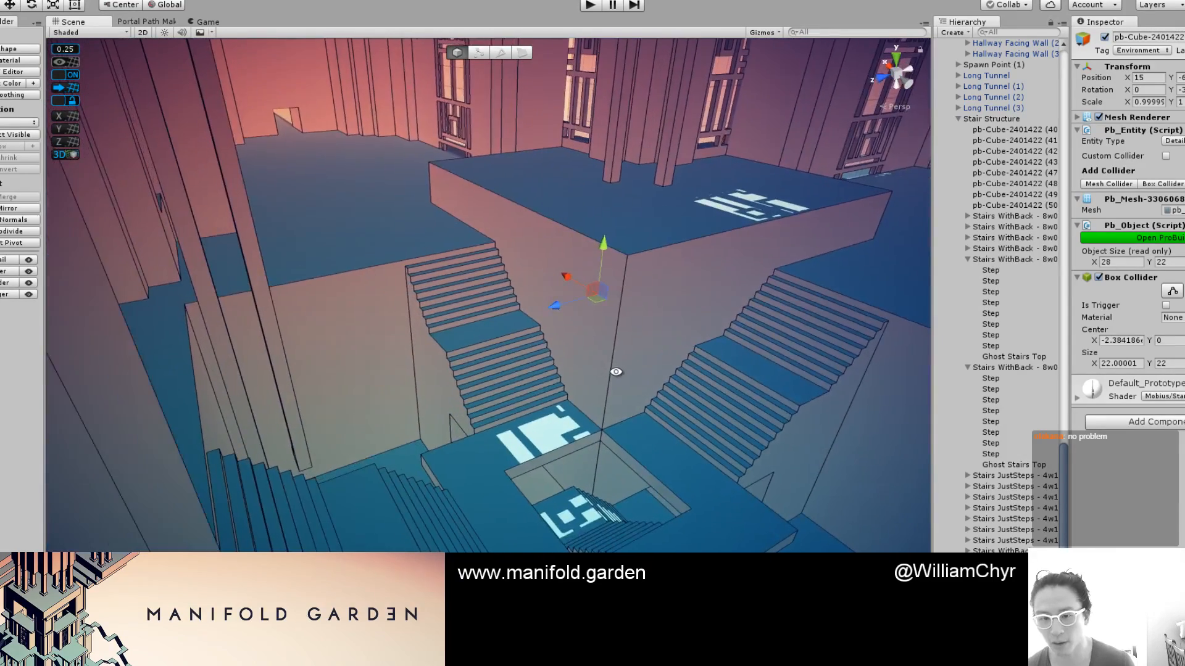
left_click_drag(593, 362, 563, 360, "alt")
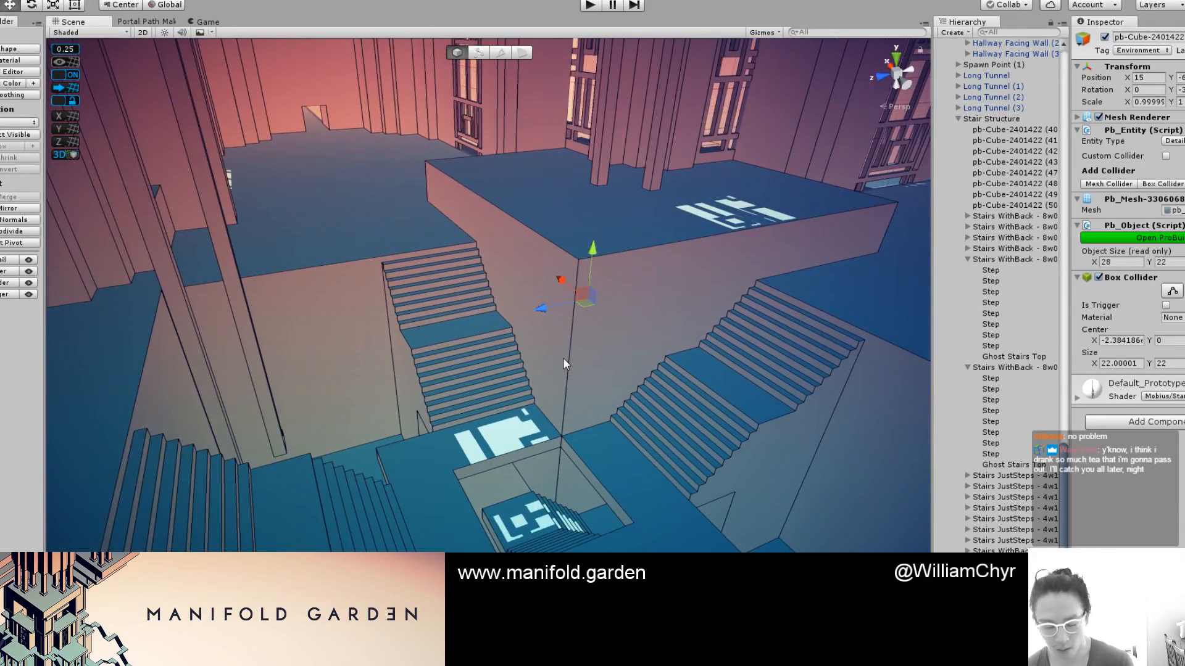
key("ctrl+e")
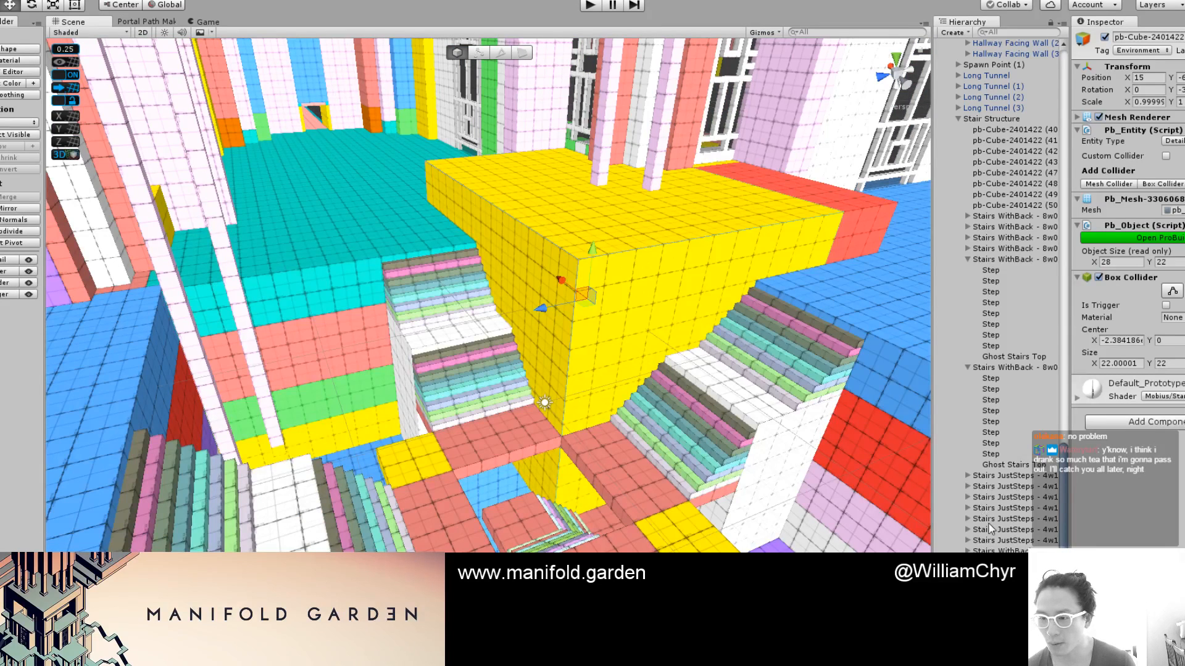
Reactivate the hidden yellow corner block pb-Cube (56) in the Stair Structure group
scroll(989, 530, "down", 5)
left_click(1002, 508)
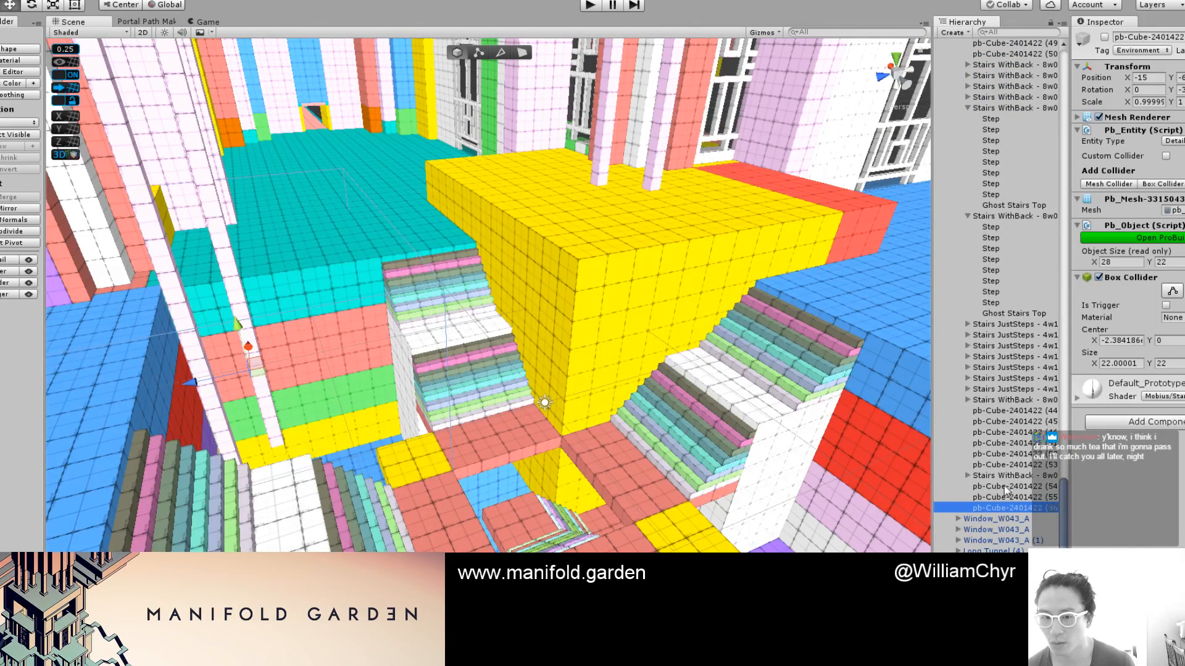
left_click(1104, 38)
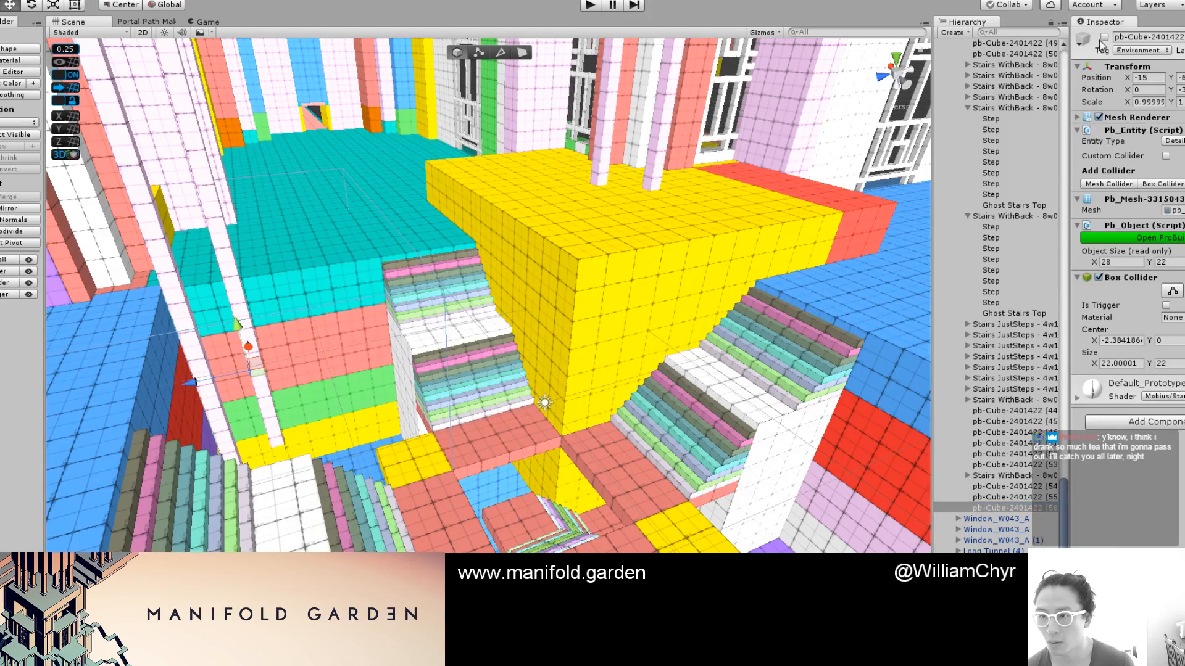
Raise the bottom face of the opposite corner block at X 15 to turn it into a slab 4 units high
left_click_drag(679, 518, 653, 411, "alt")
scroll(669, 377, "up", 5)
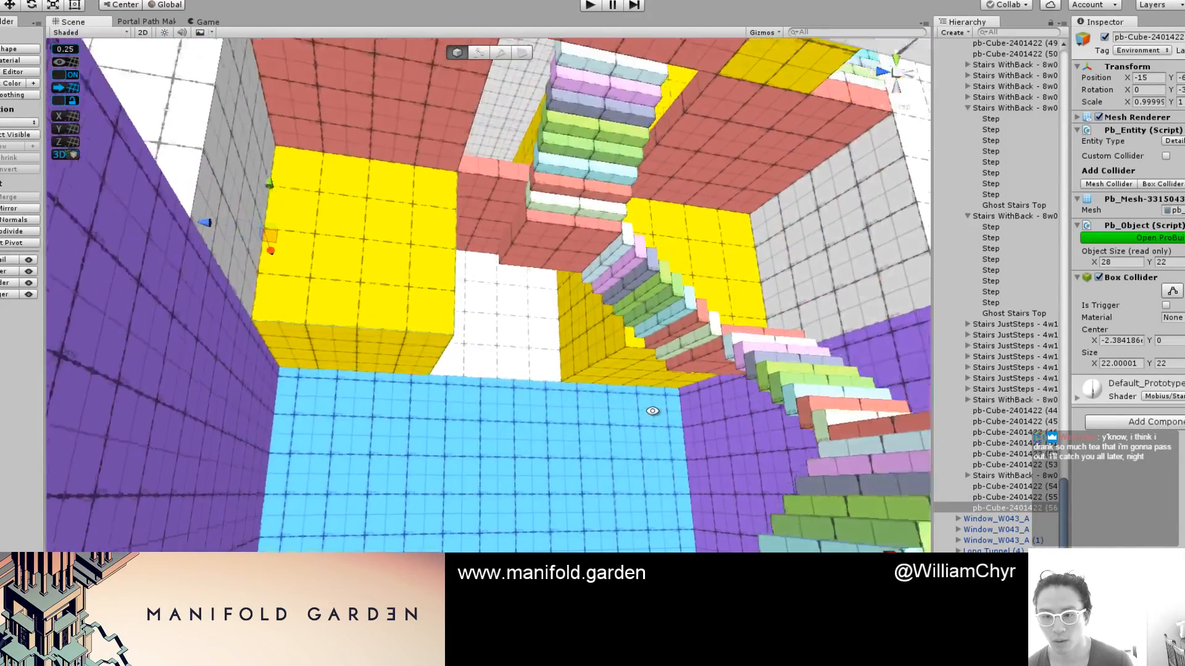
right_click_drag(653, 411, 611, 398)
key("g")
left_click(561, 359)
scroll(642, 275, "down", 5)
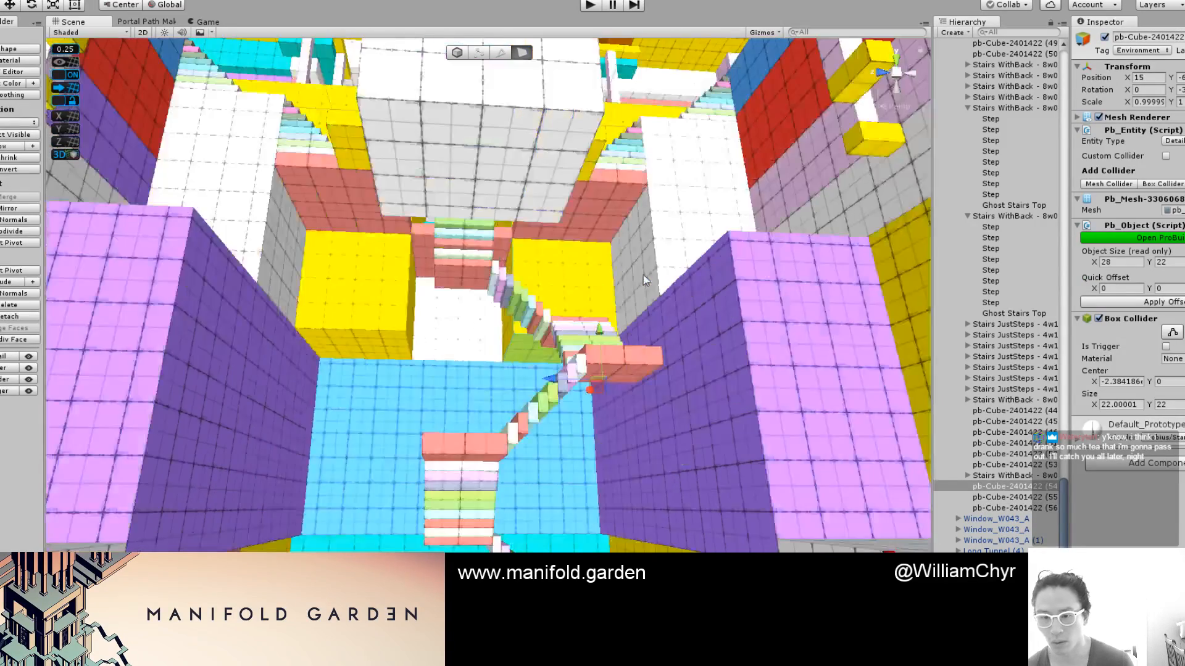
right_click_drag(605, 333, 665, 191)
mouse_move(625, 221)
left_mouse_down()
mouse_move(625, 194)
mouse_move(626, 204)
left_mouse_up()
right_click_drag(626, 208, 610, 250)
Duplicate the yellow corner slab, place the copy directly beneath it at X 8, and colour the copy green
key("ctrl+d")
left_click_drag(563, 217, 573, 266)
left_click_drag(511, 316, 601, 458)
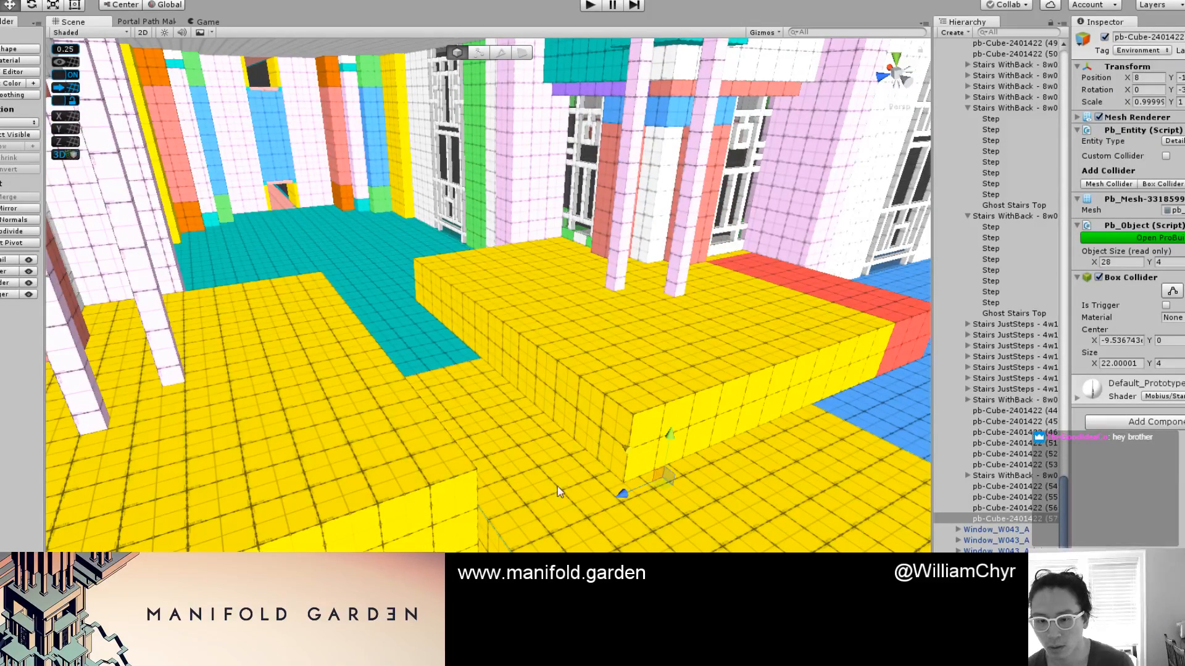
key("g")
key("alt+shift+5")
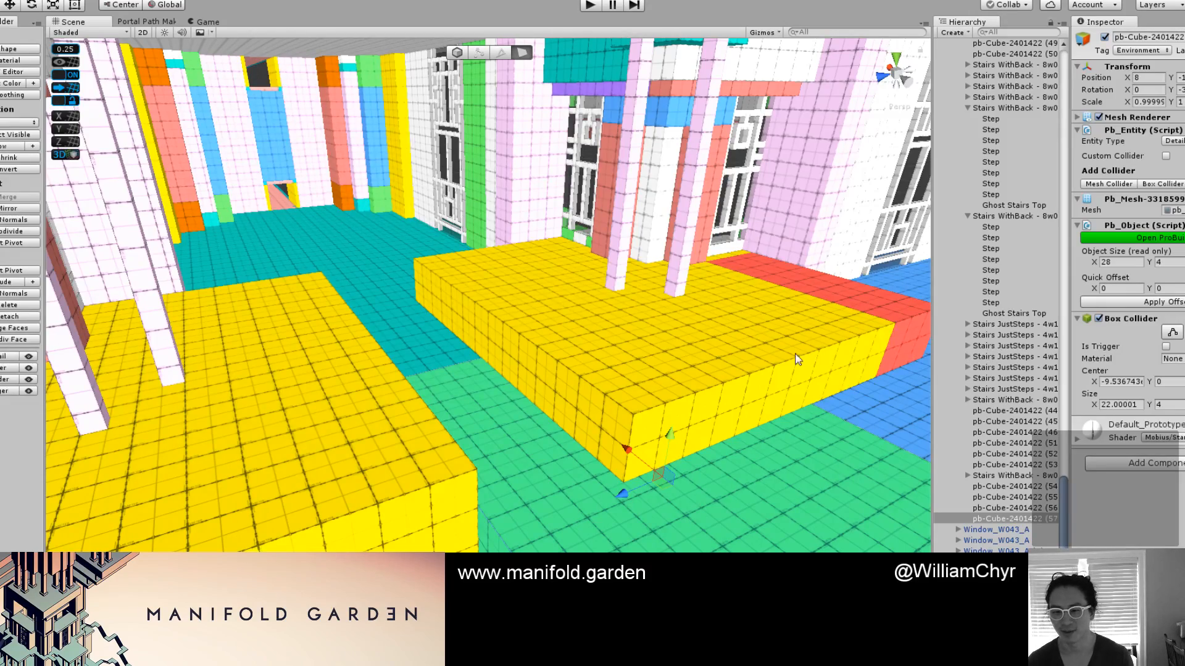
Pull in the green block's side face next to the stairs to make the block 15 units wide
left_click(746, 369)
scroll(742, 415, "down", 2)
left_click_drag(724, 423, 669, 319, "alt")
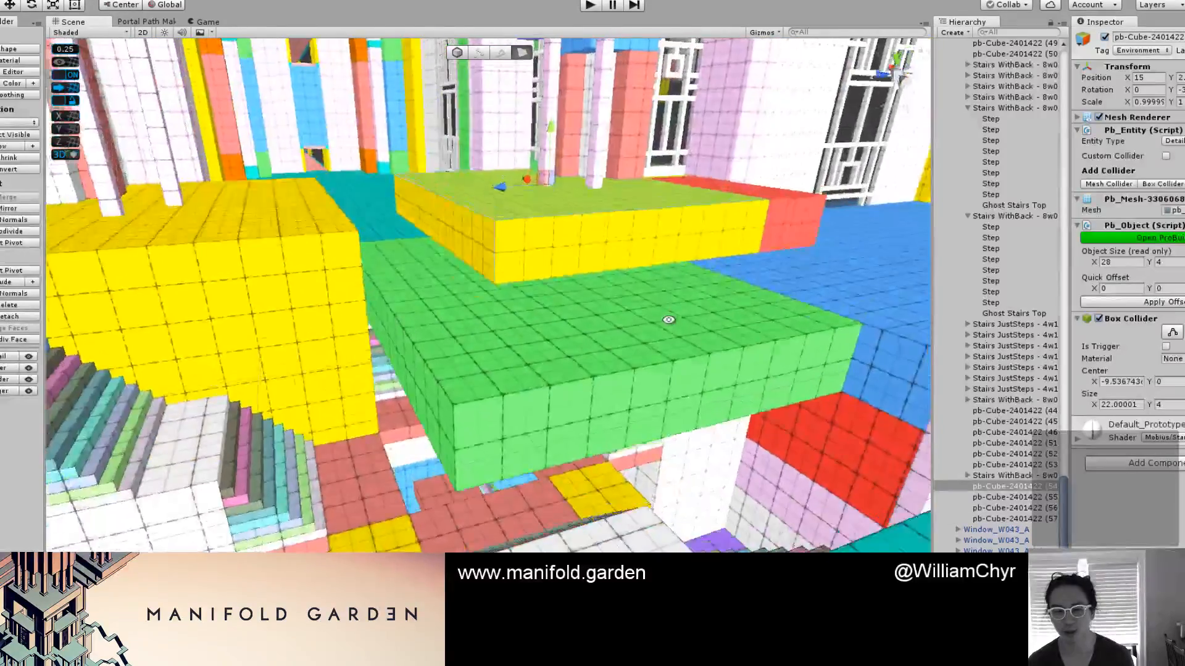
right_click_drag(668, 320, 596, 368)
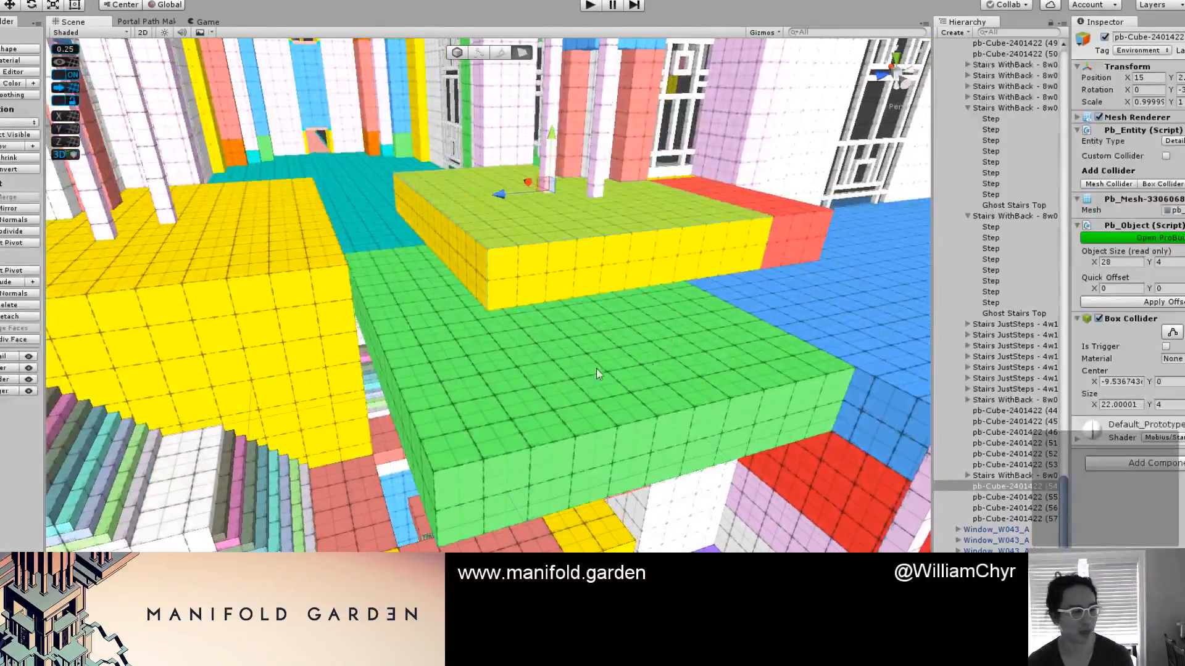
left_click(384, 407)
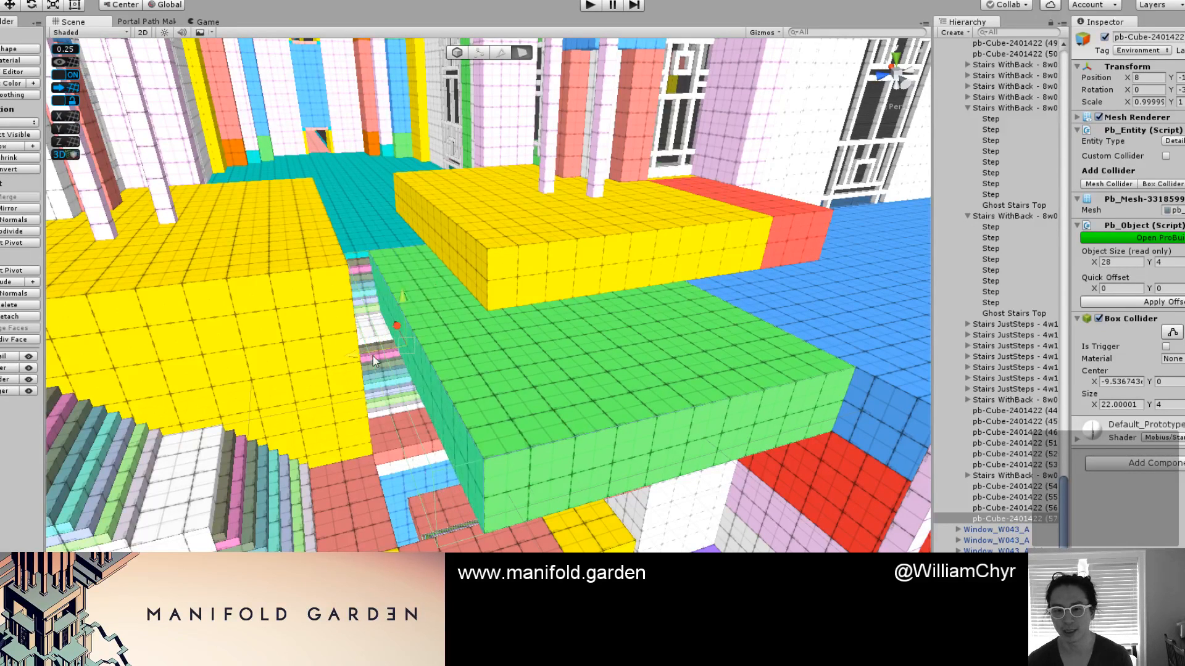
left_click_drag(374, 361, 433, 350)
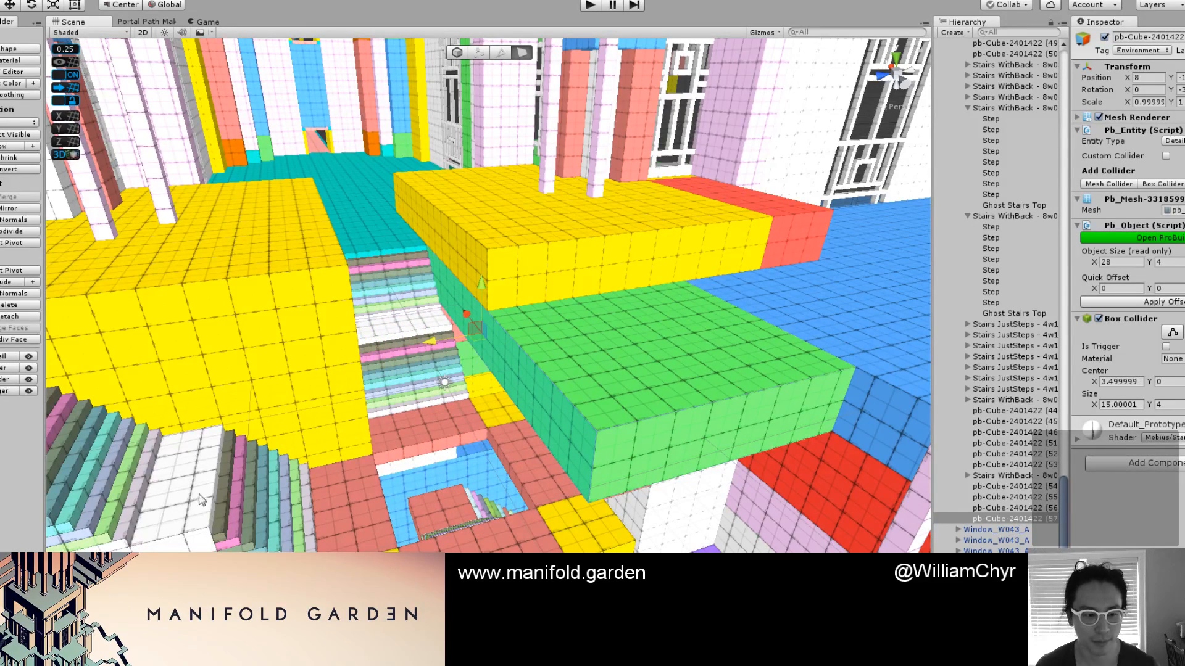
left_click(247, 654)
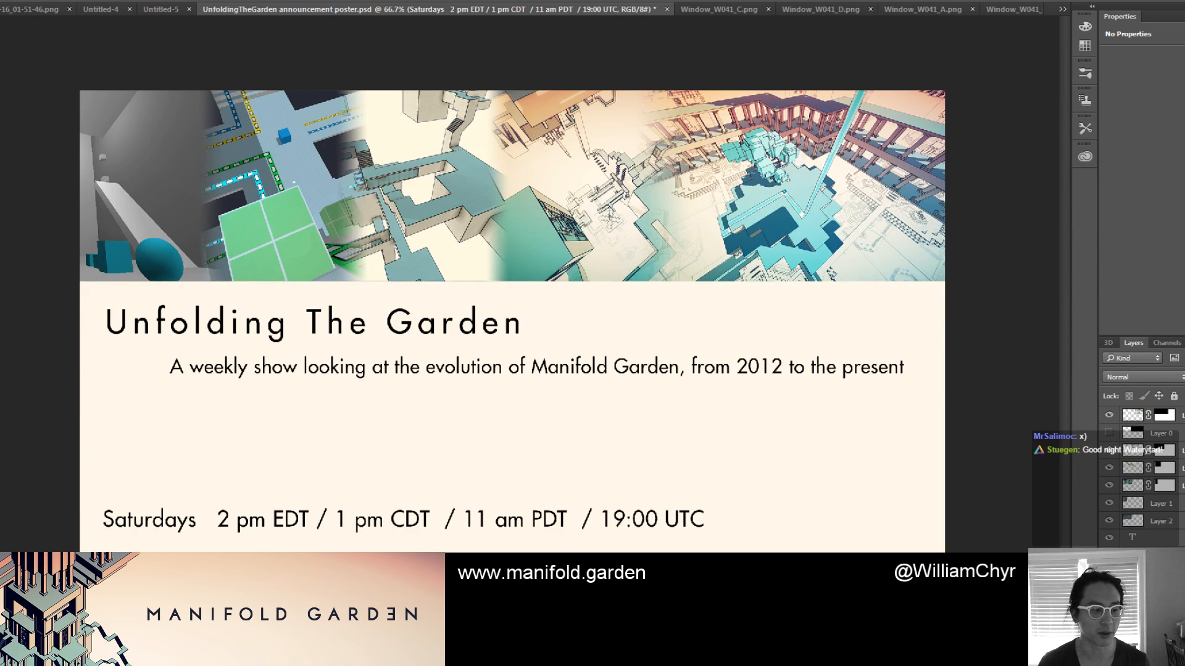
key("alt+Tab")
Push the green block's front face back in line with the edge of the yellow slab above it
scroll(744, 502, "up", 2)
left_click(744, 502)
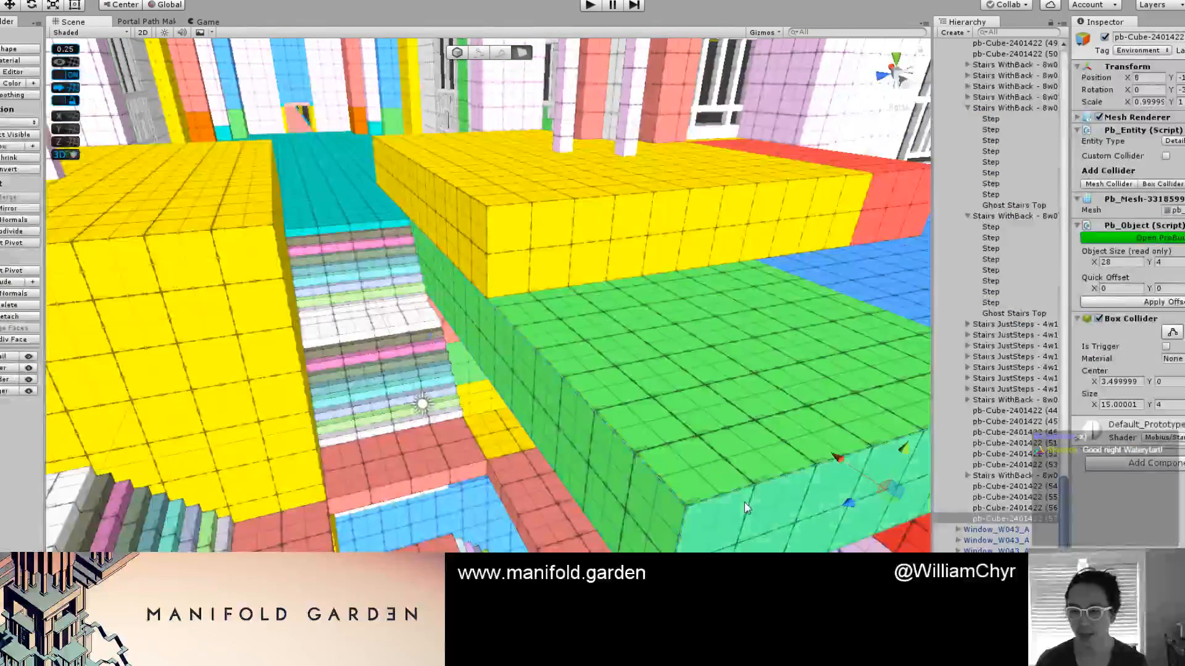
scroll(744, 503, "down", 1)
left_click_drag(726, 459, 550, 199)
Extend the green block's bottom face down into the shaft to give the block a height of 18 units
left_click_drag(497, 444, 537, 232, "alt")
scroll(537, 232, "up", 2)
left_click(538, 192)
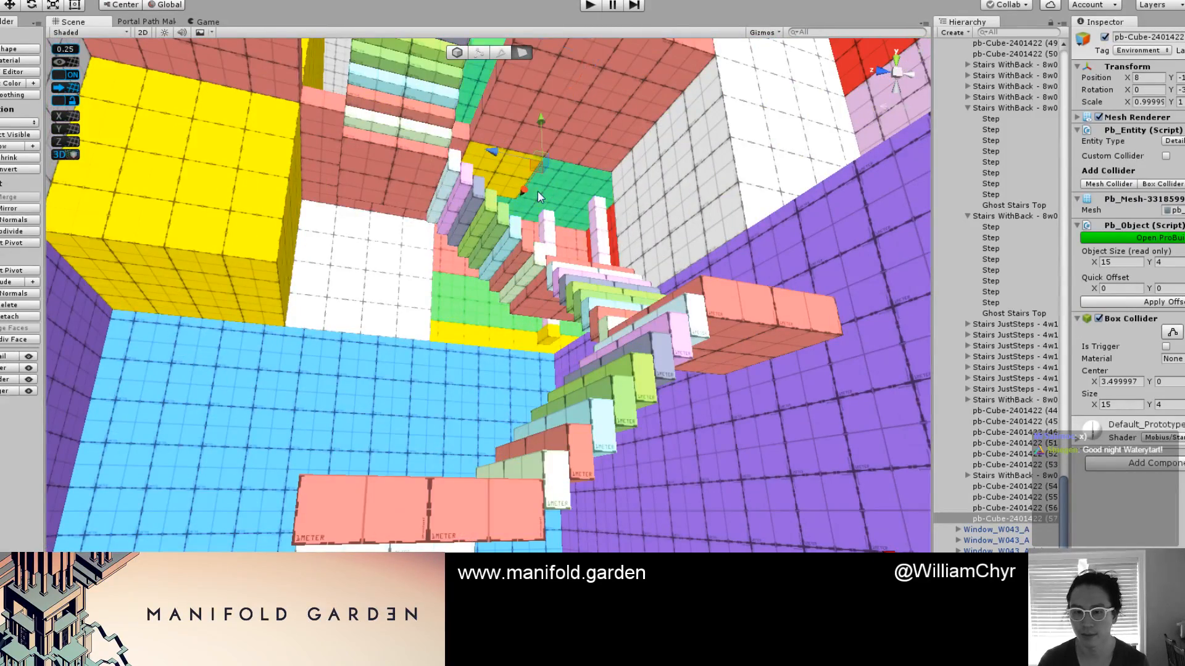
left_click_drag(455, 221, 465, 228, "alt")
left_click_drag(563, 131, 538, 292)
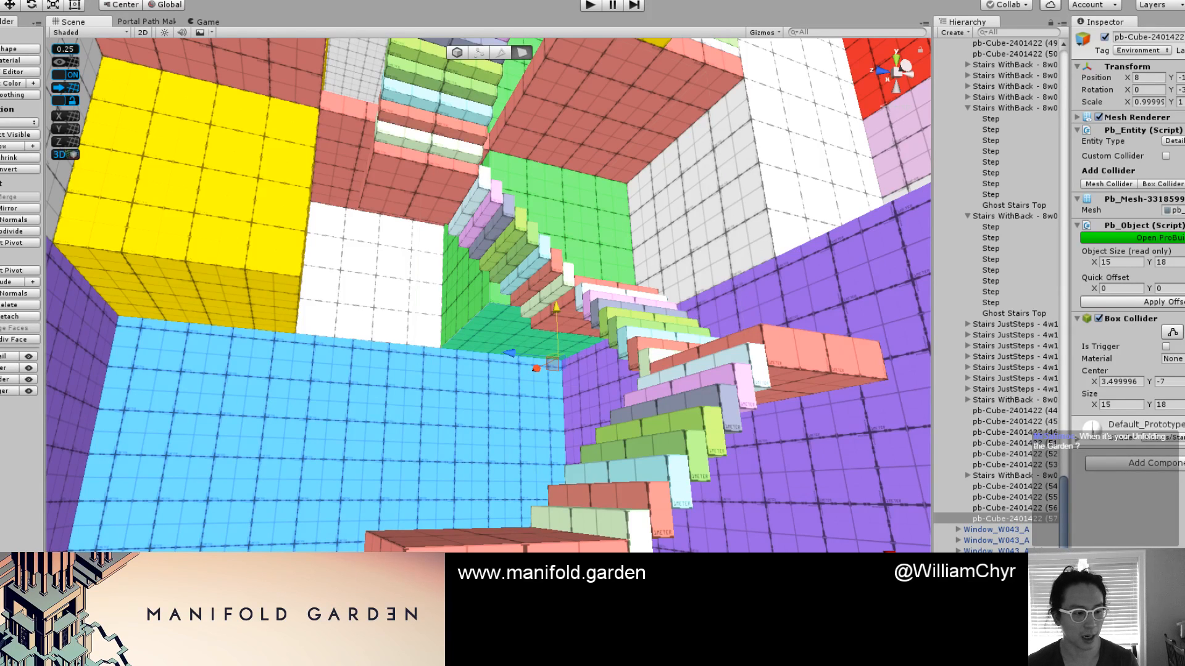
key("alt+Tab")
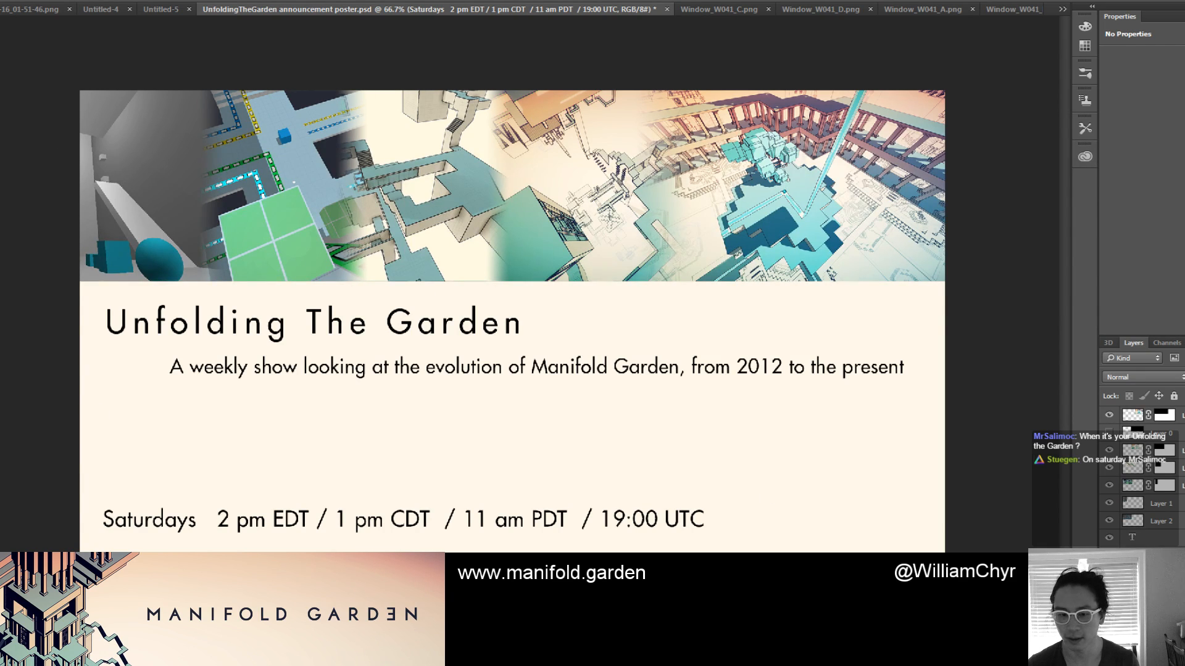
key("alt+Tab")
Raise the bottom face of the yellow corner block at X -15 to a height of 4 units and recentre its pivot
left_click(218, 281)
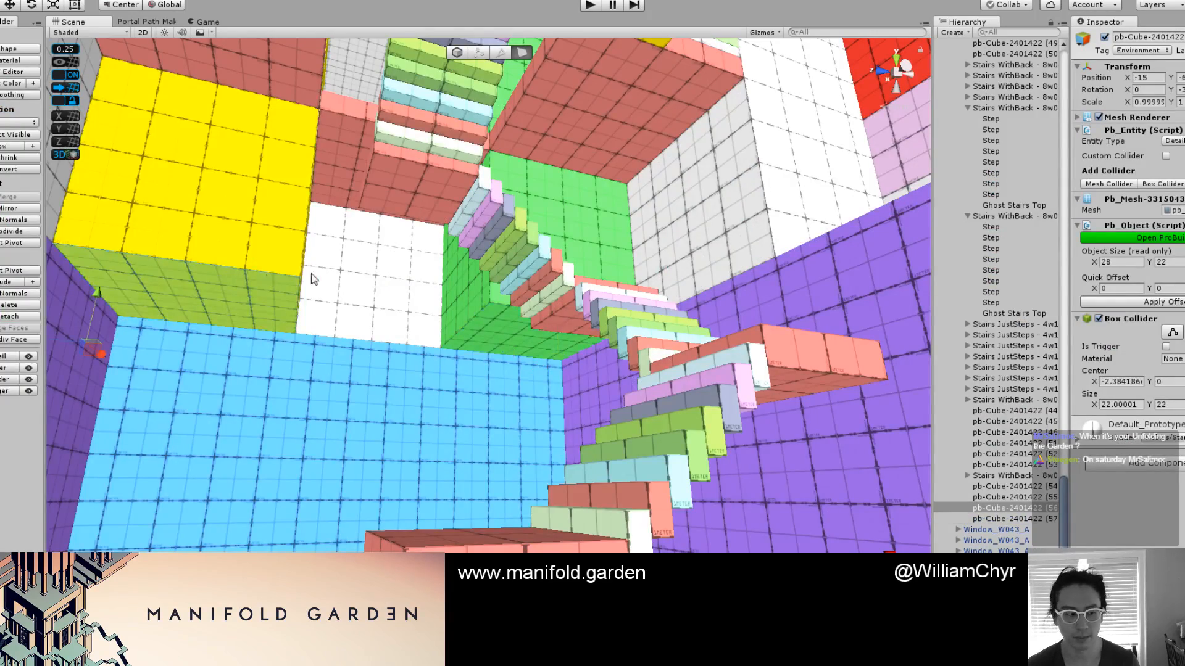
scroll(352, 277, "down", 5)
key("g")
scroll(402, 283, "up", 5)
mouse_move(422, 282)
left_mouse_down("alt")
mouse_move(401, 327)
mouse_move(421, 285)
left_mouse_up("alt")
scroll(422, 287, "down", 3)
middle_click_drag(423, 290, 429, 343)
left_click_drag(416, 325, 454, 325, "alt")
key("g")
left_click(384, 404)
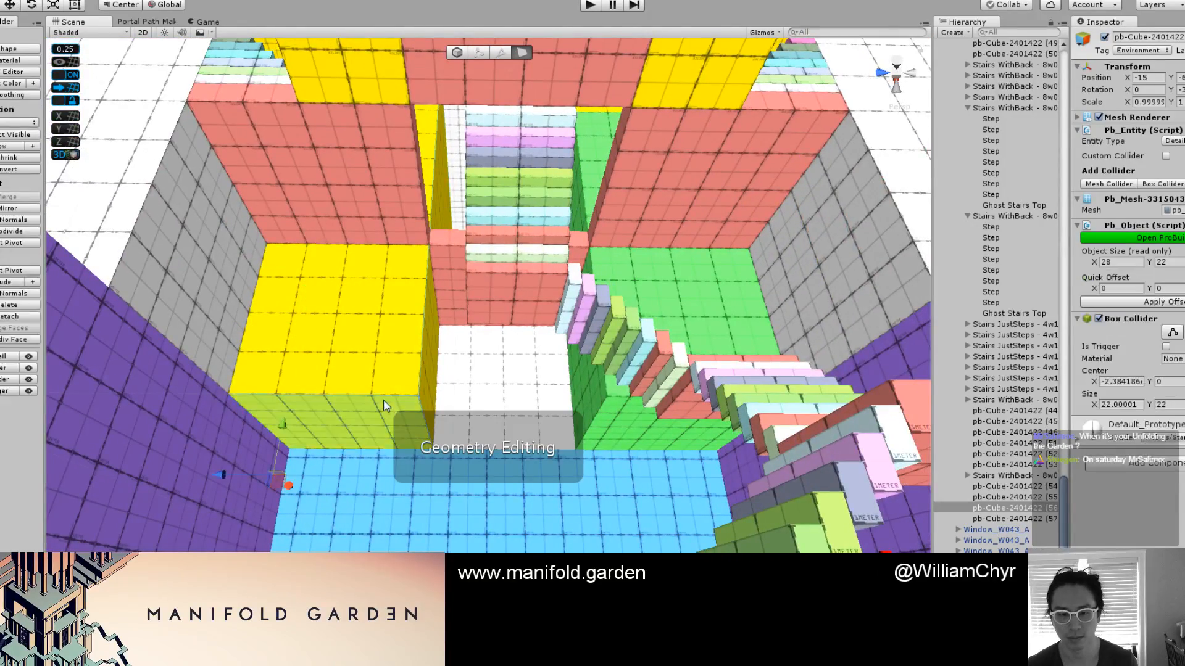
right_click_drag(379, 401, 349, 384)
left_click_drag(298, 420, 335, 251)
right_click_drag(481, 200, 553, 232)
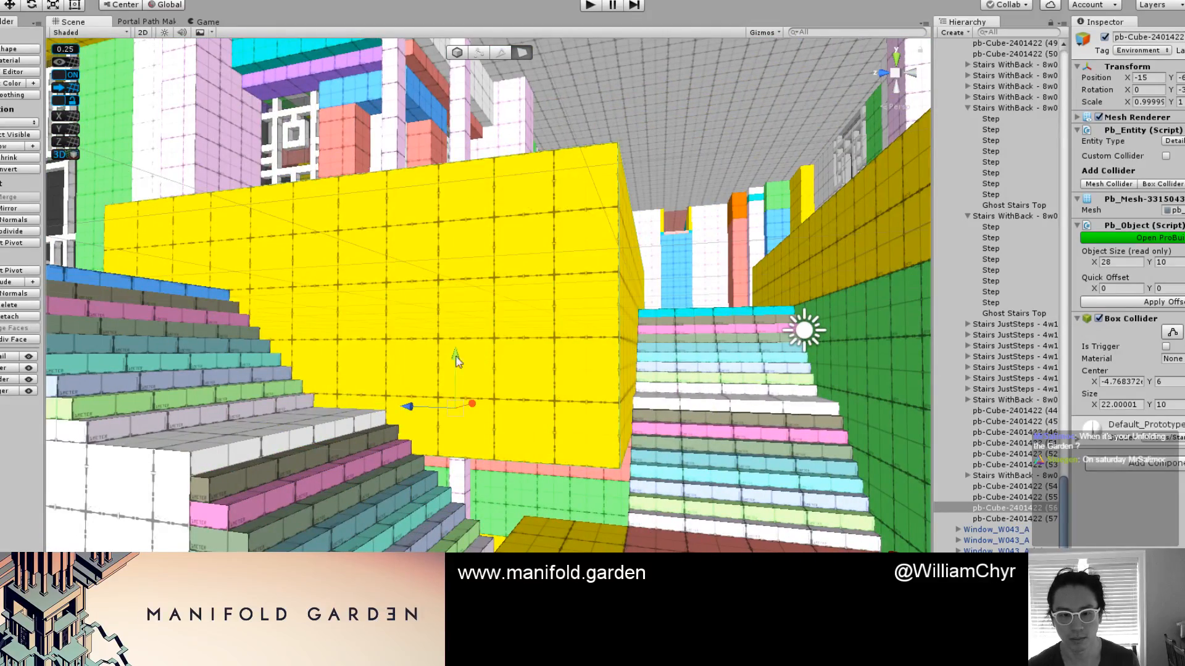
left_click_drag(457, 361, 470, 249)
key("g")
key("ctrl+j")
Duplicate the red block at the outer edge of the yellow slab at X 15
right_click_drag(488, 250, 513, 350)
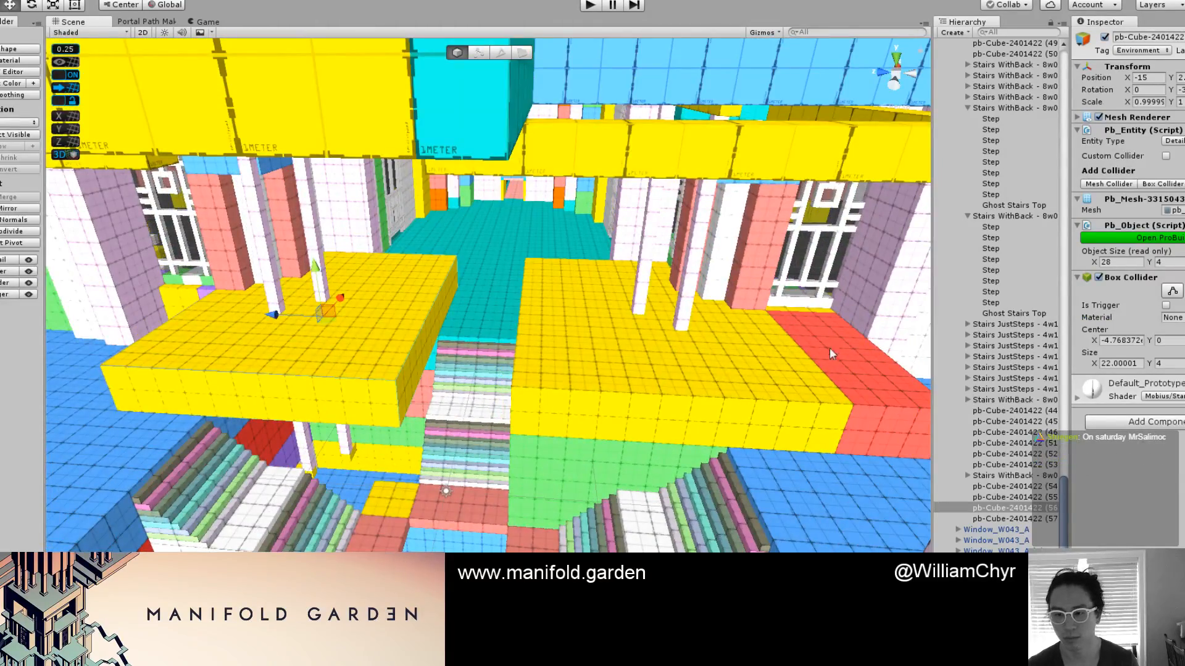
left_click(775, 382)
scroll(775, 381, "up", 3)
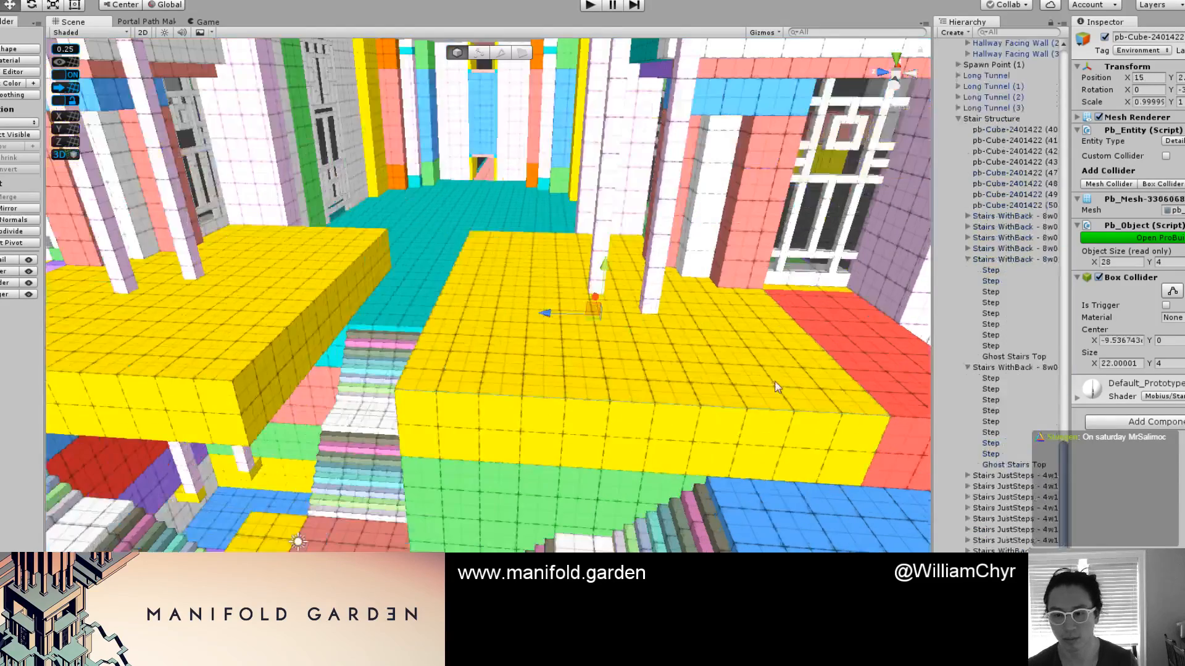
left_click(721, 381)
right_click_drag(720, 381, 630, 385)
left_click(707, 415)
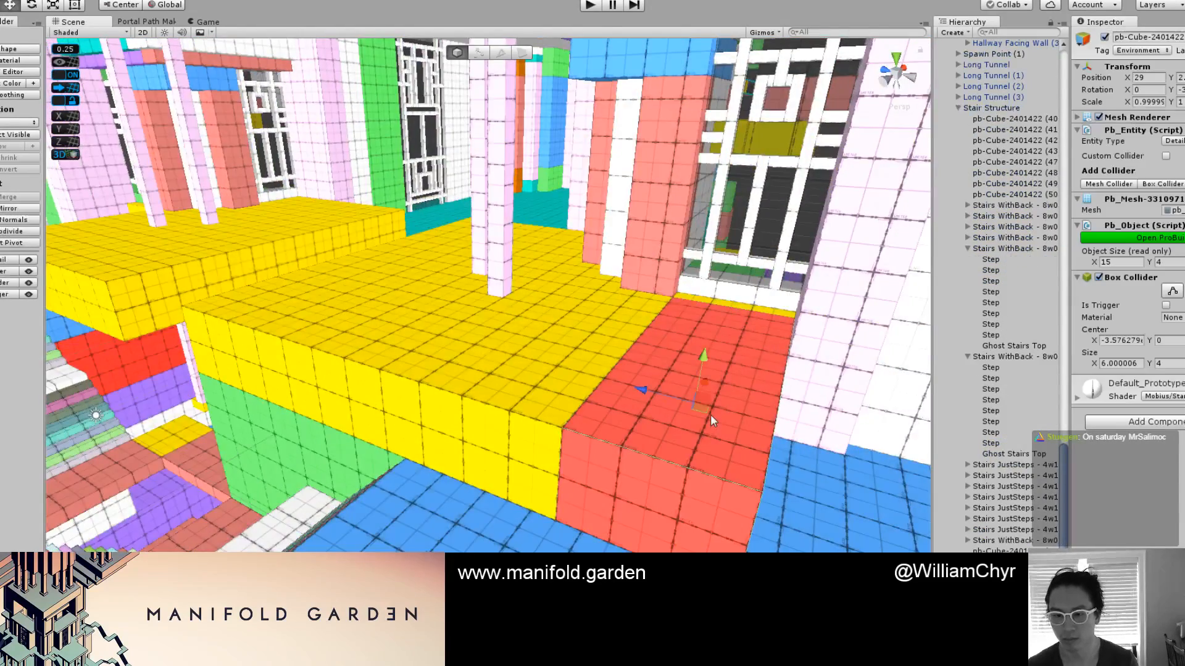
scroll(707, 414, "down", 2)
key("ctrl+d")
Move the red copy to X -29, against the outer edge of the opposite yellow slab
scroll(589, 398, "up", 1)
left_click_drag(584, 374, 198, 298)
middle_click_drag(197, 297, 378, 380)
scroll(378, 380, "down", 2)
scroll(378, 380, "up", 3)
scroll(419, 380, "down", 2)
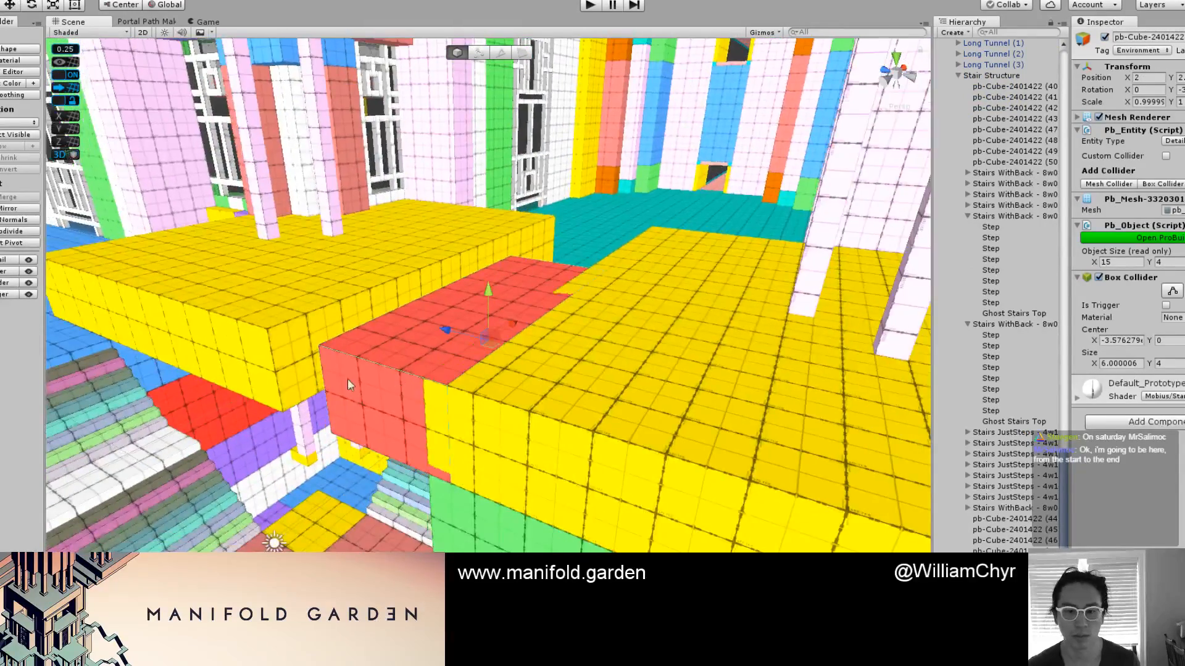
left_click_drag(347, 382, 396, 418, "alt")
middle_click_drag(397, 418, 618, 390)
left_click_drag(665, 340, 111, 287)
scroll(612, 478, "down", 2)
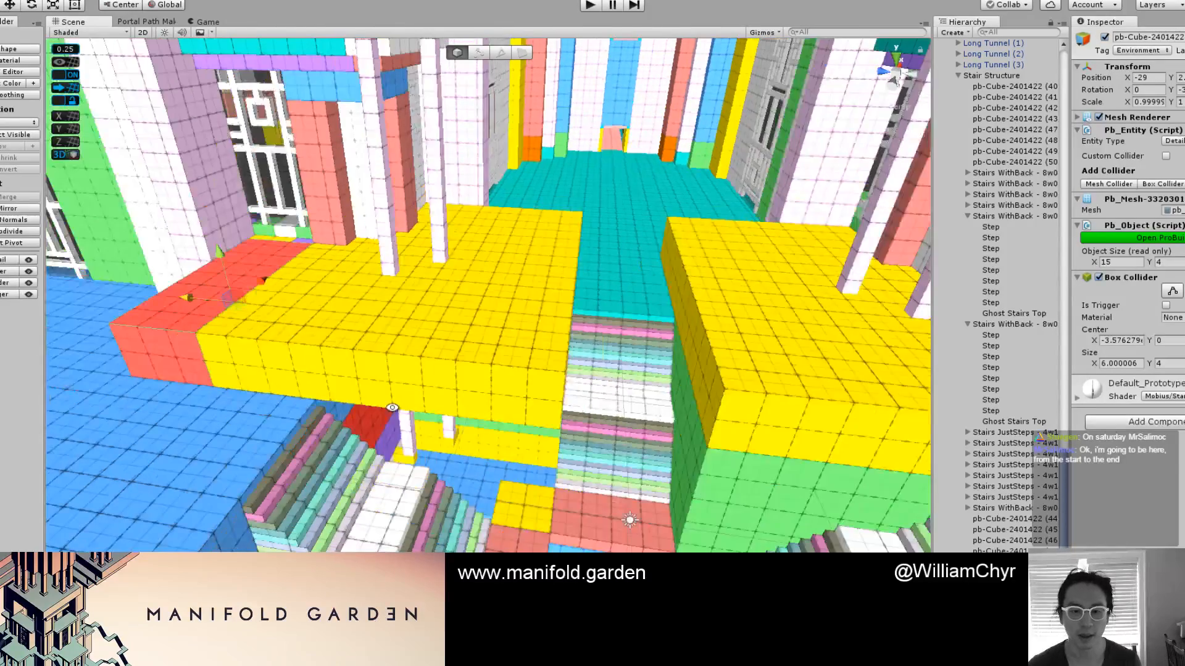
Duplicate the 18-unit-high green block and move the copy to X -15, beneath the opposite yellow slab
left_click_drag(612, 479, 608, 391, "alt")
left_click(734, 444)
key("ctrl+d")
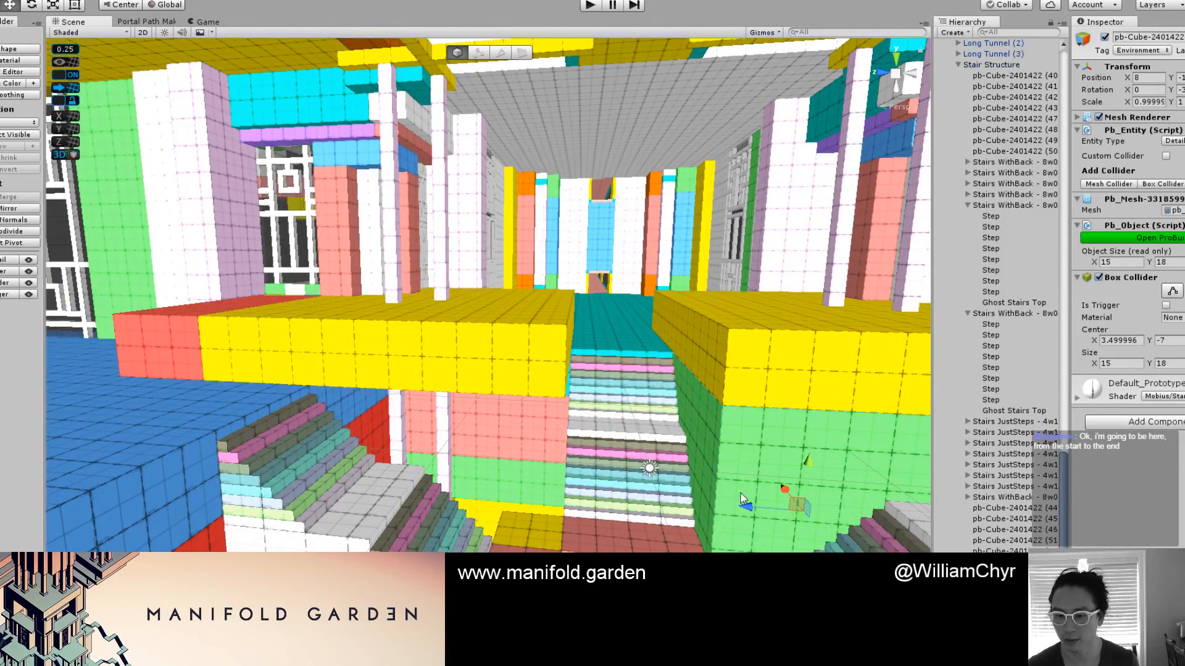
mouse_move(744, 502)
left_mouse_down()
mouse_move(666, 484)
mouse_move(360, 469)
mouse_move(543, 475)
mouse_move(500, 352)
mouse_move(583, 283)
mouse_move(541, 401)
mouse_move(522, 270)
mouse_move(528, 278)
mouse_move(539, 240)
mouse_move(524, 267)
mouse_move(547, 444)
mouse_move(542, 347)
mouse_move(558, 388)
mouse_move(527, 327)
mouse_move(635, 343)
left_mouse_up()
scroll(360, 469, "down", 3)
Examine the corner platforms, stairs and surrounding floor in the in-game shading
key("ctrl+e")
middle_click_drag(635, 343, 455, 352)
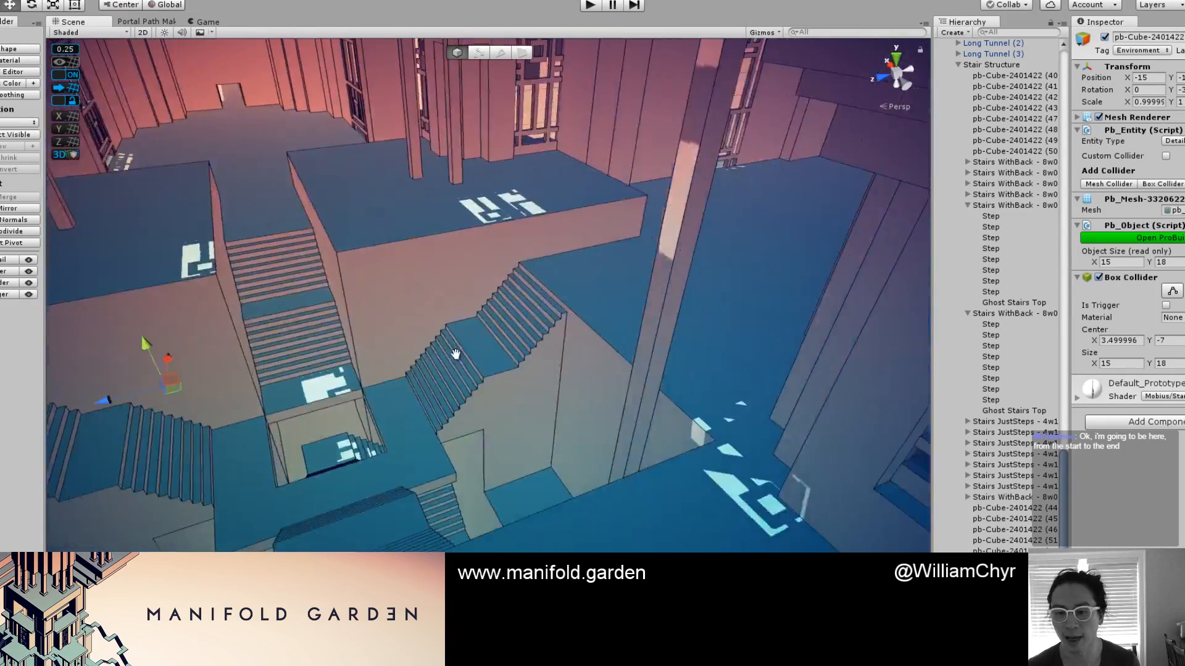
scroll(487, 342, "up", 3)
left_click_drag(506, 335, 728, 353, "alt")
middle_click_drag(728, 353, 739, 361)
left_click_drag(739, 361, 542, 174, "alt")
mouse_move(722, 271)
middle_mouse_down()
mouse_move(570, 287)
mouse_move(342, 337)
middle_mouse_up()
scroll(571, 286, "up", 2)
Restore the coloured grid materials and generate a new Stairs WithBack staircase with the World Building tools
key("F1")
scroll(560, 324, "up", 2)
left_click_drag(560, 325, 507, 294, "alt")
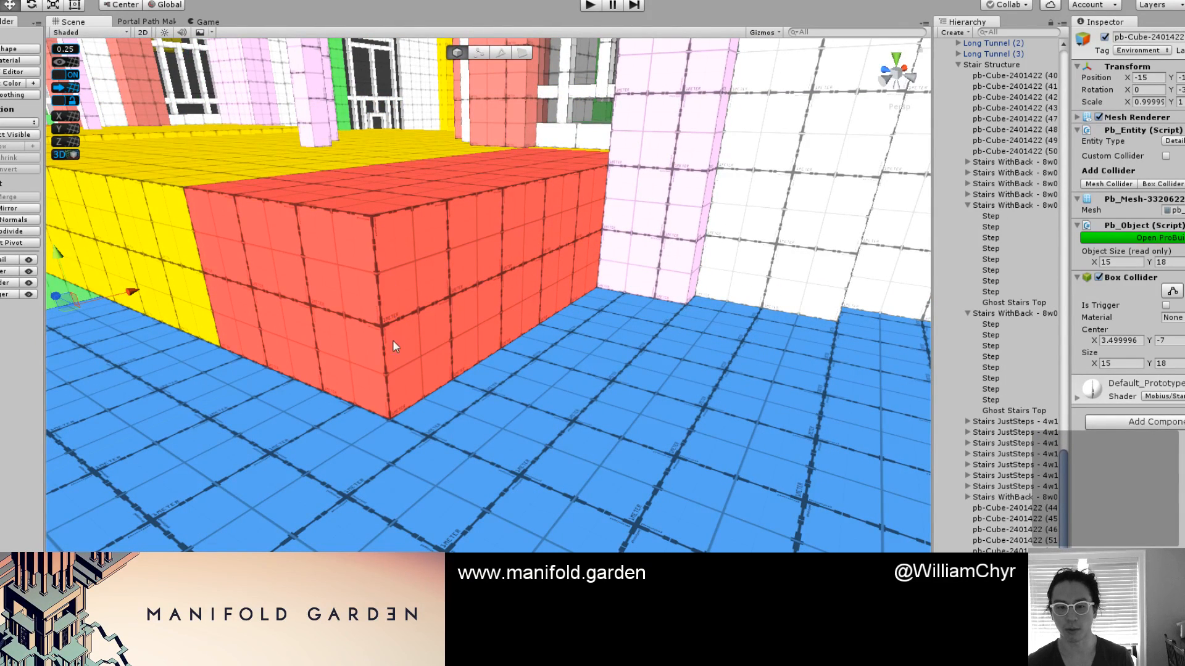
scroll(666, 222, "down", 3)
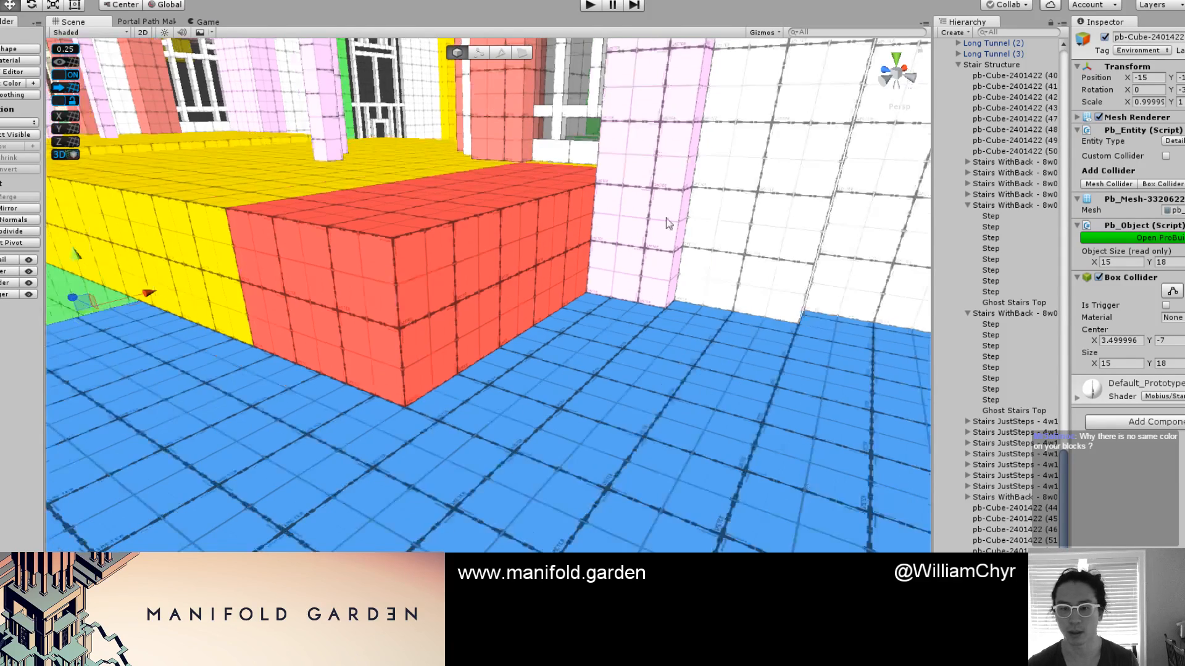
left_click_drag(667, 222, 539, 295, "alt")
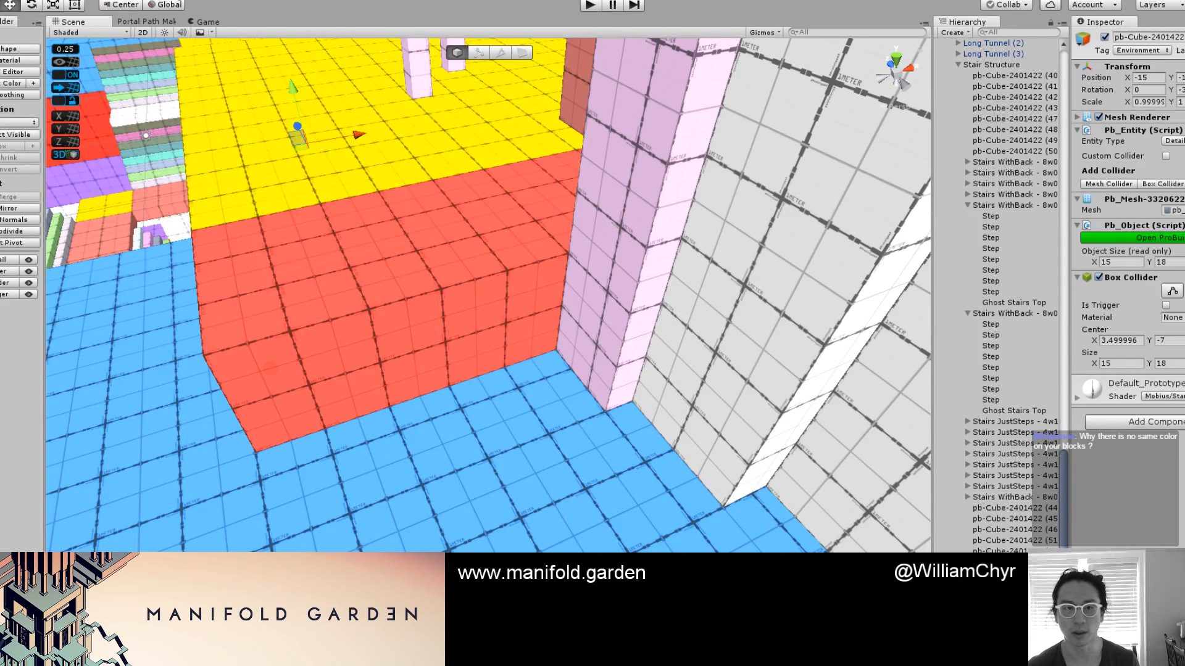
left_click(196, 0)
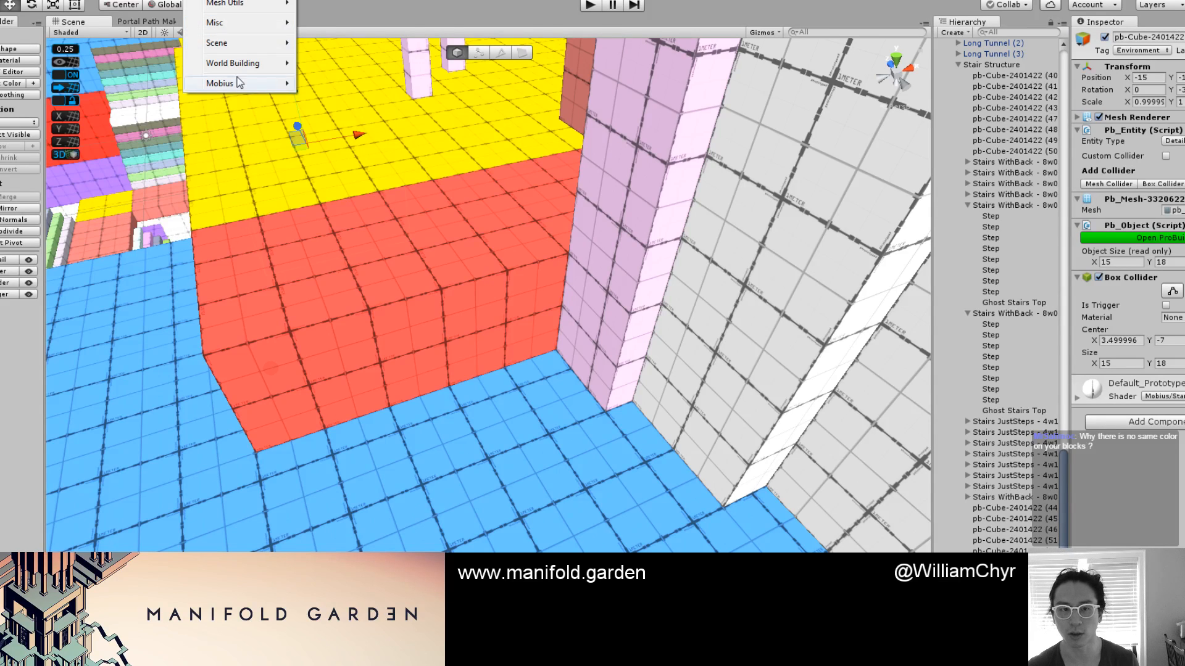
mouse_move(238, 64)
left_click(343, 137)
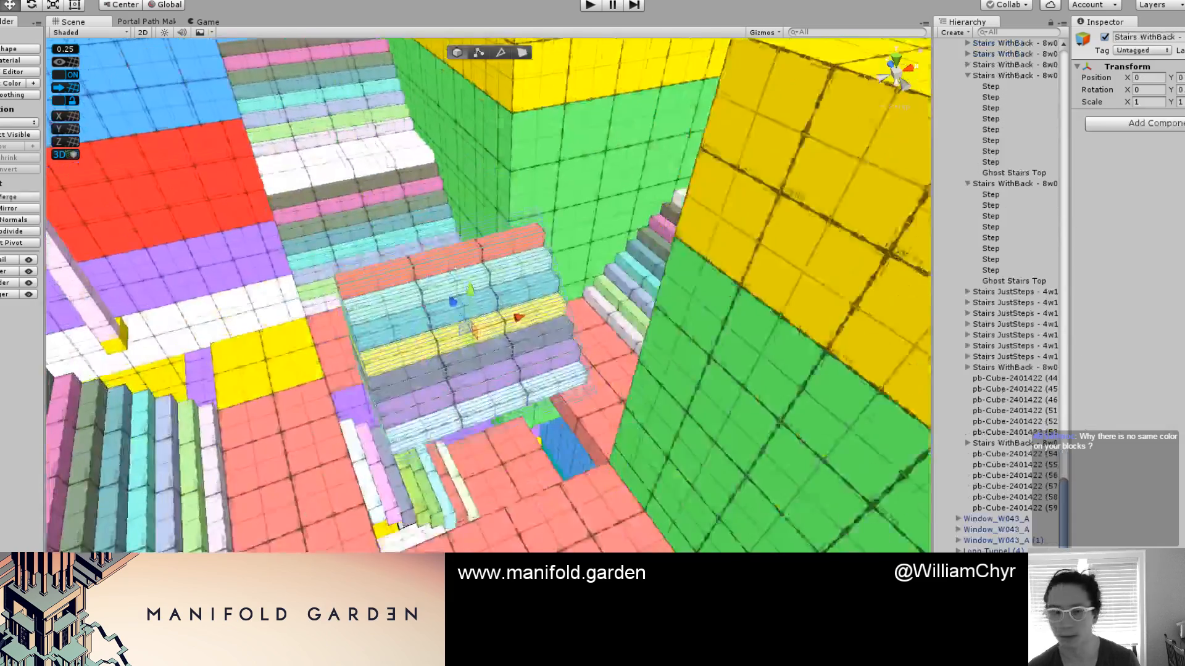
Raise the new staircase above the blue floor near the red corner block
scroll(772, 369, "down", 3)
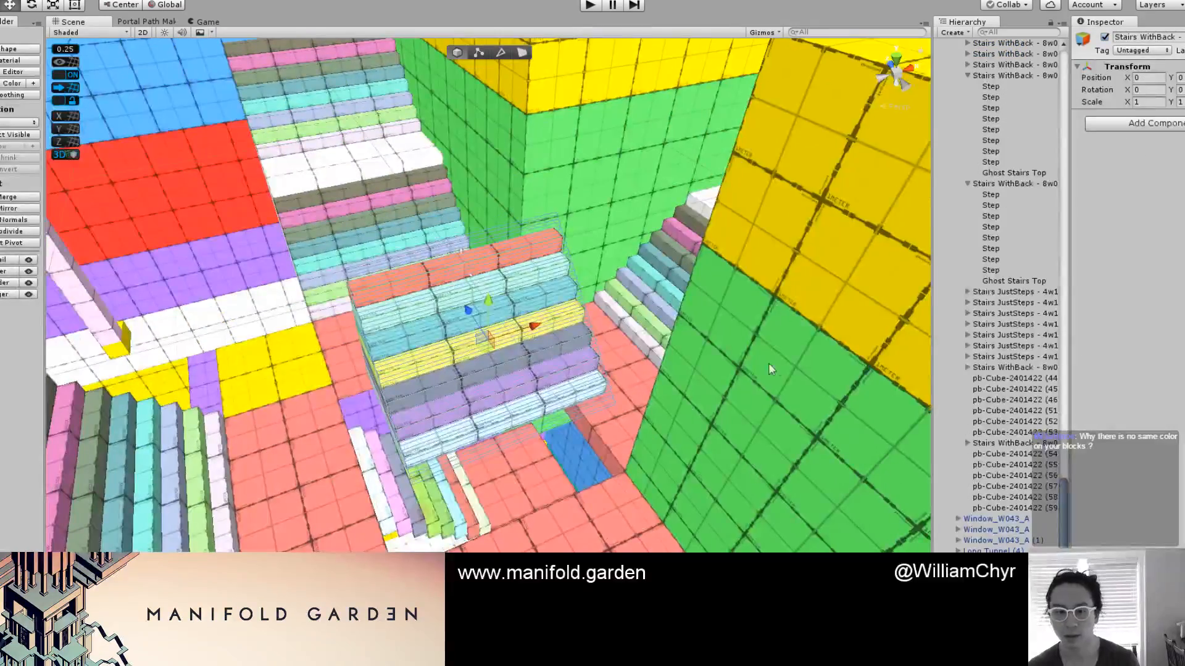
scroll(632, 395, "down", 10)
left_click_drag(569, 455, 551, 388, "alt")
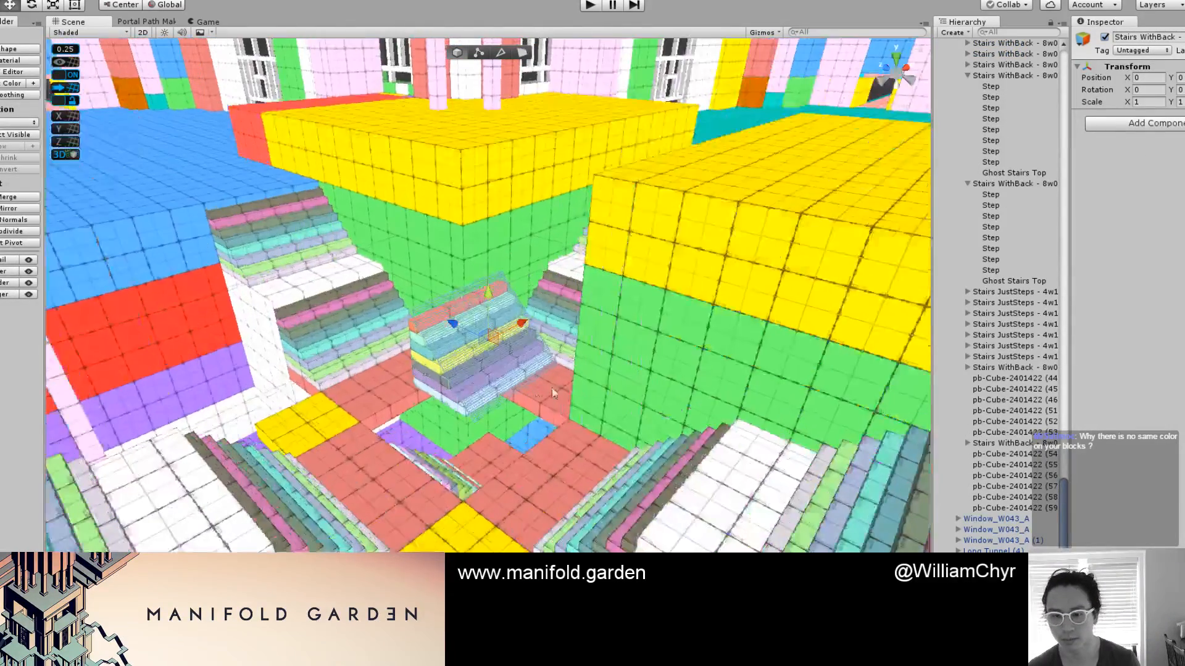
key("Delete")
middle_click_drag(866, 482, 516, 345)
scroll(581, 353, "down", 3)
scroll(516, 346, "down", 4)
scroll(607, 360, "up", 1)
scroll(607, 359, "down", 3)
middle_click_drag(607, 360, 407, 374)
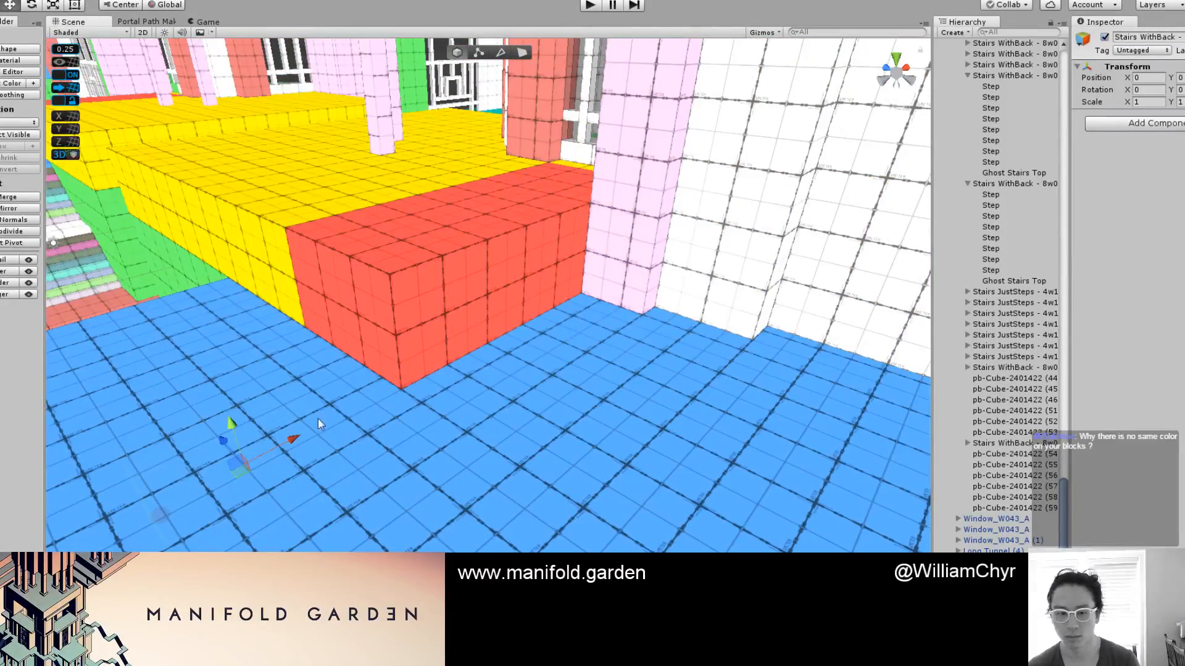
left_click_drag(232, 428, 402, 329)
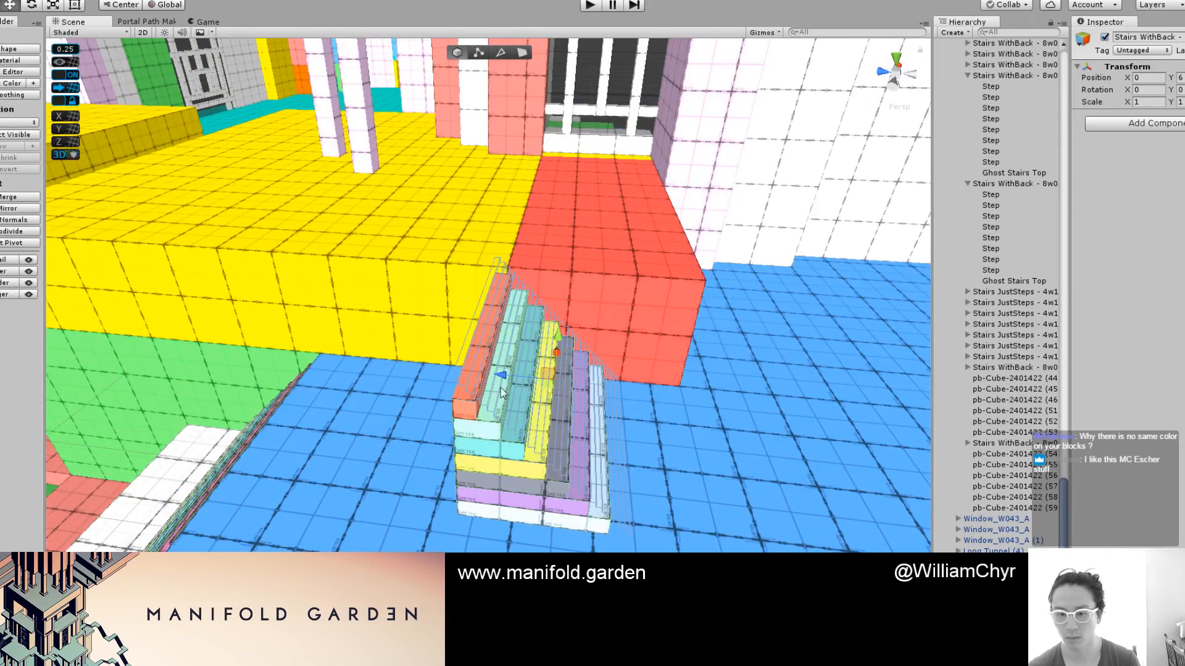
Move the new staircase flush against the outer face of the red corner block, standing on the blue floor
left_click_drag(501, 394, 607, 392, "alt")
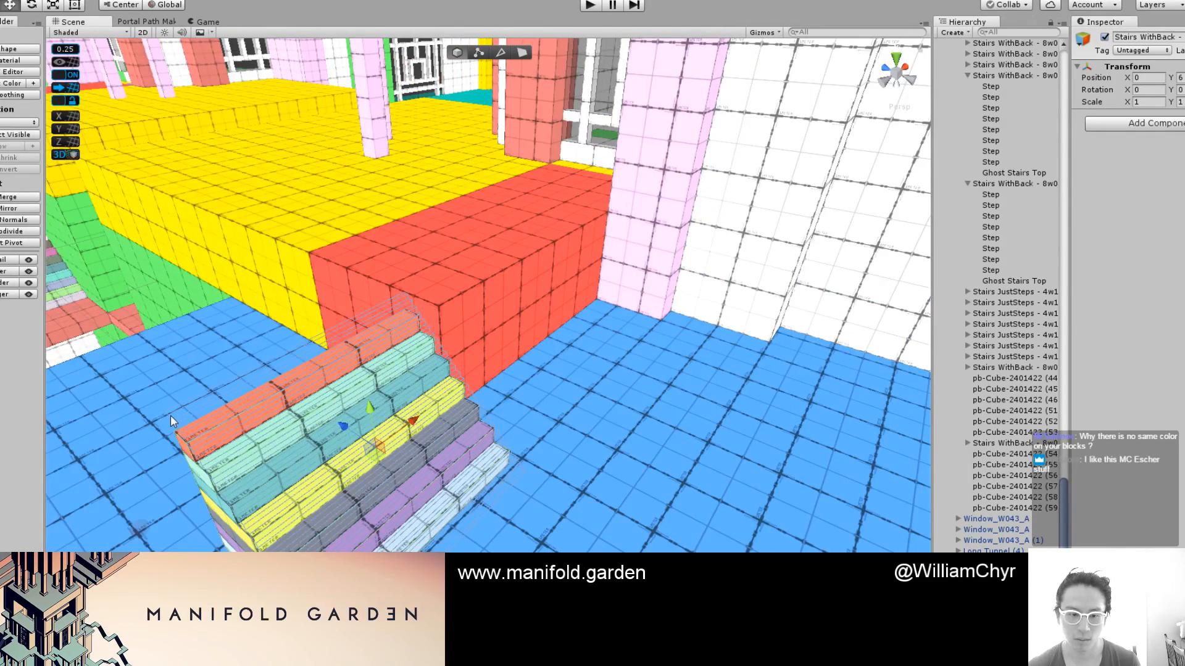
left_click_drag(173, 421, 344, 358)
left_click_drag(429, 309, 449, 311)
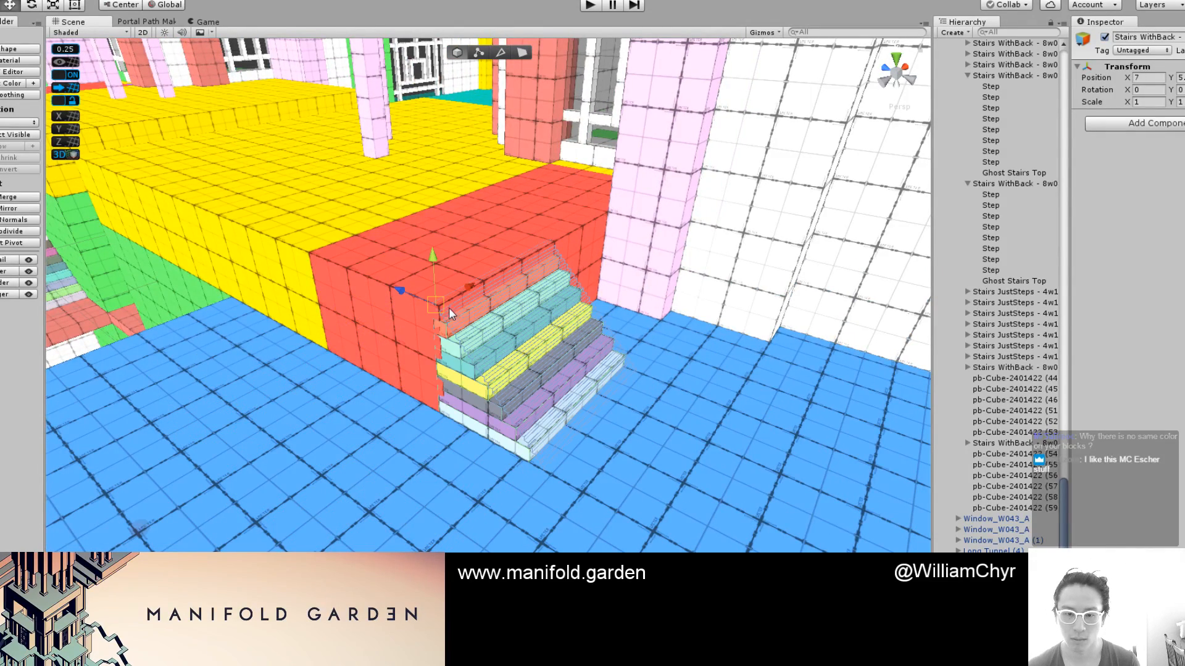
scroll(452, 316, "up", 3)
left_click_drag(551, 326, 564, 332)
scroll(432, 338, "down", 6)
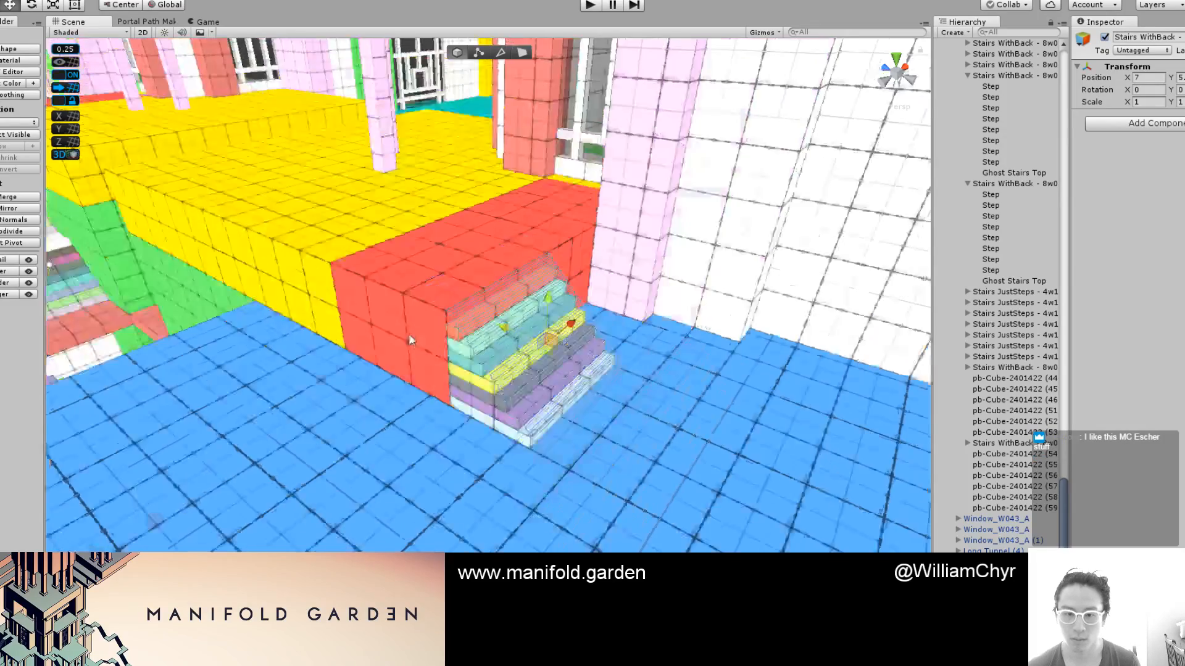
Examine the new staircase, platforms and surrounding floor in the in-game shading
mouse_move(410, 339)
left_mouse_down("alt")
mouse_move(540, 355)
mouse_move(400, 370)
mouse_move(465, 383)
mouse_move(457, 415)
mouse_move(430, 396)
mouse_move(568, 405)
mouse_move(540, 352)
mouse_move(740, 387)
mouse_move(915, 397)
left_mouse_up("alt")
scroll(400, 370, "down", 3)
key("F1")
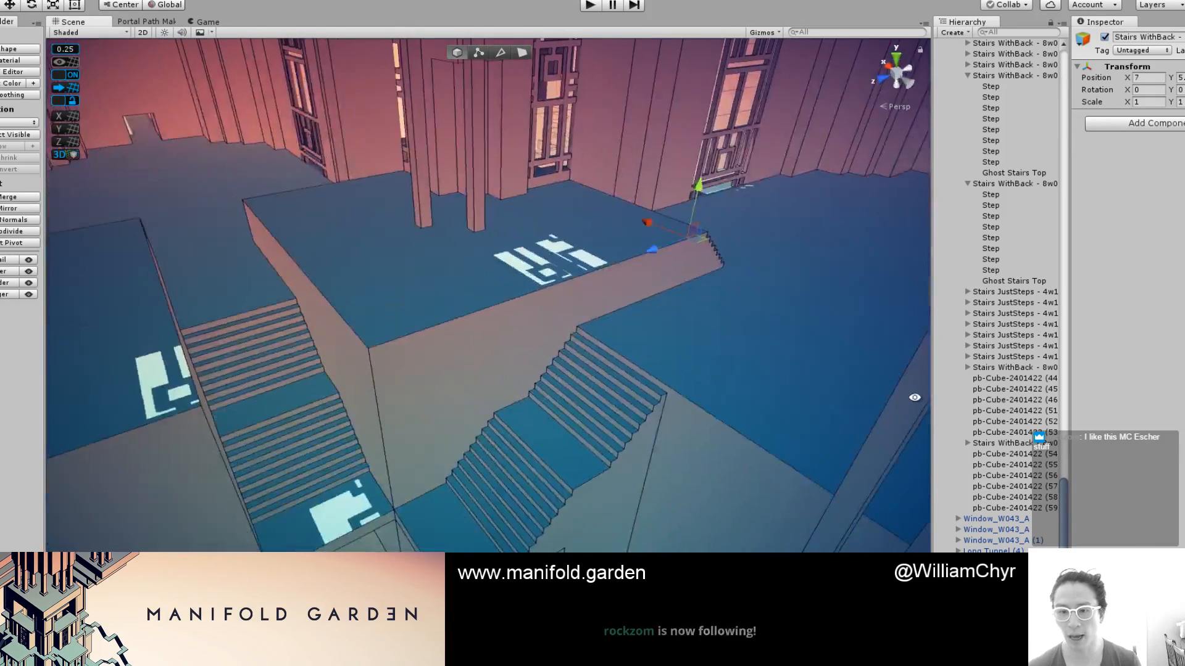
left_click_drag(596, 401, 632, 336, "alt")
key("w")
right_click_drag(560, 504, 535, 461)
key("z")
left_click_drag(535, 462, 522, 426, "alt")
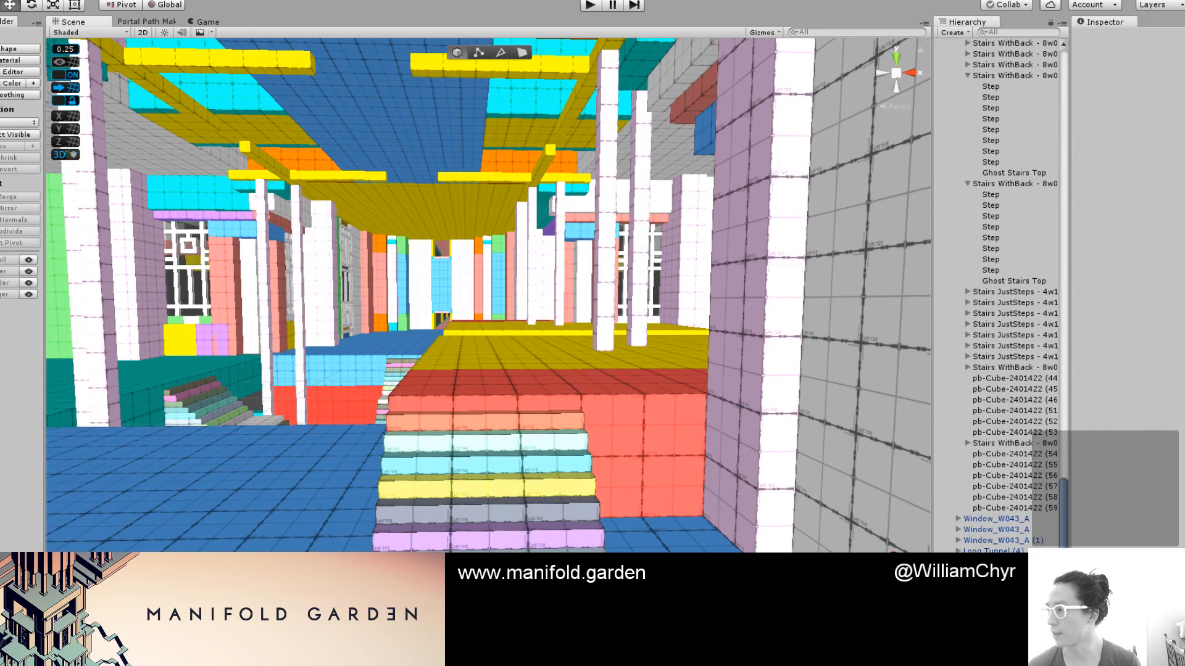
Set the vertex colour of the yellow corner slab beside the red block to Aureolin
left_click_drag(728, 574, 737, 315)
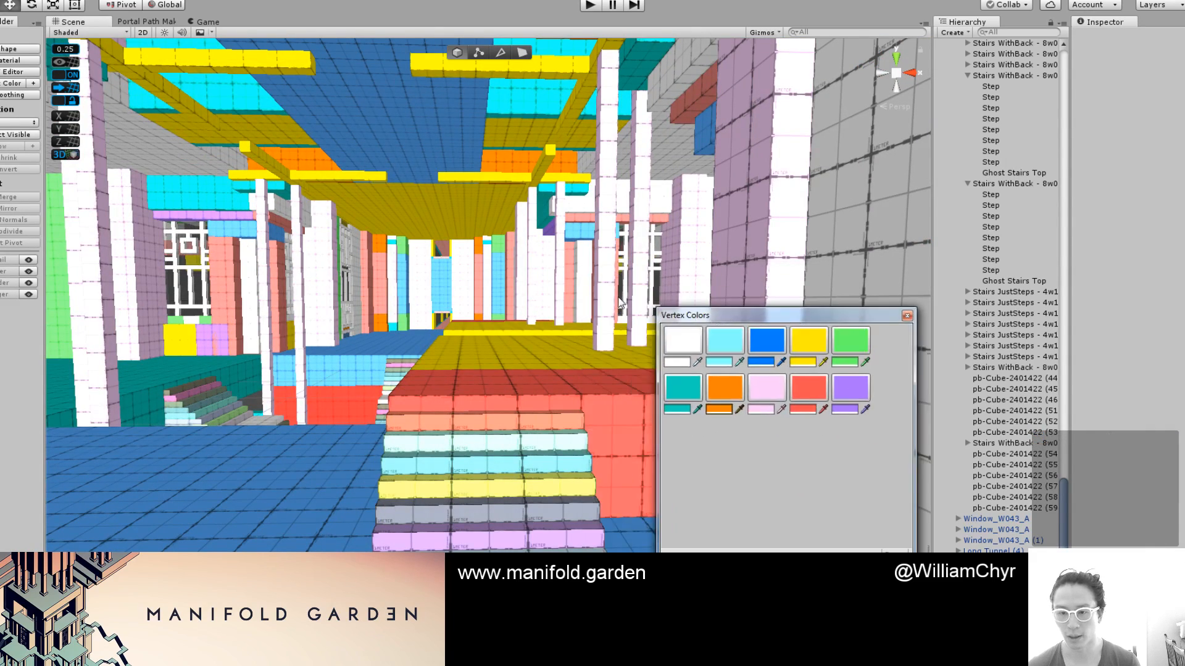
left_click_drag(417, 320, 566, 387, "alt")
key("g")
left_click(561, 389)
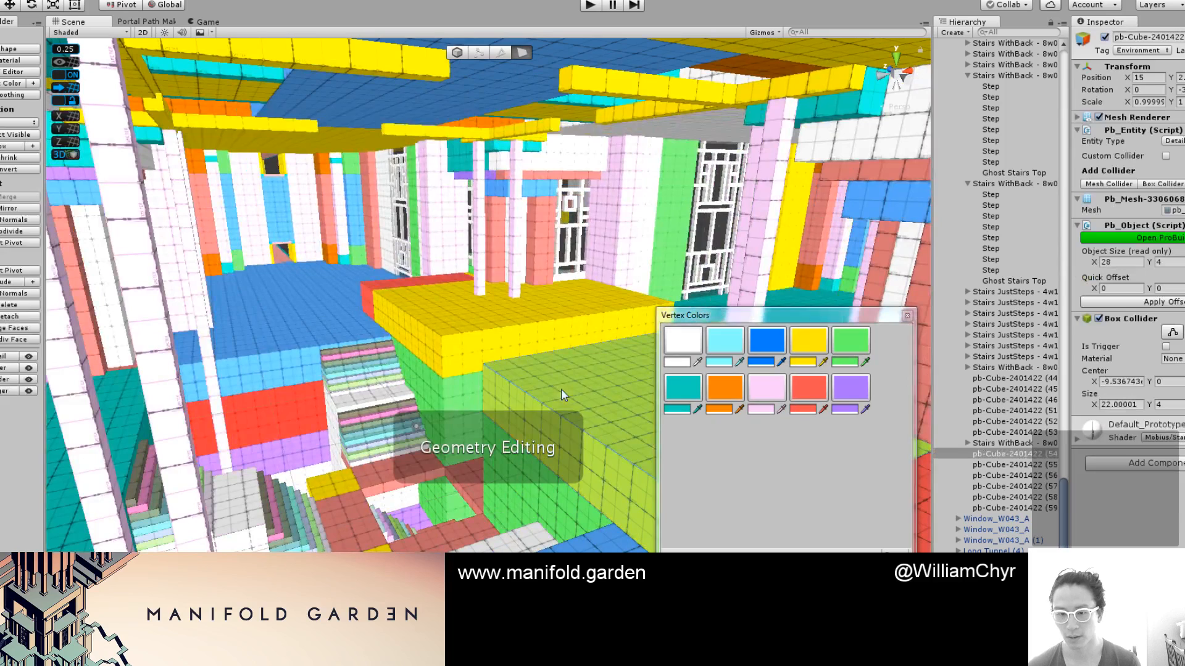
left_click(720, 351)
left_click(818, 341)
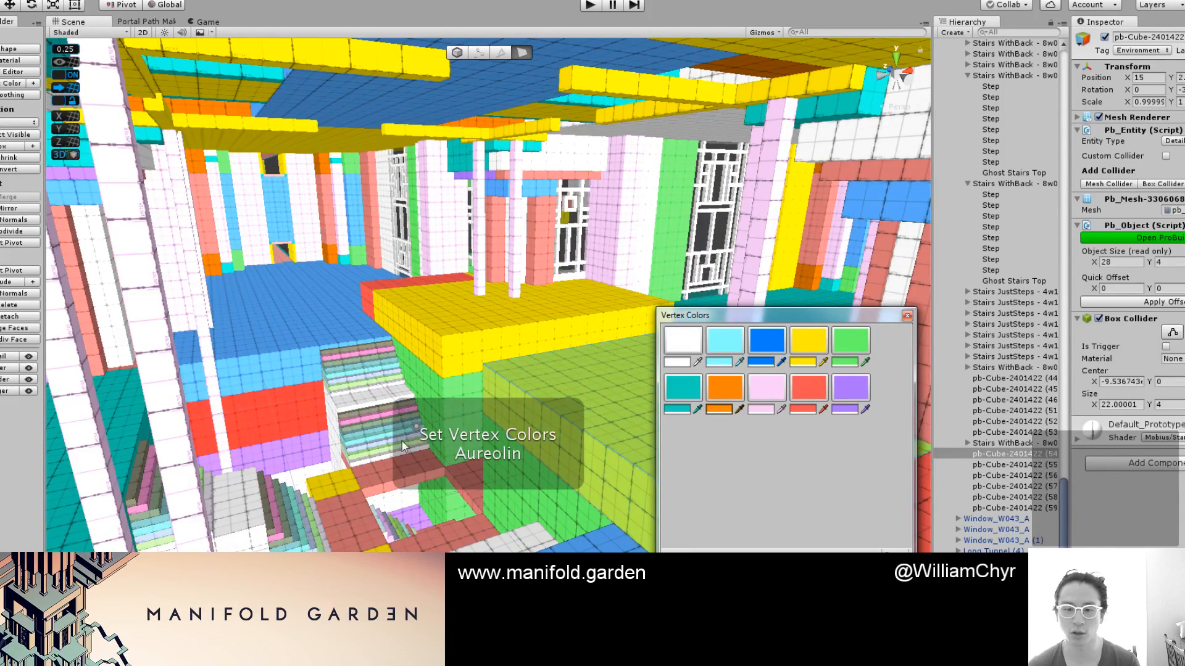
left_click(492, 408)
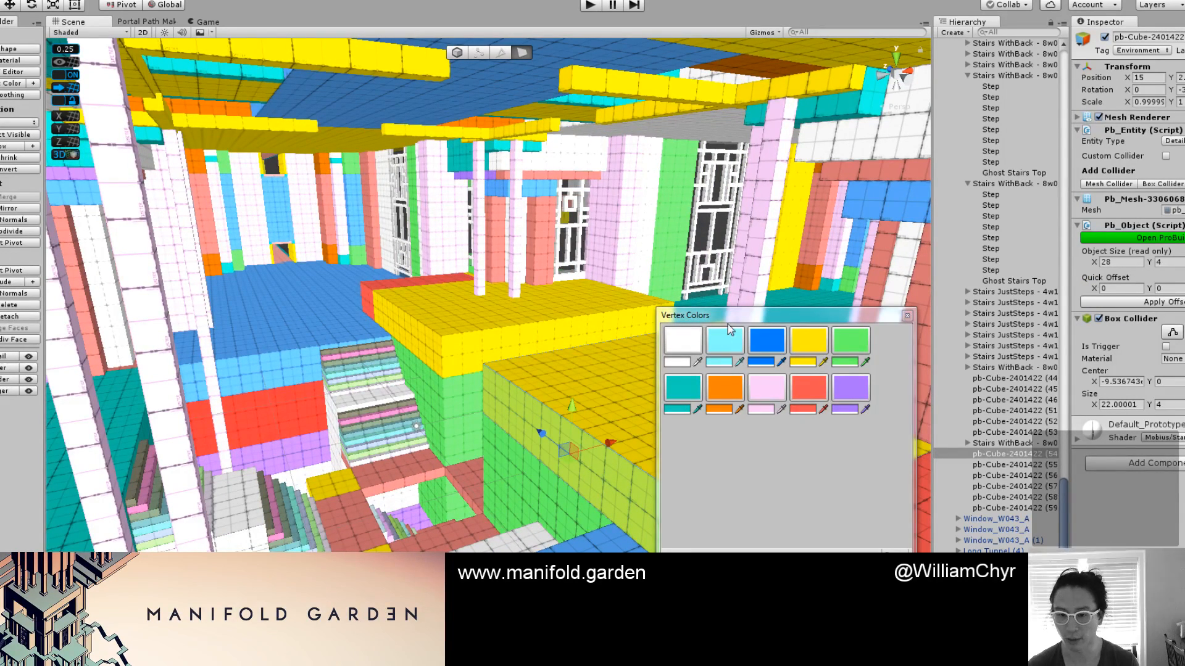
Try shifting the yellow slab past the red block and restore it, checking the red and green blocks individually
key("g")
key("f")
scroll(609, 268, "down", 8)
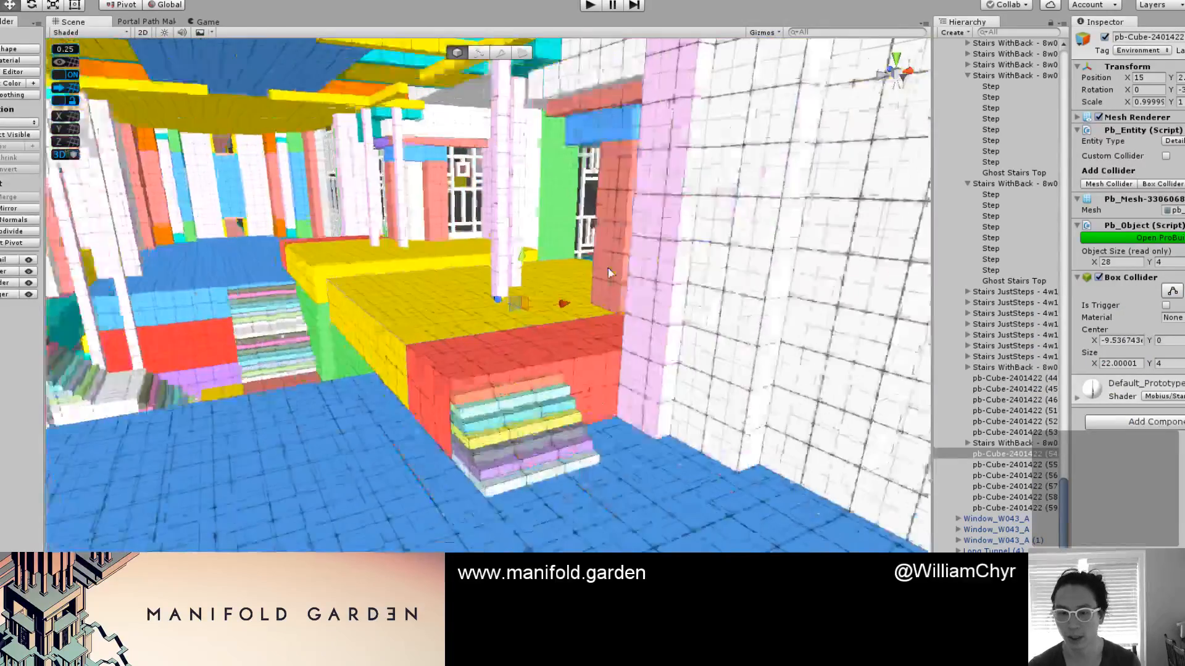
left_click_drag(584, 301, 543, 402, "alt")
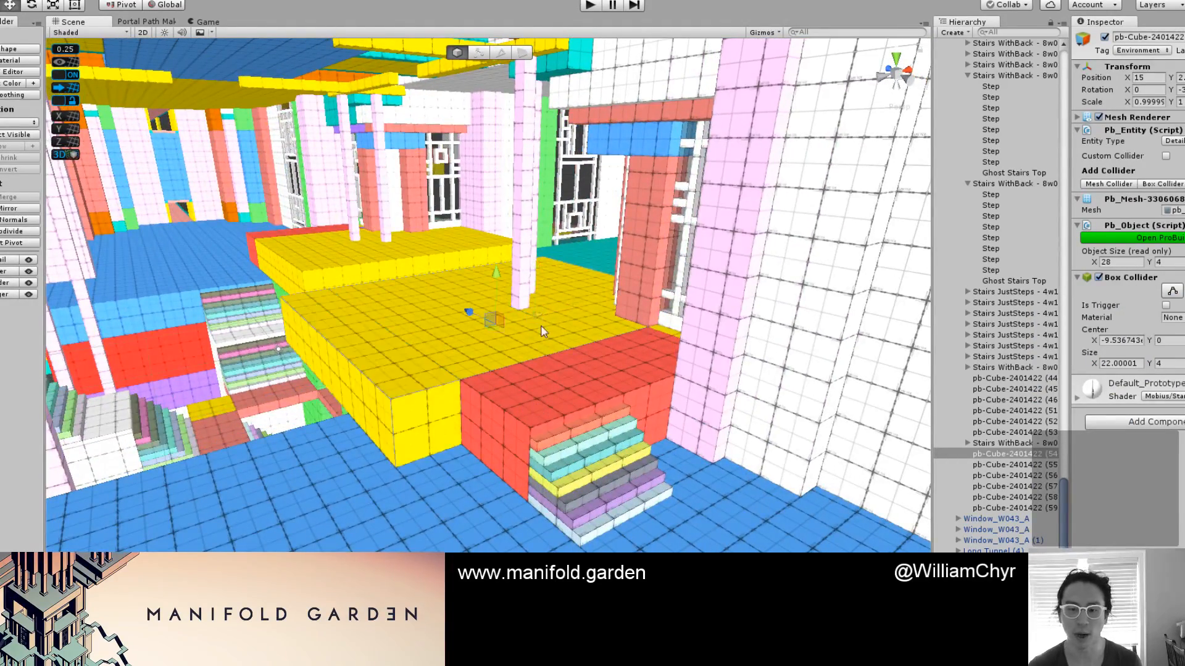
left_click(552, 417)
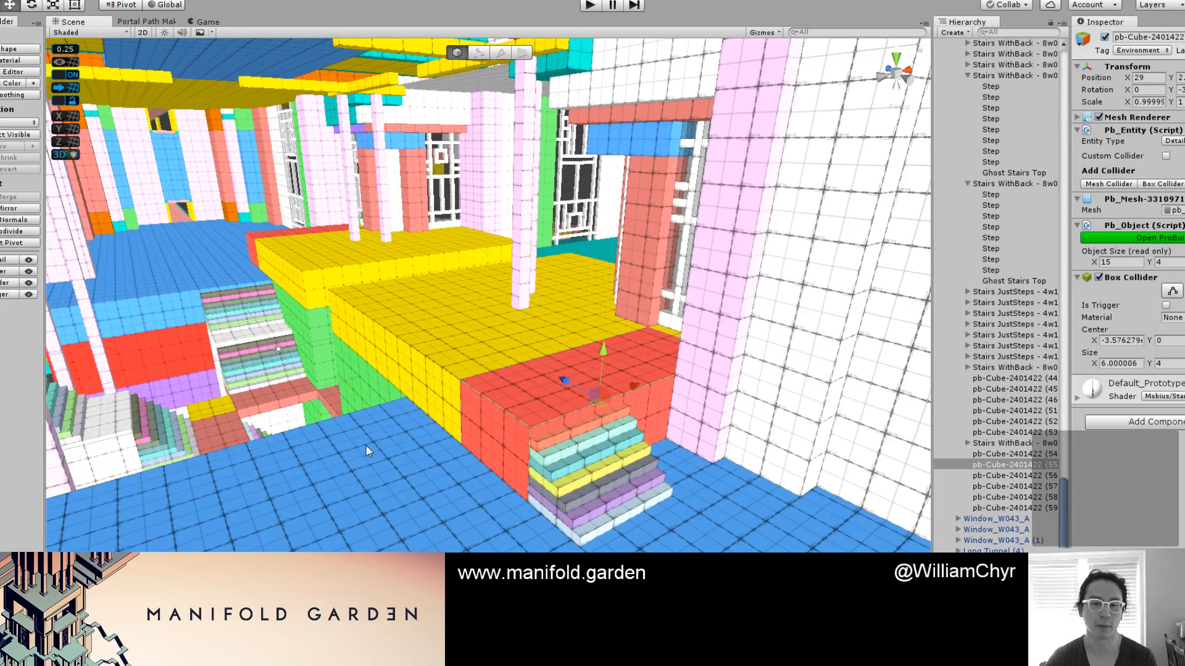
left_click(350, 354)
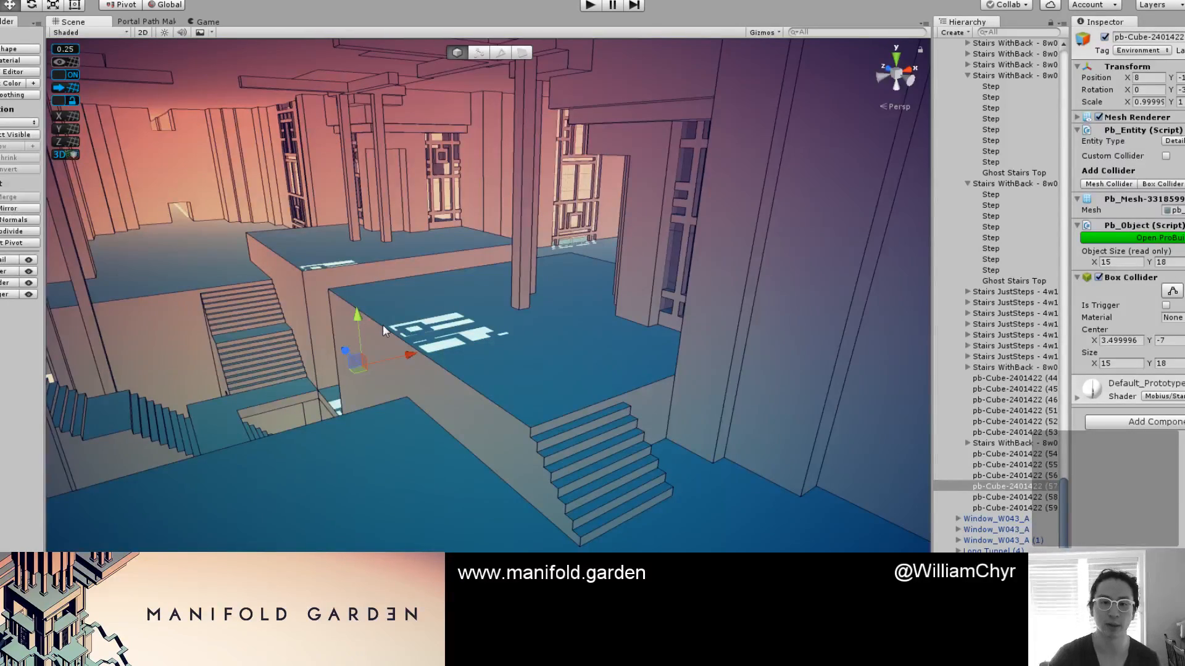
Turn on scene lighting and compare the coloured grid materials with the in-game shading
key("F1")
key("F1")
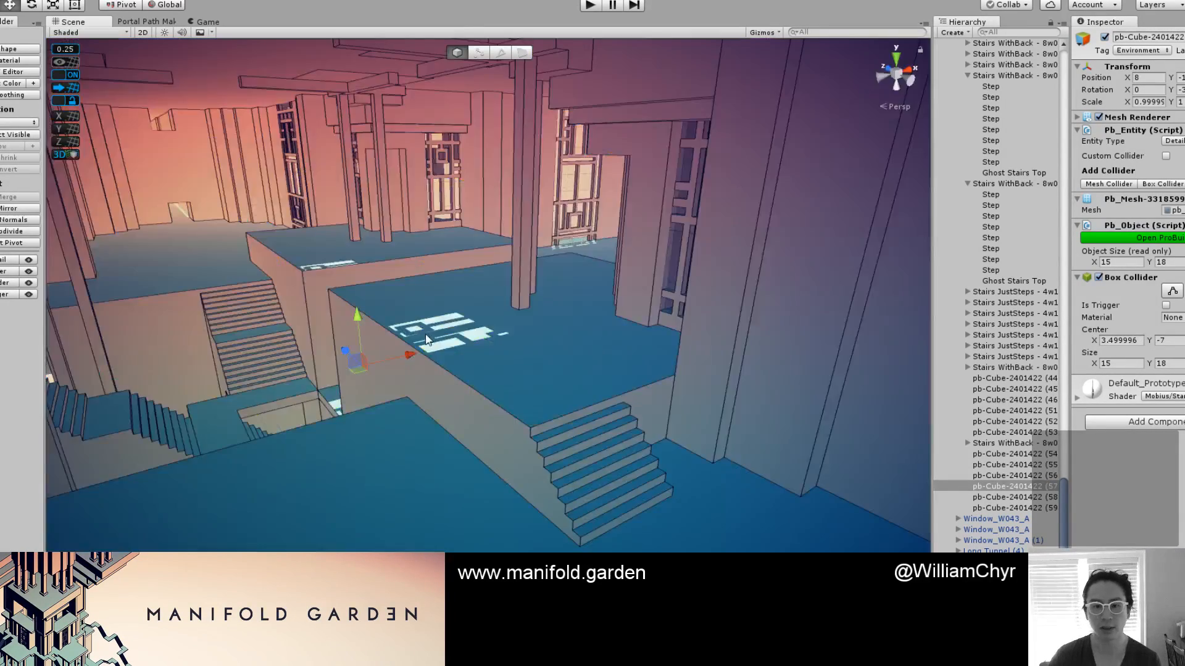
key("F1")
left_click(164, 33)
key("F1")
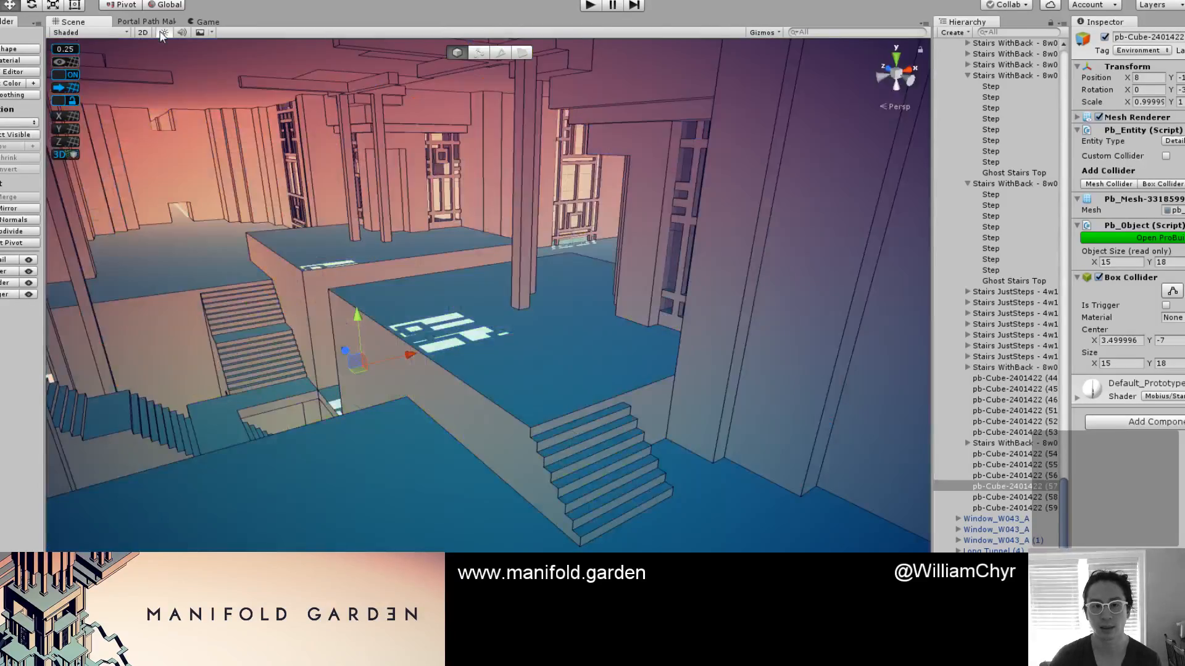
Examine the corner platforms and the new staircase in the in-game shading with scene lighting on
key("F1")
key("F1")
key("F1")
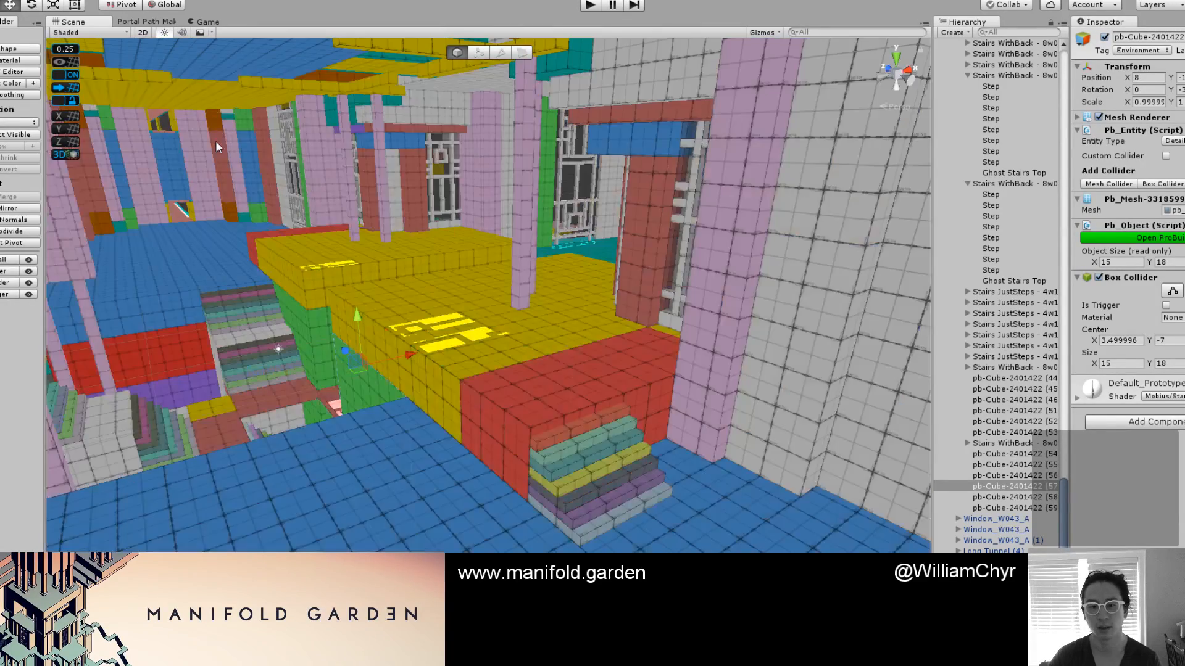
key("F1")
key("F1")
key("F1")
key("F1")
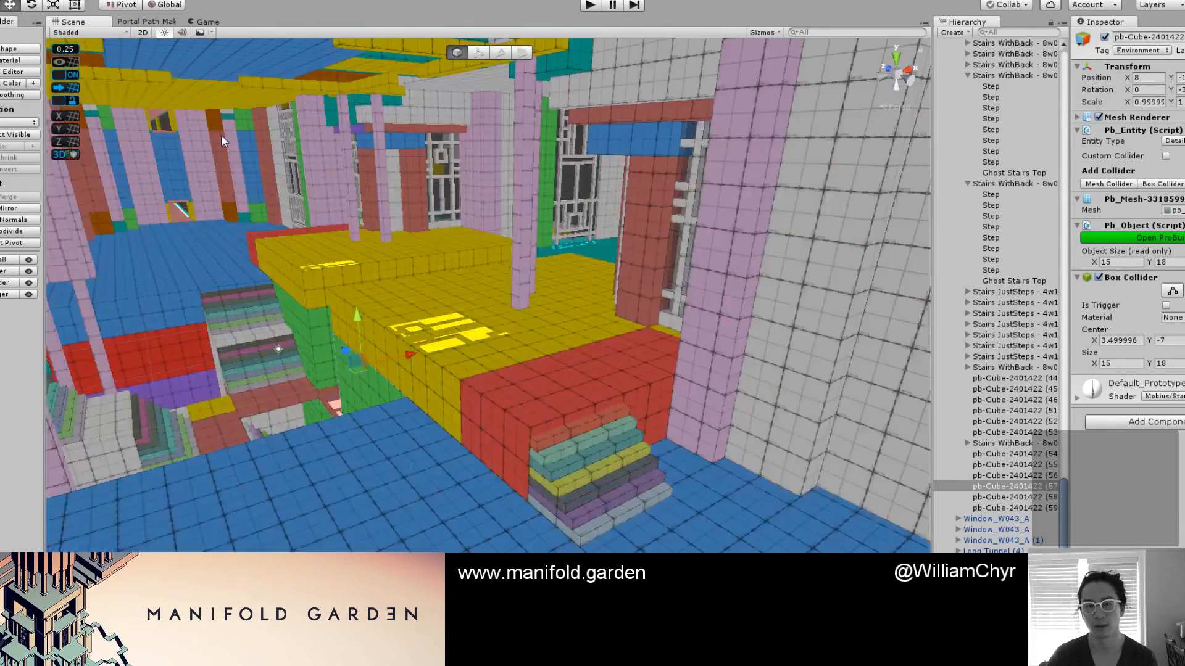
key("F1")
scroll(503, 337, "up", 3)
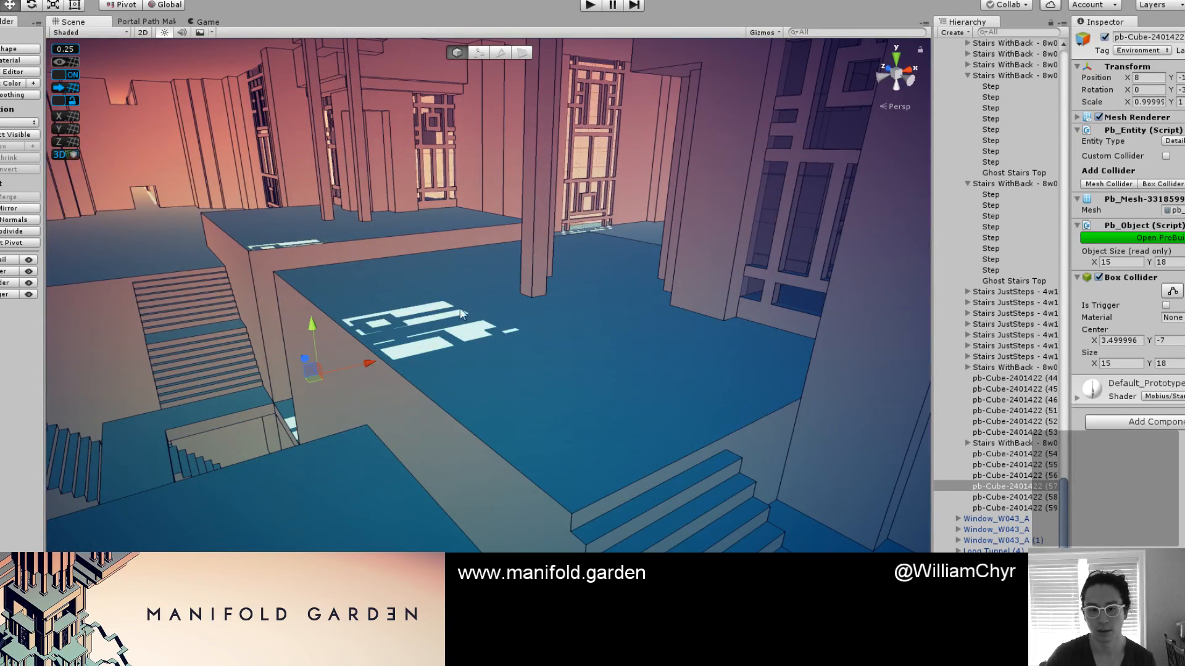
scroll(461, 314, "down", 4)
left_click_drag(484, 429, 447, 426, "alt")
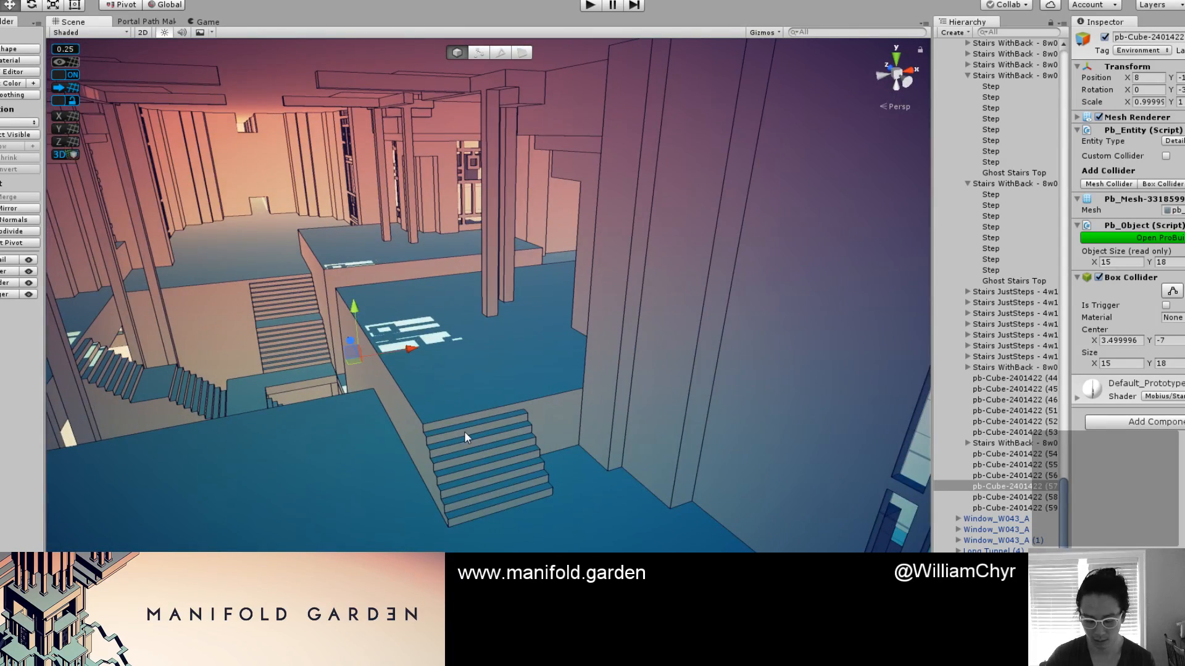
Restore the coloured grid materials and select the whole staircase beside the red corner block
key("F1")
key("g")
left_click(466, 452)
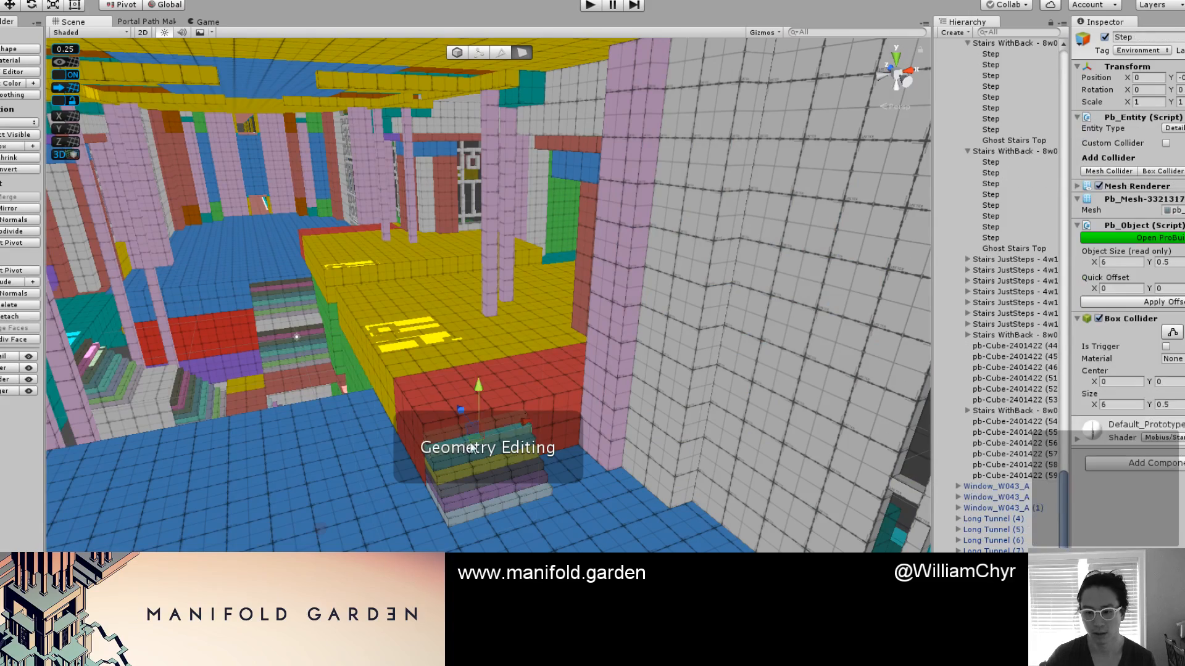
key("ctrl+z")
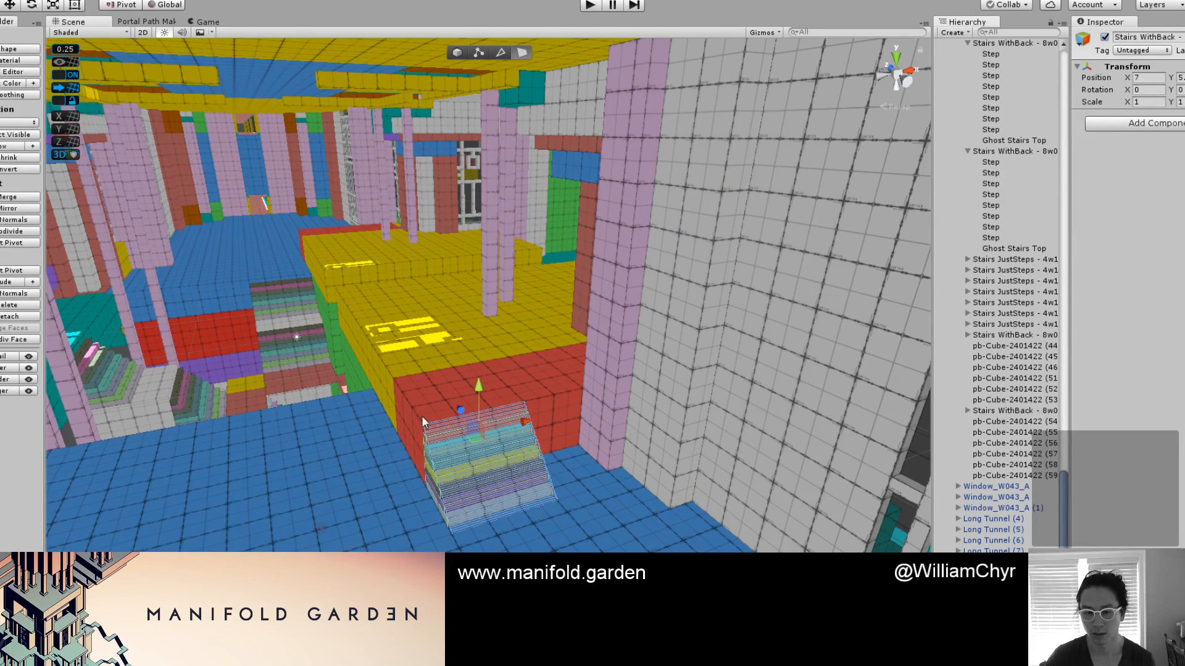
left_click_drag(423, 417, 703, 366, "alt")
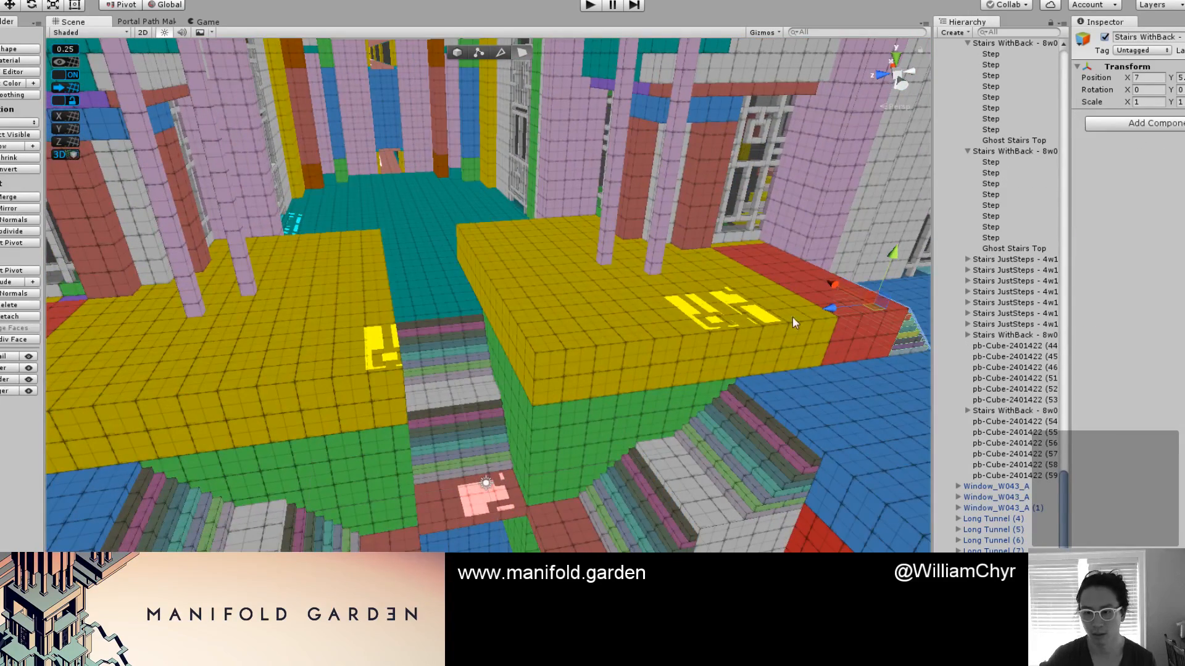
Try to move the staircase geometry to the inner corner of the yellow slab, and undo it
left_click(527, 356)
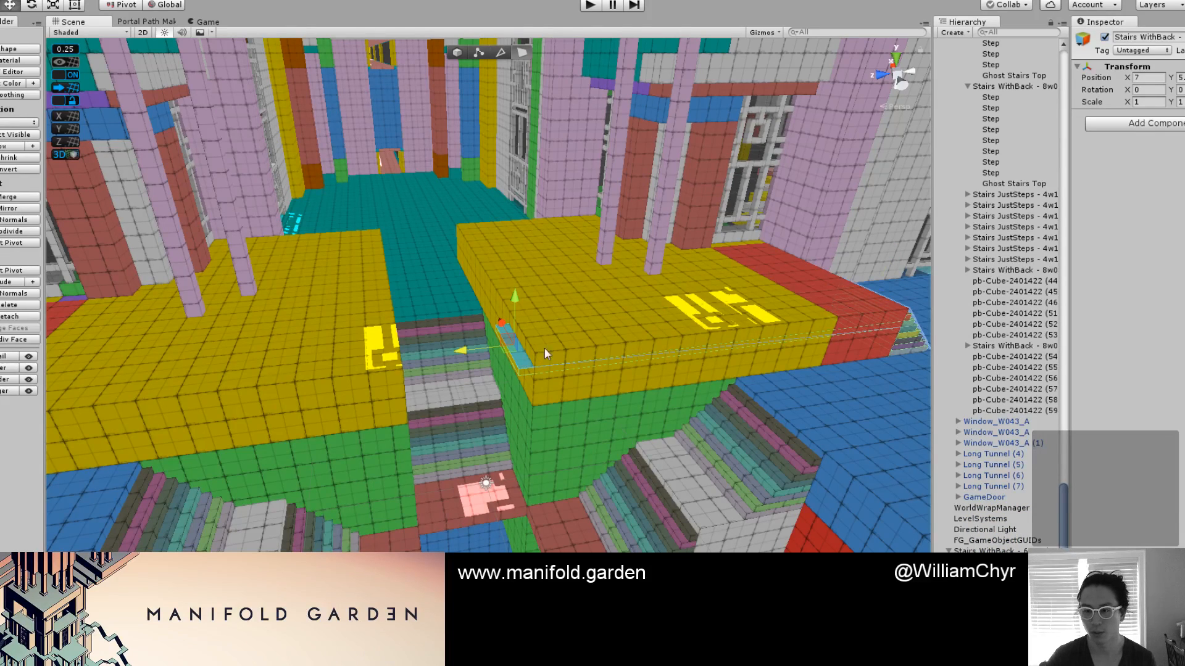
key("g")
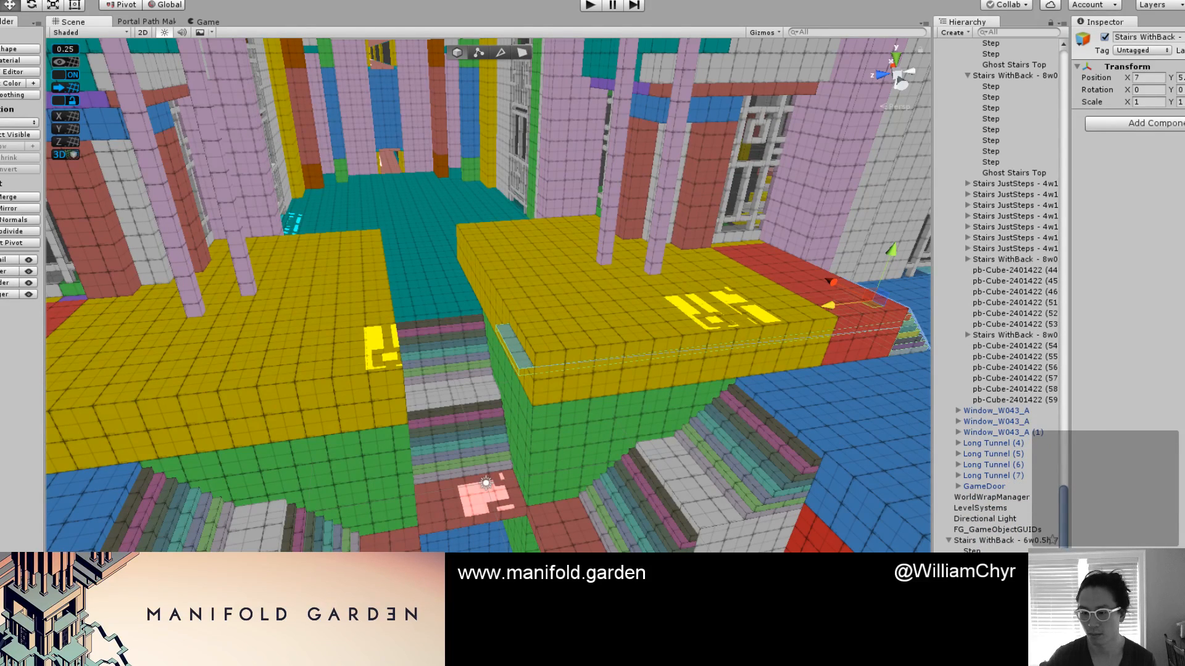
right_click(980, 377)
left_click(1004, 455)
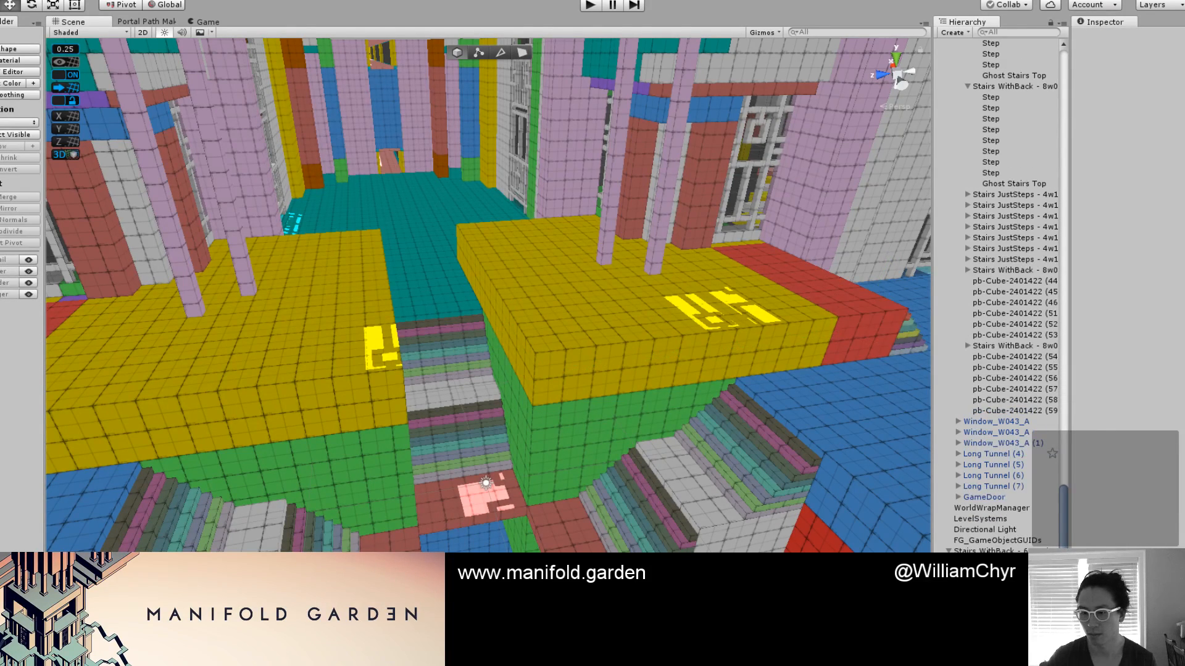
Select the complete staircase group beside the red block and set its pivot
left_click(990, 550)
middle_click_drag(900, 528, 708, 494)
key("g")
scroll(686, 462, "up", 2)
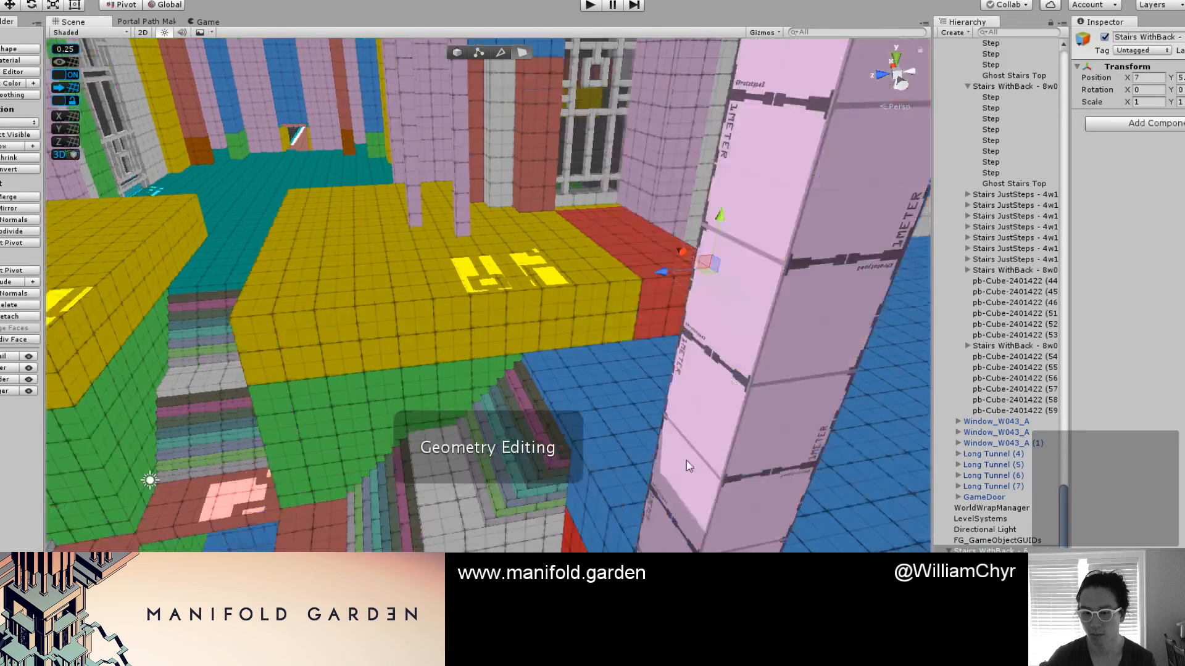
key("g")
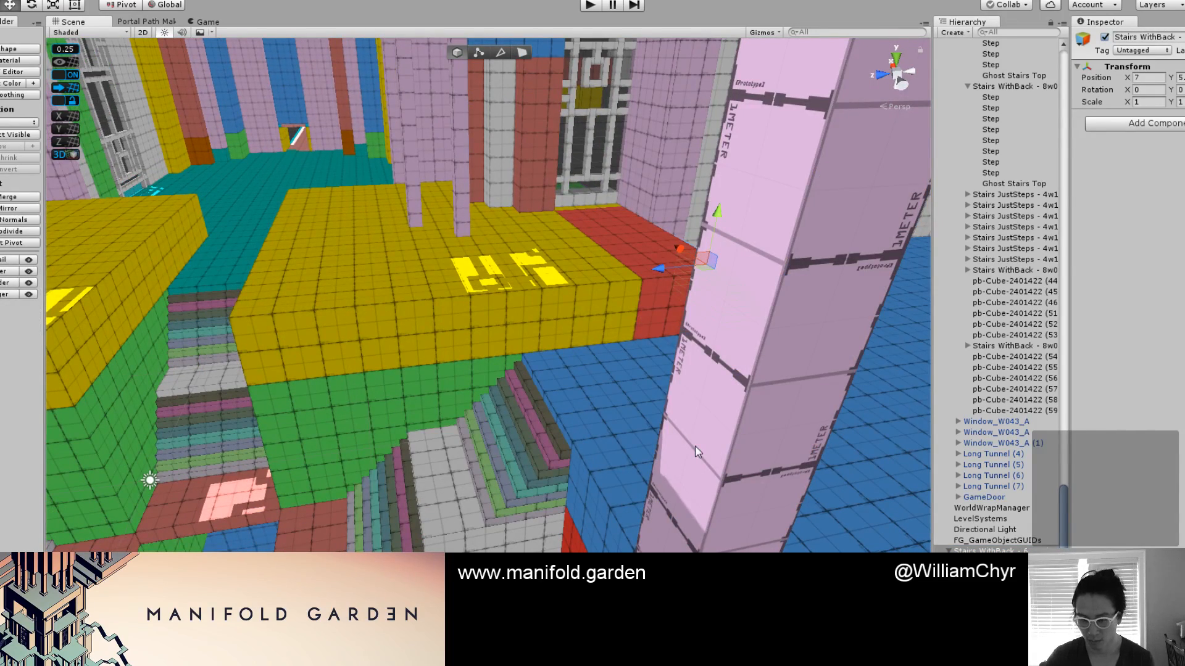
key("h")
scroll(695, 446, "up", 2)
left_click_drag(695, 446, 641, 396, "alt")
key("g")
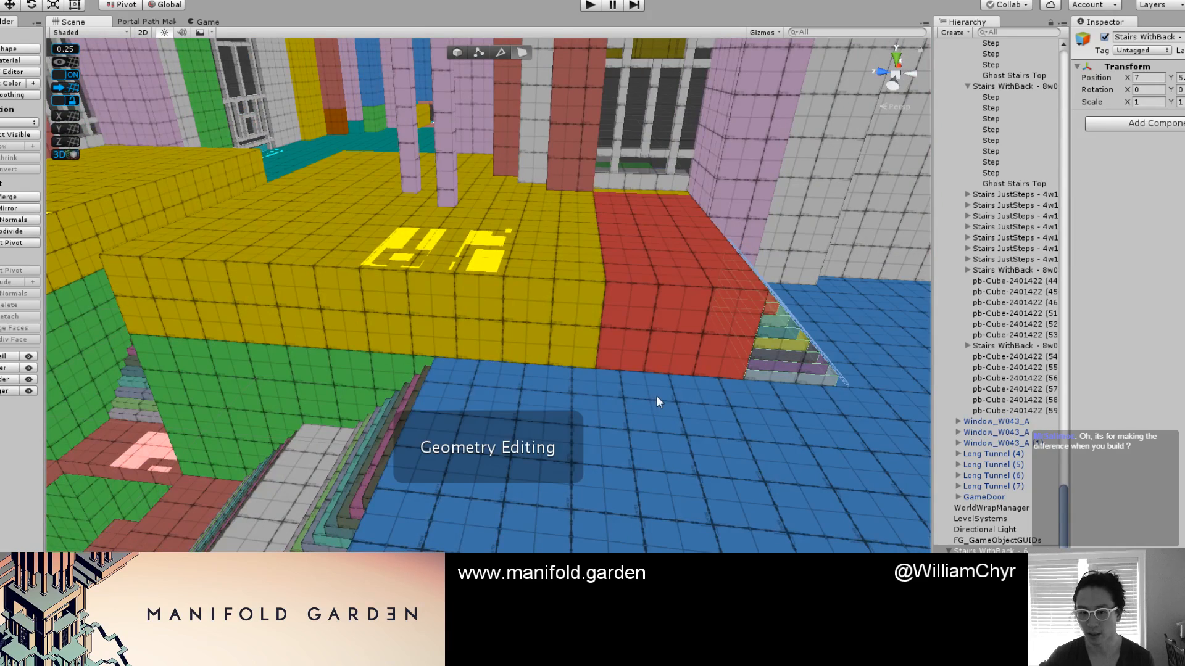
key("g")
key("ctrl+j")
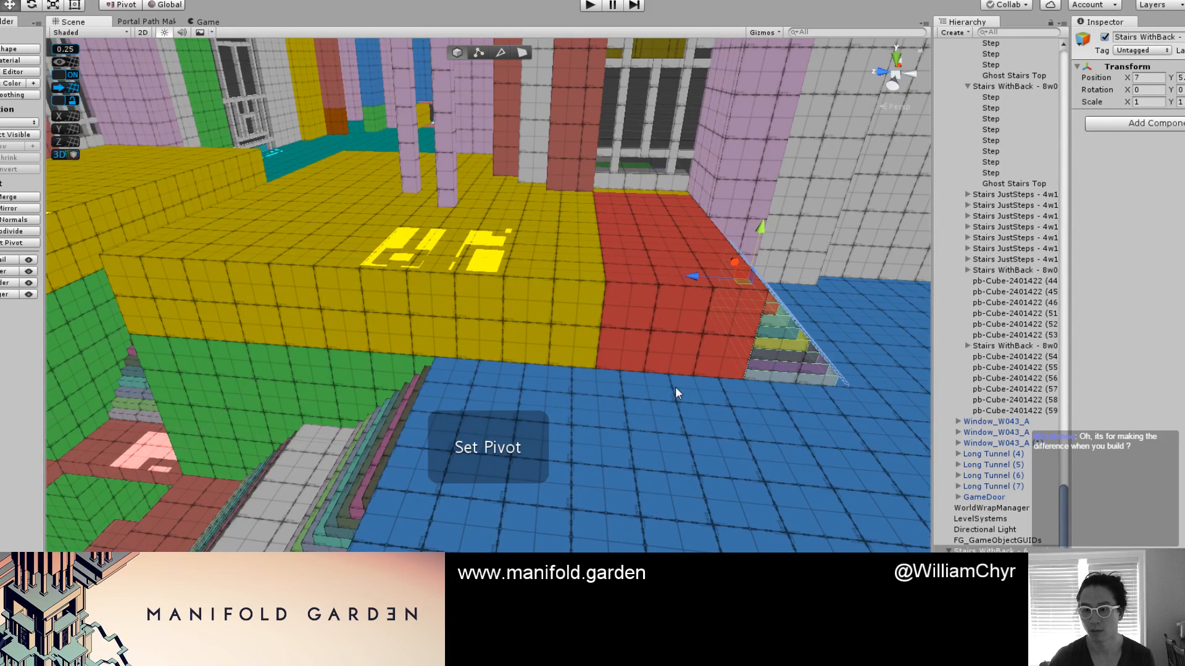
Duplicate the staircase and move the copy to the opposite yellow platform end, above the teal floor
scroll(675, 387, "down", 3)
left_click_drag(675, 387, 771, 412, "alt")
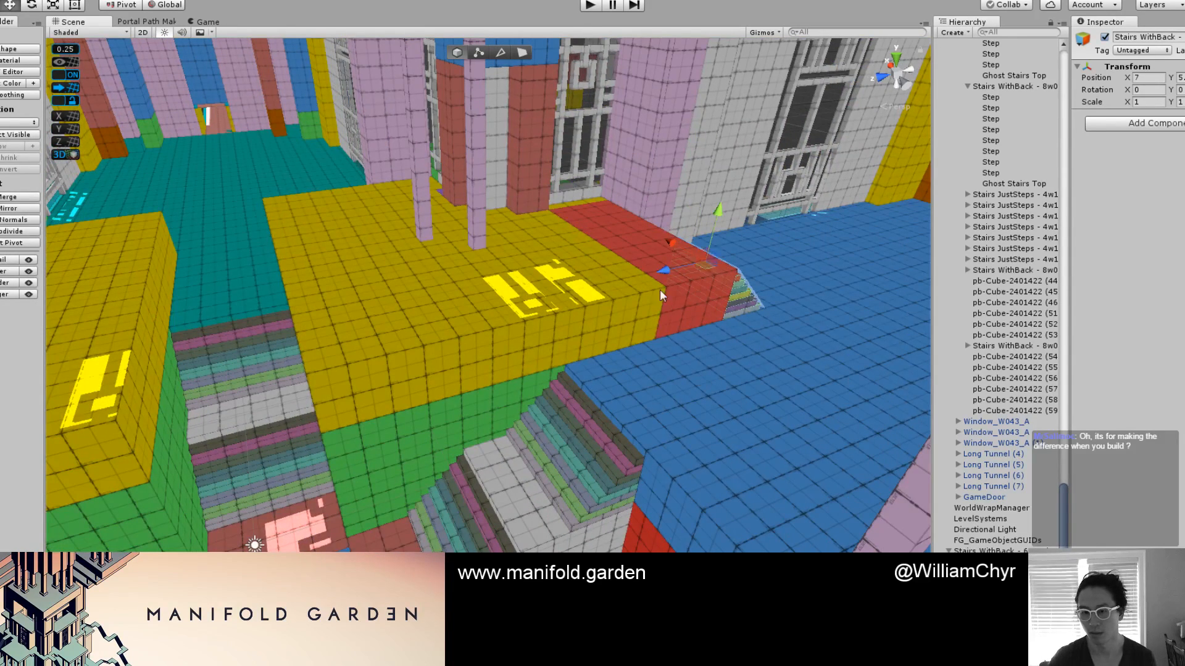
left_click(365, 331)
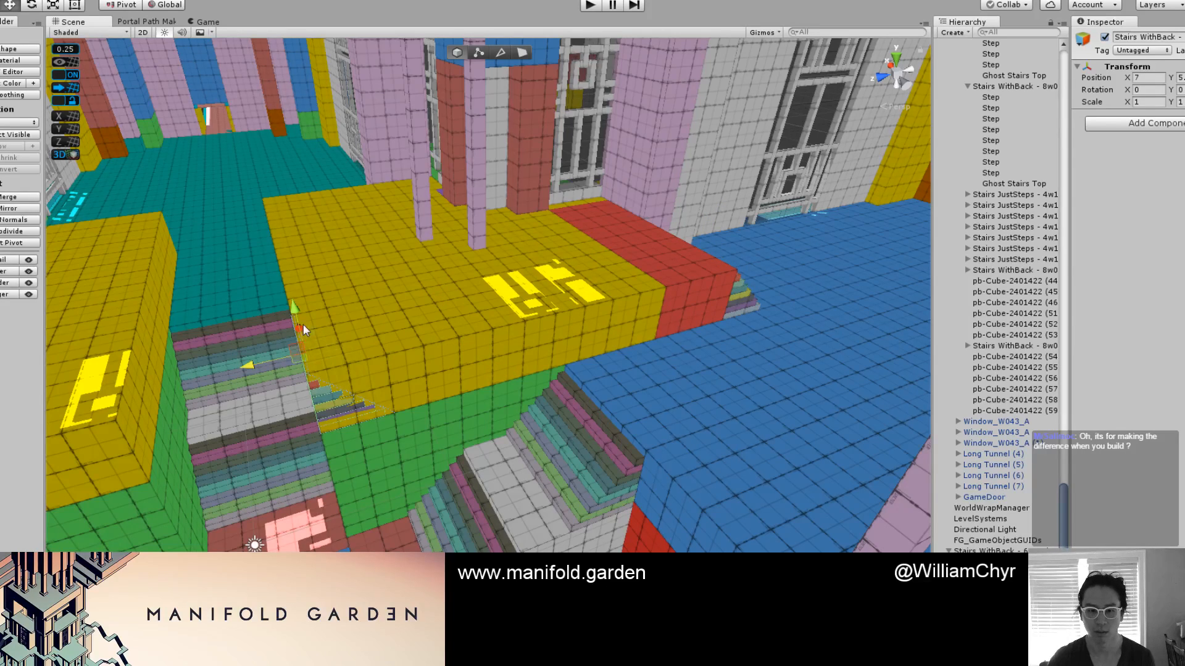
left_click_drag(302, 325, 401, 401, "alt")
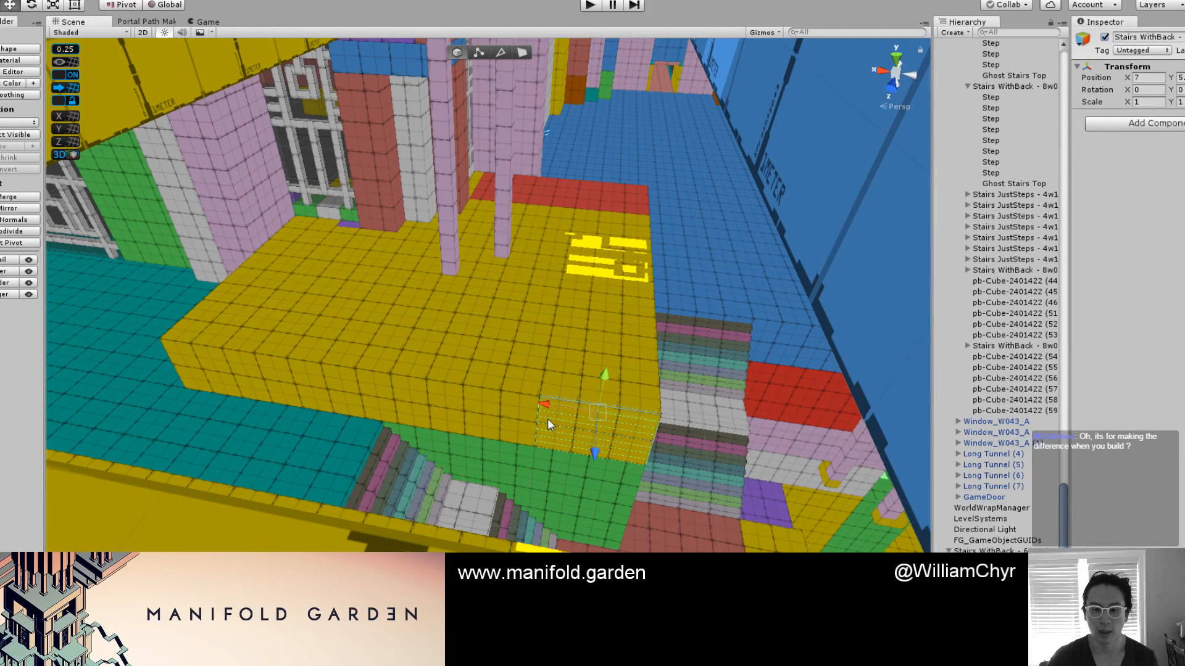
left_click_drag(544, 405, 179, 352)
right_click_drag(271, 350, 547, 430)
Rotate the staircase copy a quarter turn and align it with the end face of the yellow slab
key("e")
left_click_drag(635, 464, 638, 395, "ctrl")
key("w")
key("v")
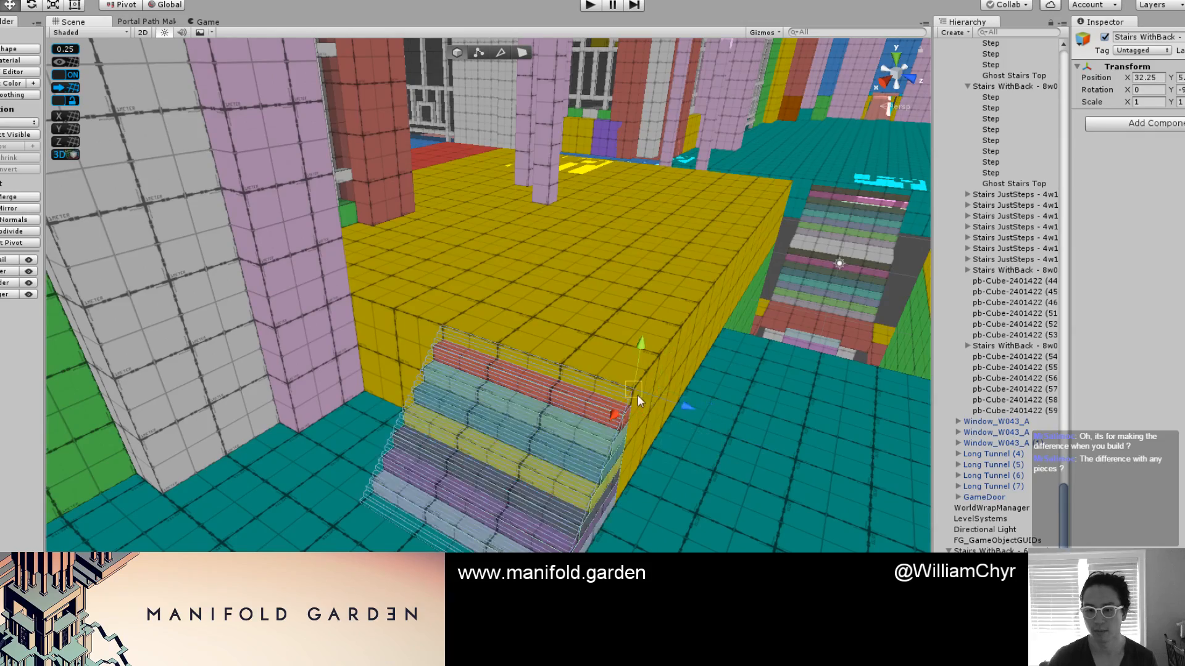
Try Screamin' Green vertex colours on the red block at the end of the yellow slab
scroll(634, 395, "down", 3)
left_click(622, 280)
left_click_drag(621, 280, 618, 282, "alt")
right_click_drag(618, 281, 593, 305)
key("g")
left_click(664, 277)
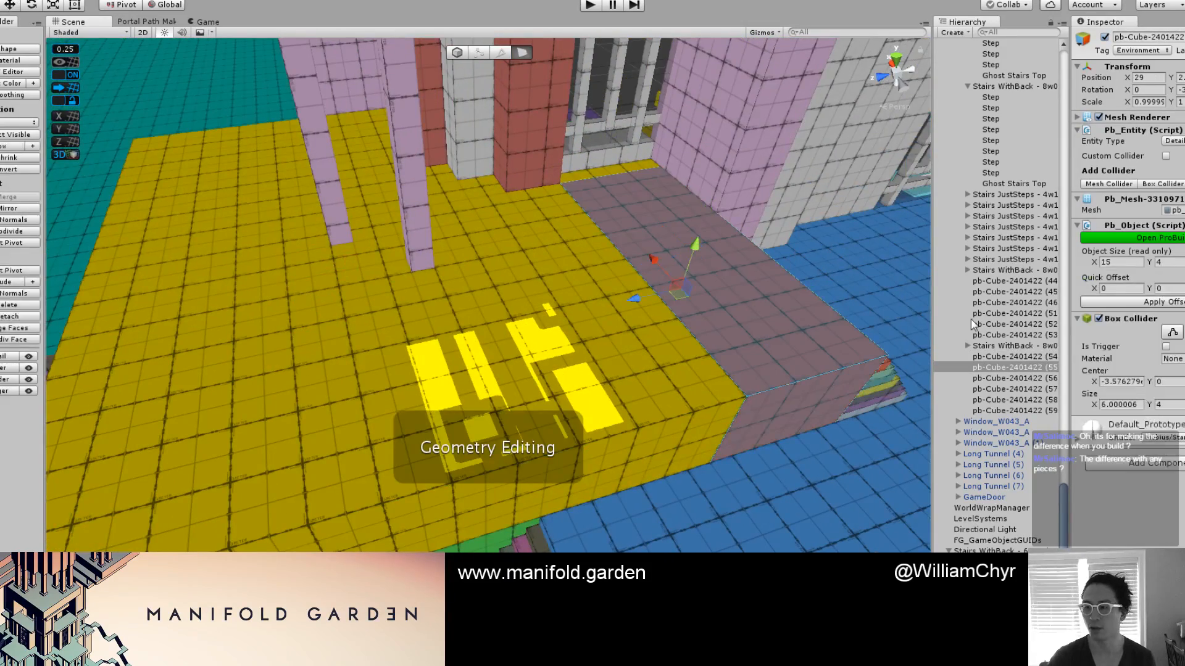
key("alt+shift+5")
left_click(502, 431)
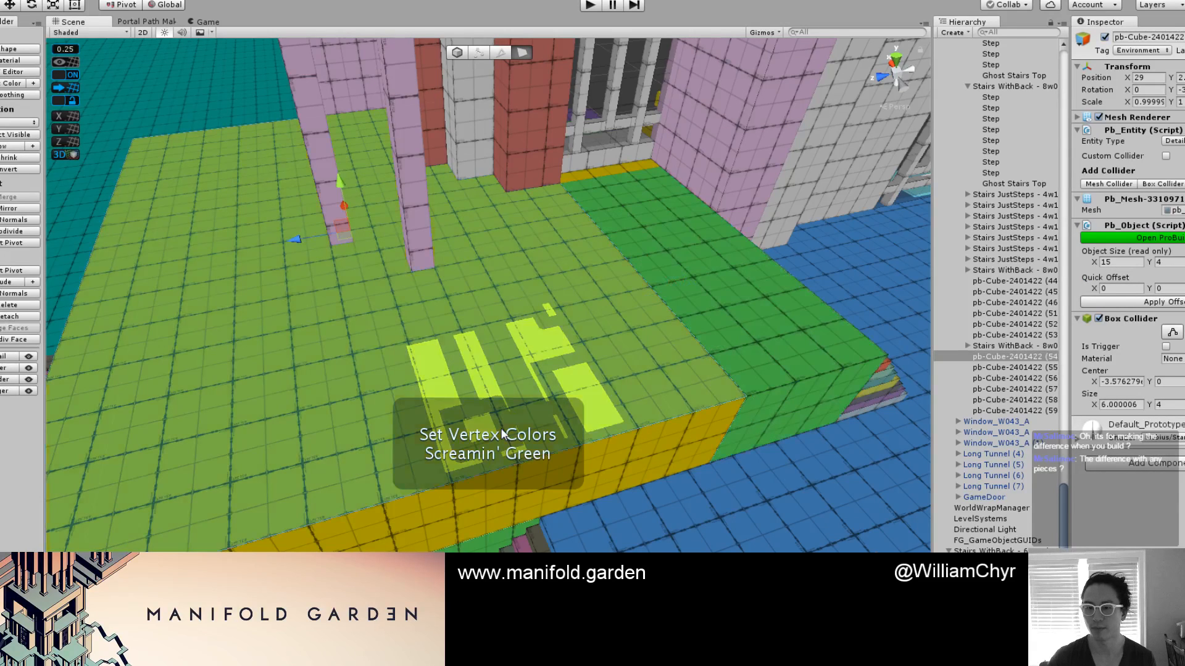
Try yellow vertex colours on the slab's end block, and set the block back to red
left_click(825, 366)
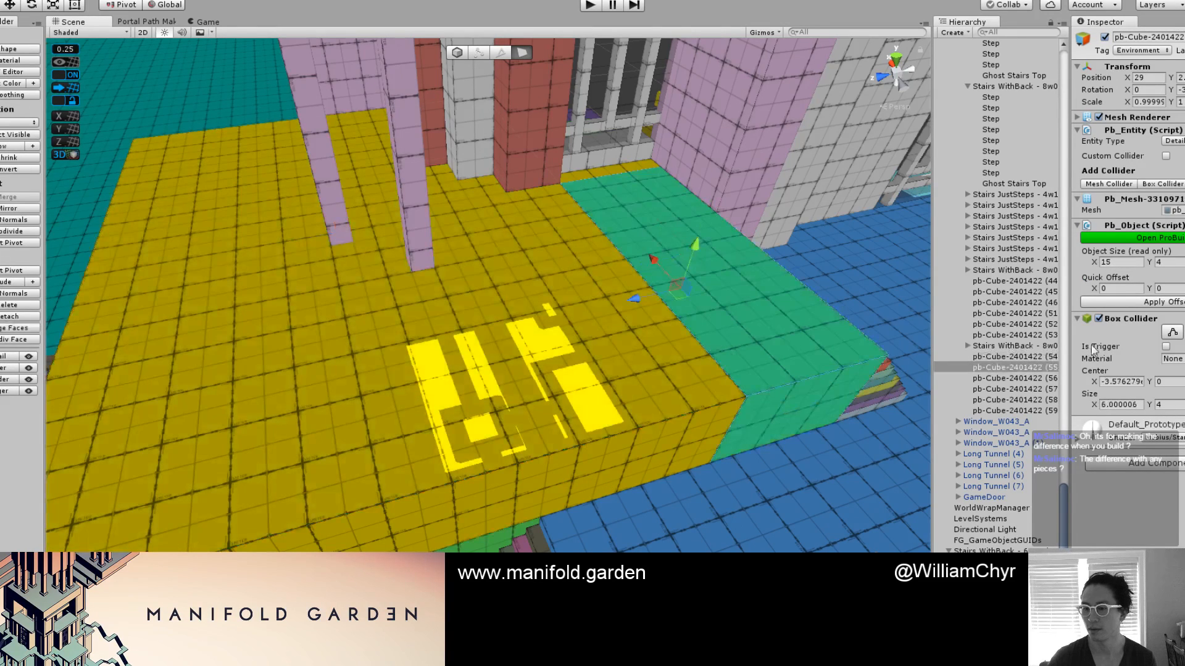
key("alt+shift+4")
left_click(869, 471)
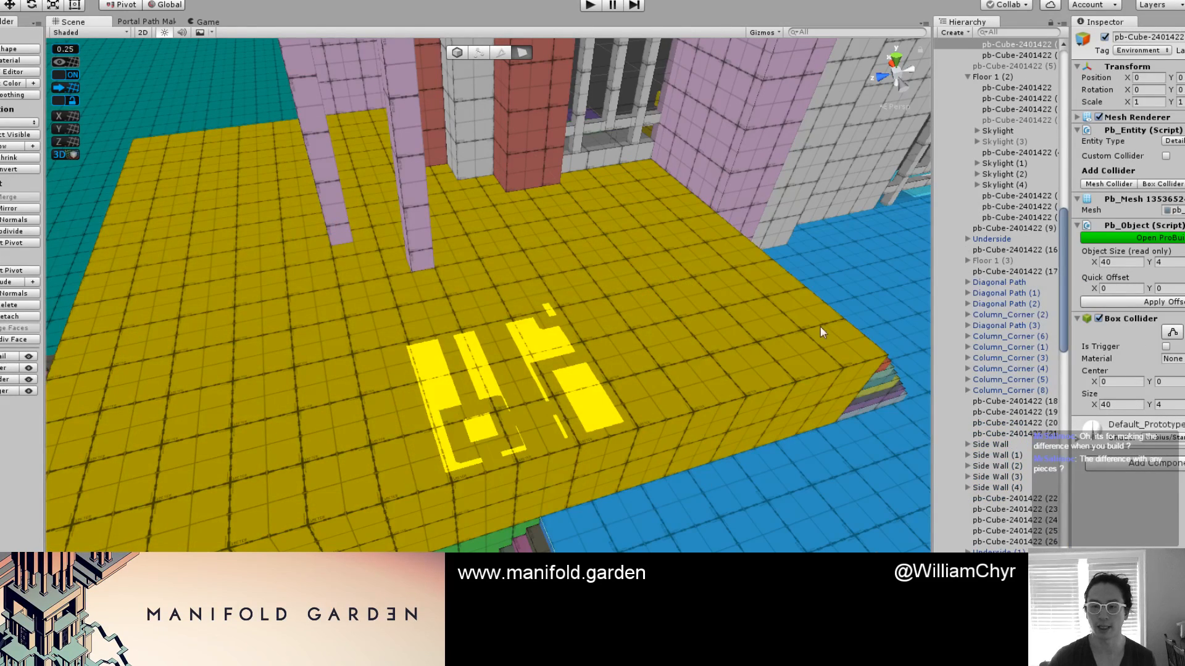
left_click(796, 363)
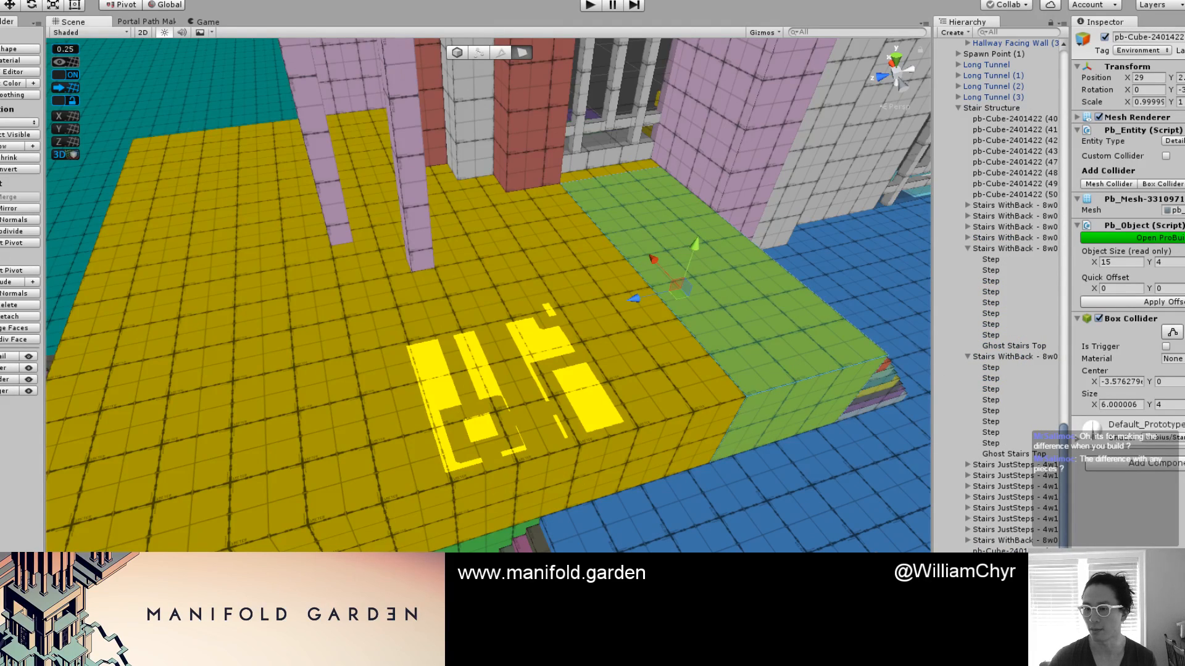
key("alt+shift+2")
left_click(702, 470)
key("g")
Examine the corner platform and its stairs from all around, including with the final game shading
scroll(523, 444, "down", 4)
scroll(520, 437, "up", 3)
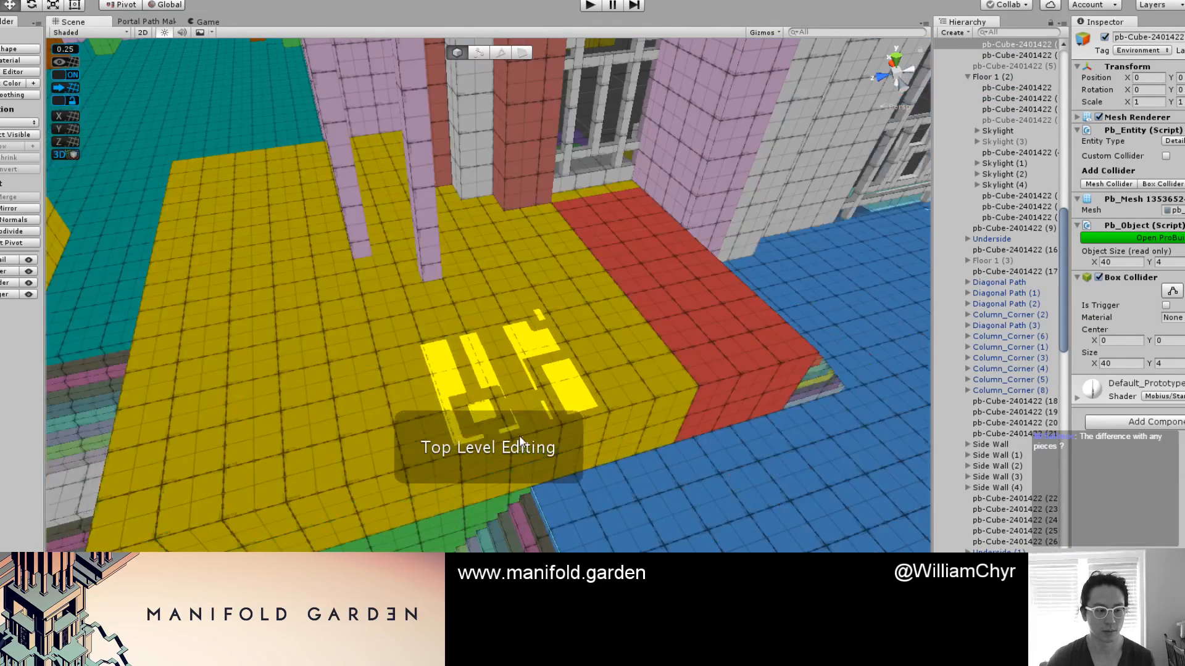
key("g")
scroll(519, 435, "up", 1)
scroll(520, 435, "down", 1)
key("g")
scroll(426, 425, "down", 5)
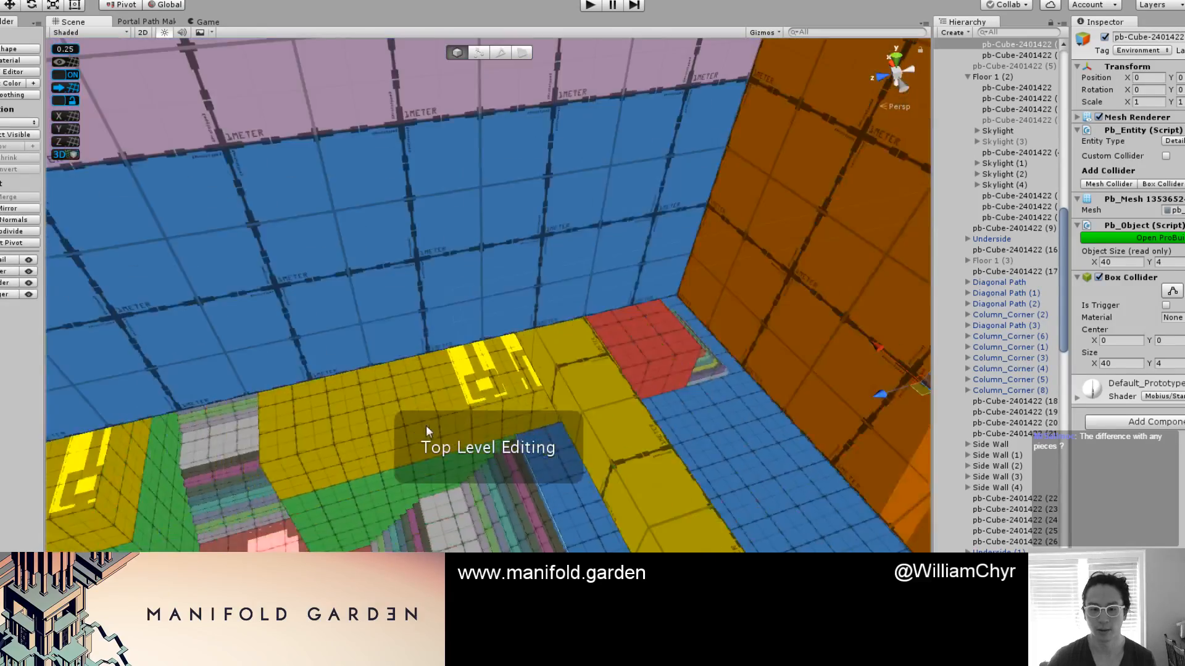
mouse_move(425, 426)
left_mouse_down("alt")
mouse_move(587, 366)
mouse_move(473, 384)
mouse_move(554, 398)
mouse_move(461, 395)
mouse_move(659, 369)
left_mouse_up("alt")
key("F1")
scroll(554, 395, "down", 2)
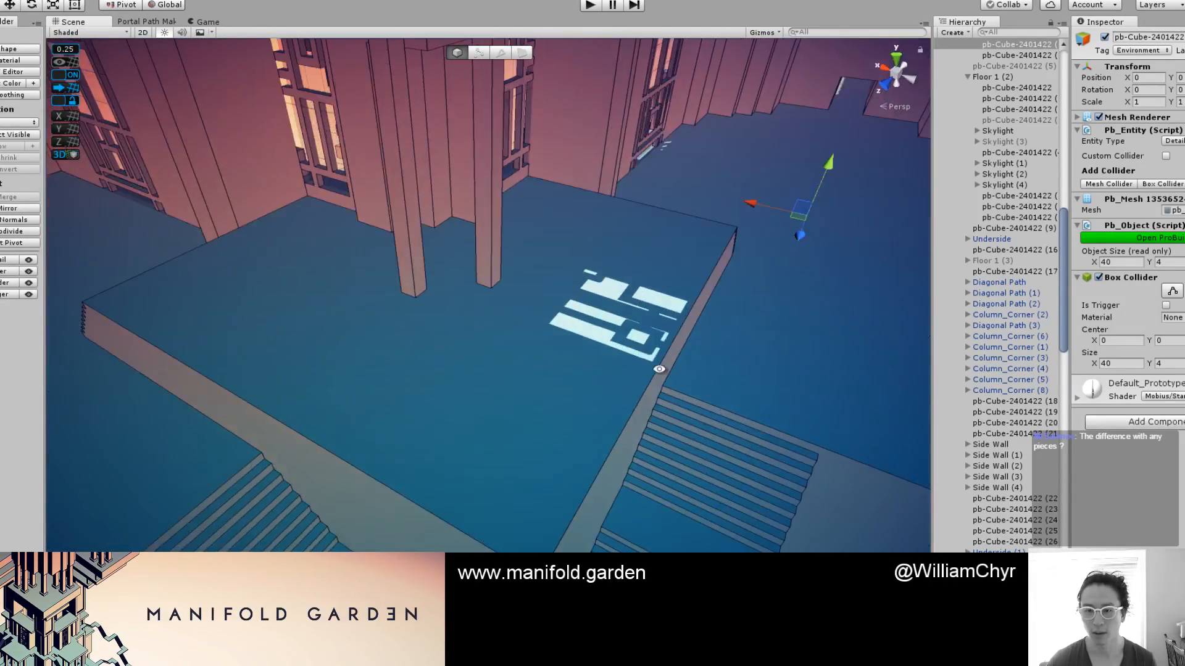
right_click_drag(659, 369, 530, 335)
right_click_drag(344, 339, 813, 384)
mouse_move(812, 385)
left_mouse_down("alt")
mouse_move(522, 377)
mouse_move(485, 395)
left_mouse_up("alt")
key("F1")
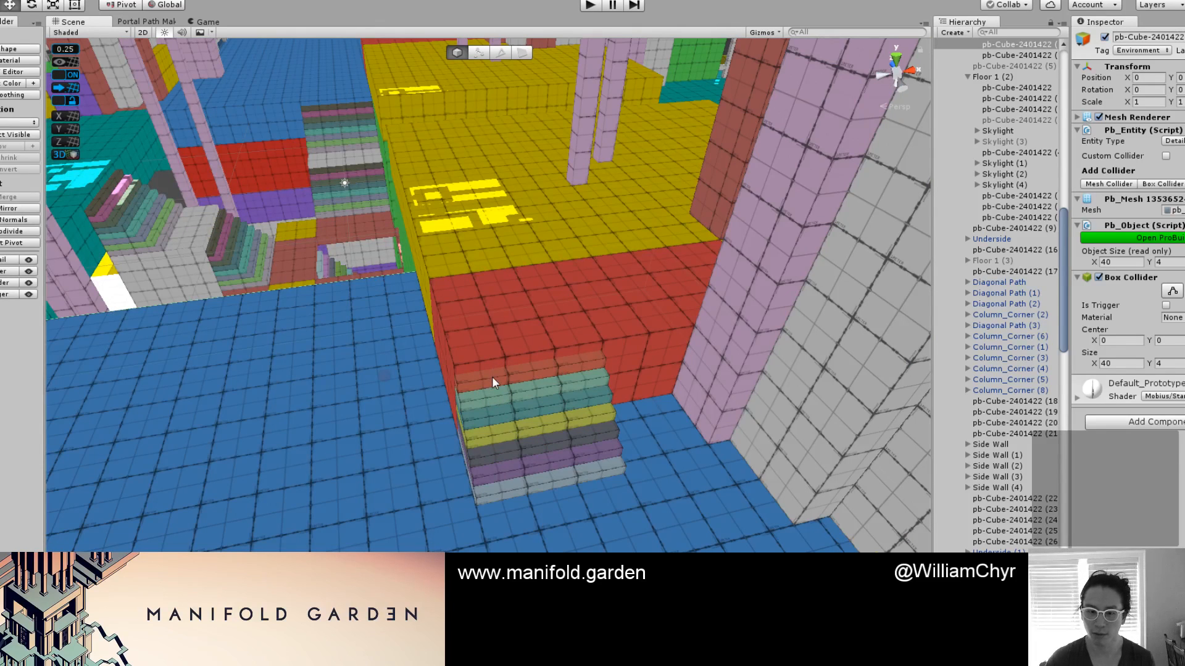
Select the whole staircase group beside the red block and move it to X position 8
left_click(491, 378)
key("g")
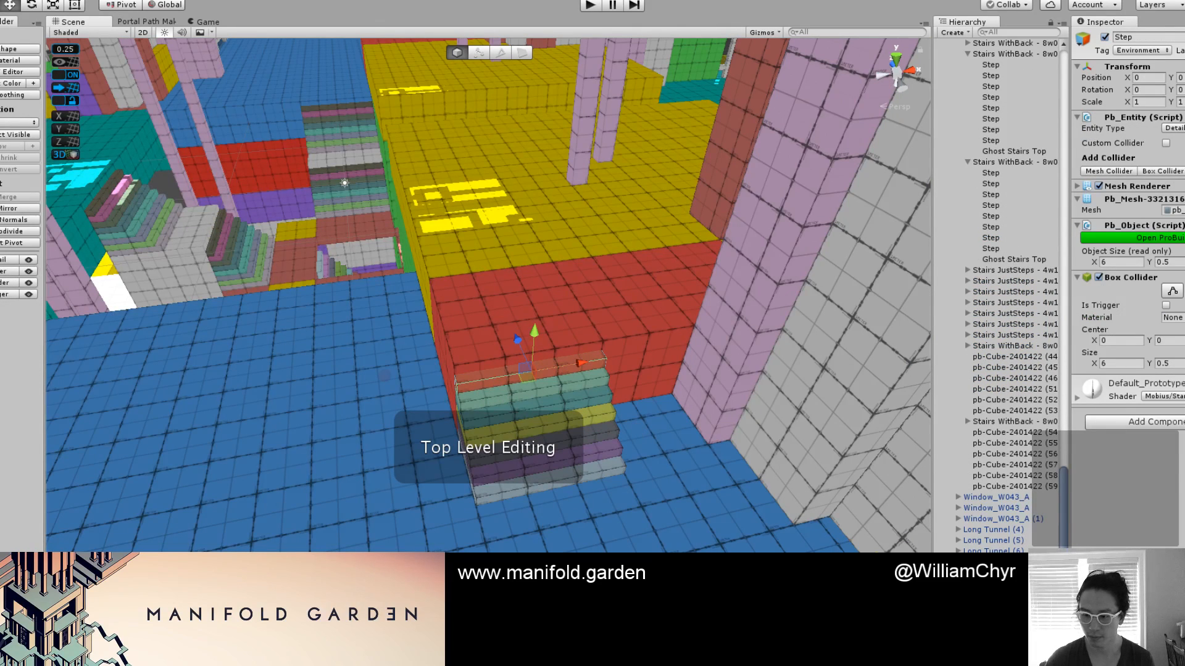
key("alt+p")
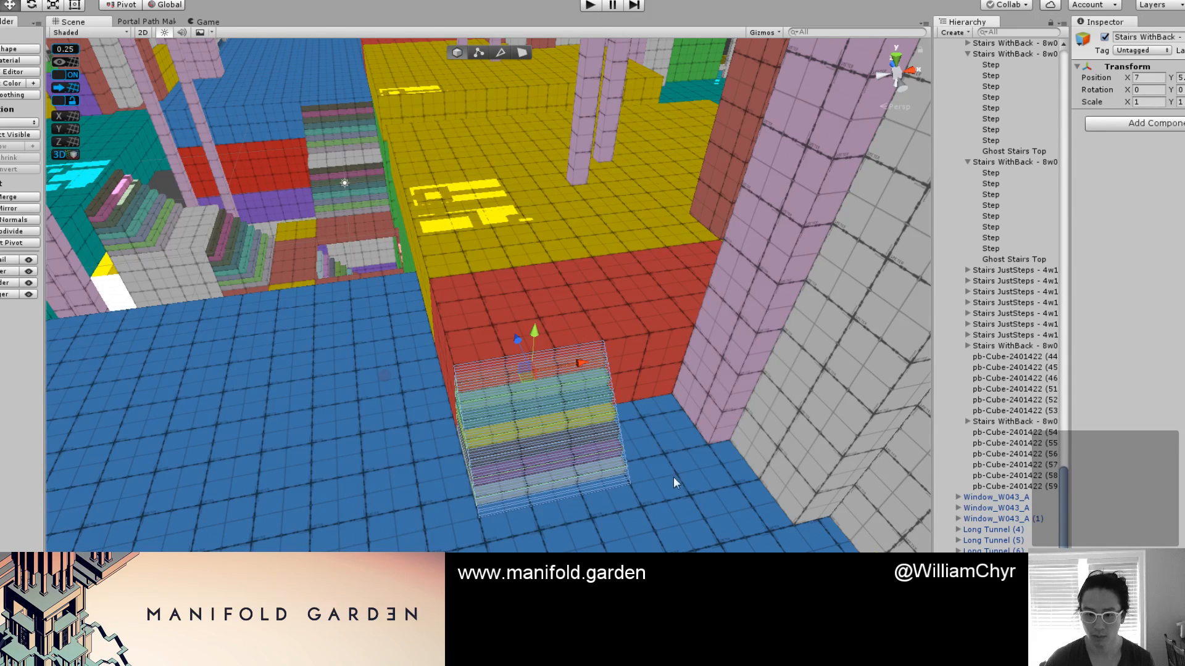
left_click(682, 549)
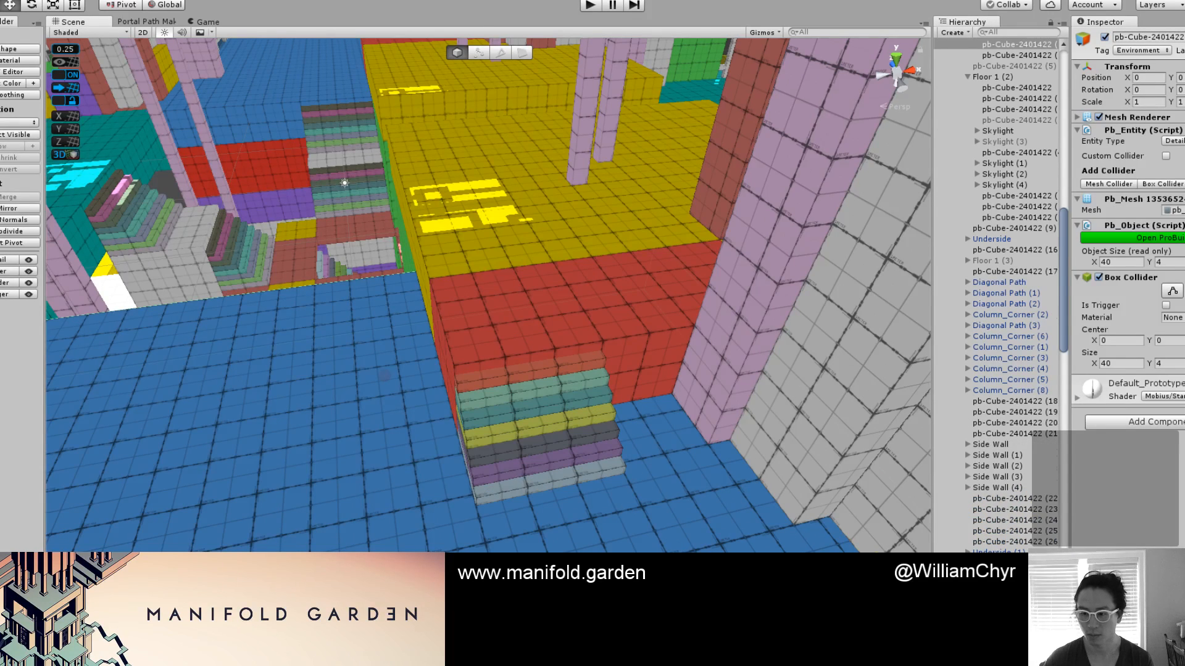
scroll(987, 543, "down", 20)
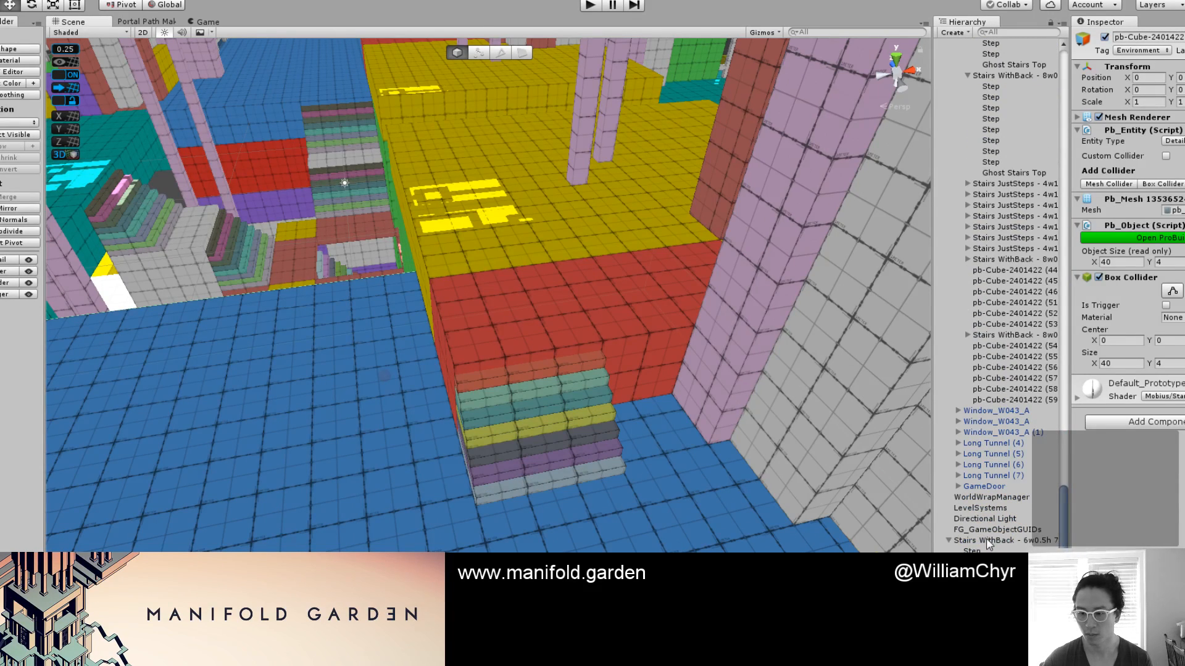
left_click(987, 541)
mouse_move(590, 364)
left_mouse_down()
mouse_move(609, 361)
mouse_move(580, 368)
mouse_move(626, 369)
left_mouse_up()
Examine the staircase and the red end block from several sides in game shading and in block colours
left_click_drag(614, 439, 522, 362, "alt")
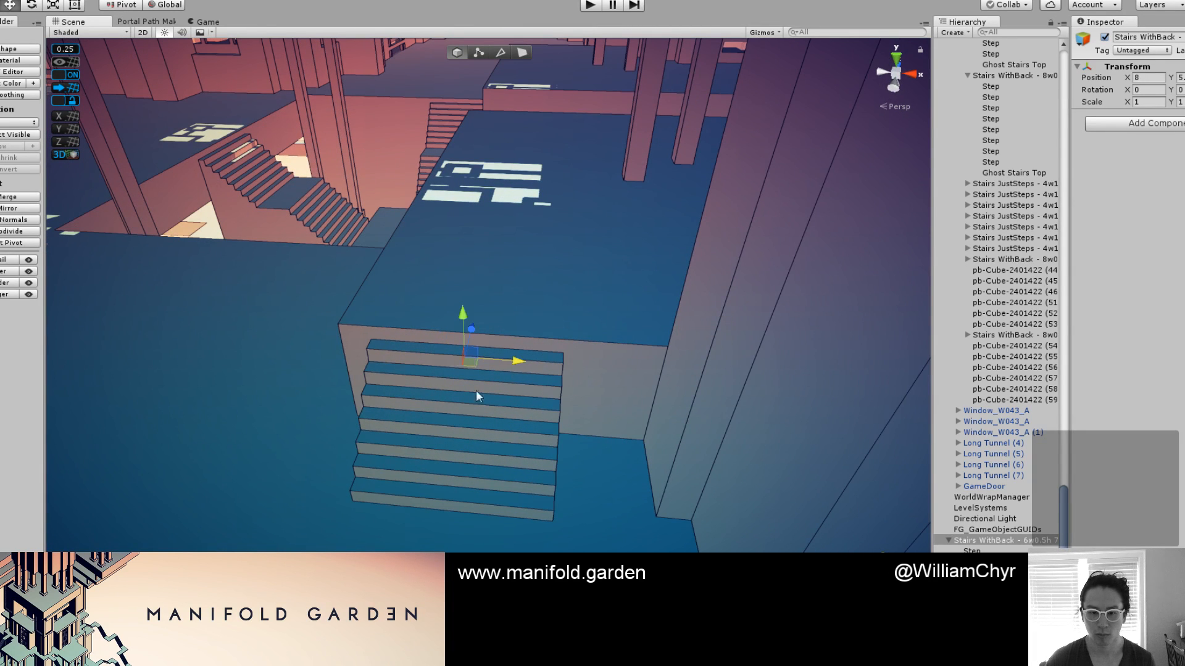
left_click_drag(478, 395, 608, 410, "alt")
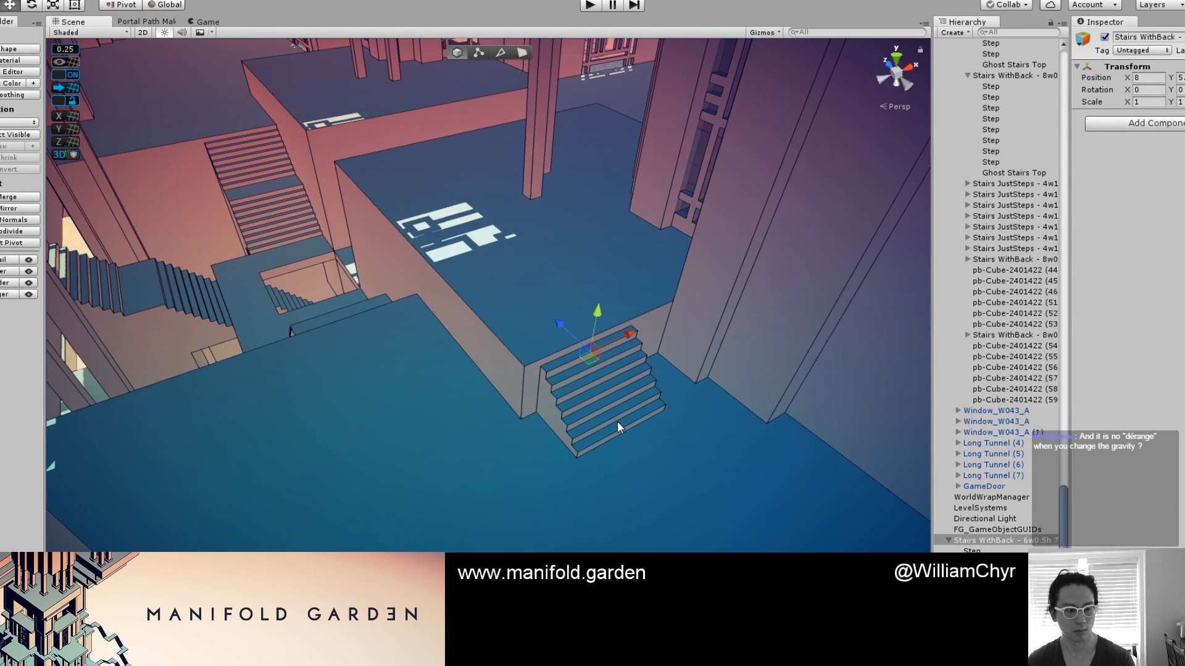
key("ctrl+p")
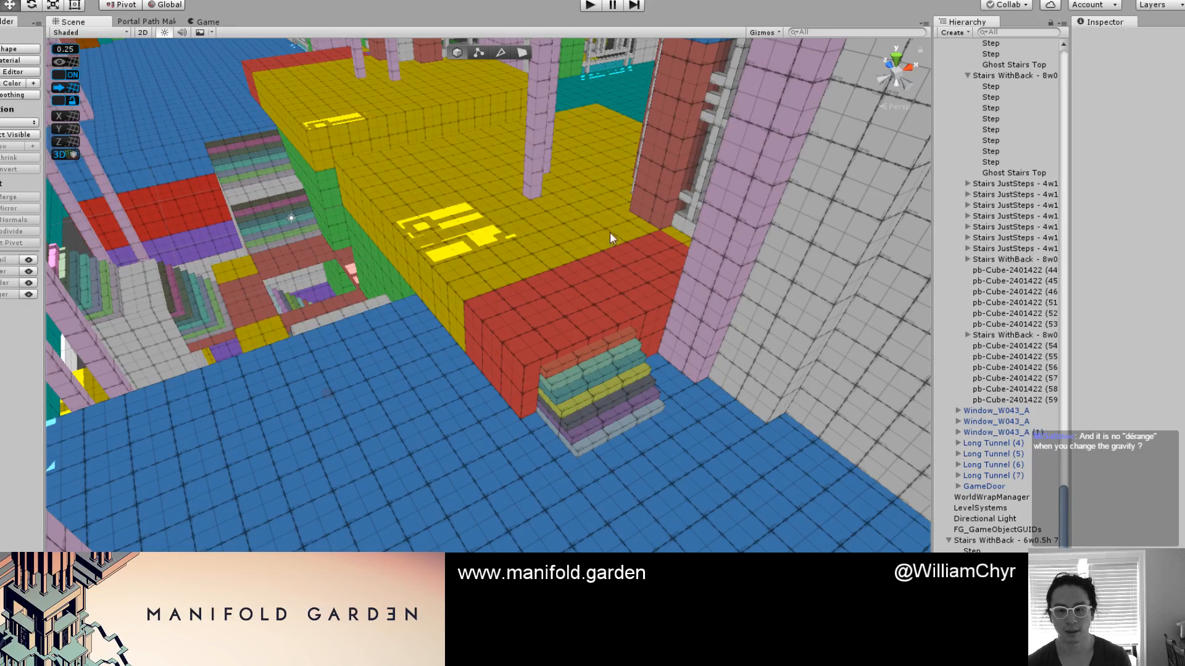
left_click(605, 261)
scroll(604, 261, "down", 3)
scroll(584, 291, "up", 3)
left_click_drag(583, 291, 558, 305, "alt")
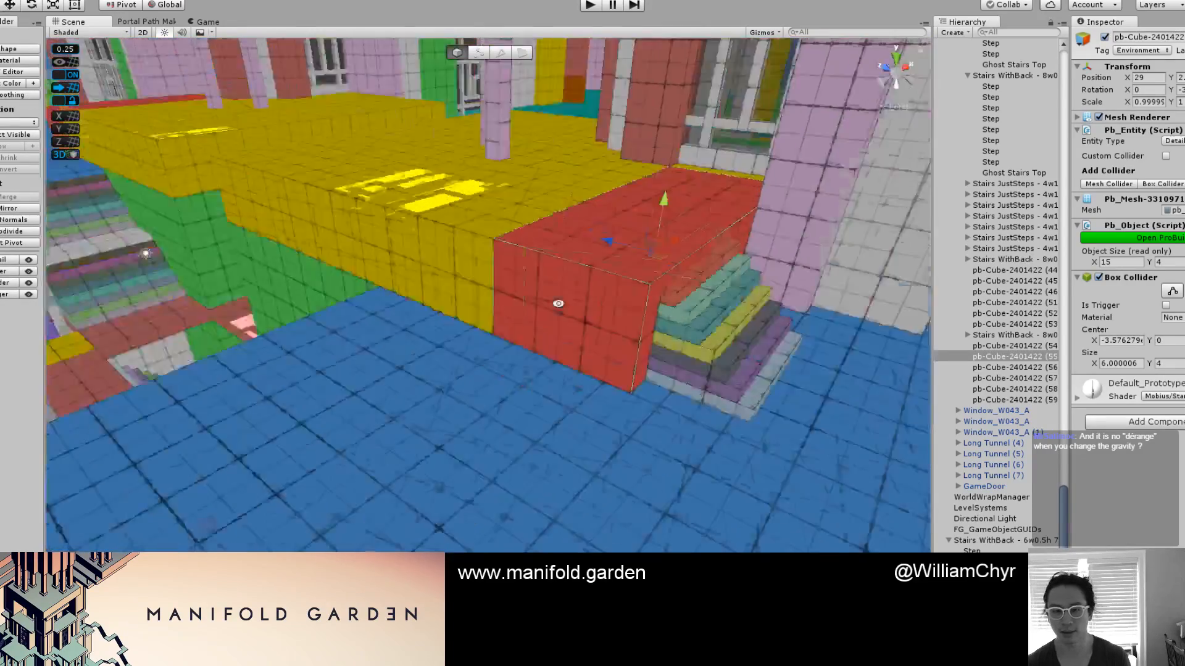
middle_click_drag(558, 305, 528, 312)
right_click_drag(529, 312, 776, 361)
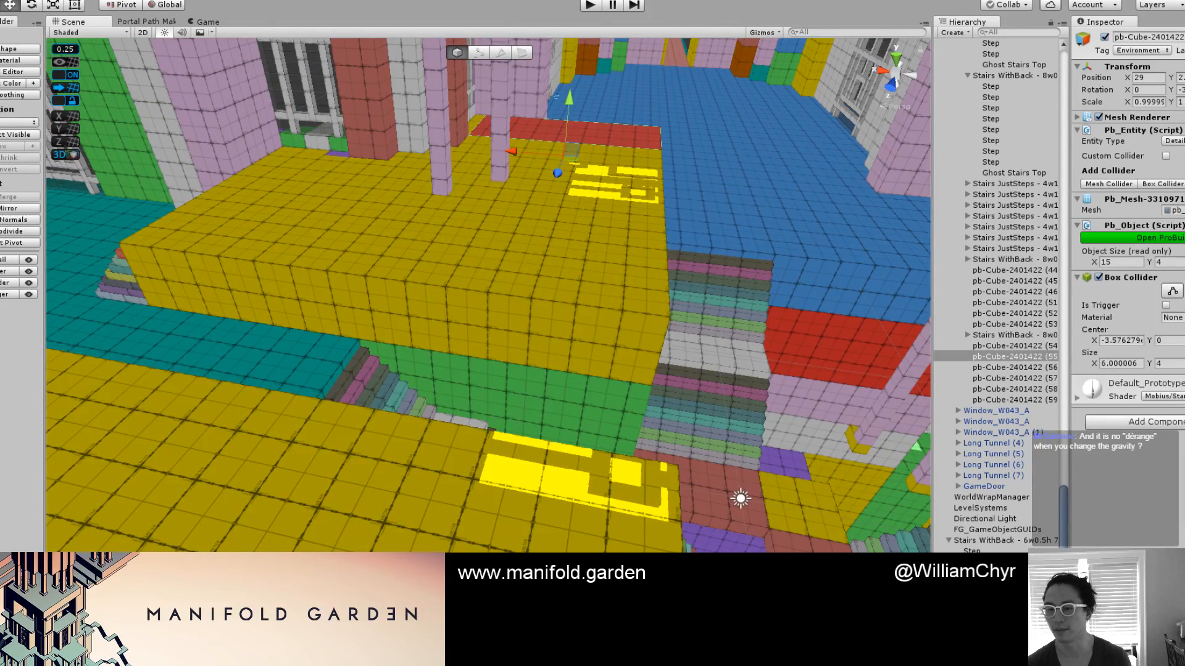
Resize and reposition the Unity editor window so the complete Hierarchy names and Inspector fields fit
left_click_drag(1184, 308, 885, 308)
left_click_drag(884, 551, 870, 391)
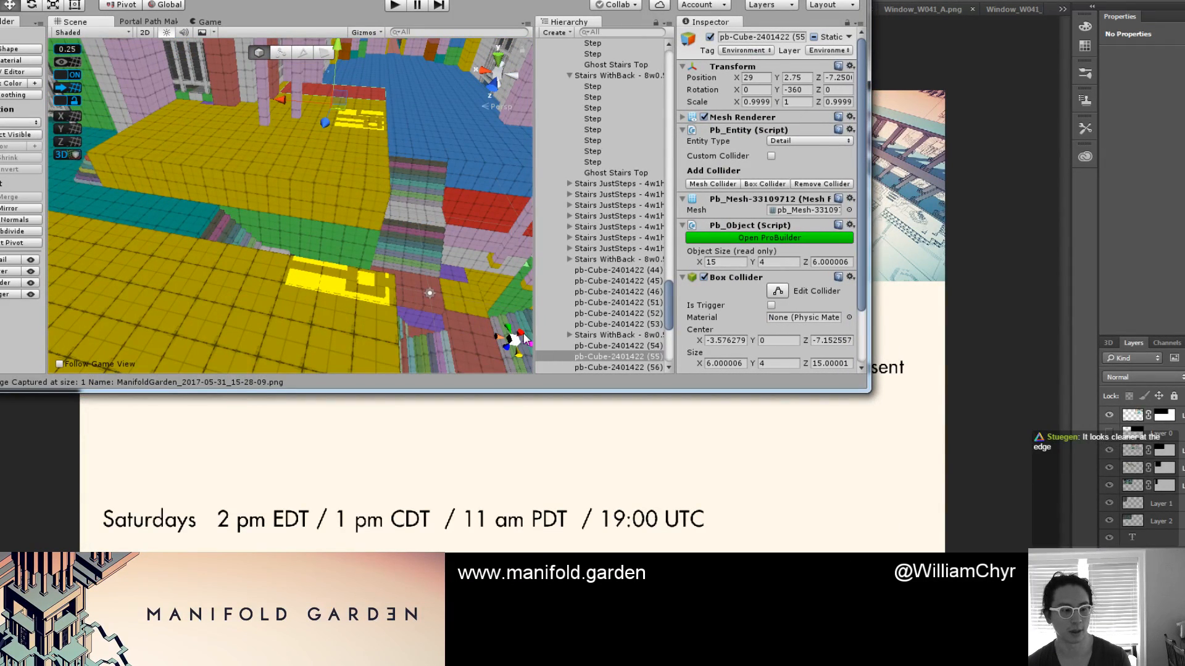
left_click(829, 0)
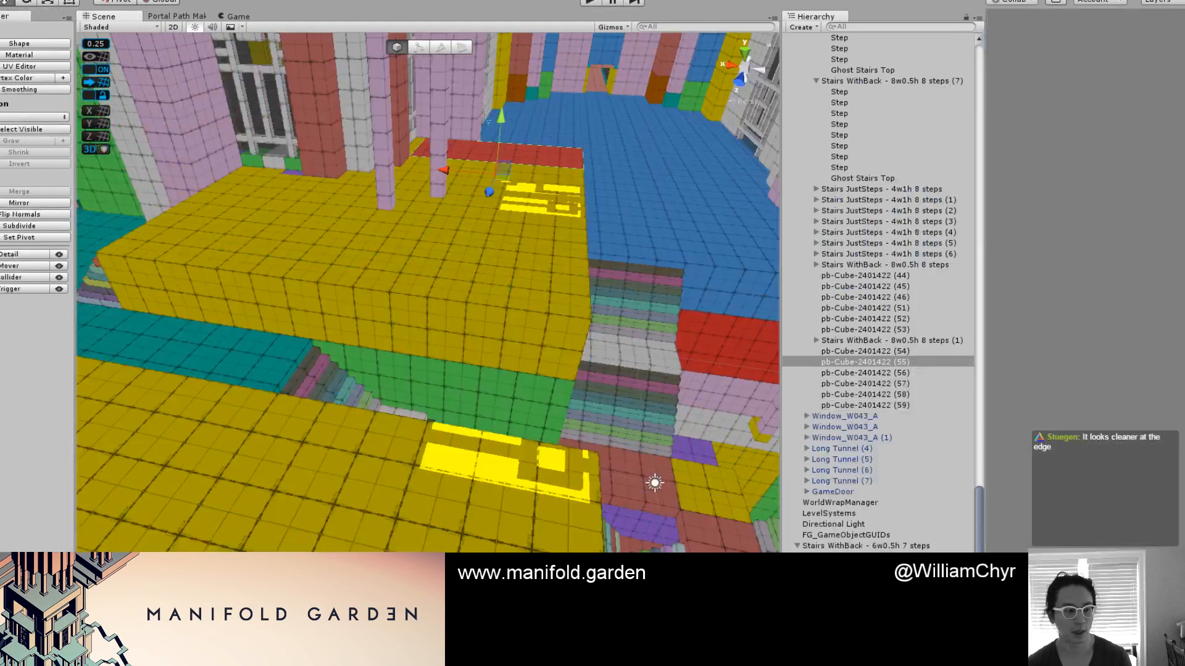
Move the staircase group beside the red block back to X position 7
left_click_drag(659, 226, 553, 426, "alt")
right_click_drag(553, 423, 386, 423)
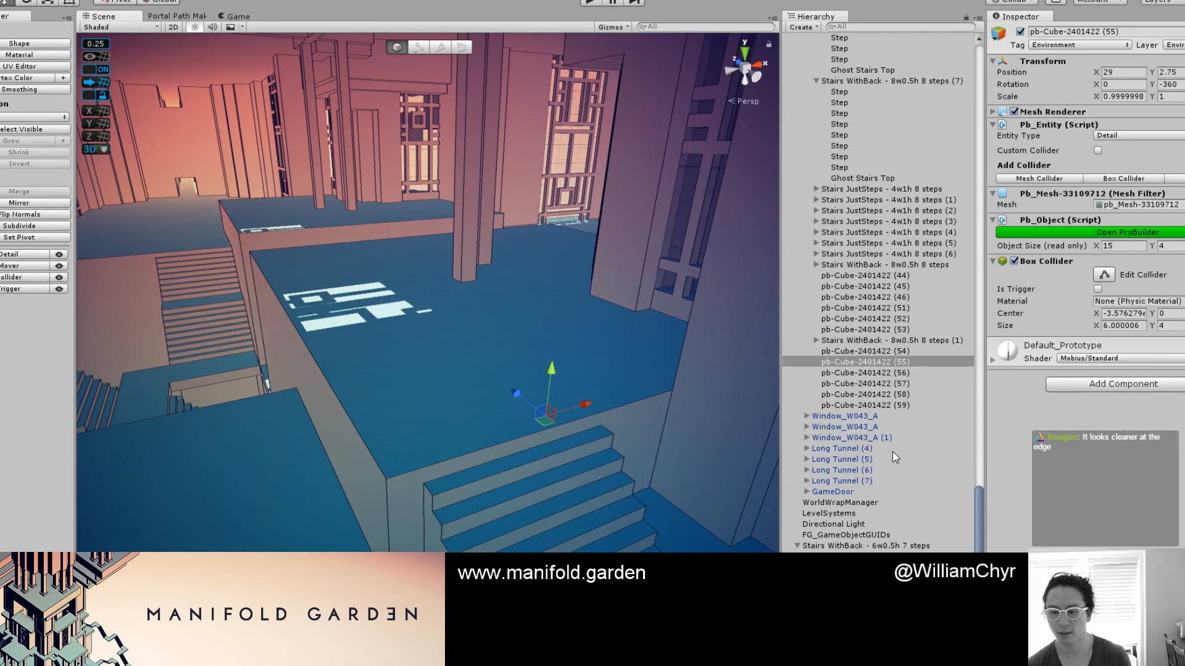
left_click(875, 546)
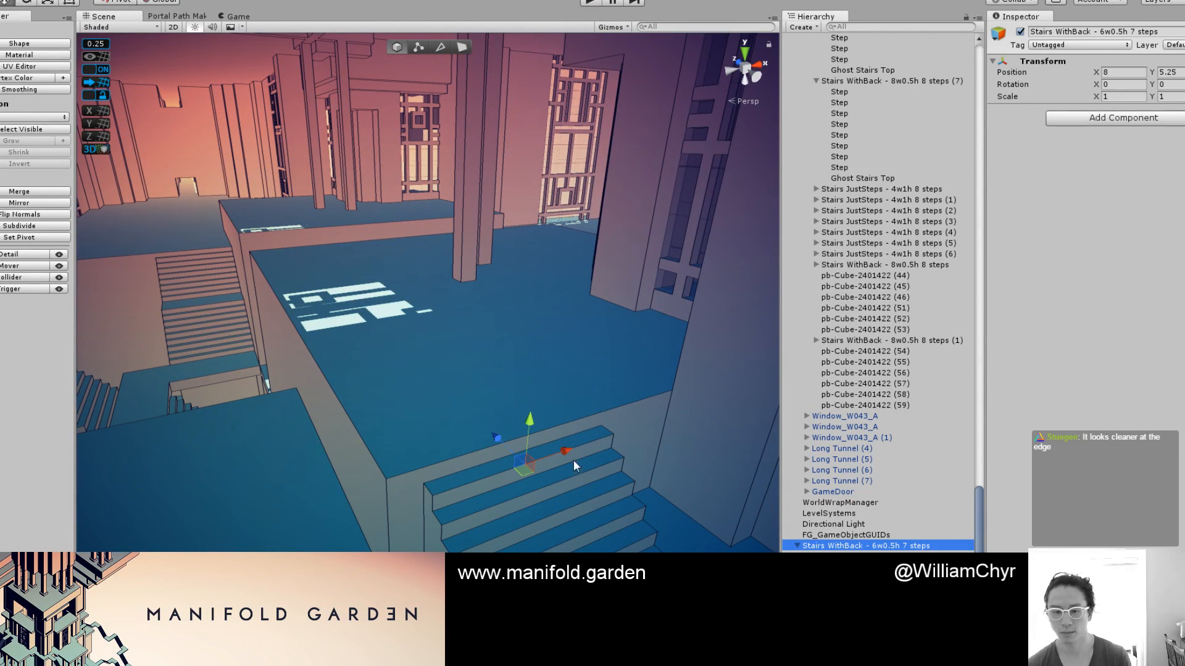
left_click_drag(569, 455, 544, 468)
Inspect both platform ends and select the staircase copy above the teal floor to check its placement
left_click_drag(481, 542, 467, 453, "alt")
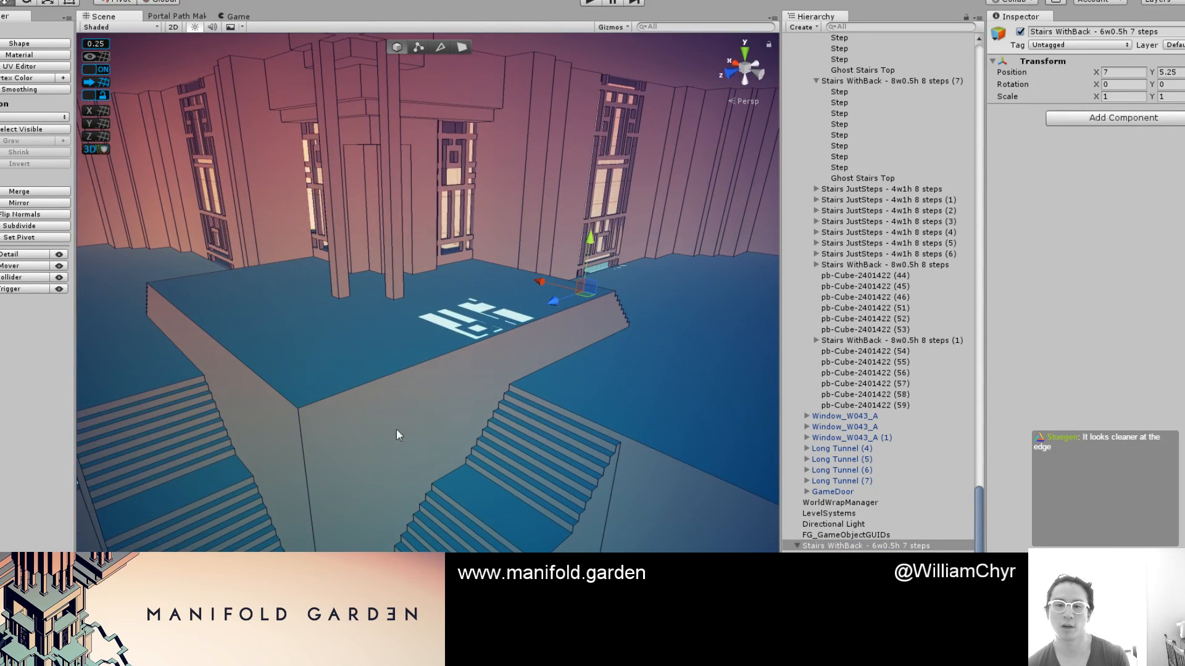
right_click_drag(396, 433, 535, 386)
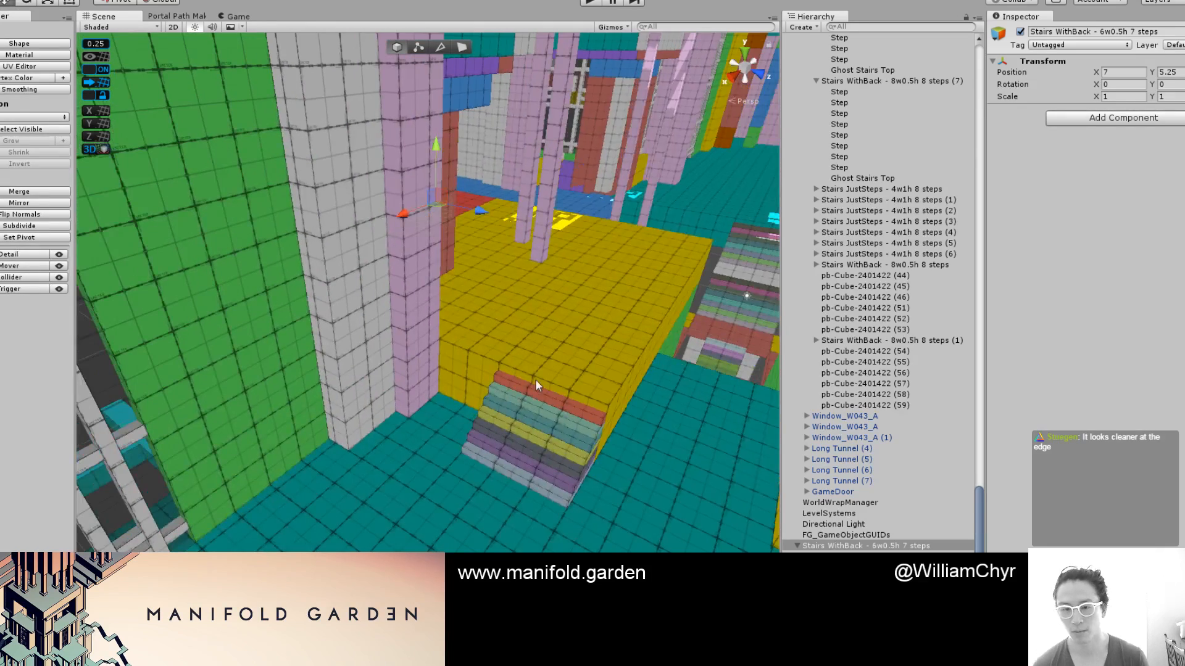
left_click(528, 391)
left_click(830, 631)
scroll(562, 519, "down", 2)
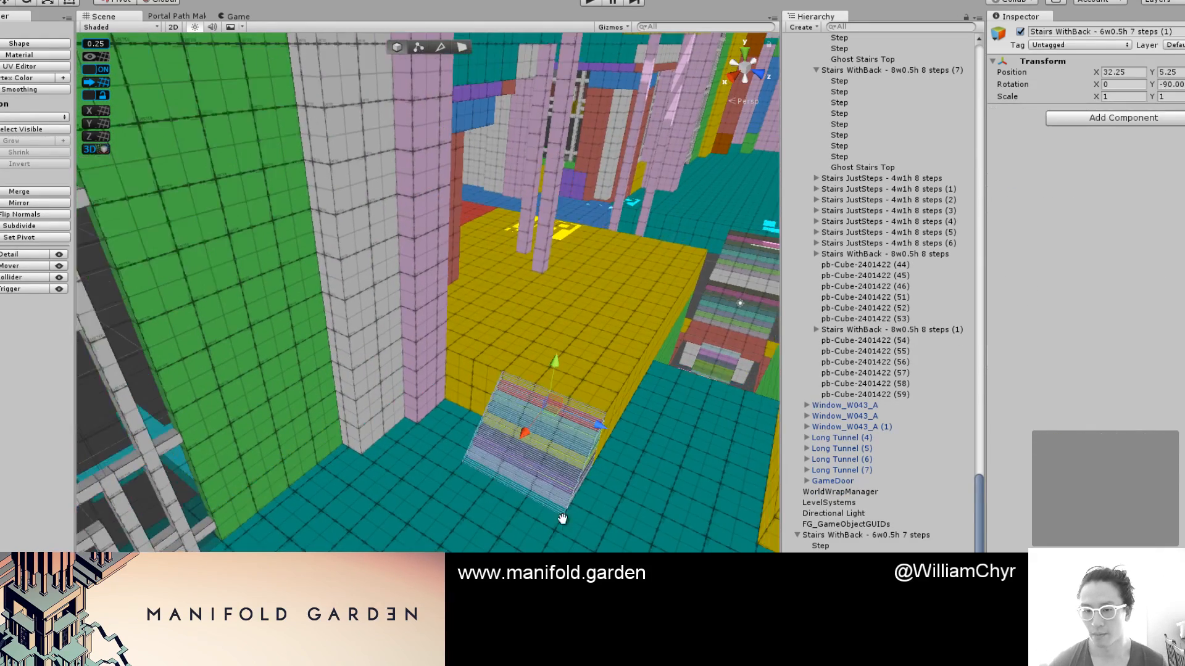
right_click_drag(562, 519, 354, 406)
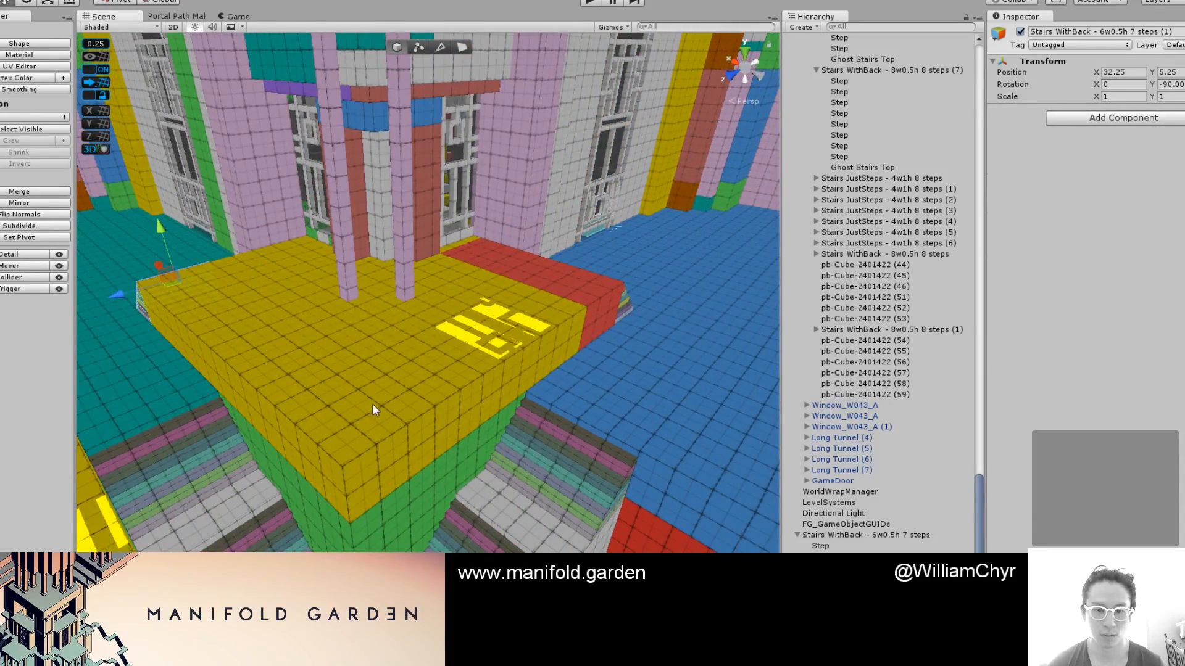
scroll(382, 412, "down", 2)
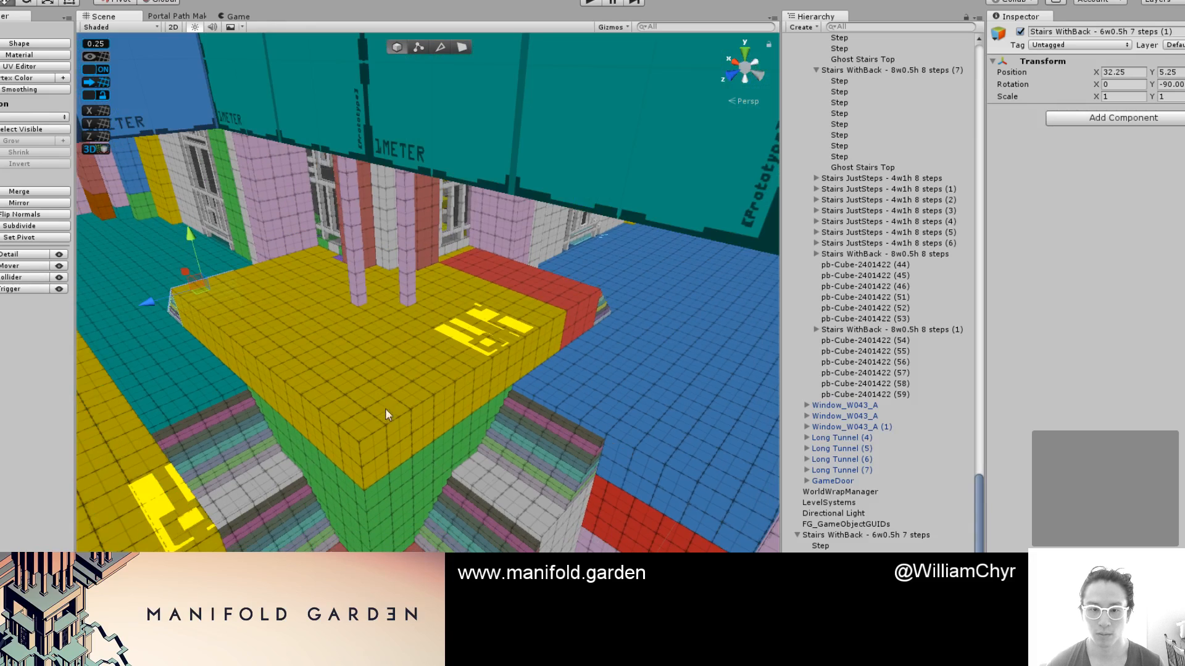
Create an empty object and place it directly above the yellow platform block in the hierarchy
left_click(424, 386)
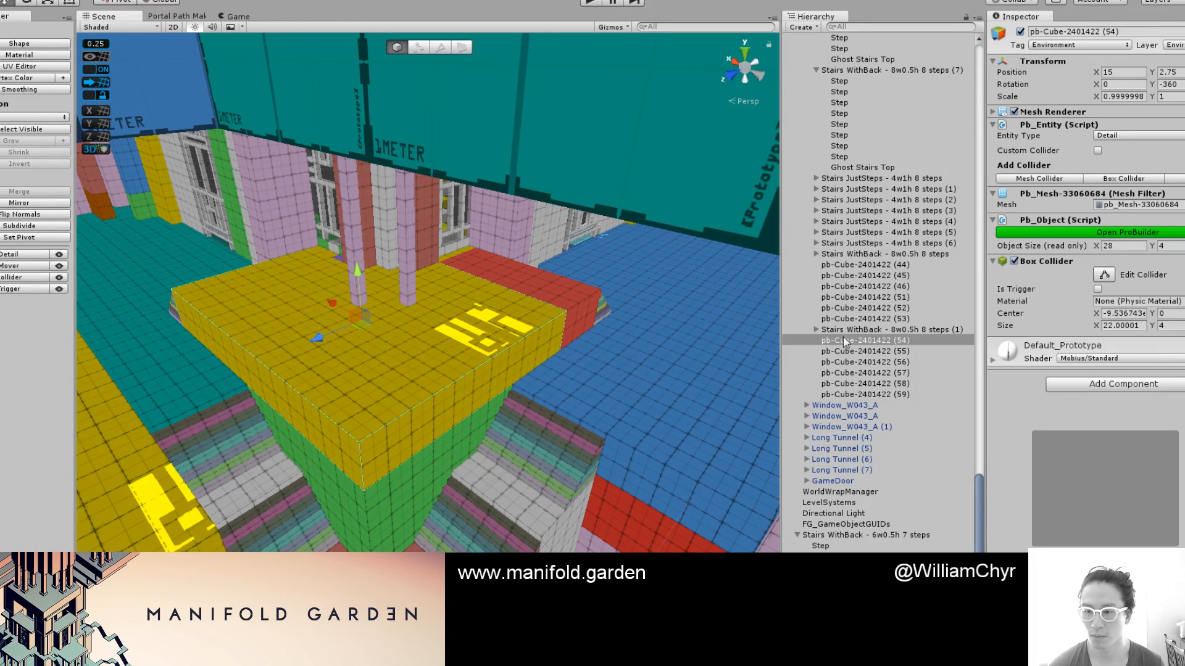
right_click(871, 340)
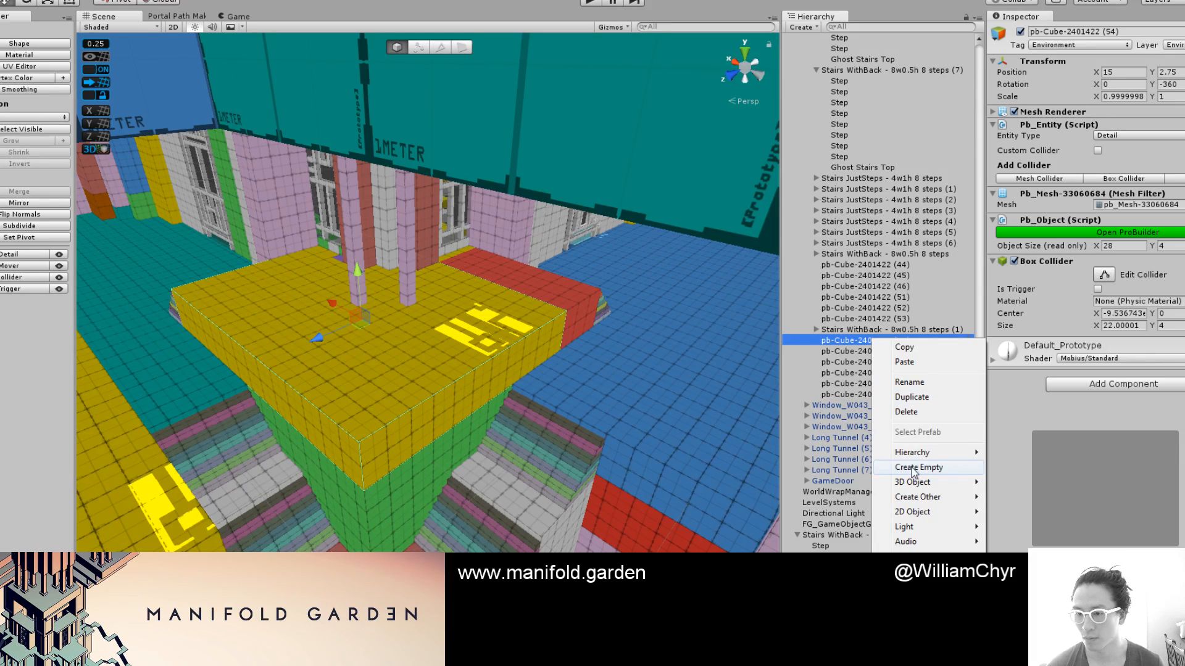
left_click(913, 468)
left_click_drag(853, 352, 848, 338)
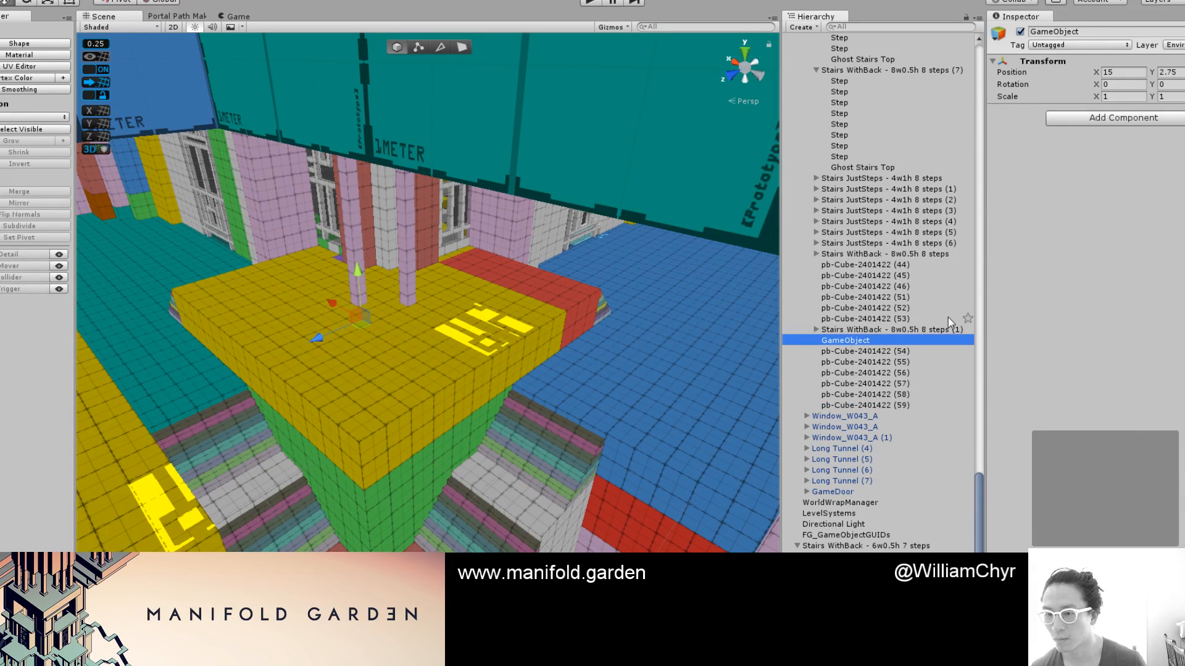
Rename the new empty object as Interior Column
left_click(1060, 28)
key("BackSpace")
type("Inter")
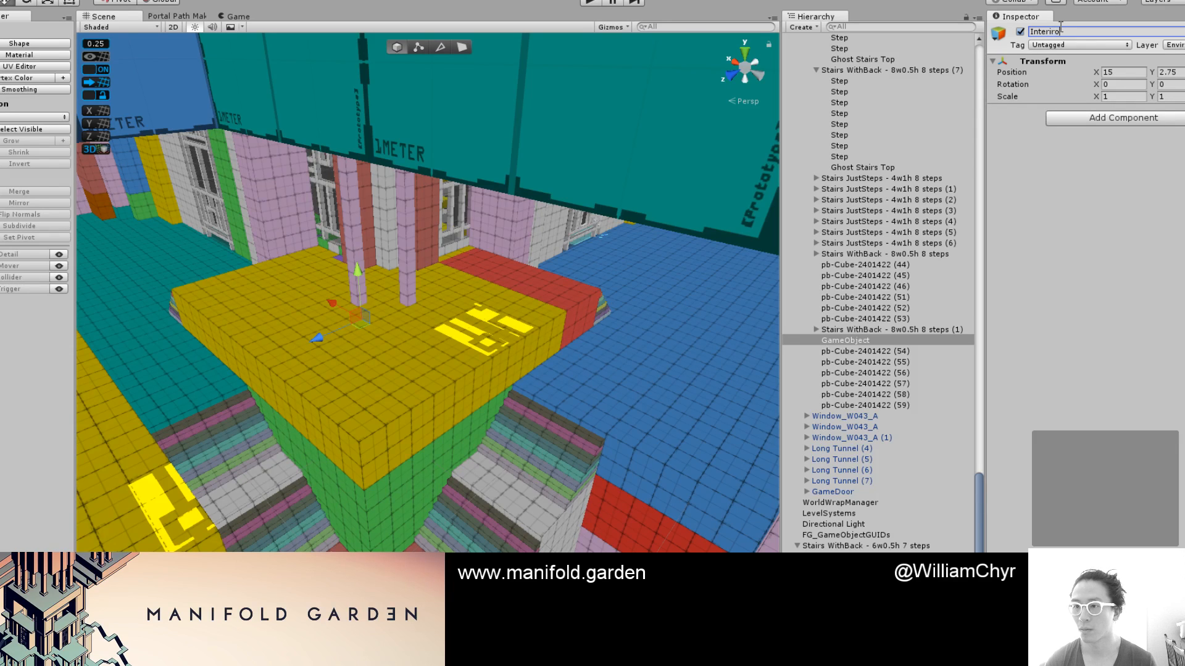
type("ior")
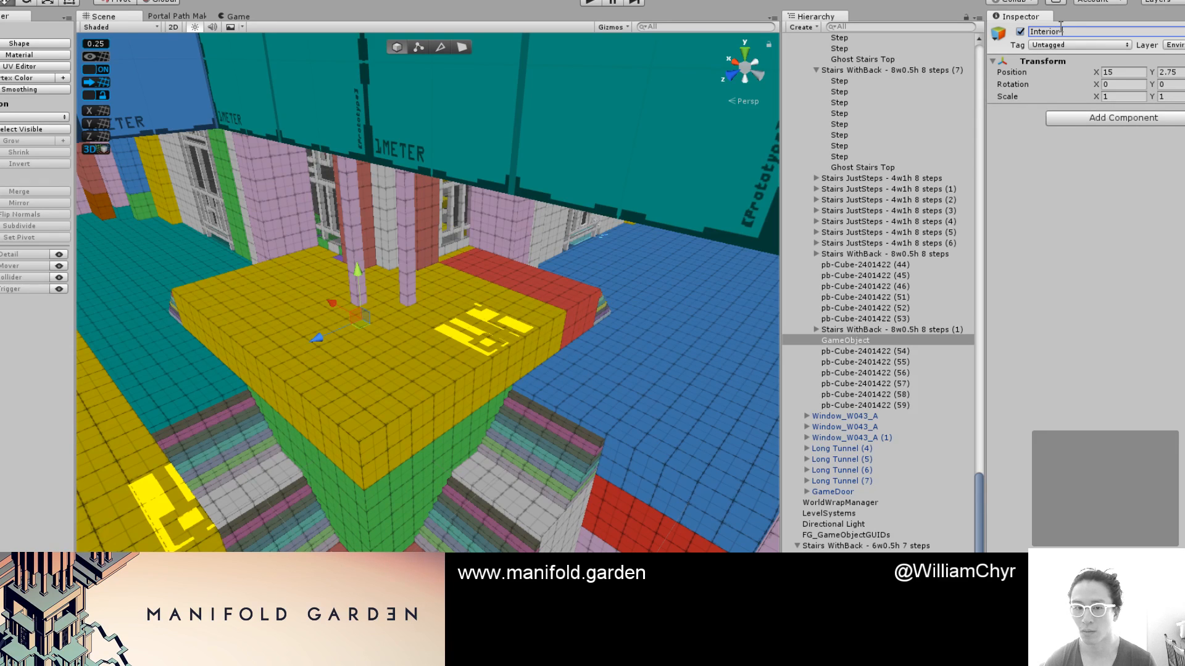
type(" Col")
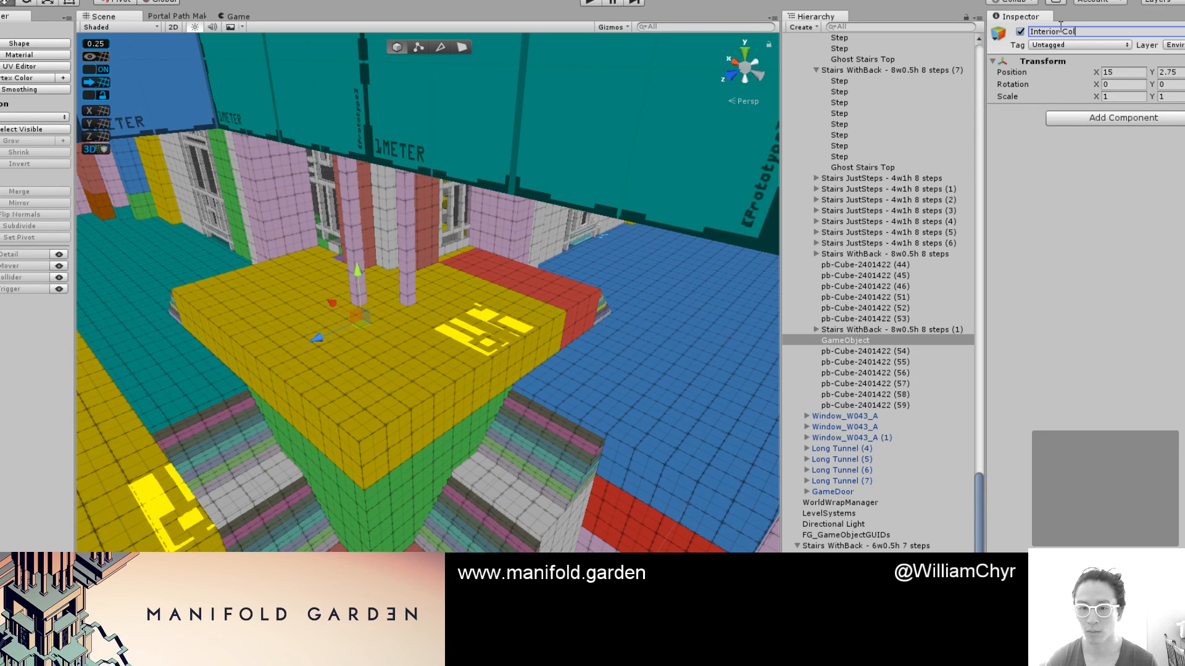
type("umn")
key("Return")
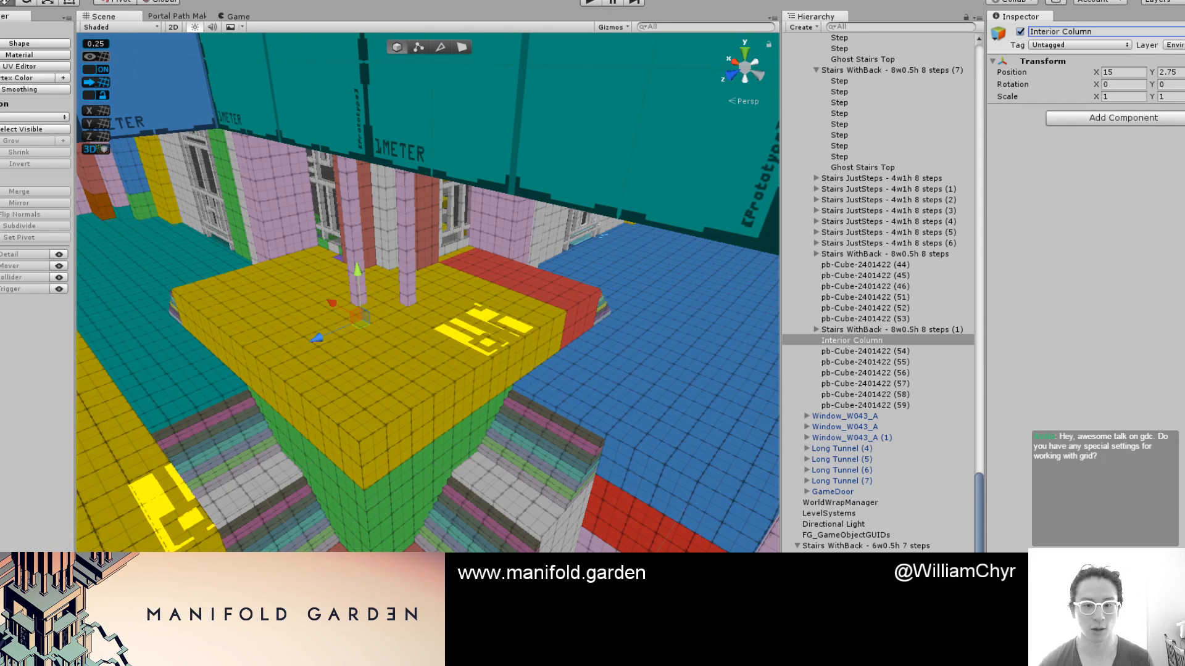
Parent the yellow platform, green column and red end blocks, pb-Cube-2401422 (54), (55) and (57), under Interior Column
left_click(353, 435)
scroll(374, 417, "up", 3)
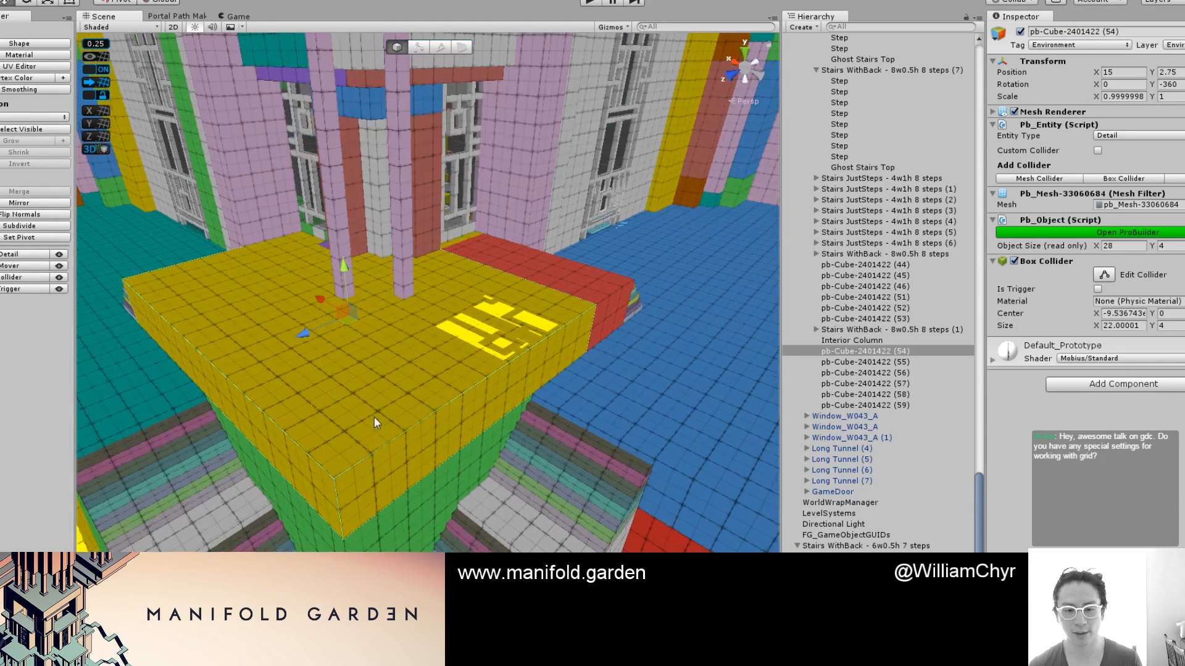
left_click_drag(374, 418, 373, 415, "alt")
left_click(363, 506, "shift")
left_click(596, 308, "shift")
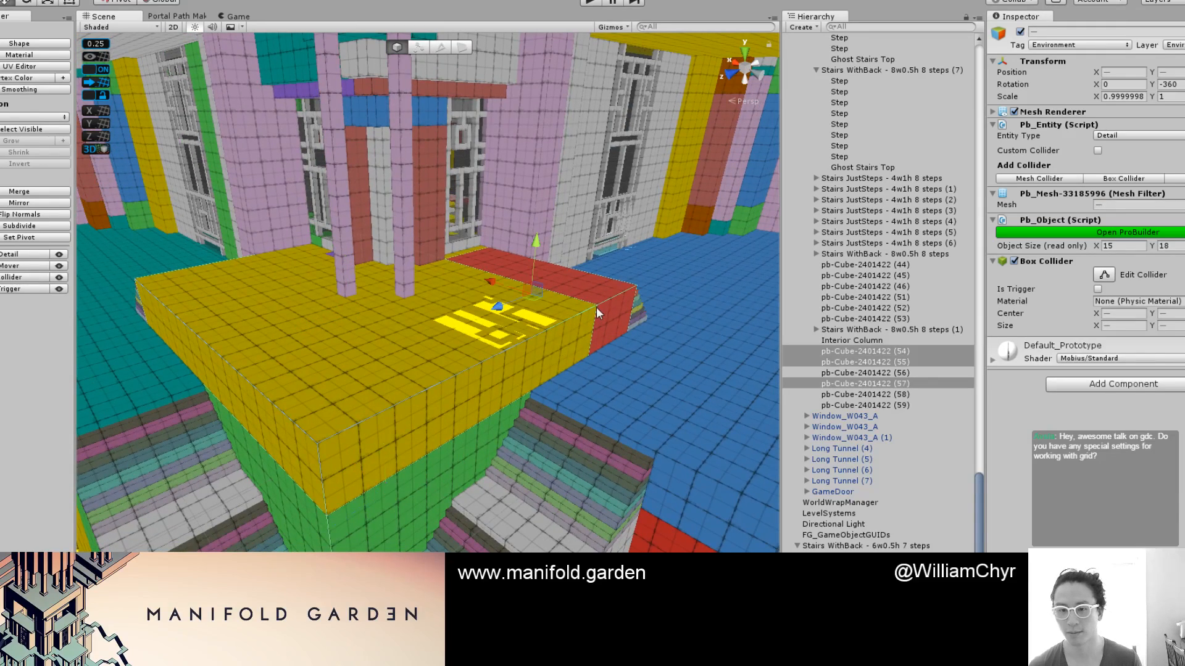
left_click_drag(179, 340, 256, 378, "alt")
middle_click_drag(256, 379, 491, 376)
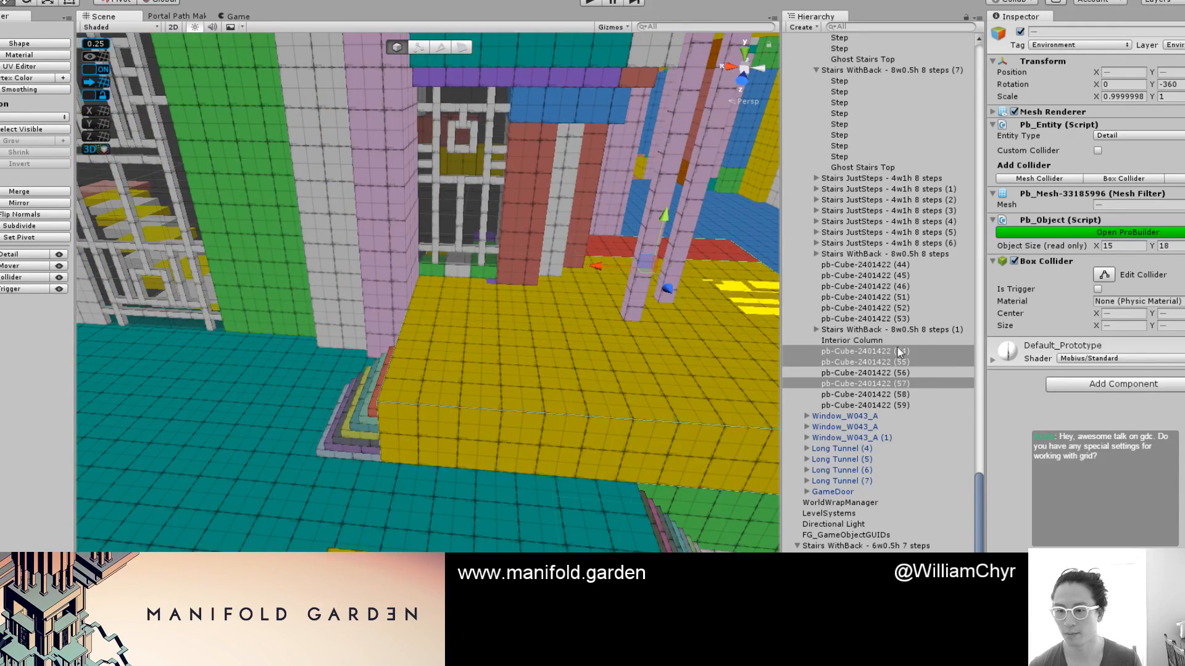
left_click_drag(900, 358, 905, 343)
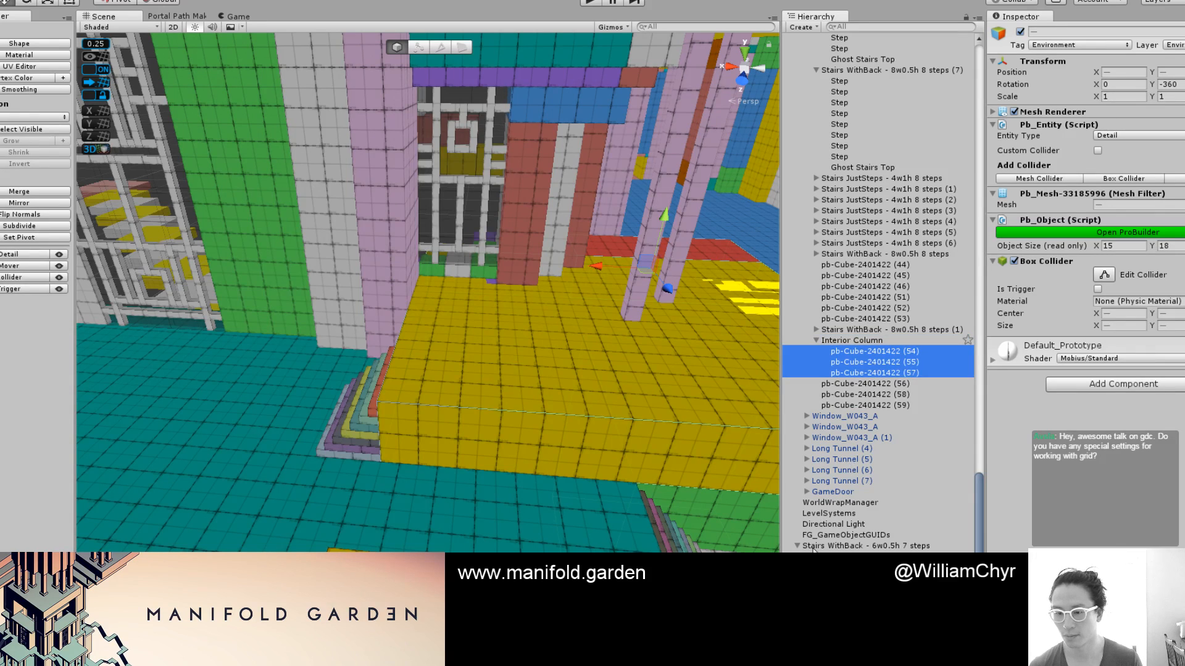
Select both Stairs WithBack - 6w0.5h 7 steps groups at the platform ends and parent them under Interior Column
left_click(802, 546)
left_click(364, 424)
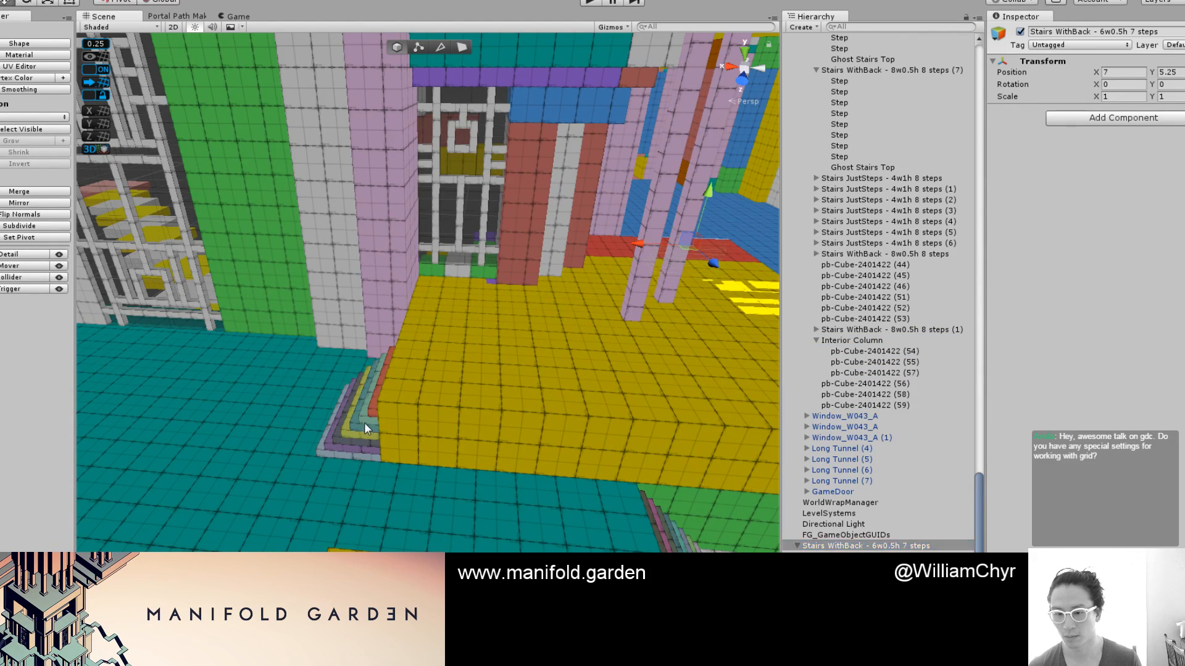
left_click(839, 621)
left_click(838, 525, "ctrl")
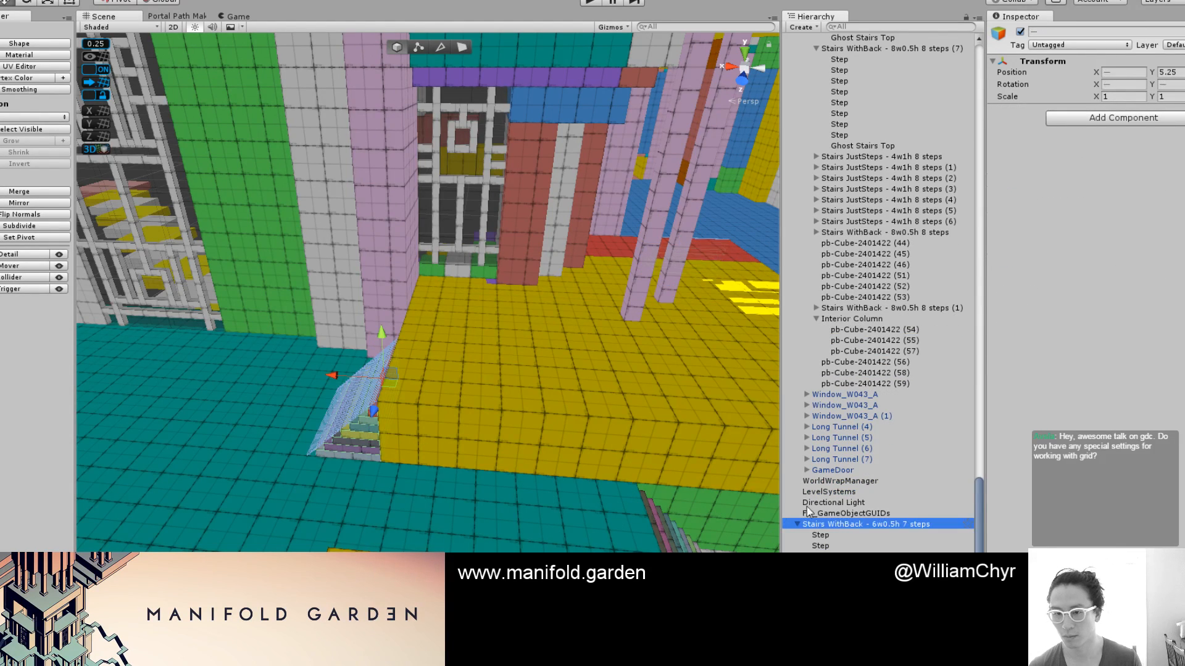
key("f")
left_click_drag(765, 490, 721, 479, "alt")
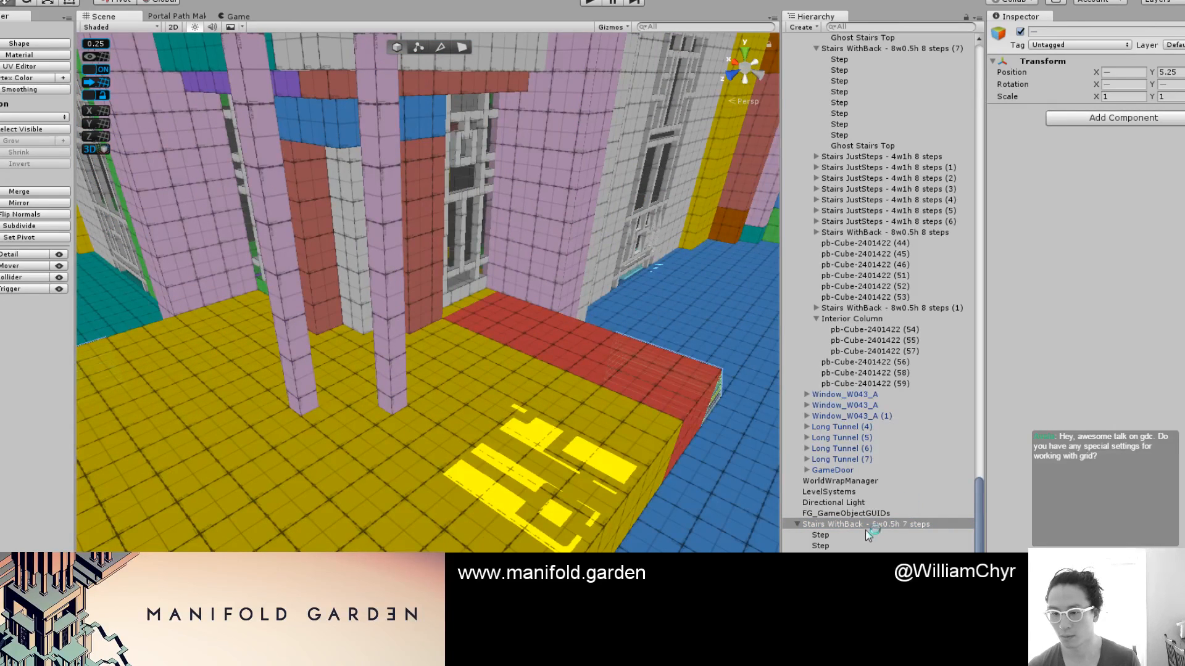
left_click_drag(872, 525, 871, 316)
left_click(871, 316)
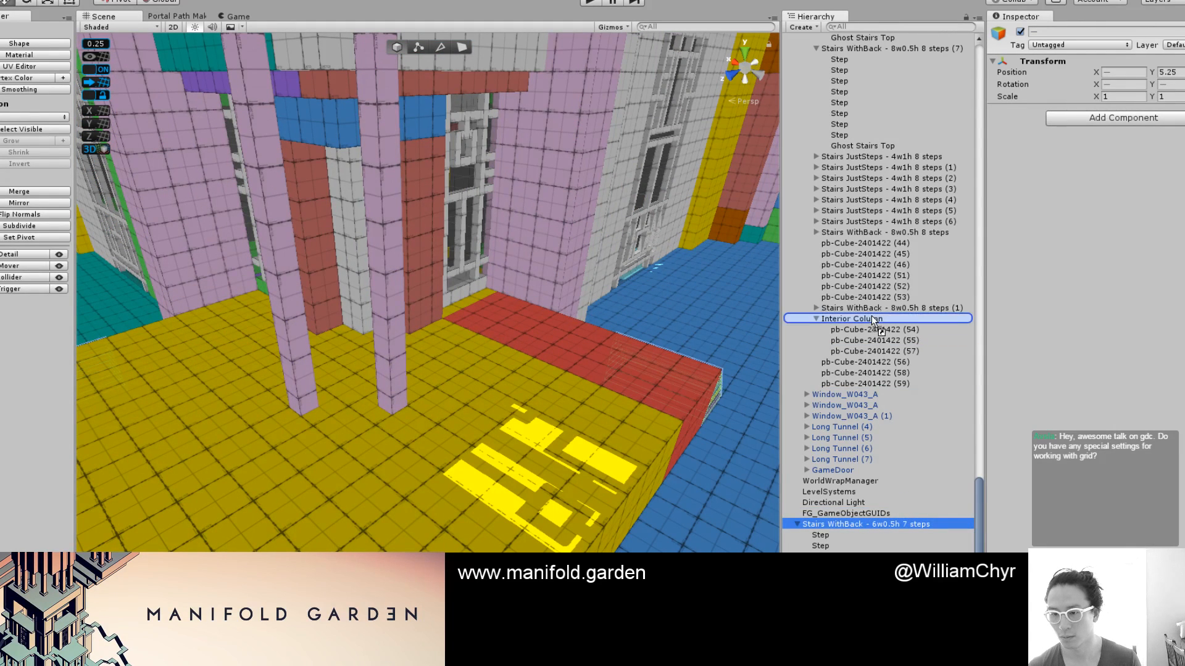
Collapse the two 7-step staircase groups in the hierarchy and select their Interior Column parent
left_click(828, 360)
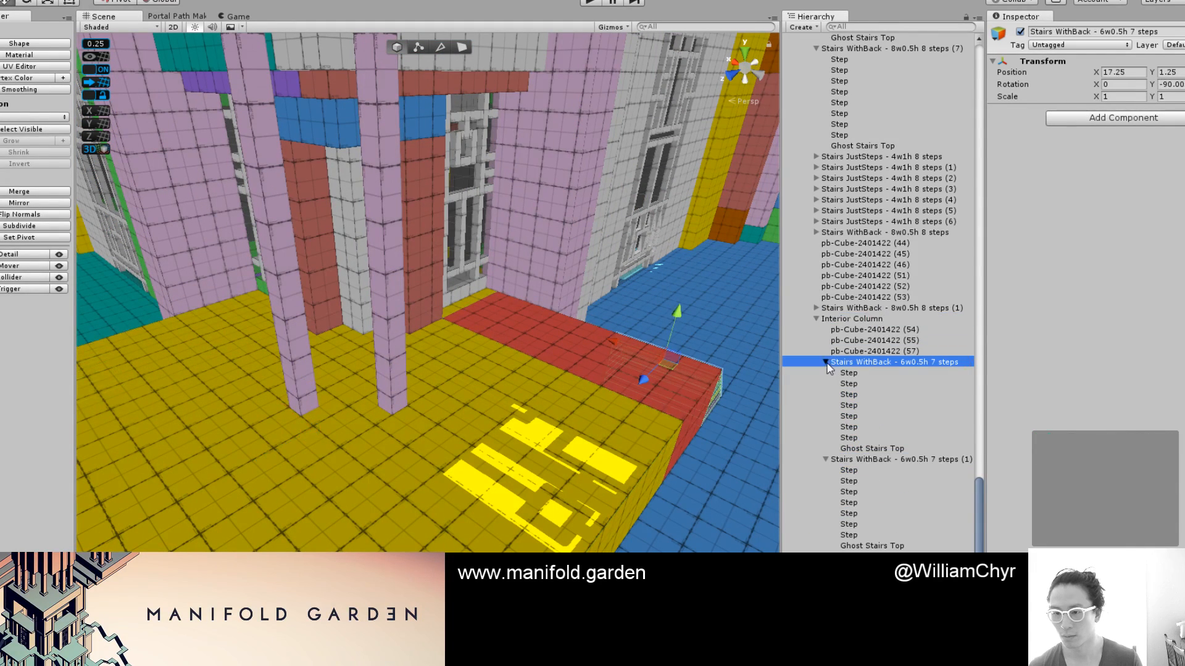
left_click(825, 362)
scroll(830, 389, "up", 5)
left_click(855, 428)
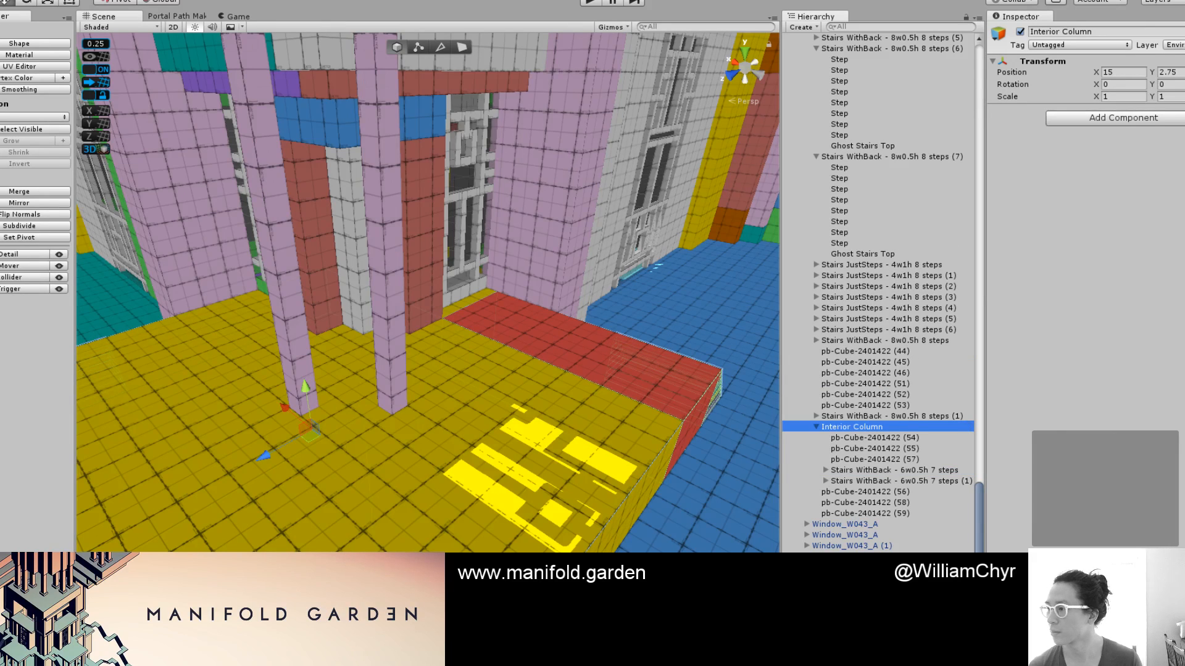
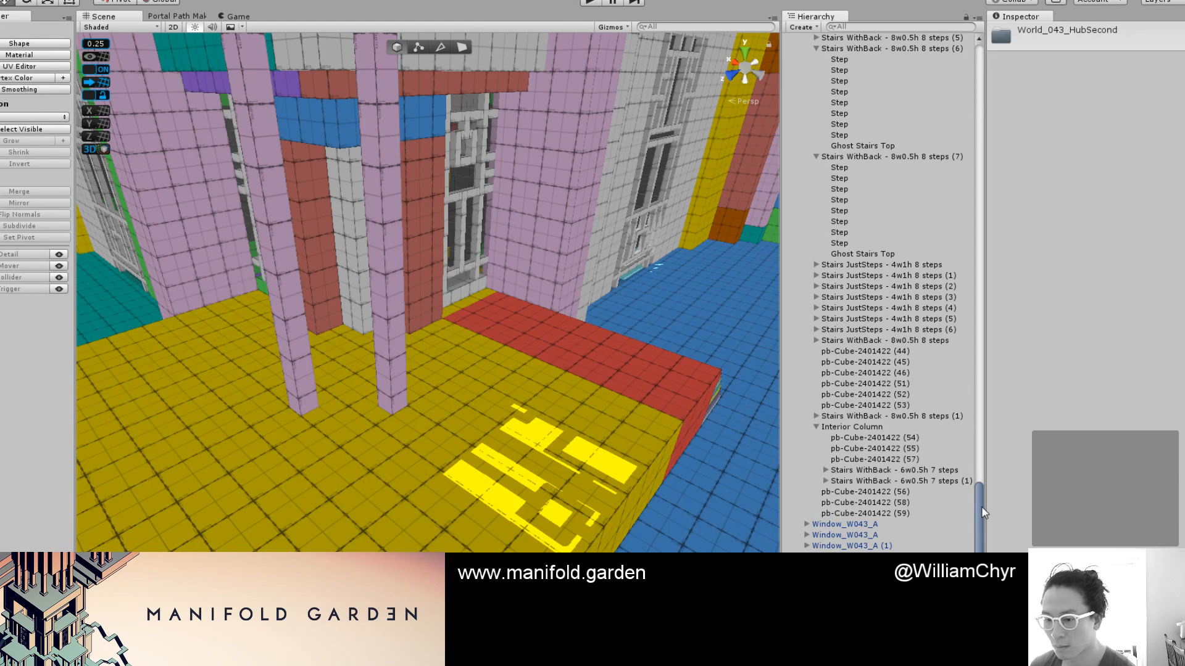
Save the Interior Column group as a prefab in the World_043_HubSecond folder
left_click_drag(875, 429, 1184, 376)
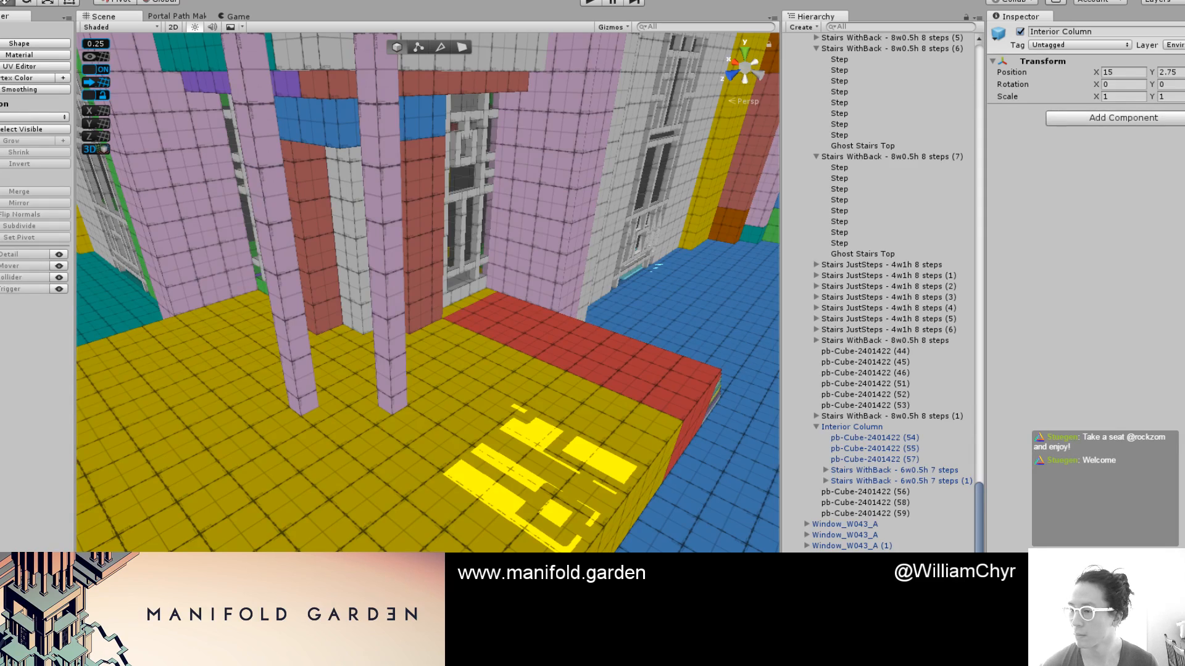
key("f")
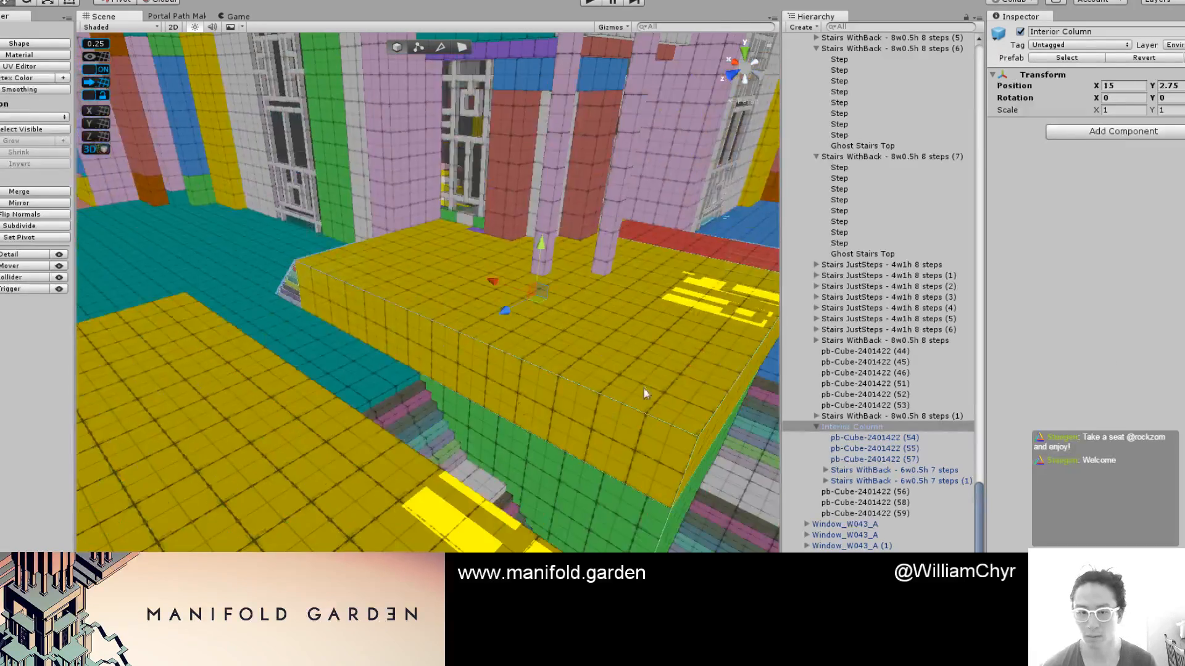
Delete the ungrouped yellow, red and green blocks of the neighbouring platform, pb-Cube-2401422 (56), (58) and (59)
left_click_drag(644, 393, 390, 410, "alt")
scroll(379, 430, "up", 3)
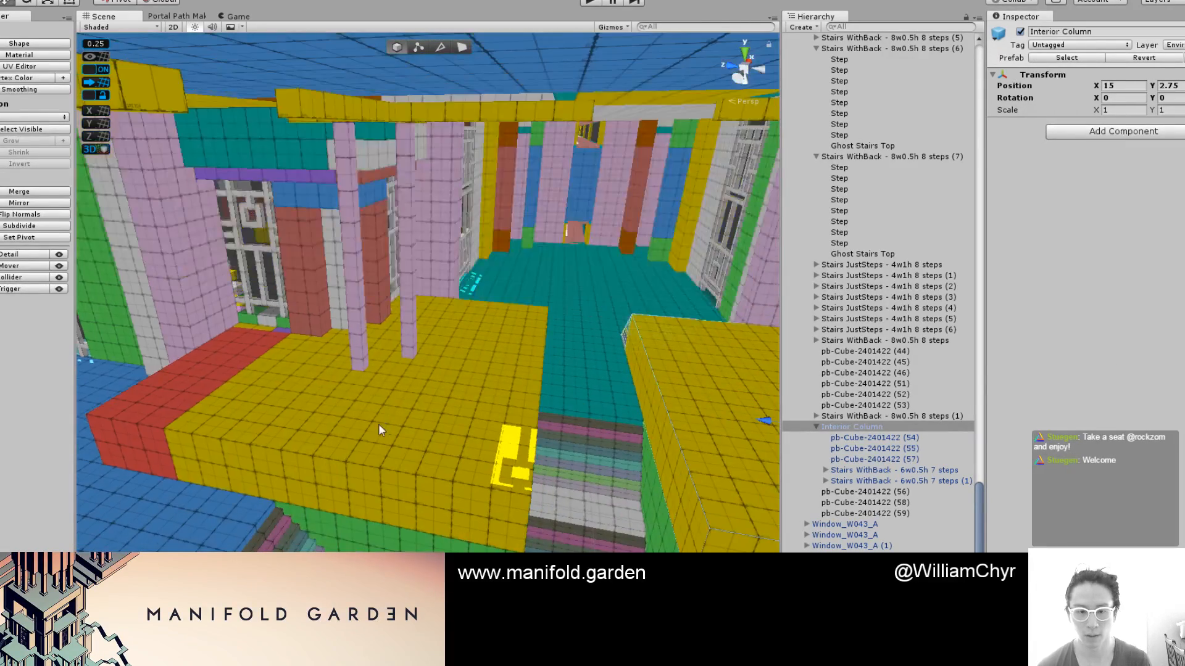
left_click(379, 430)
left_click(142, 422, "shift")
left_click(370, 529, "shift")
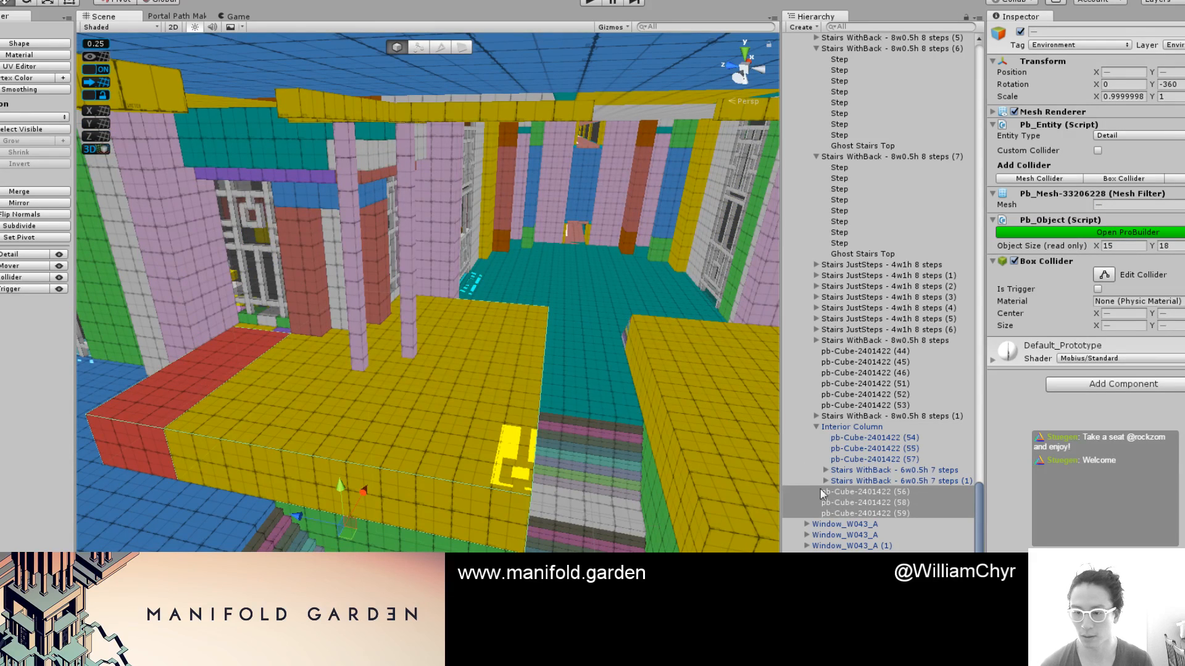
right_click(822, 494)
left_click(891, 312)
Duplicate Interior Column, rotate the copy to -90° about Y and move it to the opposite corner at X -18
middle_click_drag(525, 346, 487, 371)
left_click(486, 370)
right_click_drag(487, 370, 459, 401)
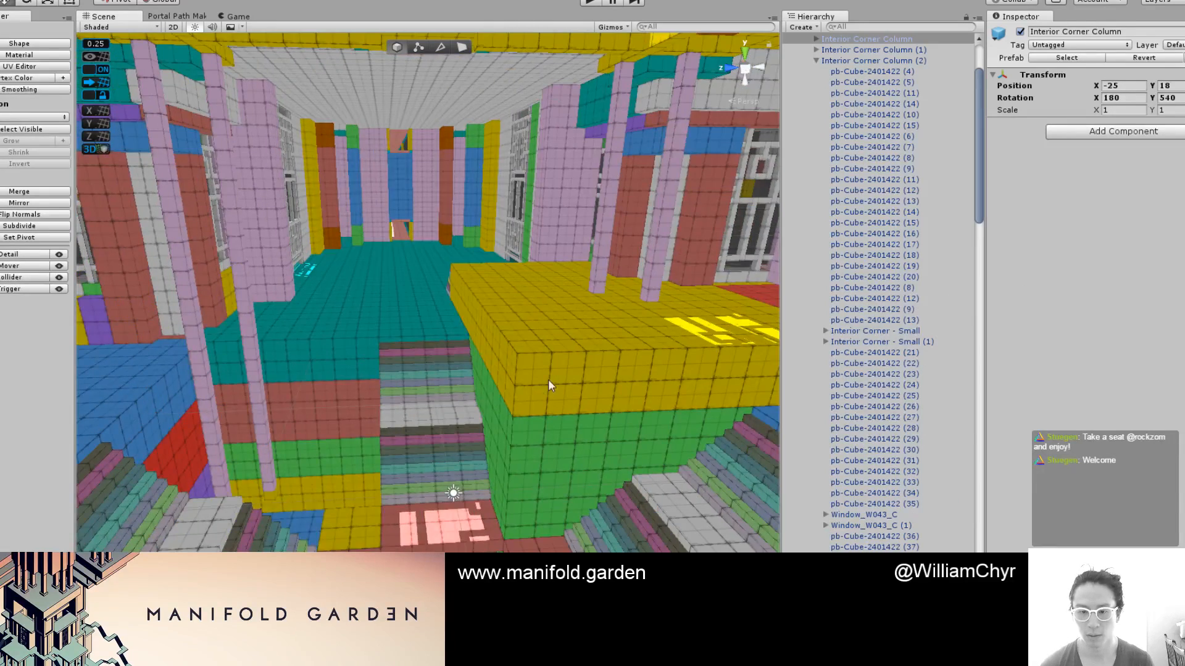
left_click(549, 380)
right_click_drag(548, 380, 500, 371)
left_click(500, 370)
key("e")
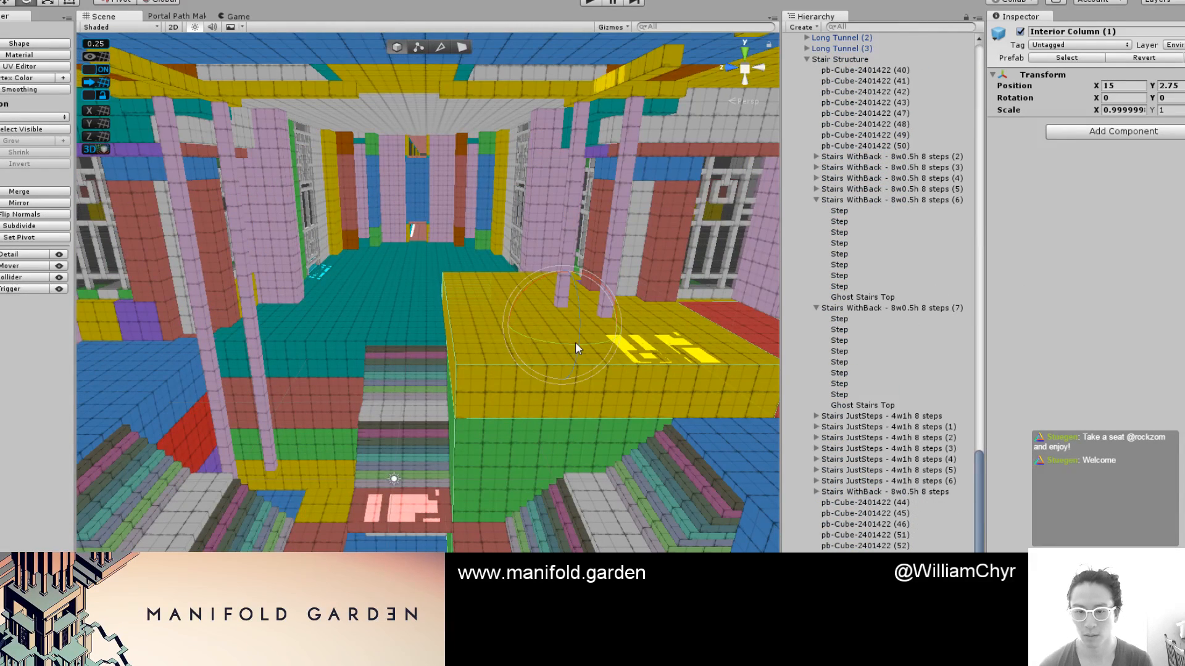
left_click_drag(575, 343, 679, 345, "ctrl")
key("w")
left_click_drag(507, 329, 147, 361)
key("f")
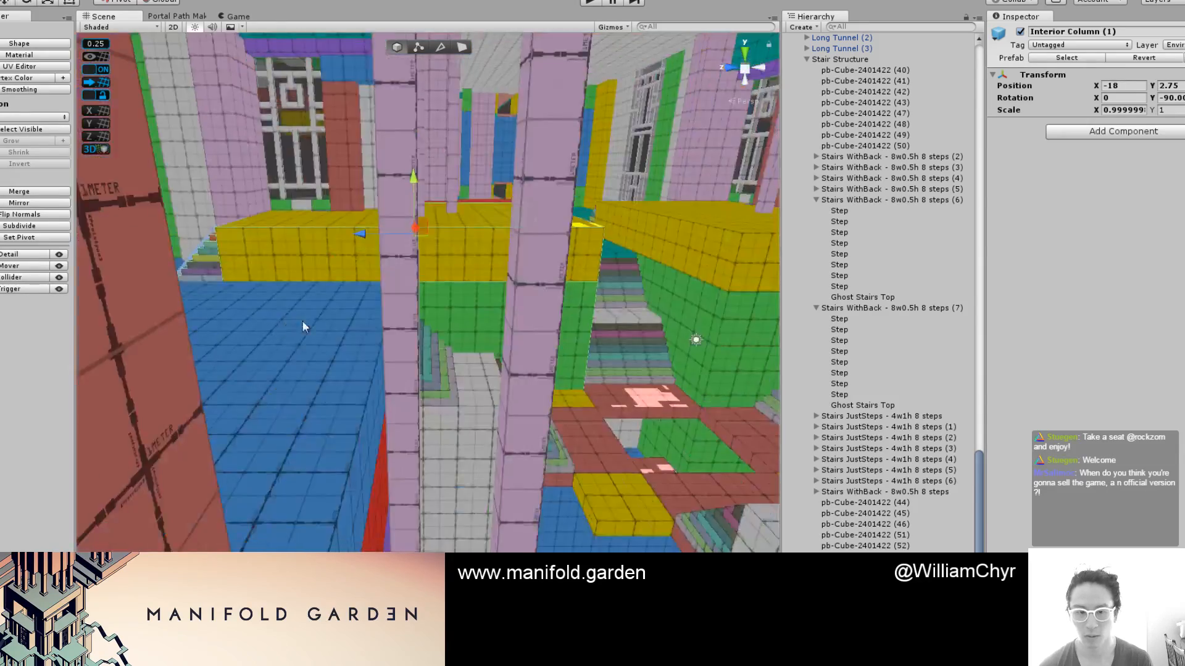
Duplicate Interior Column (1), rotate the copy to -180° about Y and move it towards the next free corner
left_click_drag(302, 324, 137, 375, "alt")
middle_click_drag(137, 375, 233, 381, "alt")
right_click_drag(233, 381, 446, 368, "alt")
middle_click_drag(617, 315, 484, 284, "alt")
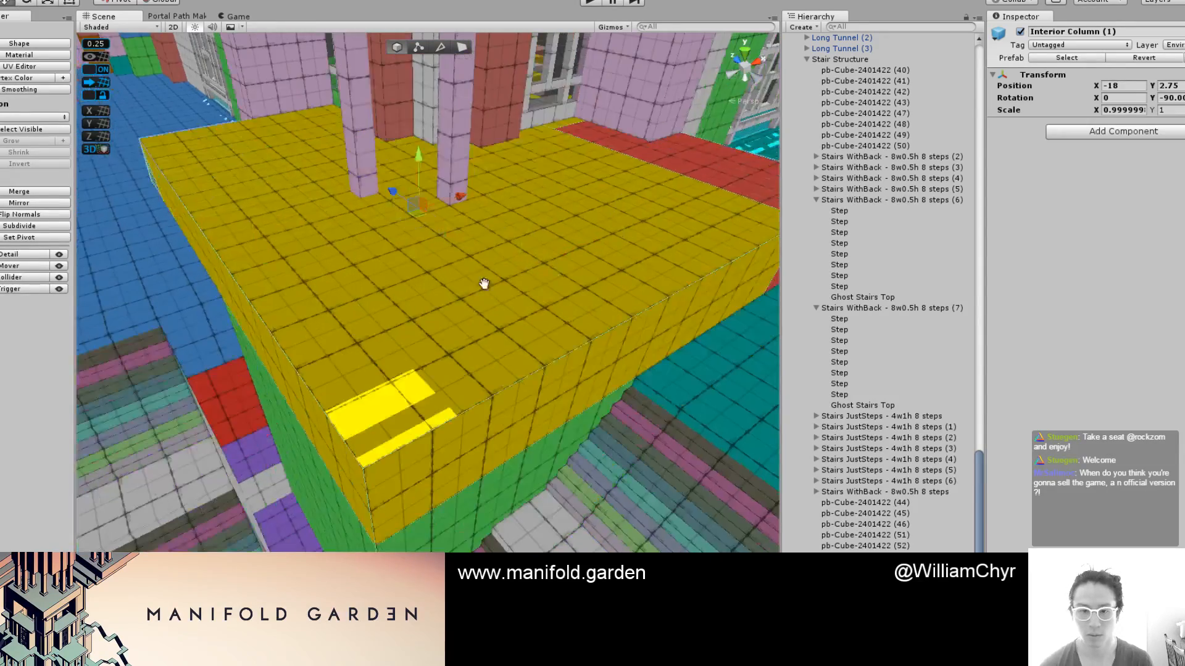
left_click_drag(483, 283, 414, 254, "alt")
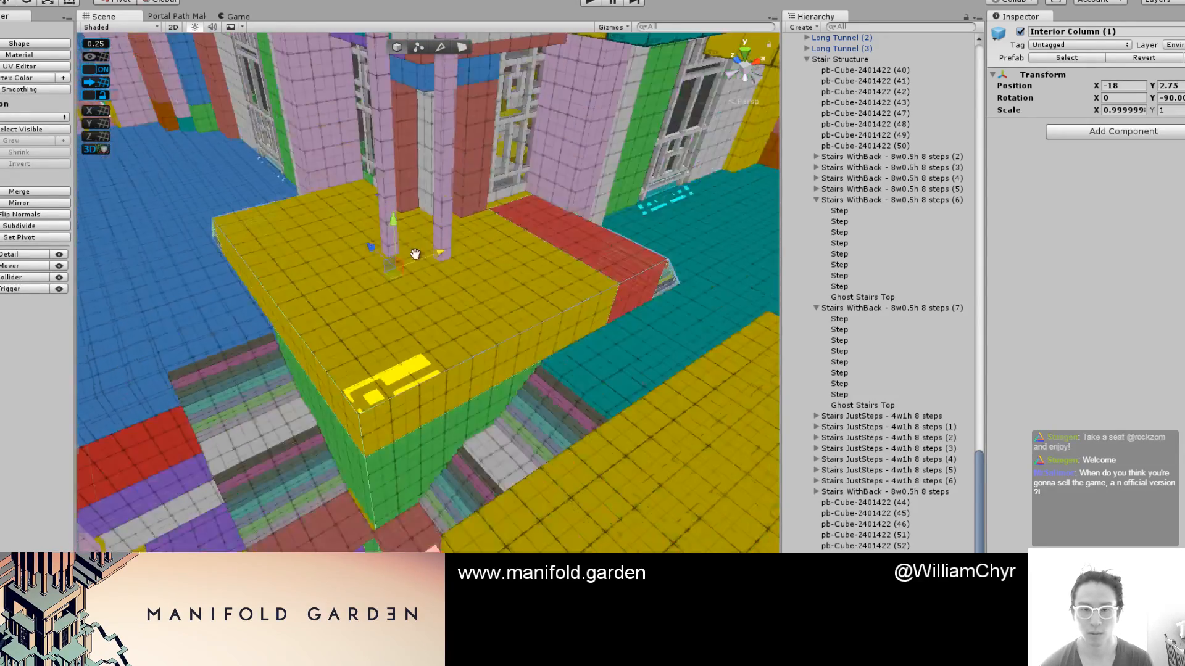
middle_click_drag(414, 254, 580, 240, "alt")
left_click_drag(580, 241, 473, 222, "alt")
key("ctrl+d")
key("e")
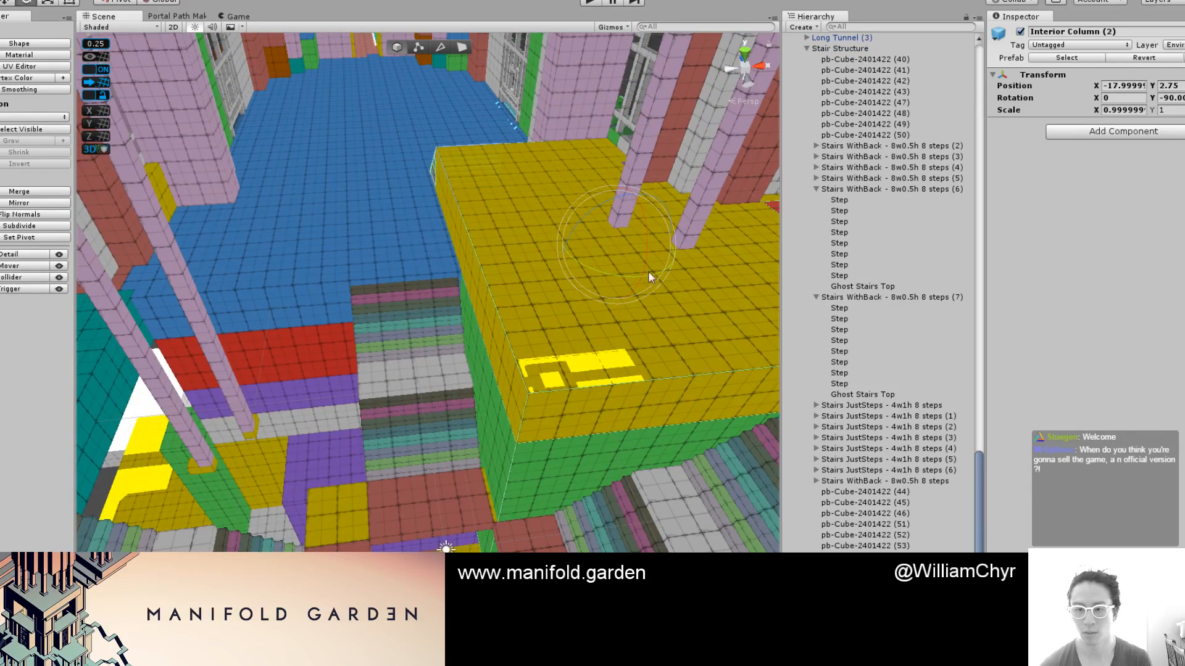
left_click_drag(648, 272, 761, 218)
key("w")
left_click_drag(666, 243, 332, 295)
Align Interior Column (2) with the surrounding stairs by moving it to X -15
middle_click_drag(237, 304, 523, 296)
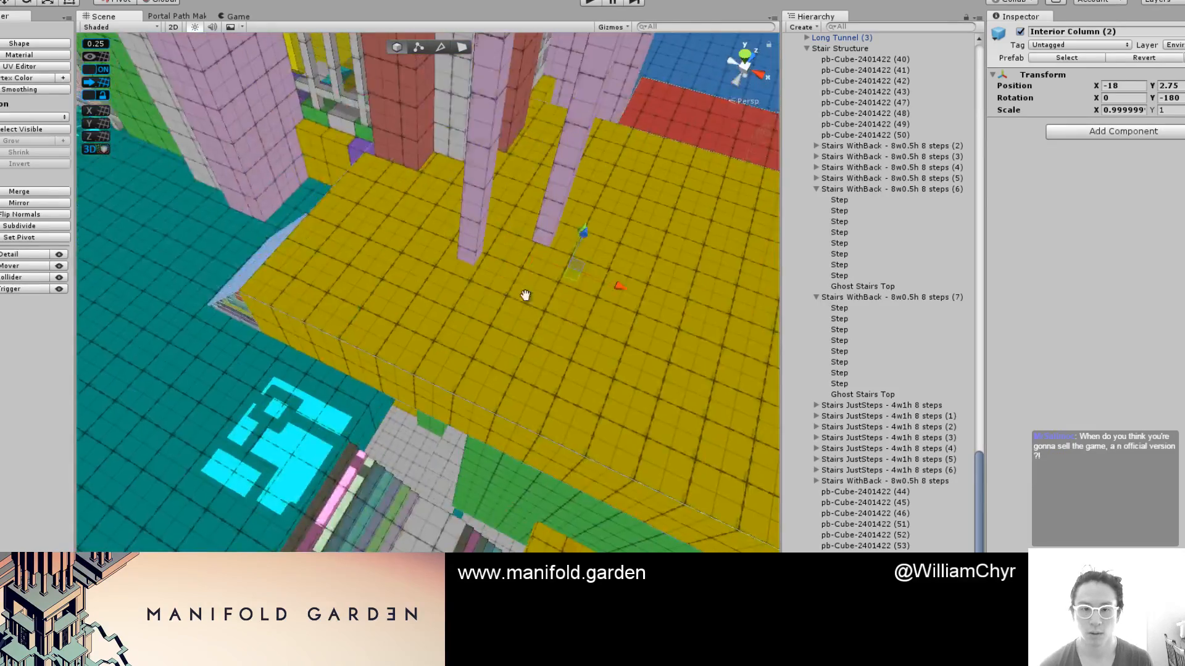
left_click_drag(524, 296, 542, 325, "alt")
middle_click_drag(541, 325, 425, 344)
scroll(434, 275, "up", 2)
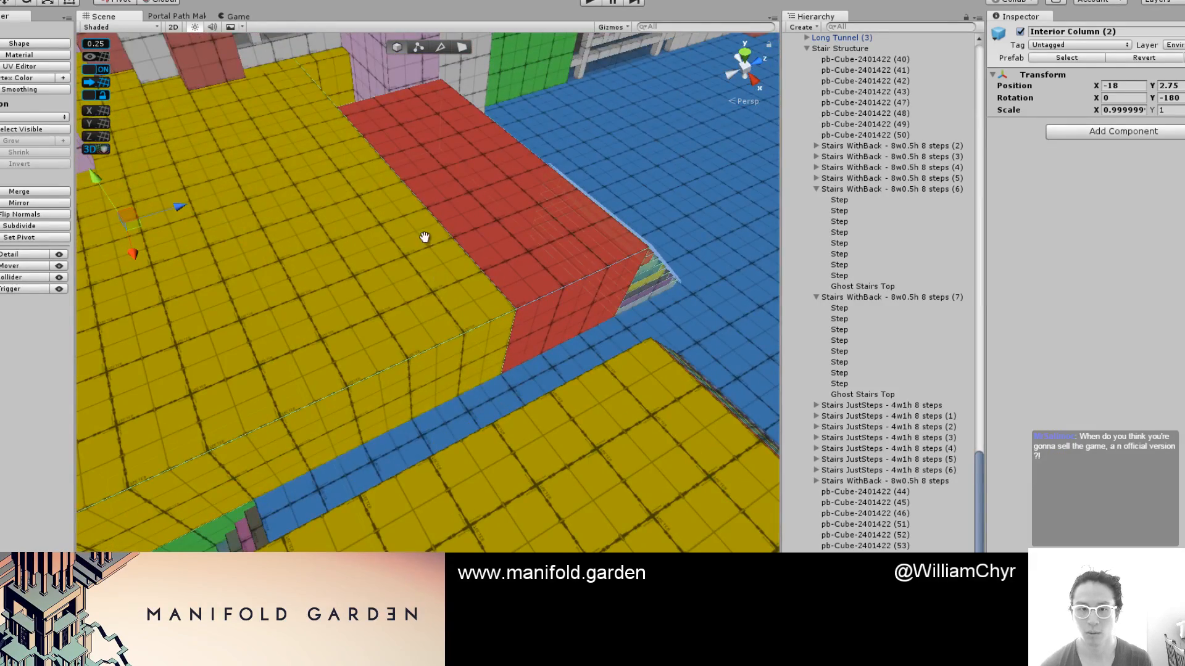
scroll(424, 237, "down", 2)
key("v")
left_click_drag(436, 135, 364, 108)
key("f")
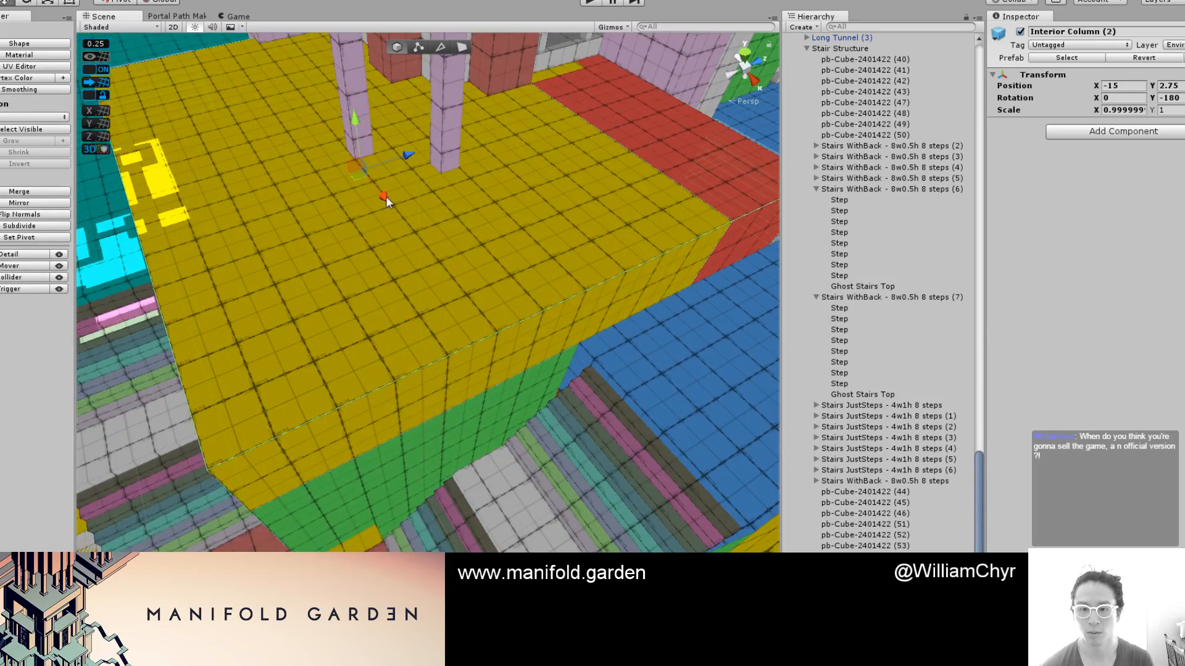
left_click_drag(396, 212, 455, 151, "alt")
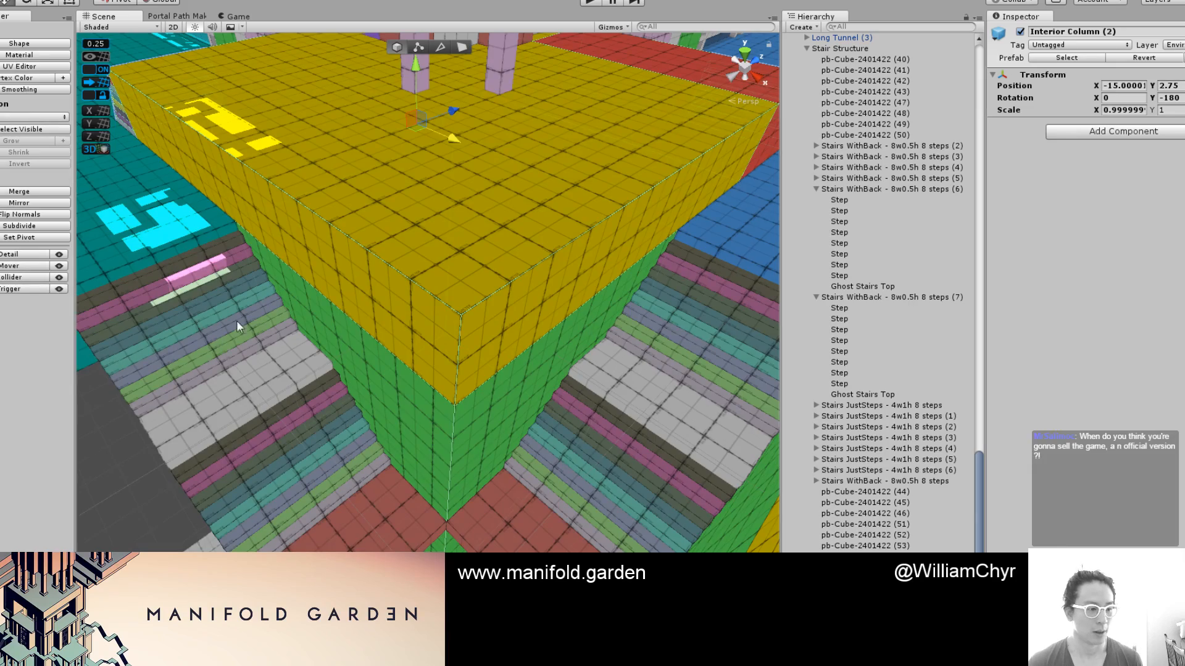
Duplicate Interior Column (2), rotate the copy to -270° about Y and move it to the last corner at X 18
left_click_drag(236, 320, 288, 480, "alt")
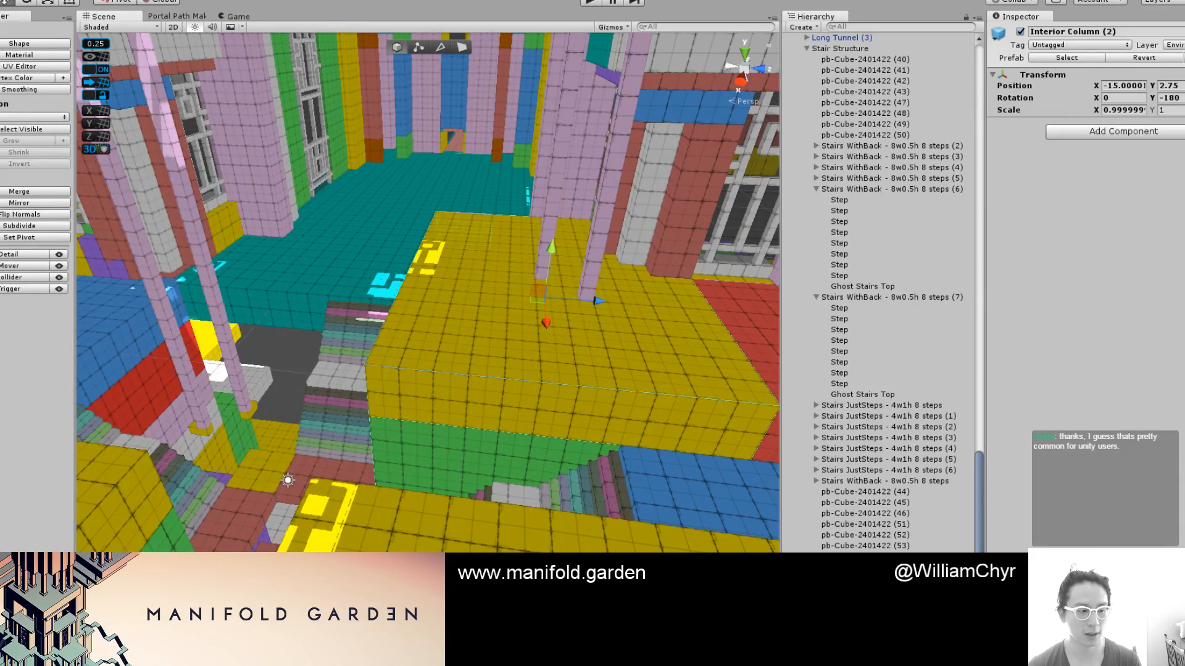
left_click_drag(350, 351, 428, 357, "alt")
scroll(427, 354, "down", 3)
key("ctrl+d")
key("e")
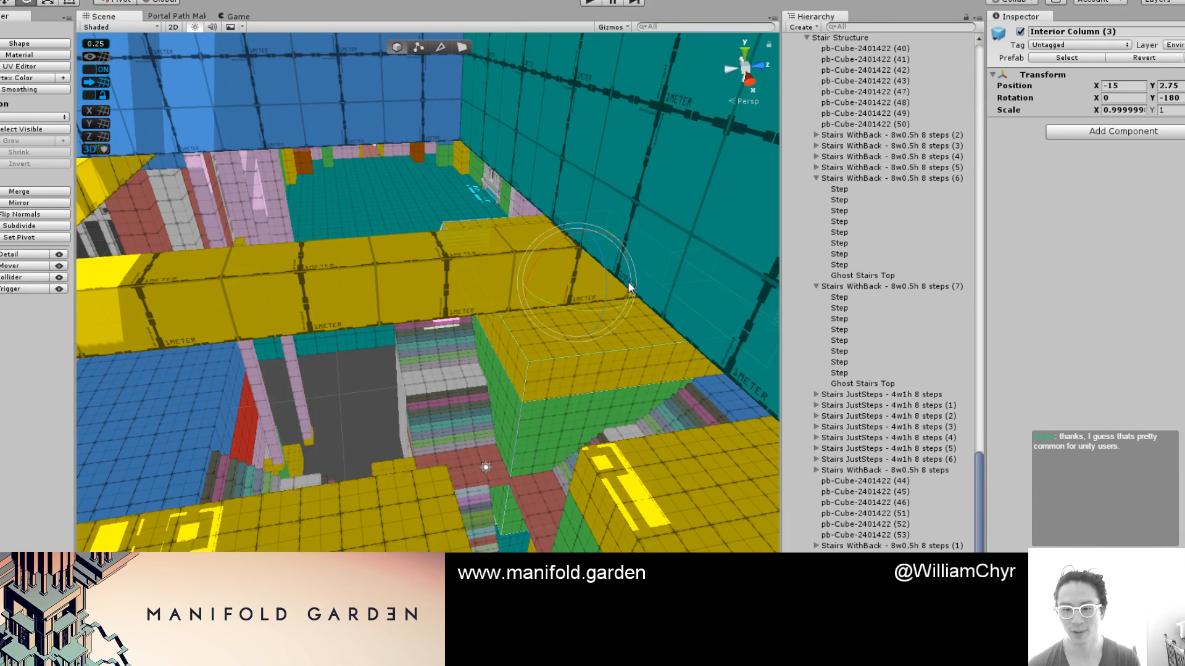
key("w")
left_click_drag(629, 286, 433, 271)
key("e")
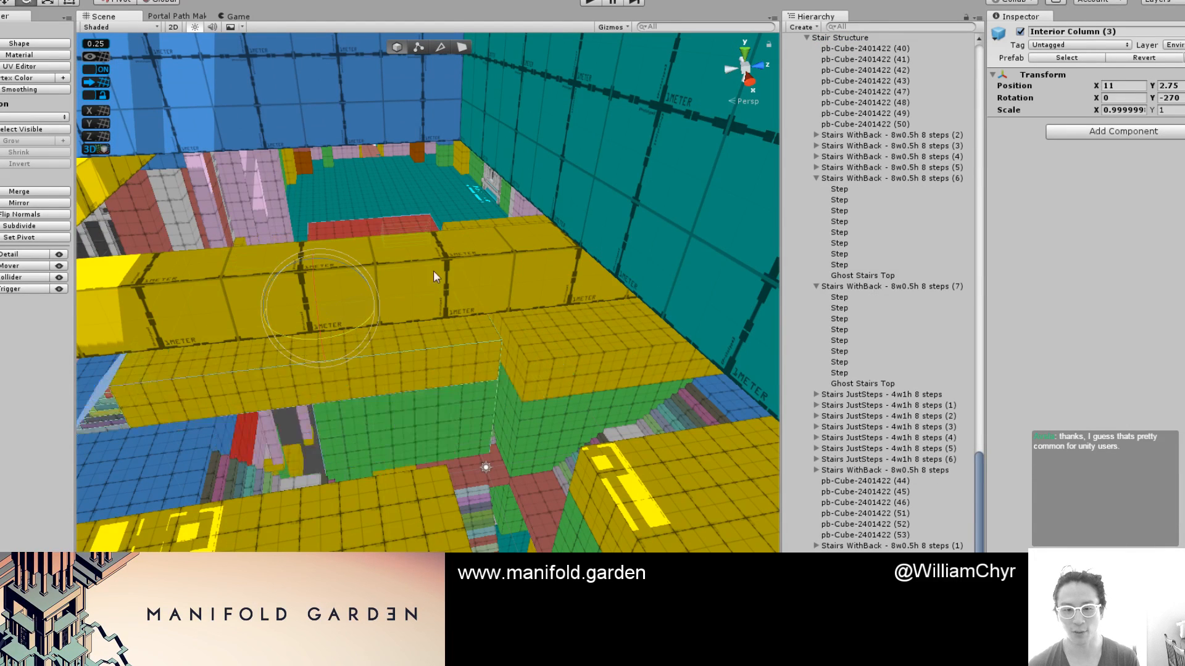
key("w")
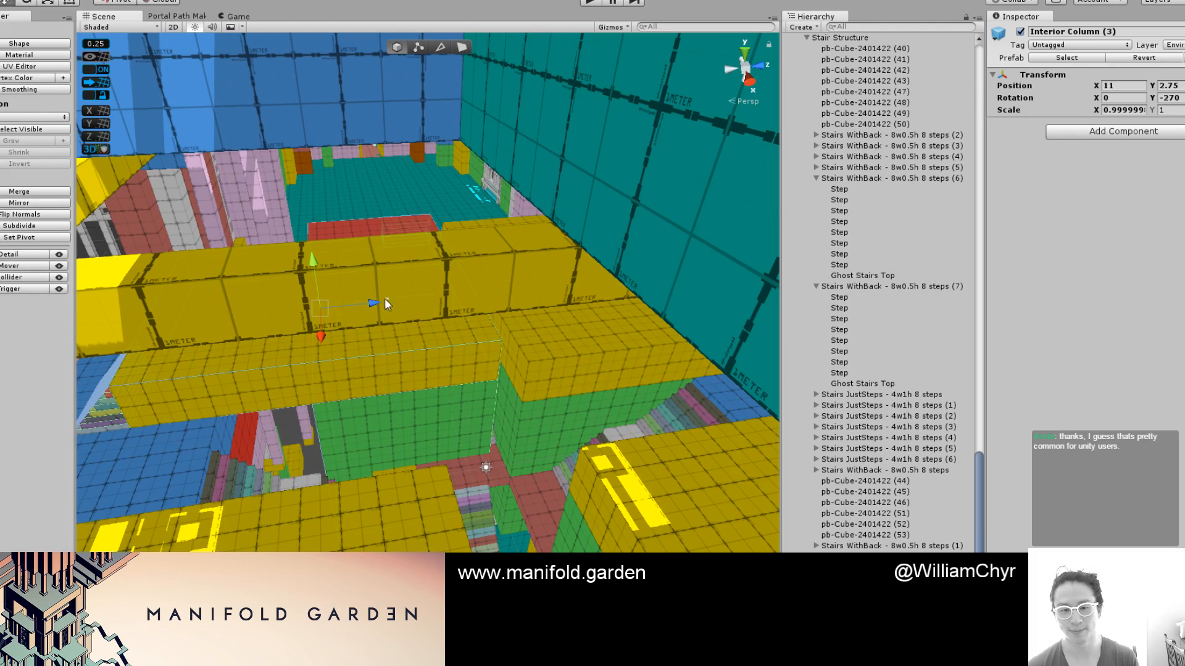
left_click_drag(364, 304, 298, 317)
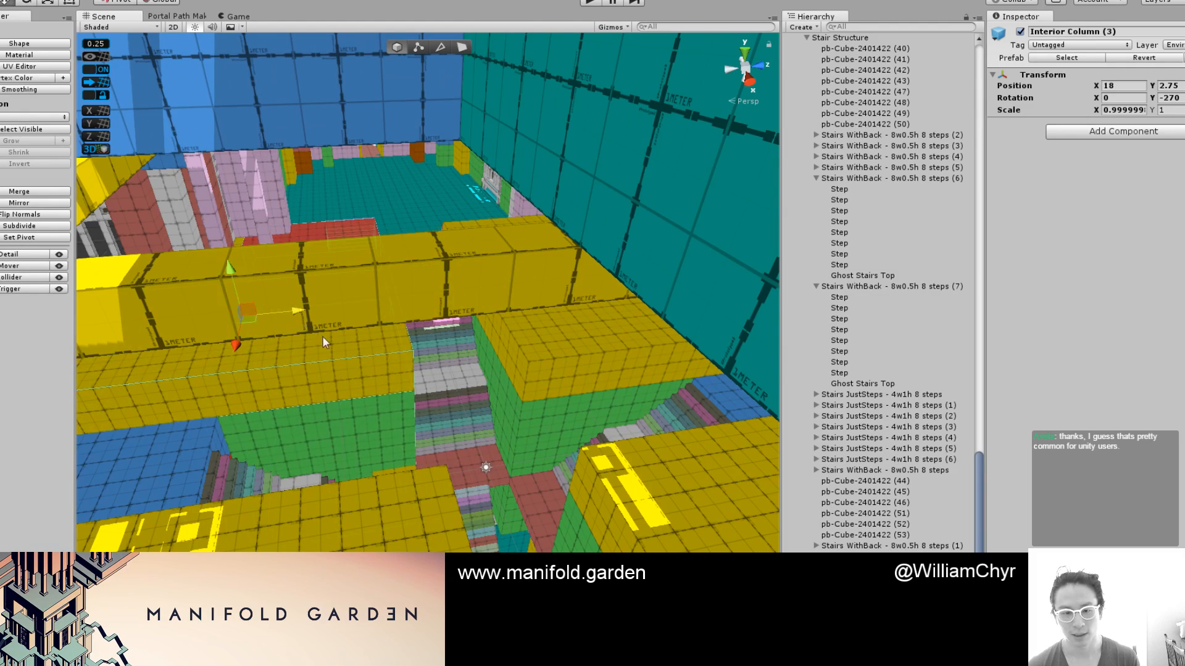
Examine how Interior Column (3) lines up with the stairs and the other platforms around the central opening
middle_click_drag(323, 340, 525, 294)
scroll(525, 294, "up", 4)
left_click_drag(525, 294, 484, 225, "alt")
right_click_drag(484, 225, 462, 290)
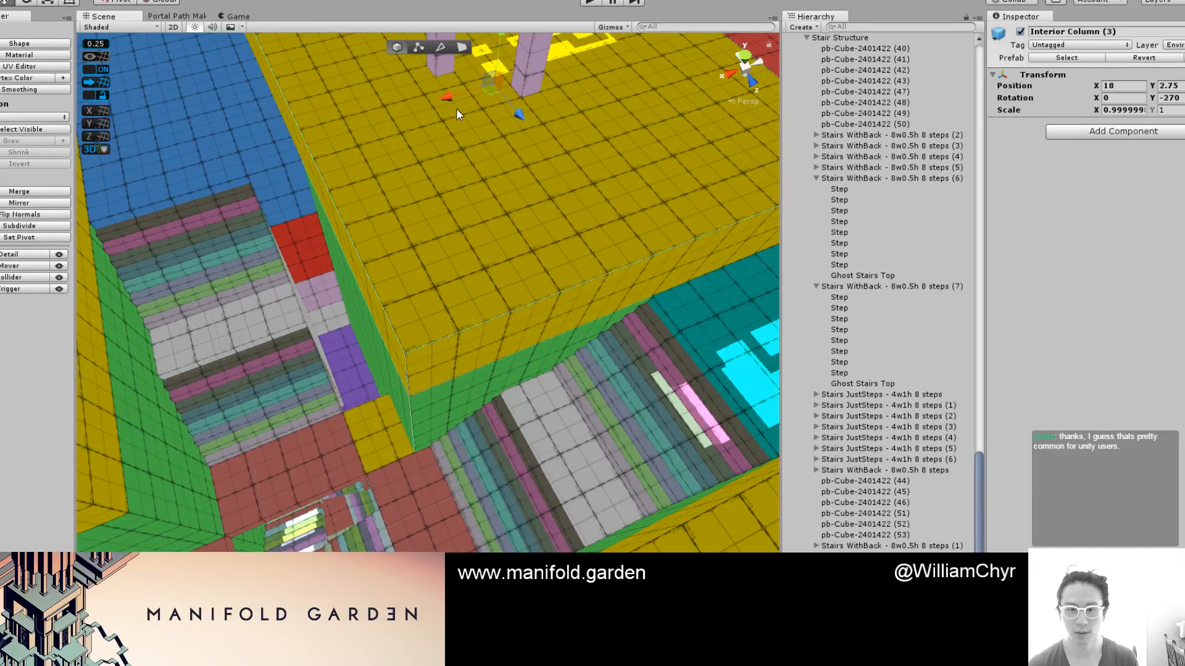
mouse_move(446, 98)
left_mouse_down()
mouse_move(426, 110)
mouse_move(446, 99)
left_mouse_up()
left_click_drag(436, 188, 542, 213, "alt")
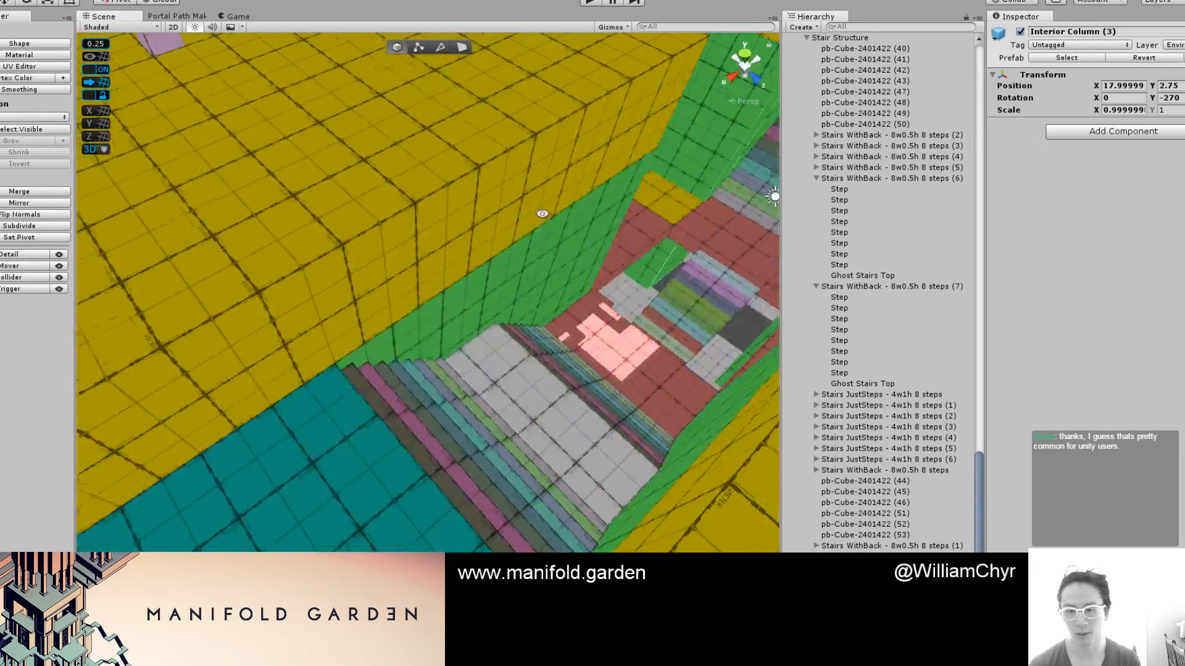
right_click_drag(541, 213, 386, 271)
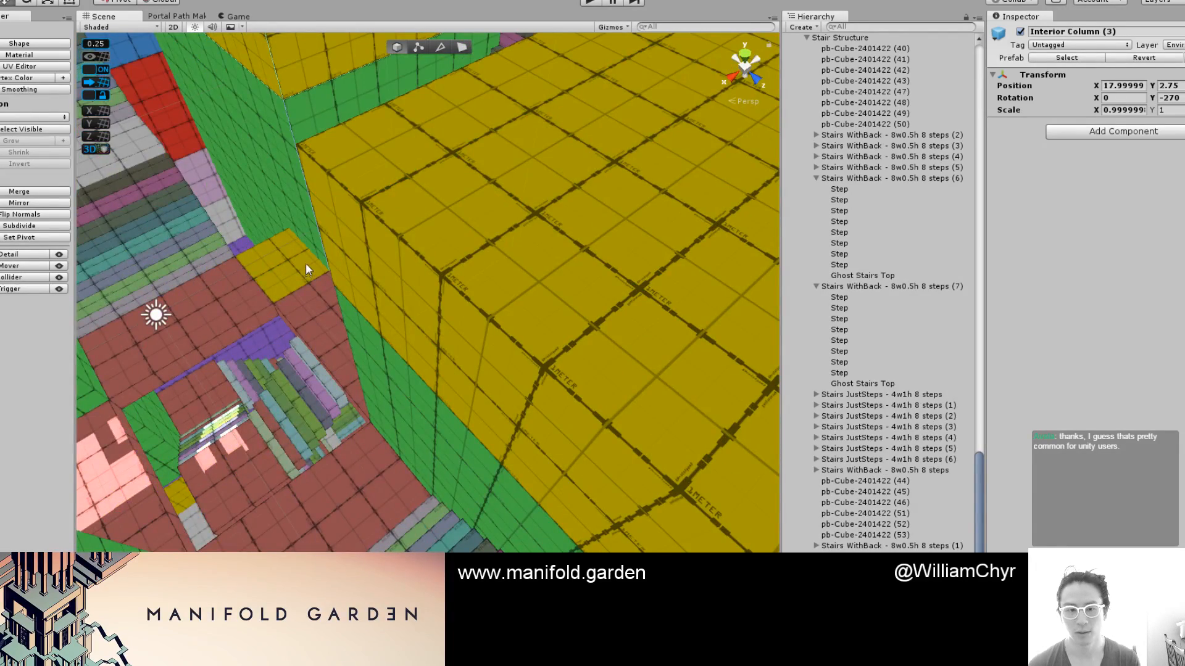
right_click_drag(306, 263, 435, 290)
scroll(377, 194, "down", 5)
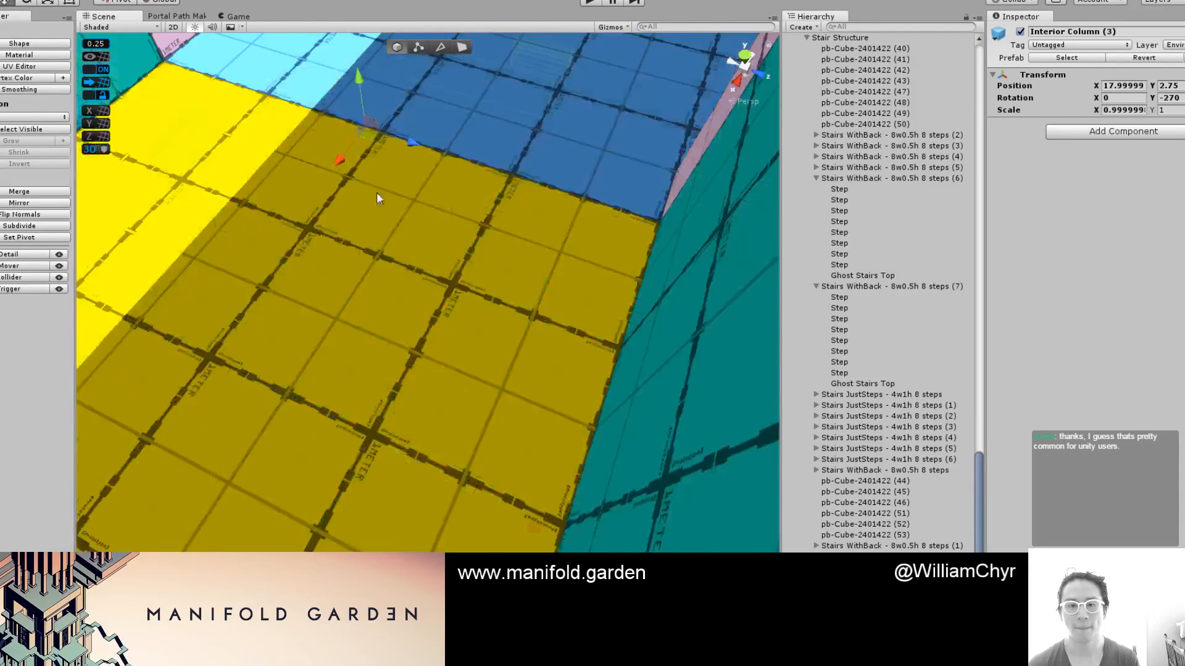
scroll(362, 175, "up", 3)
left_click_drag(320, 87, 327, 144)
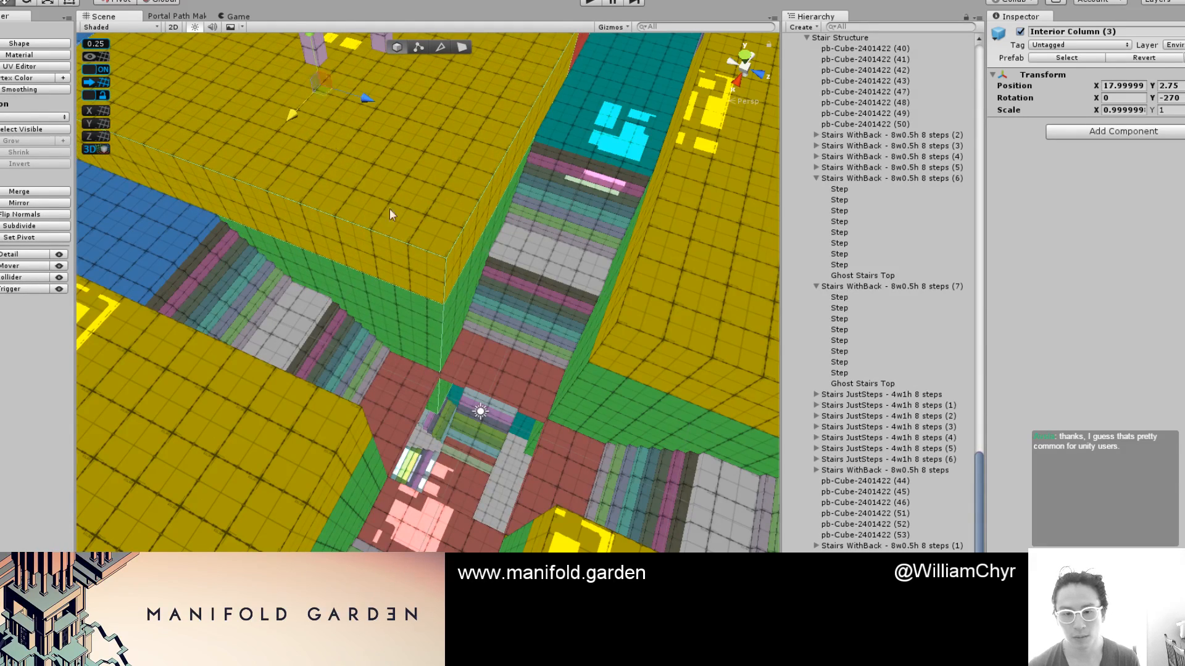
Pull the green block's face back from the column corner on pb-Cube-2401422 (57) and centre the block's pivot
scroll(504, 308, "up", 5)
key("g")
left_click(476, 261)
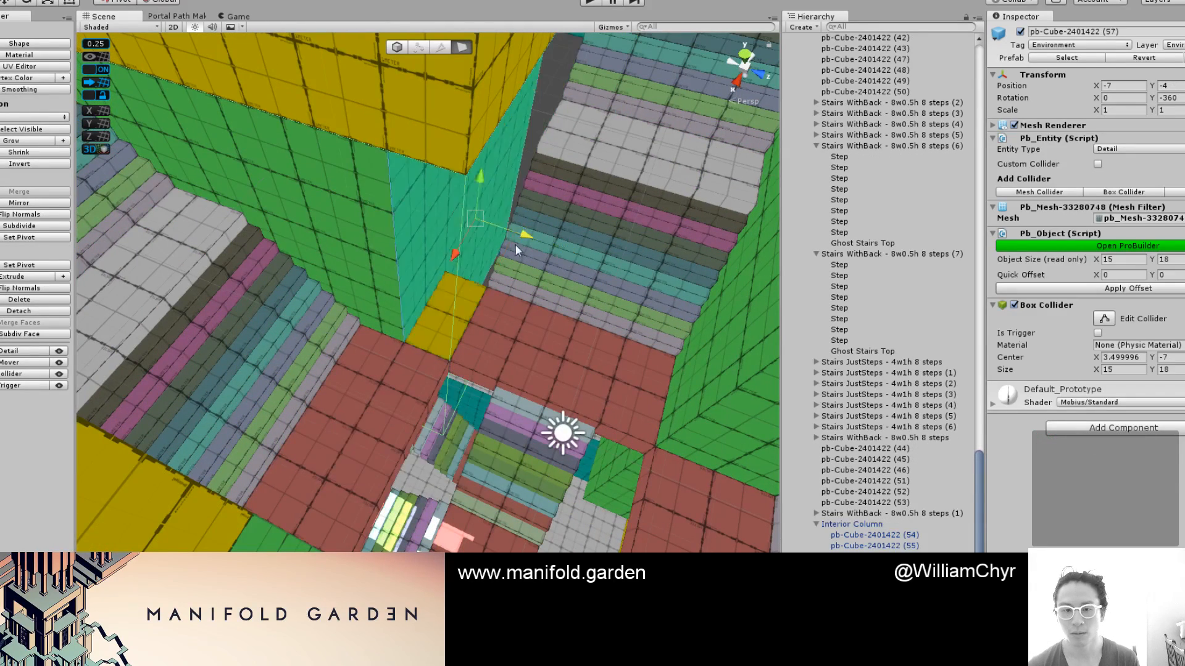
left_click_drag(485, 232, 352, 340)
key("g")
key("ctrl+j")
Duplicate the green column block and pull the copy's face in until its X size is 11
key("ctrl+d")
key("ctrl+d")
key("g")
left_click(532, 341)
left_click_drag(300, 464, 410, 301)
left_click(404, 305, "shift")
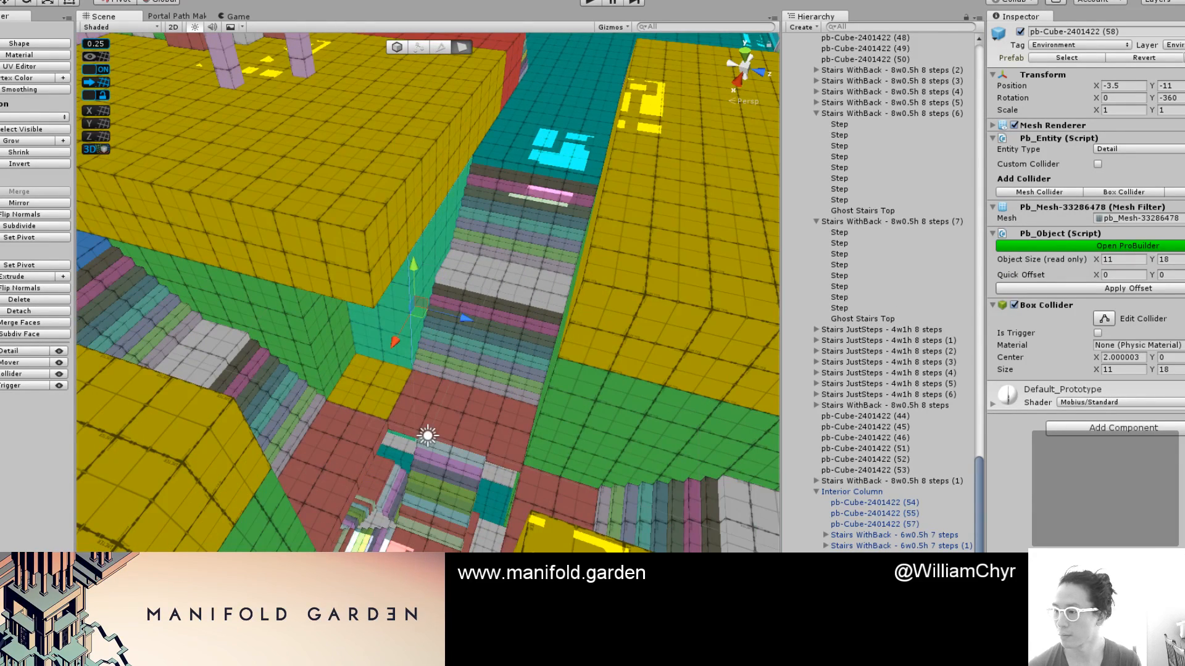
Colour the duplicated column block orange and apply the changes on Interior Column (3) to its prefab
key("alt+shift+3")
left_click(355, 190)
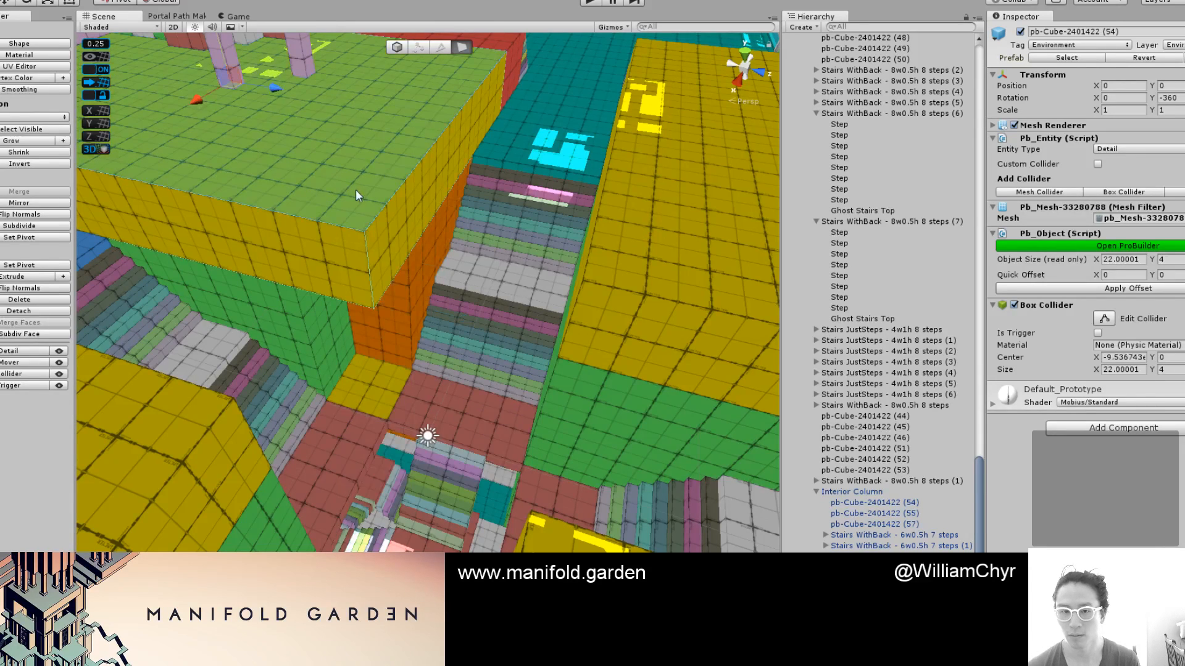
key("Escape")
left_click(876, 587)
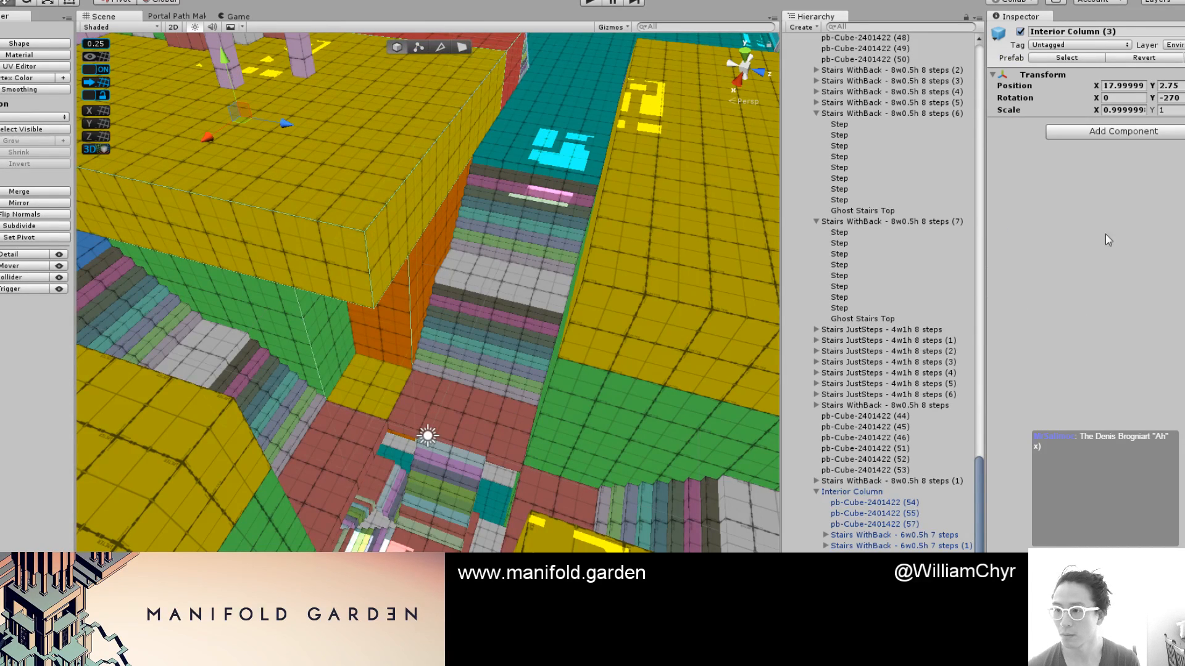
left_click(1184, 57)
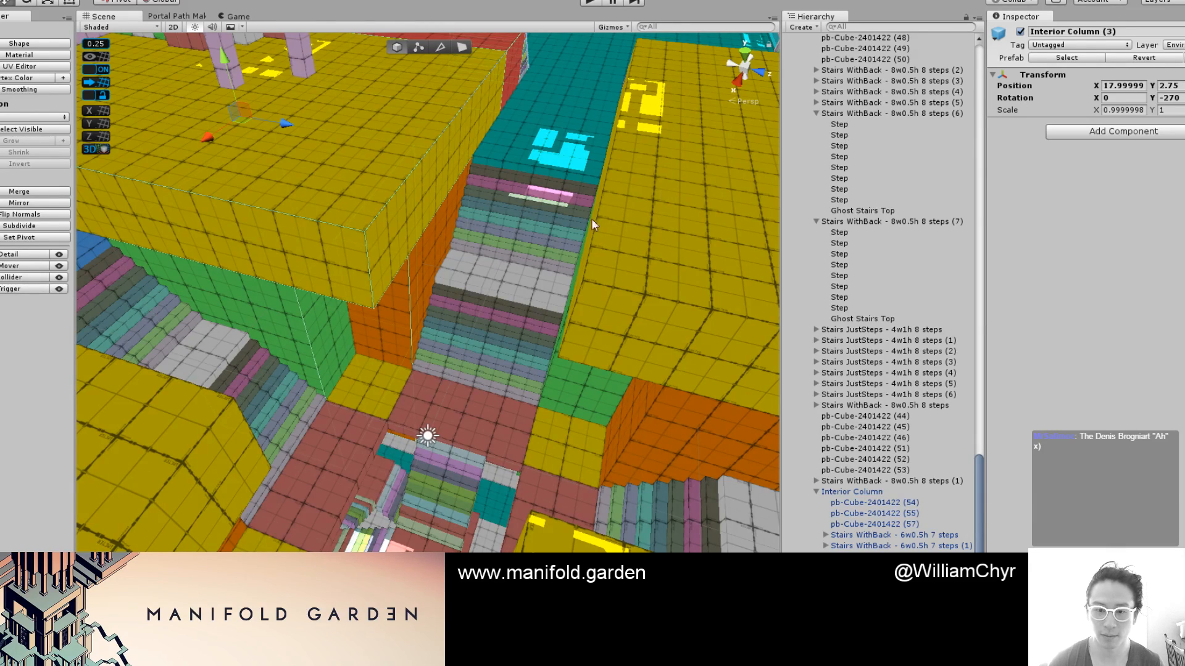
Turn on the in-game shading in the scene and examine the recessed column corners from the stairwell and platform
scroll(478, 321, "down", 10)
left_click(476, 324)
scroll(476, 330, "up", 12)
scroll(470, 337, "down", 4)
key("F1")
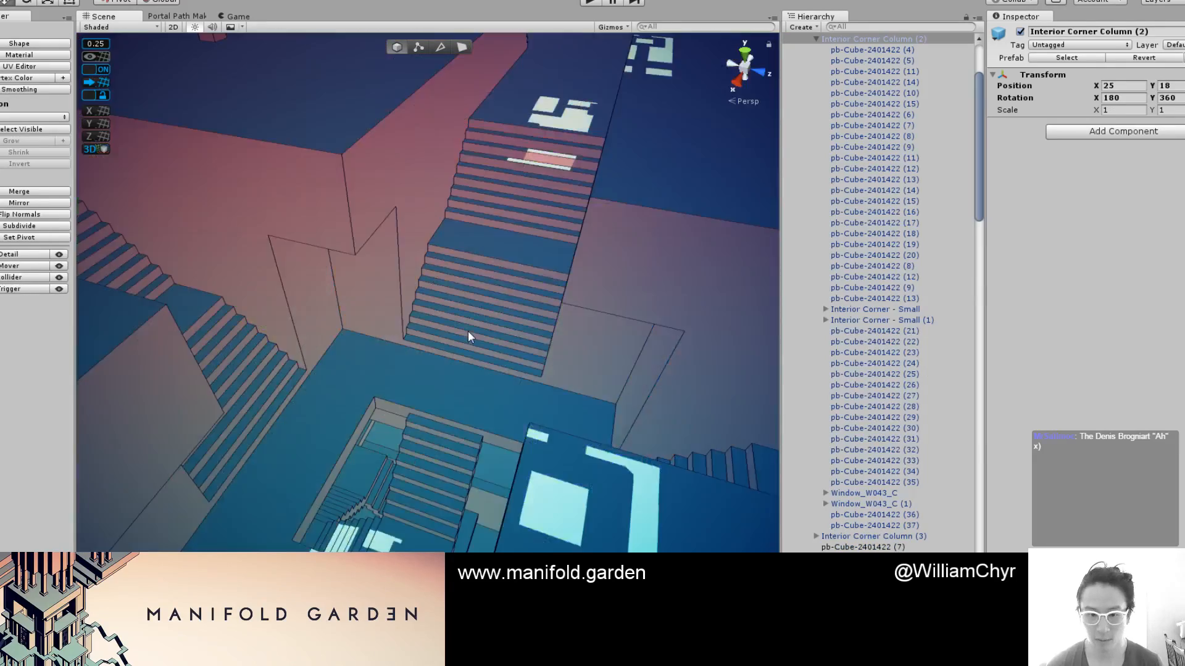
scroll(468, 337, "down", 3)
left_click_drag(460, 339, 426, 339, "alt")
scroll(432, 346, "up", 5)
middle_click_drag(453, 355, 414, 359)
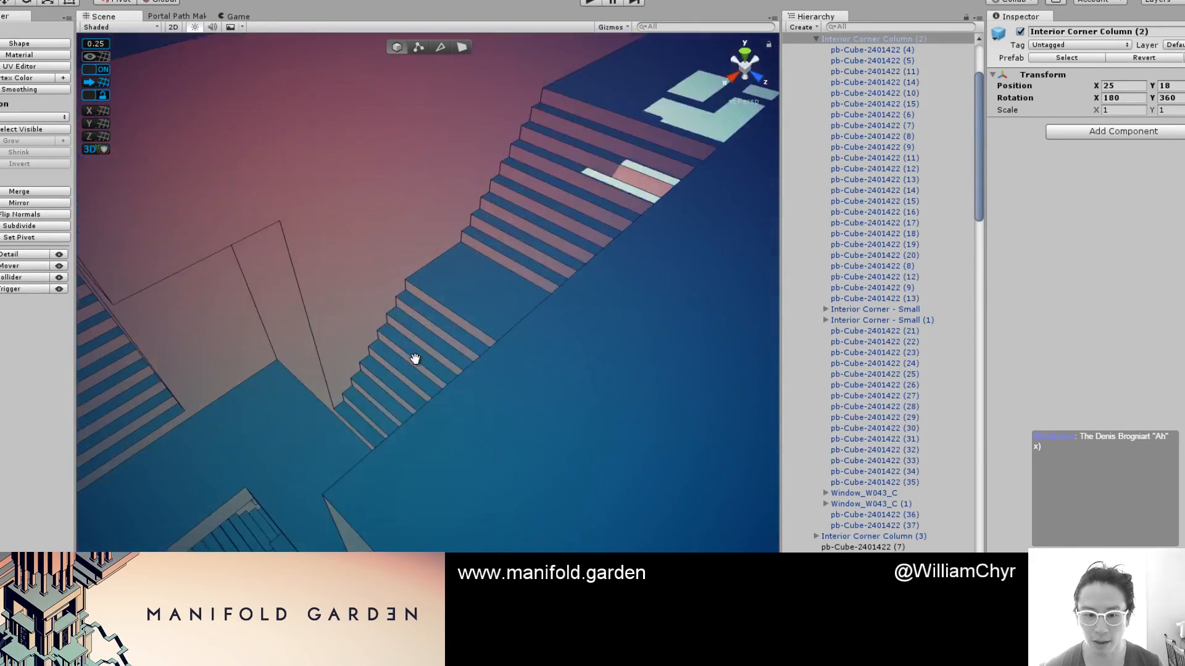
left_click_drag(415, 358, 479, 324, "alt")
scroll(479, 324, "down", 3)
scroll(495, 303, "down", 2)
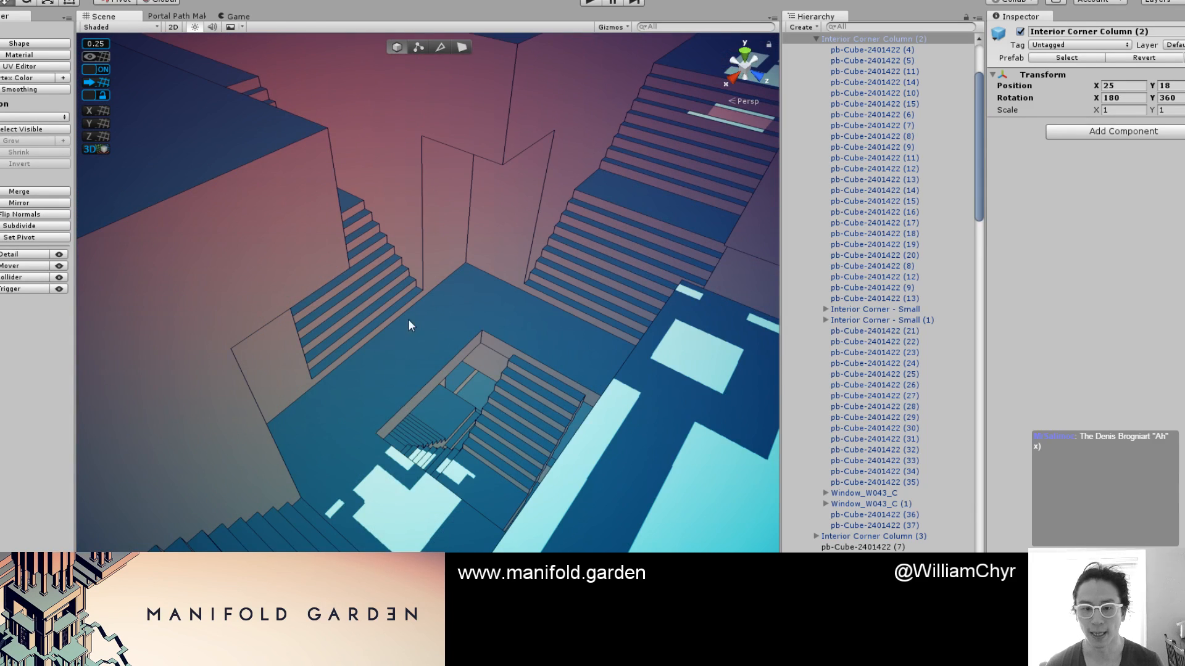
scroll(410, 322, "down", 5)
left_click_drag(426, 291, 480, 385, "alt")
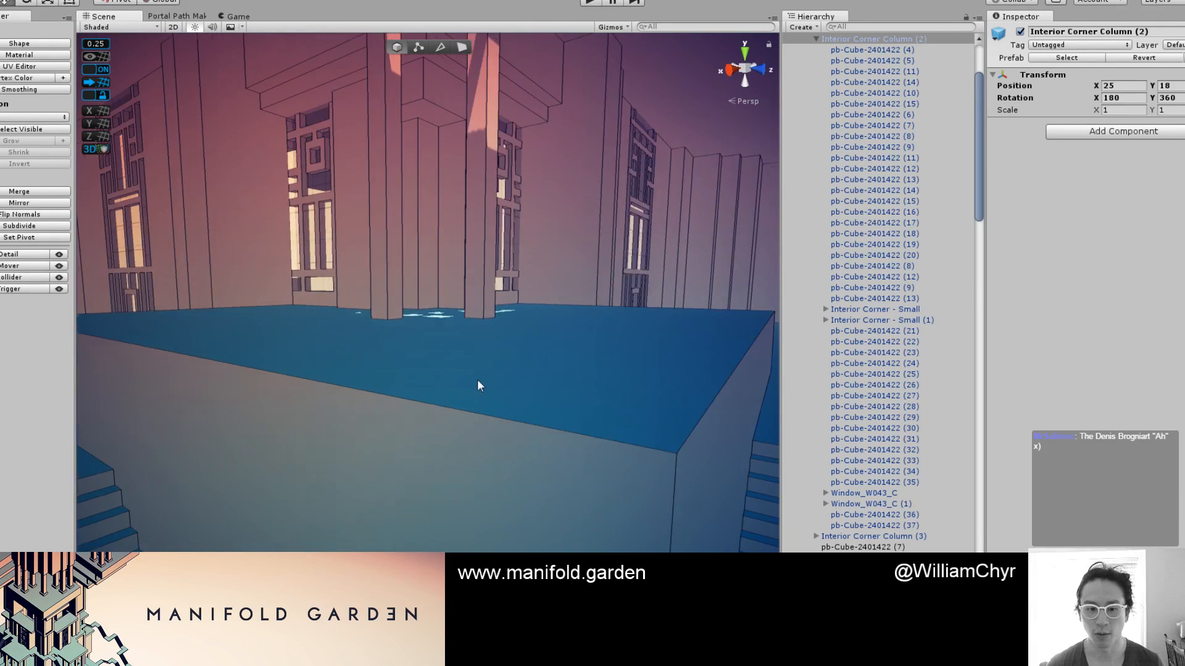
scroll(477, 381, "down", 2)
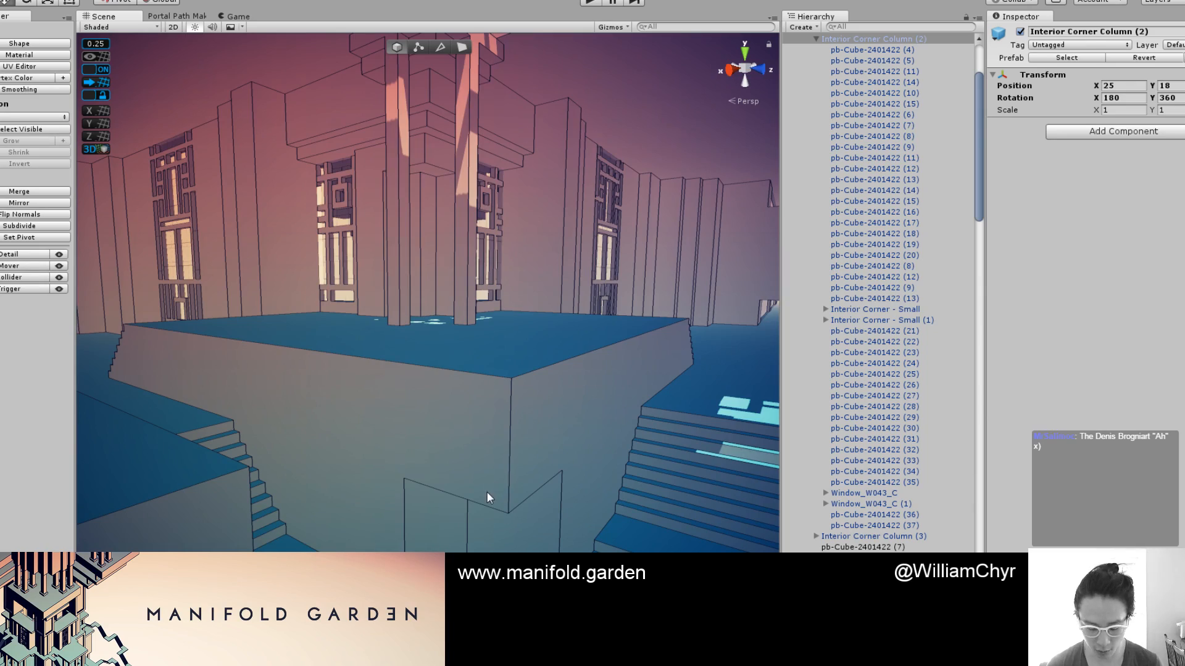
Turn off the in-game shading and pull the platform slab's outer side face inwards on pb-Cube-2401422 (54)
key("ctrl+e")
mouse_move(487, 493)
left_mouse_down("alt")
mouse_move(471, 448)
mouse_move(450, 473)
left_mouse_up("alt")
key("g")
left_click(499, 481)
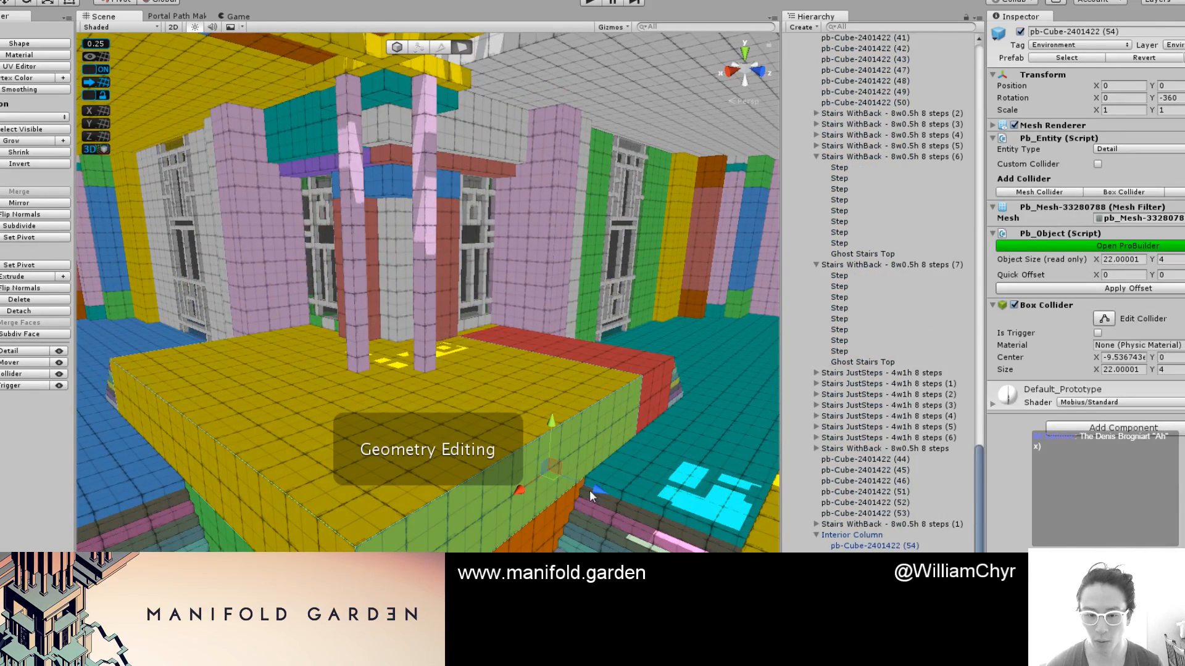
left_click_drag(590, 490, 496, 475)
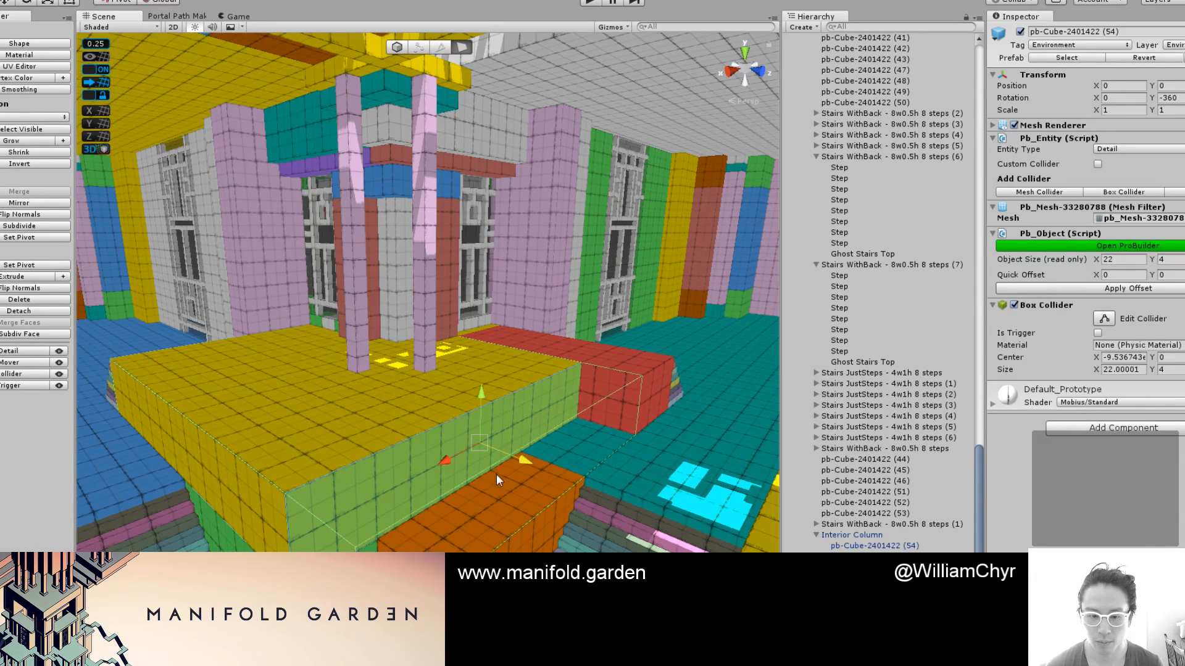
key("Escape")
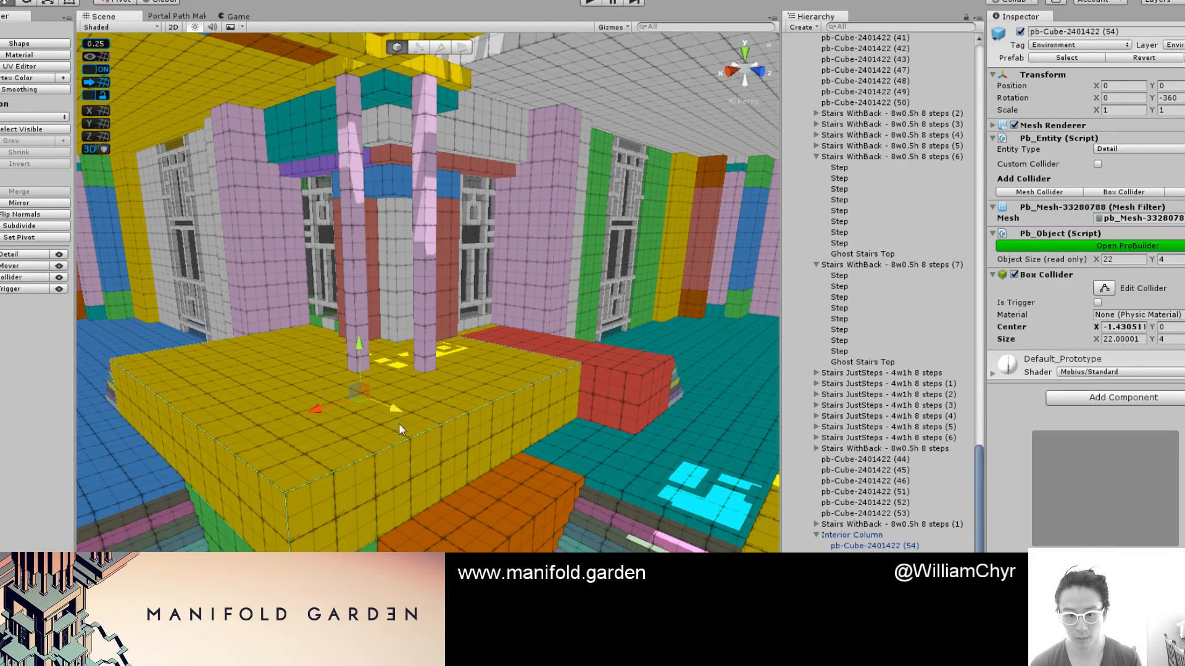
Duplicate the platform slab and move the copy outwards past the platform's edge, raised to Y 2
key("ctrl+d")
left_click_drag(387, 409, 550, 534)
left_click_drag(570, 351, 561, 288)
scroll(561, 446, "down", 5)
Pull the duplicated slab's outer face back to leave a narrow strip block along the platform's edge
key("g")
left_click(596, 429)
left_click_drag(648, 445, 409, 261)
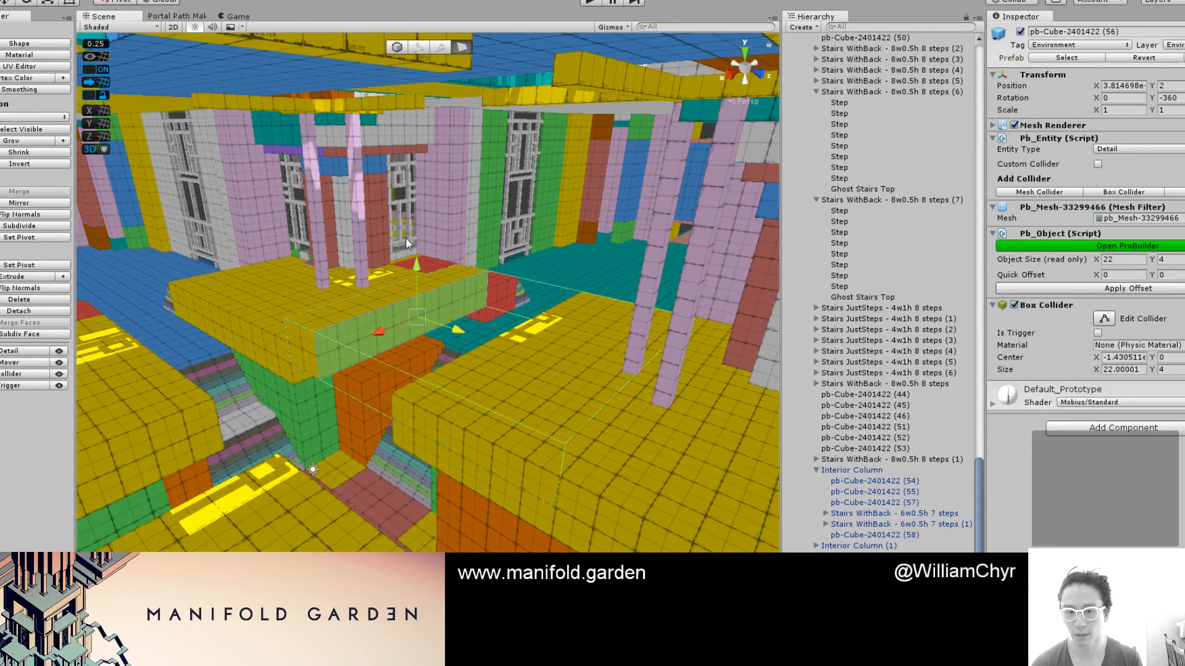
scroll(436, 328, "up", 5)
left_click_drag(530, 277, 542, 333, "alt")
middle_click_drag(543, 333, 546, 388)
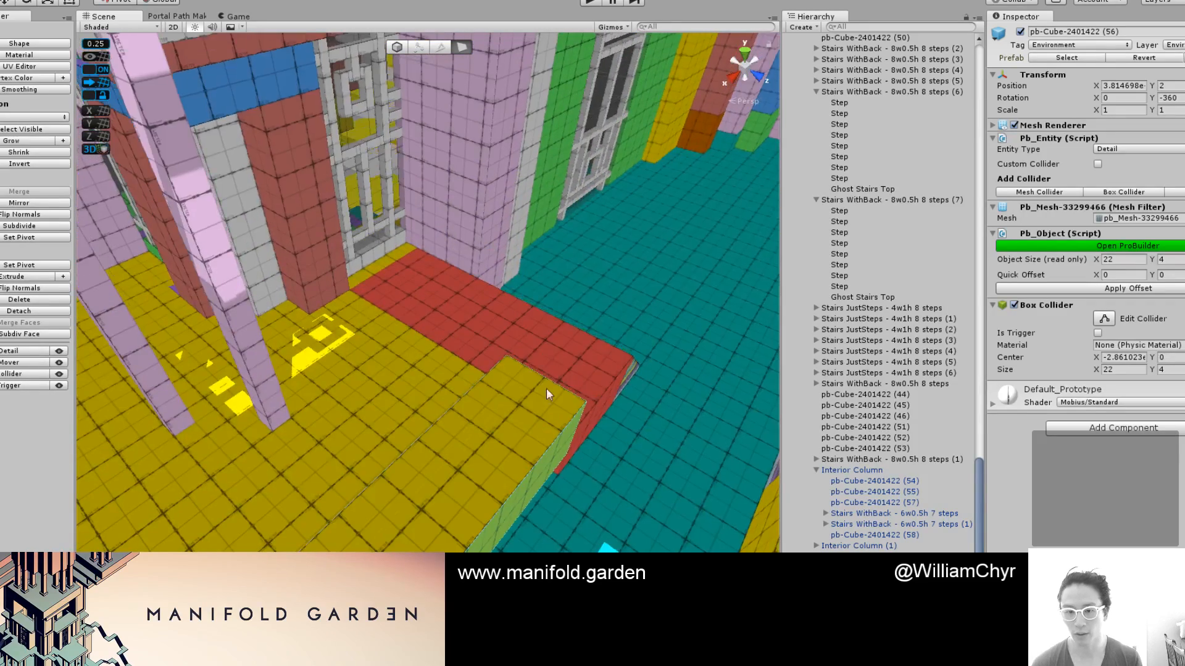
Colour the narrow strip block pb-Cube-2401422 (56) light blue
scroll(547, 395, "down", 1)
left_click(551, 432)
left_click_drag(476, 465, 485, 393, "alt")
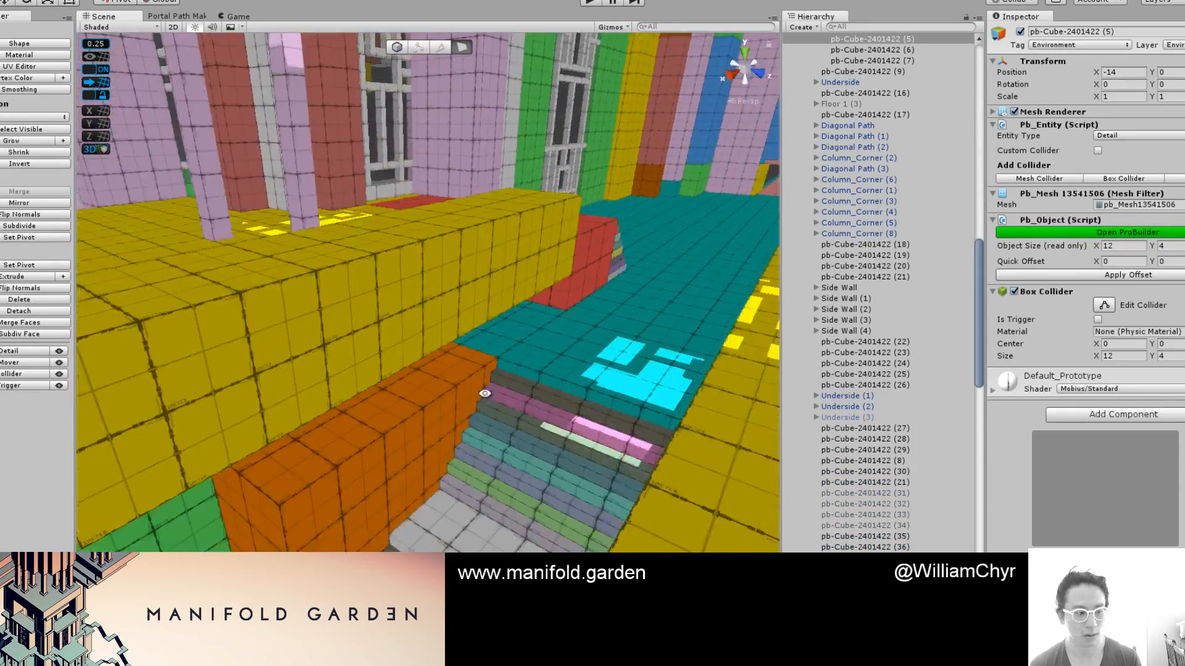
scroll(485, 394, "up", 2)
left_click(413, 410)
left_click(372, 307)
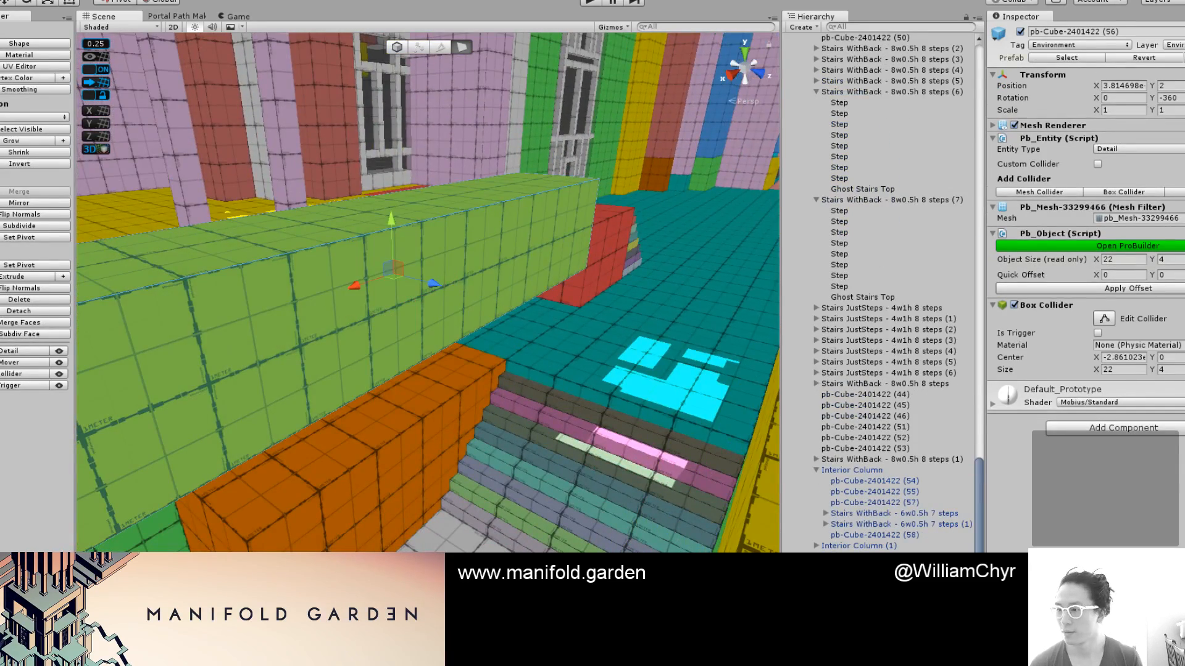
key("alt+shift+3")
key("g")
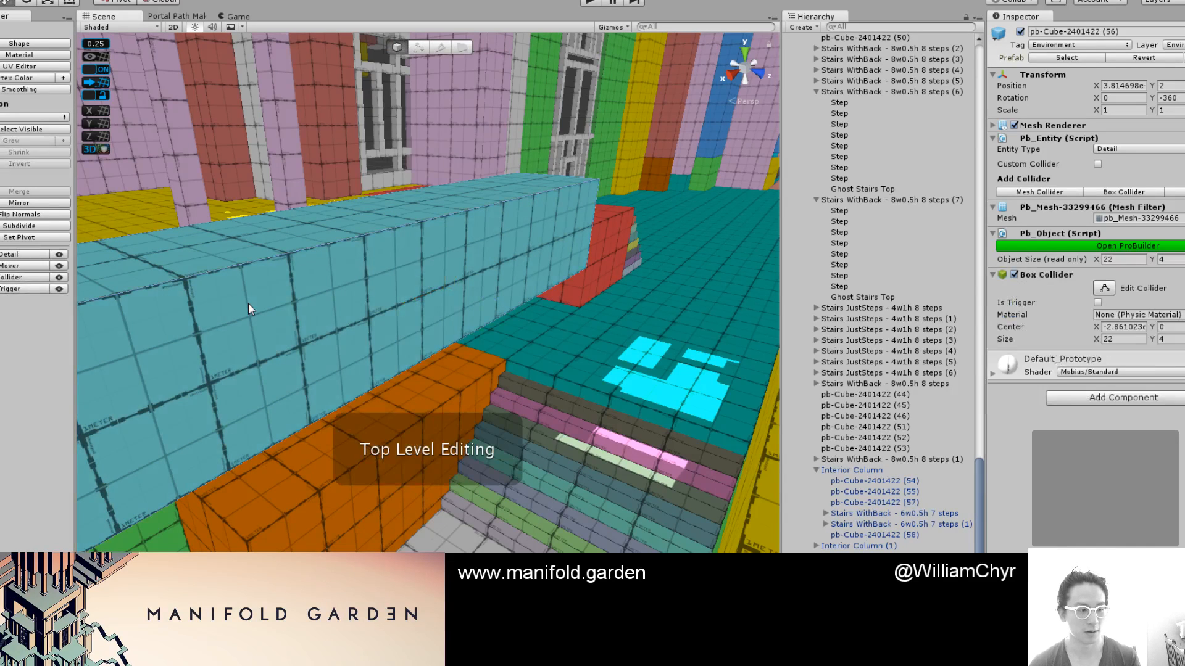
Centre the light blue strip block's pivot and lower the block to Y 0
scroll(370, 249, "down", 5)
key("g")
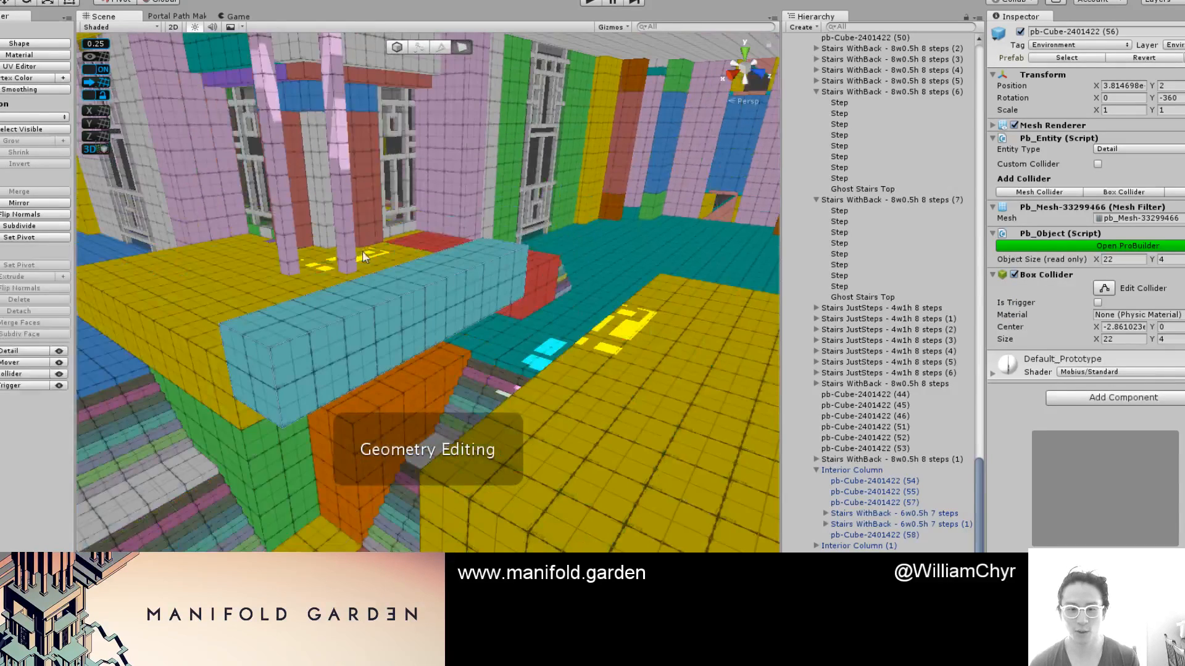
scroll(358, 317, "up", 1)
key("g")
key("g")
key("g")
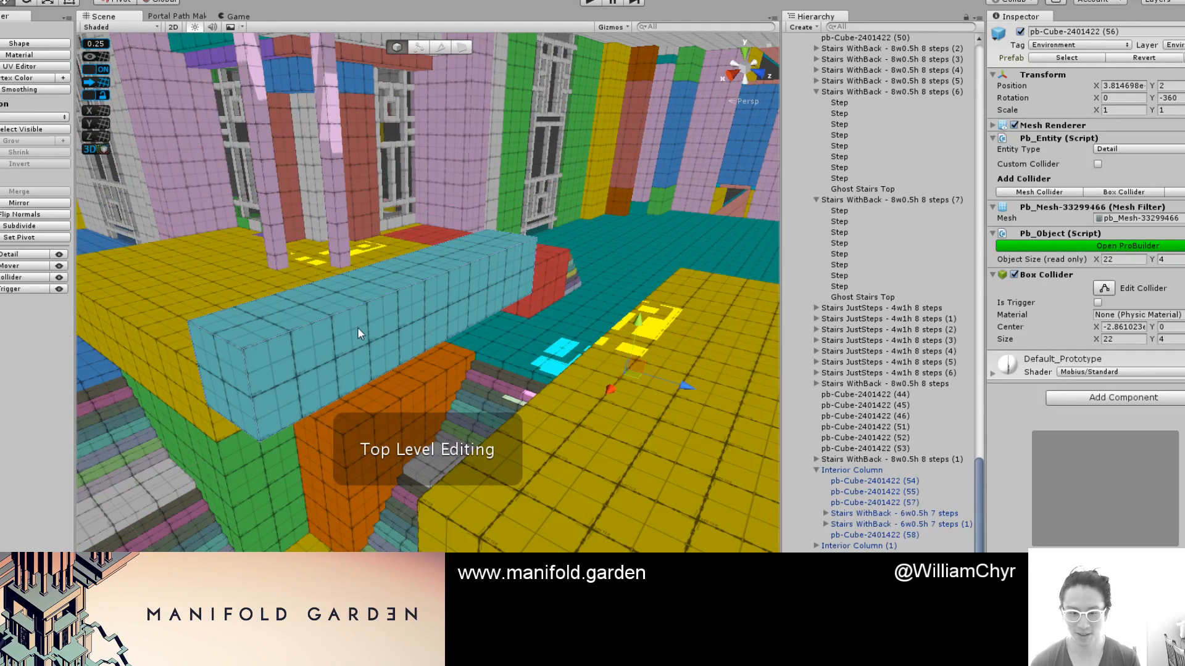
key("ctrl+j")
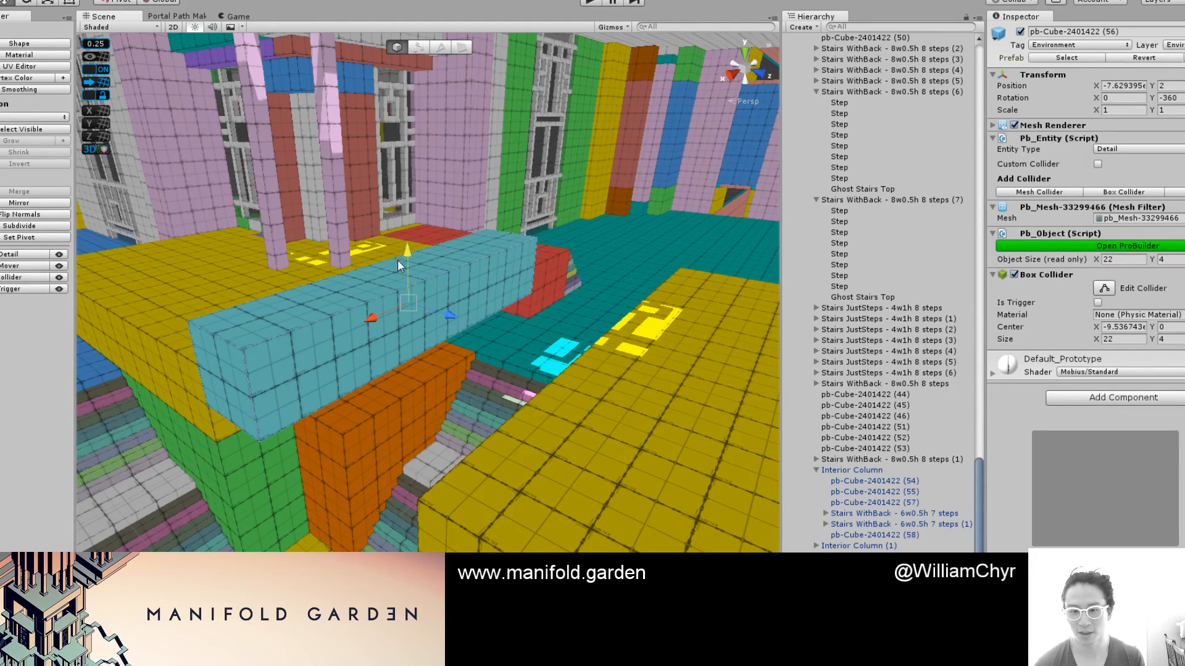
left_click_drag(398, 260, 396, 298)
Pull the strip block's end face in from the platform corner until its X size is 18, and centre its pivot
key("g")
left_click(239, 402)
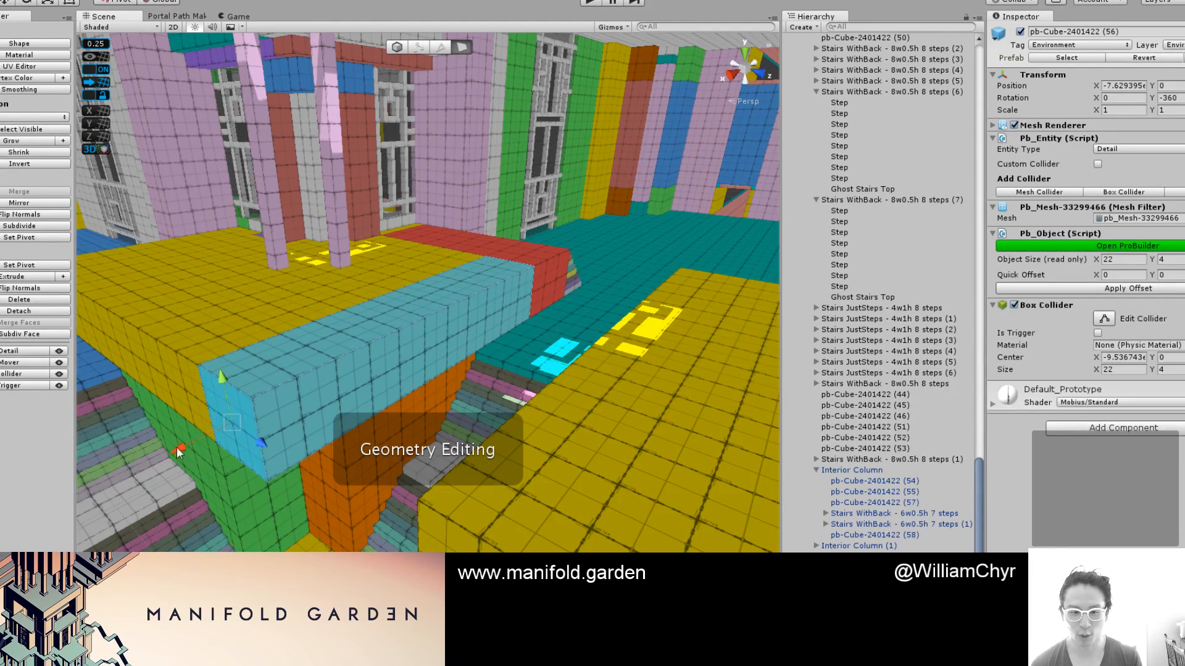
left_click_drag(179, 448, 269, 416)
key("g")
key("ctrl+j")
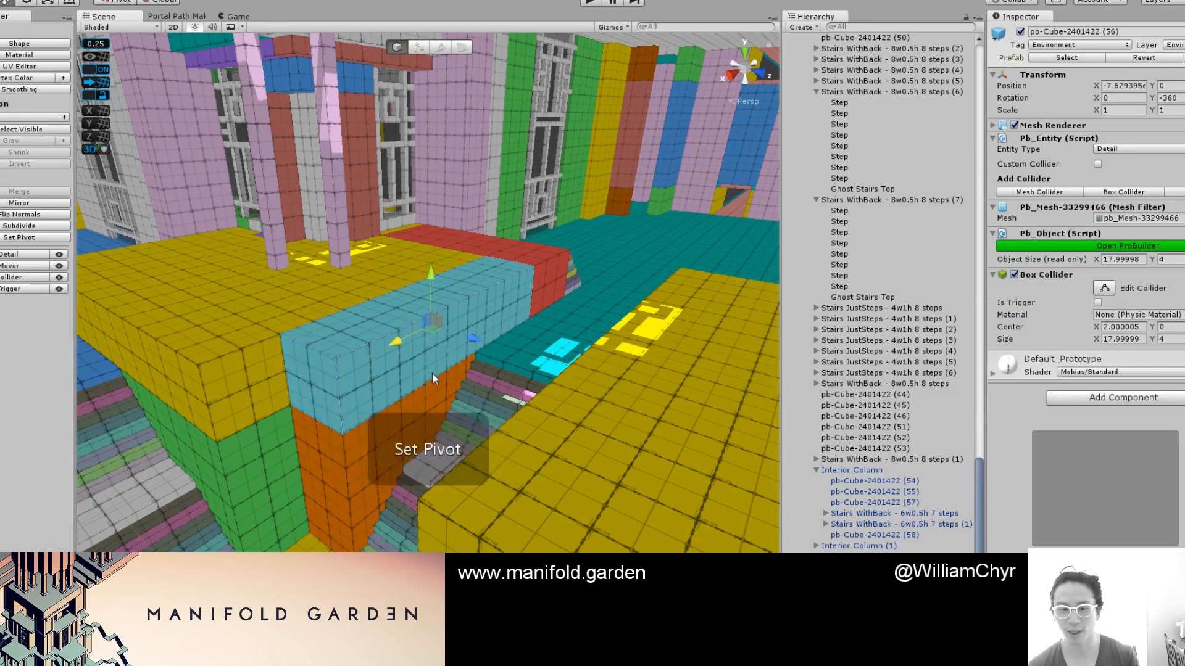
scroll(431, 372, "down", 4)
middle_click_drag(432, 373, 478, 361)
key("h")
scroll(476, 353, "up", 3)
key("g")
key("g")
key("ctrl+j")
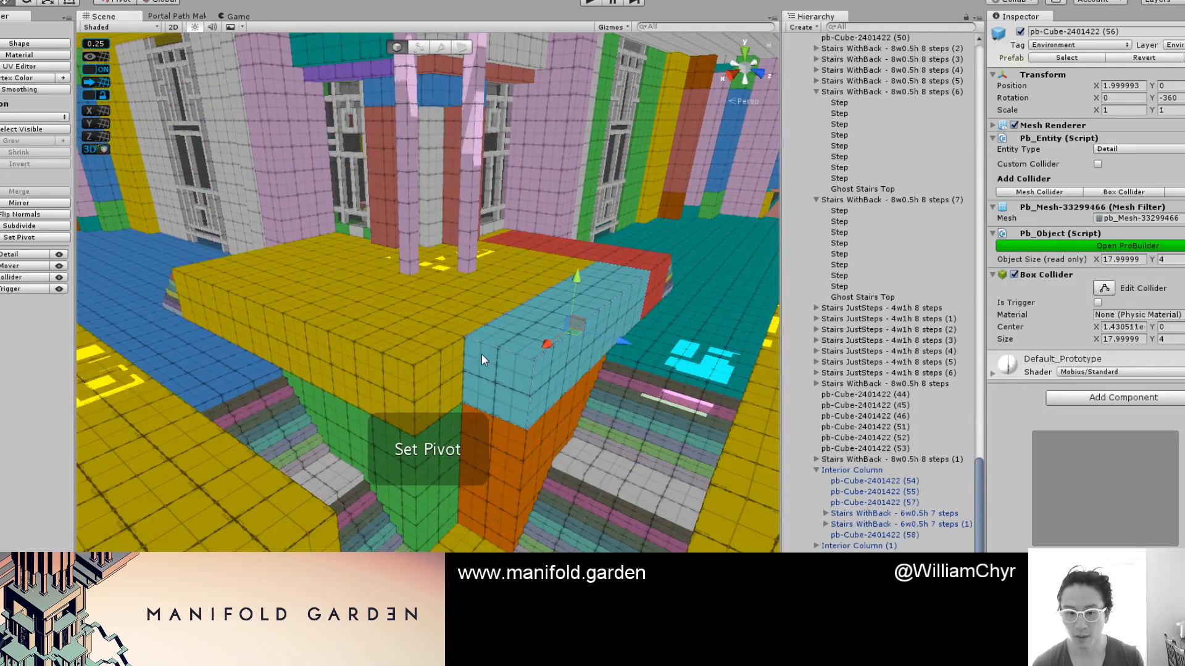
Duplicate the strip block and slide the copy along X to -16, end to end with the original
left_click_drag(482, 356, 432, 364, "alt")
scroll(425, 371, "up", 3)
key("ctrl+d")
scroll(352, 455, "down", 7)
scroll(395, 411, "up", 6)
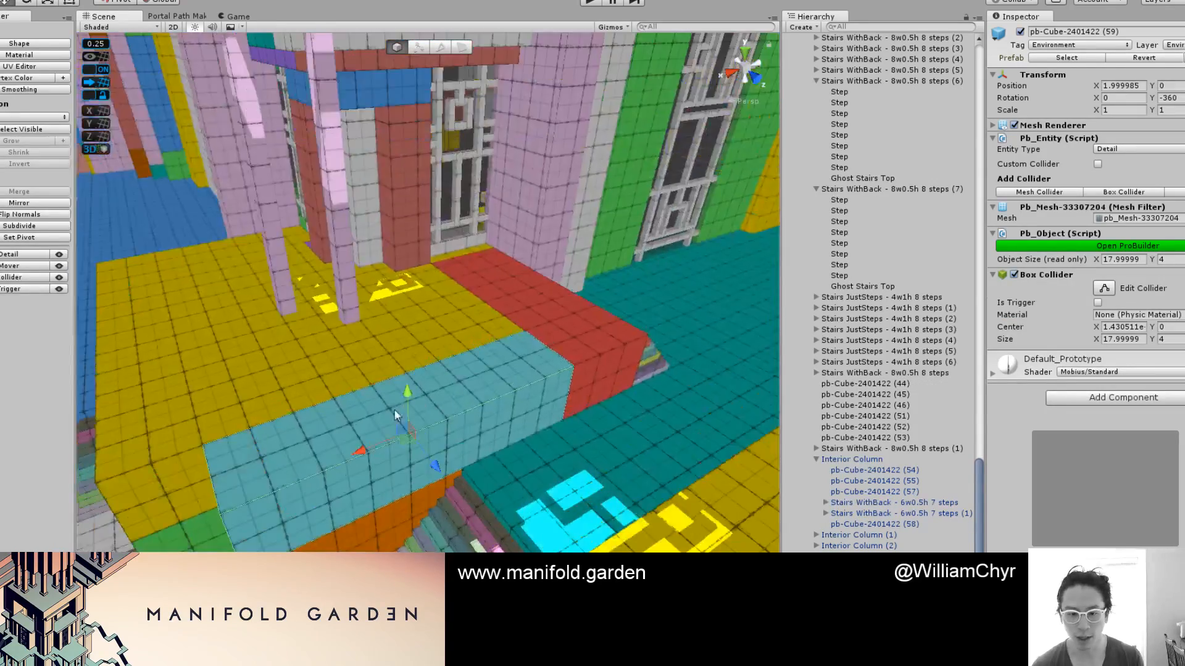
left_click_drag(363, 452, 55, 571)
scroll(386, 449, "down", 2)
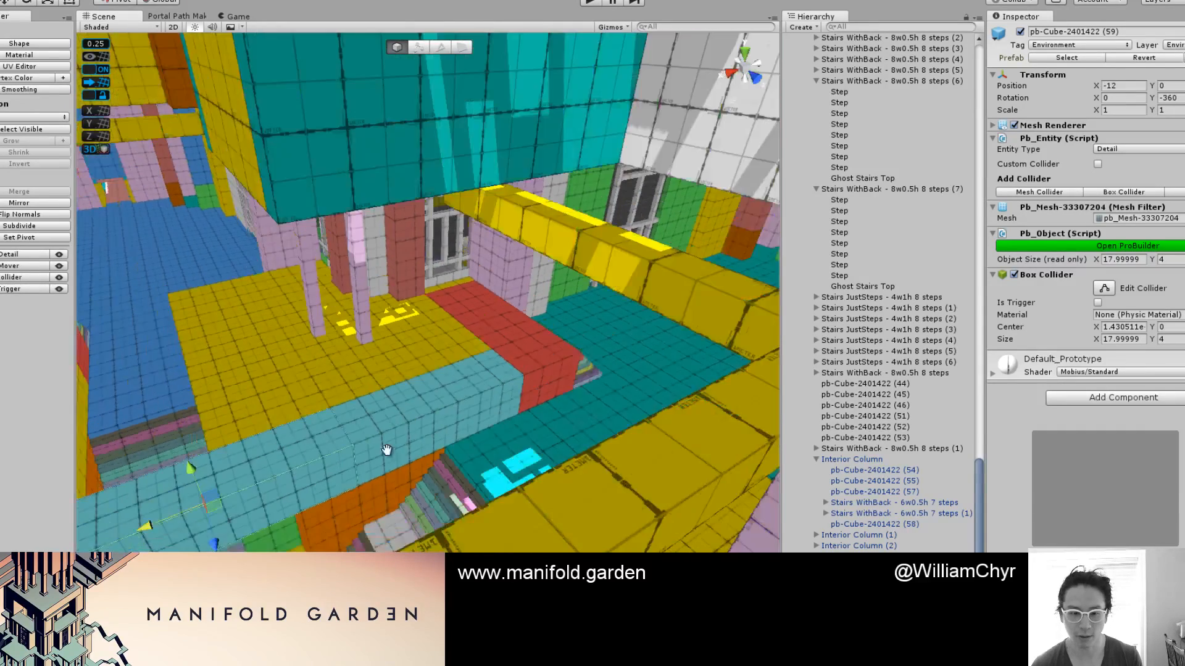
middle_click_drag(386, 450, 475, 412)
left_click_drag(389, 414, 325, 443)
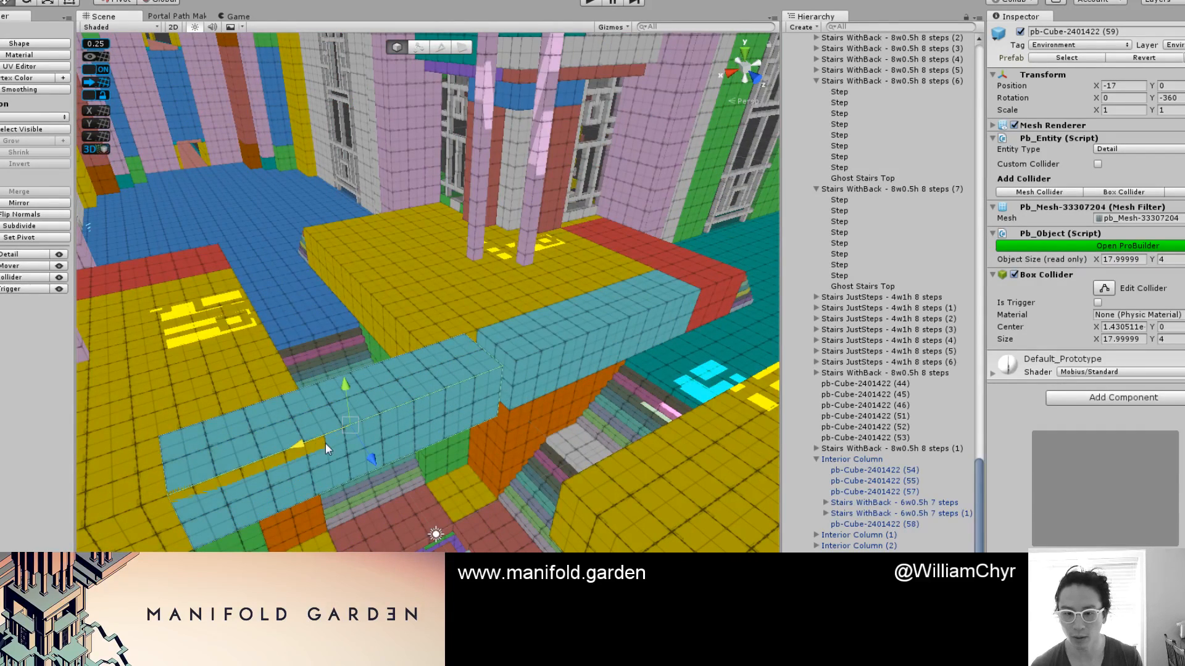
left_click(608, 320)
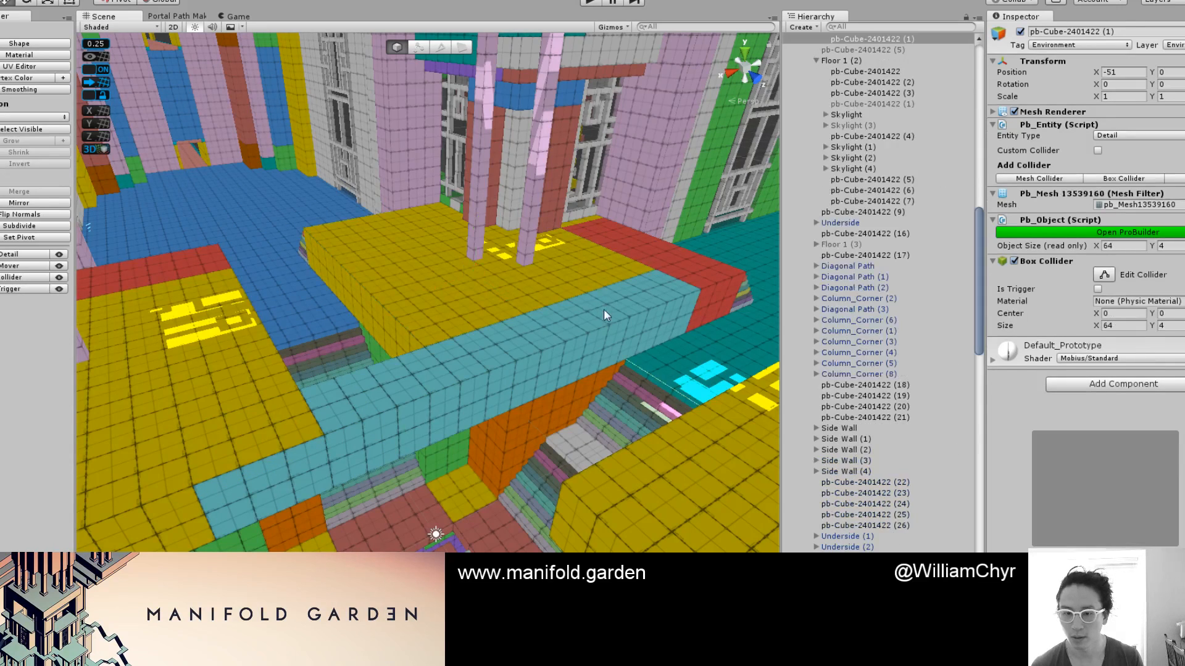
left_click(603, 309)
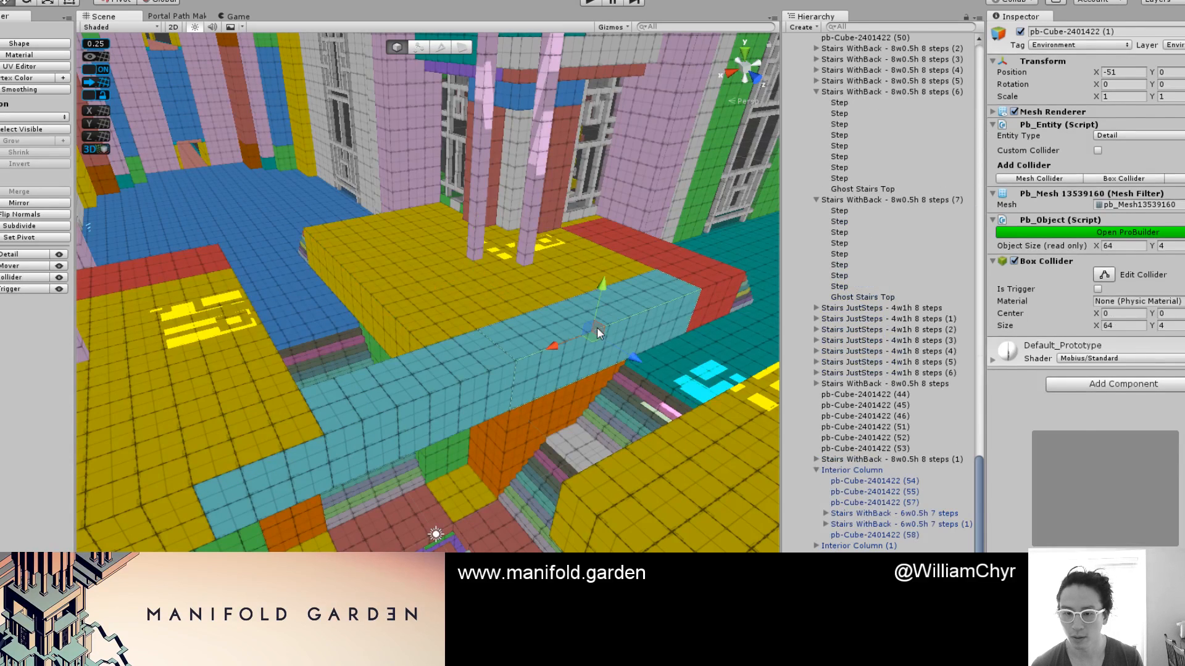
left_click(482, 366)
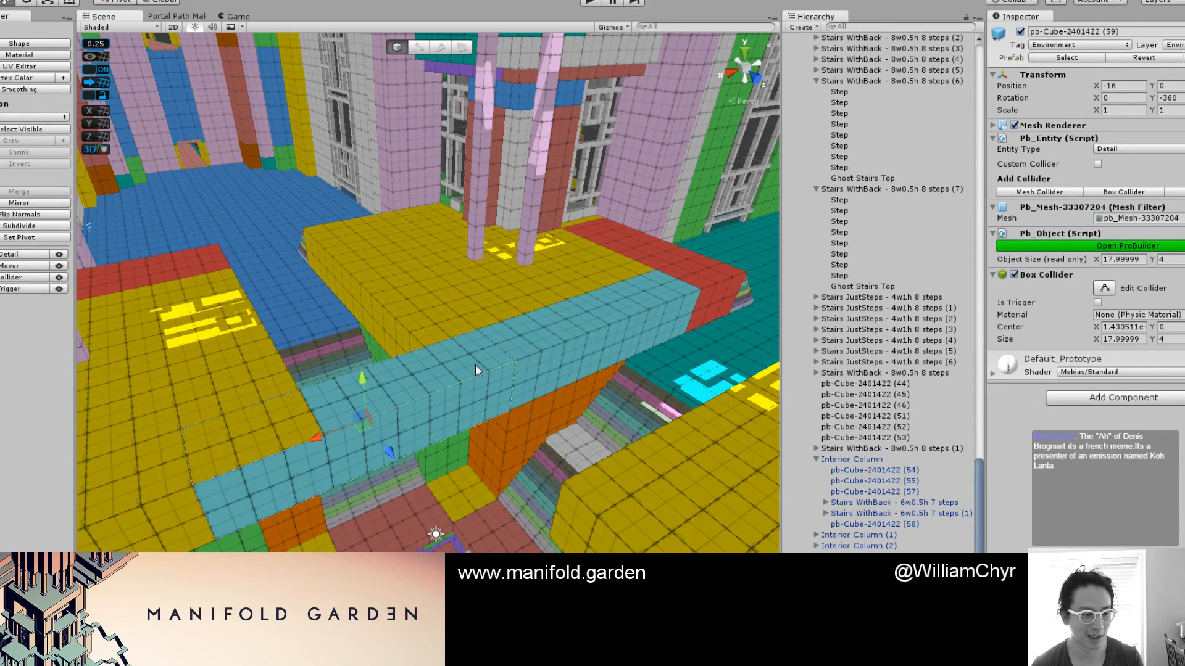
Raise the duplicated strip to Y 1 and pull its far end face in until its X size is 4
middle_click_drag(475, 364, 523, 324)
left_click_drag(401, 351, 406, 341)
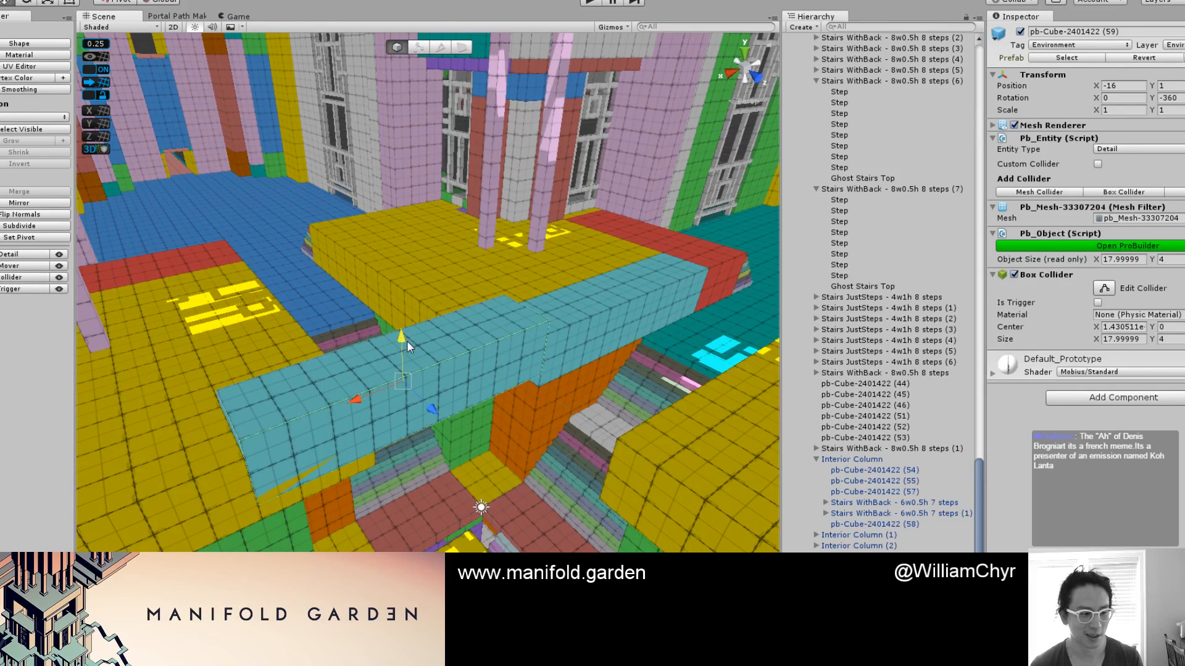
key("g")
left_click_drag(286, 433, 300, 428, "alt")
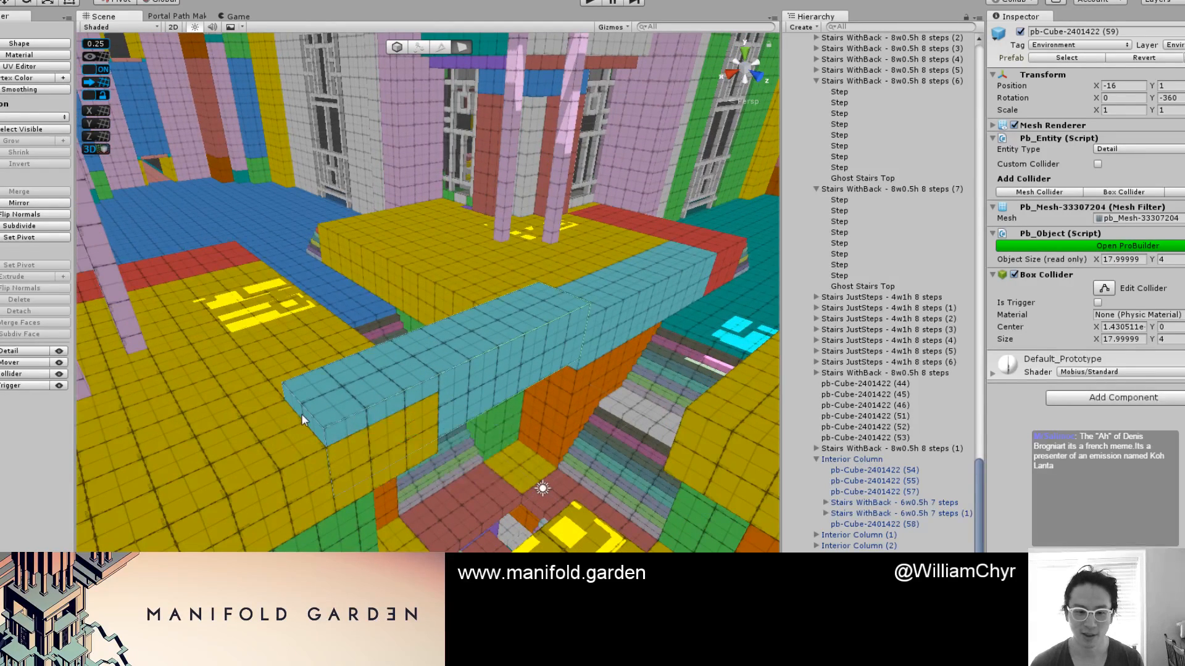
left_click(302, 424)
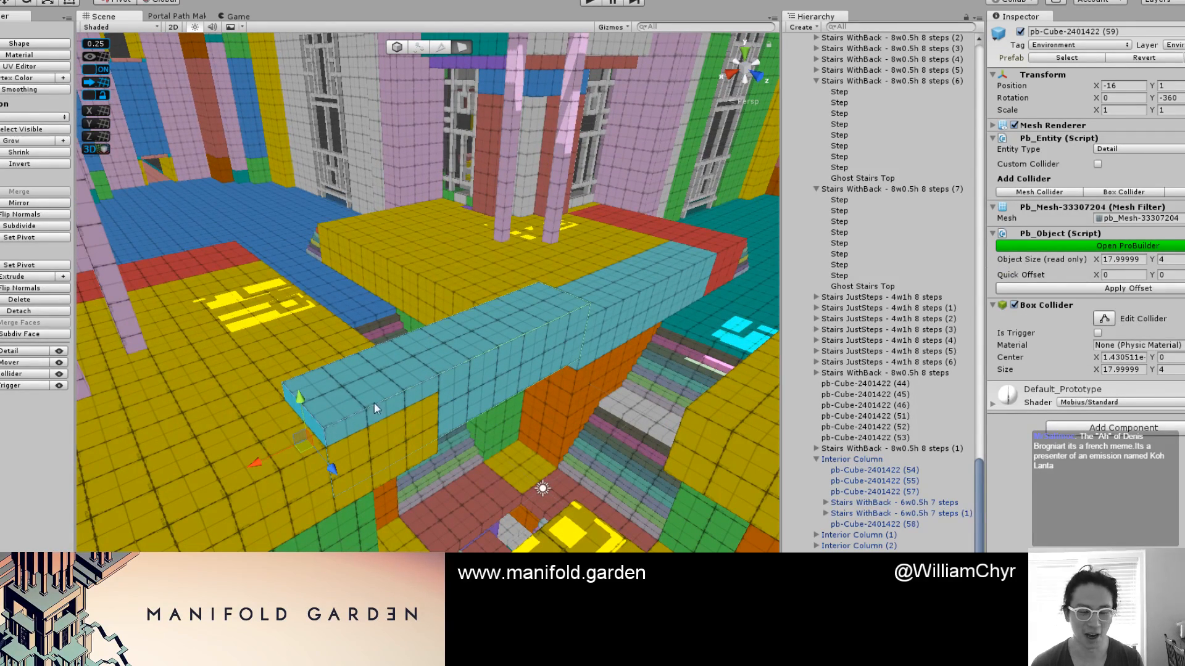
left_click_drag(282, 437, 541, 326)
Colour the small corner block green, reduce its Y size to 1 from the top face and centre its pivot
scroll(543, 325, "up", 3)
double_click(608, 312)
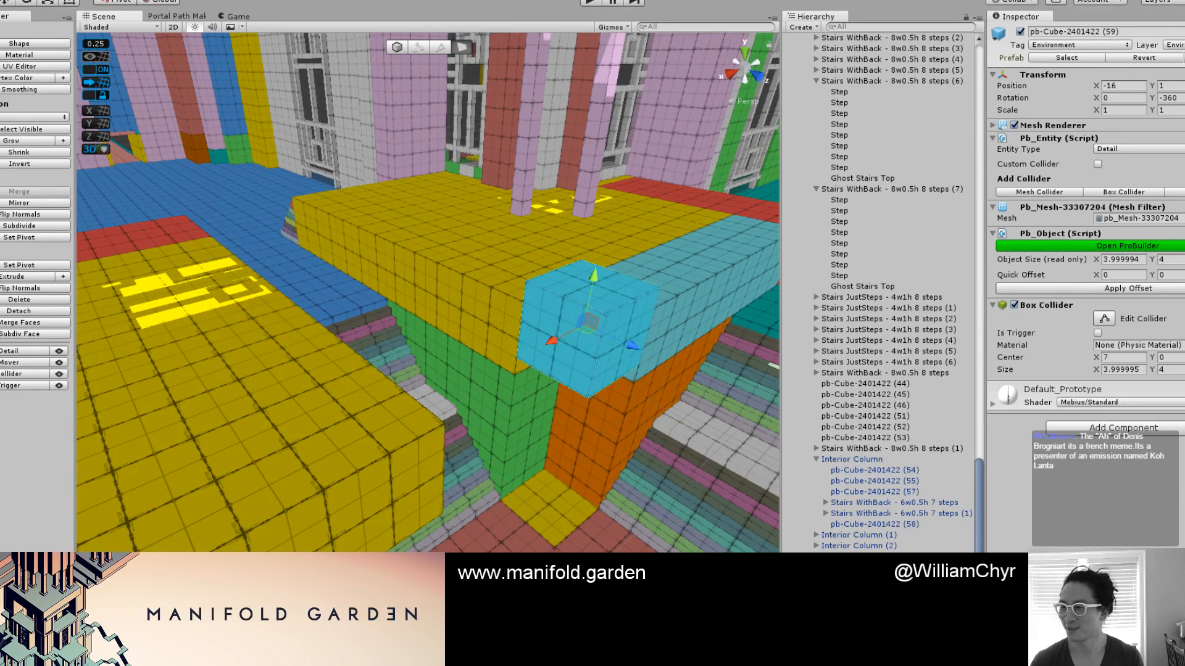
key("alt+shift+5")
left_click(616, 287)
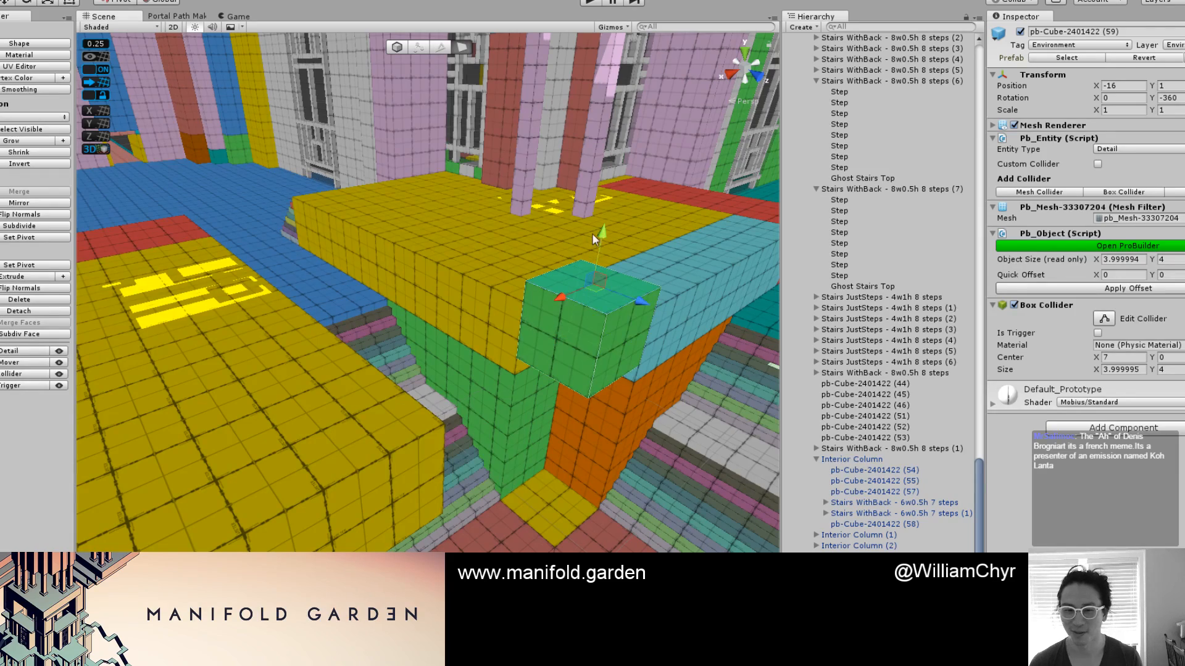
left_click_drag(597, 235, 474, 322)
key("ctrl+j")
Raise the green corner block to Y 1.5, flush with the platform's top surface
scroll(606, 305, "up", 5)
scroll(422, 327, "down", 5)
right_click_drag(474, 322, 474, 305)
left_click_drag(395, 247, 401, 201)
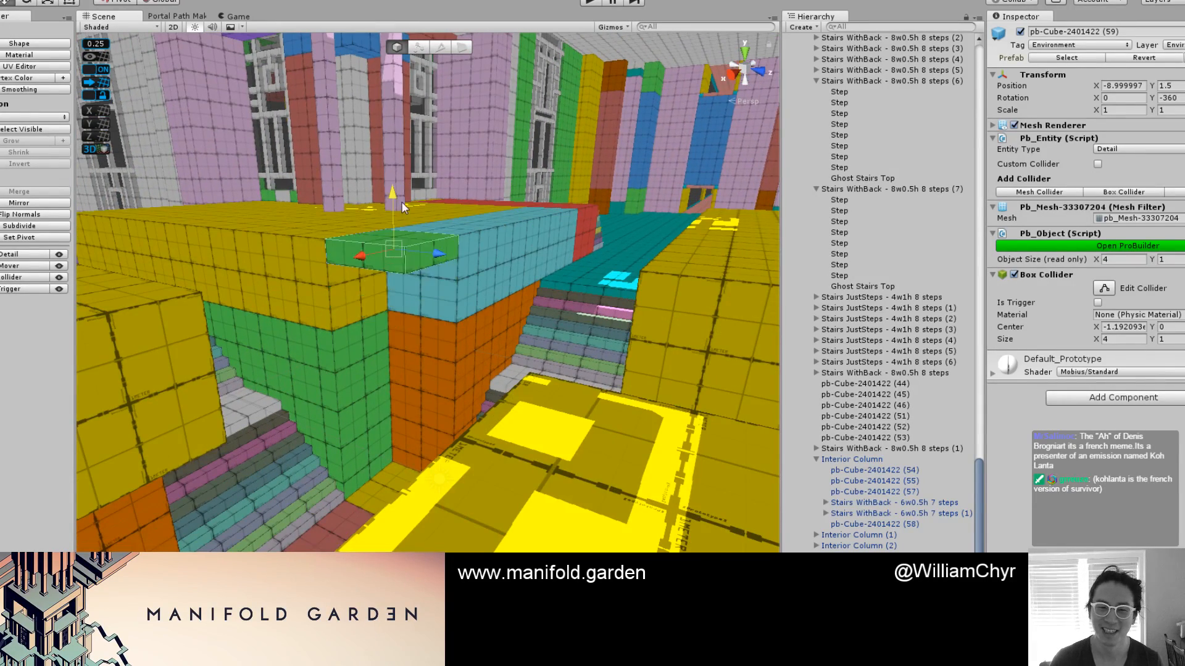
Pull the green corner block's bottom face down until its Y size is 2
right_click_drag(402, 201, 362, 221)
key("F1")
key("F1")
key("g")
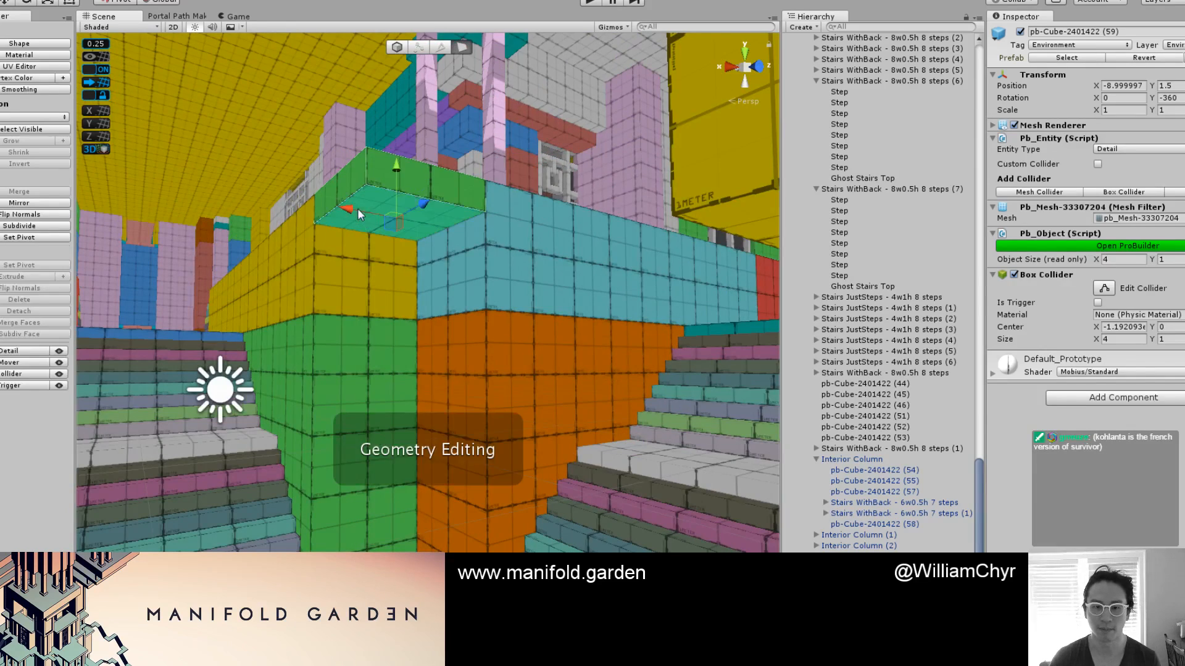
left_click(358, 210)
left_click_drag(397, 164, 396, 195)
key("g")
Duplicate the green corner block and lower the copy to Y -1, directly beneath the original
right_click_drag(394, 232, 404, 208)
key("ctrl+d")
left_click_drag(403, 176, 403, 231)
Pull the lower corner block's outer face inwards along X until its X size is 2
key("g")
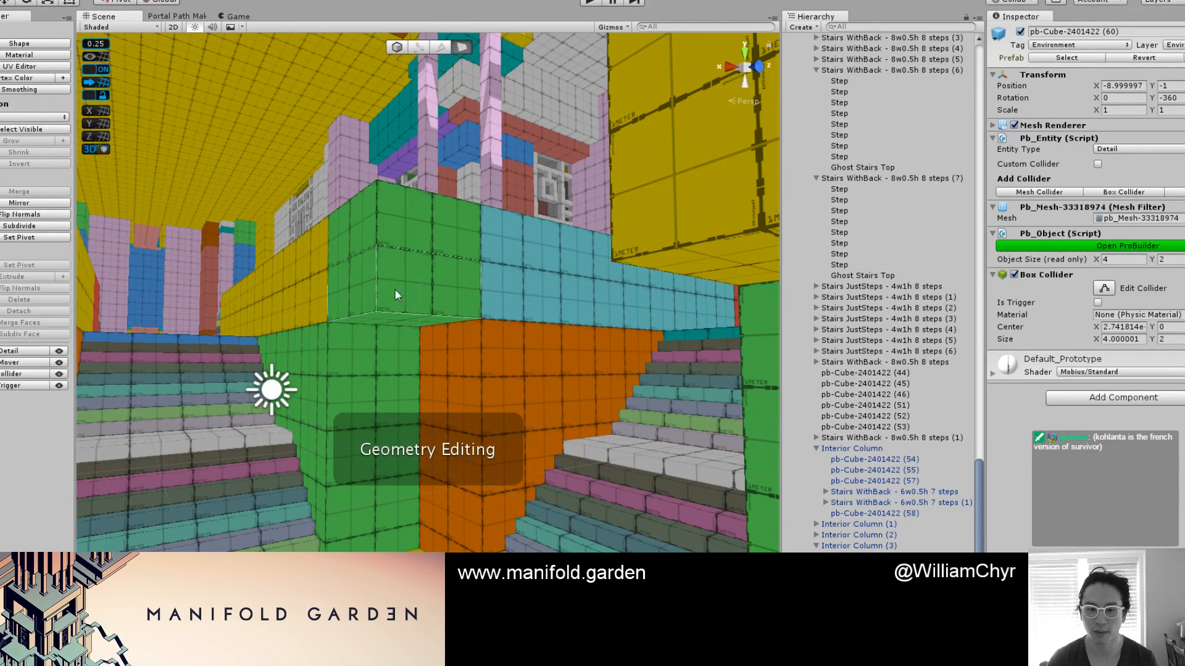
left_click(358, 294)
left_click_drag(307, 287, 354, 295)
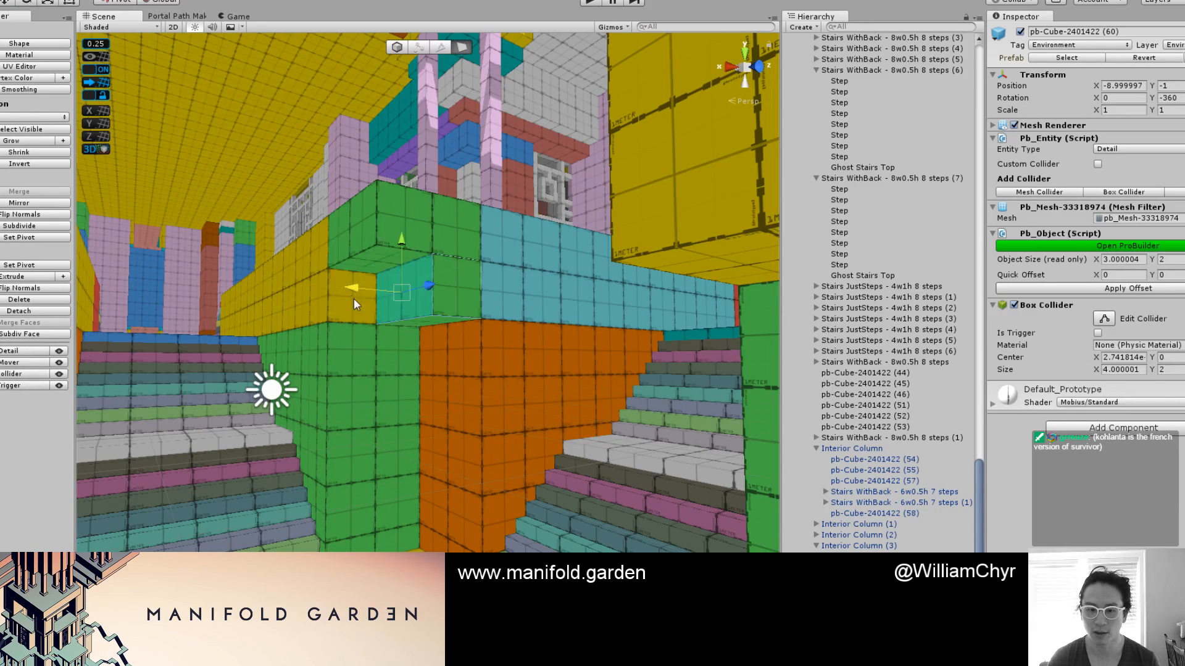
right_click_drag(353, 295, 427, 264)
key("alt+Tab")
left_click(450, 263)
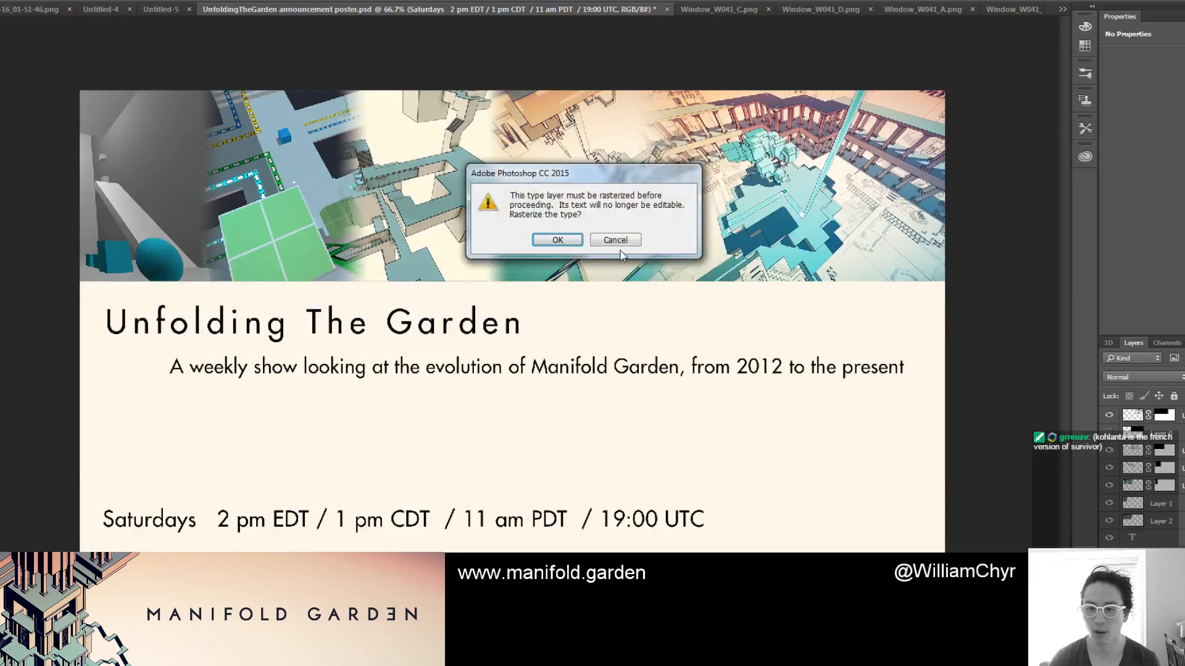
left_click(625, 240)
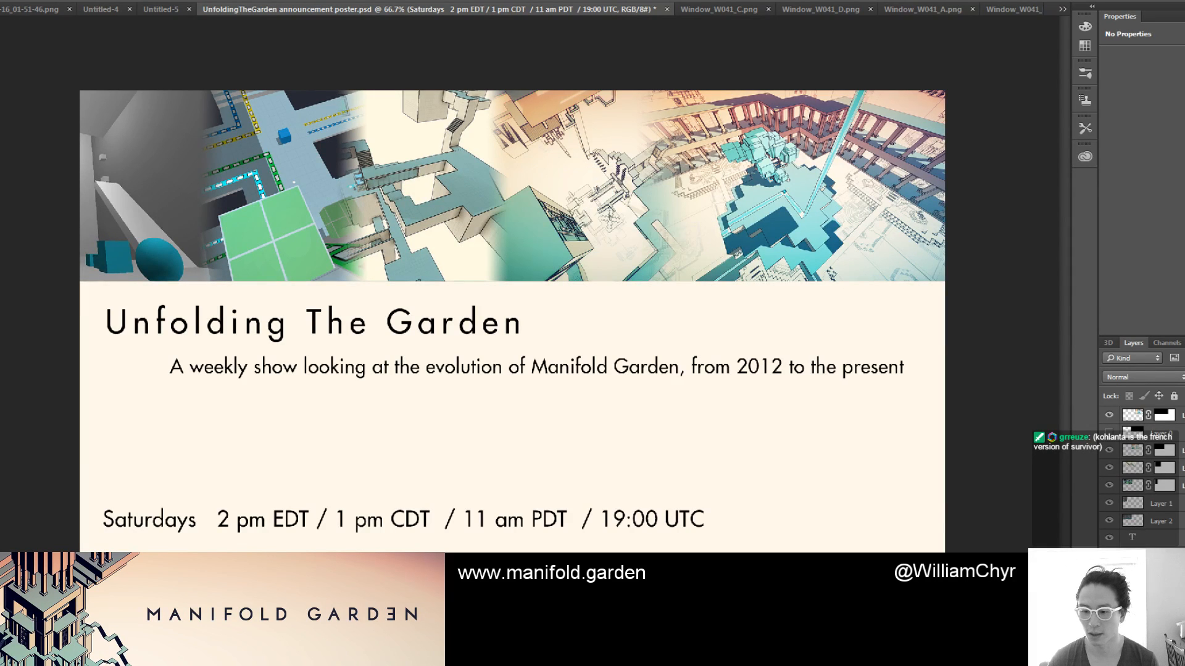
key("alt+Tab")
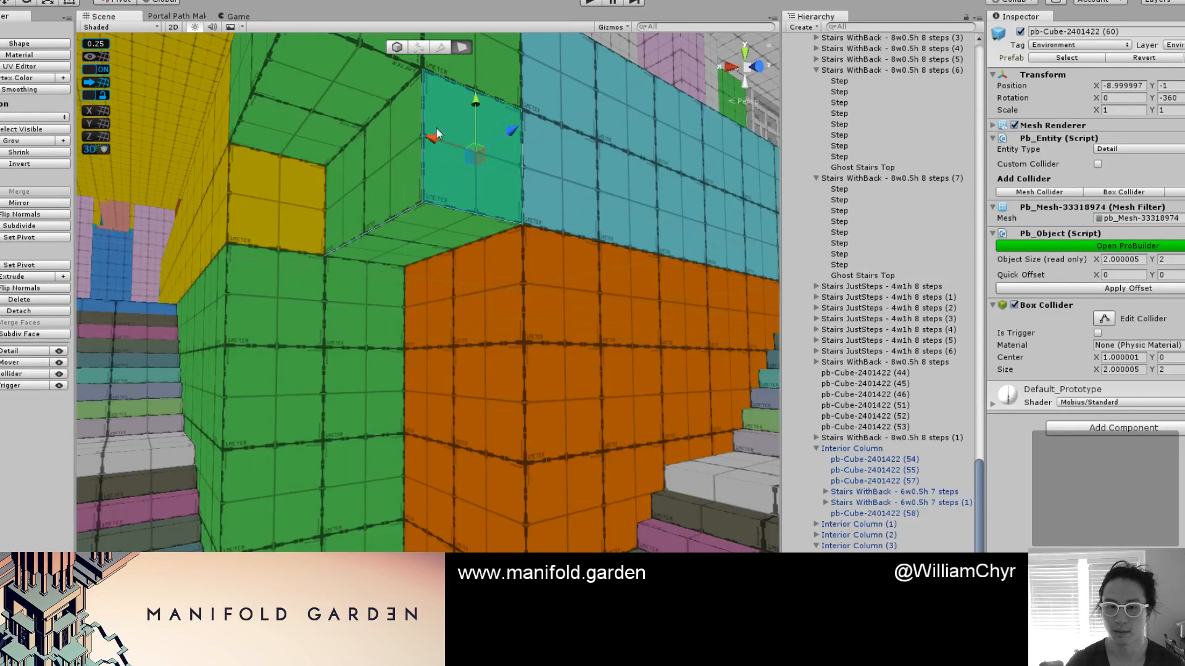
Recess the lower corner block's other outer face by pulling it inwards along Z
left_click_drag(511, 134, 454, 169)
middle_click_drag(501, 136, 506, 185)
left_click_drag(503, 226, 489, 229, "alt")
middle_click_drag(490, 229, 498, 247)
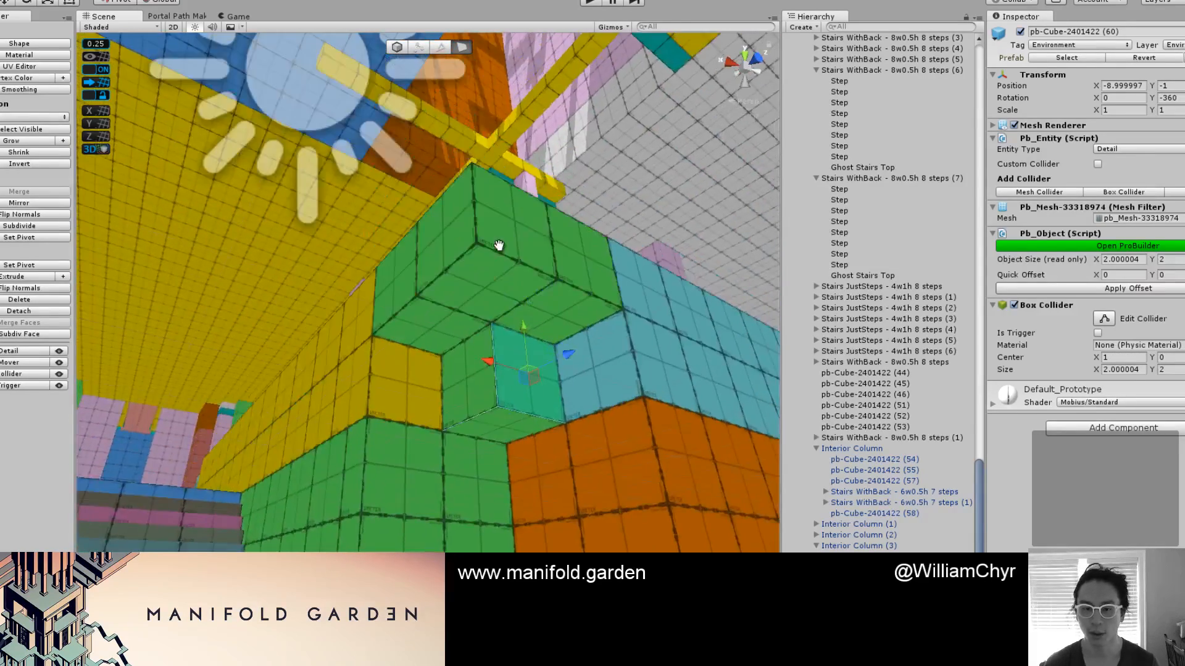
Pull the lower corner block's face back out until its X size is 3 and colour the block red-orange
scroll(586, 314, "up", 3)
scroll(583, 311, "down", 4)
left_click_drag(553, 340, 420, 346)
scroll(467, 368, "up", 2)
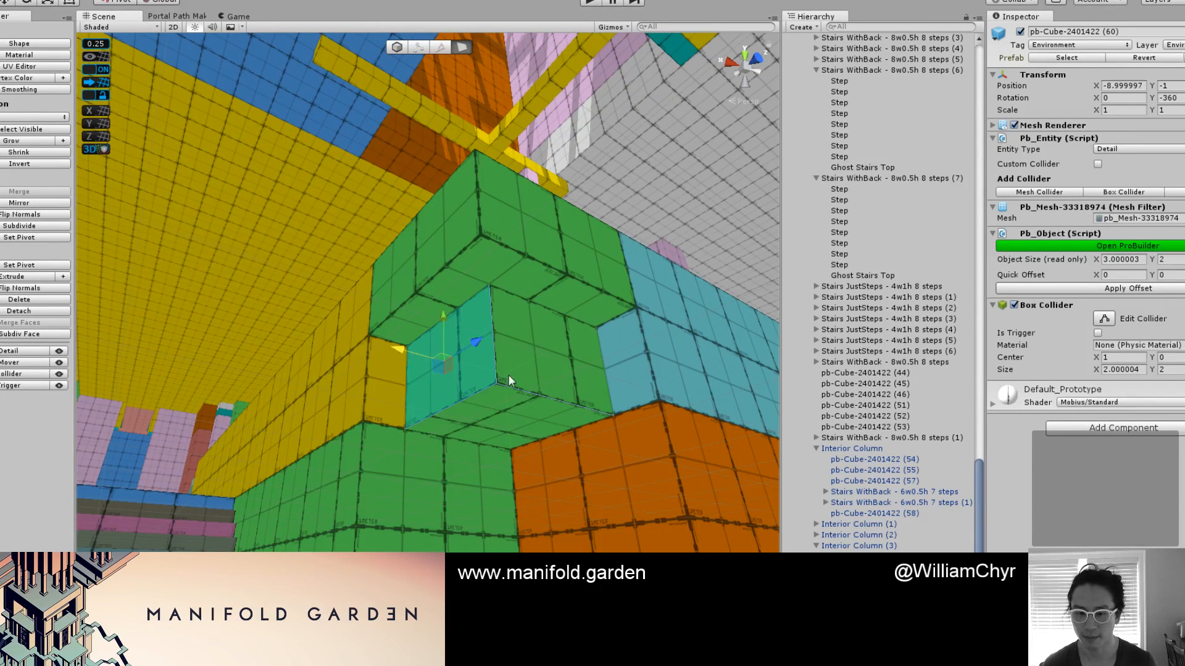
key("alt+shift+1")
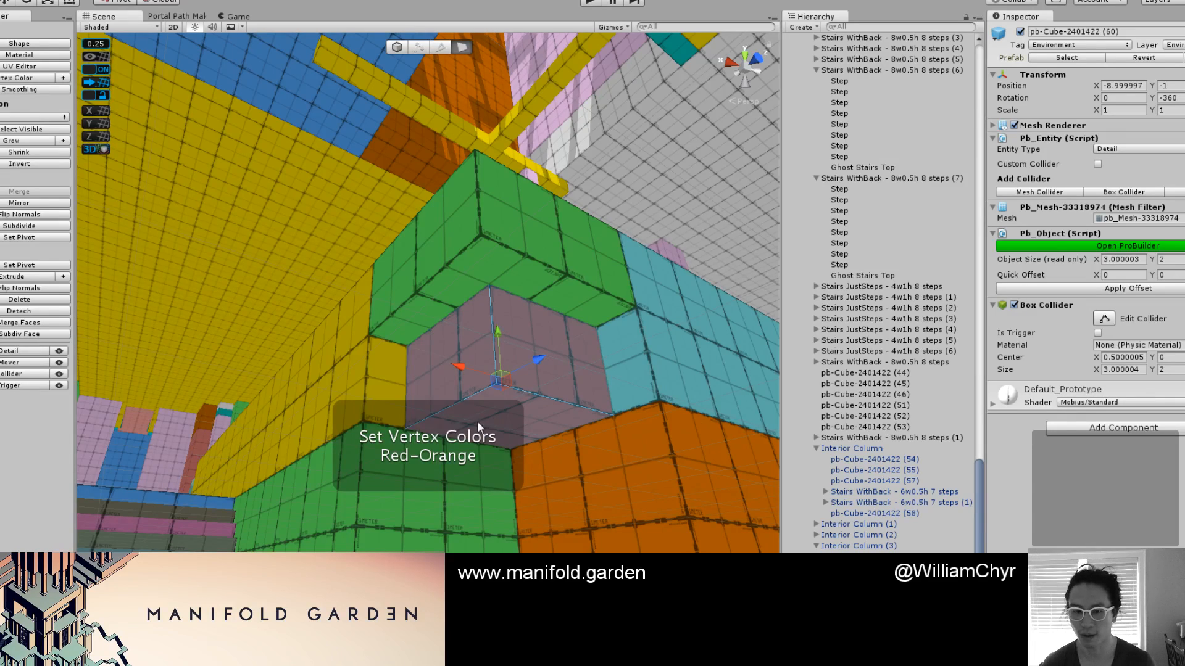
Check the red-orange corner block in the game's art shading, then return to the prototype grid look
left_click(504, 409)
key("F1")
scroll(503, 409, "down", 5)
mouse_move(471, 410)
left_mouse_down("alt")
mouse_move(469, 458)
mouse_move(505, 392)
left_mouse_up("alt")
key("F1")
scroll(469, 446, "up", 6)
key("Escape")
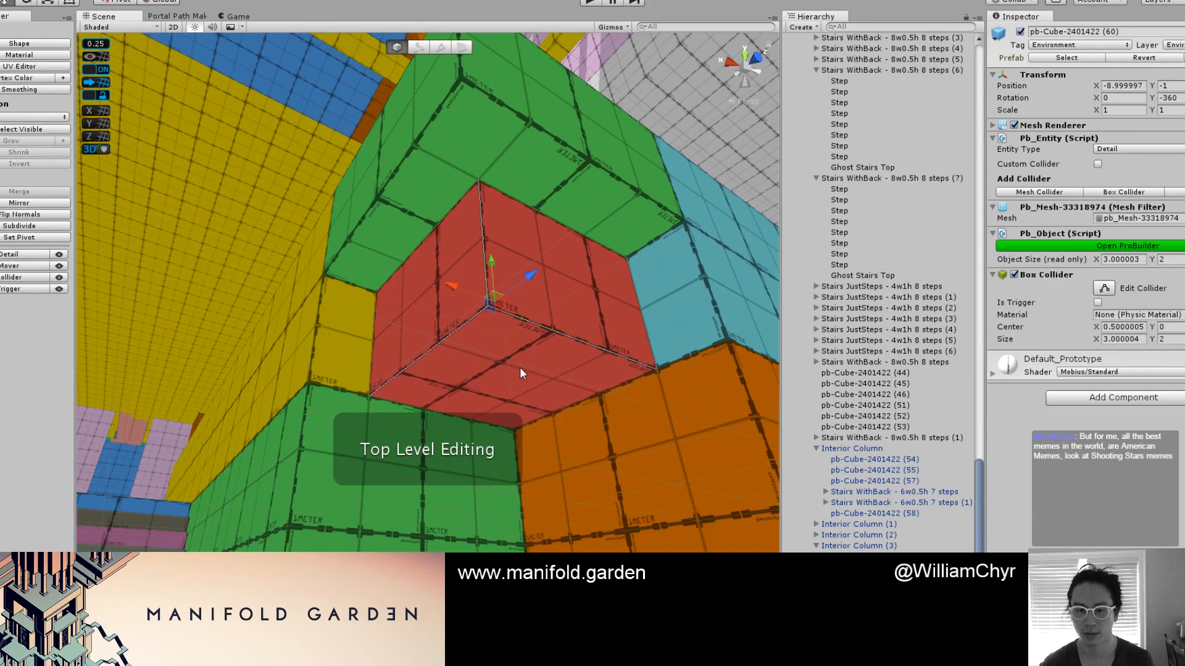
Raise the red-orange block's bottom face until its Y size is 1, centre its pivot, and place a duplicate directly beneath at Y -1.5
key("g")
left_click(518, 371)
mouse_move(500, 334)
left_mouse_down()
mouse_move(498, 286)
mouse_move(487, 315)
left_mouse_up()
key("g")
scroll(506, 354, "down", 3)
key("ctrl+j")
scroll(503, 360, "down", 5)
scroll(498, 355, "up", 5)
key("ctrl+d")
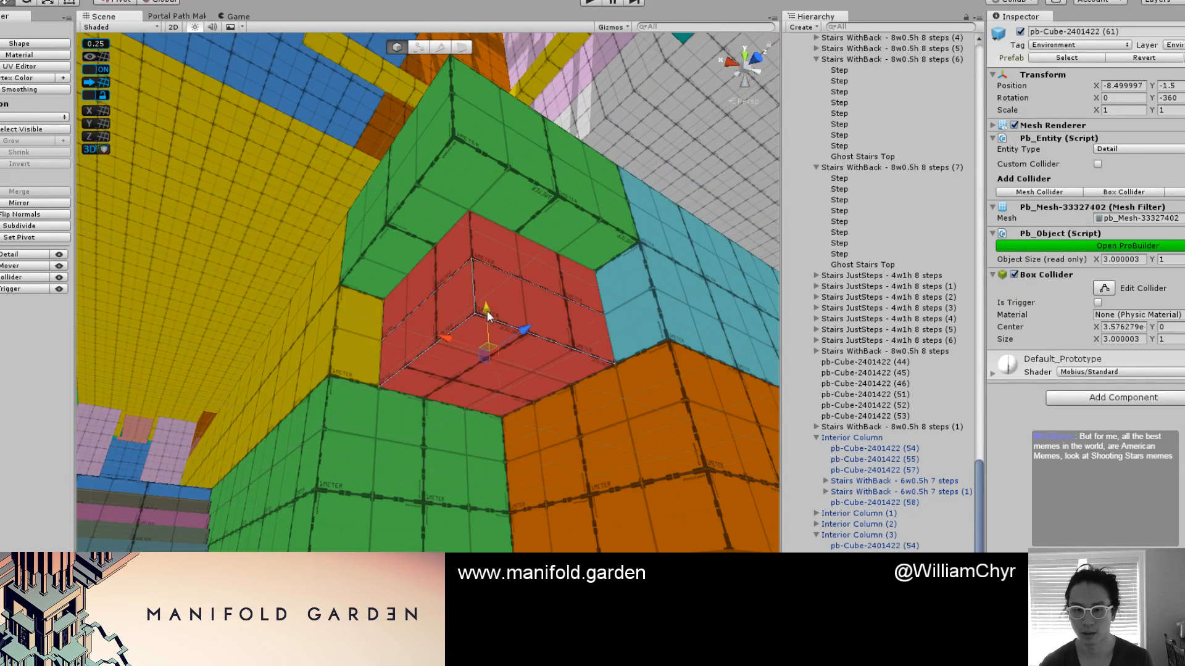
Pull the two outer side faces of the lower red-orange block inwards until its X size is 2
key("g")
scroll(547, 301, "down", 3)
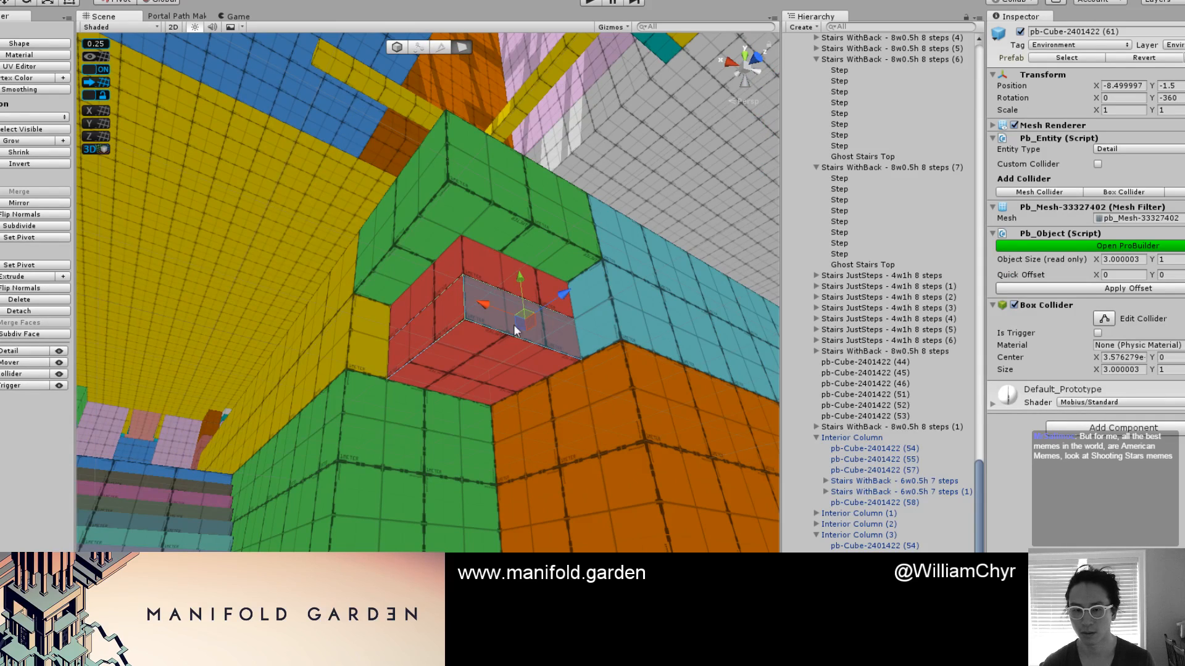
mouse_move(550, 316)
left_mouse_down()
mouse_move(548, 303)
mouse_move(532, 320)
left_mouse_up()
left_click(406, 341)
left_click_drag(361, 329, 394, 339)
Draw a temporary green line over the view along the platform's lower edge and across the corner, and clear it
left_click_drag(157, 431, 401, 303, "alt")
mouse_move(353, 414)
left_mouse_down()
mouse_move(363, 417)
mouse_move(336, 428)
left_mouse_up()
scroll(362, 417, "down", 4)
middle_click_drag(336, 428, 365, 427)
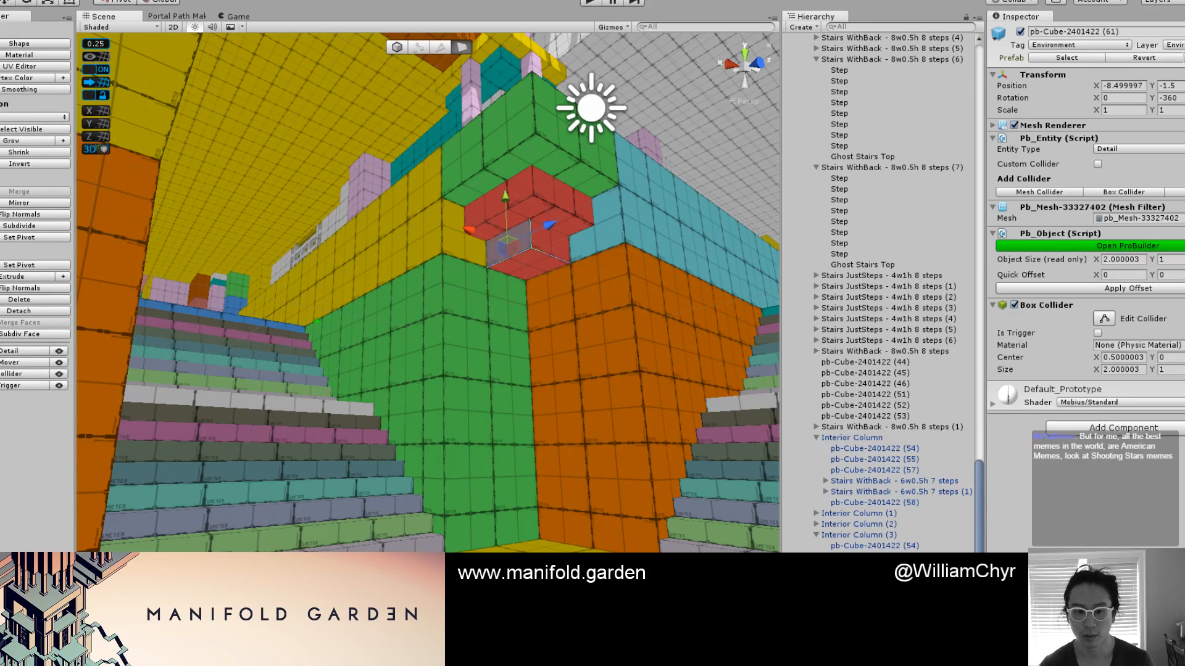
mouse_move(335, 307)
left_mouse_down()
mouse_move(284, 327)
mouse_move(444, 262)
mouse_move(717, 194)
left_mouse_up()
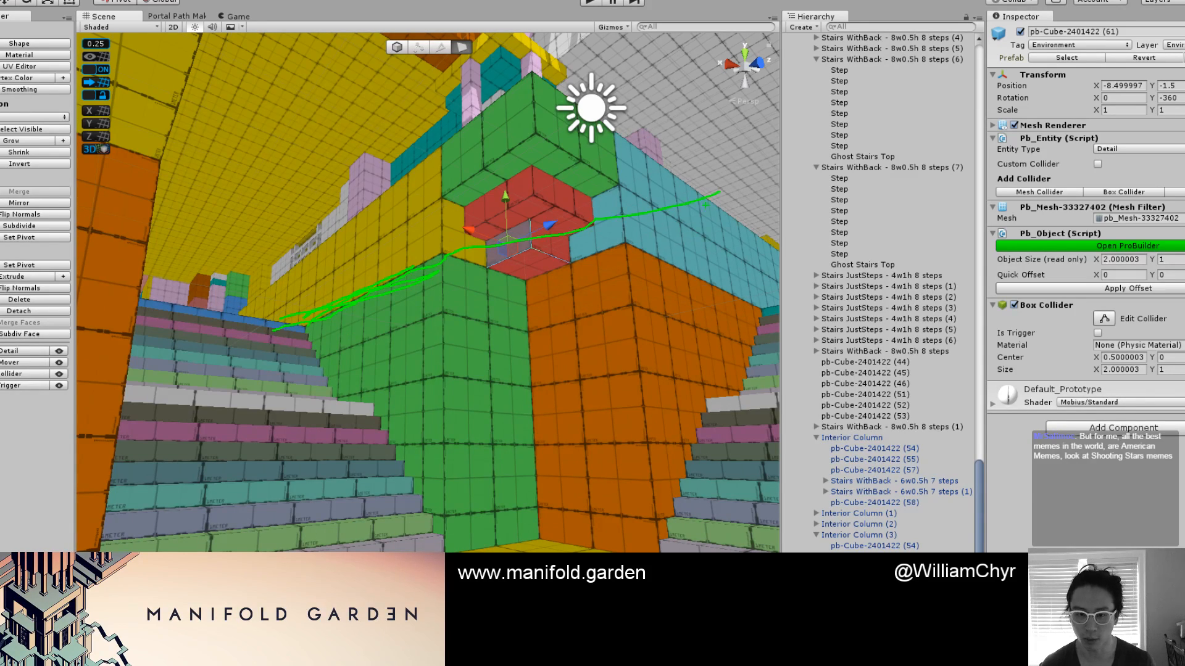
key("Escape")
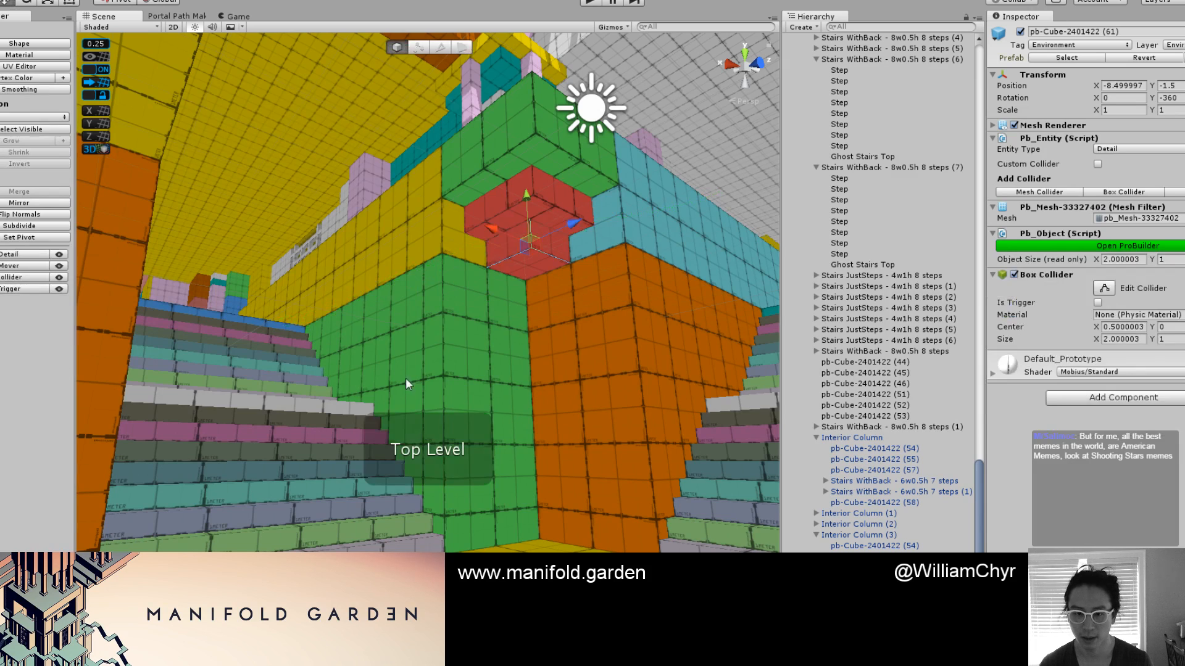
Select all faces of the smallest lower block and colour them light purple
left_click(505, 332)
key("g")
left_click(527, 247)
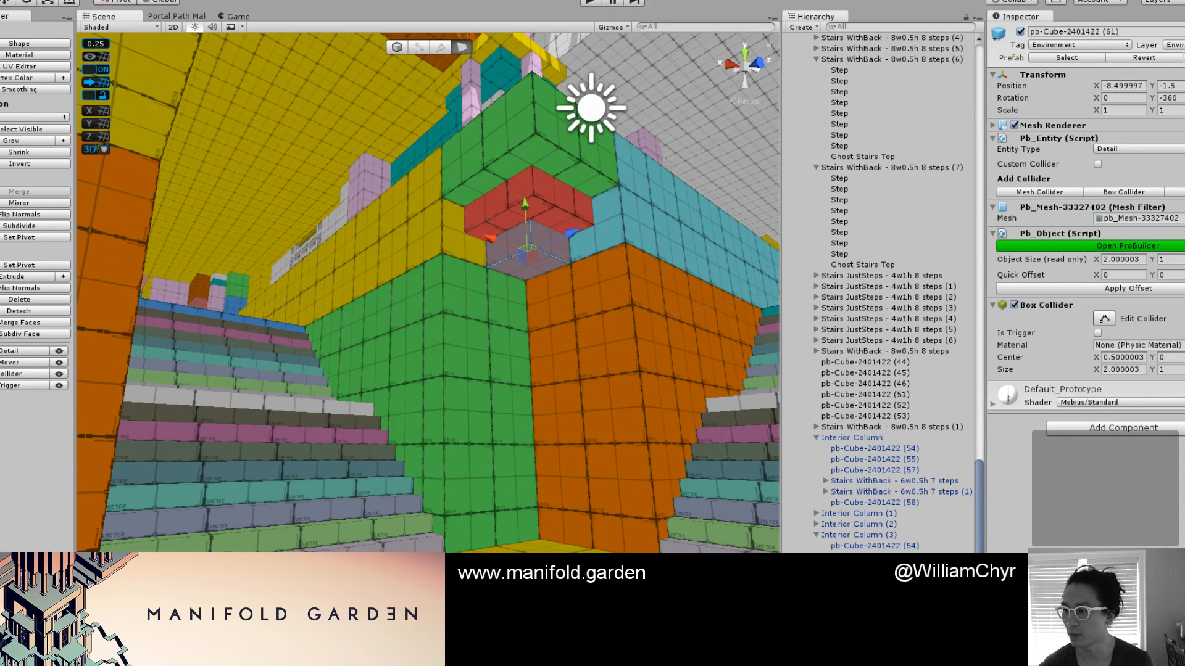
key("alt+shift+8")
Try stretching the light purple block's bottom face down to a Y size of 10, then undo the stretch
left_click(514, 264)
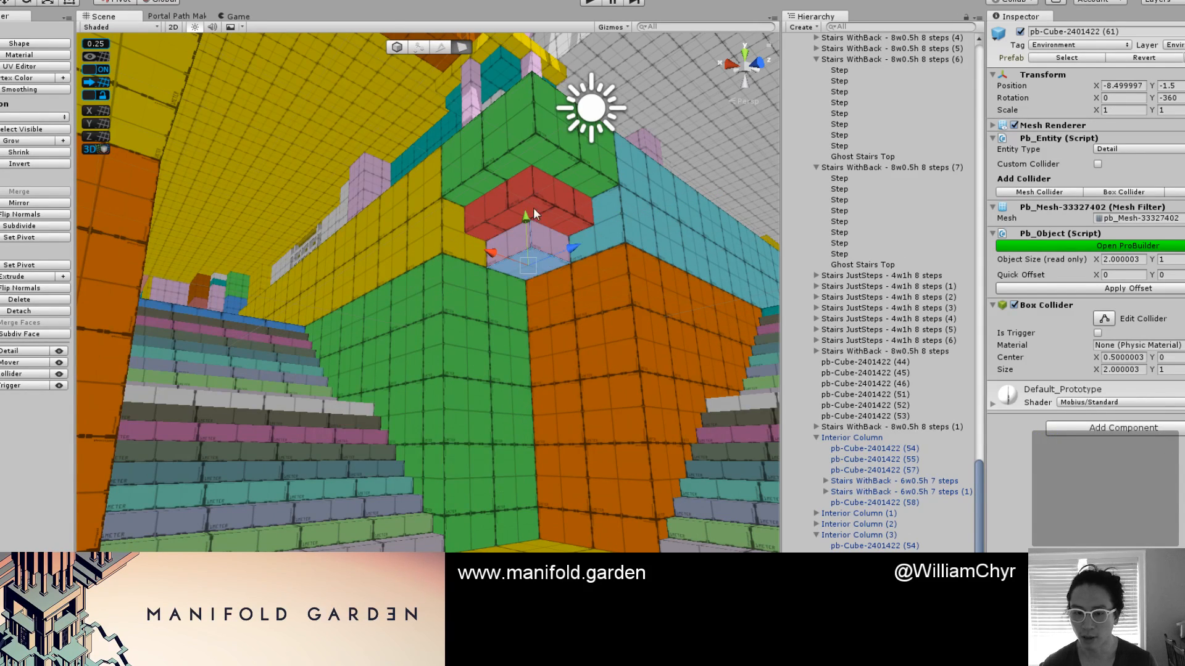
left_click_drag(534, 210, 518, 461)
left_click_drag(574, 345, 610, 395, "alt")
middle_click_drag(611, 395, 559, 437)
key("g")
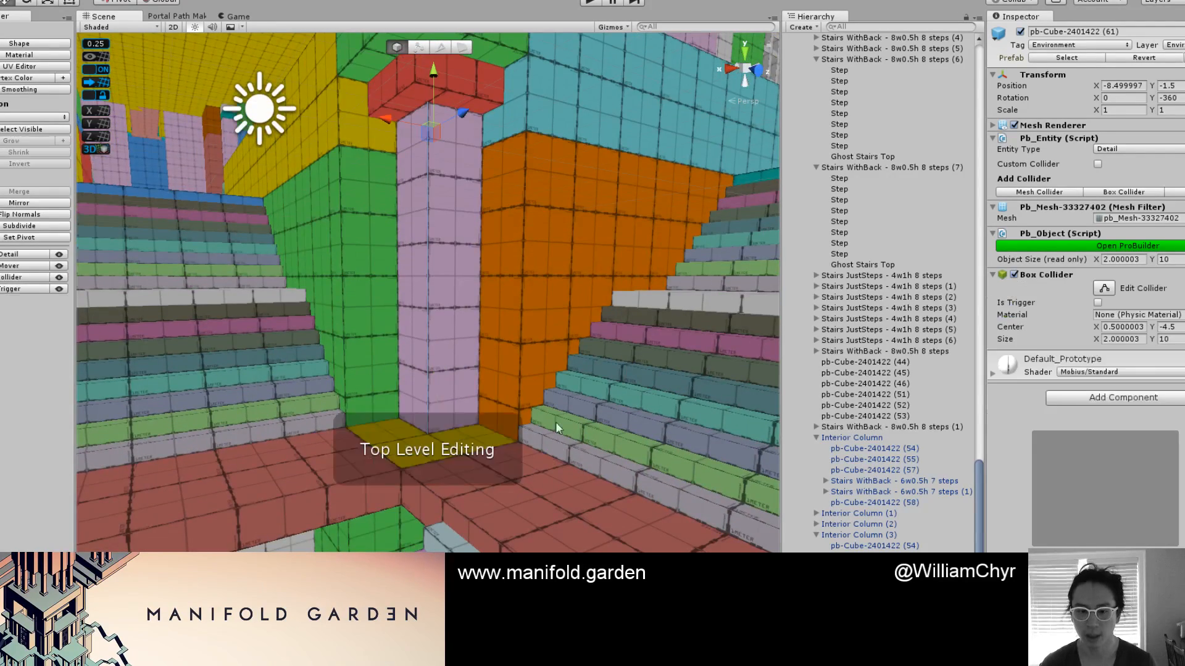
scroll(556, 422, "down", 5)
key("ctrl+z")
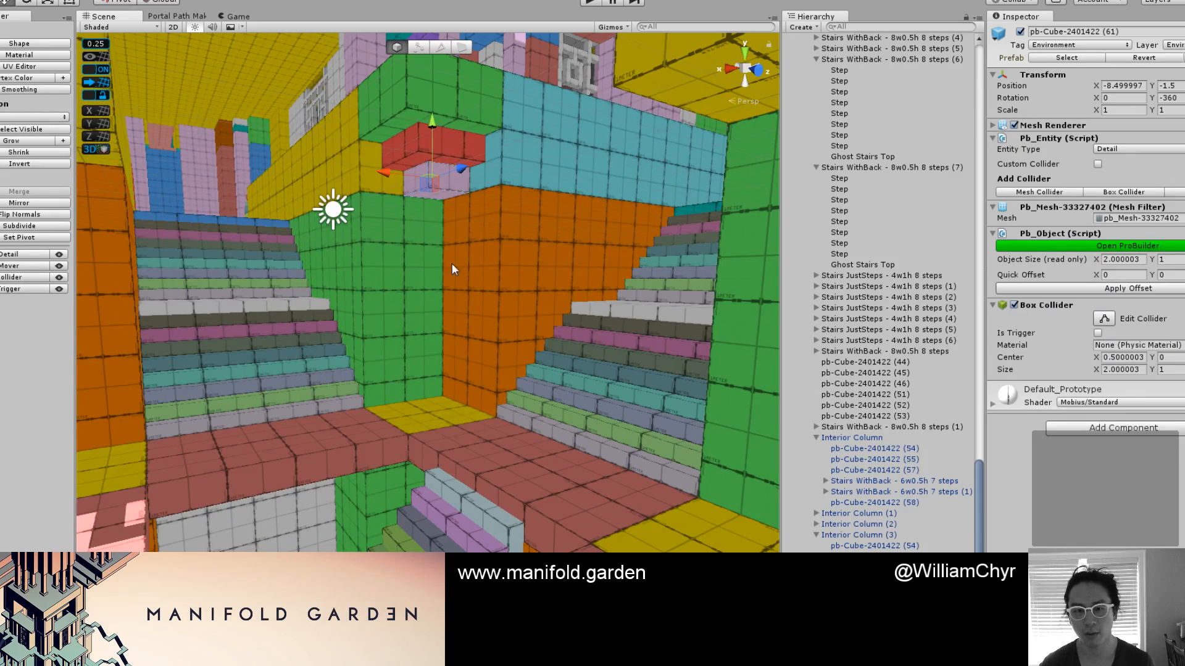
Pull the light purple block's bottom face down to the floor until its Y size is 10, forming a corner column
left_click_drag(452, 270, 456, 222, "alt")
scroll(463, 213, "up", 4)
key("g")
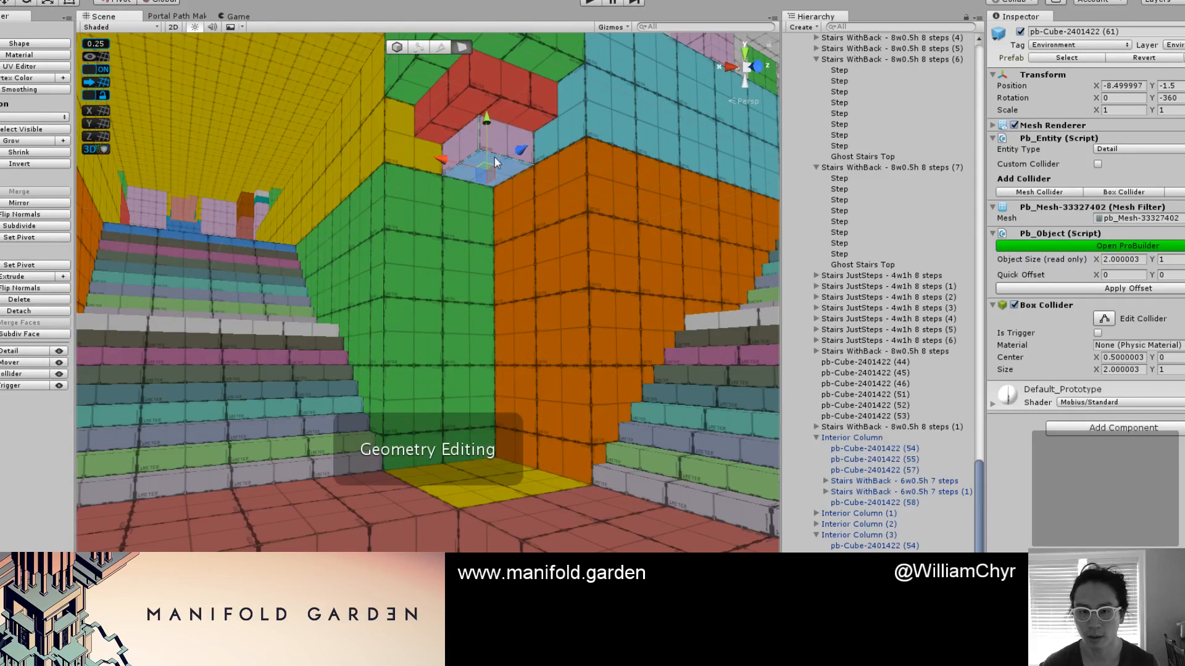
mouse_move(486, 119)
left_mouse_down()
mouse_move(485, 245)
mouse_move(435, 286)
mouse_move(423, 325)
mouse_move(516, 312)
mouse_move(498, 447)
mouse_move(499, 431)
mouse_move(524, 469)
left_mouse_up()
Switch to the game's art shading and examine the new corner column between the stairs
key("F1")
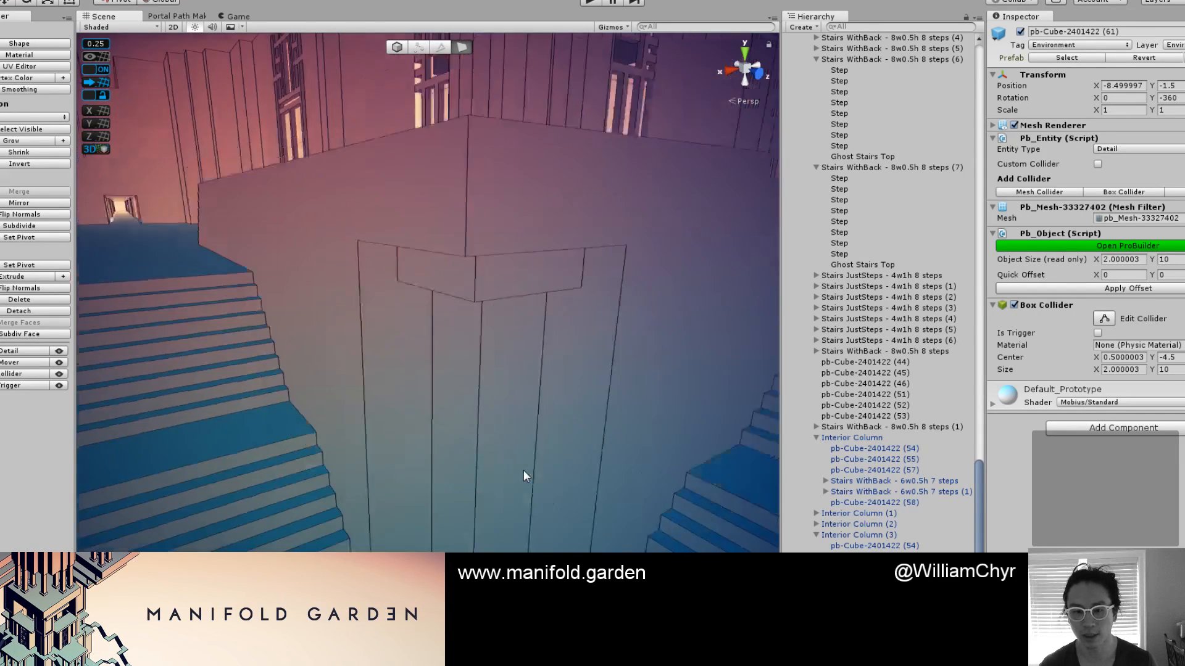
middle_click_drag(523, 469, 516, 483)
middle_click_drag(362, 479, 341, 391)
left_click_drag(341, 391, 374, 400, "alt")
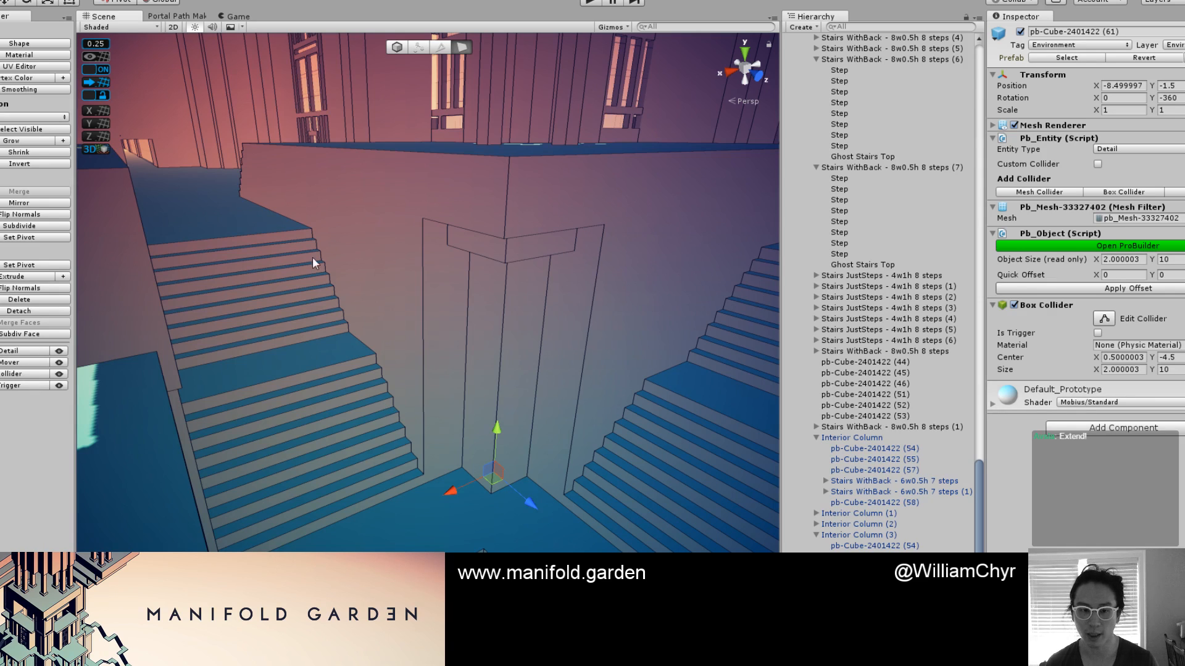
Draw temporary green and red guide lines over the platform, capital and column base edges, and clear them
left_click(298, 220)
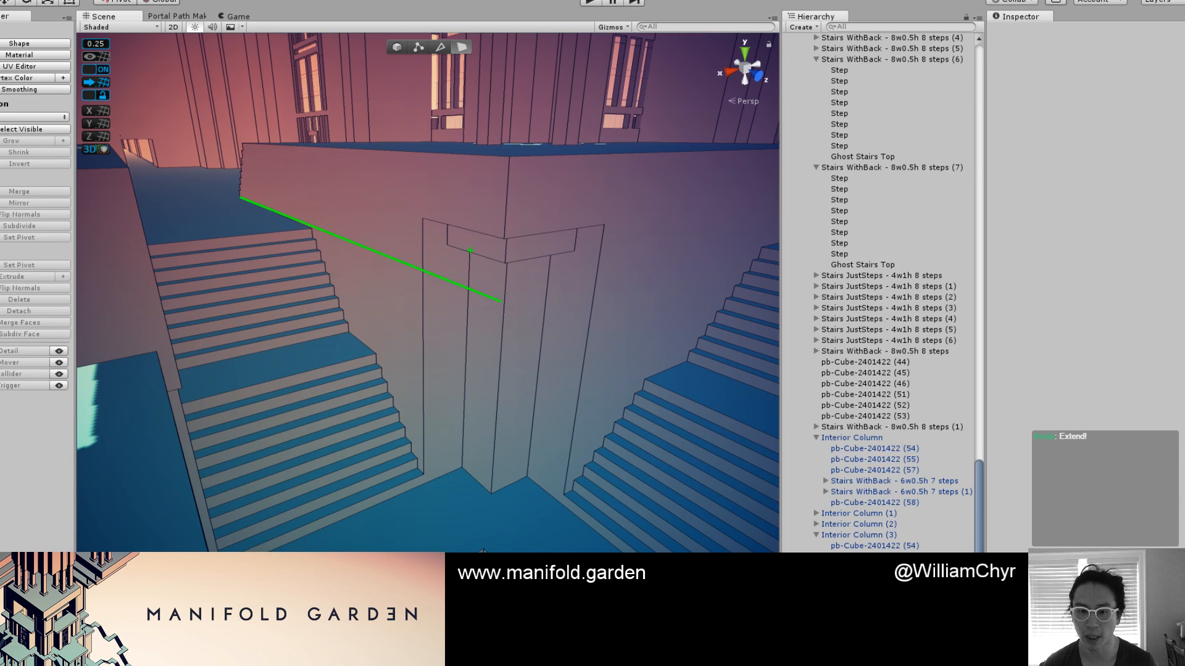
left_click_drag(506, 263, 396, 226, "shift")
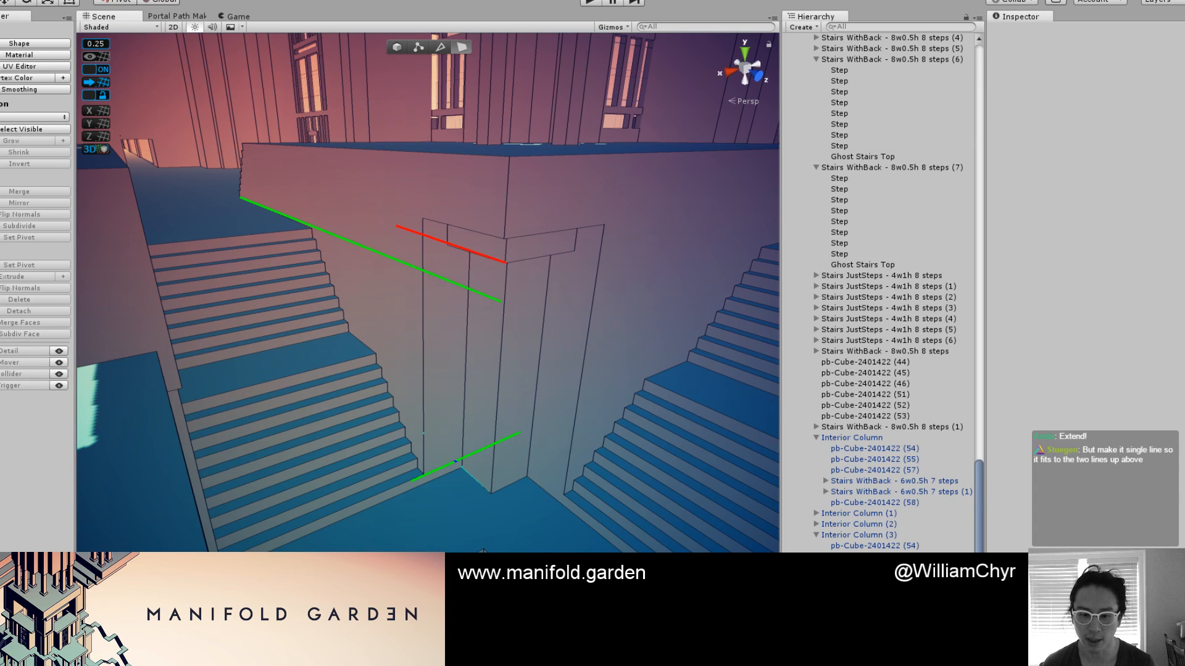
left_click_drag(423, 433, 490, 493, "shift")
key("ctrl+z")
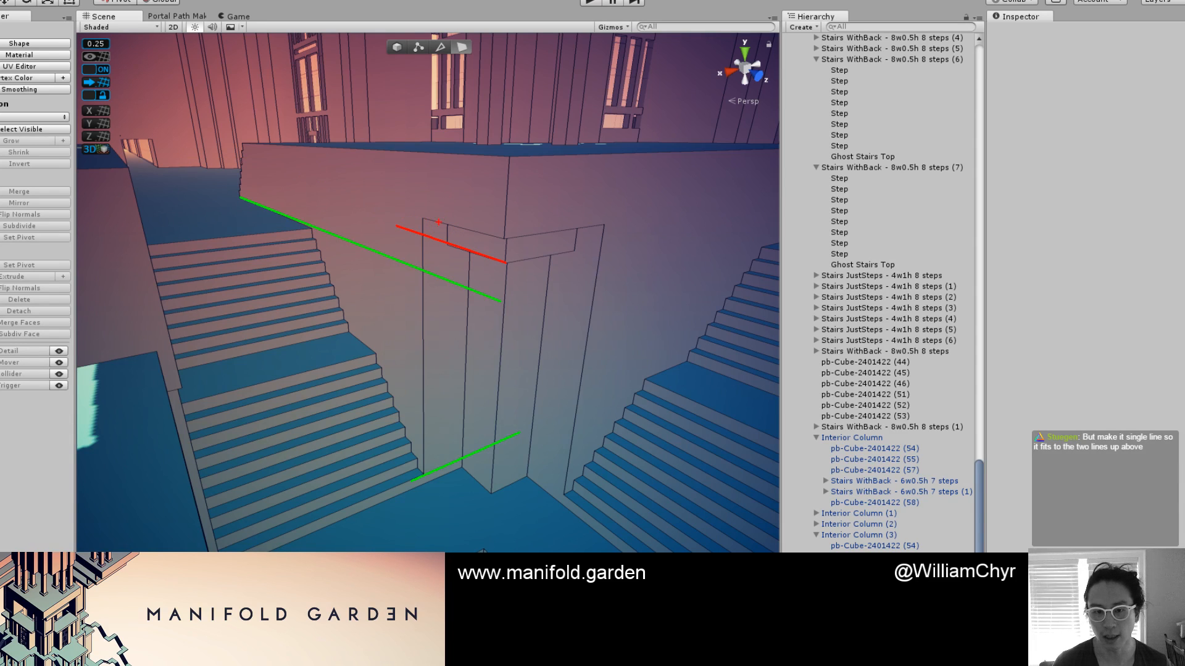
left_click_drag(210, 161, 200, 166)
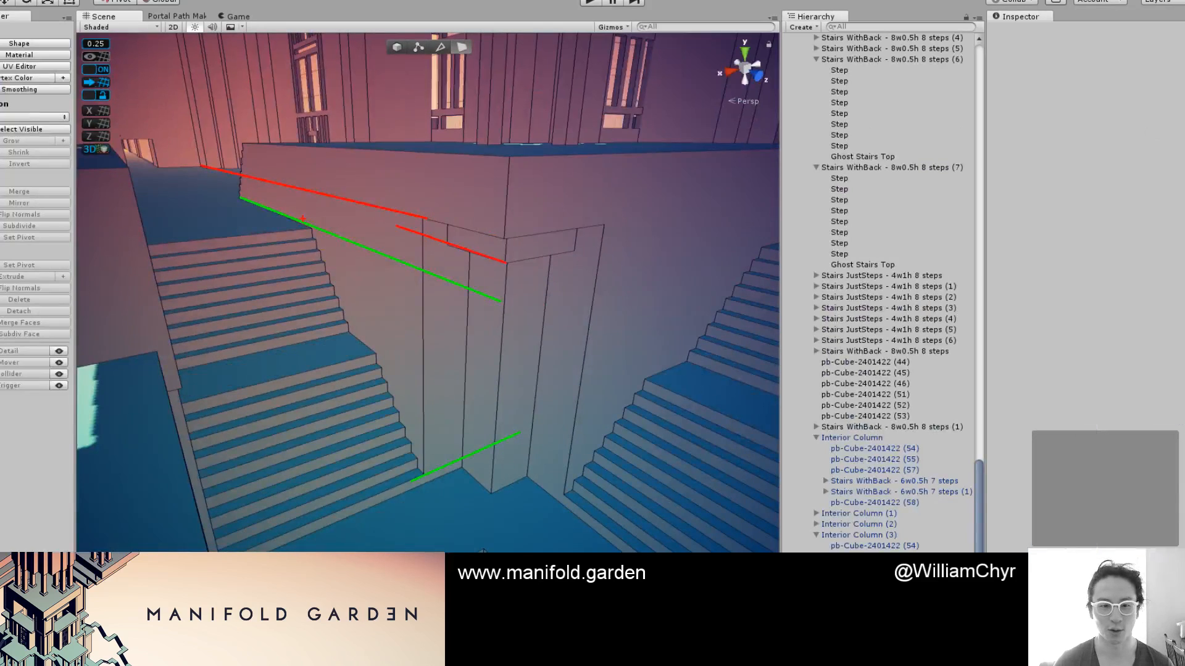
key("g")
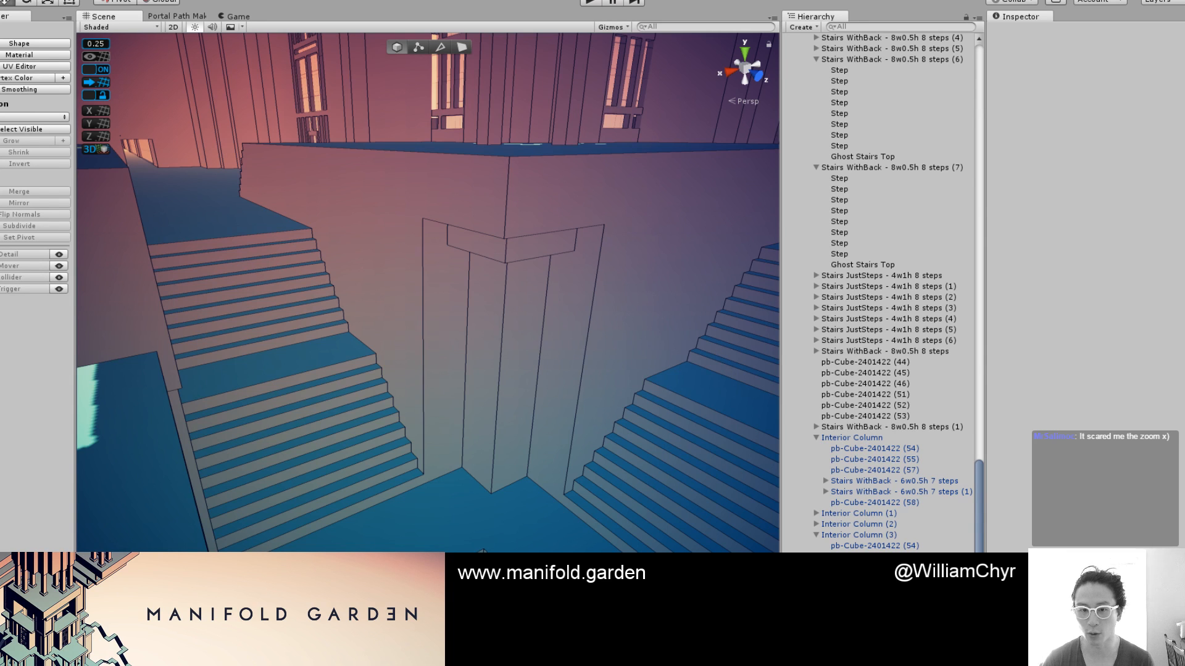
Switch to the browser, search for zoomit, view the Microsoft TechNet ZoomIt page, and return to the Unity editor
key("alt+Tab")
key("ctrl+t")
type("zoomit")
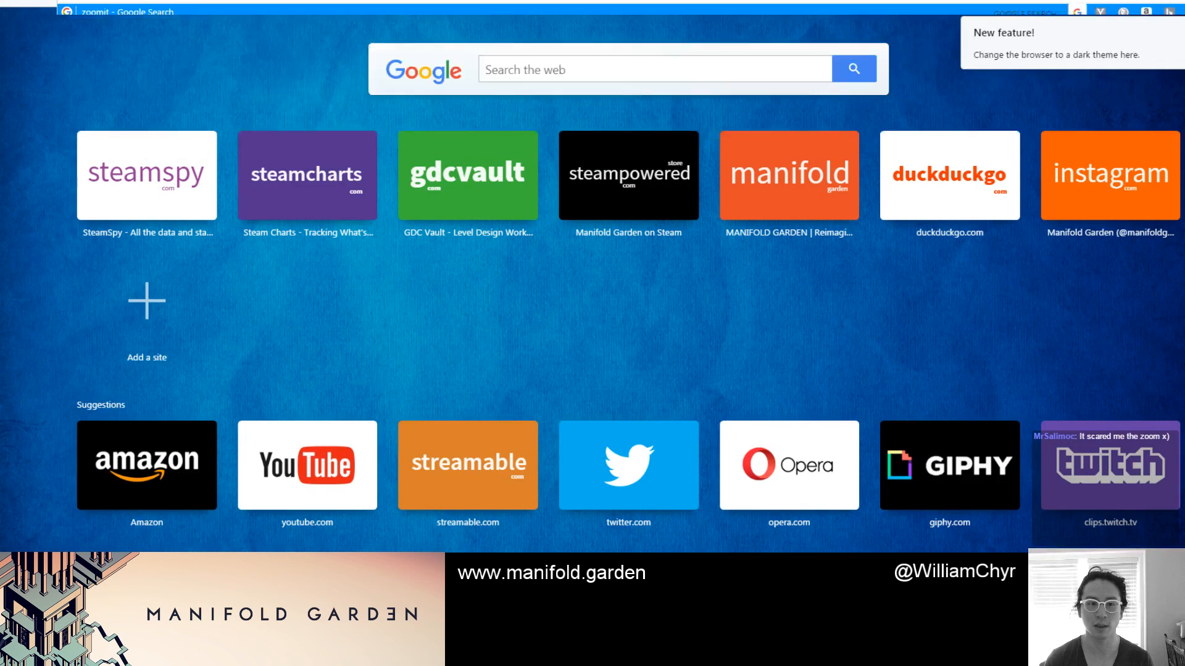
key("Return")
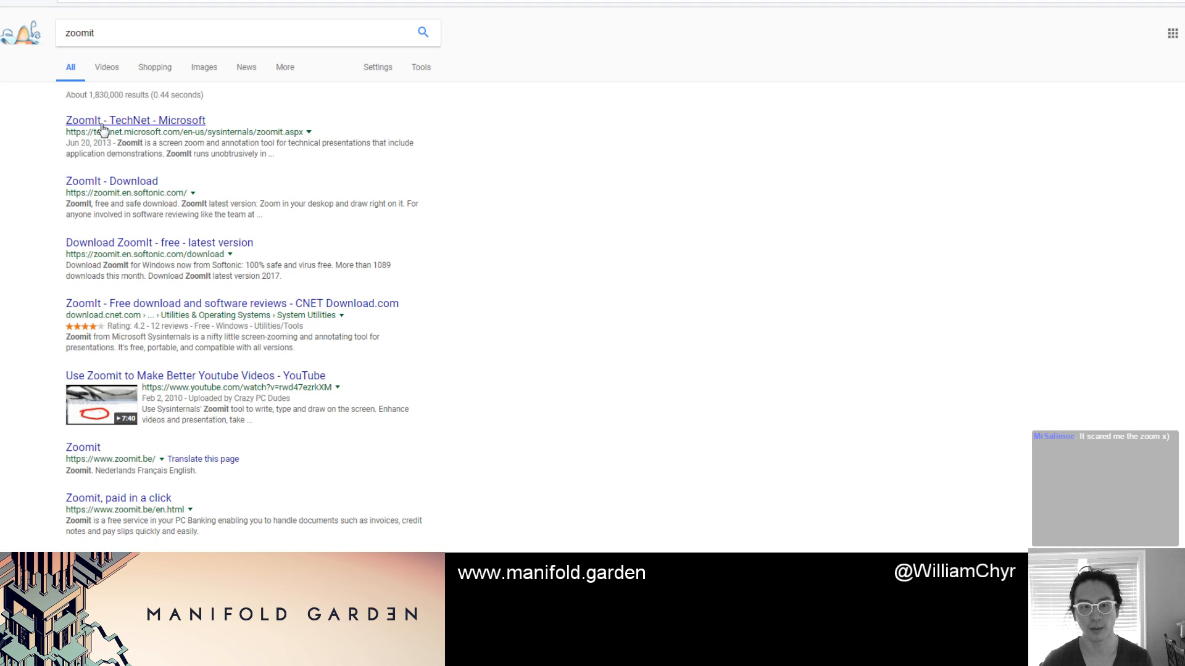
left_click(103, 121)
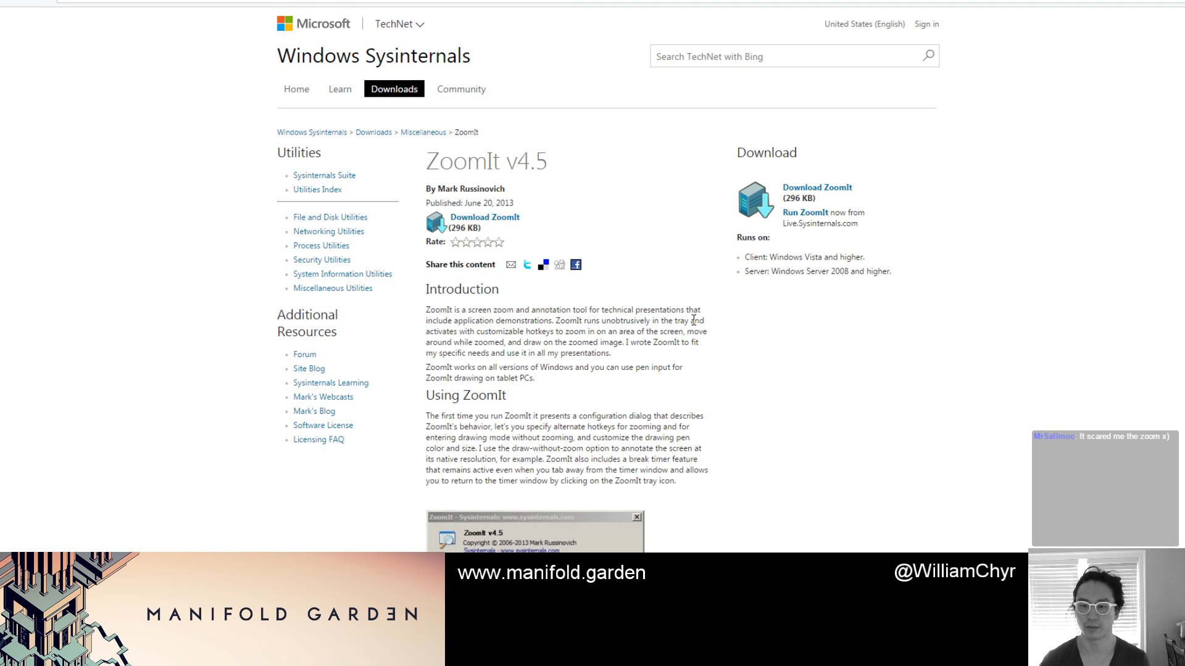
scroll(691, 319, "down", 4)
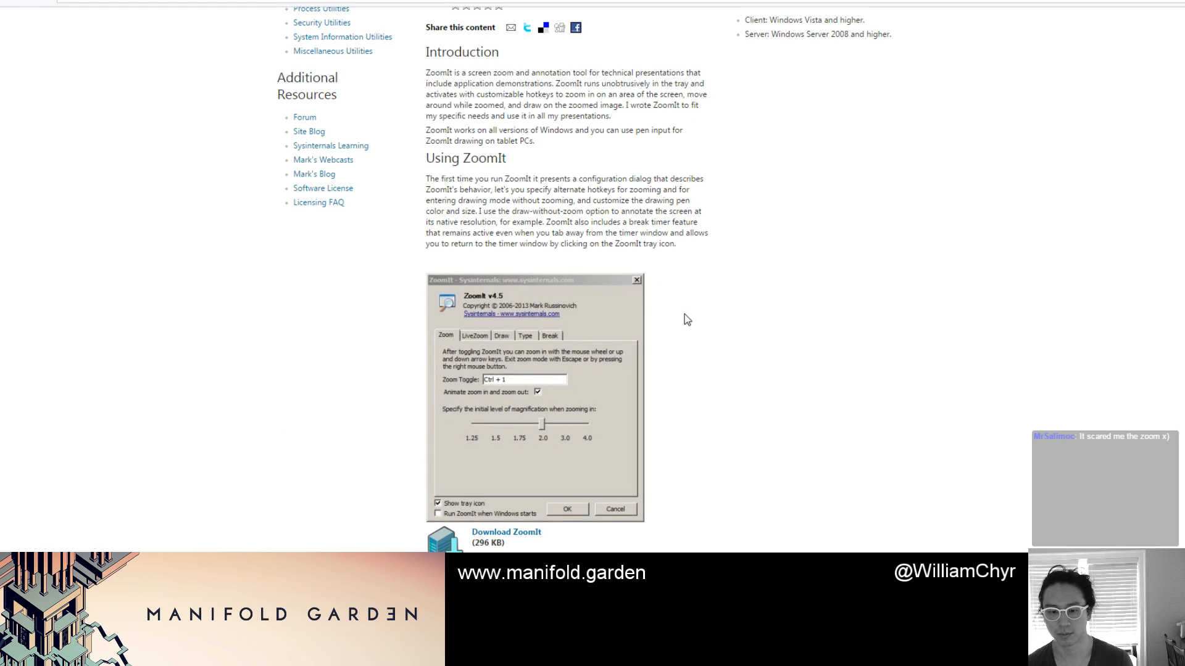
key("alt+Tab")
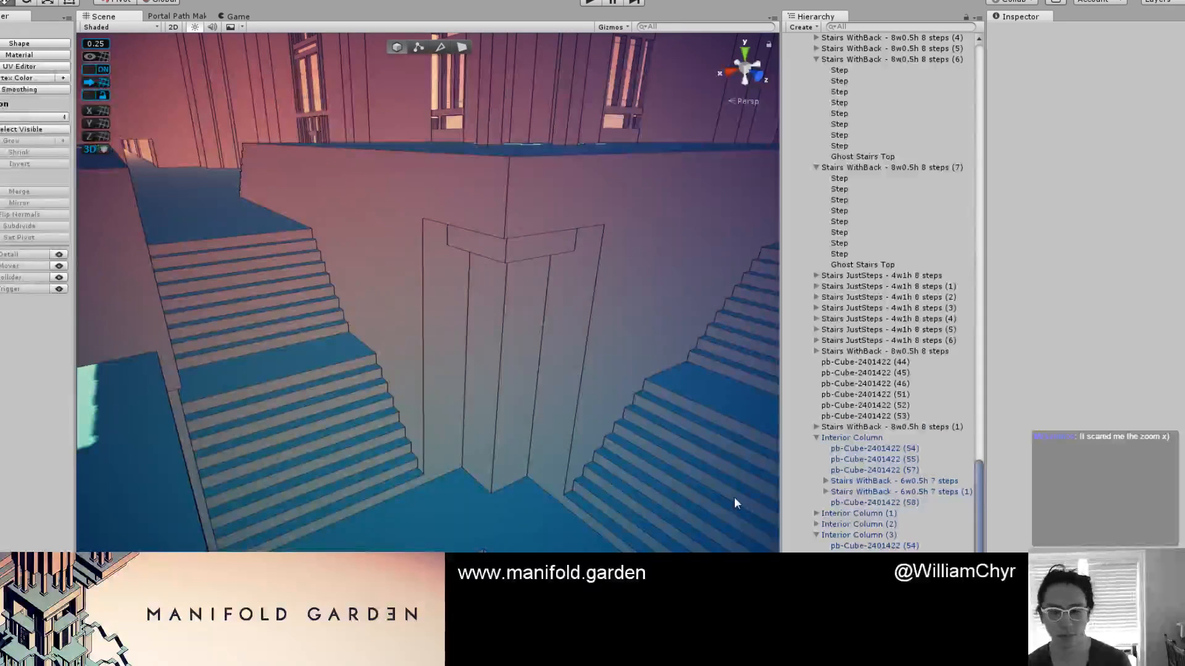
Return to the prototype grid look and compare the corner column with scene lighting off and on
scroll(583, 463, "up", 4)
key("ctrl+e")
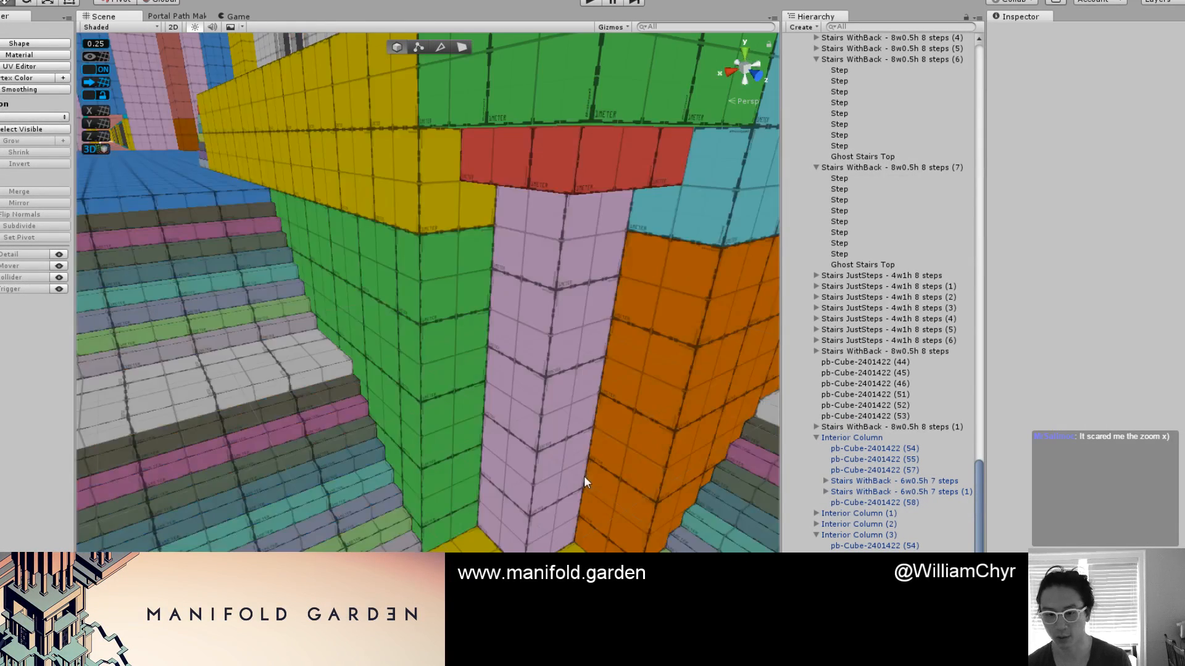
mouse_move(584, 475)
middle_mouse_down()
mouse_move(571, 479)
mouse_move(540, 445)
mouse_move(552, 469)
middle_mouse_up()
scroll(551, 467, "down", 3)
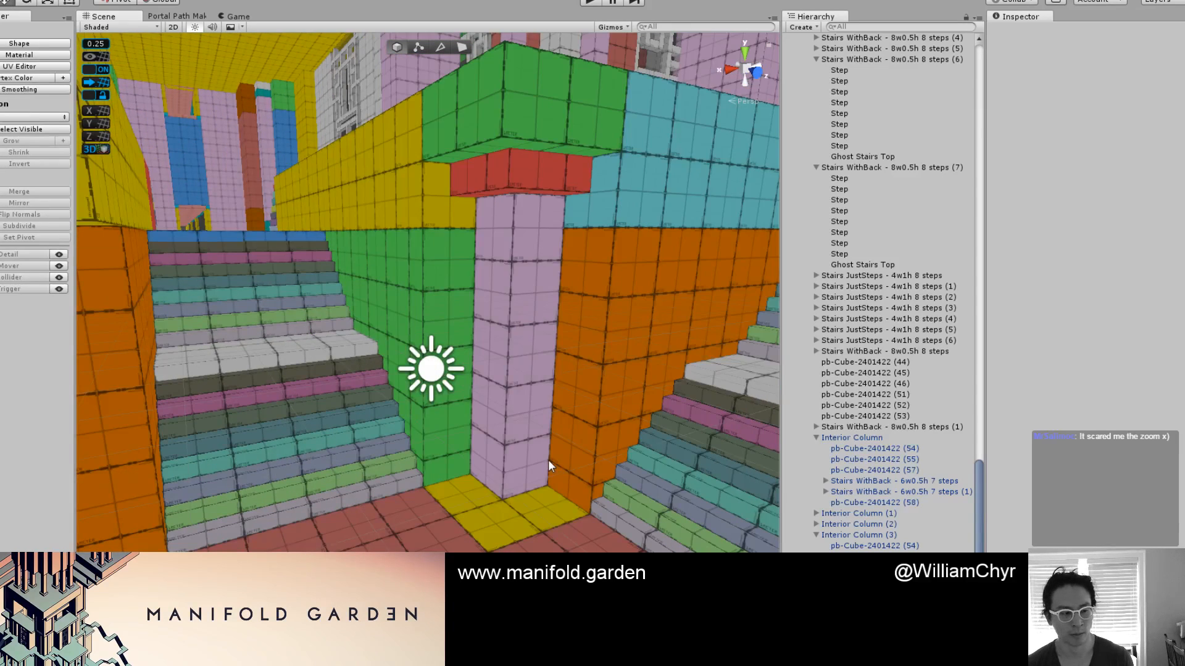
scroll(544, 464, "down", 1)
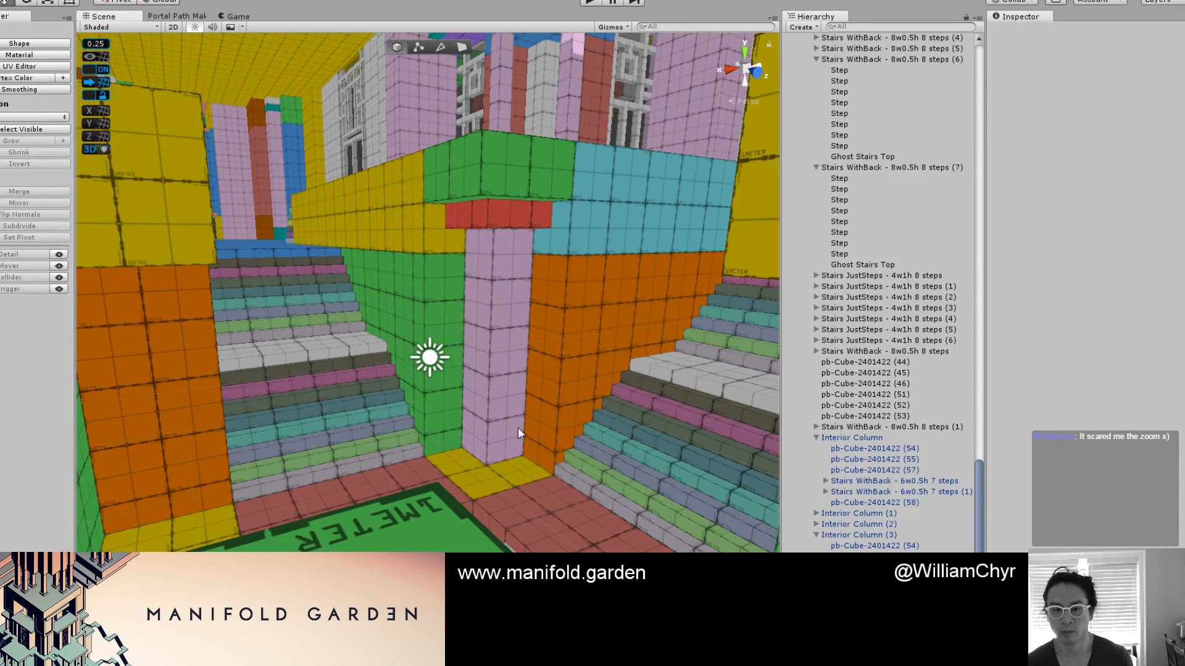
left_click(196, 27)
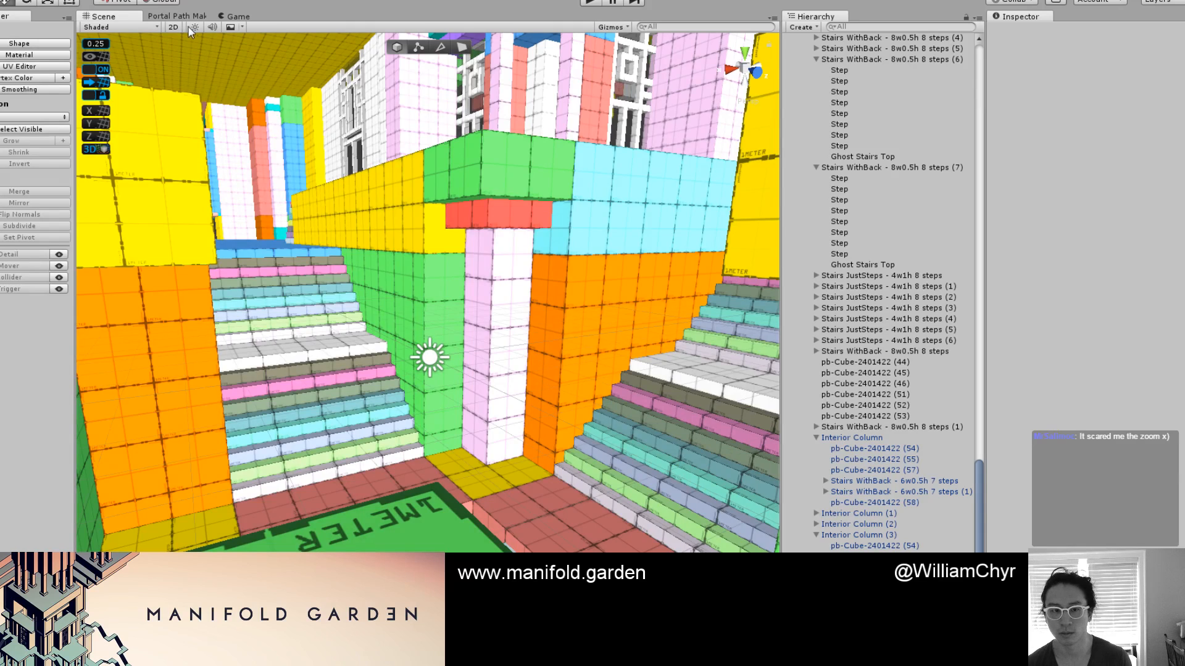
left_click(193, 28)
Select the light purple column and examine the stepped corner and platform from below and above
left_click(432, 359)
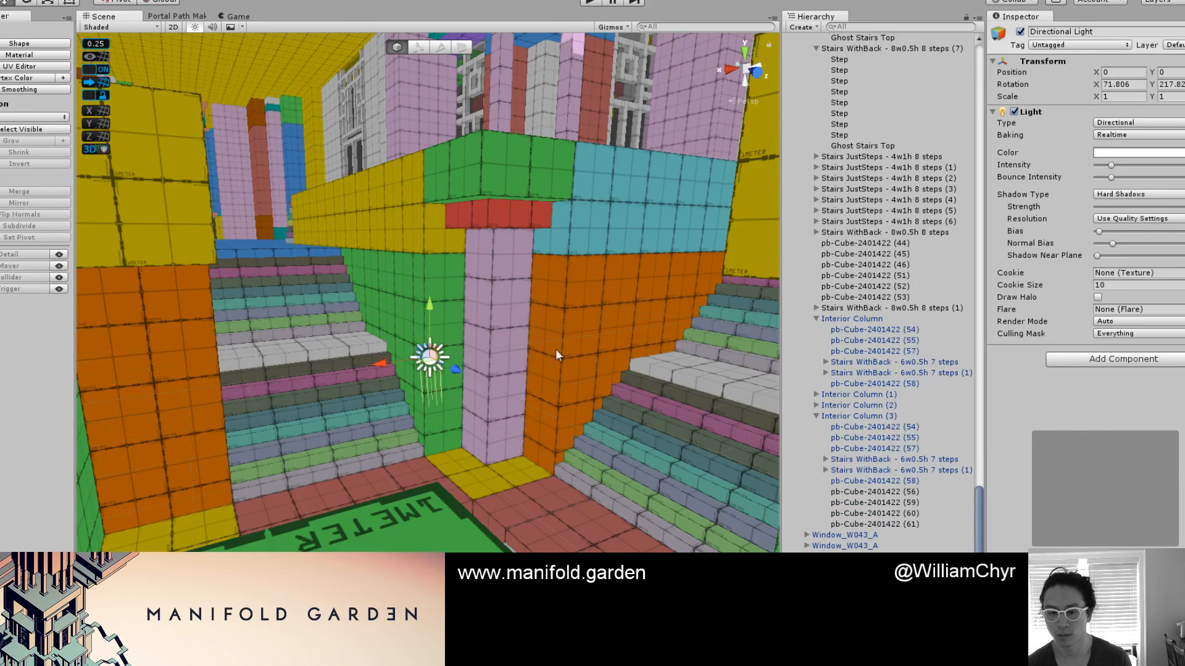
left_click(517, 344)
left_click(505, 336)
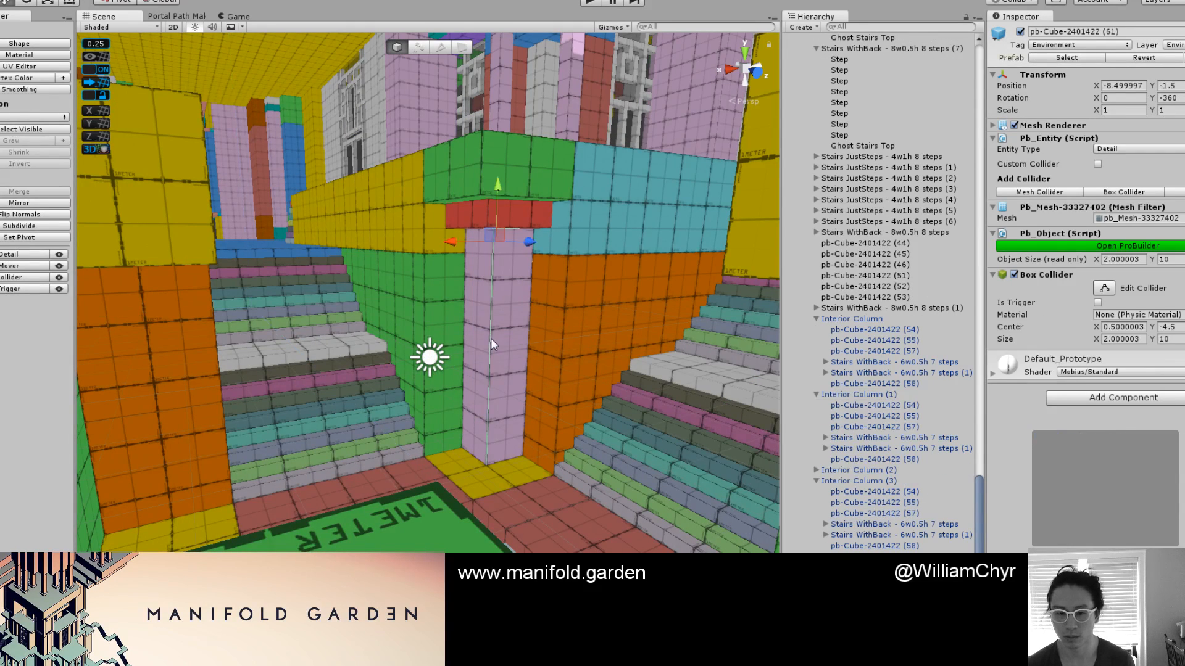
scroll(492, 340, "up", 4)
scroll(531, 343, "down", 3)
middle_click_drag(530, 315, 507, 303)
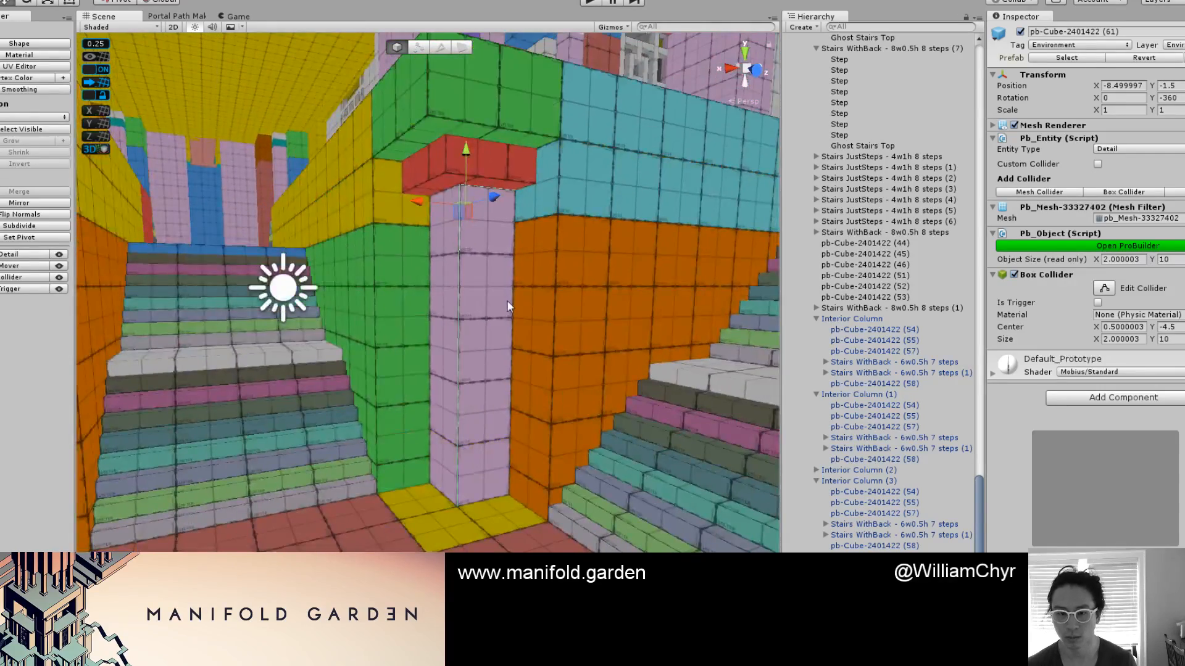
scroll(507, 301, "up", 2)
middle_click_drag(498, 258, 493, 294)
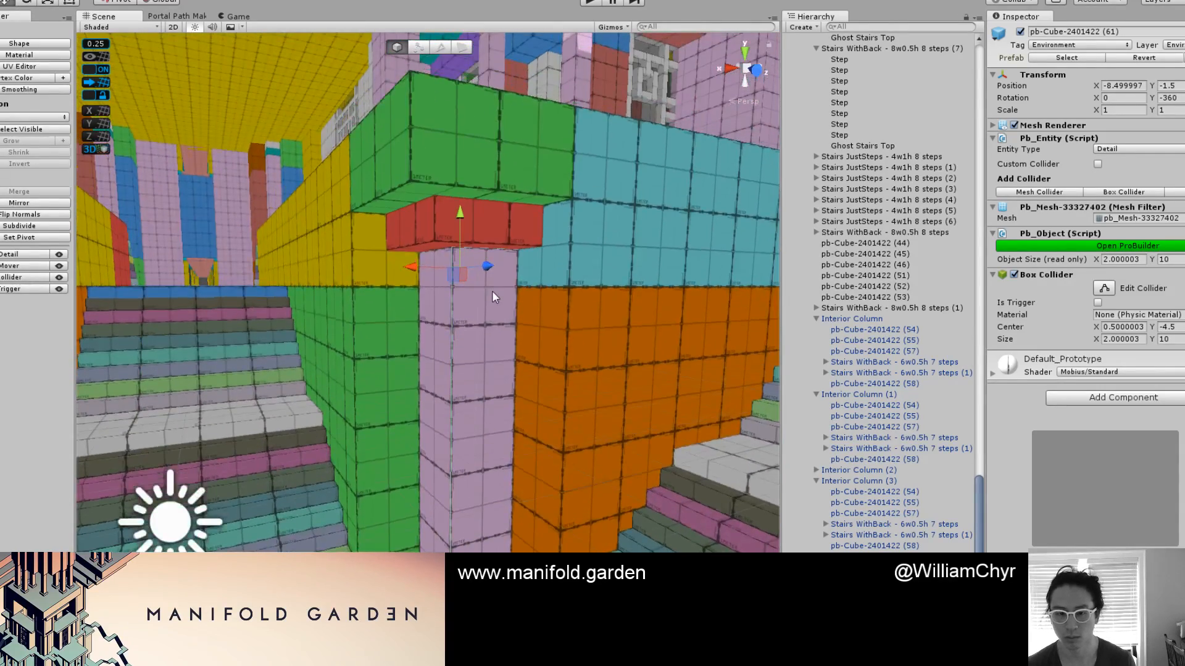
scroll(492, 293, "down", 3)
left_click_drag(500, 256, 516, 283, "alt")
middle_click_drag(516, 283, 521, 297)
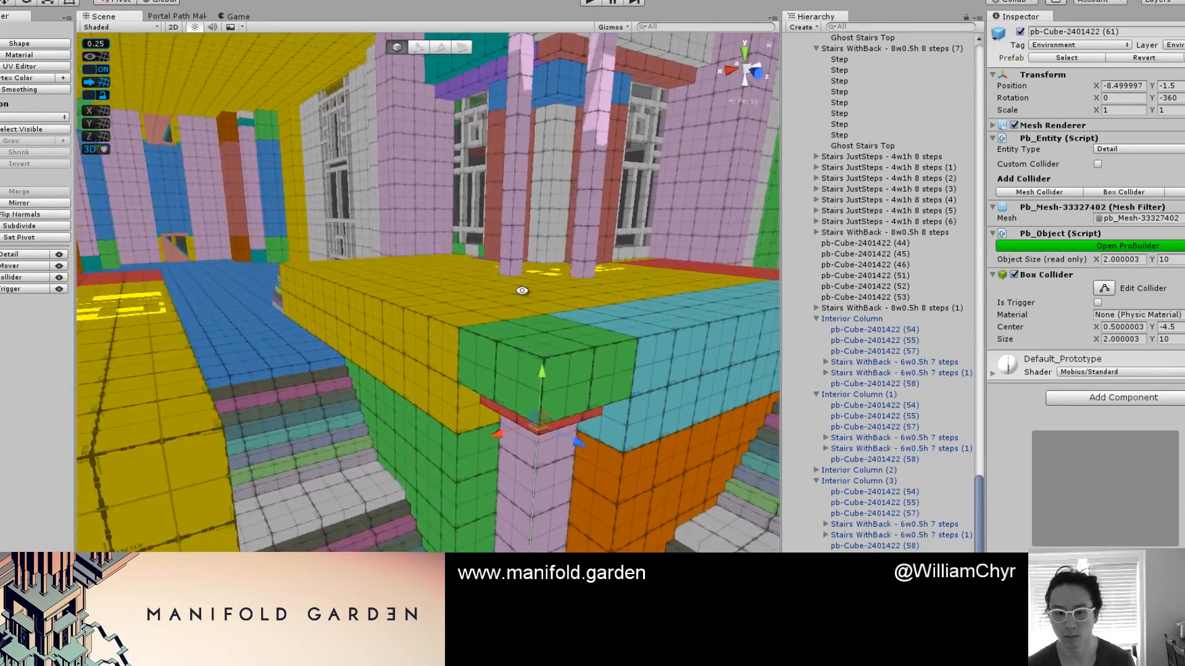
left_click_drag(522, 296, 457, 299, "alt")
middle_click_drag(457, 299, 462, 345)
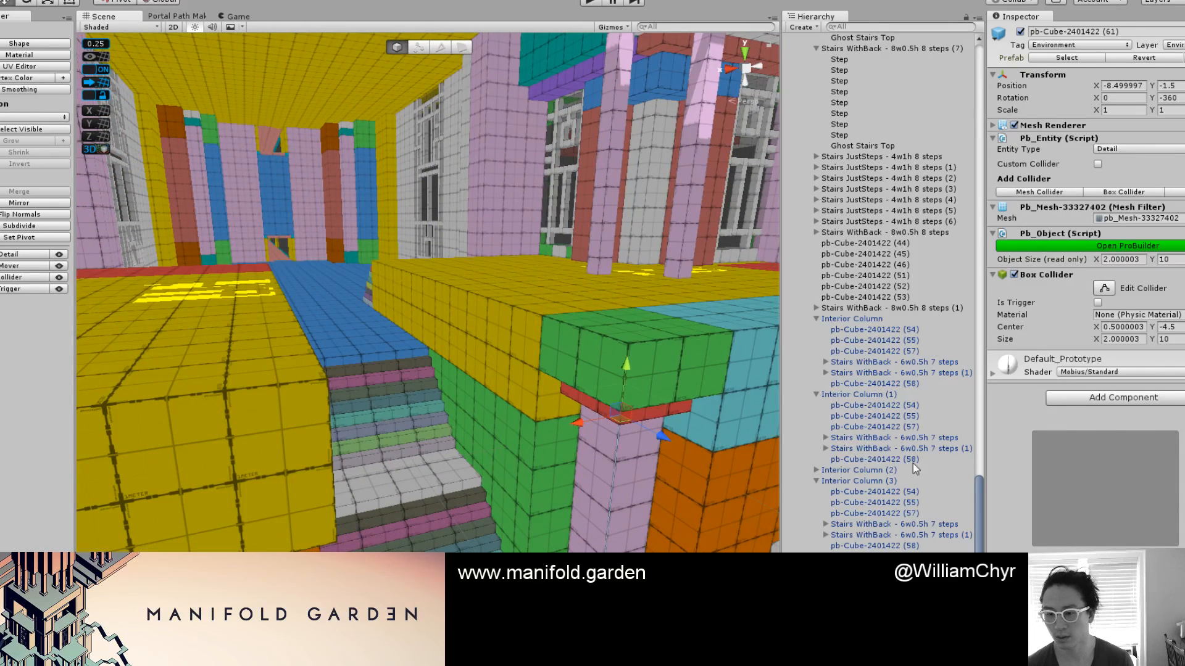
Apply the changes made in Interior Column (3) to its prefab so the other corner columns are updated
left_click(885, 483)
left_click(1183, 58)
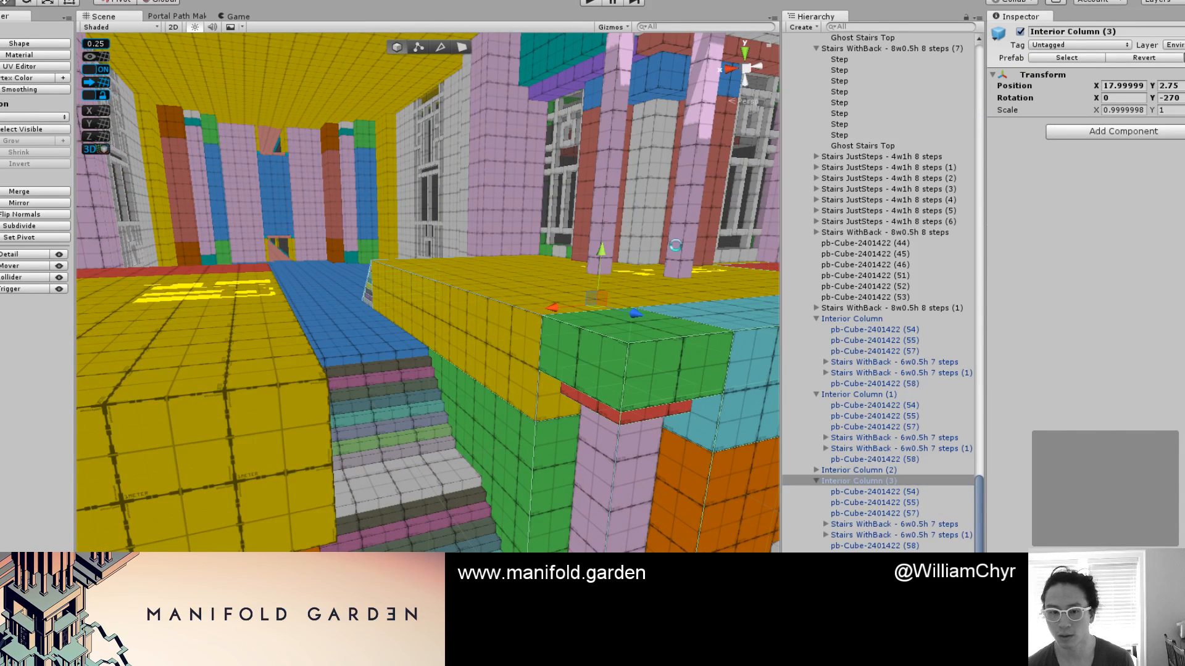
scroll(524, 298, "down", 3)
left_click_drag(472, 298, 422, 363, "alt")
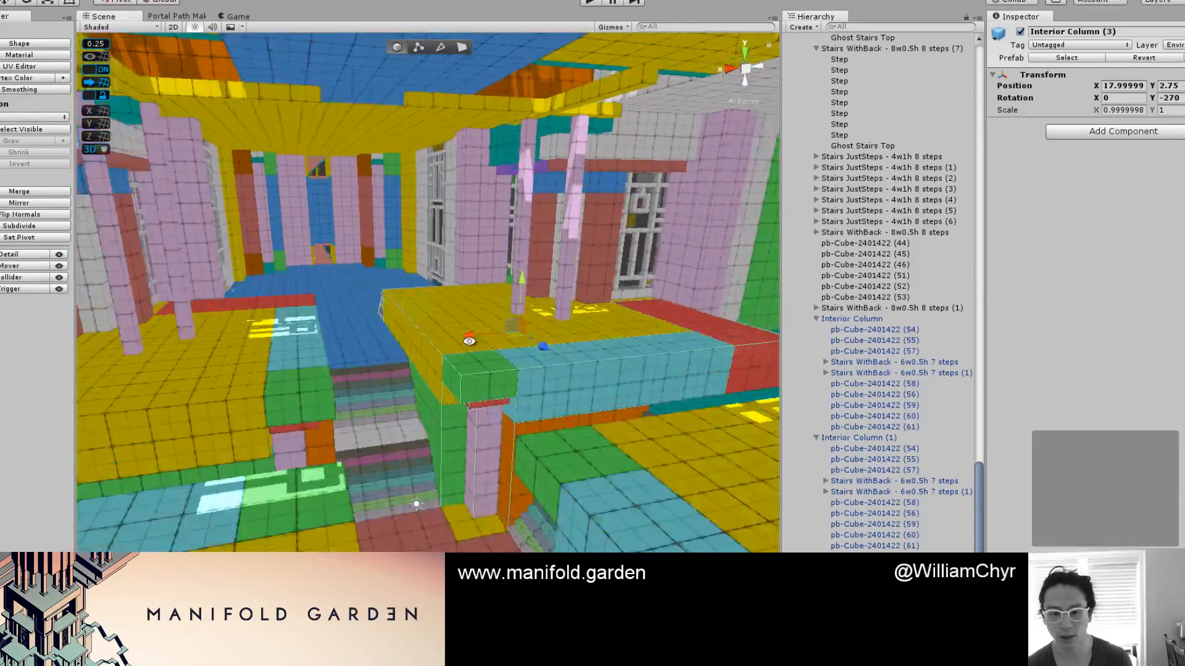
Compare the corner column and raised platform in the game look and the prototype grid look from above
middle_click_drag(422, 363, 482, 342)
left_click_drag(483, 342, 535, 358, "alt")
key("ctrl+e")
mouse_move(588, 412)
left_mouse_down("alt")
mouse_move(537, 357)
mouse_move(526, 381)
mouse_move(382, 407)
left_mouse_up("alt")
right_click_drag(382, 407, 377, 345)
left_click_drag(377, 345, 571, 421, "alt")
right_click_drag(559, 297, 510, 273)
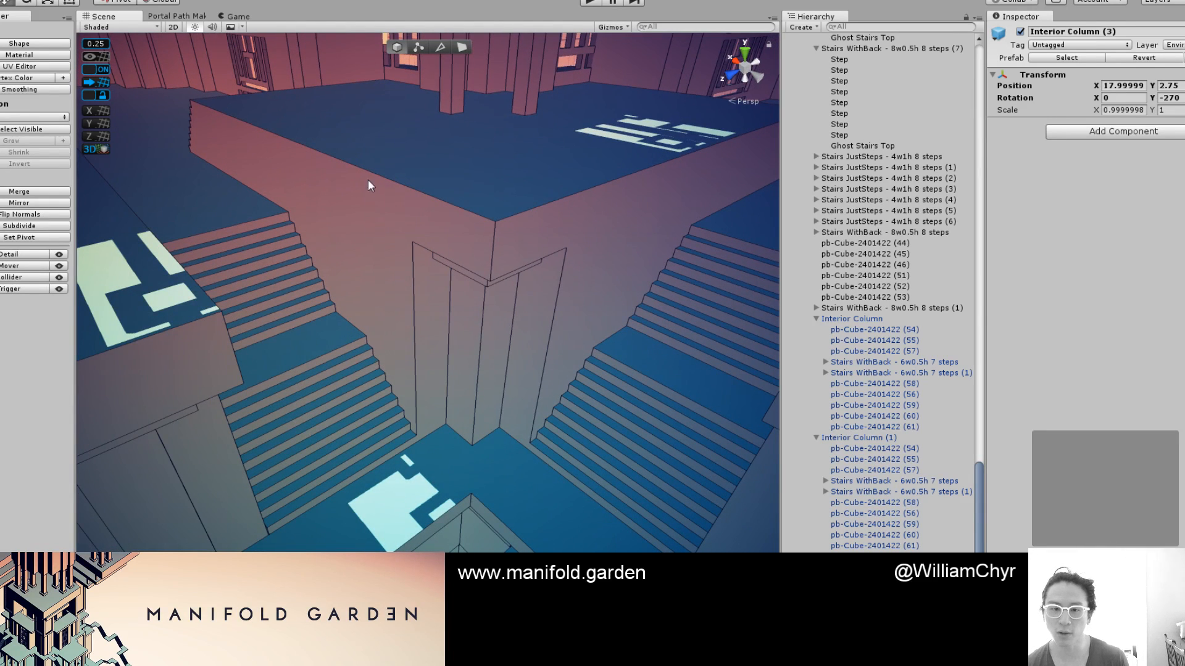
mouse_move(473, 166)
right_mouse_down()
mouse_move(479, 198)
mouse_move(453, 222)
right_mouse_up()
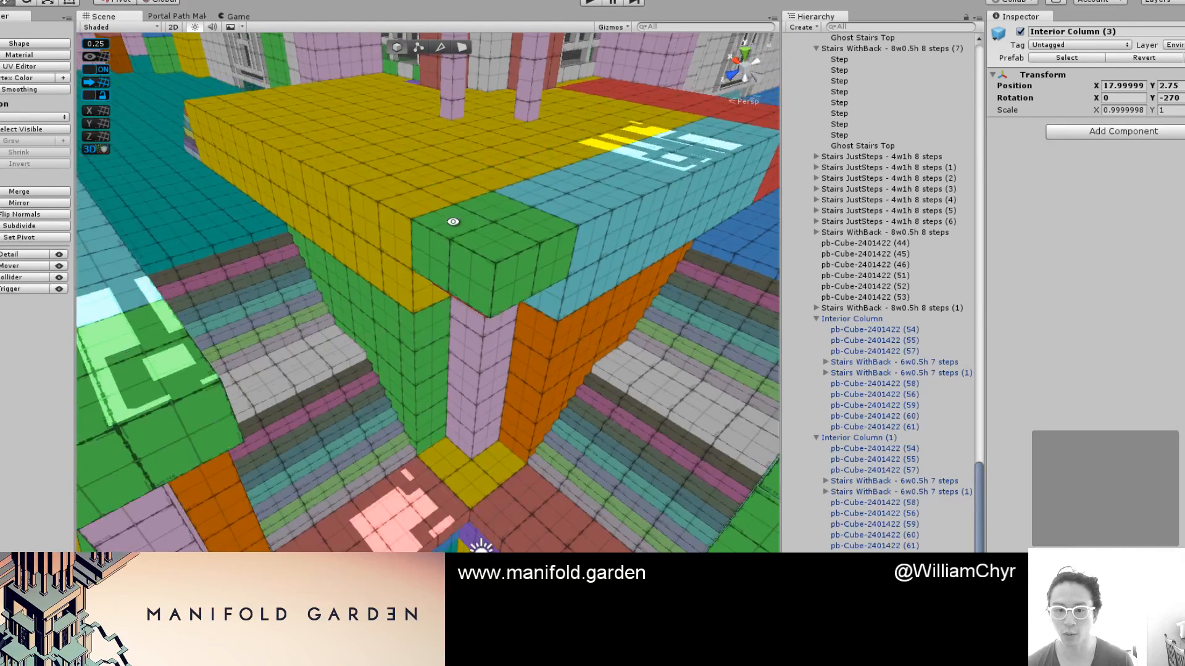
Shorten the yellow platform block to 21 units and pull back the end face of the adjoining cyan block to a length of about 14
left_click(419, 321)
key("g")
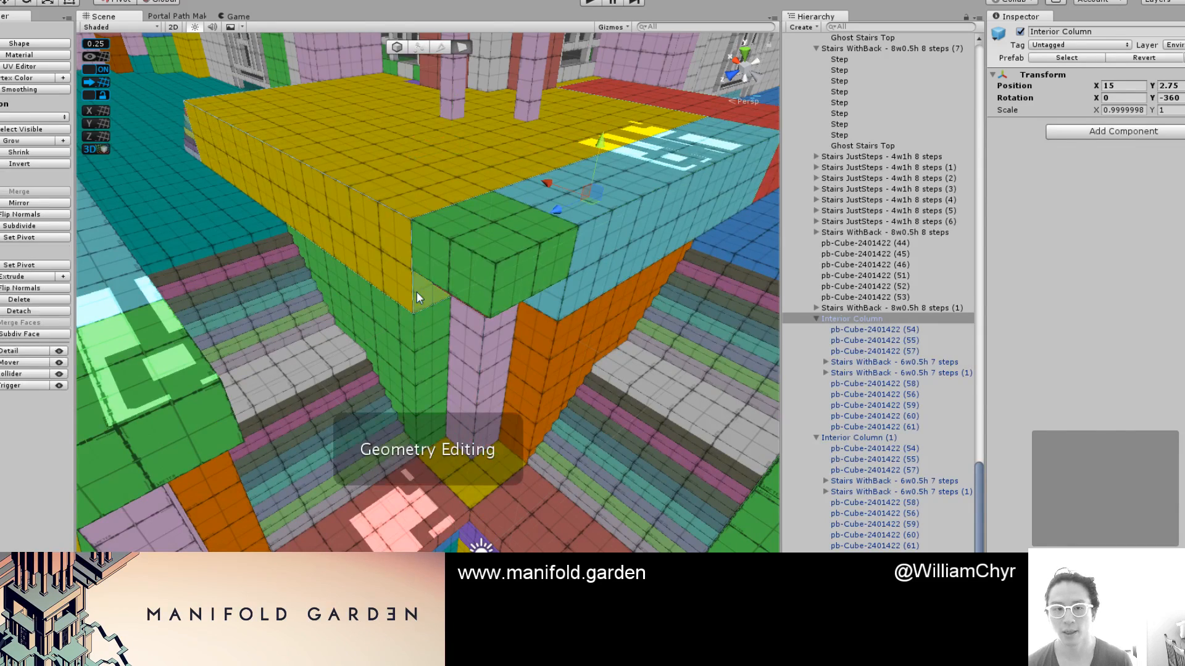
left_click(417, 292)
scroll(416, 238, "up", 3)
scroll(541, 230, "down", 6)
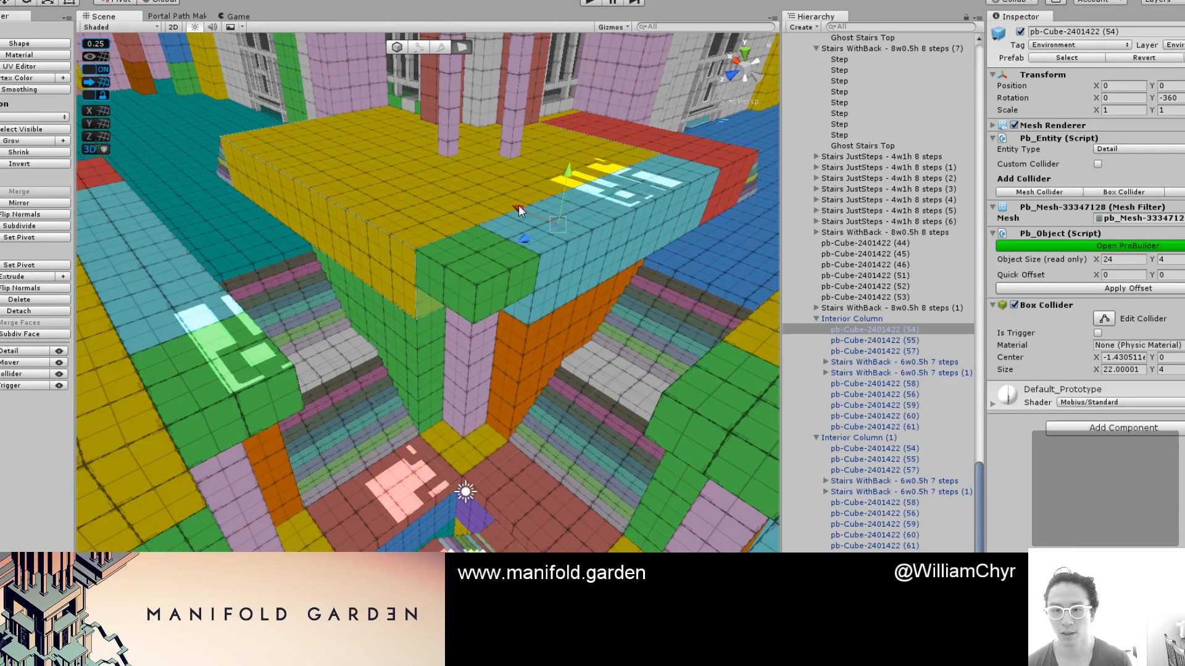
left_click_drag(518, 211, 476, 179)
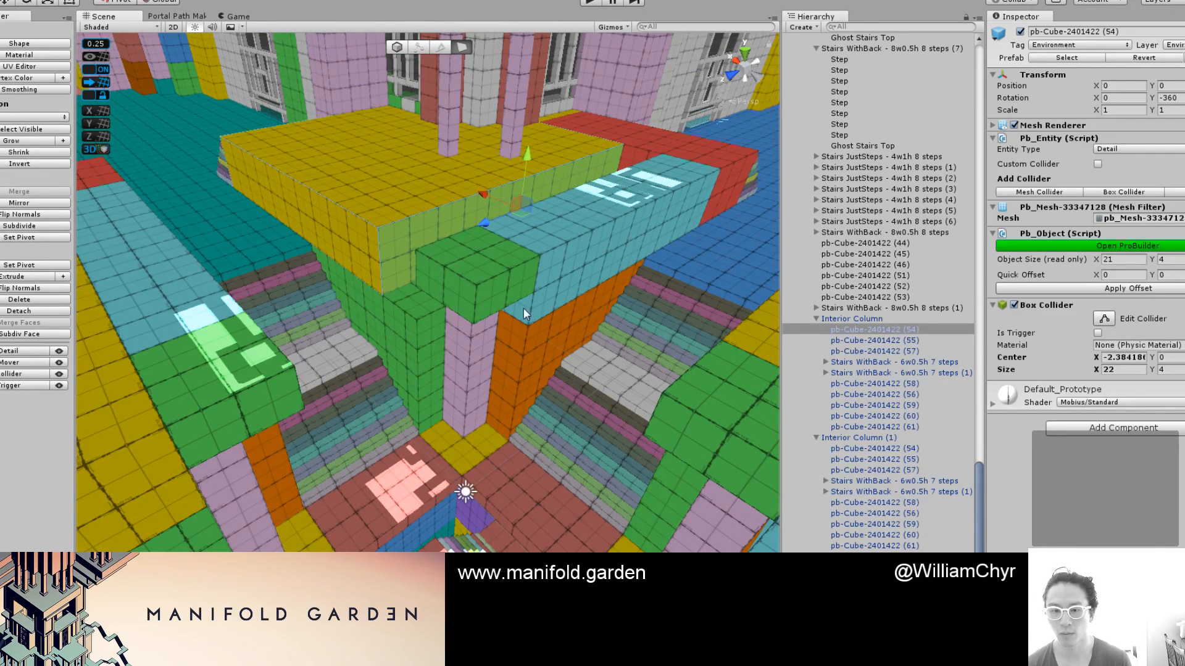
left_click(485, 294)
key("g")
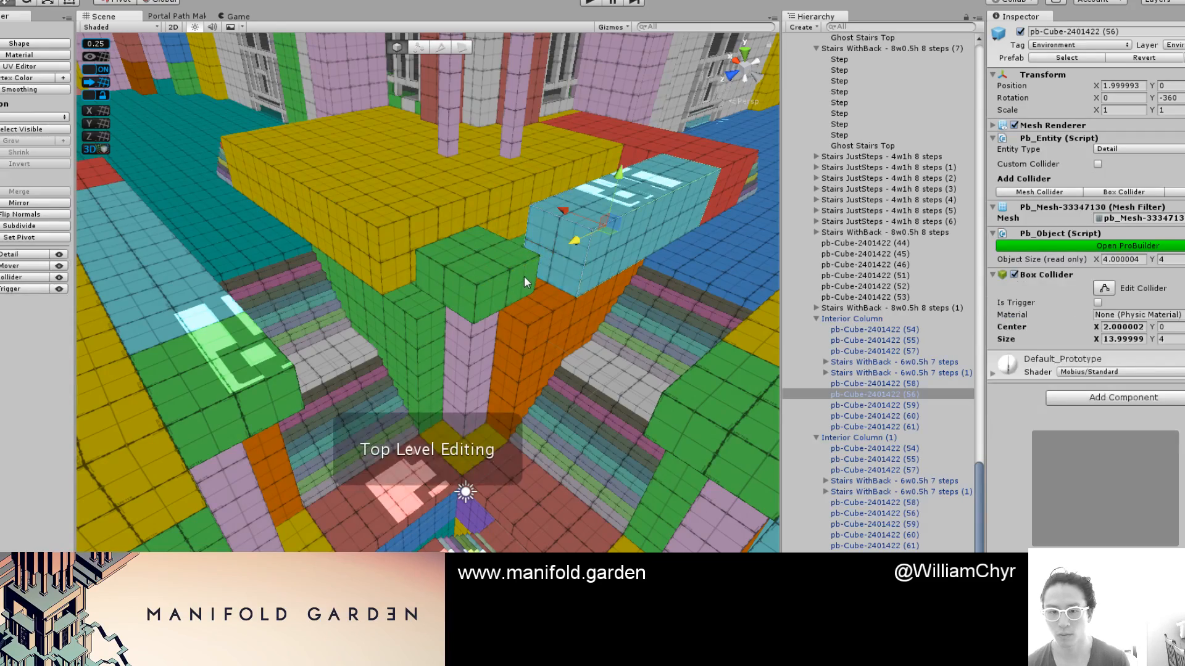
Examine the recessed corner, the green cap block and the surrounding platforms in the game look
left_click_drag(529, 278, 487, 325, "alt")
key("g")
left_click(542, 279)
key("g")
scroll(580, 319, "down", 5)
scroll(487, 325, "up", 3)
key("p")
middle_click_drag(488, 325, 455, 272)
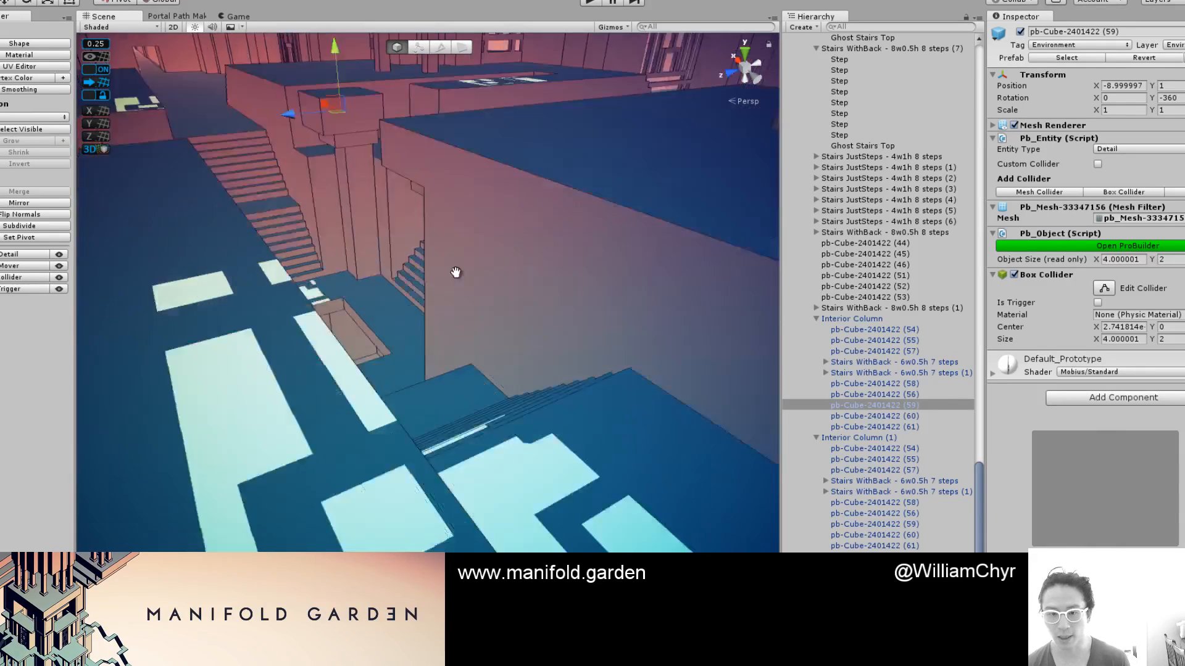
mouse_move(455, 272)
left_mouse_down("alt")
mouse_move(420, 280)
mouse_move(445, 291)
mouse_move(437, 266)
mouse_move(401, 264)
left_mouse_up("alt")
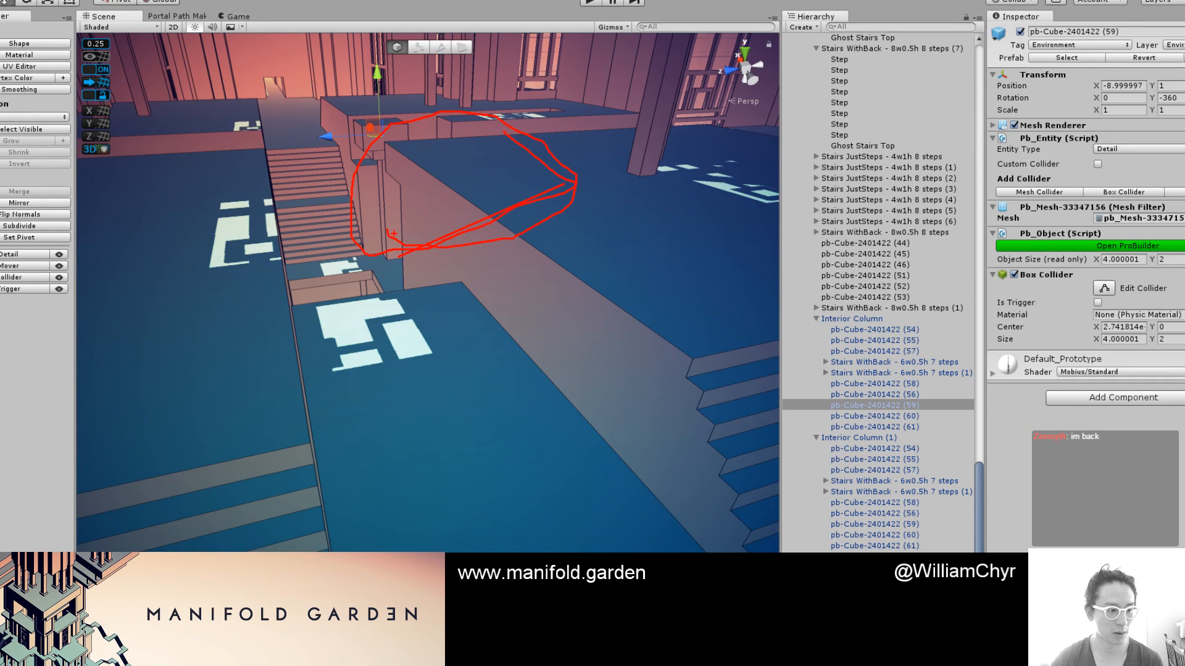
left_click(451, 246)
left_click_drag(453, 248, 611, 364, "alt")
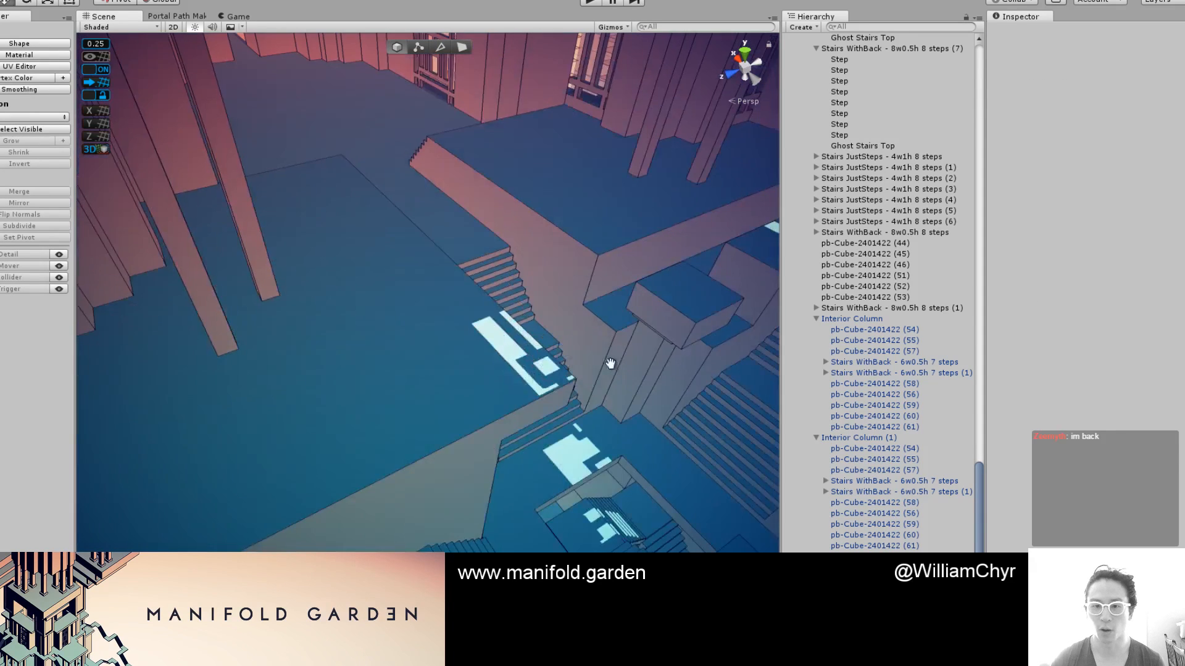
left_click_drag(543, 309, 563, 319, "alt")
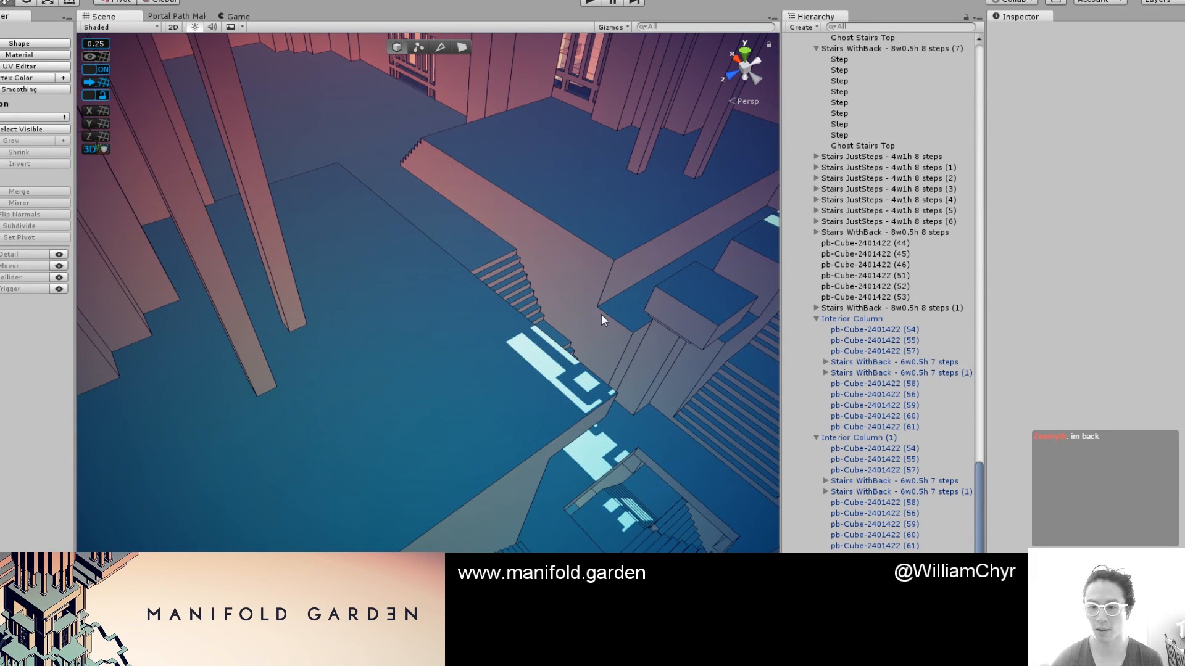
Return to the prototype grid look and lower the top face of the green wall under the yellow platform to a height of 15
key("ctrl+e")
left_click(653, 301)
middle_click_drag(642, 296, 462, 309)
scroll(463, 309, "up", 2)
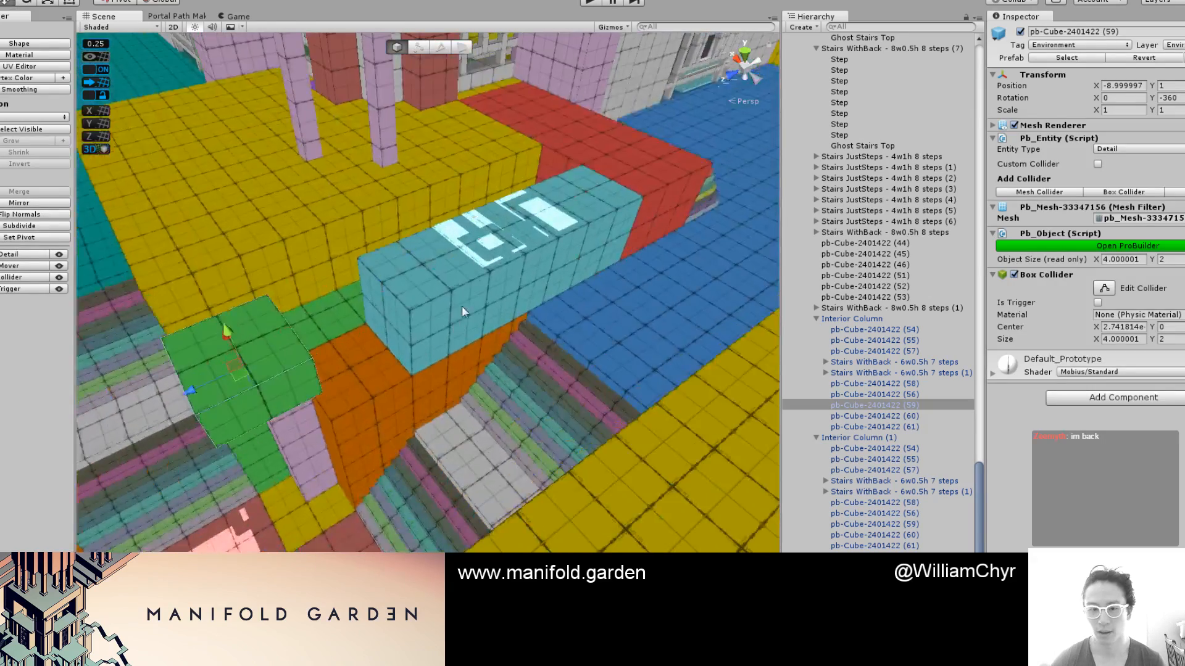
left_click(462, 311)
scroll(458, 317, "down", 2)
left_click(426, 325)
left_click_drag(395, 320, 454, 305, "alt")
left_click(357, 326)
left_click_drag(357, 326, 345, 280, "alt")
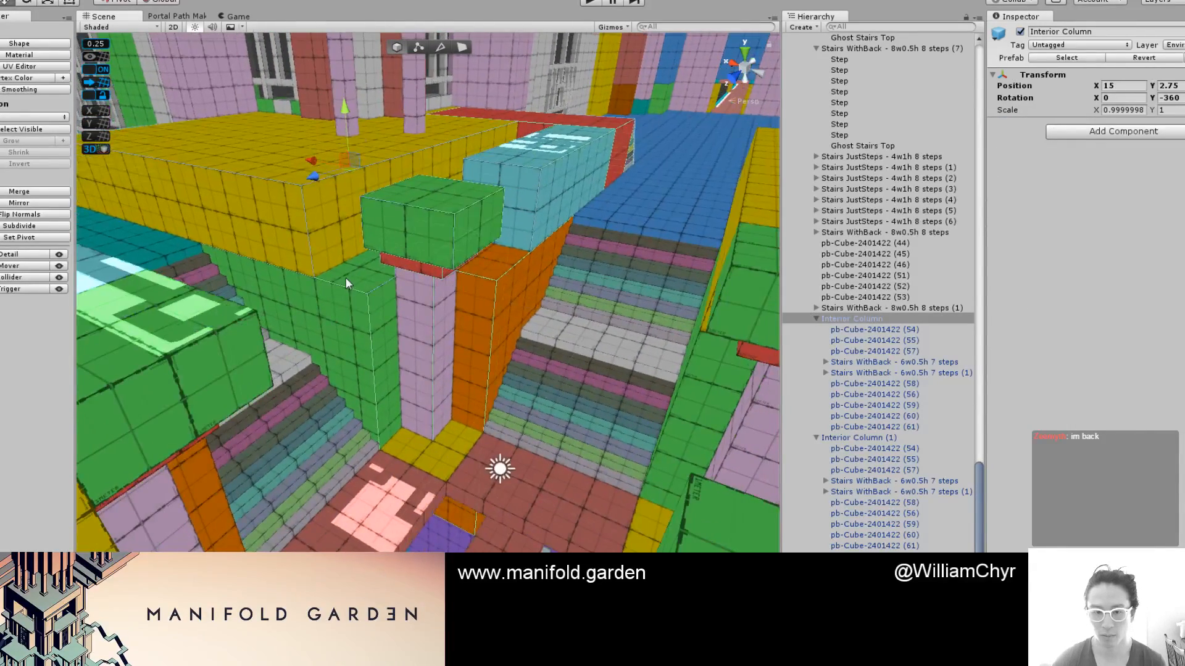
key("g")
left_click(345, 279)
left_click_drag(369, 180, 364, 231)
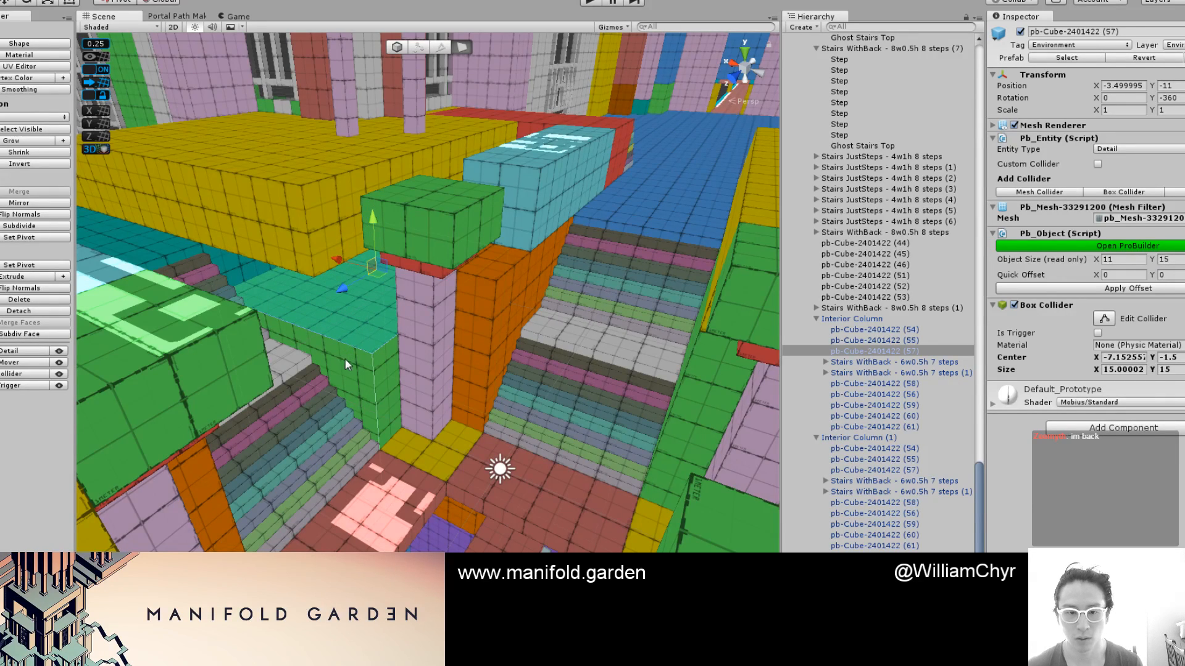
Centre the green wall's pivot, duplicate the wall and place the copy directly above it at Y 2.5
left_click_drag(345, 360, 385, 114, "alt")
key("g")
key("ctrl+j")
scroll(359, 313, "up", 3)
key("ctrl+d")
key("g")
key("f")
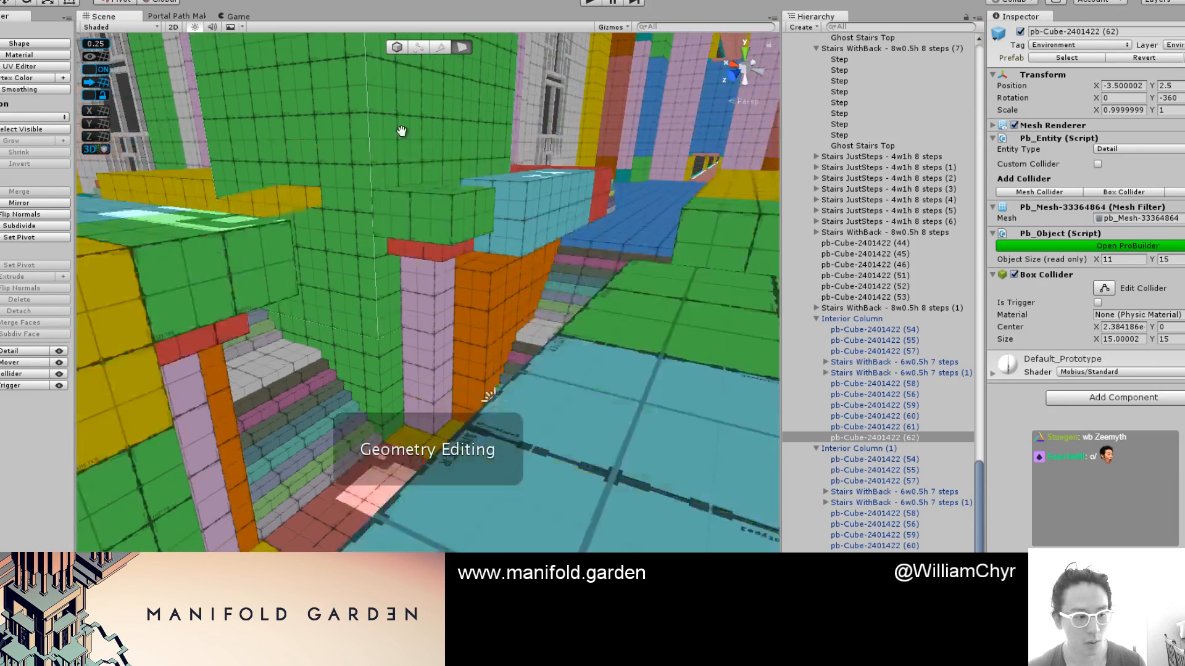
Colour the duplicated wall block light blue and lower its top face to a height of 3
left_click(396, 163)
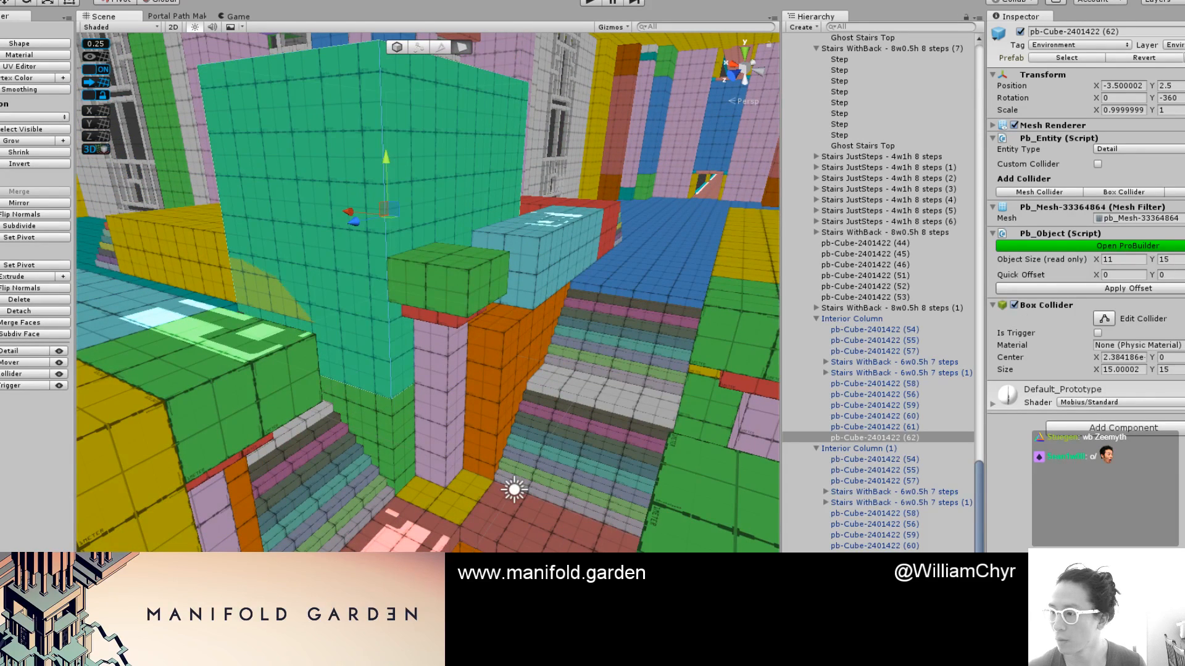
key("alt+shift+5")
left_click_drag(366, 197, 374, 224, "alt")
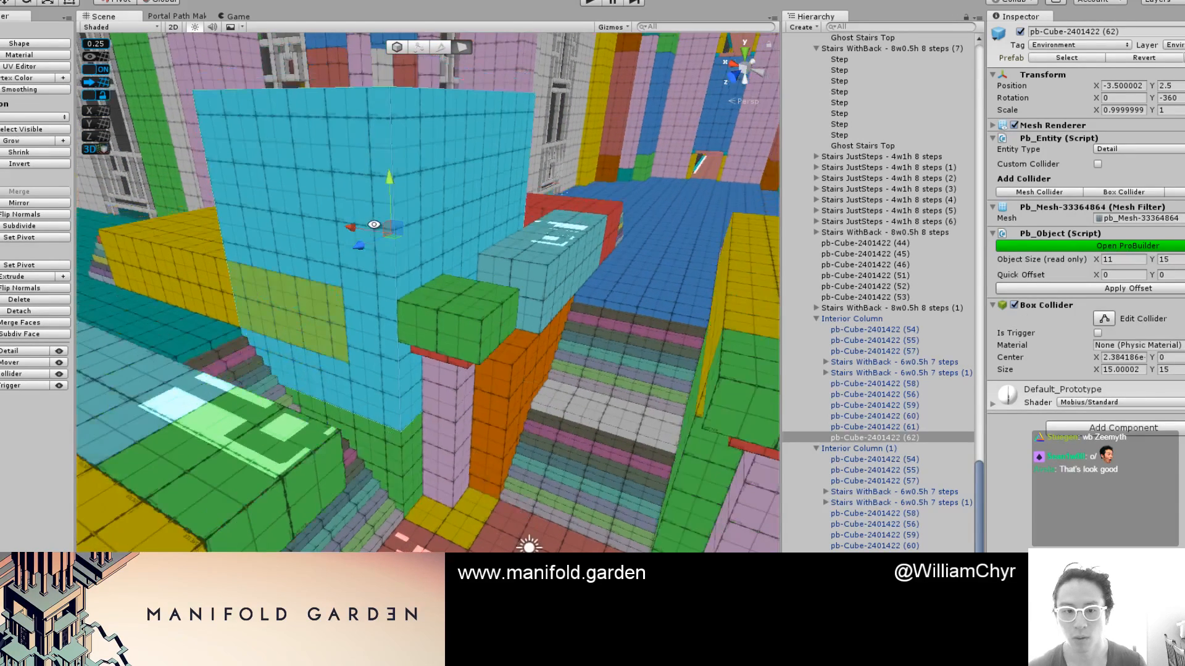
left_click_drag(372, 95, 368, 130, "alt")
left_click(367, 132)
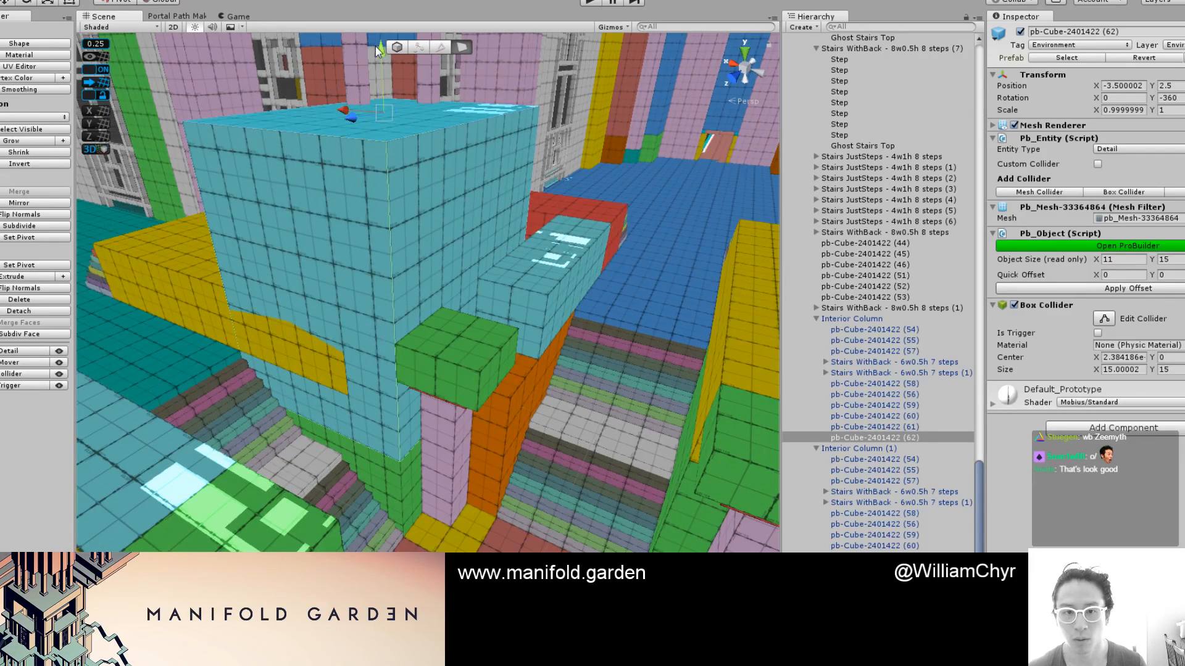
left_click_drag(377, 51, 378, 253)
scroll(374, 346, "up", 3)
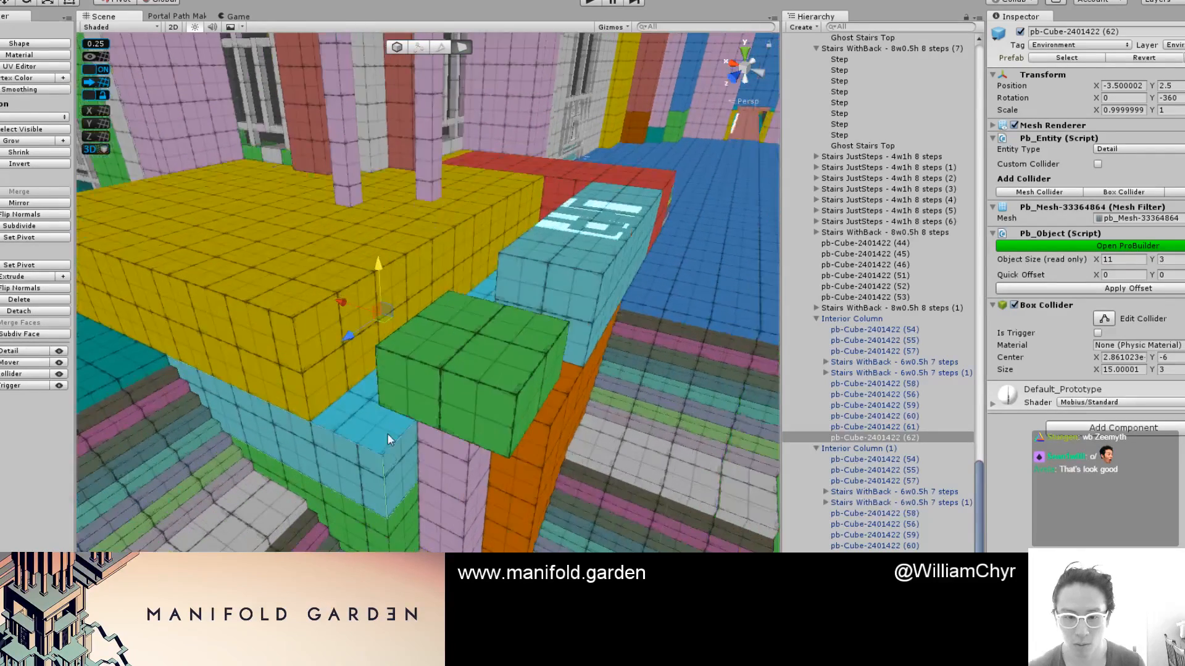
Pull back the new light blue block's end face to a width of 9 and shorten the yellow platform block to 20
left_click_drag(389, 438, 474, 459, "alt")
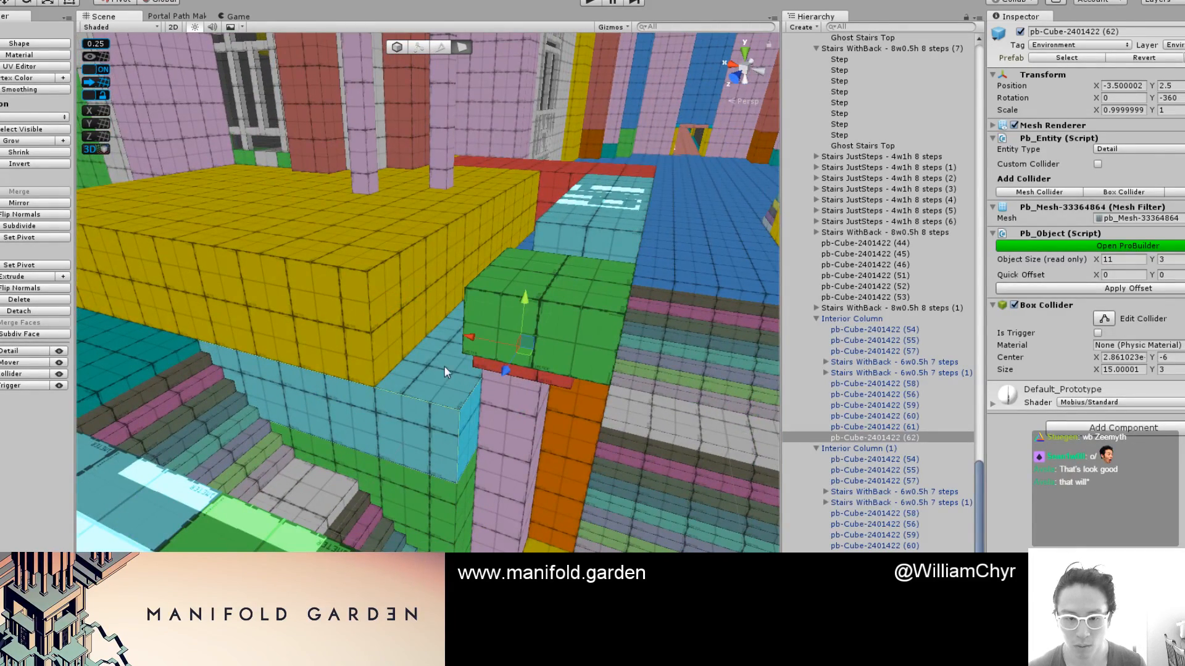
left_click_drag(469, 341, 437, 338)
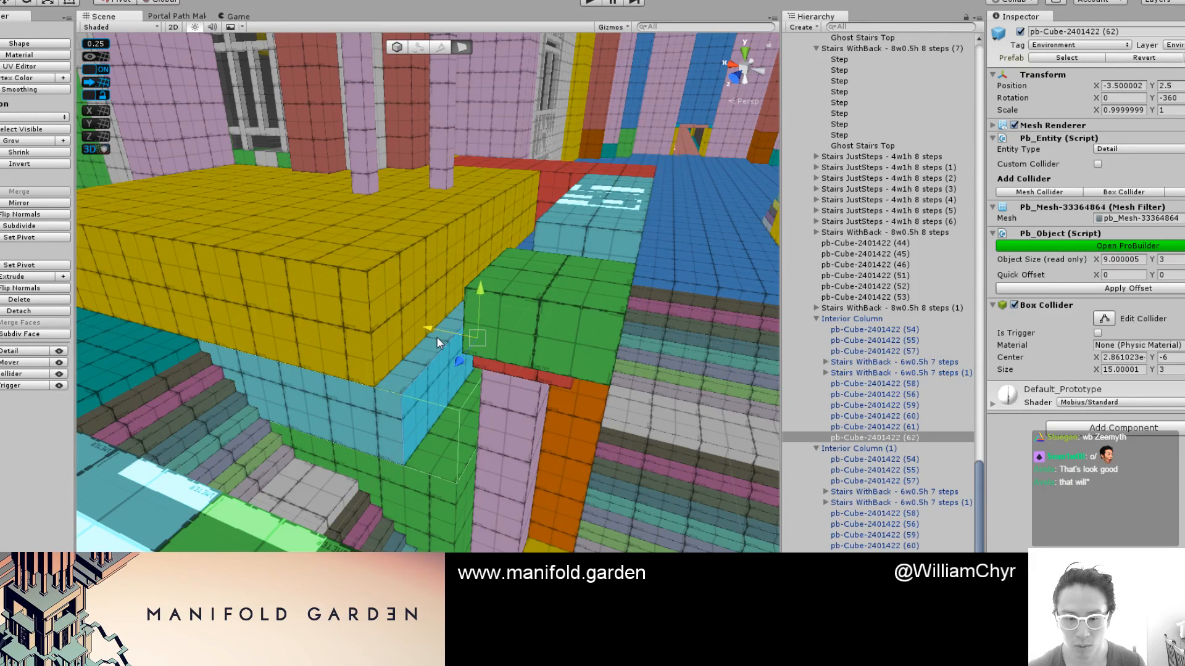
left_click(380, 294)
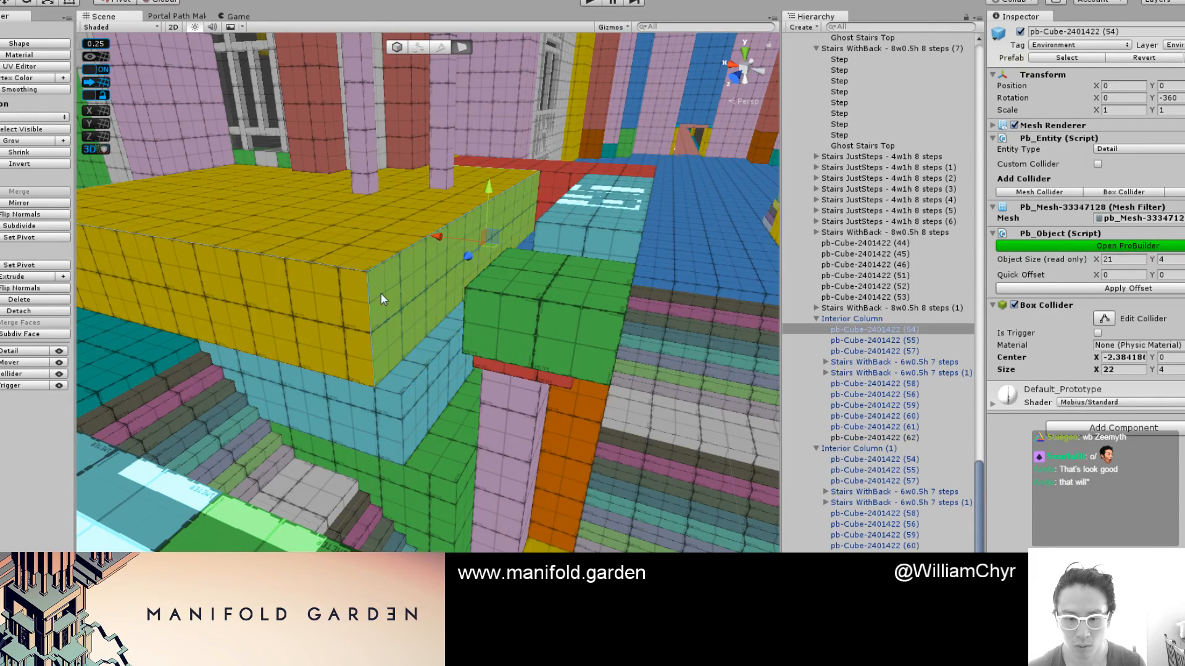
left_click_drag(380, 294, 440, 379, "alt")
left_click_drag(452, 235, 432, 232)
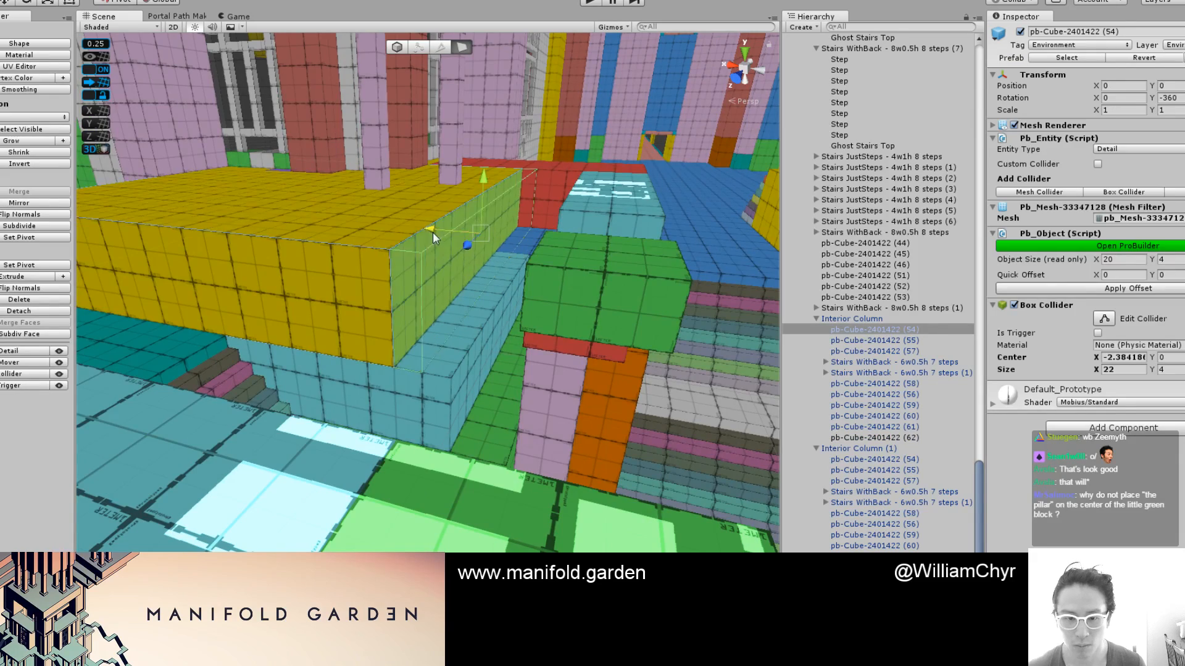
Lower the joint between the light blue block and the green wall so the blue block is 4 high, and centre its pivot
left_click_drag(515, 426, 421, 391, "alt")
left_click(426, 367)
scroll(426, 368, "up", 3)
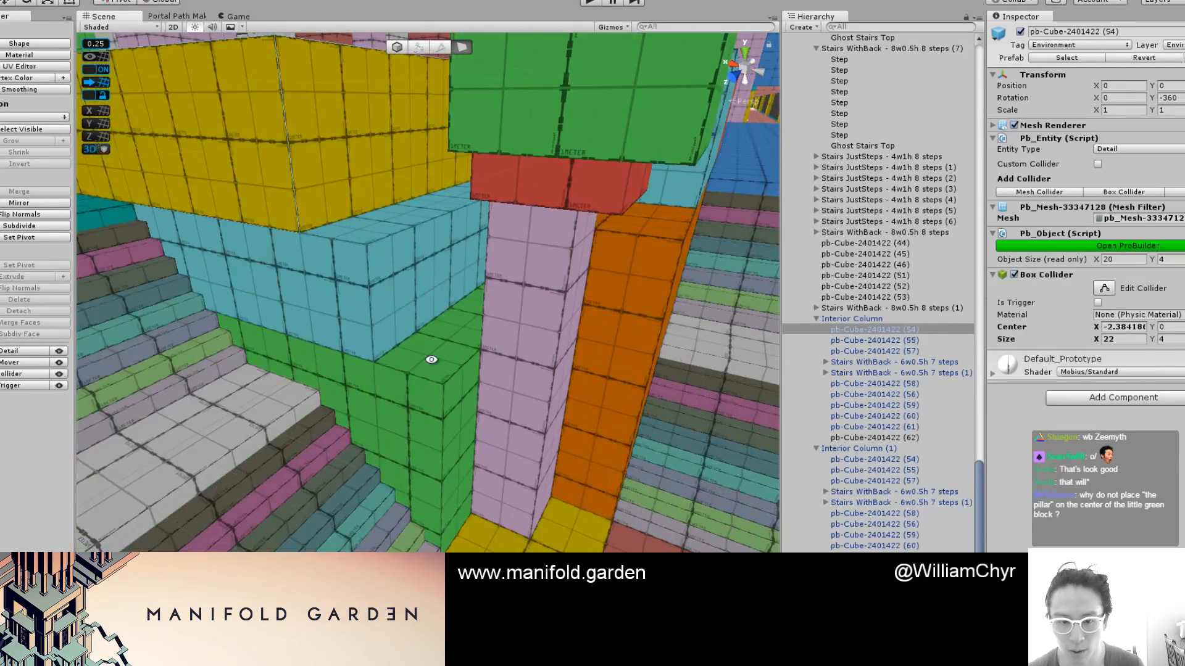
left_click(432, 365)
left_click_drag(416, 201, 384, 233)
left_click(352, 152)
key("ctrl+a")
key("ctrl+j")
Examine the stepped corner from several sides in the prototype grid look and the game look
scroll(391, 146, "down", 5)
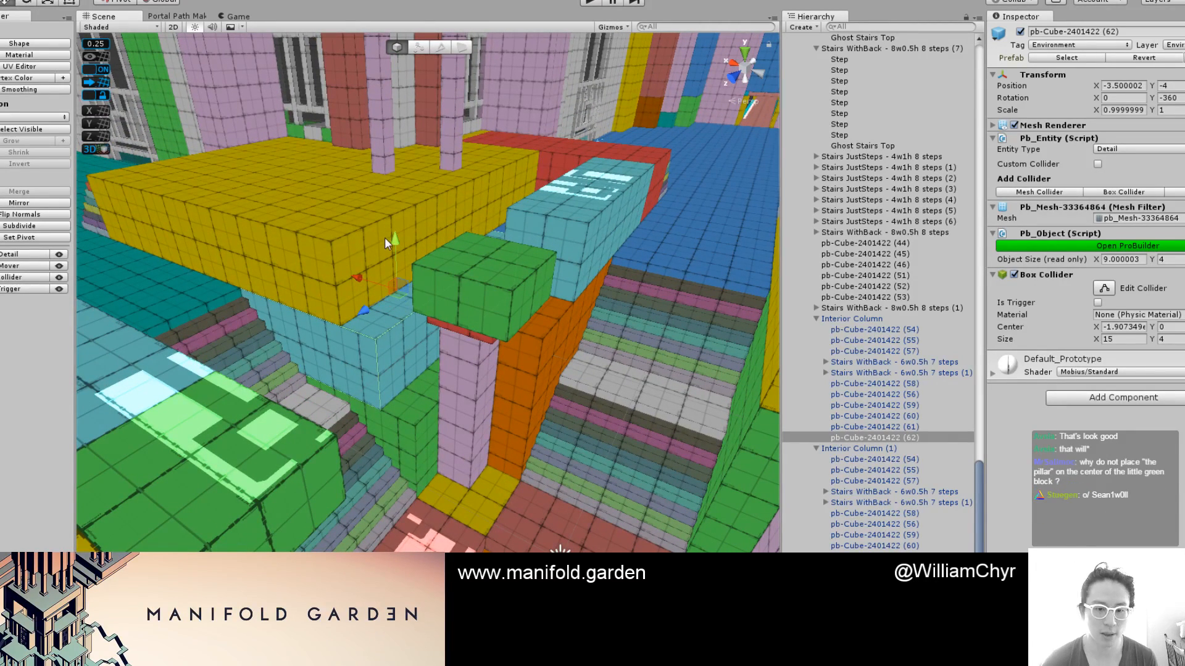
scroll(386, 239, "down", 10)
left_click_drag(569, 308, 481, 240, "alt")
scroll(378, 341, "up", 5)
scroll(487, 190, "up", 3)
scroll(485, 176, "down", 2)
scroll(501, 121, "up", 2)
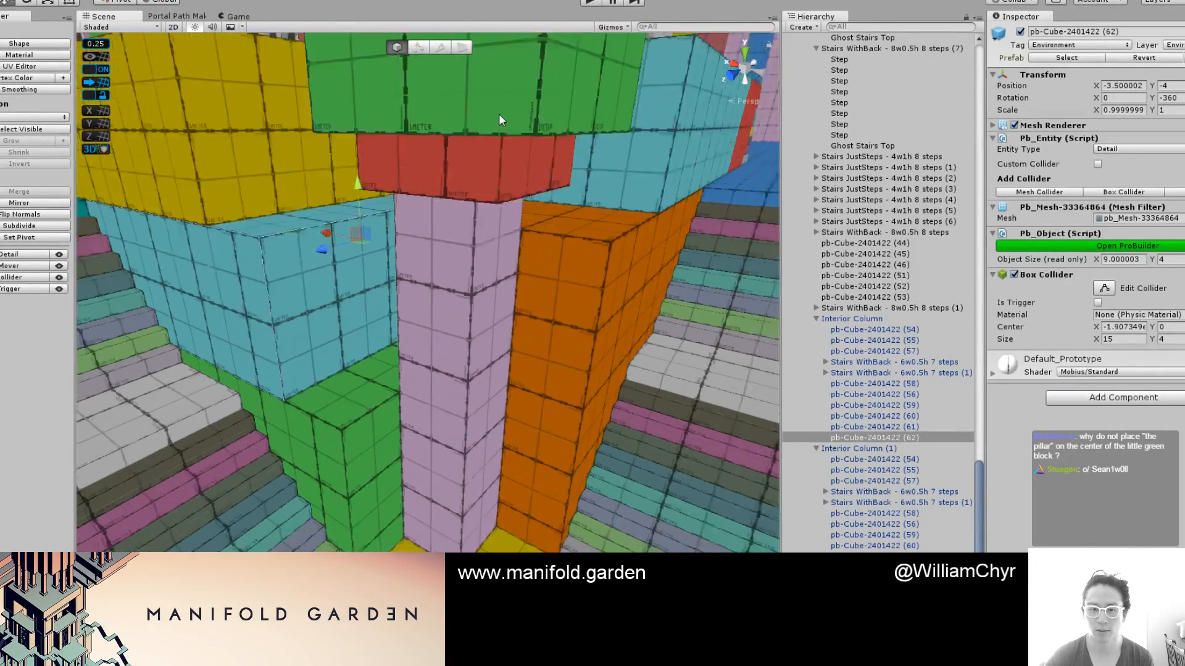
left_click_drag(500, 119, 741, 286, "alt")
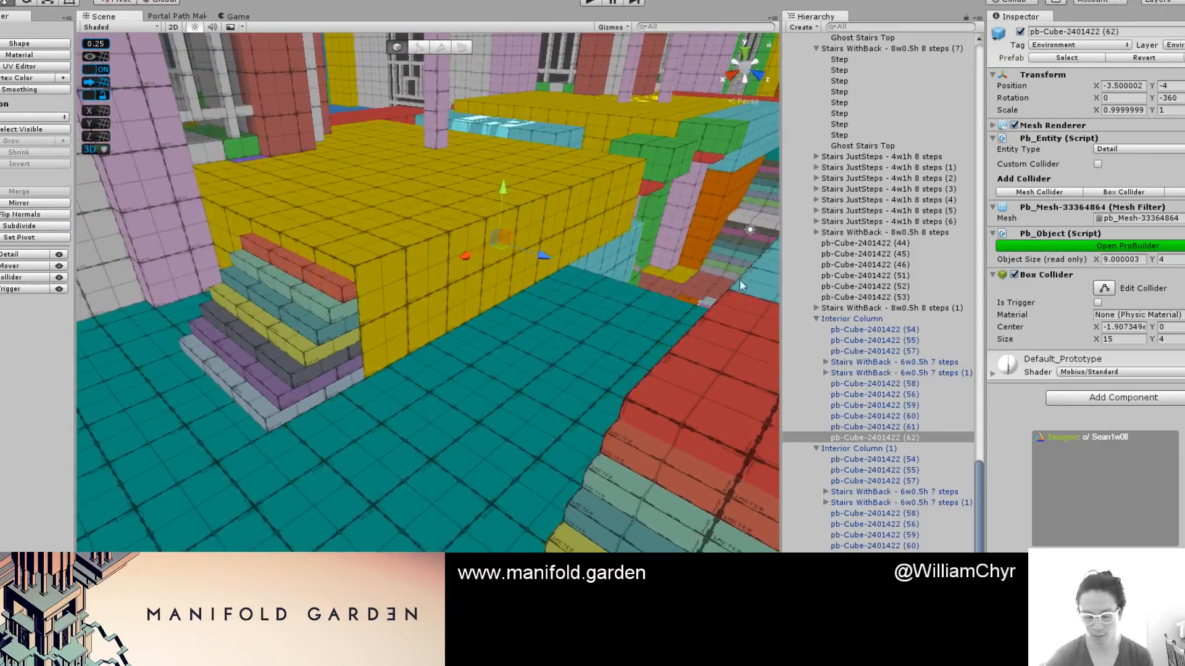
key("F1")
middle_click_drag(701, 290, 616, 312)
left_click_drag(616, 312, 384, 338, "alt")
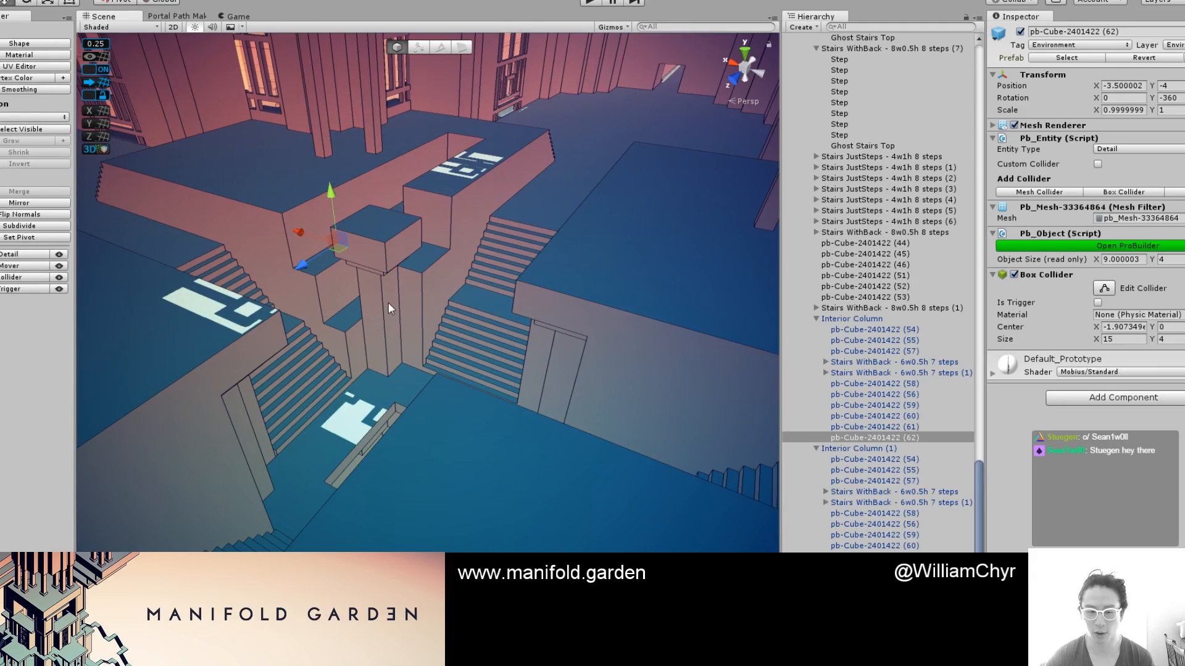
Return to the prototype grid look and deactivate the corner's green cap, red collar and light purple column
left_click(439, 306)
key("F1")
left_click_drag(440, 306, 465, 308, "alt")
left_click(463, 309)
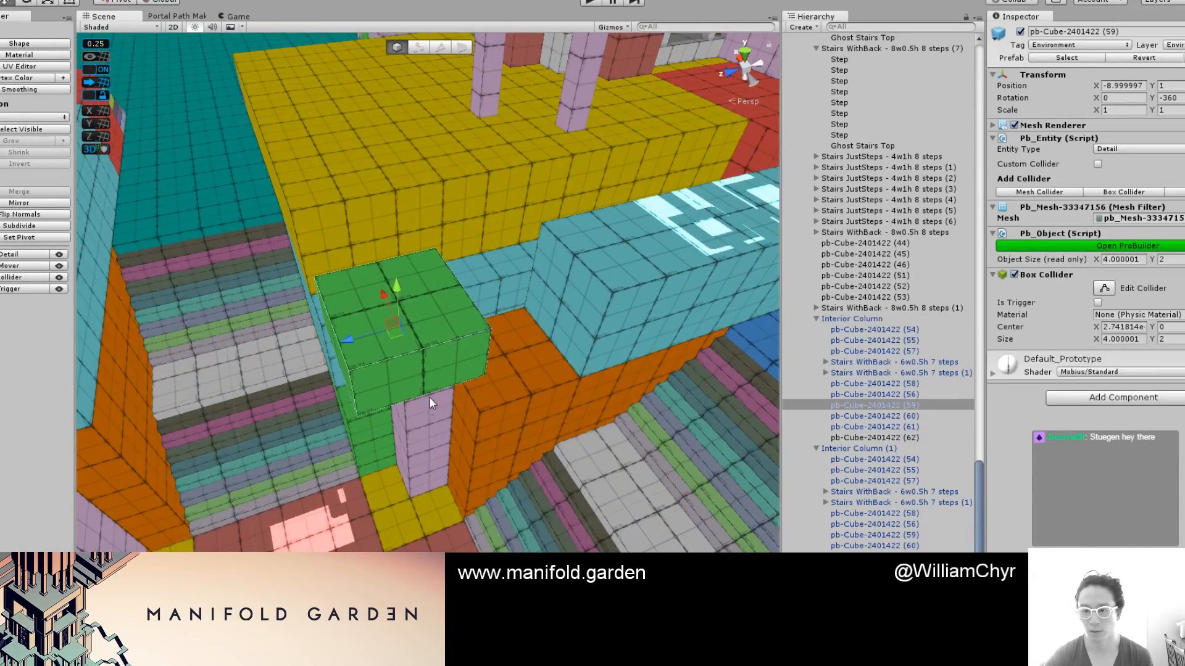
left_click_drag(430, 403, 440, 290, "alt")
left_click(430, 229, "shift")
left_click(451, 206, "shift")
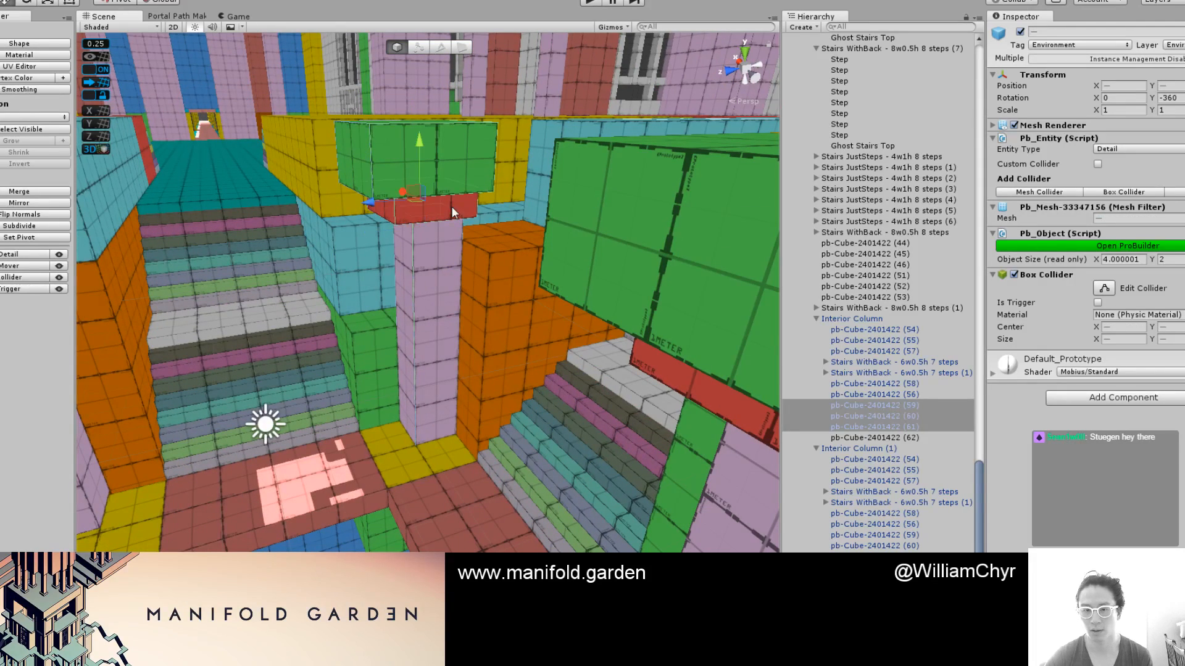
left_click(1019, 32)
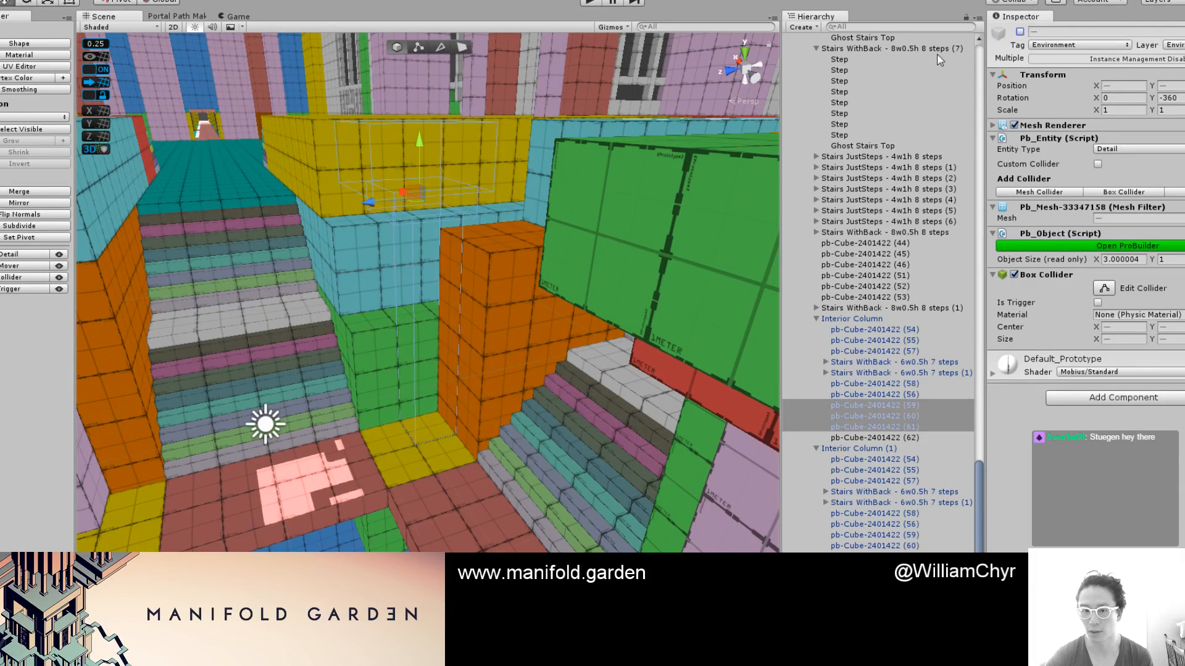
Lower the top face of the orange wall beneath the cyan block and centre the wall's pivot
left_click_drag(436, 264, 557, 283, "alt")
key("g")
left_click(546, 282)
key("g")
key("ctrl+j")
left_click_drag(476, 315, 522, 242, "alt")
Duplicate the cyan block above the orange wall and move the copy beneath it to X -5, Y -4
left_click(548, 205)
left_click(619, 144)
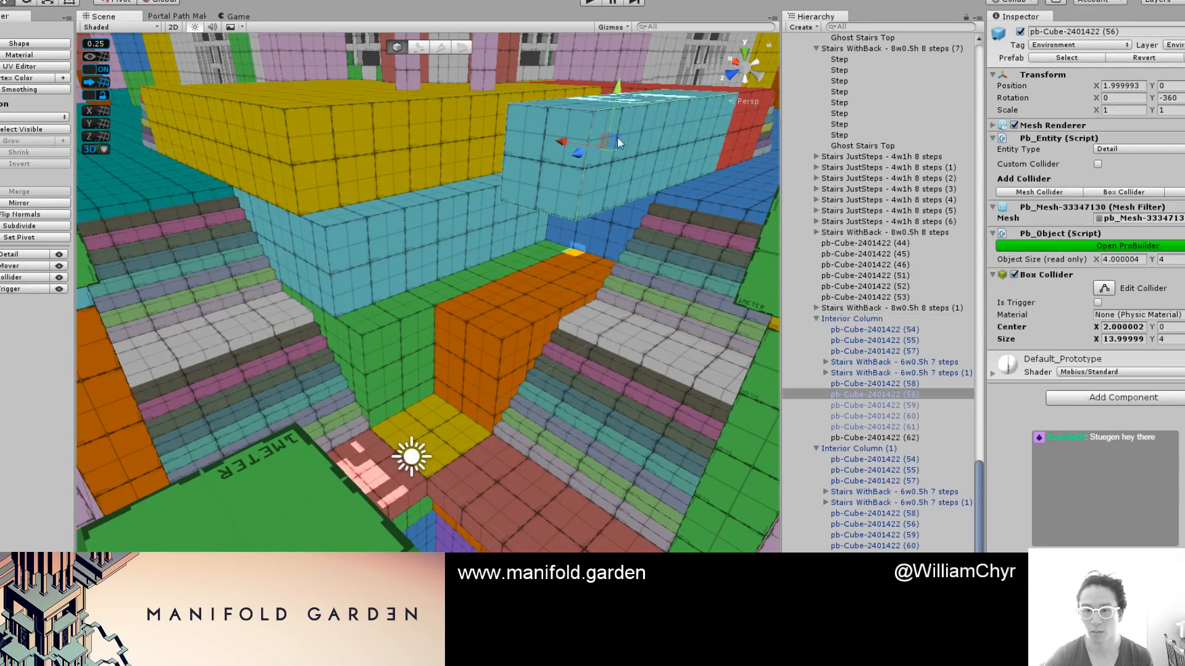
key("ctrl+d")
left_click_drag(619, 102, 593, 221)
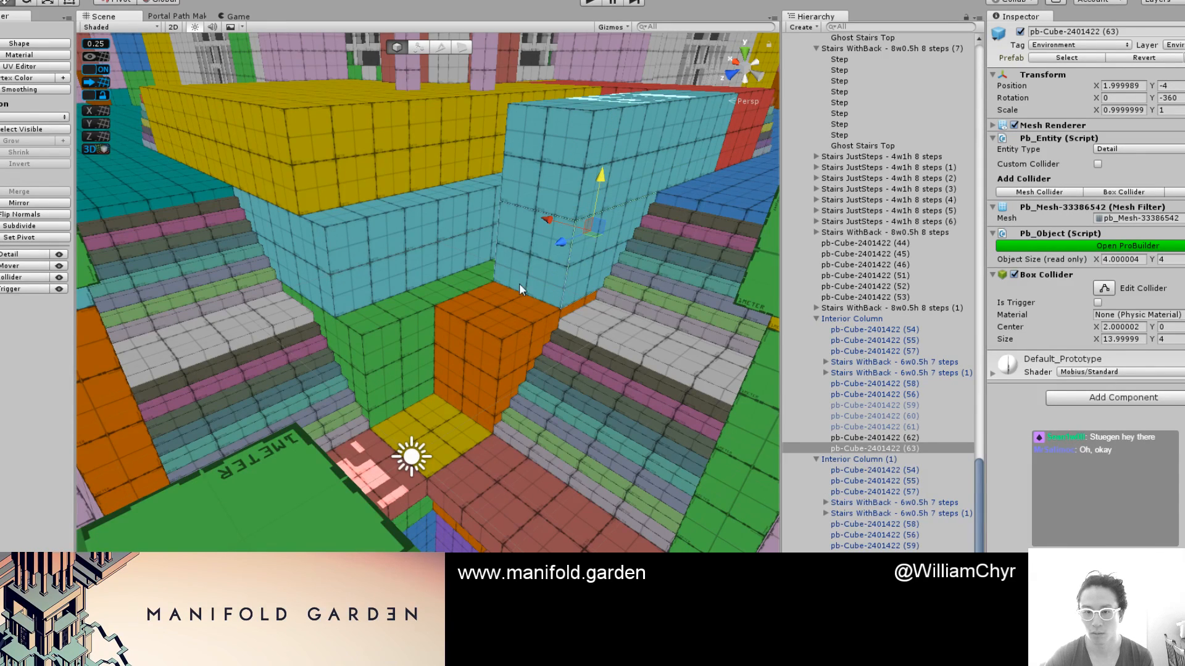
left_click_drag(561, 242, 446, 229)
right_click_drag(446, 229, 681, 292)
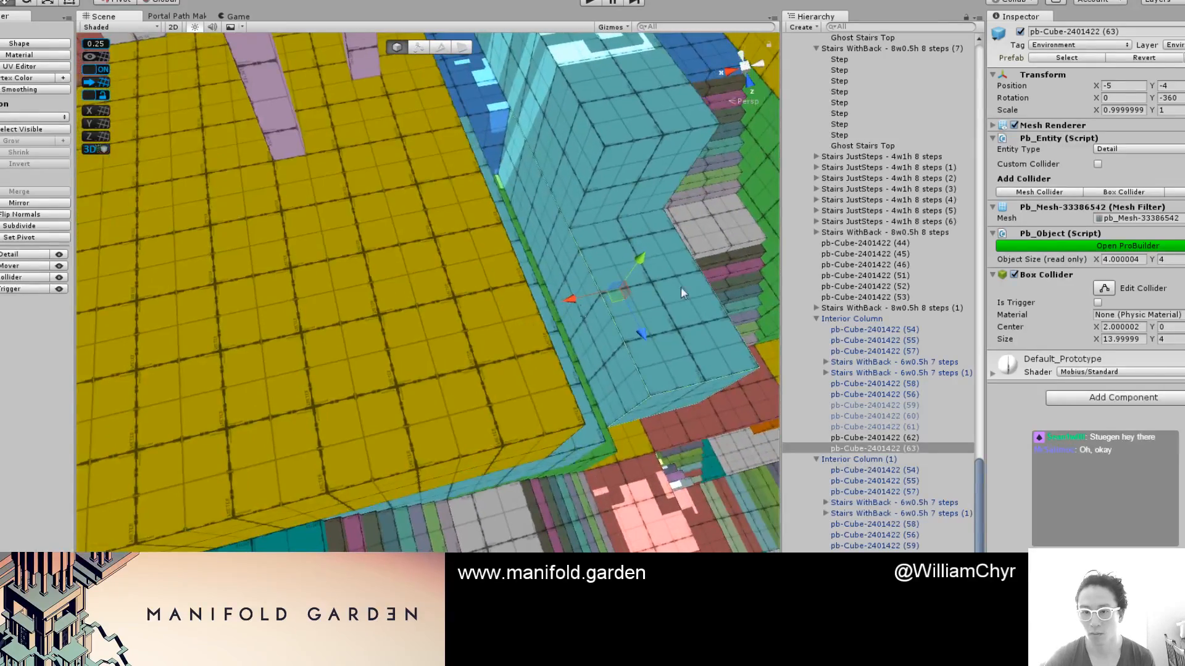
right_click_drag(645, 342, 498, 286)
left_click_drag(498, 286, 436, 268, "alt")
Shorten the duplicated lower block to a length of 9 and set its vertex colour to Aureolin
key("g")
left_click(309, 336)
left_click_drag(269, 364, 439, 341)
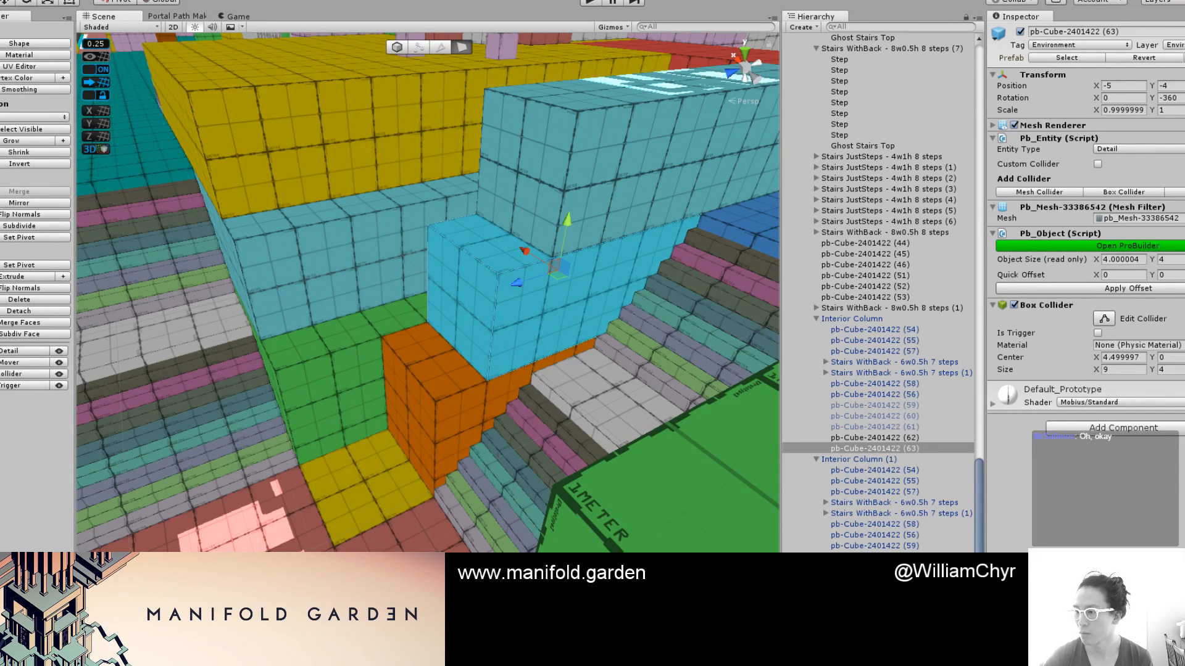
key("alt+4")
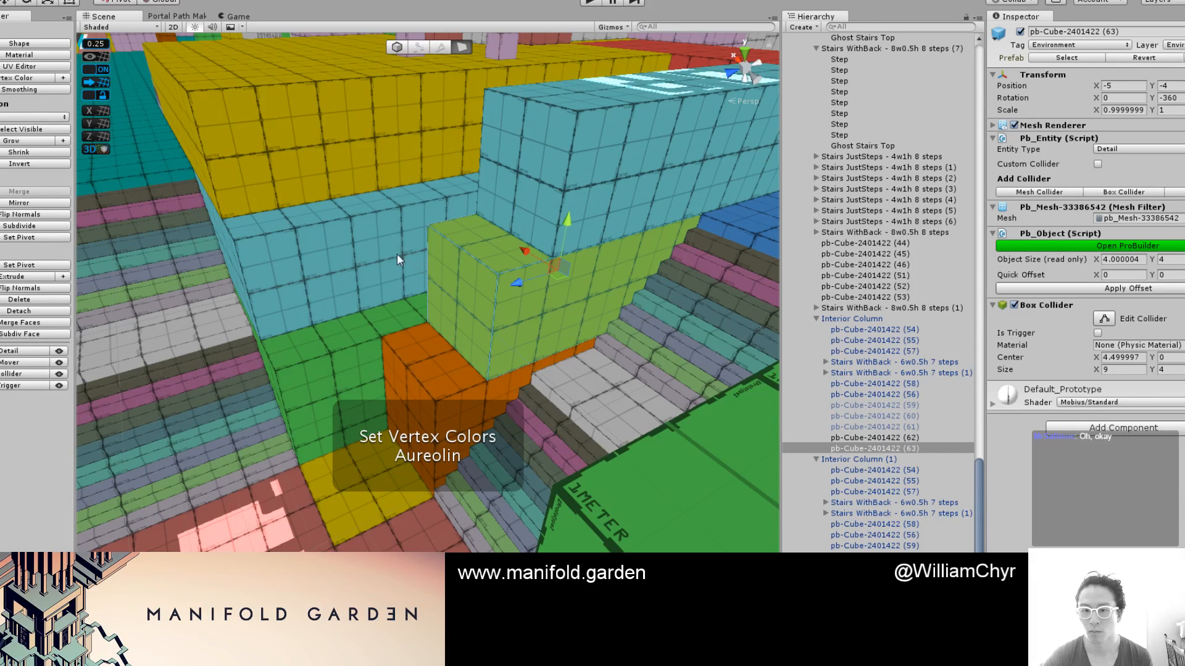
Set the vertex colour of the lower block beneath the cyan block to Lavender Indigo and centre its pivot
key("alt+shift+2")
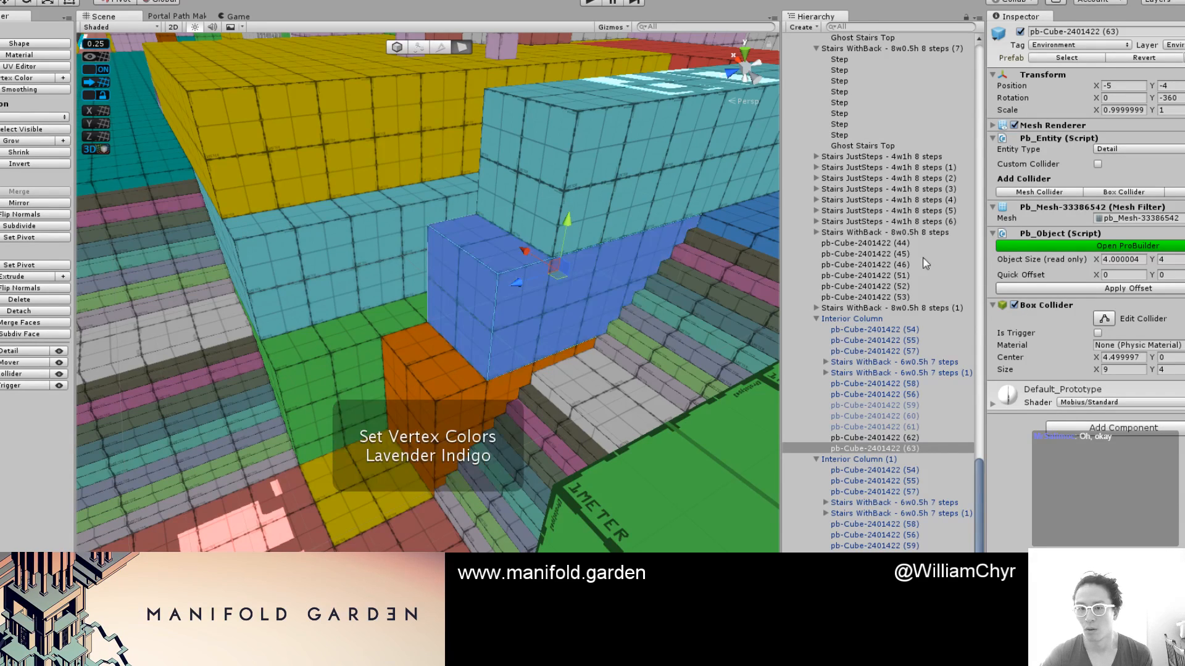
key("g")
key("ctrl+j")
left_click_drag(474, 271, 609, 229, "alt")
Extend the inner side faces to widen the purple block to 6 and the cyan block above it to 8
key("g")
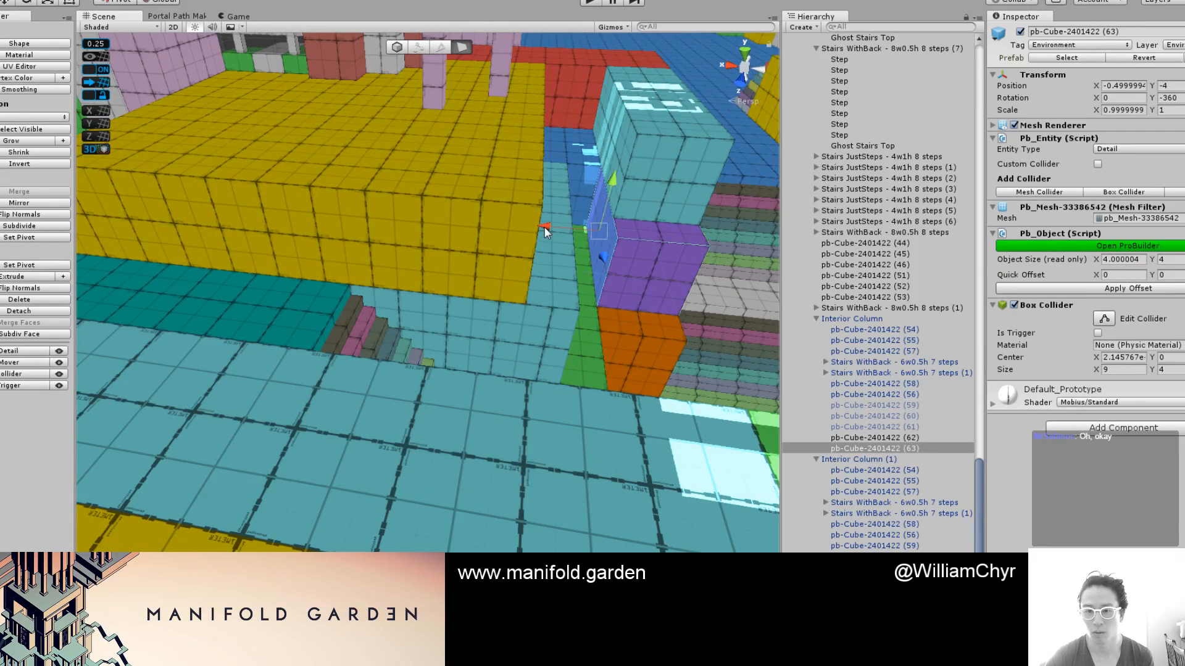
left_click(600, 217)
left_click_drag(526, 223, 519, 224)
left_click_drag(699, 267, 543, 216, "alt")
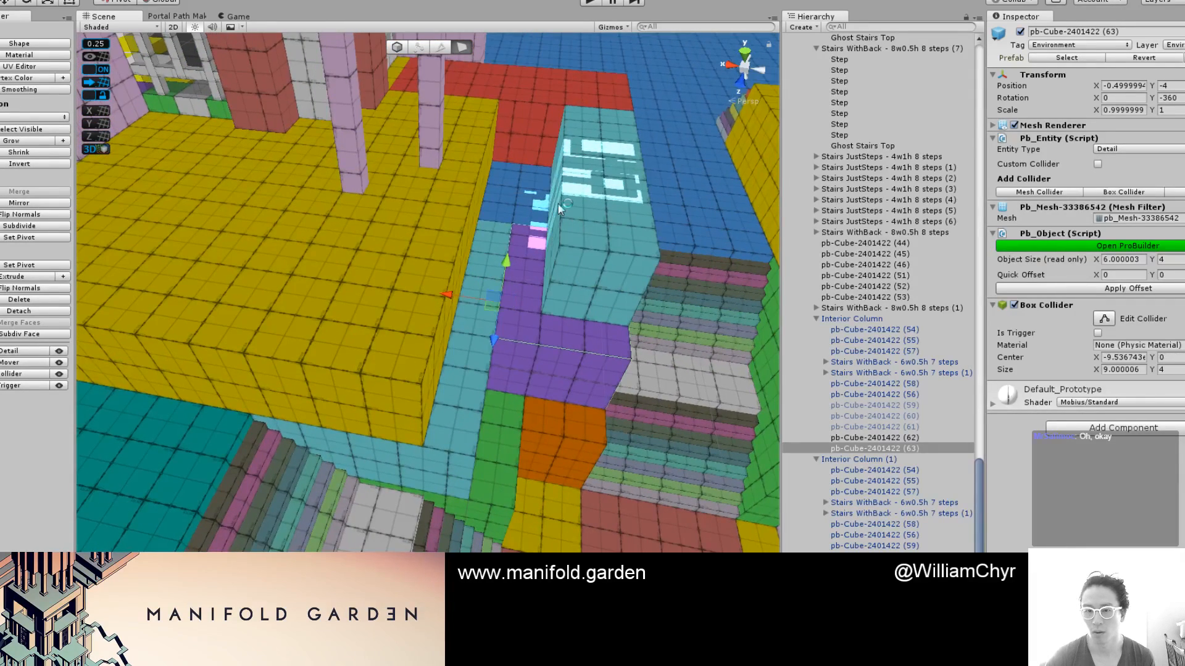
left_click(516, 209)
left_click_drag(427, 194, 431, 196, "shift")
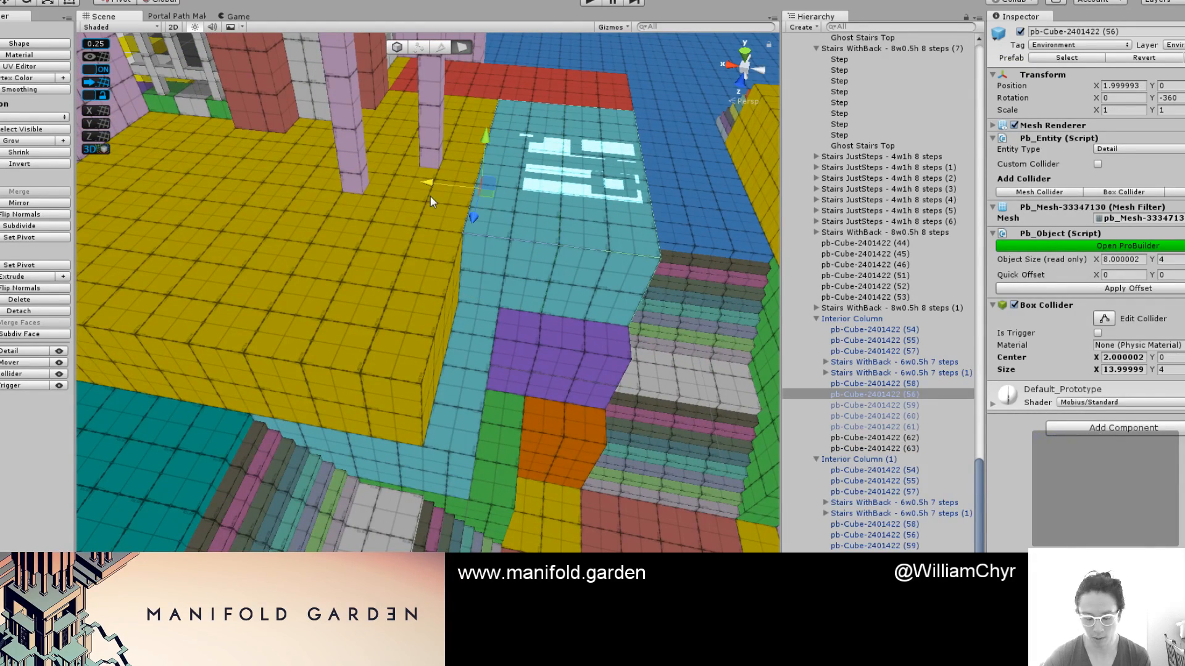
Reactivate the green cap, red collar and light purple column of the Interior Column
key("F1")
mouse_move(543, 303)
left_mouse_down("alt")
mouse_move(534, 337)
mouse_move(470, 315)
mouse_move(435, 332)
mouse_move(341, 335)
mouse_move(494, 335)
mouse_move(705, 309)
mouse_move(617, 334)
mouse_move(676, 349)
mouse_move(497, 368)
mouse_move(463, 343)
mouse_move(774, 367)
mouse_move(794, 350)
mouse_move(491, 383)
mouse_move(651, 391)
mouse_move(655, 380)
left_mouse_up("alt")
key("ctrl+e")
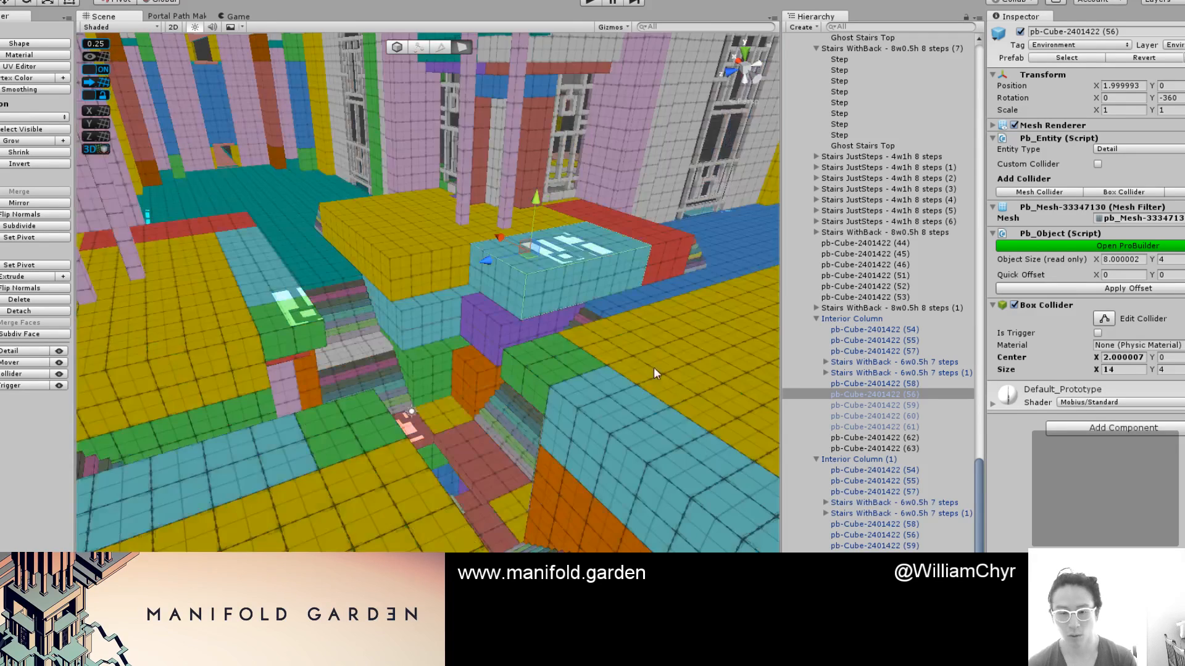
scroll(553, 345, "up", 4)
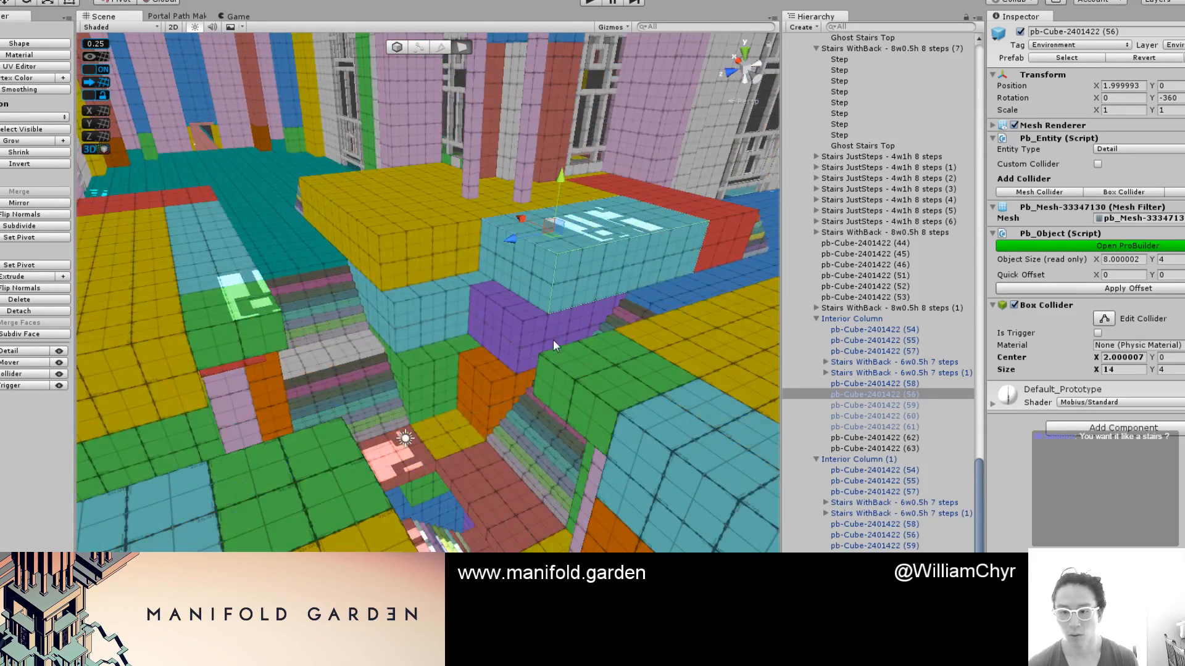
left_click(900, 427, "shift")
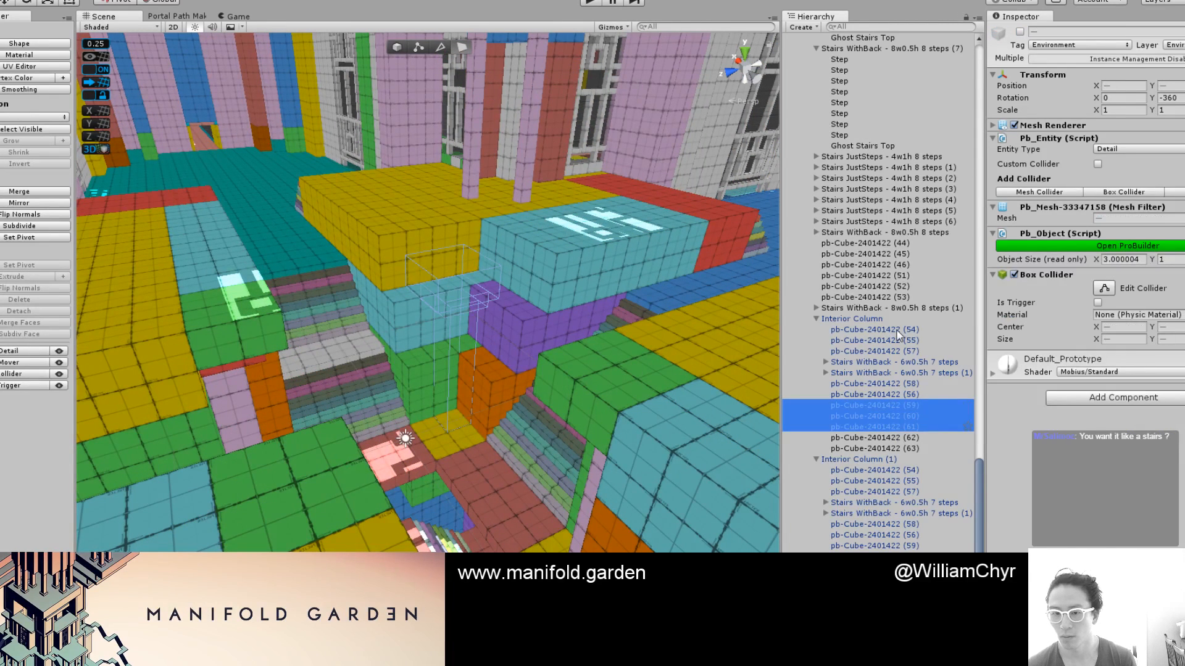
left_click(1019, 31)
key("f")
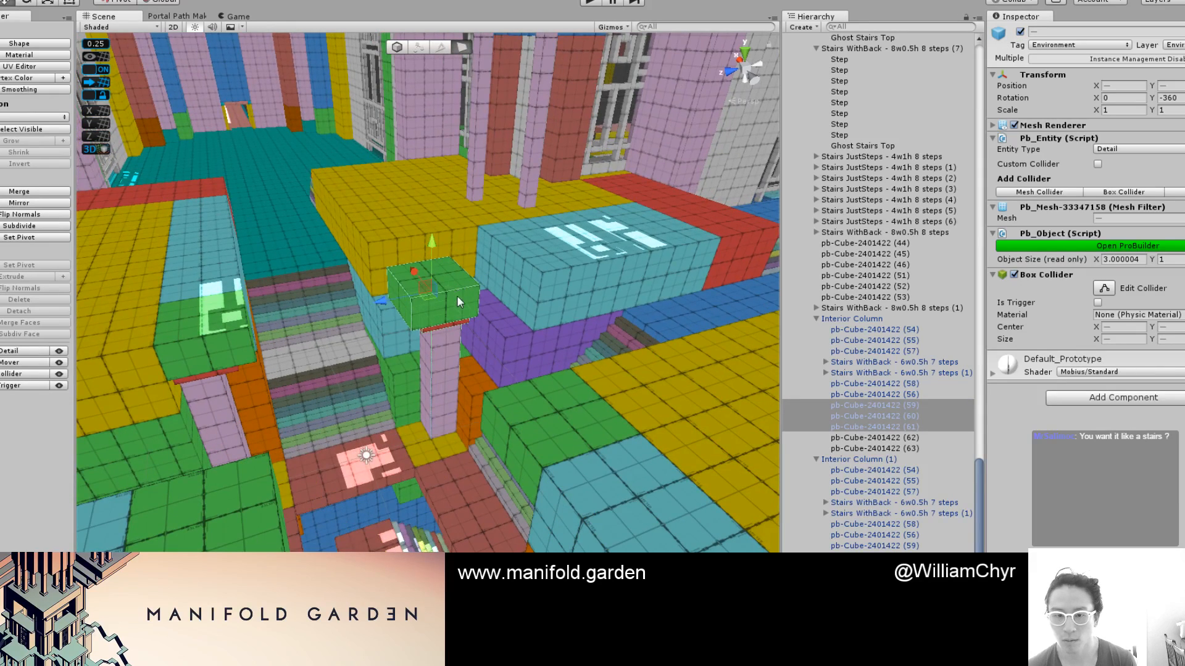
Move the green cap, red collar and light purple column together into the recessed corner, with the cap at X -5
left_click_drag(457, 297, 454, 323, "alt")
scroll(454, 323, "up", 3)
left_click_drag(388, 342, 451, 331)
left_click_drag(494, 296, 460, 251)
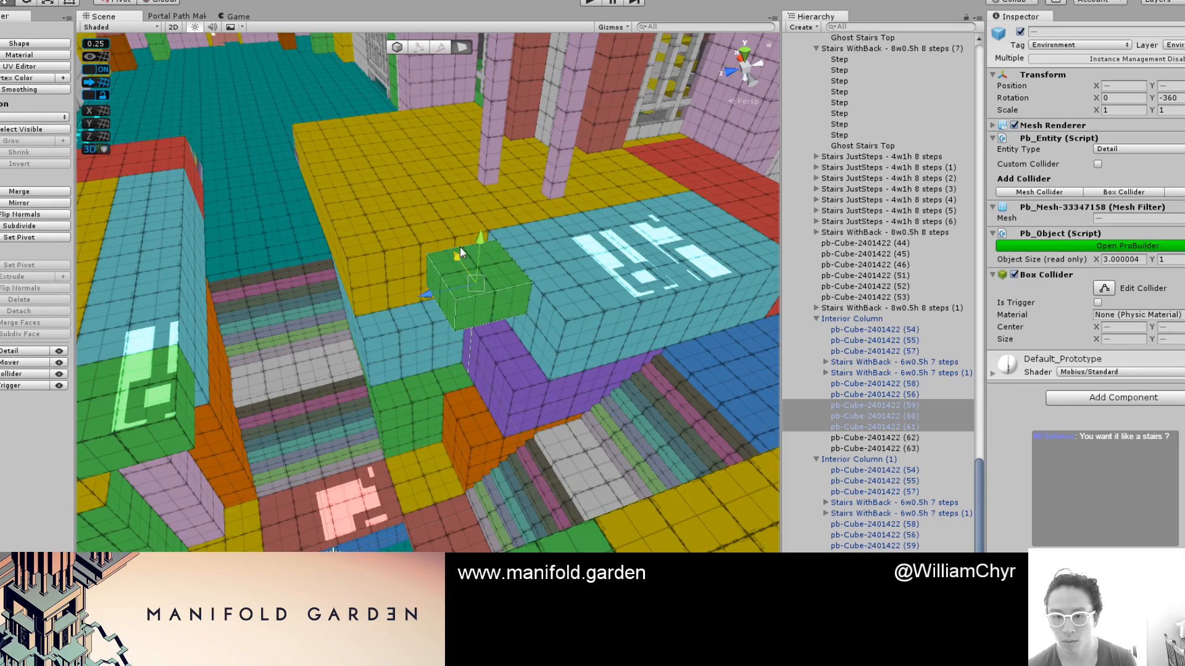
right_click_drag(509, 322, 529, 266)
left_click_drag(528, 260, 517, 194, "alt")
key("Escape")
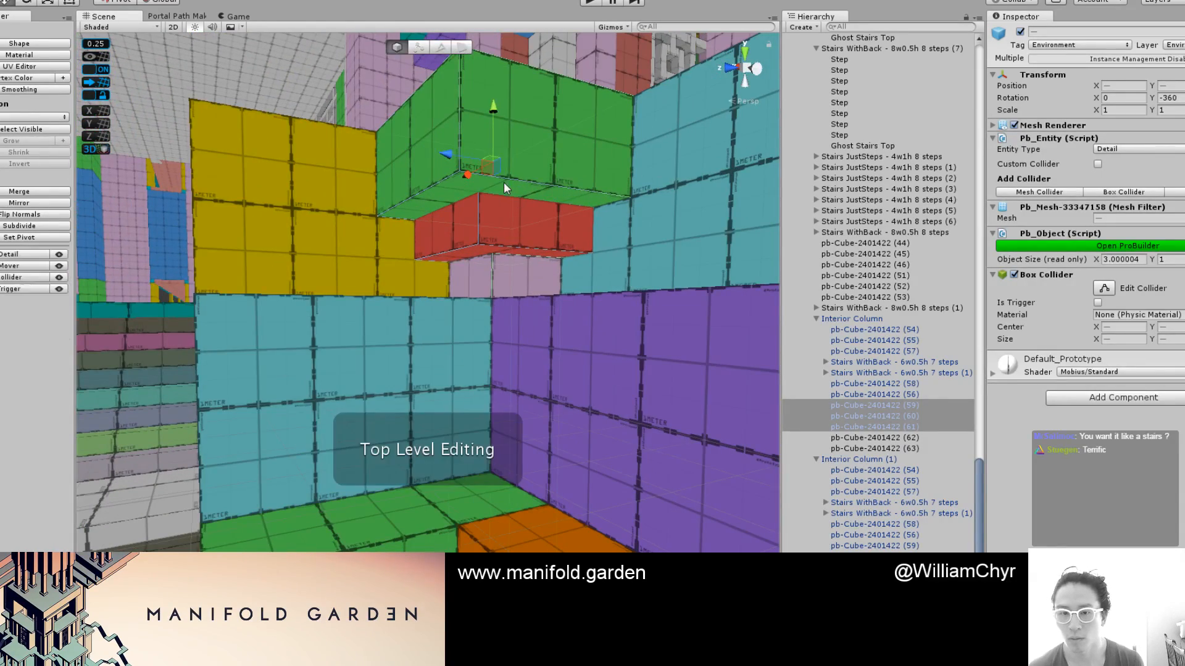
Make the green cap thinner by raising its bottom face
left_click(504, 183)
key("g")
left_click(482, 183)
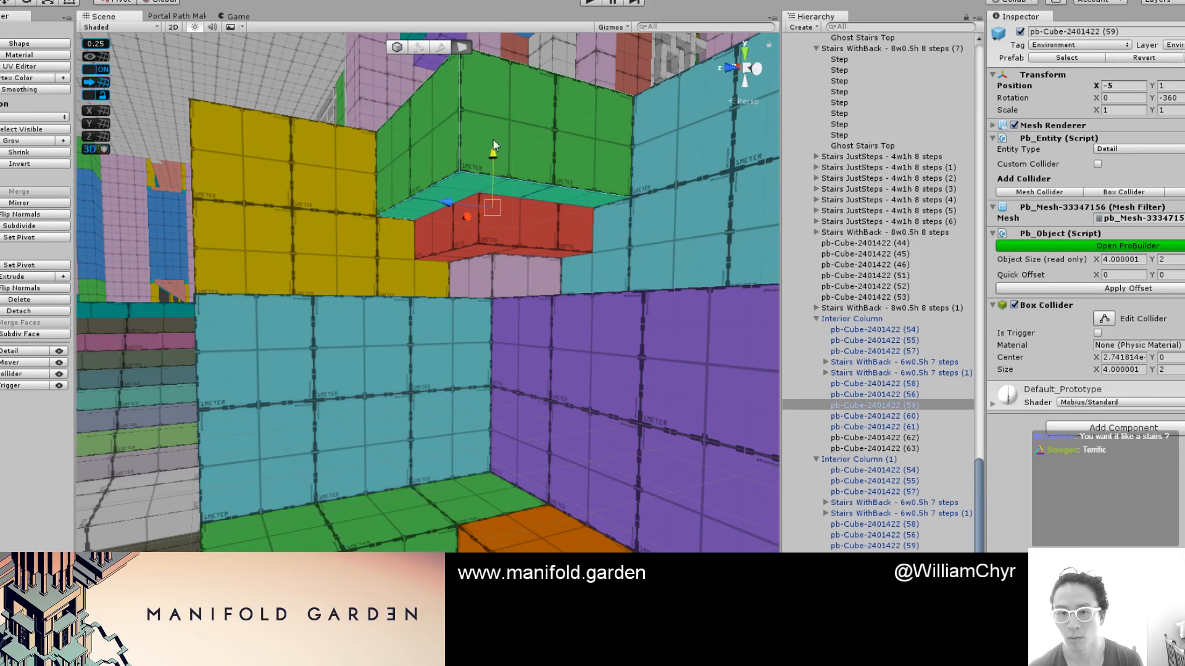
left_click(503, 159)
key("g")
Raise the red collar against the underside of the green cap
left_click(500, 223)
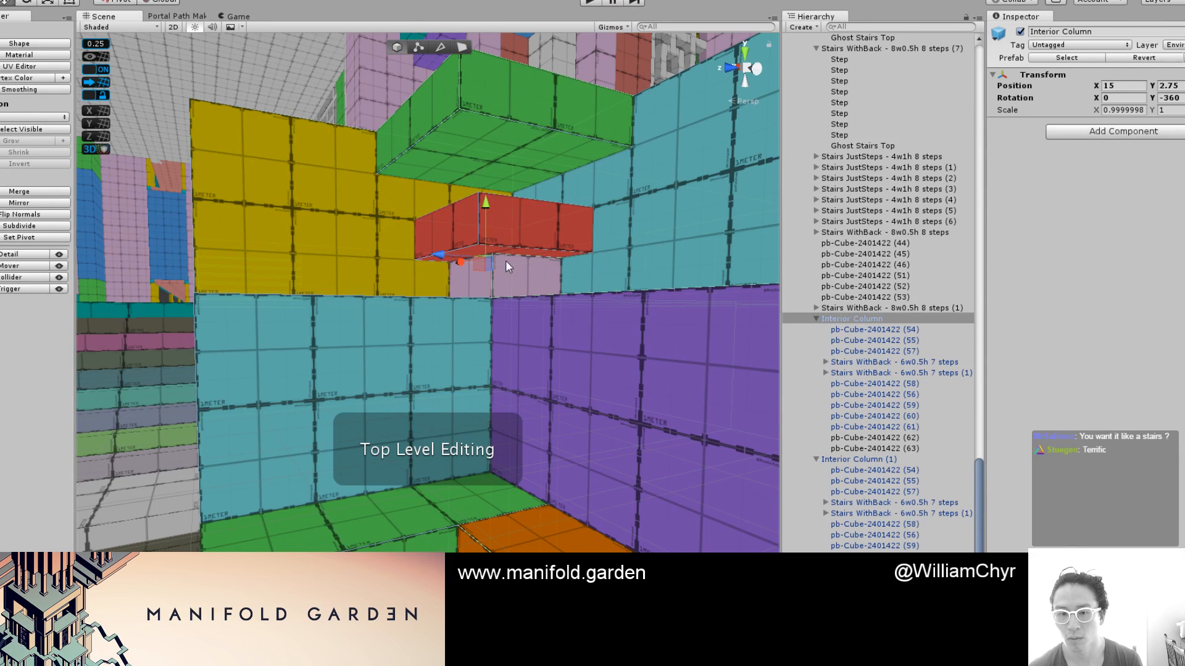
left_click(505, 224)
mouse_move(502, 227)
left_mouse_down("shift")
mouse_move(498, 177)
mouse_move(519, 243)
left_mouse_up("shift")
key("F1")
Pull the light purple column out in front of the cyan block and raise it to Y 7.5
right_click_drag(528, 246, 404, 334)
left_click_drag(405, 333, 934, 316, "alt")
left_click_drag(494, 321, 403, 343, "alt")
mouse_move(402, 344)
middle_mouse_down()
mouse_move(465, 367)
mouse_move(458, 321)
middle_mouse_up()
key("F1")
scroll(458, 321, "up", 3)
left_click_drag(458, 321, 503, 336, "alt")
left_click(404, 314)
left_click(404, 315)
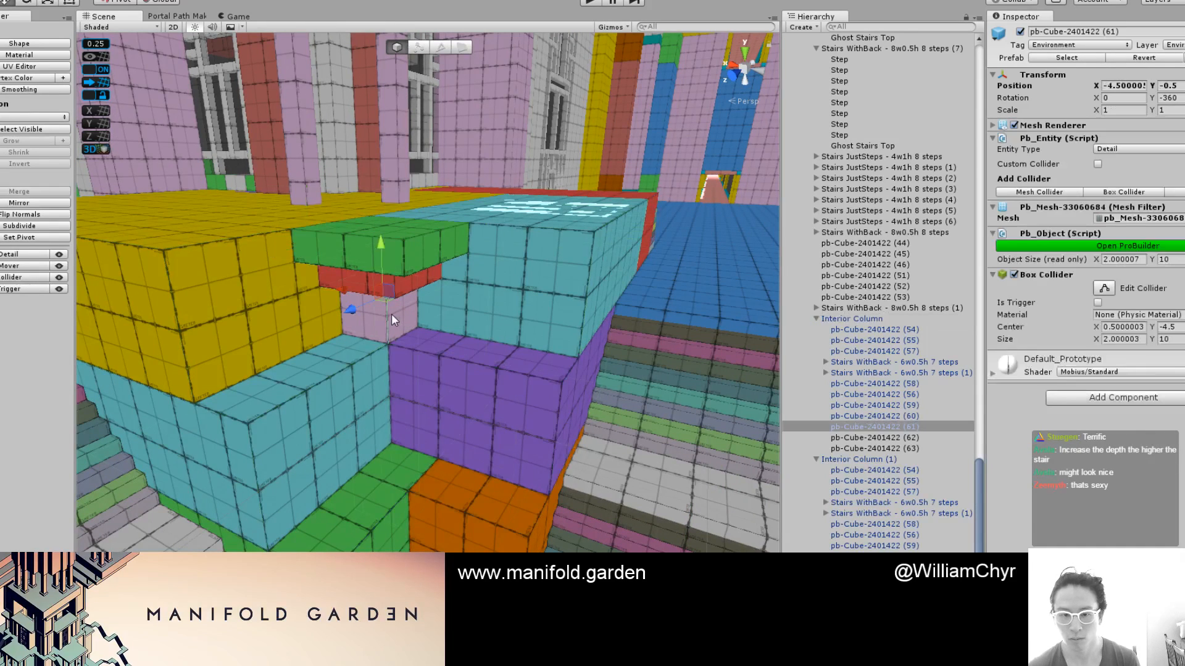
left_click_drag(343, 290, 415, 300)
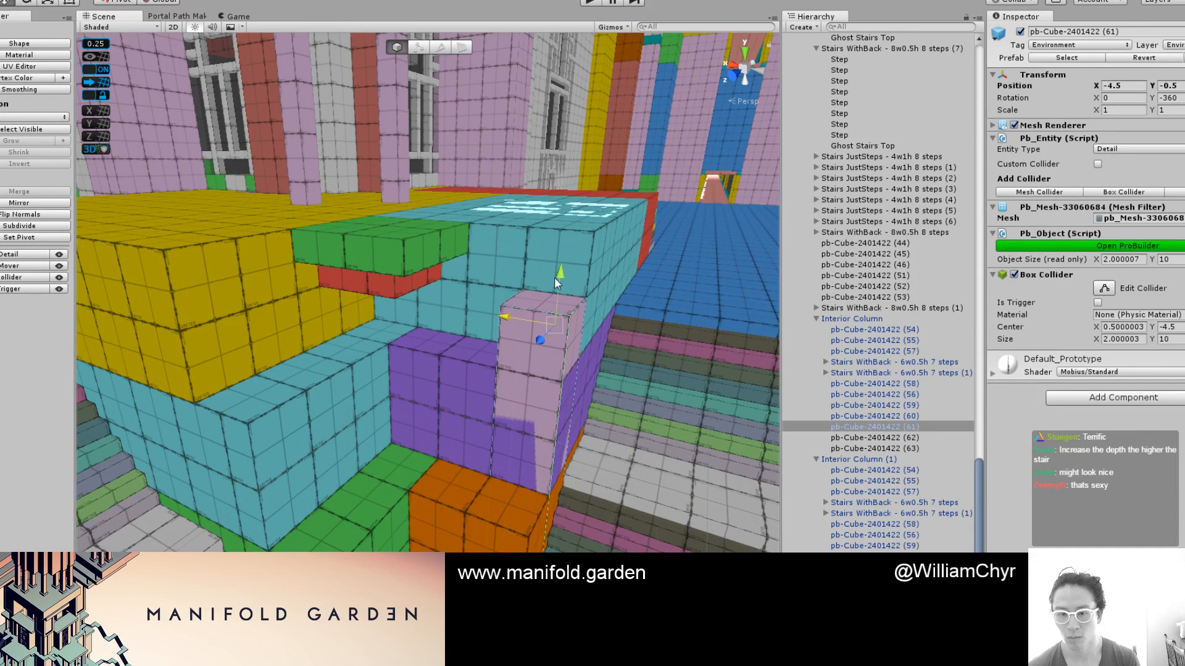
left_click_drag(554, 276, 586, 24)
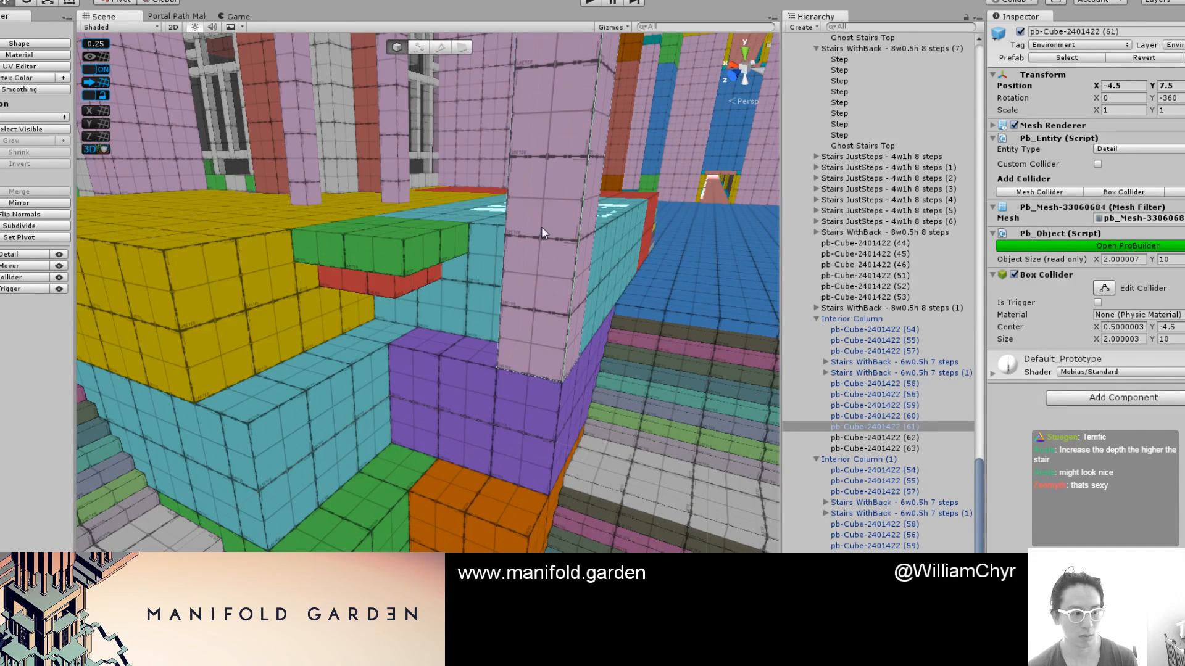
Shorten the light purple column to a height of 2 by lowering its top face
left_click_drag(542, 227, 520, 247, "alt")
middle_click_drag(519, 247, 519, 224)
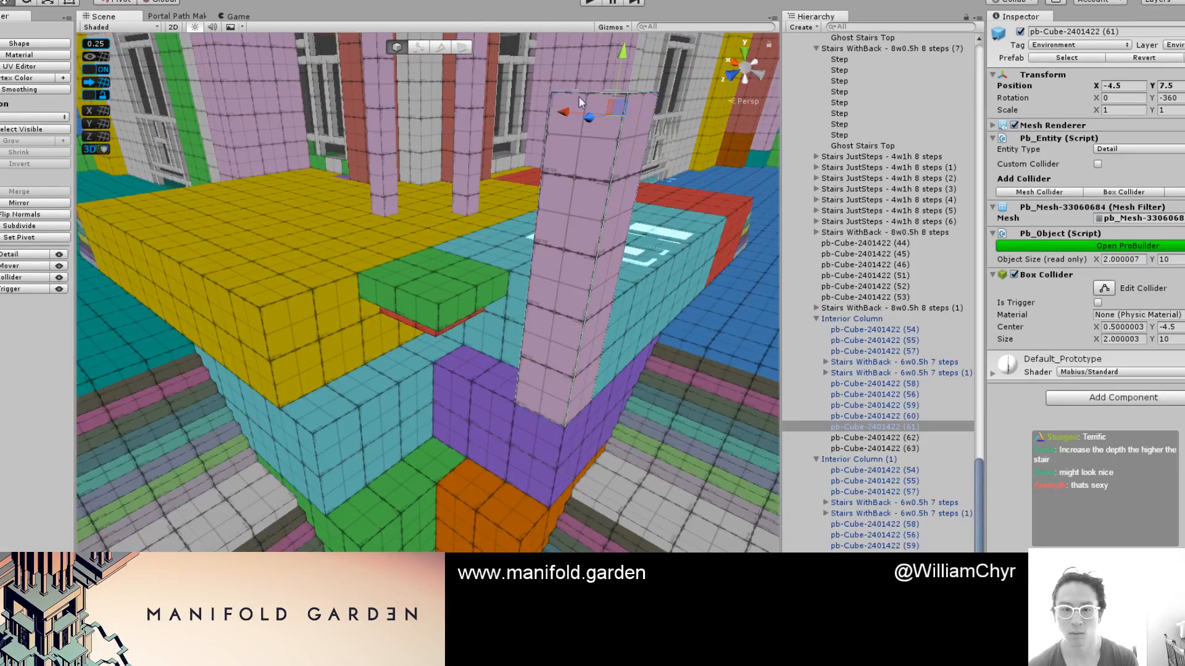
key("g")
left_click_drag(574, 111, 535, 239, "alt")
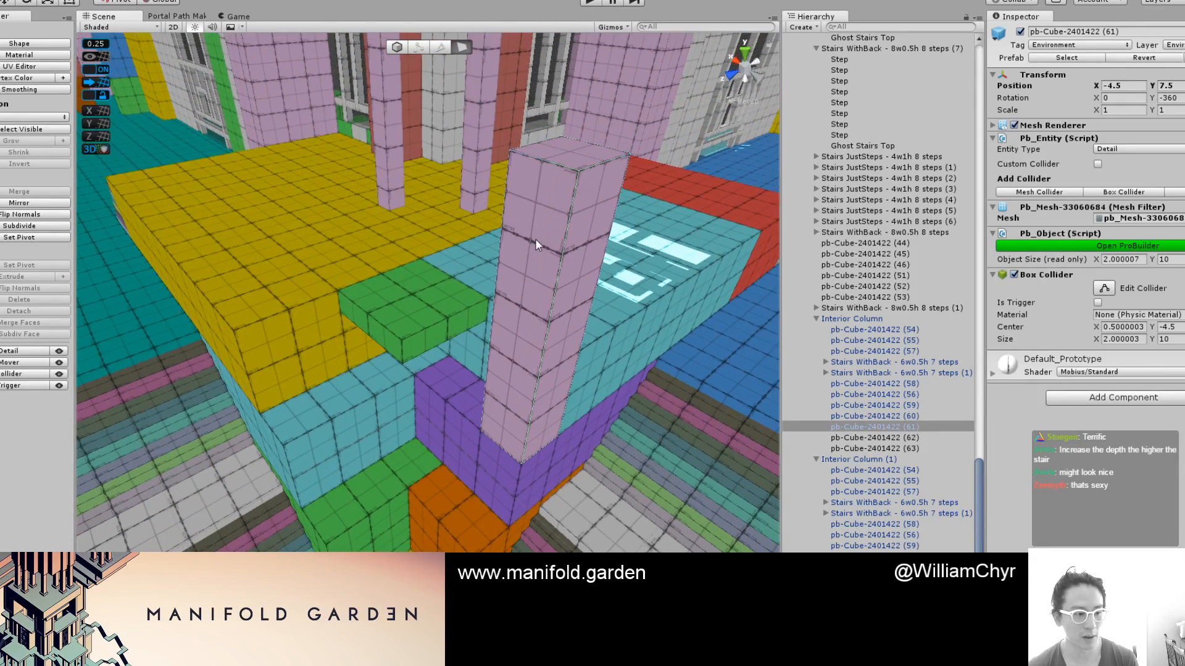
scroll(535, 239, "down", 2)
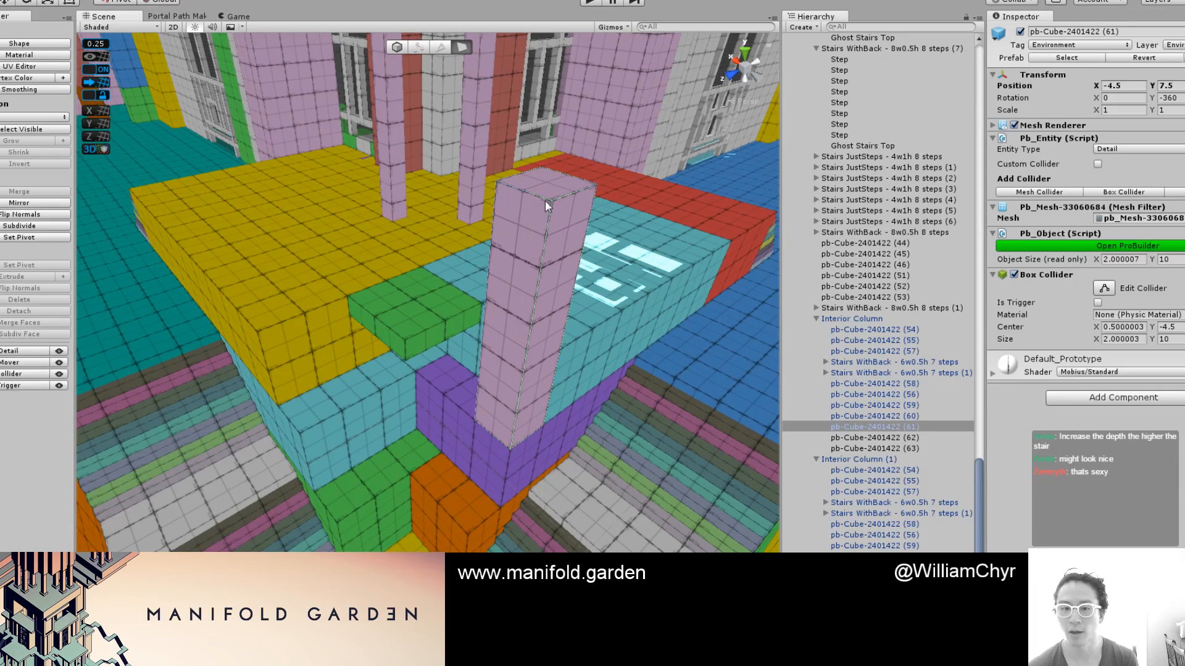
key("g")
Centre the shortened column's pivot and place it back beneath the red collar at X -4, Y -1
key("g")
left_click(525, 185)
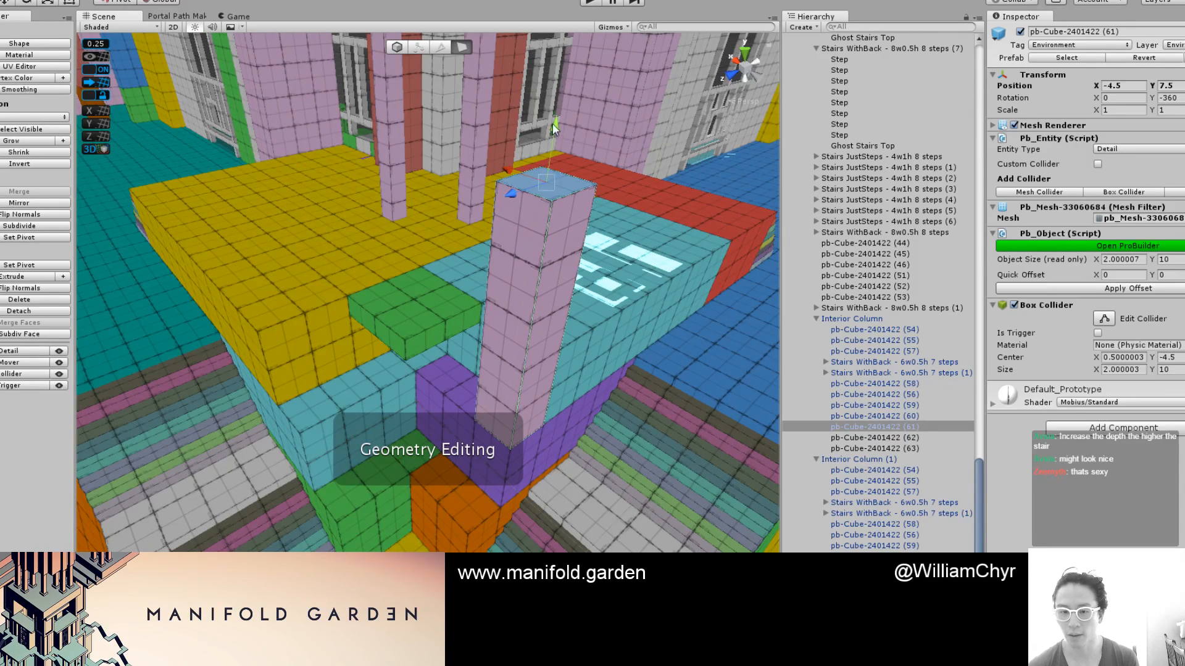
left_click_drag(549, 167, 489, 497)
key("g")
key("ctrl+j")
scroll(436, 427, "up", 3)
middle_click_drag(490, 498, 415, 359)
Pull the yellow block's side face next to the green cap and cyan block back from the corner
key("g")
left_click_drag(412, 360, 371, 265, "alt")
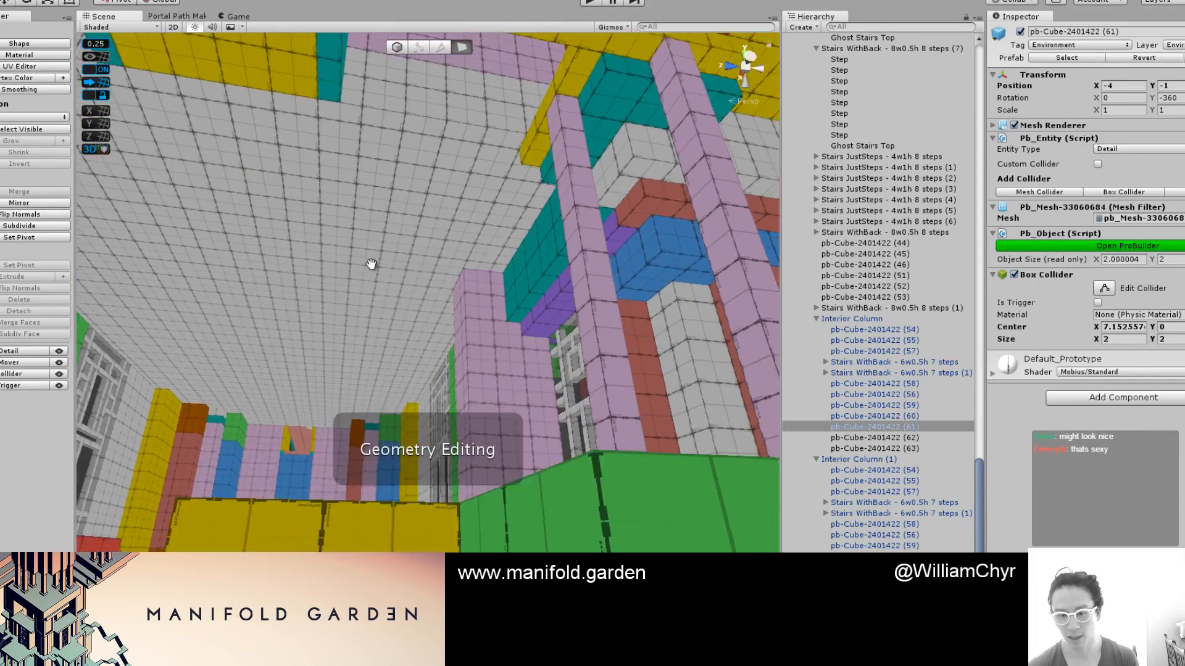
left_click_drag(520, 436, 509, 478, "alt")
left_click(455, 428)
left_click(408, 386)
mouse_move(371, 371)
left_mouse_down()
mouse_move(348, 365)
mouse_move(426, 378)
mouse_move(423, 410)
mouse_move(378, 383)
mouse_move(400, 400)
mouse_move(481, 400)
mouse_move(500, 362)
mouse_move(457, 376)
left_mouse_up()
key("g")
key("h")
key("h")
key("g")
left_click(423, 402)
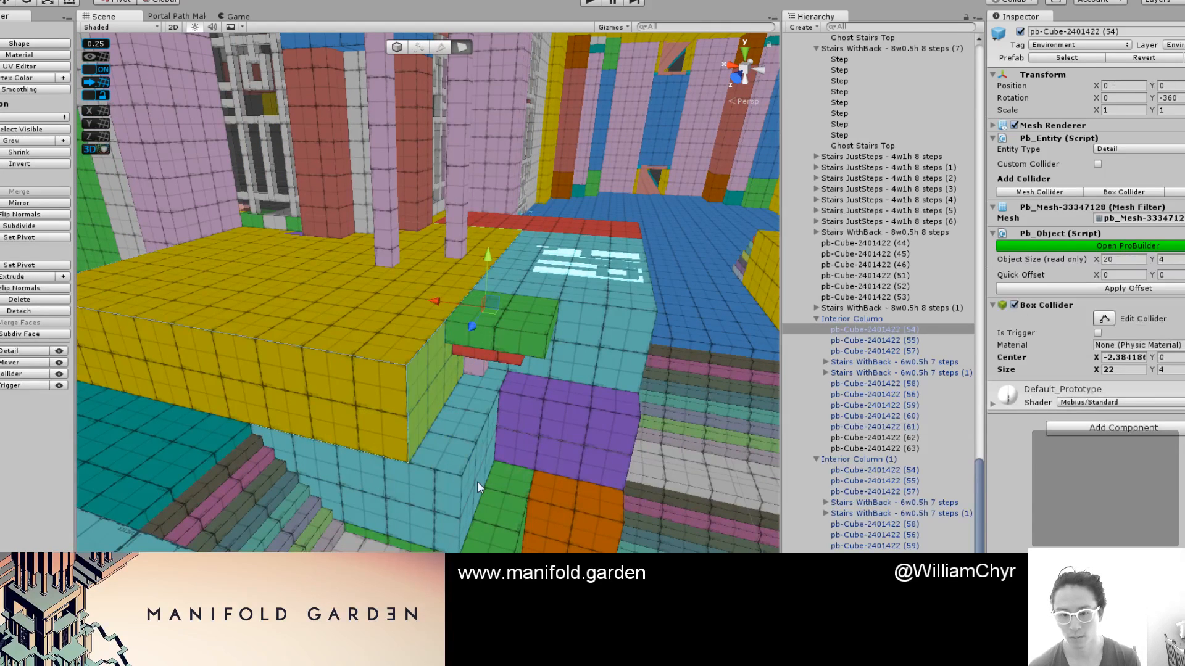
left_click_drag(426, 292, 417, 298)
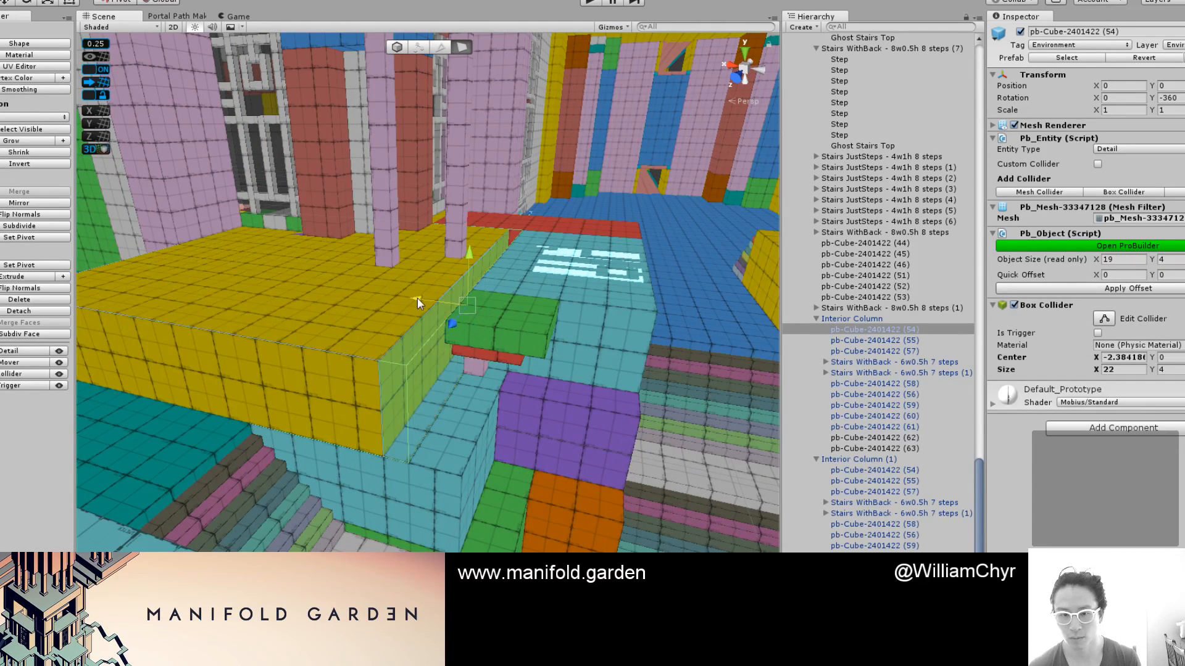
left_click_drag(489, 293, 483, 326, "alt")
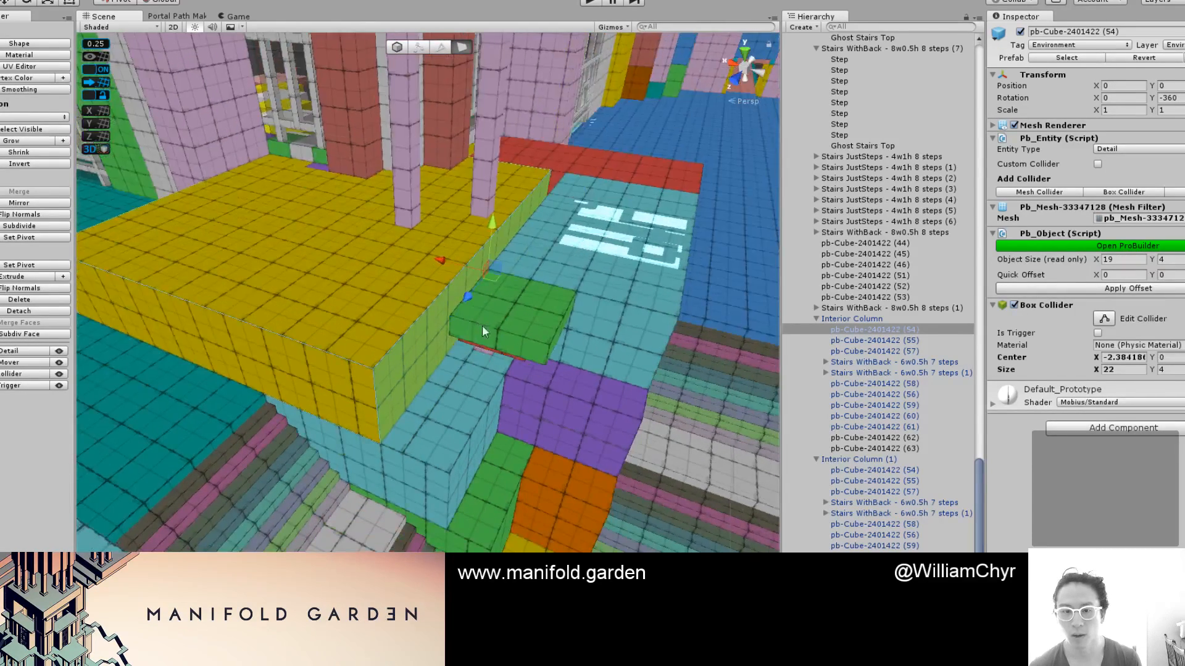
left_click_drag(433, 263, 625, 404)
Shorten the upper cyan block to a length of 12, widen it to 10 against the yellow block, and reset its pivot
left_click(538, 402)
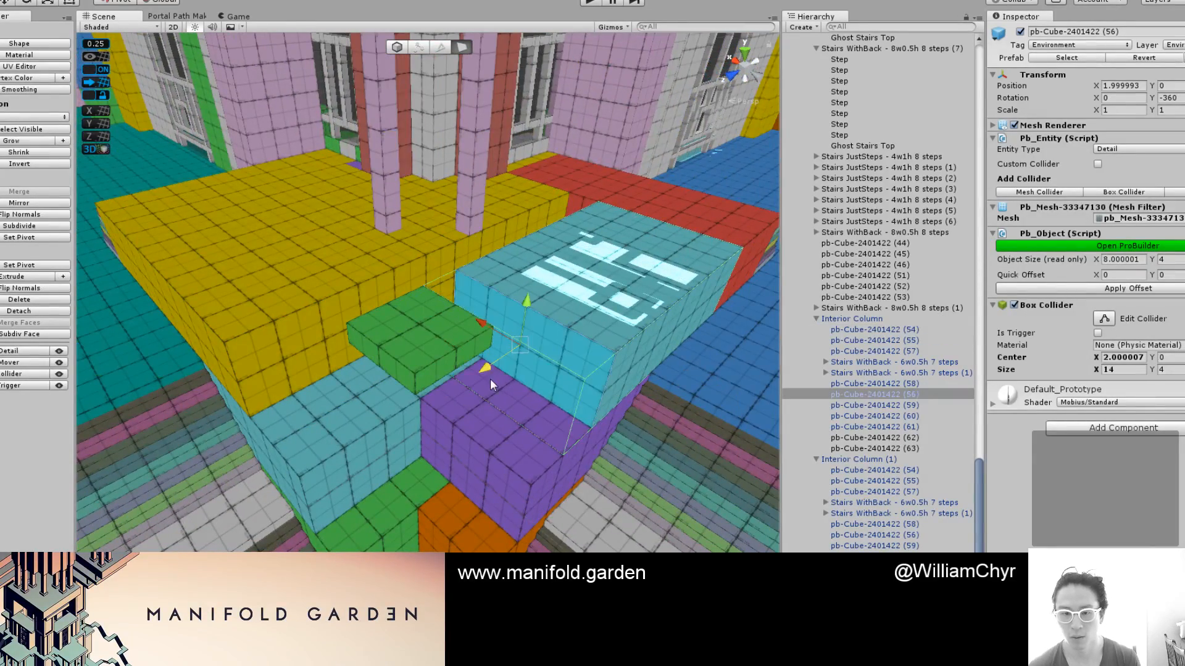
left_click_drag(395, 364, 660, 329, "alt")
left_click(318, 269)
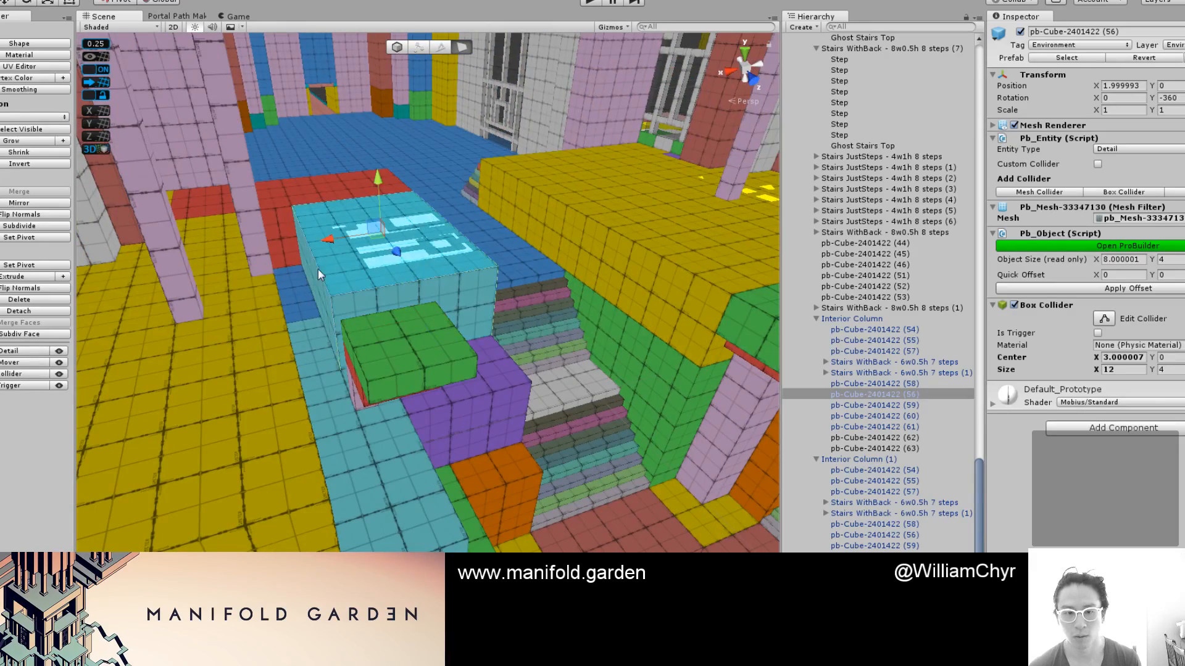
left_click(312, 276)
left_click_drag(253, 286, 207, 293)
key("g")
key("ctrl+j")
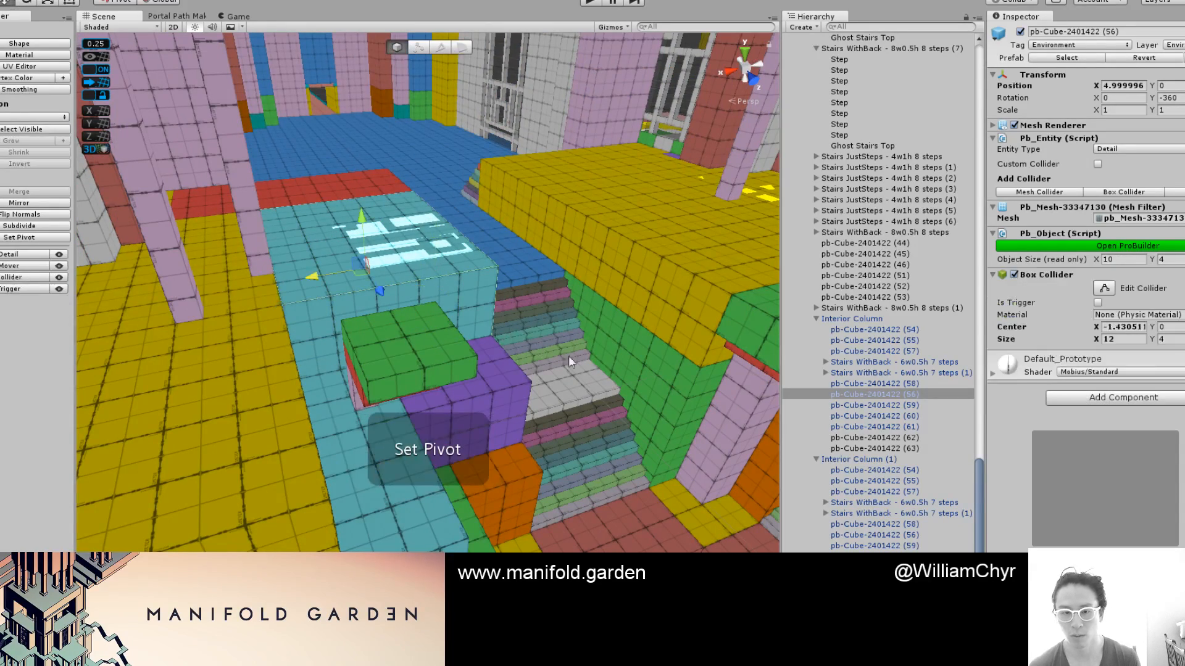
Switch to the game's shaded look and compare the corner with the cap, collar and column pieces hidden and shown
mouse_move(568, 357)
left_mouse_down("alt")
mouse_move(453, 330)
mouse_move(369, 348)
mouse_move(407, 365)
mouse_move(510, 367)
mouse_move(349, 335)
mouse_move(339, 364)
mouse_move(477, 377)
mouse_move(374, 322)
mouse_move(420, 364)
mouse_move(504, 380)
mouse_move(312, 401)
mouse_move(539, 373)
mouse_move(551, 383)
left_mouse_up("alt")
left_click(434, 374)
left_click(442, 361)
left_click(437, 383, "shift")
left_click(402, 400, "shift")
key("ctrl+t")
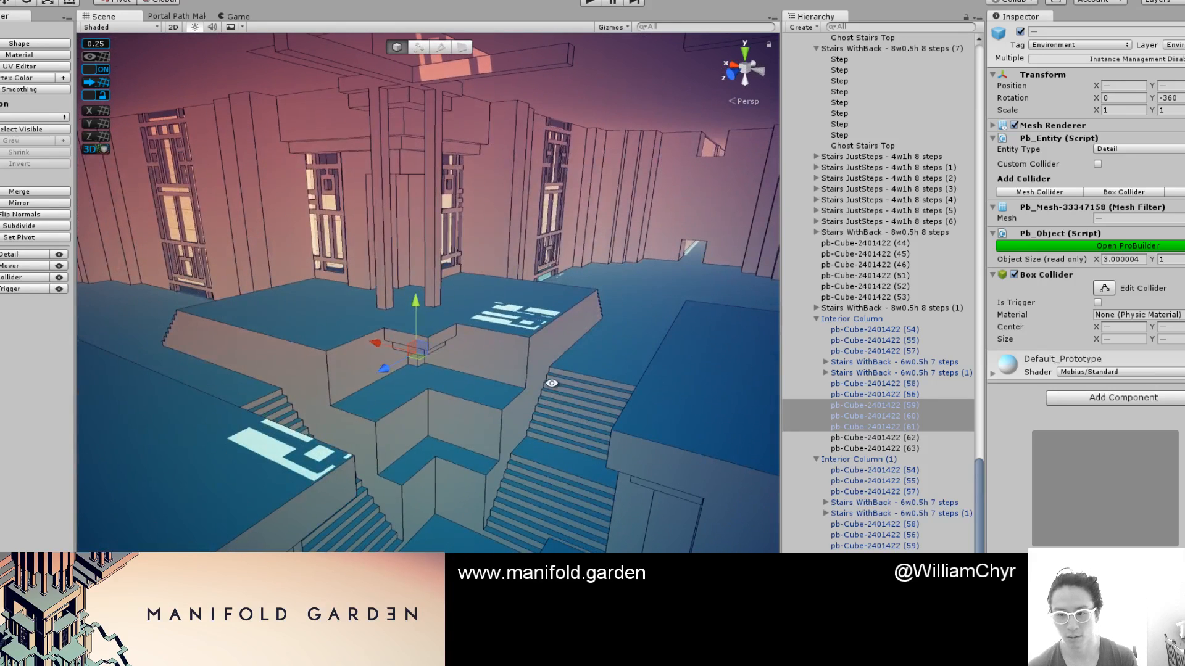
left_click(1020, 32)
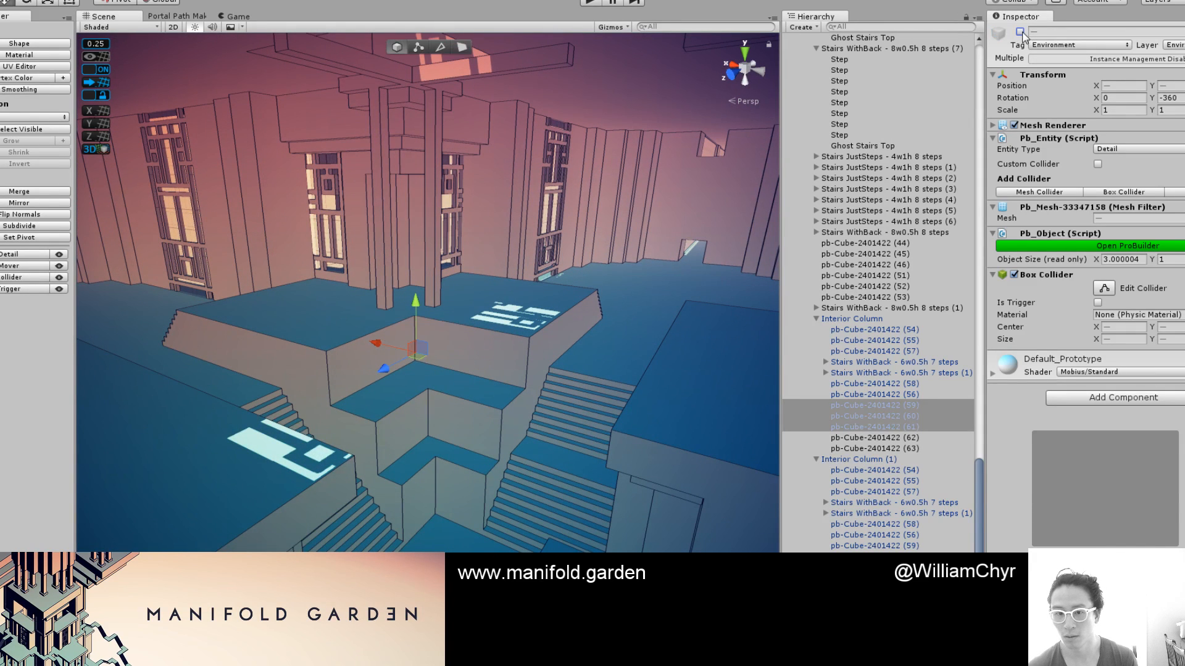
left_click(1020, 32)
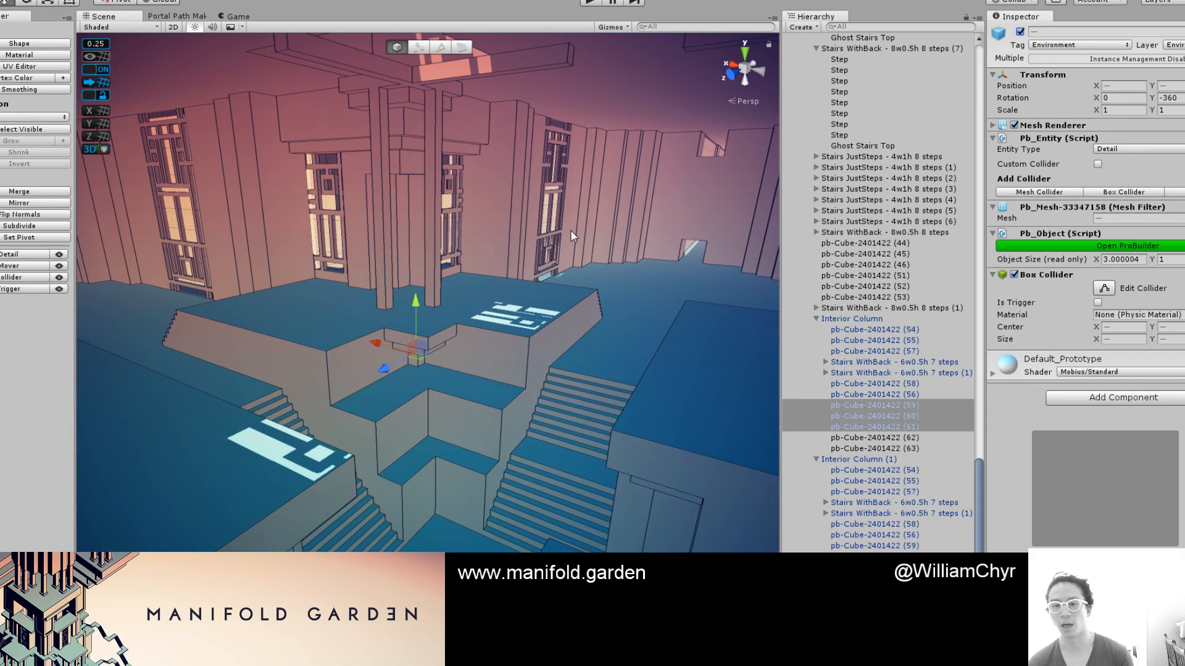
left_click_drag(570, 230, 532, 242, "alt")
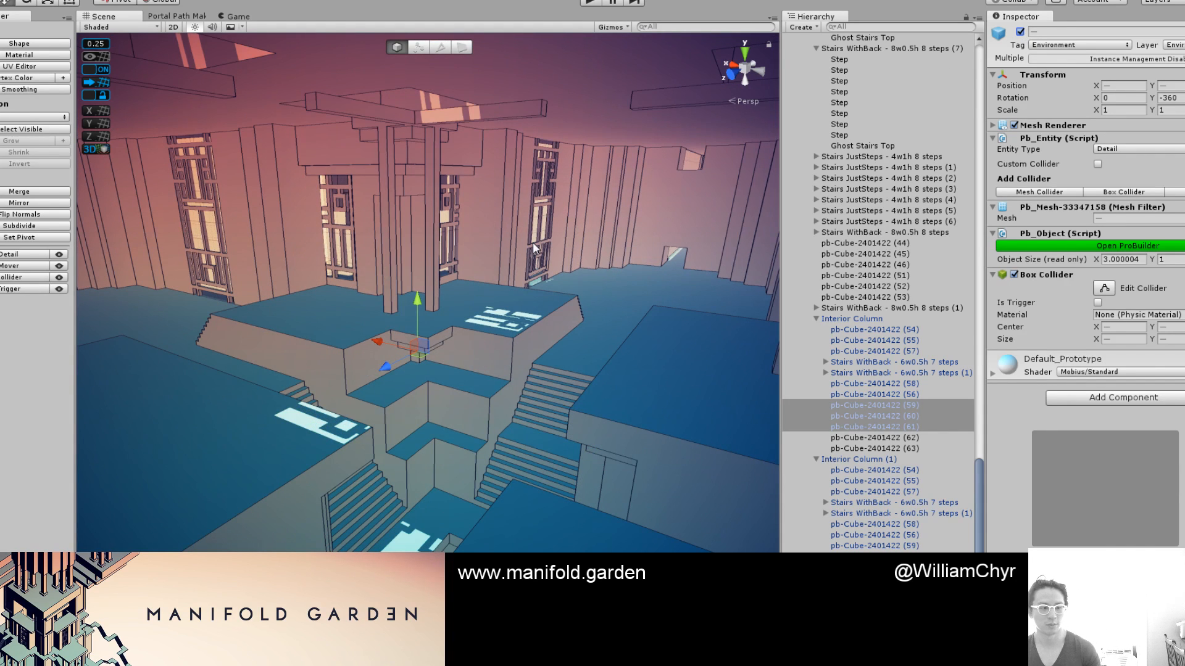
Examine the recessed corner, the staircases and the plain side walls of the platforms in the shaded look
left_click(456, 315)
key("ctrl+e")
mouse_move(443, 266)
left_mouse_down("alt")
mouse_move(494, 286)
mouse_move(403, 343)
mouse_move(484, 362)
mouse_move(328, 312)
mouse_move(347, 321)
left_mouse_up("alt")
key("ctrl+e")
mouse_move(435, 317)
left_mouse_down("alt")
mouse_move(306, 309)
mouse_move(506, 284)
left_mouse_up("alt")
mouse_move(506, 284)
middle_mouse_down()
mouse_move(533, 338)
mouse_move(561, 231)
middle_mouse_up()
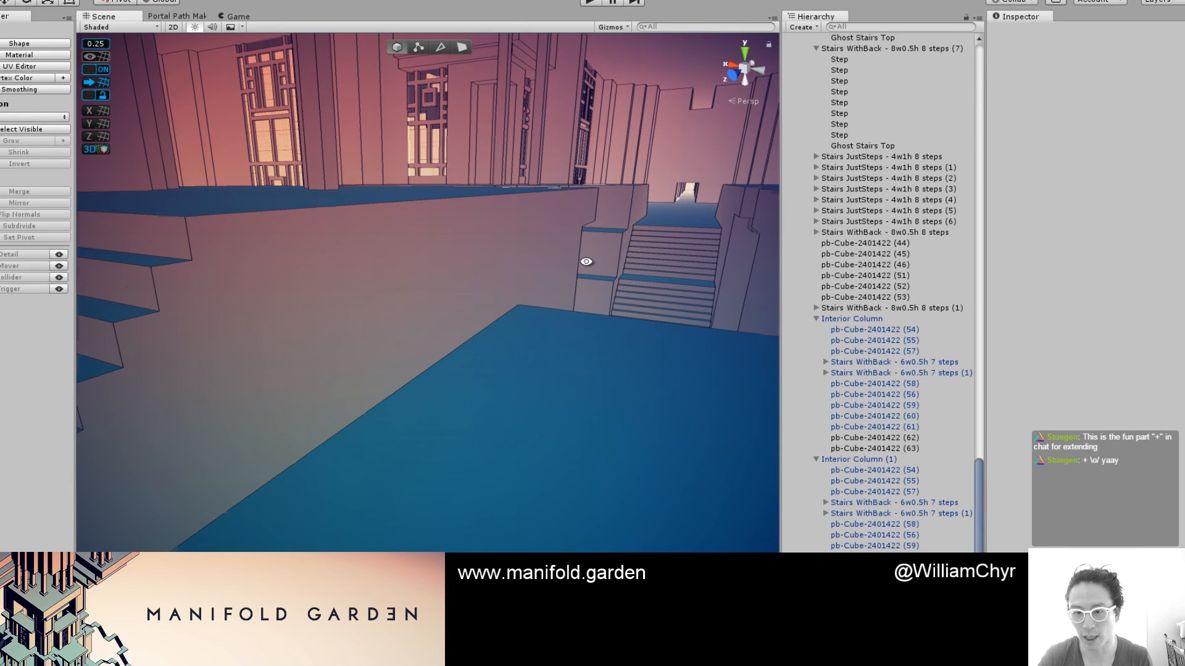
left_click_drag(586, 261, 562, 254, "alt")
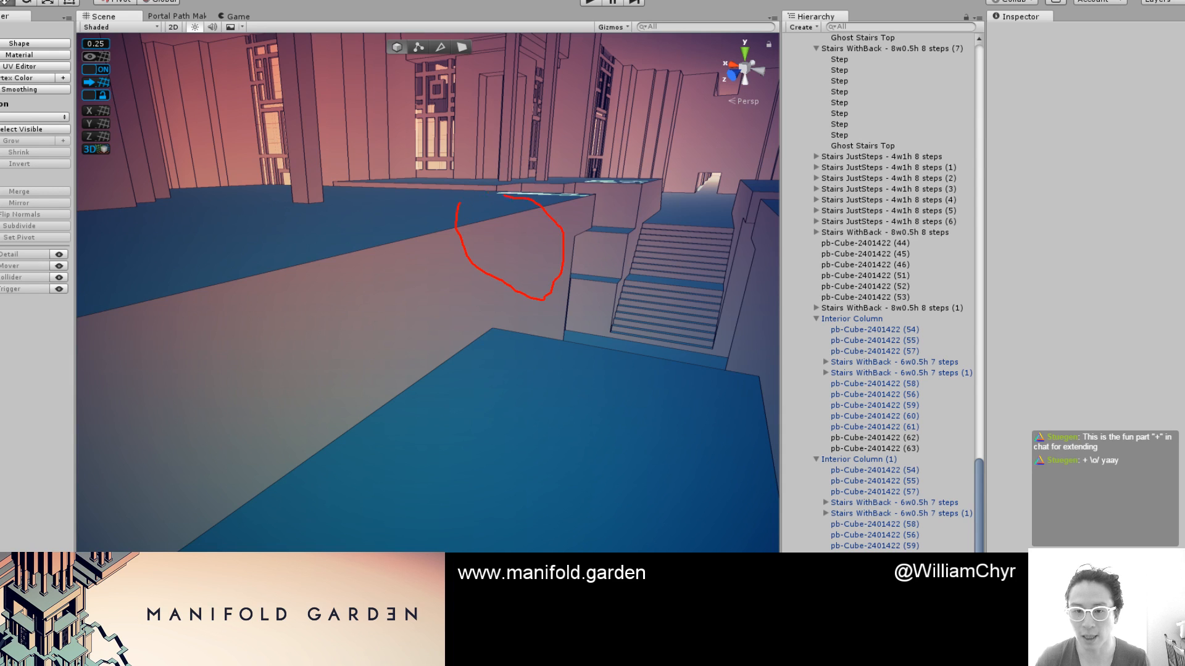
key("Escape")
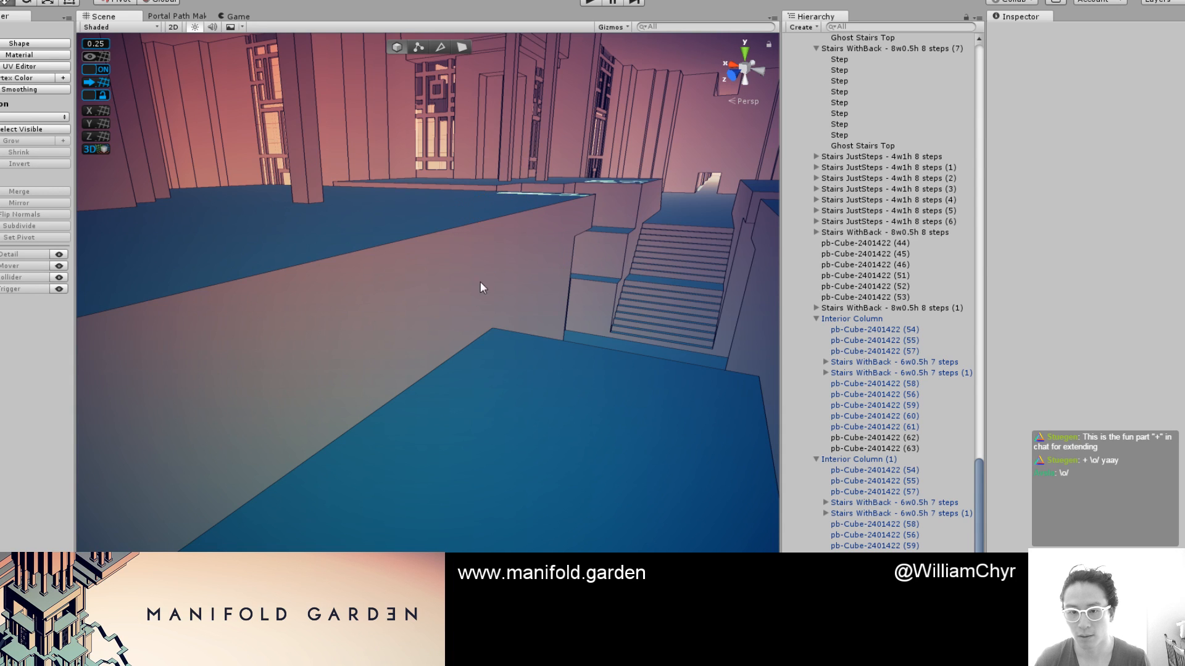
mouse_move(482, 287)
left_mouse_down("alt")
mouse_move(467, 266)
mouse_move(477, 286)
left_mouse_up("alt")
scroll(446, 295, "up", 3)
scroll(276, 266, "down", 3)
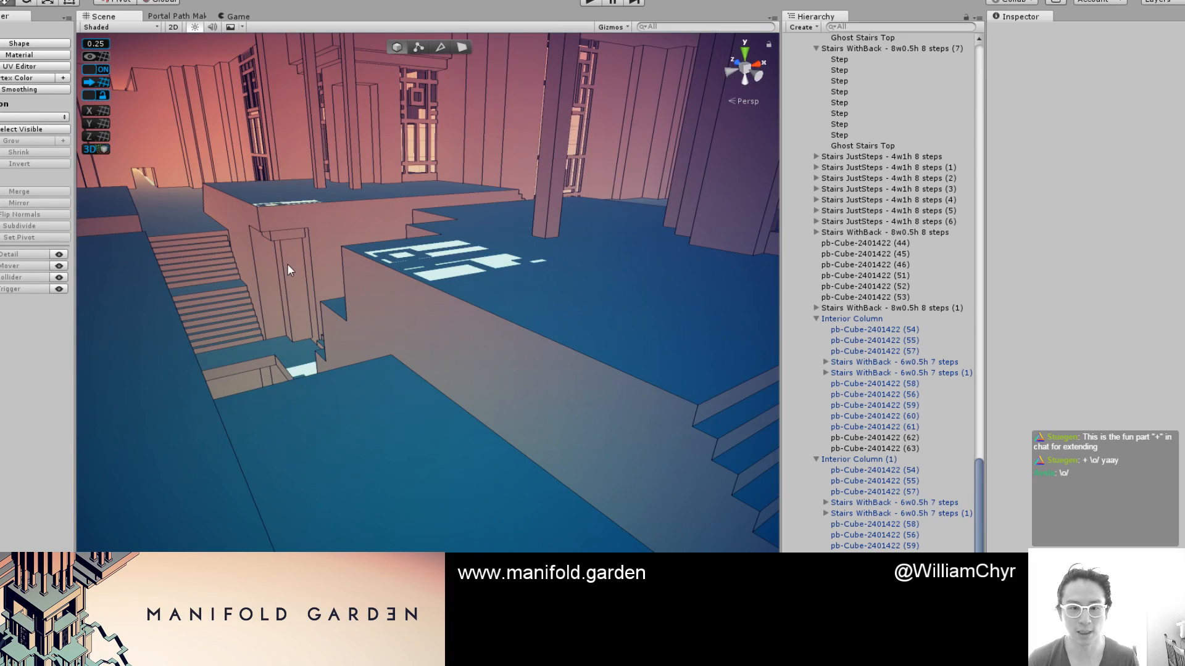
Return to the prototype grid look at the purple and cyan blocks of the reshaped corner
scroll(293, 269, "down", 5)
left_click_drag(298, 267, 457, 308, "alt")
scroll(469, 299, "up", 5)
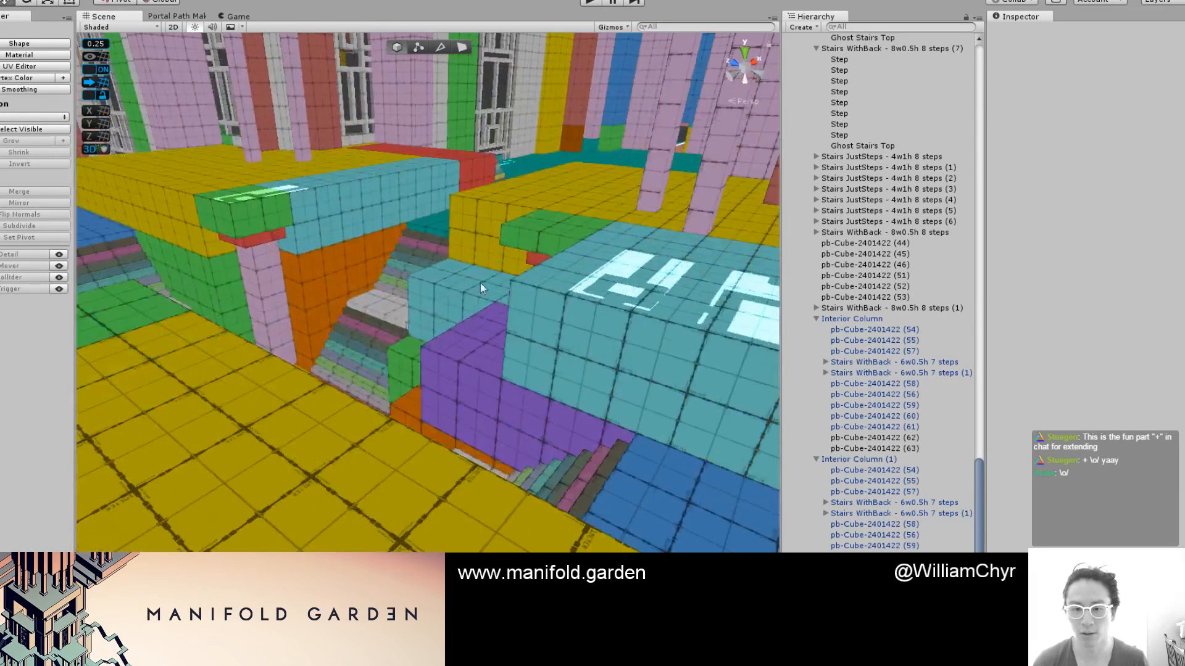
Apply the reshaped Interior Column's changes to its prefab and select the Interior Column (1) copy across the hall
left_click(551, 310)
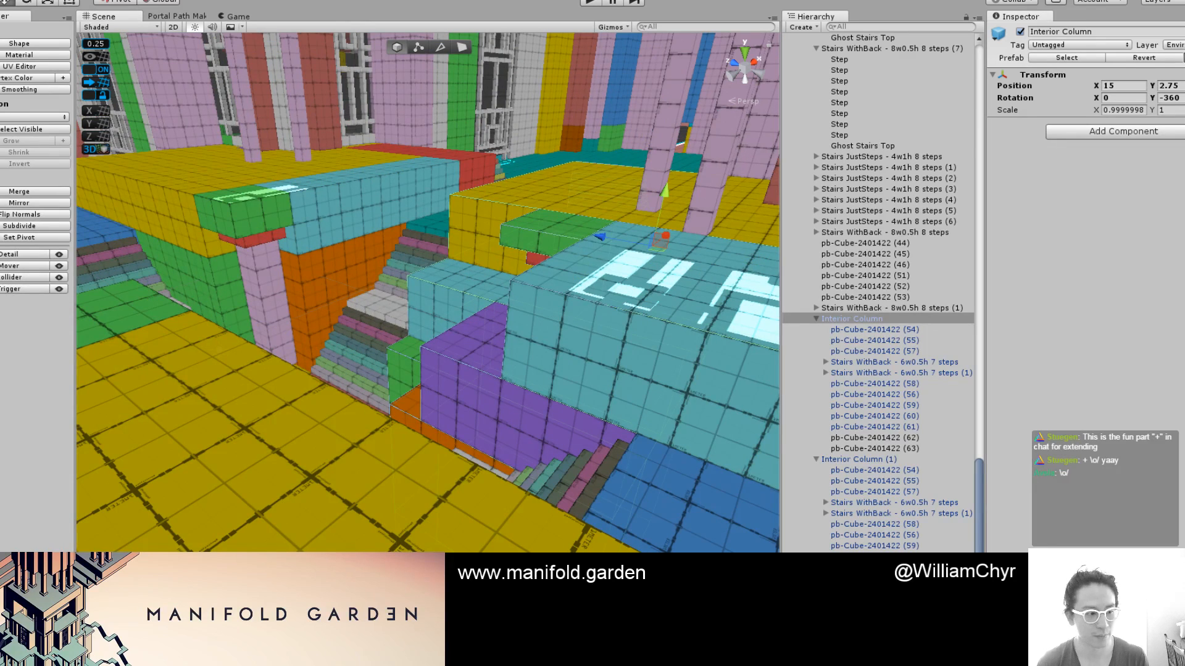
left_click(1184, 58)
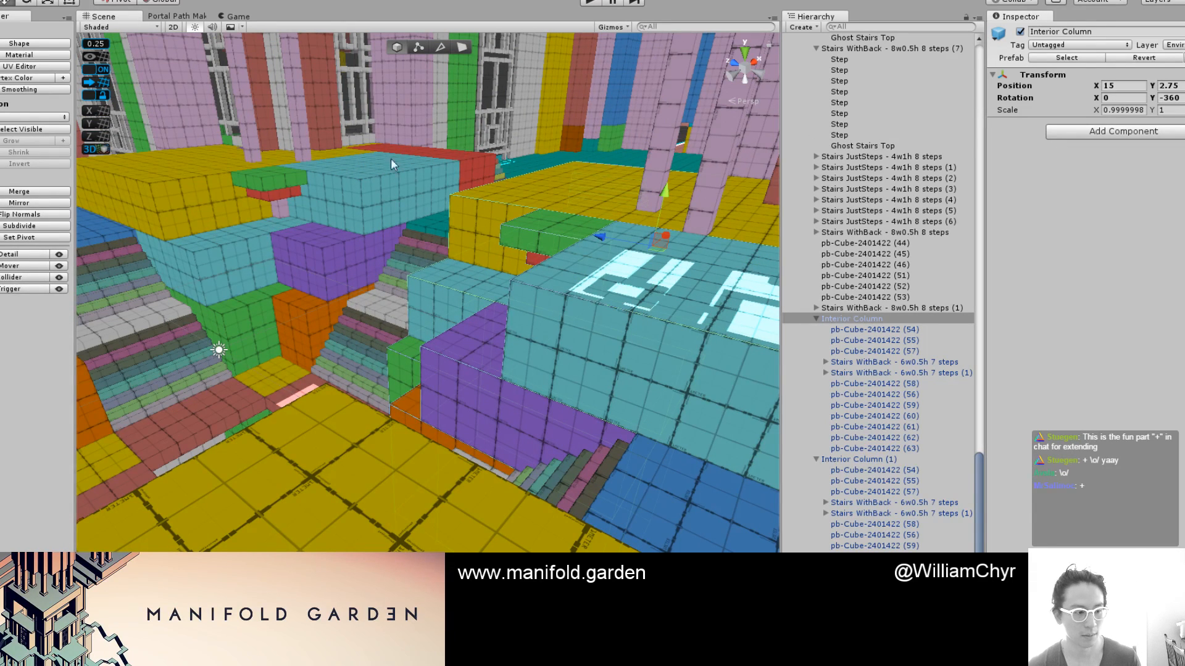
left_click(295, 258)
Switch to the shaded look and examine the matching stepped corners and staircases from above and from the hall's entrance
scroll(294, 258, "down", 4)
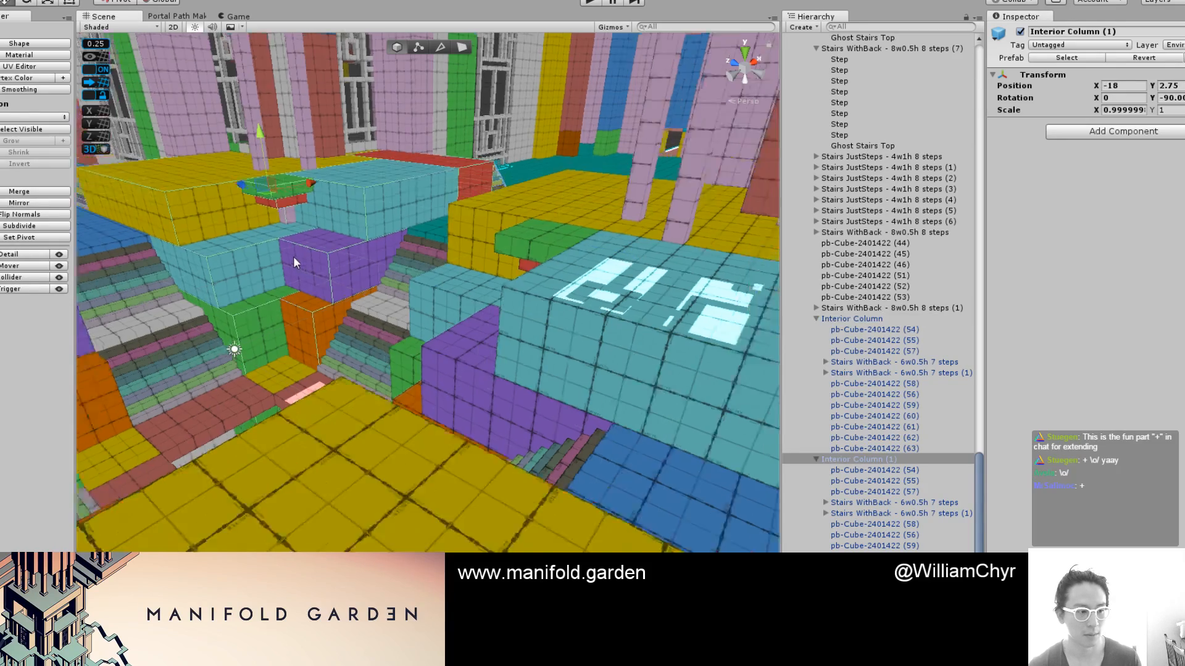
left_click_drag(295, 257, 364, 307, "alt")
scroll(365, 307, "up", 4)
scroll(368, 308, "down", 2)
key("F1")
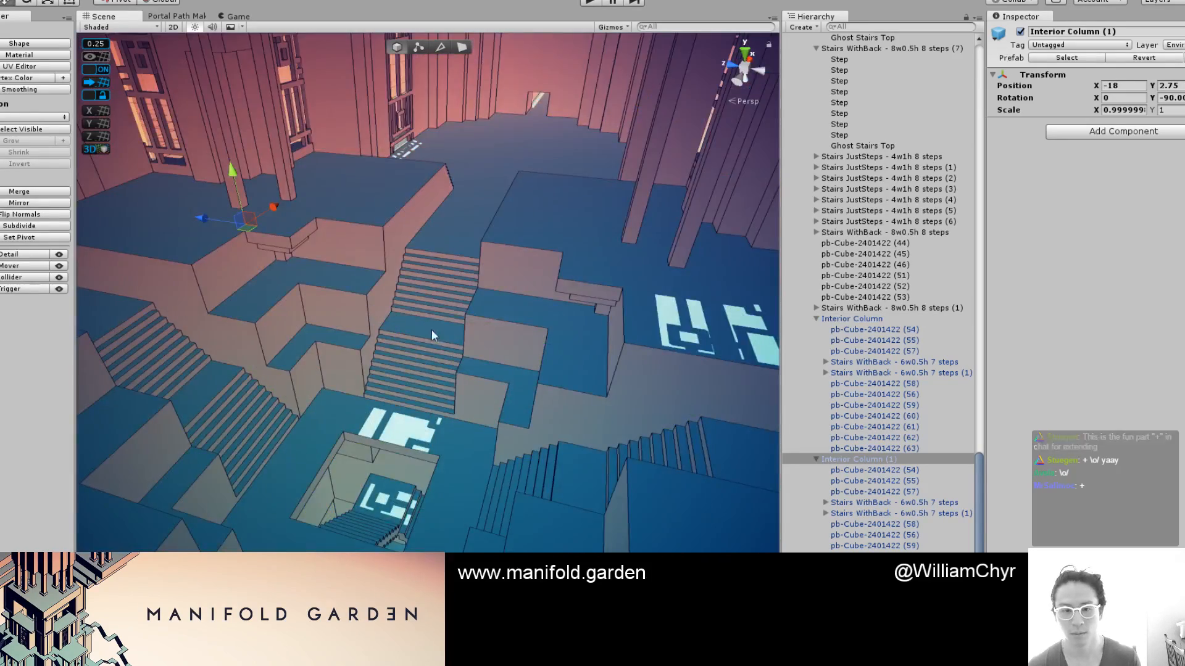
mouse_move(431, 329)
left_mouse_down("alt")
mouse_move(246, 364)
mouse_move(444, 355)
mouse_move(369, 386)
mouse_move(533, 361)
left_mouse_up("alt")
scroll(456, 376, "up", 3)
right_click_drag(531, 361, 1096, 309)
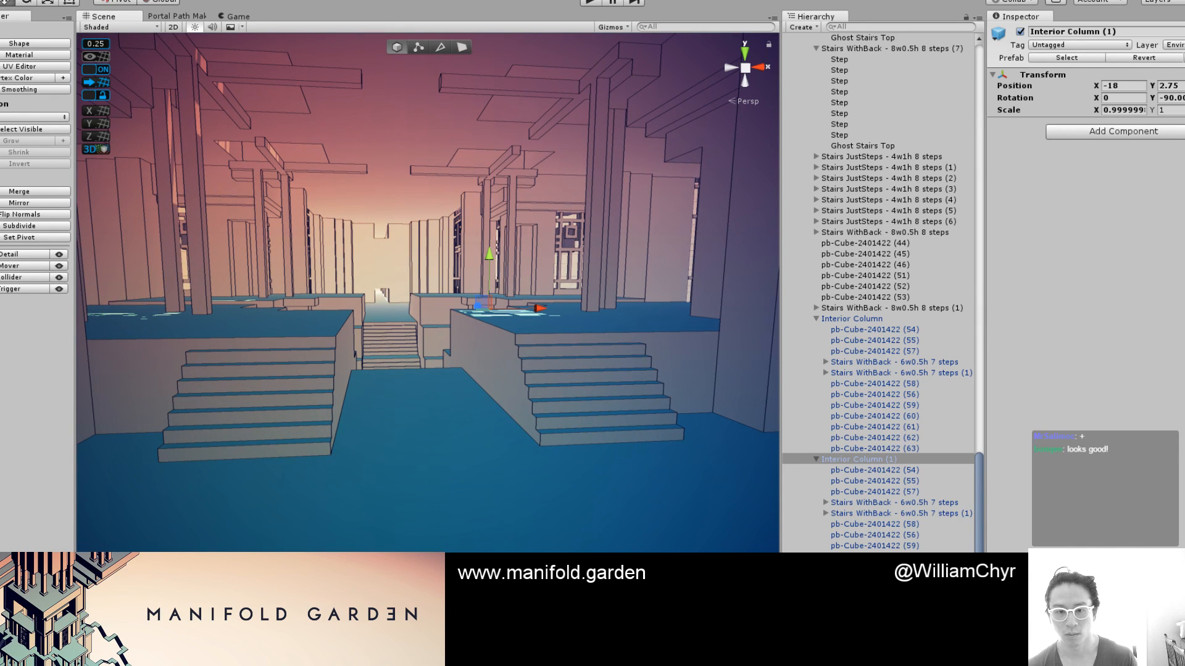
key("w")
right_click_drag(424, 497, 552, 528)
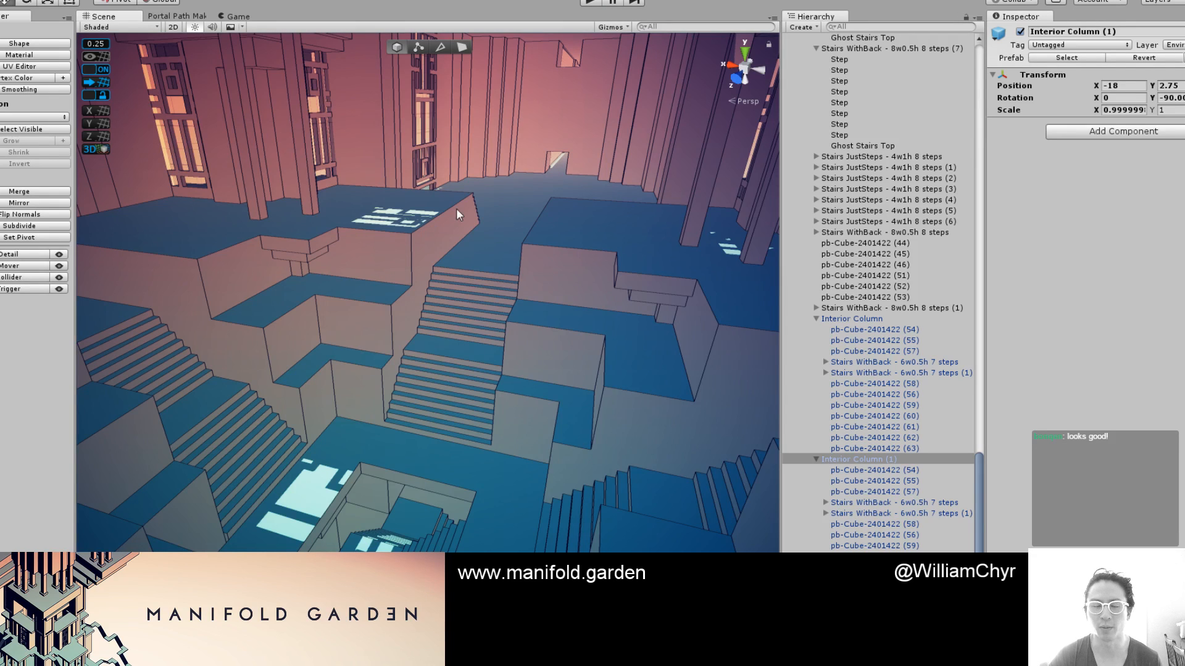
left_click(458, 162)
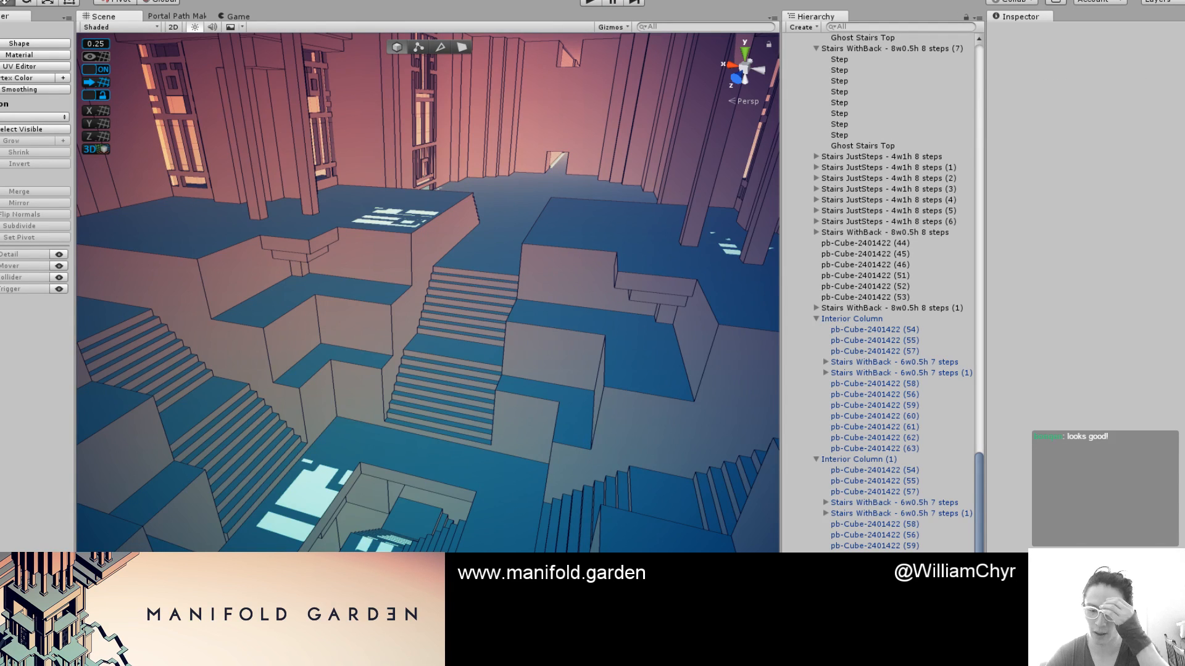
key("alt+Tab")
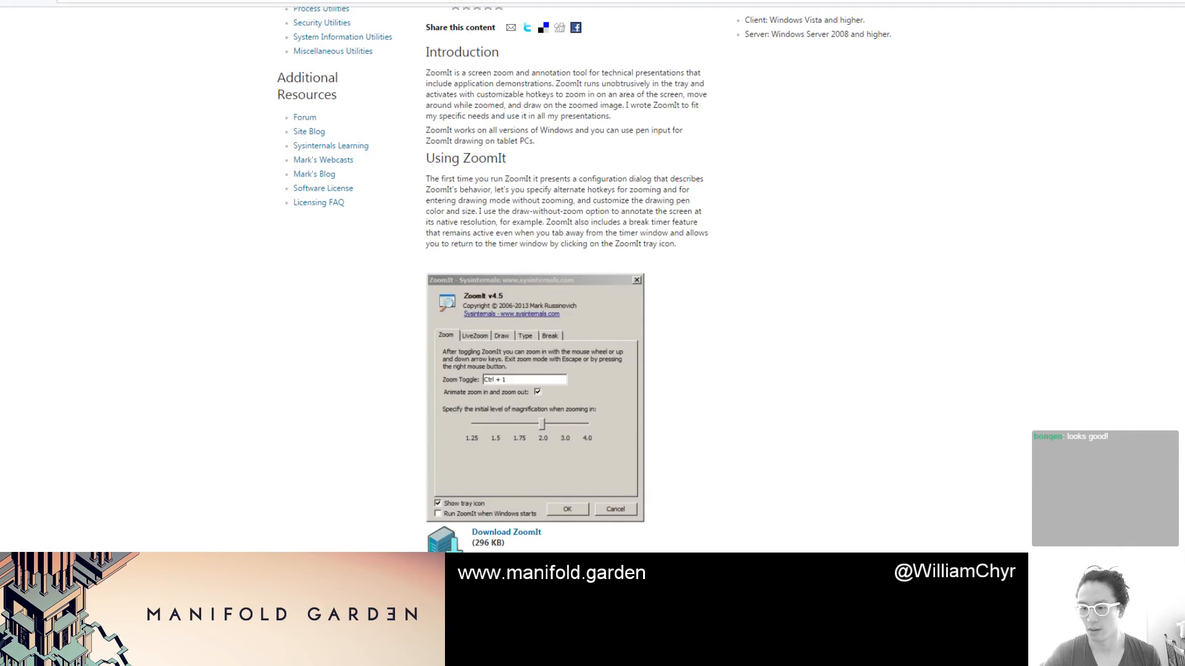
key("alt+Tab")
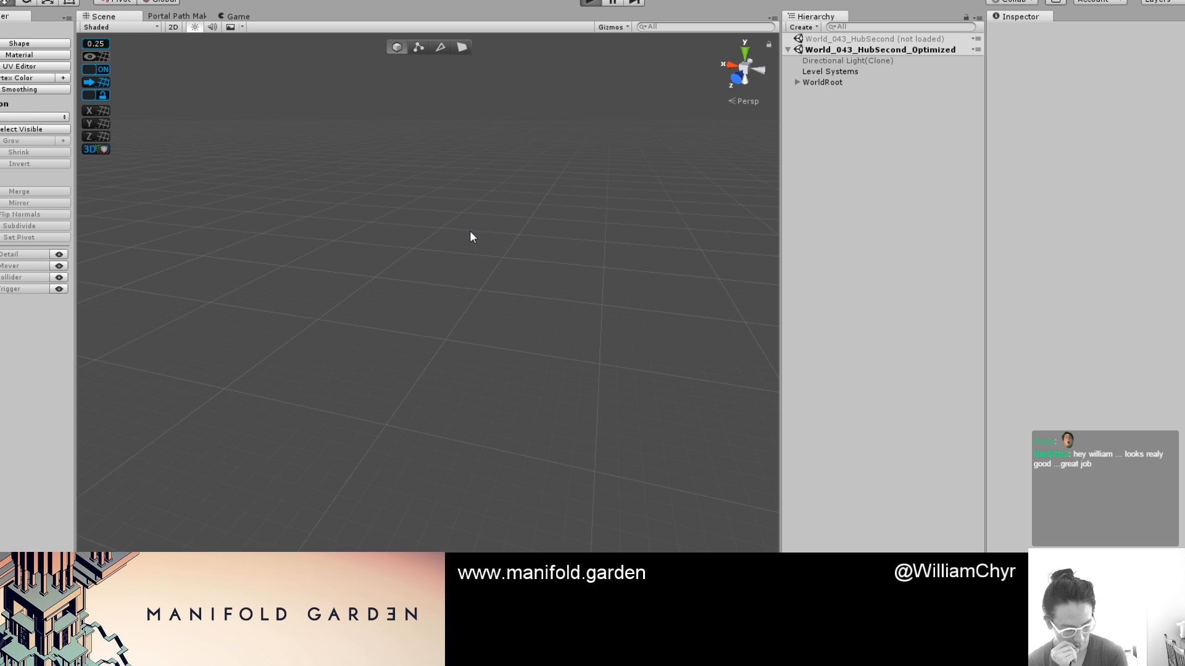
Start a playtest of World_043_HubSecond_Optimized and explore the hall's platforms, stepped corners, side stairs and central opening
key("ctrl+p")
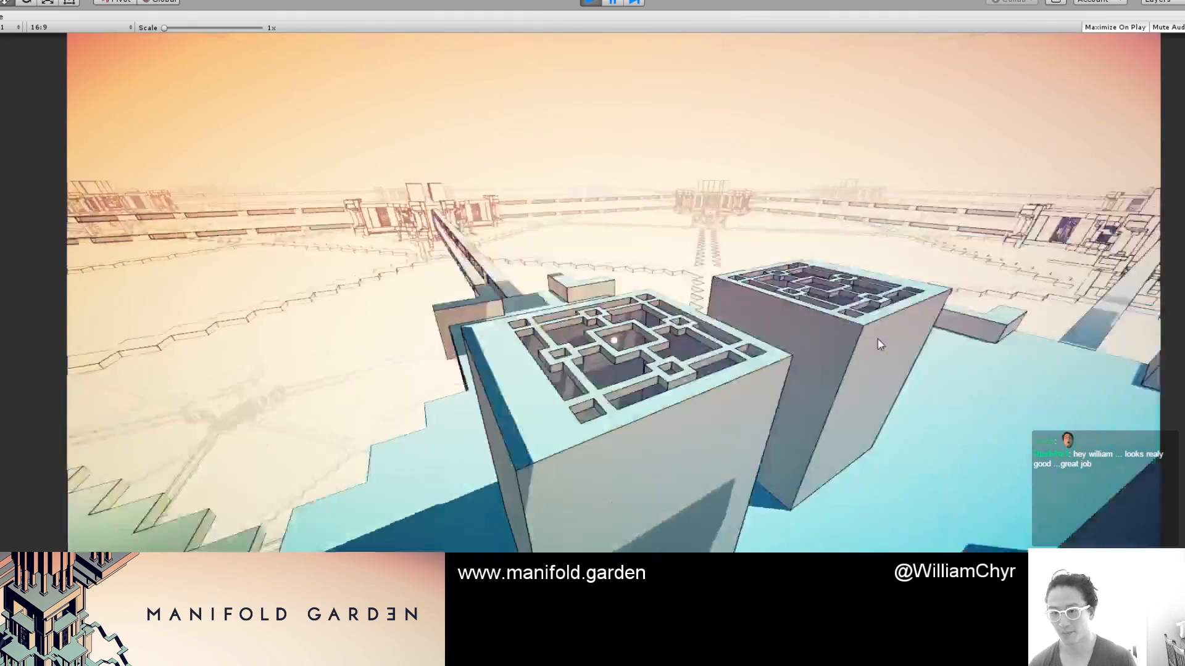
key("w")
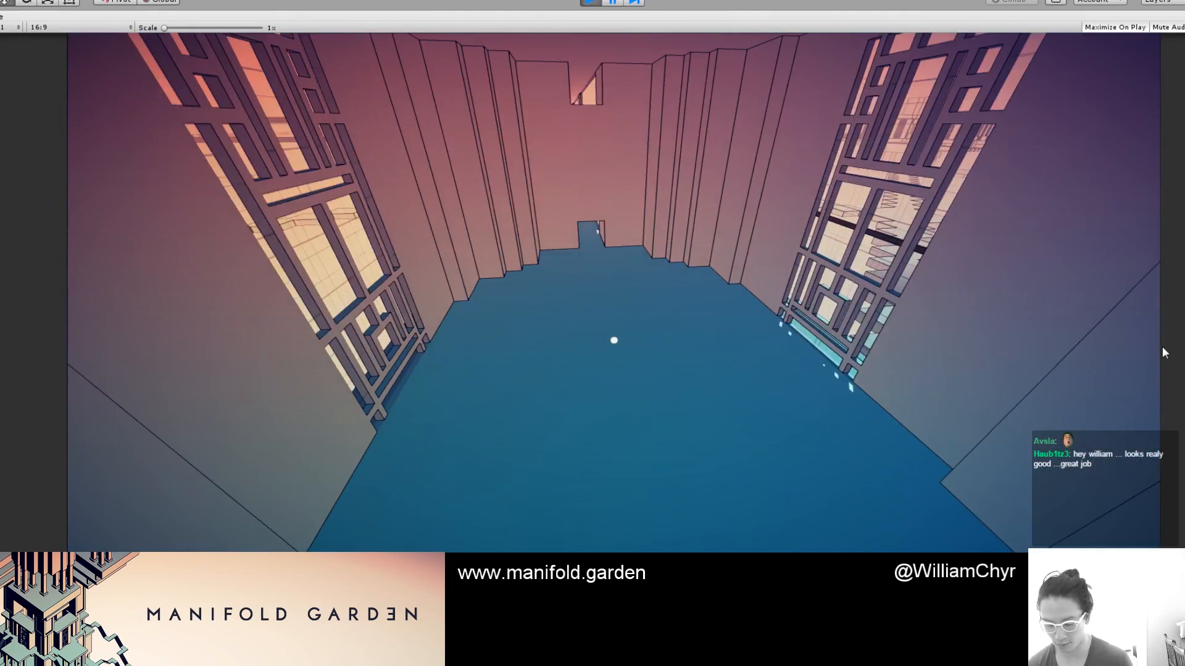
key("w")
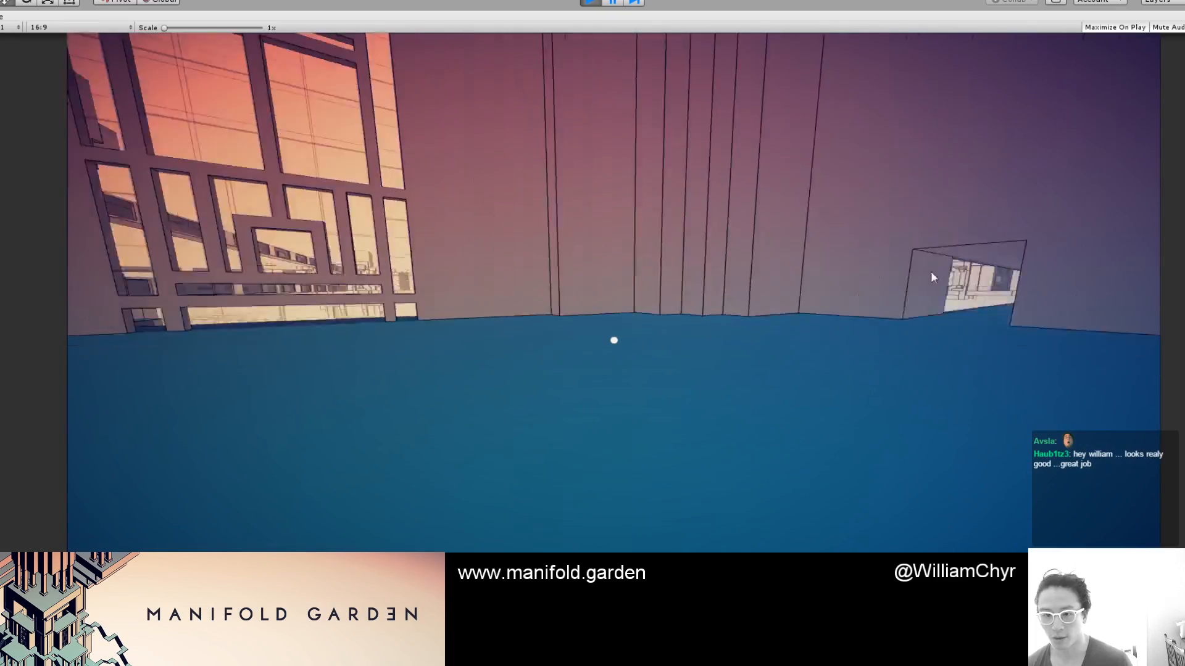
key("w")
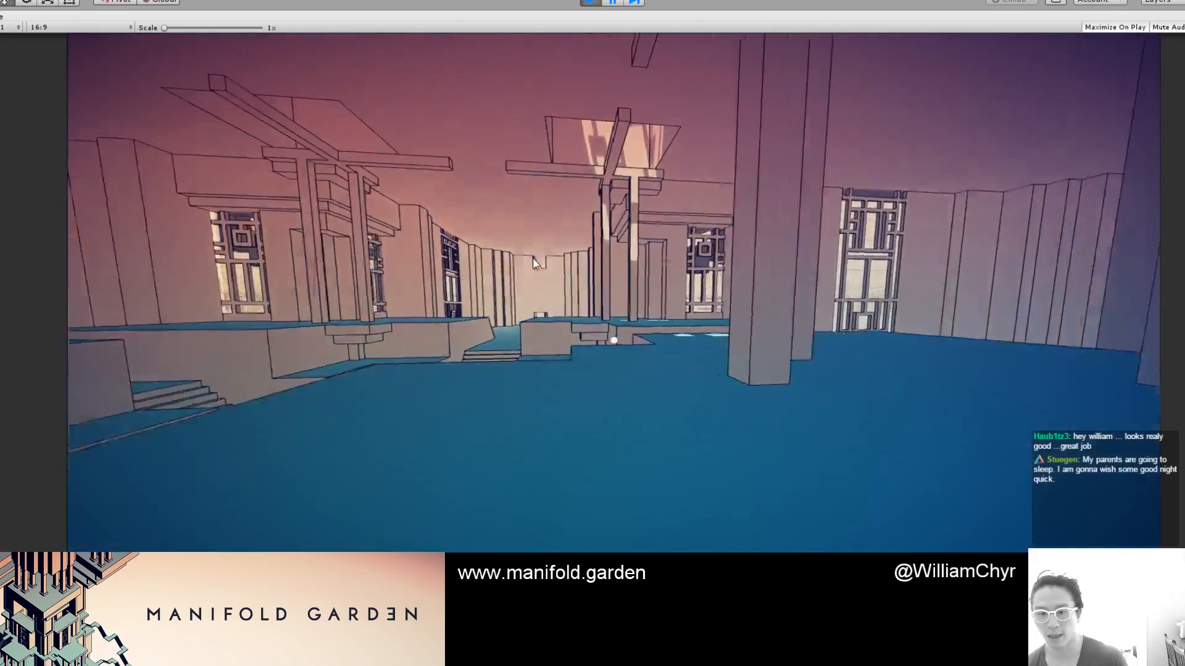
key("w")
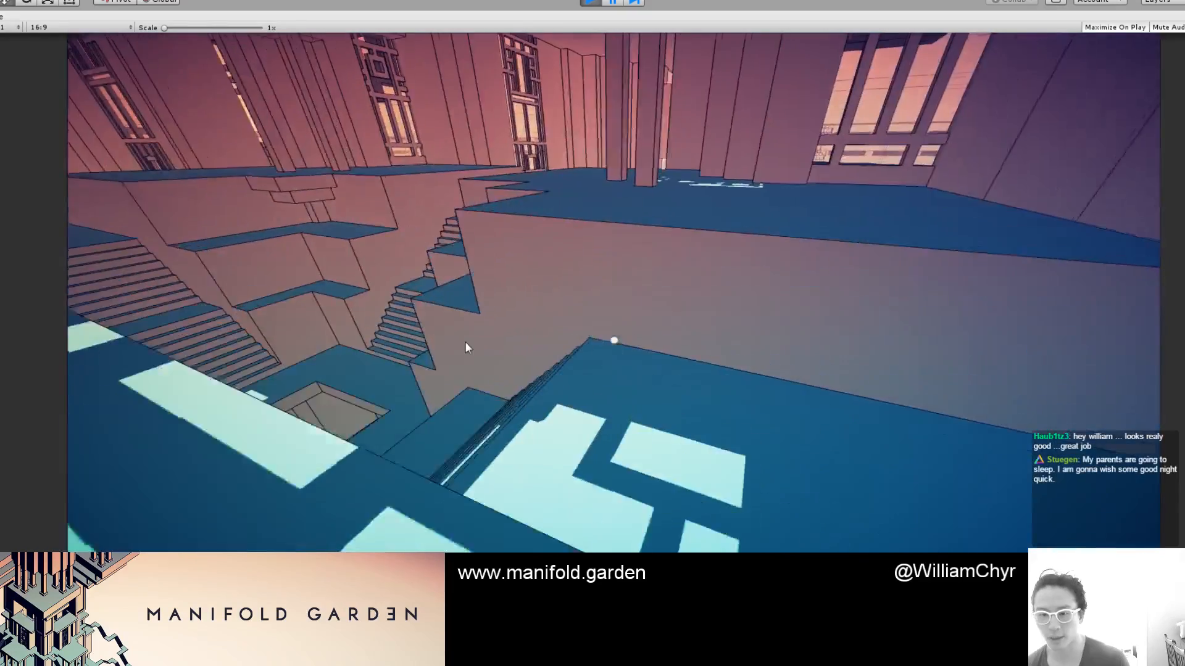
key("w")
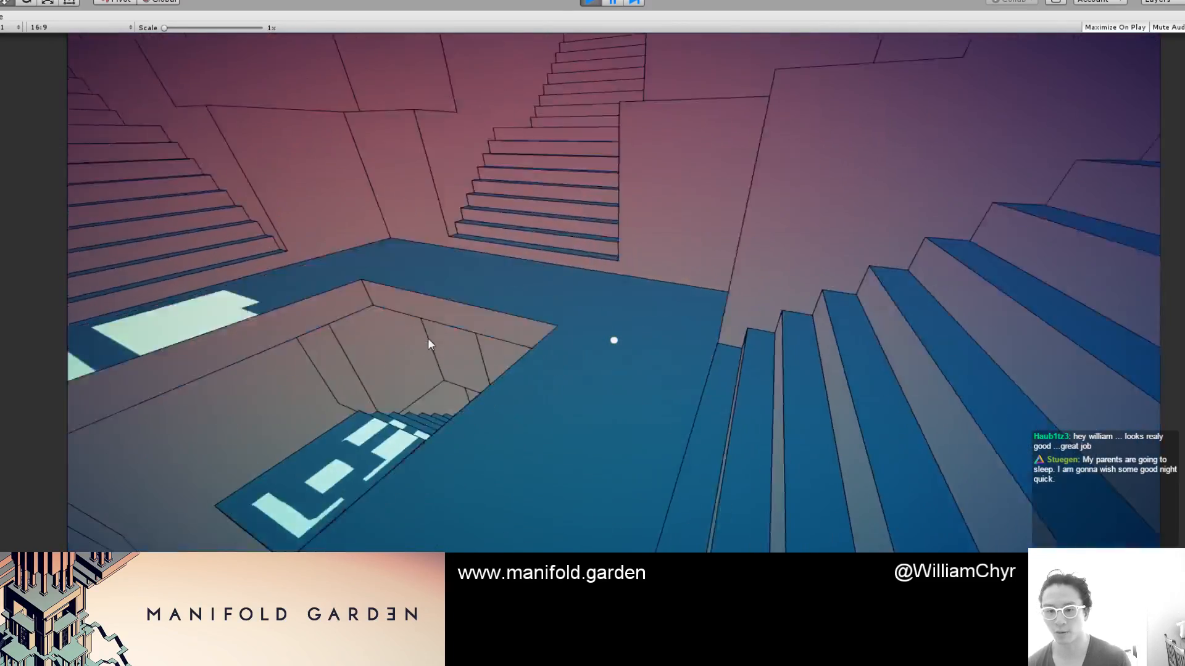
key("w")
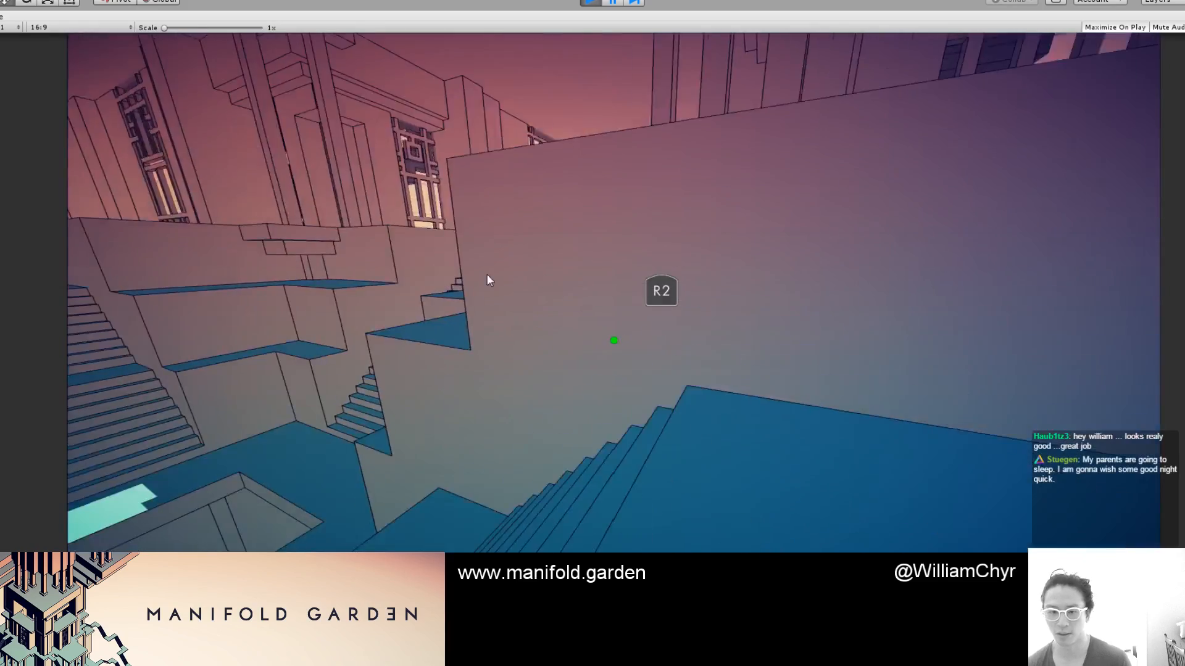
key("w")
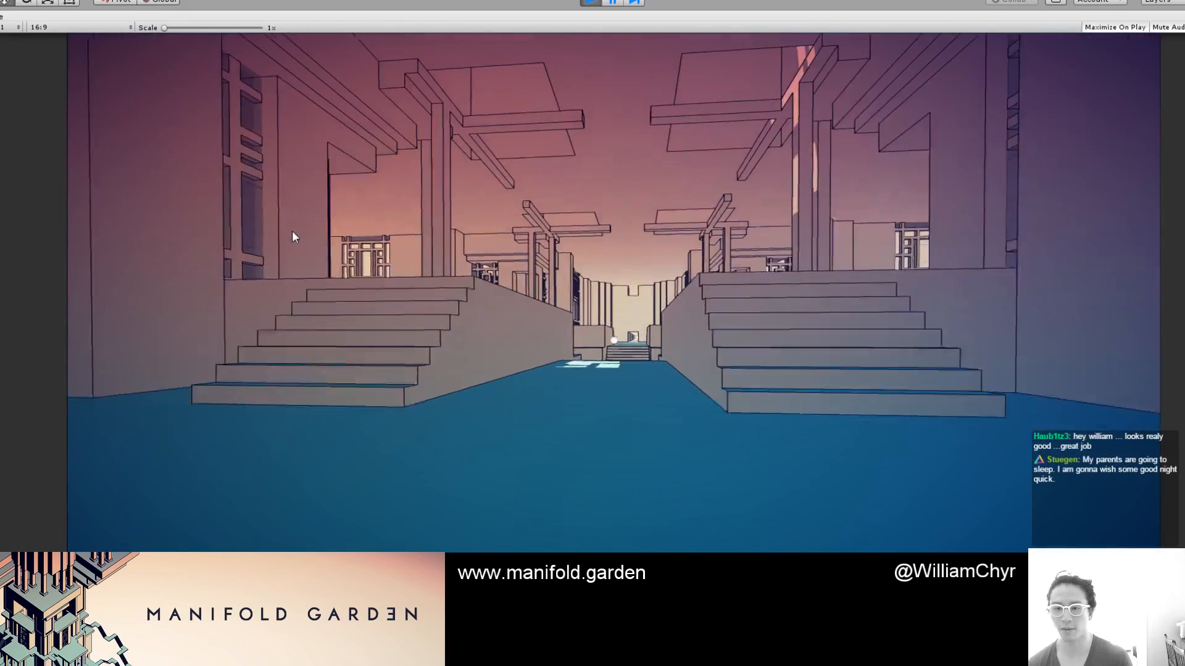
key("w")
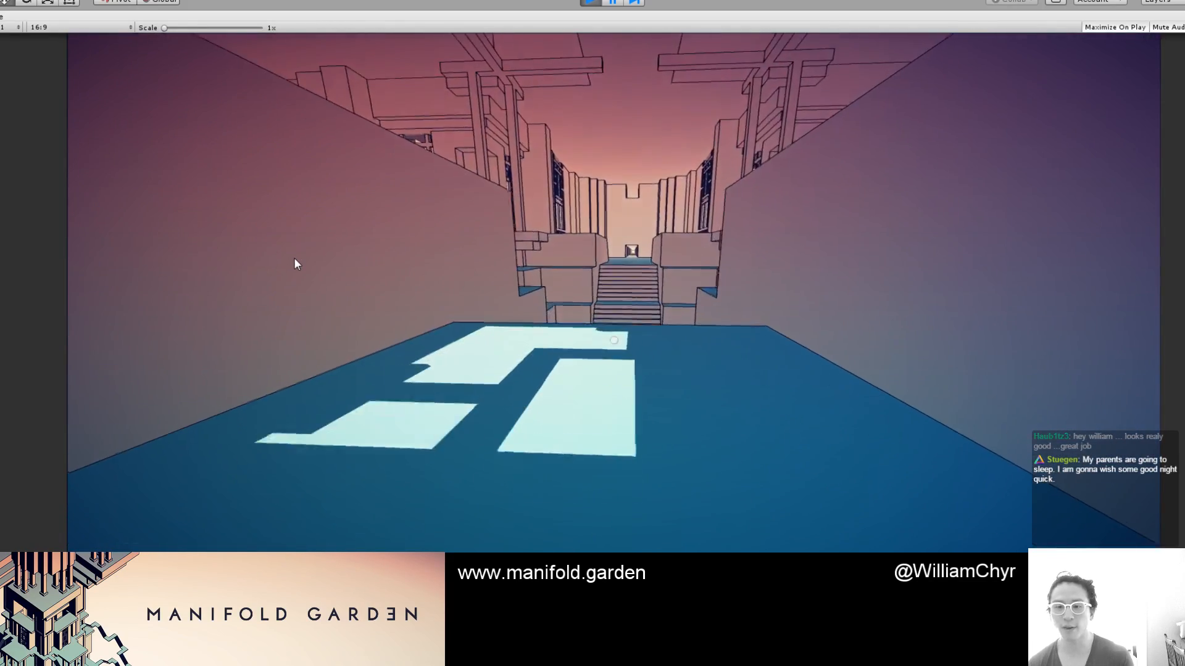
key("w")
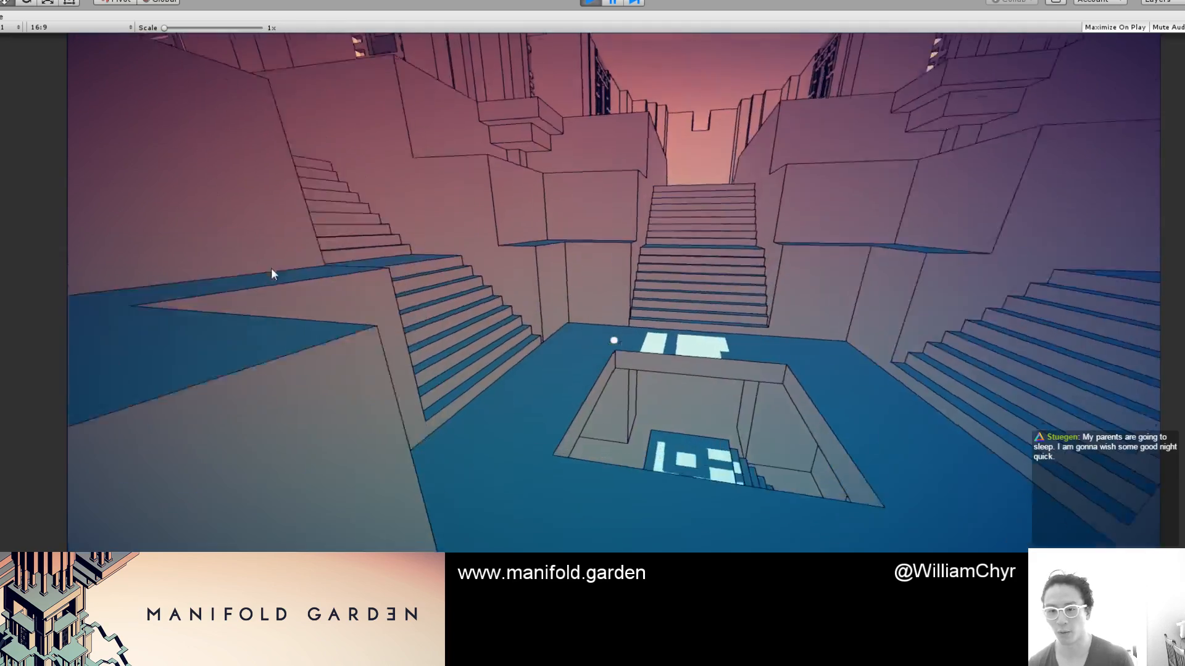
Explore the central stairwell down to the room with the small square window, view the hall from above, and end the playtest
key("w")
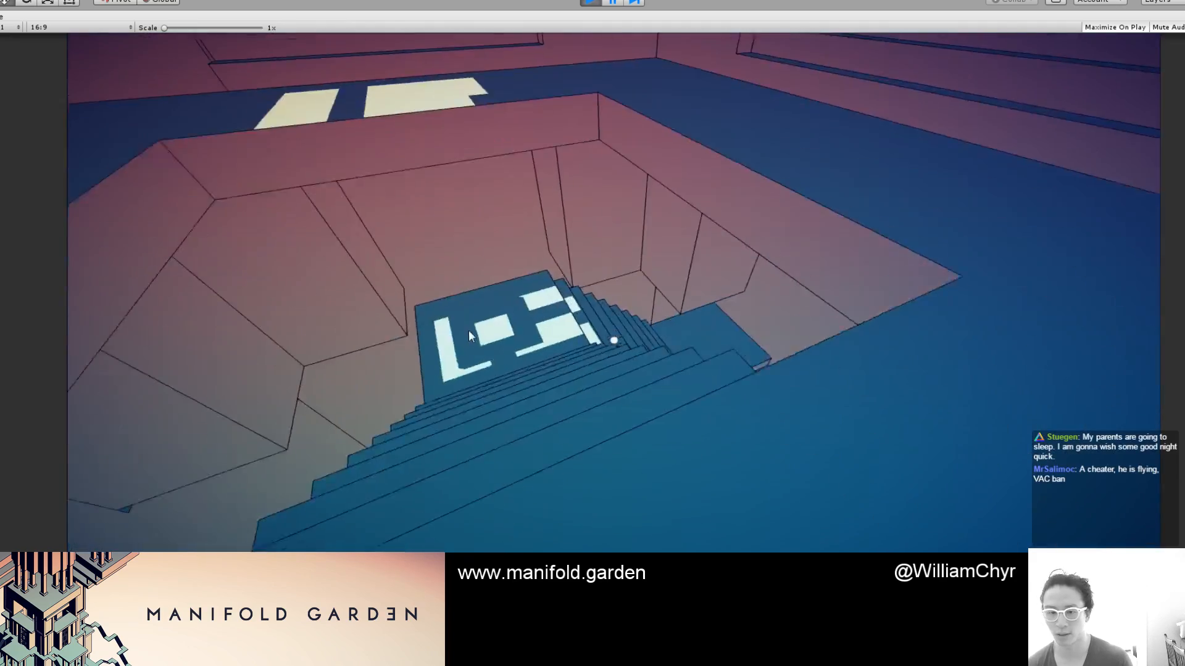
key("w")
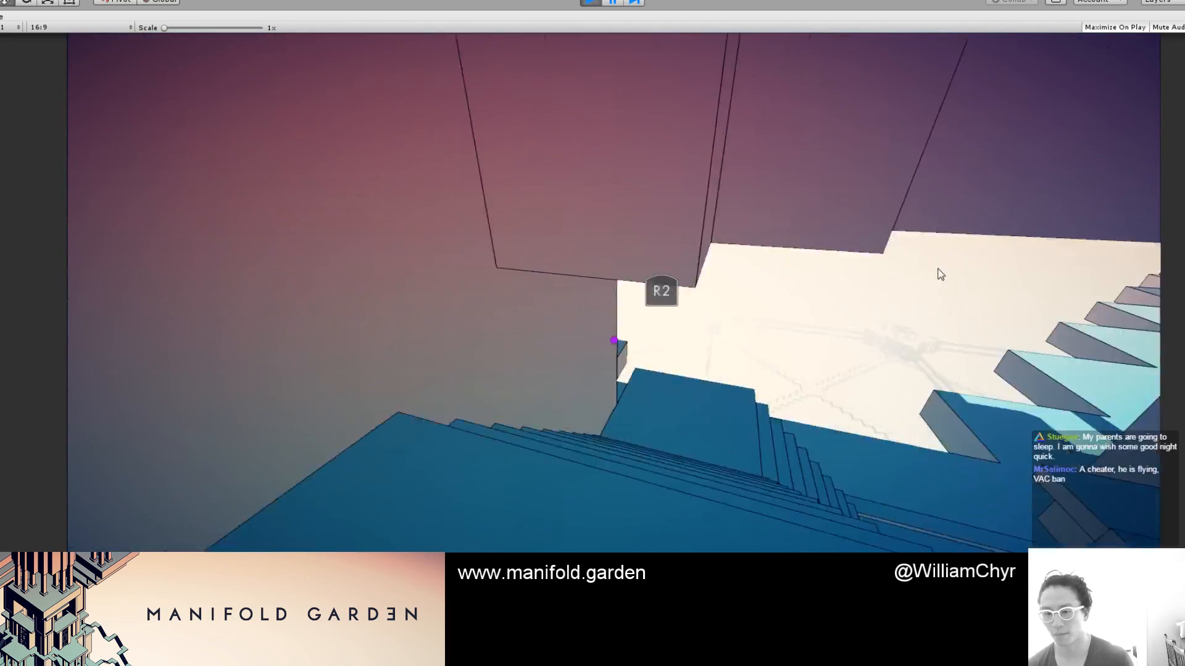
key("w")
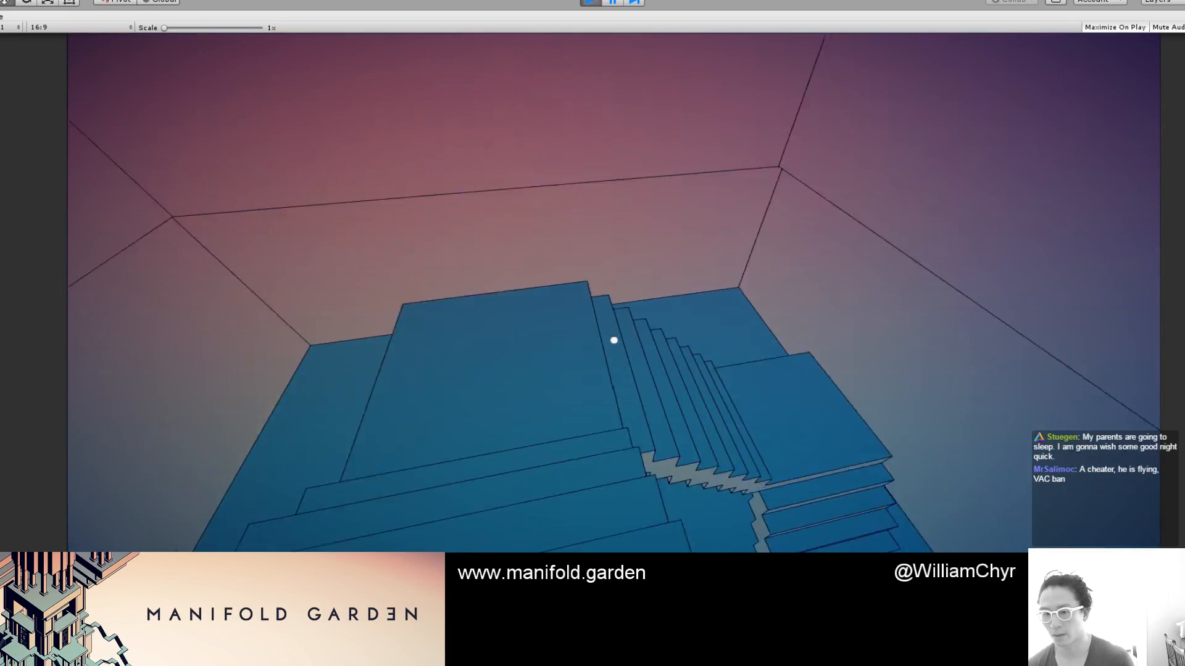
key("w")
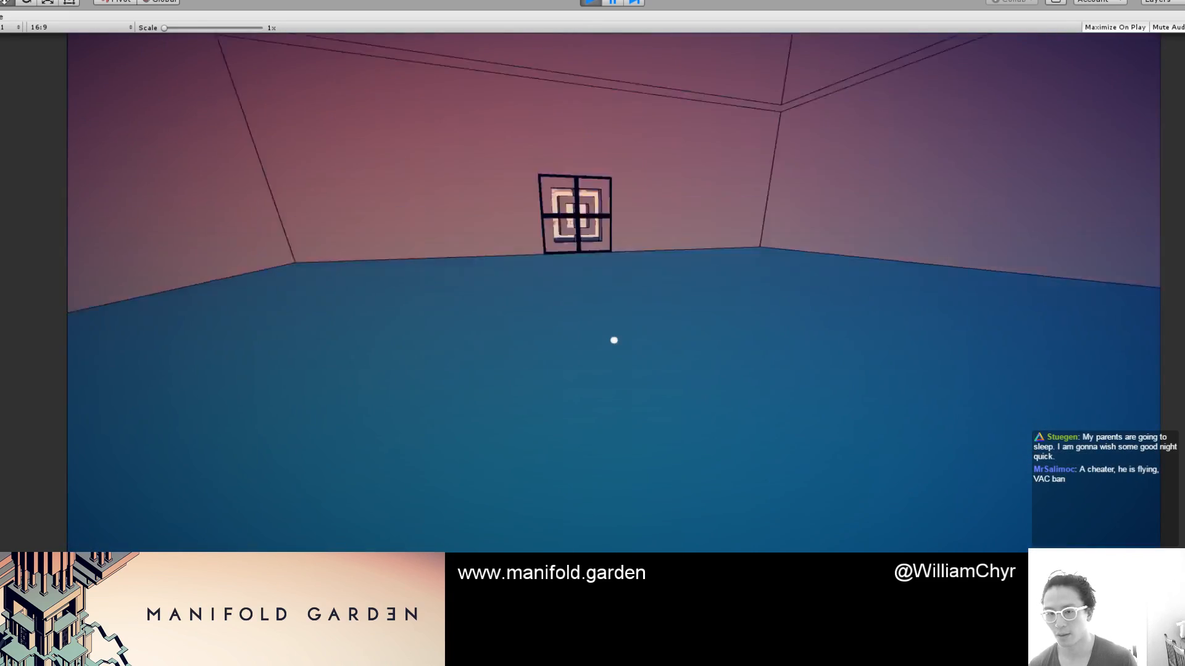
key("s")
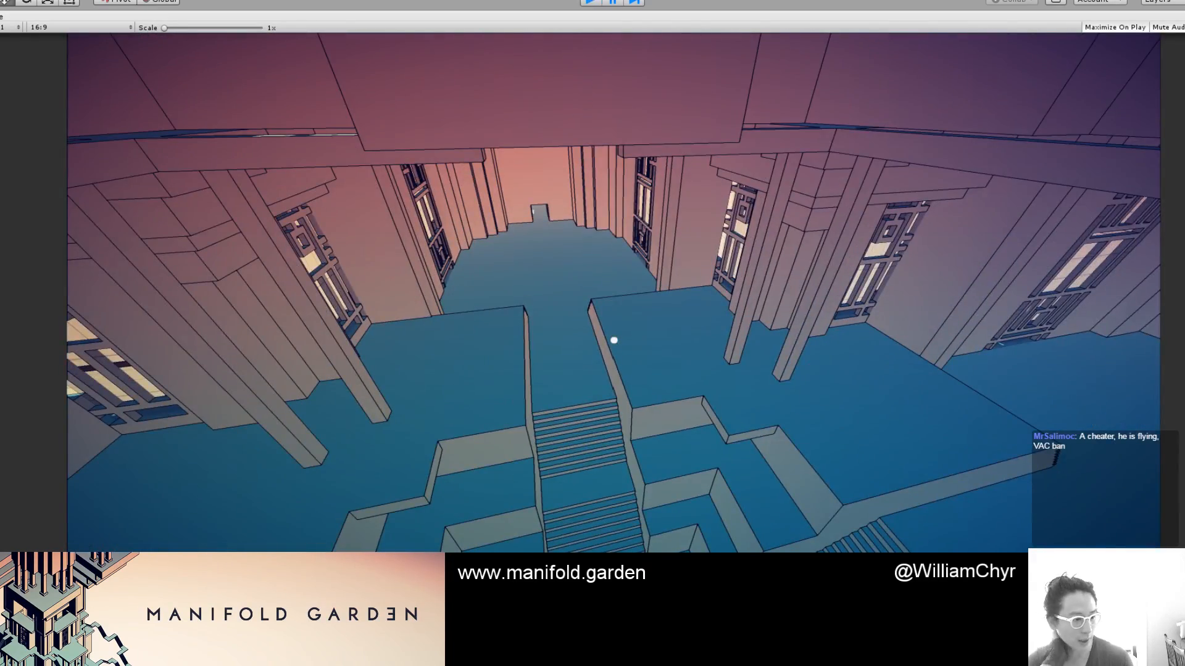
key("ctrl+p")
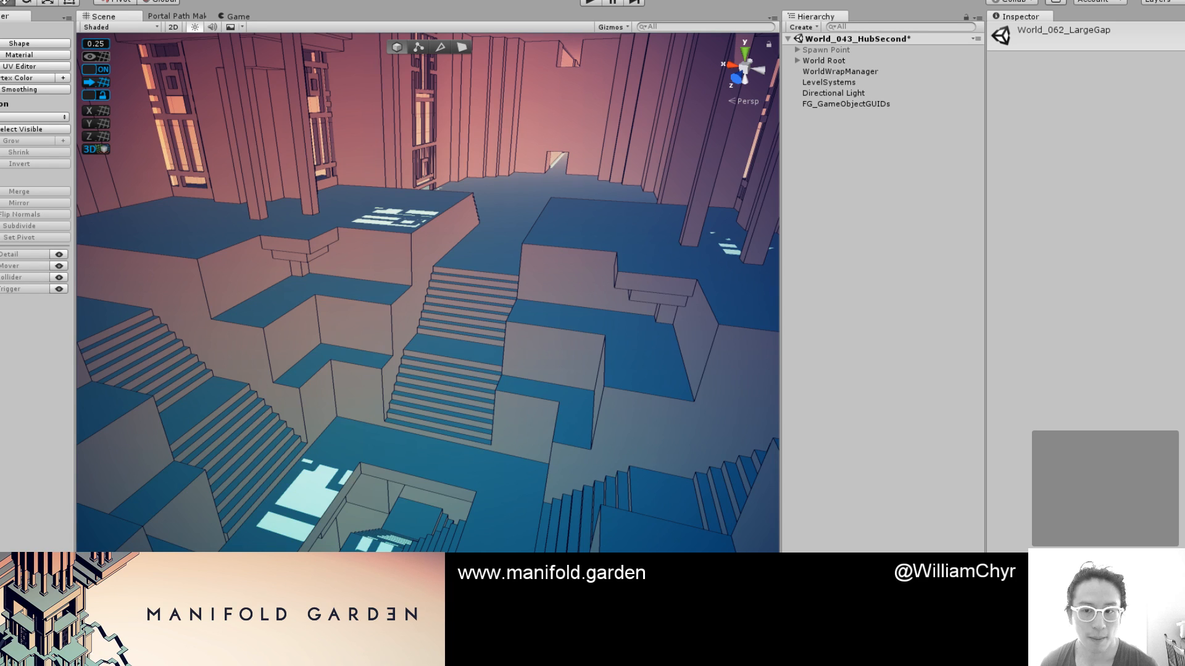
Search the scene objects for "porta", select Portal_To-World_025 in World_062_LargeGap, and clear the search
left_click(788, 39)
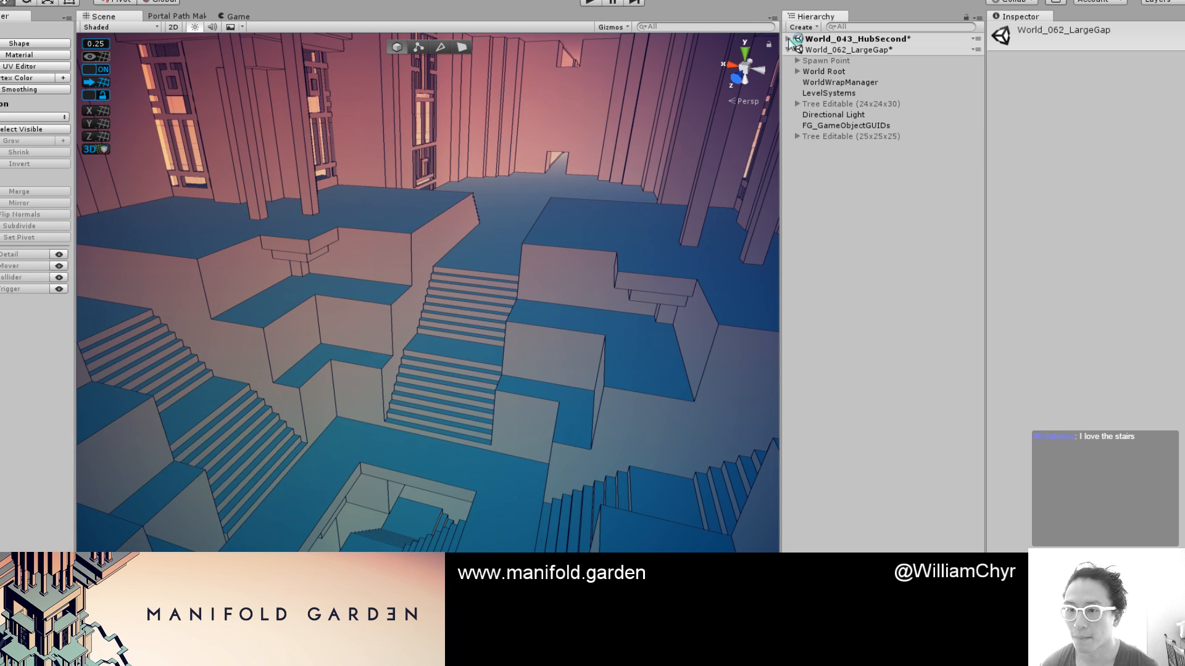
left_click(798, 71)
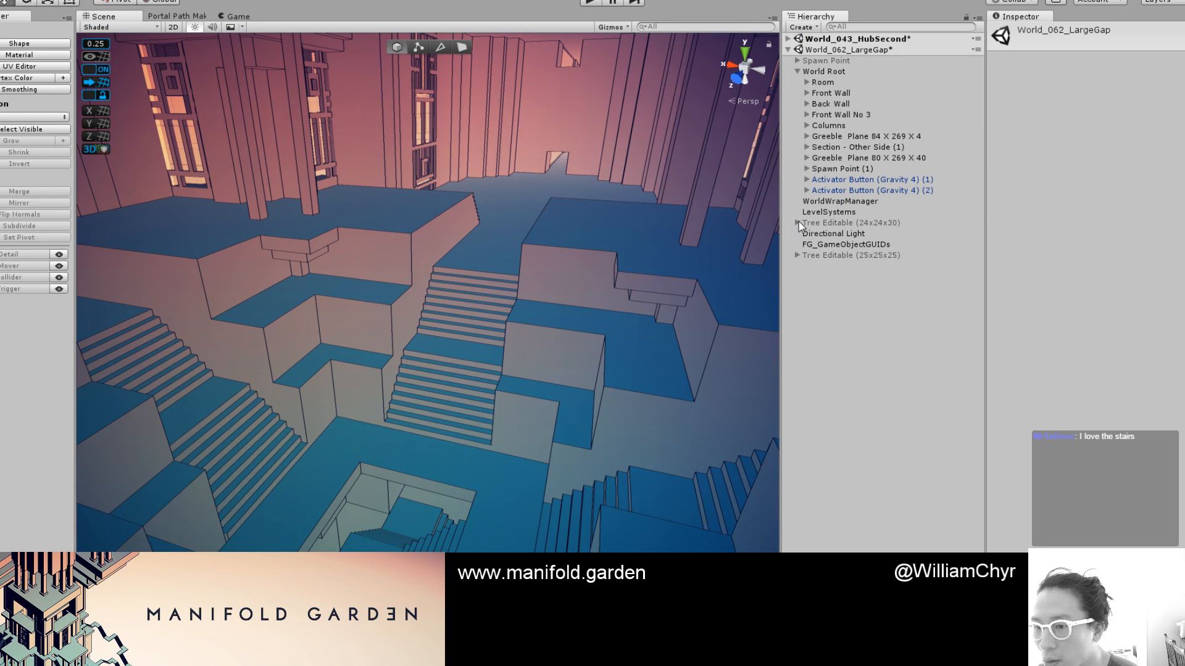
left_click(854, 27)
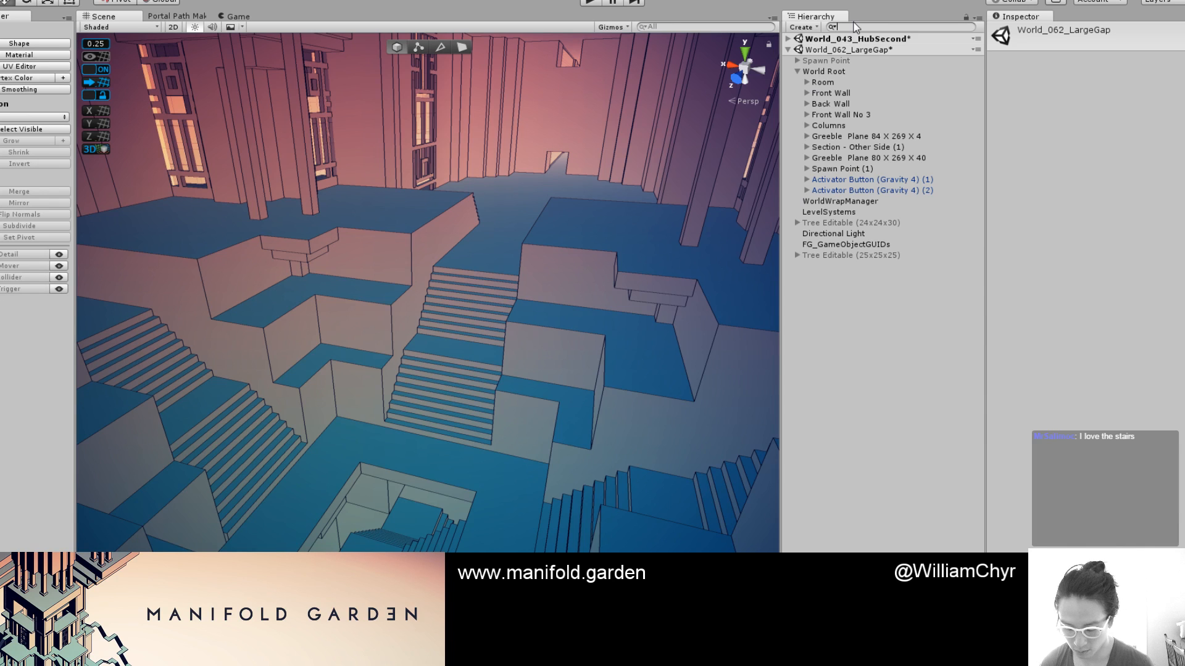
type("porta")
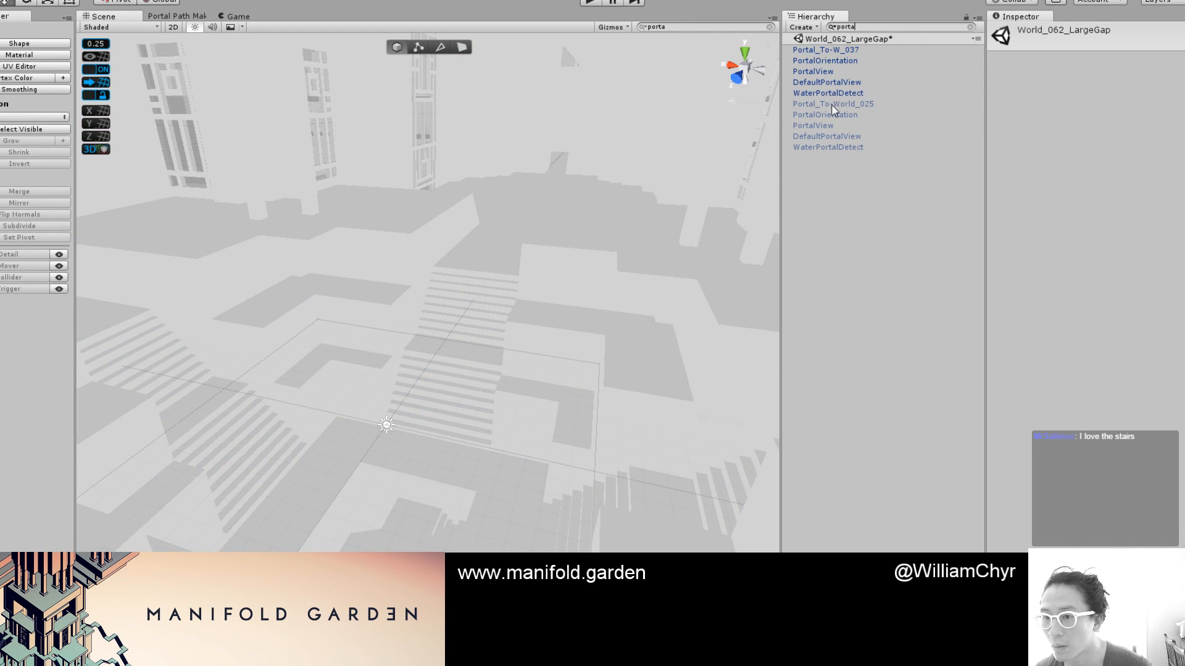
left_click(834, 104)
left_click(969, 27)
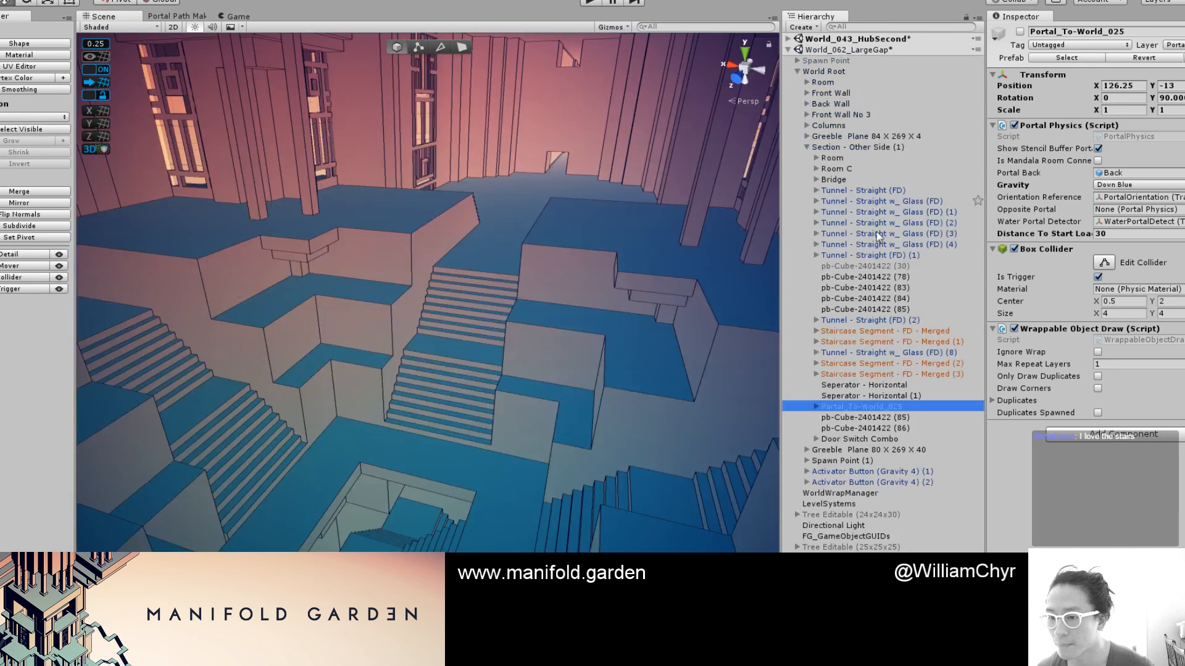
Activate the Portal_To-World_025 object inside its room and inspect the room's exterior and surroundings
double_click(867, 409)
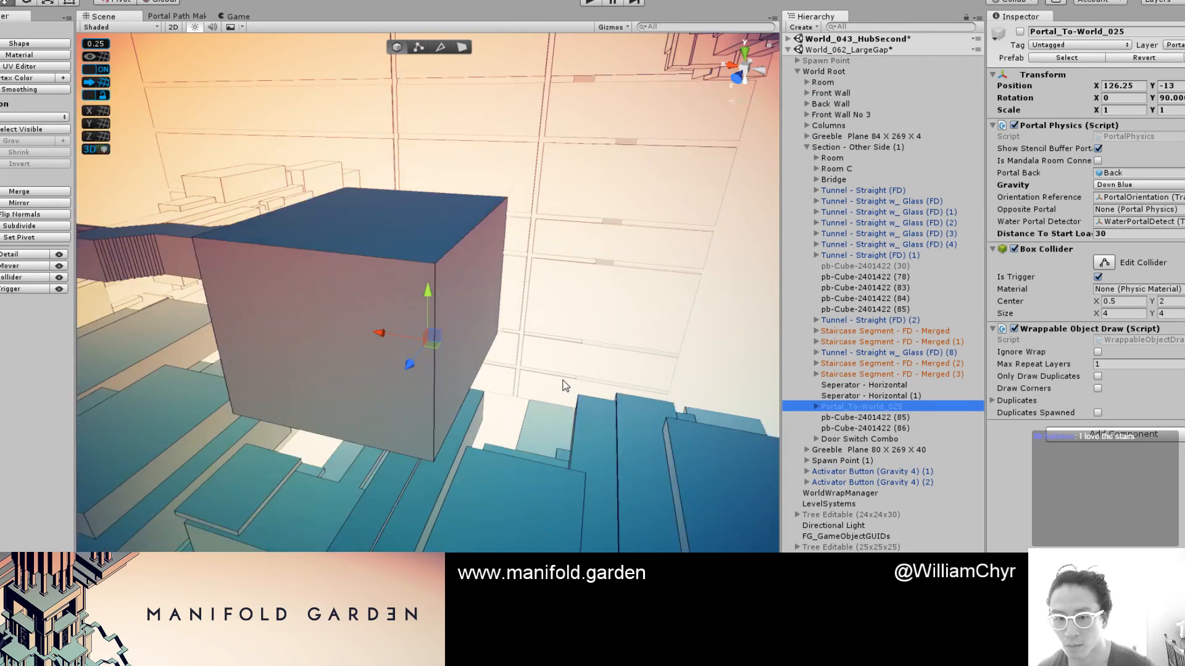
left_click_drag(452, 348, 601, 325, "alt")
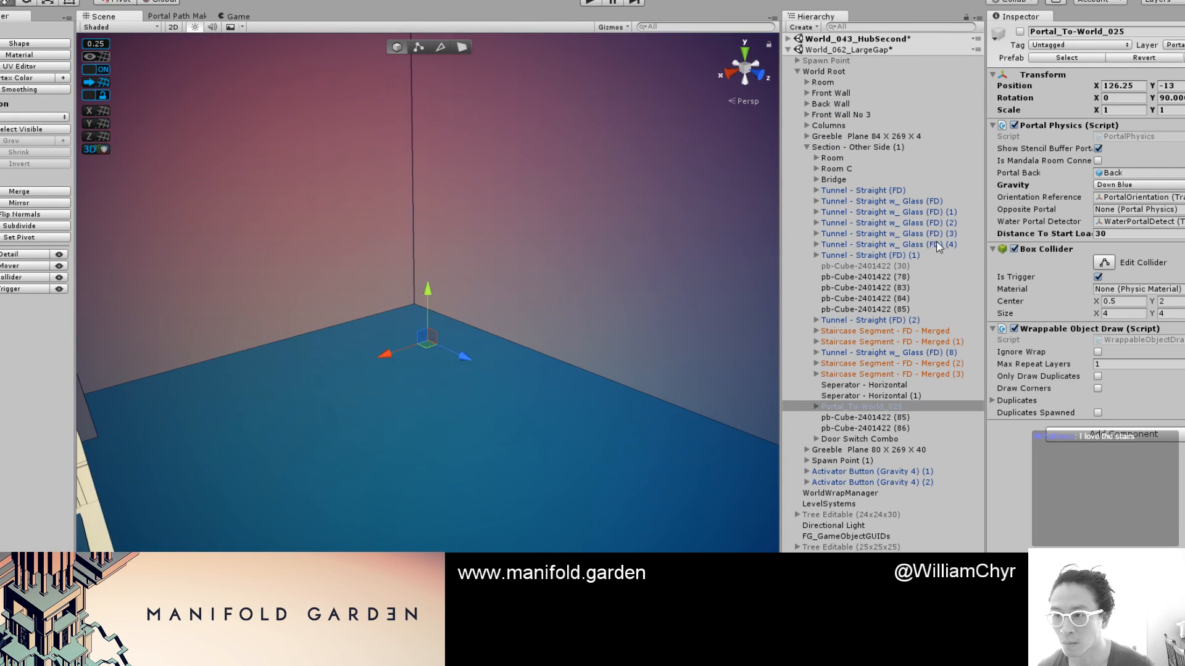
left_click(1020, 31)
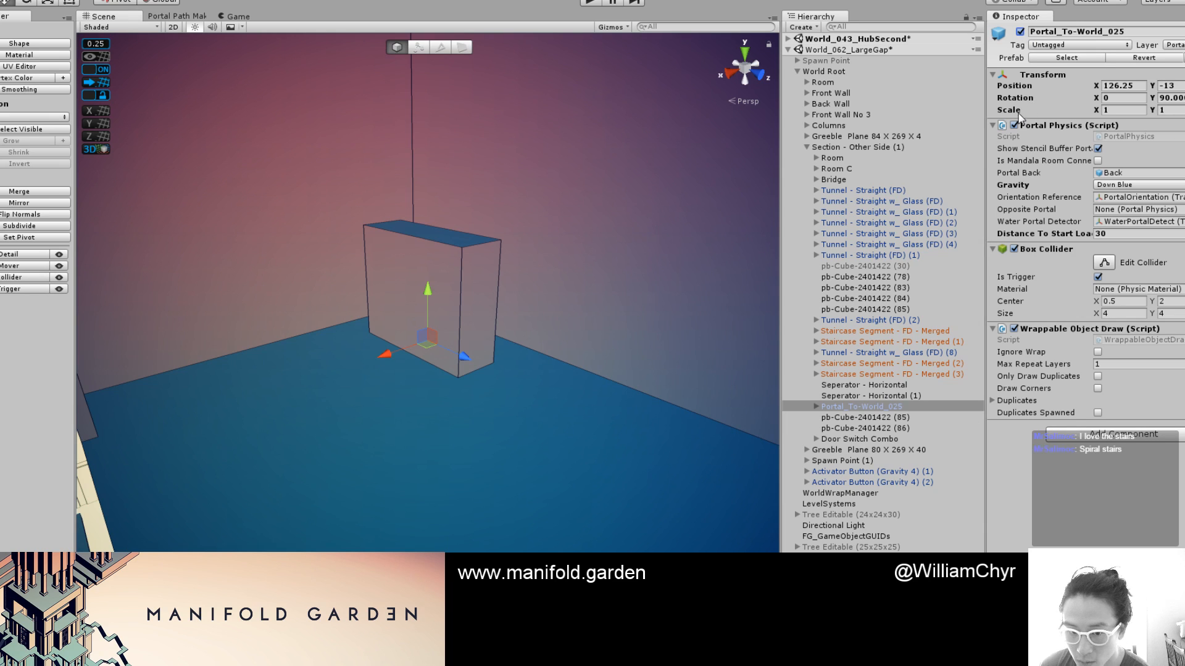
left_click_drag(679, 290, 547, 418, "alt")
scroll(506, 388, "down", 3)
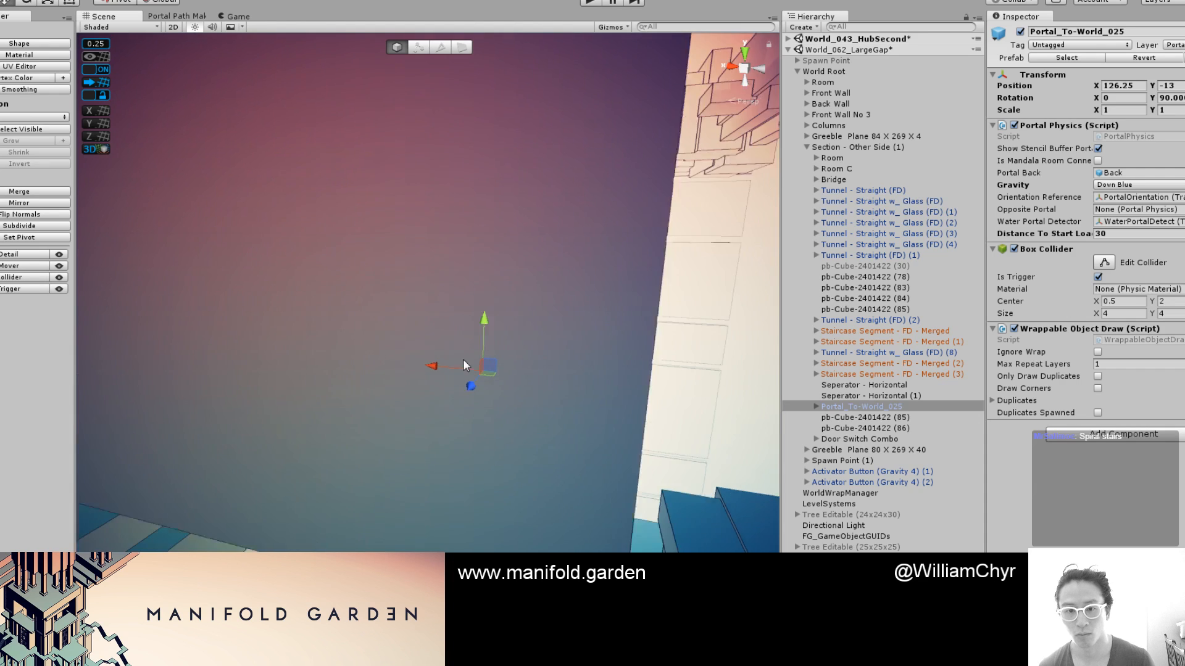
mouse_move(465, 365)
left_mouse_down("alt")
mouse_move(423, 362)
mouse_move(472, 362)
left_mouse_up("alt")
scroll(471, 362, "down", 3)
scroll(472, 361, "down", 2)
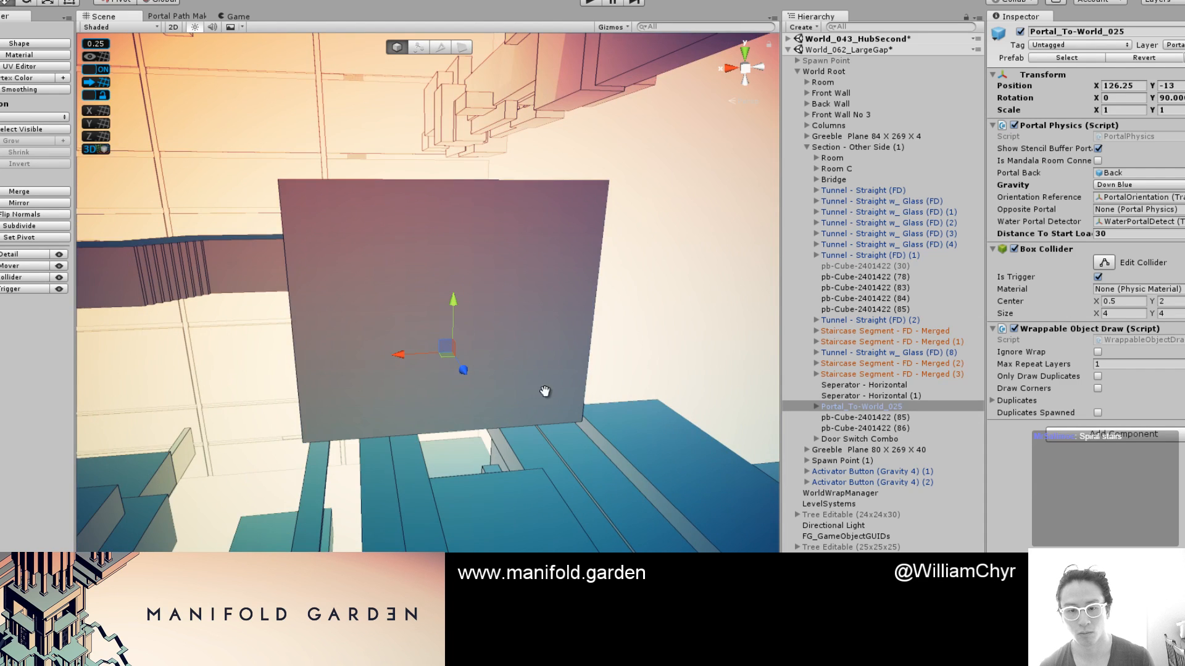
Rotate Portal_To-World_025 a quarter turn about its vertical axis inside the World_062_LargeGap room
scroll(544, 392, "up", 5)
left_click_drag(542, 372, 377, 382, "alt")
scroll(558, 338, "up", 3)
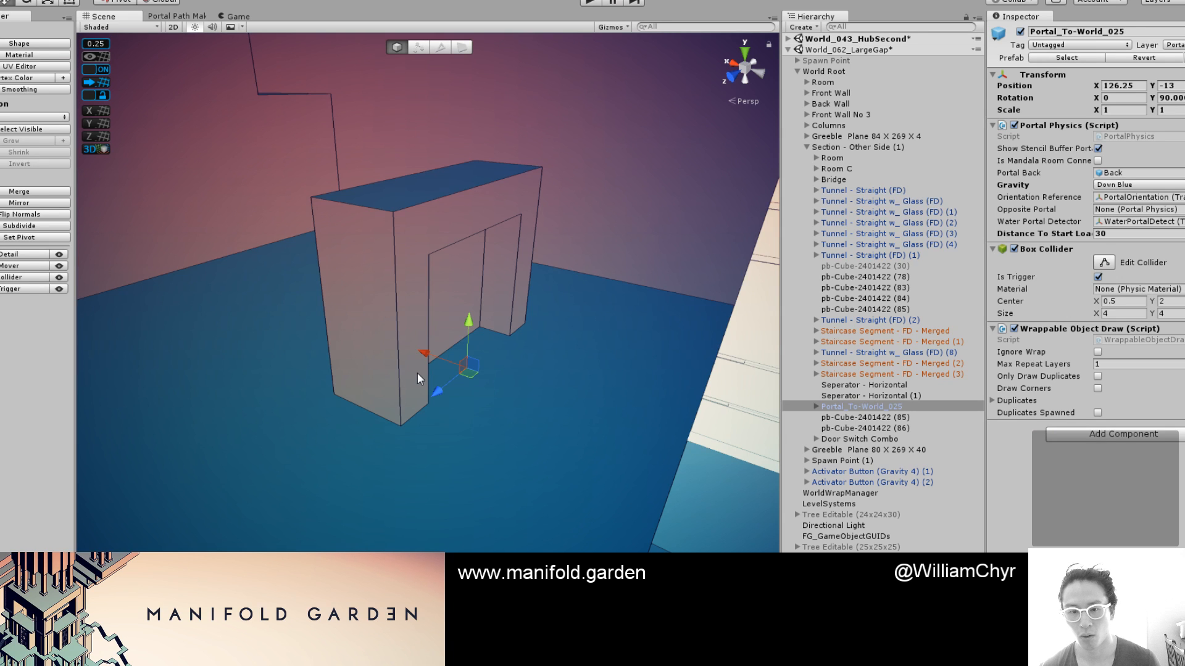
scroll(419, 369, "down", 6)
scroll(425, 355, "up", 10)
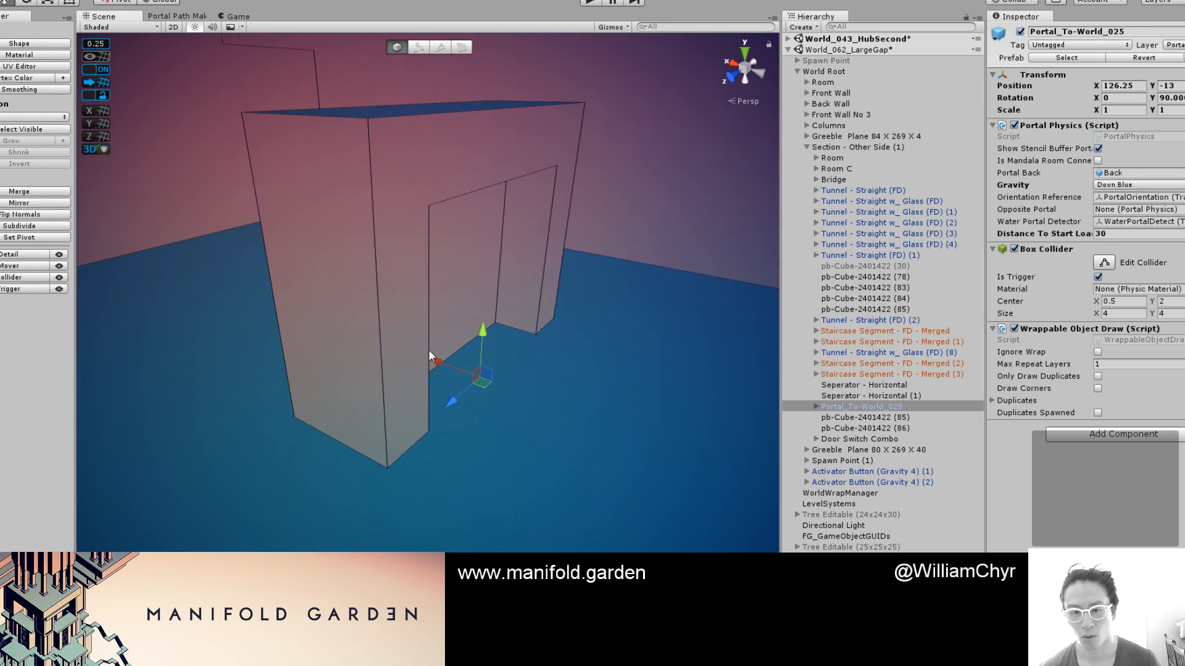
scroll(430, 357, "down", 3)
key("e")
left_click_drag(478, 406, 621, 372, "ctrl")
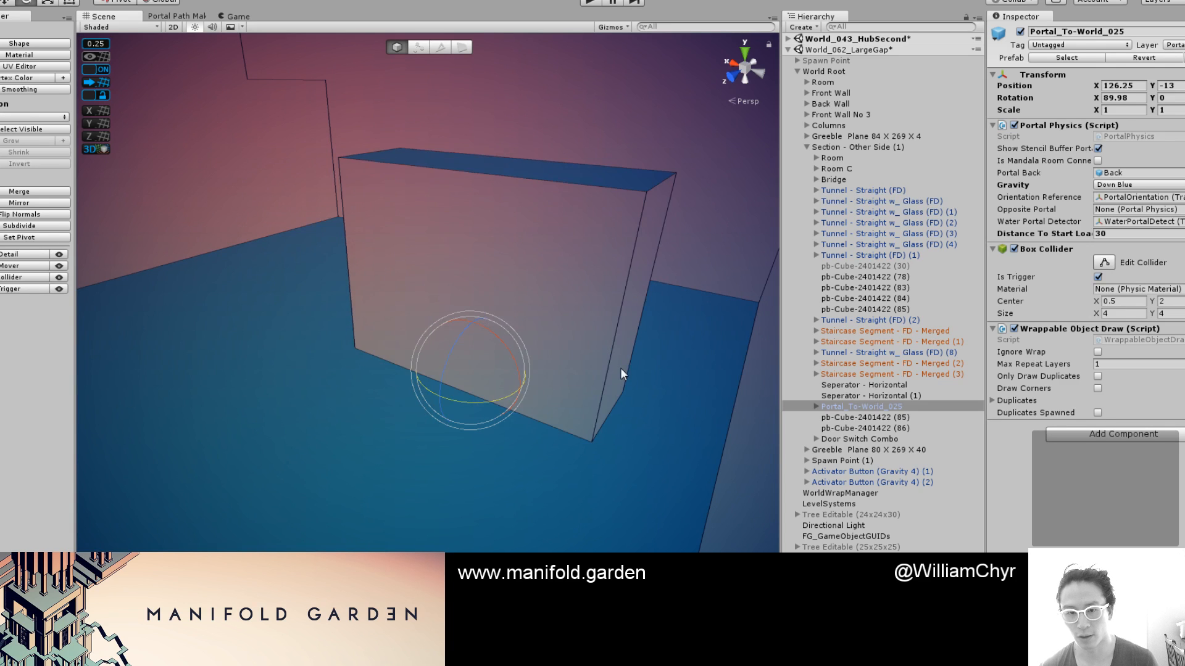
Move the rotated portal along the room's floor to X position 122.25
key("w")
scroll(553, 367, "down", 3)
left_click_drag(468, 372, 532, 373, "alt")
left_click_drag(383, 353, 239, 355)
scroll(297, 363, "down", 2)
left_click_drag(336, 366, 367, 360, "alt")
Duplicate the portal and rename the original as Portal_To-World_043
left_click(853, 407)
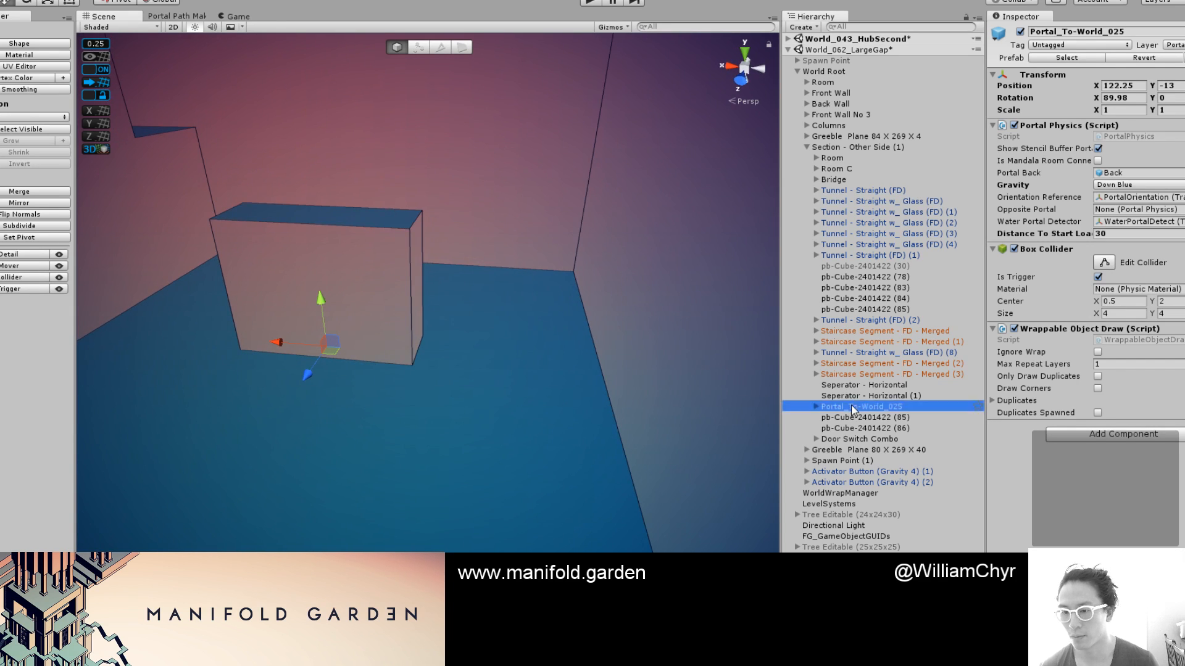
key("ctrl+d")
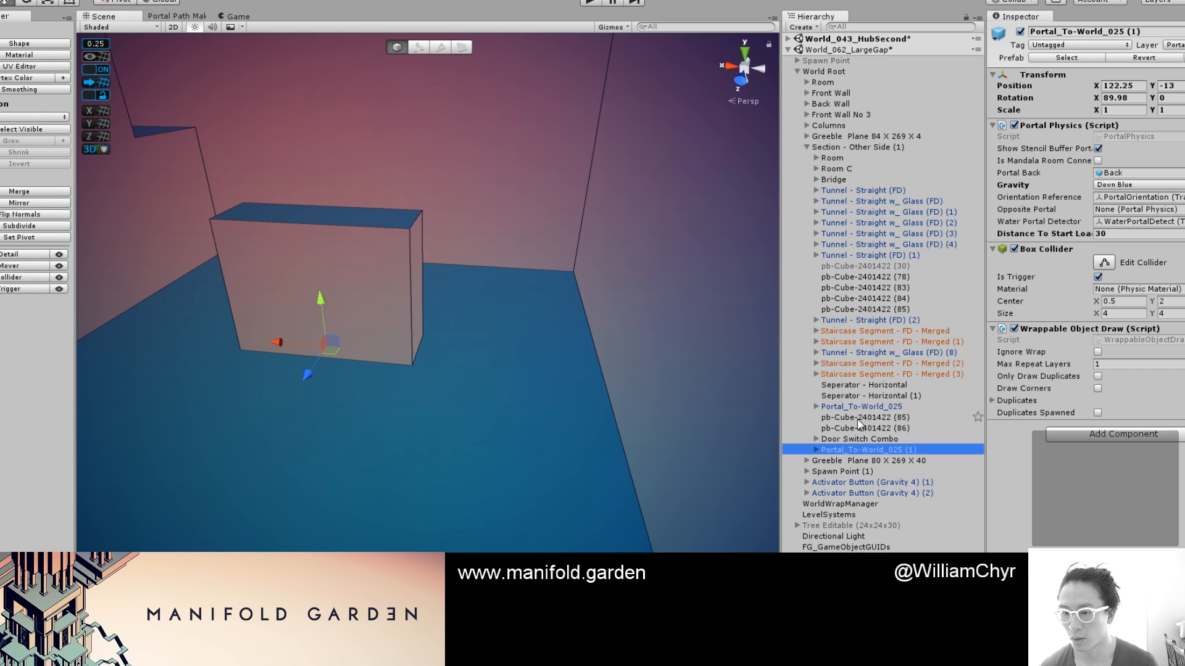
left_click(893, 407)
left_click_drag(1115, 31, 1151, 37)
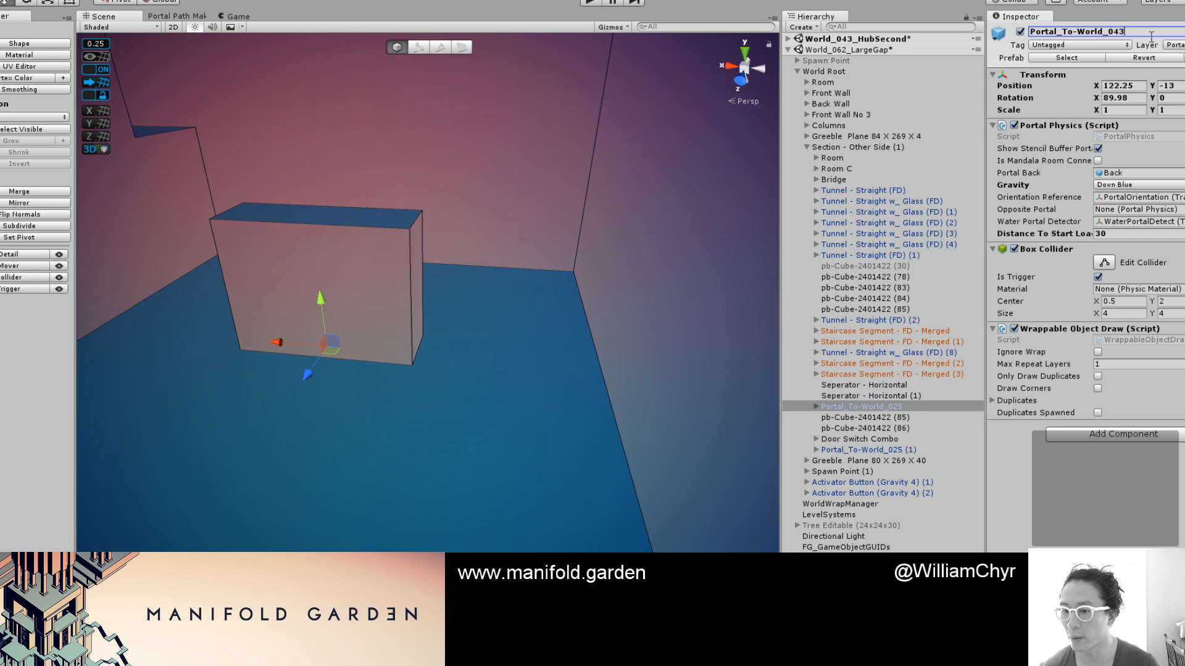
Turn the duplicate Portal_To-World_025 (1) to face the opposite way and move it clear in front of the original portal
left_click(906, 450)
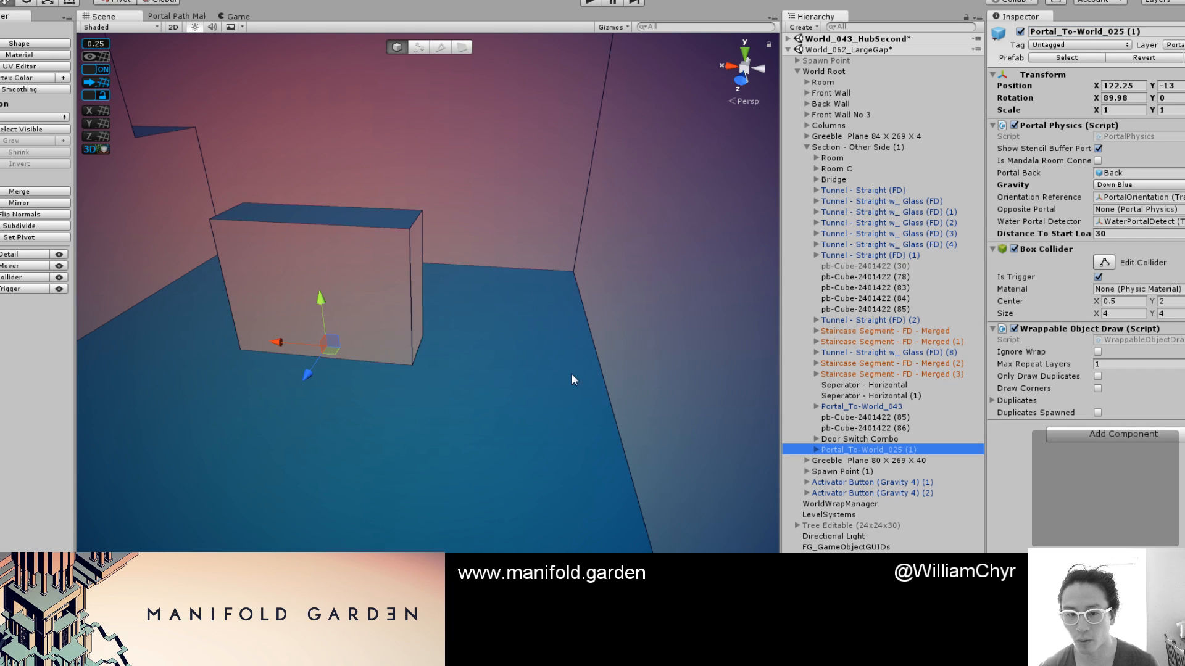
key("e")
left_click_drag(360, 369, 101, 410, "ctrl")
key("w")
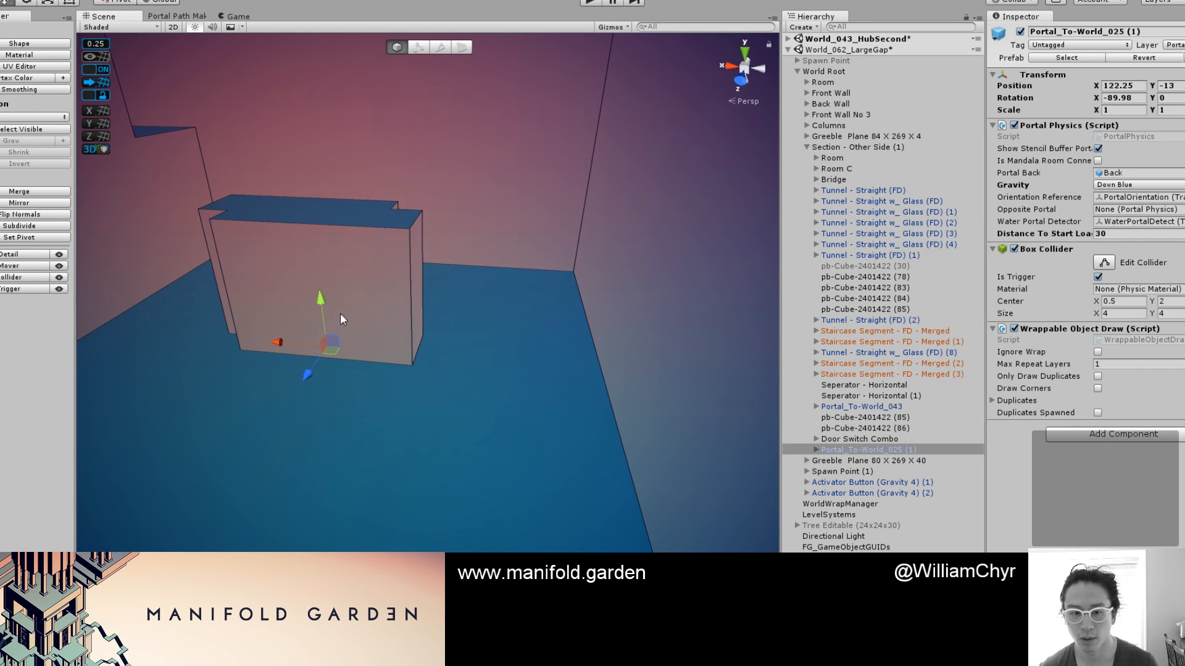
left_click_drag(310, 374, 250, 470)
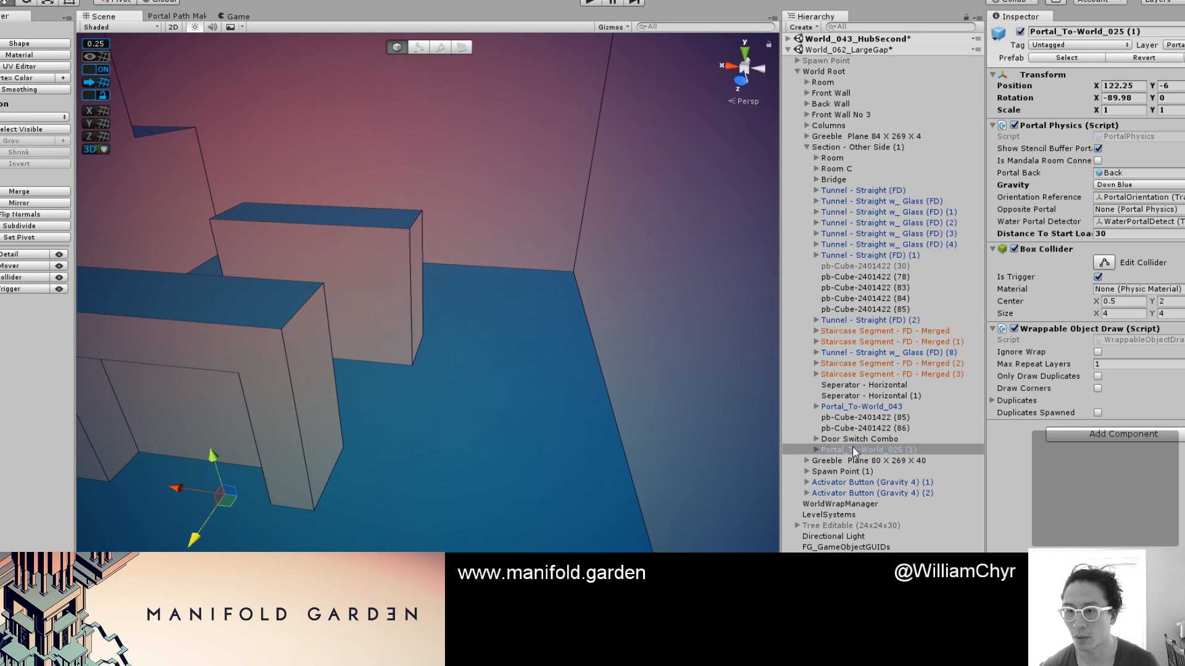
Transfer Portal_To-World_025 (1) into the World_043_HubSecond scene and parent it under World Root
left_click_drag(853, 450, 855, 43)
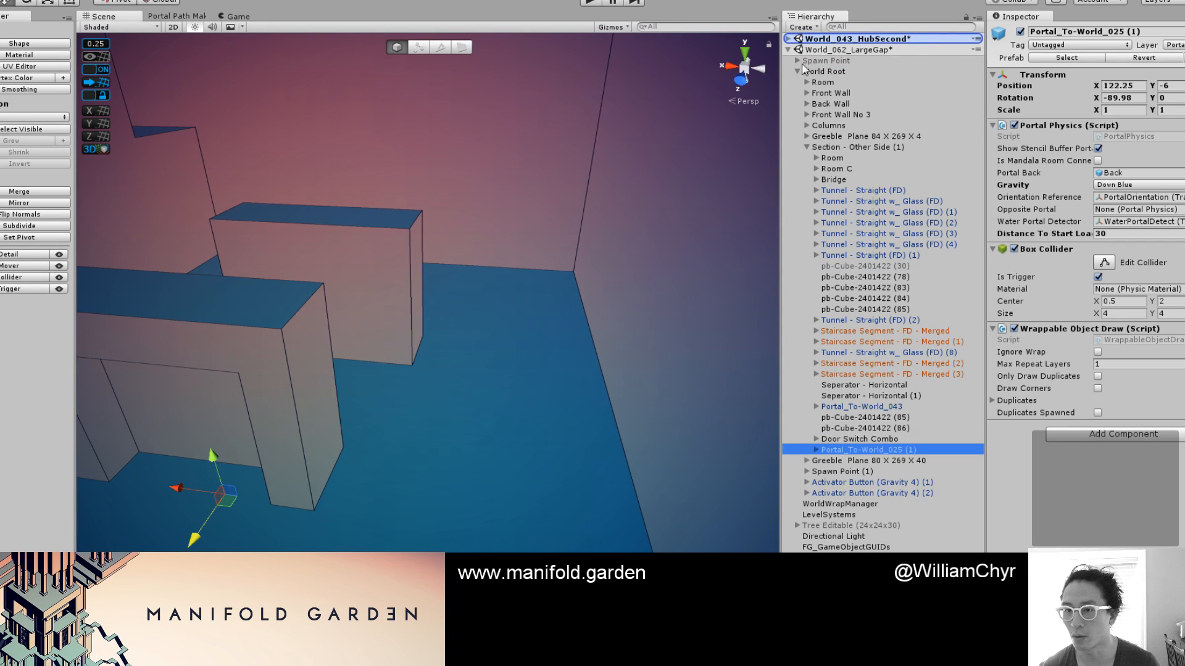
left_click(788, 126)
left_click_drag(841, 113, 846, 61)
Set the X and Y positions of Portal_To-World_025 (1) to 0 and focus the view on it
left_click(1140, 87)
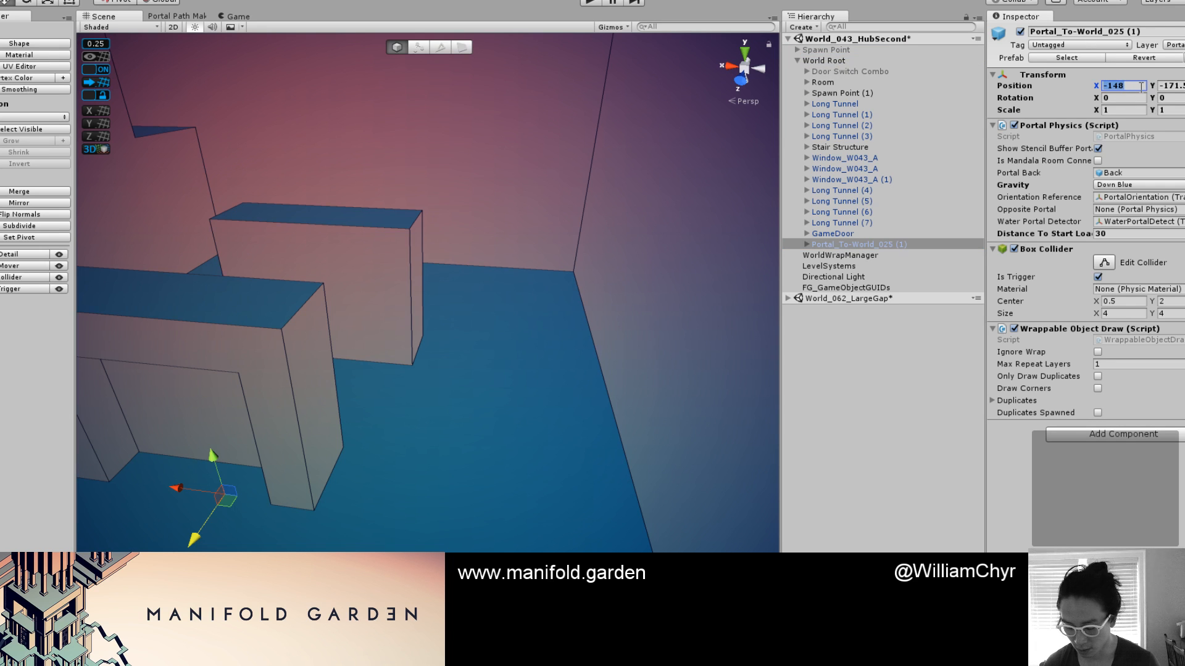
type("0")
key("Tab")
type("0")
key("Tab")
double_click(865, 244)
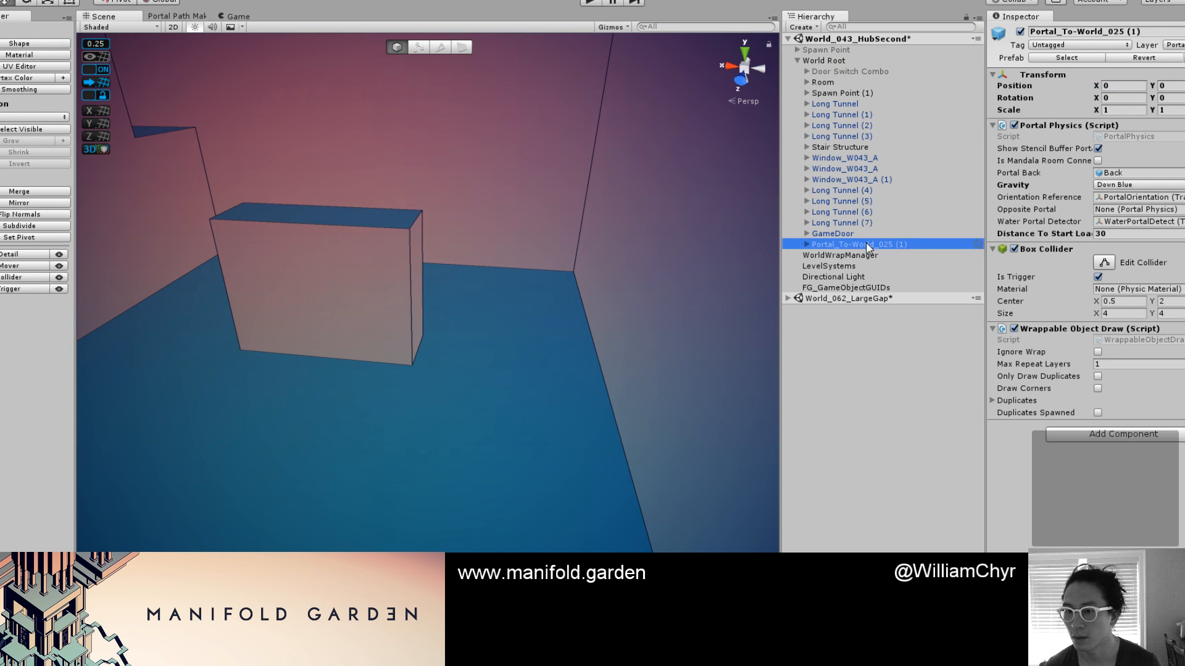
Save the World_062_LargeGap scene and unload it
left_click(821, 299)
right_click(821, 297)
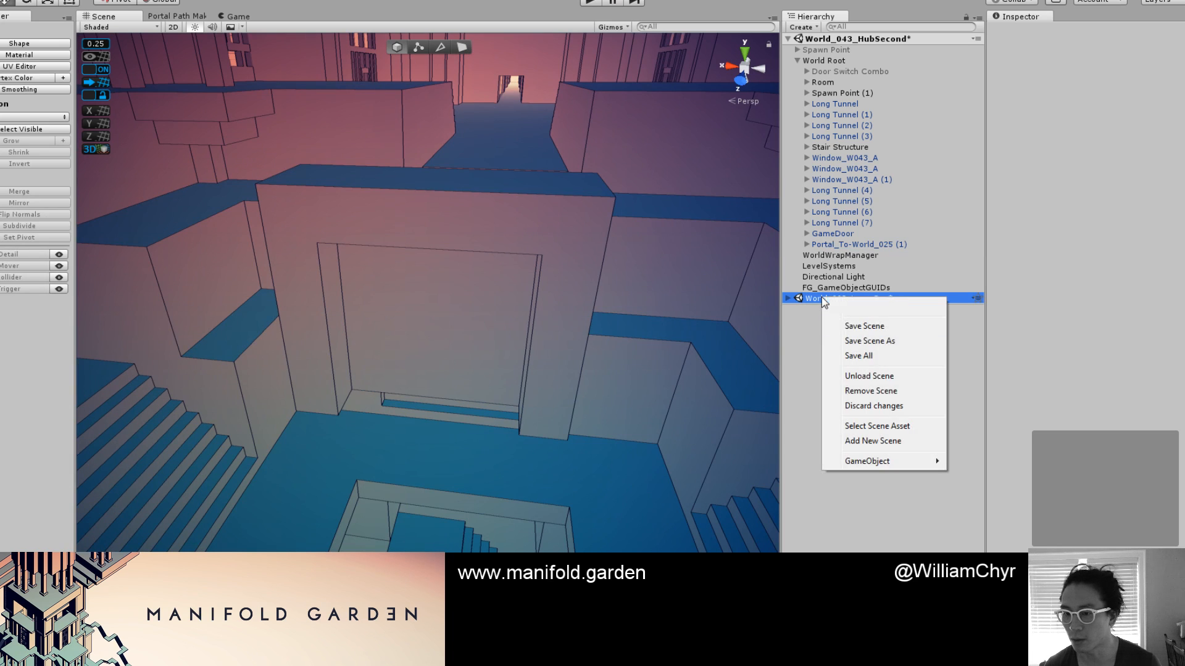
left_click(869, 325)
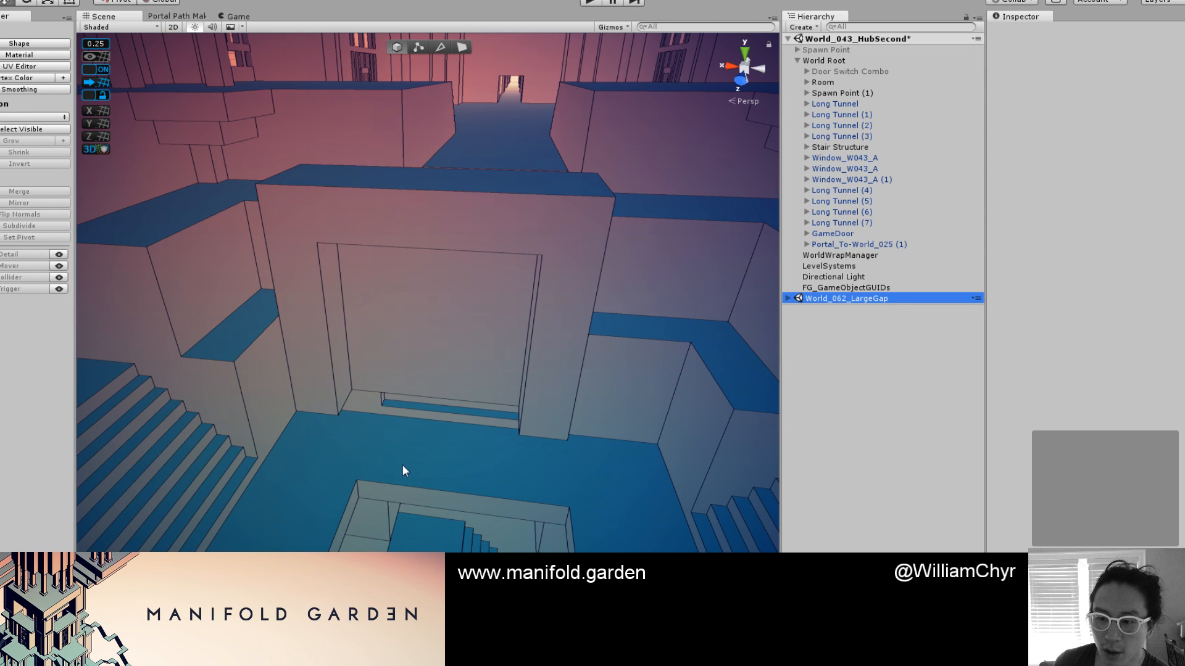
right_click(852, 306)
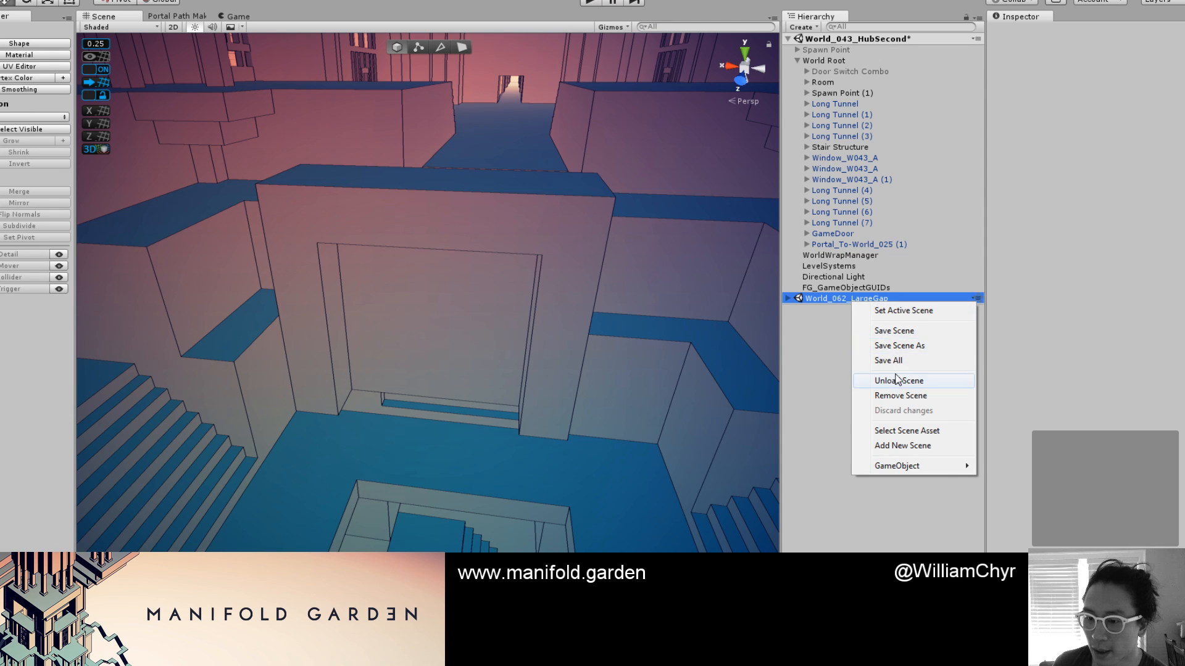
left_click(896, 382)
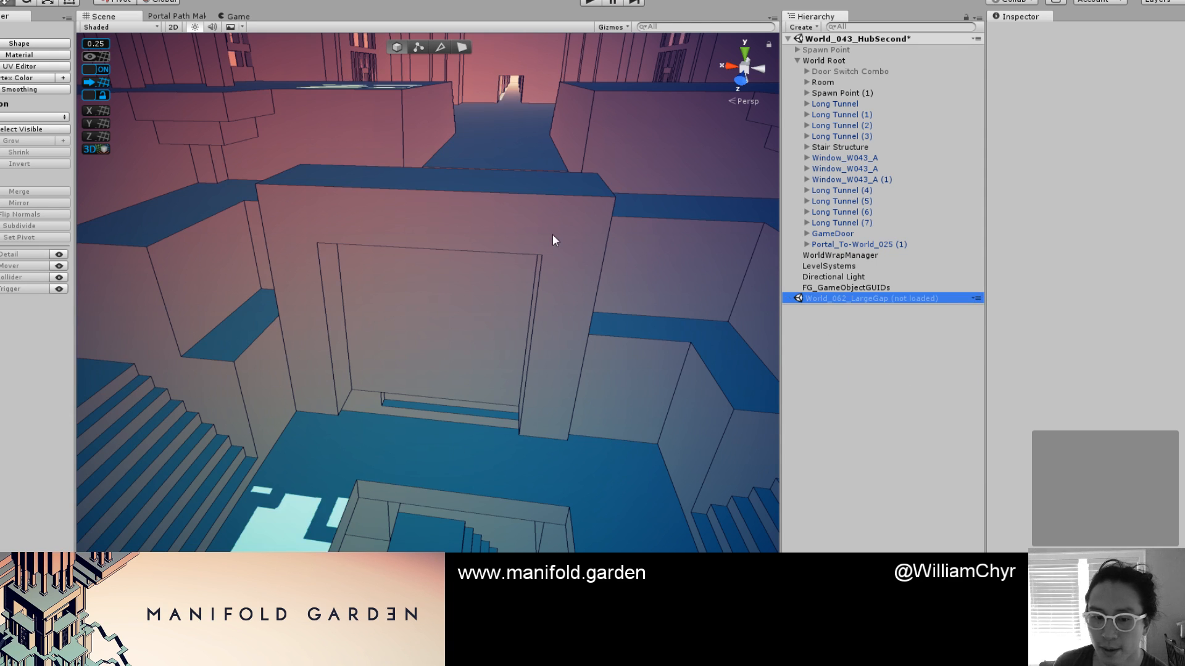
Rename the portal in World_043_HubSecond as Portal_To-World_062
left_click(838, 247)
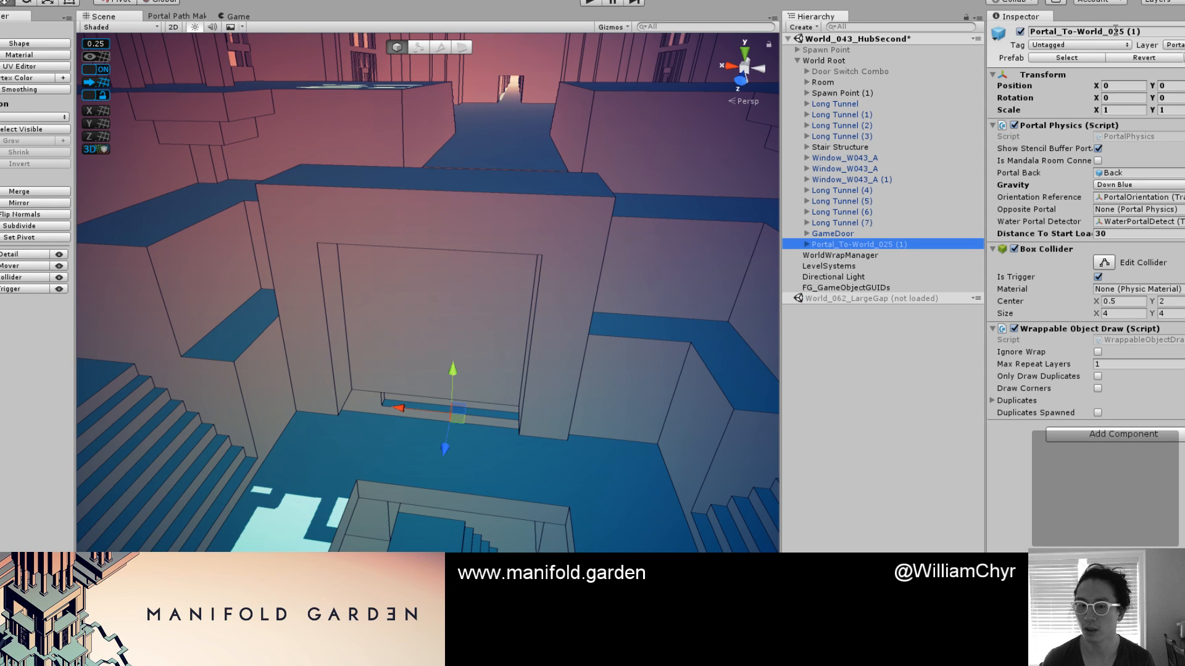
left_click_drag(1118, 34, 1180, 34)
type("6")
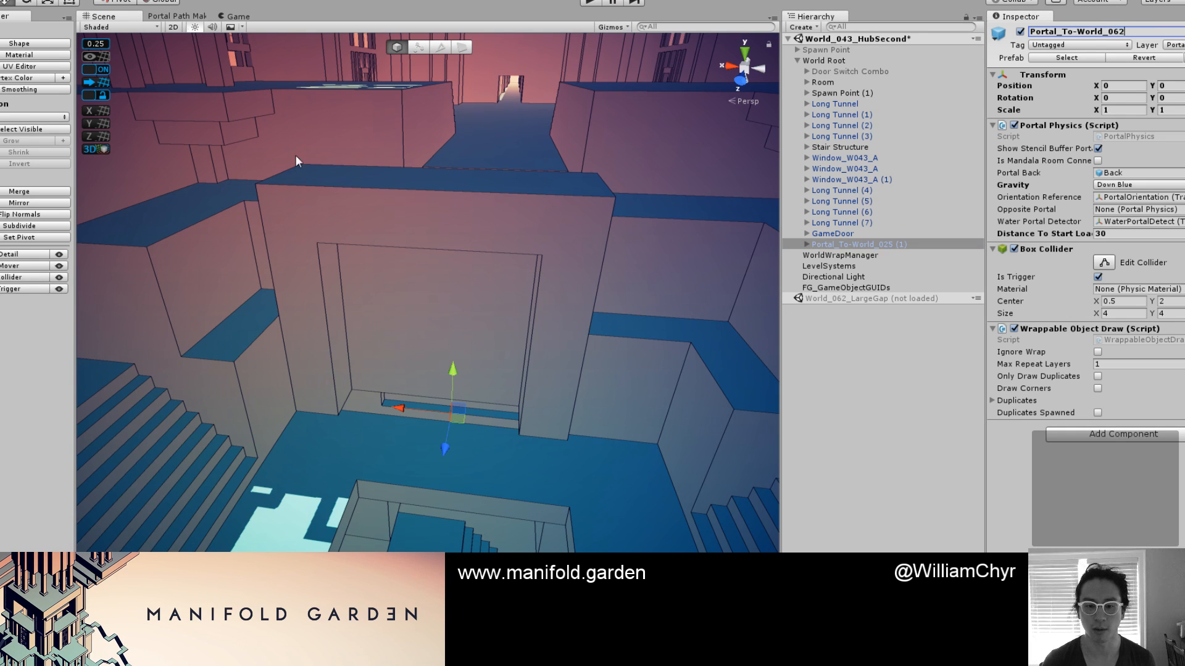
Position Portal_To-World_062 on the open floor in front of the hall's end doorway, at X position -0.5
scroll(483, 247, "down", 4)
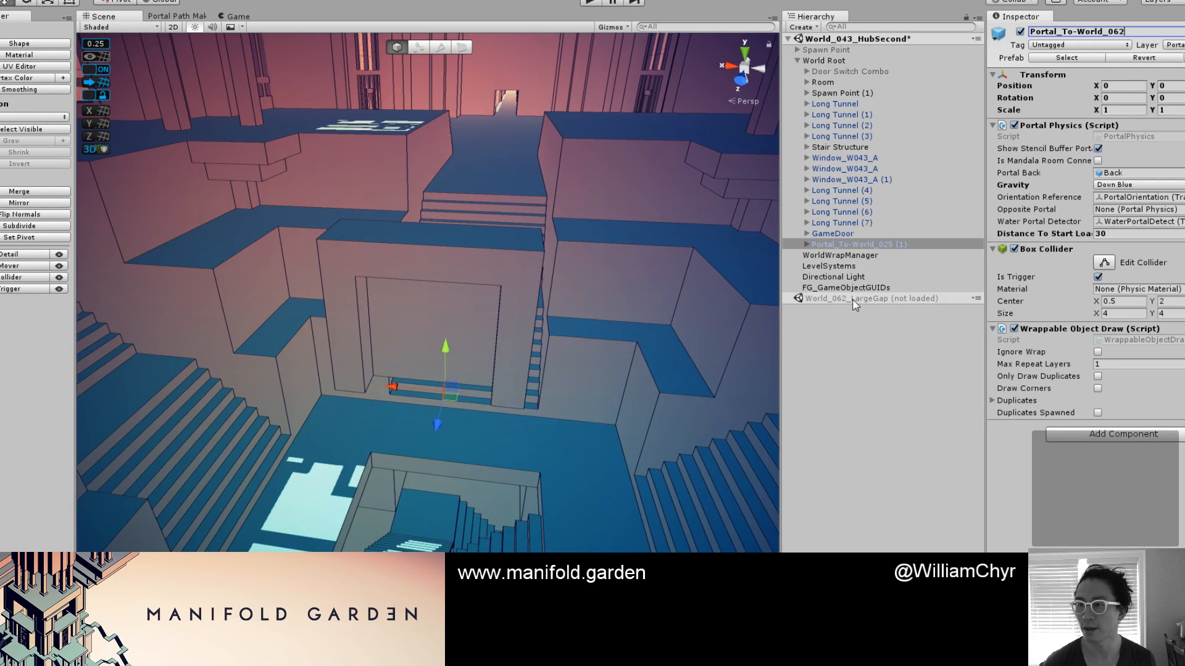
left_click_drag(717, 306, 461, 369, "alt")
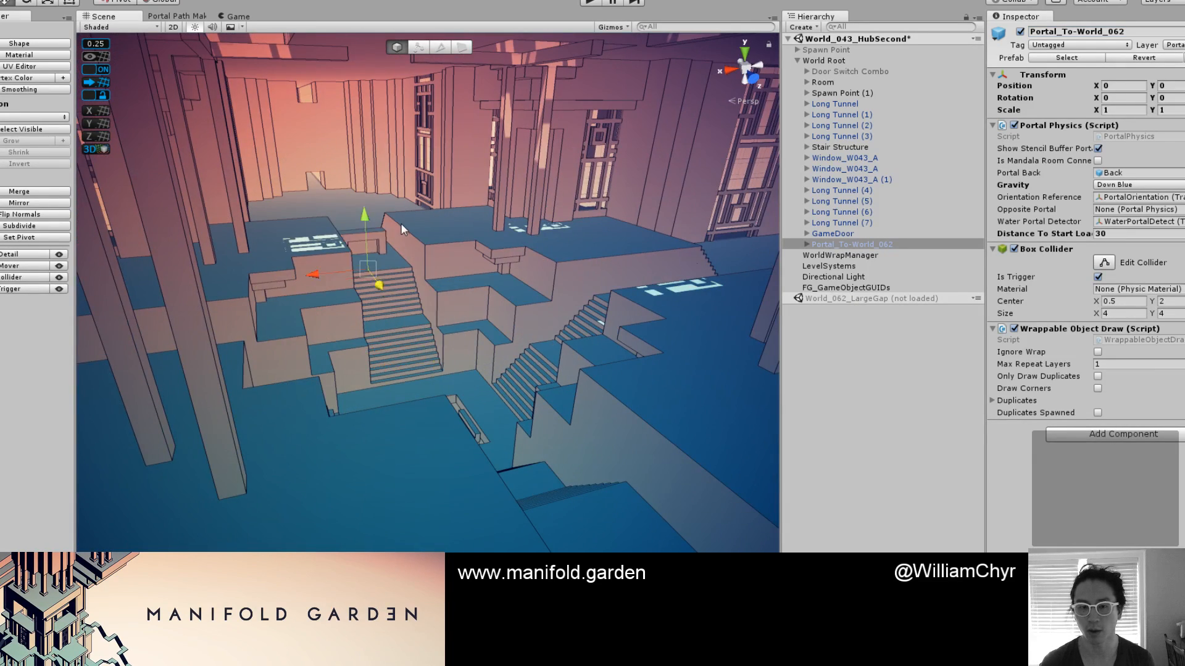
key("f")
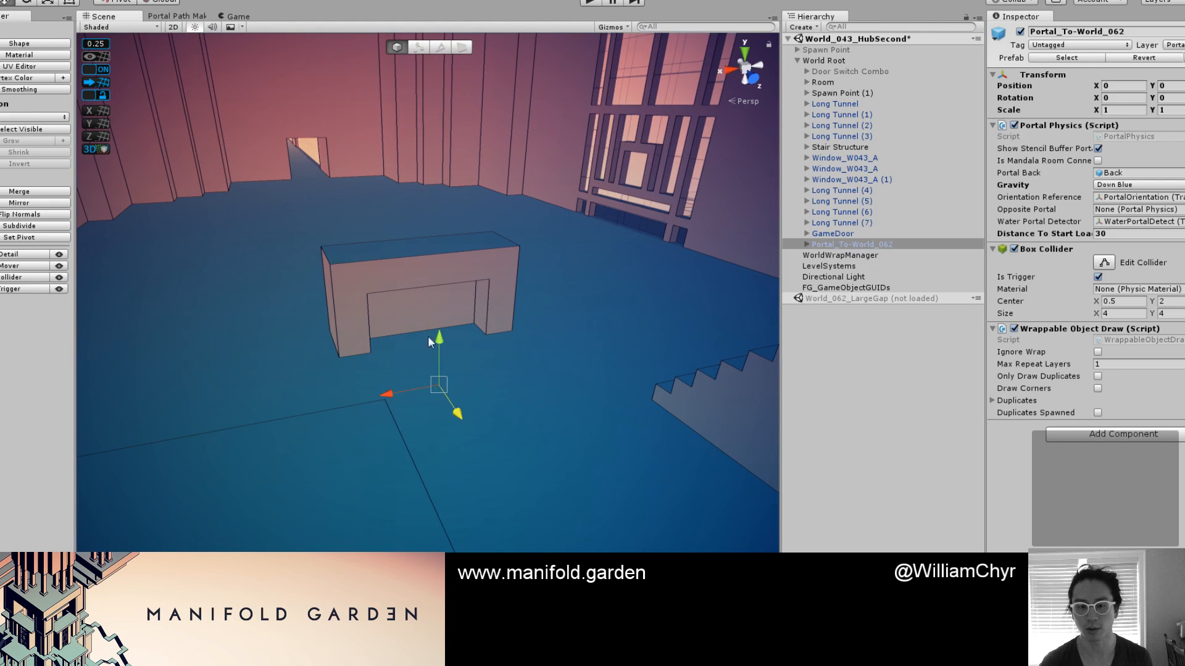
mouse_move(428, 335)
left_mouse_down()
mouse_move(437, 285)
mouse_move(434, 312)
mouse_move(484, 335)
mouse_move(397, 332)
mouse_move(455, 265)
mouse_move(446, 186)
left_mouse_up()
scroll(445, 185, "down", 5)
scroll(445, 210, "up", 4)
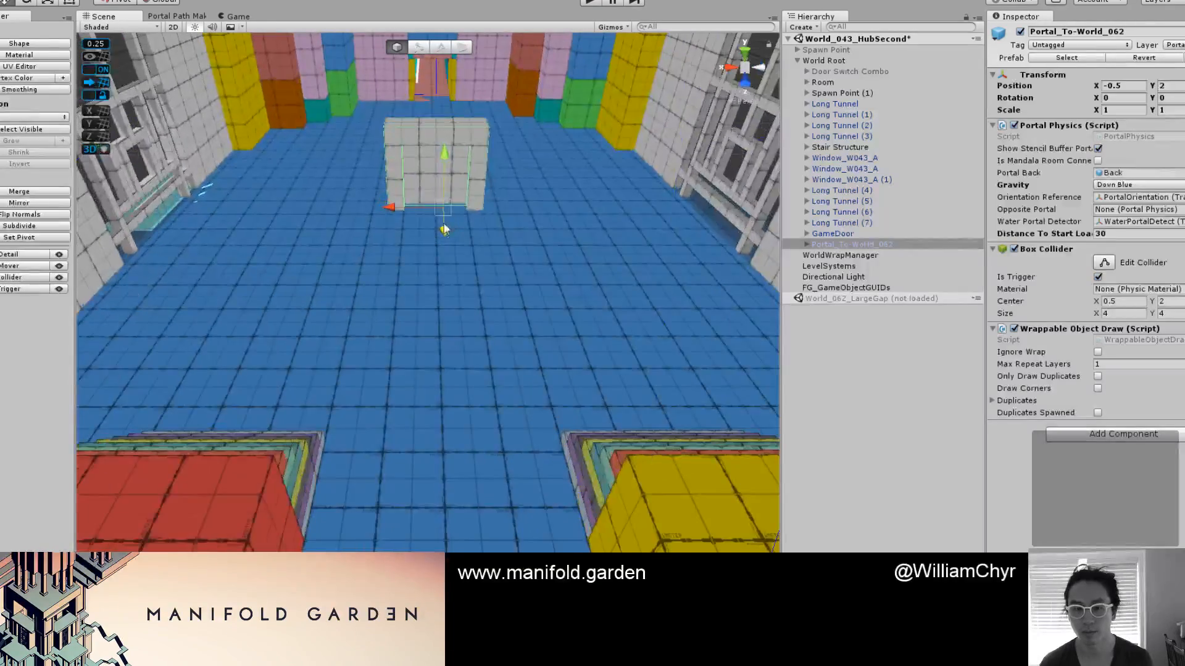
left_click_drag(444, 231, 382, 239)
left_click_drag(524, 244, 381, 225, "alt")
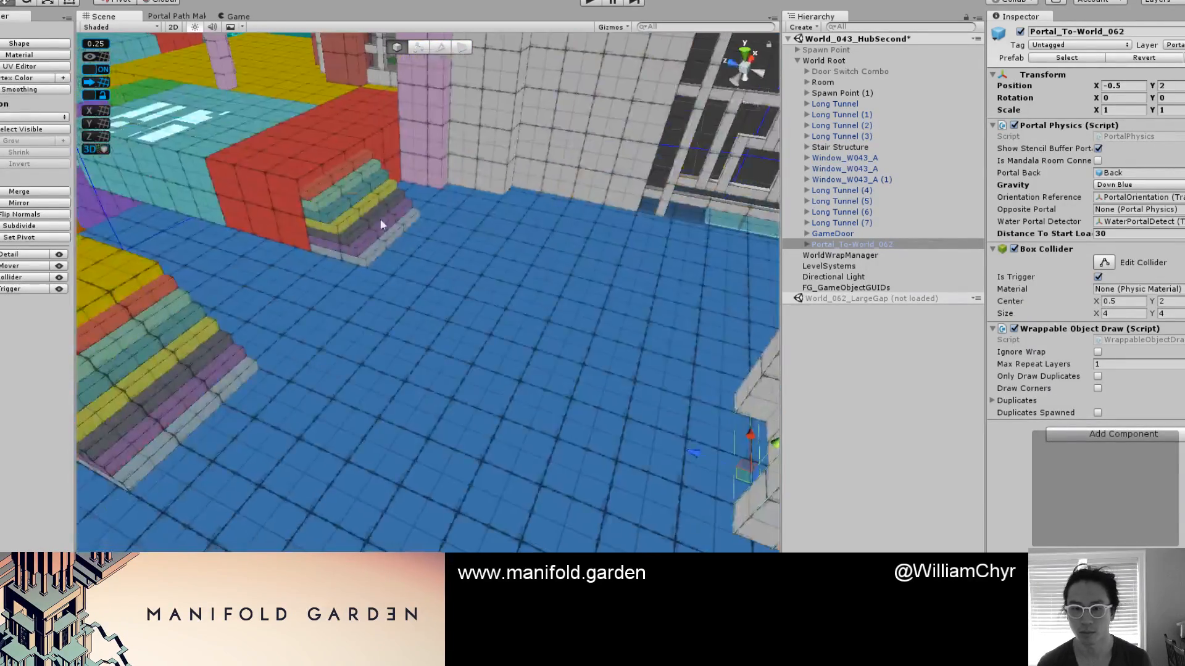
mouse_move(669, 268)
left_mouse_down("alt")
mouse_move(598, 278)
mouse_move(413, 180)
left_mouse_up("alt")
key("f")
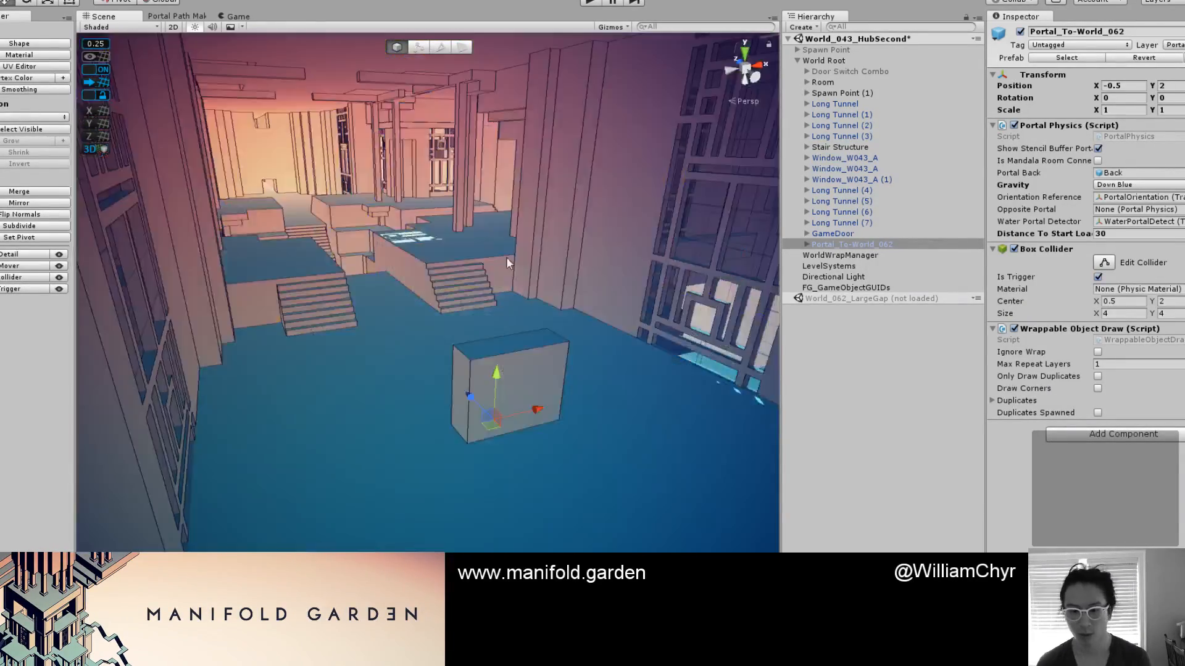
Examine the portal's placement in the hall from behind, from the front and from above
scroll(517, 354, "up", 5)
left_click_drag(517, 353, 369, 339, "alt")
scroll(369, 339, "up", 6)
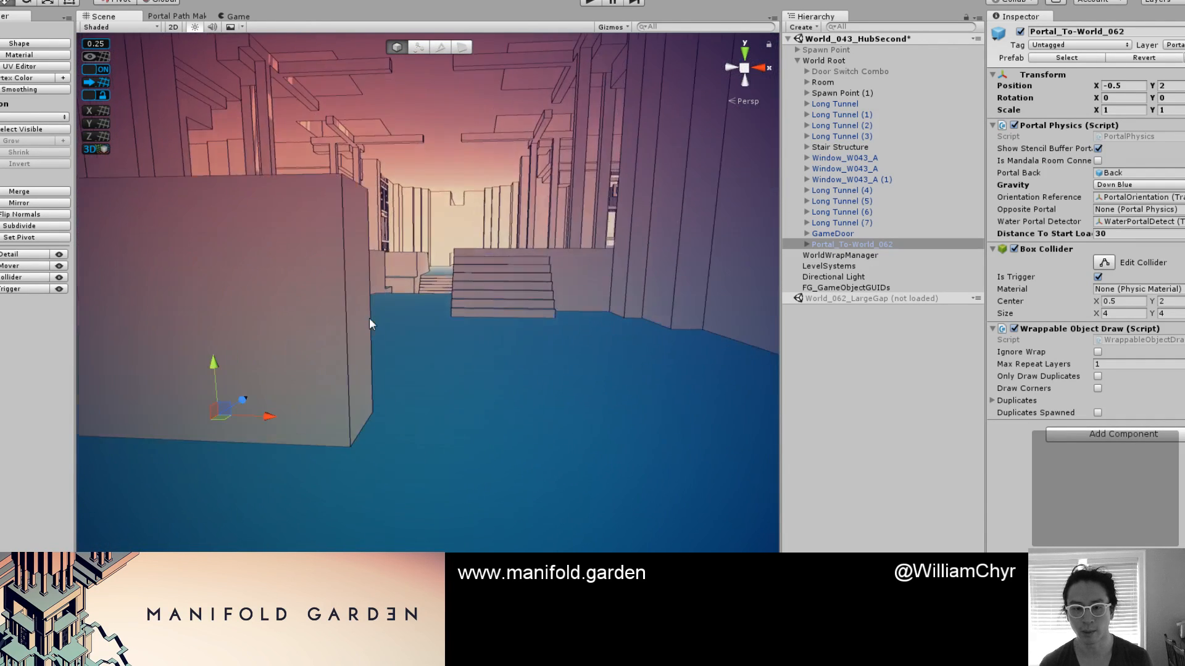
scroll(369, 320, "down", 5)
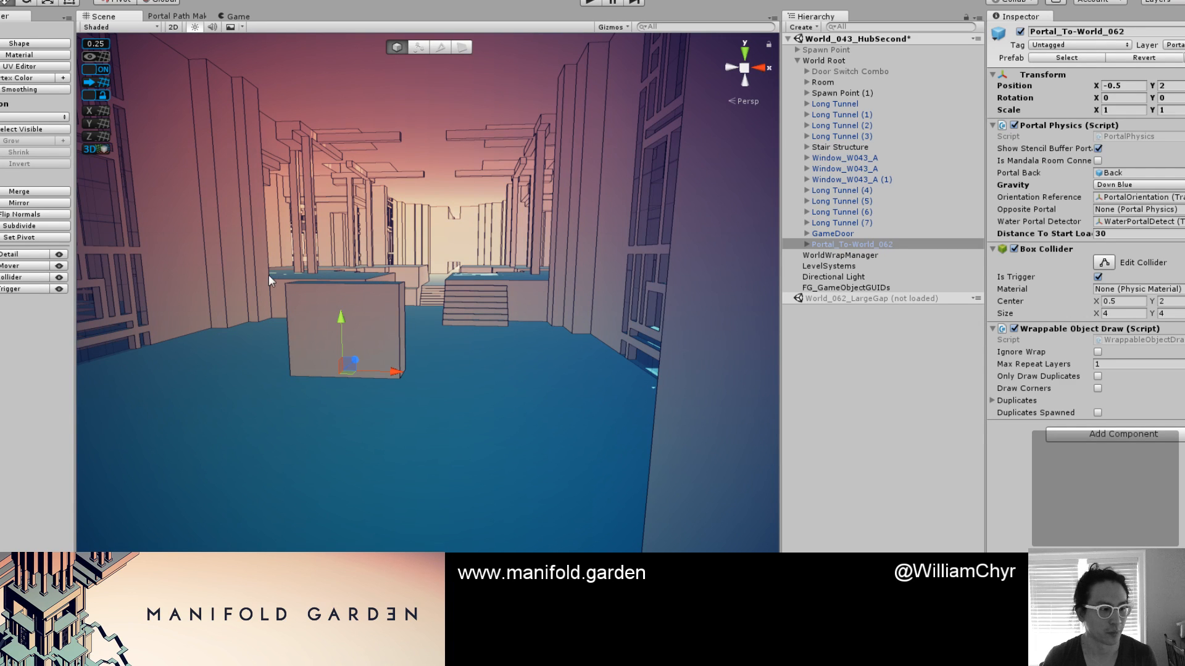
right_click_drag(422, 329, 1006, 365)
key("w")
key("w")
key("s")
scroll(539, 245, "down", 10)
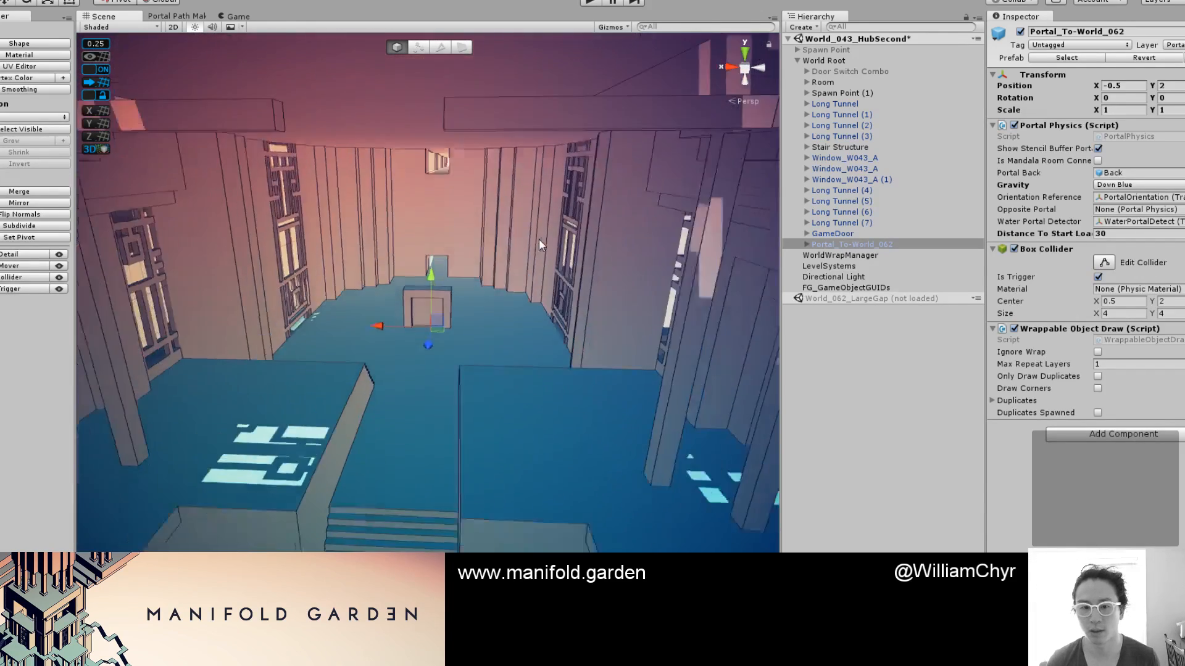
left_click_drag(538, 245, 491, 289, "alt")
scroll(491, 290, "up", 8)
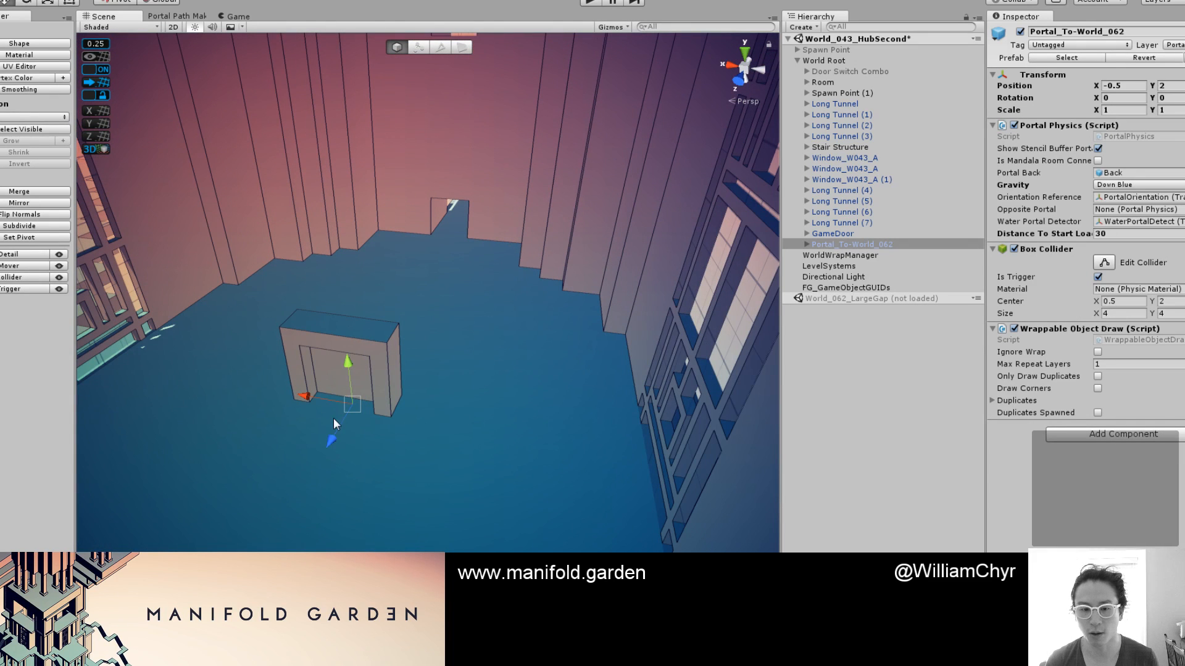
left_click_drag(385, 365, 434, 318, "alt")
scroll(428, 191, "down", 3)
left_click_drag(443, 145, 457, 196, "alt")
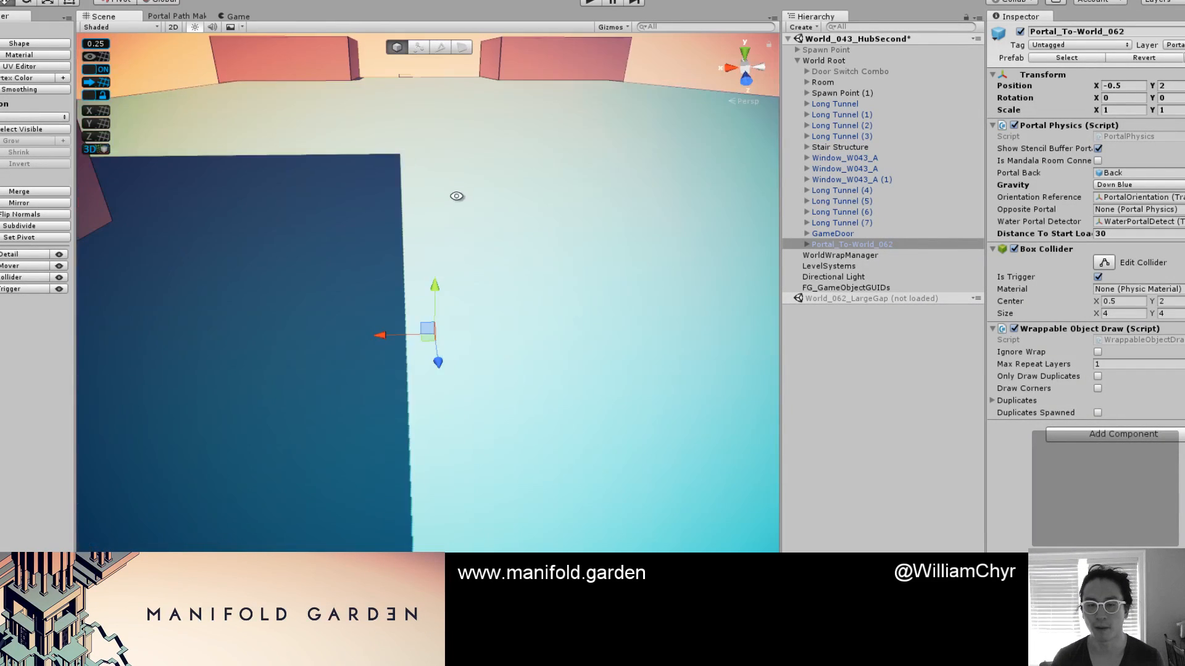
scroll(451, 210, "down", 4)
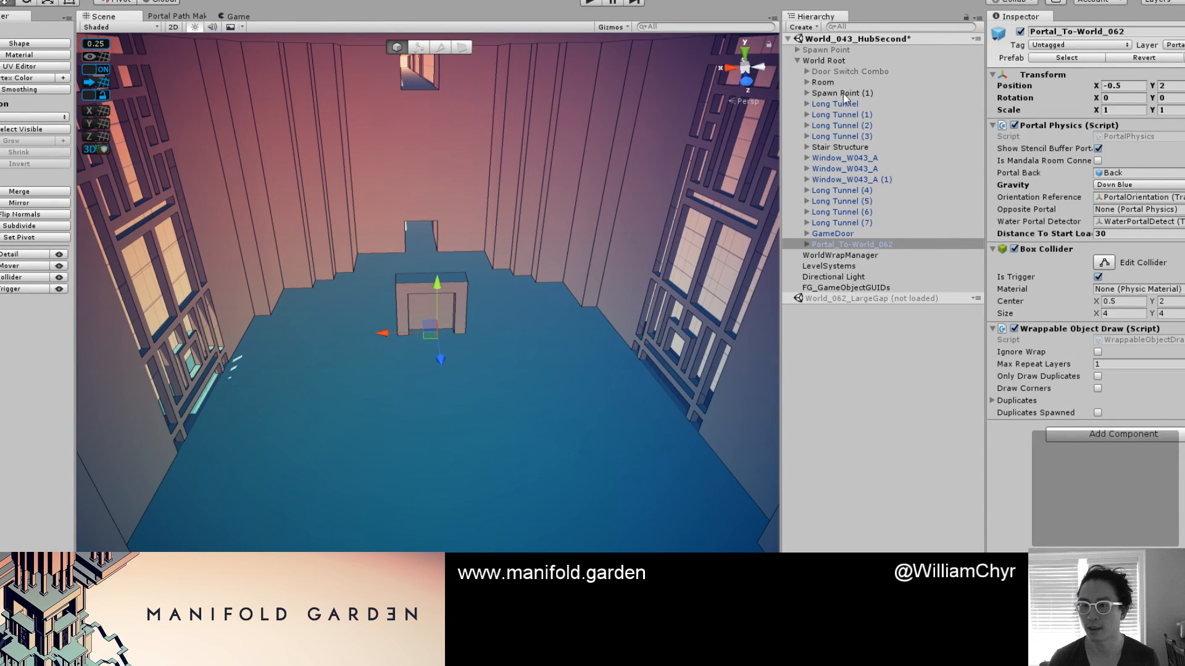
Save the World_043_HubSecond scene and bind the portal references on its LevelSystems component
right_click(840, 42)
left_click(891, 75)
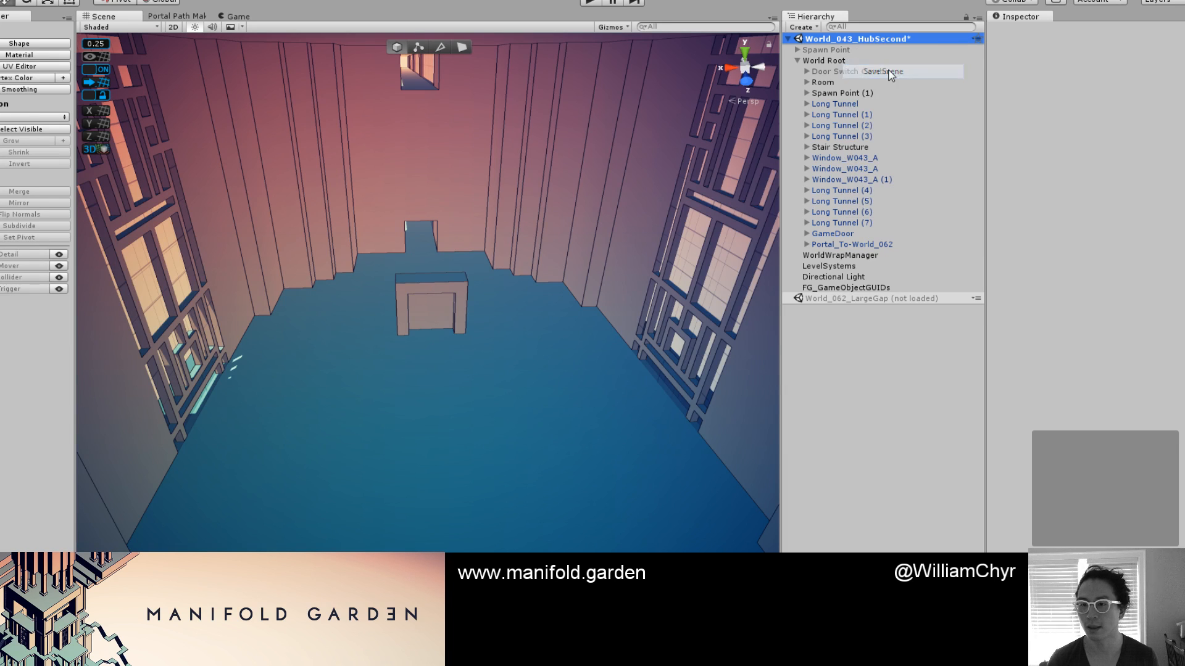
left_click(838, 268)
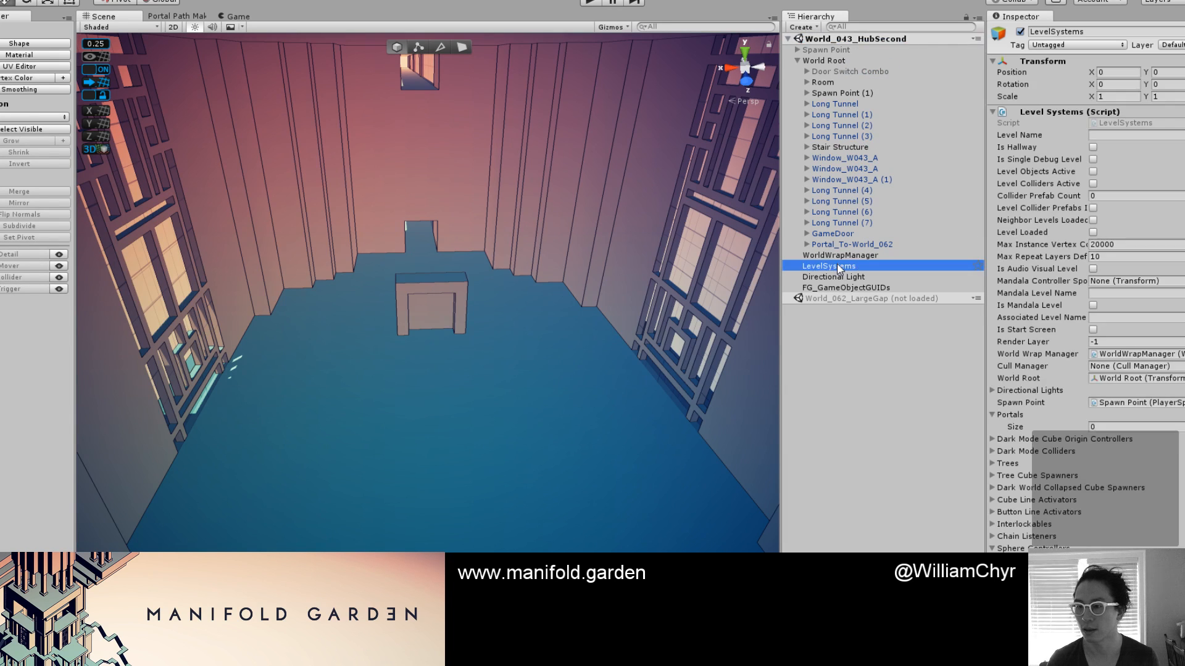
right_click(1104, 116)
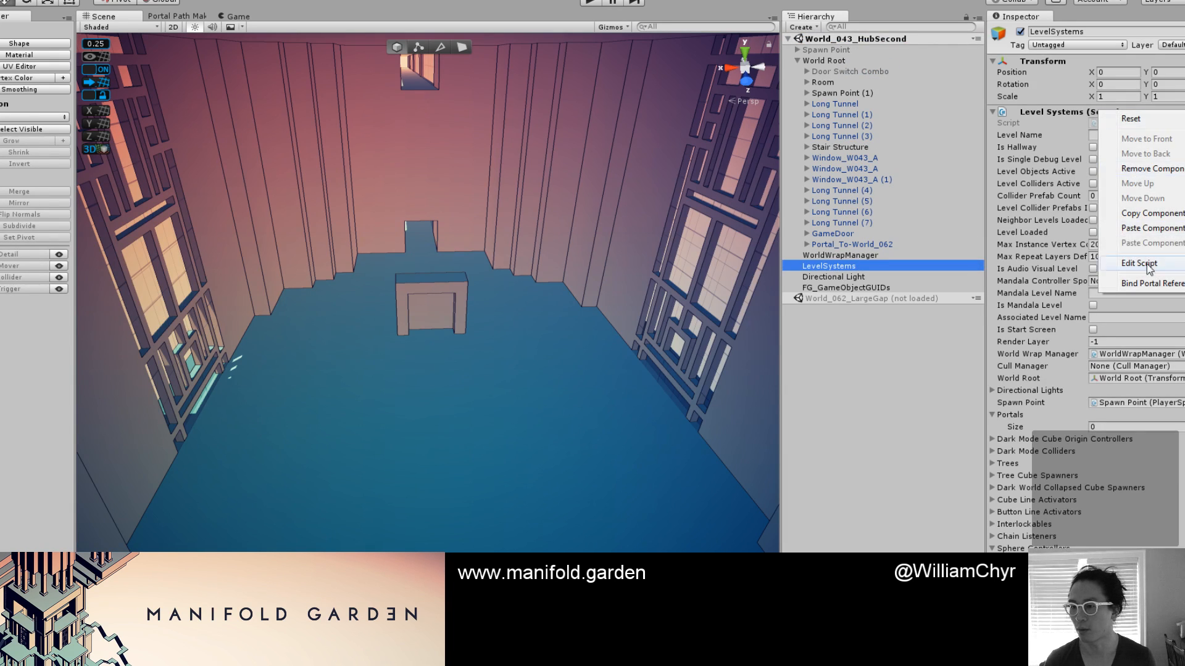
left_click(1149, 283)
Open the portal path graph and locate the World_043_HubSecond node among the level nodes
left_click(176, 17)
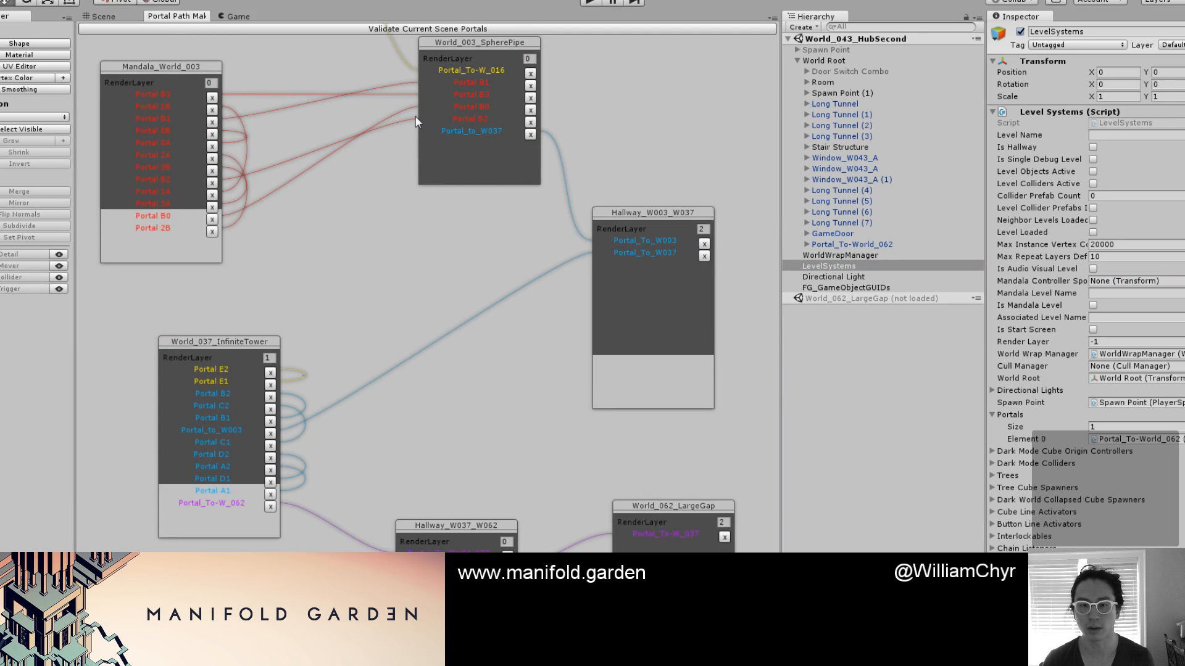
scroll(355, 155, "down", 5)
middle_click_drag(281, 173, 554, 282)
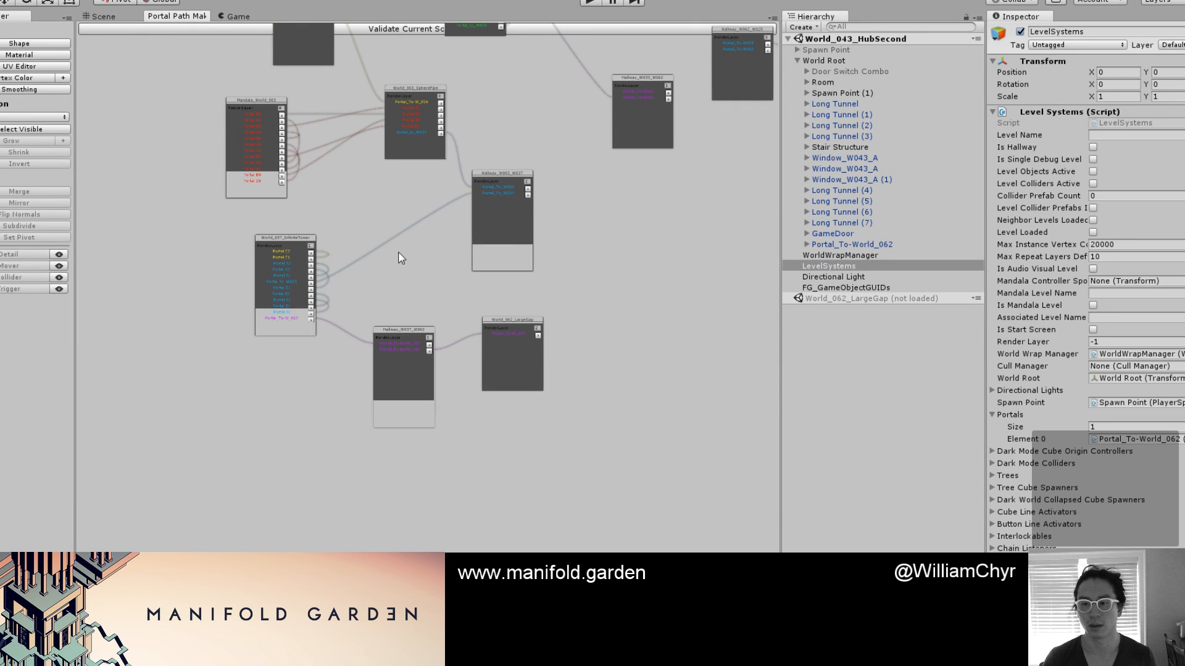
middle_click_drag(306, 161, 458, 219)
middle_click_drag(344, 164, 497, 302)
middle_click_drag(468, 150, 604, 396)
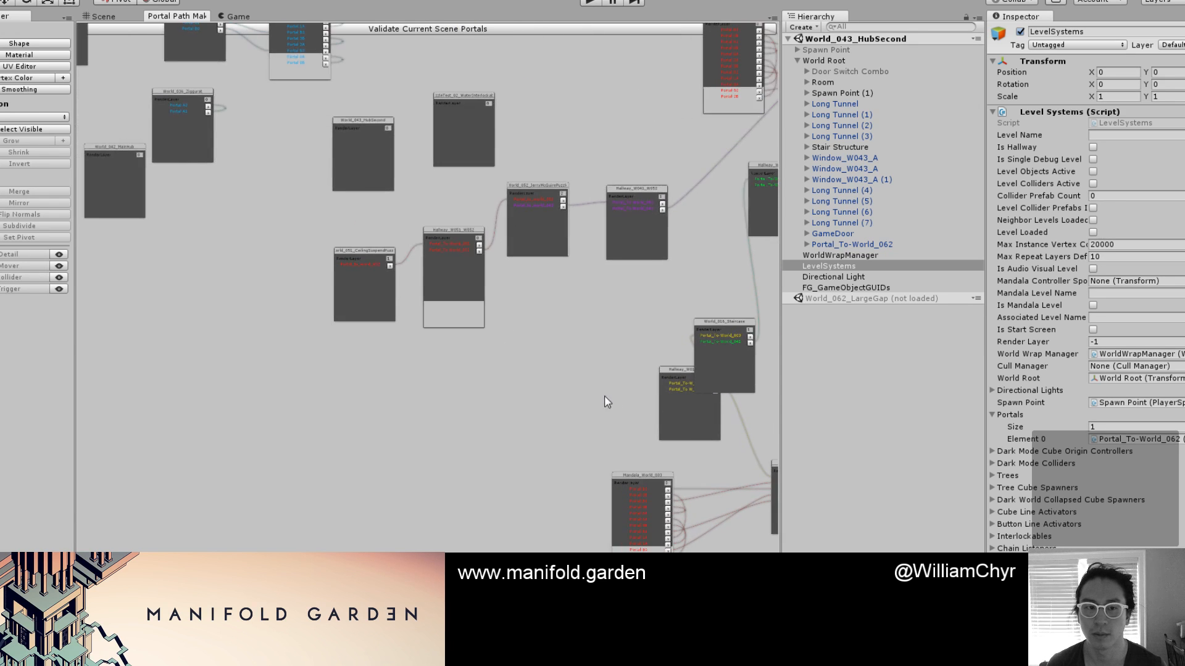
Move the World_043_HubSecond node down the portal graph to just above the Mandala_World_003 node
middle_click_drag(170, 202, 442, 319)
middle_click_drag(413, 236, 411, 288)
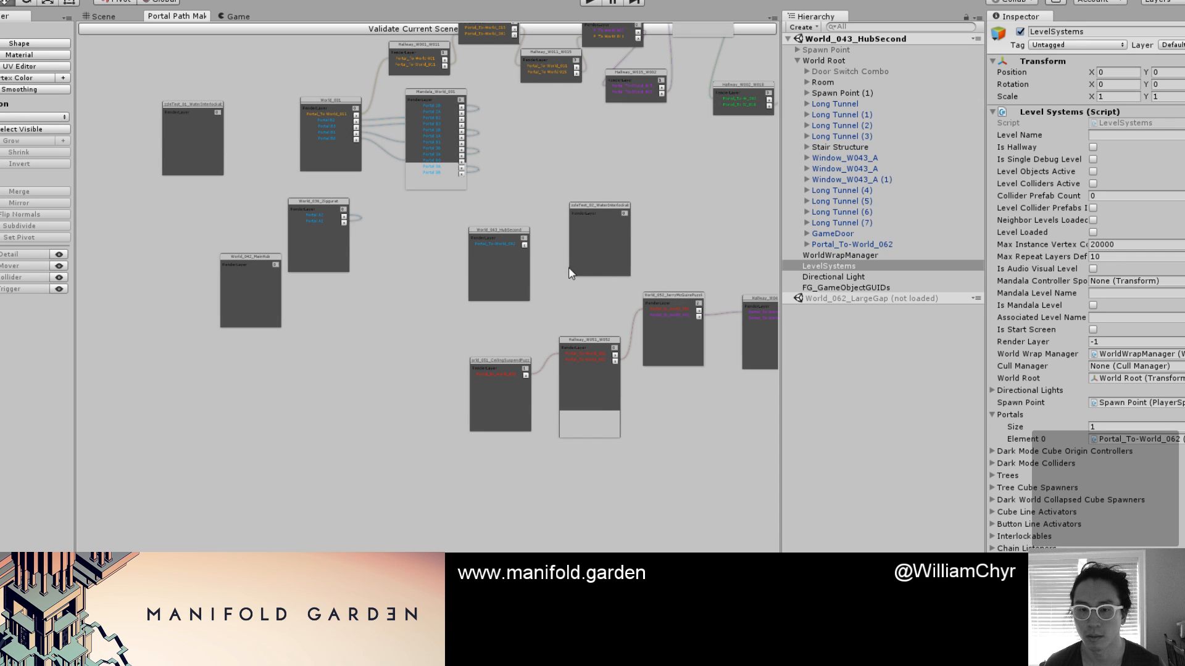
left_click_drag(510, 232, 748, 506)
middle_click_drag(457, 433, 339, 365)
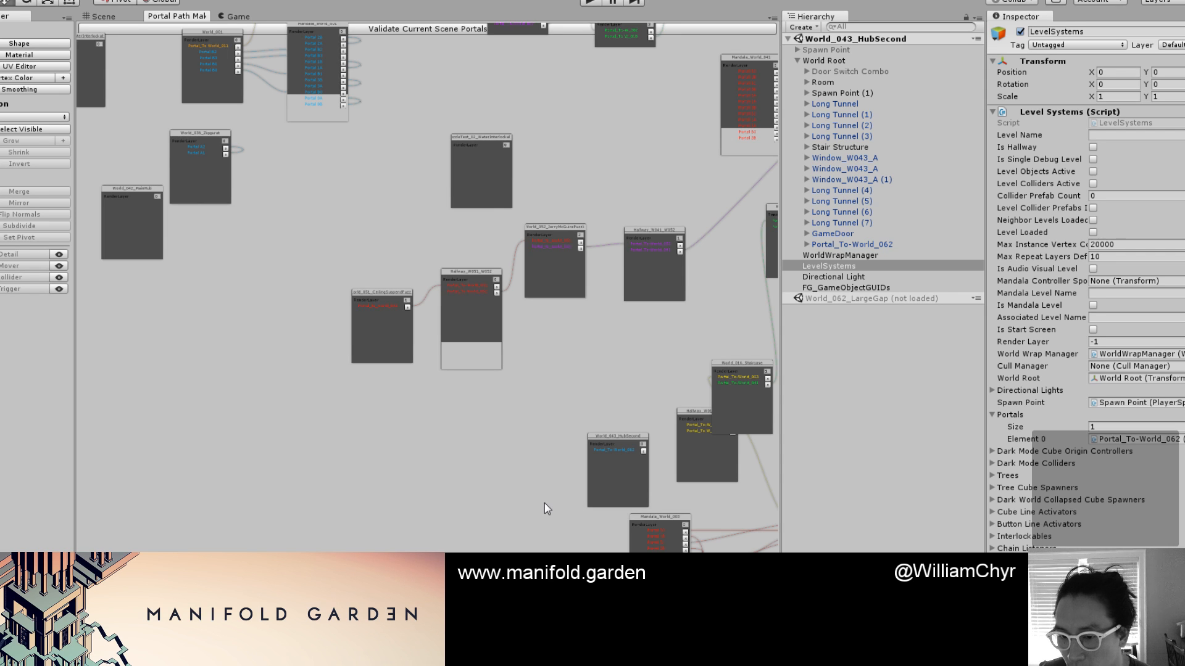
scroll(544, 502, "up", 5)
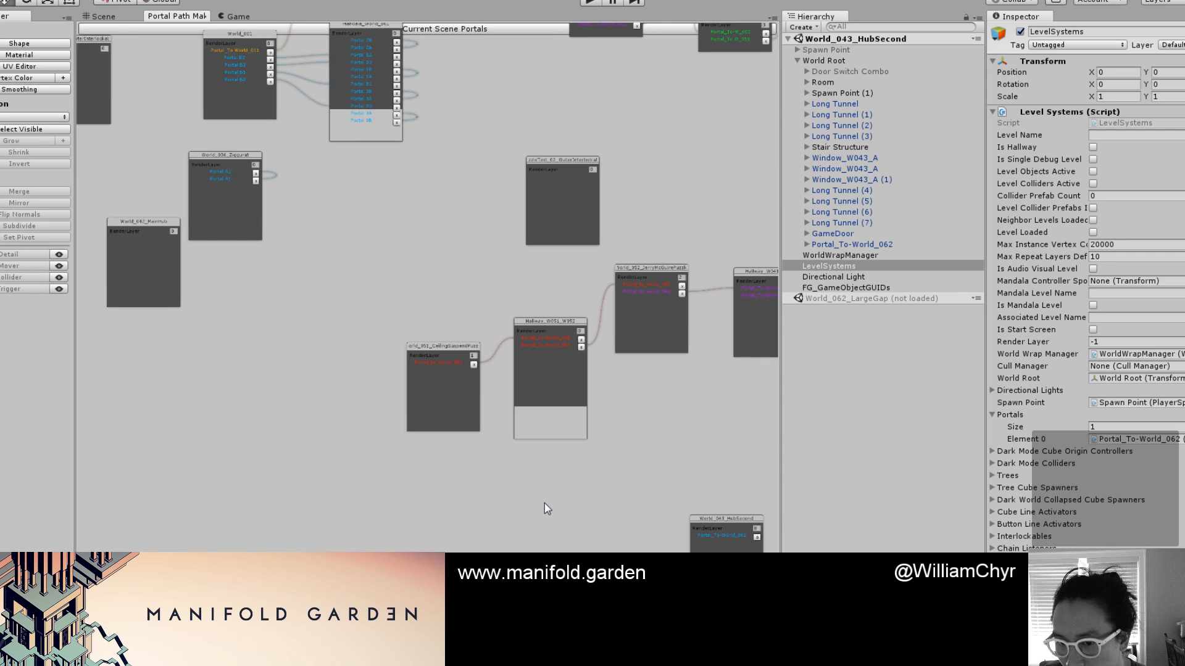
scroll(546, 484, "down", 5)
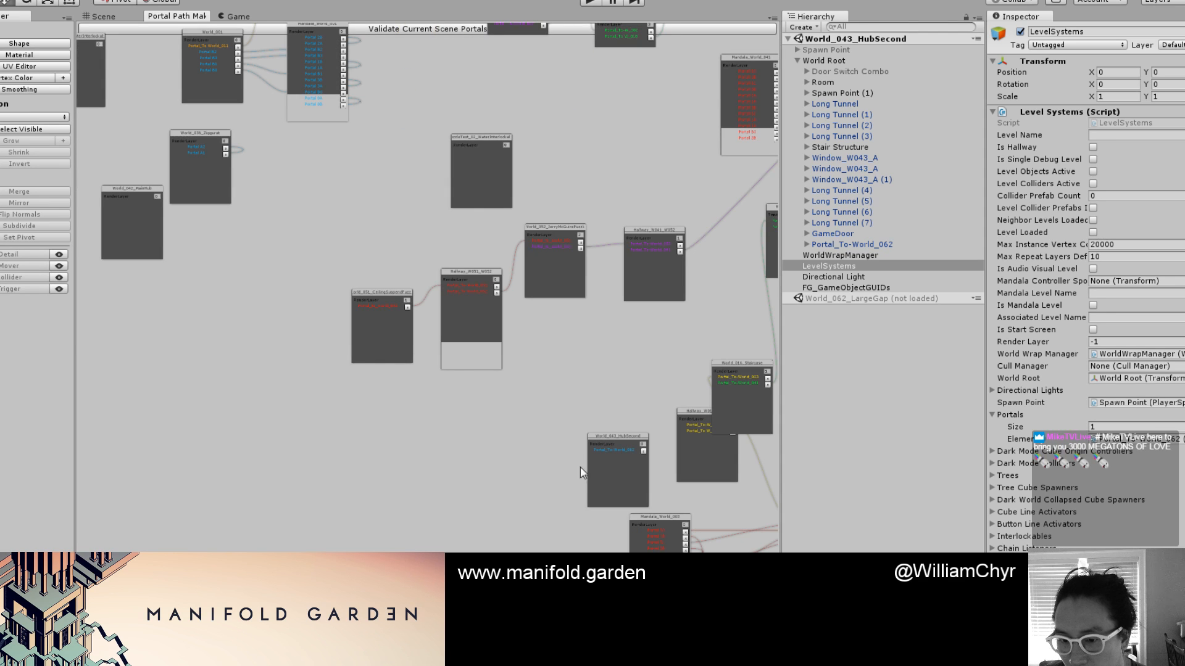
Place the World_043_HubSecond node in the space between World_003_SpherePipe, World_037_InfiniteTower and Hallway_W003_W037, near World_062_LargeGap
left_click_drag(635, 440, 816, 549)
scroll(507, 498, "up", 7)
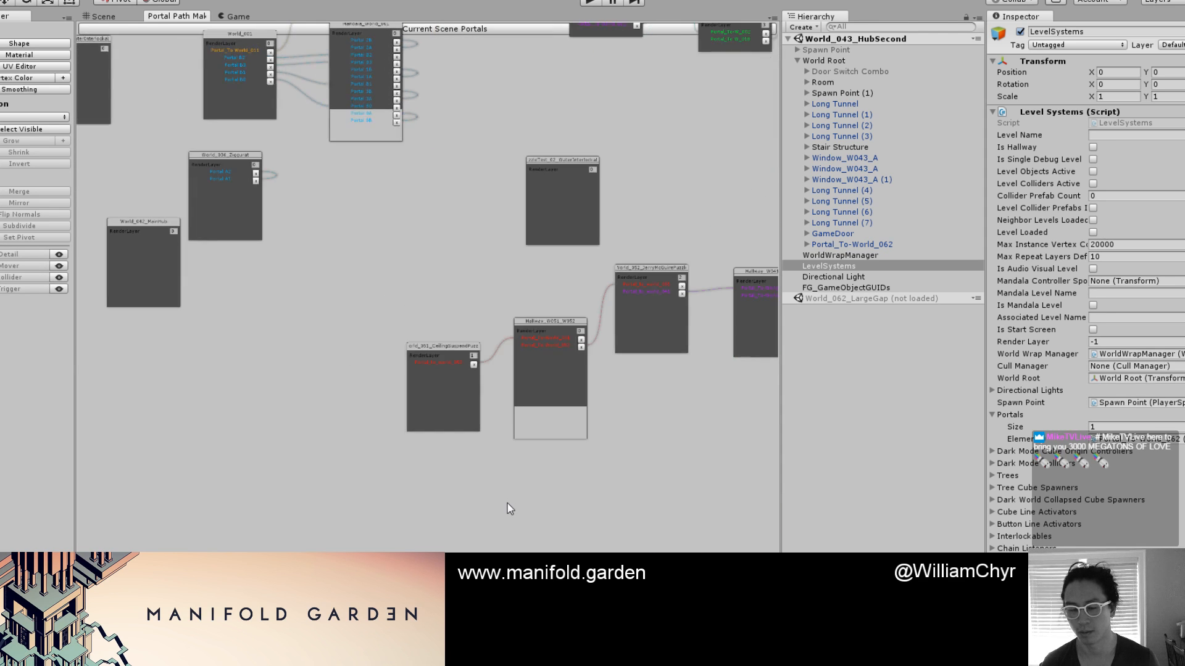
mouse_move(421, 437)
middle_mouse_down()
mouse_move(205, 269)
mouse_move(178, 228)
middle_mouse_up()
middle_click_drag(605, 500, 298, 293)
middle_click_drag(557, 469, 388, 349)
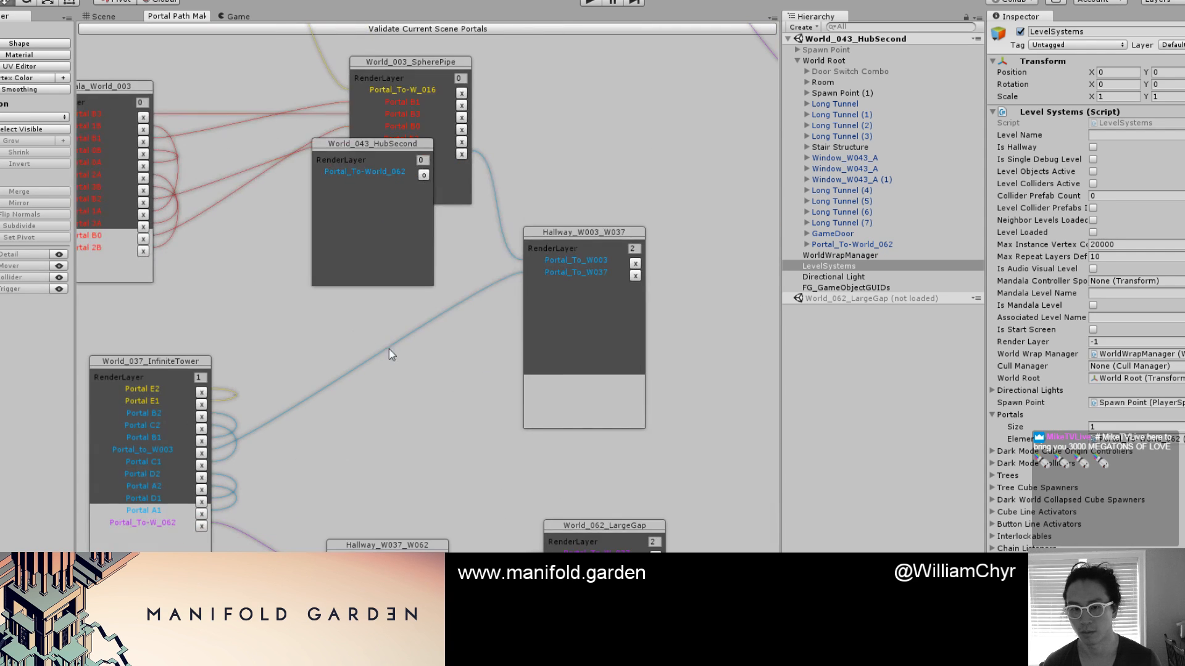
left_click_drag(350, 150, 365, 252)
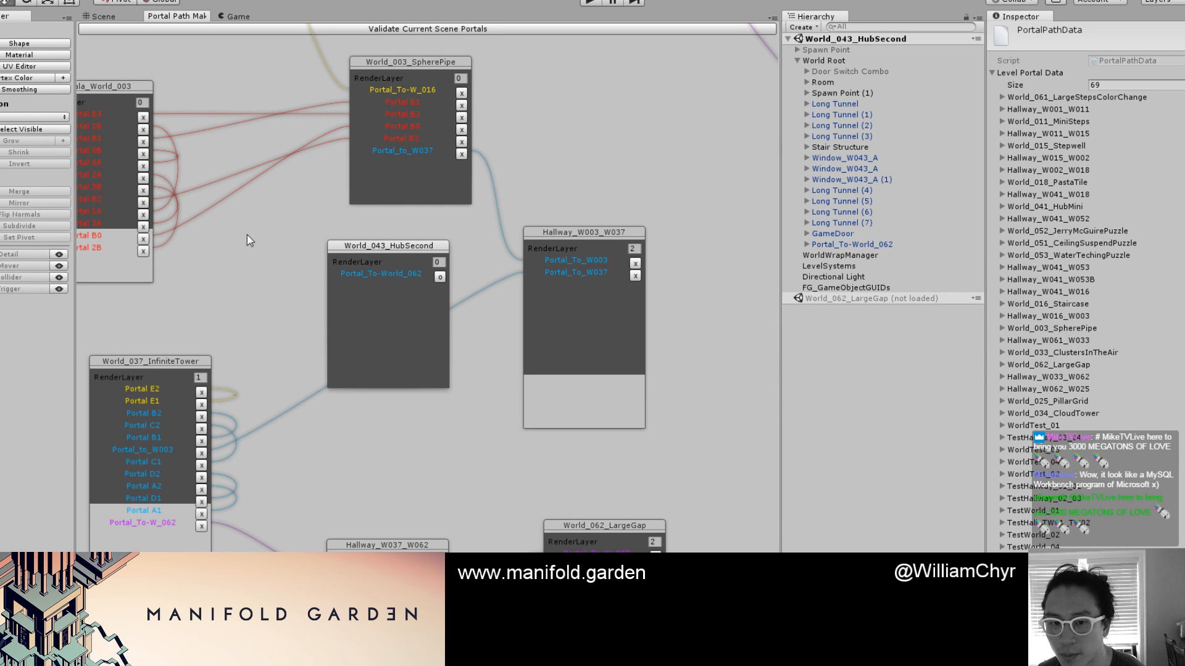
Review the level entries in PortalPathData's Level Portal Data list, including the Hallway_W061_W033 entry's details
scroll(1054, 346, "down", 10)
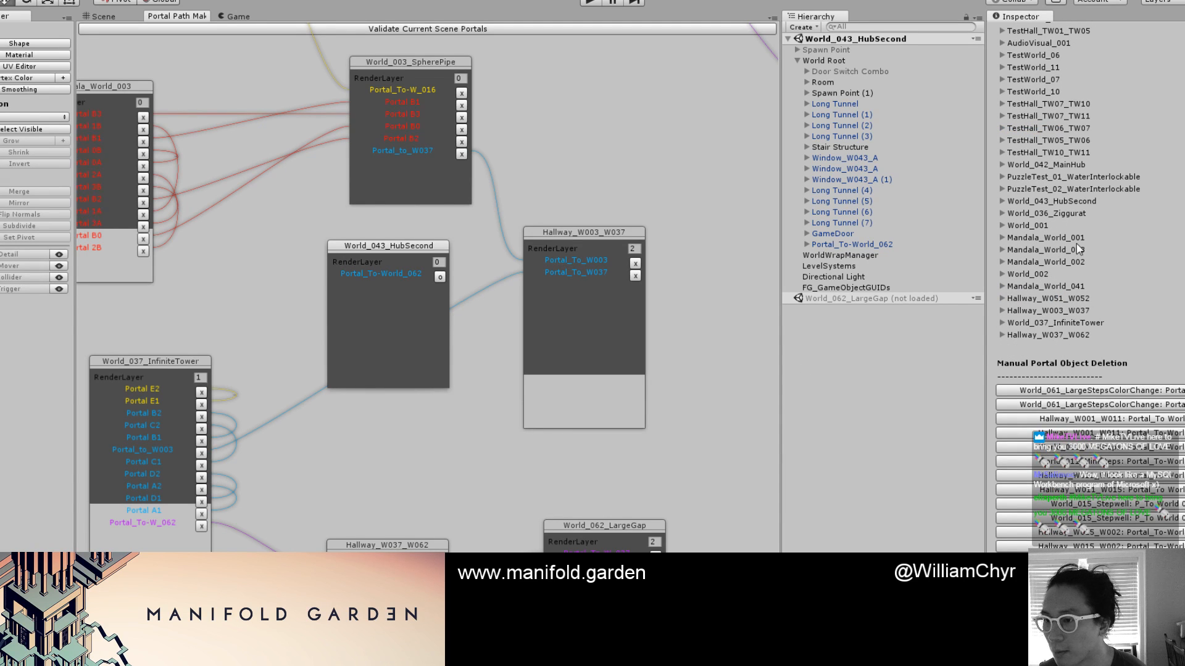
scroll(1061, 212, "up", 3)
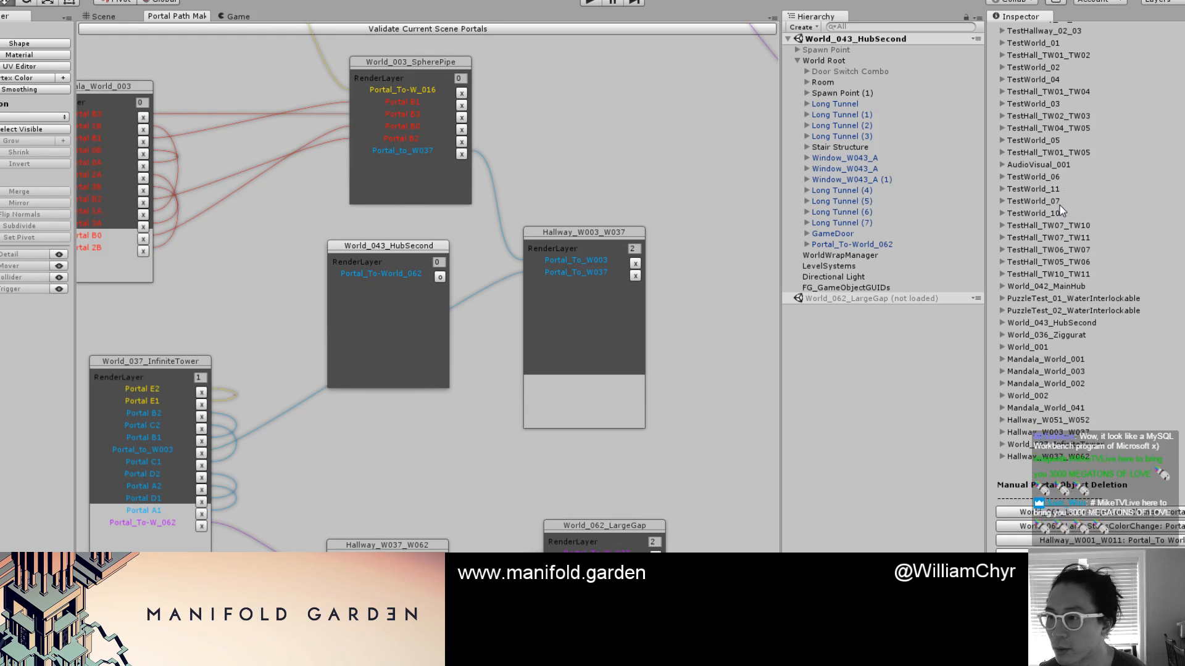
scroll(1061, 212, "up", 2)
scroll(1063, 231, "up", 1)
scroll(1062, 283, "down", 1)
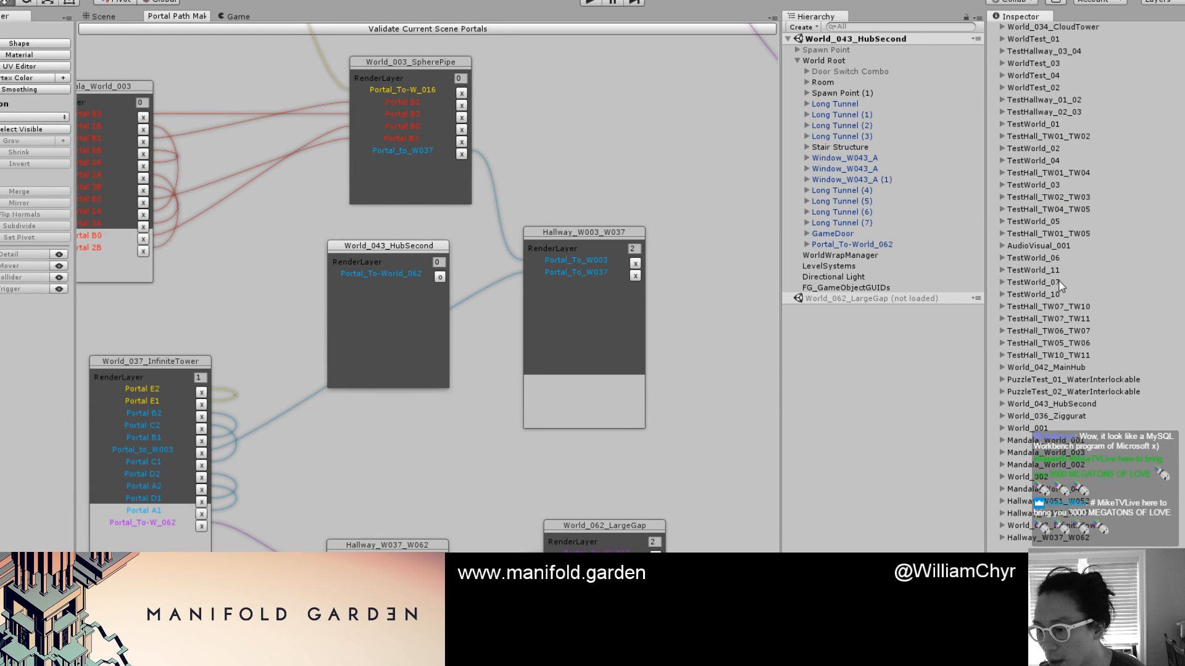
scroll(1043, 324, "up", 4)
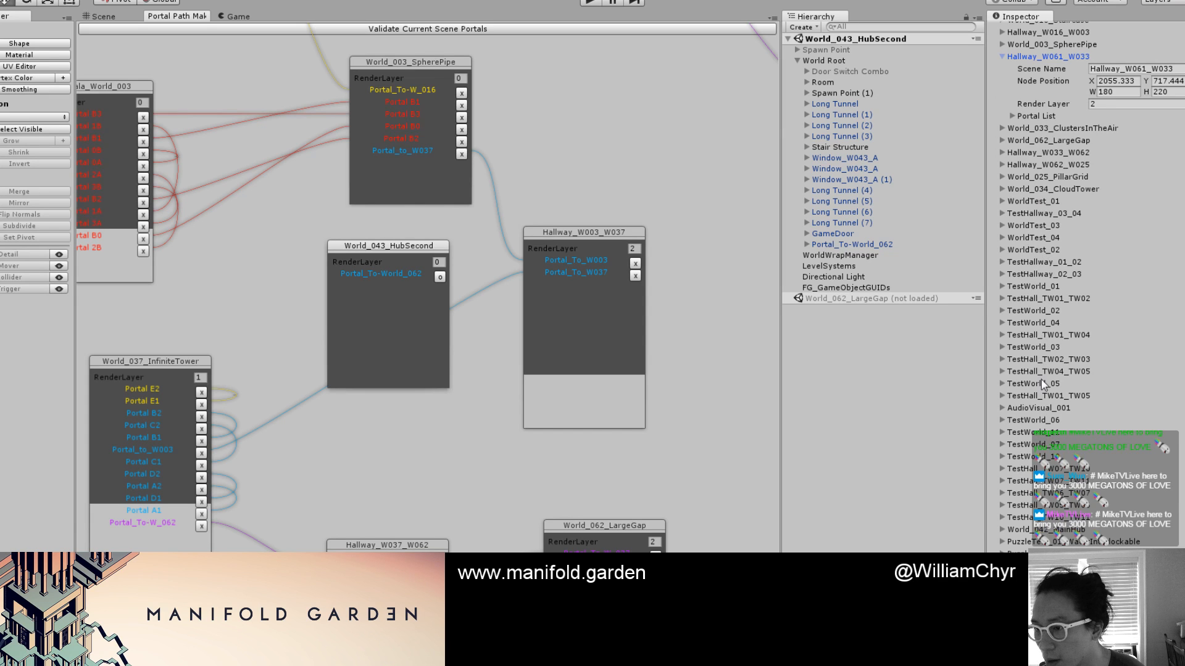
scroll(1042, 377, "up", 5)
left_click(1002, 260)
scroll(1031, 262, "up", 3)
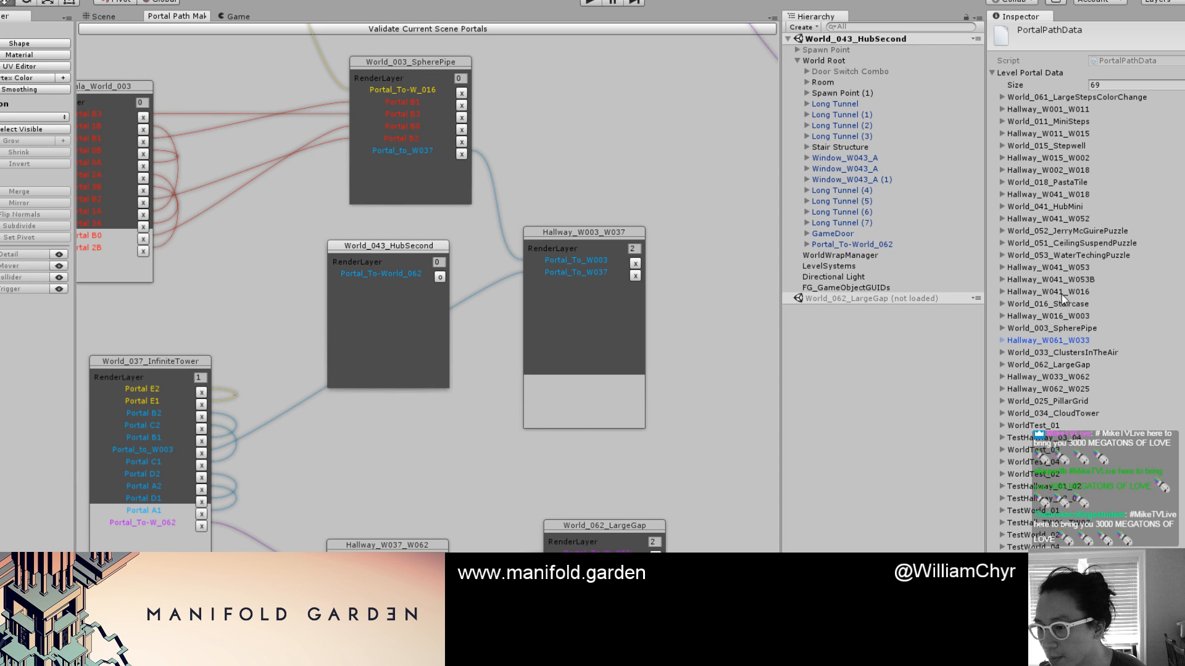
Find the World_043_HubSecond entry in the Level Portal Data list and delete that array element
scroll(1054, 321, "down", 5)
scroll(1053, 327, "down", 10)
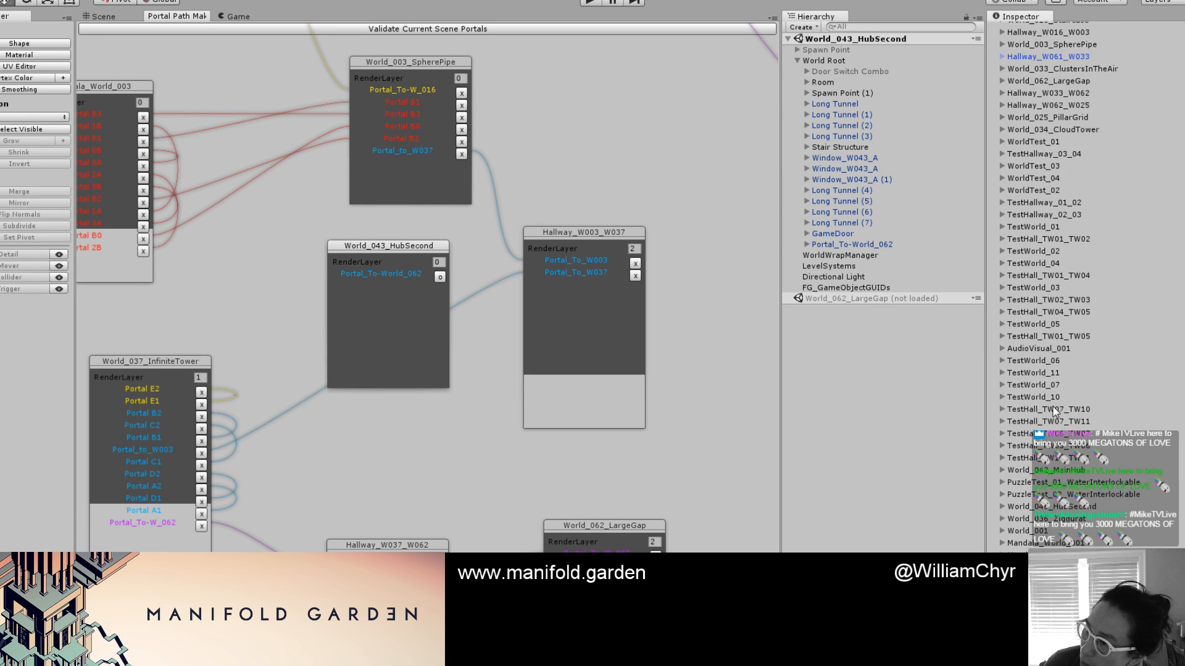
scroll(1056, 410, "up", 3)
scroll(1043, 308, "up", 2)
scroll(1042, 290, "up", 6)
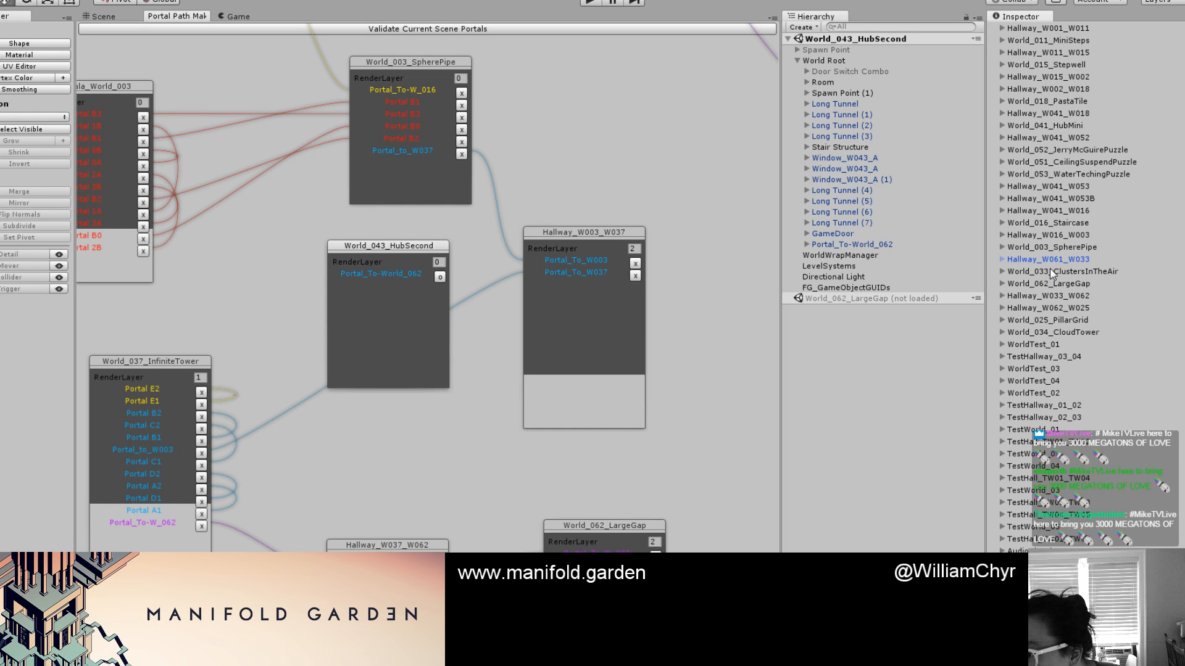
scroll(1049, 268, "up", 3)
scroll(1053, 268, "down", 10)
scroll(1055, 269, "down", 3)
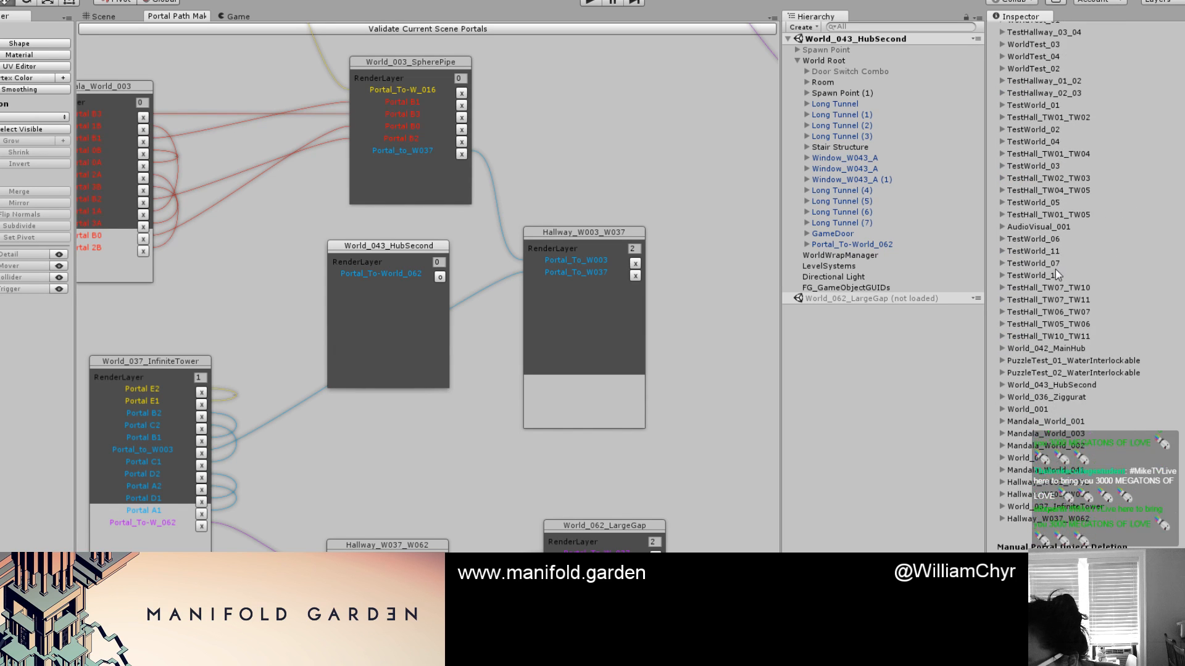
left_click(1037, 385)
right_click(1037, 385)
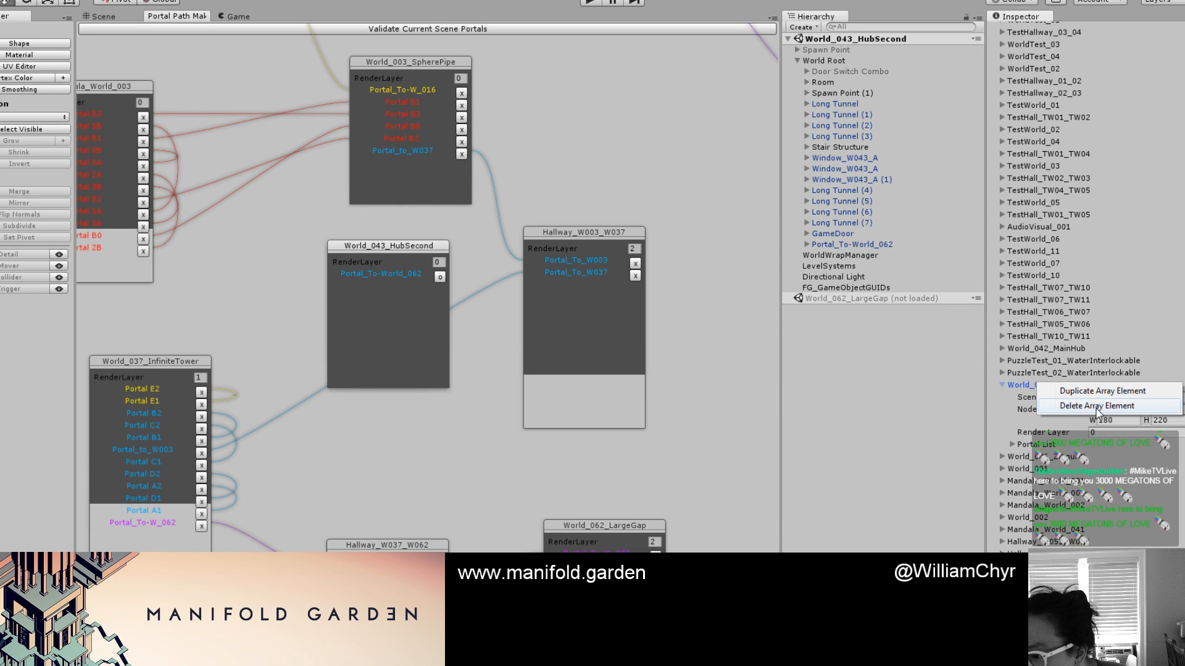
left_click(1097, 406)
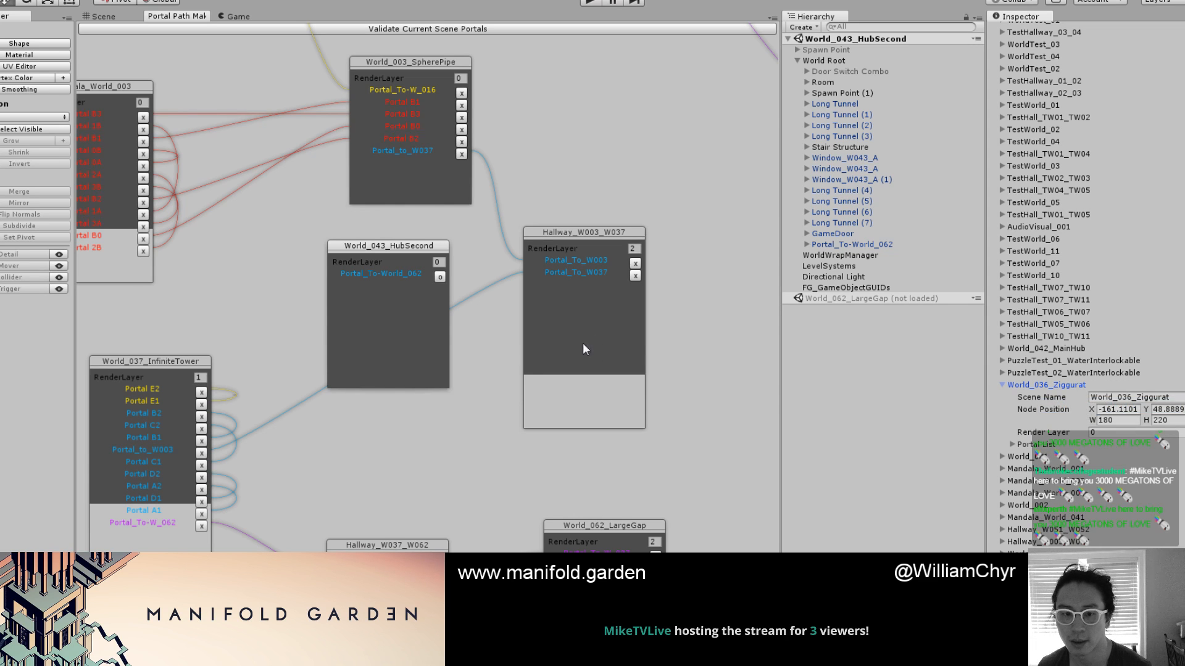
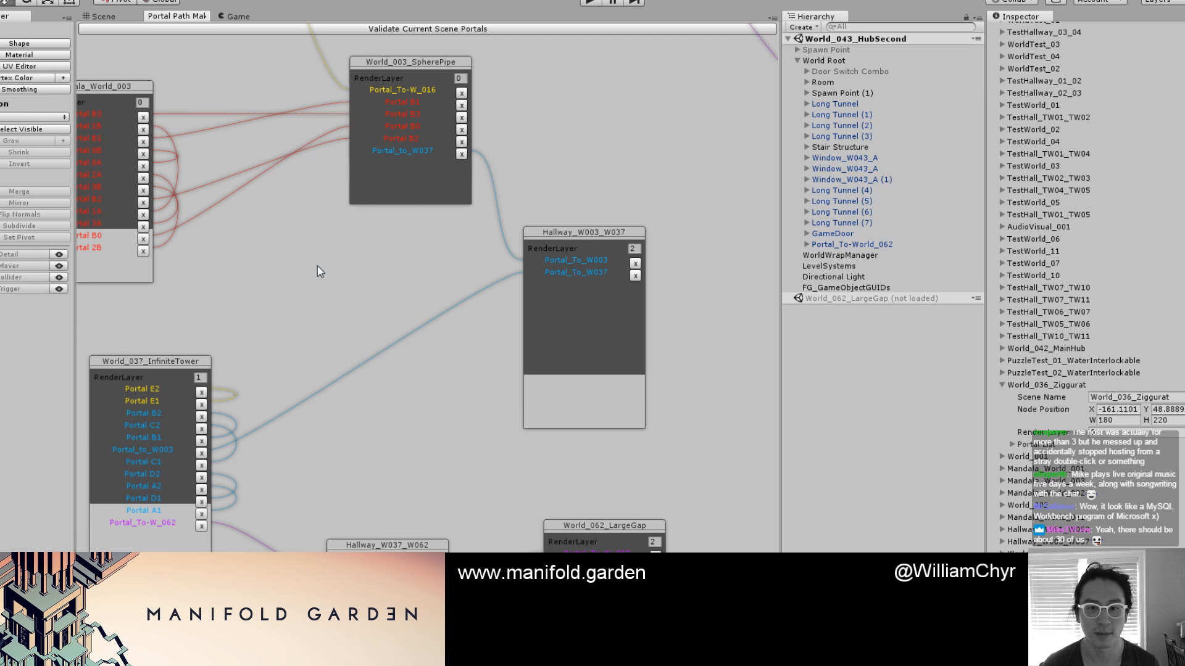
scroll(432, 290, "down", 3)
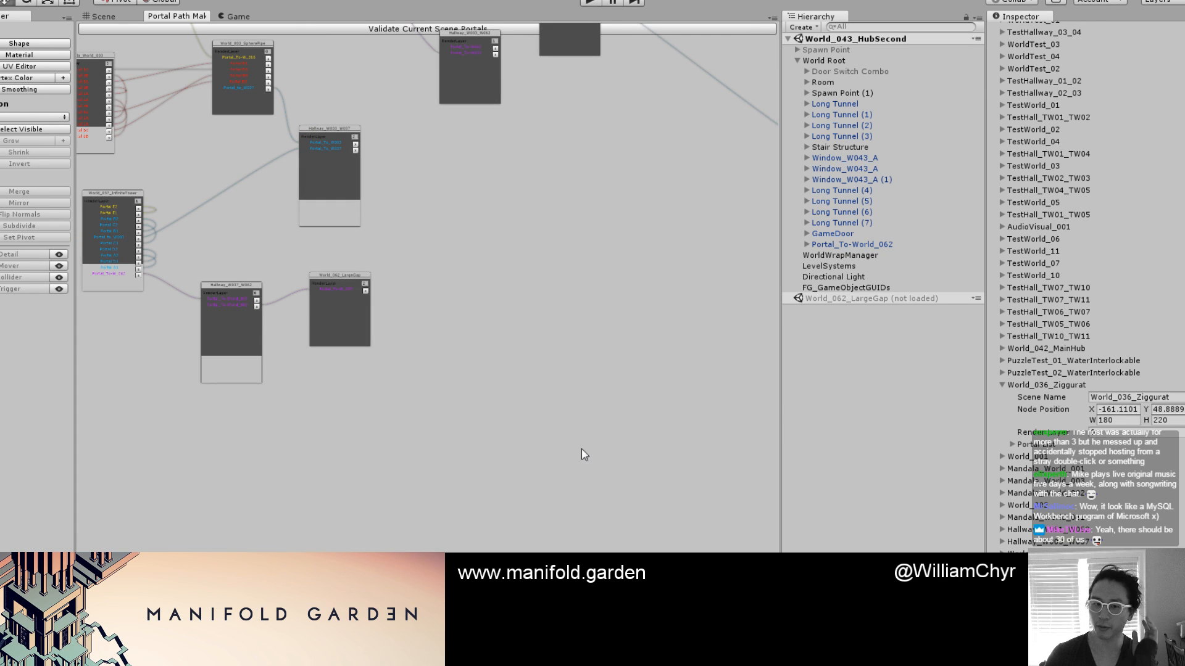
middle_click_drag(506, 333, 631, 416)
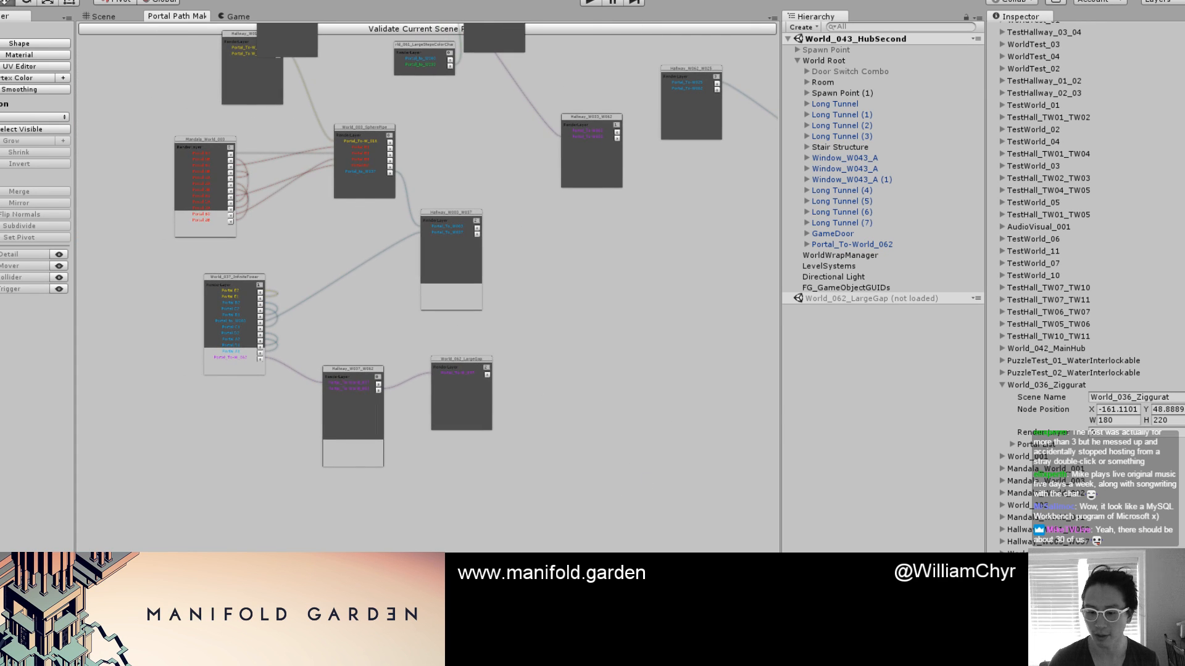
Switch to the web browser and open the Manifold Garden website and its Steam store page in separate new tabs
key("alt+Tab")
scroll(693, 287, "up", 1)
key("ctrl+t")
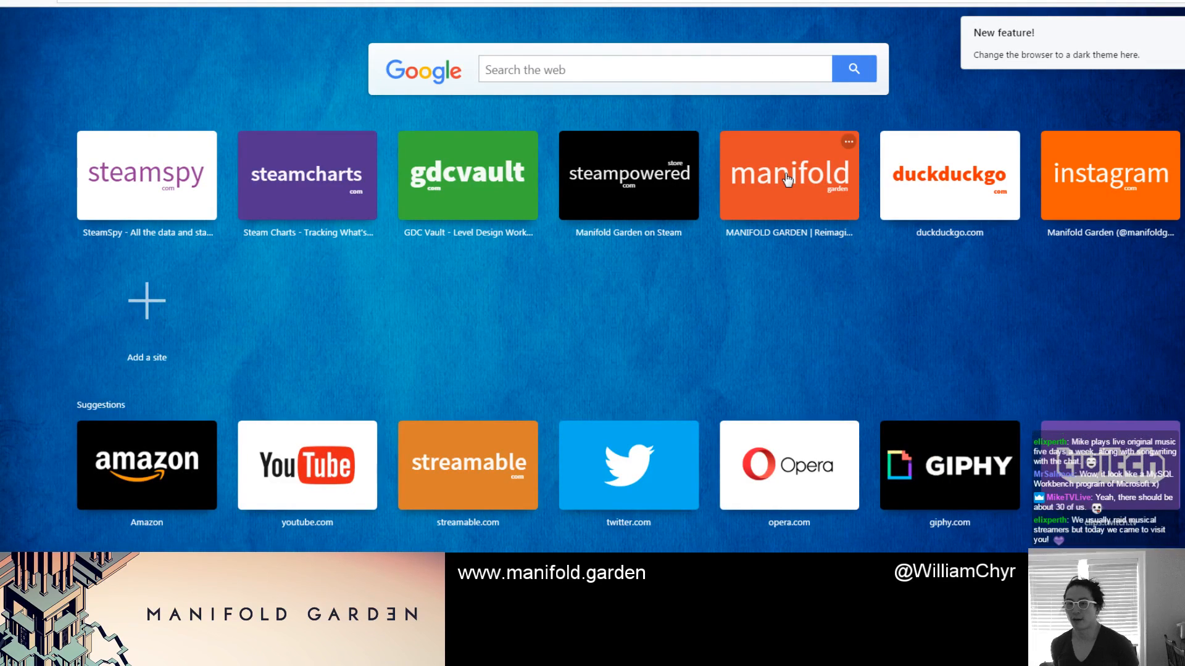
left_click(747, 146)
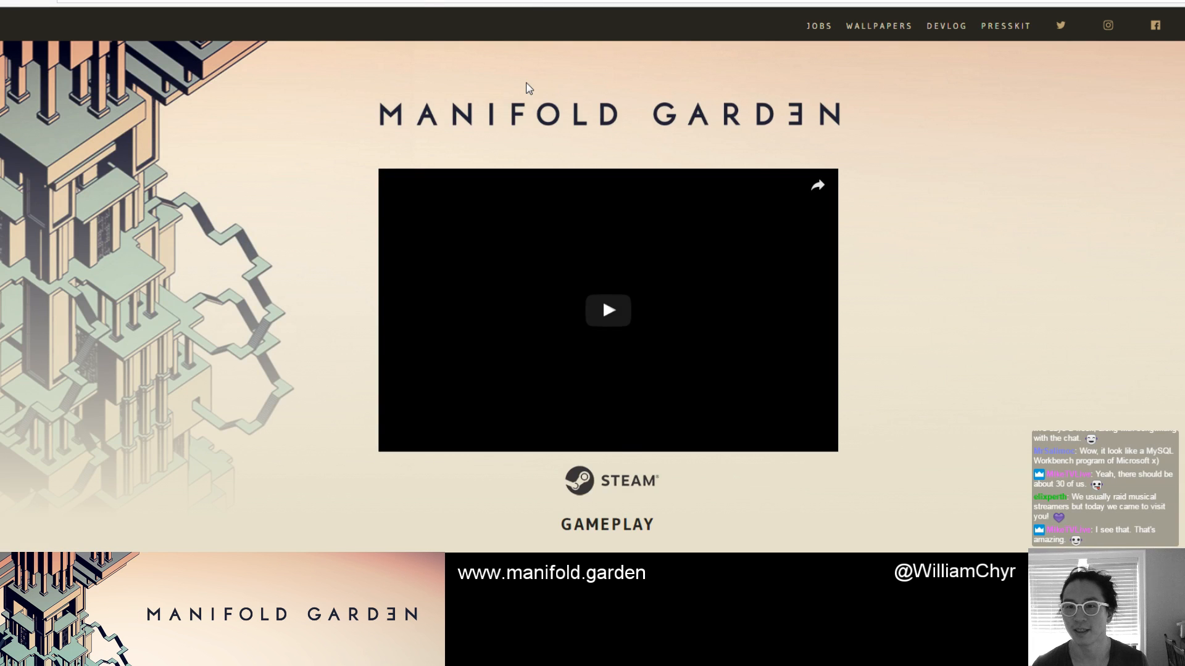
key("ctrl+t")
left_click(628, 178)
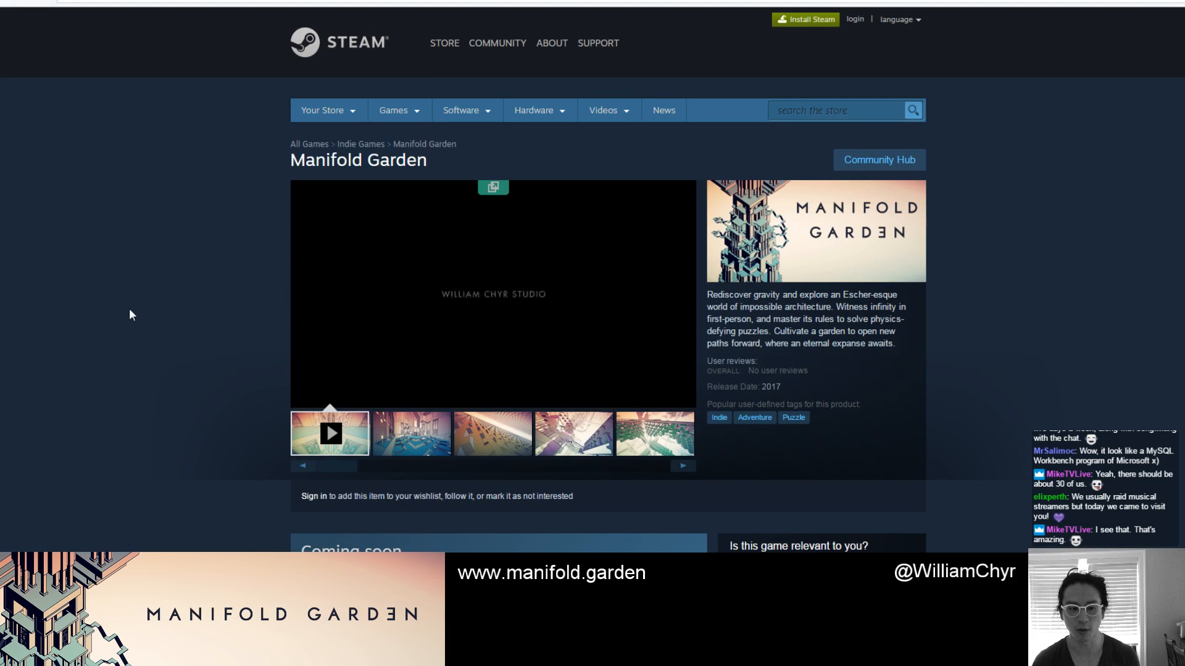
Mute the trailer on the Manifold Garden Steam page and return to the Unity editor
key("alt+Tab")
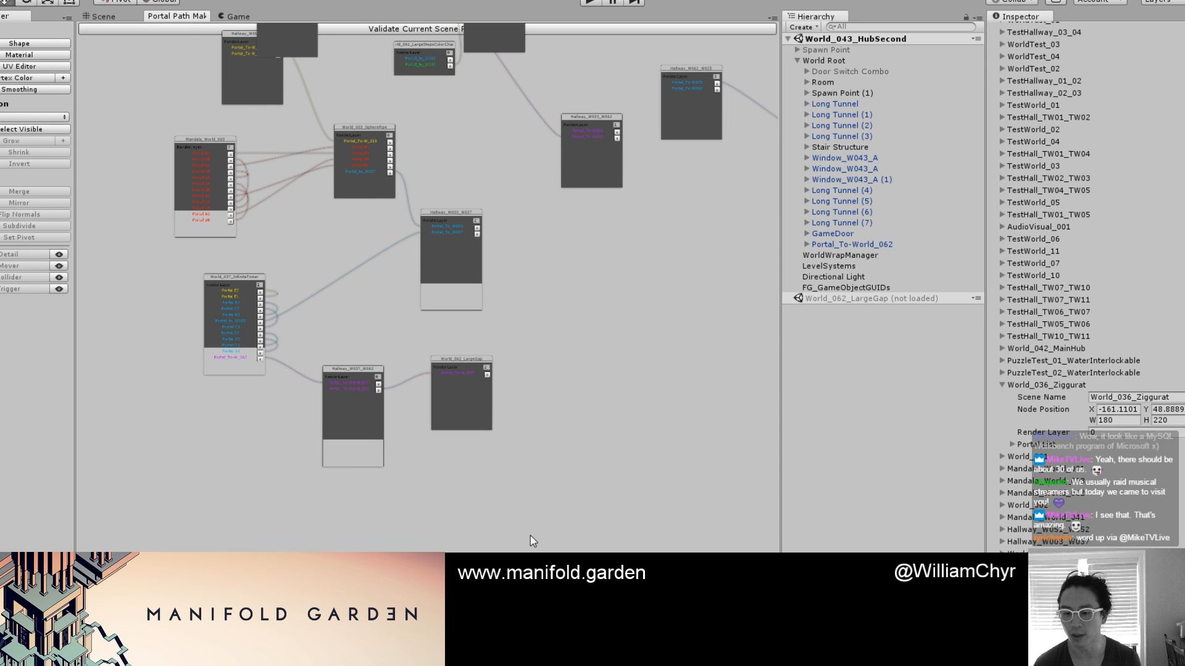
key("alt+Tab")
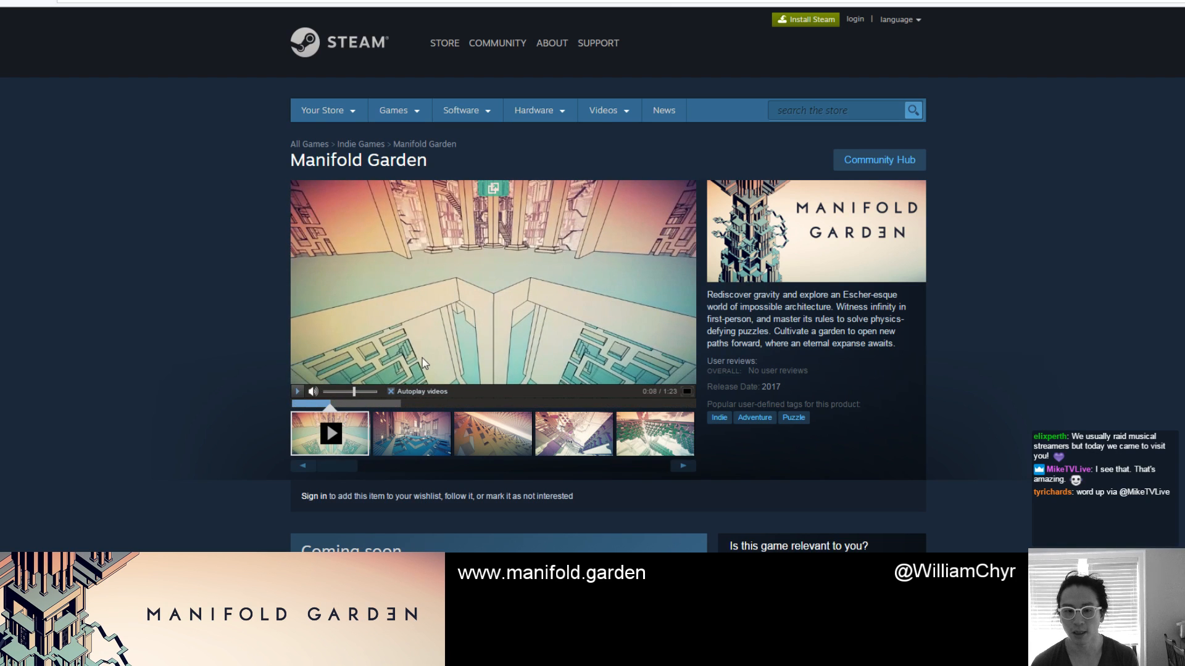
left_click(322, 393)
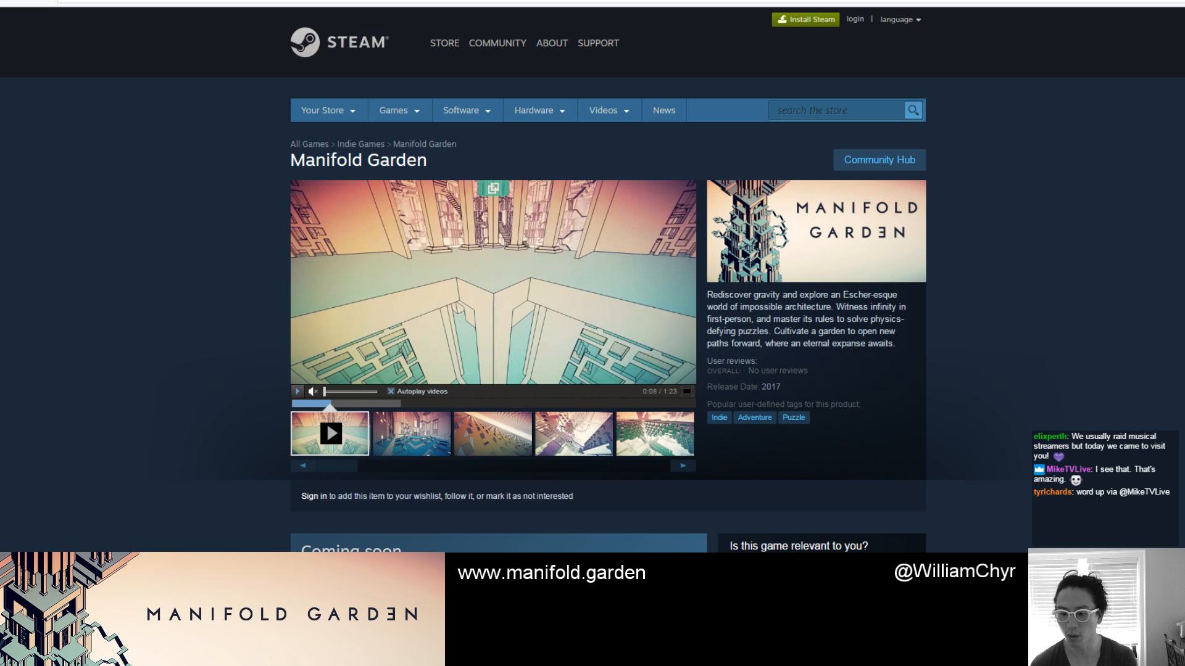
key("alt+Tab")
Examine the portal graph from World_003_SpherePipe across to World_001 and World_036_Ziggurat, checking which level nodes it contains
scroll(568, 342, "up", 3)
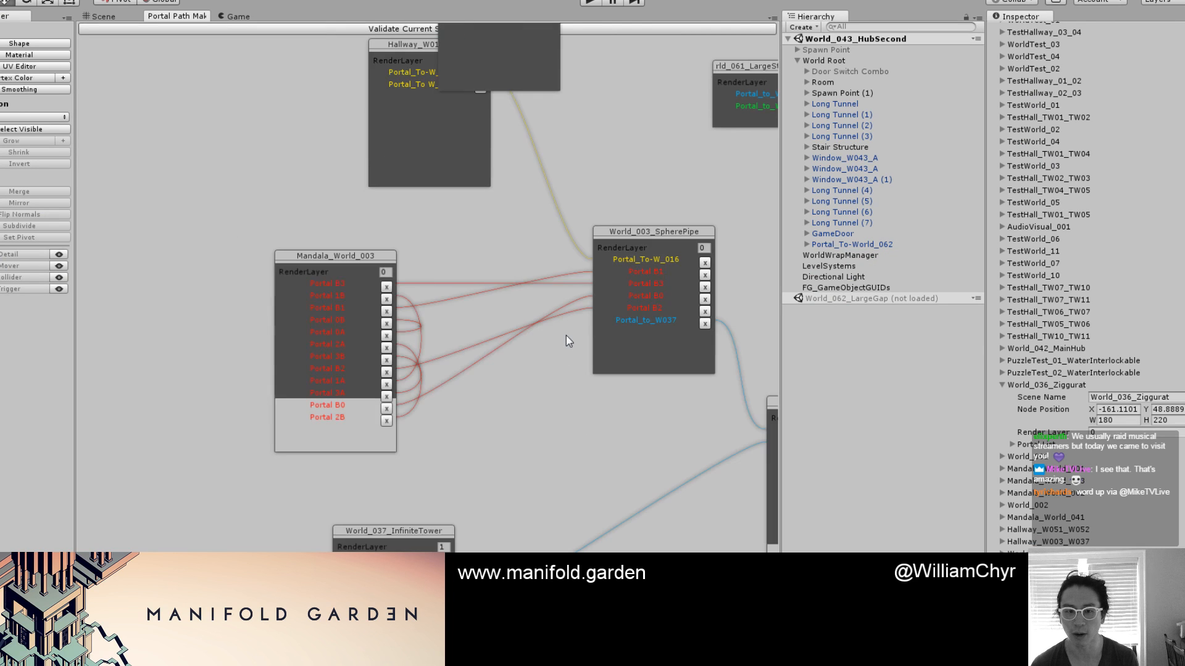
middle_click_drag(514, 146, 490, 366)
middle_click_drag(255, 211, 477, 418)
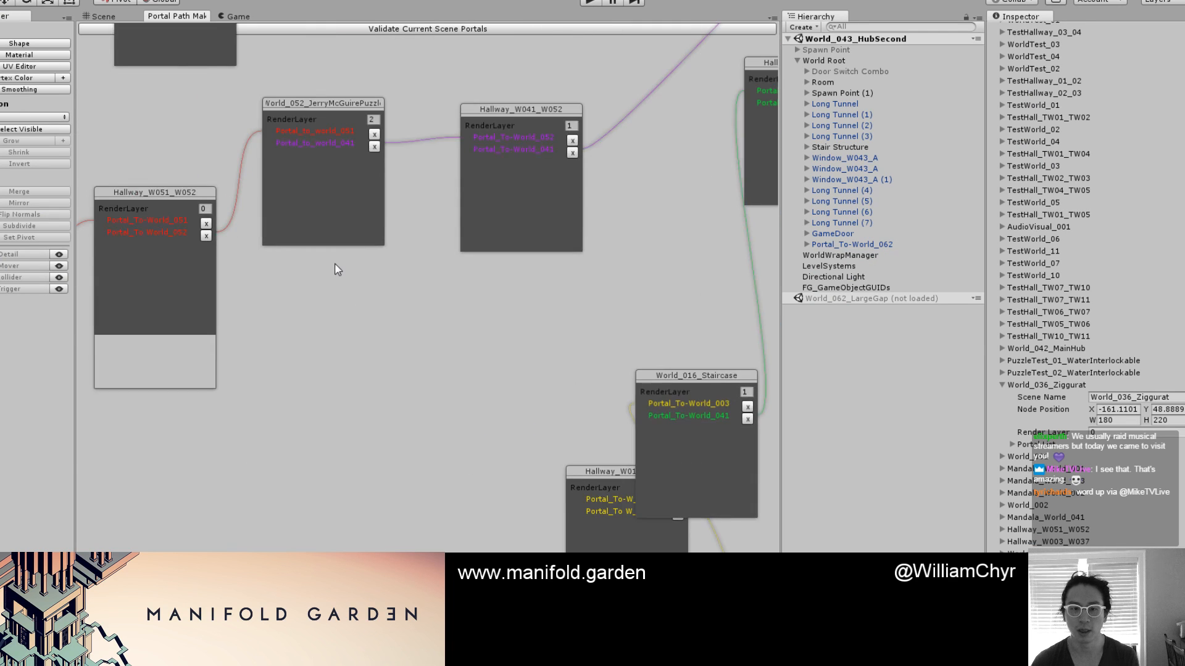
middle_click_drag(335, 270, 352, 318)
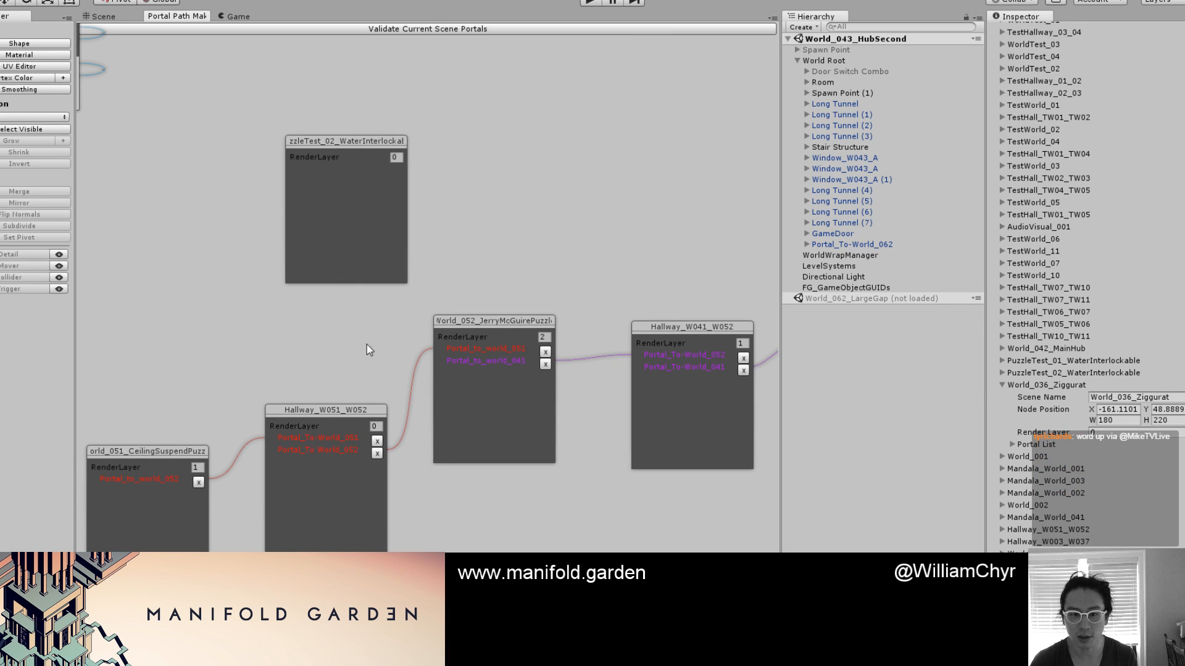
middle_click_drag(366, 344, 521, 363)
scroll(521, 362, "down", 4)
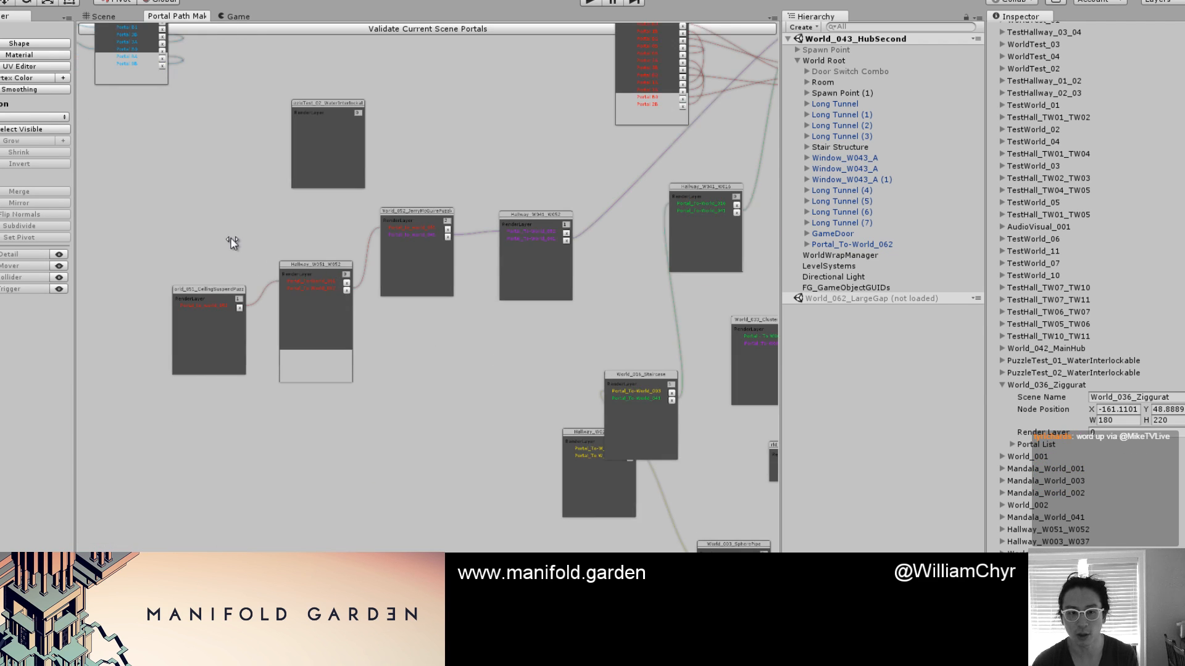
middle_click_drag(230, 240, 435, 462)
mouse_move(282, 316)
middle_mouse_down()
mouse_move(425, 435)
mouse_move(419, 427)
middle_mouse_up()
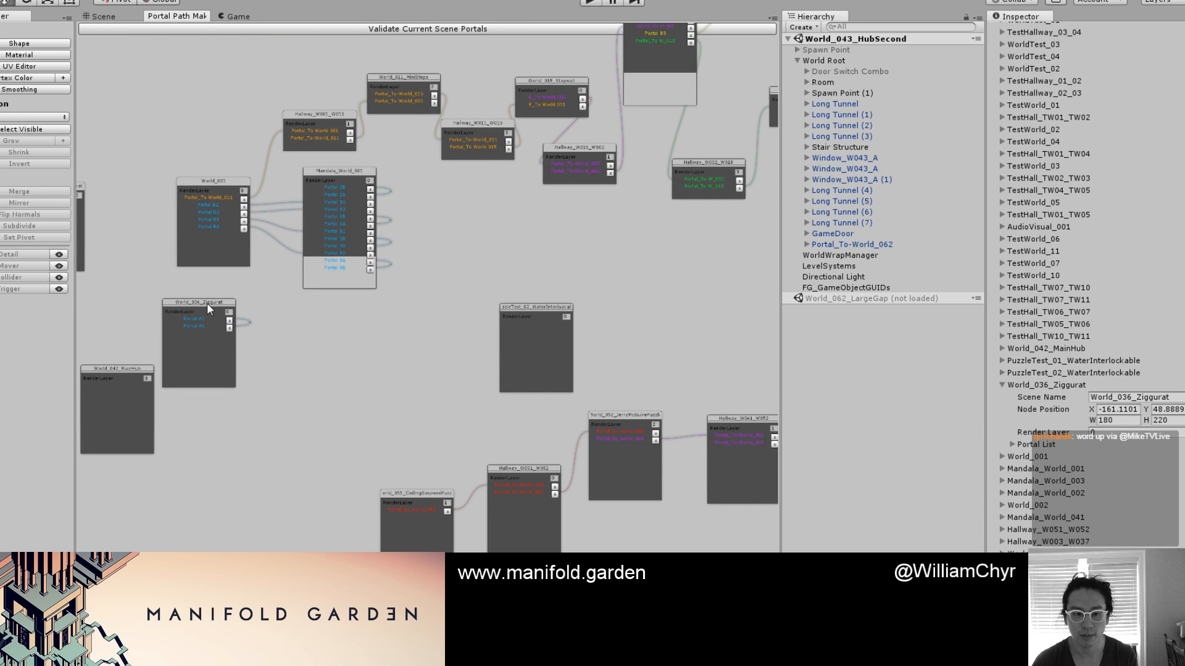
middle_click_drag(178, 427, 413, 508)
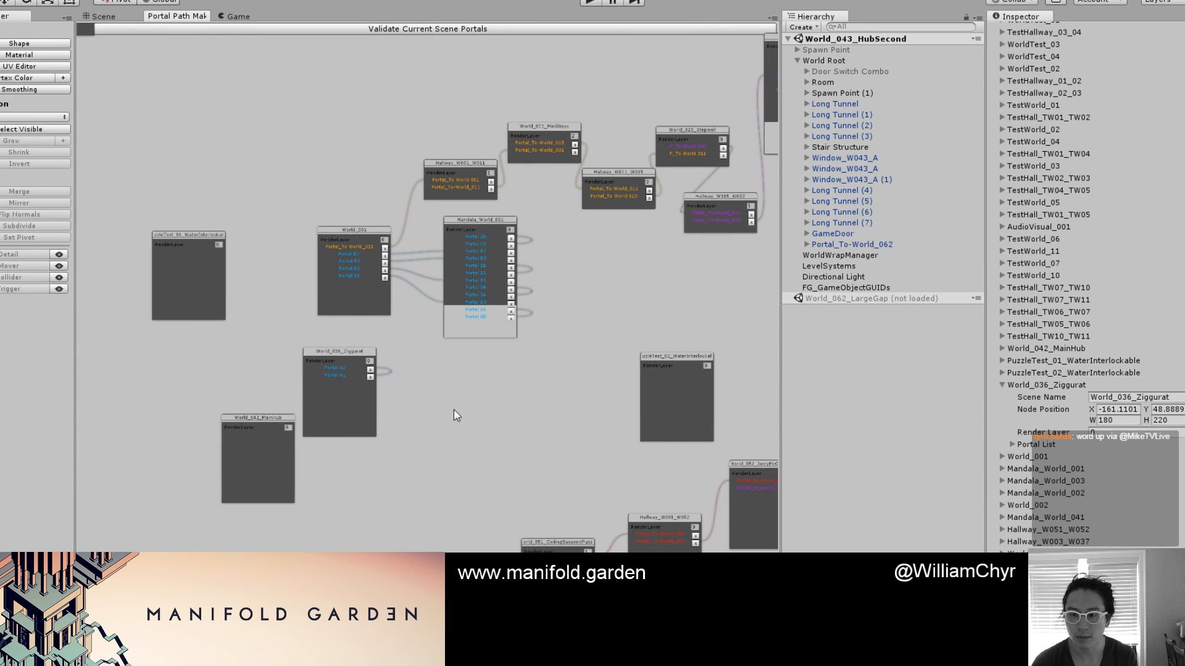
middle_click_drag(455, 410, 428, 392)
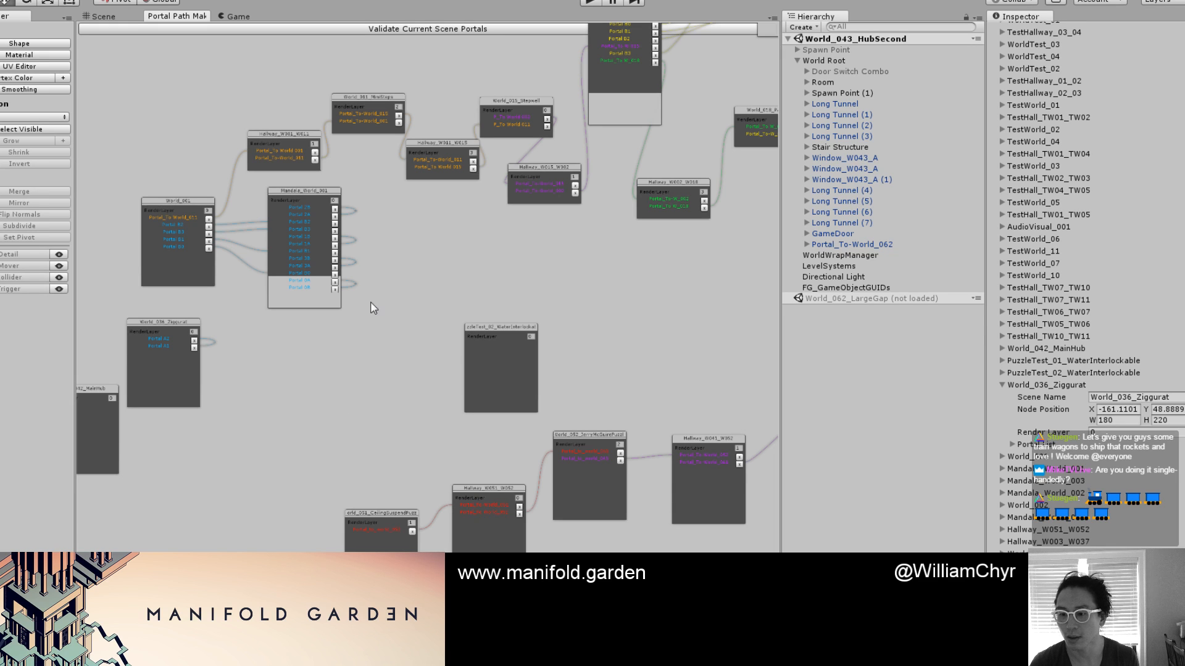
Validate the current scene's portals to regenerate the World_043_HubSecond node, and move it down to just below World_003_SpherePipe
left_click(388, 27)
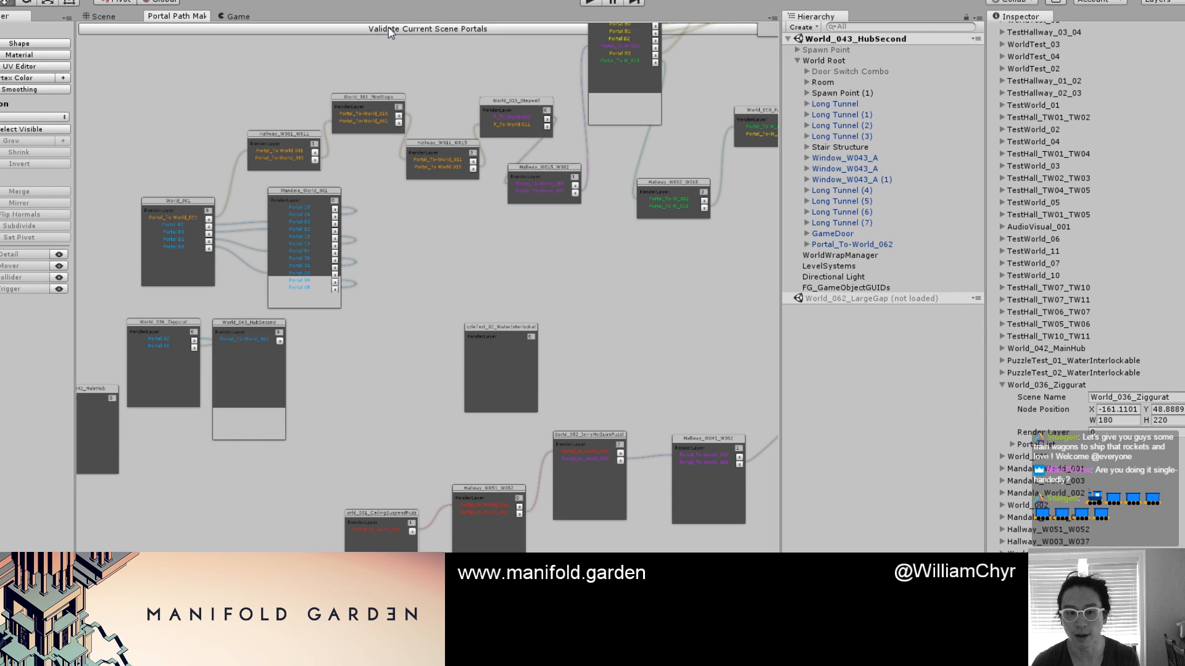
left_click_drag(249, 323, 617, 573)
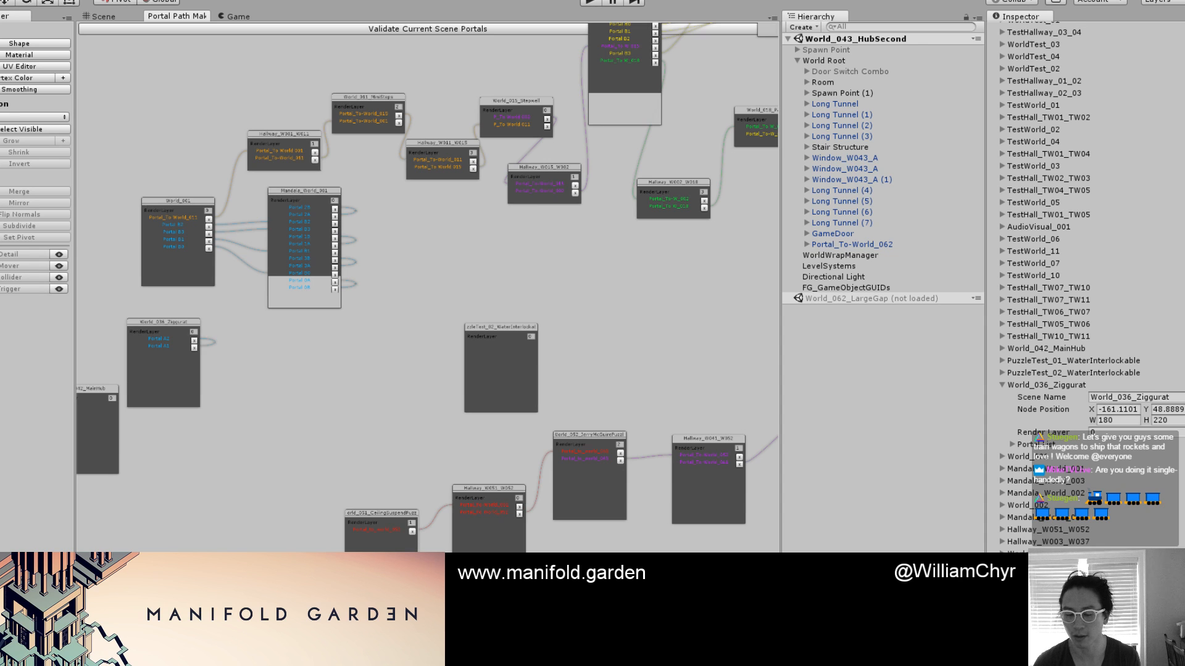
middle_click_drag(513, 506, 415, 383)
scroll(478, 467, "up", 4)
middle_click_drag(478, 468, 213, 164)
middle_click_drag(578, 471, 283, 235)
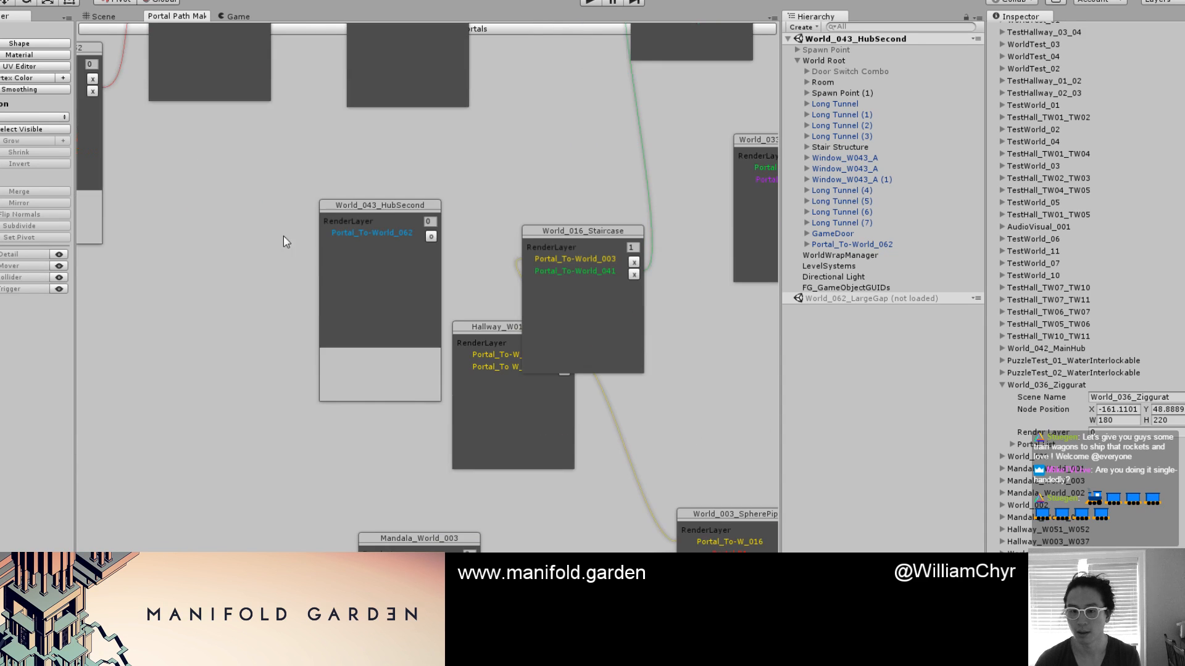
middle_click_drag(363, 324, 231, 157)
left_click_drag(231, 42, 596, 530)
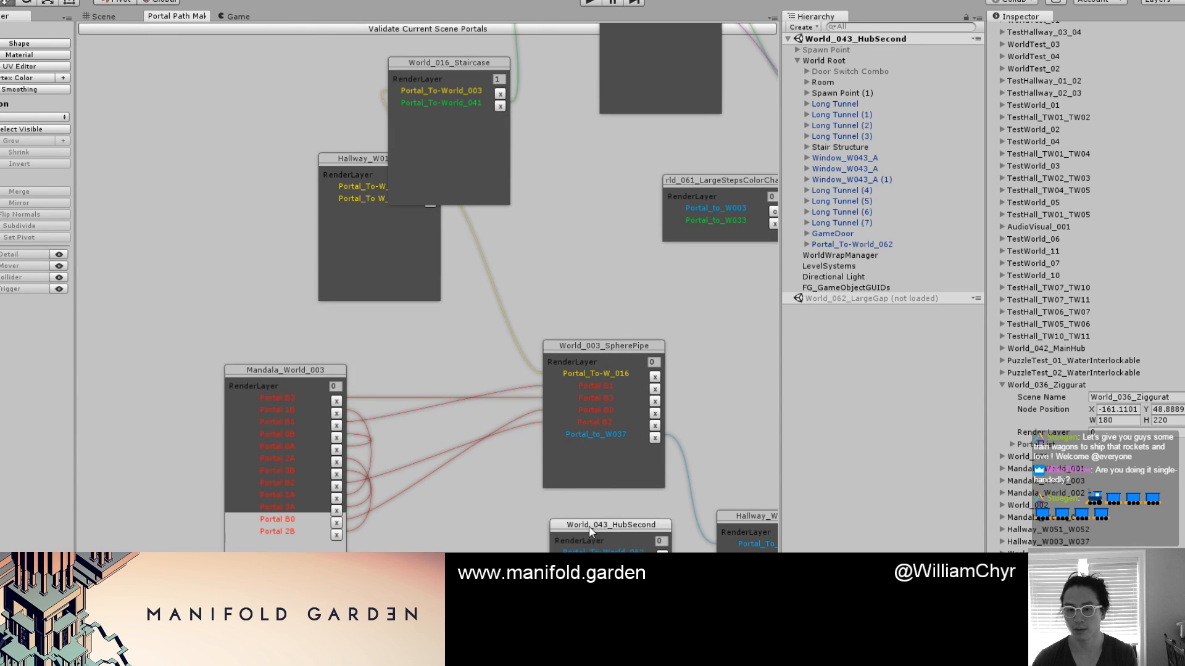
Move the World_043_HubSecond node into the empty space beyond World_062_LargeGap
middle_click_drag(478, 525, 361, 242)
middle_click_drag(545, 511, 374, 358)
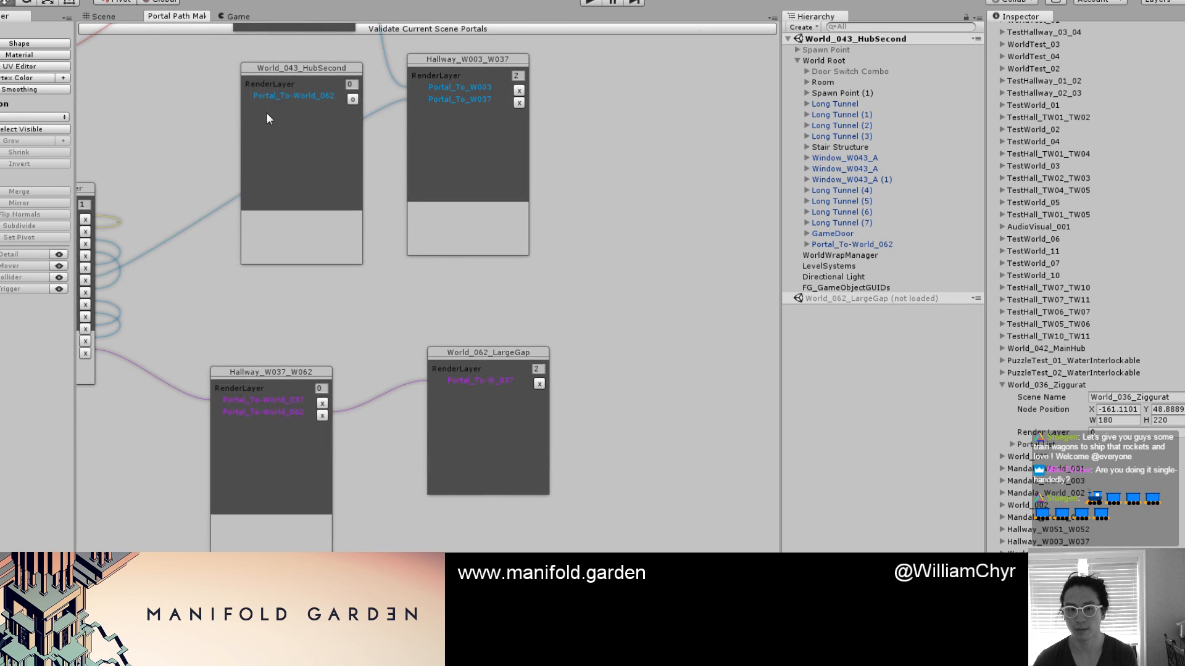
left_click_drag(278, 75, 652, 281)
middle_click_drag(346, 323, 379, 344)
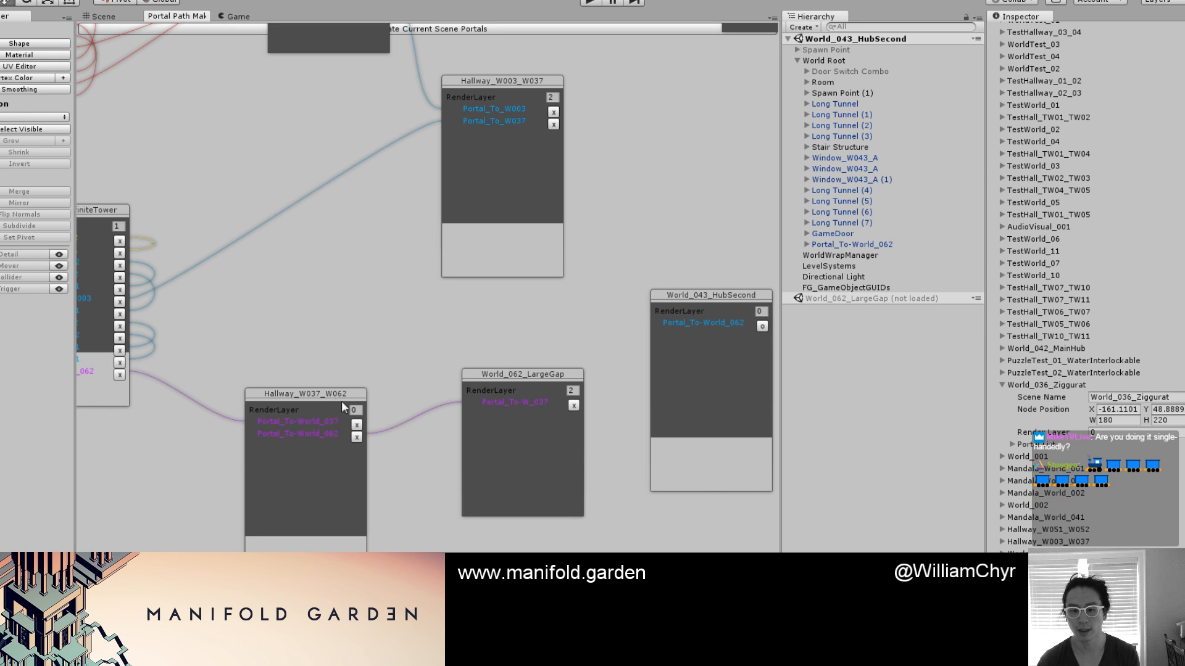
Pull the Hallway_W037_W062 and World_062_LargeGap nodes closer to World_037_InfiniteTower, and bring World_043_HubSecond nearer to them
left_click_drag(342, 407, 260, 427)
left_click_drag(523, 384, 378, 425)
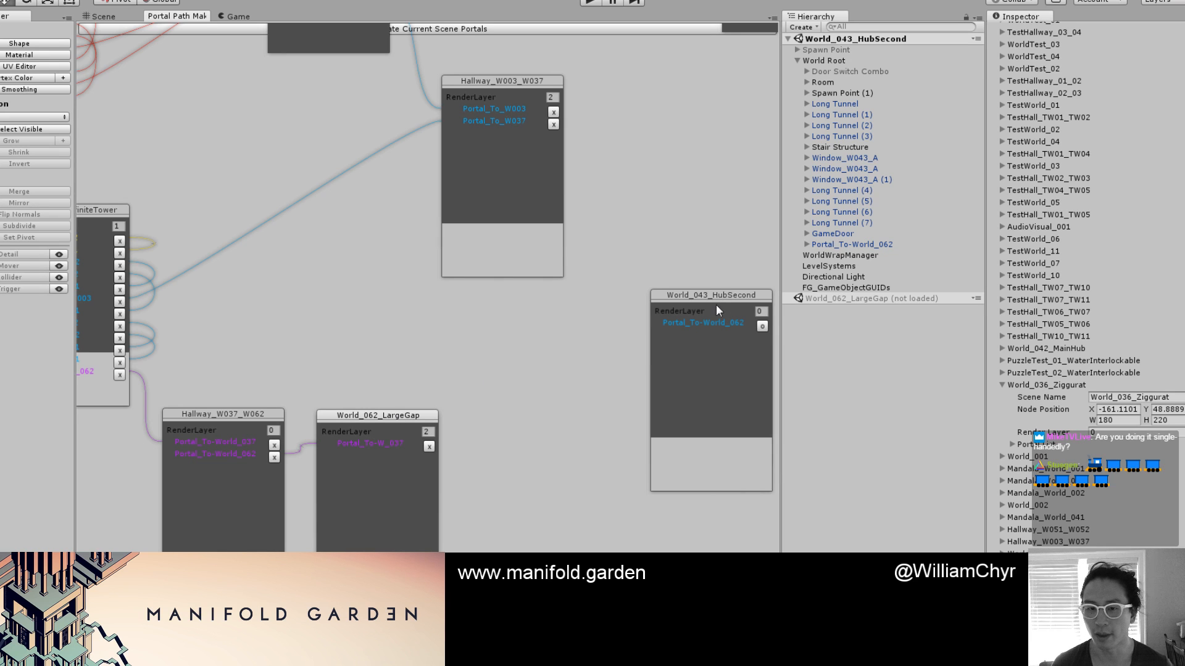
middle_click_drag(713, 299, 558, 343)
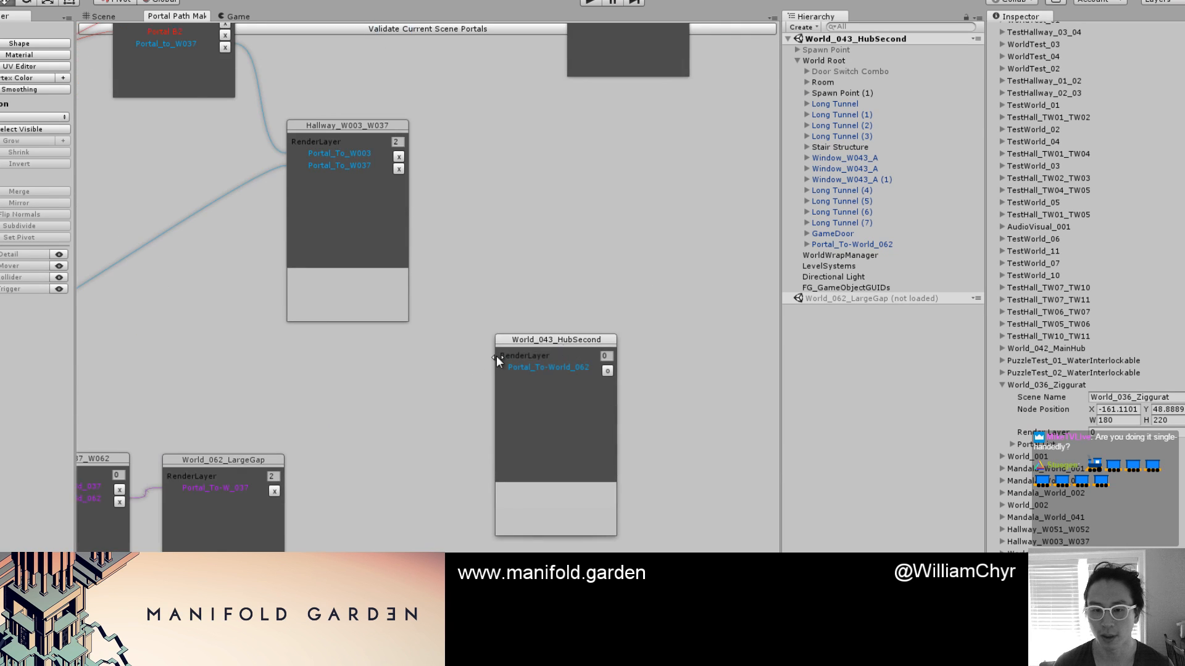
Line up the World_043_HubSecond node in the same row as World_062_LargeGap, leaving a gap between the two
scroll(396, 376, "down", 4)
middle_click_drag(728, 441, 721, 442)
scroll(648, 422, "up", 4)
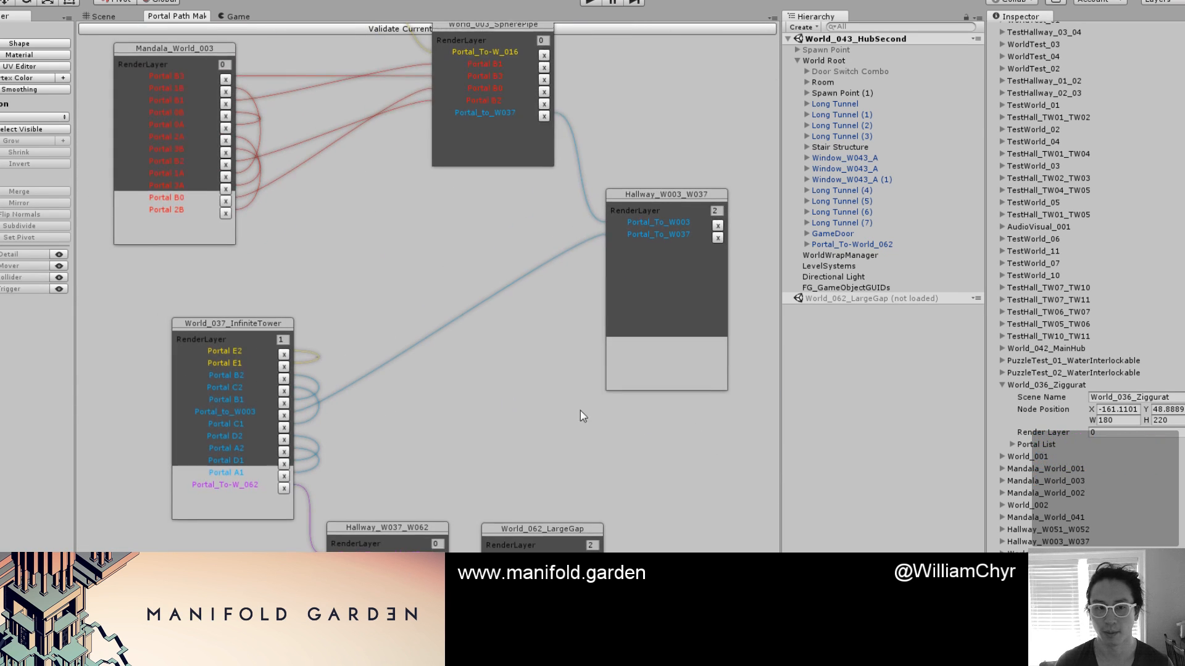
middle_click_drag(580, 410, 496, 381)
middle_click_drag(579, 399, 541, 464)
scroll(479, 402, "down", 4)
scroll(479, 402, "up", 4)
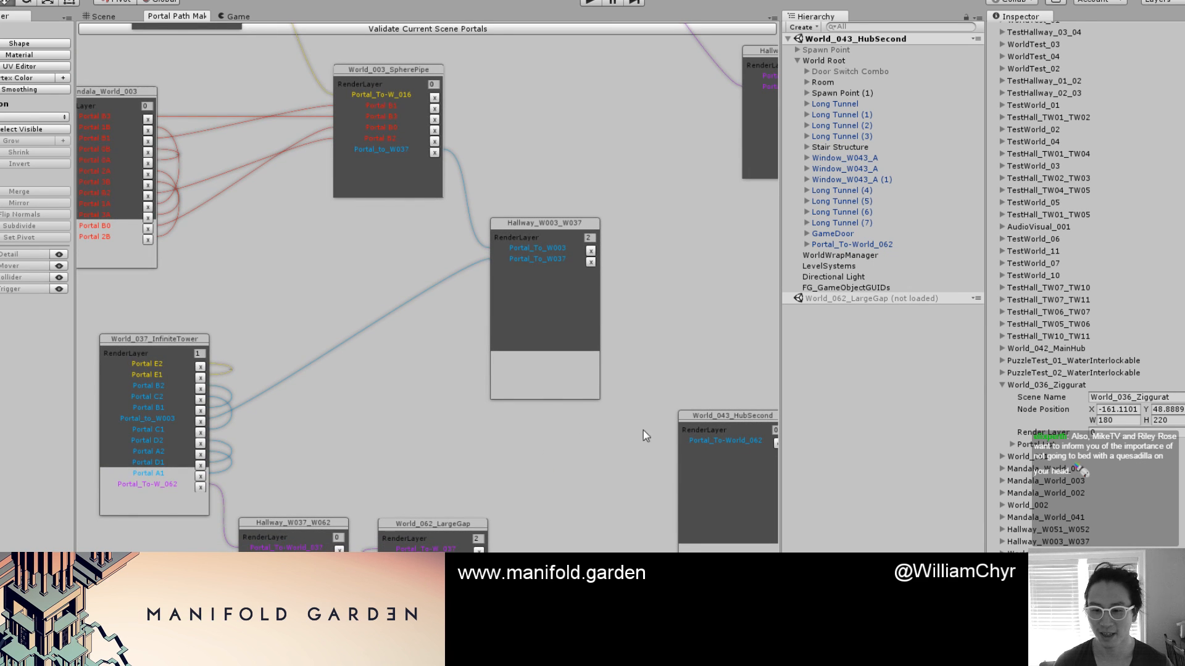
left_click_drag(696, 417, 547, 439)
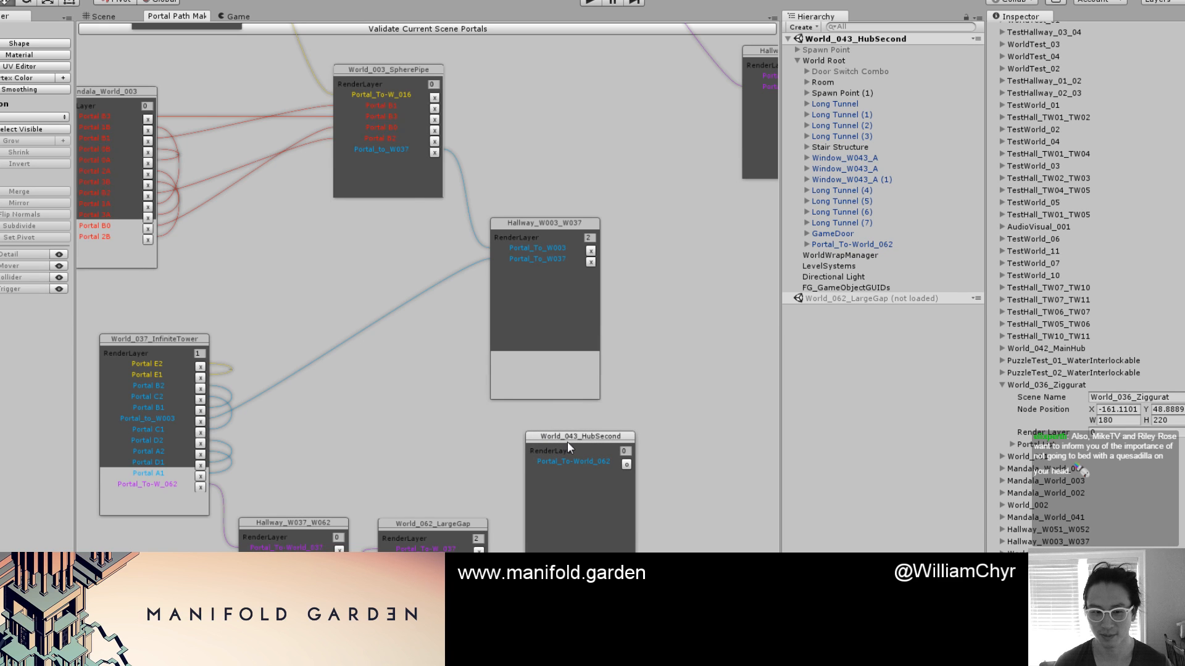
middle_click_drag(461, 480, 432, 381)
left_click_drag(559, 338, 642, 432)
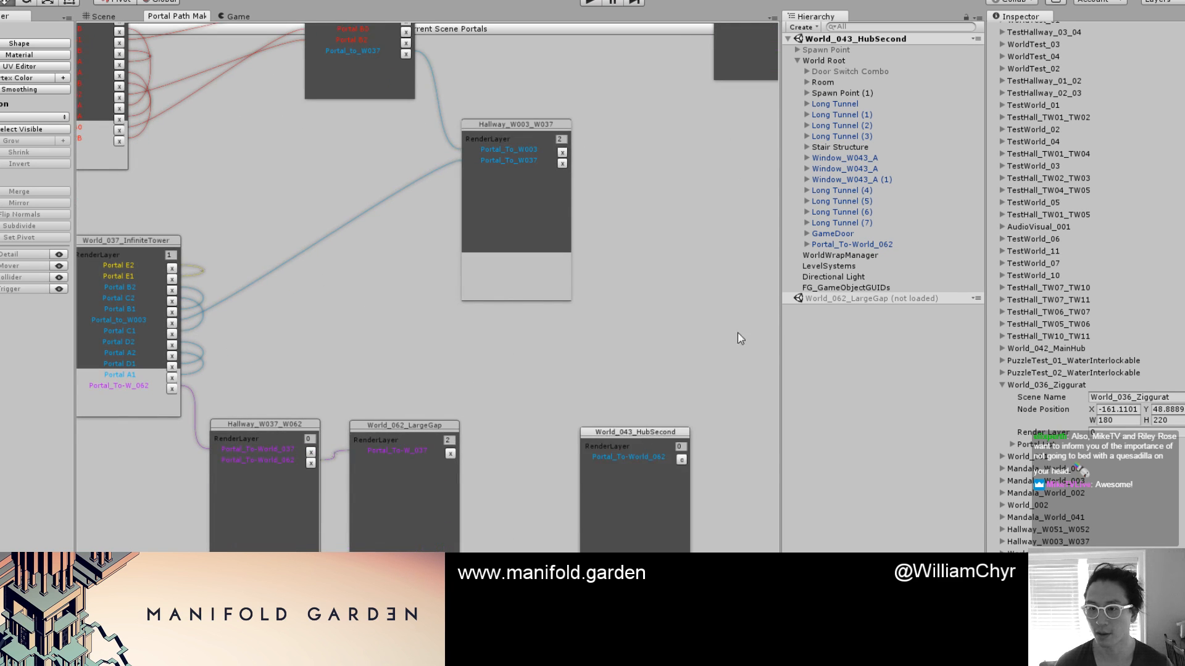
Load the World_062_LargeGap scene and unload the World_043_HubSecond scene
right_click(870, 299)
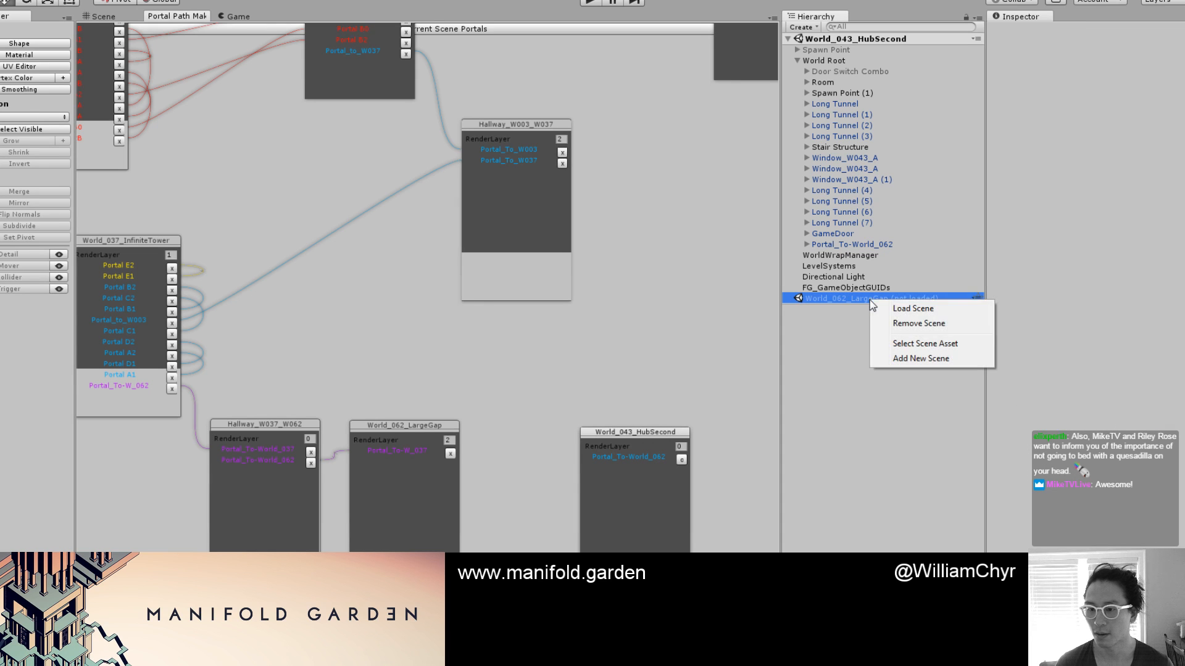
left_click(900, 309)
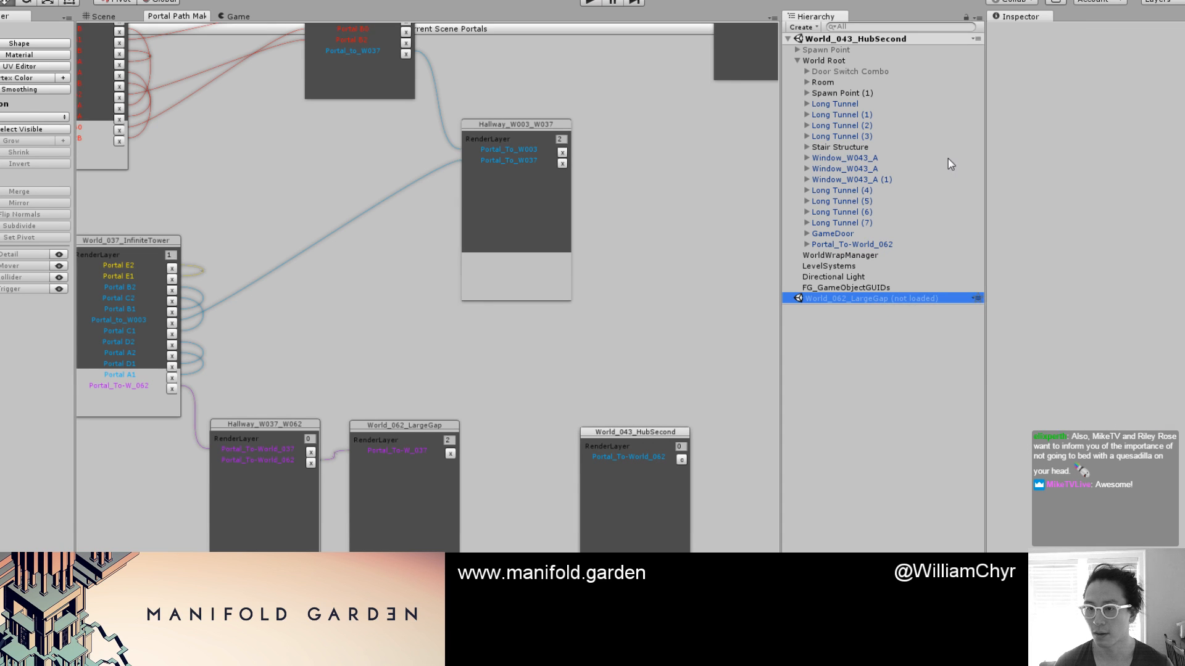
right_click(857, 39)
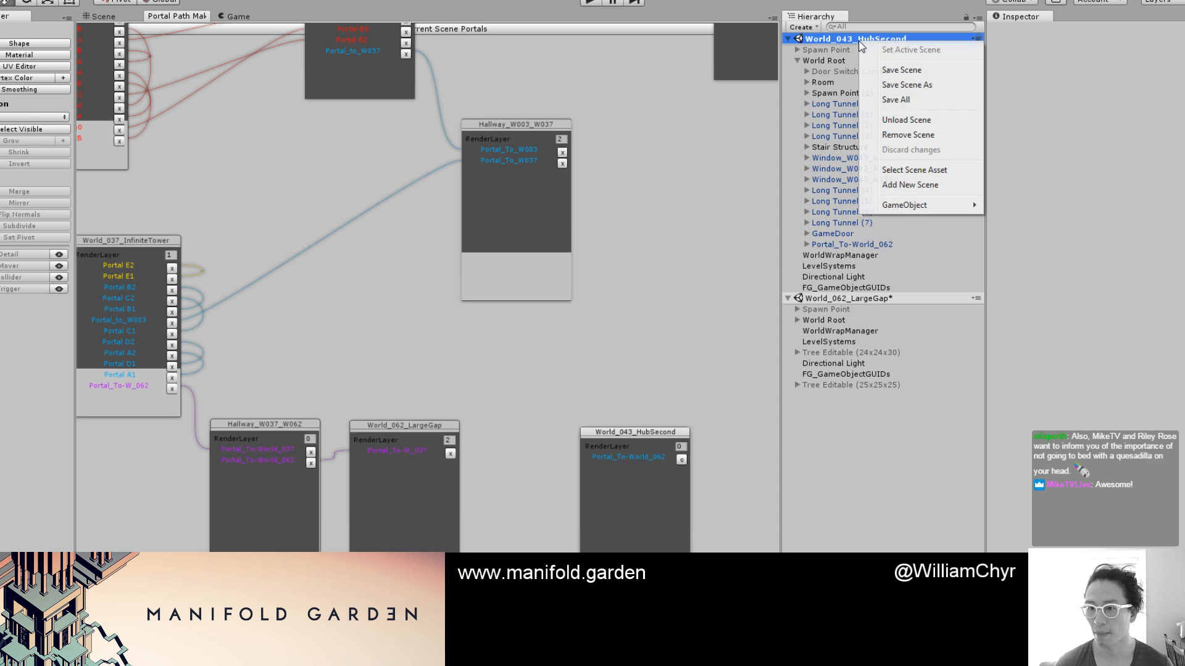
left_click(899, 121)
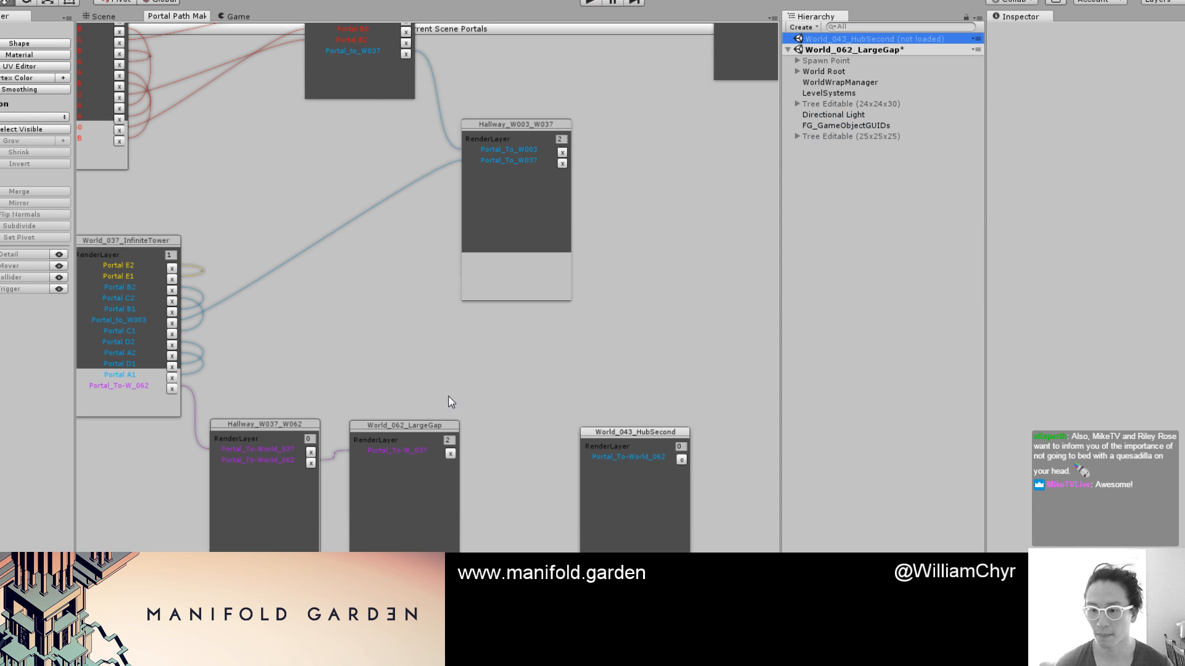
Bind the portal references on the Level Systems script of World_062_LargeGap's LevelSystems object
left_click(831, 94)
right_click(1111, 112)
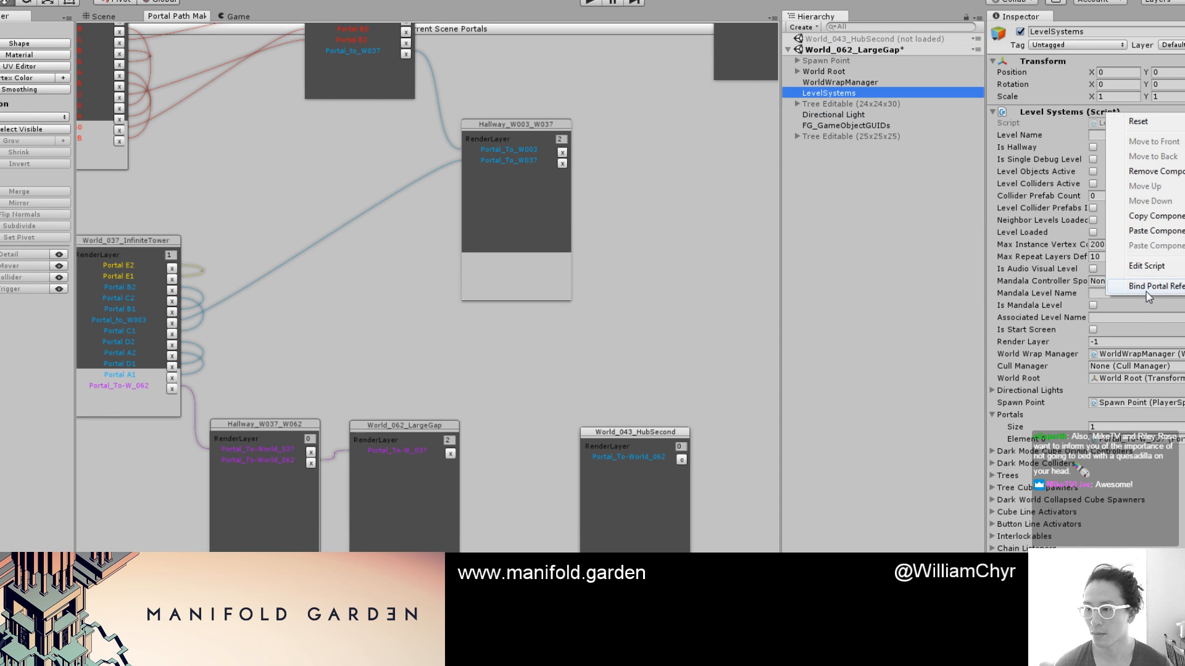
left_click(1146, 290)
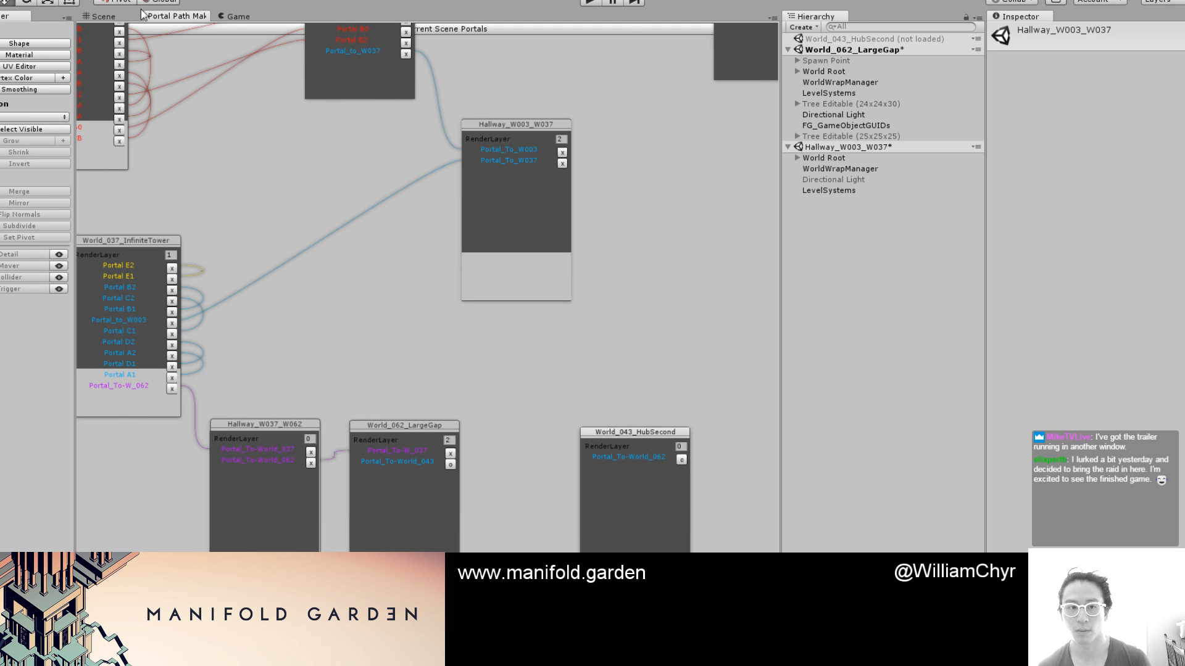
Inspect the loaded level geometry in the 3D scene view and return to the portal path graph
left_click(113, 21)
right_click_drag(454, 185, 591, 297)
middle_click_drag(591, 297, 599, 258)
scroll(599, 258, "up", 6)
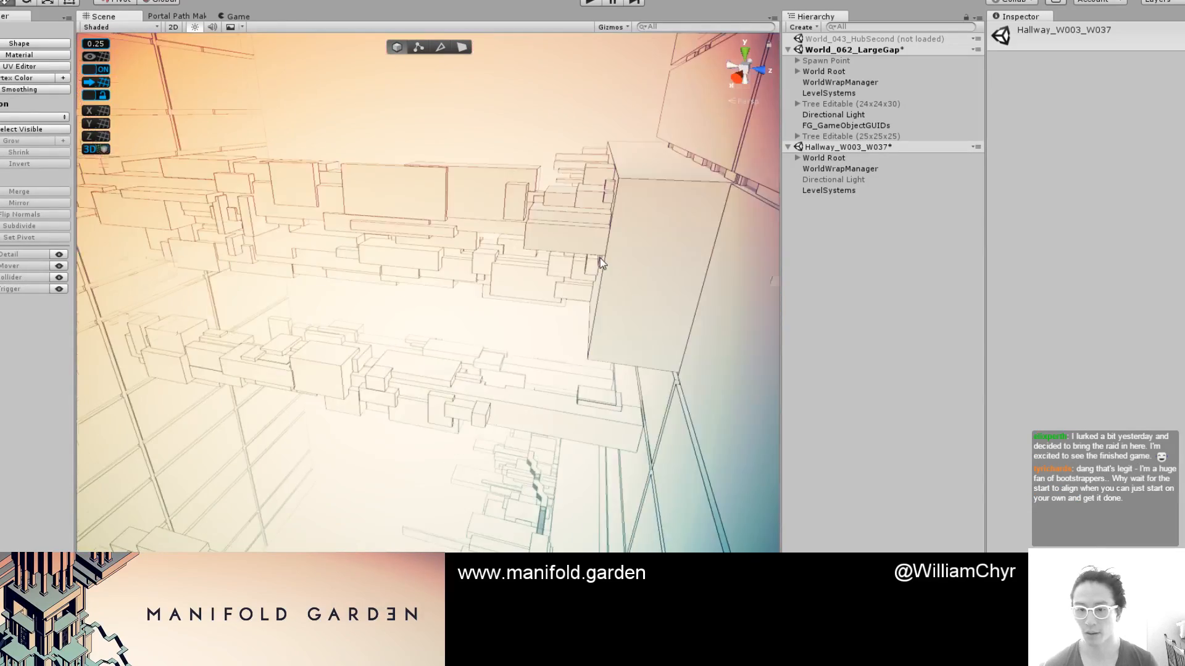
left_click(178, 16)
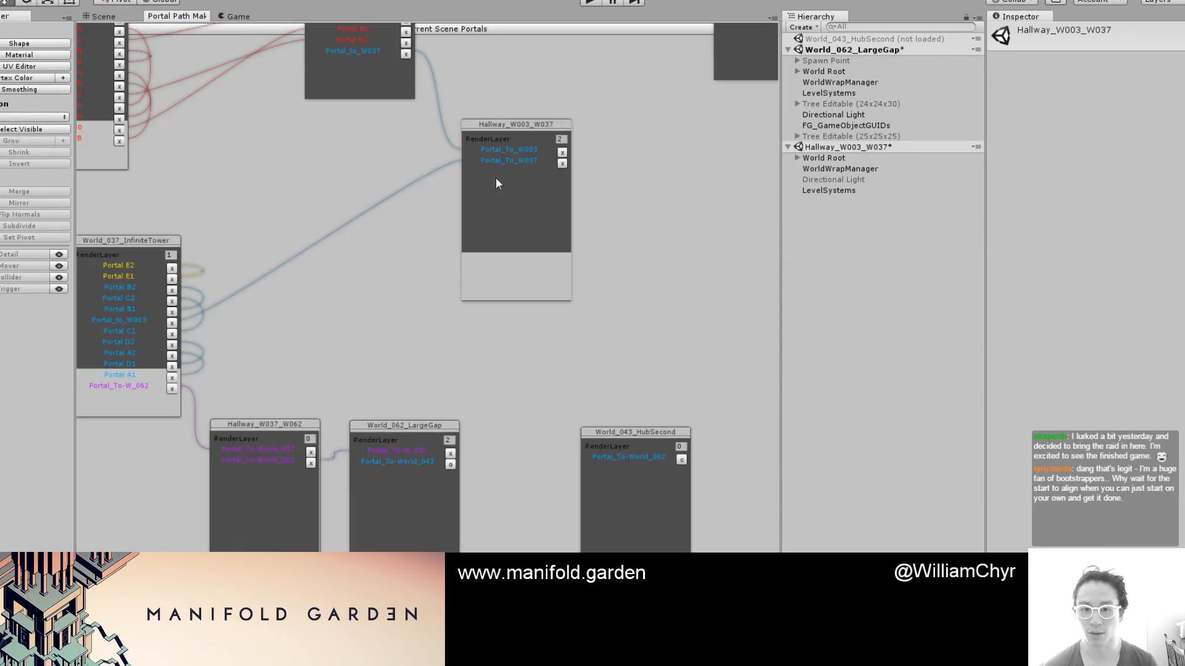
Save a copy of the Hallway_W003_W037 scene under the name Hallway_W062_W043
right_click(851, 149)
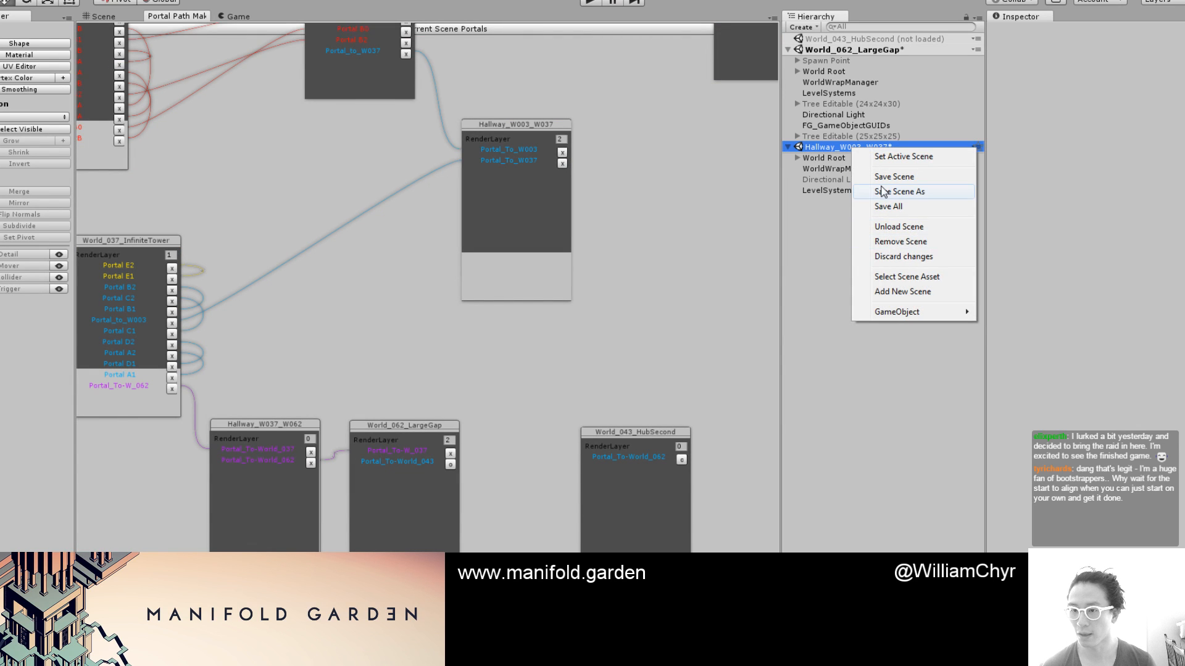
left_click(900, 192)
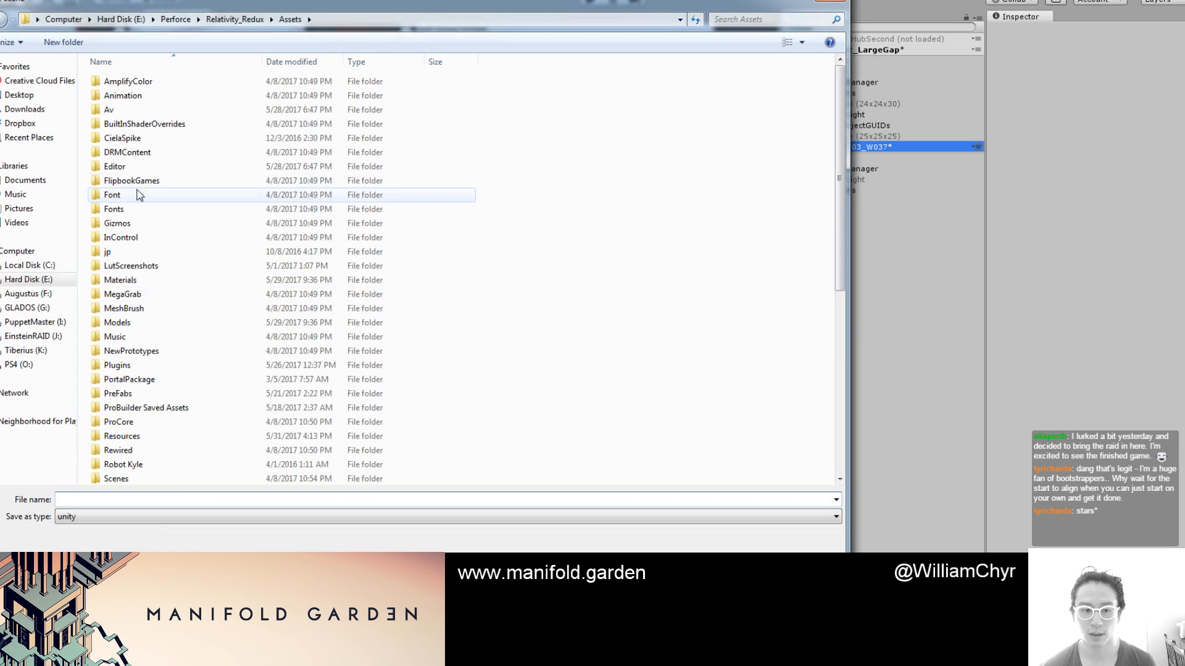
key("Escape")
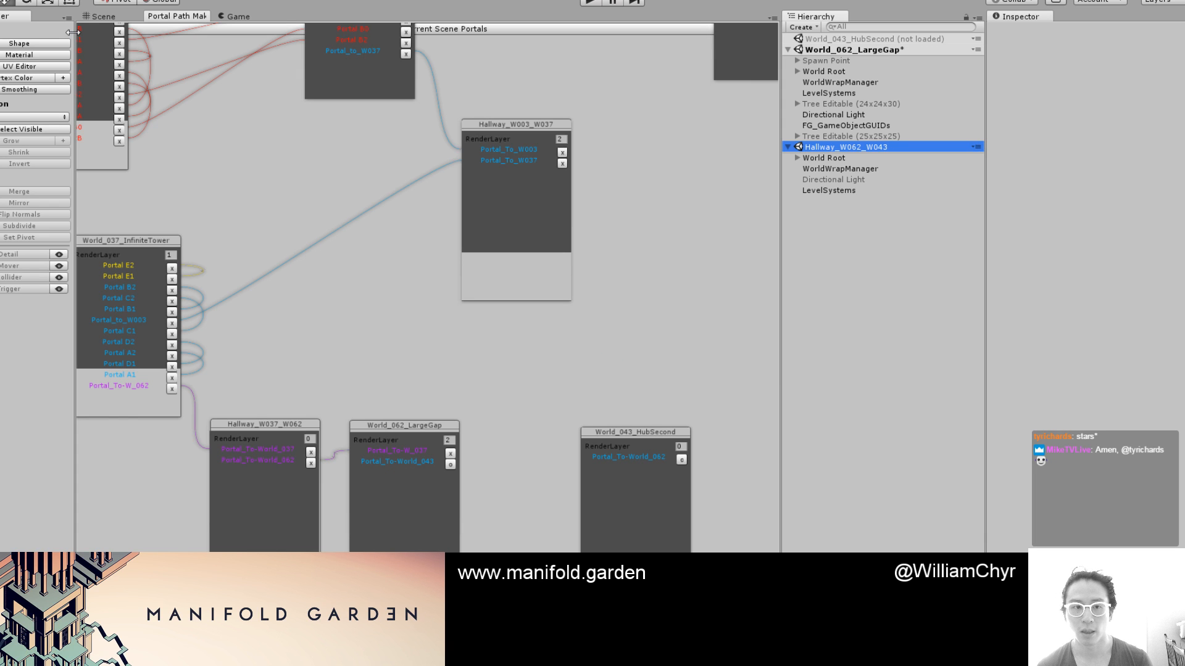
Find Portal_To-World_043 in World_062_LargeGap by filtering the hierarchy for portalphysics, and inspect its doorway in the 3D scene view
left_click(102, 17)
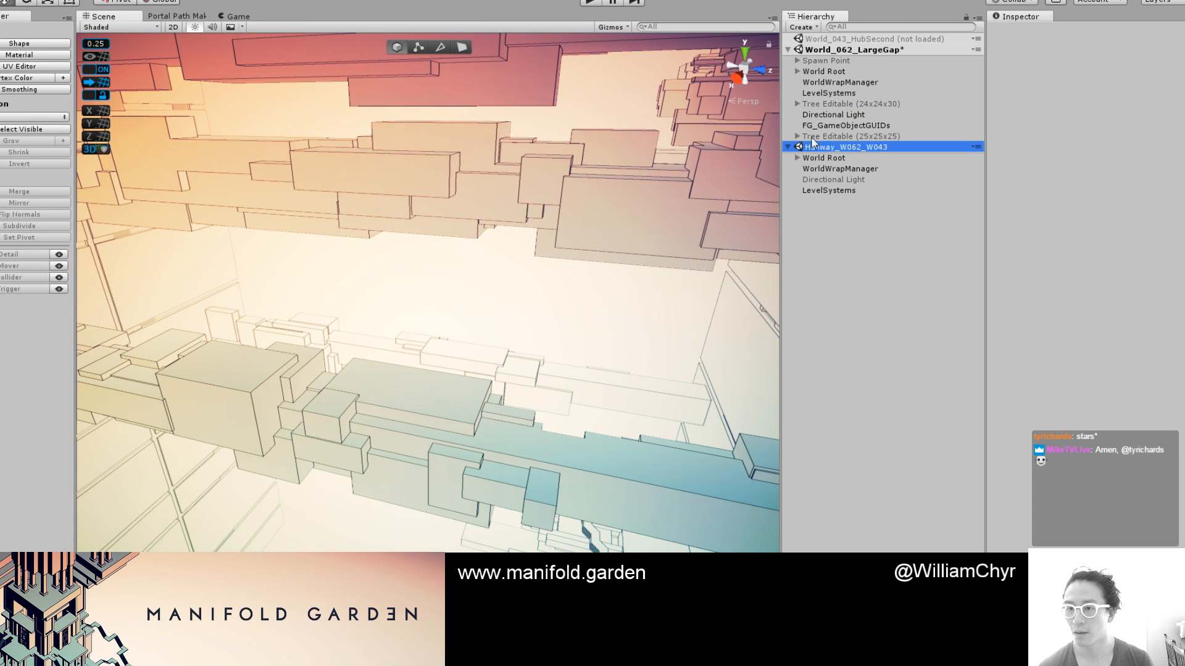
left_click(901, 27)
type("portalphysics")
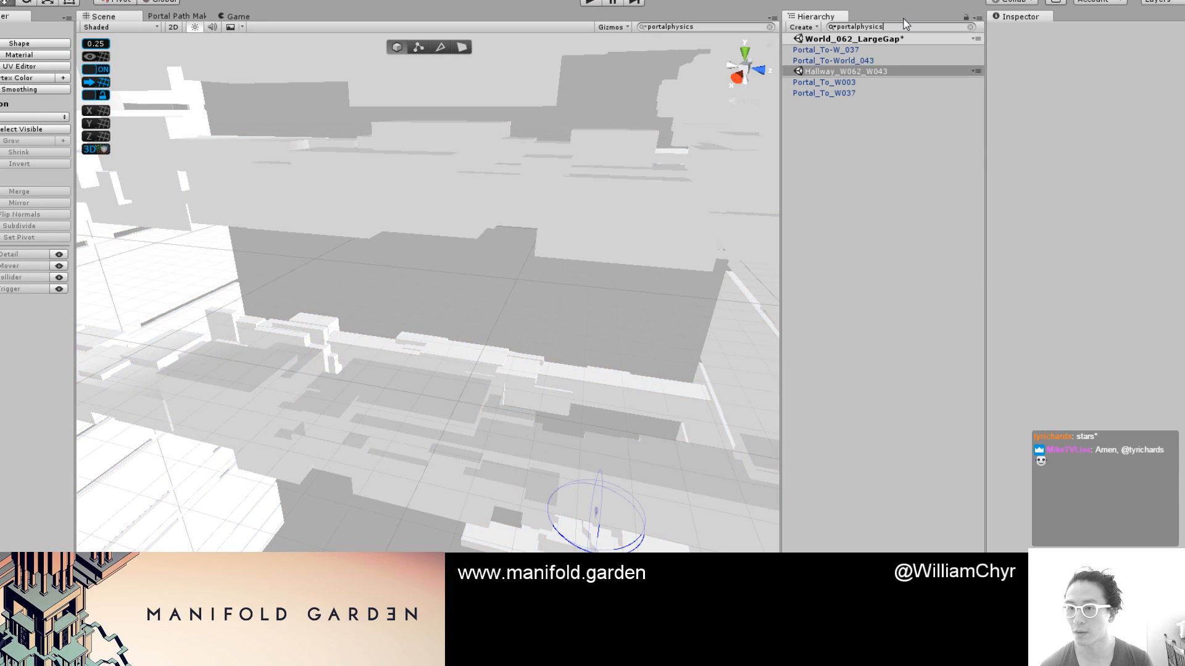
double_click(857, 60)
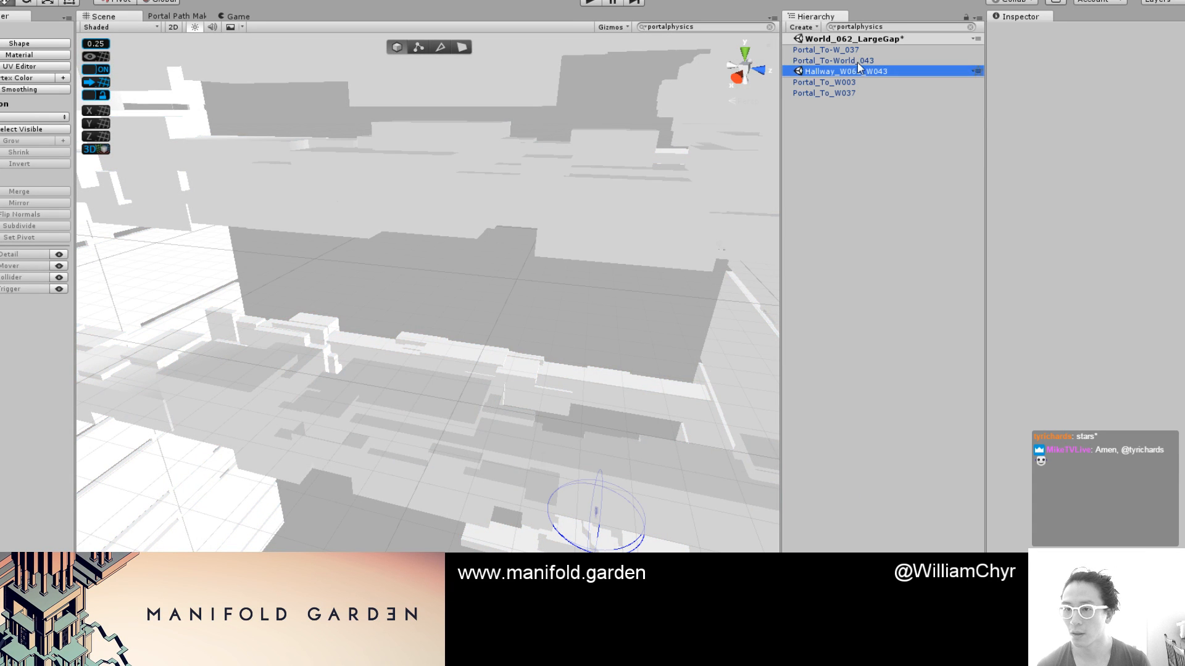
scroll(593, 260, "up", 2)
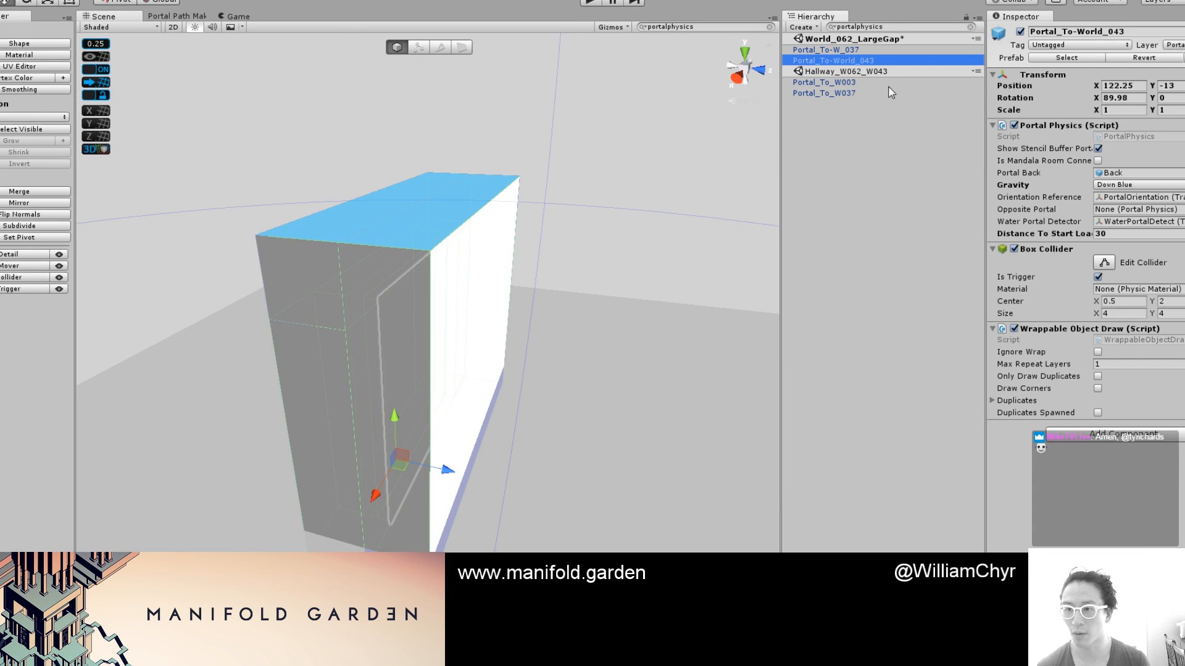
left_click(971, 27)
scroll(472, 308, "down", 2)
left_click_drag(470, 309, 722, 336, "alt")
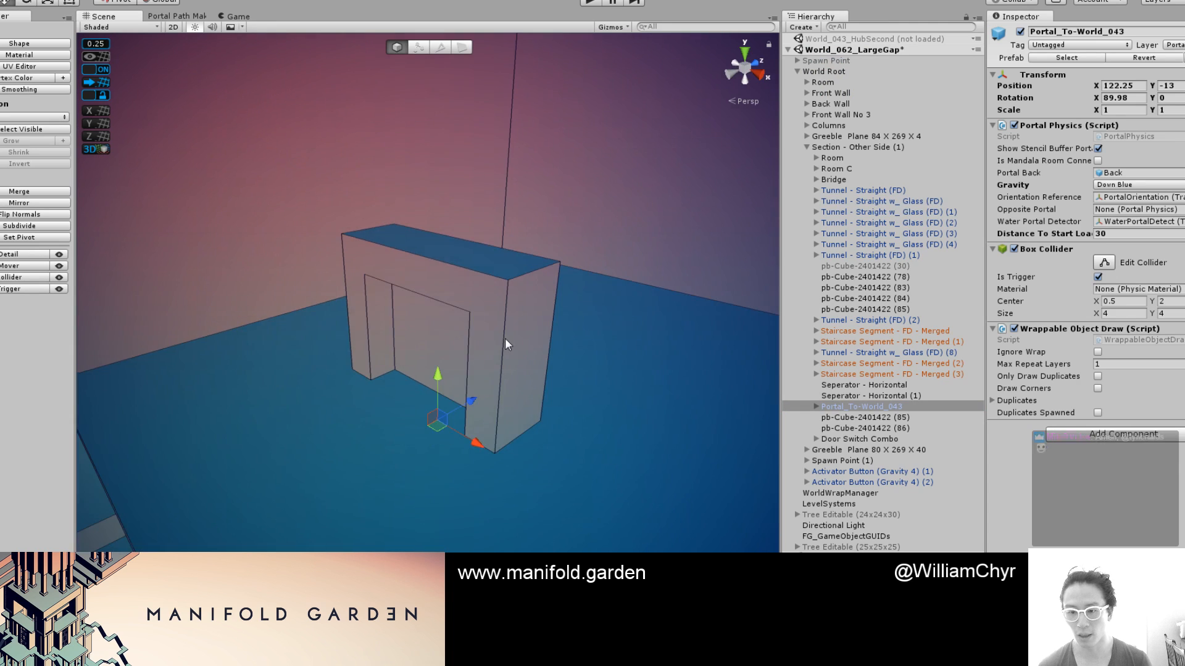
left_click_drag(508, 336, 453, 395, "alt")
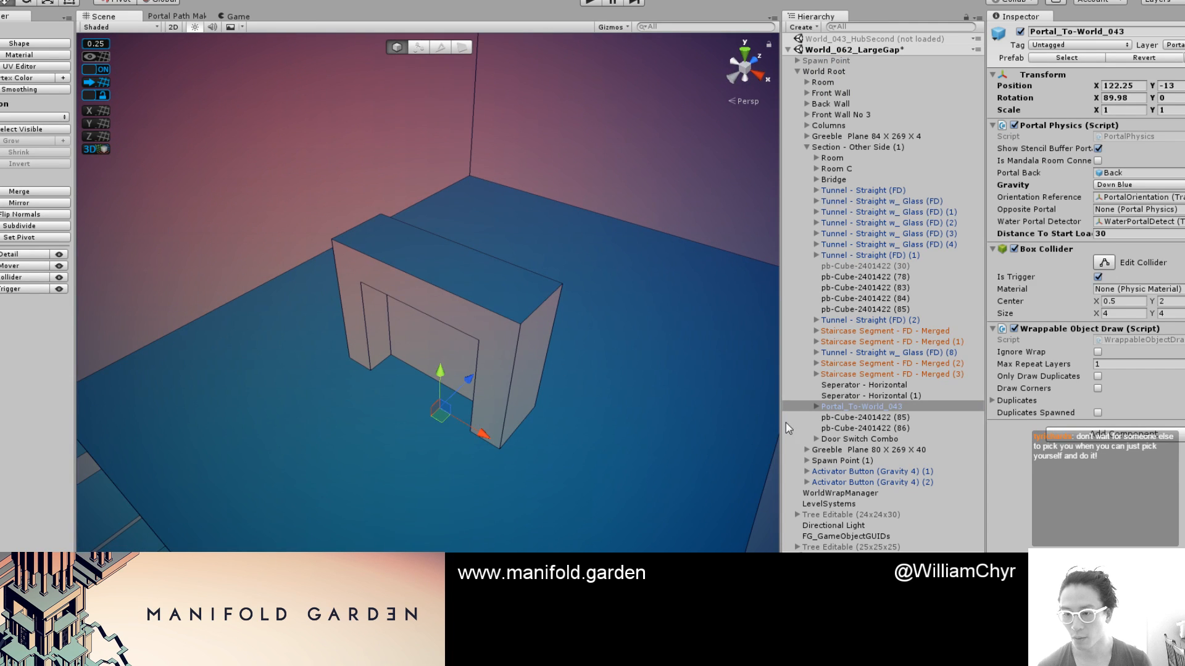
left_click(861, 407)
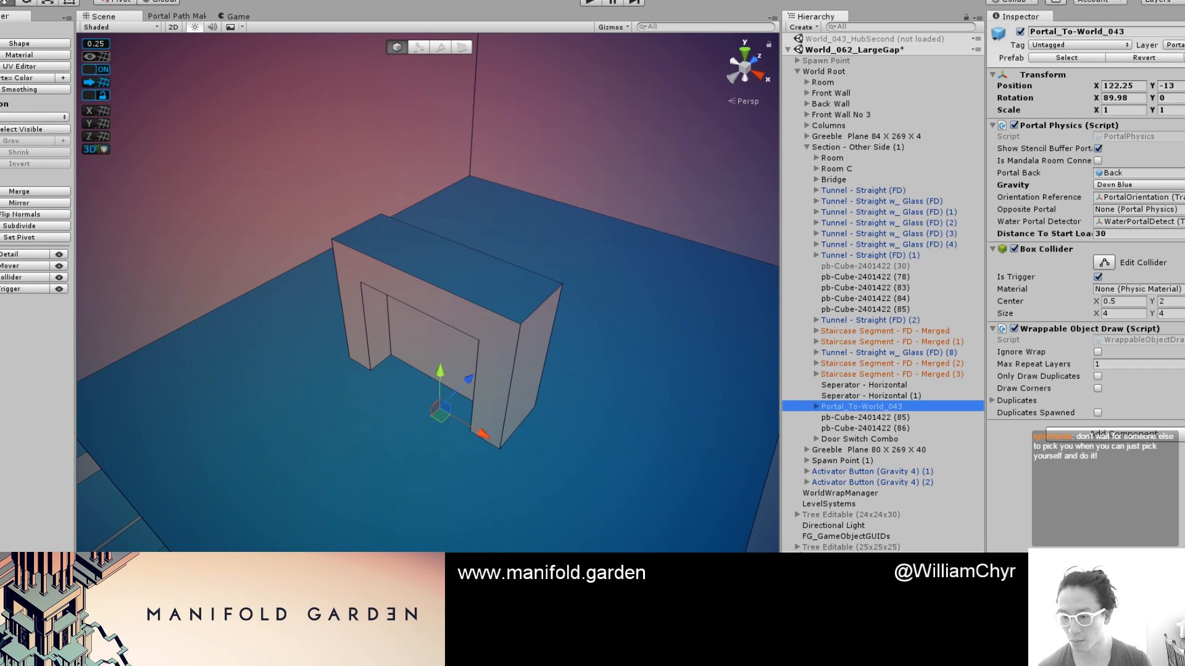
Rename the Portal_To_W037 object in the Hallway_W062_W043 scene as Portal_To_W062
key("ctrl+d")
double_click(829, 573)
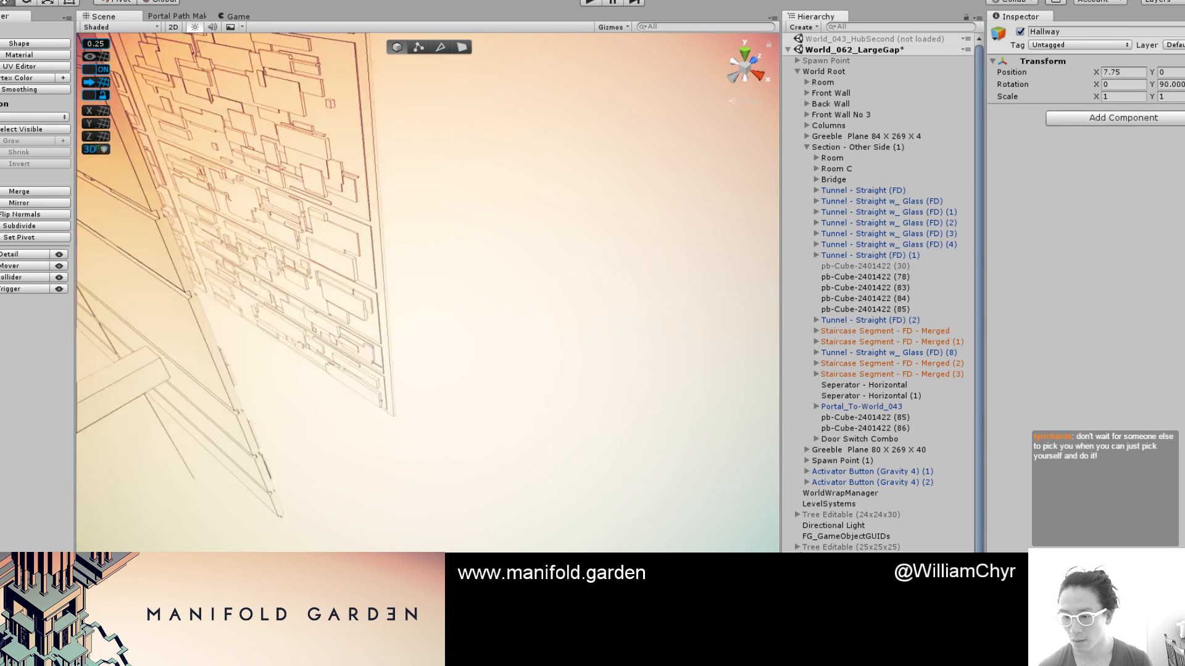
scroll(484, 436, "up", 5)
left_click_drag(510, 423, 476, 404, "alt")
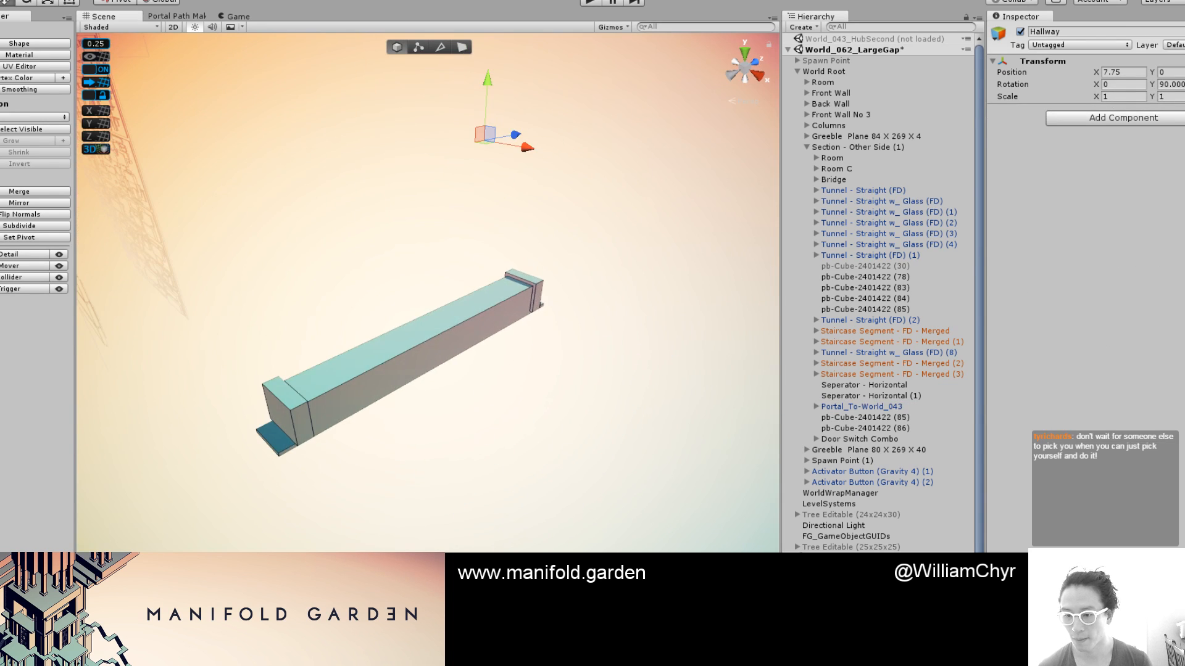
left_click(823, 567)
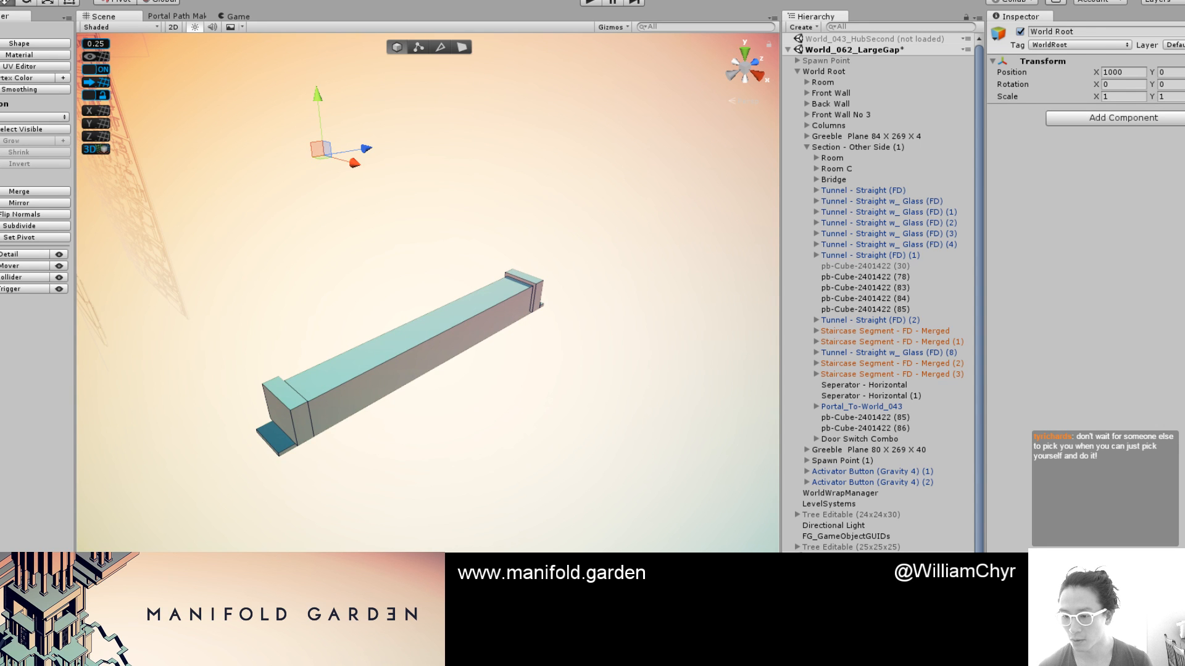
double_click(830, 585)
left_click_drag(657, 487, 701, 358, "alt")
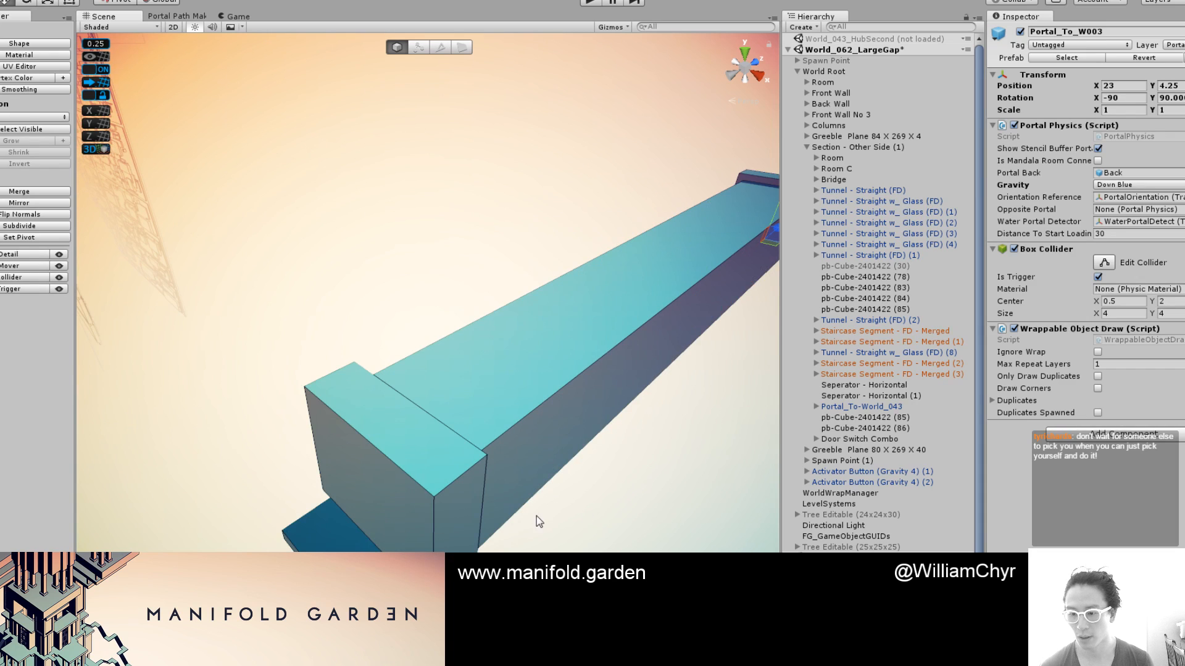
left_click(829, 596)
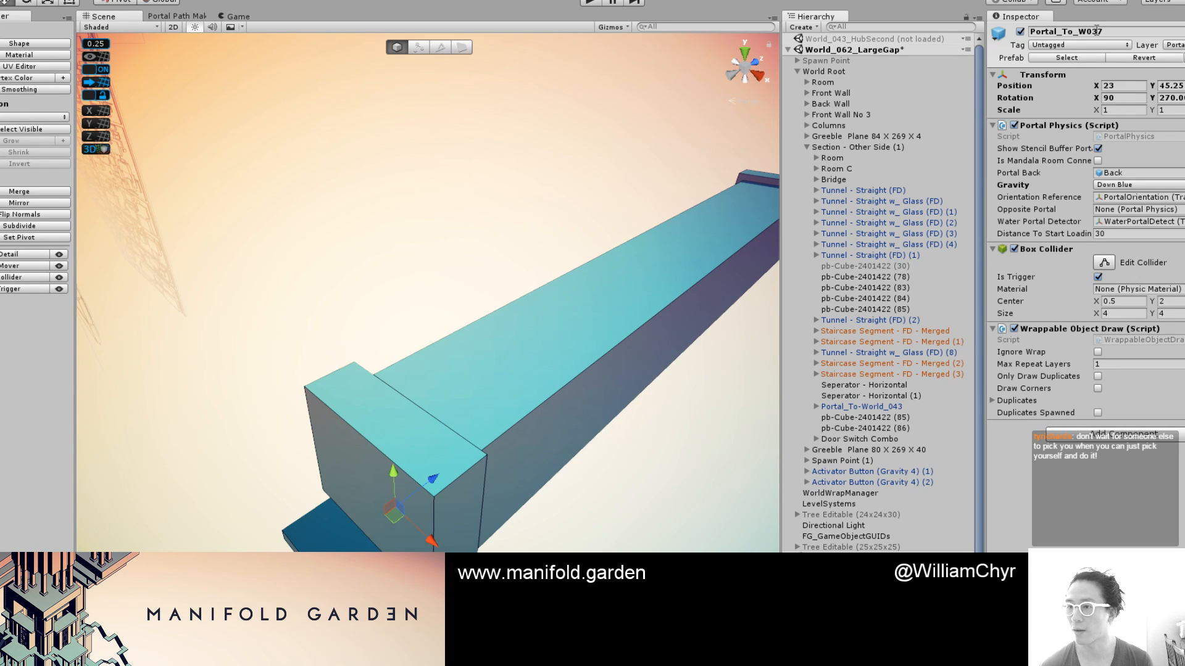
left_click_drag(1092, 32, 1137, 40)
type("62")
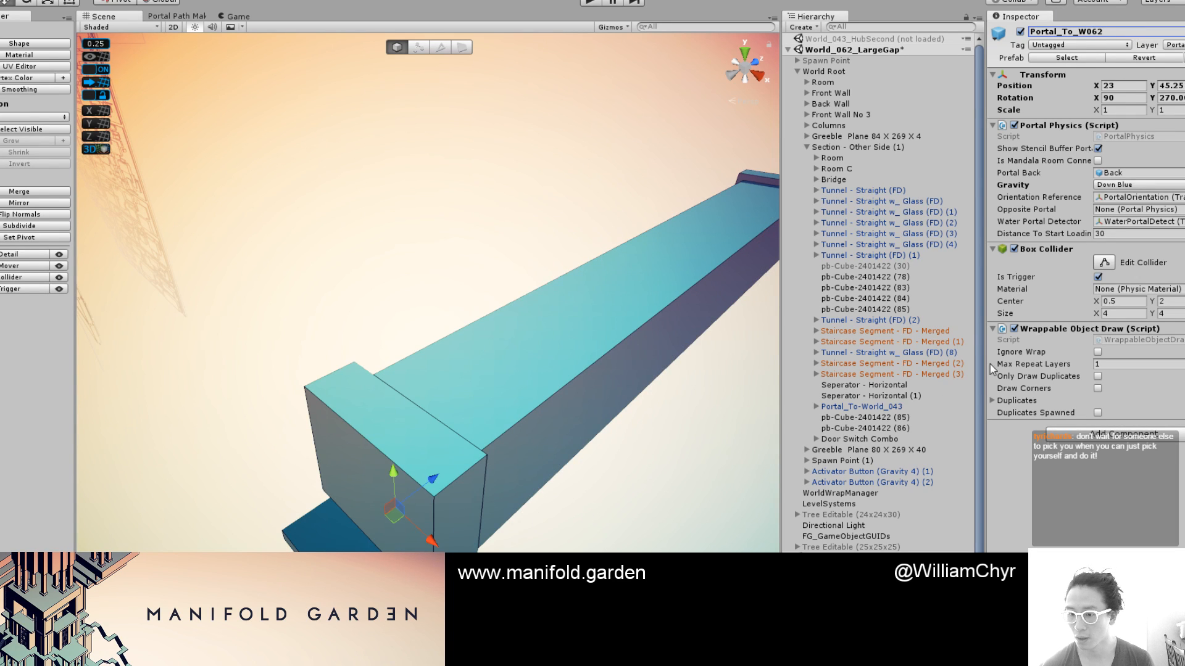
Rename the hallway's Portal_To_W003 object as Portal_To_W043
double_click(849, 580)
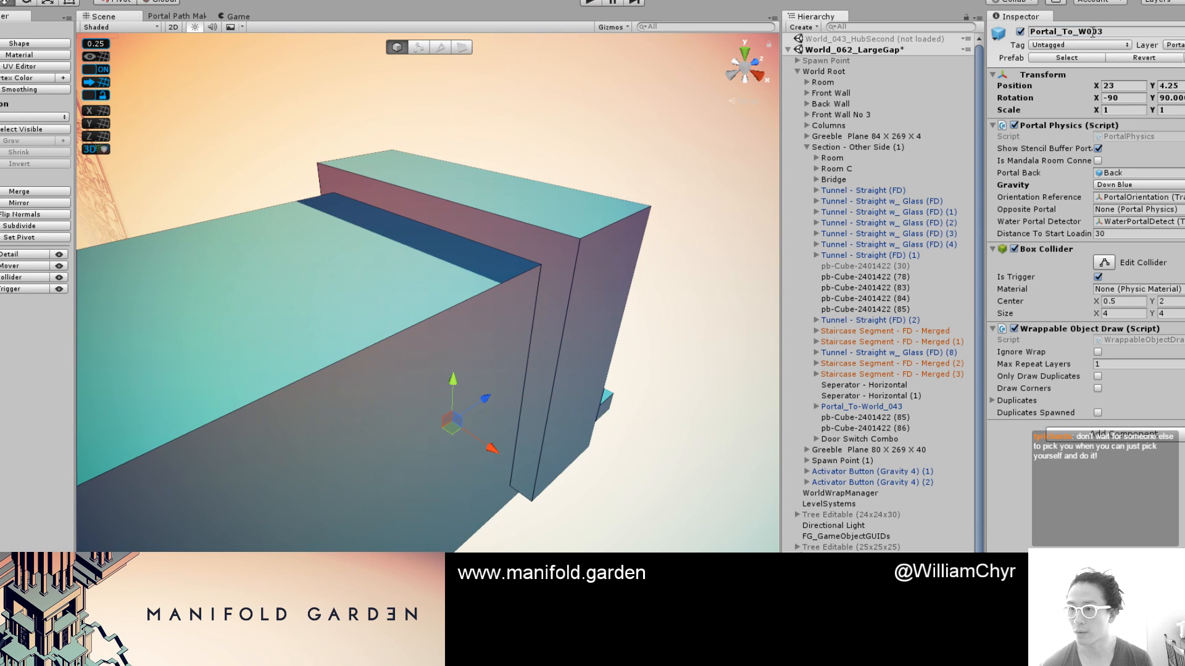
double_click(1096, 32)
type("43")
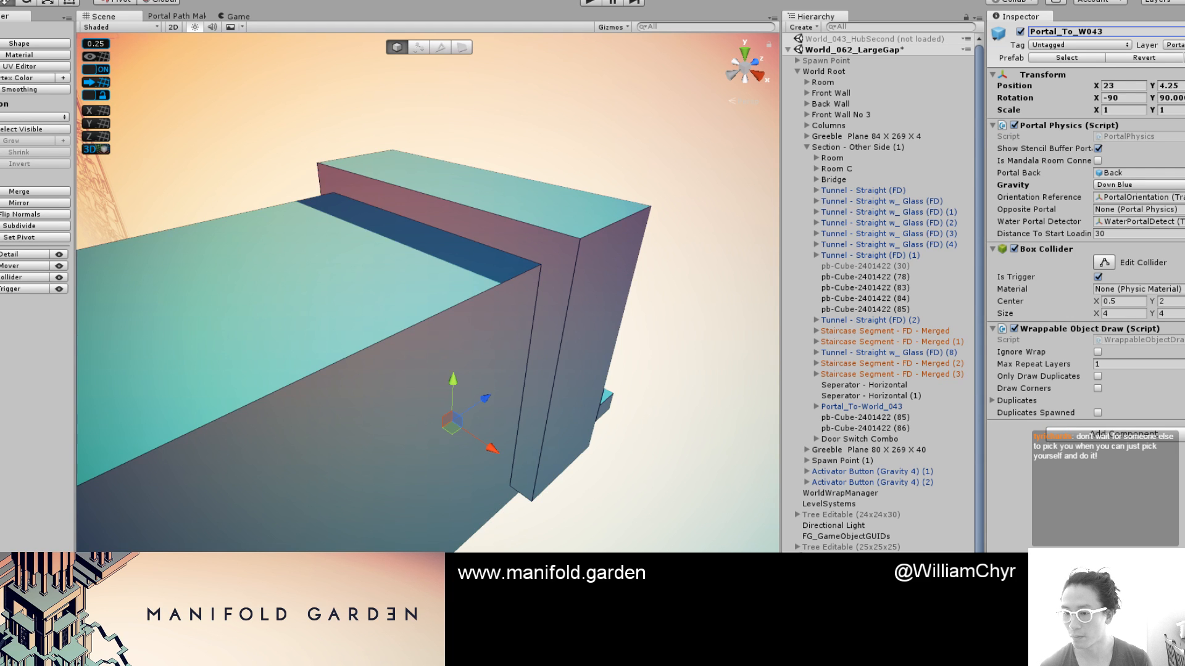
Save the Hallway_W062_W043 and World_062_LargeGap scenes and unload World_062_LargeGap
right_click(850, 558)
left_click(879, 415)
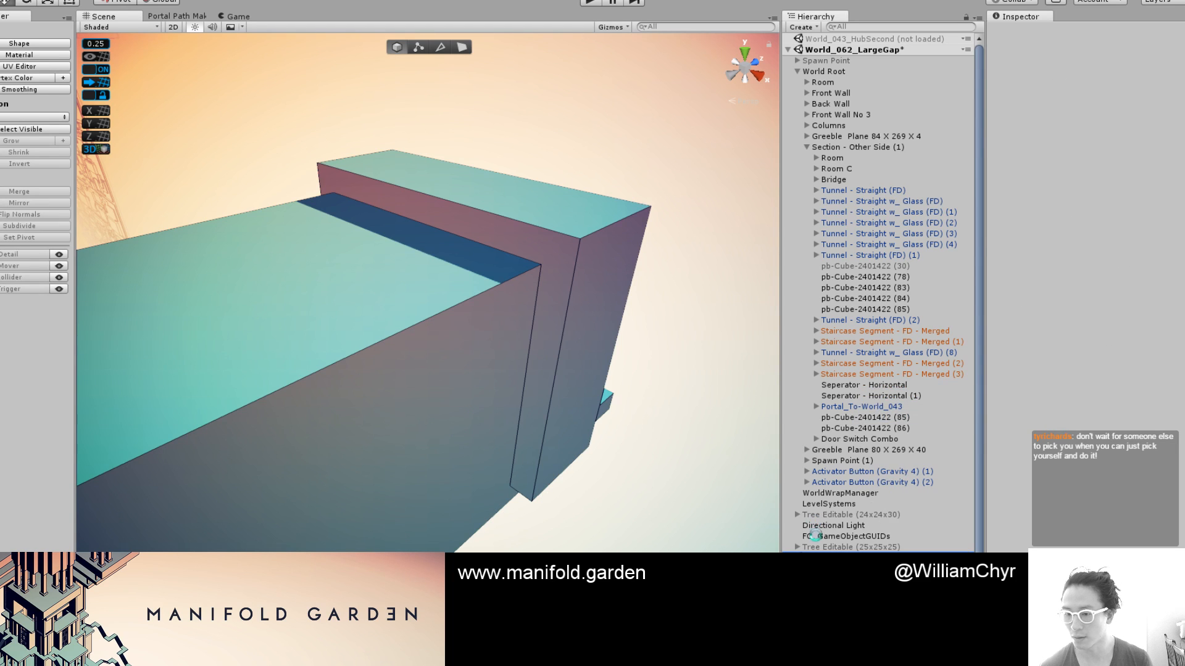
right_click(821, 50)
left_click(870, 81)
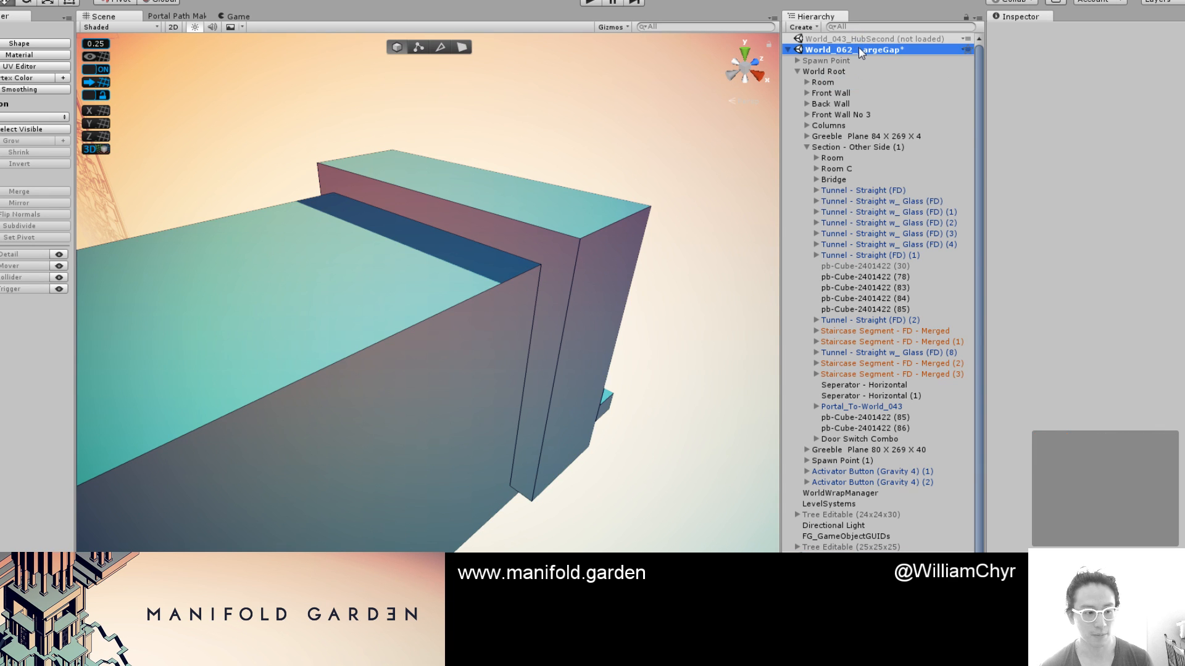
right_click(861, 50)
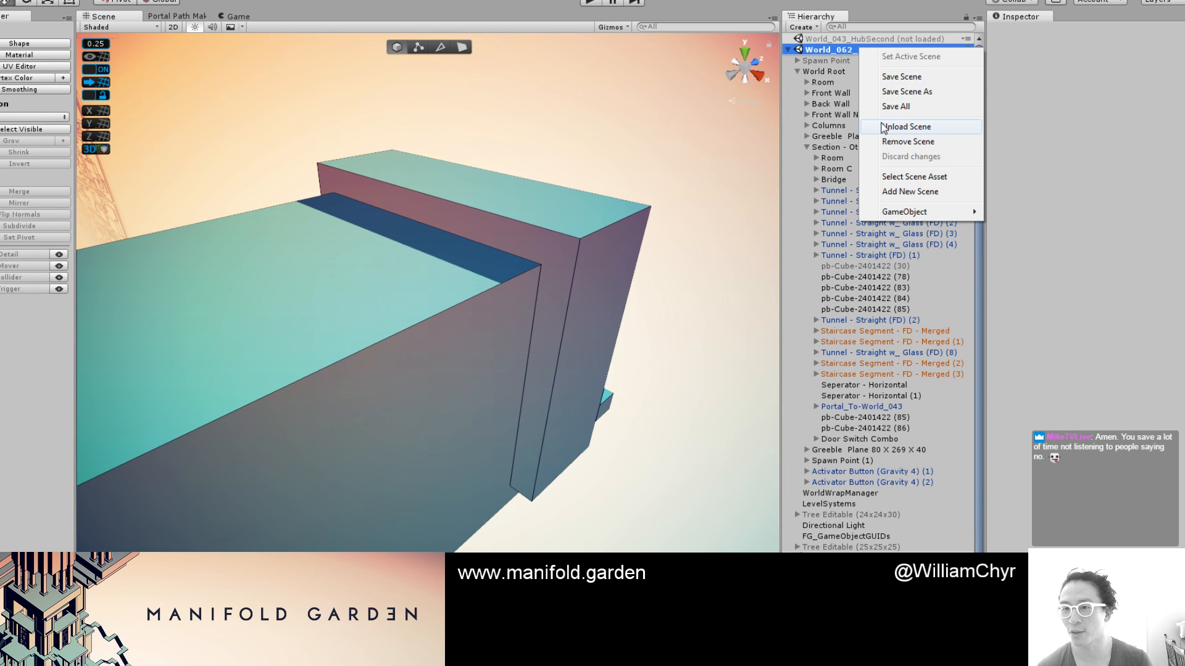
left_click(883, 126)
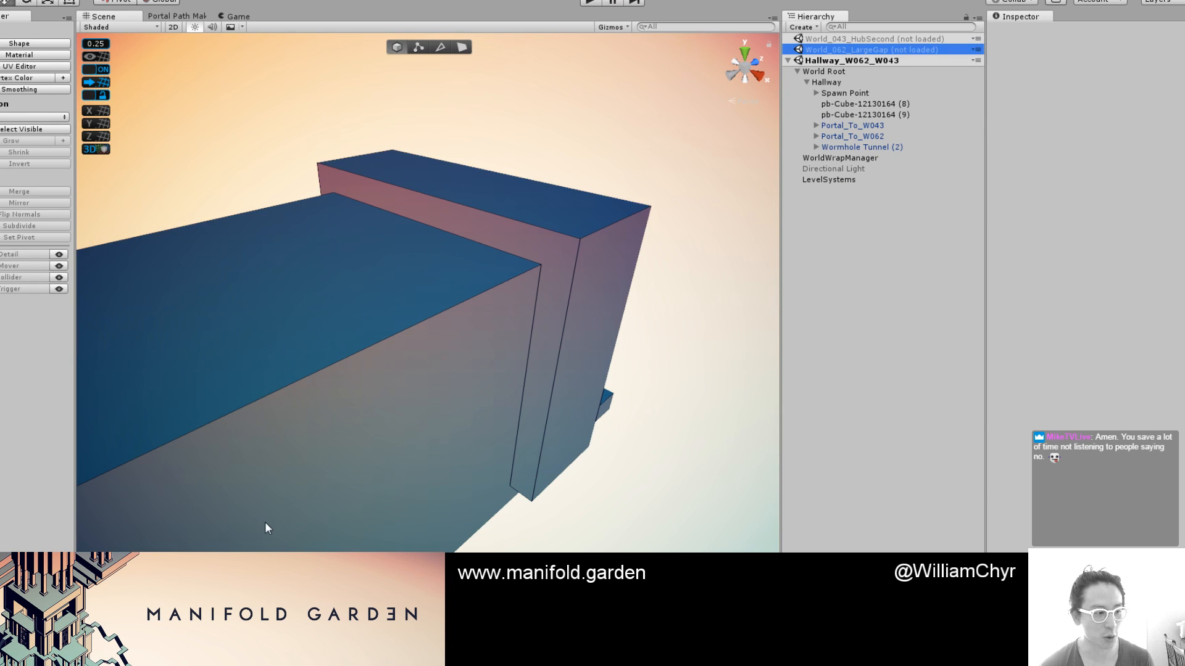
key("alt+Tab")
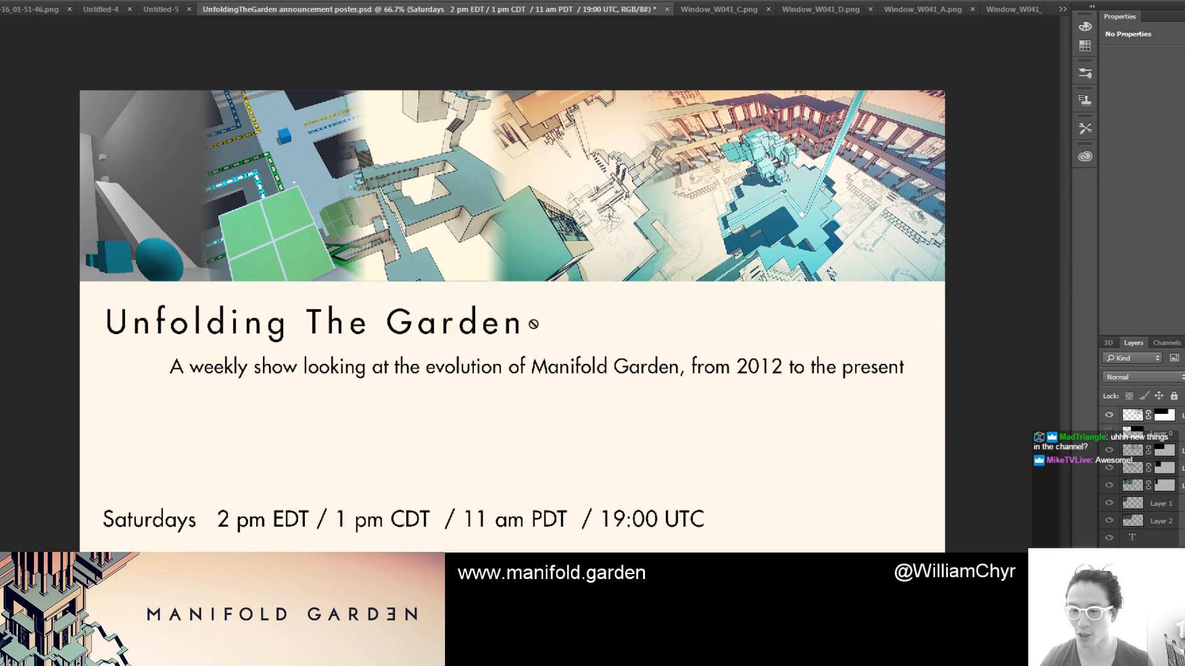
key("alt+Tab")
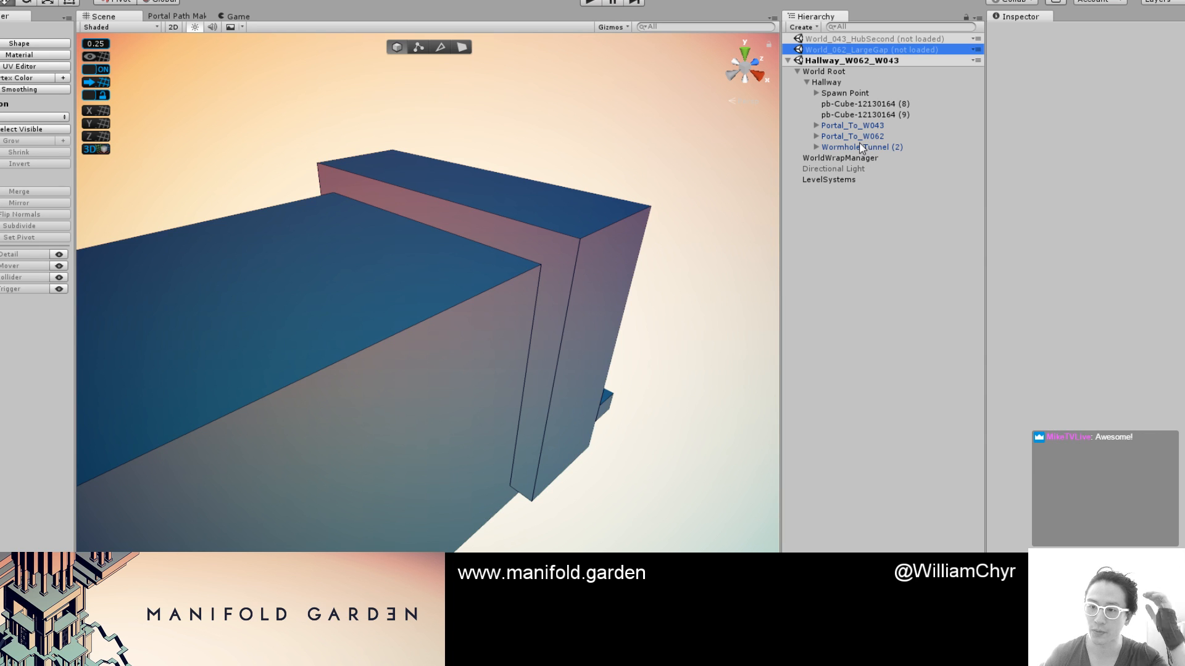
Find the Hallway_W062_W043 node in the portal path graph and move it just below the Mandala_World_003 node
left_click(175, 16)
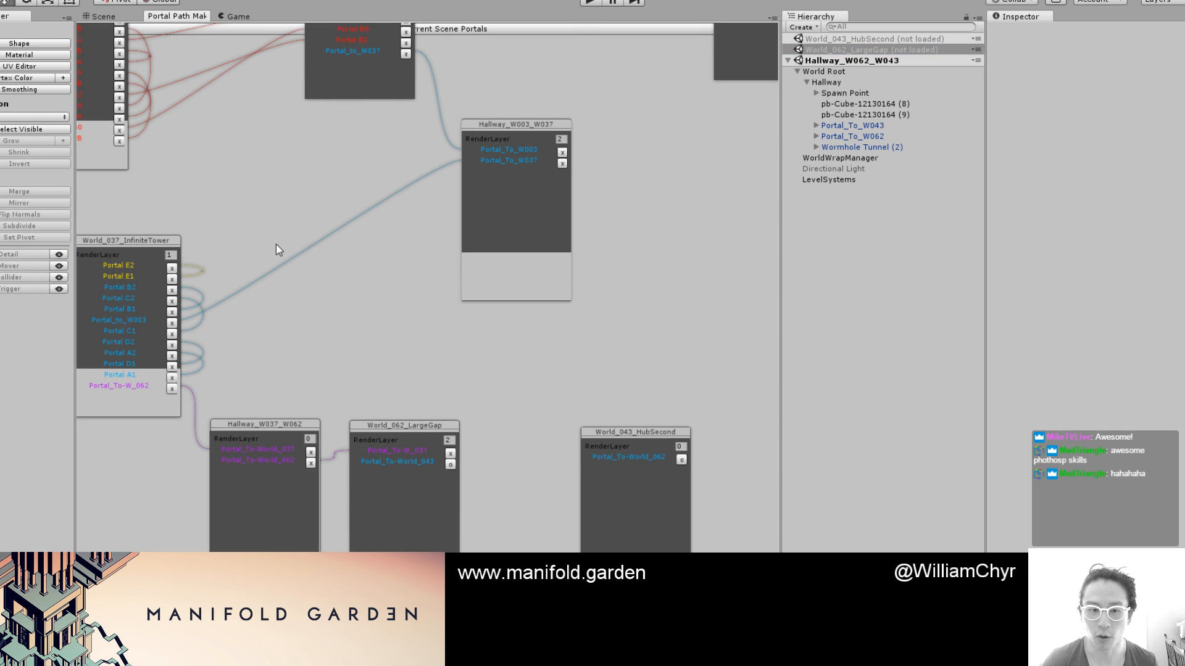
scroll(277, 244, "down", 8)
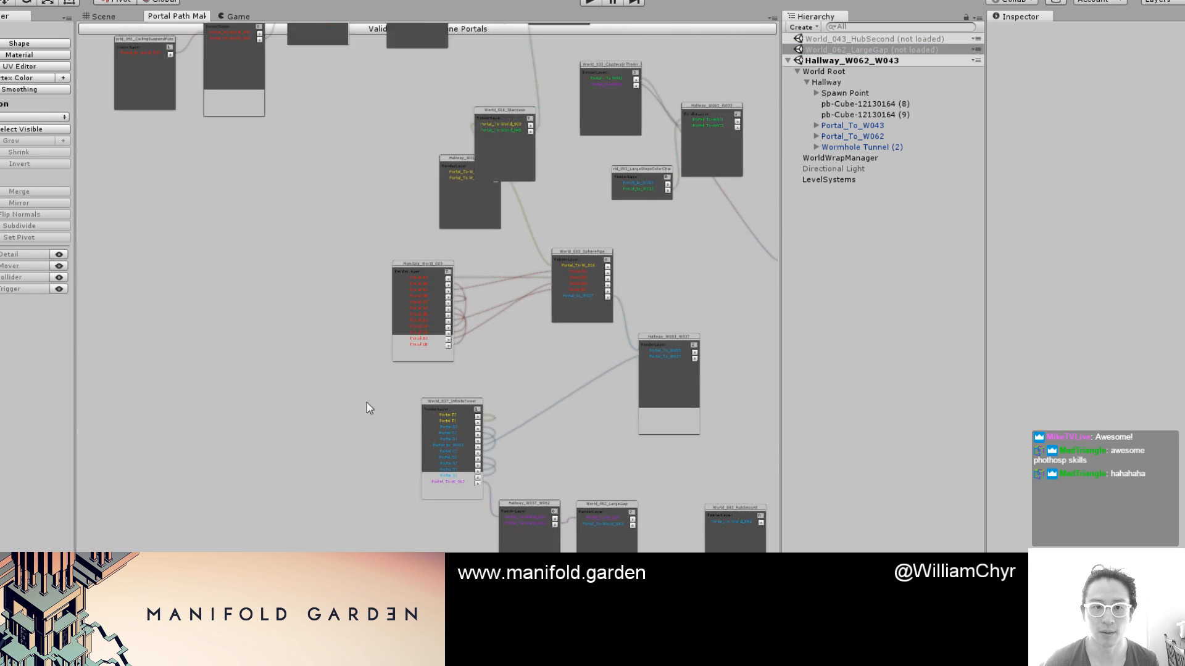
middle_click_drag(366, 402, 409, 451)
middle_click_drag(191, 185, 225, 256)
middle_click_drag(158, 84, 245, 200)
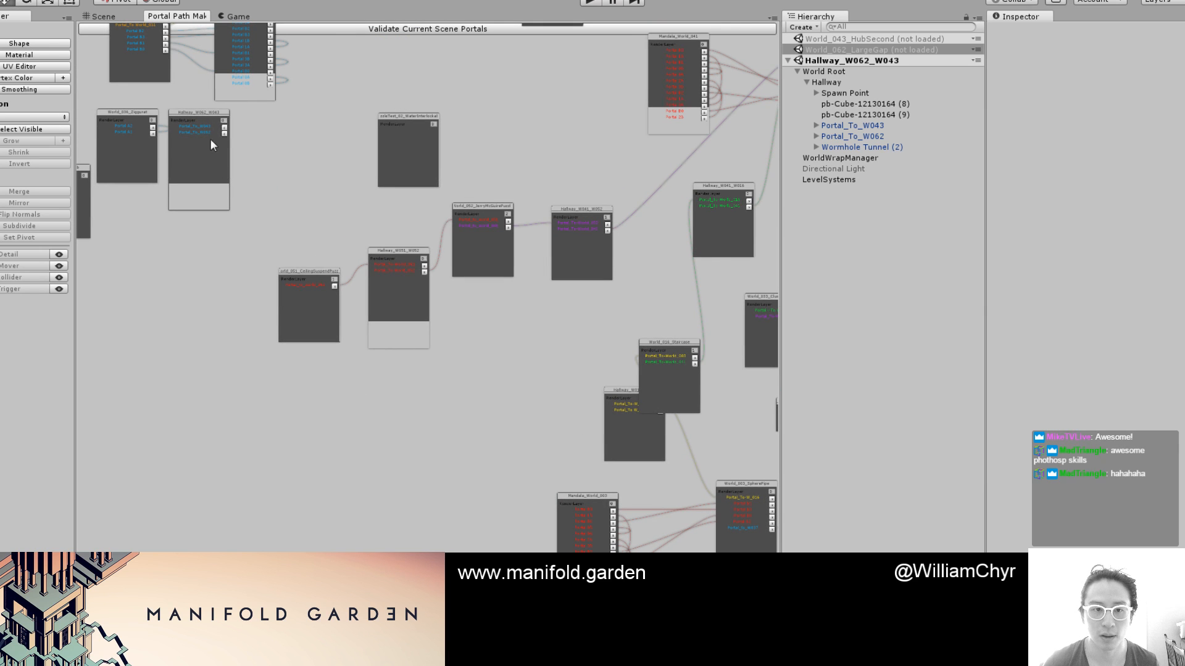
left_click_drag(194, 113, 607, 594)
Put the World_037_InfiniteTower node back below Mandala_World_003 and move the Hallway_W062_W043 node beneath World_043_HubSecond
middle_click_drag(466, 541, 338, 387)
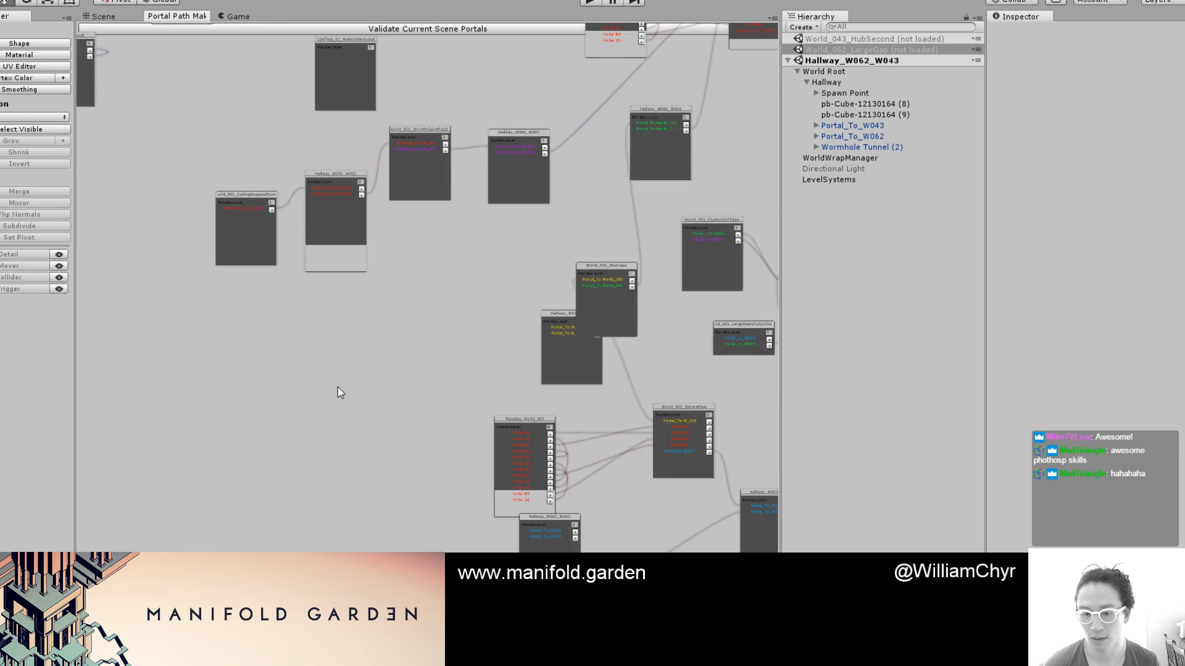
middle_click_drag(524, 586, 415, 466)
mouse_move(422, 520)
middle_mouse_down()
mouse_move(401, 513)
mouse_move(248, 359)
middle_mouse_up()
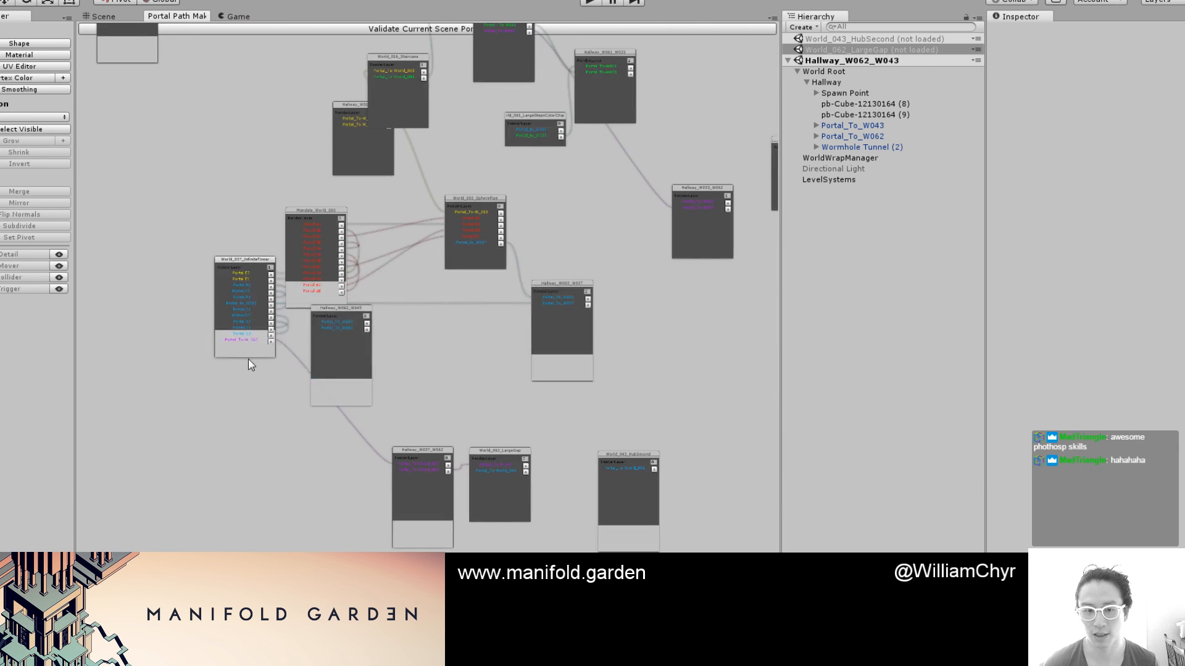
left_click_drag(254, 261, 286, 367)
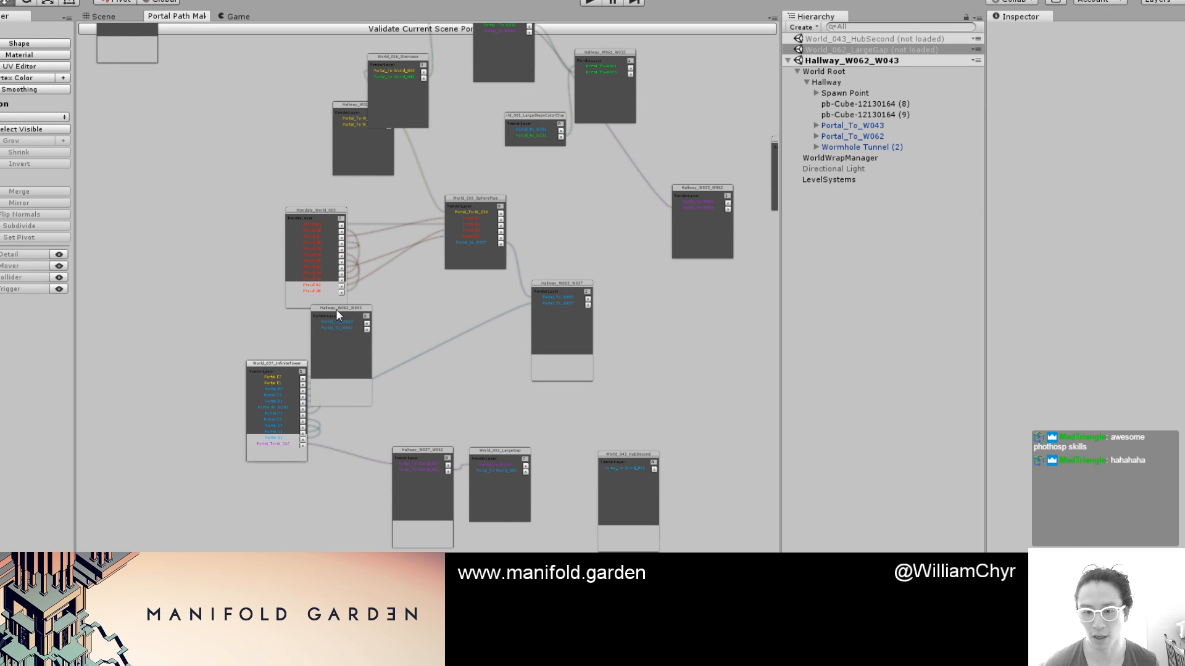
left_click_drag(335, 309, 587, 556)
Place the Hallway_W062_W043 node between World_062_LargeGap and World_043_HubSecond, and link World_062_LargeGap's Portal_To-World_043 to the hallway's Portal_To_W062
middle_click_drag(426, 431, 368, 298)
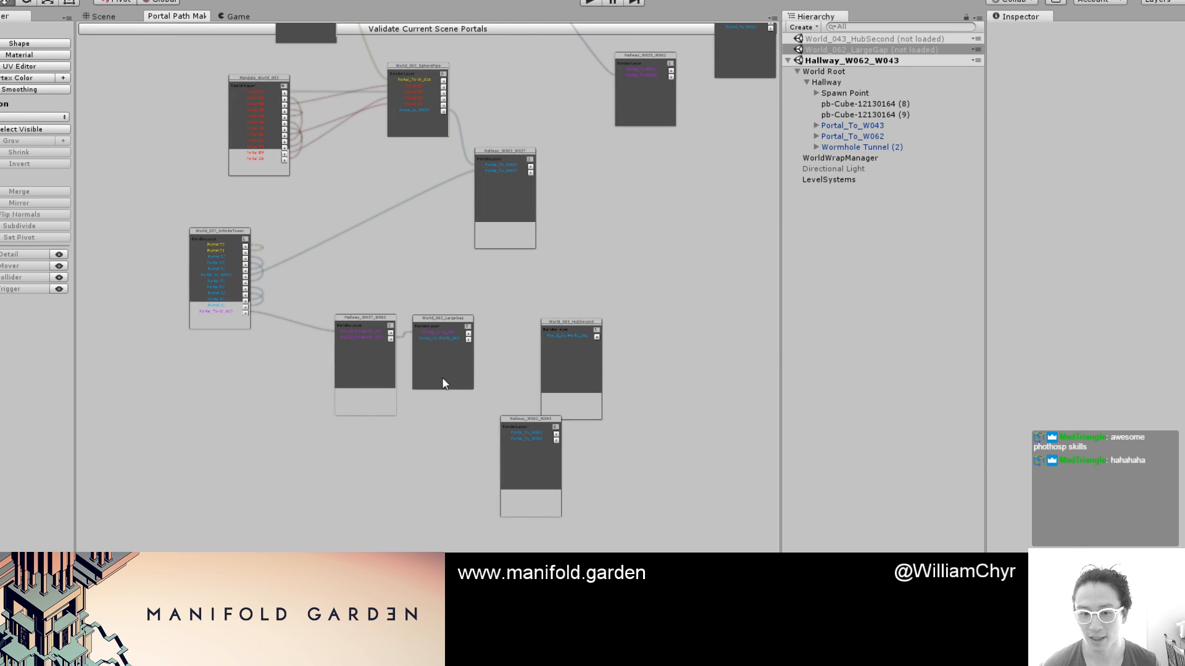
scroll(389, 300, "up", 4)
middle_click_drag(466, 390, 375, 283)
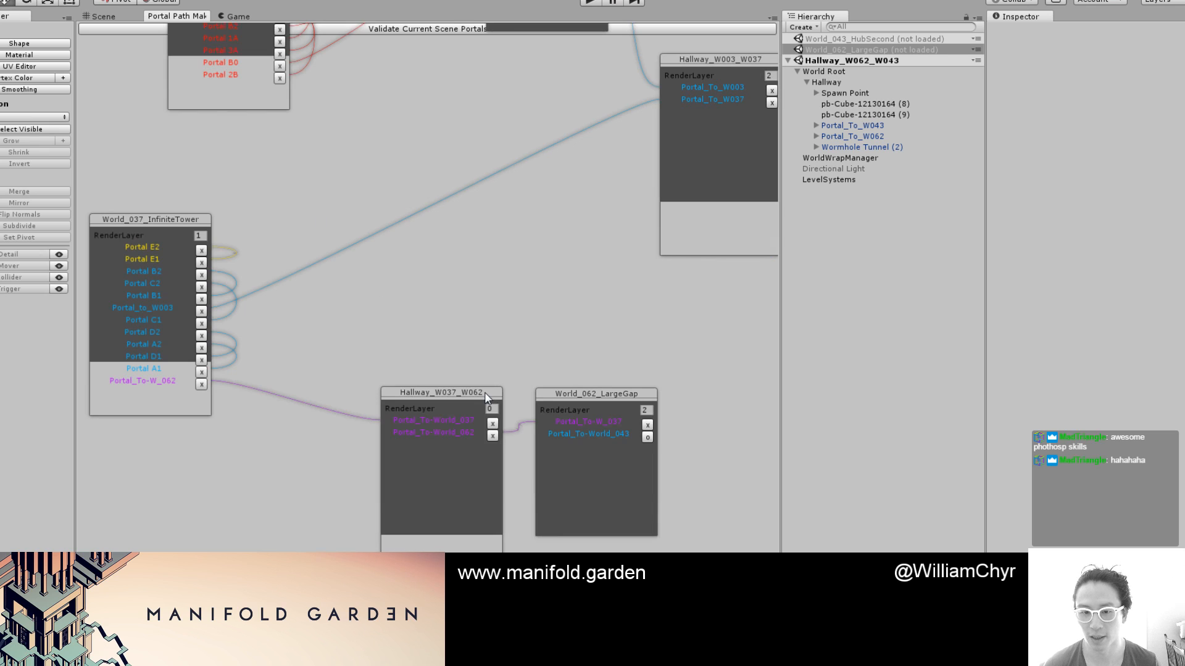
left_click_drag(485, 397, 396, 271)
left_click_drag(563, 394, 487, 257)
middle_click_drag(664, 375, 494, 281)
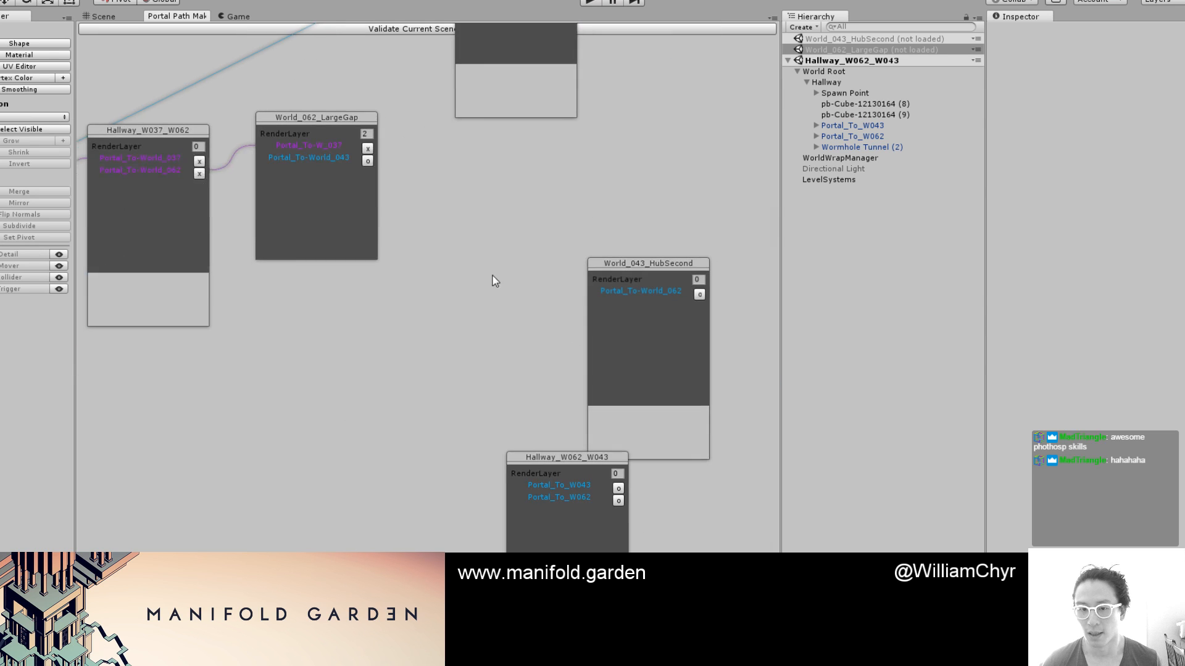
left_click_drag(567, 458, 480, 200)
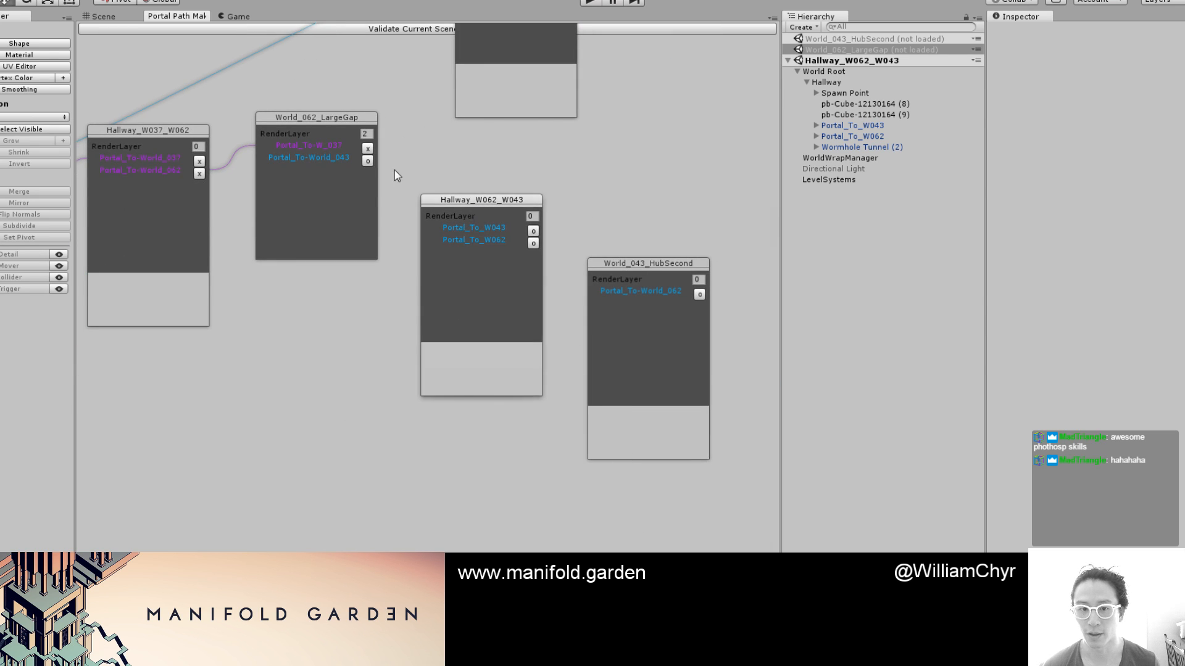
left_click_drag(365, 160, 531, 246)
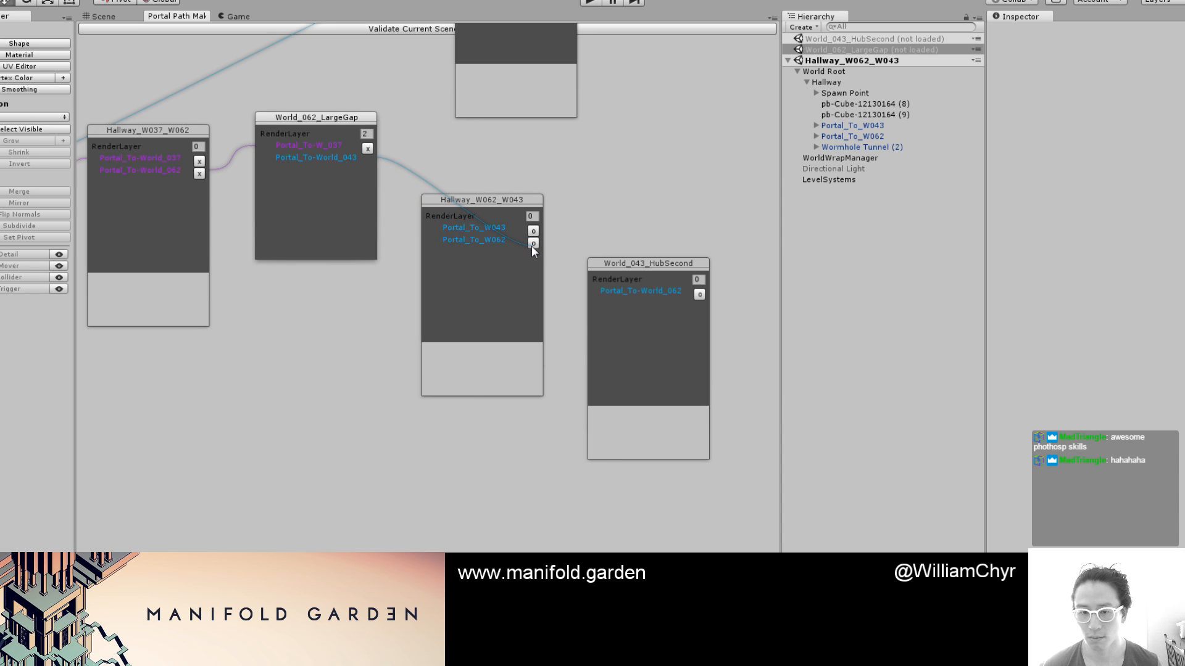
Link the hallway's Portal_To_W043 to World_043_HubSecond's Portal_To-World_062, and set the render layers to 1 for Hallway_W062_W043 and 3 for World_043_HubSecond
left_click_drag(531, 246, 697, 297)
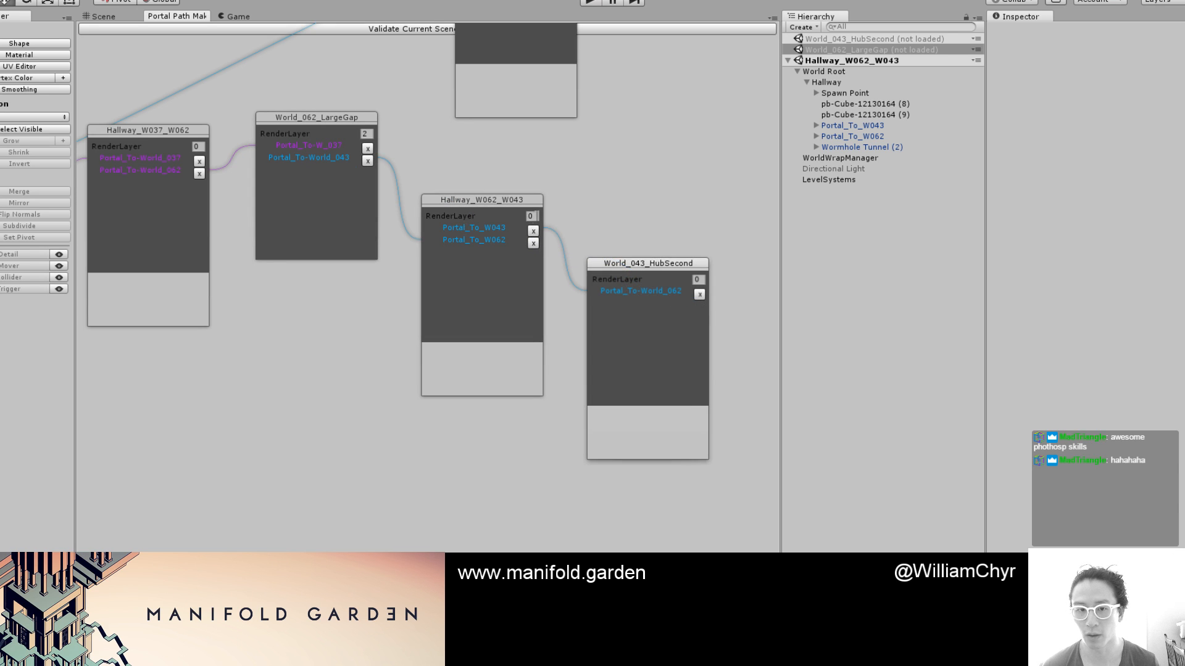
left_click(697, 280)
type("3")
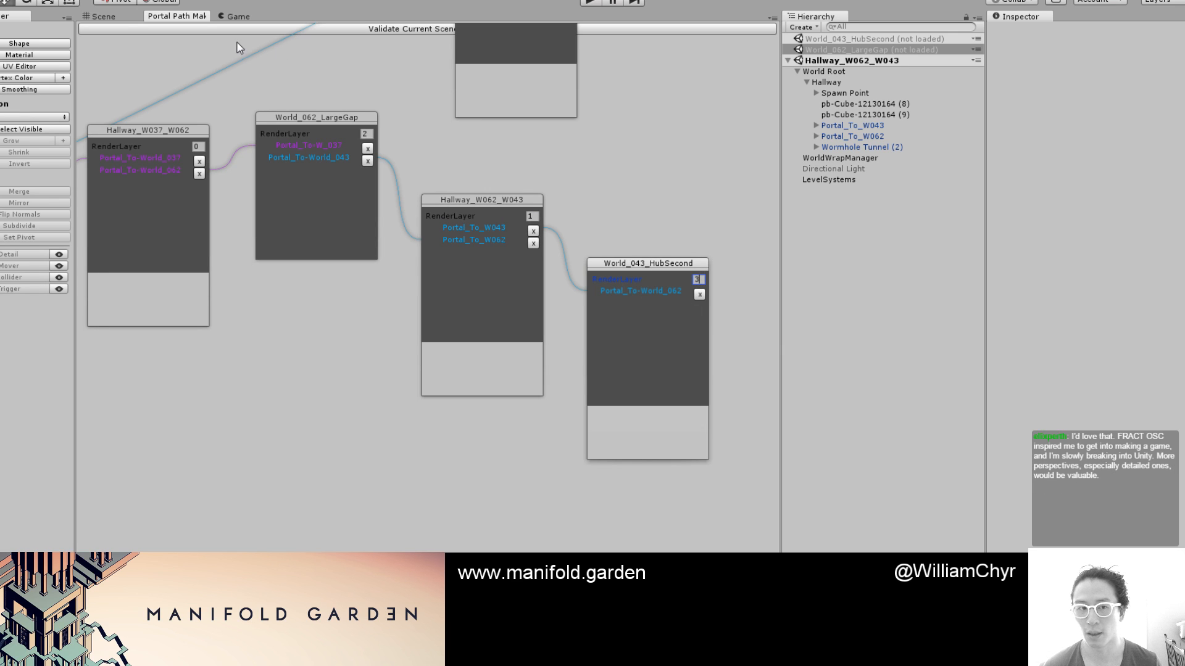
Generate an additive duplicate scene from the active Hallway_W062_W043 scene
left_click(815, 58)
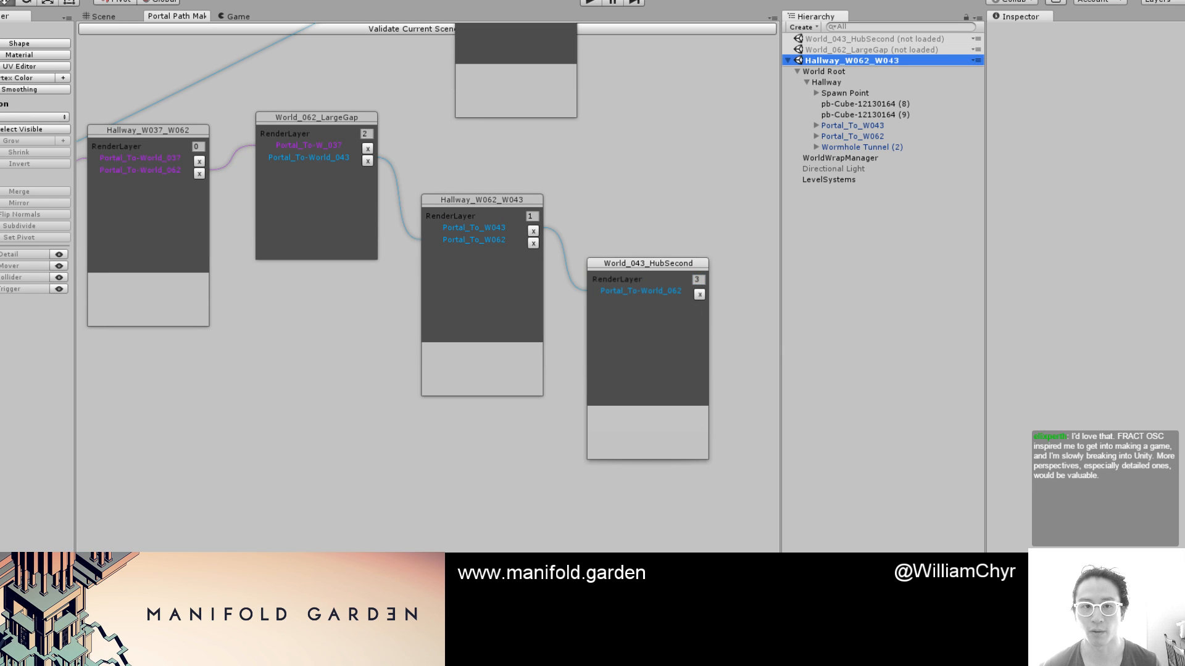
left_click(198, 1)
mouse_move(246, 34)
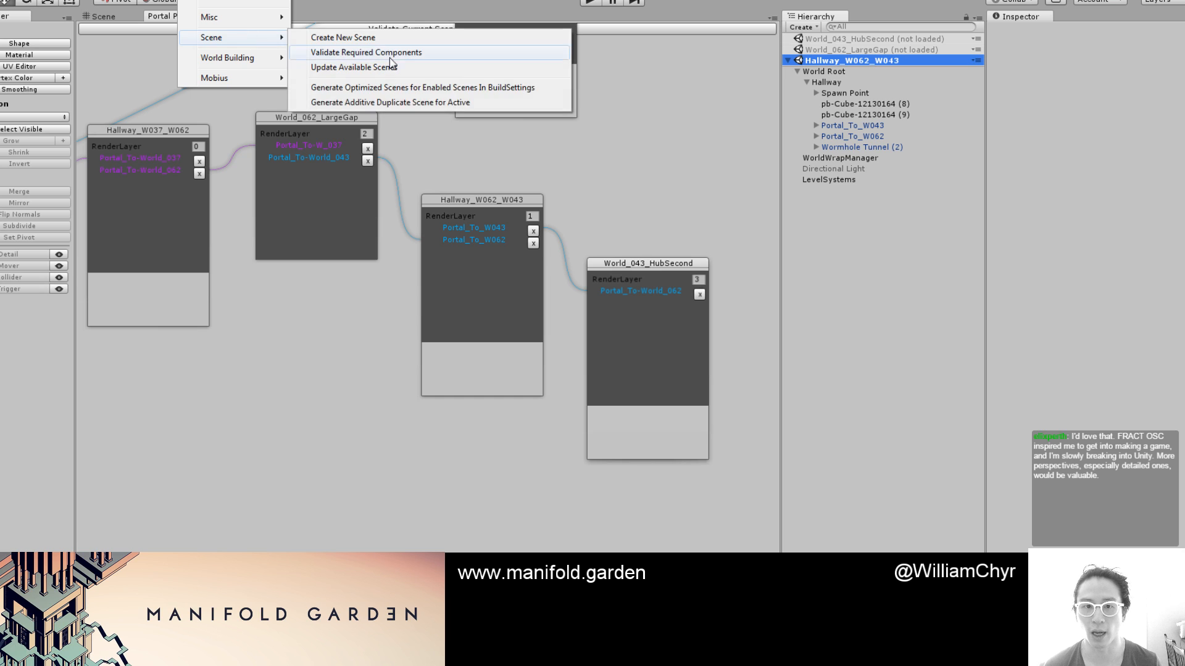
left_click(390, 103)
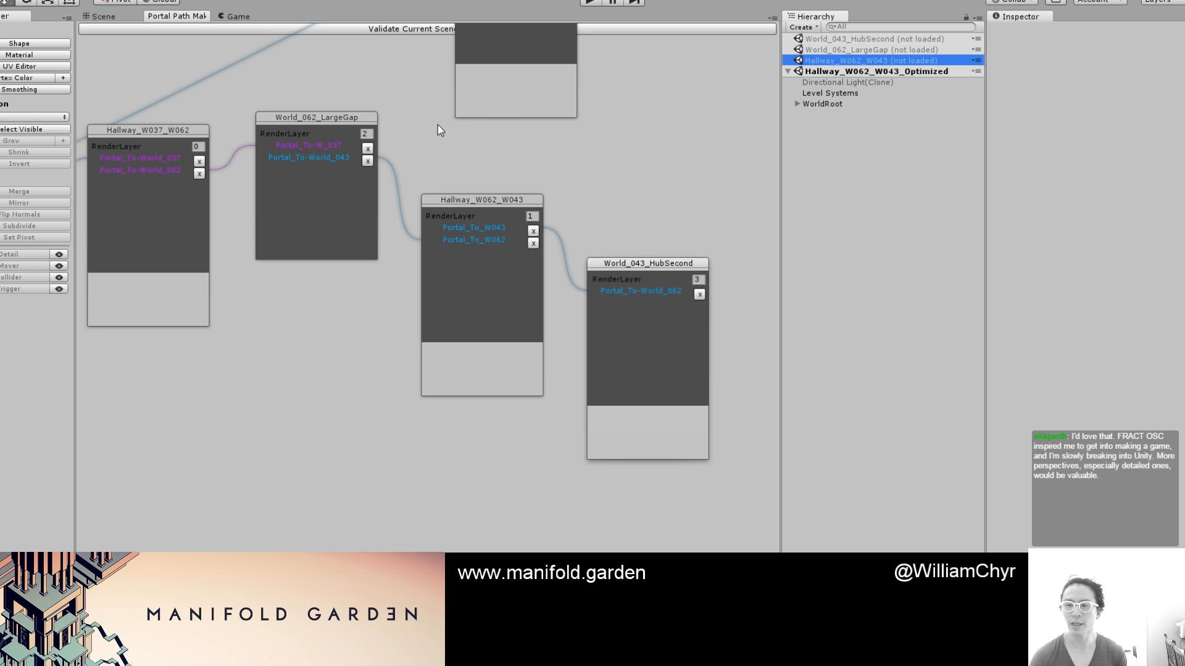
Load the World_062_LargeGap scene and unload Hallway_W062_W043_Optimized
left_click(923, 50)
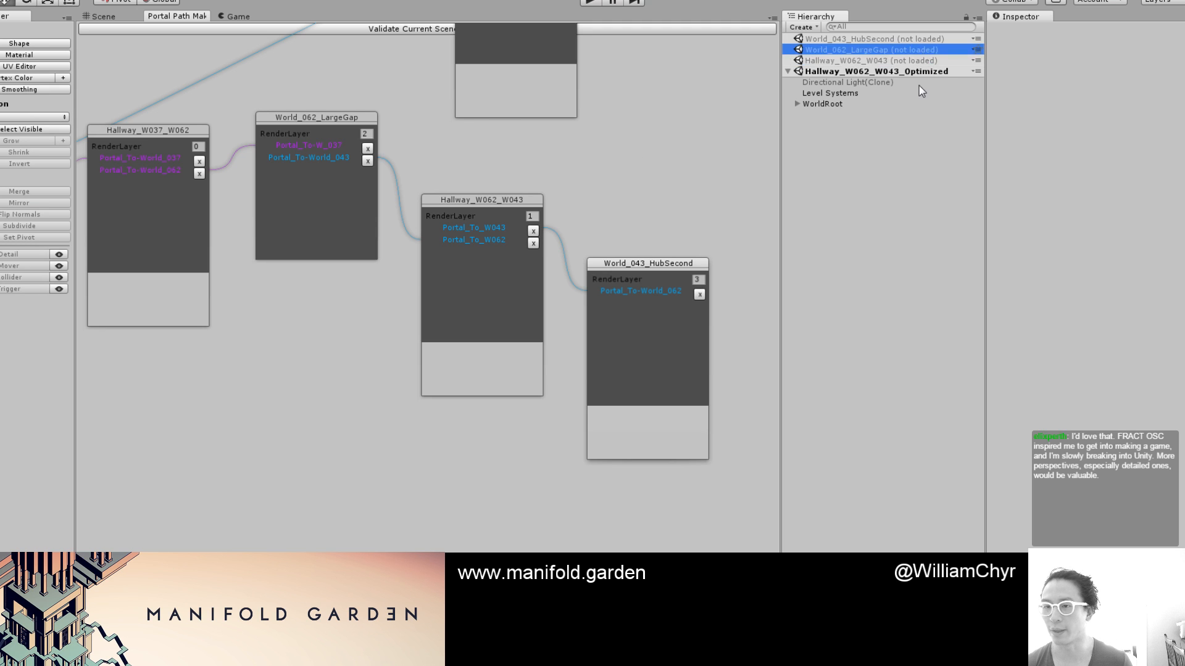
left_click(919, 71)
right_click(920, 71)
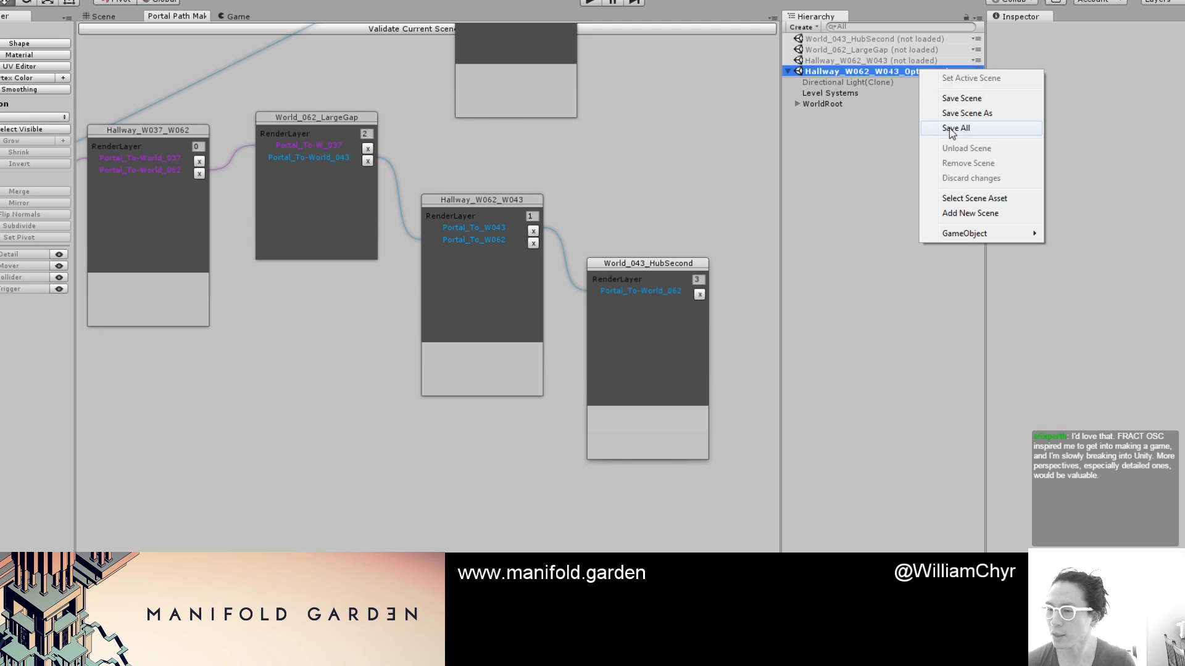
left_click(855, 52)
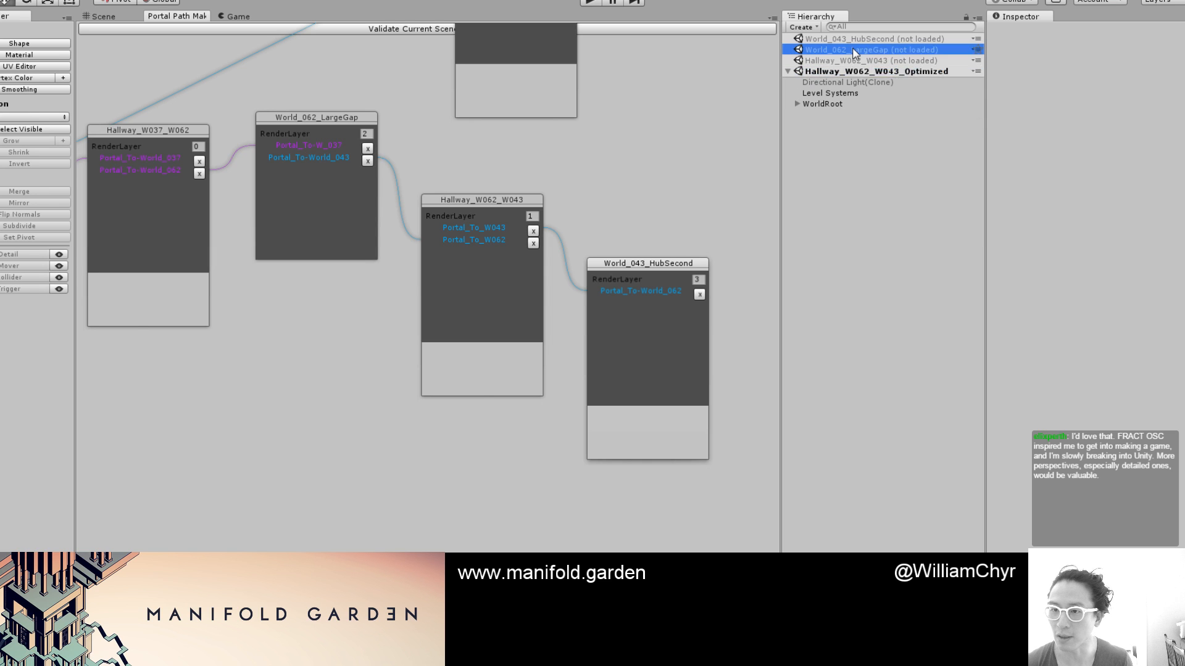
right_click(854, 51)
left_click(904, 72)
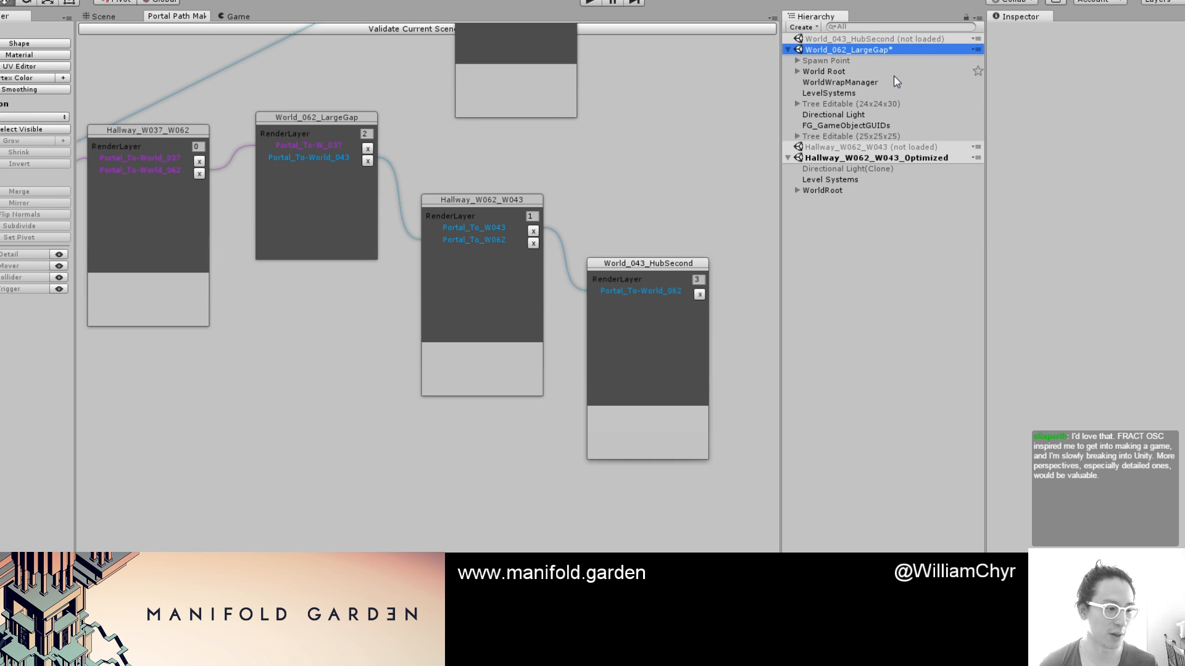
right_click(870, 158)
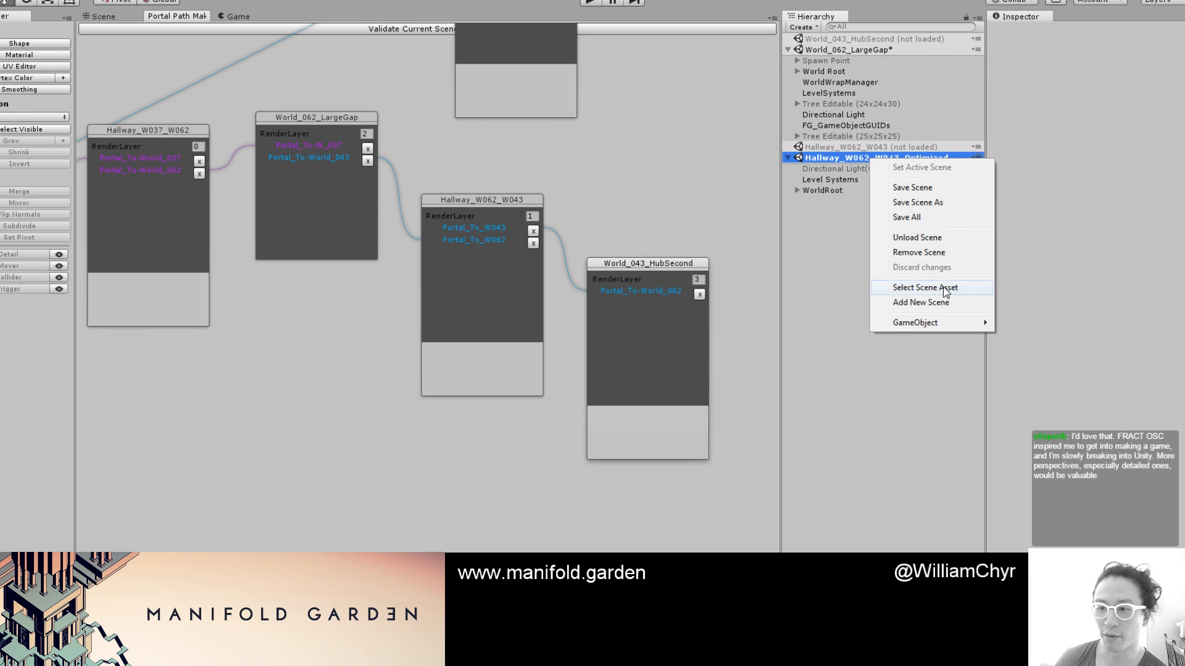
left_click(928, 245)
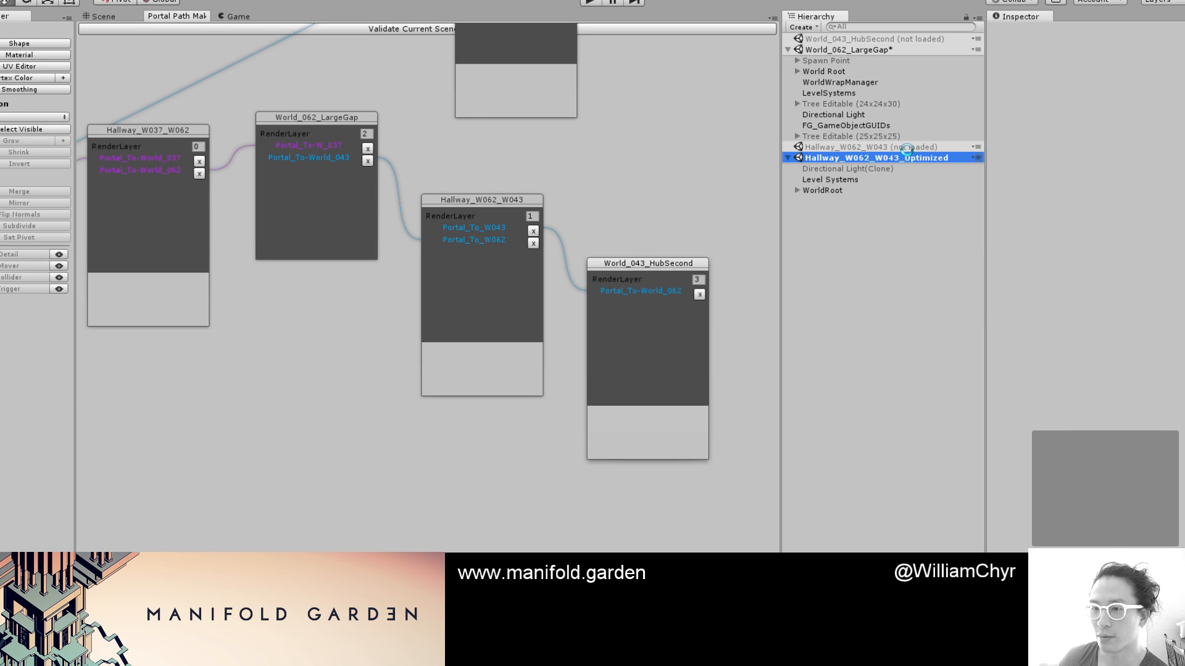
Generate an additive duplicate scene from the active World_062_LargeGap scene
left_click(857, 49)
left_click(219, 0)
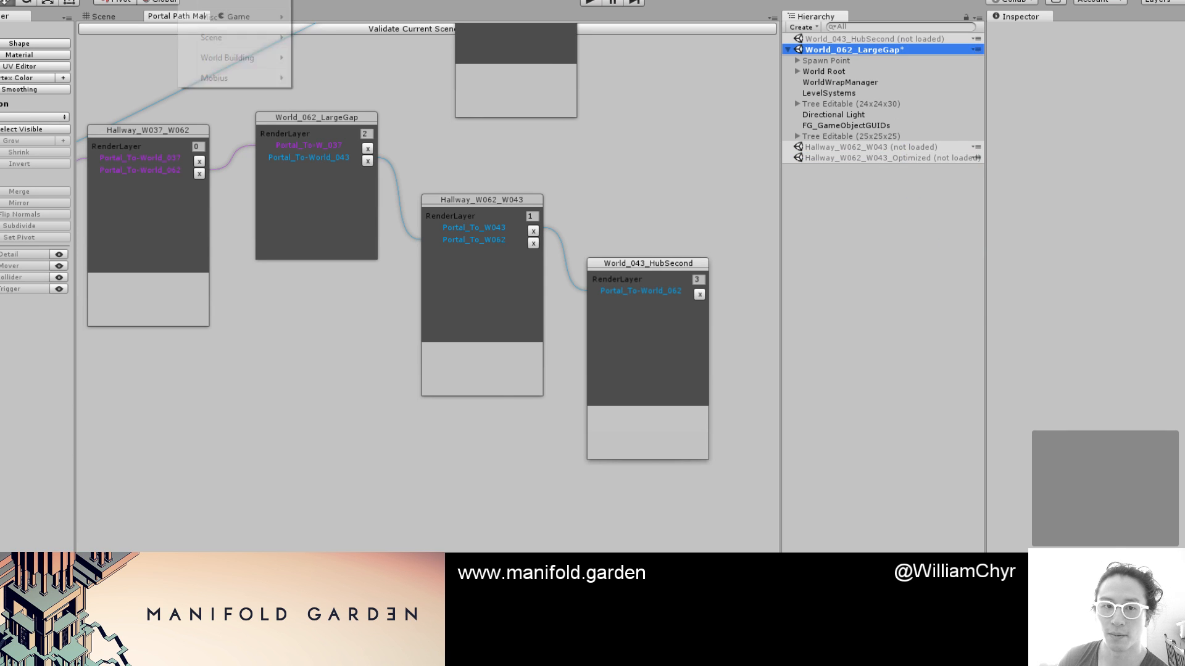
mouse_move(229, 39)
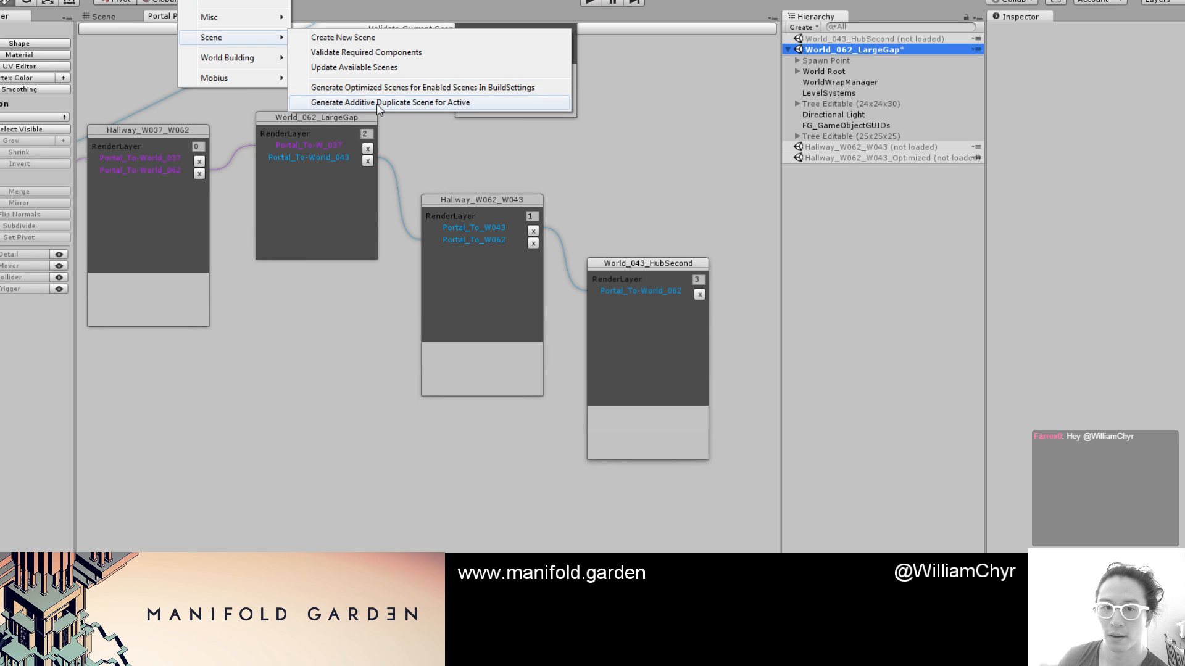
left_click(379, 105)
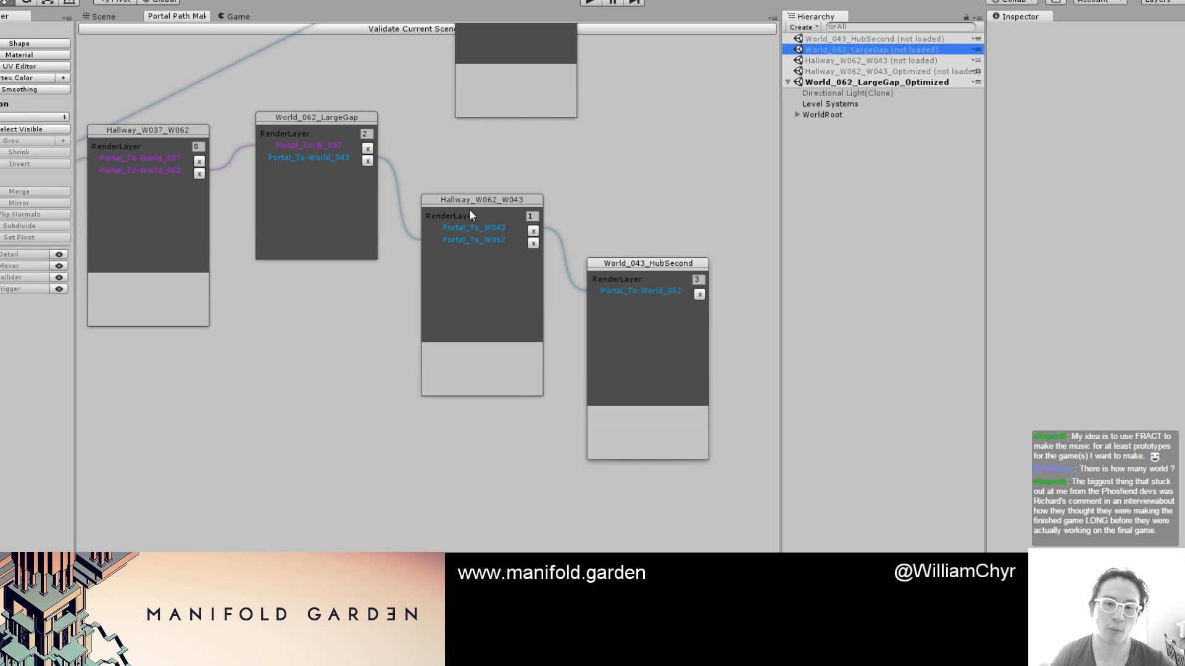
Move the Hallway_W003_W037 node in the portal path graph closer to World_003_SpherePipe, clear of World_043_HubSecond
scroll(403, 131, "down", 3)
scroll(402, 131, "up", 3)
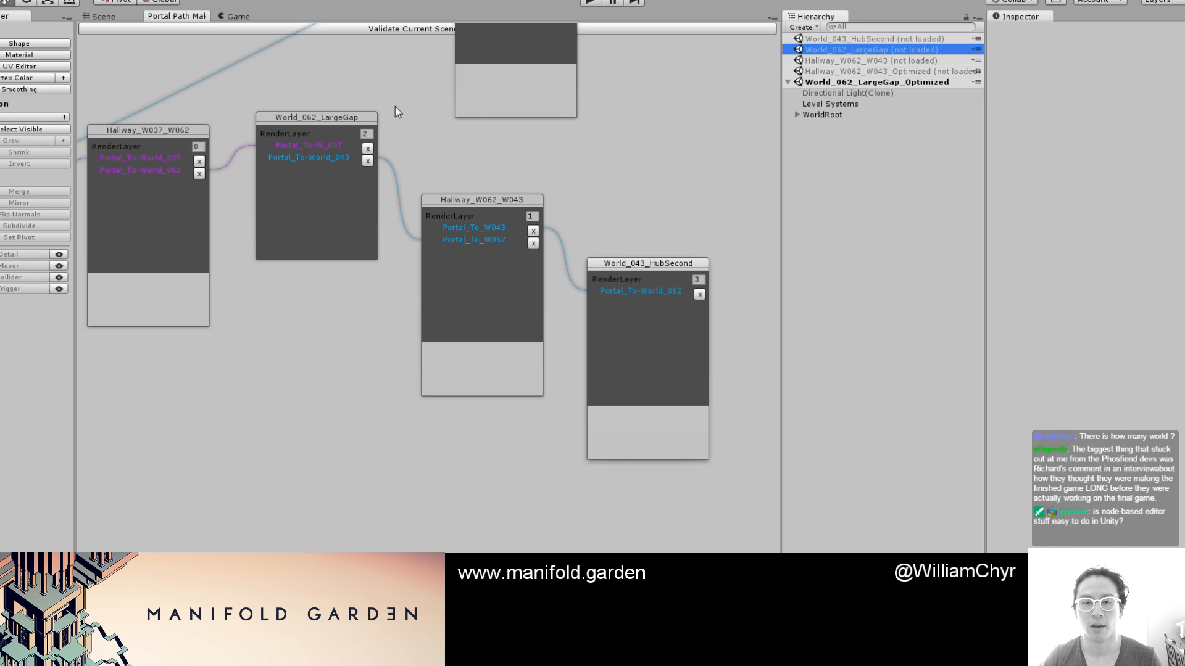
middle_click_drag(390, 82, 425, 231)
scroll(419, 224, "down", 4)
middle_click_drag(358, 168, 453, 307)
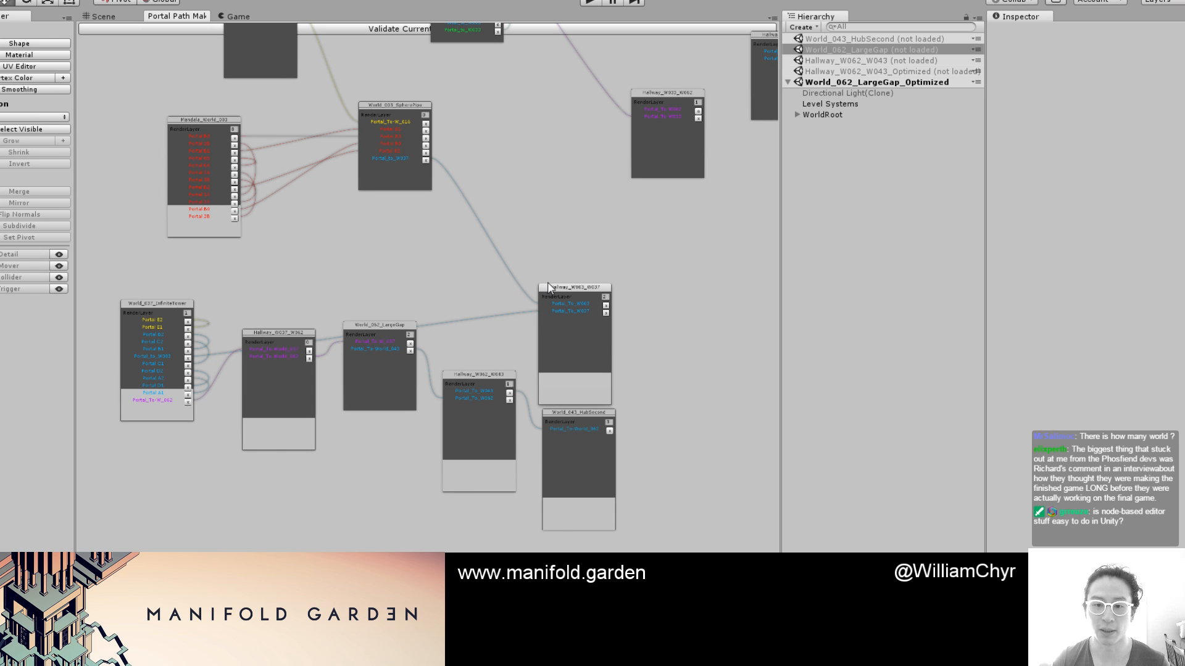
left_click_drag(553, 287, 506, 232)
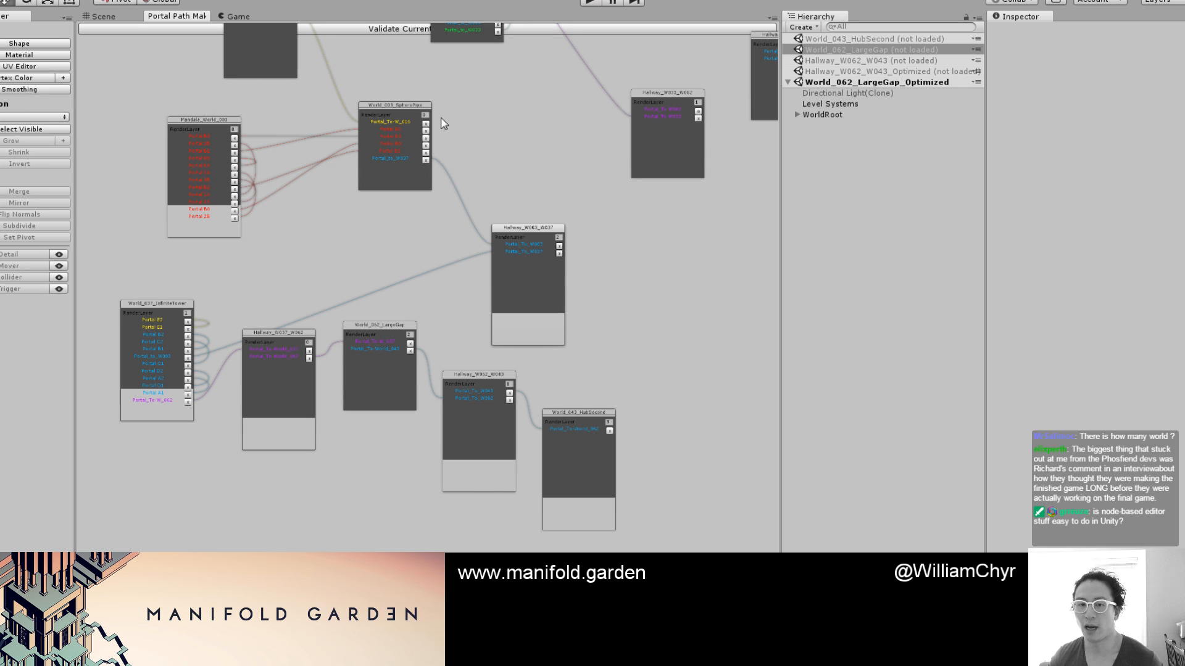
Examine the node layout and connections in the portal path graph, from World_003_SpherePipe and Hallway_W003_W037 across to World_052_JerryMcGuirePuzzle
scroll(487, 121, "up", 4)
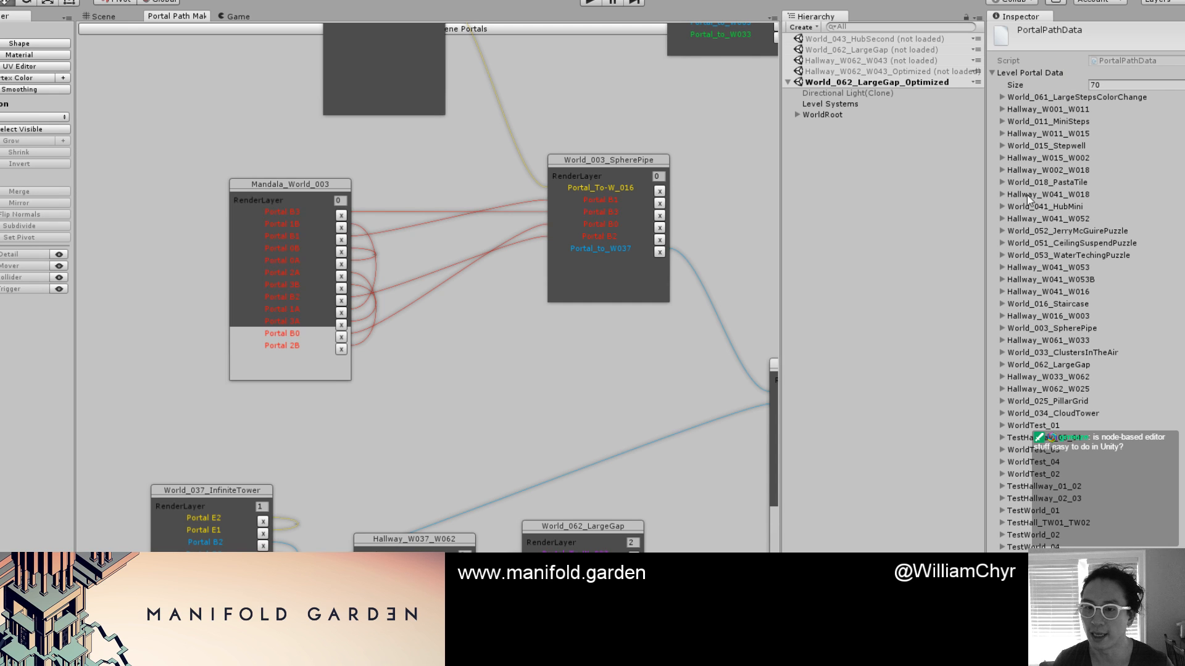
middle_click_drag(614, 423, 390, 427)
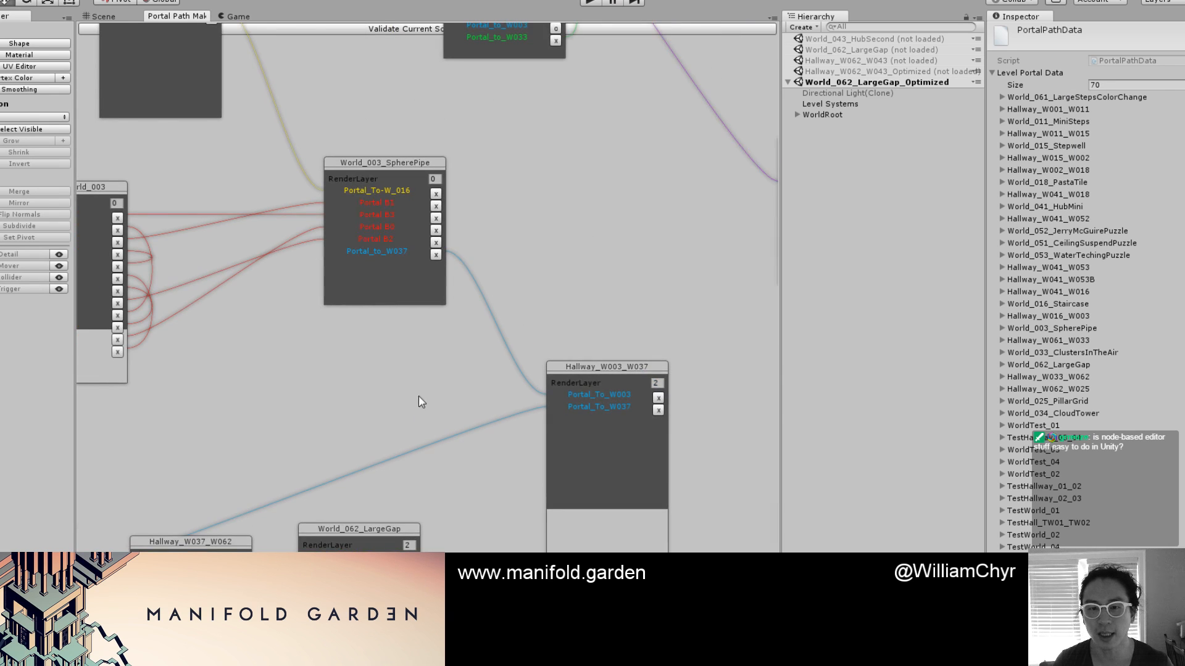
middle_click_drag(522, 442, 599, 484)
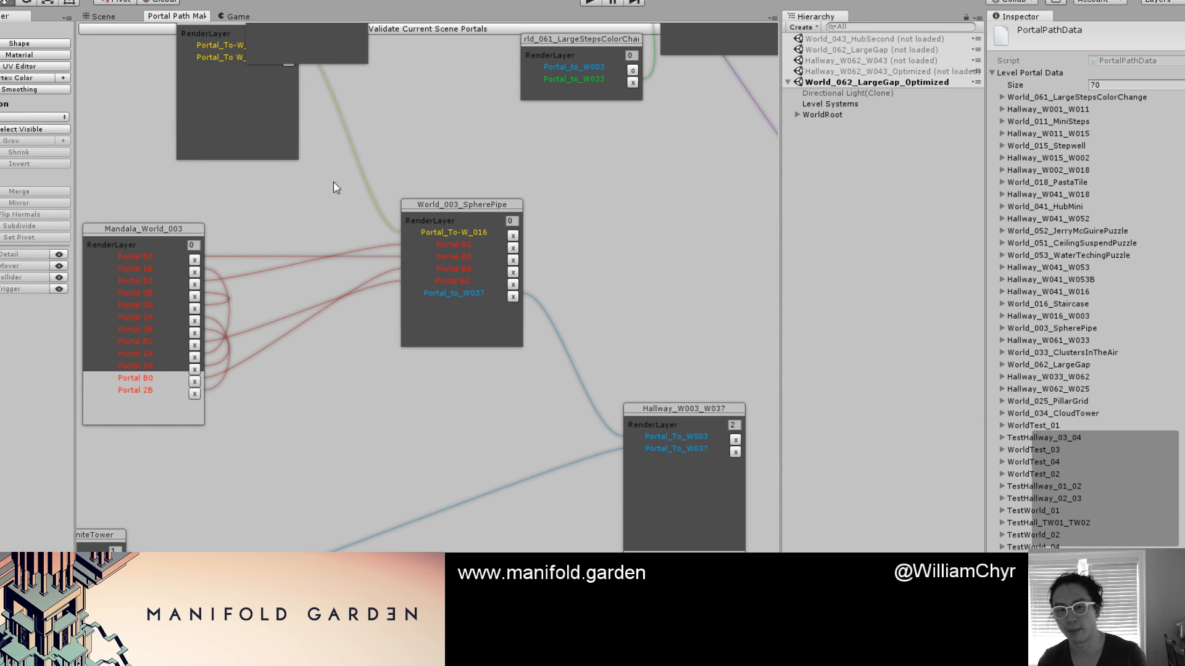
middle_click_drag(550, 166, 622, 296)
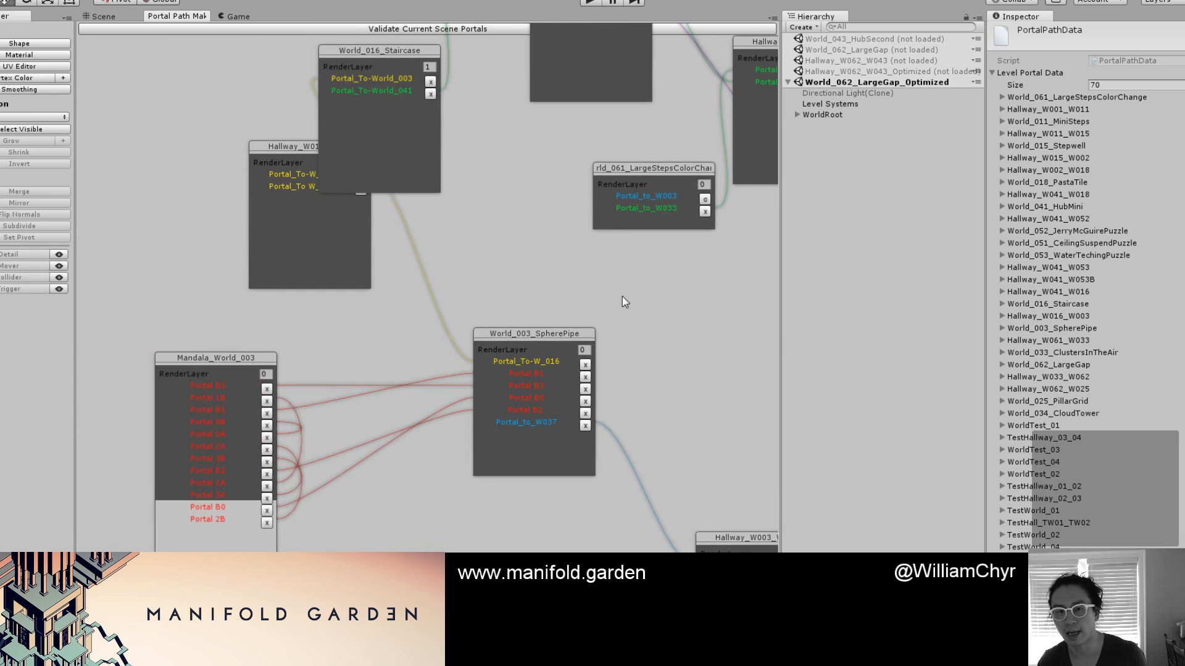
middle_click_drag(484, 193, 578, 313)
left_click_drag(474, 183, 542, 161)
middle_click_drag(384, 185, 488, 327)
middle_click_drag(417, 223, 590, 342)
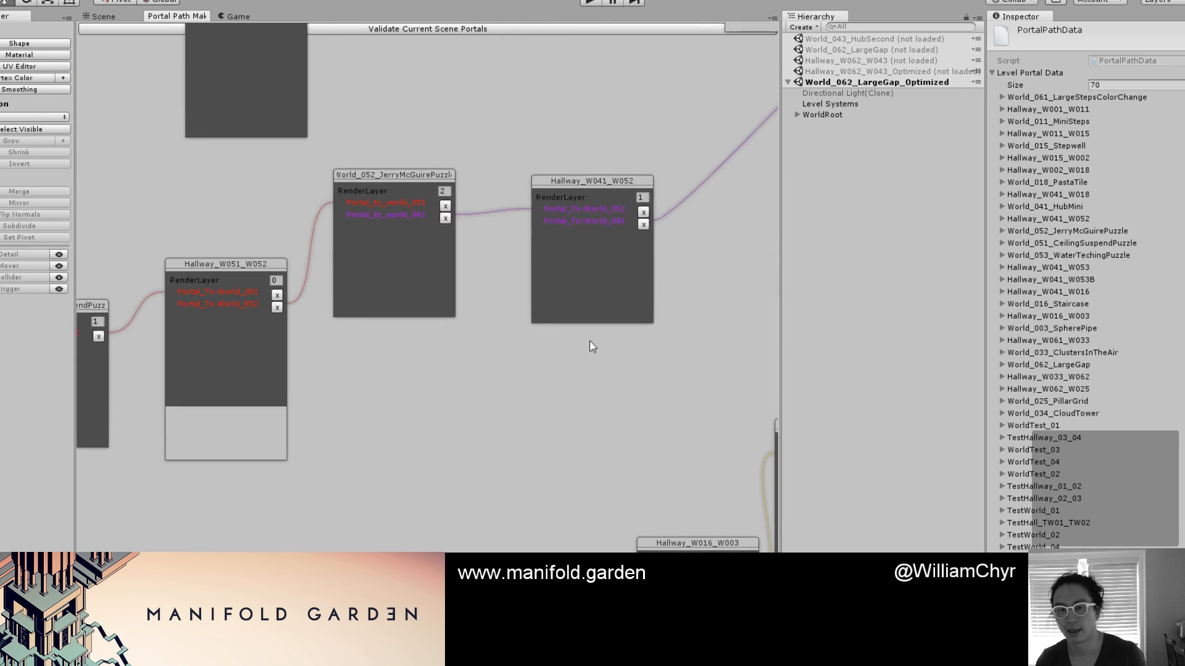
middle_click_drag(486, 120, 548, 313)
middle_click_drag(566, 233, 392, 166)
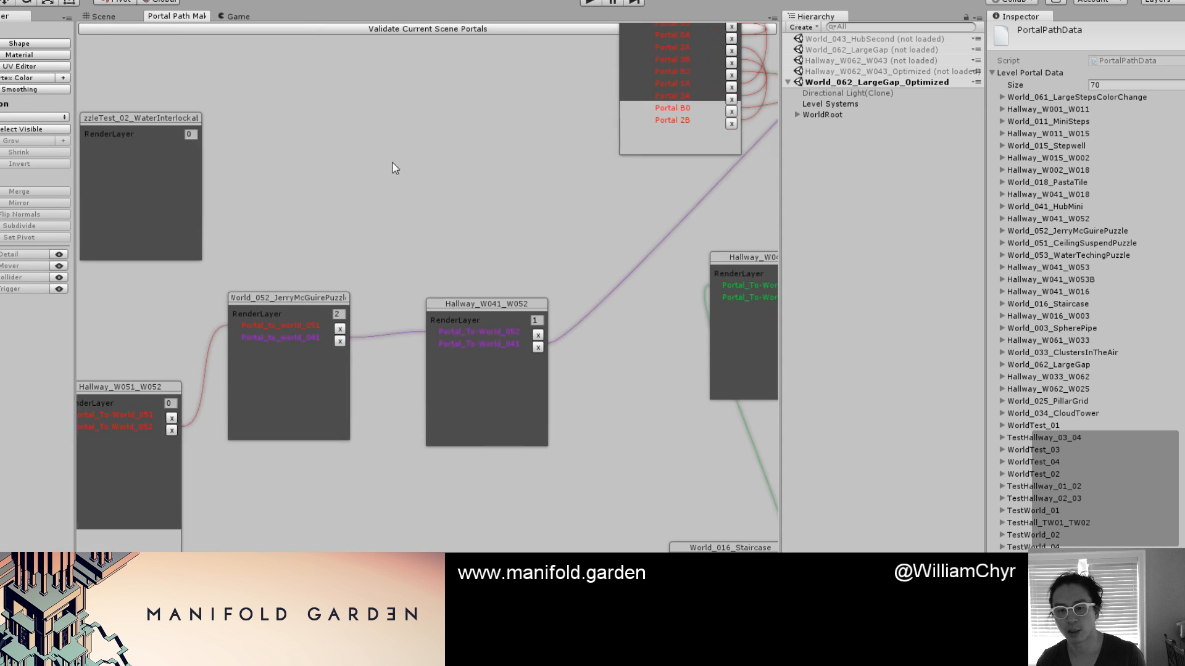
scroll(501, 235, "down", 1)
scroll(501, 233, "down", 3)
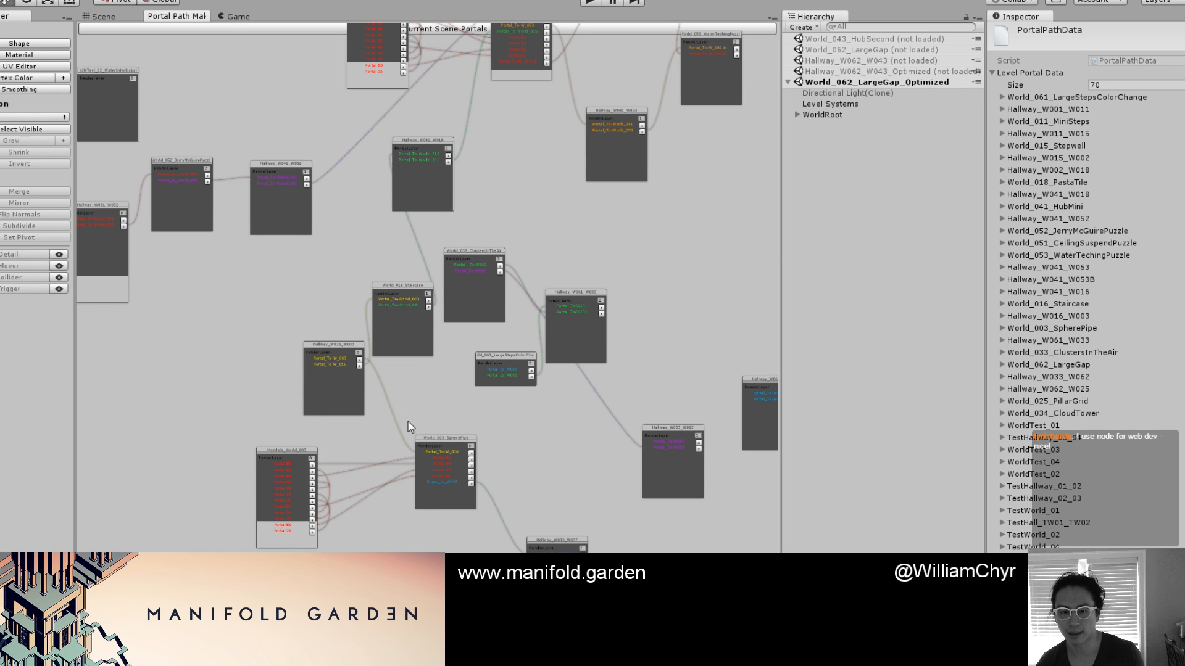
scroll(412, 422, "up", 3)
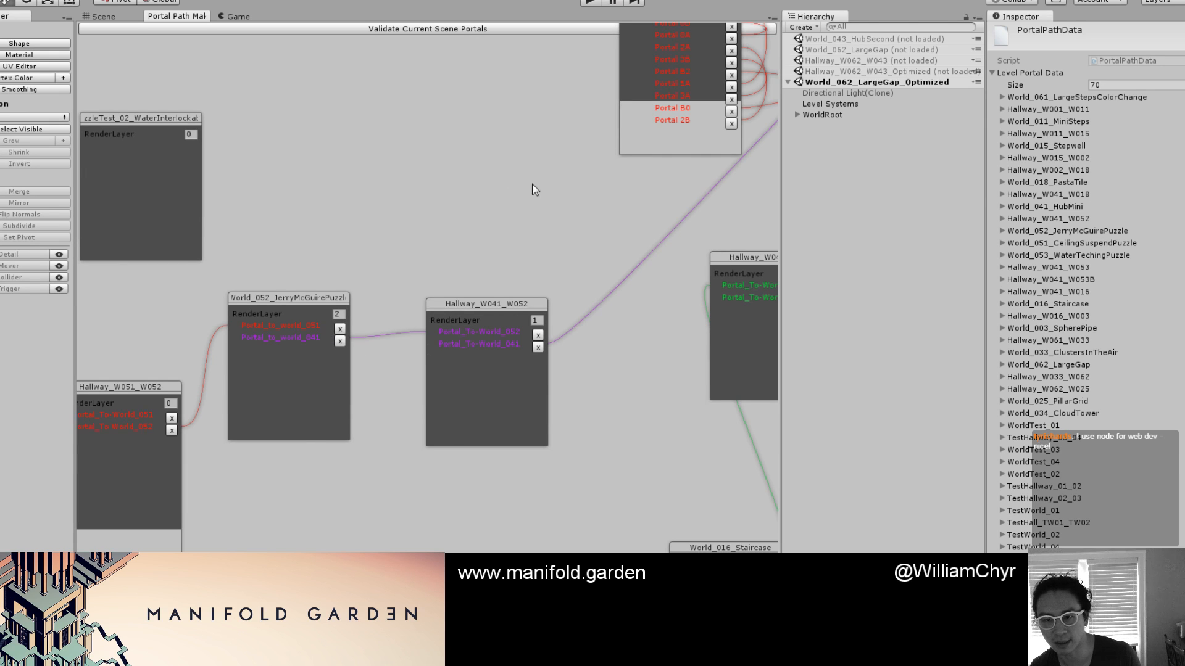
scroll(596, 361, "down", 3)
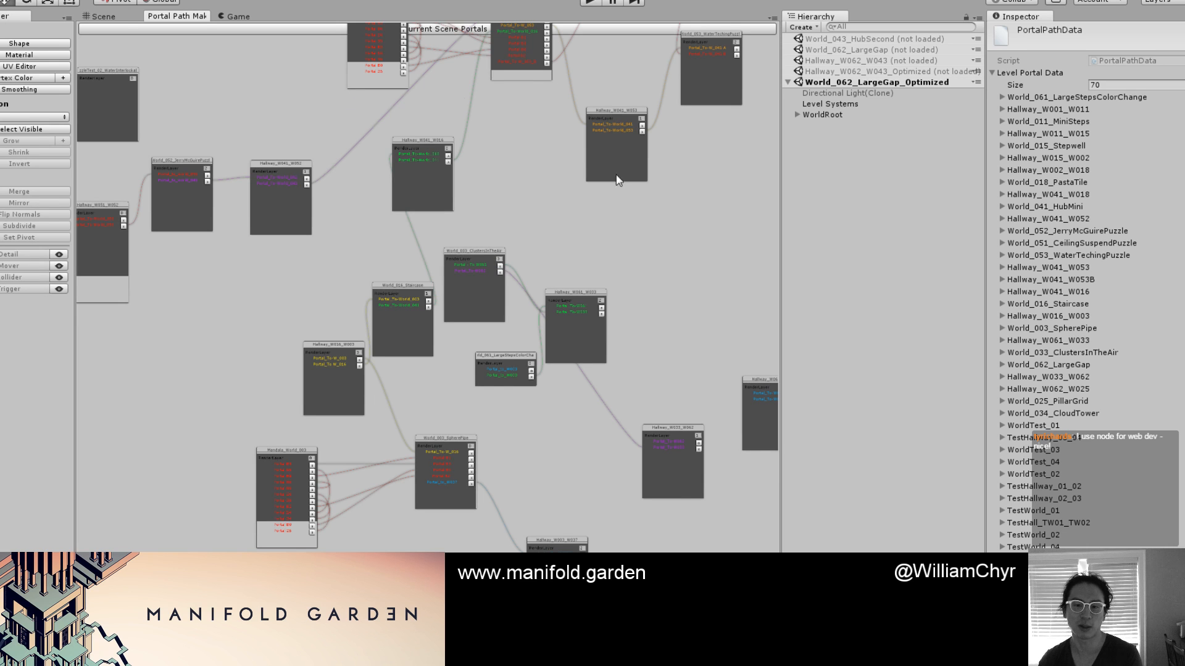
scroll(487, 290, "up", 3)
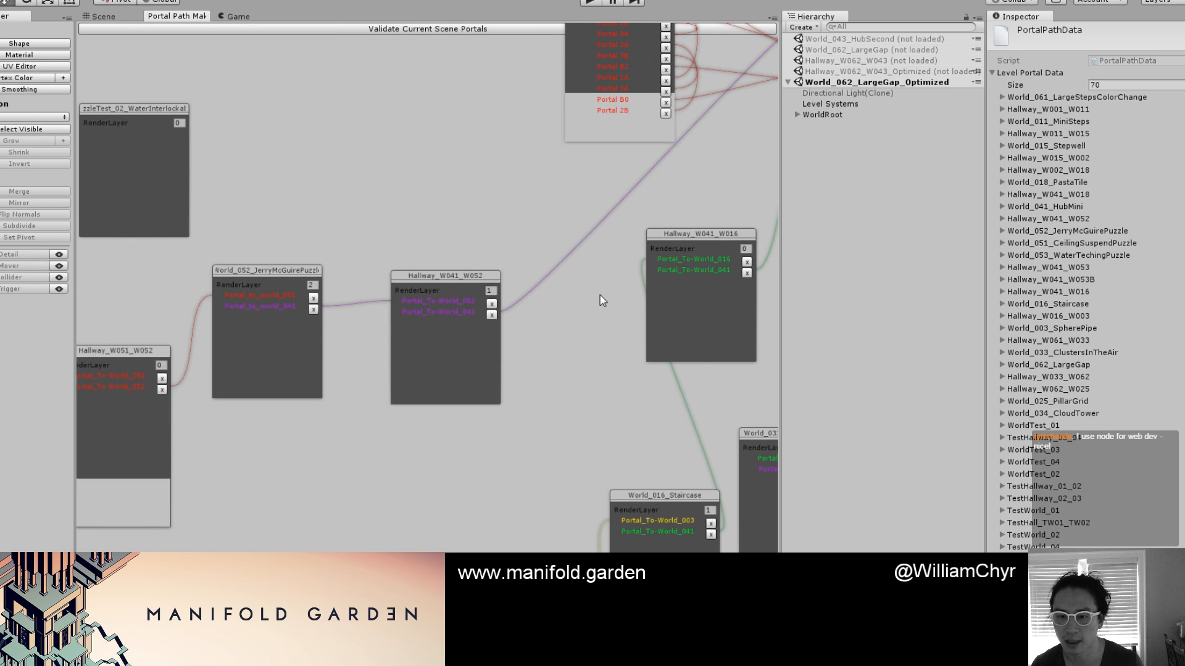
scroll(599, 296, "down", 3)
middle_click_drag(677, 364, 674, 235)
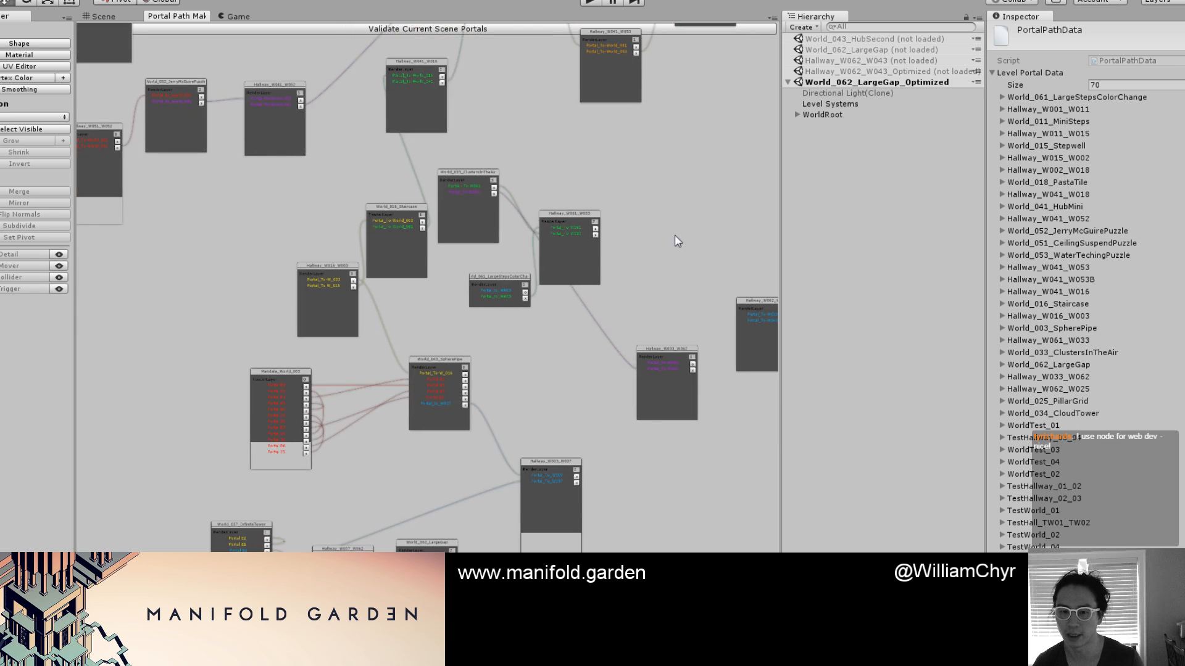
middle_click_drag(643, 420, 616, 363)
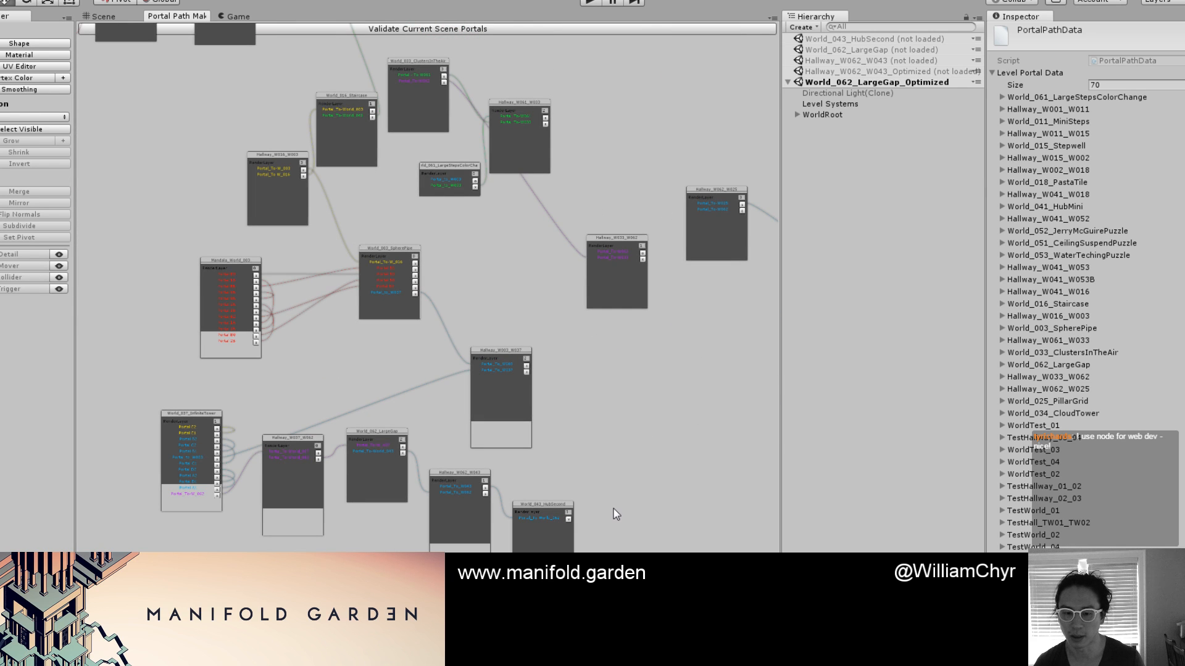
Pack the Hallway_W037_W062, World_062_LargeGap, Hallway_W062_W043 and World_043_HubSecond nodes closer to World_037_InfiniteTower, and raise the Hallway_W003_W037 node above them
scroll(613, 508, "up", 5)
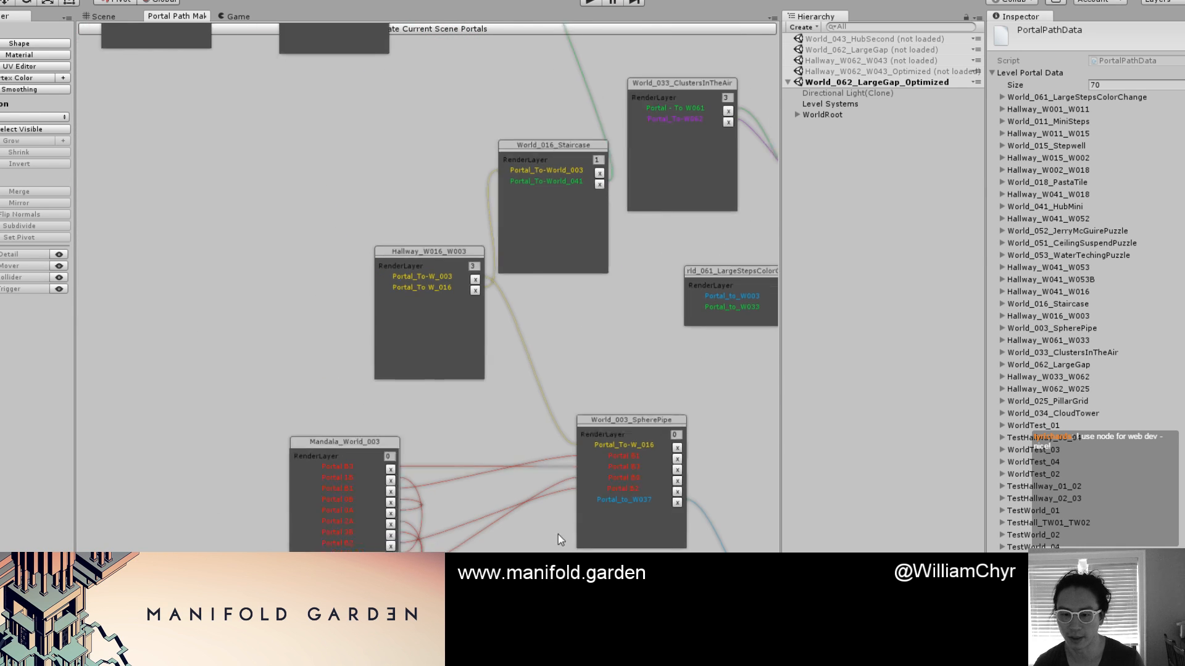
middle_click_drag(535, 391, 553, 284)
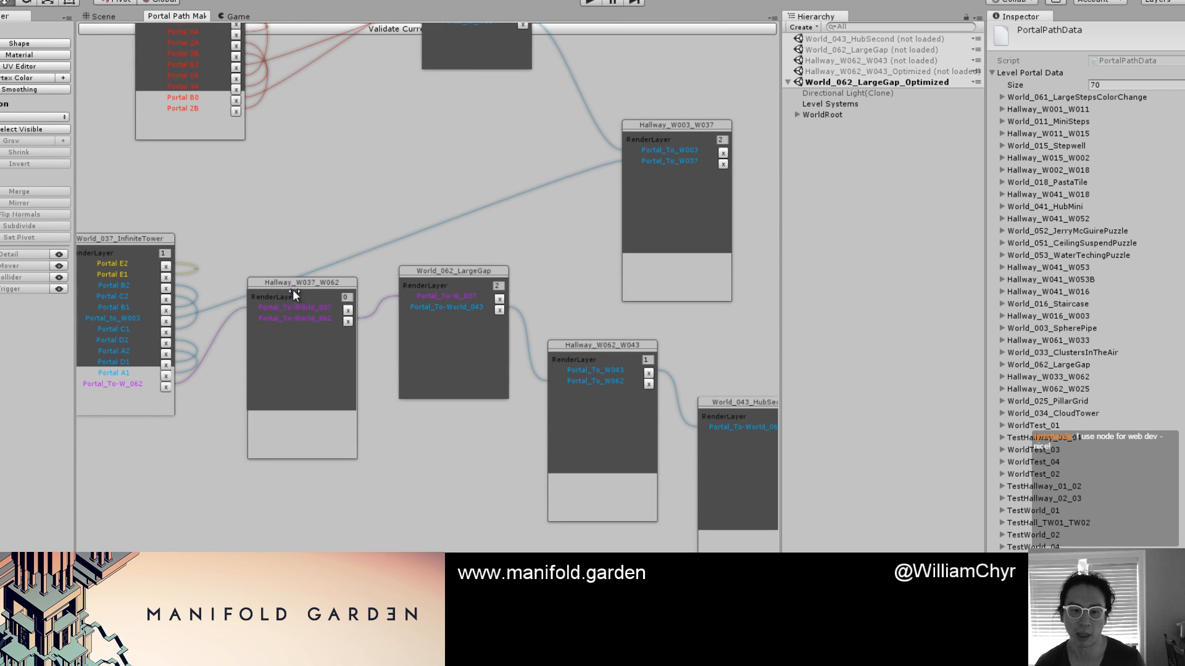
left_click_drag(292, 290, 263, 261)
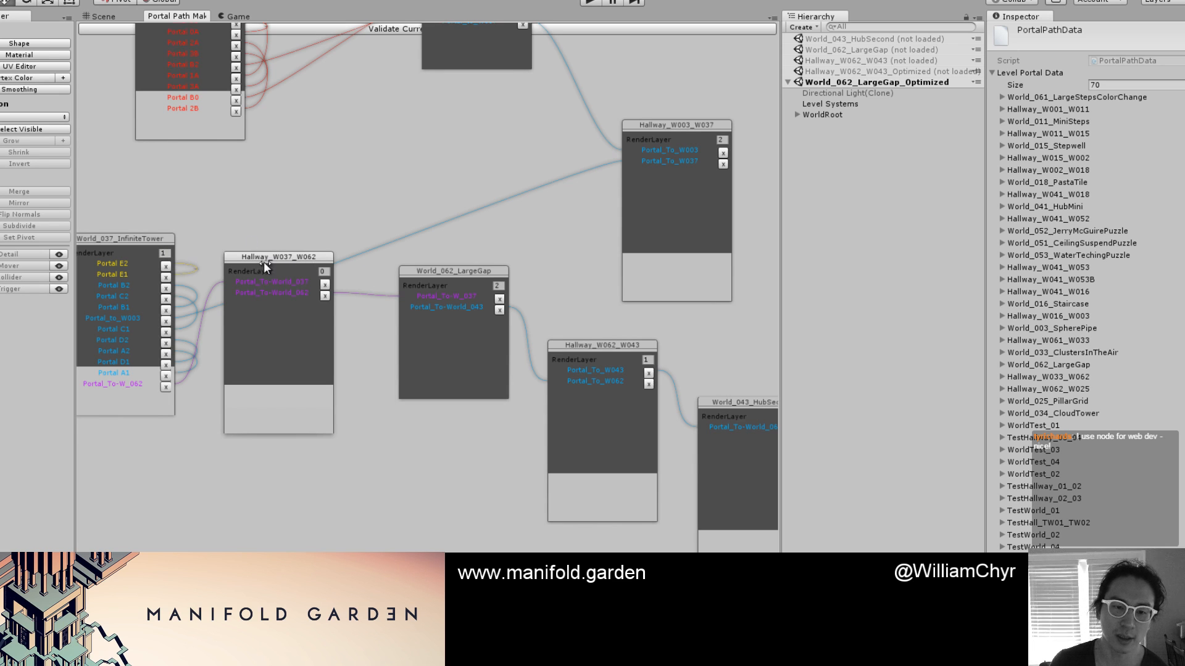
left_click_drag(264, 262, 243, 254)
left_click_drag(413, 272, 366, 256)
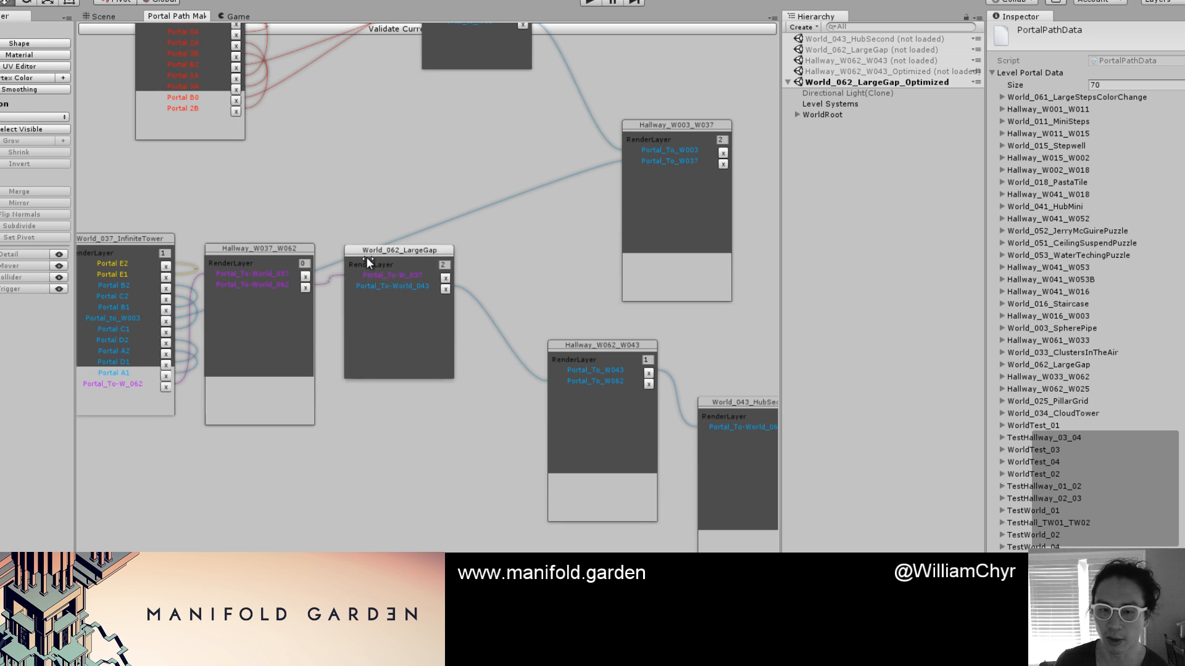
left_click_drag(576, 345, 489, 270)
left_click_drag(731, 403, 617, 321)
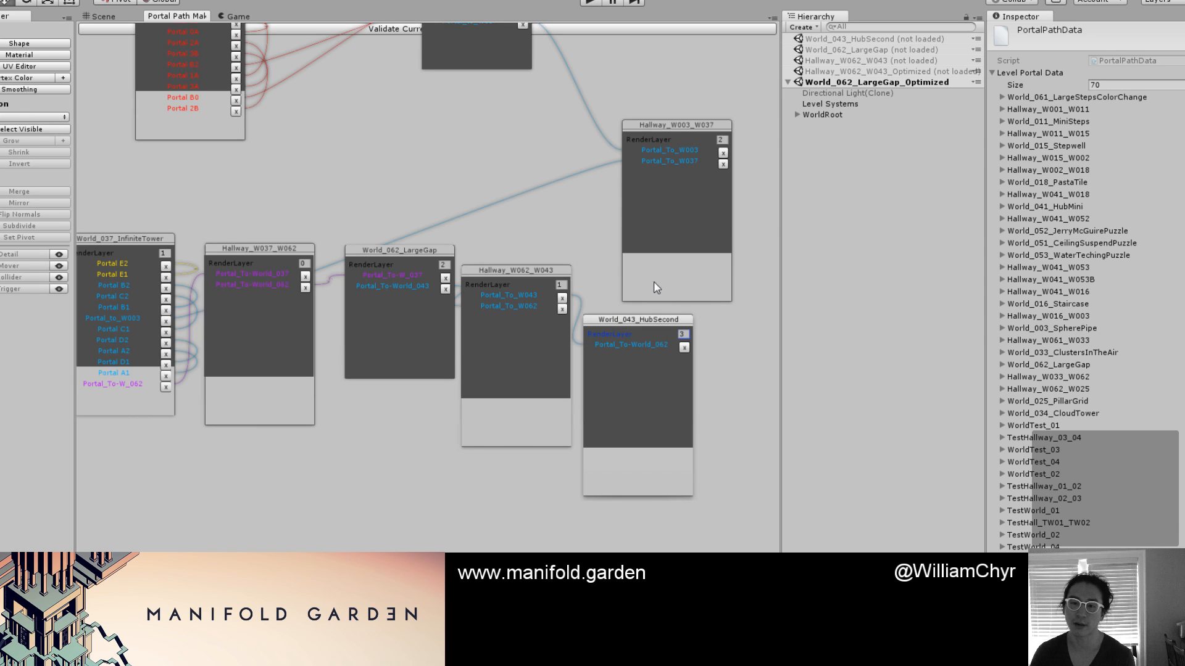
left_click_drag(656, 132, 627, 77)
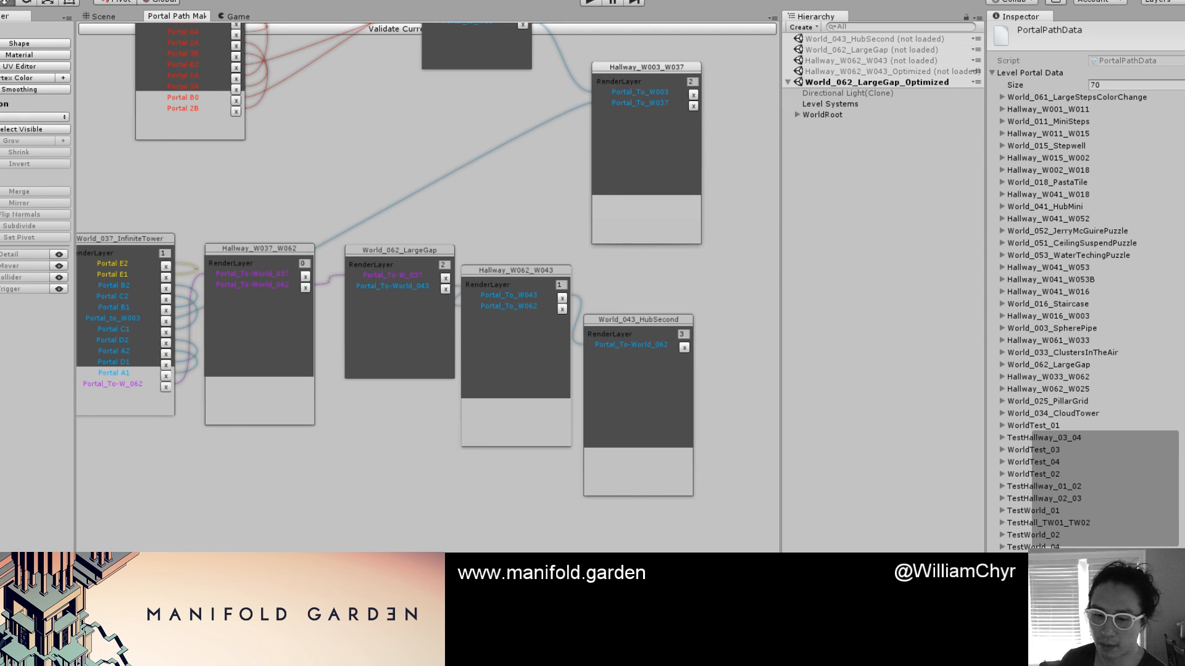
Load the World_043_HubSecond scene and remove World_062_LargeGap_Optimized from the hierarchy
key("alt+Tab")
key("alt+Tab")
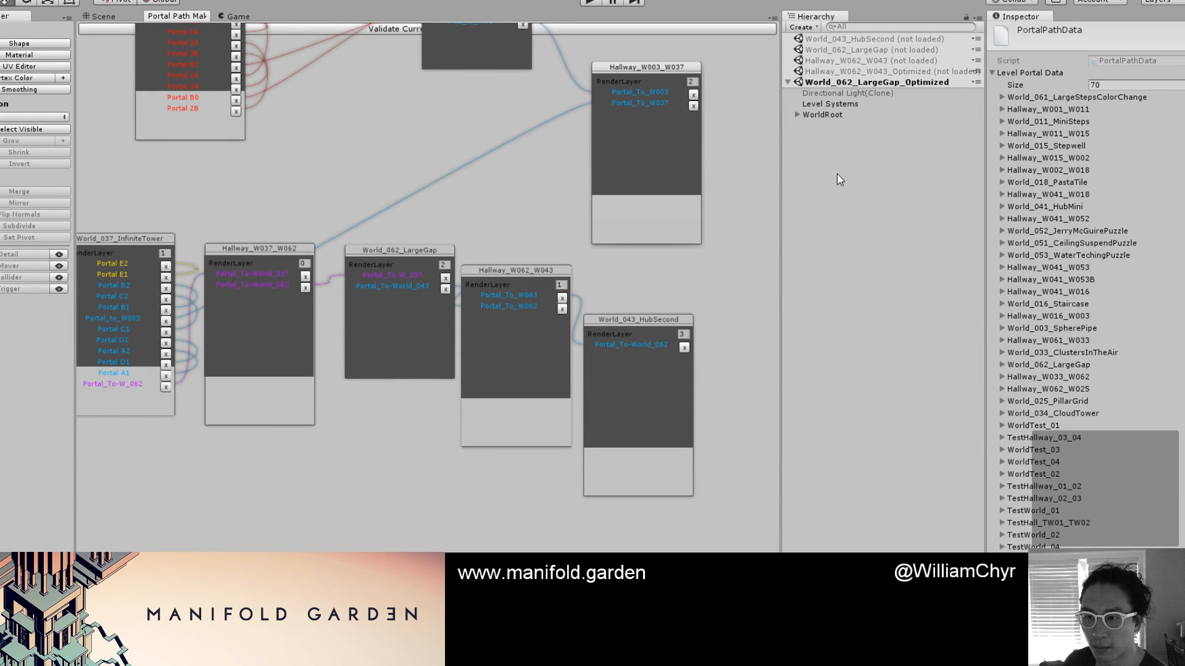
left_click(849, 38)
right_click(849, 40)
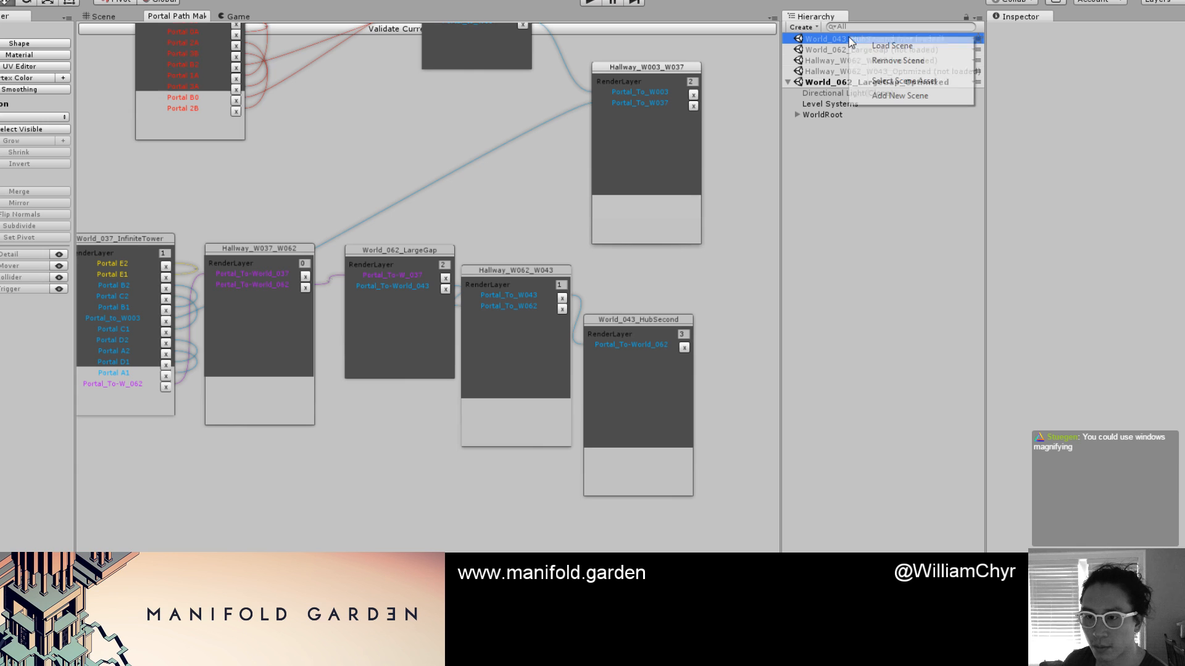
left_click(890, 47)
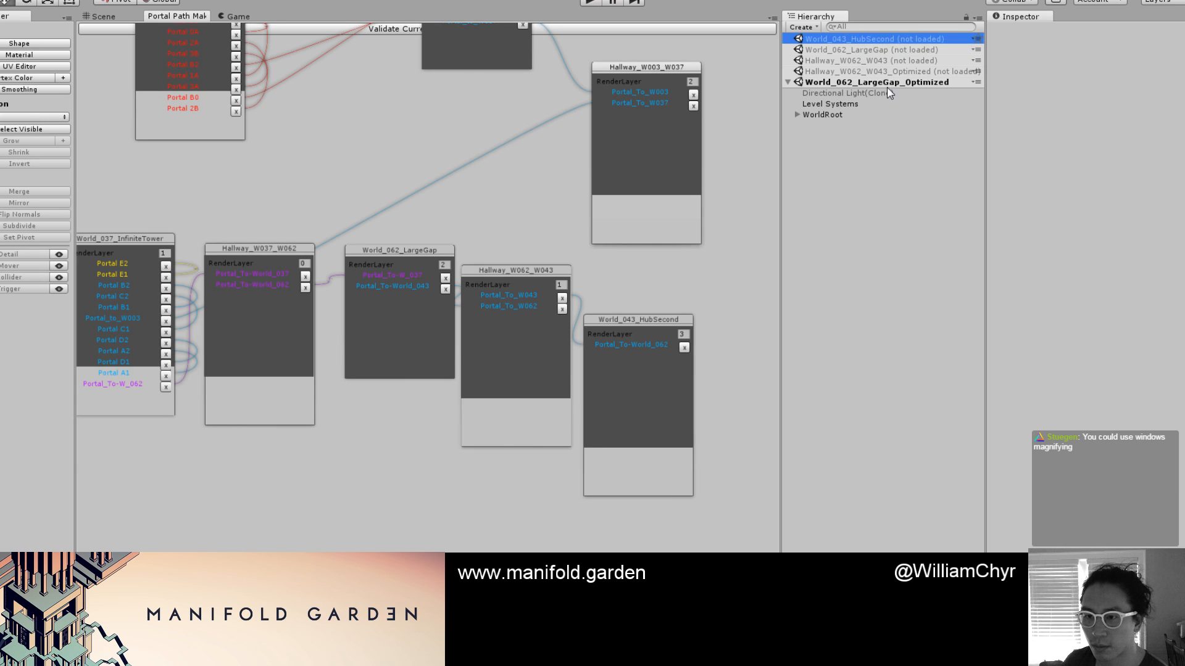
right_click(885, 148)
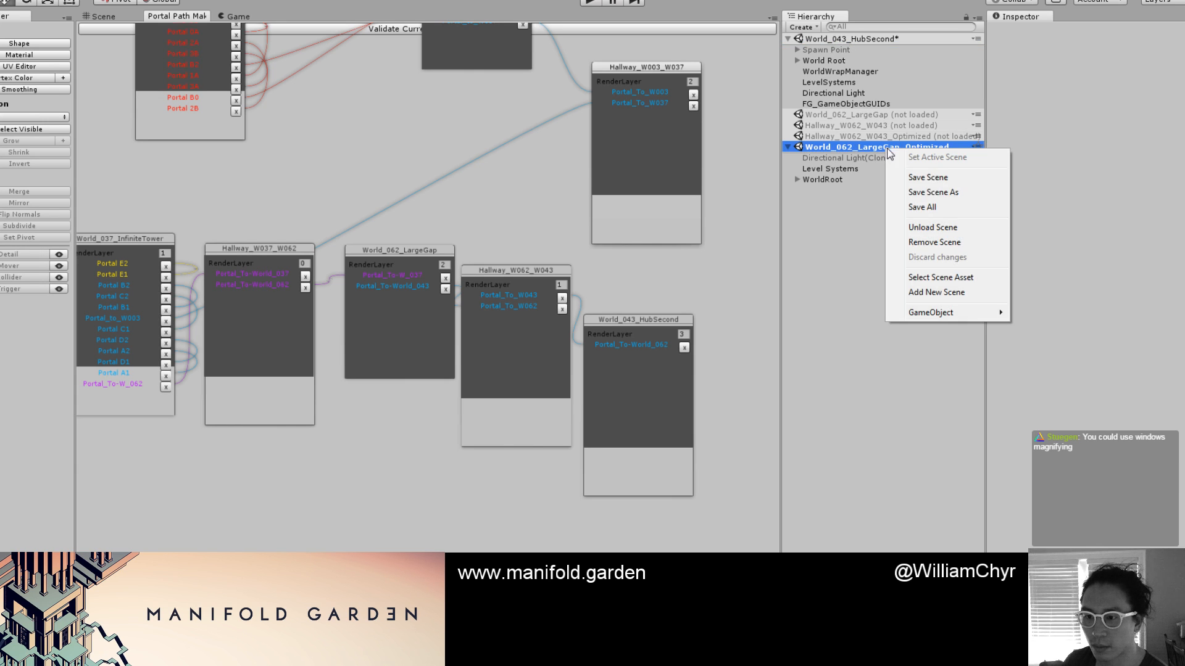
left_click(931, 244)
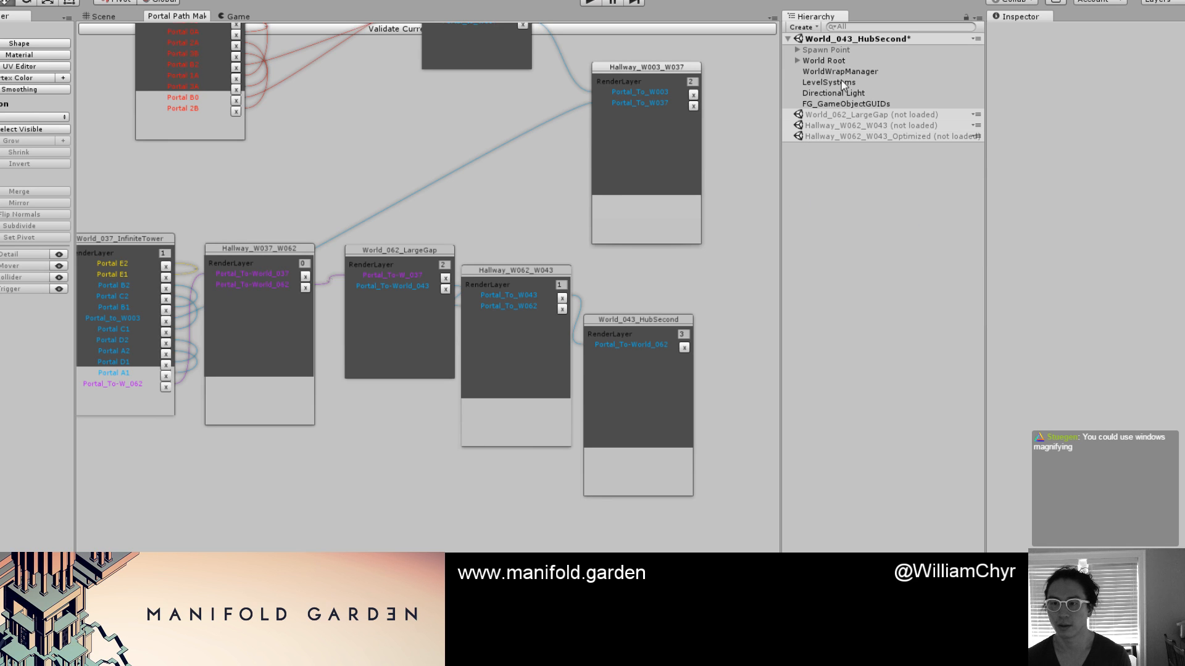
Remove the unloaded World_062_LargeGap, Hallway_W062_W043 and Hallway_W062_W043_Optimized scenes from the hierarchy
left_click(850, 114)
left_click(849, 137, "shift")
right_click(850, 138)
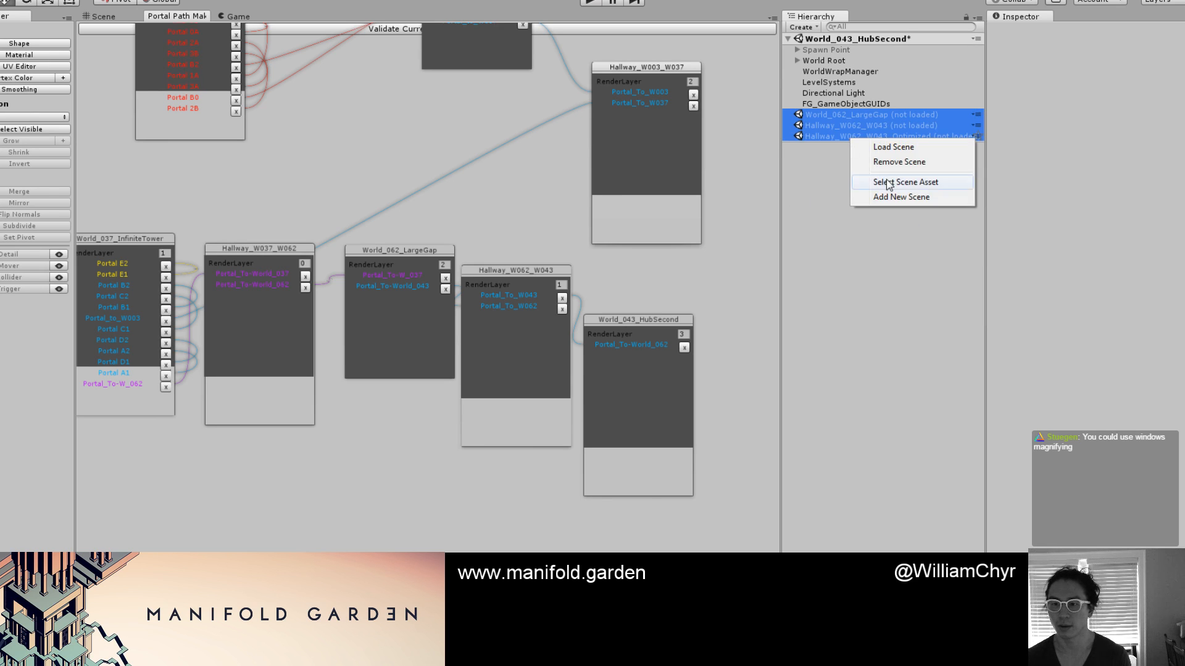
left_click(896, 162)
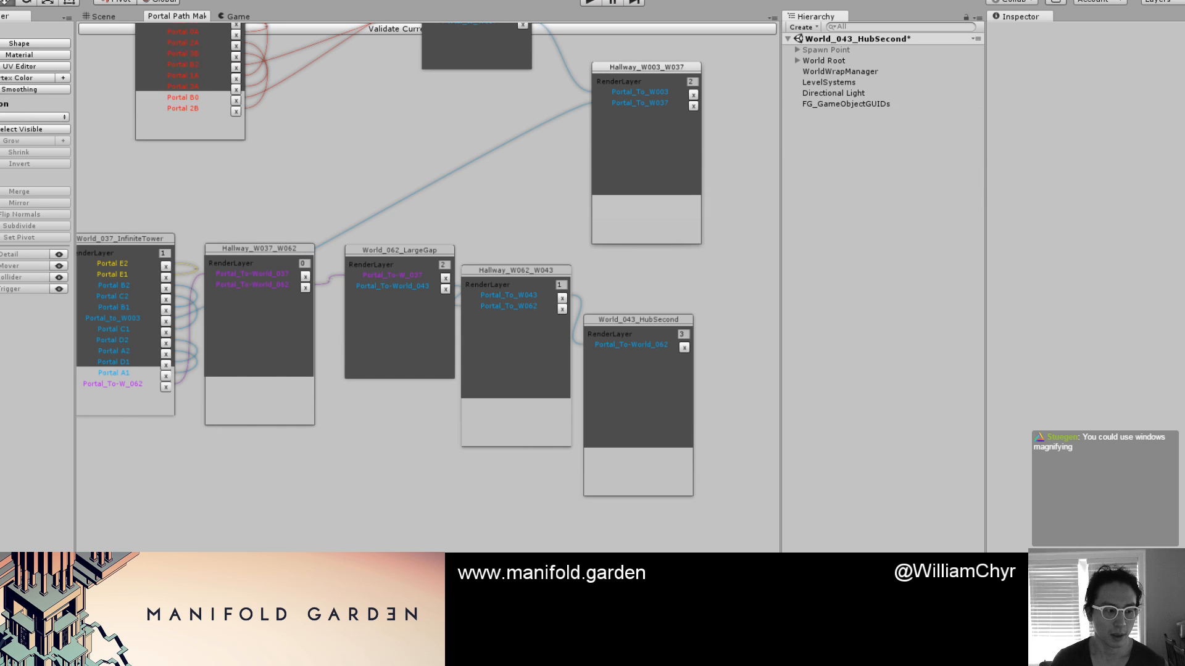
Examine the portal path graph around World_062_LargeGap, Hallway_W062_W043 and World_043_HubSecond, and how the chain ties into the neighbouring worlds
key("ctrl+2")
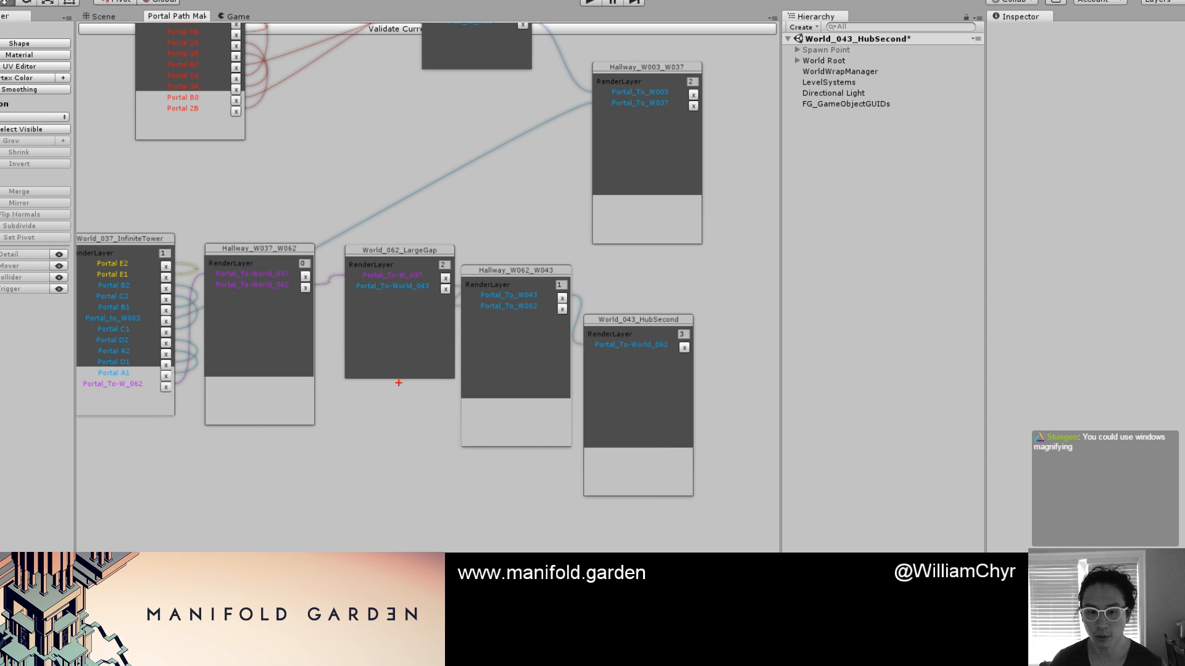
scroll(350, 502, "up", 10)
scroll(350, 502, "down", 6)
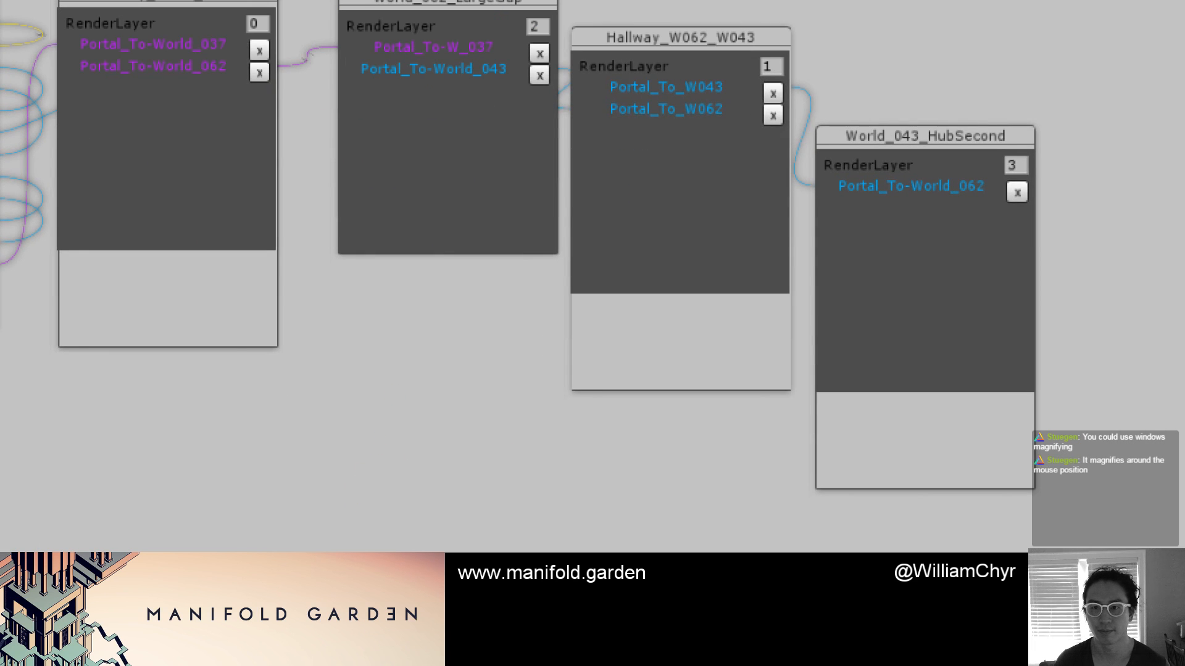
left_click(491, 359)
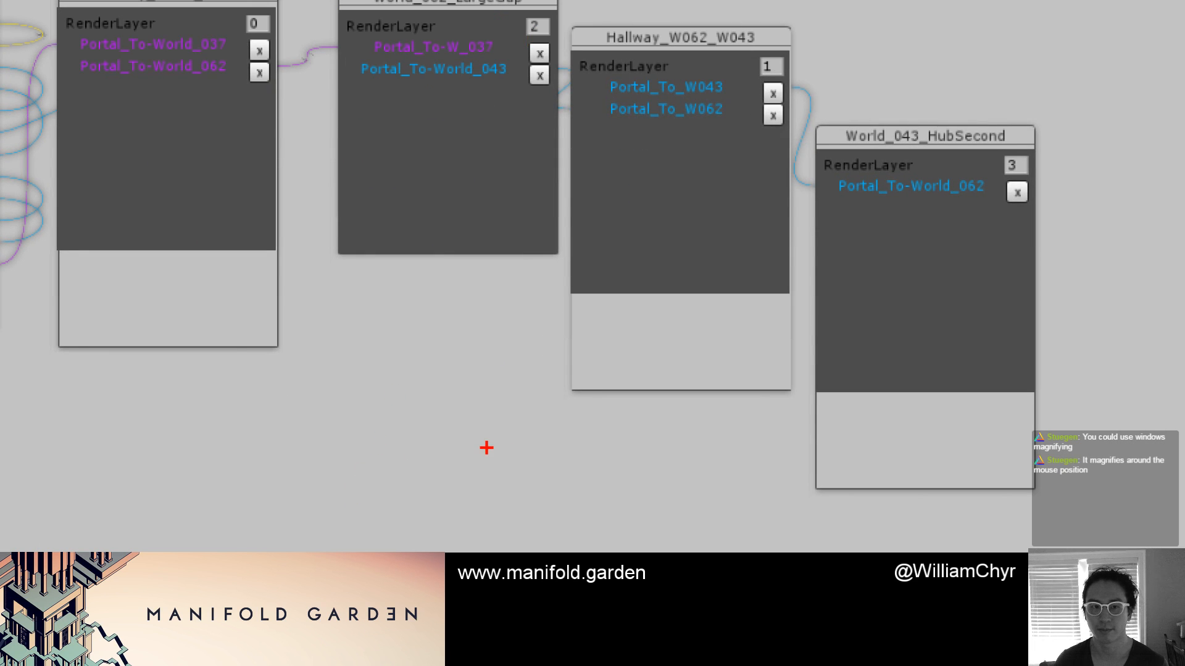
key("Escape")
scroll(358, 463, "down", 3)
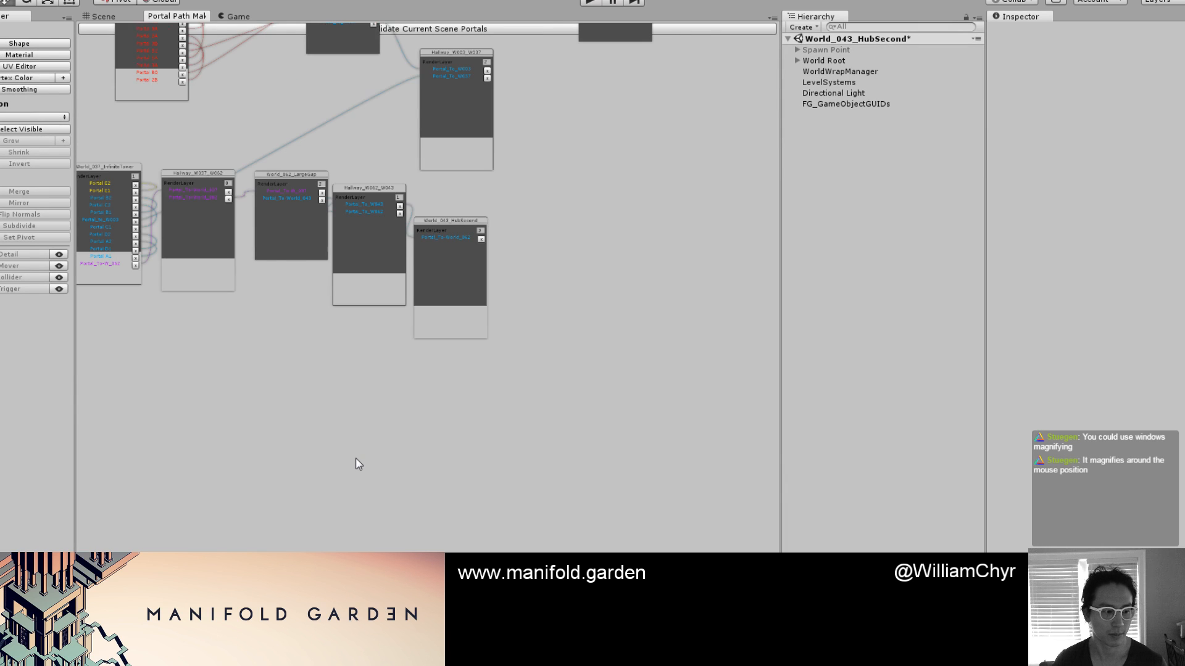
scroll(356, 464, "down", 2)
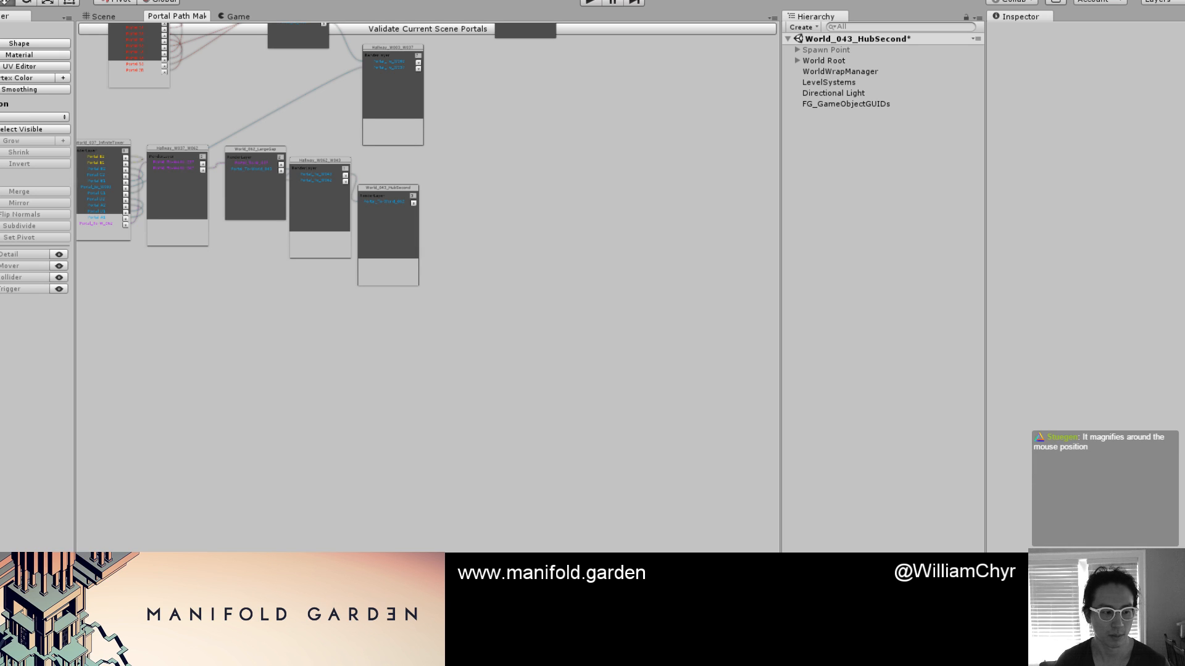
middle_click_drag(259, 394, 305, 627)
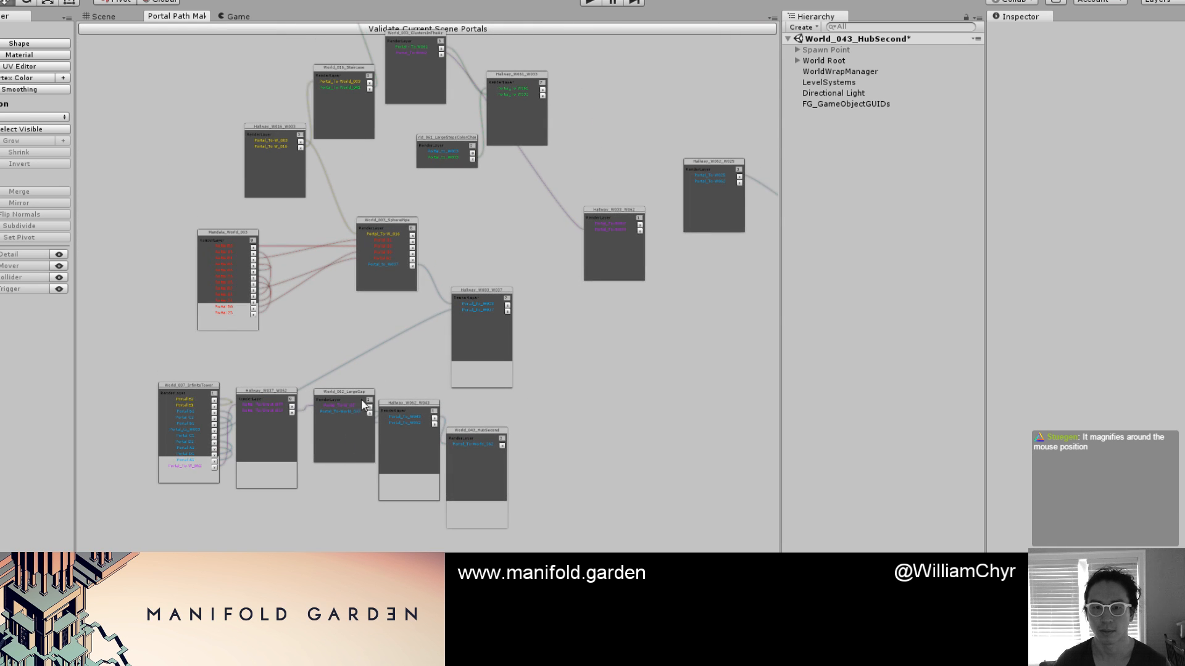
middle_click_drag(370, 395, 345, 480)
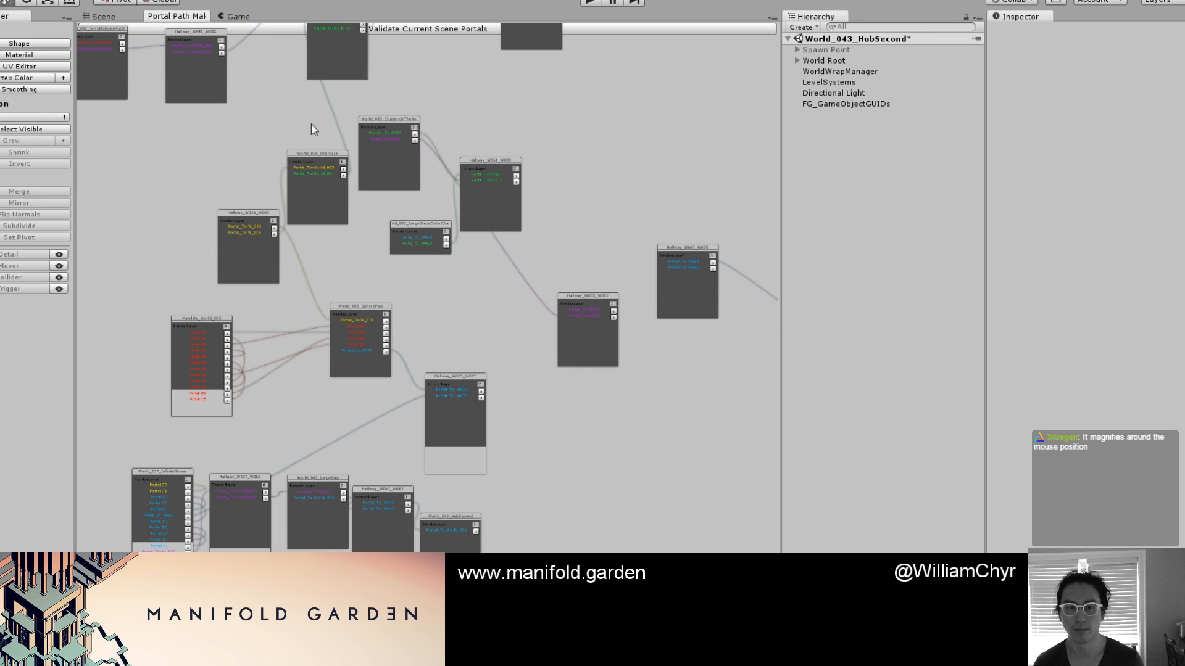
Generate the optimized scene of World_043_HubSecond and start the game in play mode
left_click(99, 16)
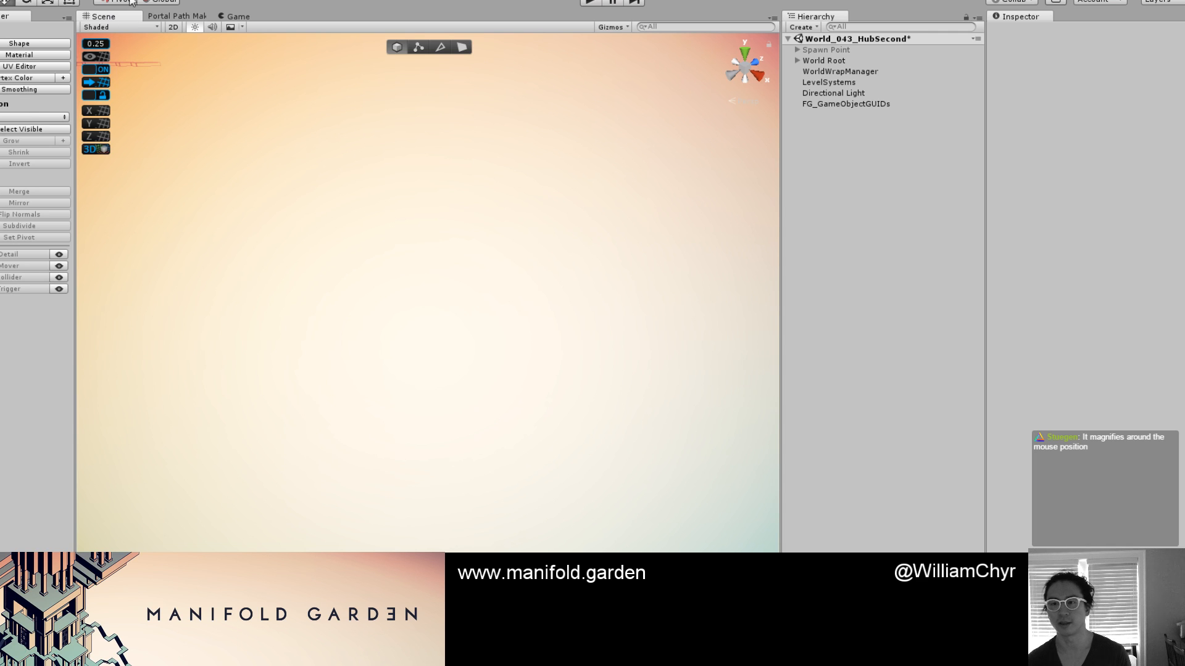
left_click(590, 3)
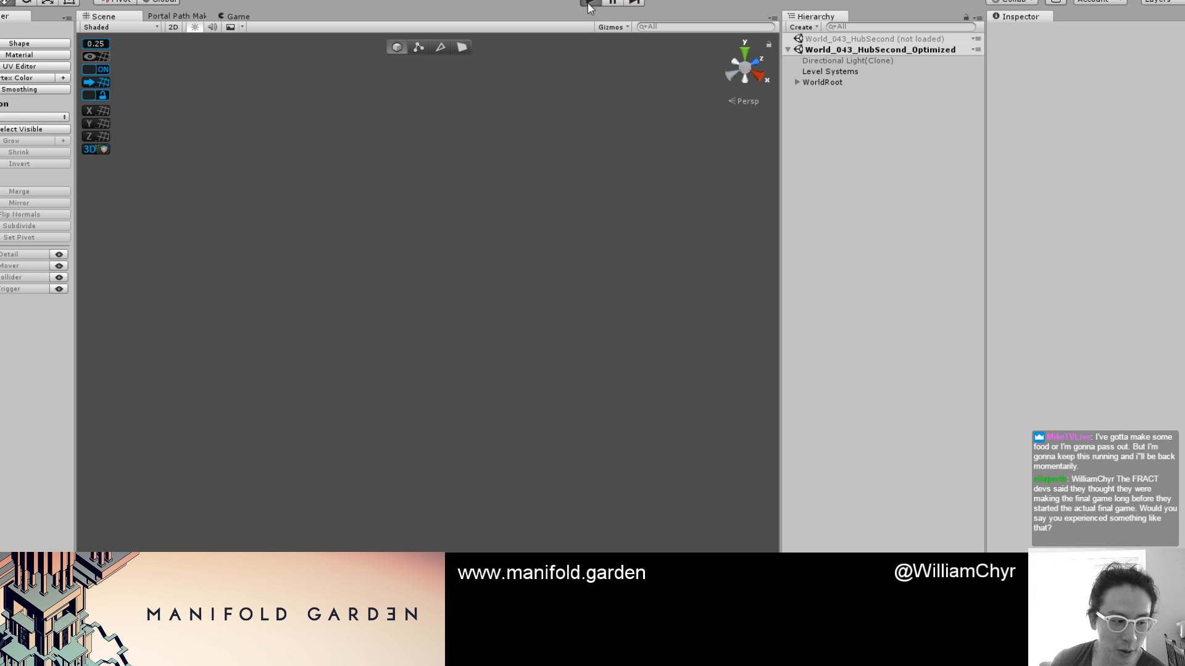
left_click(590, 4)
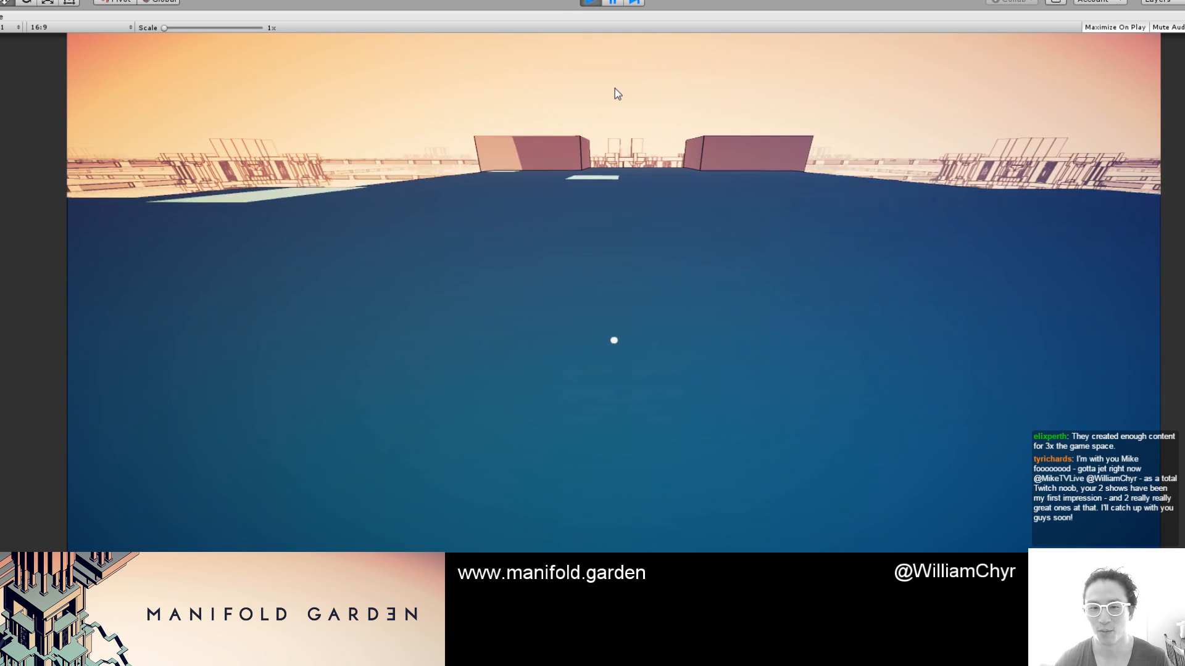
Playtest the hub world by crossing its outer platform, entering the large hall and checking the long windowed corridor
key("w")
key("w")
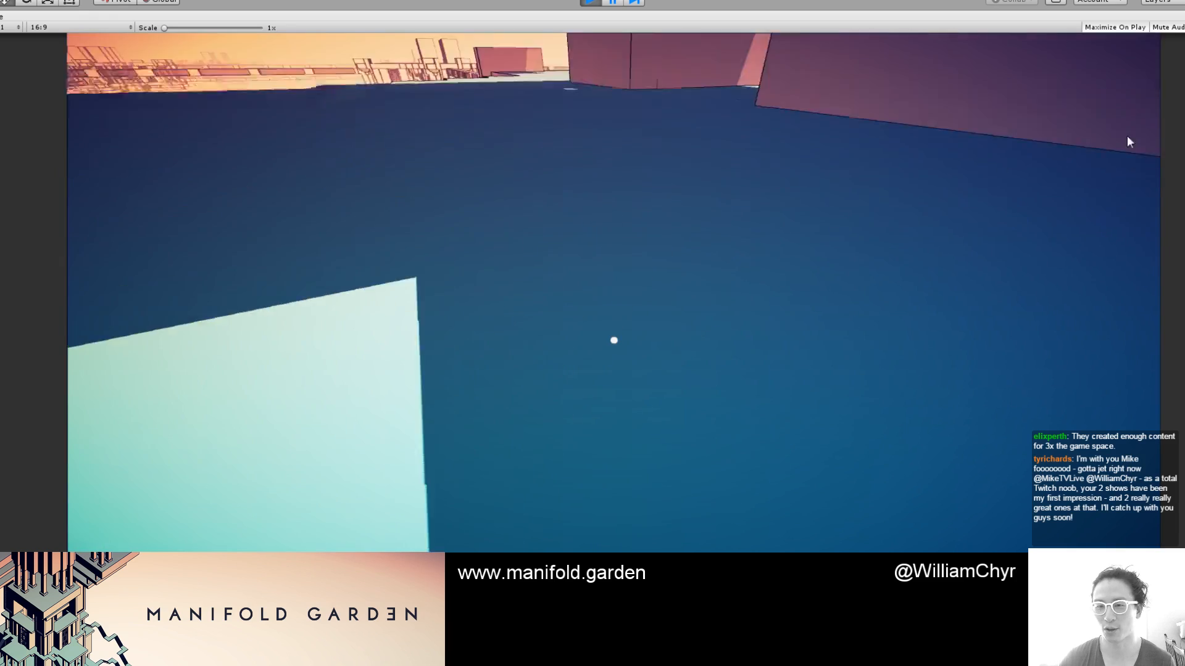
key("w")
key("space")
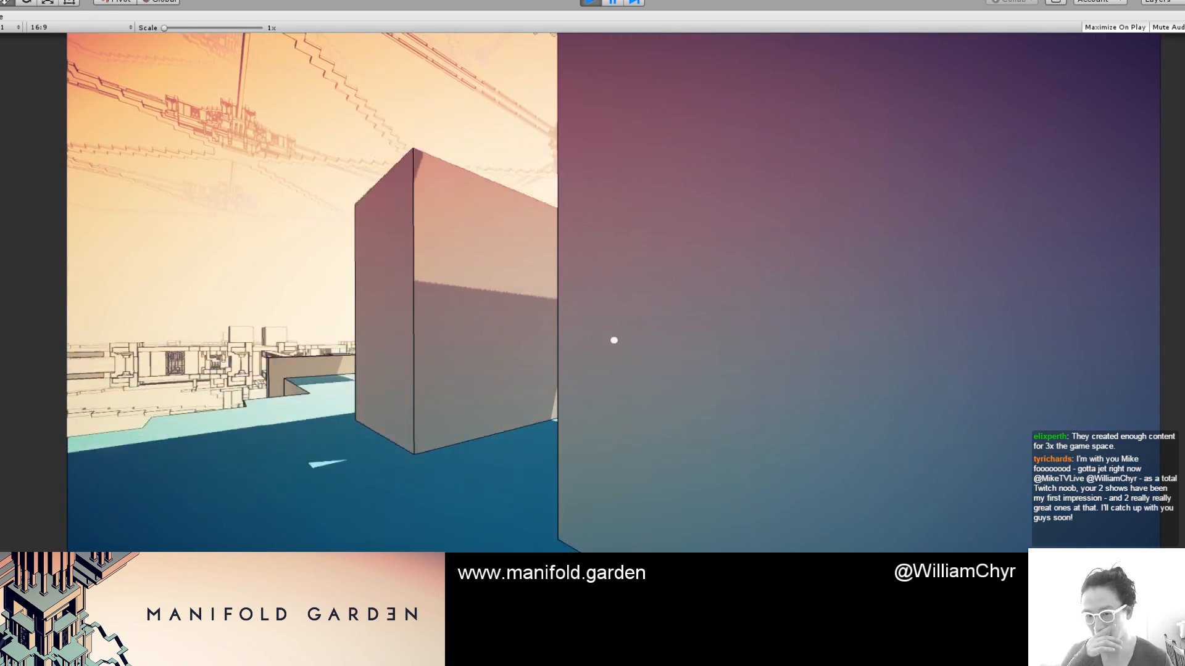
key("w")
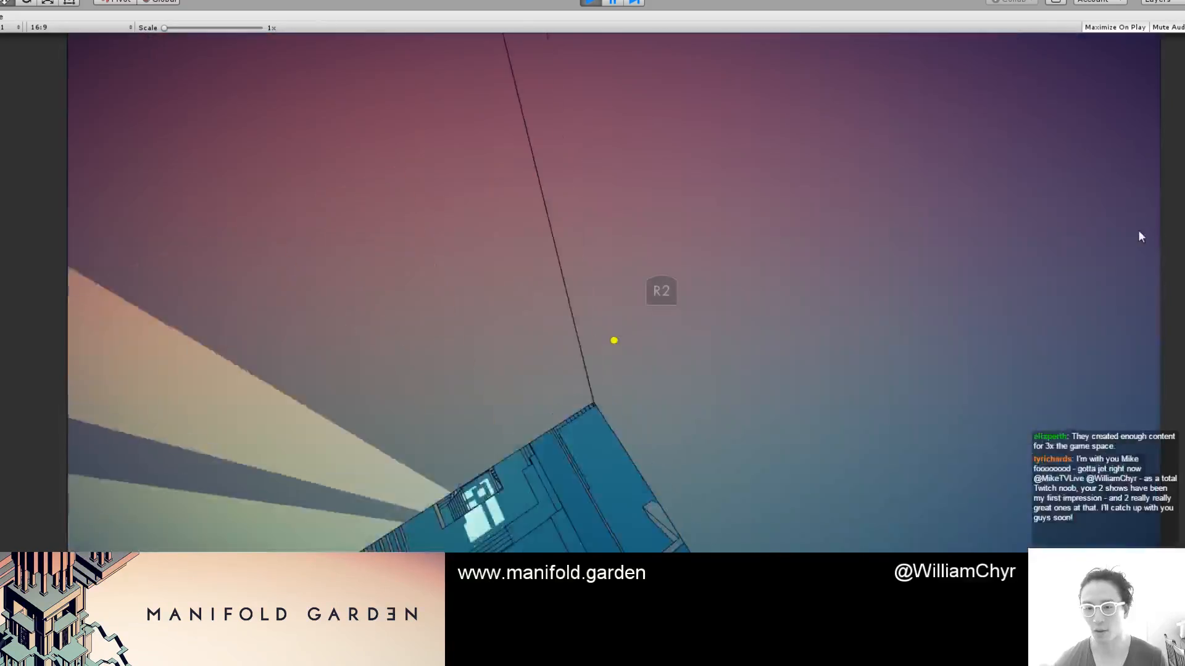
key("w")
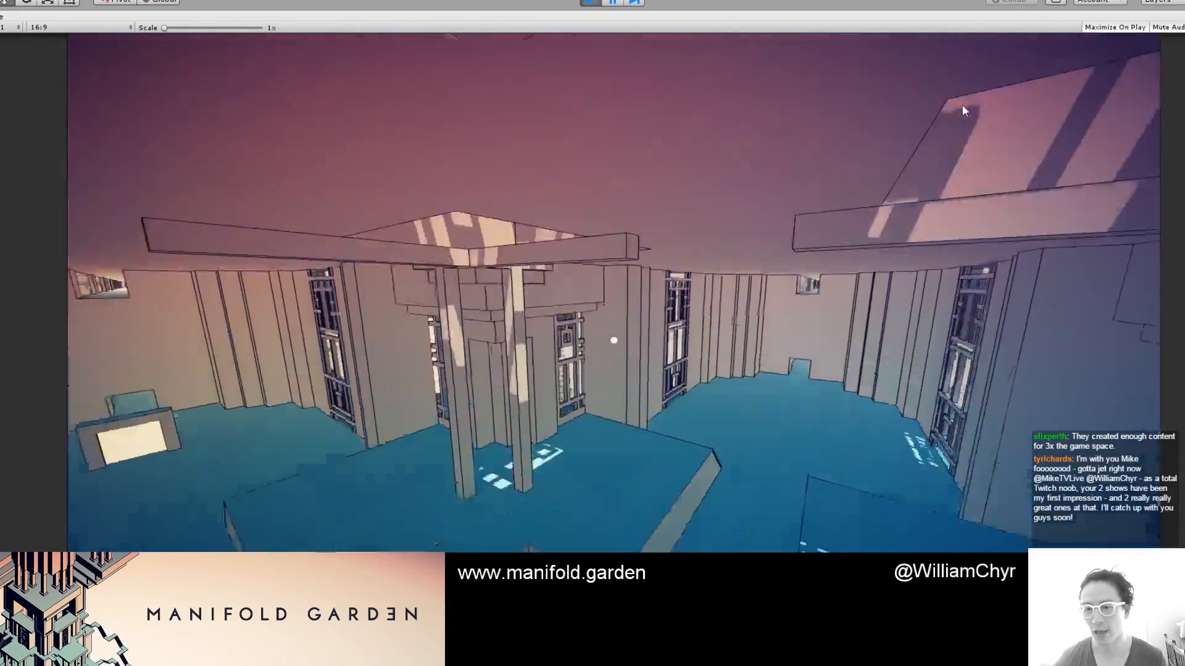
key("w")
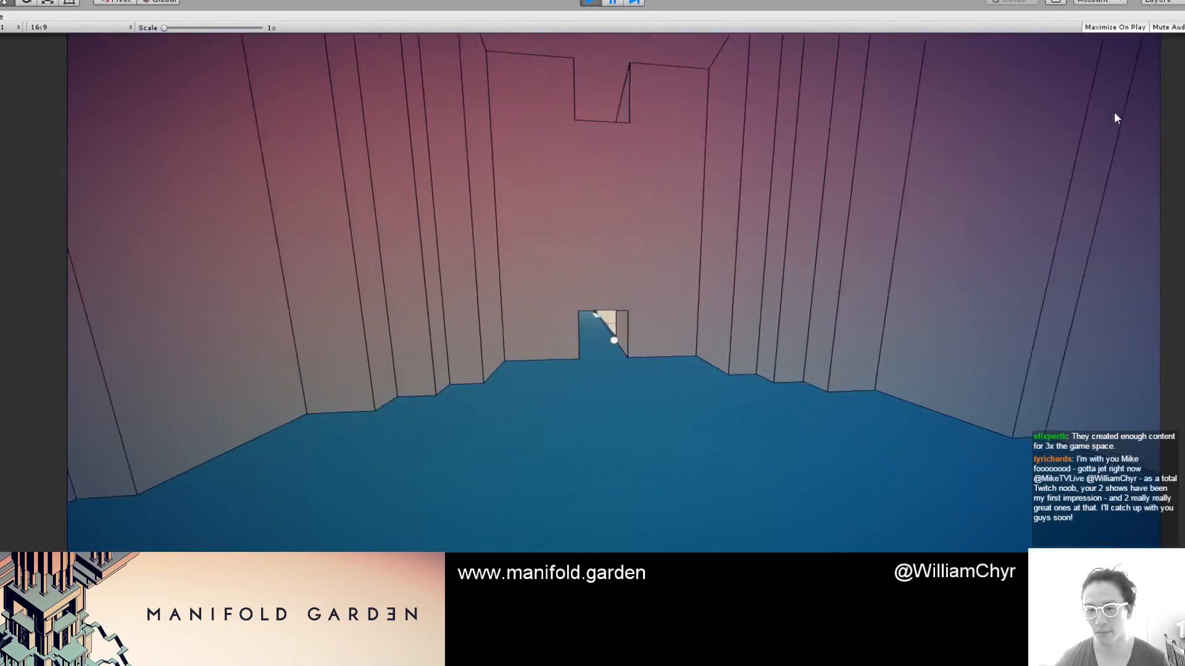
key("w")
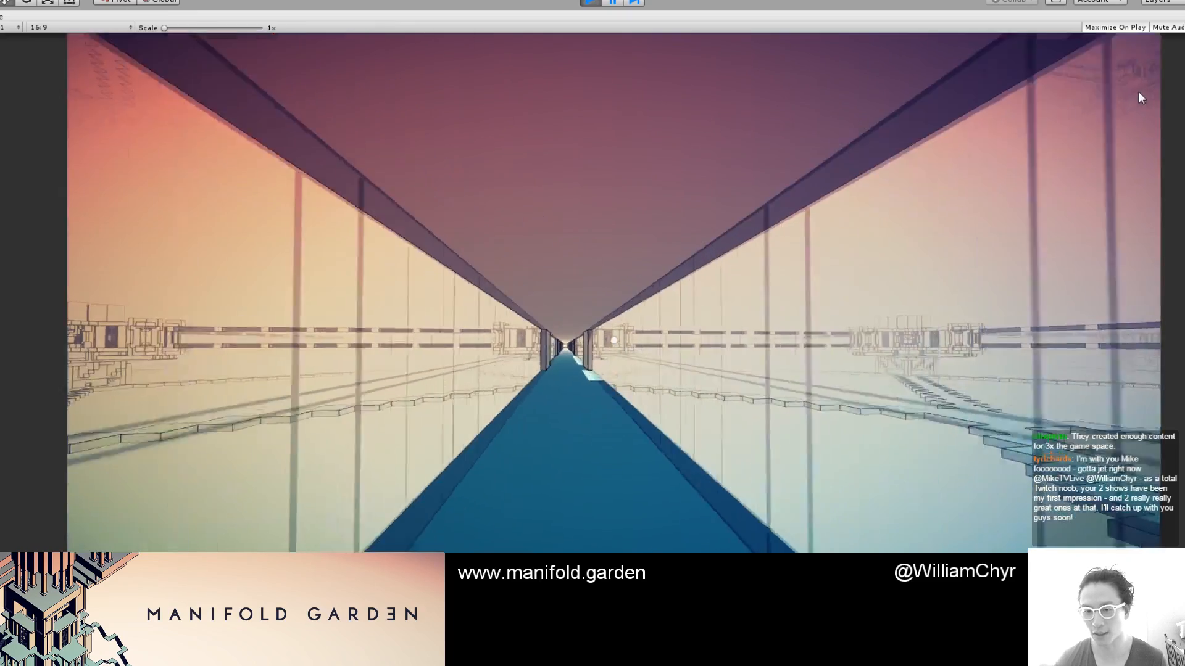
key("w")
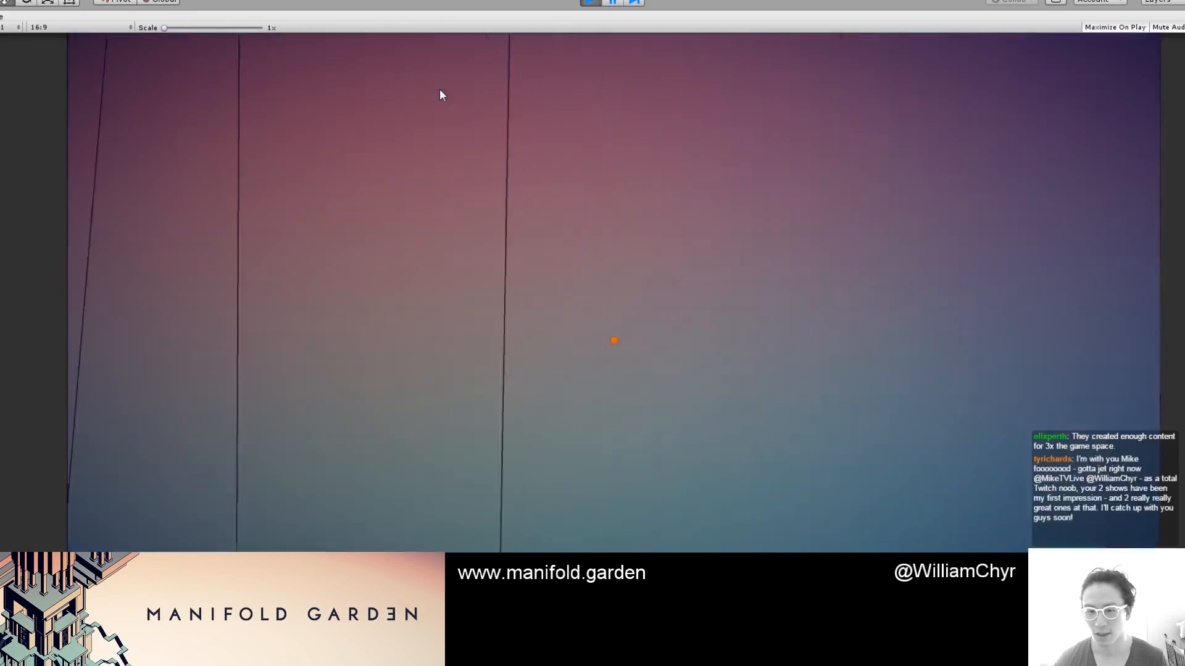
key("w")
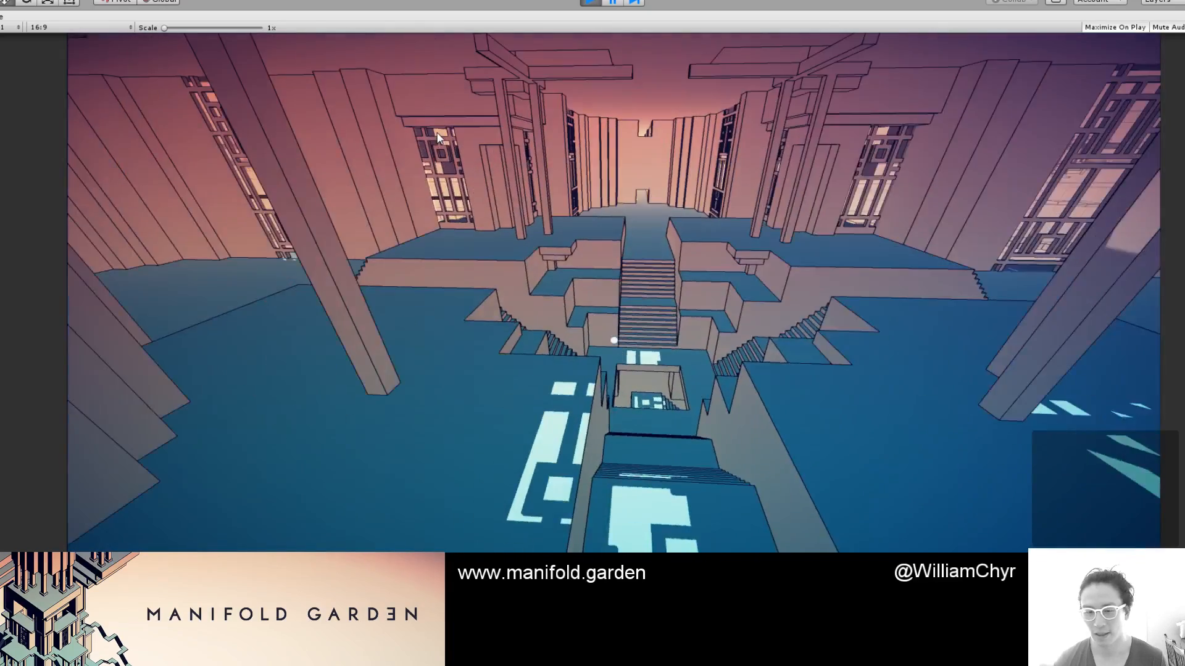
Inspect the large hall's layout by descending its stairways to the sunken central opening and returning to the upper floor
key("a")
key("d")
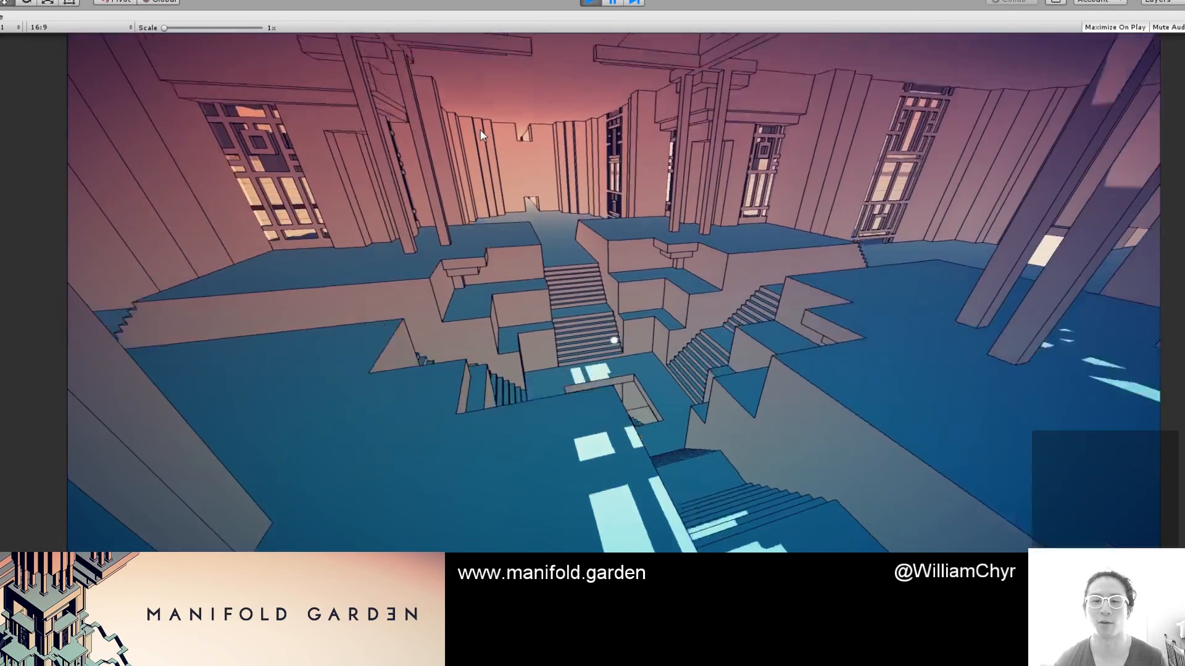
key("w")
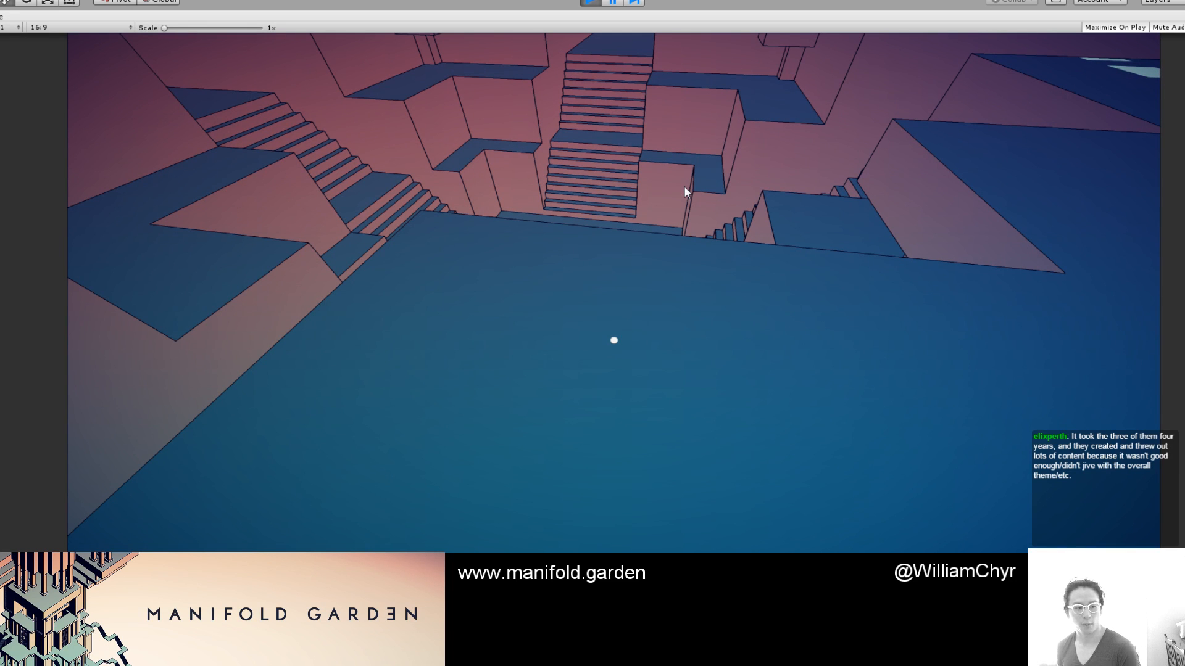
key("w")
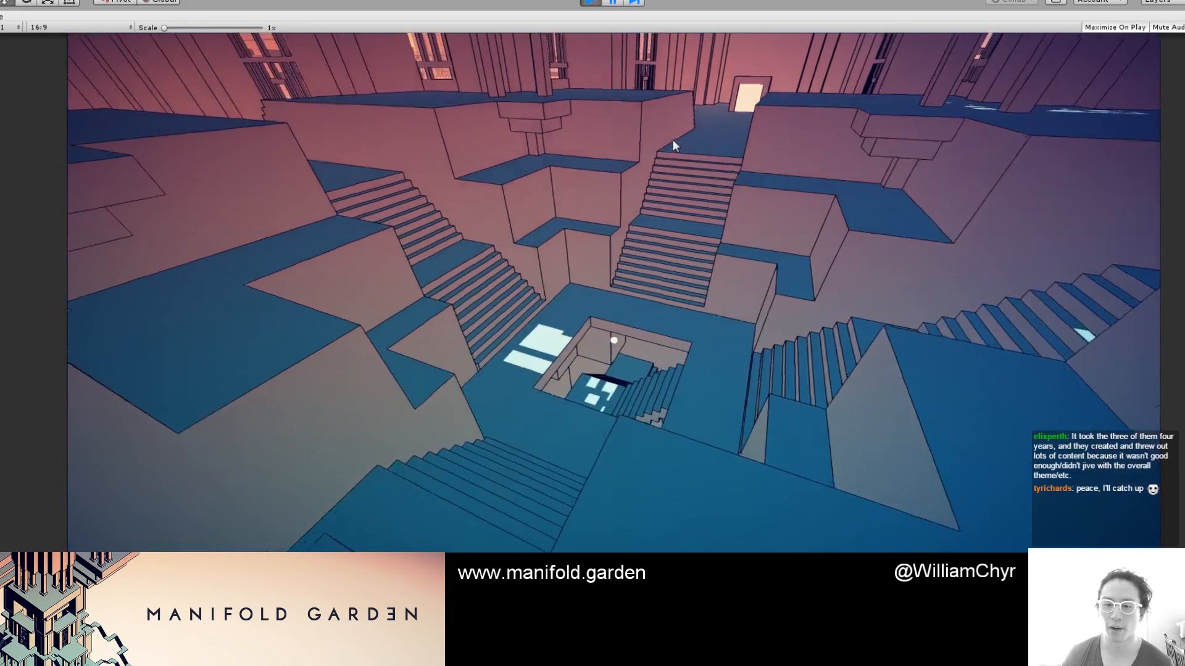
key("w")
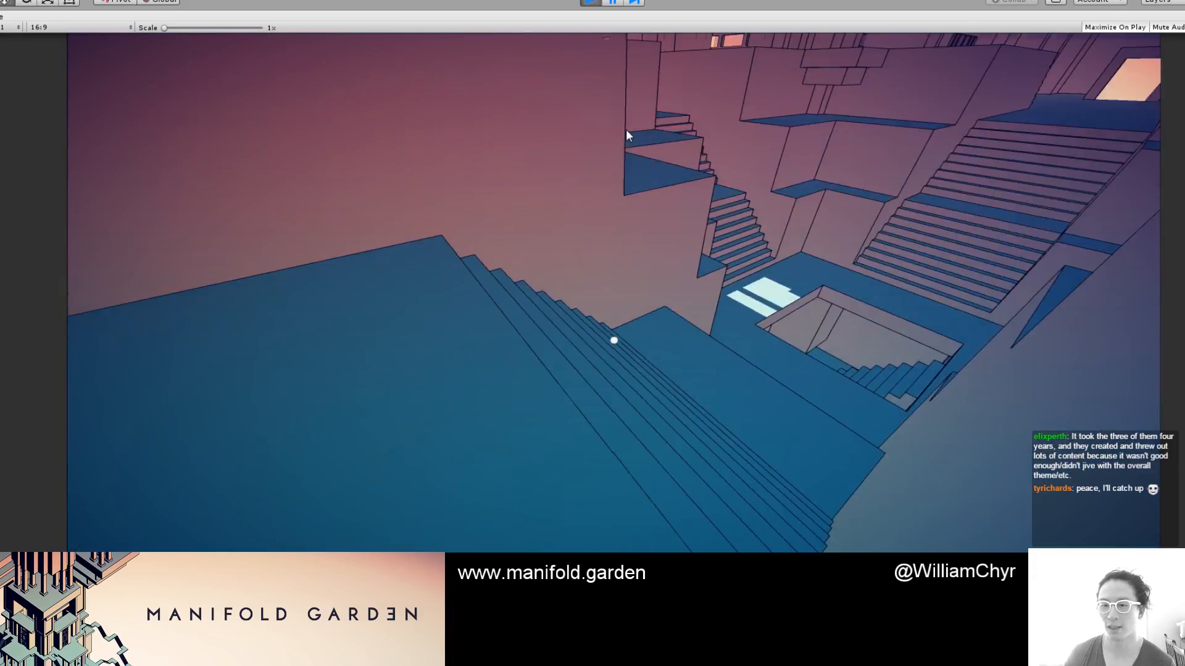
key("w")
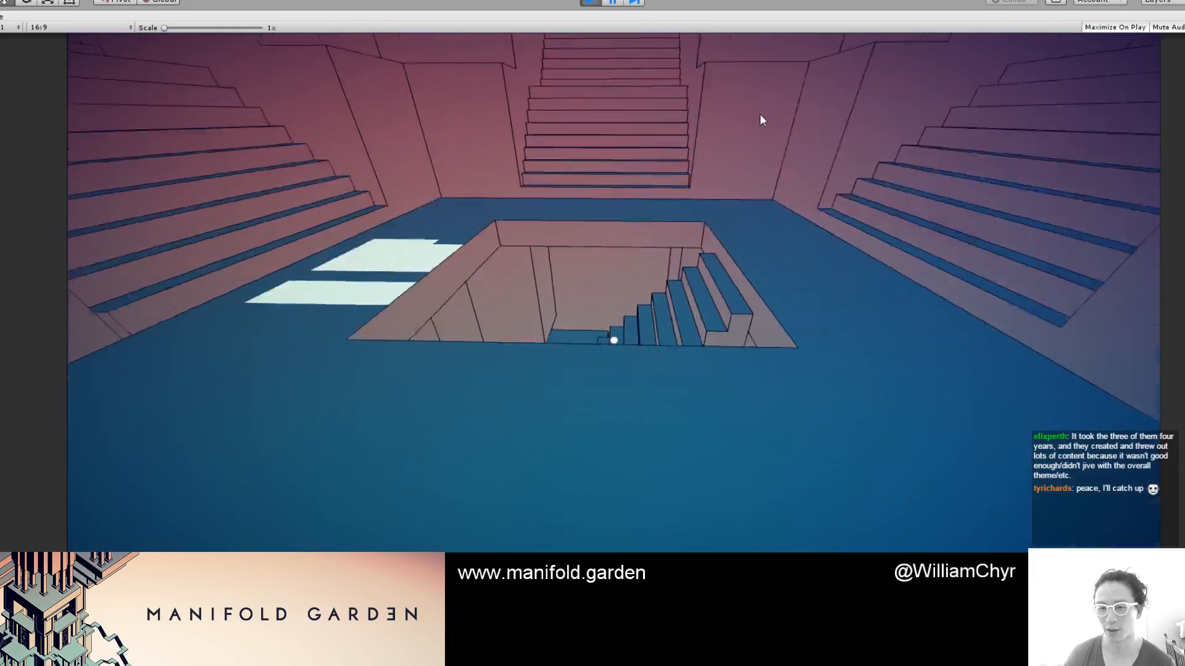
key("w")
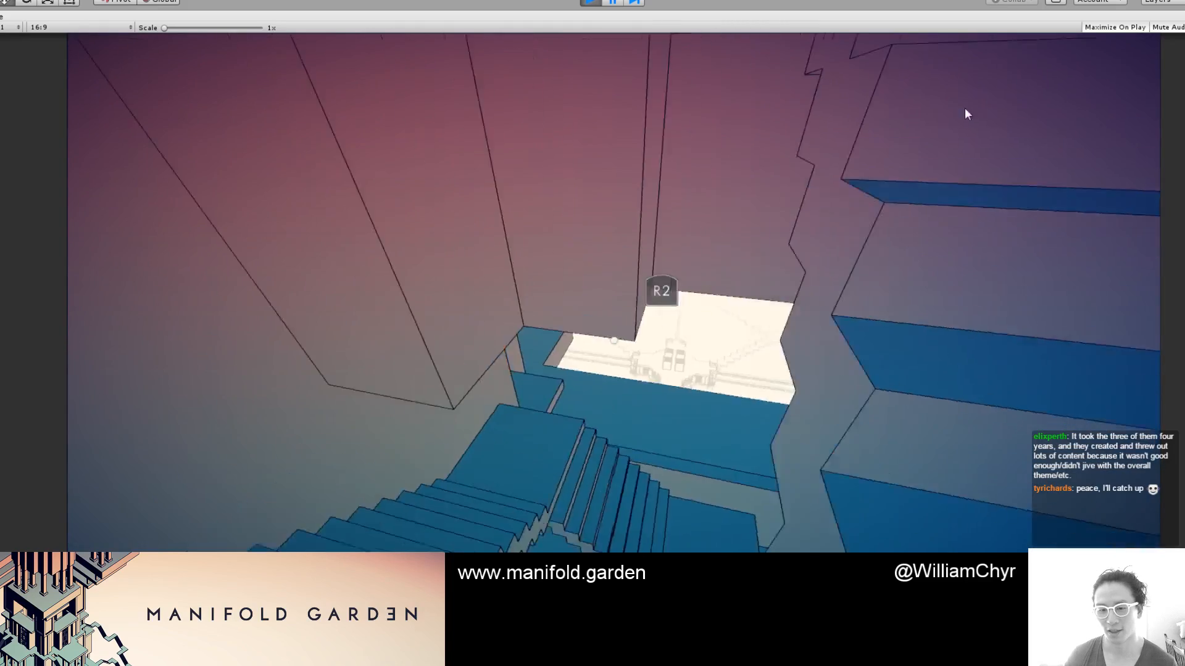
key("w")
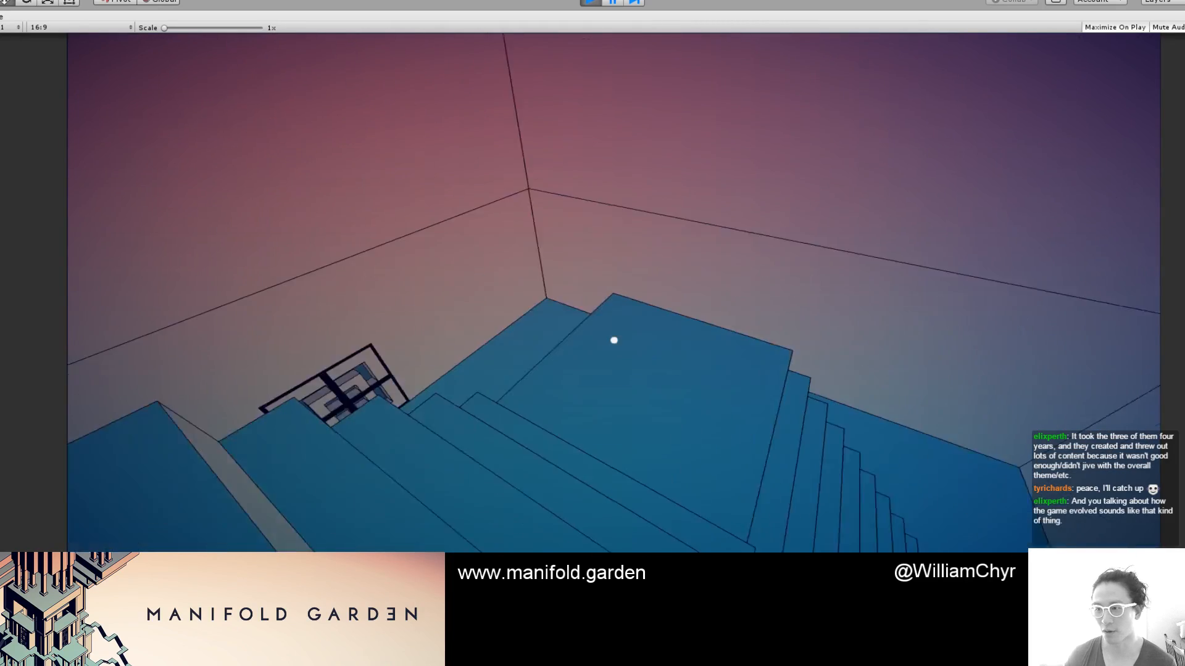
key("w")
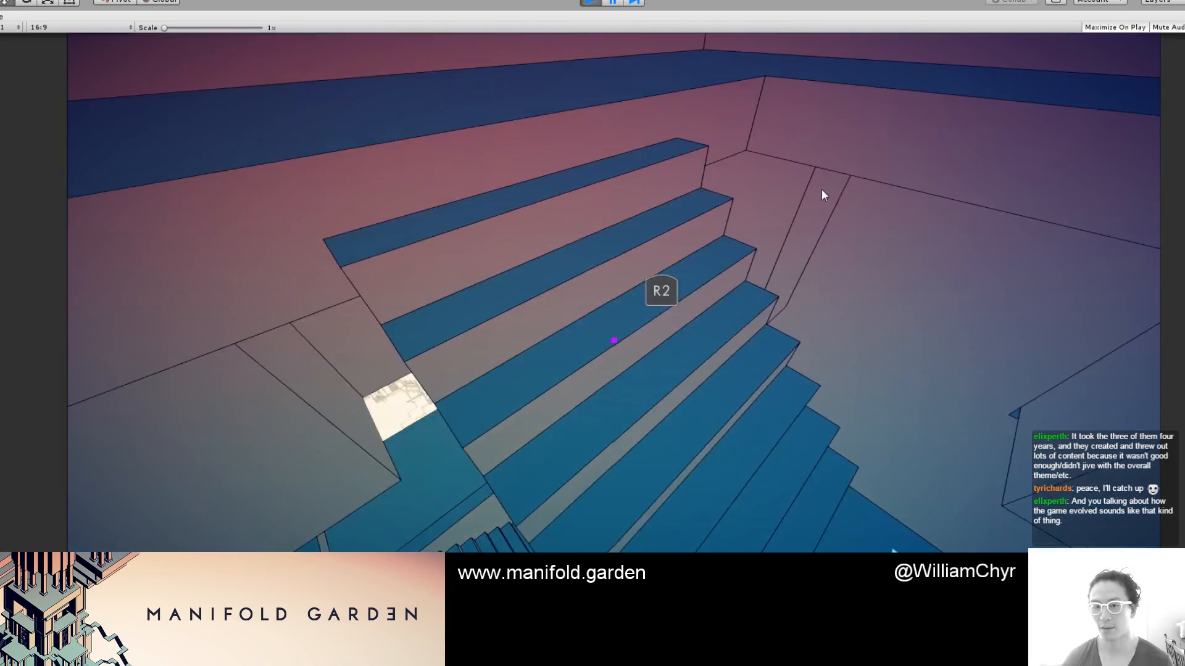
left_click(820, 189)
key("w")
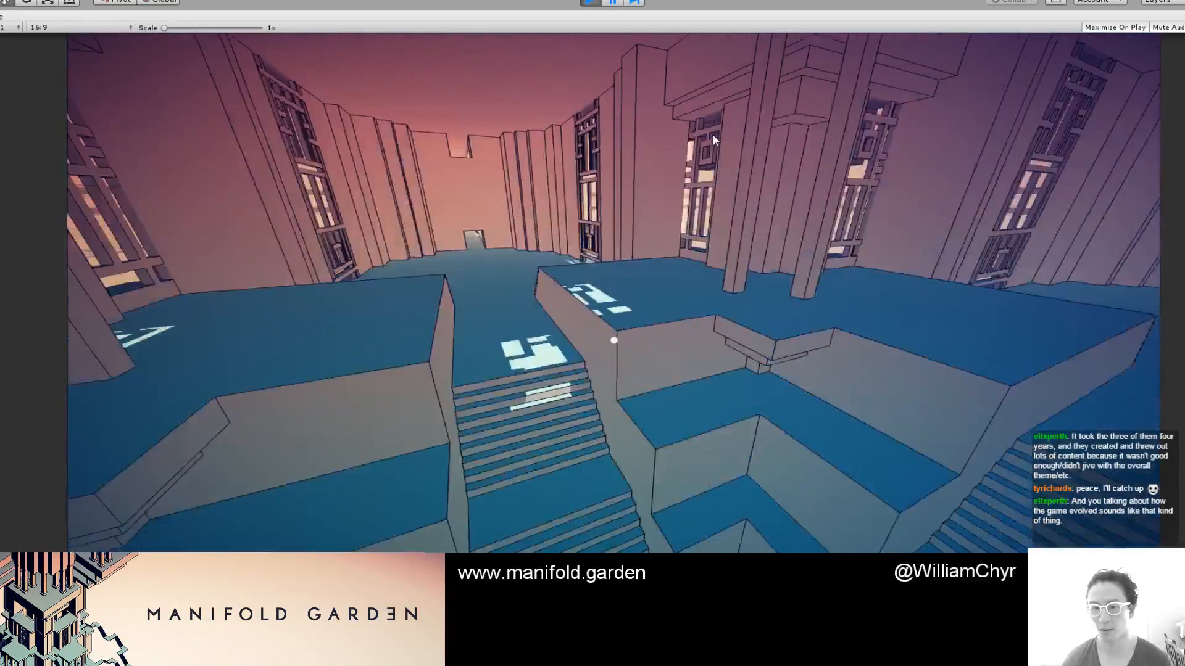
key("w")
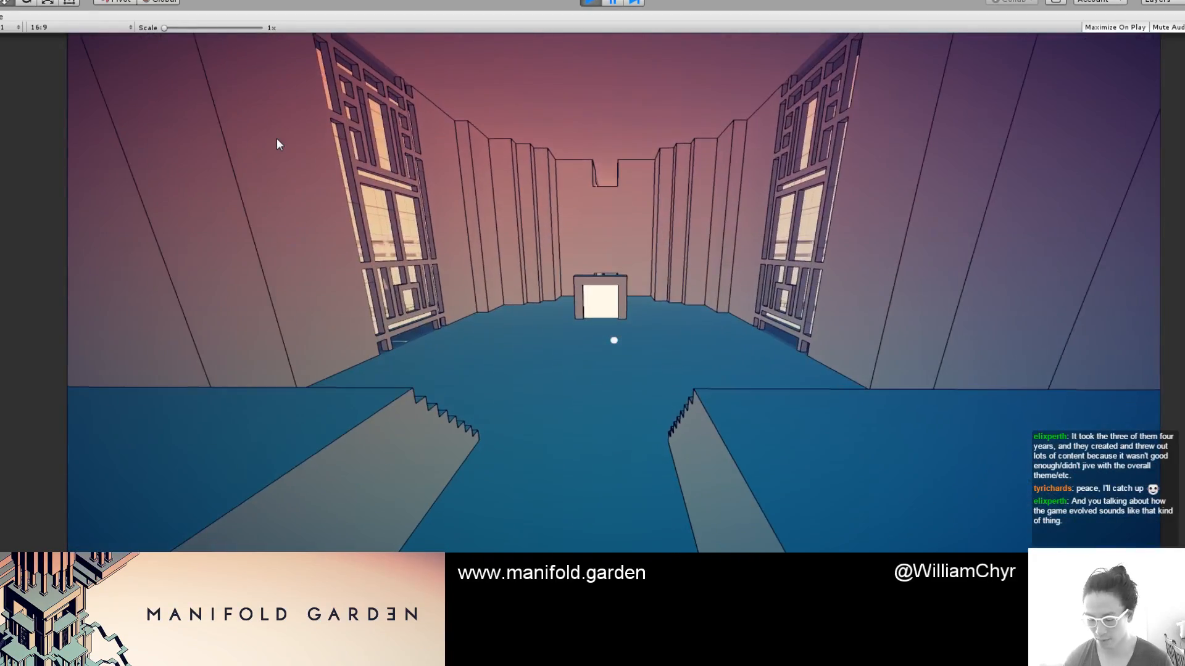
Playtest the hub hall's exit by walking across the floor and through the framed corridor to its bright end
key("w")
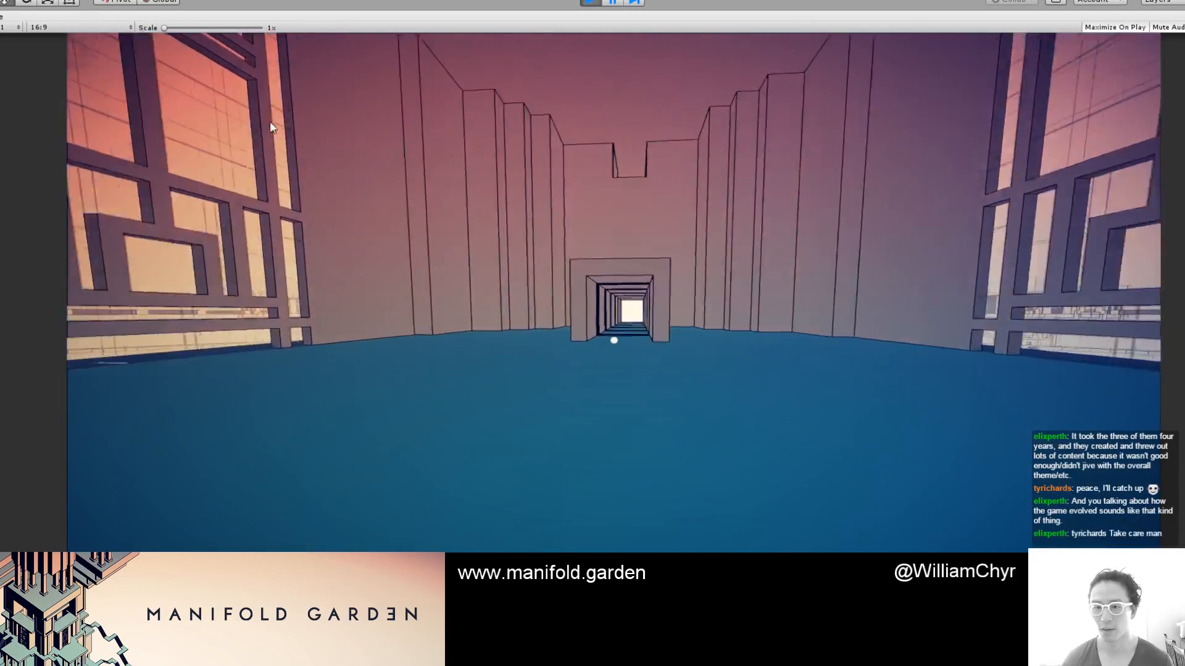
key("w")
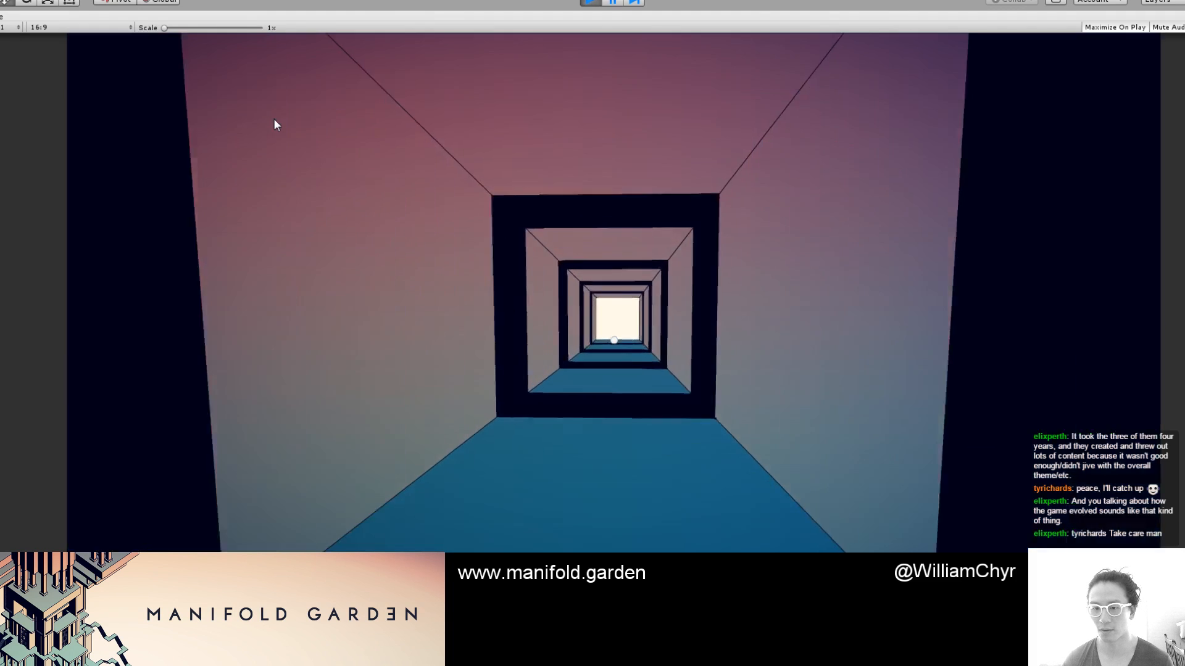
key("w")
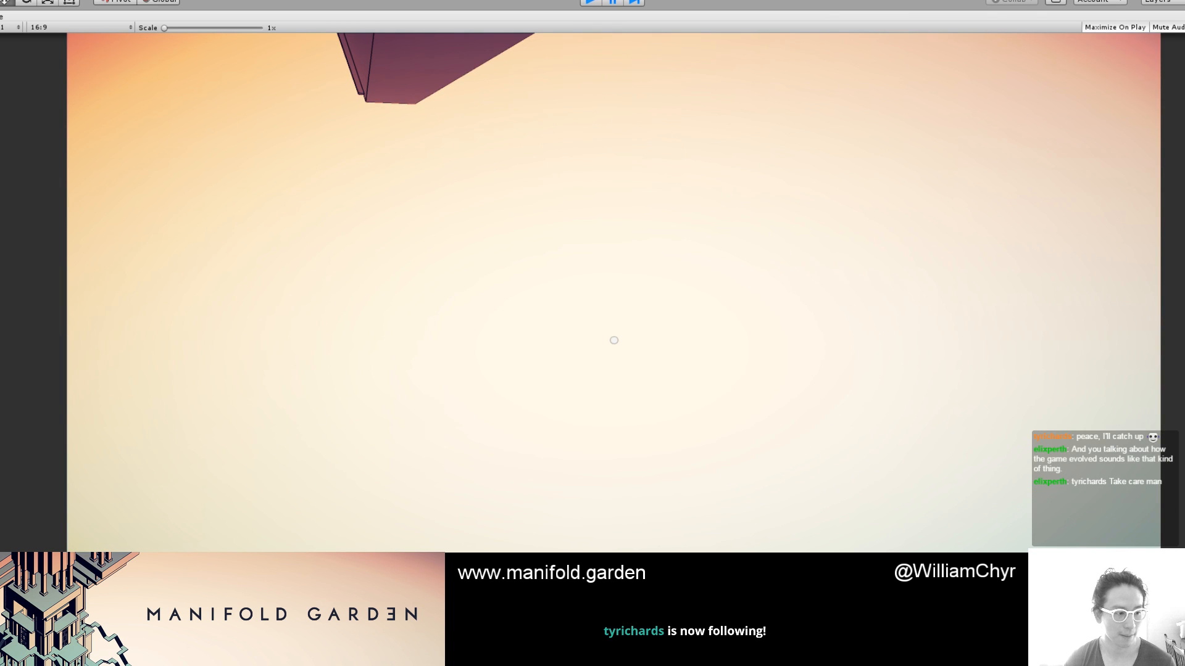
key("ctrl+p")
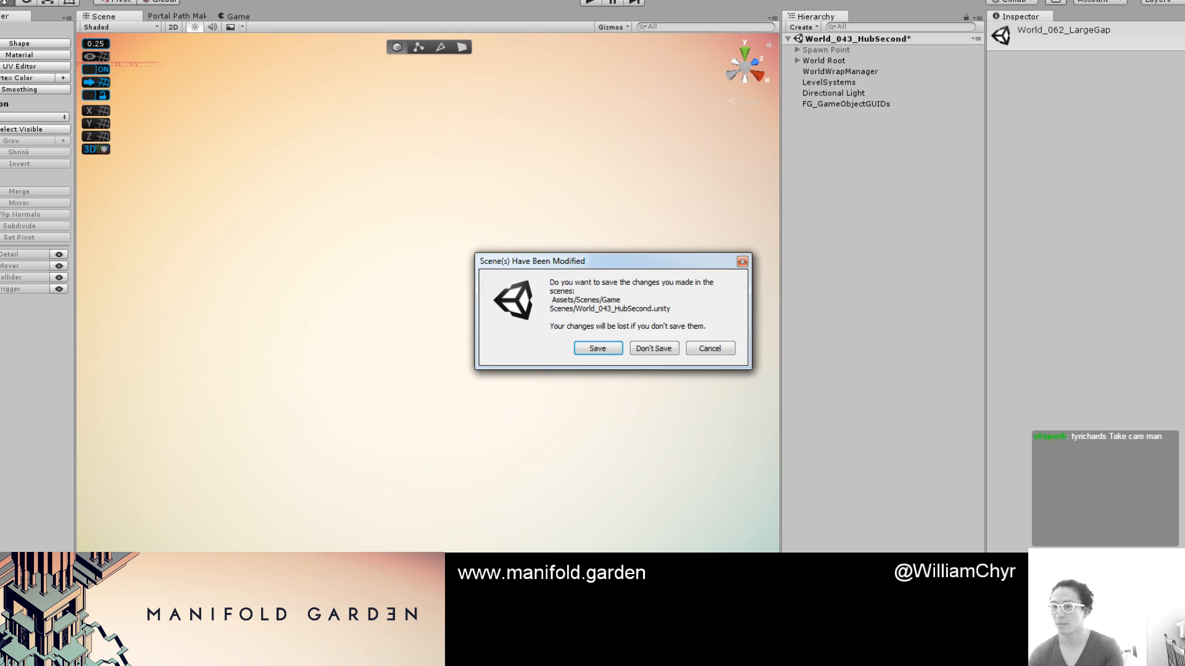
Save World_043_HubSecond while switching to World_062_LargeGap, and find its Portal_To-World_043 by searching the scene objects for portalphysics
left_click(584, 349)
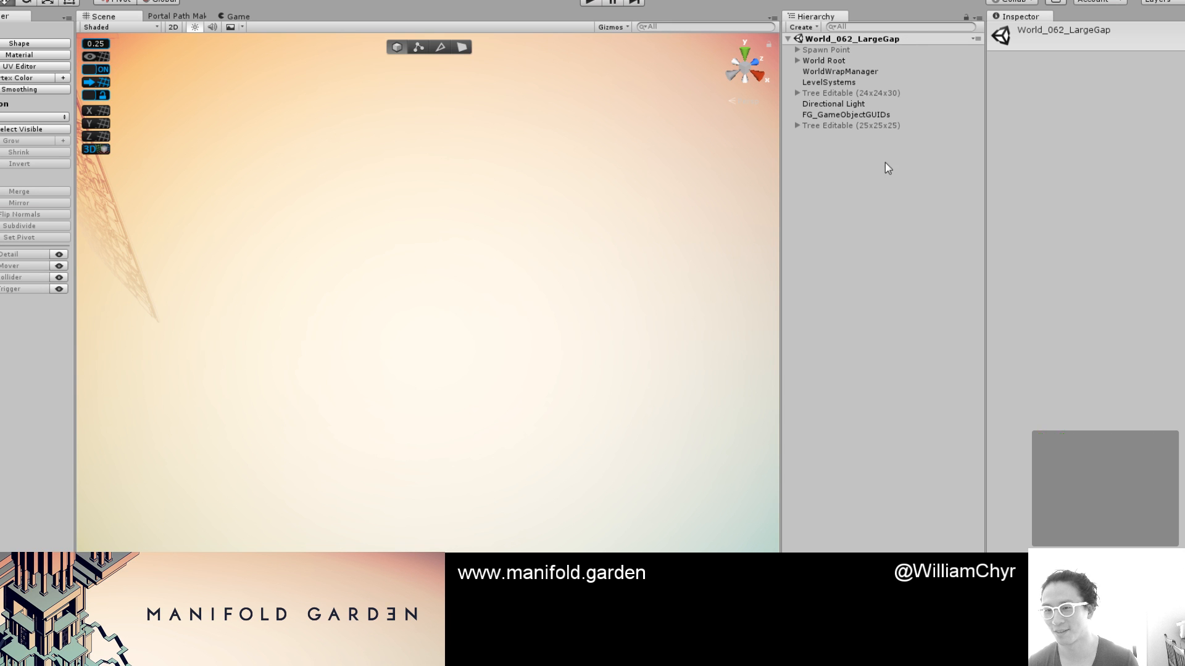
double_click(849, 113)
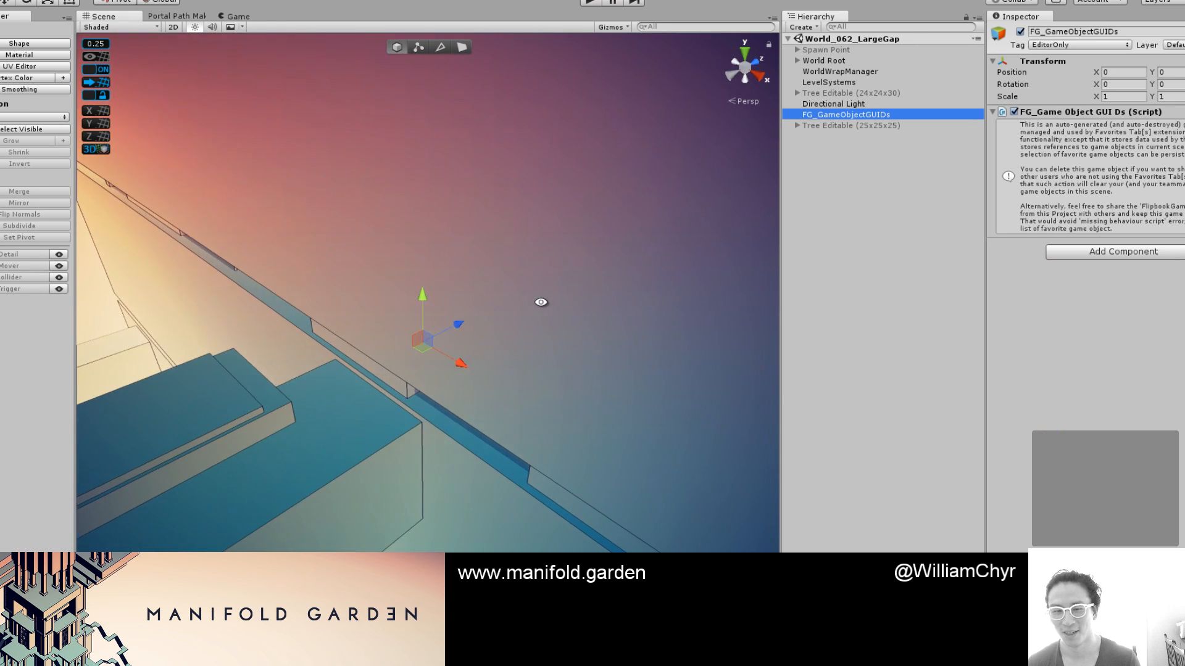
left_click_drag(542, 301, 406, 278, "alt")
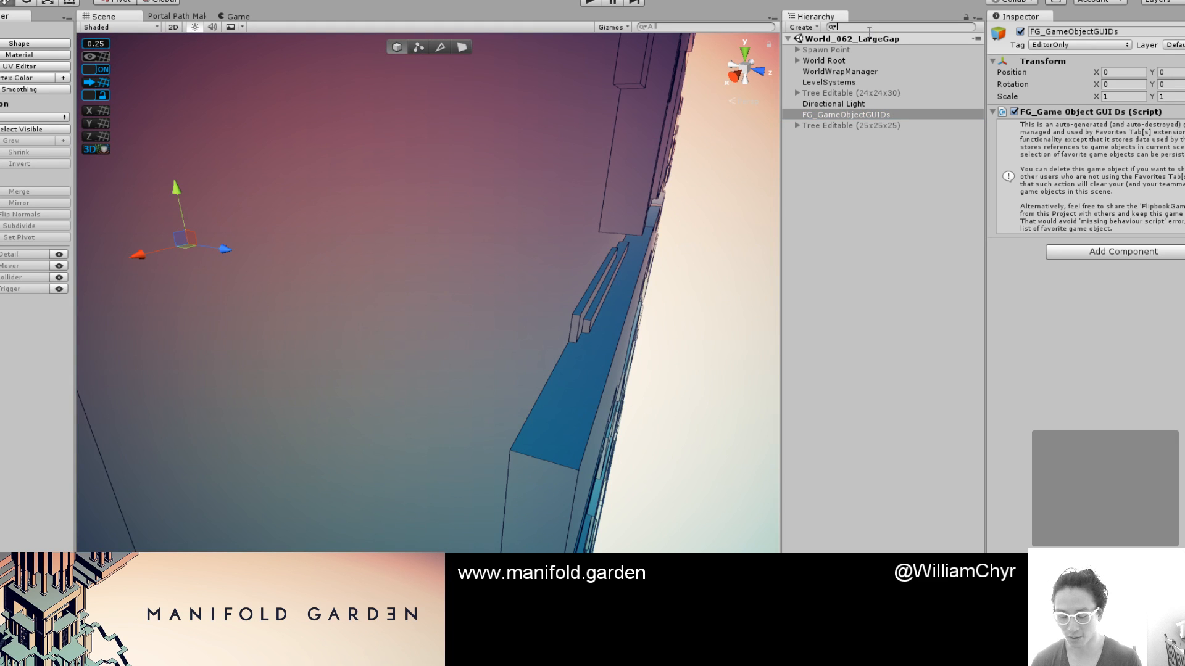
type("portalphysics")
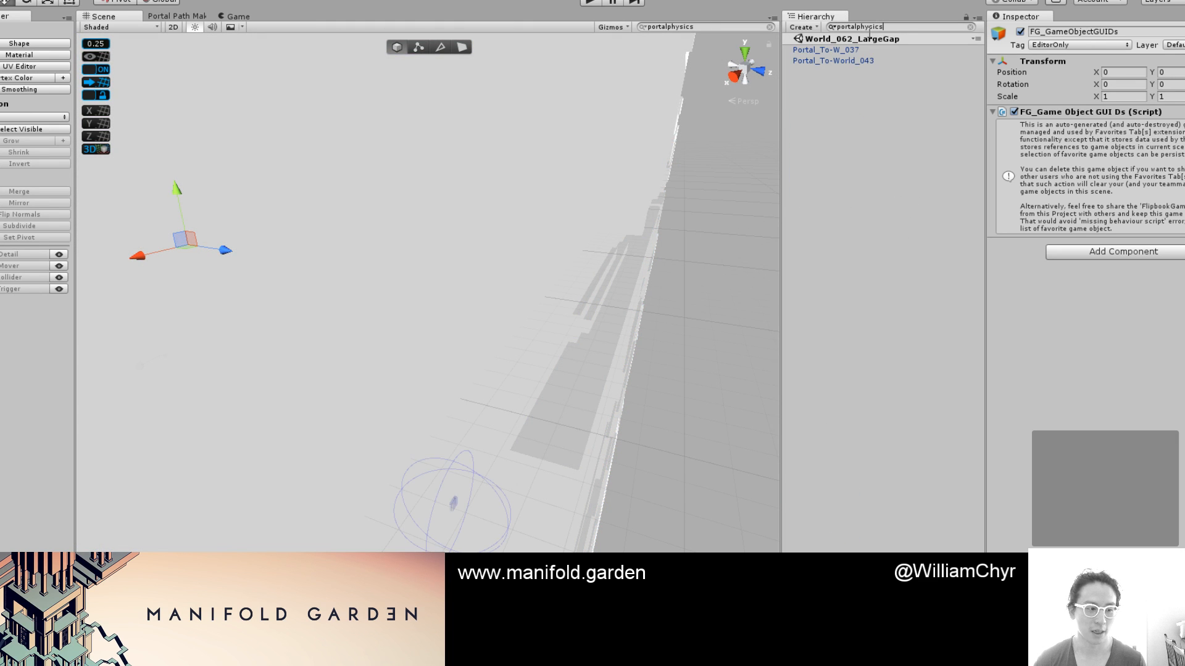
double_click(847, 61)
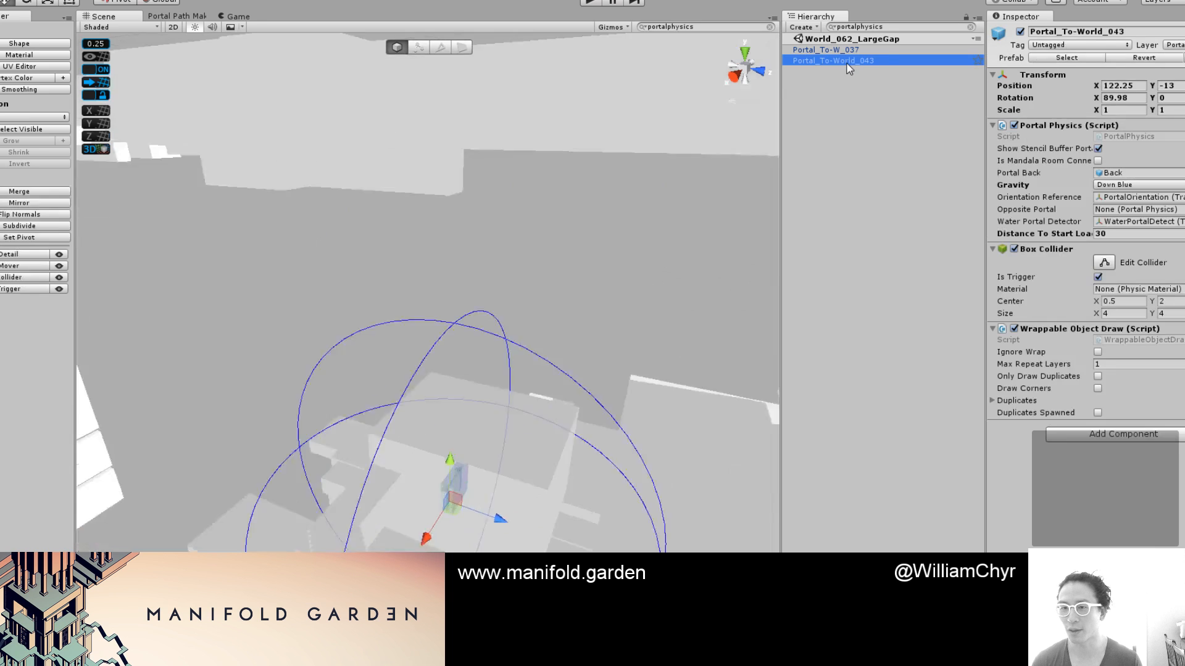
Raise Portal_To-World_043 slightly above the floor of its doorway, to a Y position of about -12.99
left_click(970, 28)
left_click_drag(406, 379, 608, 329, "alt")
mouse_move(457, 407)
left_mouse_down()
mouse_move(464, 446)
mouse_move(459, 387)
left_mouse_up()
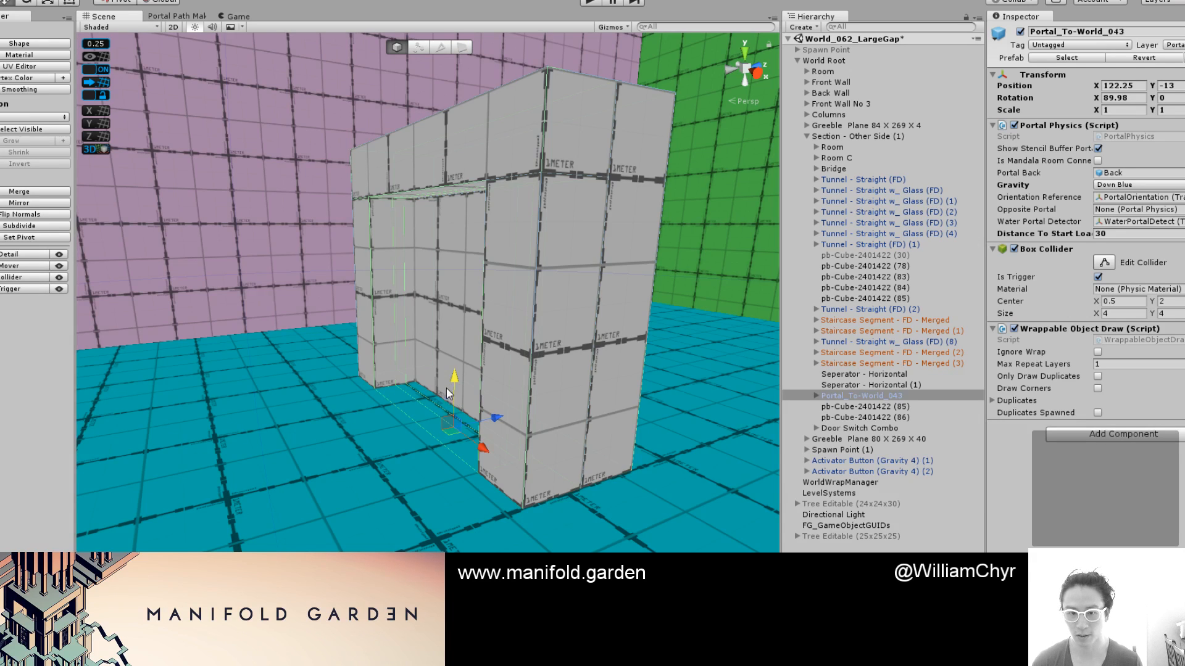
key("f")
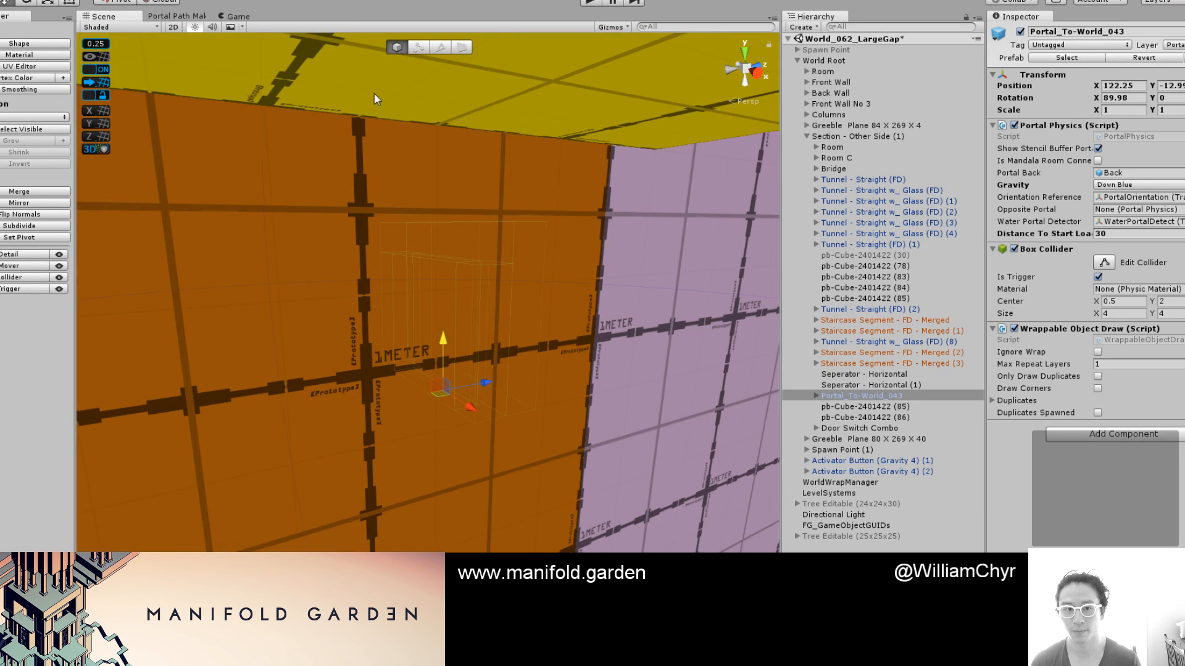
Generate the optimized scene of World_062_LargeGap and start the game in play mode
left_click(179, 0)
left_click(593, 0)
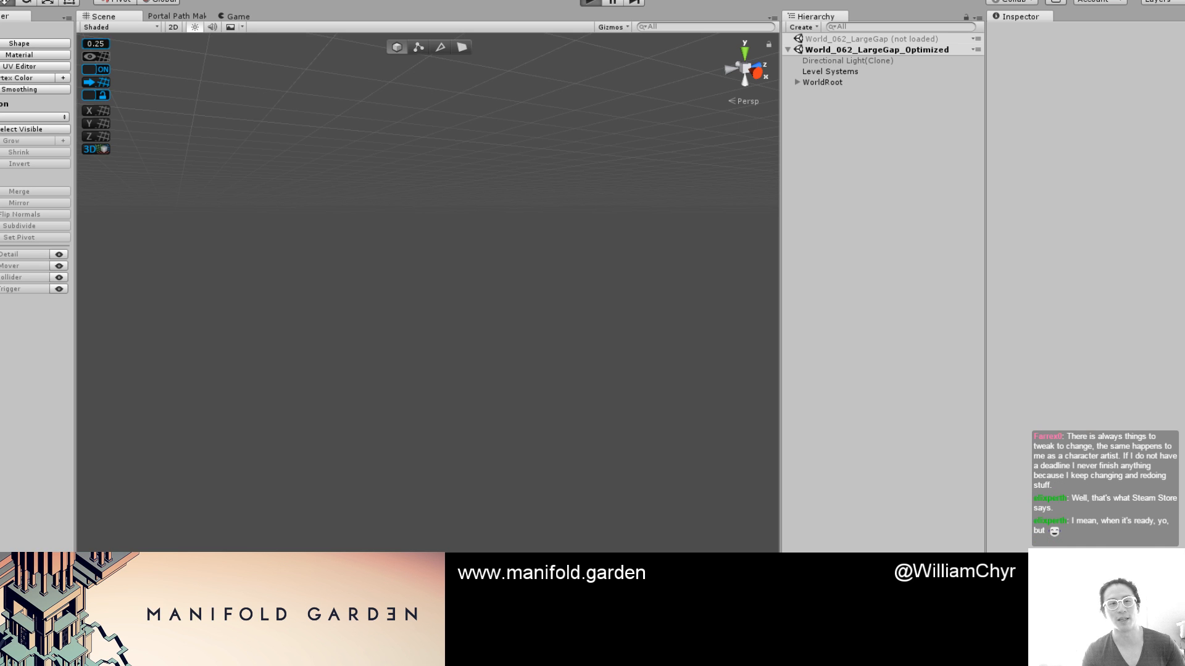
key("ctrl+p")
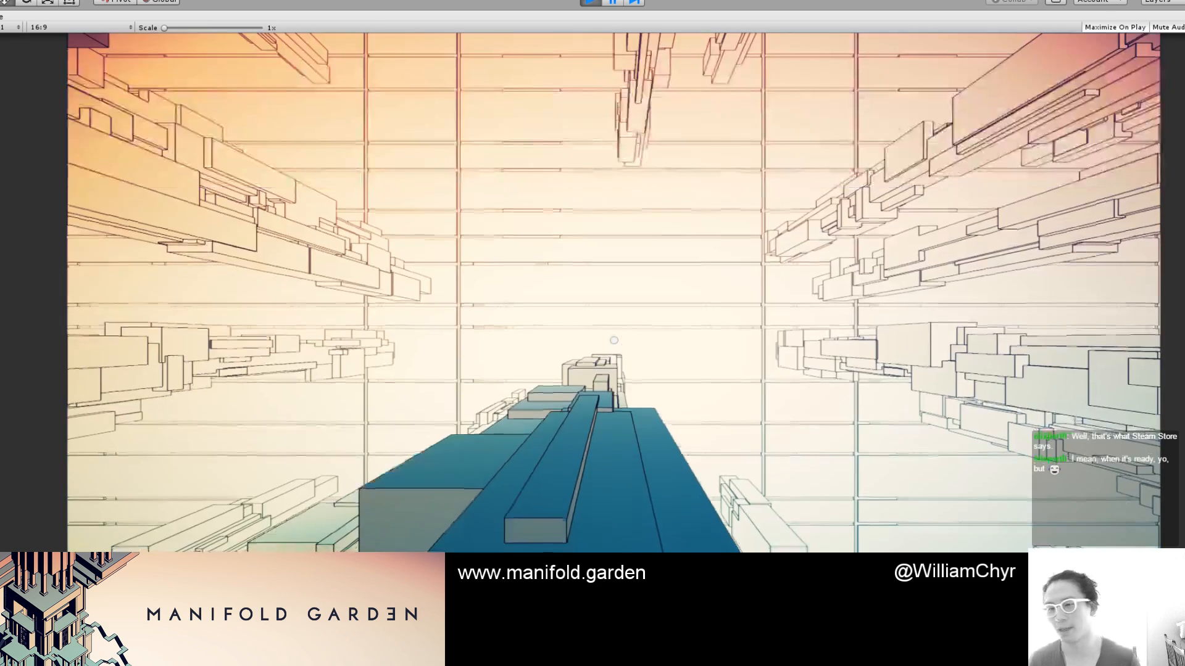
Playtest the large gap world by moving forward from the long ledge and looking across the gap, and stop the game
left_click(614, 340)
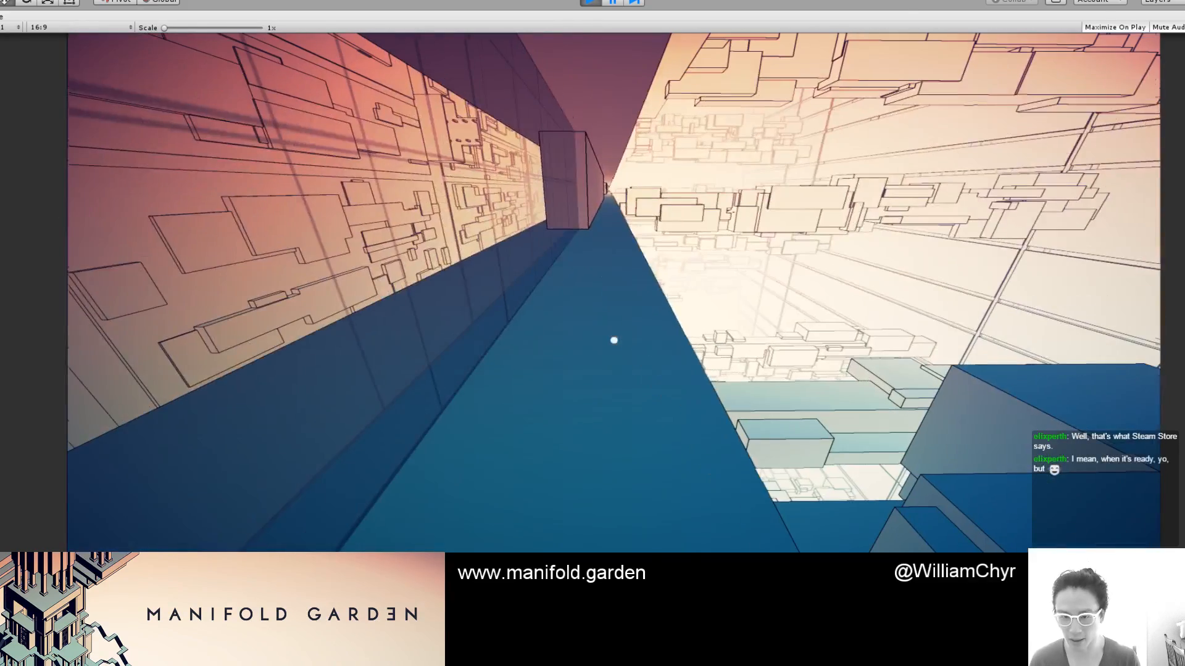
key("w")
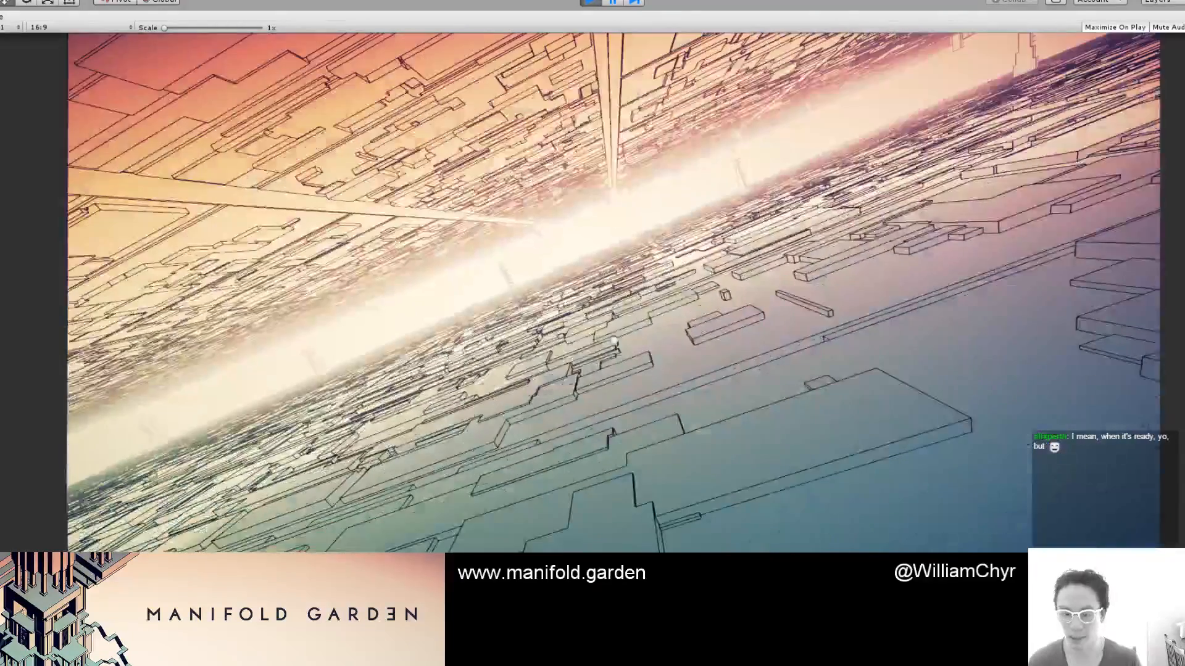
key("ctrl+p")
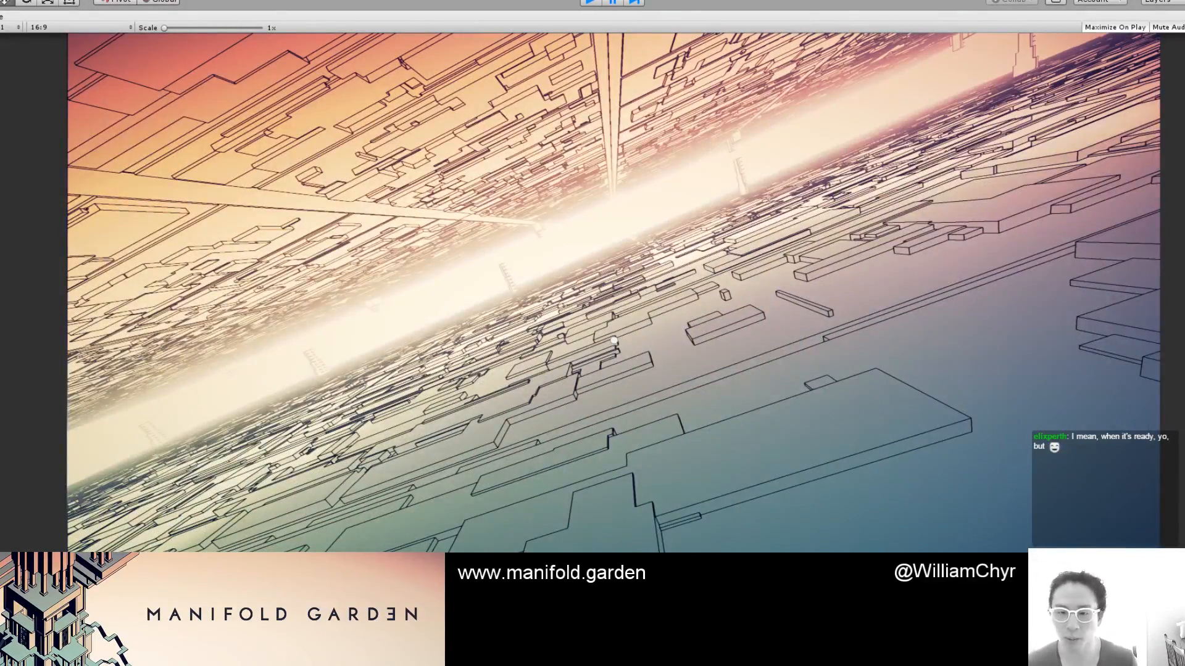
key("ctrl+p")
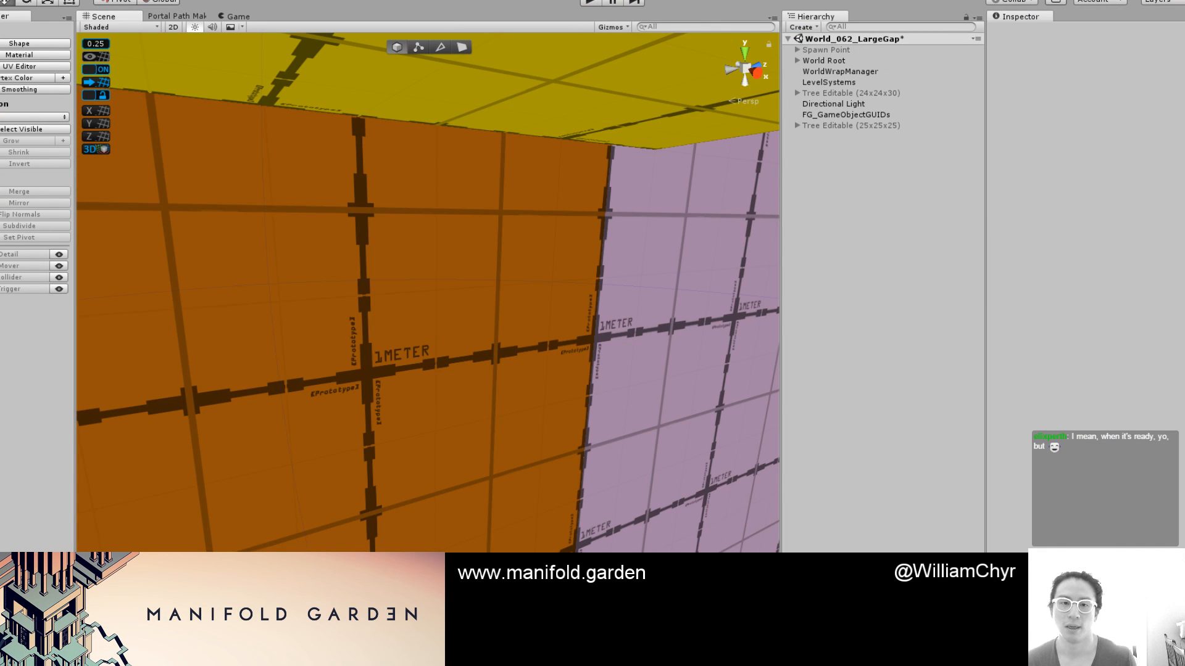
Locate the bridge that juts into the gap and select its whole parent group, Section - Other Side (1)
left_click(470, 284)
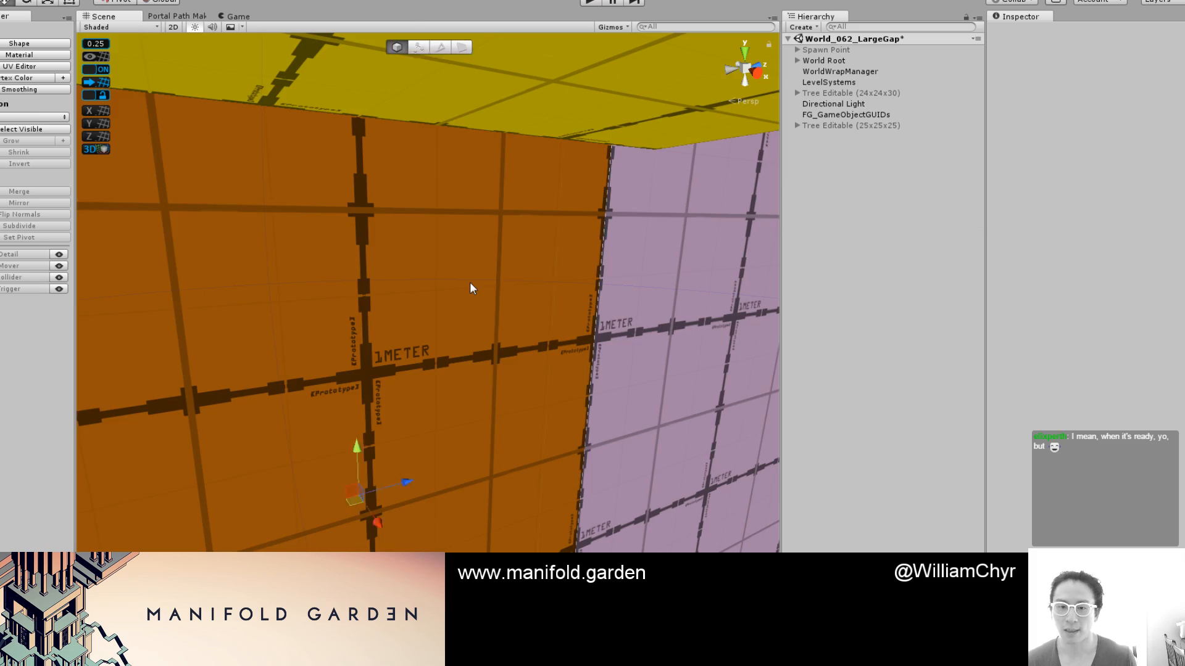
scroll(470, 284, "down", 10)
left_click_drag(544, 308, 373, 512, "alt")
scroll(383, 344, "up", 8)
key("ctrl+e")
key("ctrl+e")
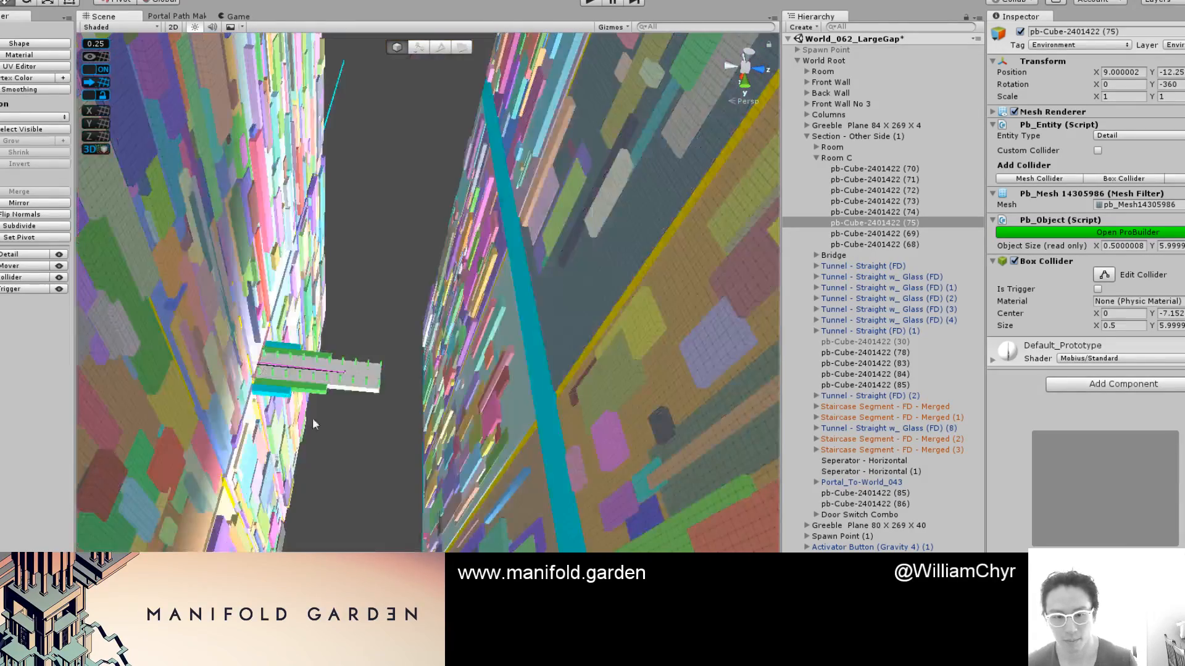
left_click(299, 390)
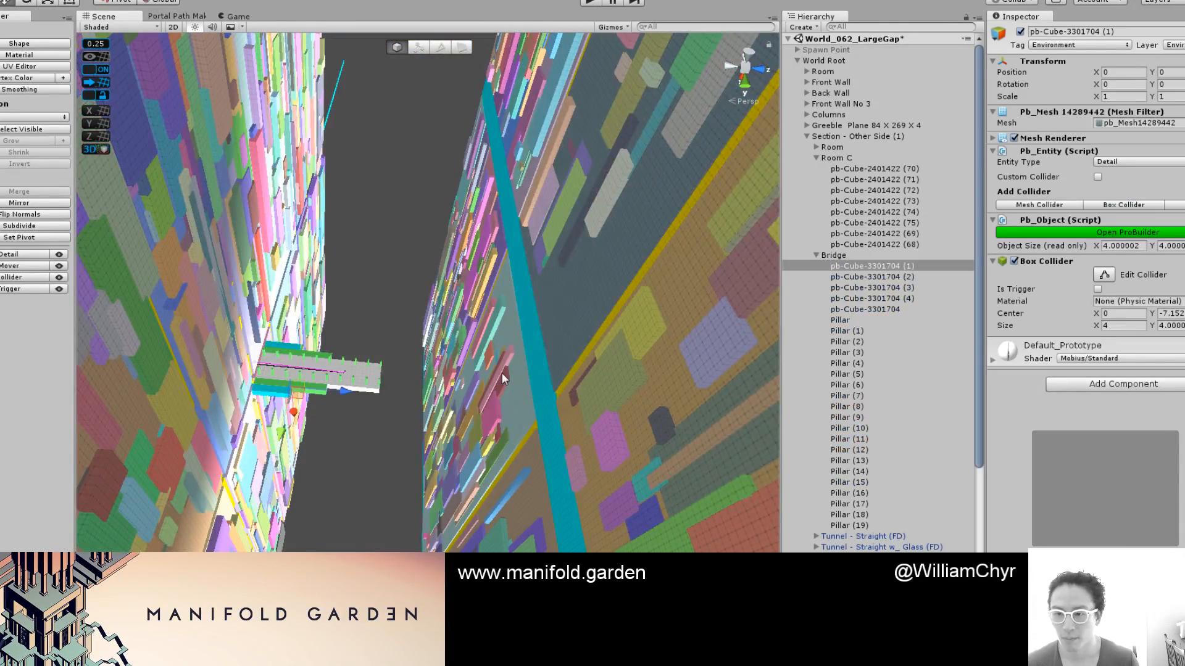
left_click(806, 135)
left_click(831, 136)
key("f")
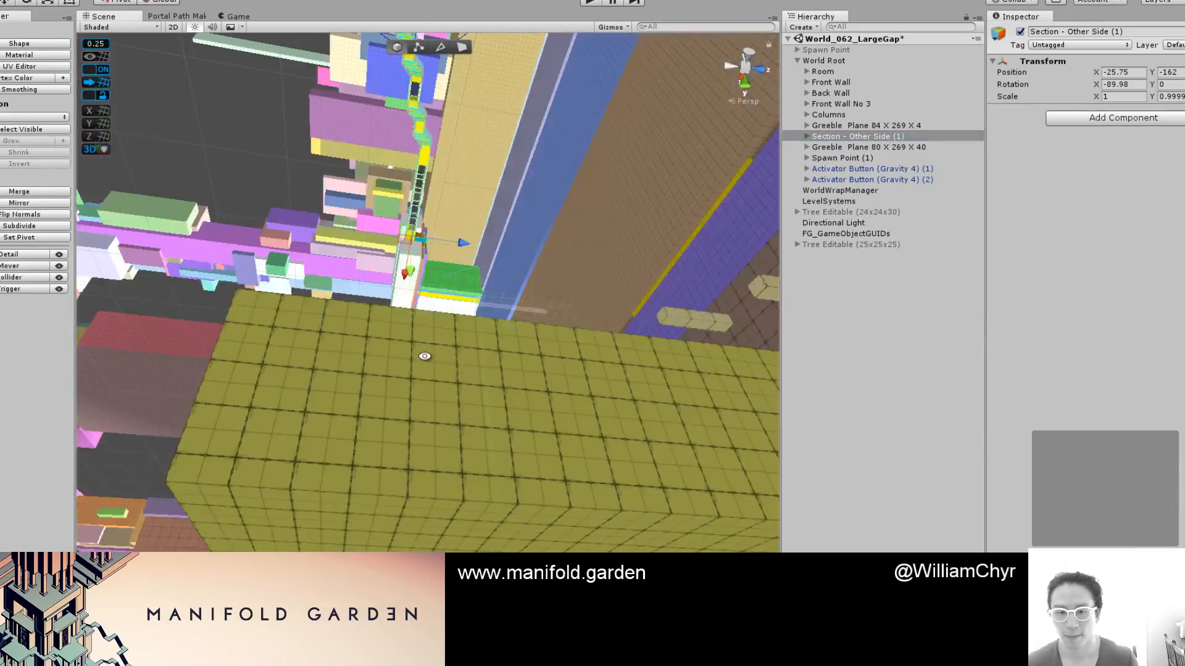
left_click_drag(424, 356, 444, 429, "alt")
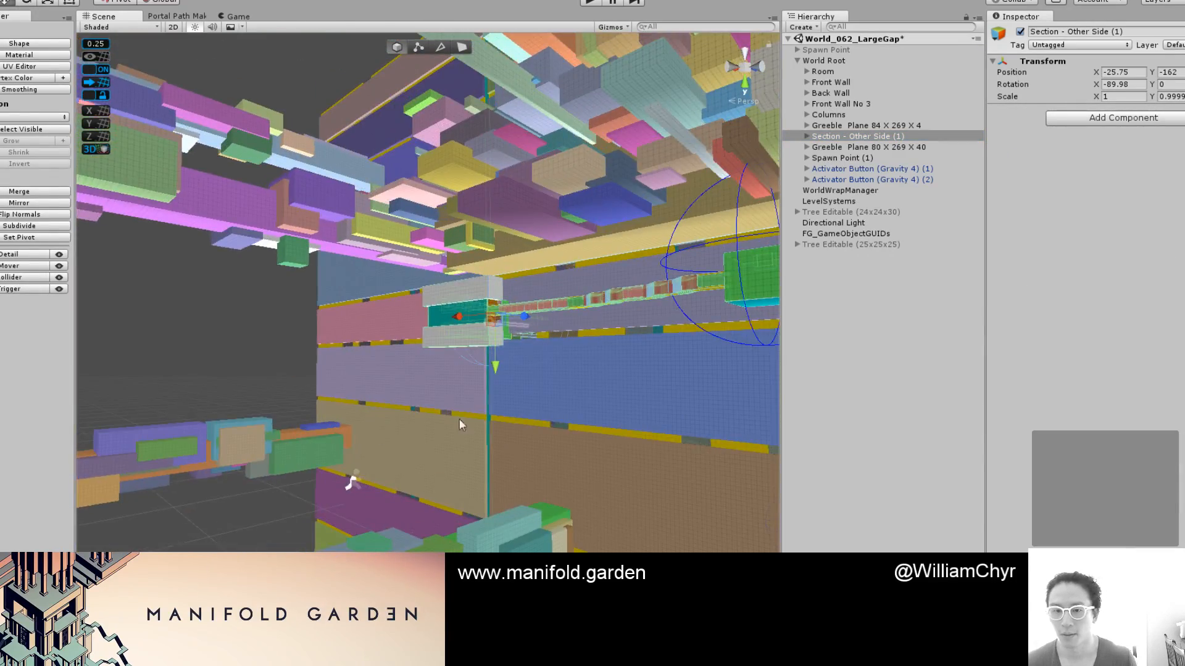
Move Section - Other Side (1) with its bridge along the wall to a Y position of -77
left_click_drag(495, 367, 485, 473)
scroll(548, 450, "down", 4)
left_click_drag(549, 449, 699, 395, "alt")
left_click_drag(360, 431, 359, 475)
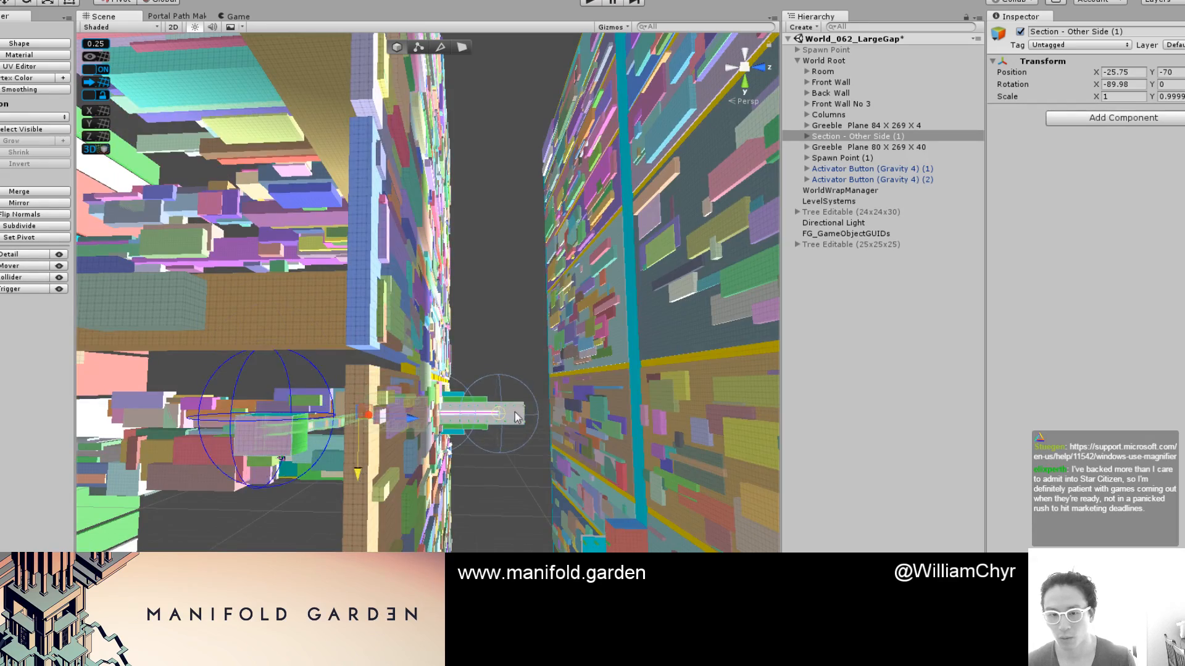
left_click_drag(517, 417, 411, 415, "alt")
left_click_drag(404, 475, 359, 441)
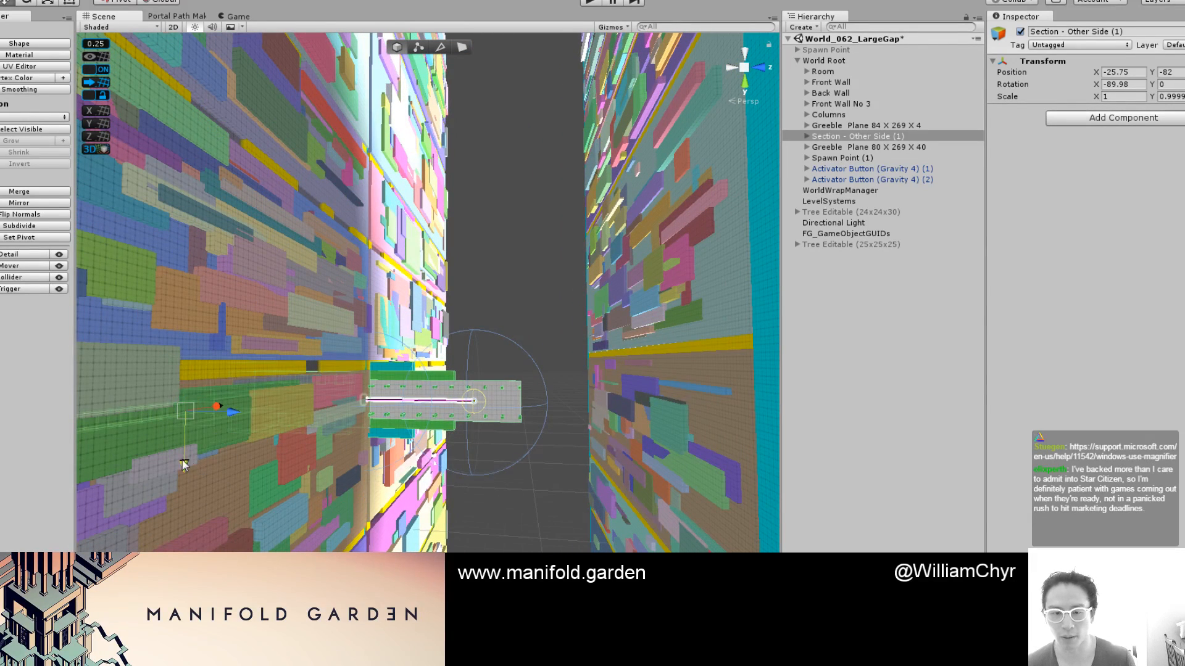
left_click_drag(184, 464, 400, 419)
Move the whole Greeble Column 20 X 400 X 20 that overlaps the section along its Y axis, clear of the section
left_click(400, 420)
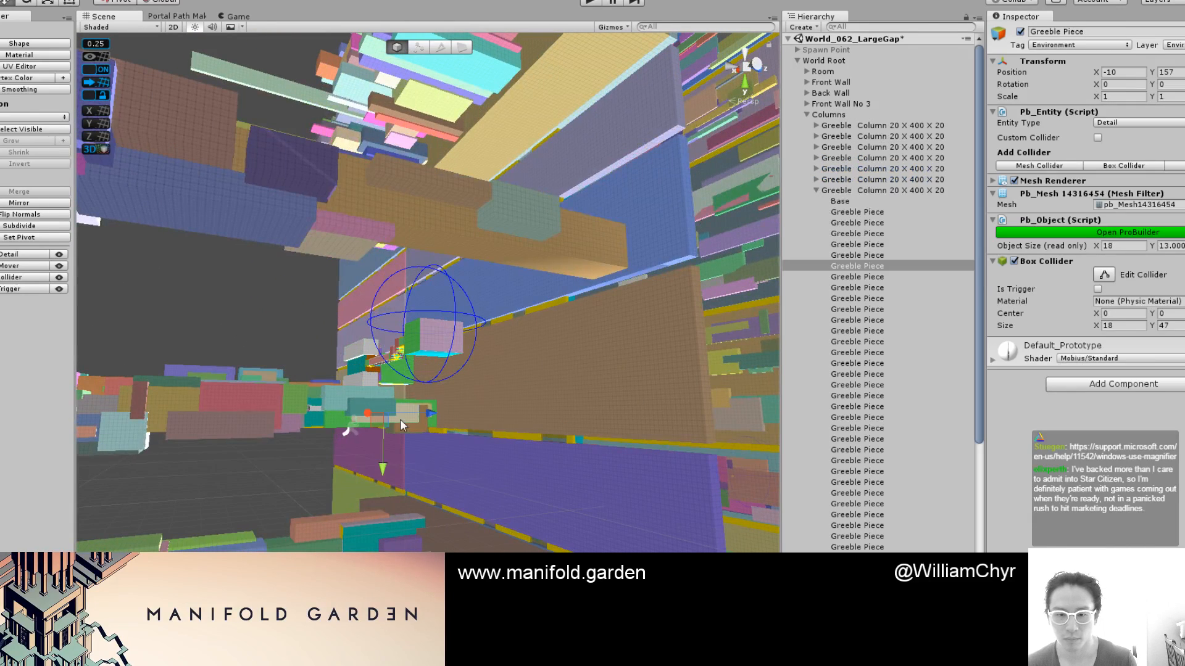
left_click(837, 182)
left_click(849, 191)
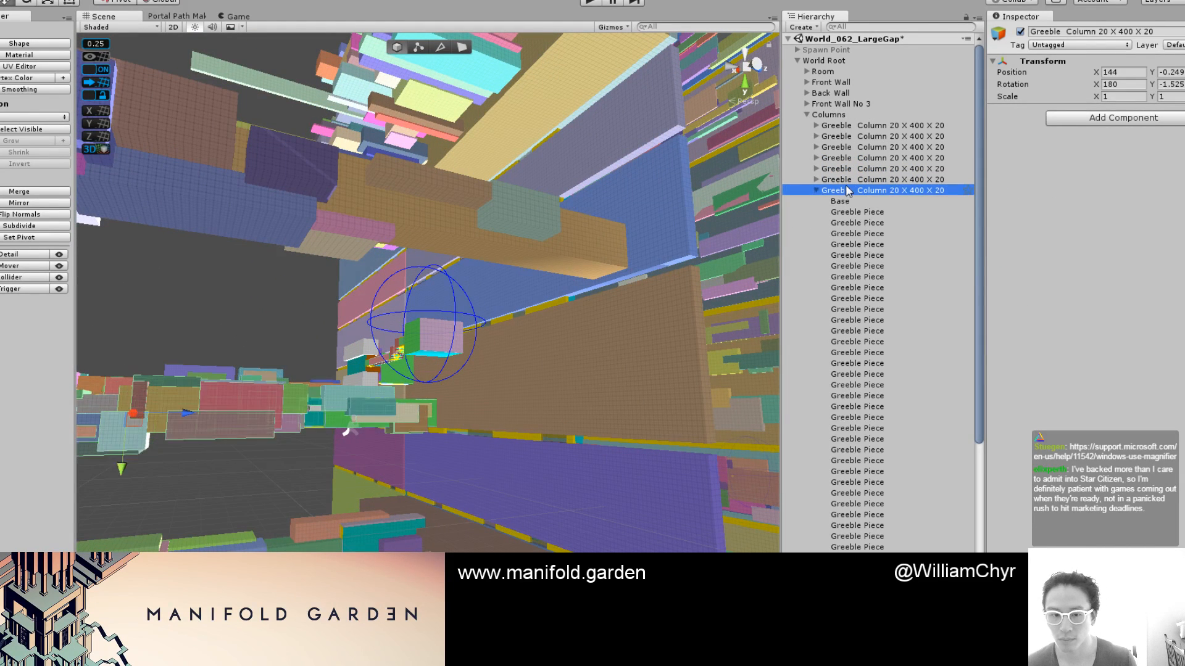
left_click_drag(116, 469, 113, 535)
right_click_drag(126, 487, 402, 377)
Move Section - Other Side (1) further along the wall to a Y position of -52 and check the bridge's placement
left_click(374, 393)
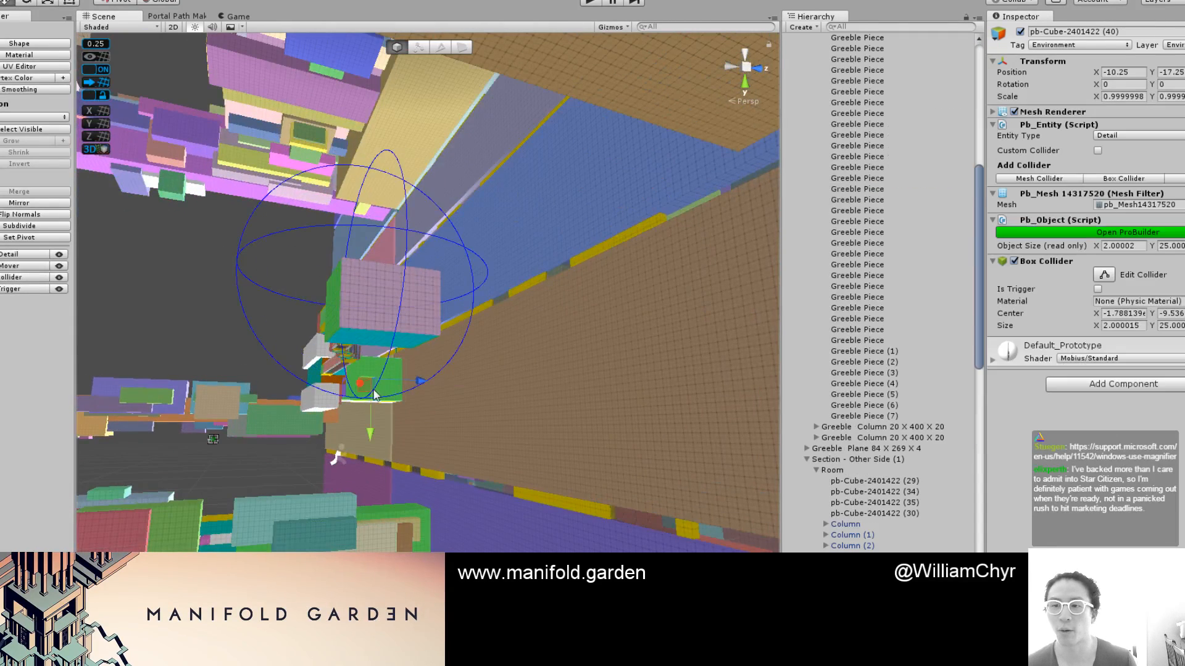
left_click(852, 460)
key("f")
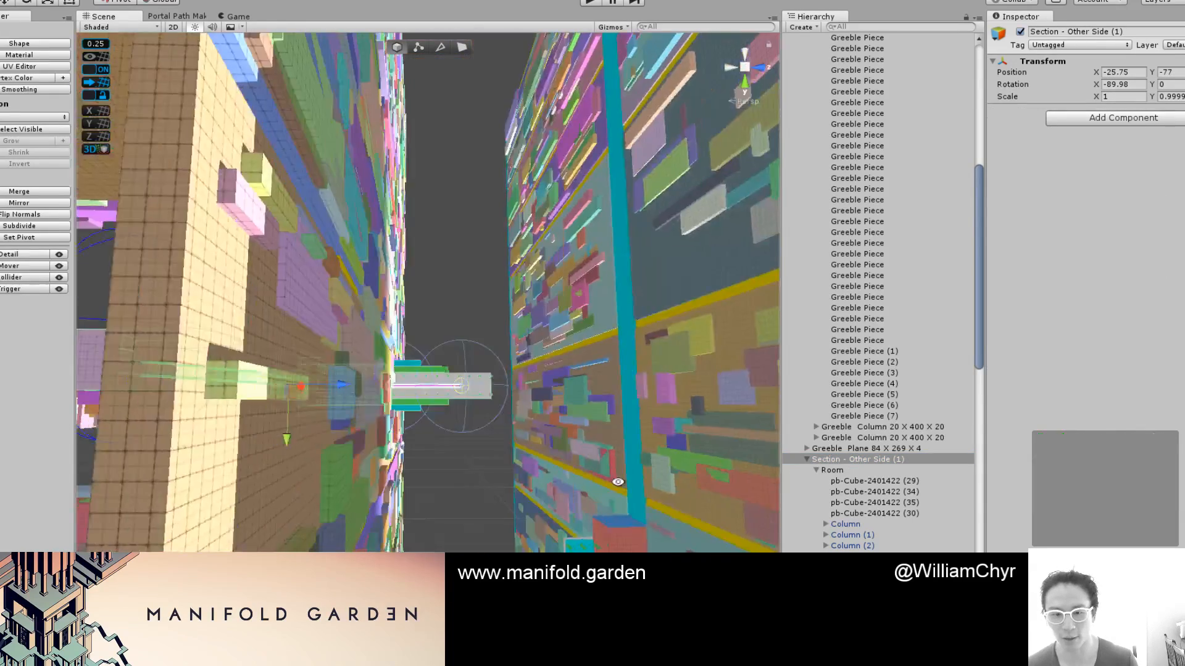
right_click_drag(385, 438, 302, 419)
left_click_drag(250, 493, 245, 532)
left_click_drag(265, 457, 507, 393, "alt")
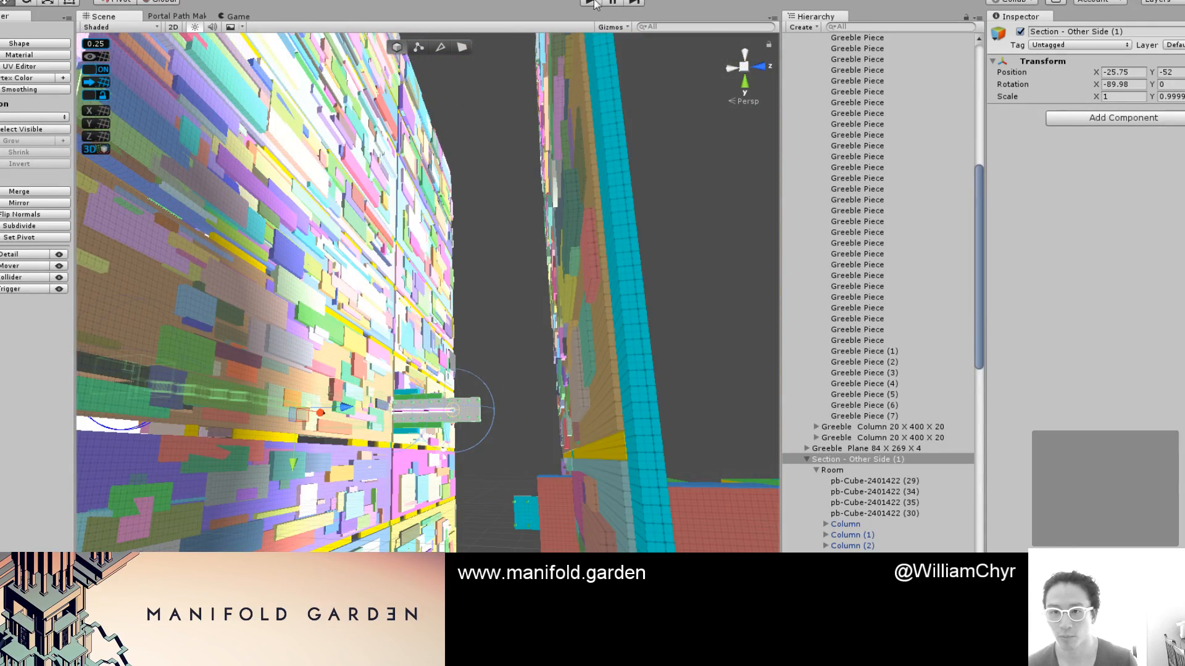
scroll(436, 274, "up", 6)
middle_click_drag(386, 389, 484, 241)
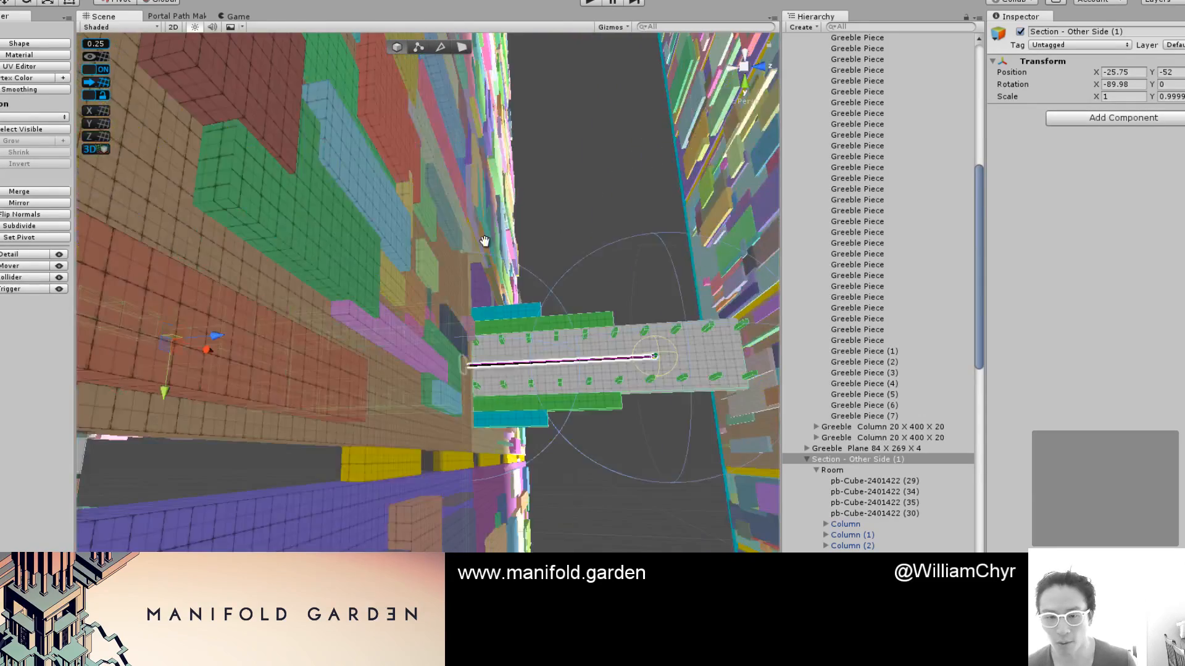
left_click_drag(484, 241, 685, 281, "alt")
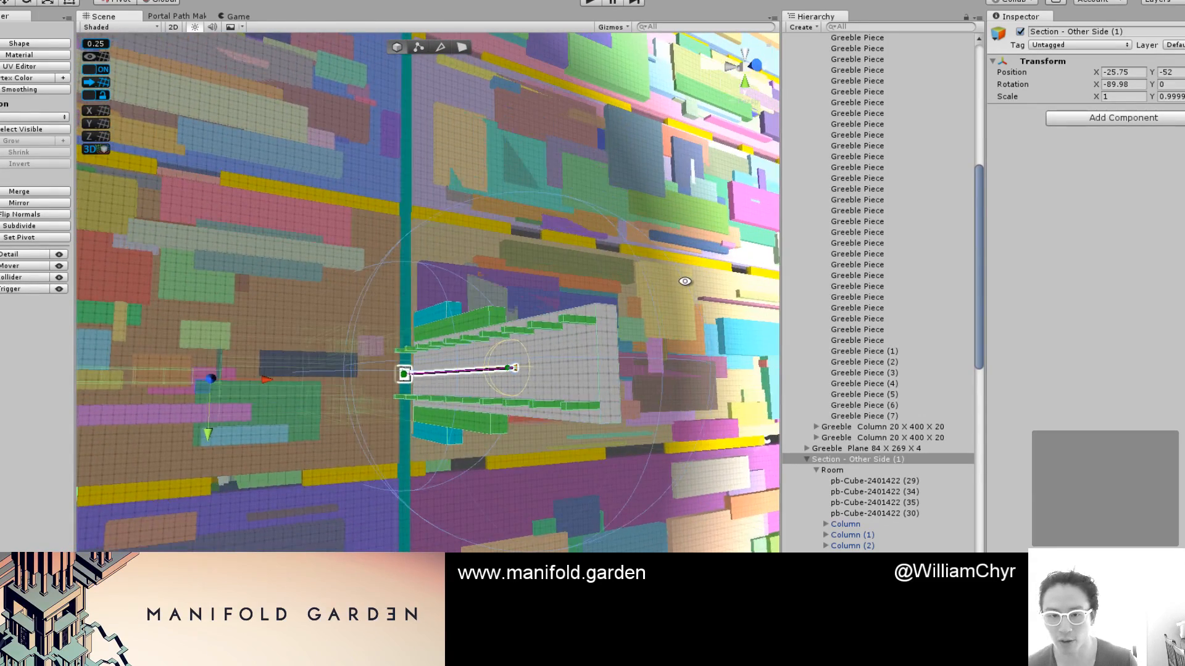
Regenerate the optimized scene of World_062_LargeGap and playtest it, checking the relocated bridge section across the gap
left_click(593, 3)
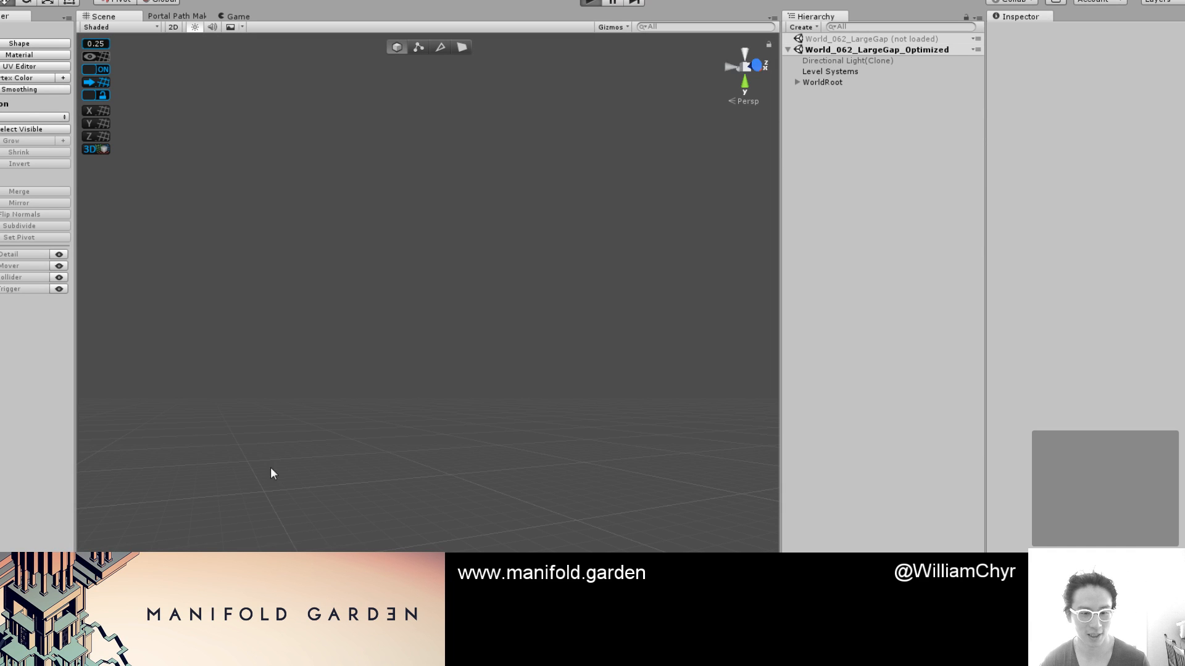
key("Escape")
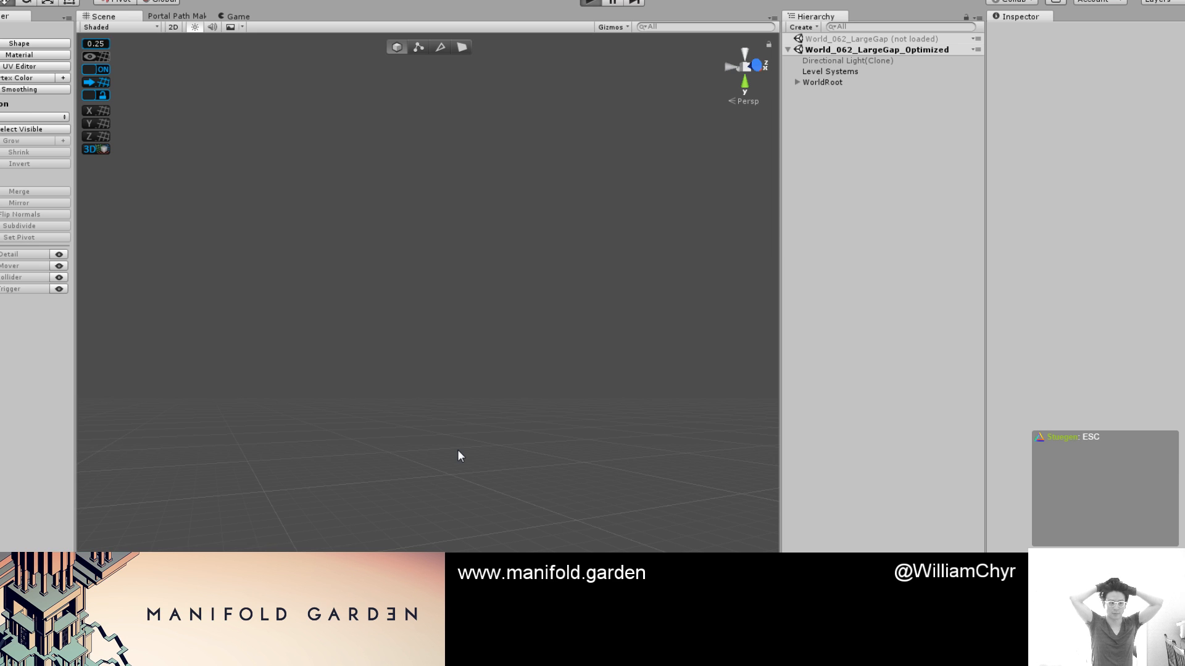
key("ctrl+p")
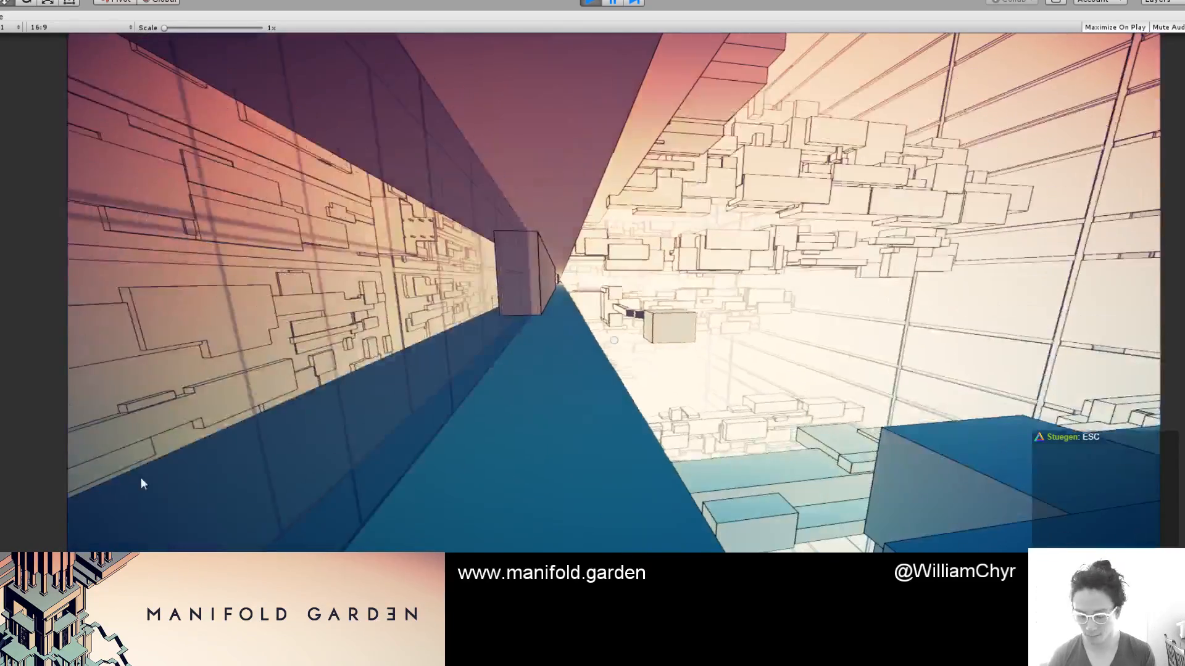
key("w")
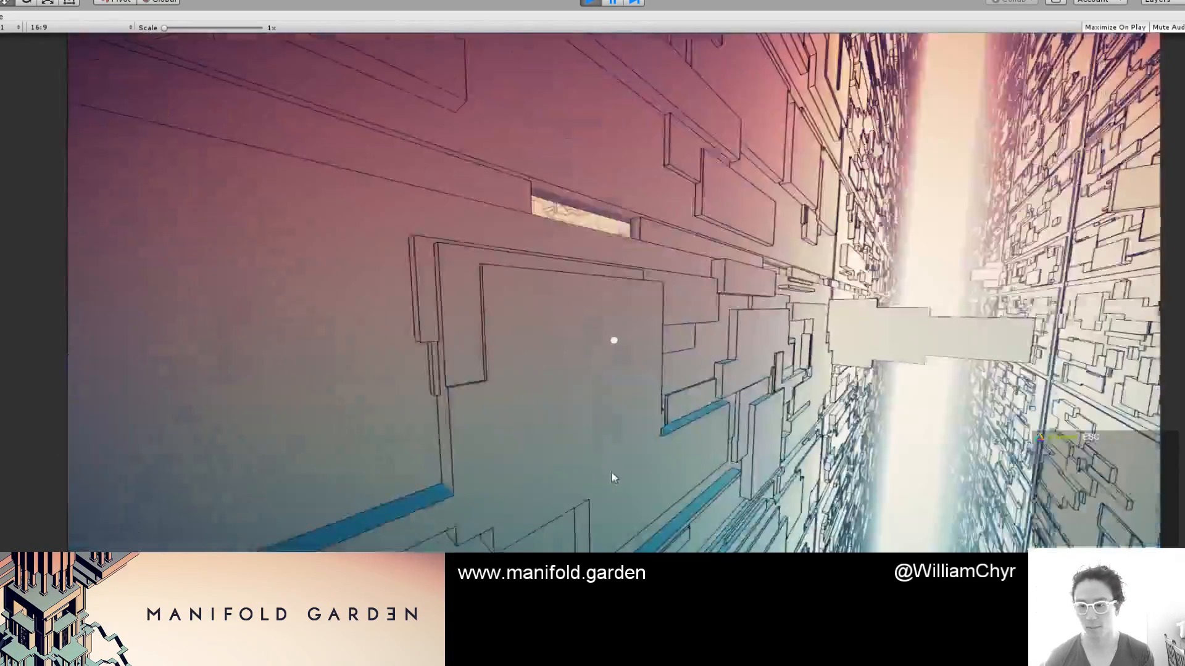
Walk through the optimized World_062_LargeGap playtest to examine the gap, the bridge and the pillars up close, and end the playtest
key("w")
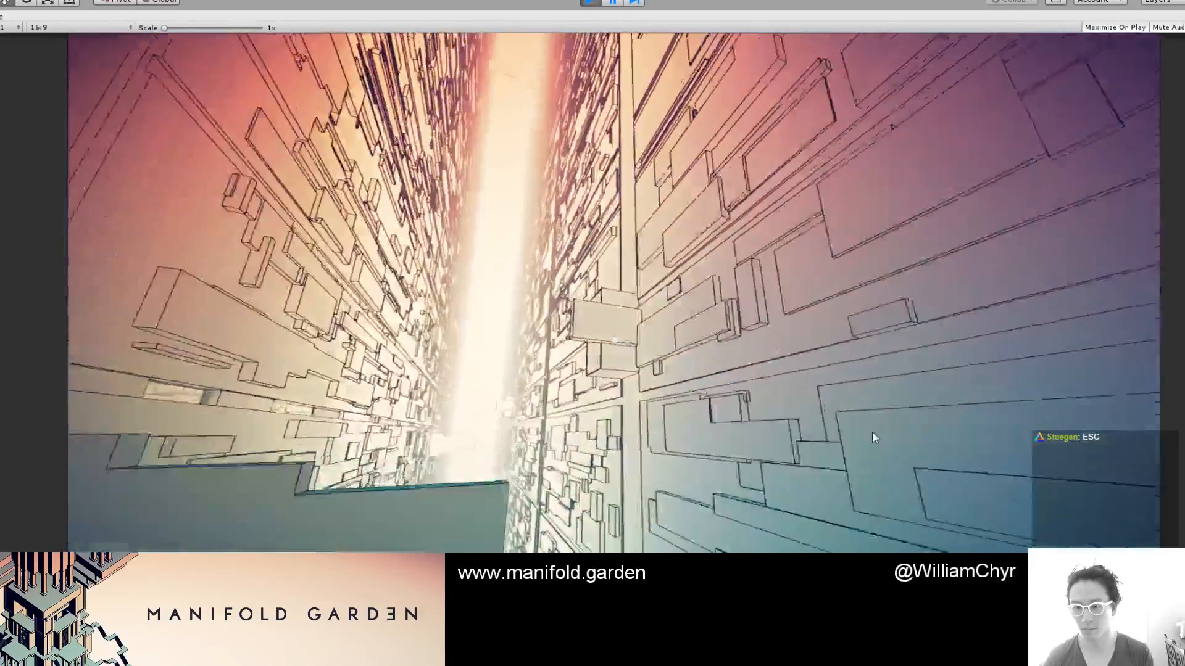
key("w")
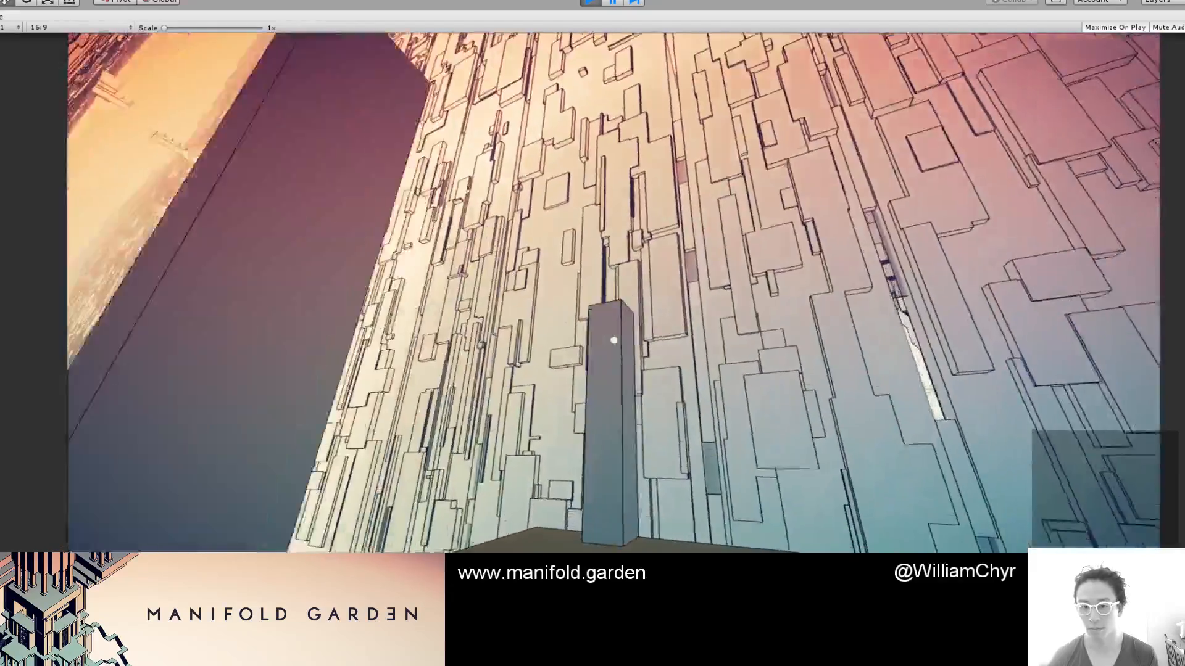
key("w")
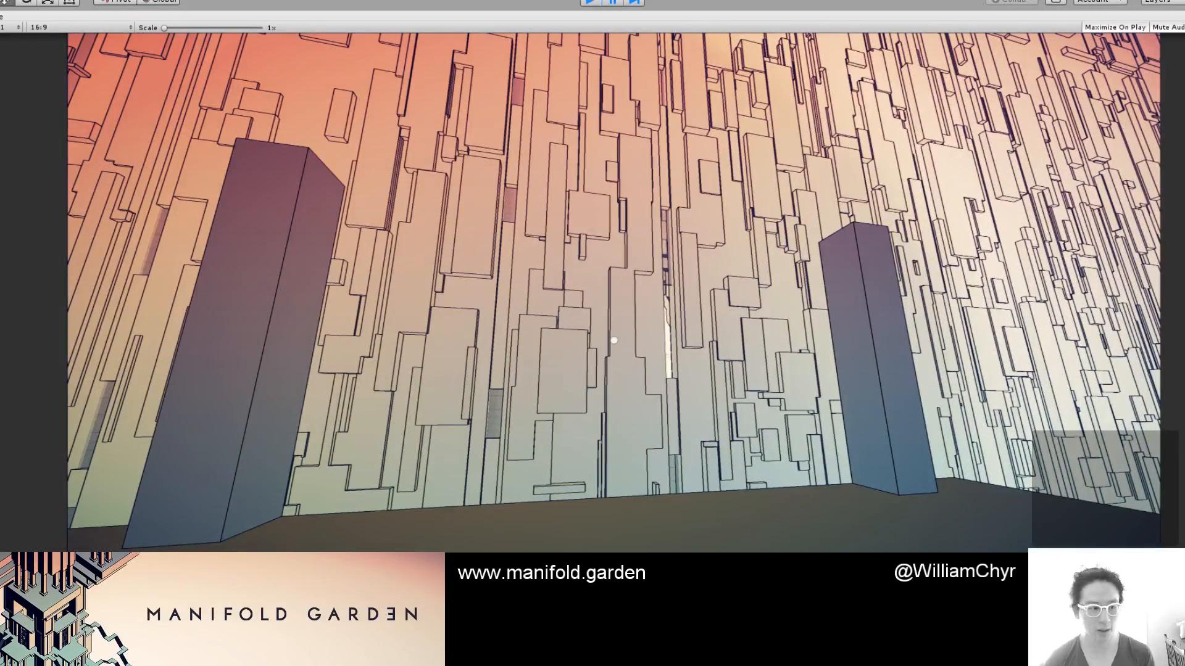
key("ctrl+p")
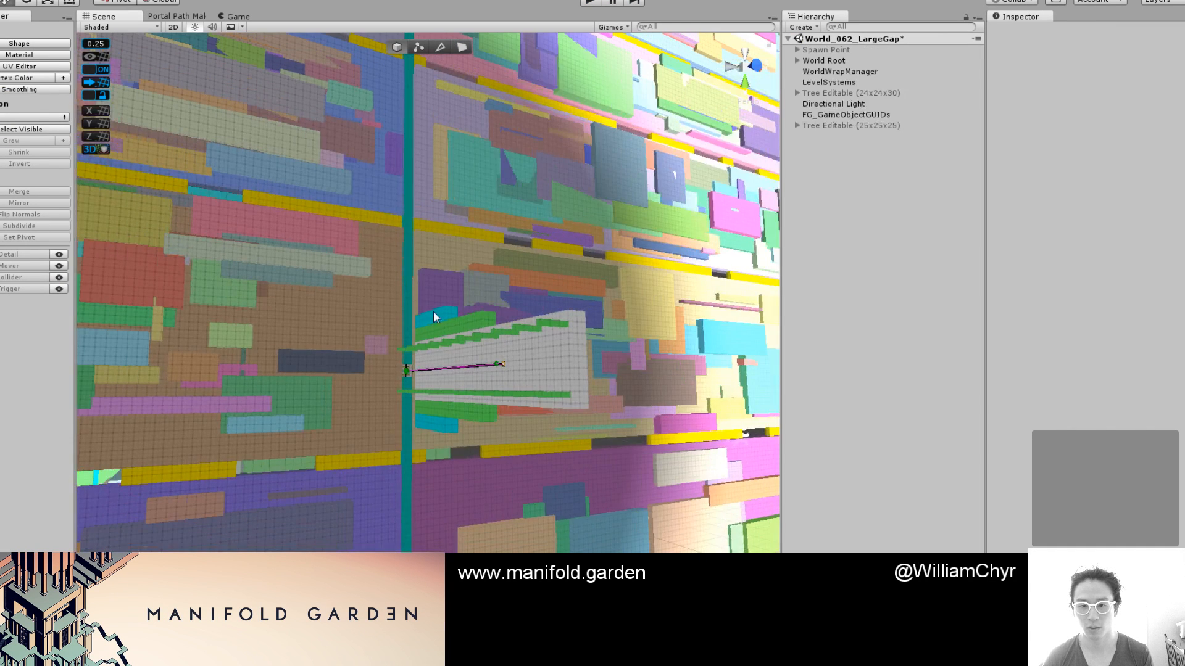
Delete the pair of pillars at the gap-side end of the Bridge in Section - Other Side (1), Pillar and Pillar (19)
mouse_move(433, 312)
left_mouse_down("alt")
mouse_move(556, 323)
mouse_move(622, 350)
mouse_move(423, 329)
left_mouse_up("alt")
middle_click_drag(605, 369, 509, 334)
left_click_drag(508, 334, 730, 360, "alt")
middle_click_drag(730, 361, 498, 351)
left_click(347, 259)
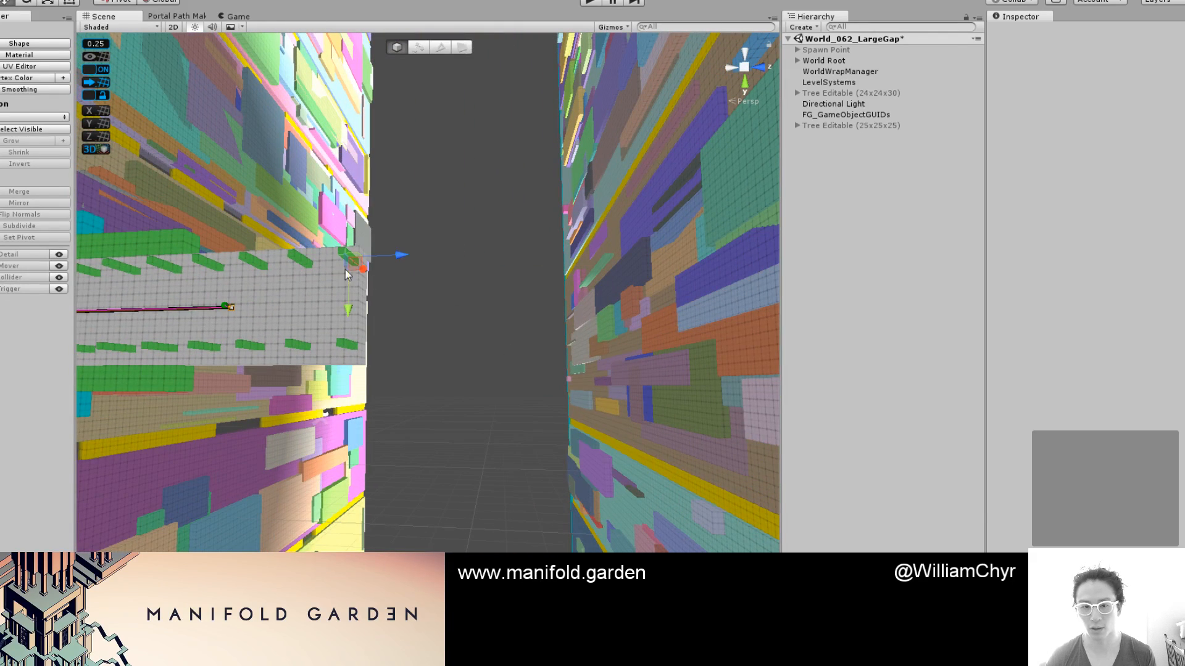
left_click(347, 343, "shift")
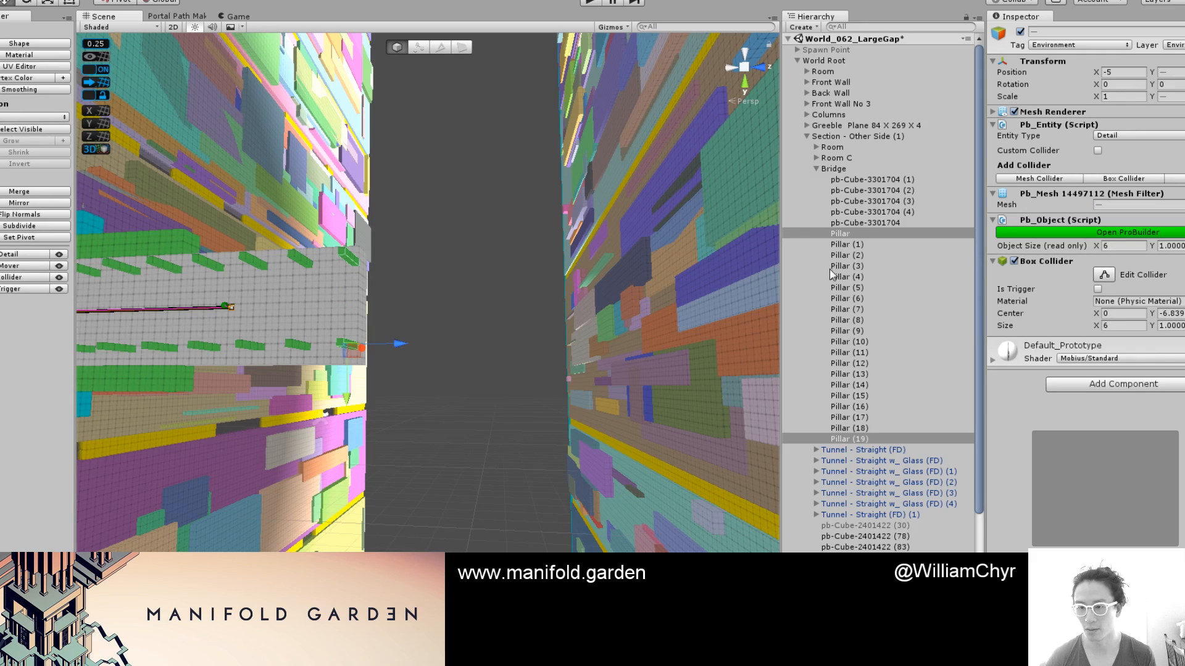
right_click(856, 233)
left_click(882, 302)
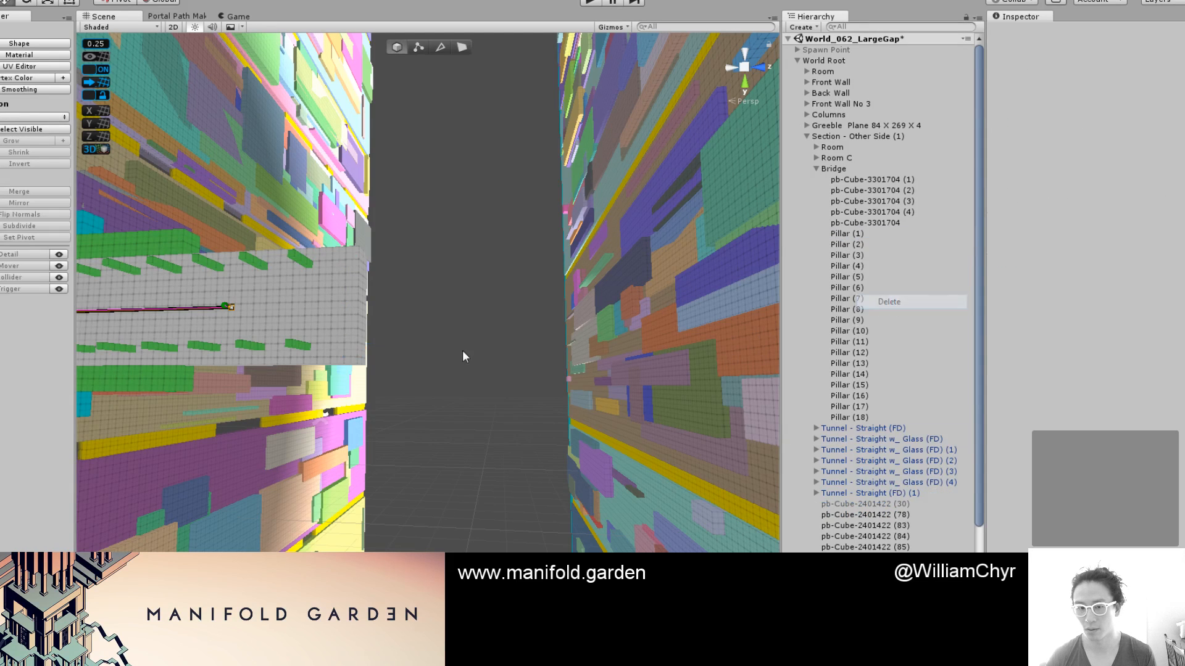
Delete the two Pillar objects at the gap-side edge of the Room platform across from the bridge and start a playtest
scroll(462, 350, "down", 5)
middle_click_drag(496, 374, 516, 299)
scroll(488, 302, "up", 3)
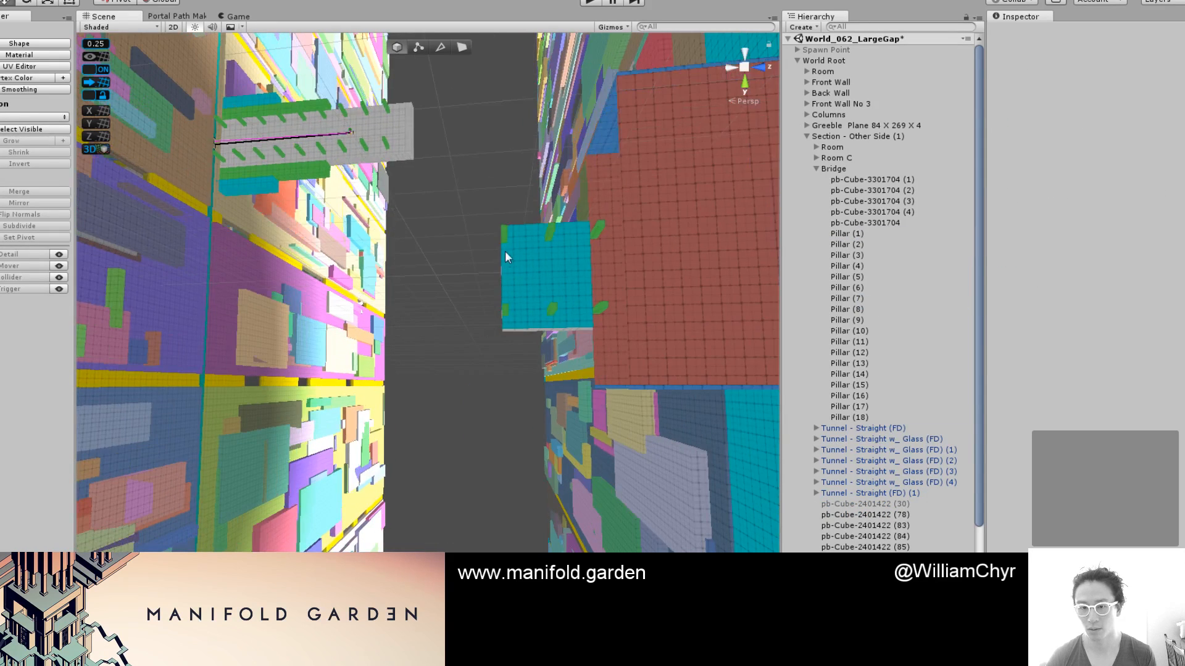
left_click(503, 247)
left_click(502, 312)
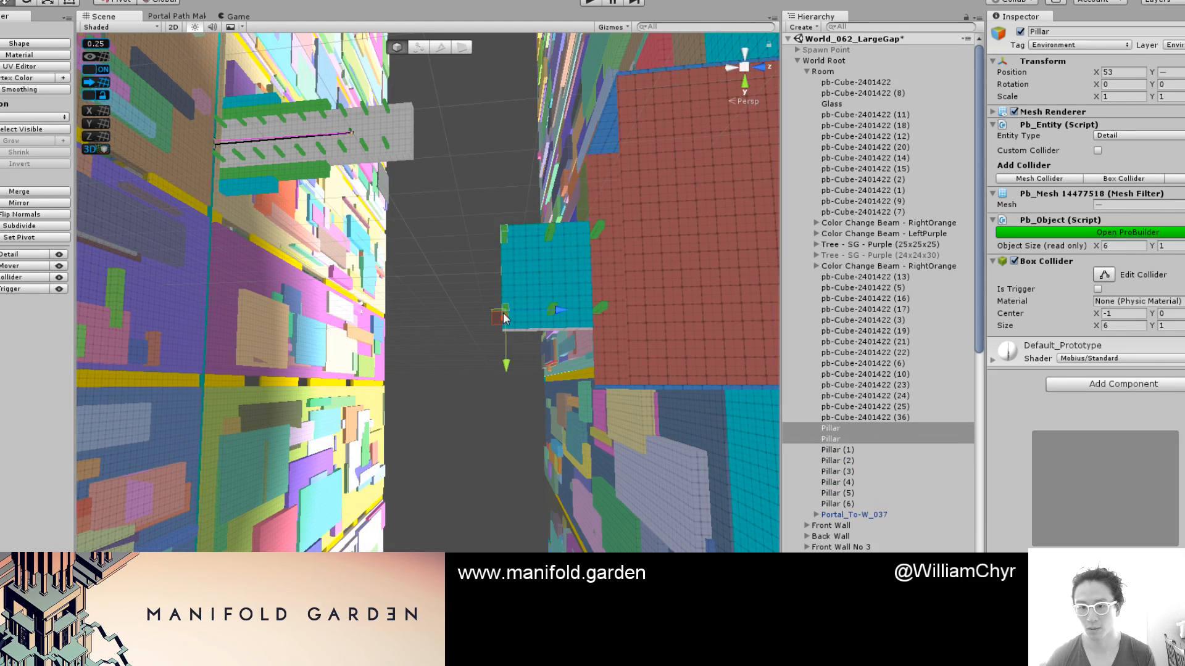
right_click(829, 439)
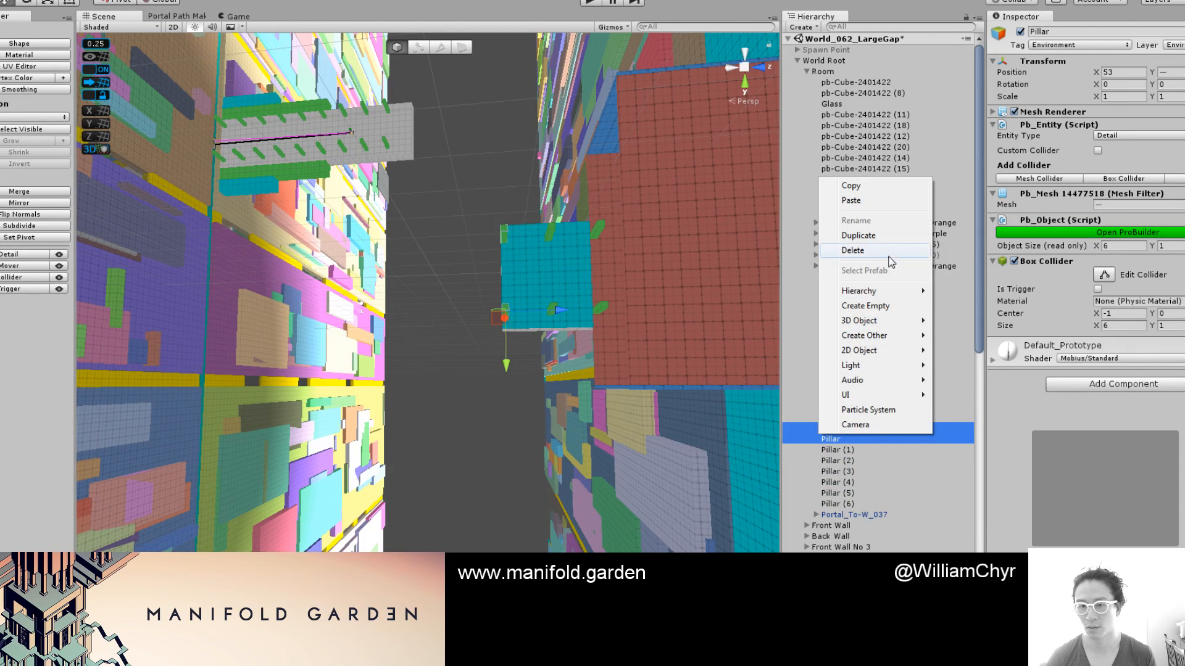
left_click(858, 250)
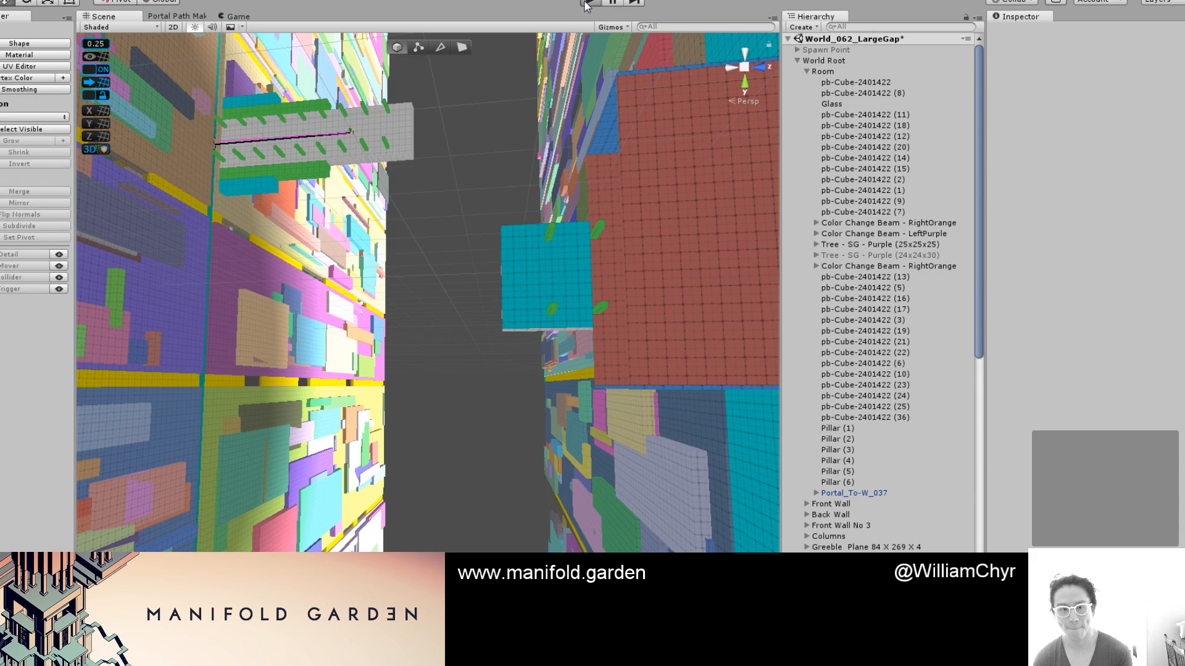
left_click(586, 3)
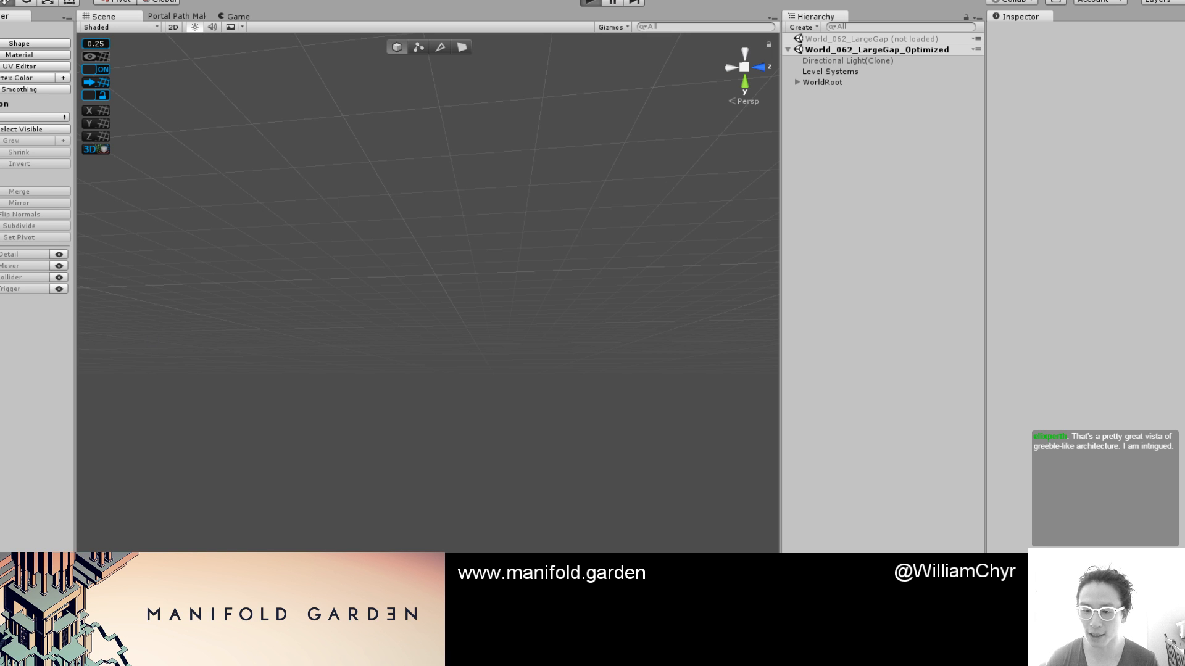
Switch to the web browser and search Google Images for "blame manga" in a new tab
key("alt+Tab")
key("ctrl+t")
type("blame")
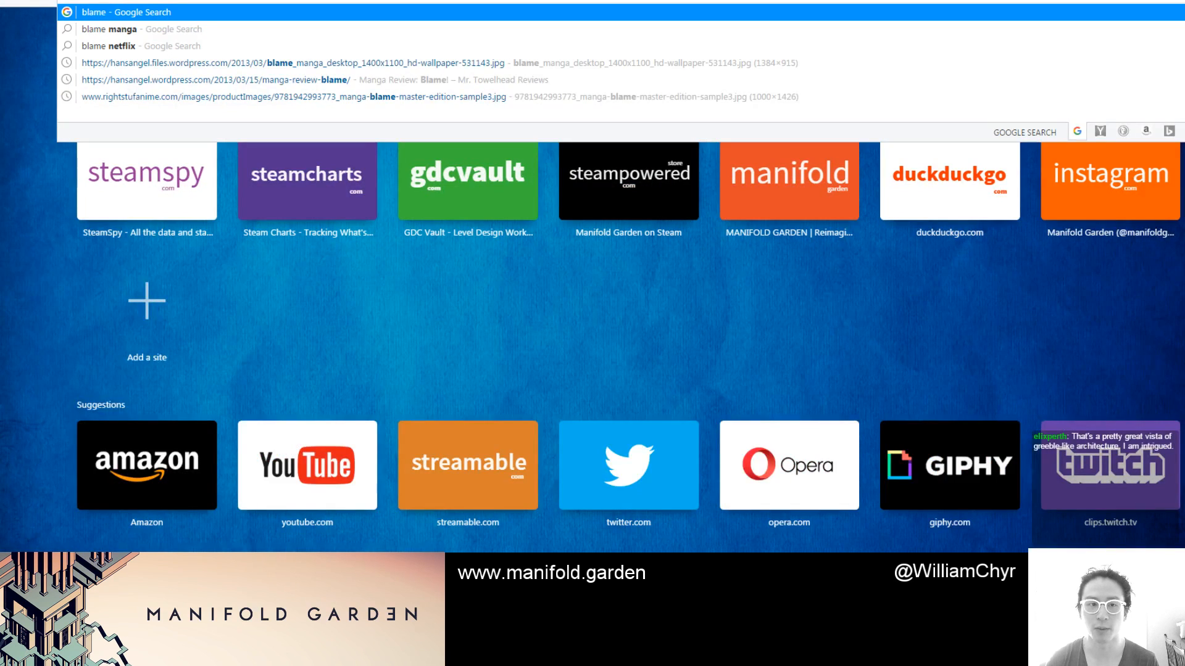
key("Down")
key("Return")
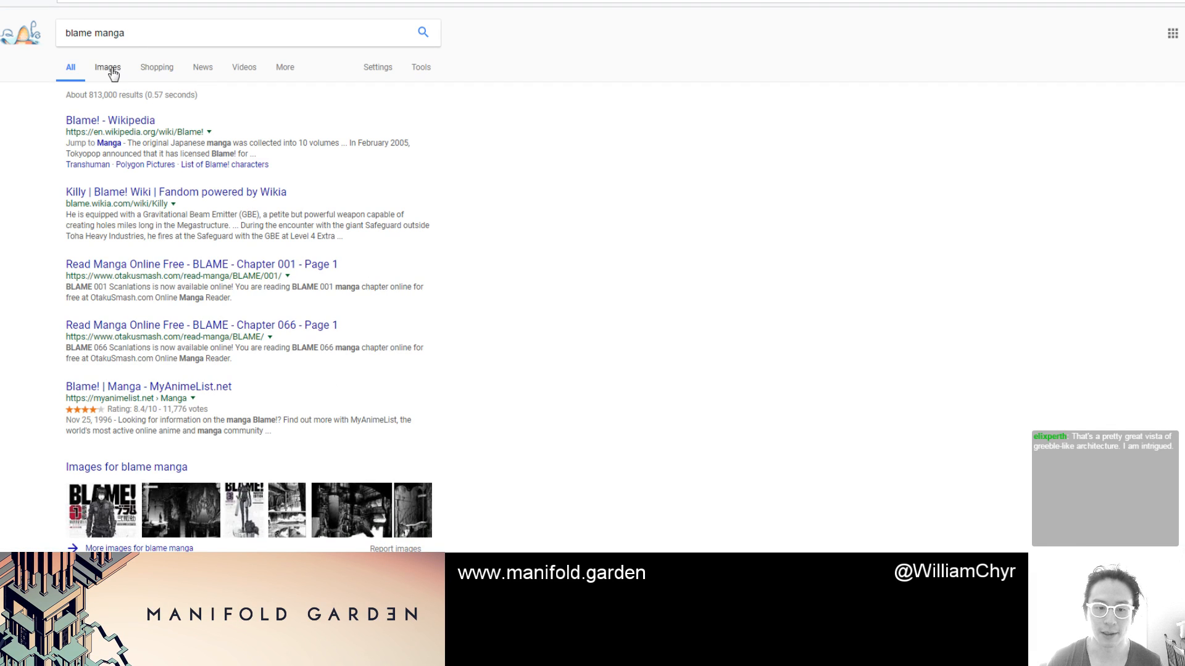
left_click(111, 71)
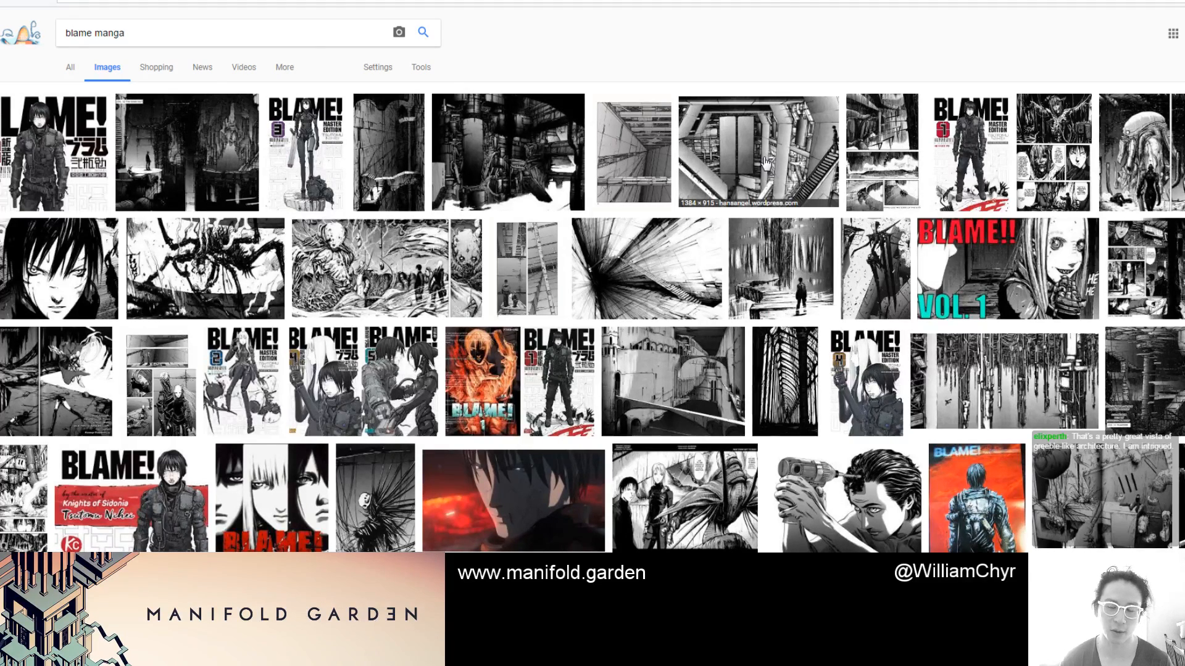
Preview the architectural drawings in the first row of image results, including the large shaft, the staircase hall and the dark cavern
left_click(654, 162)
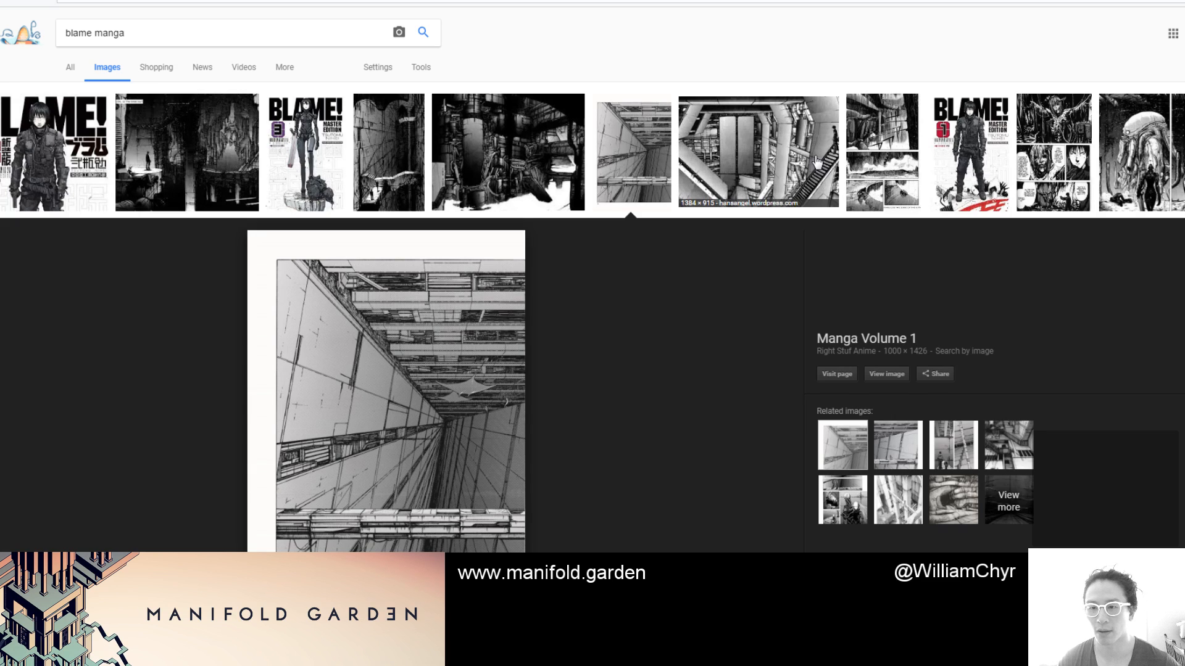
left_click(816, 161)
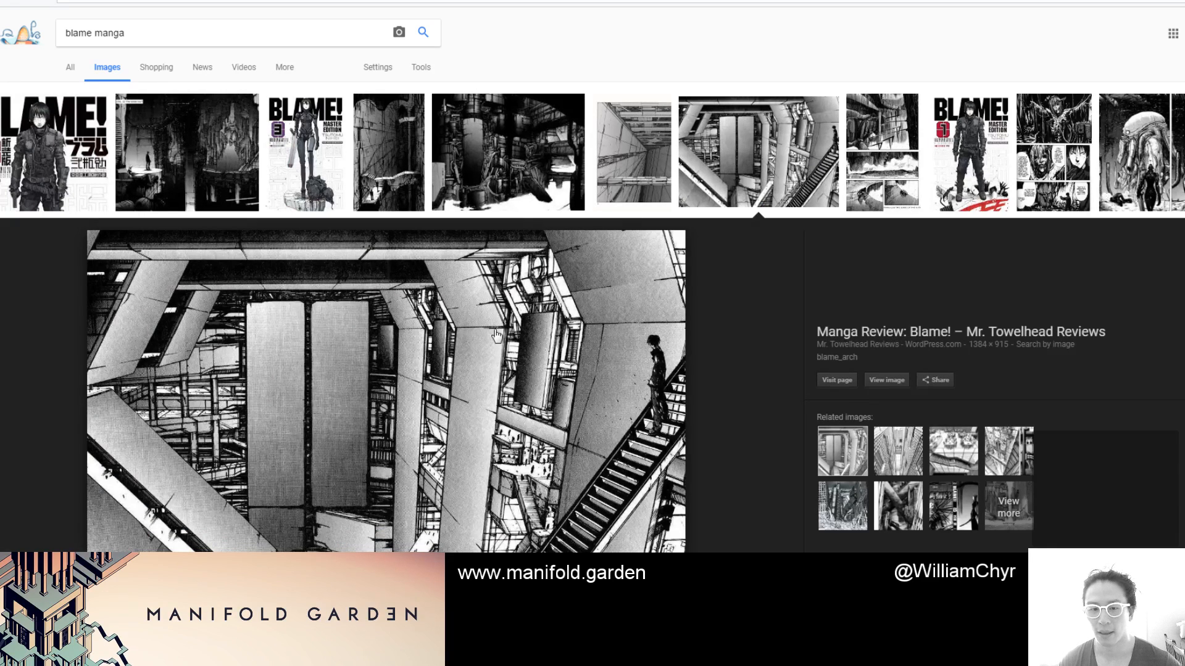
left_click(482, 201)
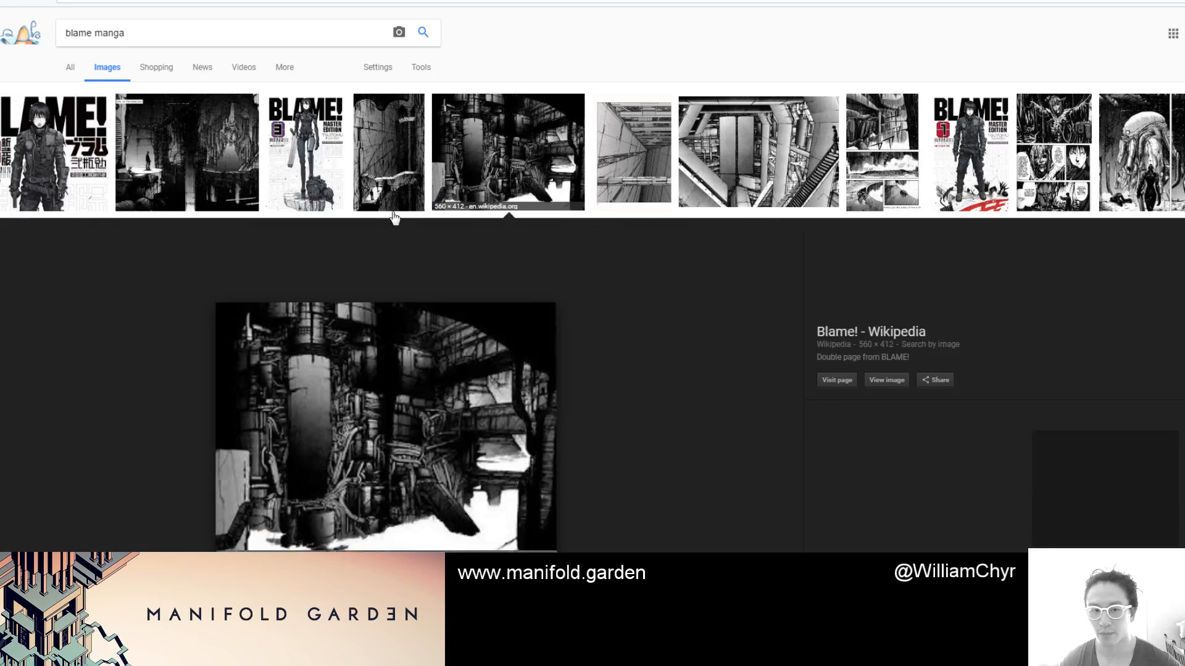
left_click(185, 186)
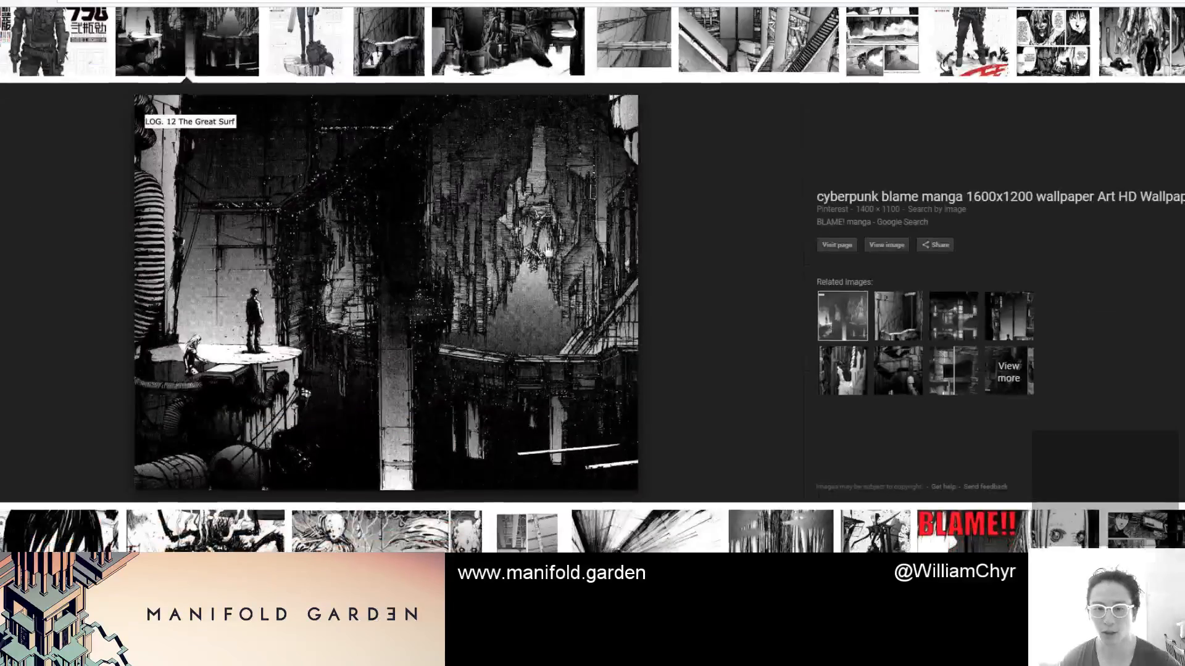
scroll(460, 365, "down", 2)
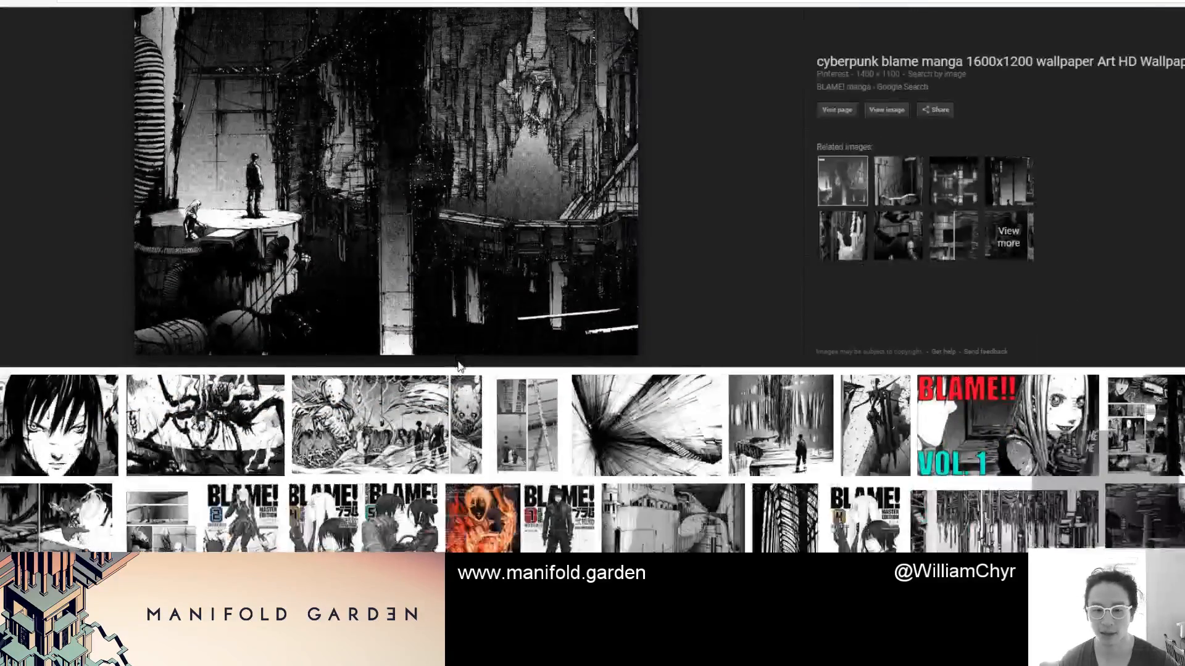
Preview further architecture drawings lower in the results, including the tall arched trees, the hanging towers and the layered stairways
left_click(775, 504)
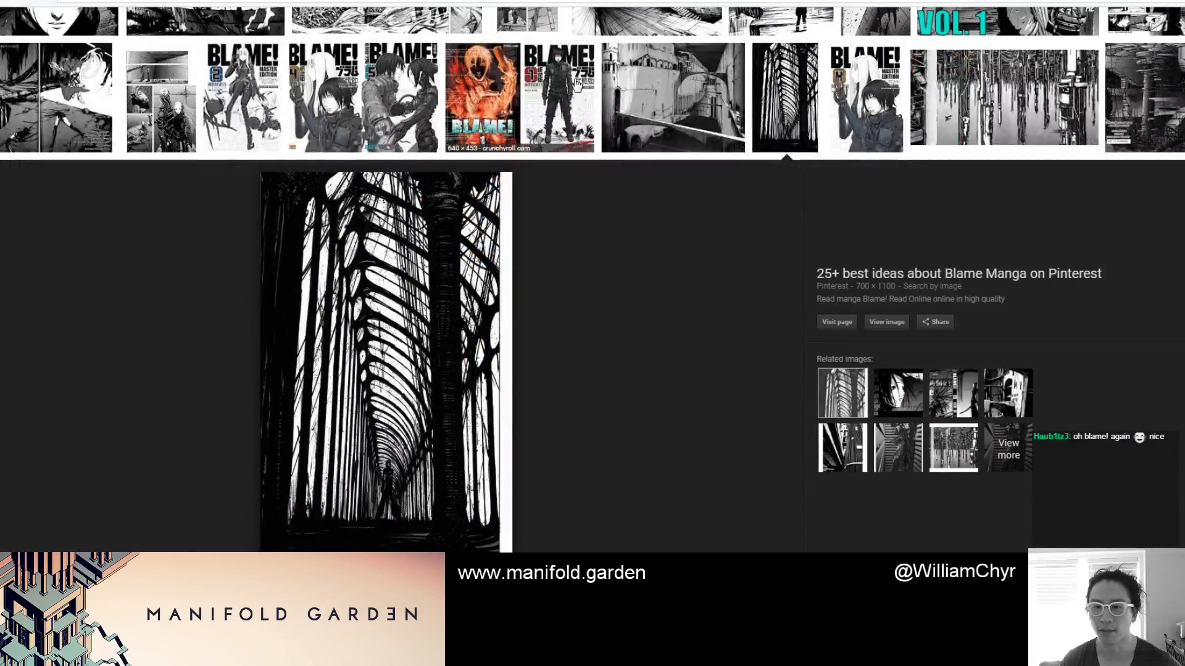
left_click(679, 99)
left_click(1021, 89)
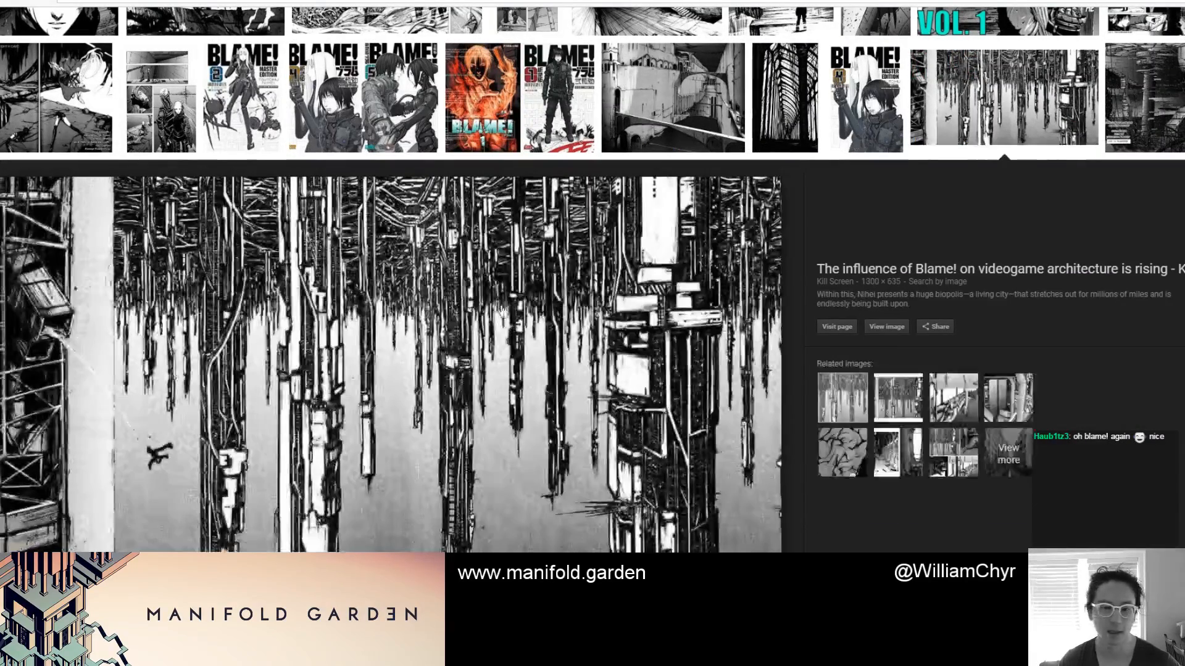
scroll(302, 296, "down", 2)
scroll(302, 299, "down", 5)
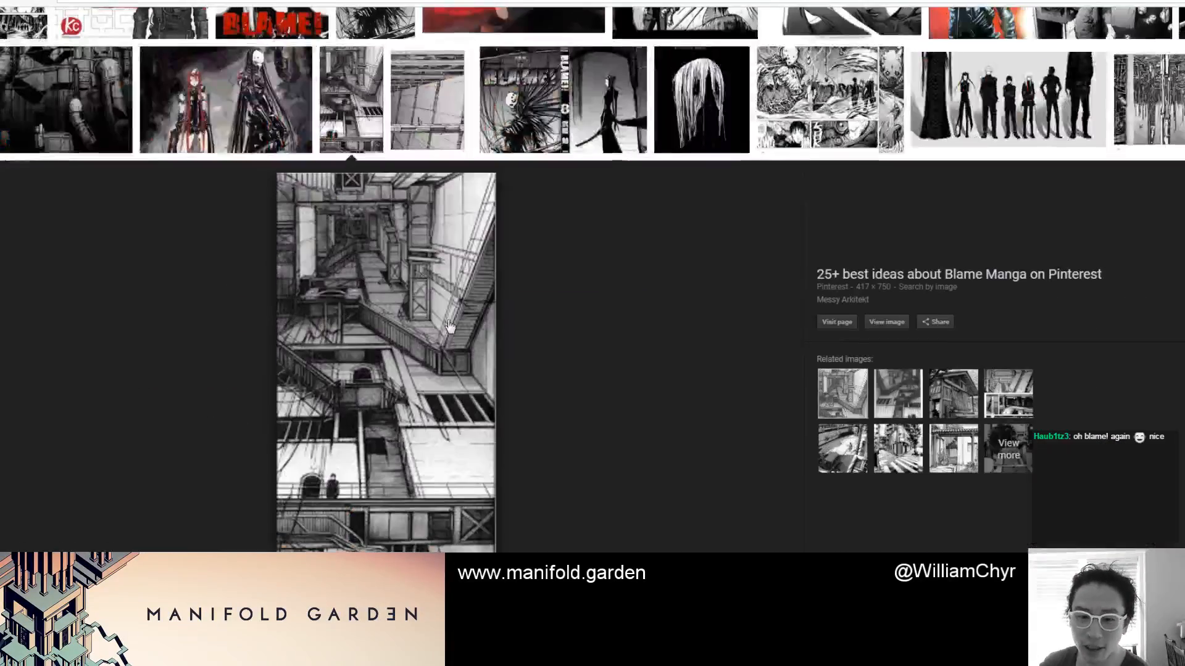
Open the layered stairways drawing at full size and magnify its lower half to examine the wall panels and stairs
left_click(885, 322)
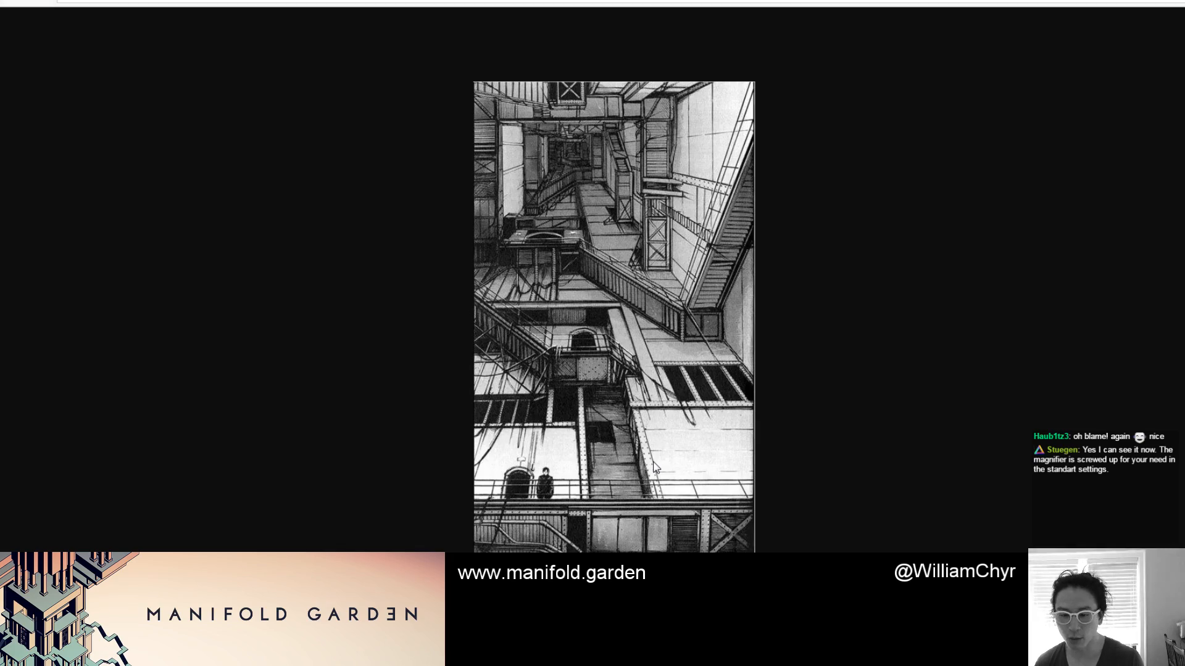
scroll(646, 423, "up", 10)
scroll(653, 457, "down", 8)
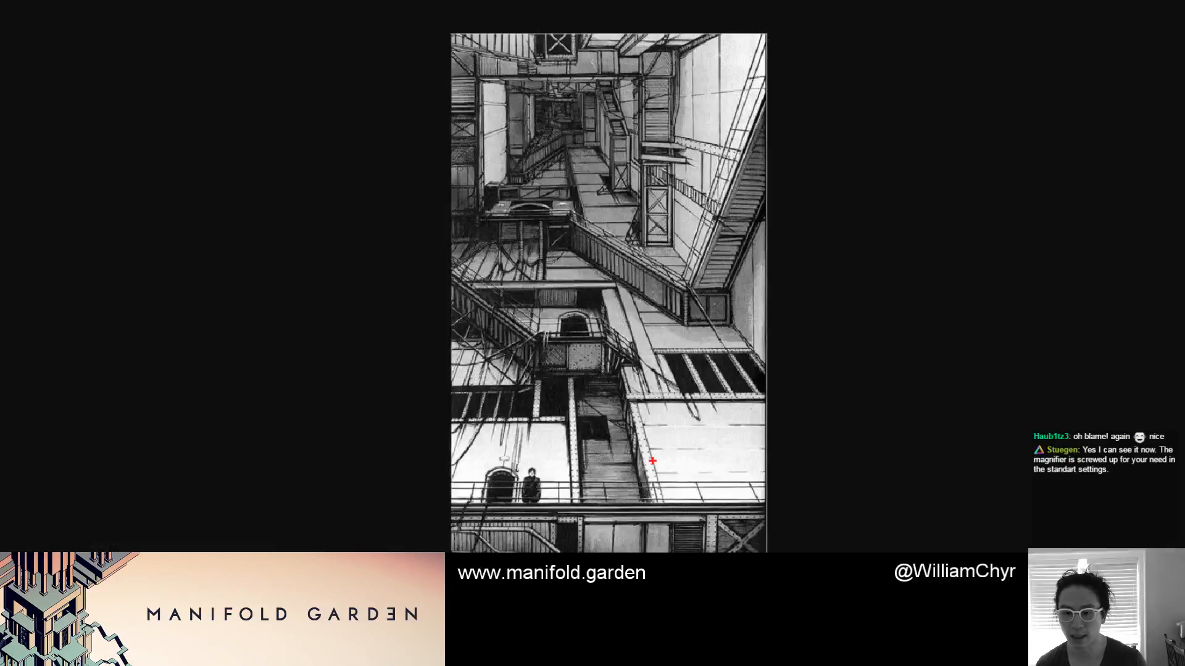
scroll(613, 296, "up", 4)
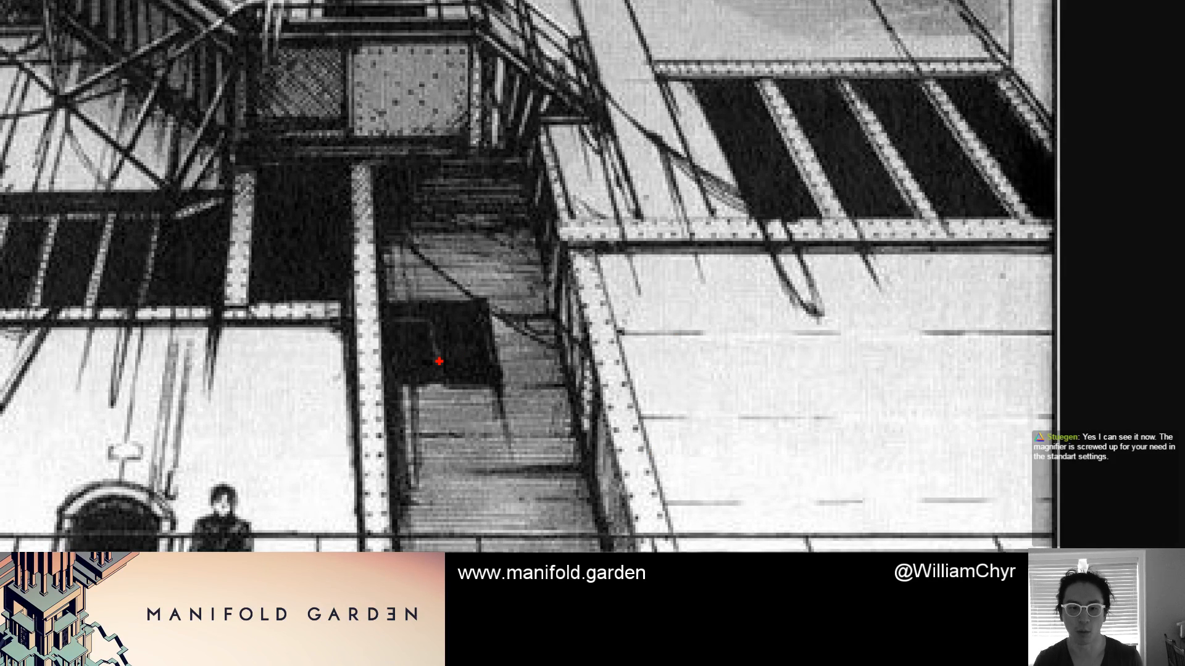
key("Escape")
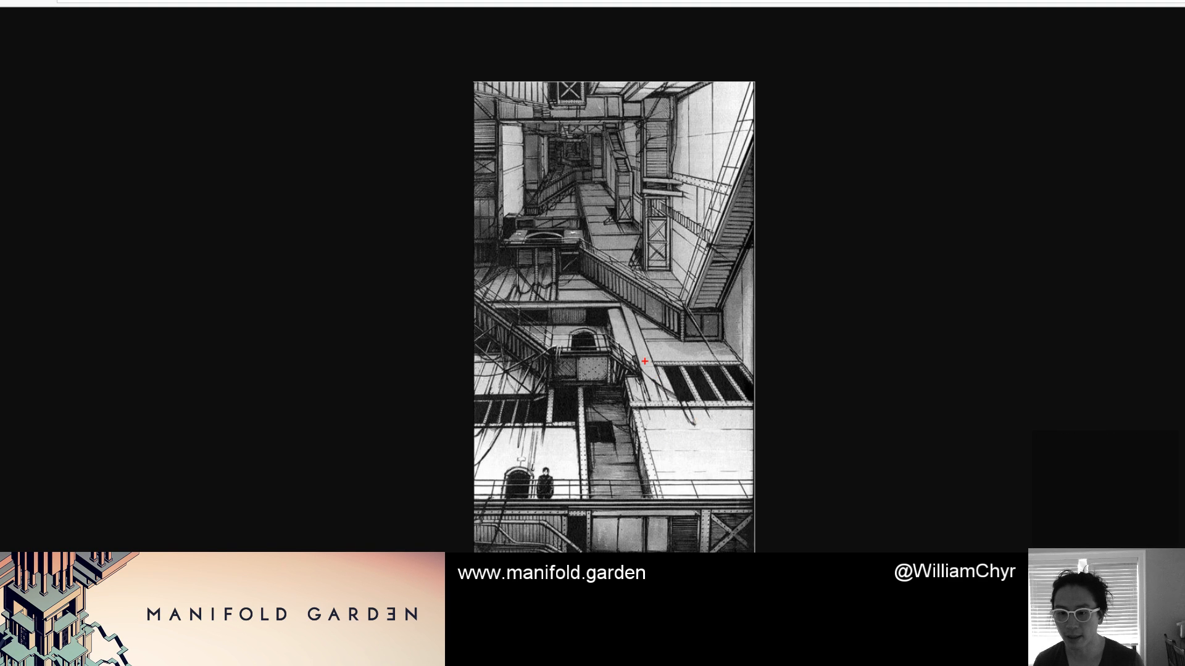
key("super+plus")
key("super+plus")
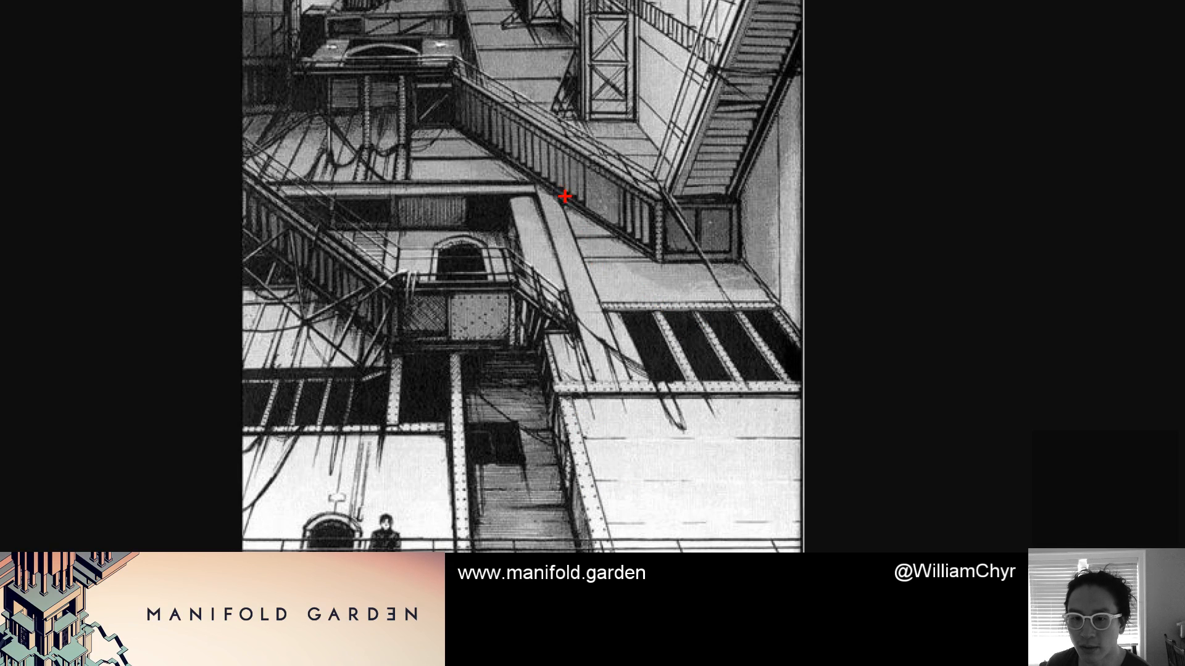
Circle the blank wall panel in red and the staircase, platform side and shadowed recess in blue, and leave the magnified view
mouse_move(765, 408)
left_mouse_down()
mouse_move(636, 408)
mouse_move(553, 546)
mouse_move(830, 388)
mouse_move(723, 401)
left_mouse_up()
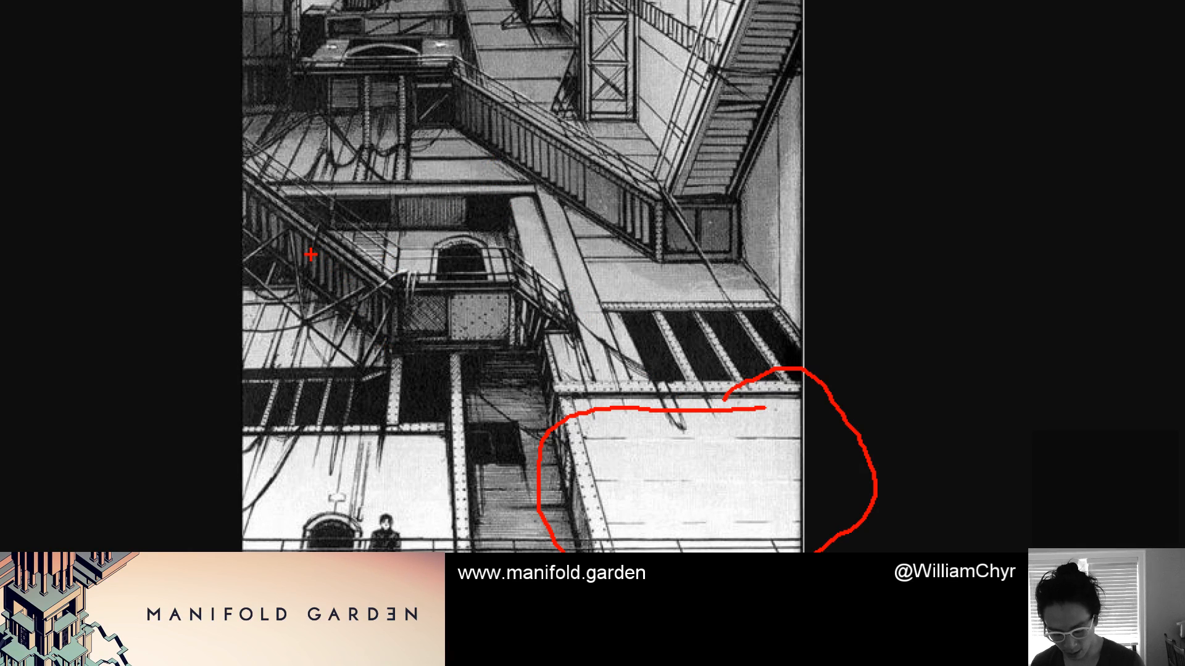
mouse_move(355, 250)
left_mouse_down()
mouse_move(312, 218)
mouse_move(376, 359)
mouse_move(356, 224)
left_mouse_up()
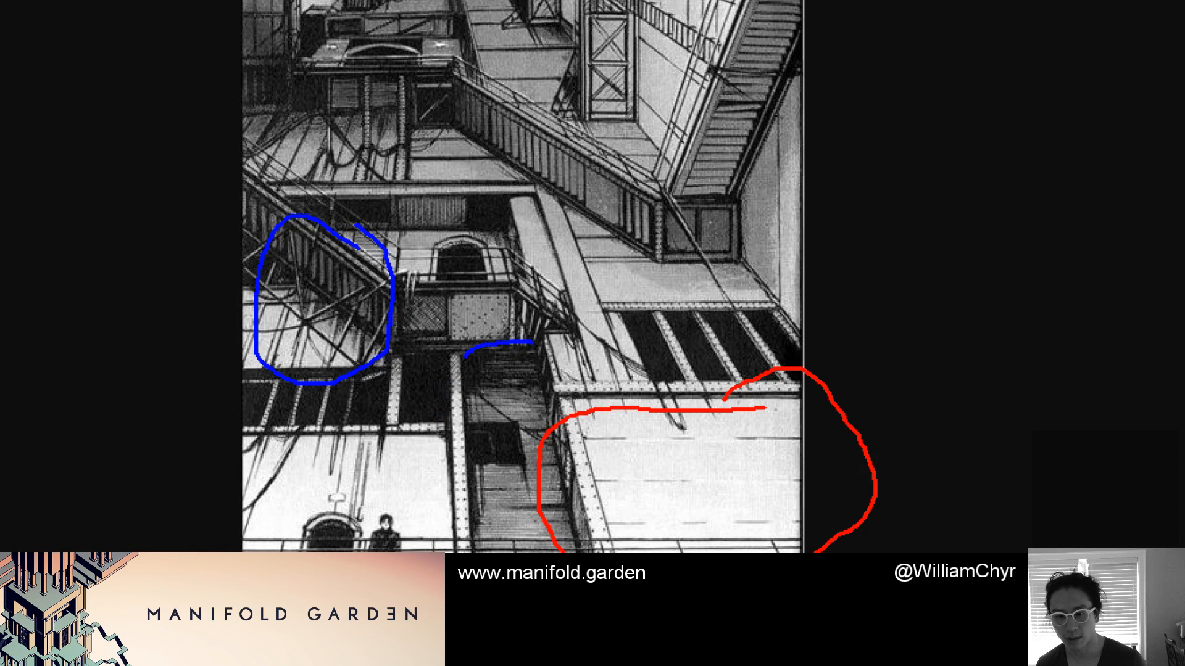
mouse_move(464, 356)
left_mouse_down()
mouse_move(543, 394)
mouse_move(546, 341)
left_mouse_up()
mouse_move(453, 302)
left_mouse_down()
mouse_move(415, 296)
mouse_move(457, 333)
mouse_move(456, 271)
left_mouse_up()
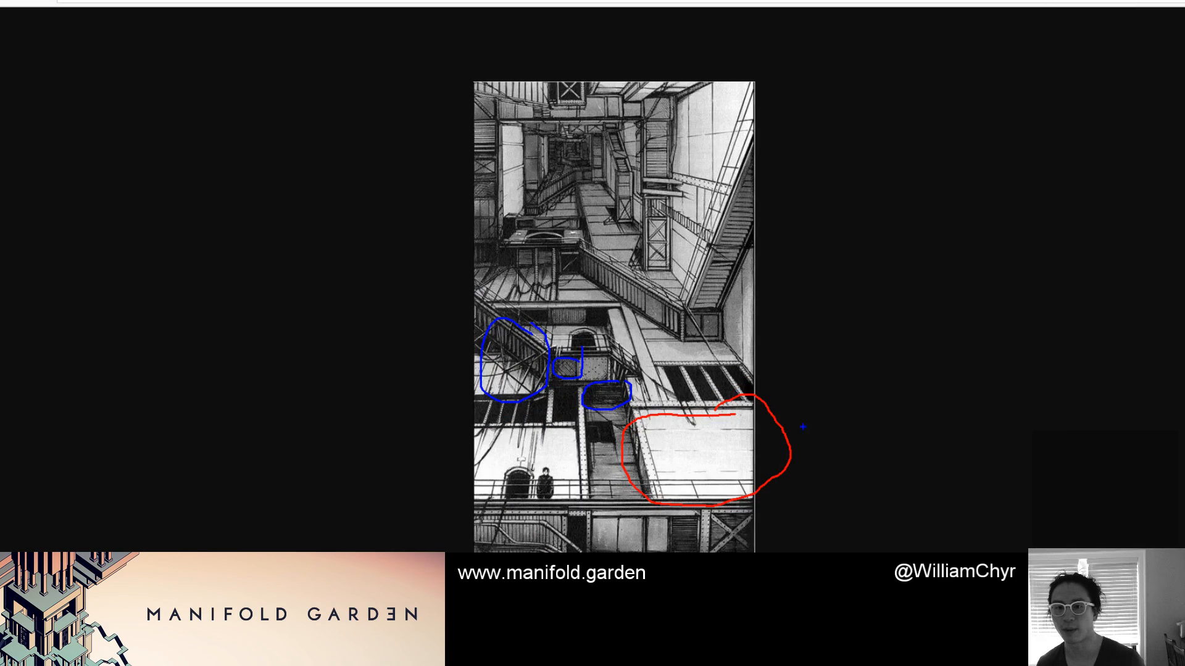
key("Escape")
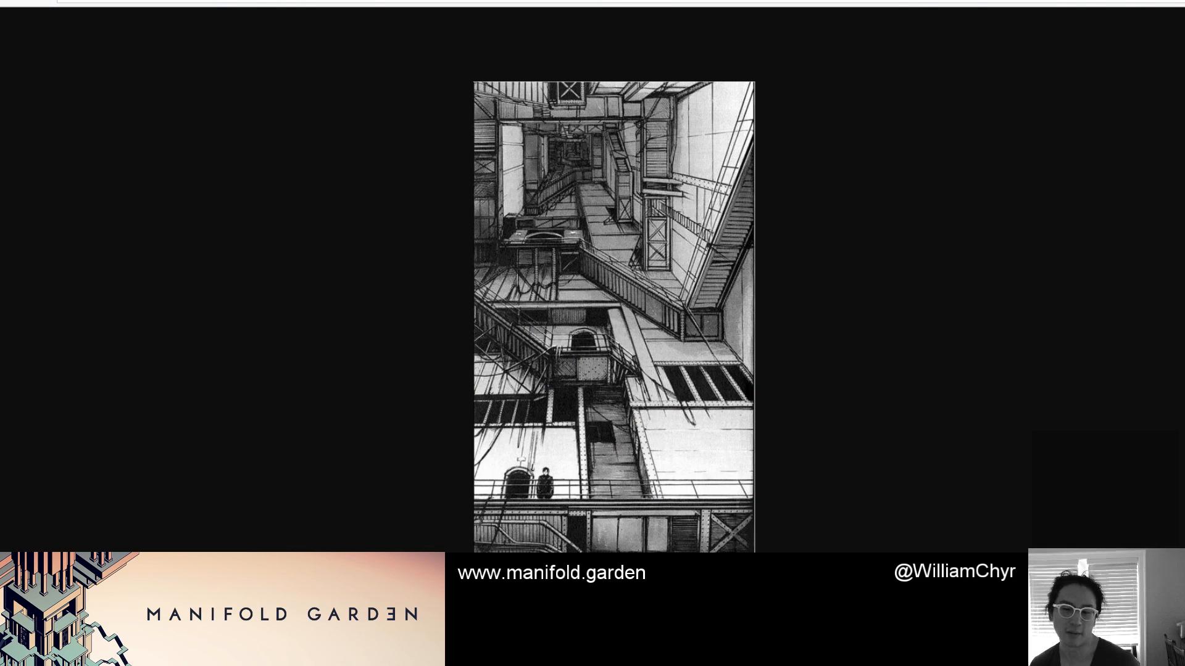
Return to the image results and preview the dark hall drawing with two distant figures between black columns
scroll(925, 176, "down", 5)
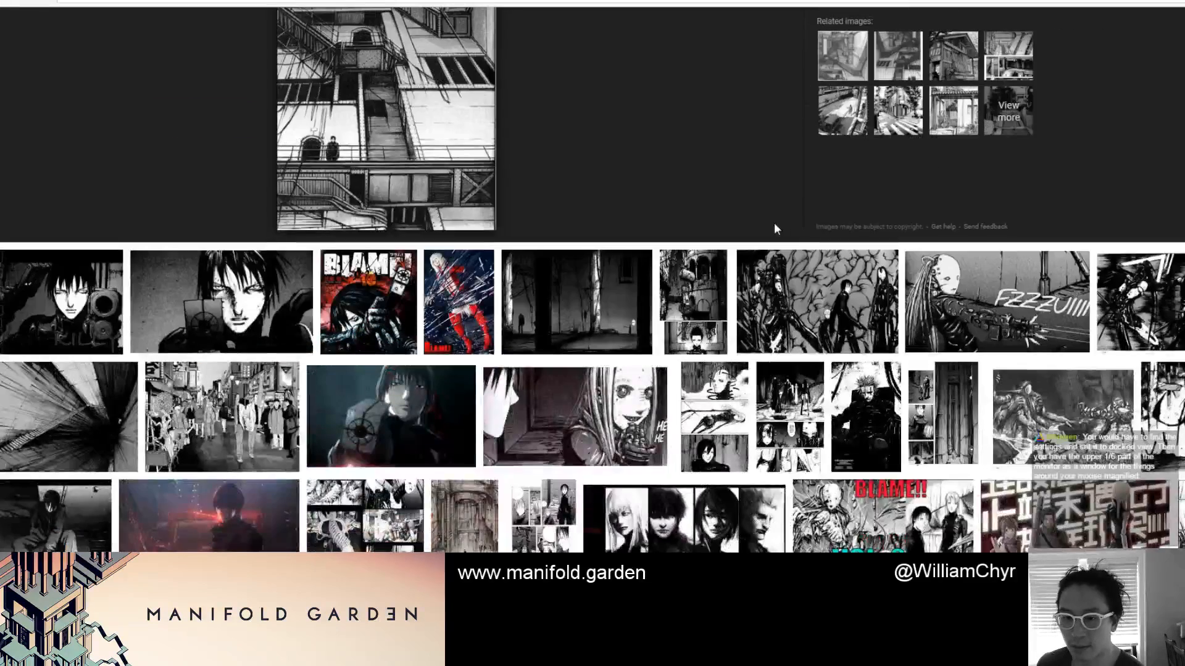
left_click(611, 302)
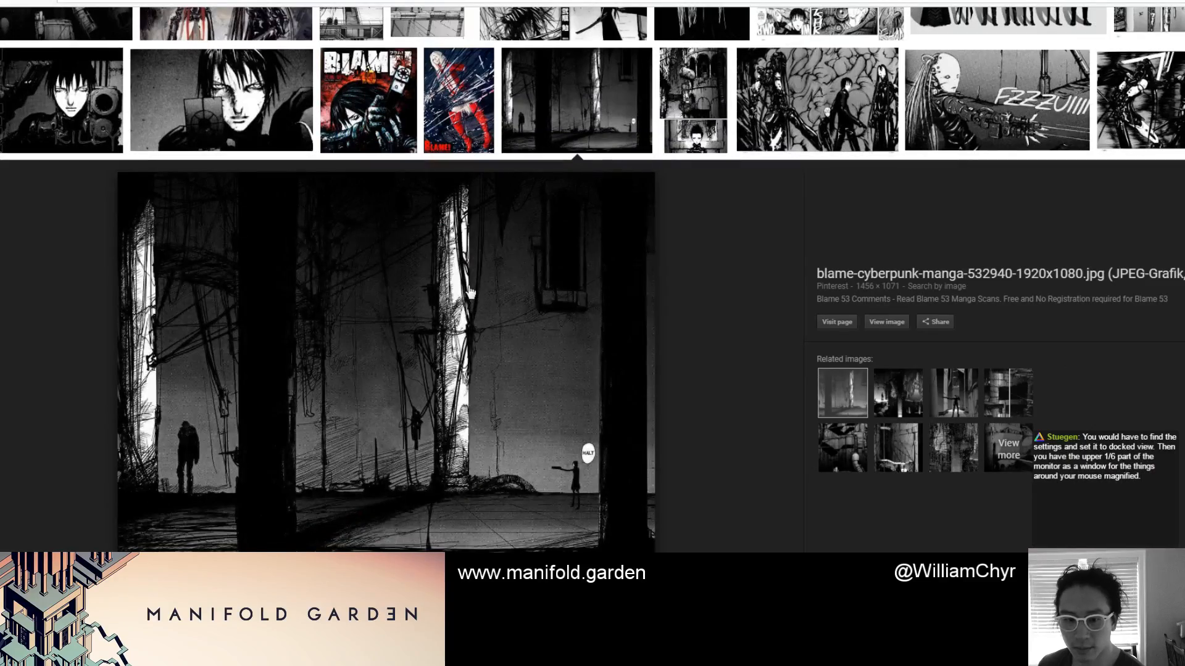
scroll(464, 441, "down", 4)
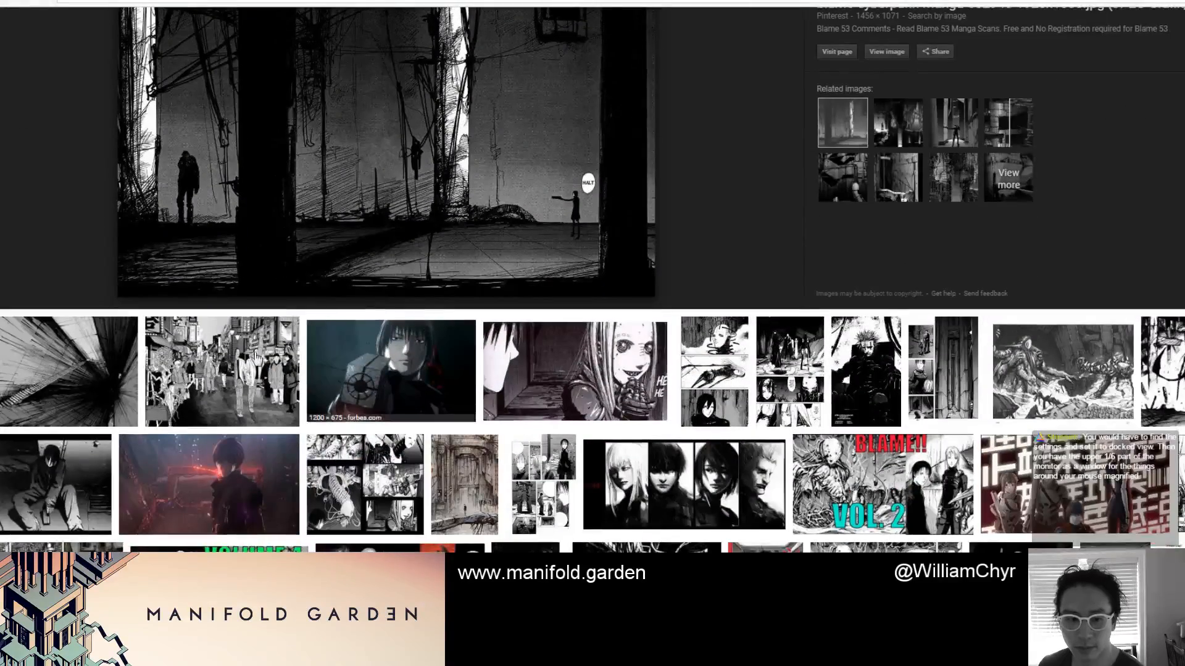
Preview the drawing of a staircase above a black chasm and the four-panel collage of hanging structures in the image results
left_click(67, 370)
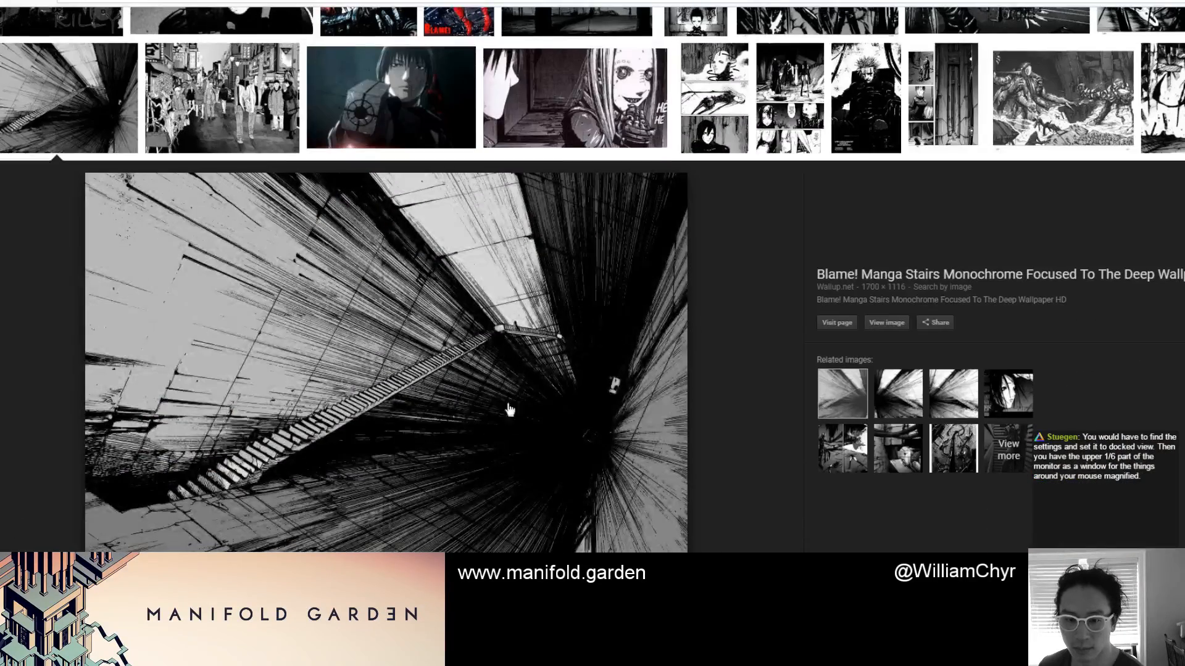
scroll(794, 249, "down", 4)
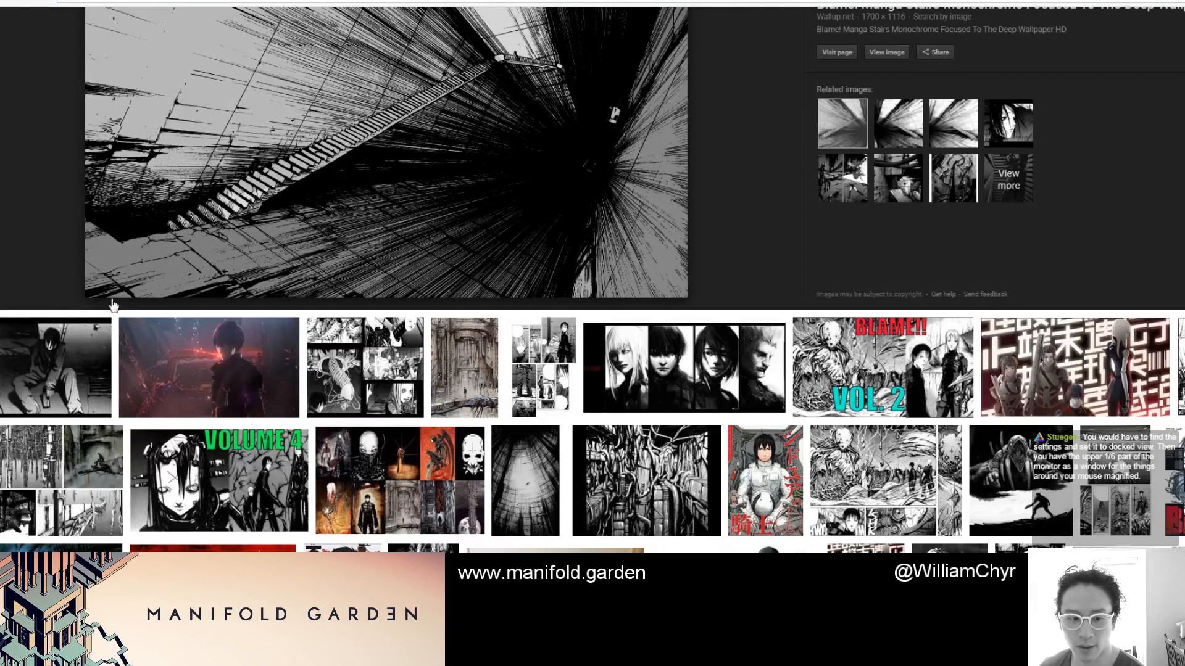
left_click(61, 480)
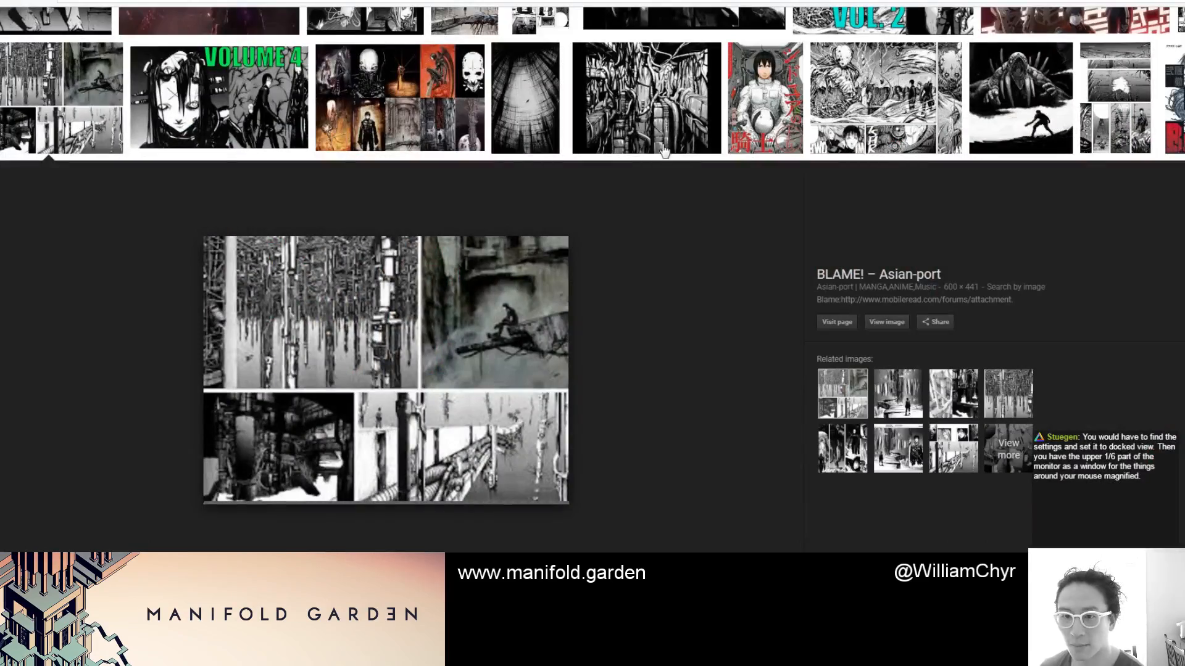
scroll(982, 137, "down", 10)
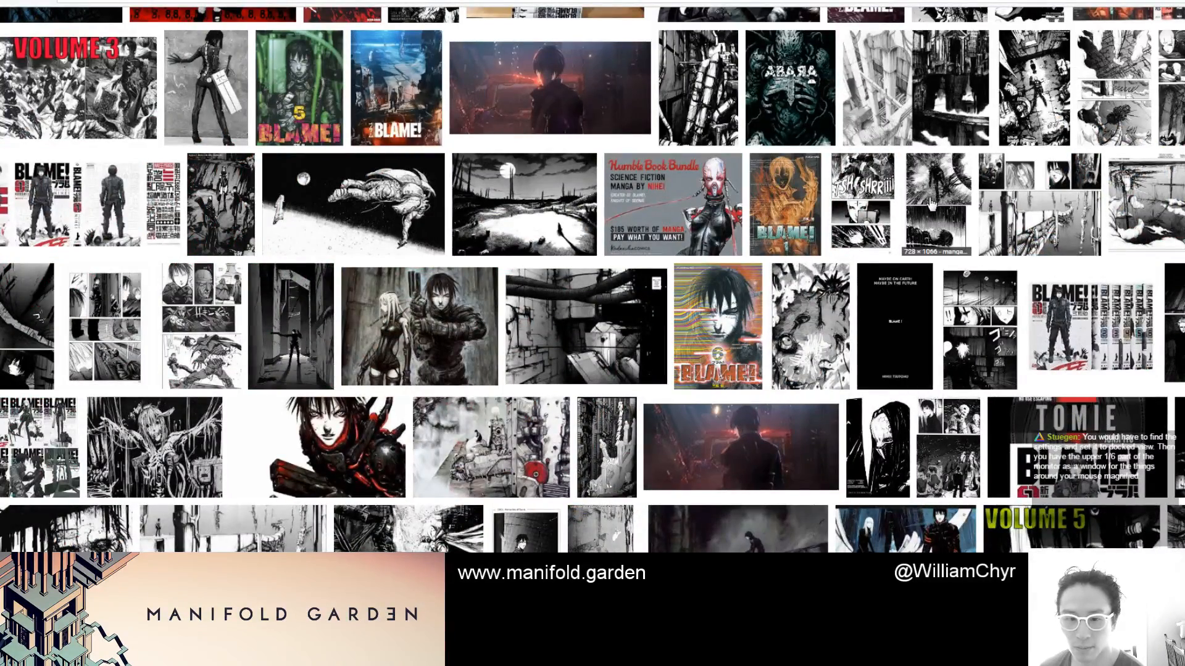
Preview the drawing of thick pipes and tilted blocks and the coloured artwork of machinery with a red disc farther down the results
scroll(927, 210, "down", 1)
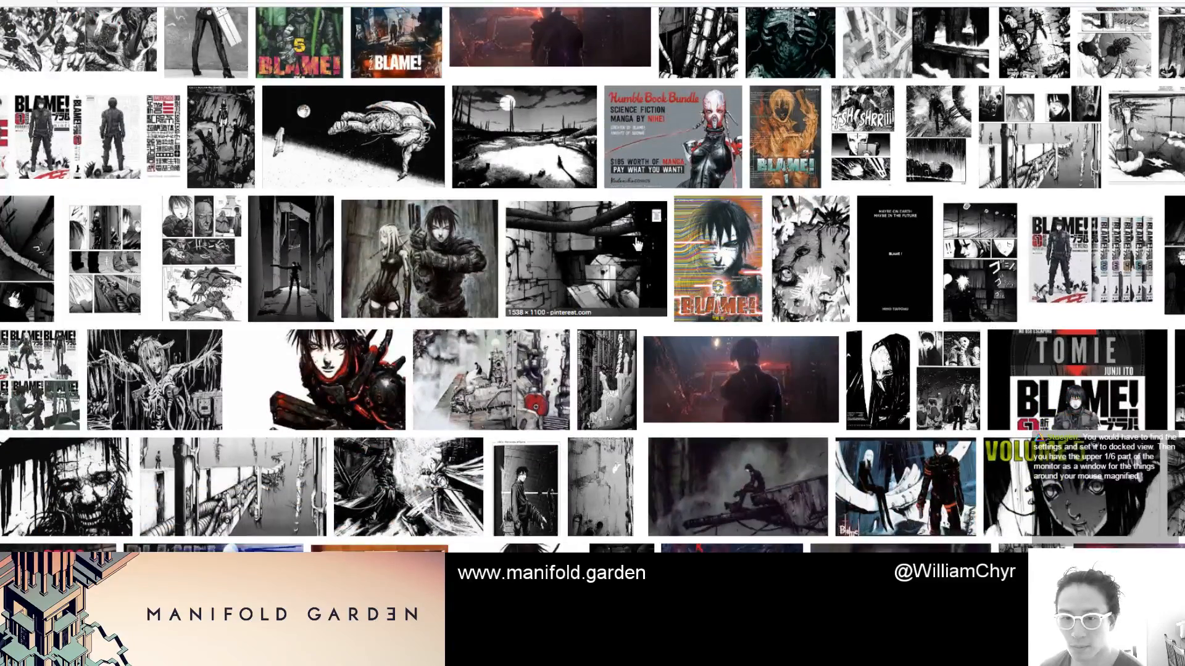
left_click(637, 244)
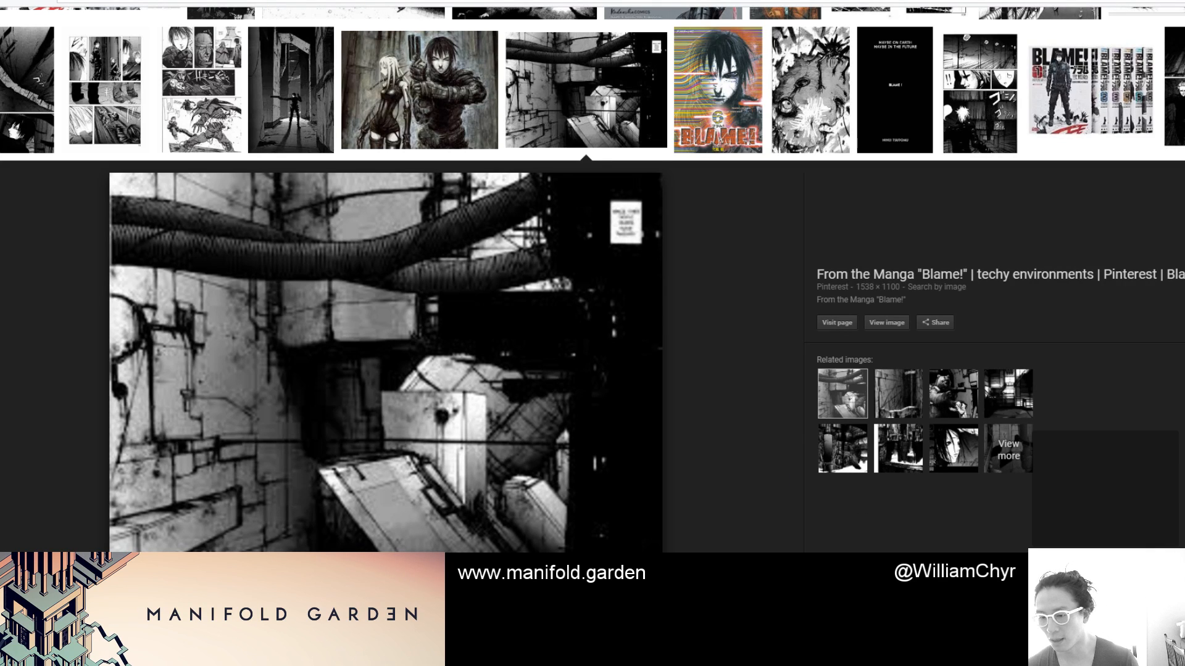
scroll(787, 512, "down", 4)
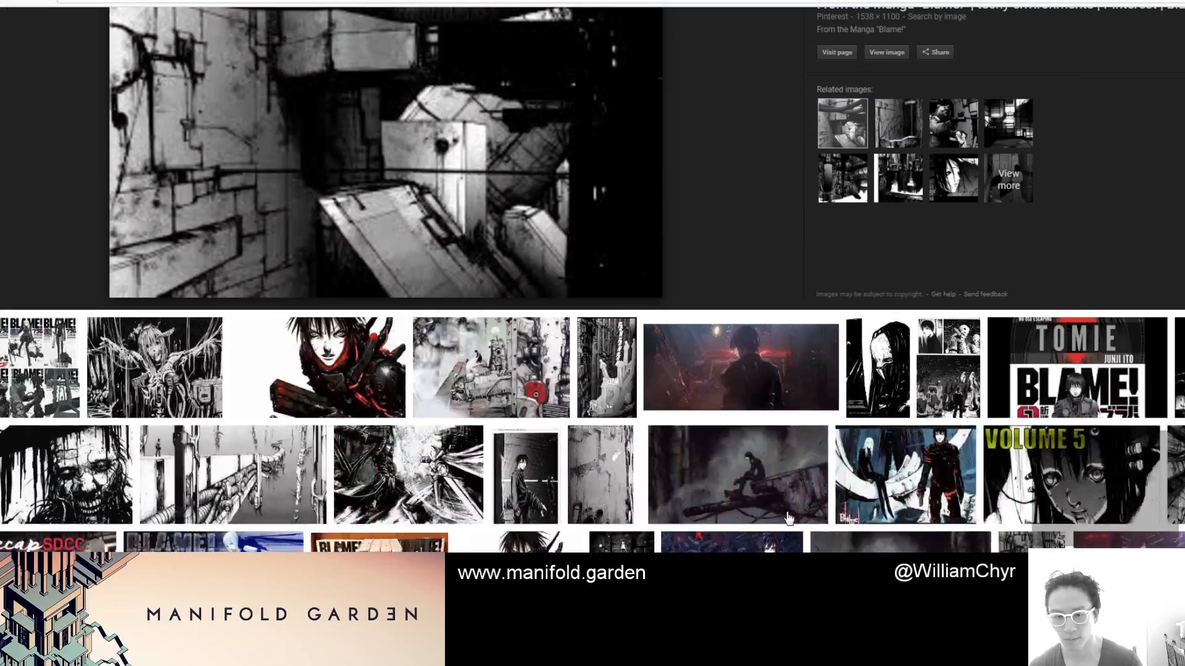
left_click(531, 395)
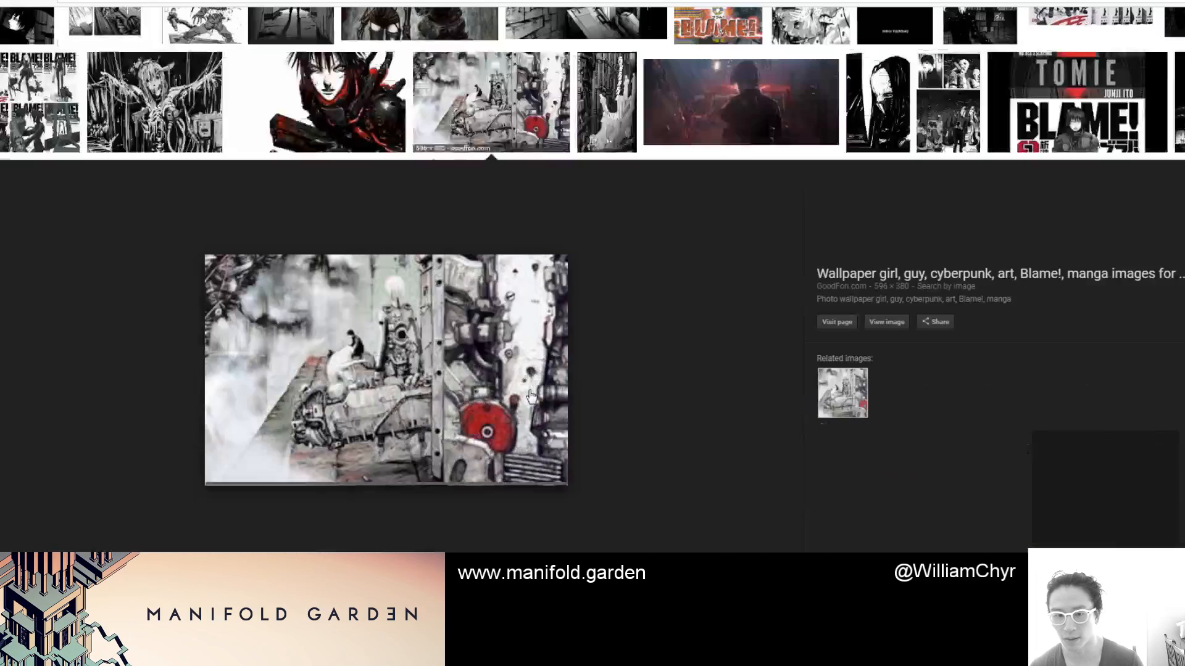
scroll(737, 427, "down", 3)
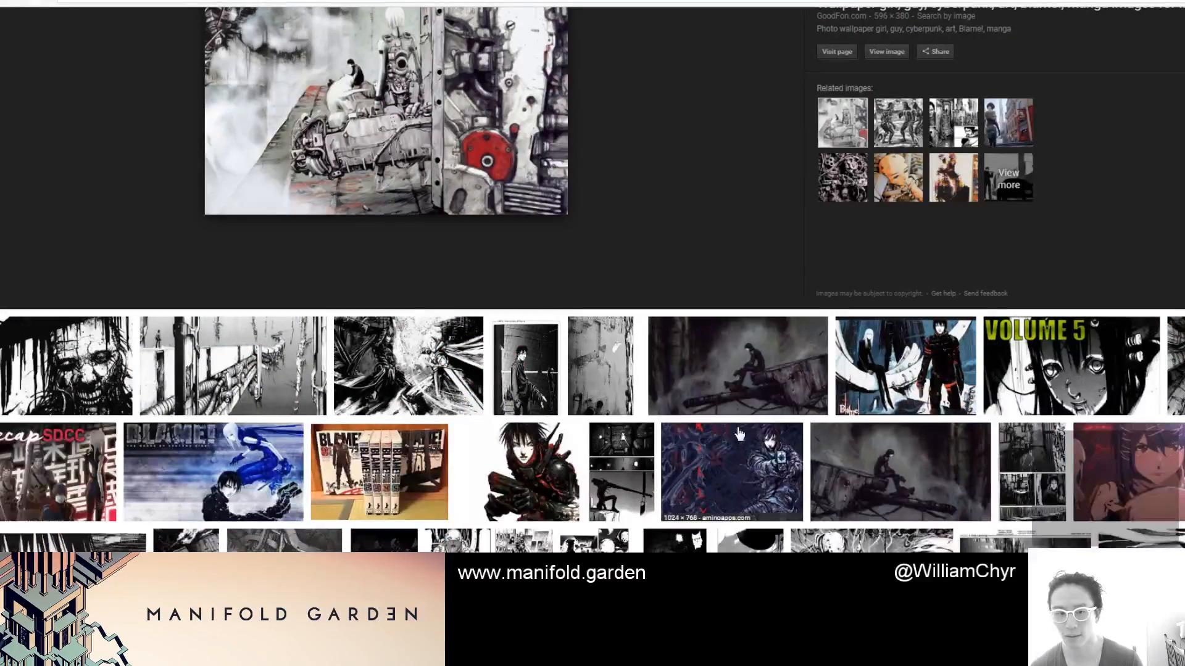
Open the pipe-lined bridge drawing at full size, circle its pipes in blue and its blank side panels in red, and leave the magnified view
left_click(268, 396)
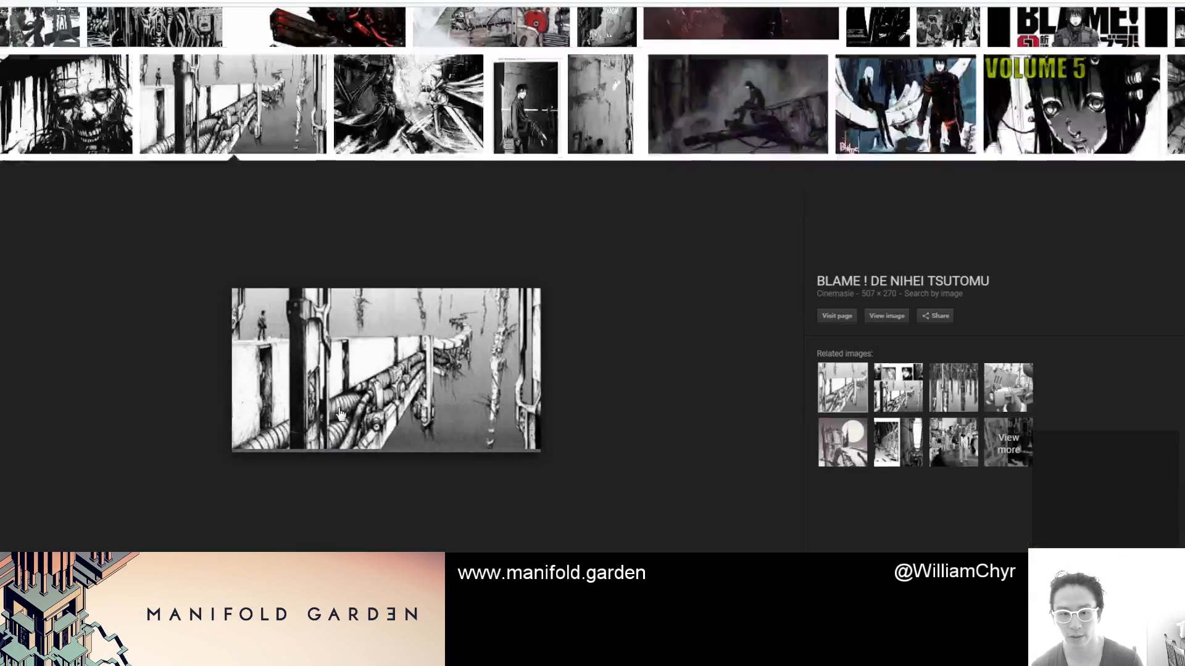
left_click(882, 318)
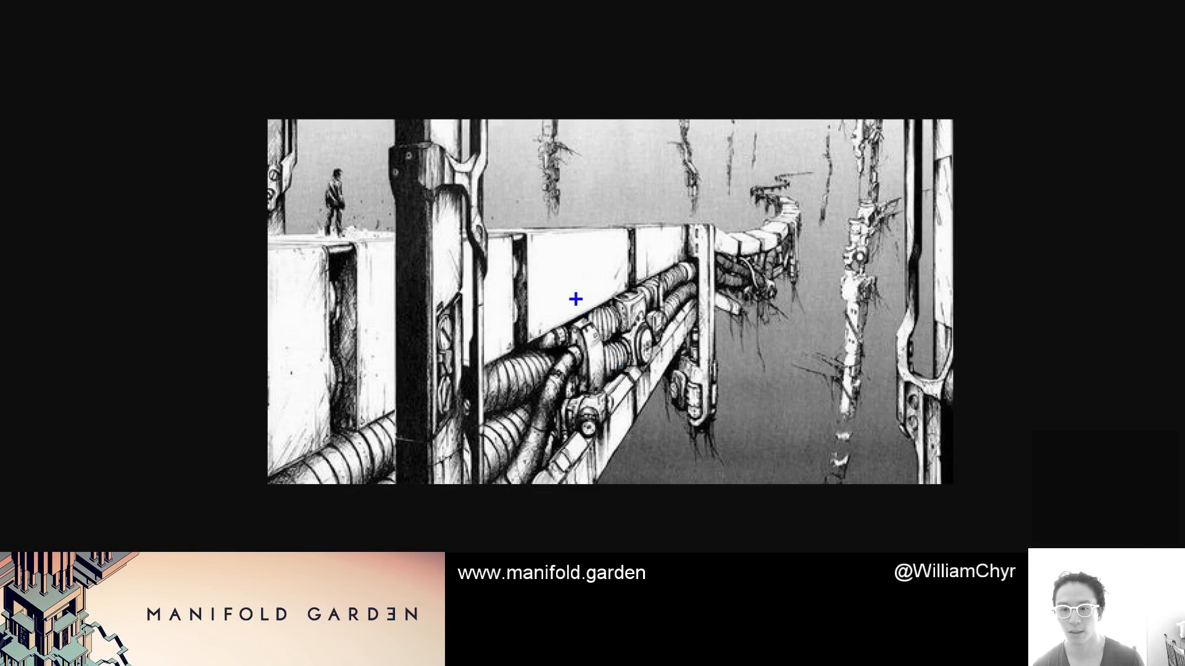
mouse_move(680, 263)
left_mouse_down()
mouse_move(522, 331)
mouse_move(481, 430)
mouse_move(564, 459)
mouse_move(713, 290)
mouse_move(646, 223)
mouse_move(500, 318)
mouse_move(701, 204)
mouse_move(632, 222)
left_mouse_up()
key("r")
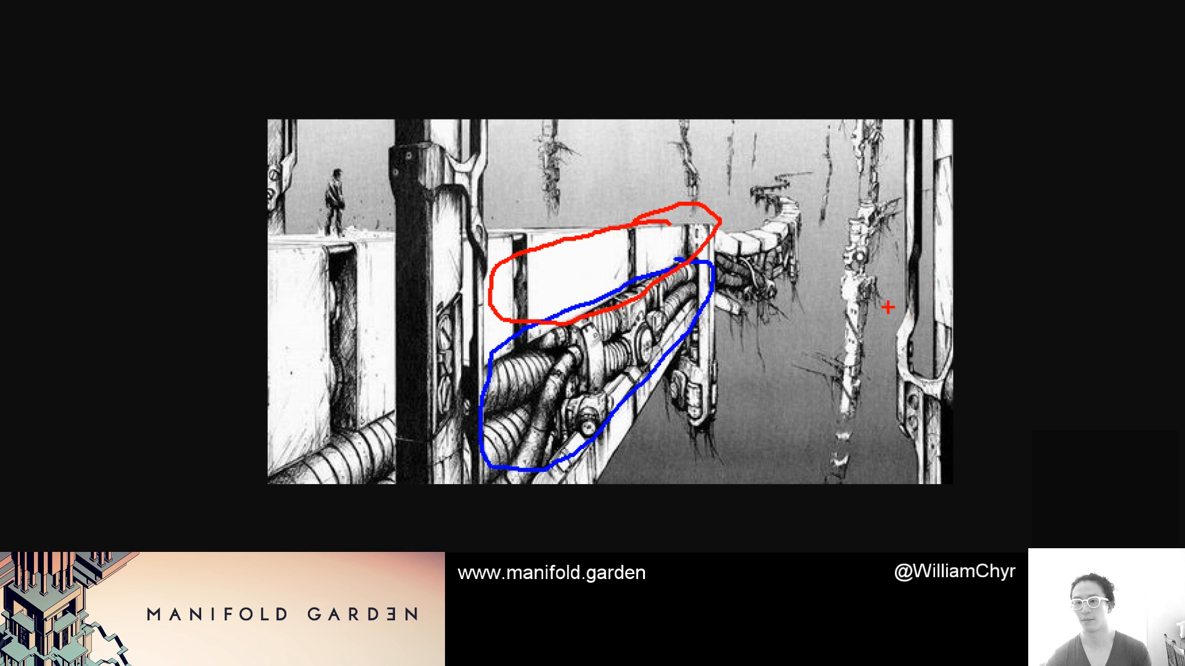
key("Escape")
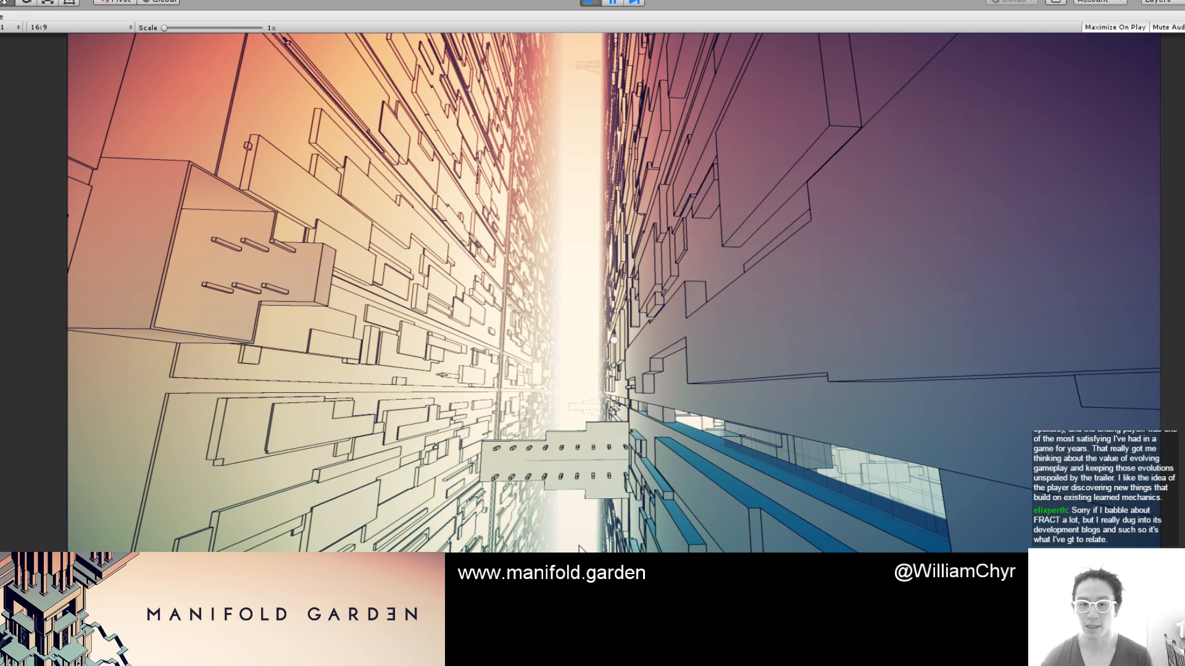
Move through the gap in the running game in Unity to inspect the projecting block and its pegs up close
key("w")
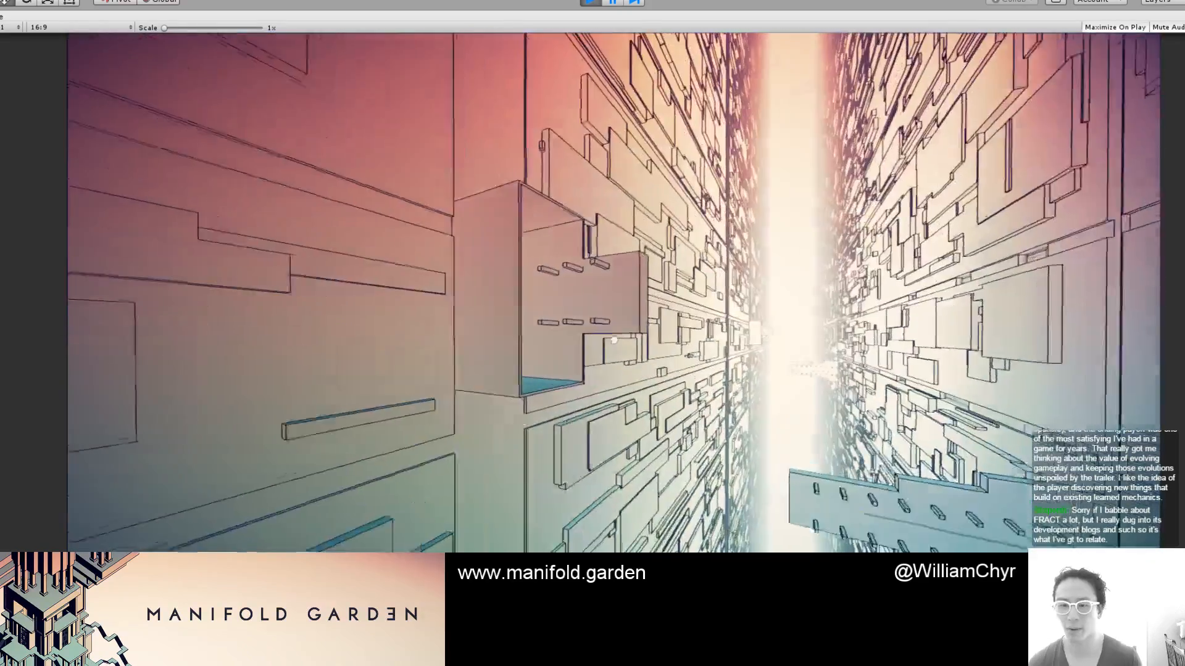
key("w")
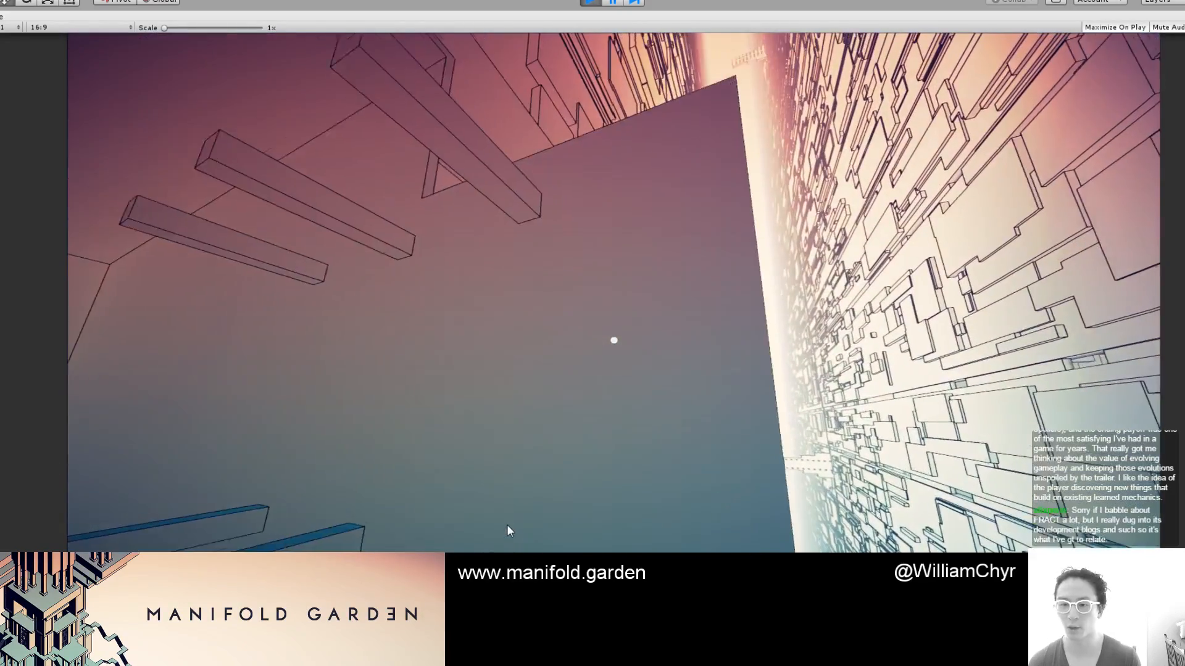
key("space")
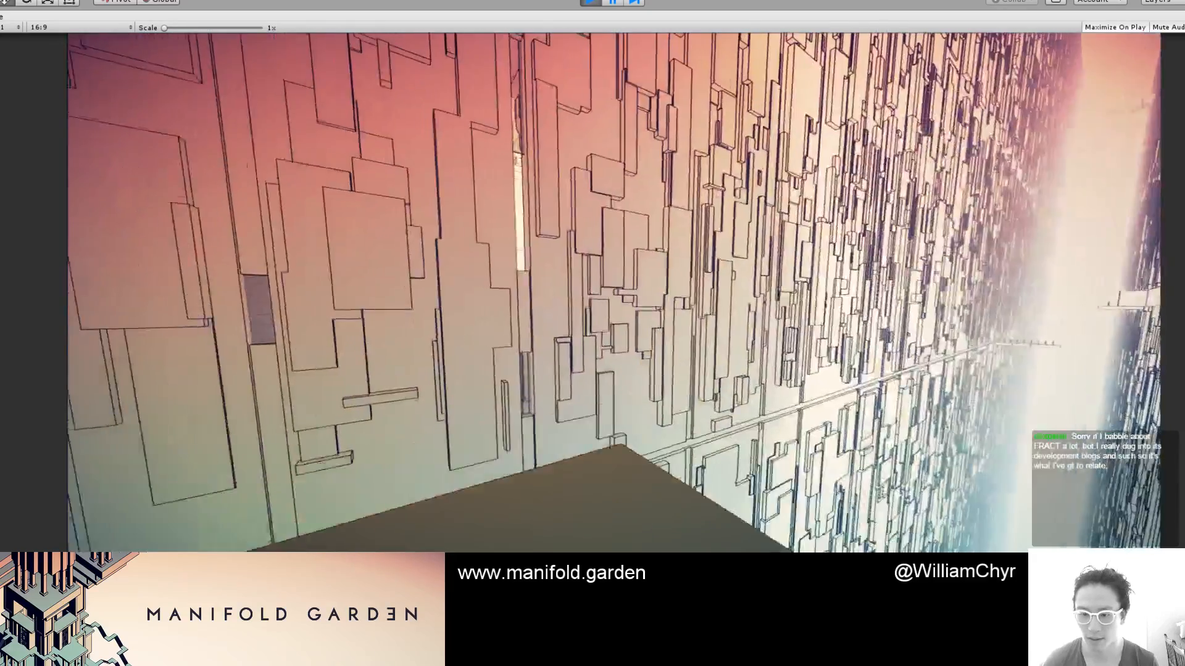
Move back and forth near the edge of the dark platform to examine the view of the pillared bridge and the panelled wall
key("s")
key("w")
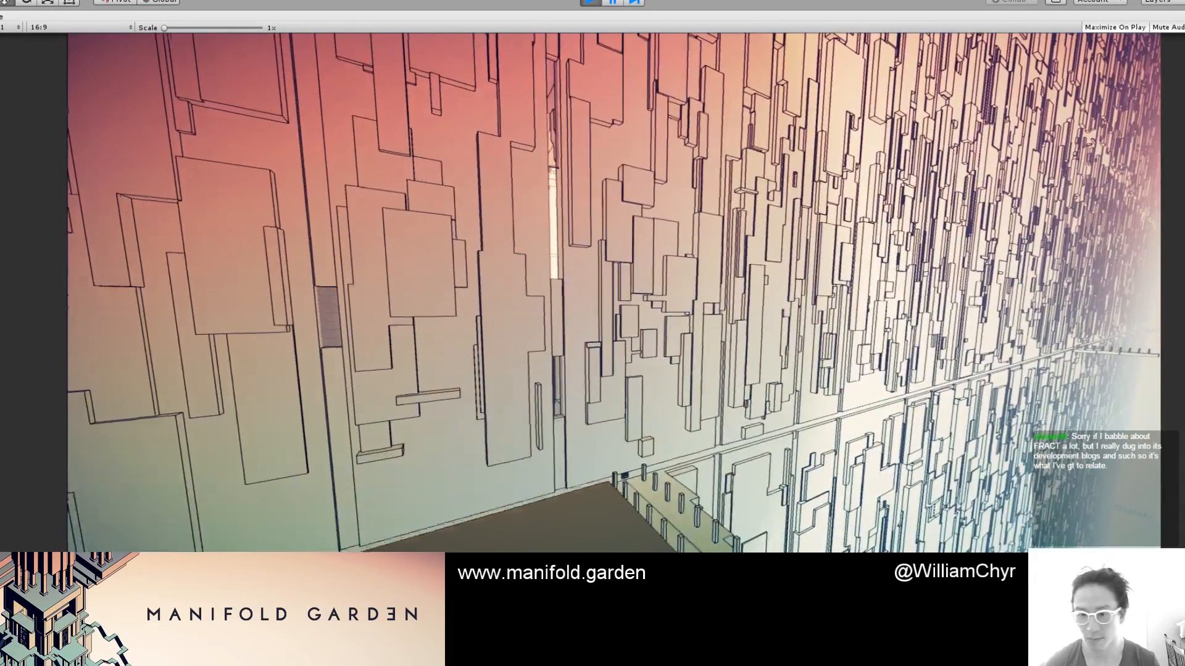
key("s")
key("w")
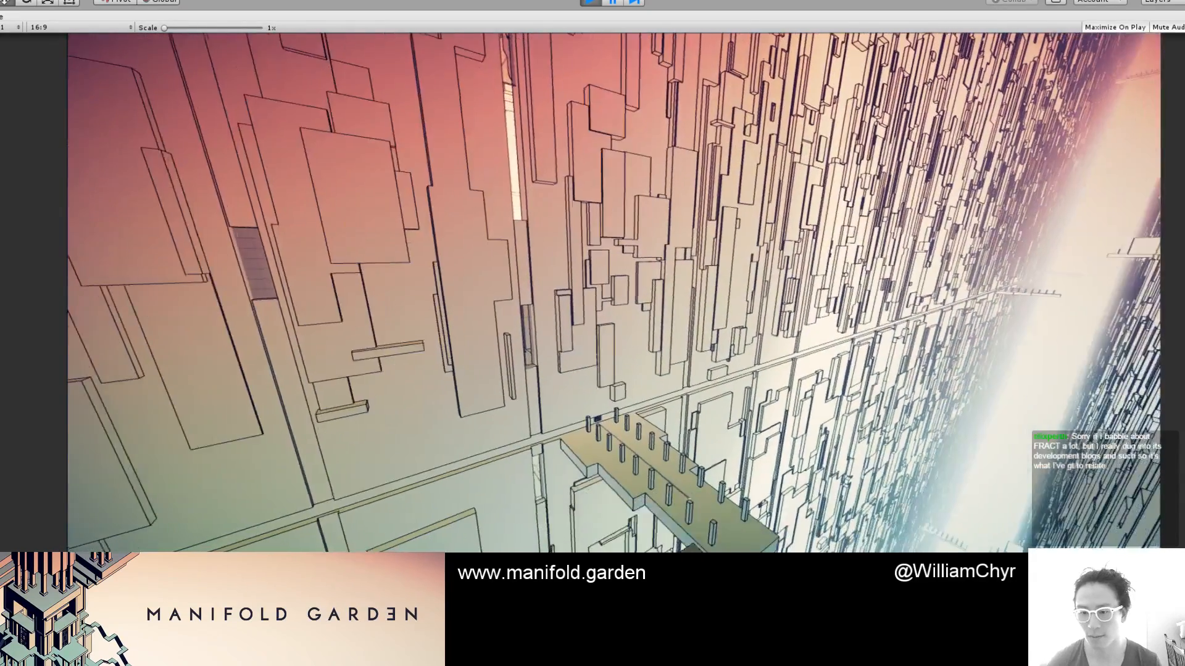
key("s")
key("s")
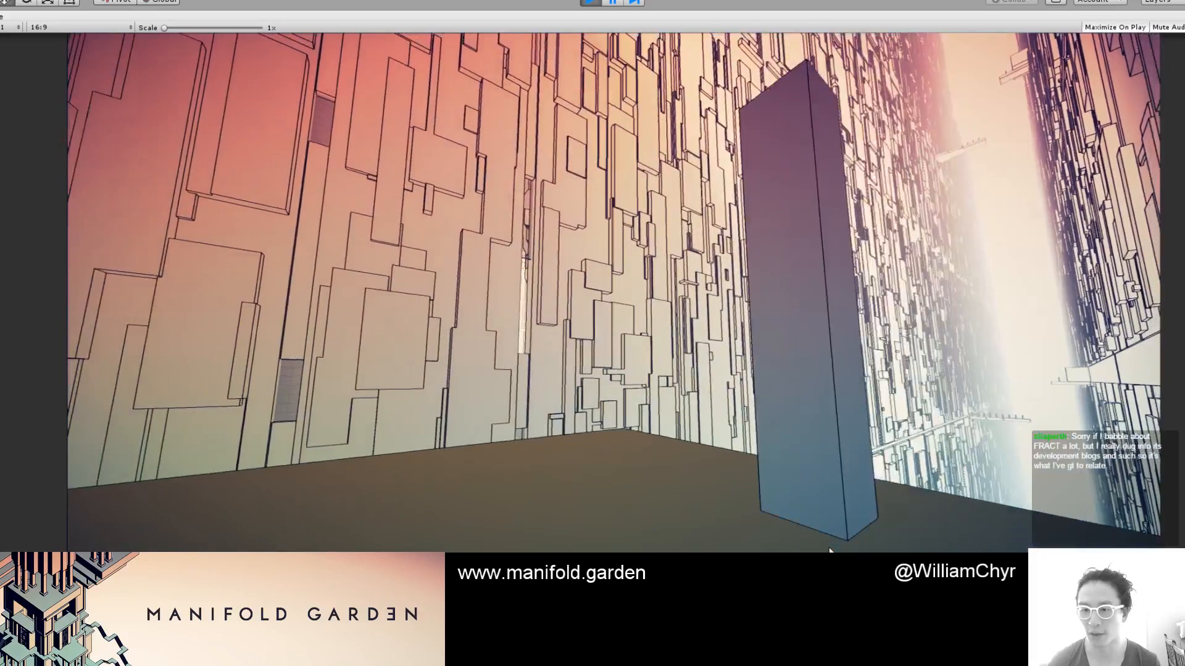
key("w")
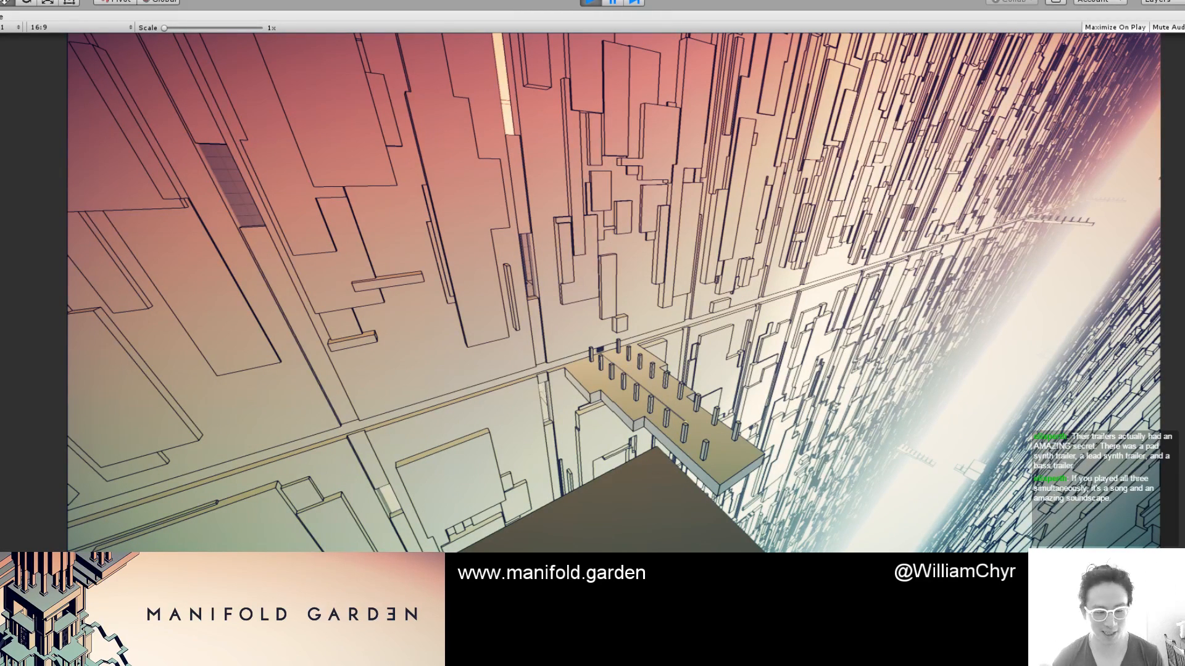
Leave the game view, search for "fract trailer" in a new tab of the web browser, and open the FRACT OSC launch trailer
key("ctrl+shift+p")
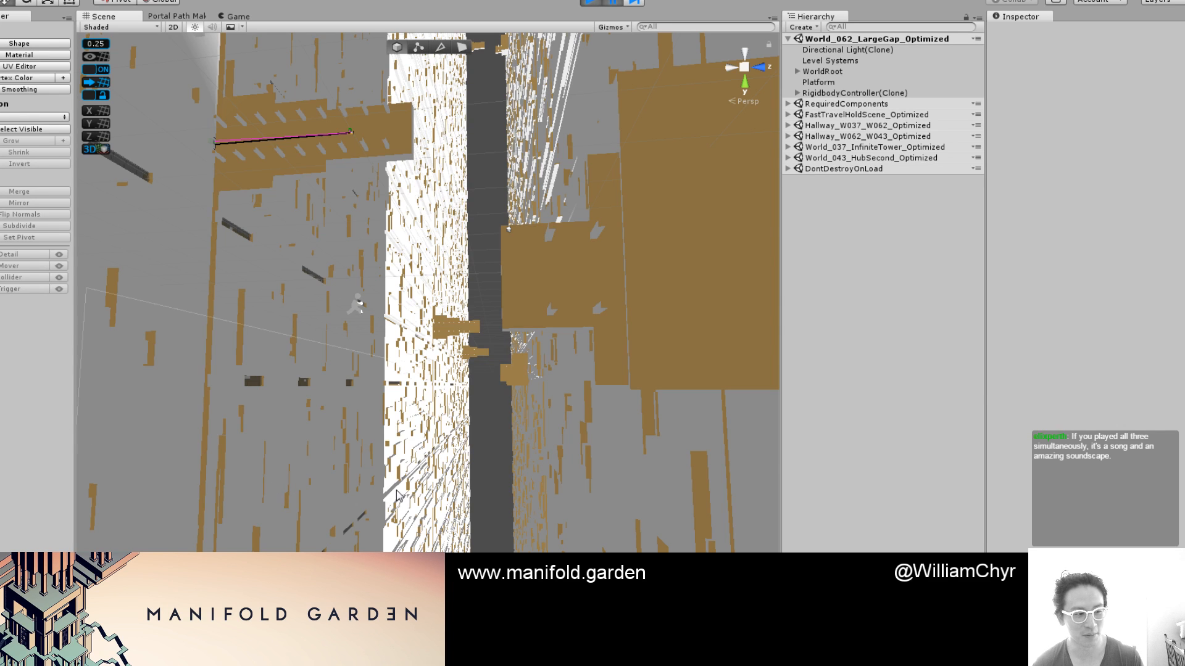
key("alt+Tab")
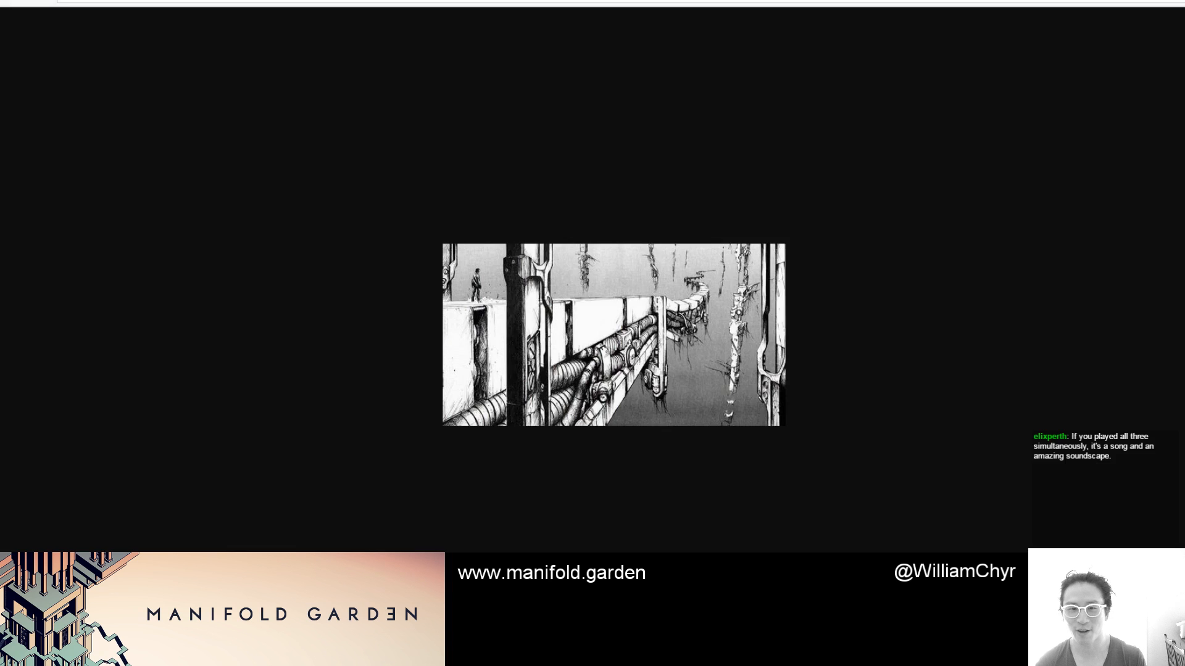
key("ctrl+t")
type("fract osc")
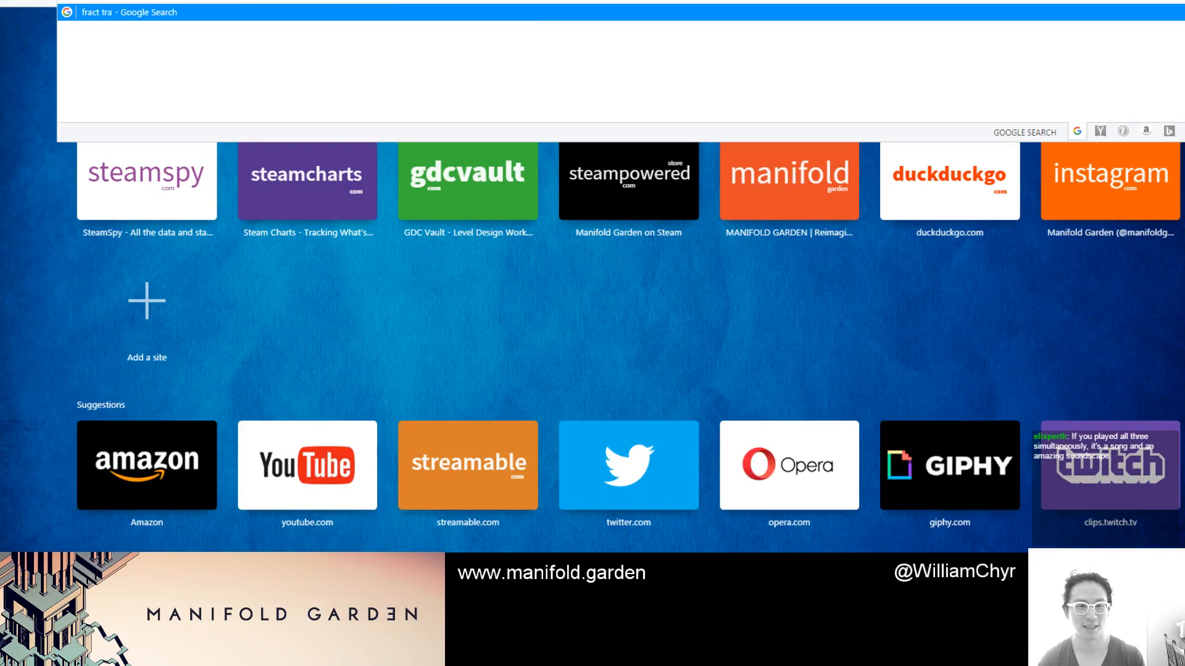
key("Return")
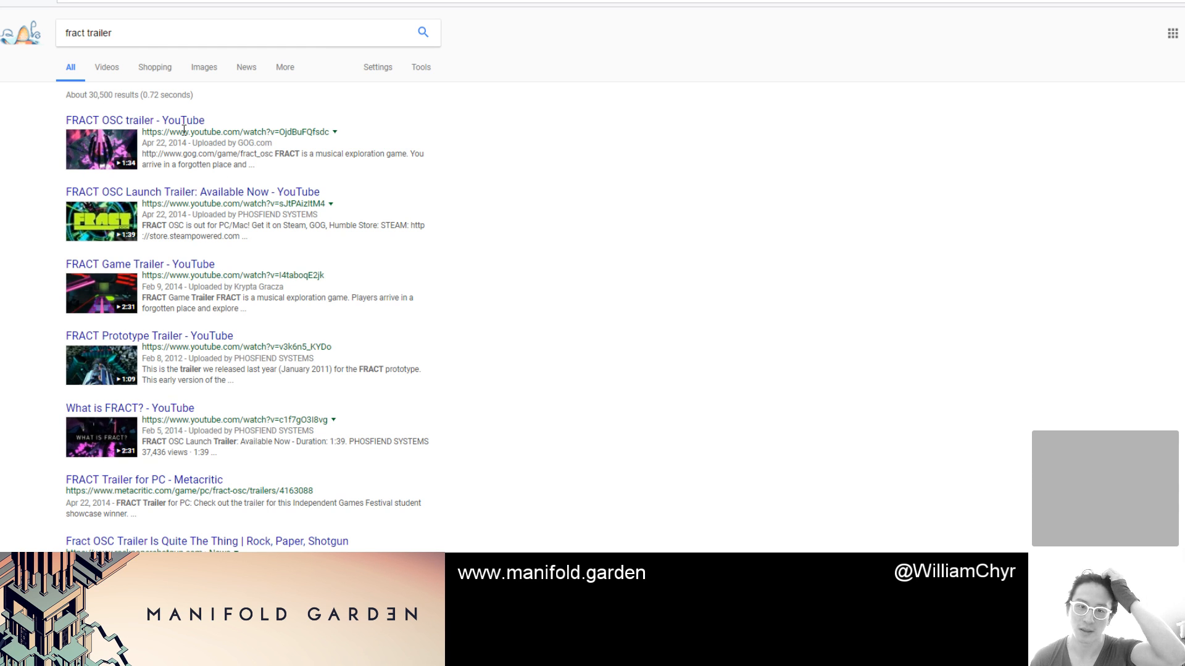
left_click(182, 193)
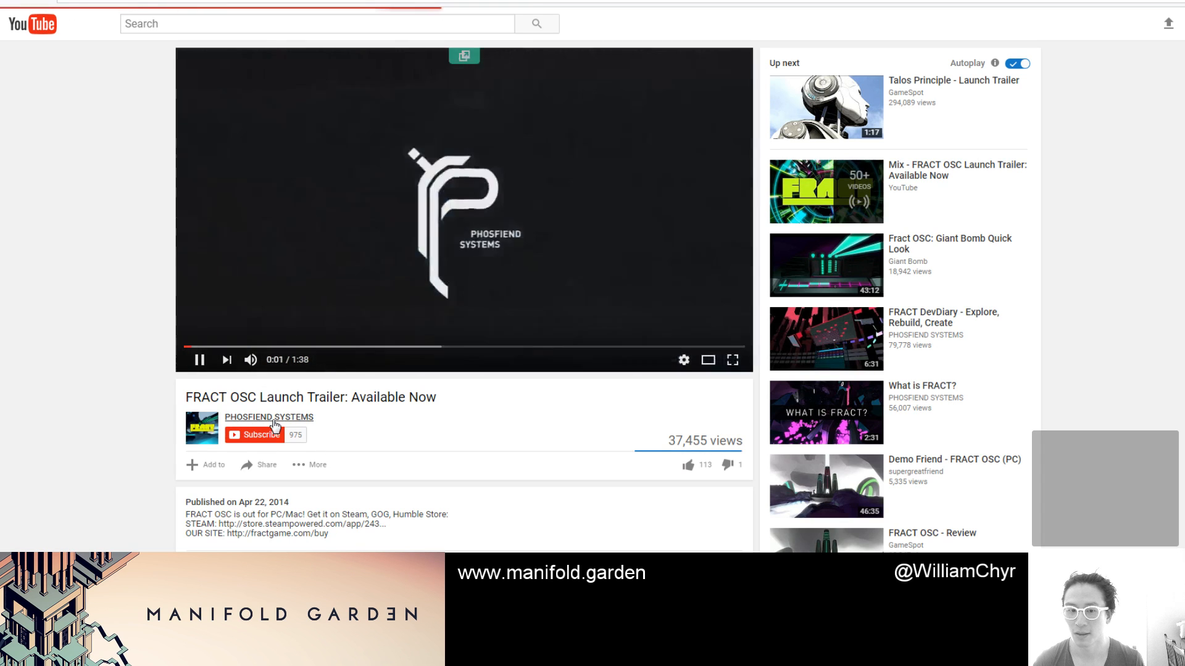
Open the PHOSFIEND SYSTEMS channel and look through its created playlists and the videos in the FRACT OSC playlist
left_click(274, 419)
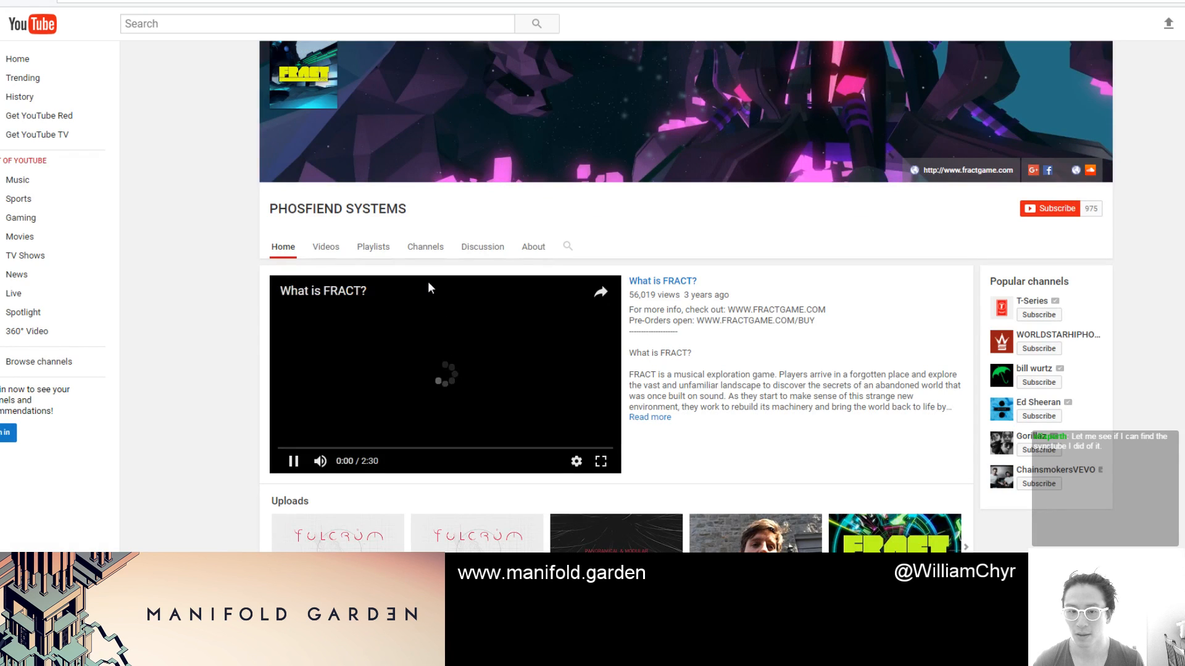
left_click(378, 249)
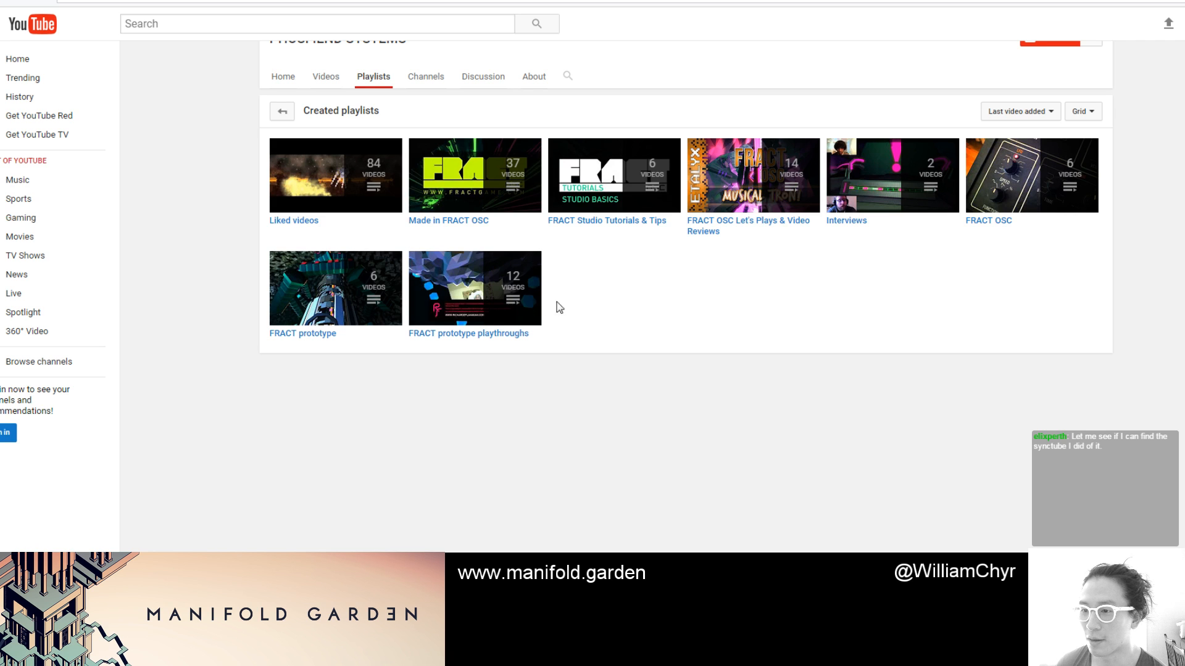
left_click(986, 226)
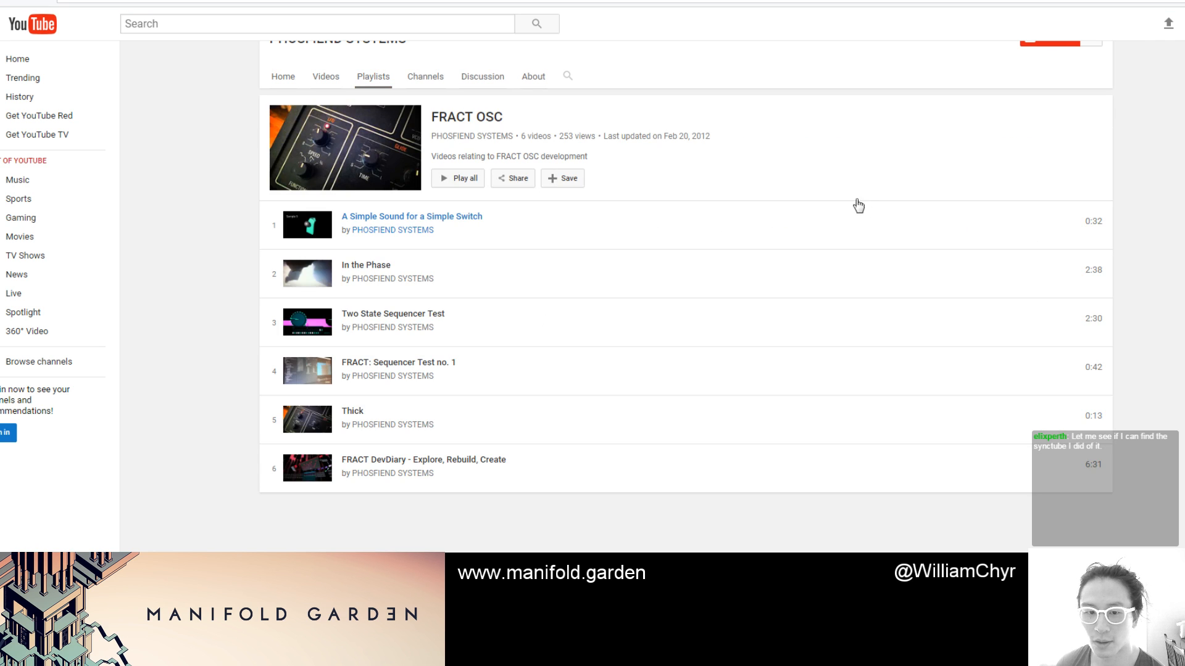
left_click(2, 2)
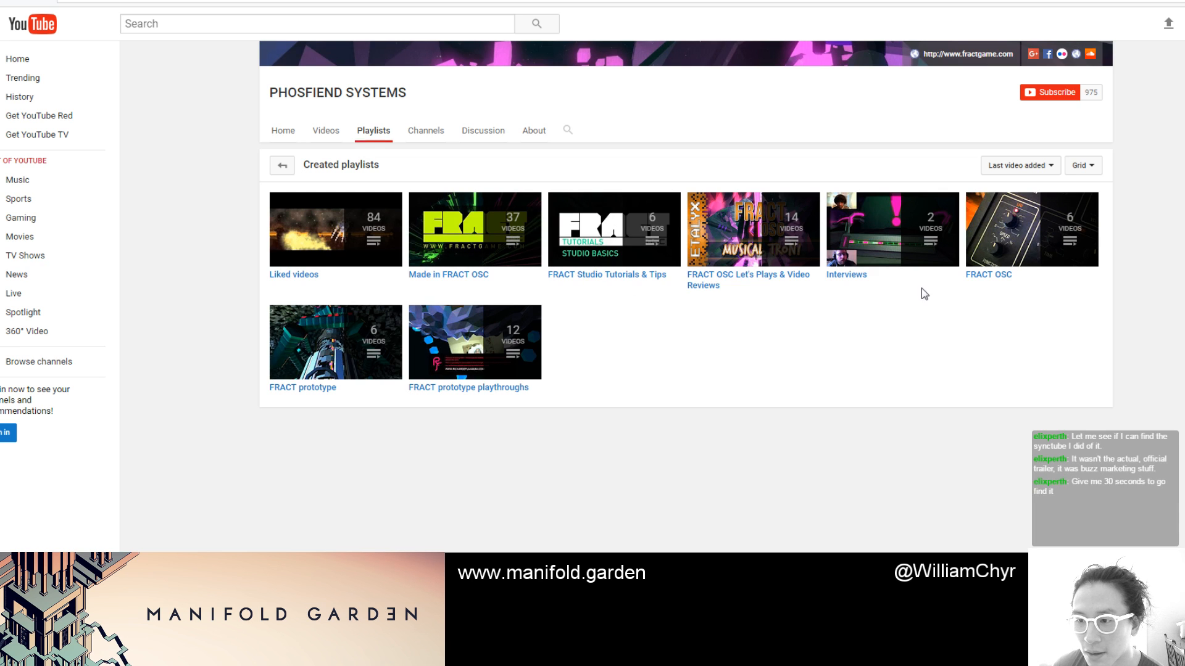
left_click(987, 276)
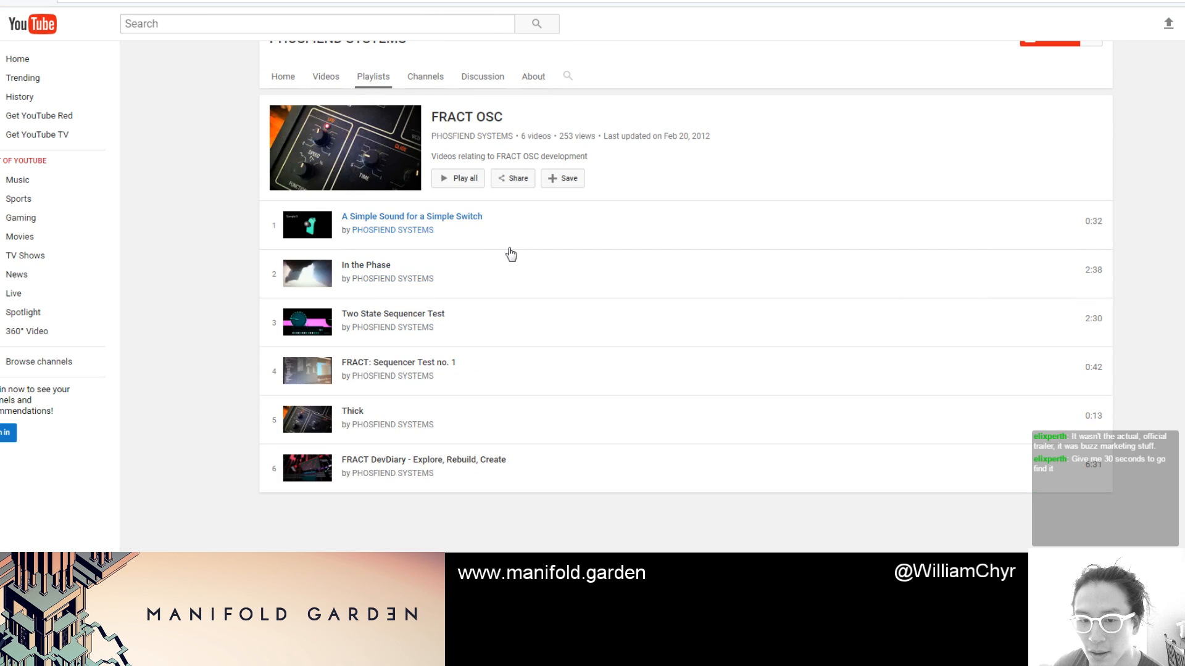
Look through the channel's uploaded videos for the FRACT teasers and load more of the older uploads
left_click(325, 77)
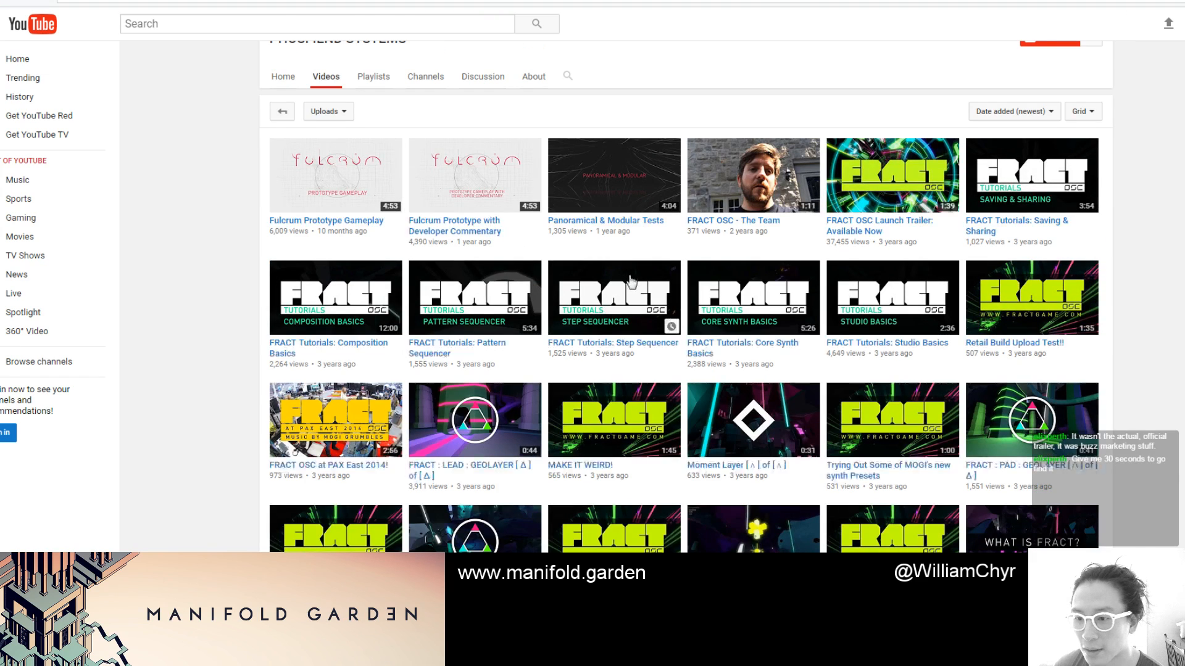
scroll(765, 305, "down", 2)
scroll(765, 304, "down", 2)
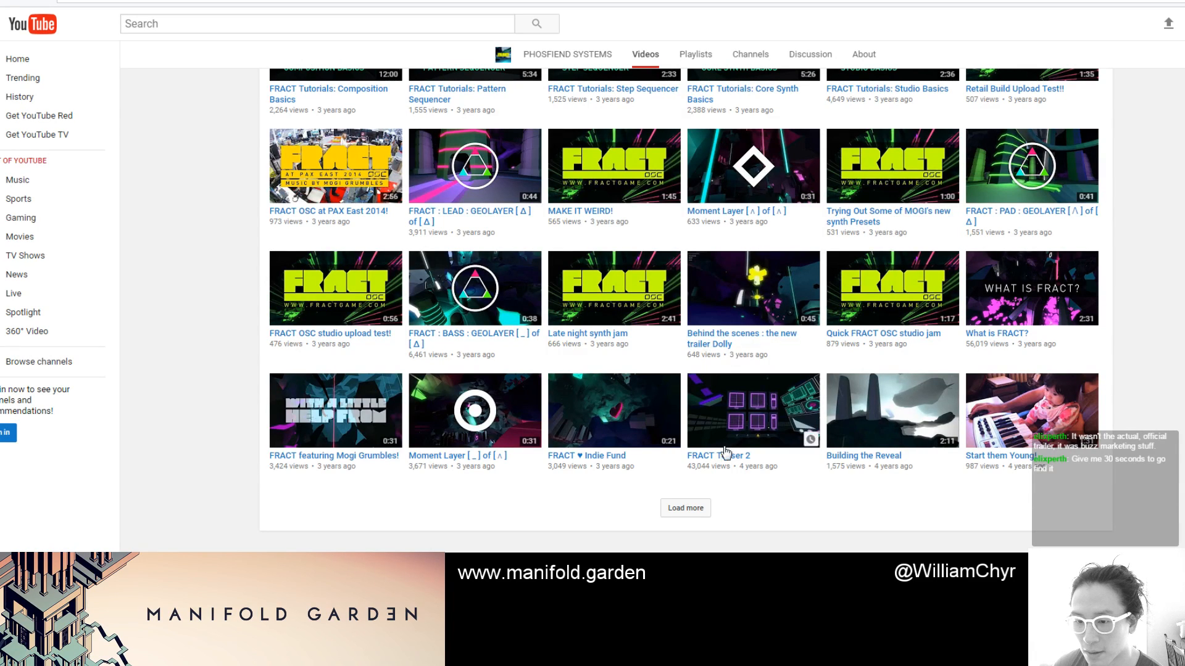
left_click(698, 514)
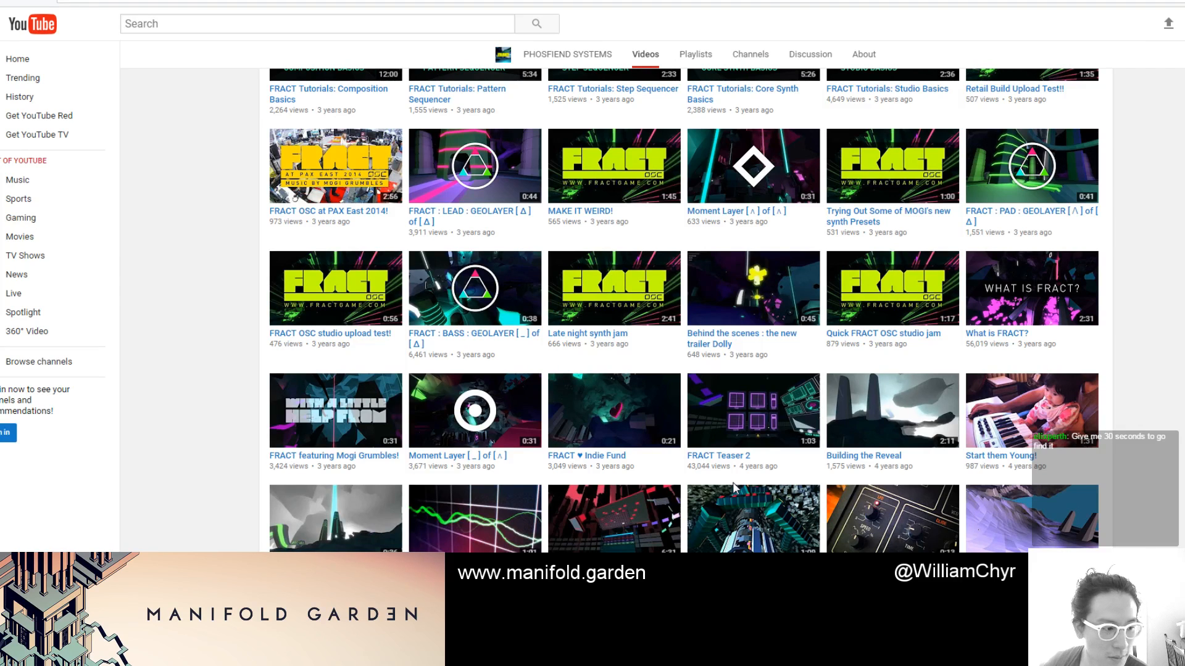
key("alt+Tab")
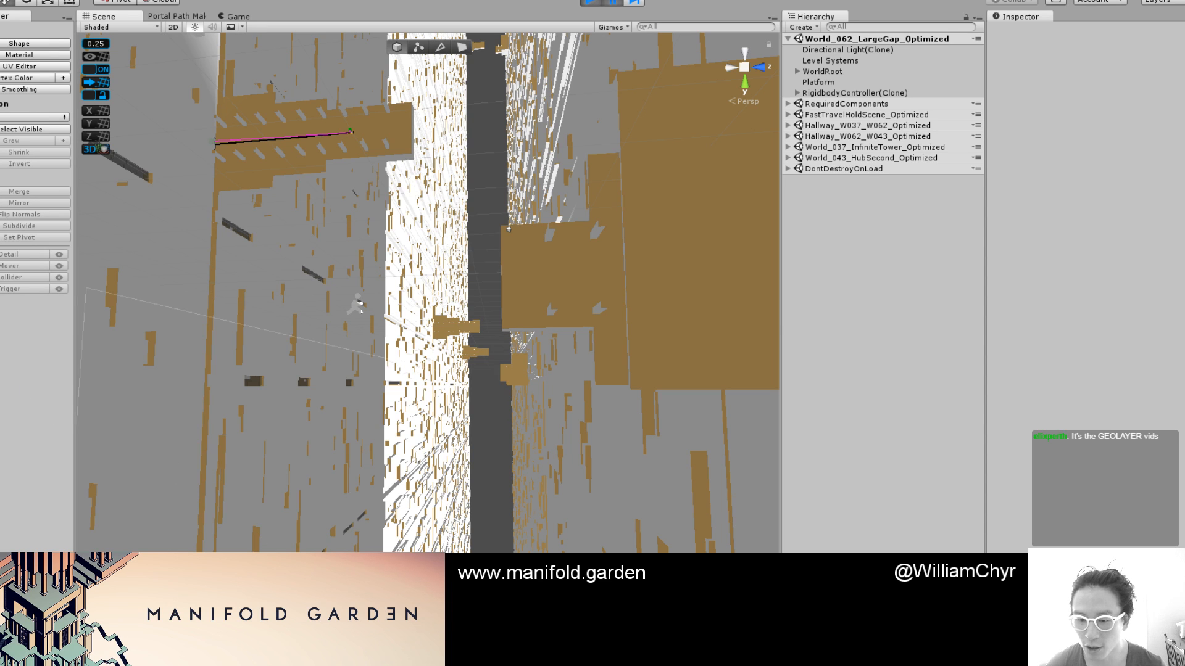
key("alt+Tab")
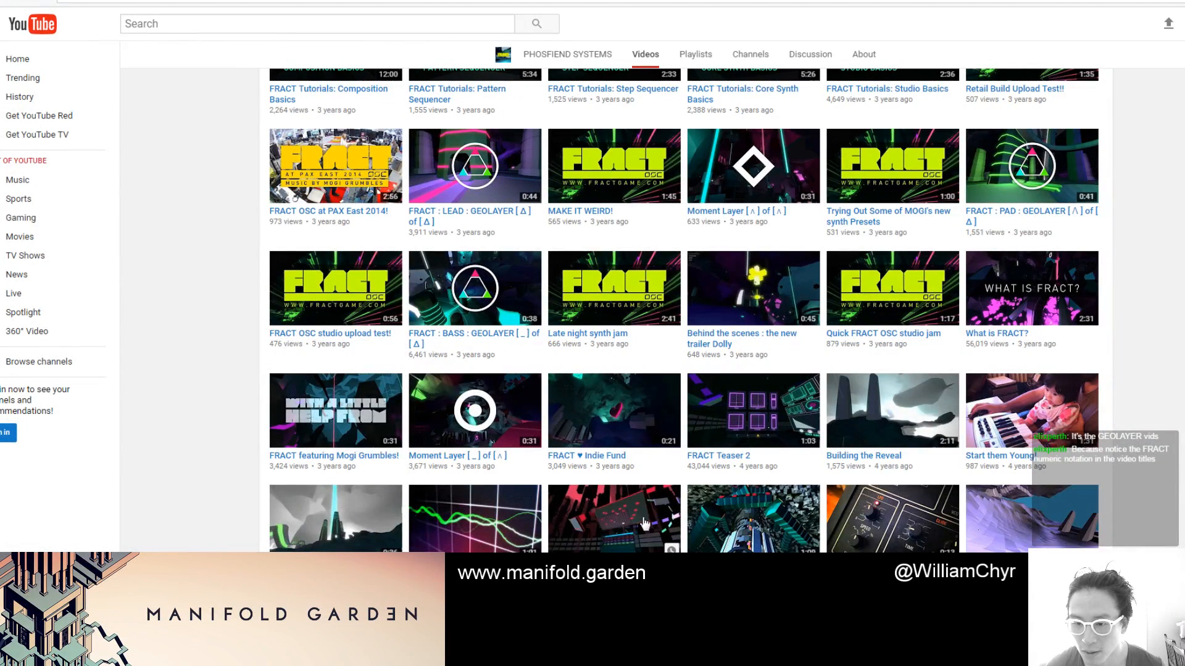
Check the channel's created playlists and return to its uploaded videos
scroll(643, 523, "up", 5)
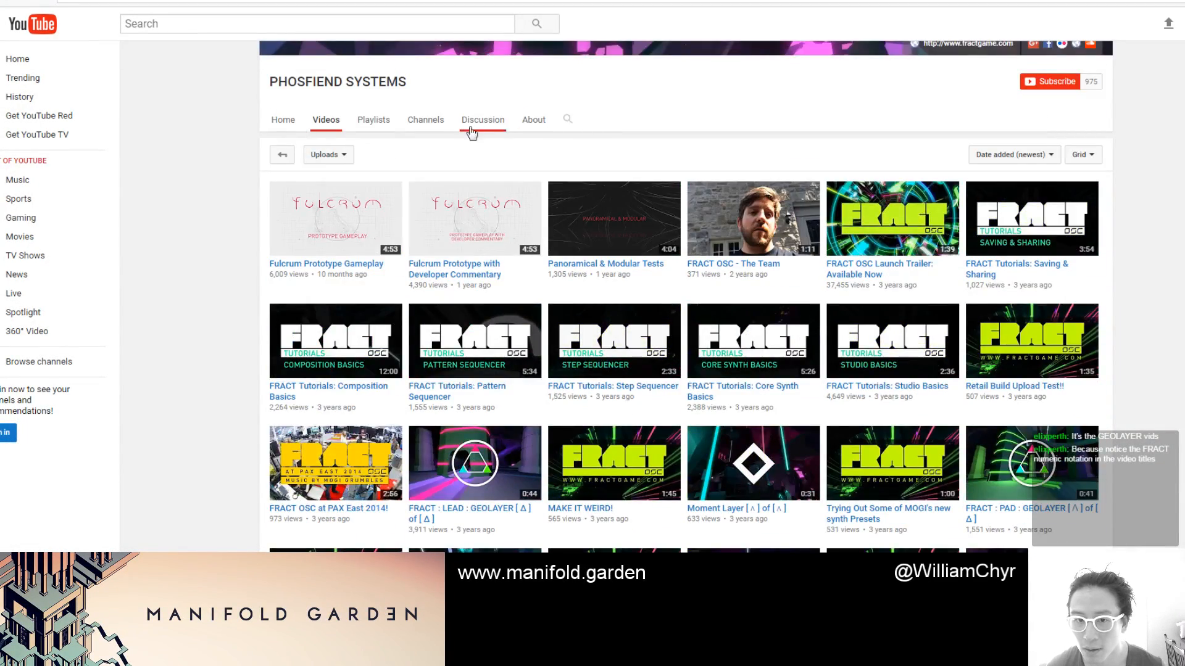
left_click(374, 120)
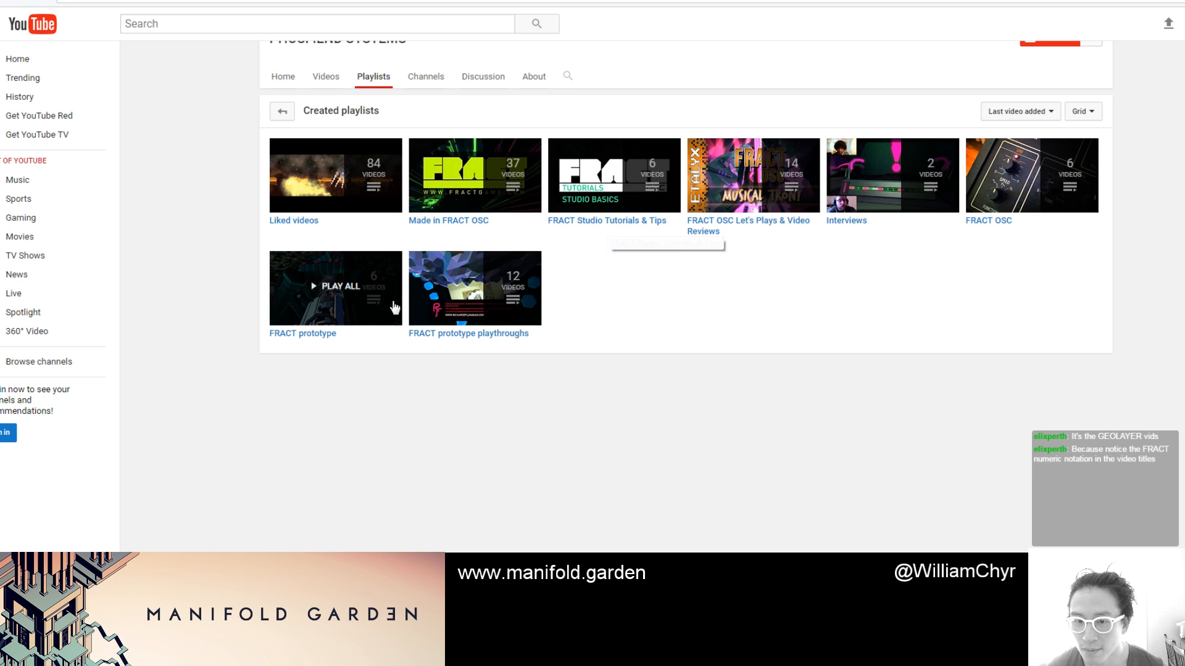
left_click(325, 72)
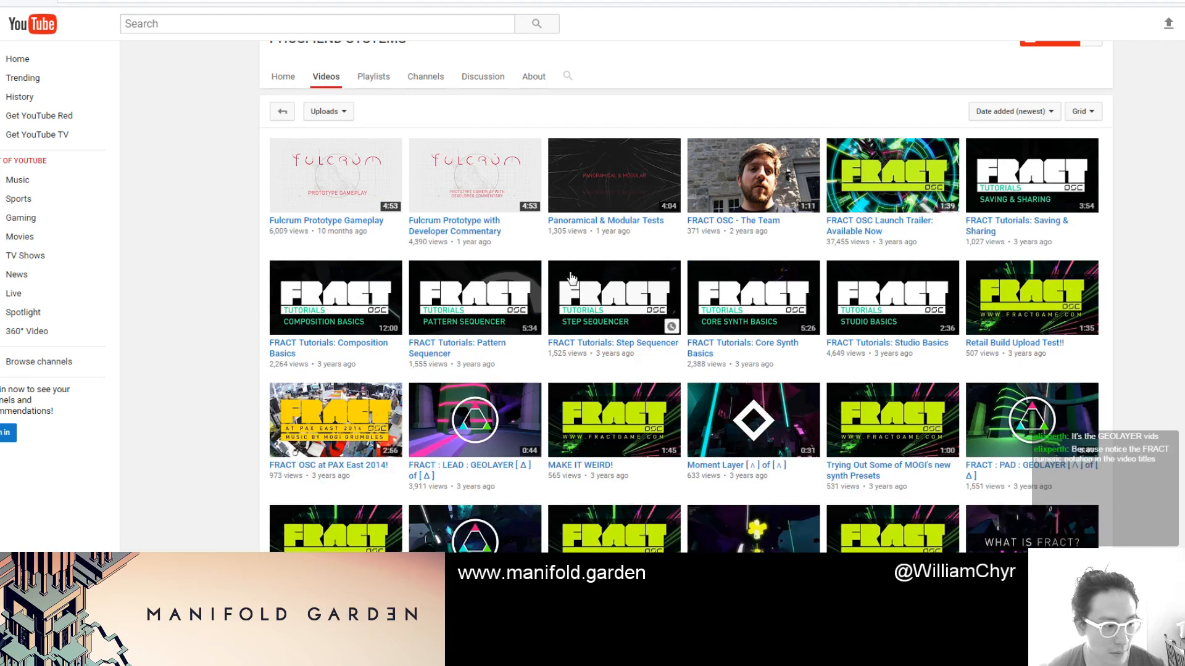
Open the FRACT LEAD GEOLAYER and FRACT BASS GEOLAYER videos from the channel's uploads in separate new tabs
scroll(570, 277, "down", 1)
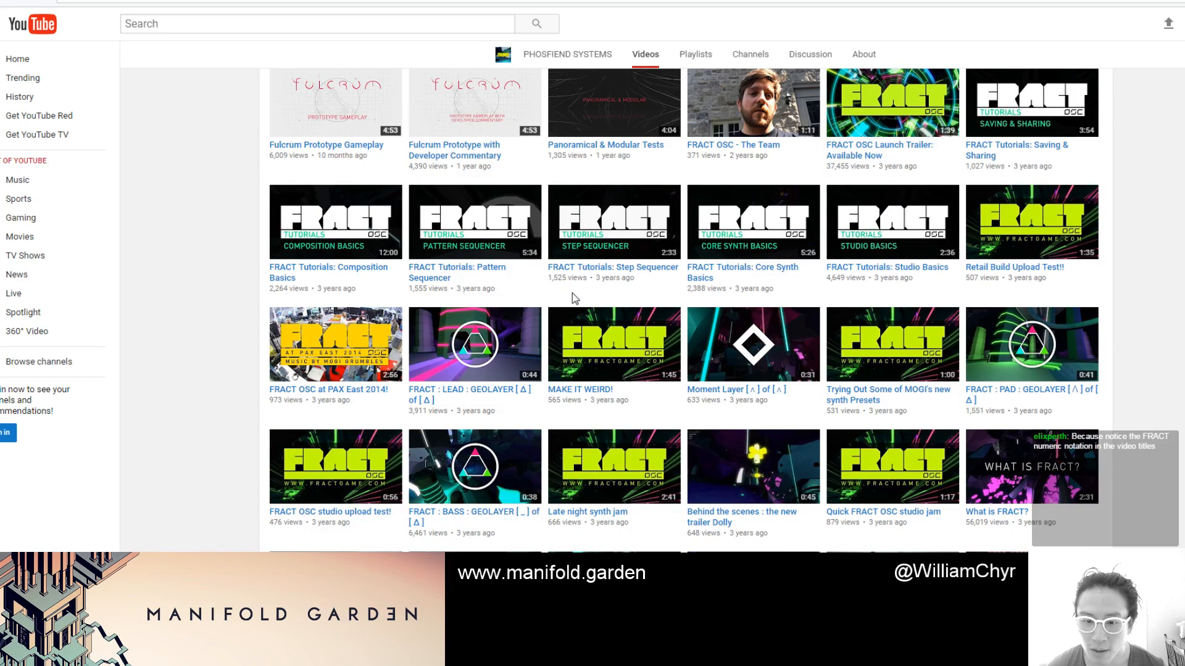
scroll(572, 294, "down", 1)
right_click(472, 288)
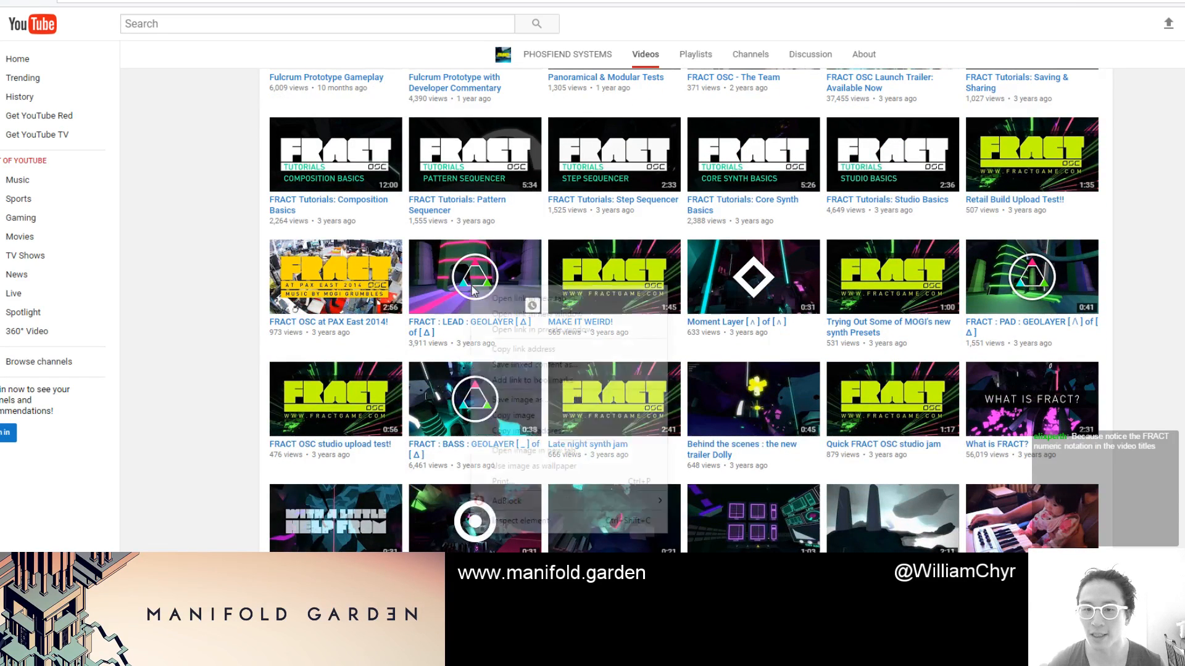
left_click(490, 296)
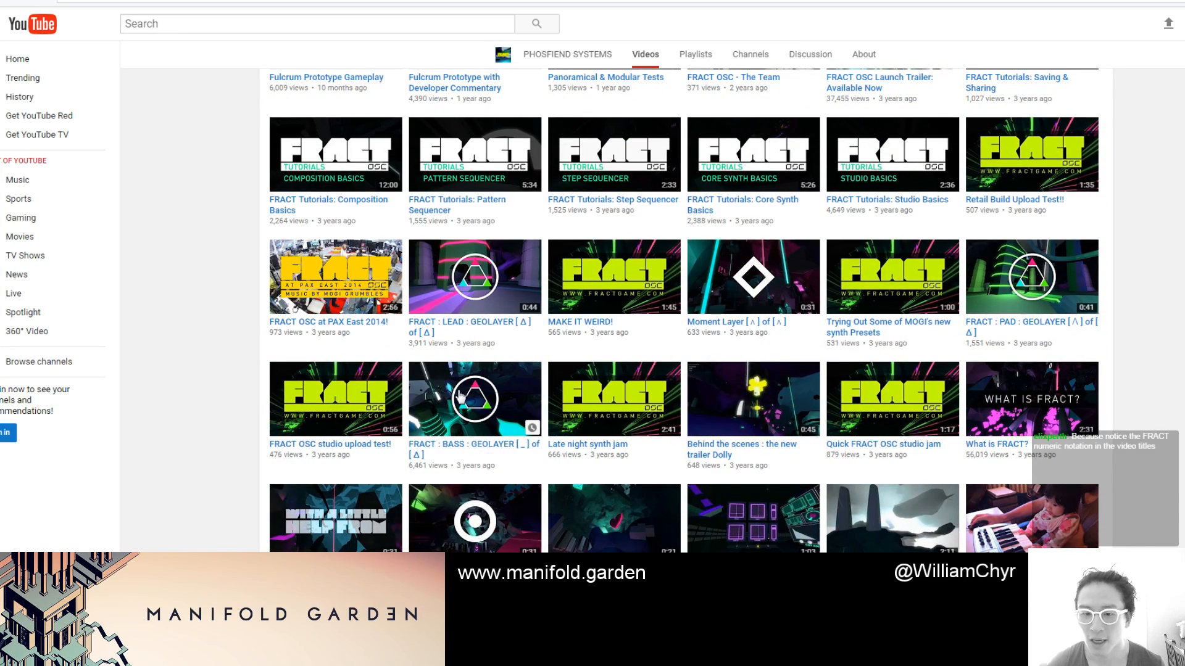
right_click(463, 396)
left_click(495, 399)
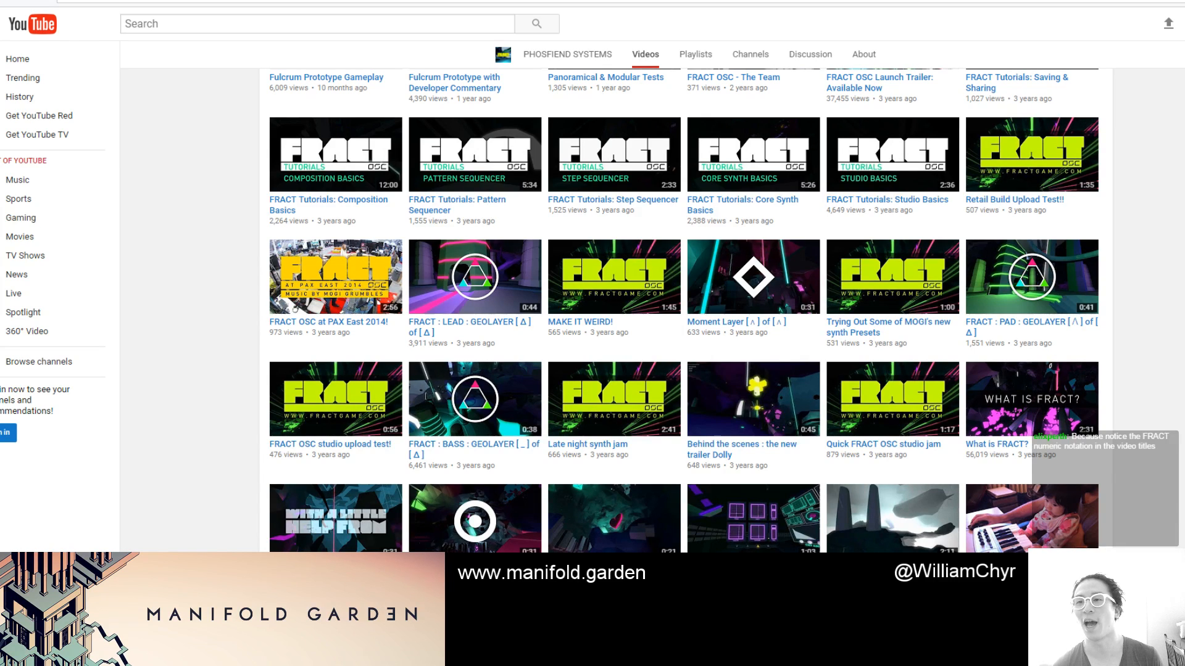
Switch to the FRACT LEAD GEOLAYER video, look over its page and pause the playback at 0:04
key("ctrl+Tab")
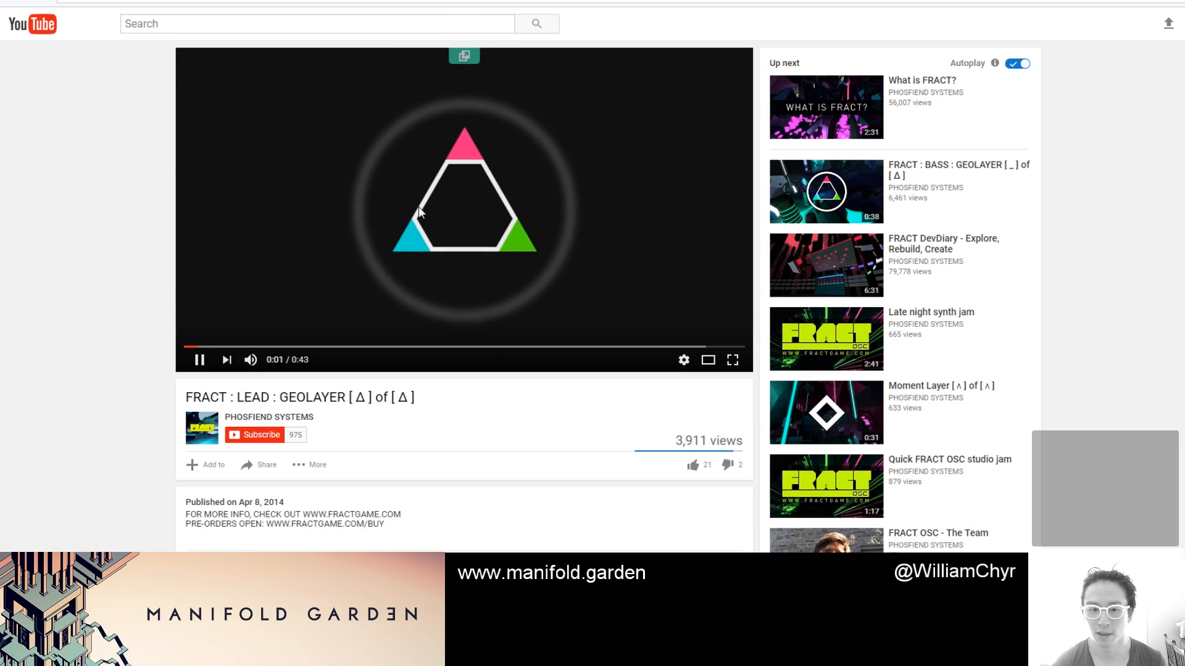
scroll(378, 204, "down", 4)
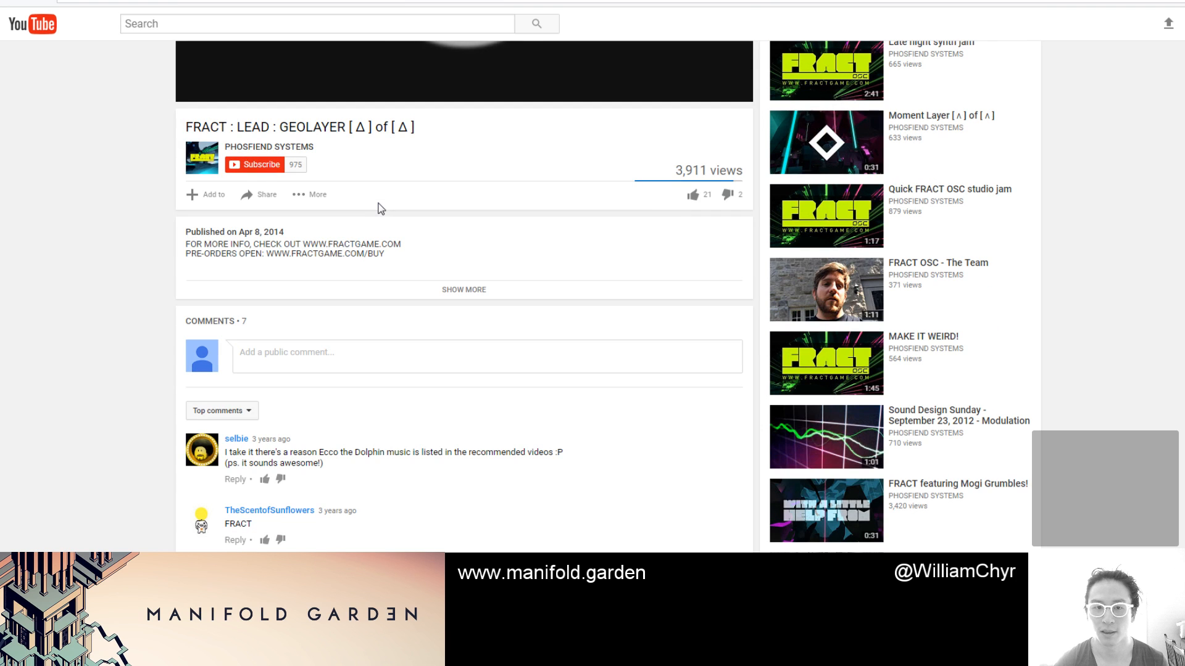
scroll(365, 210, "up", 4)
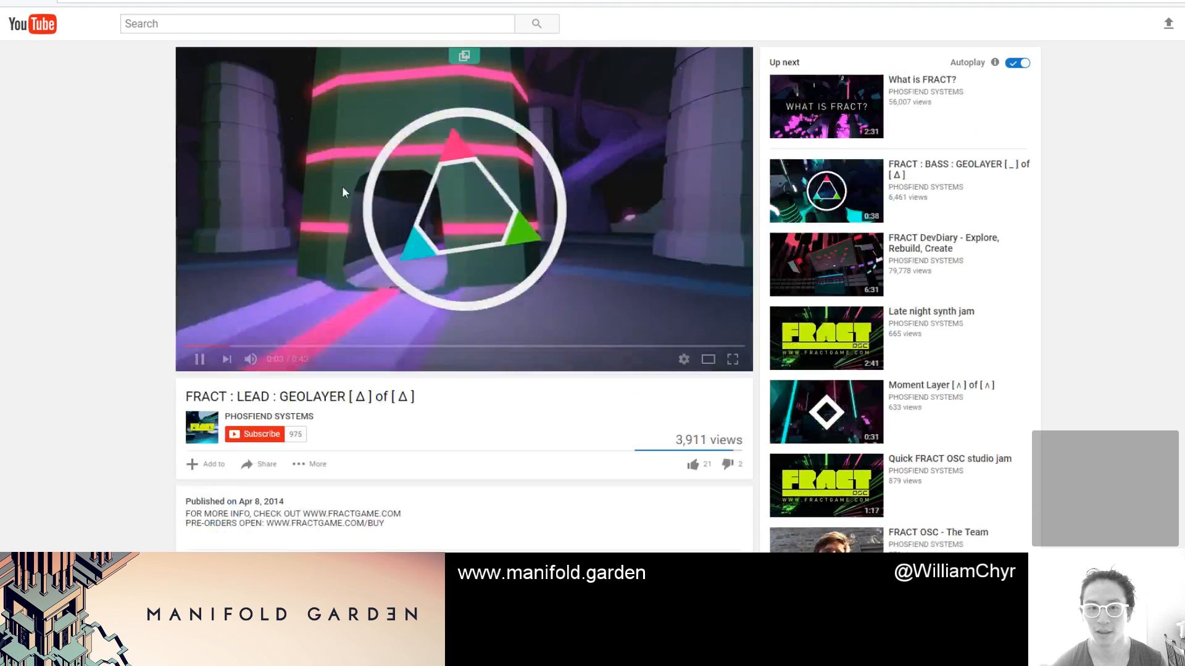
left_click(335, 198)
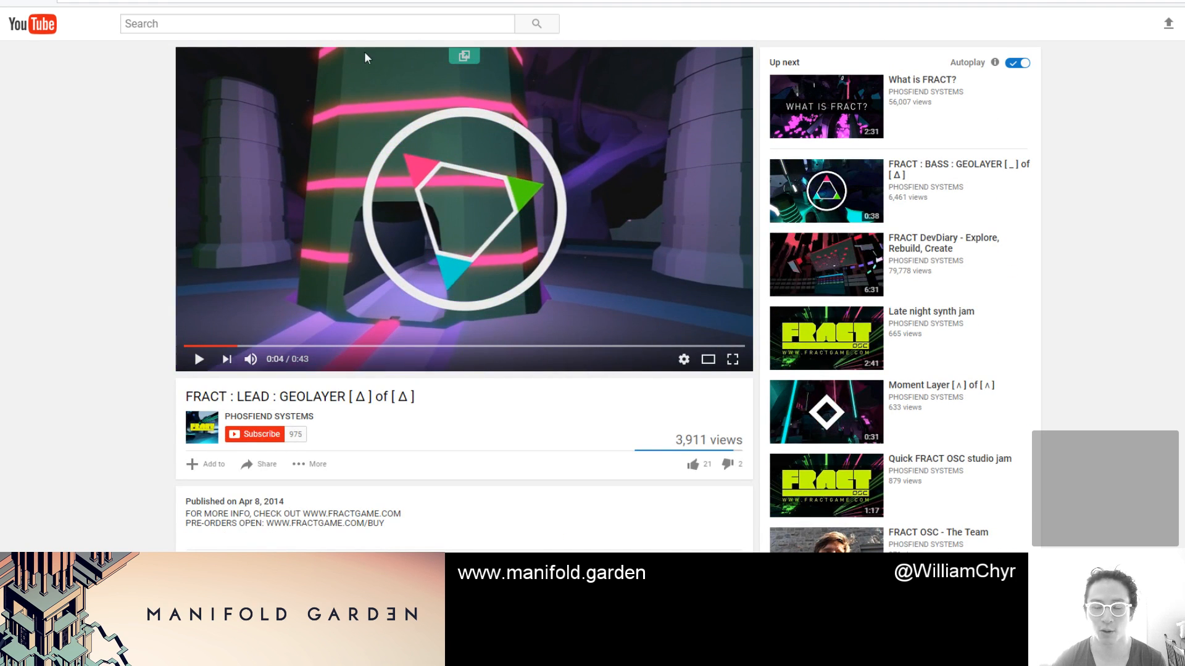
Search the web for "sync vid" in a new tab and open the Sync Video website
key("ctrl+t")
type("sync")
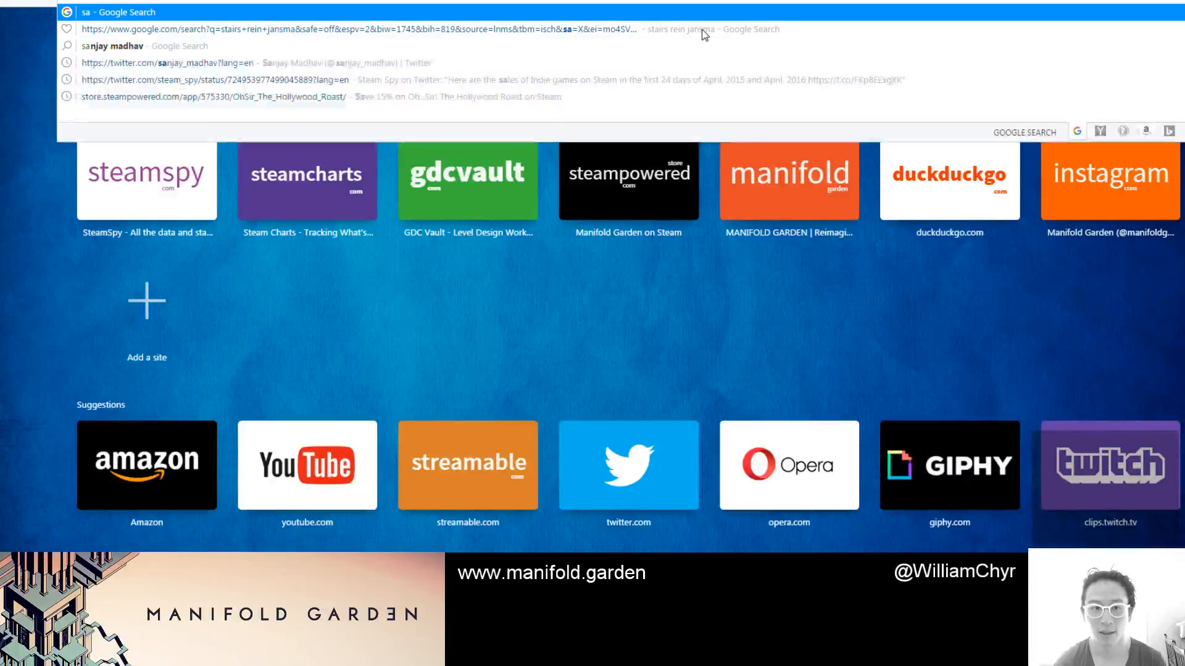
type(" vid")
key("Return")
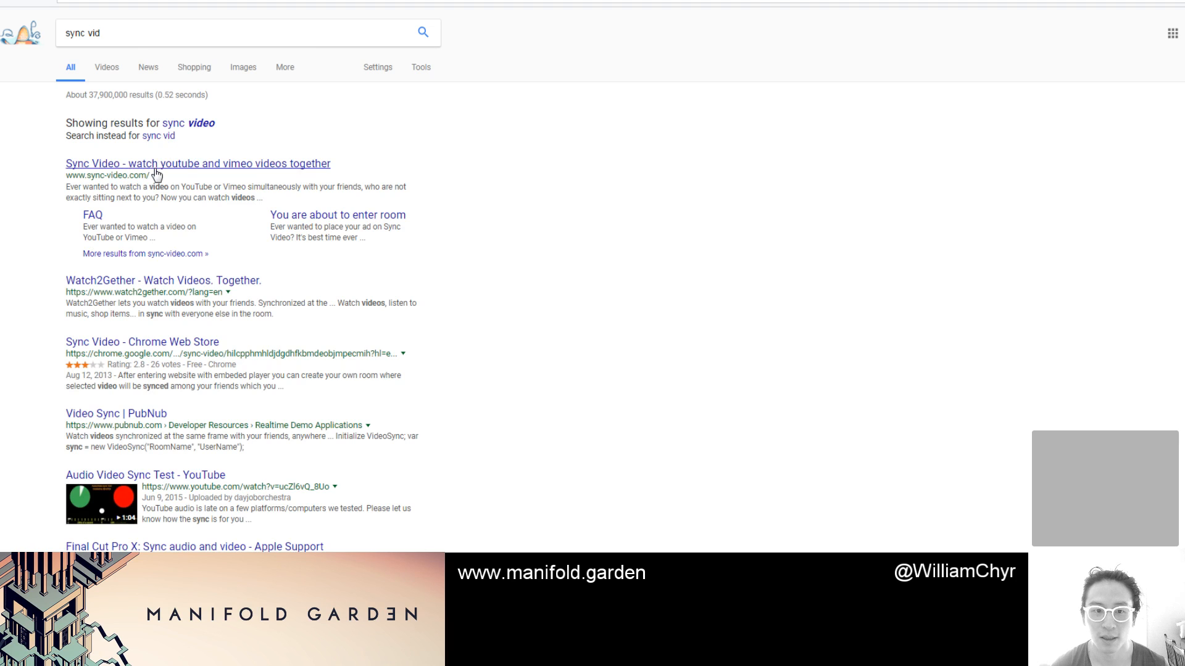
left_click(156, 171)
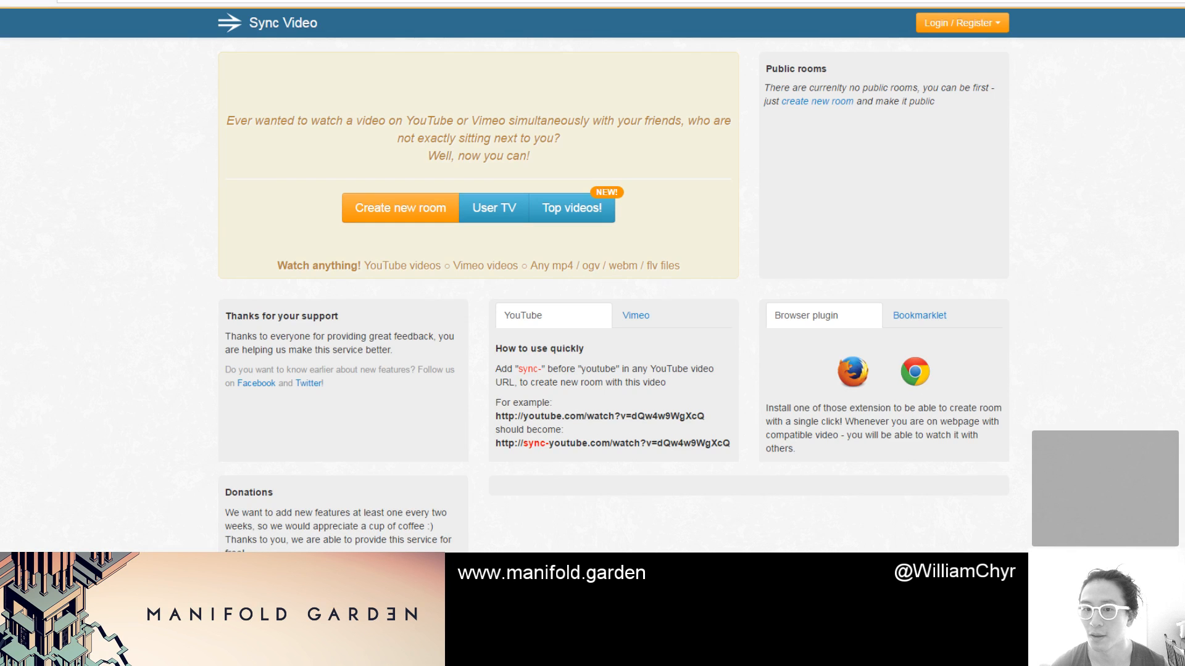
Move the Sync Video page into its own window, then create a new room and join it under the suggested username
left_click_drag(1062, 54, 639, 169)
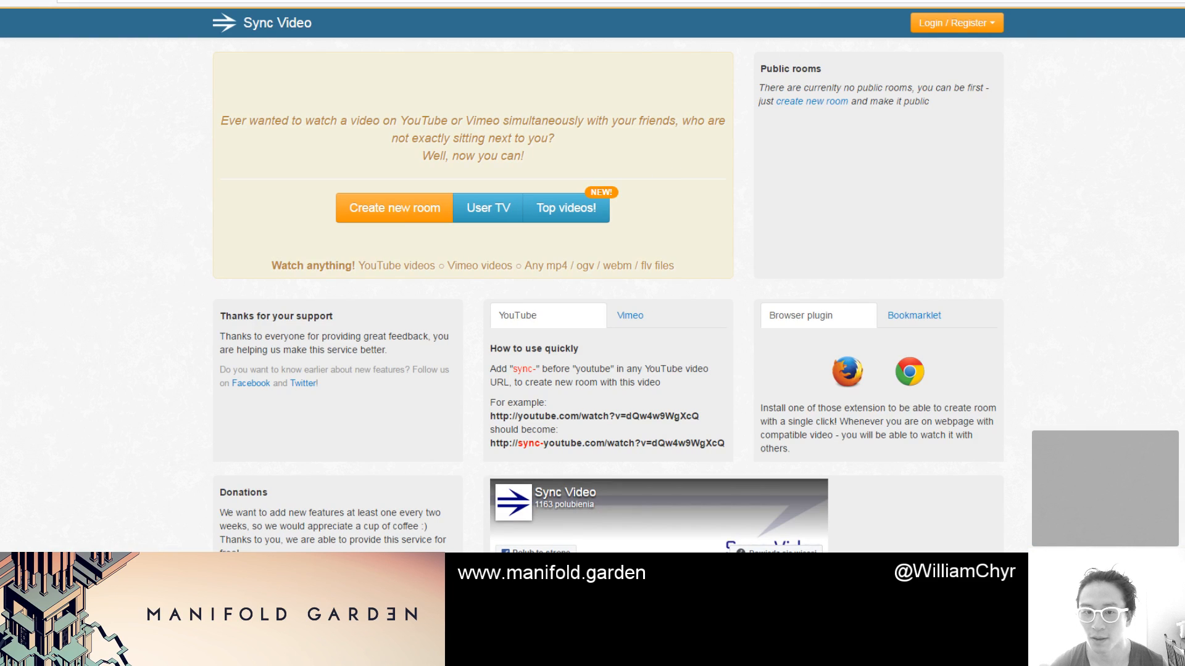
left_click_drag(775, 0, 790, 60)
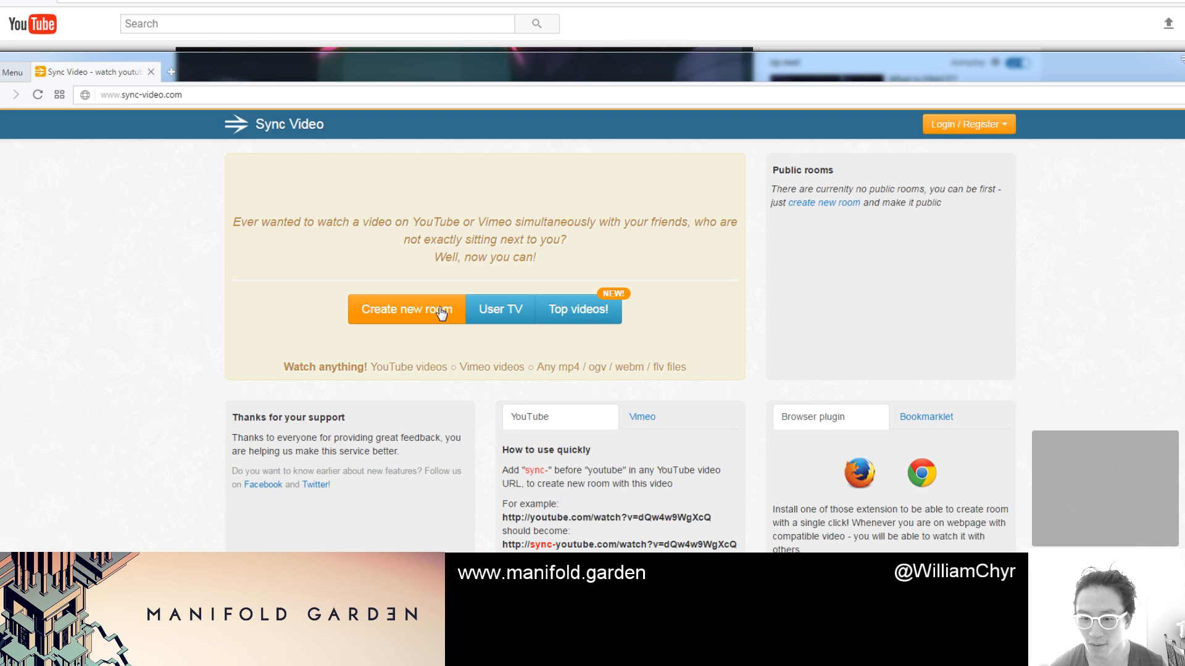
scroll(606, 441, "down", 1)
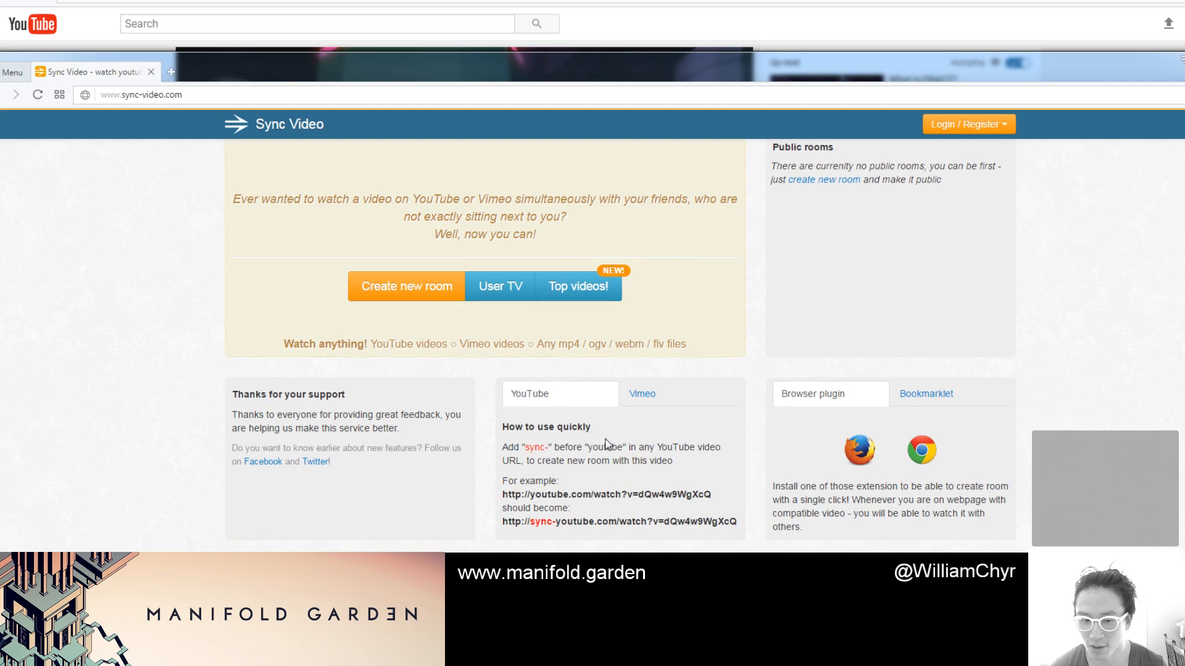
left_click(430, 289)
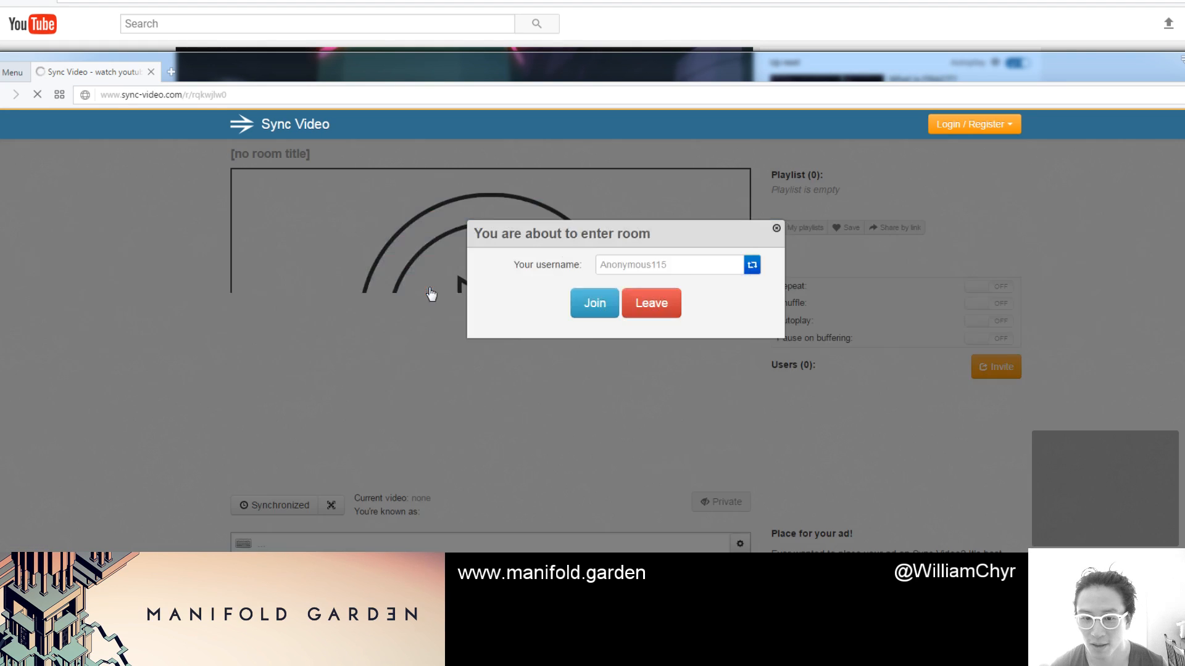
left_click(604, 309)
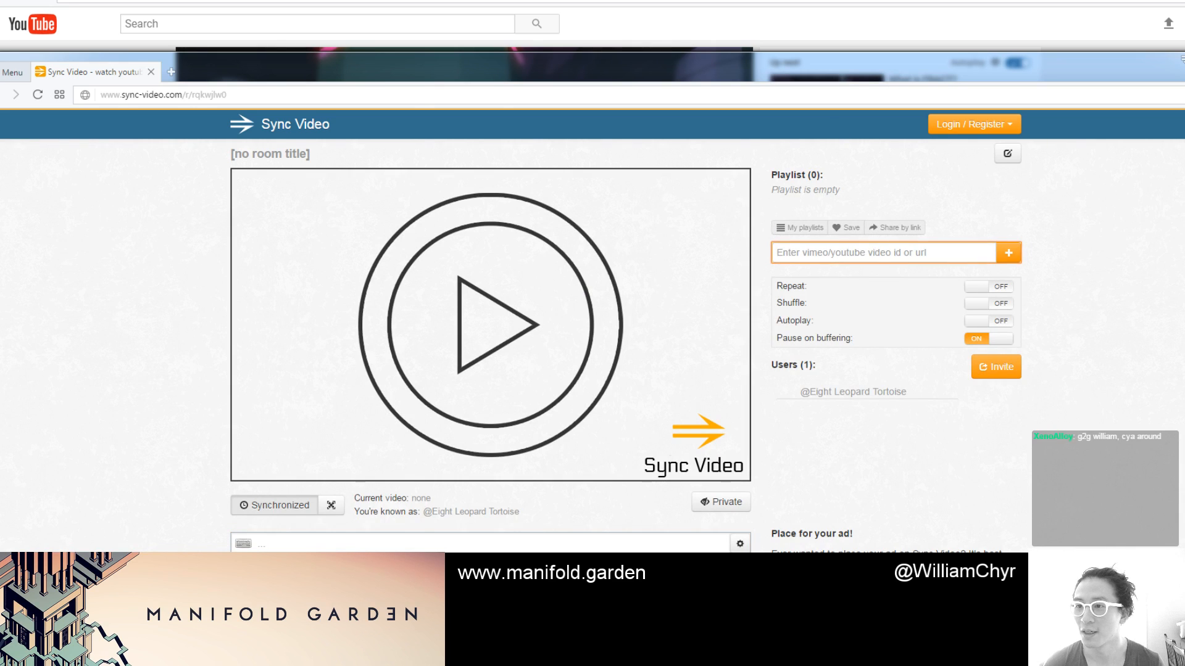
Copy the link of the FRACT LEAD GEOLAYER video and add it to the Sync Video room's playlist
key("alt+Tab")
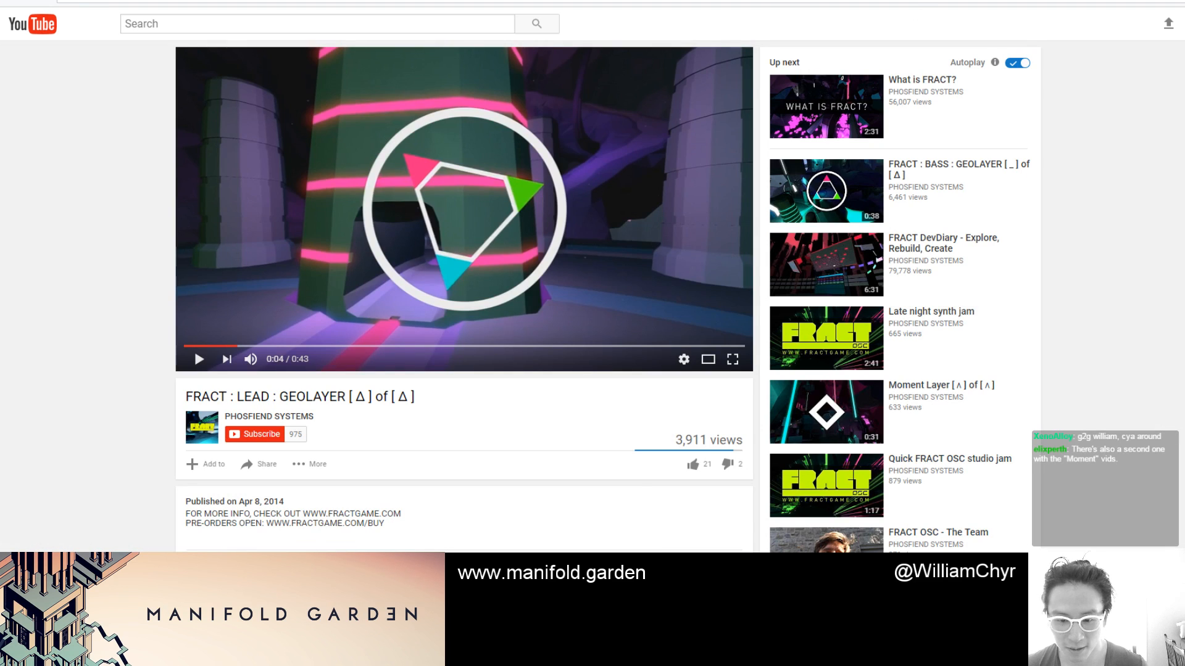
mouse_move(691, 654)
left_click(615, 599)
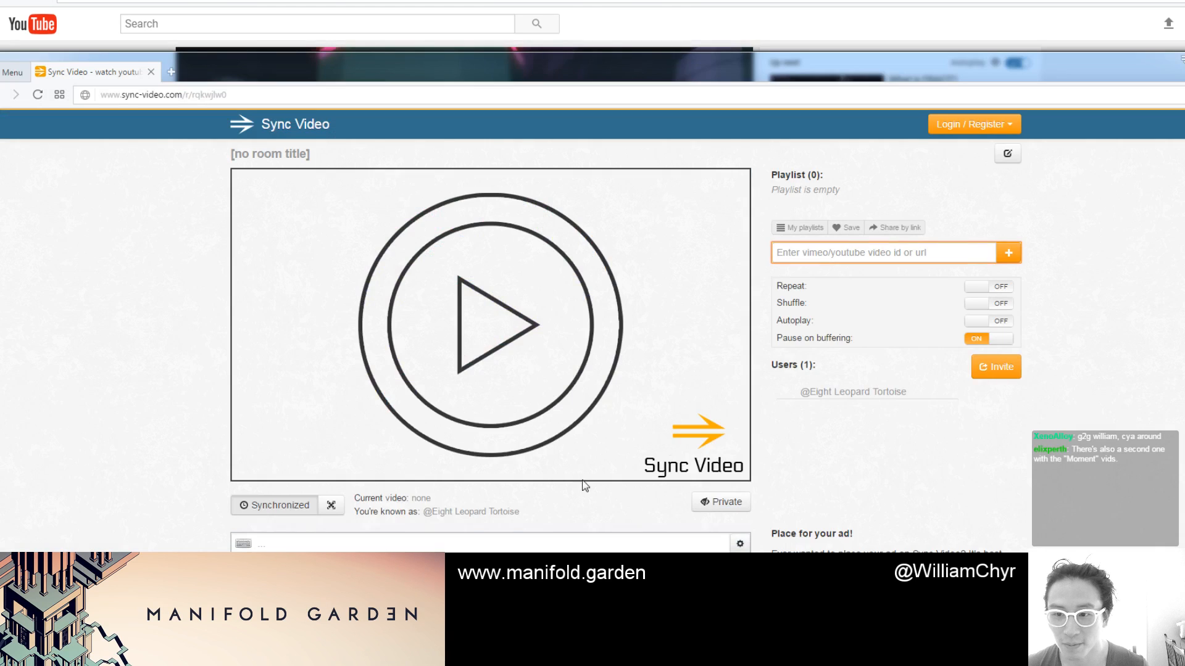
key("Return")
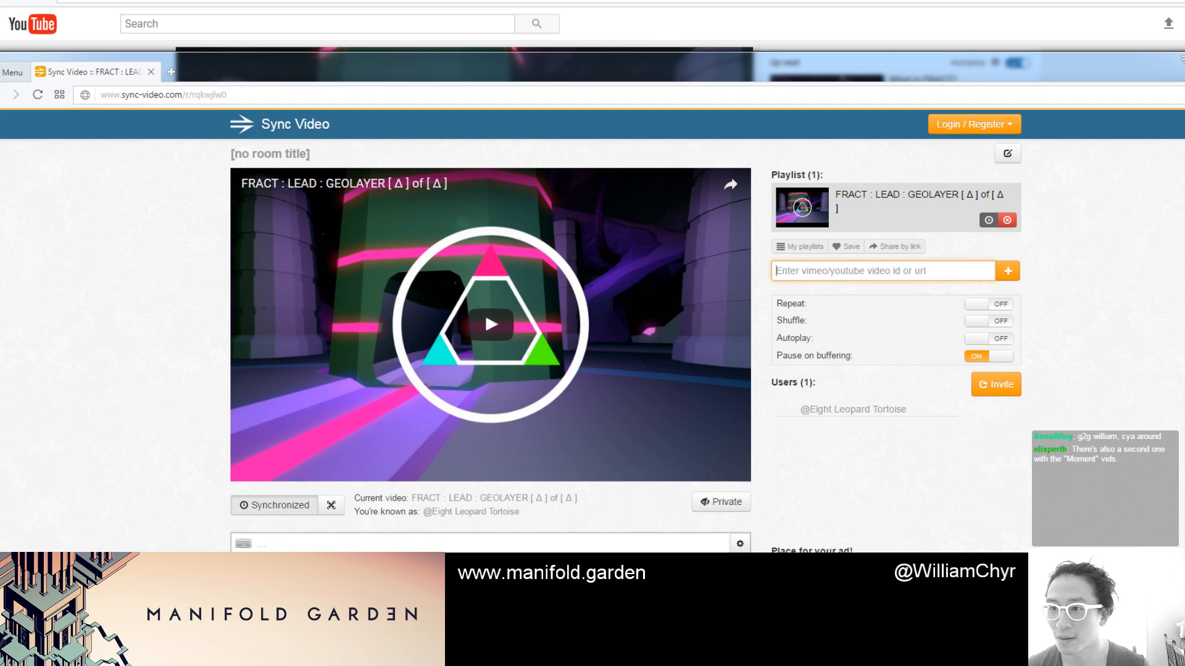
Switch to the FRACT BASS GEOLAYER video and pause it at 0:06
key("alt+Tab")
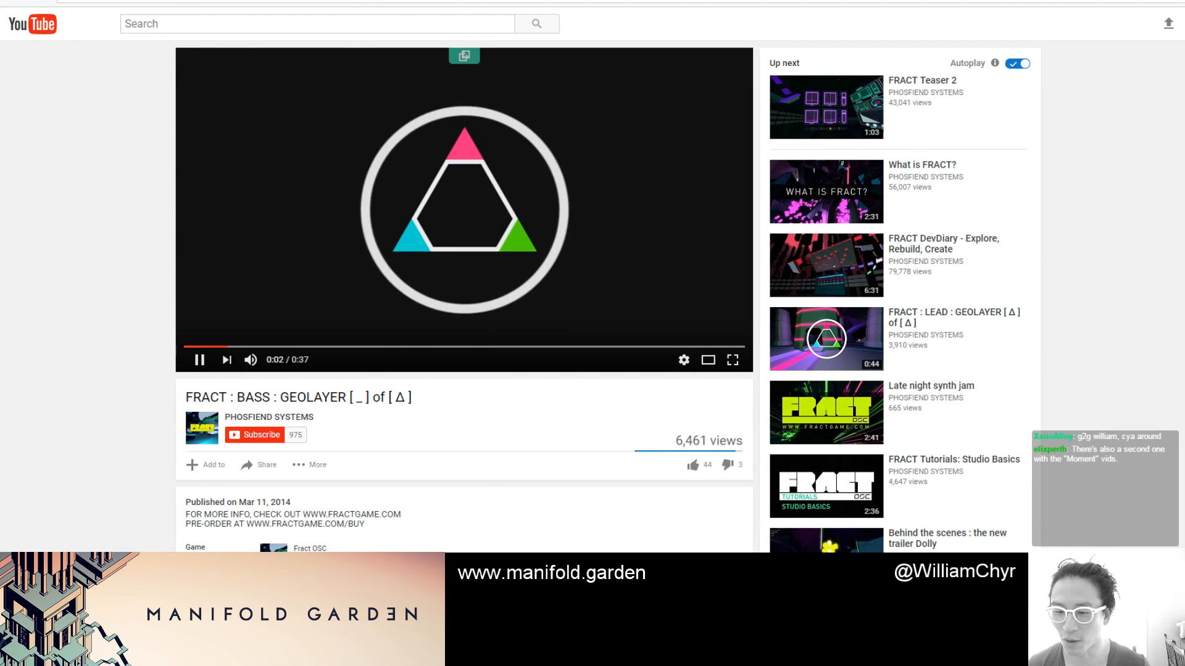
key("alt+Tab")
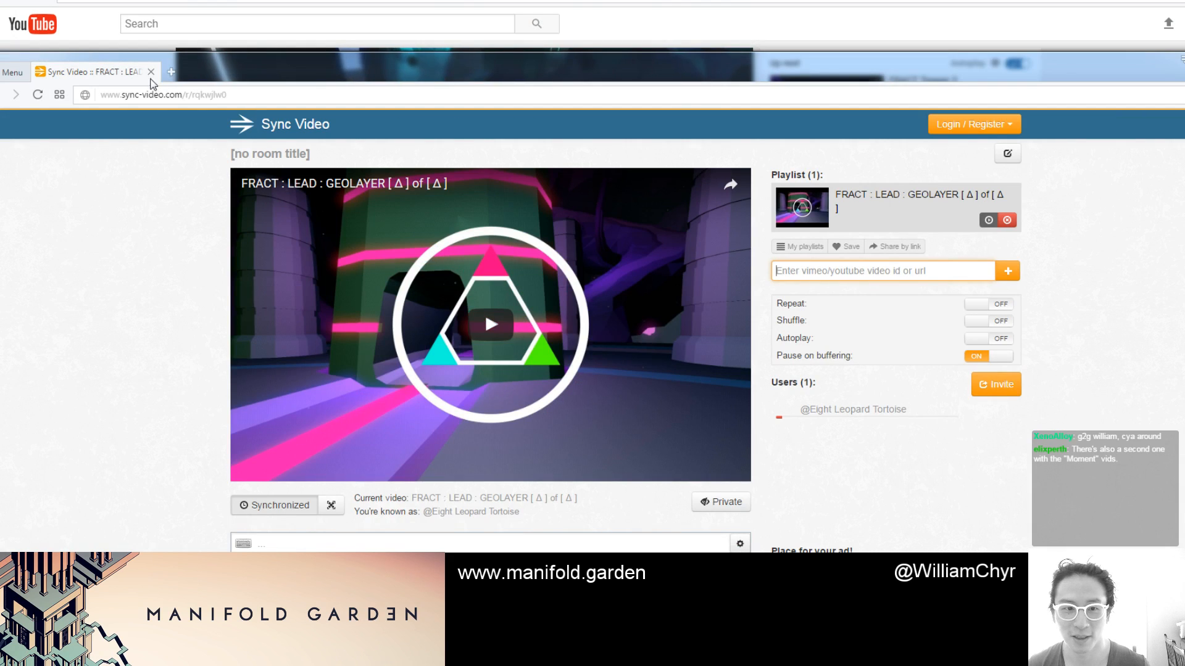
key("alt+Tab")
left_click(300, 272)
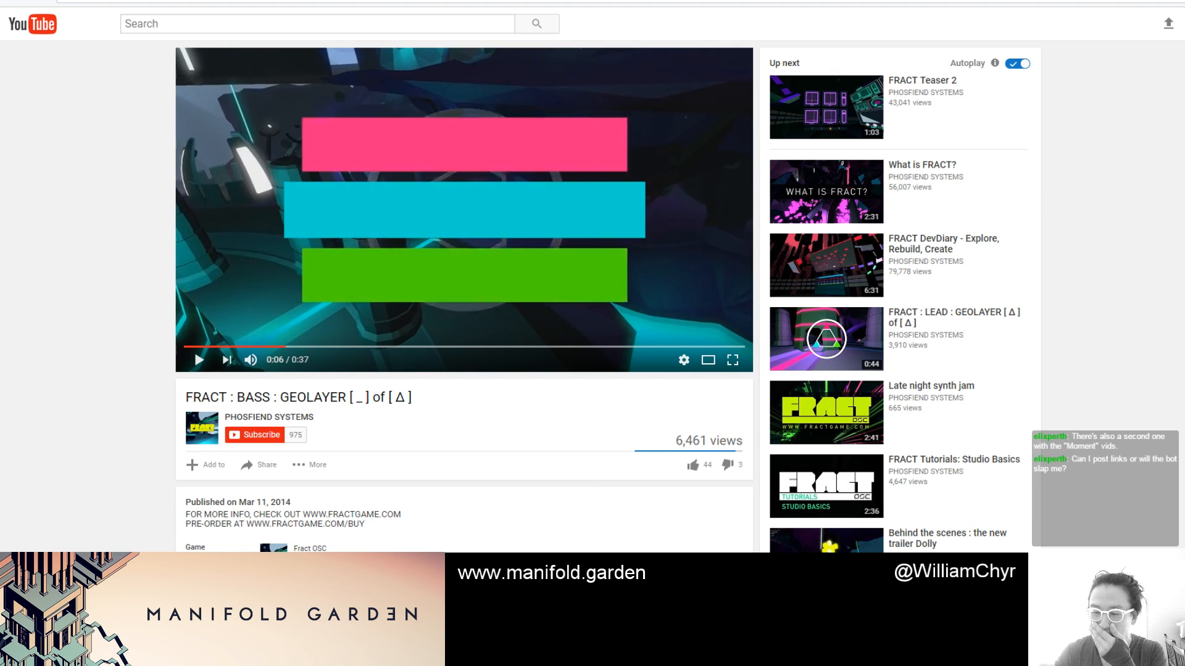
key("alt+Tab")
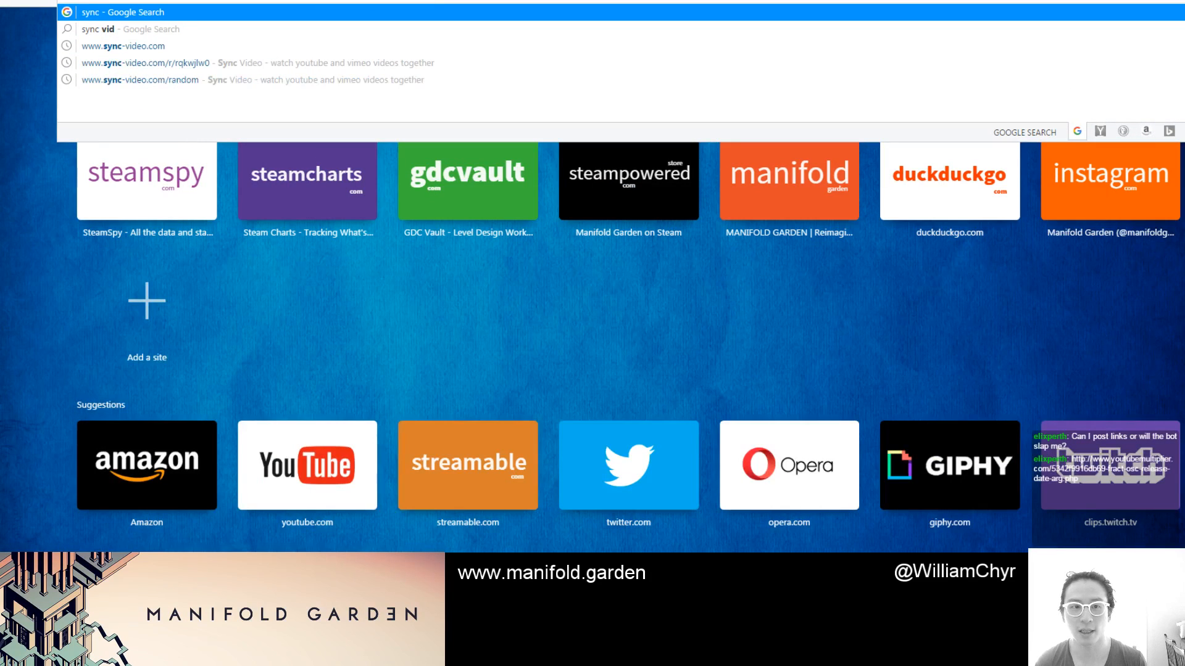
key("Down")
key("Down")
key("Return")
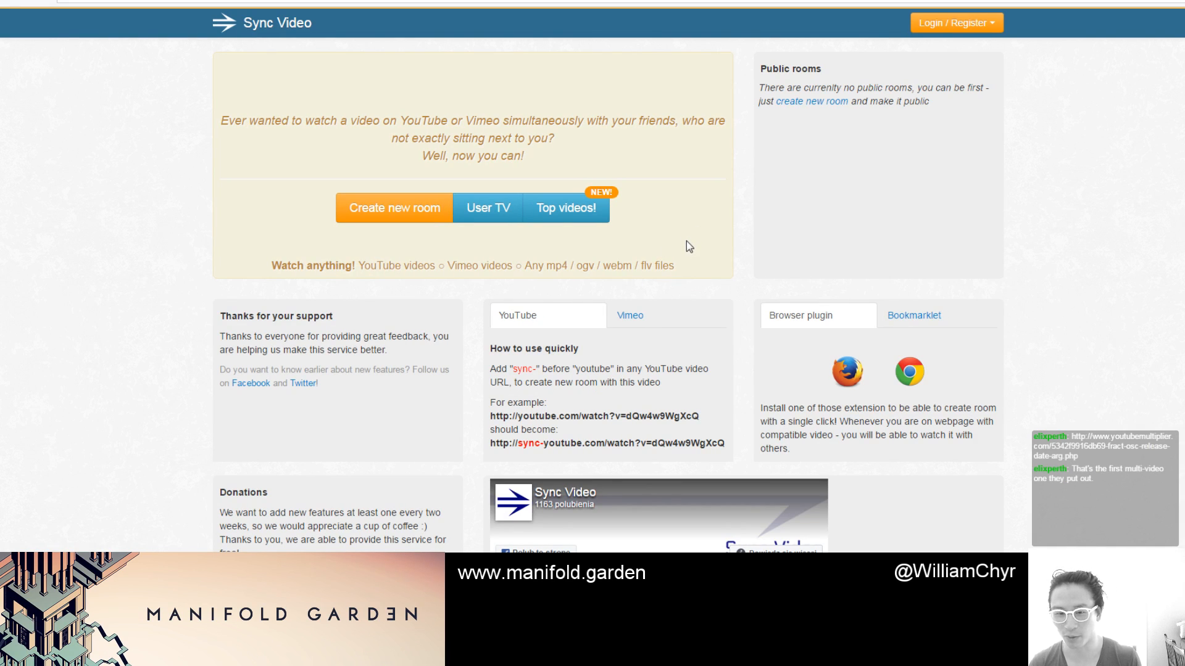
Open the chat's youtubemultiplier.com link to the FRACT OSC release date ARG in a new tab
key("ctrl+t")
type("http://www.youtubemultiplier.com/5342f9916db69-fract-osc-release-date-arg.php")
key("Return")
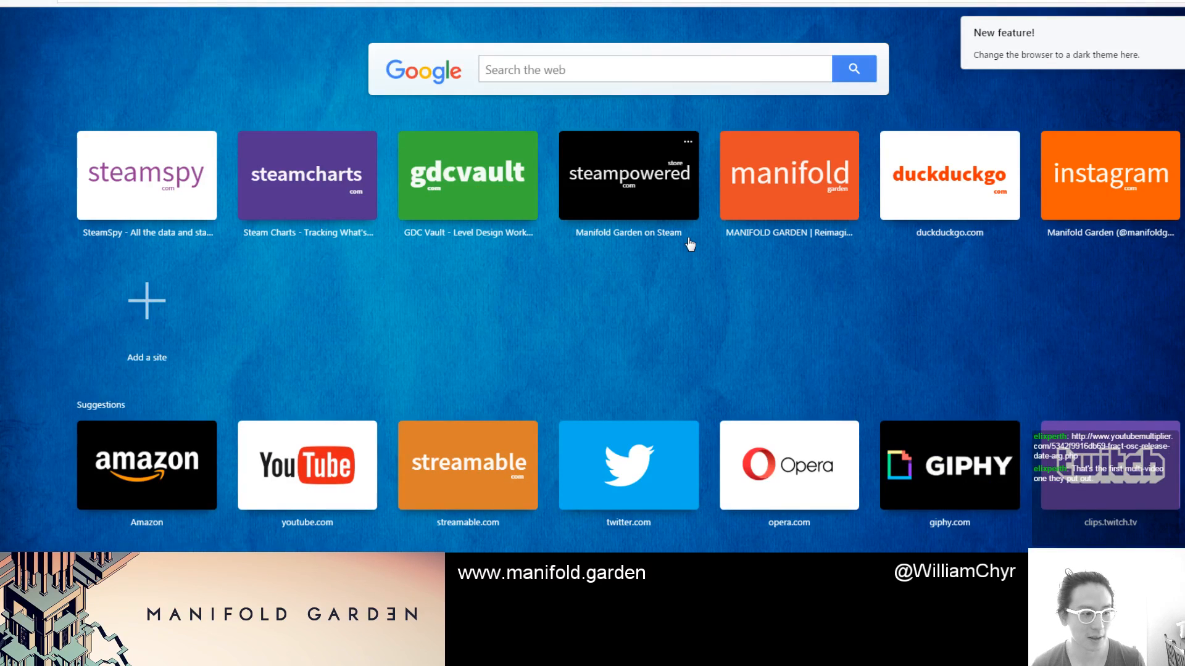
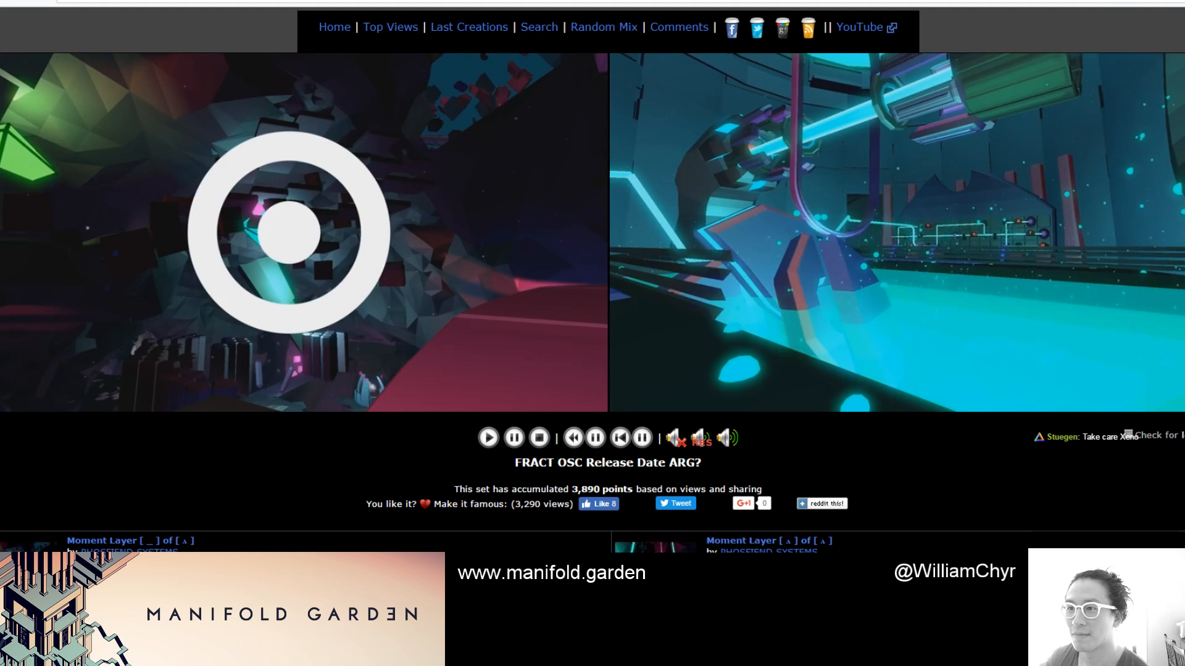
Switch from the browser to Unity, move around the running large-gap level to view the pillared bridge, and stop play mode
key("ctrl+Tab")
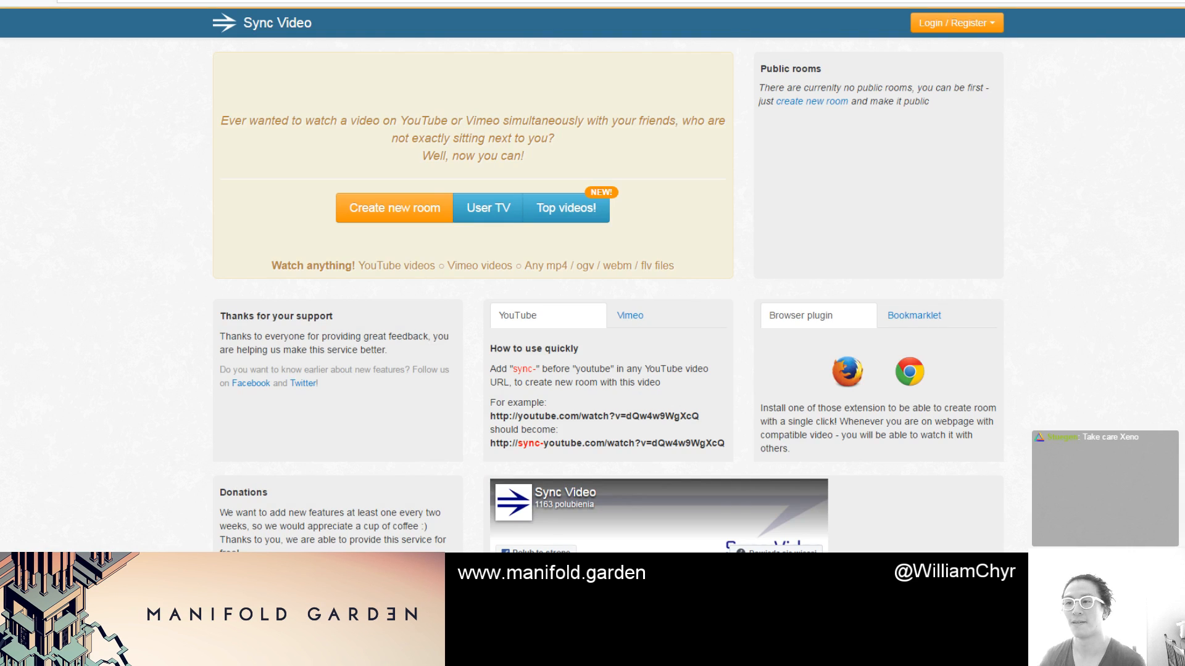
key("alt+Tab")
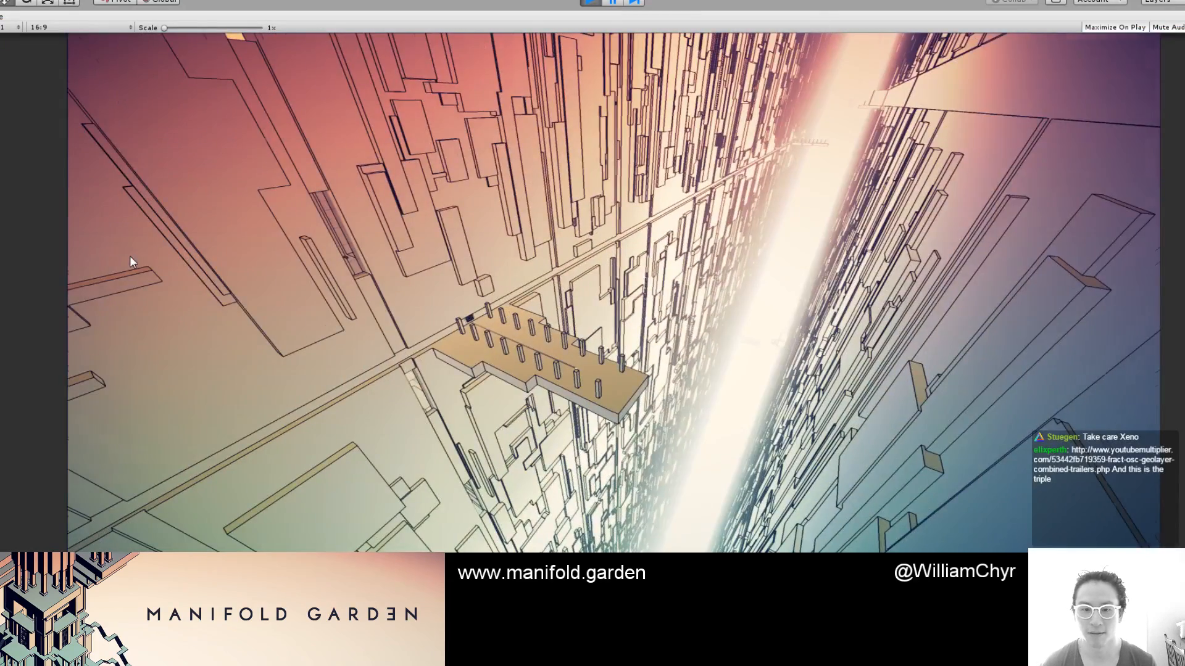
key("s")
key("w")
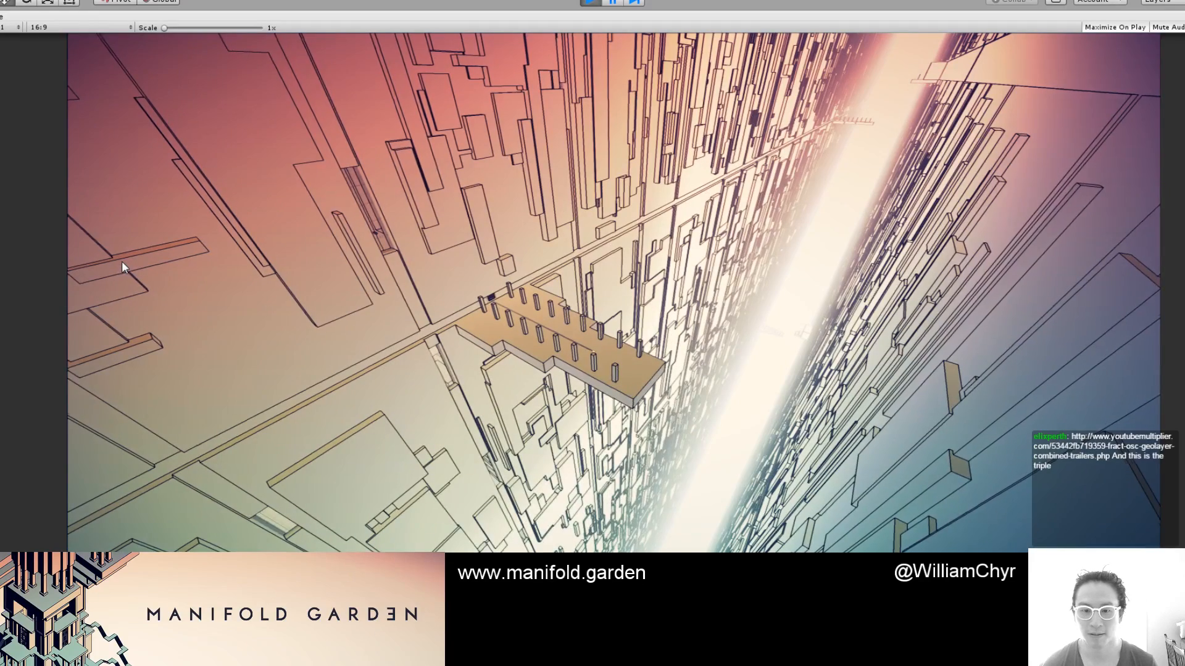
key("s")
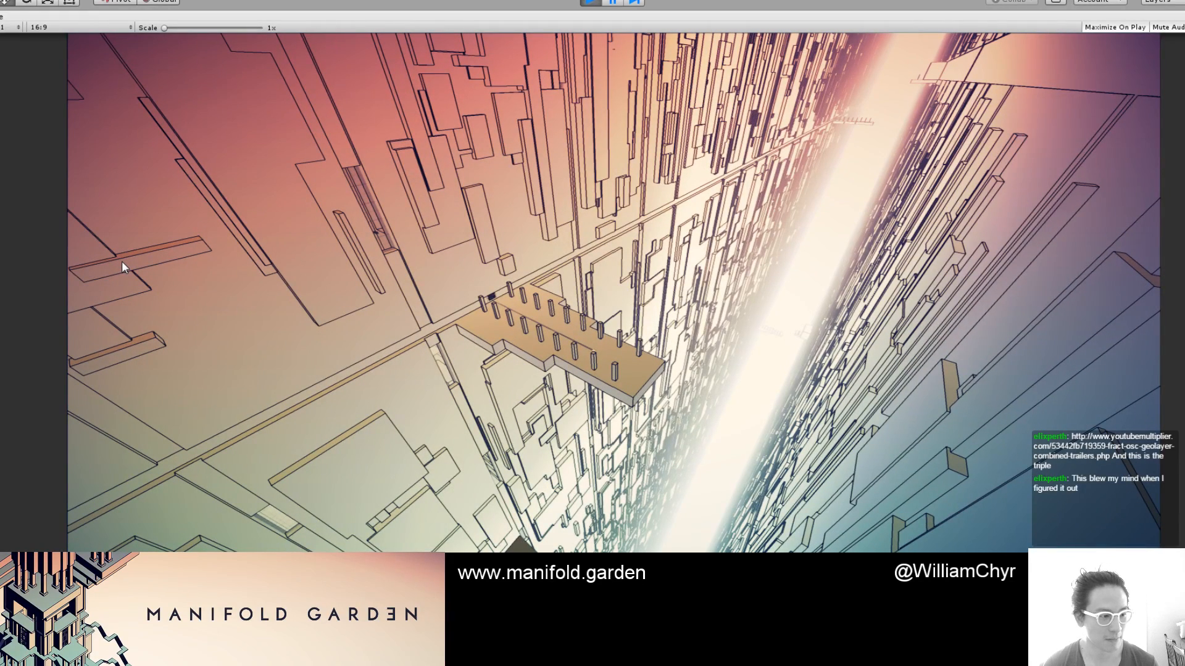
key("w")
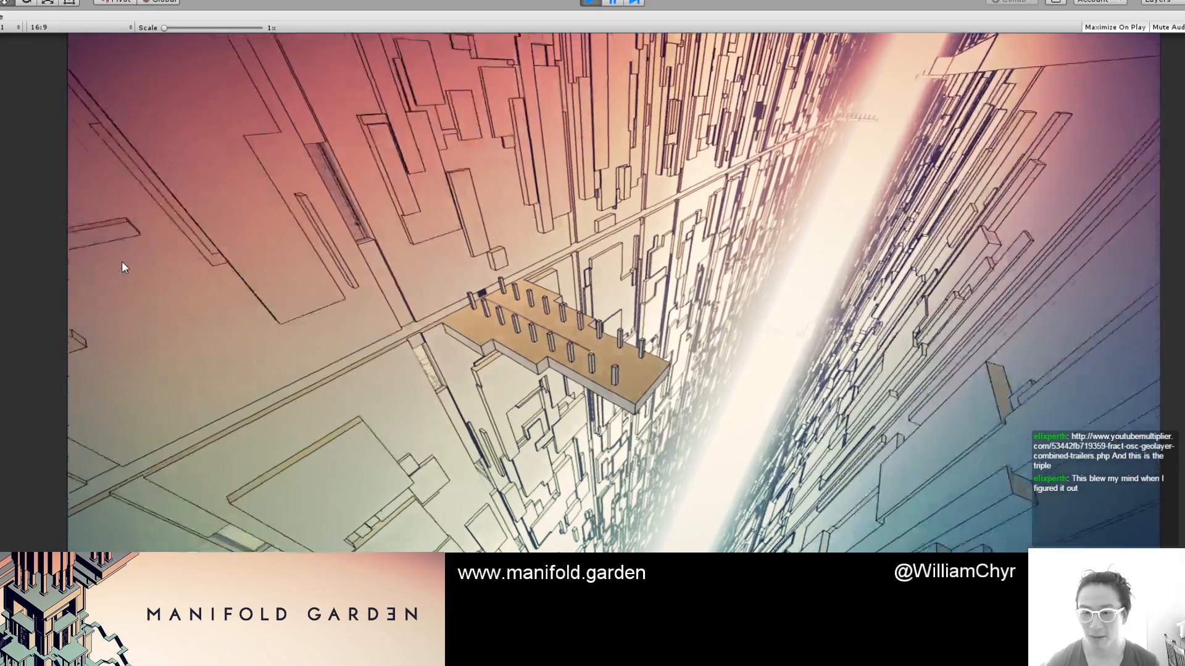
key("w")
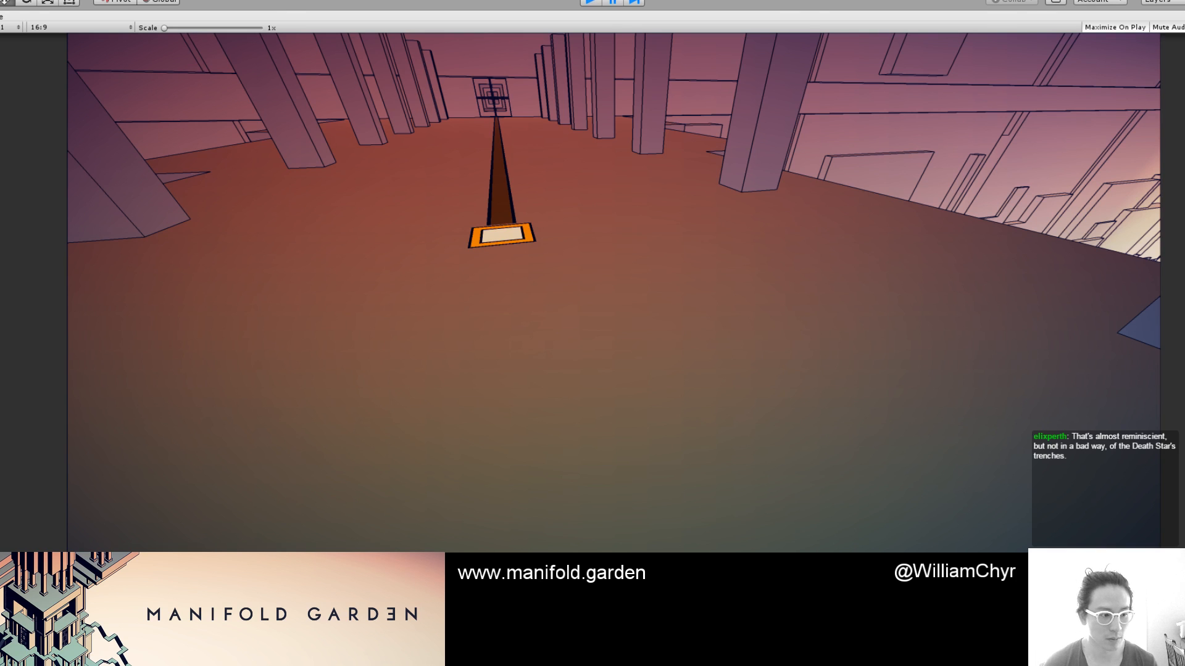
key("ctrl+p")
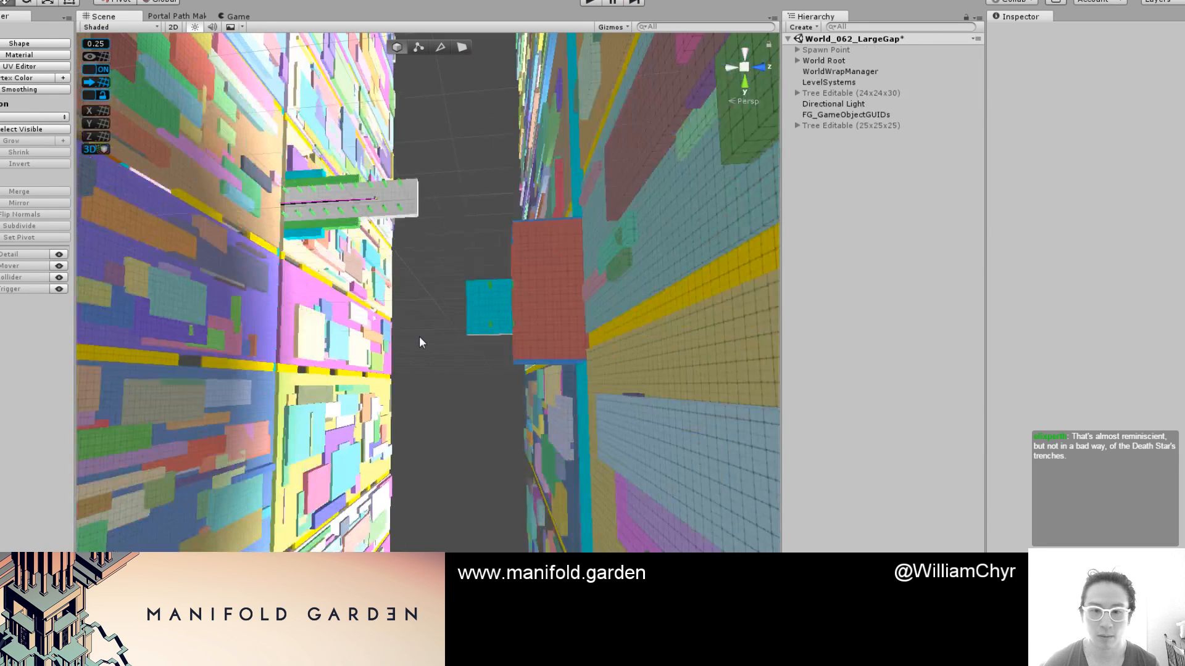
Shorten the grey bridge by selecting the end face of its deck block and moving it inward
left_click_drag(403, 265, 512, 353, "alt")
right_click_drag(512, 353, 404, 295)
key("g")
key("g")
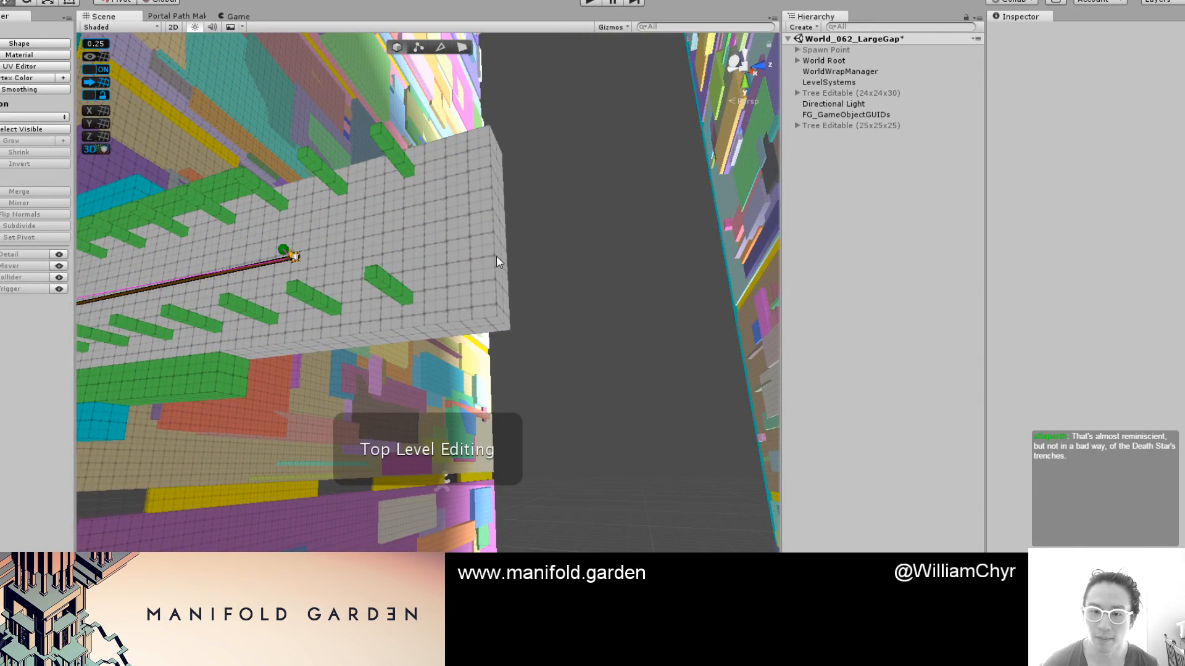
left_click(498, 257)
key("g")
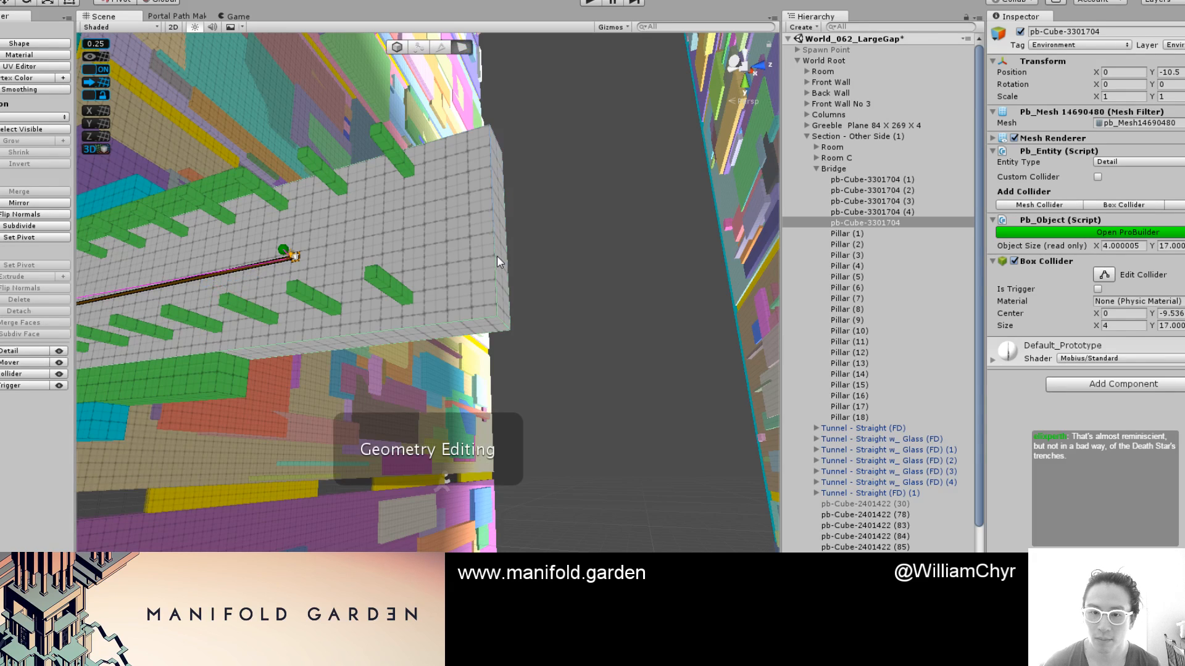
left_click(497, 256)
left_click_drag(547, 220, 475, 243)
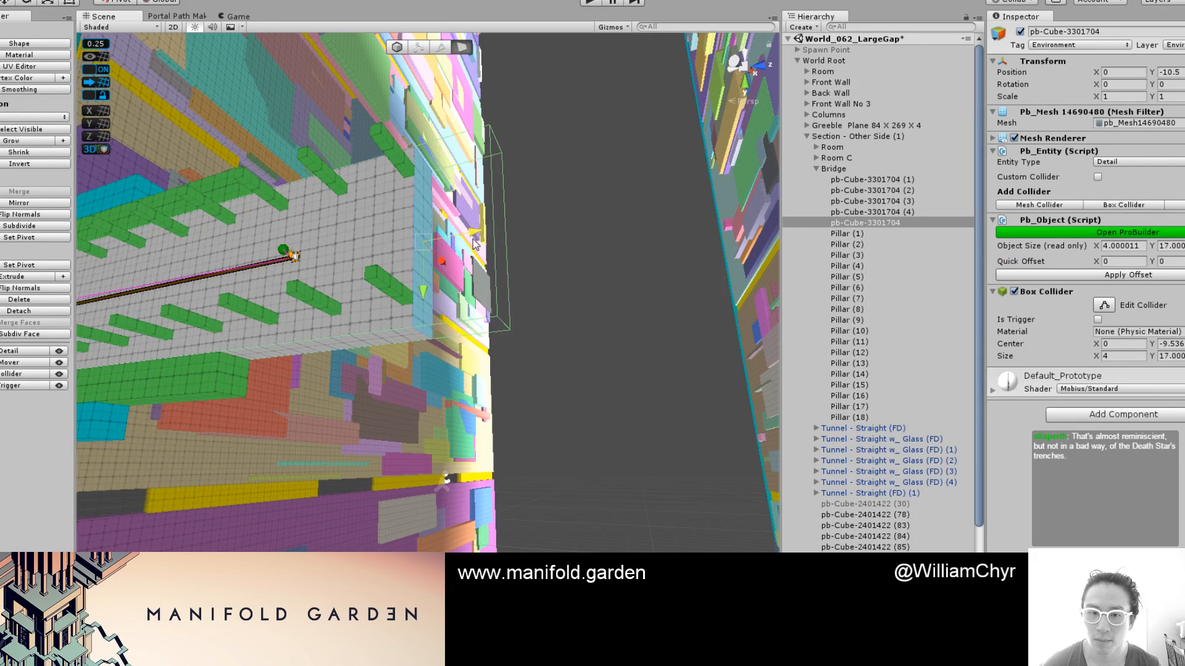
Delete the two outermost bridge pillars at the shortened end, Pillar (1) and Pillar (18)
key("g")
left_click(399, 170)
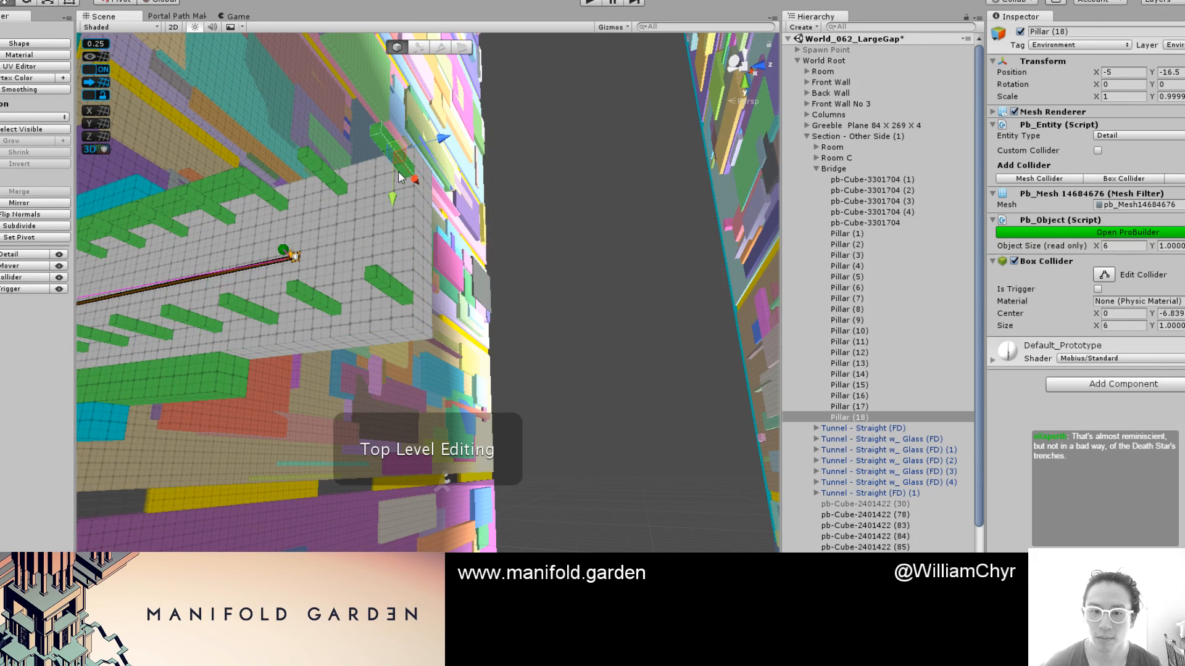
left_click(387, 279, "shift")
right_click(892, 235)
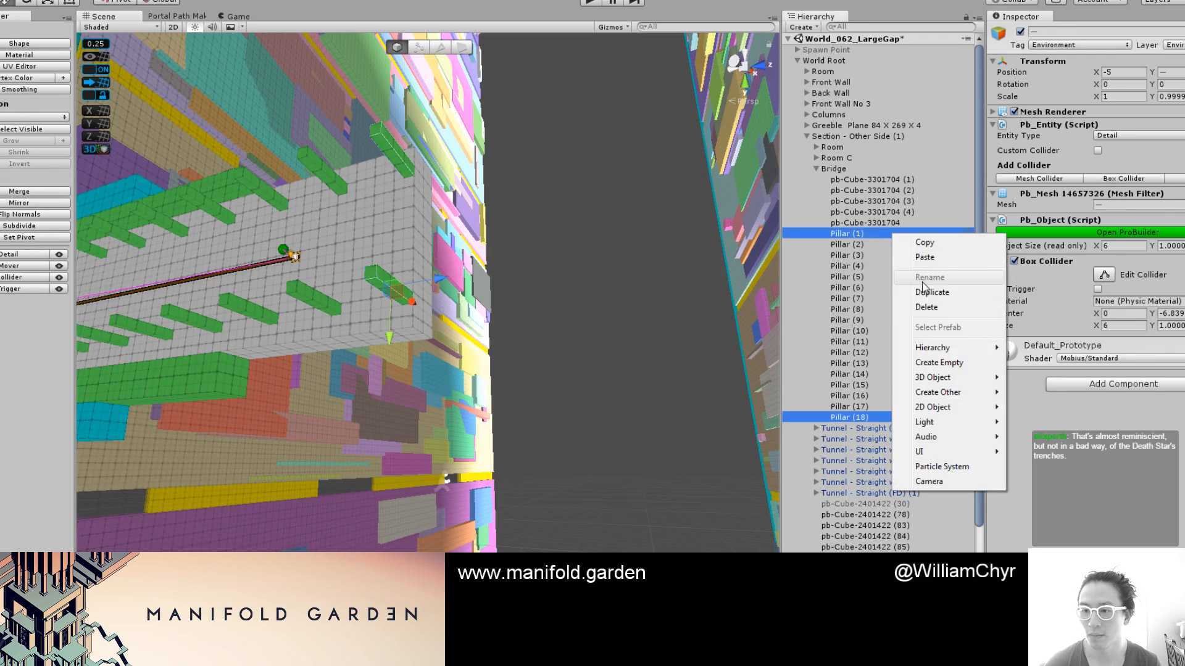
left_click(926, 307)
Duplicate the blue panel pb-Cube-2401422 (23) in the box room across the gap and move the copy to Y 0.25
scroll(702, 353, "down", 3)
left_click_drag(701, 353, 587, 354, "alt")
scroll(649, 295, "down", 4)
right_click_drag(587, 354, 407, 282)
left_click(407, 282)
key("f")
right_click_drag(508, 307, 578, 383)
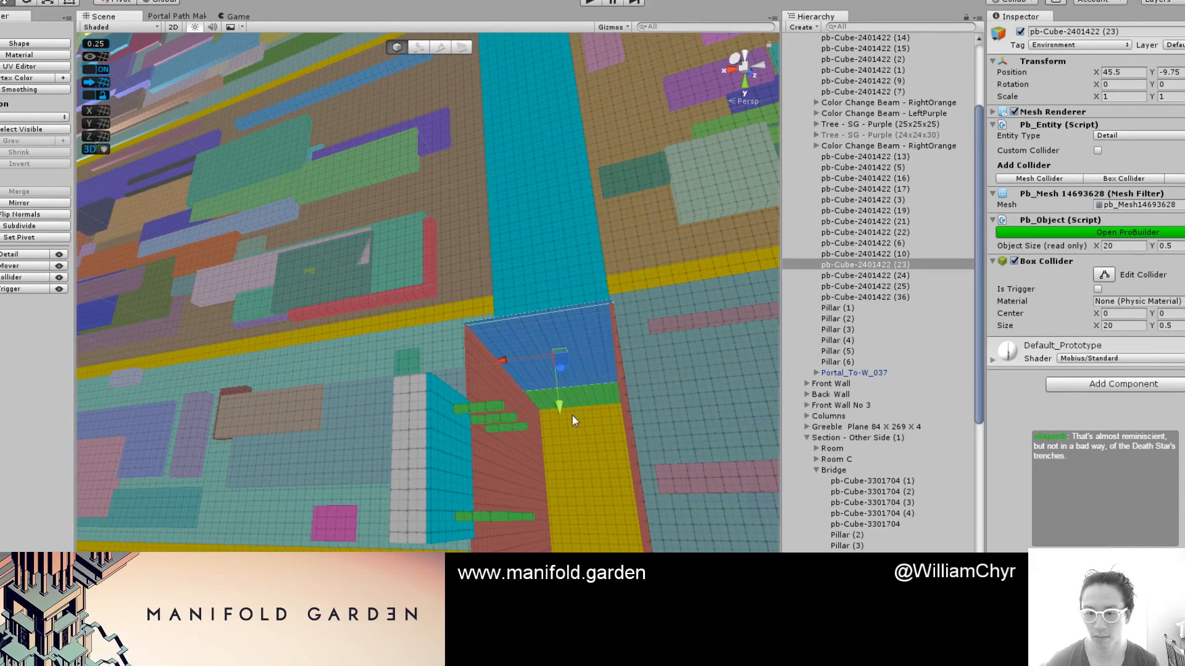
key("ctrl+d")
left_click_drag(560, 408, 561, 465)
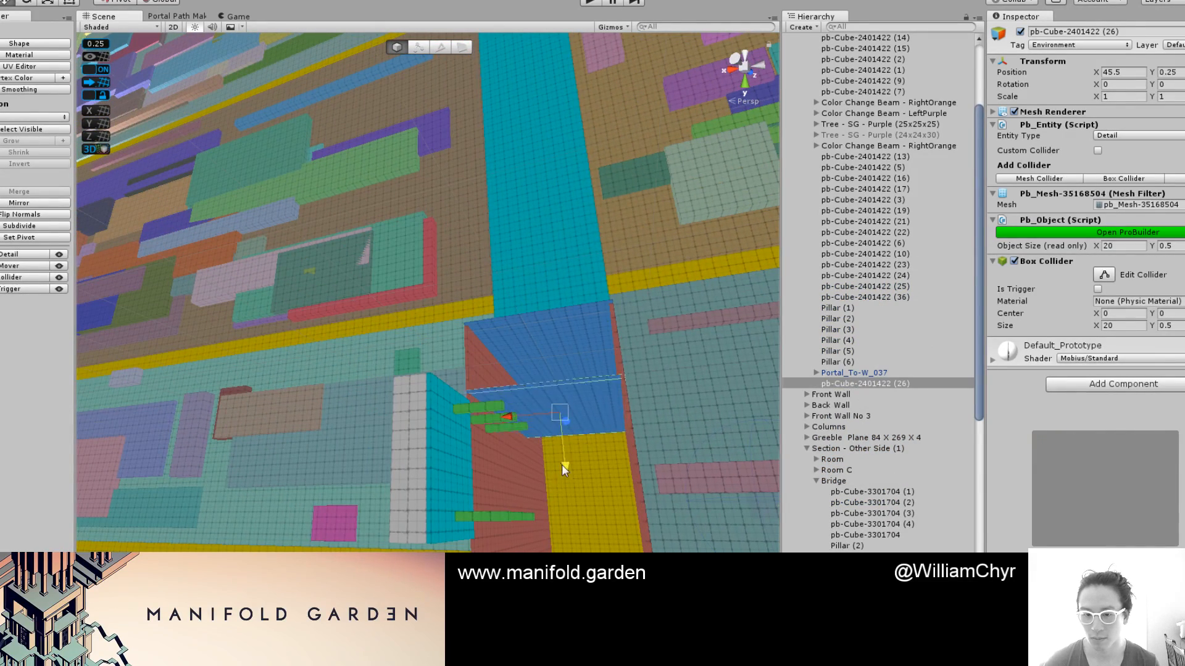
Select the box room's panel at Y 18.75 and examine how the panels and red walls fit together from several angles
left_click(555, 620)
scroll(555, 620, "down", 3)
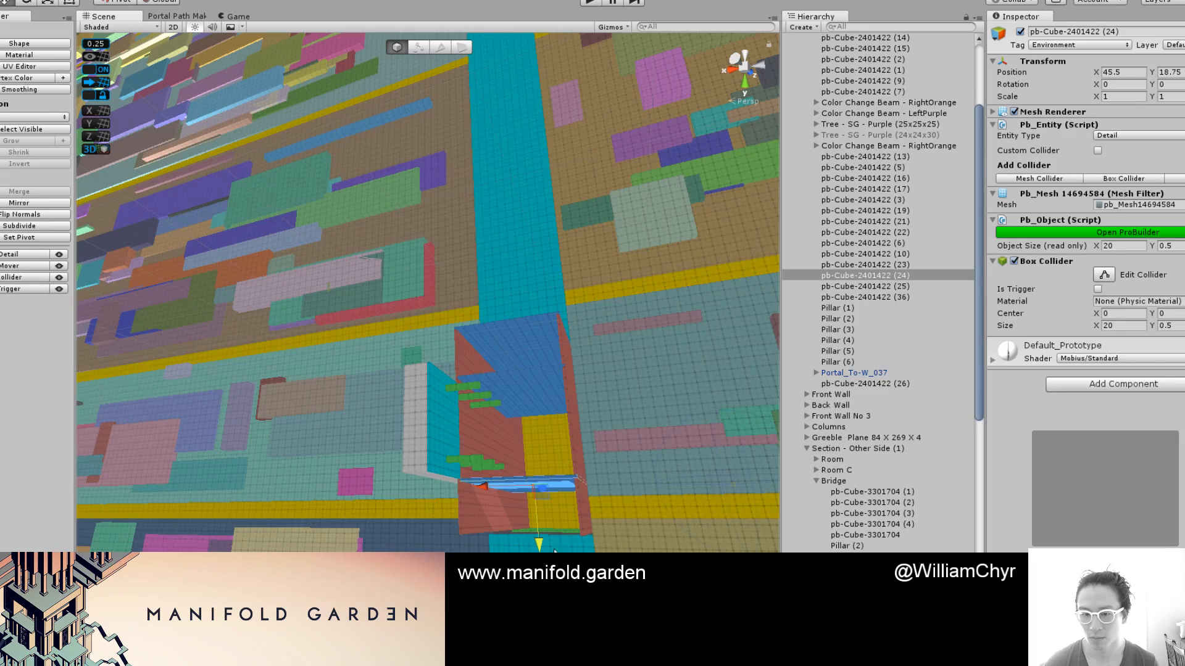
scroll(555, 549, "up", 3)
left_click_drag(586, 535, 344, 541, "alt")
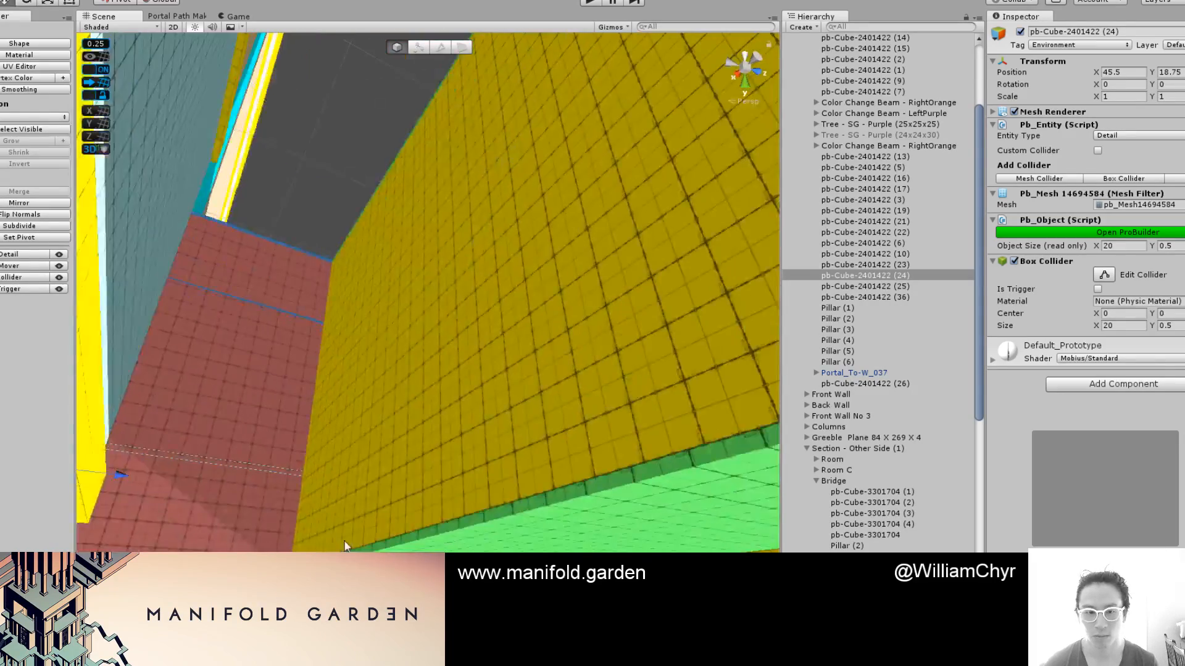
right_click_drag(345, 546, 134, 434)
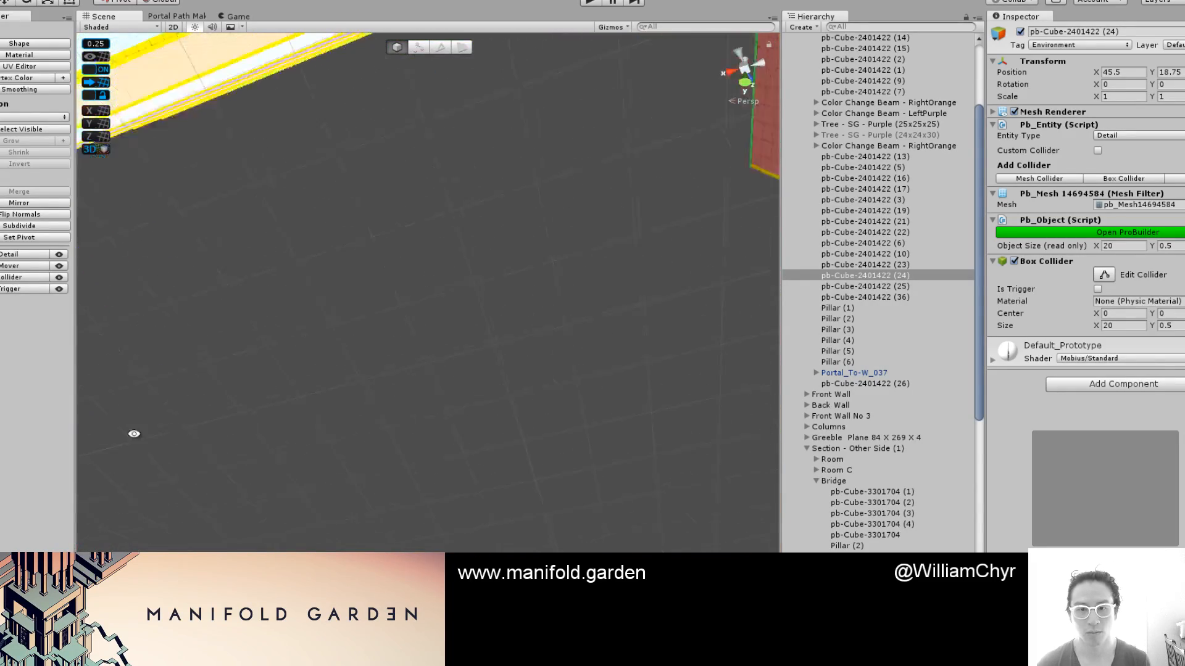
left_click_drag(134, 434, 291, 315, "alt")
middle_click_drag(290, 315, 361, 438)
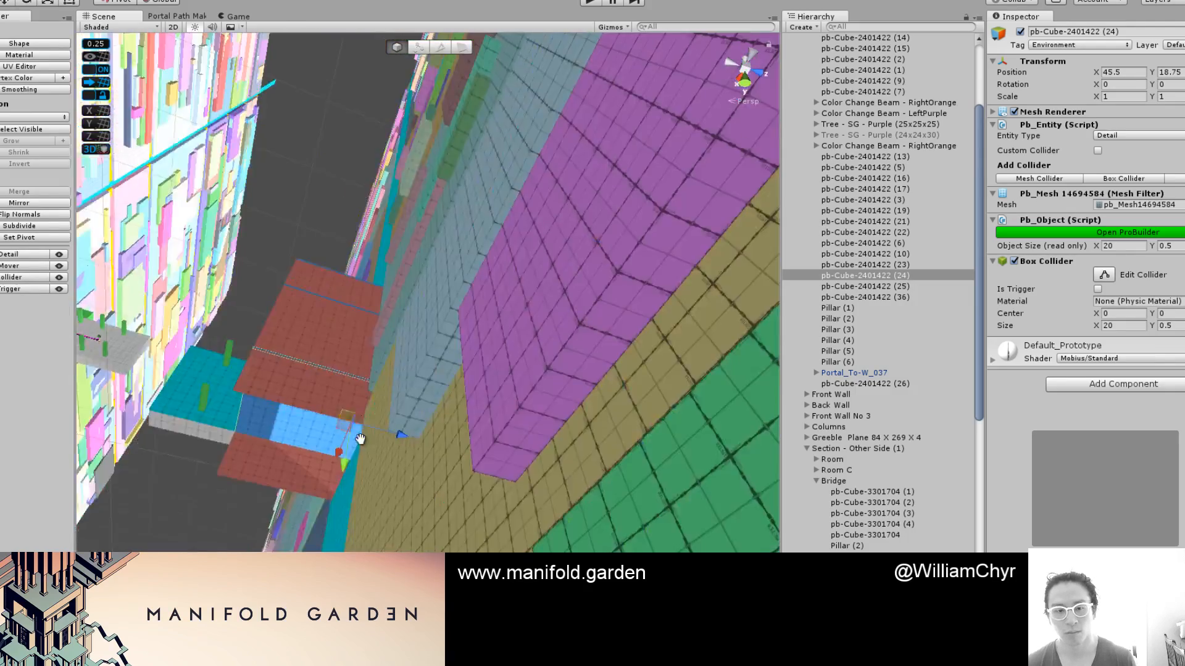
right_click_drag(360, 439, 272, 483)
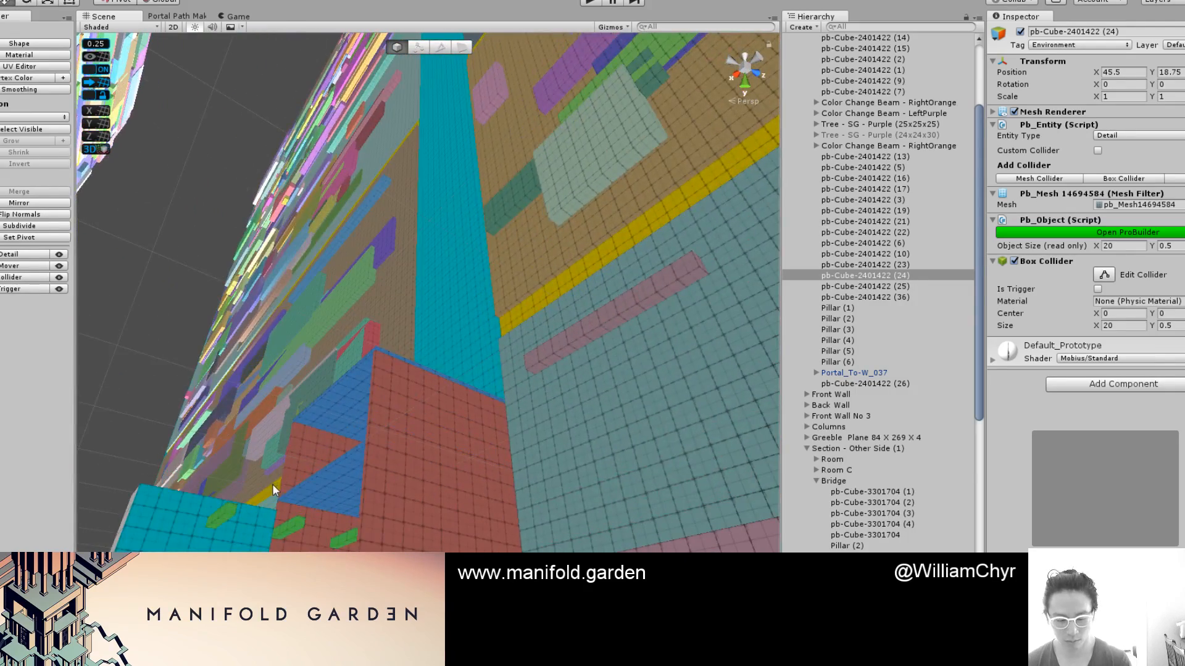
Switch the scene to the outlined in-game look and examine the room's interior and its protruding pillars
key("F1")
middle_click_drag(291, 547, 357, 379)
left_click_drag(357, 379, 331, 443, "alt")
middle_click_drag(330, 443, 367, 490)
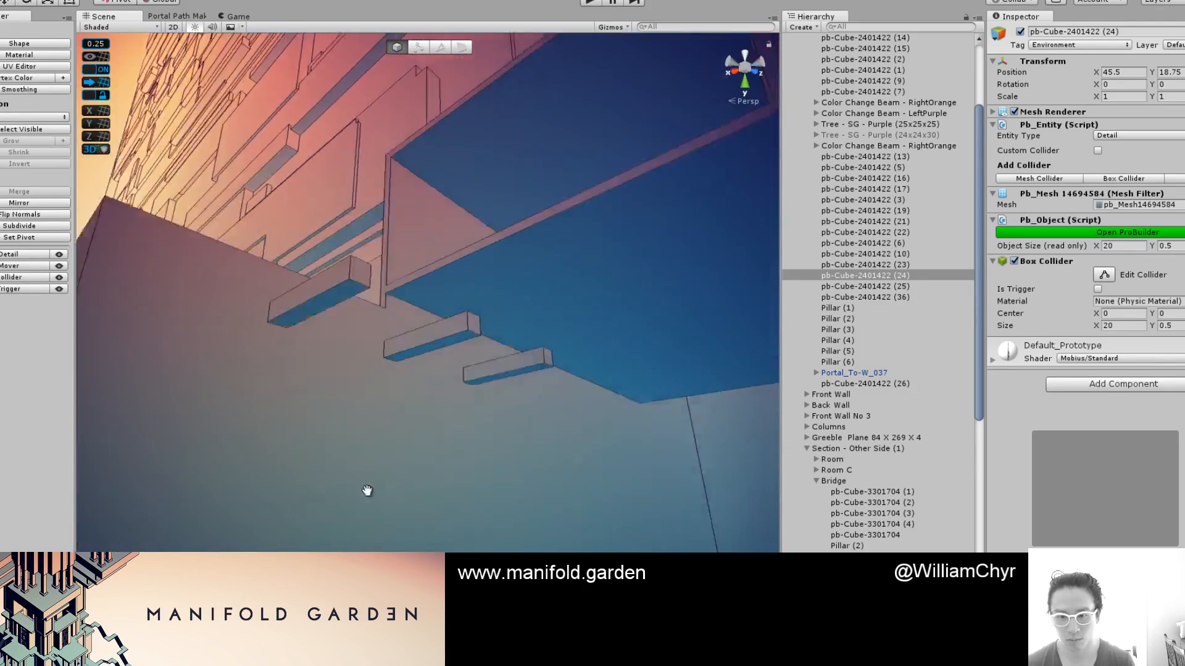
right_click_drag(367, 491, 288, 530)
right_click_drag(216, 526, 829, 547)
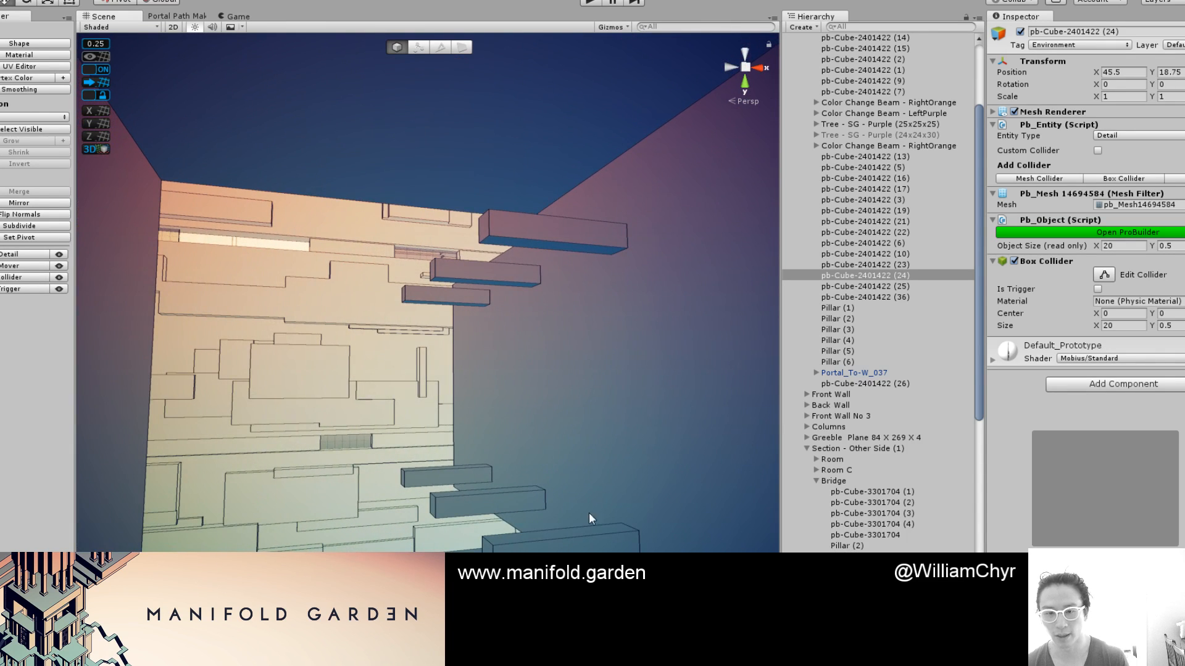
Restore the coloured grid display to examine the box room and the bridge across the gap, and start play mode
key("F1")
scroll(589, 508, "down", 10)
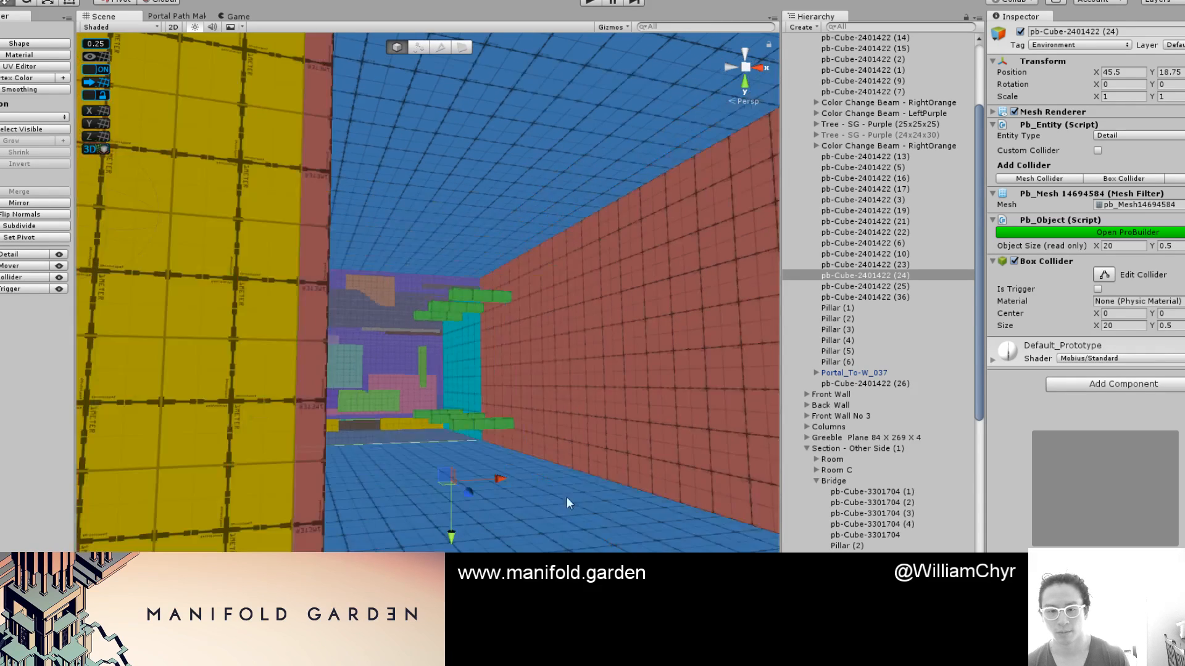
scroll(569, 487, "up", 4)
left_click(597, 480)
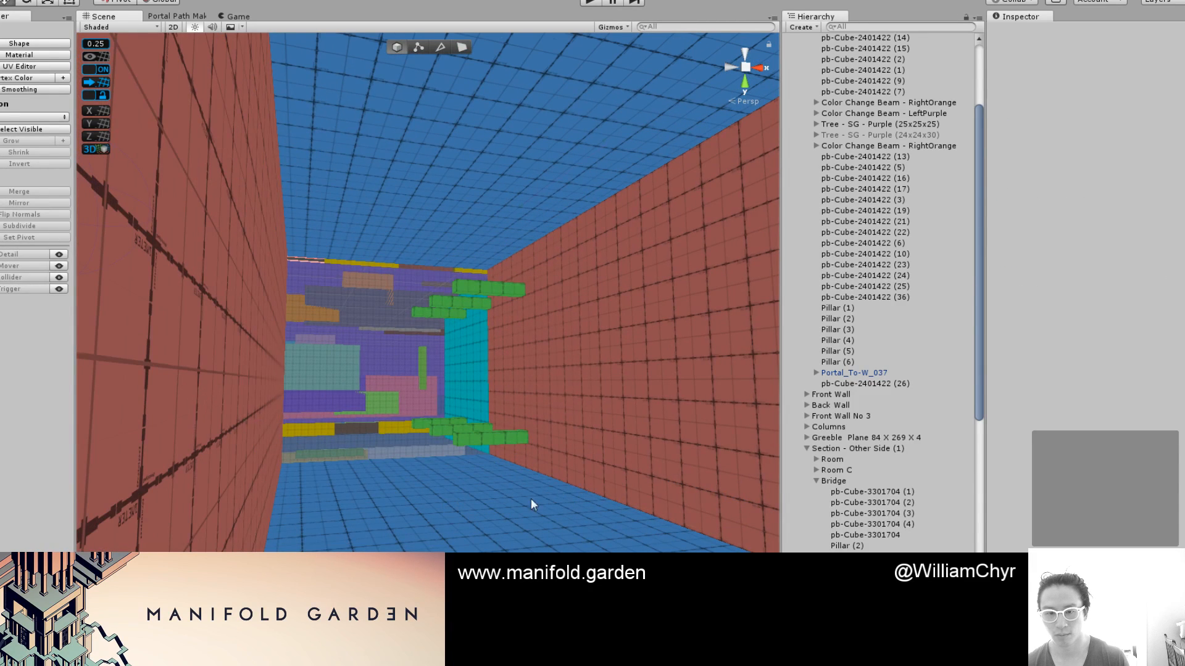
right_click_drag(530, 499, 573, 447)
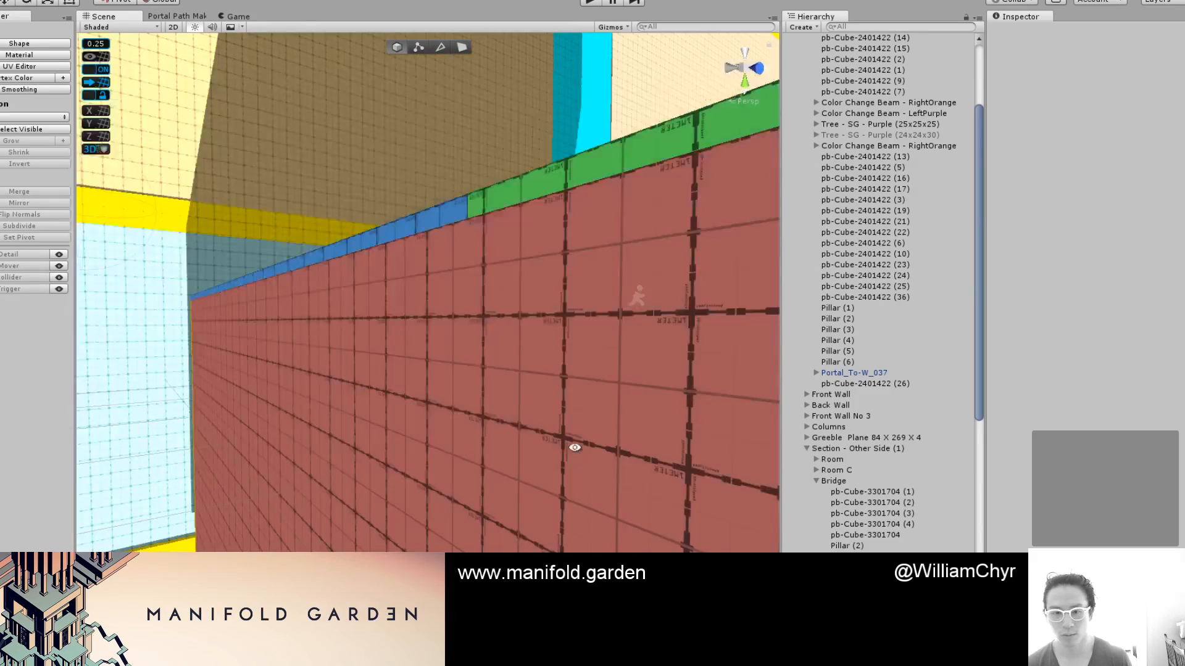
scroll(574, 448, "down", 5)
middle_click_drag(574, 448, 572, 457)
right_click_drag(571, 457, 574, 426)
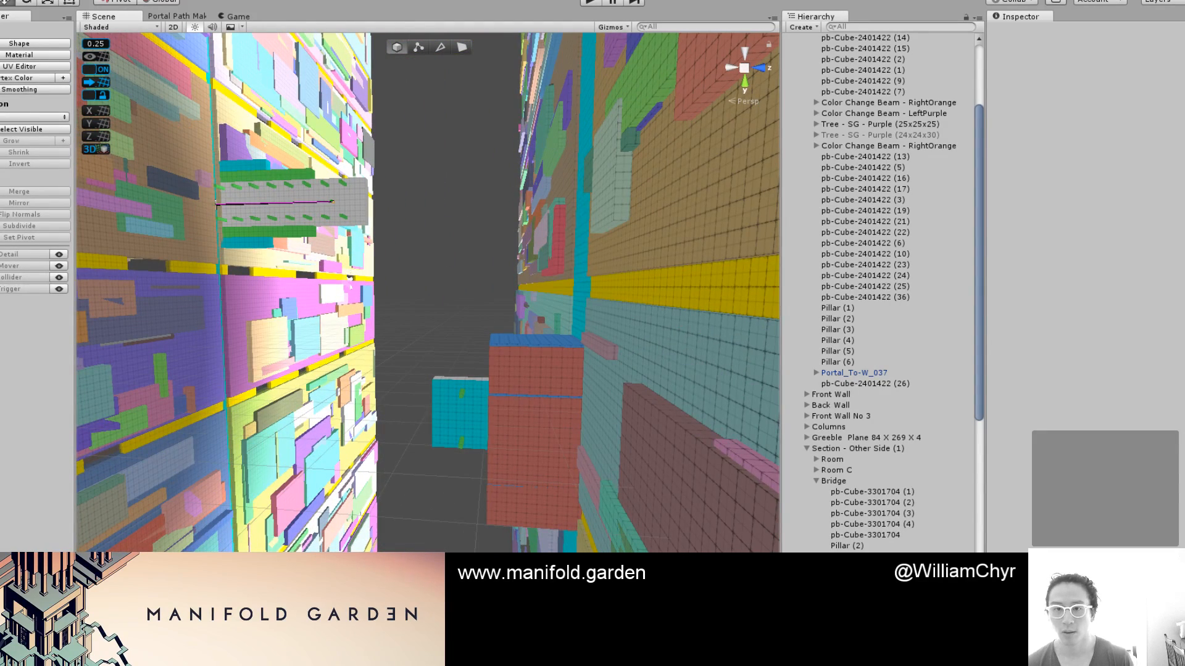
left_click(589, 3)
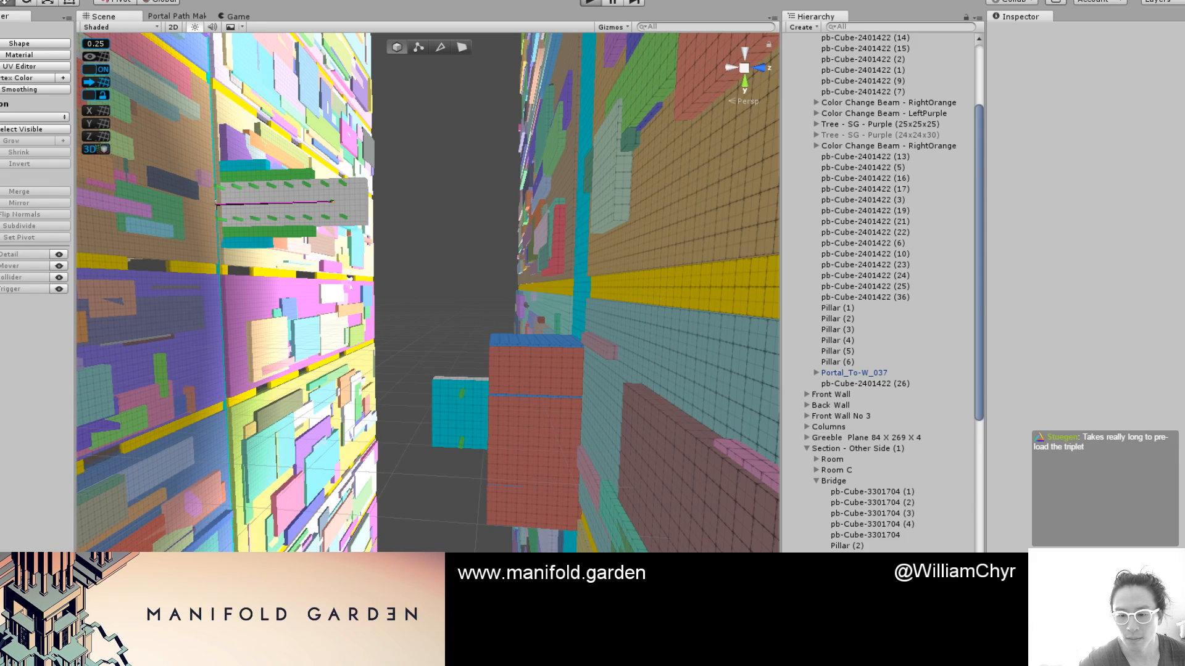
Switch to the browser's YouTube page and pause the FRACT : PAD : GEOLAYER video
key("alt+Tab")
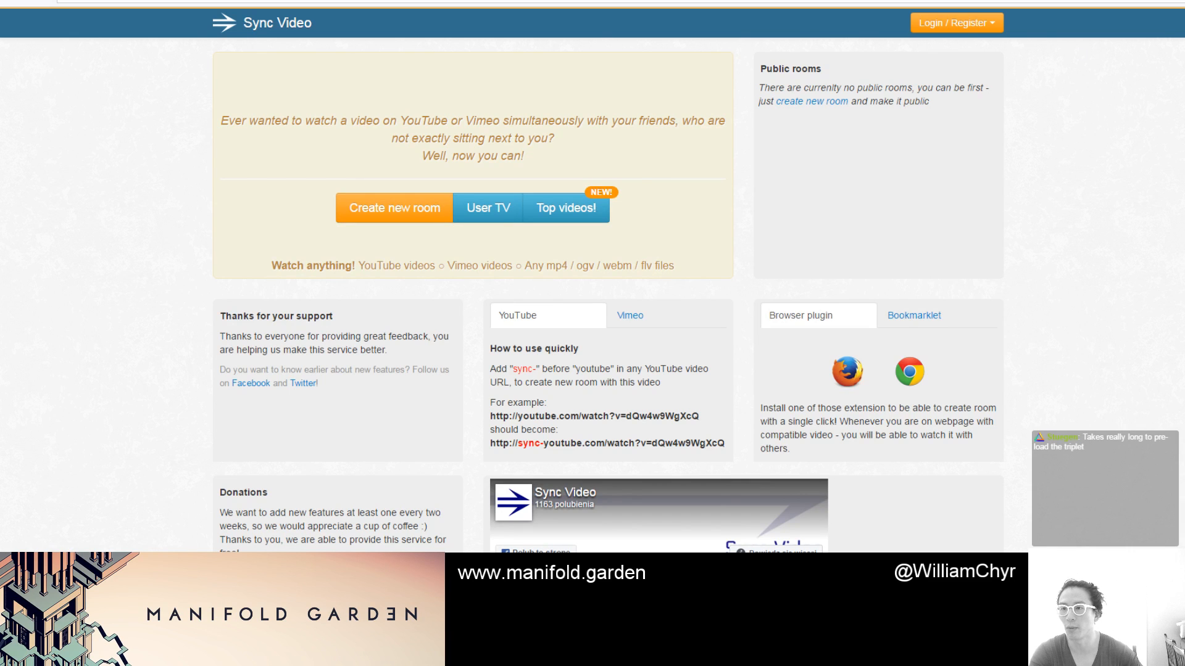
key("ctrl+Tab")
key("alt+Tab")
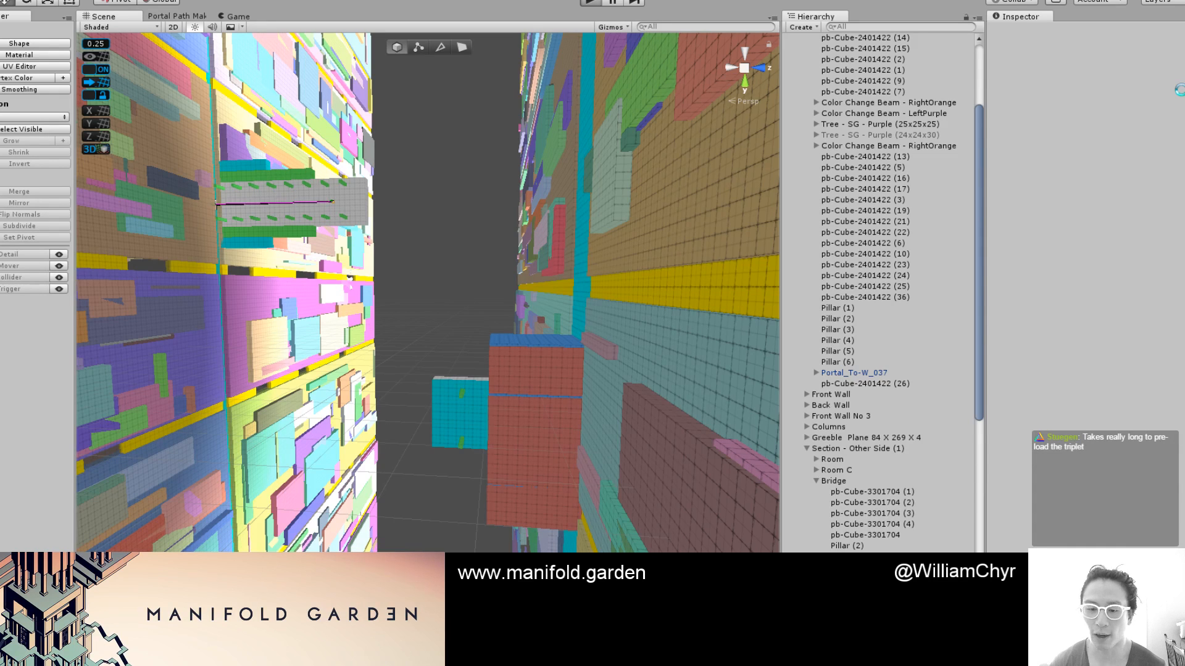
key("alt+Tab")
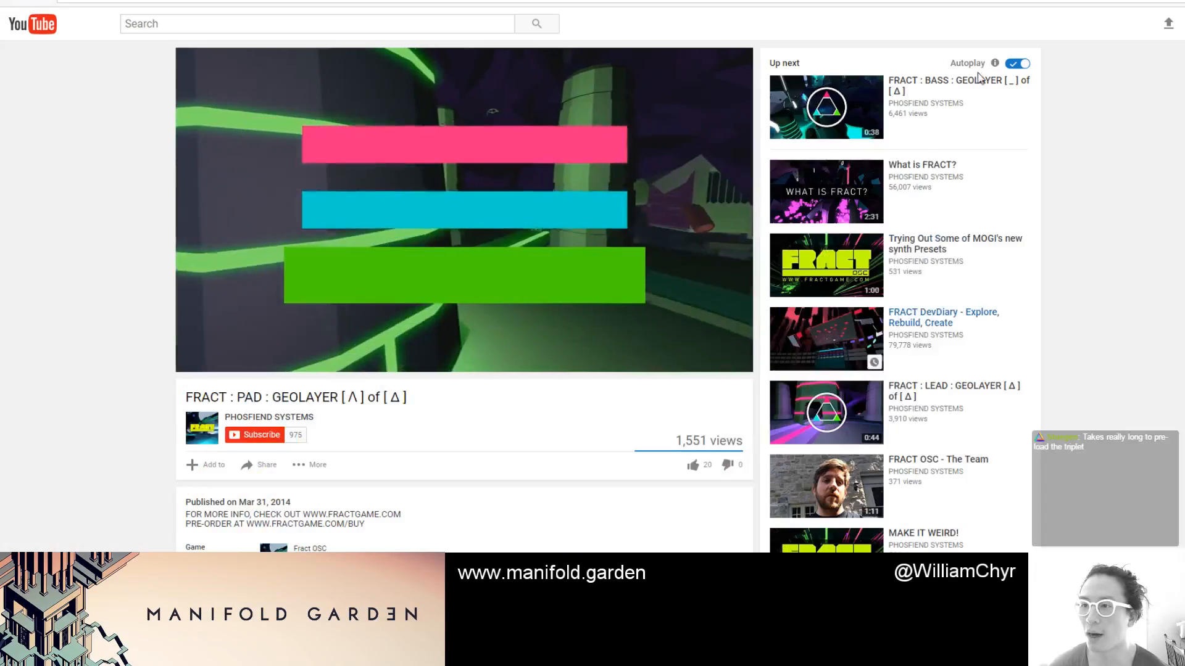
left_click(415, 222)
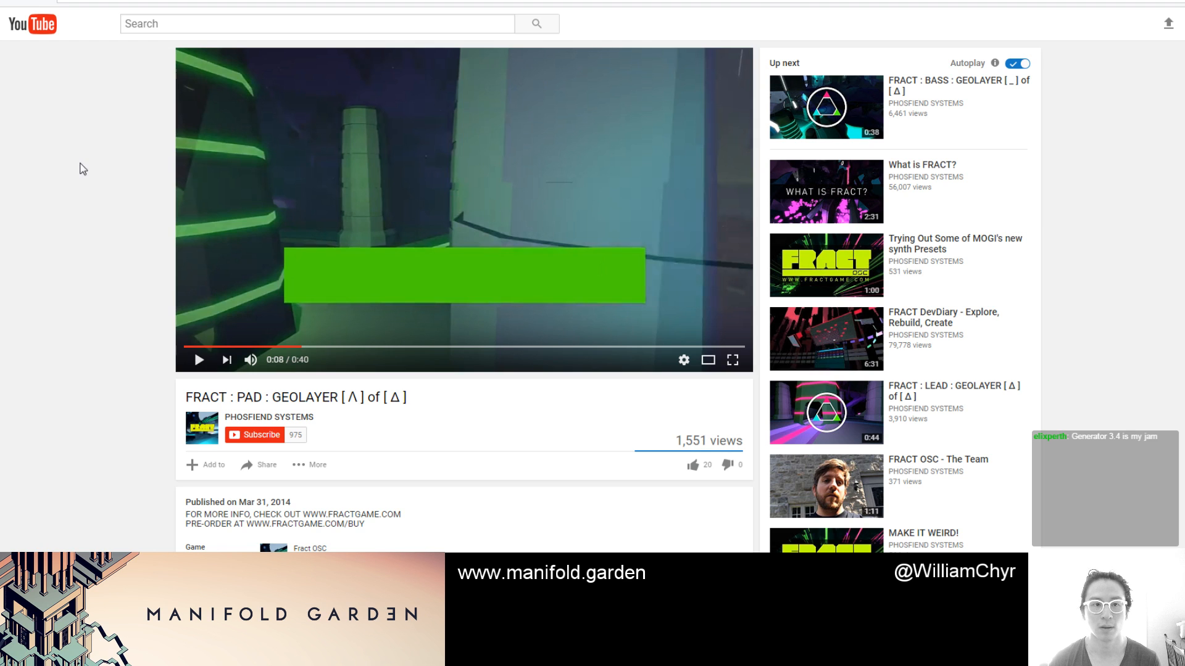
Open the copied link to the FRACT OSC GEOLAYER combined trailers in a new browser tab
key("ctrl+t")
type("http://www.youtubemultiplier.com/534425b723559-fract-osc-geolayer-combined-trailers.php")
key("Return")
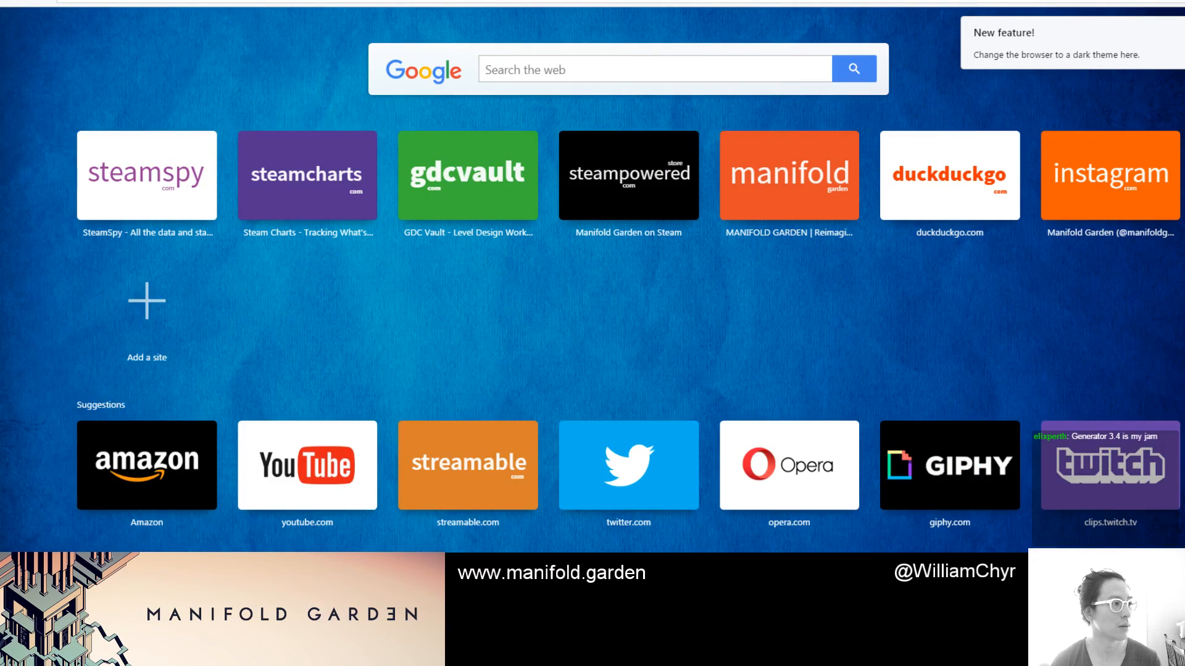
key("Return")
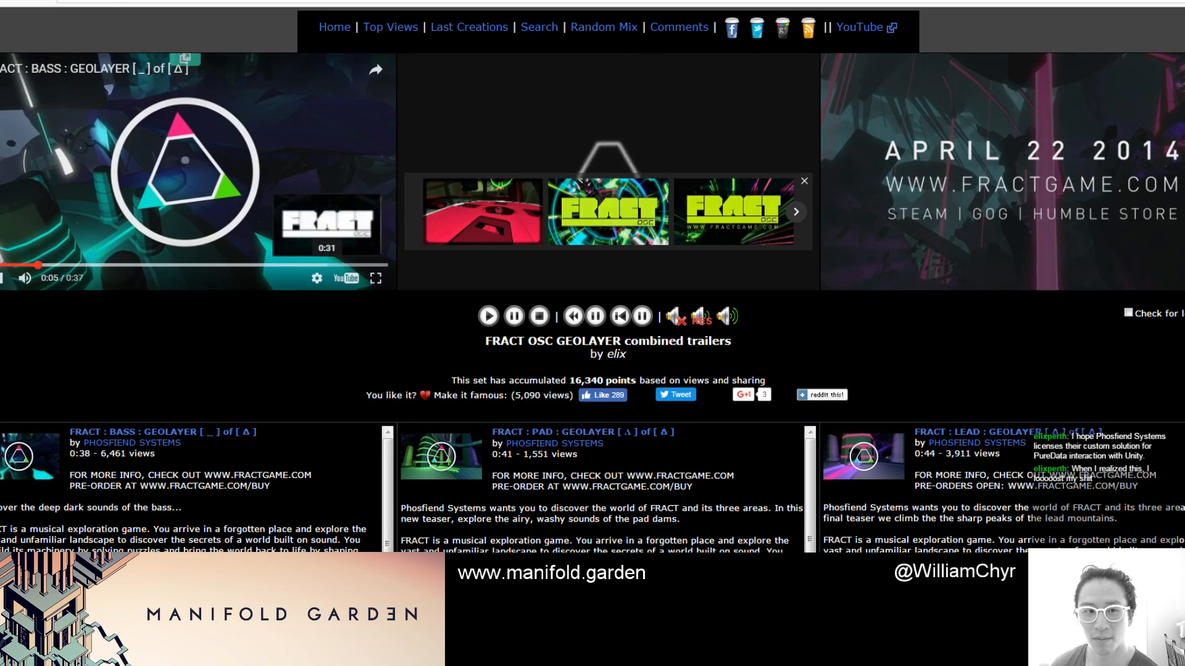
Reload the combined trailers page to restart its three videos, enabling the "Check for" option between reloads
left_click(17, 1)
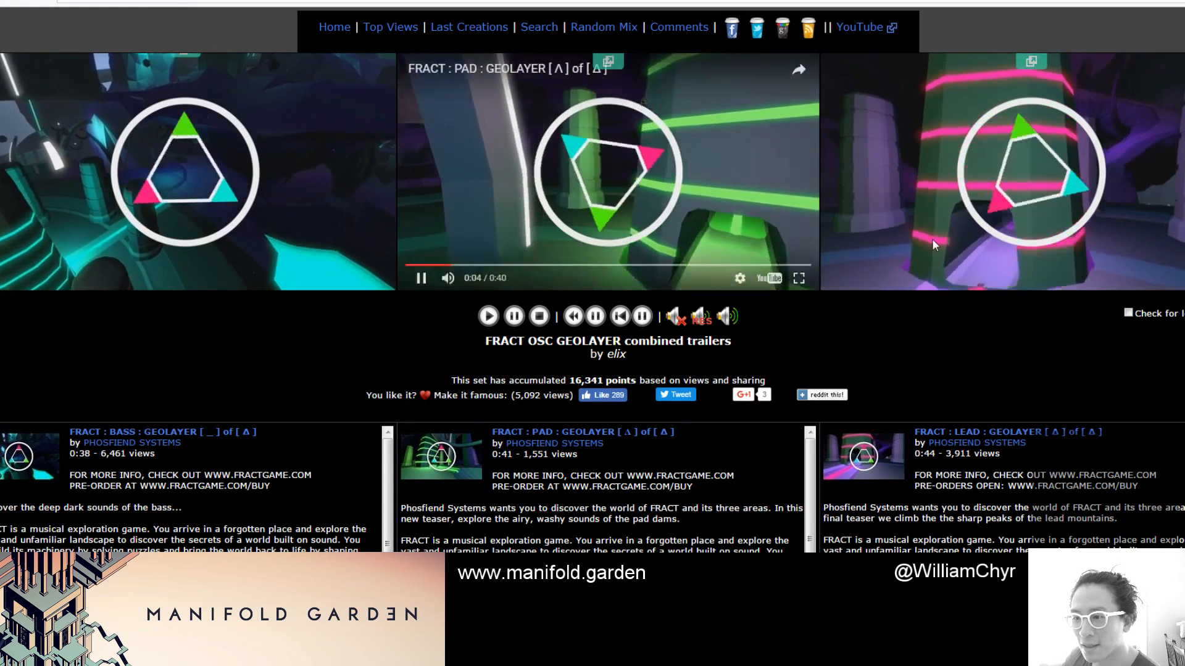
left_click(1127, 313)
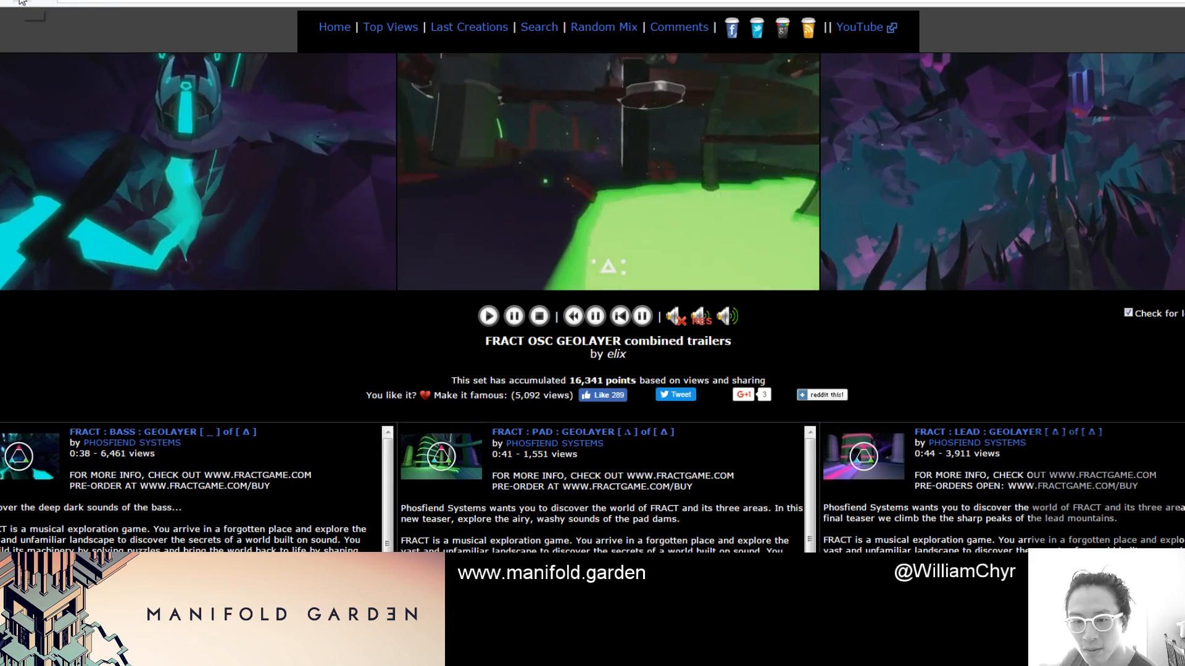
left_click(21, 2)
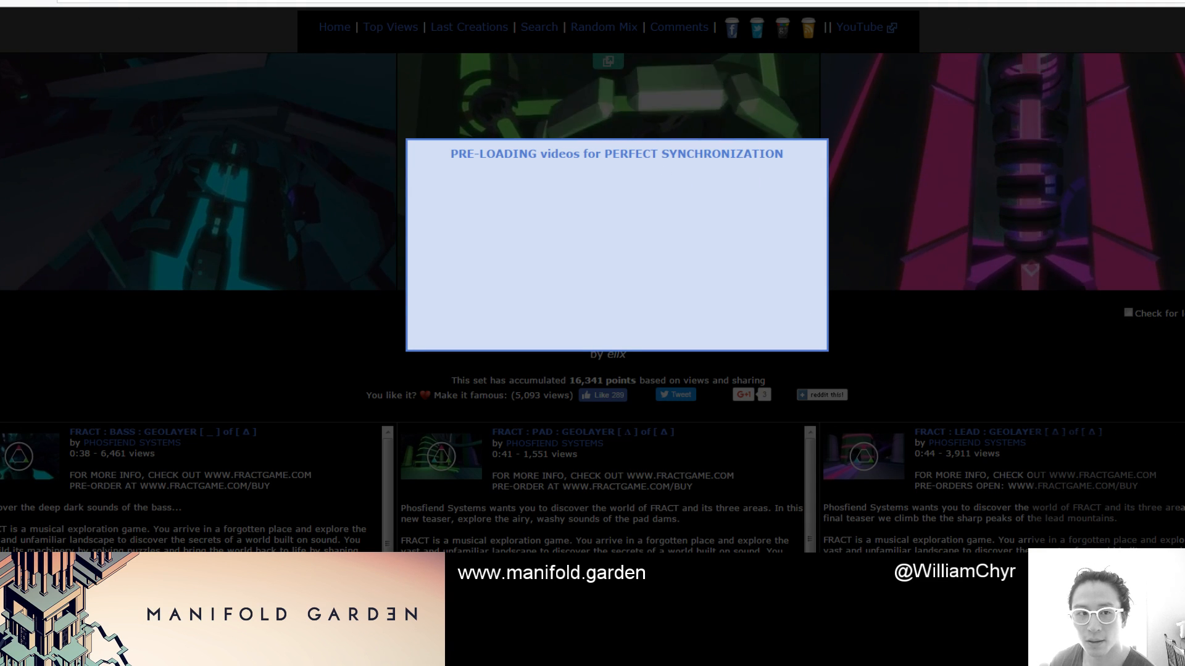
Reopen the FRACT OSC GEOLAYER combined trailers page in a new tab and bookmark it under All bookmarks
key("ctrl+t")
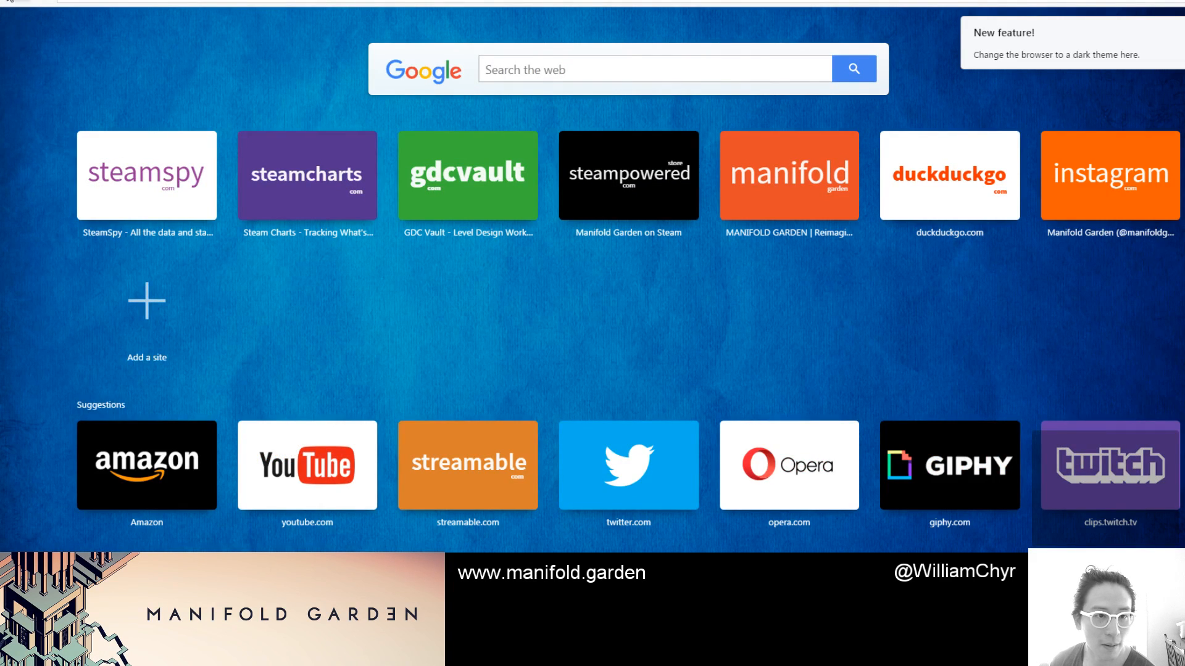
key("Return")
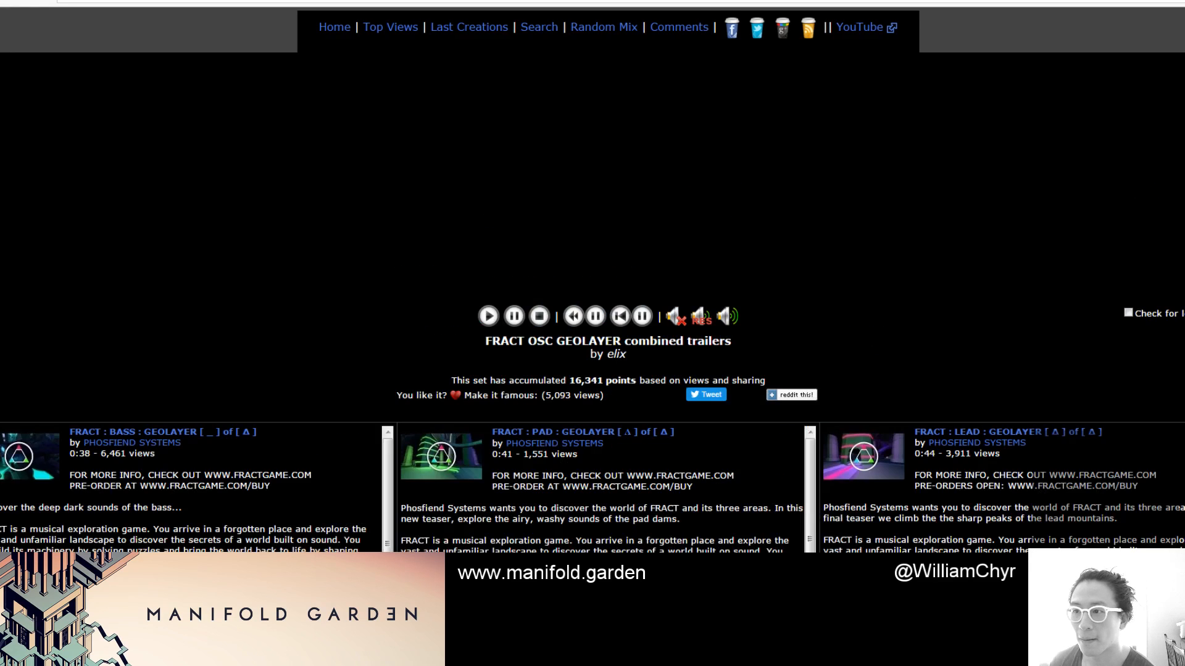
key("ctrl+d")
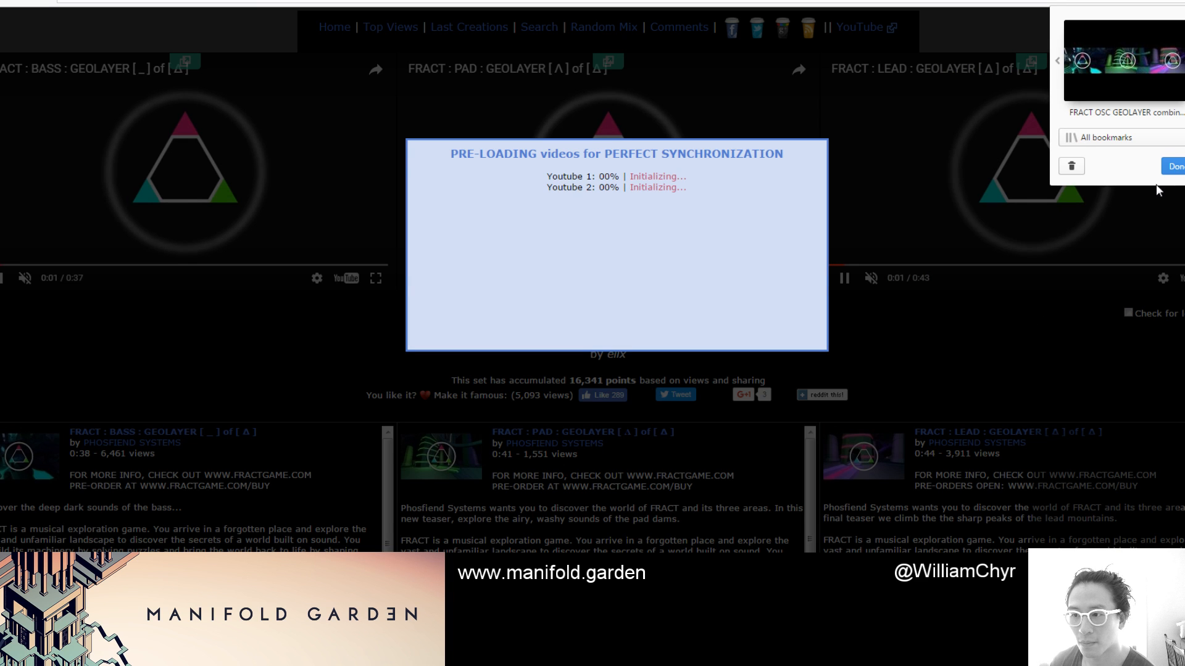
left_click(1170, 166)
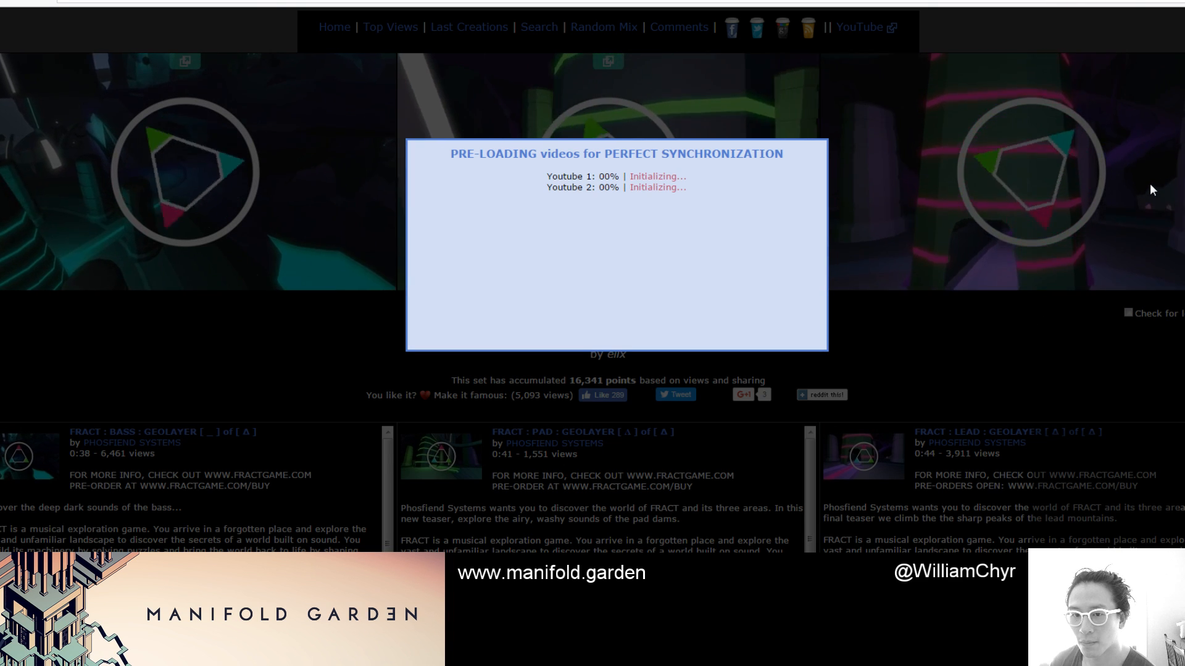
Switch to Unity and playtest the level, moving through the box room and changing gravity between its surfaces, and stop play mode
left_click(592, 1)
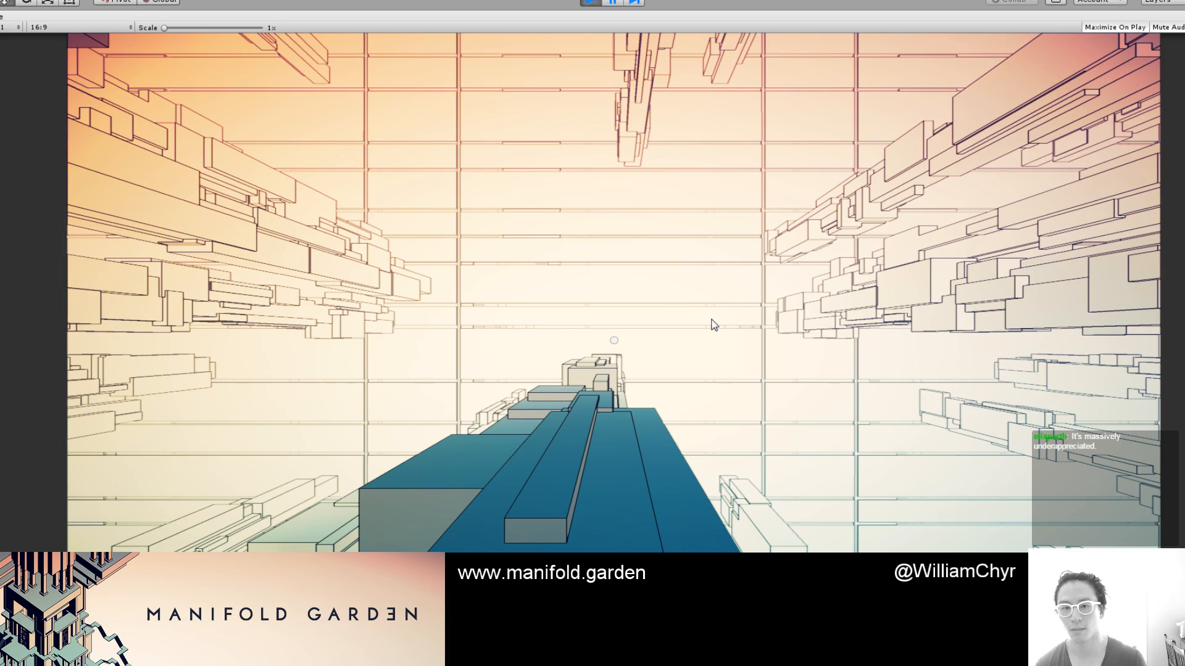
left_click(657, 357)
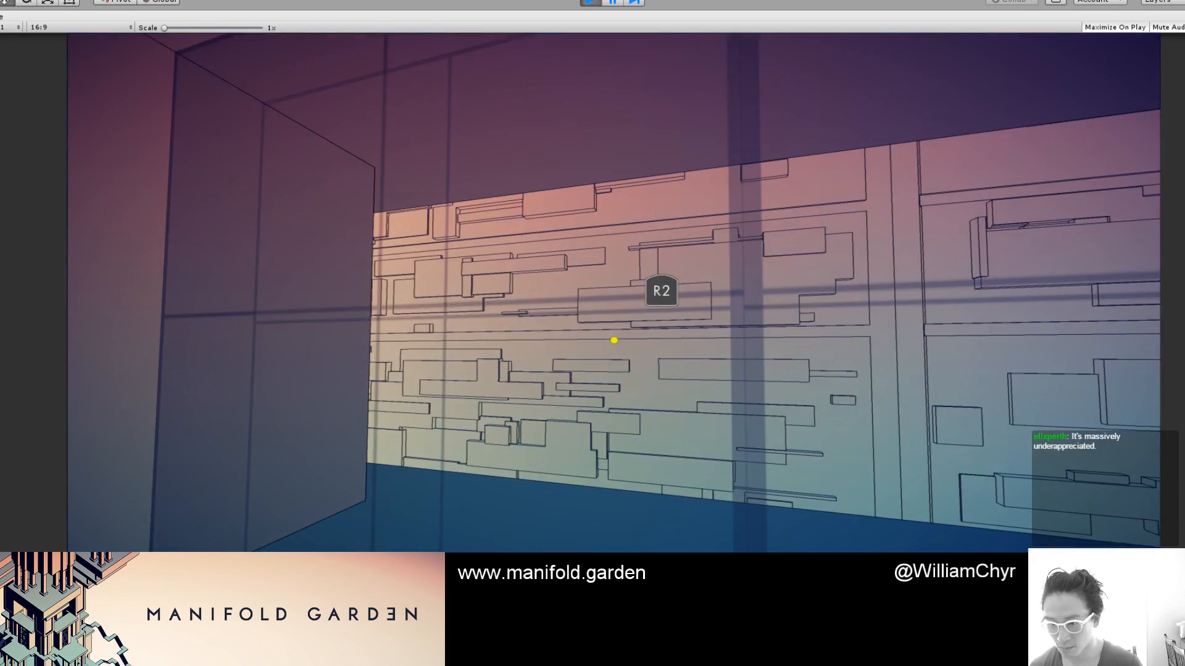
left_click(614, 340)
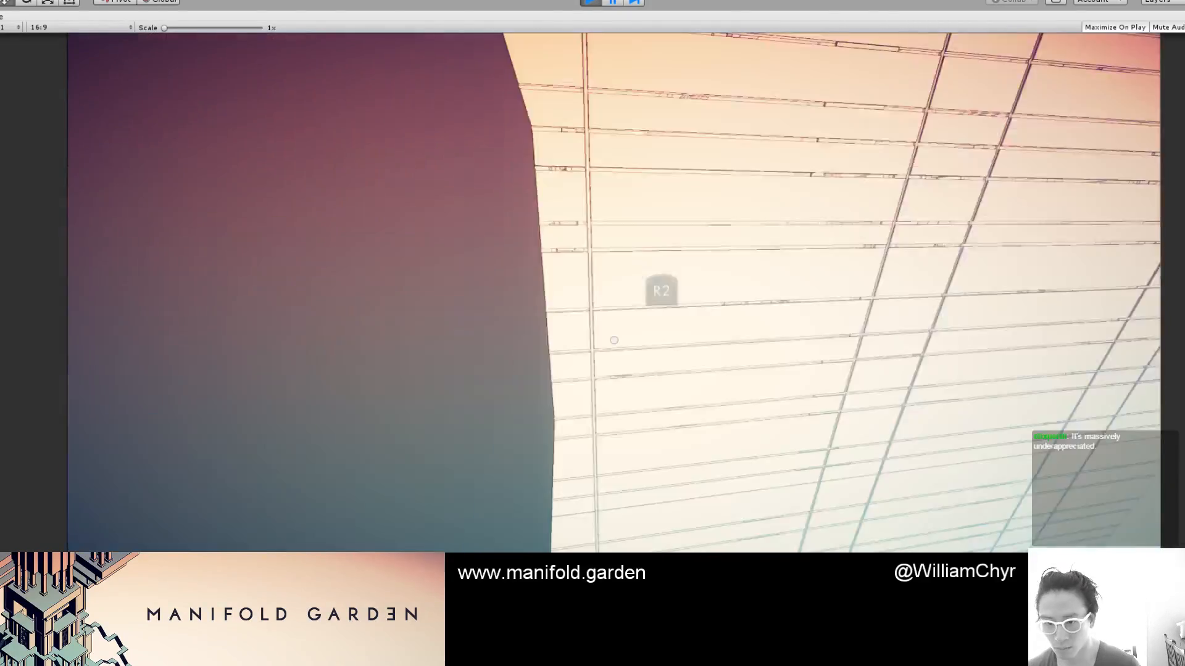
left_click(614, 340)
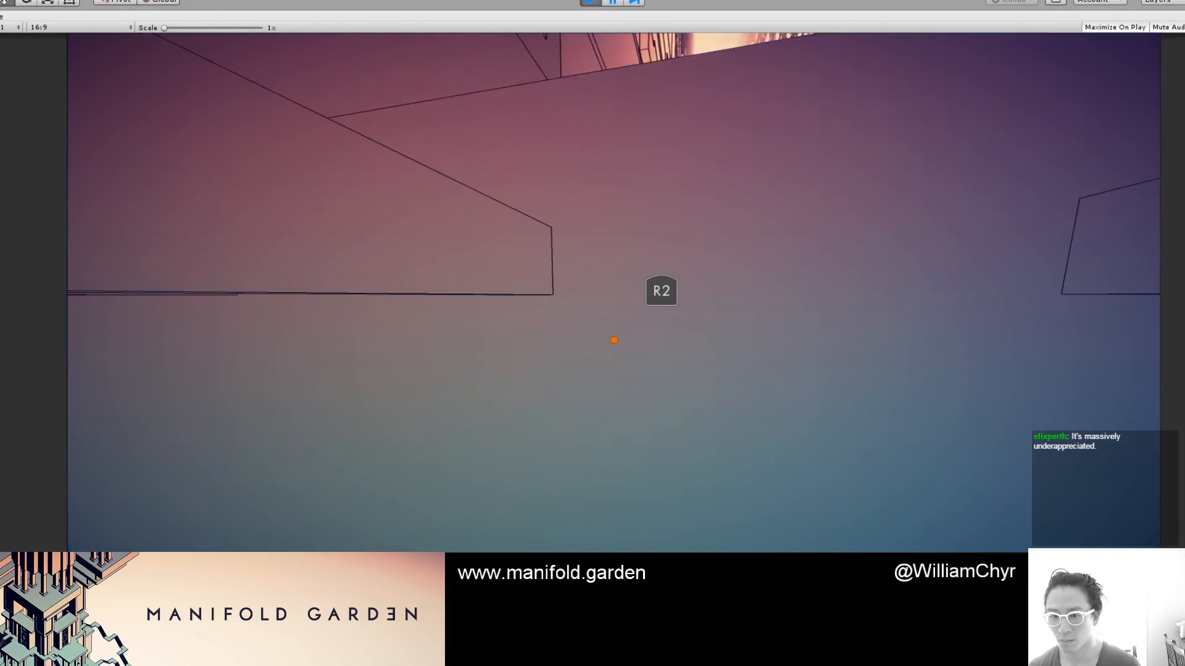
left_click(614, 340)
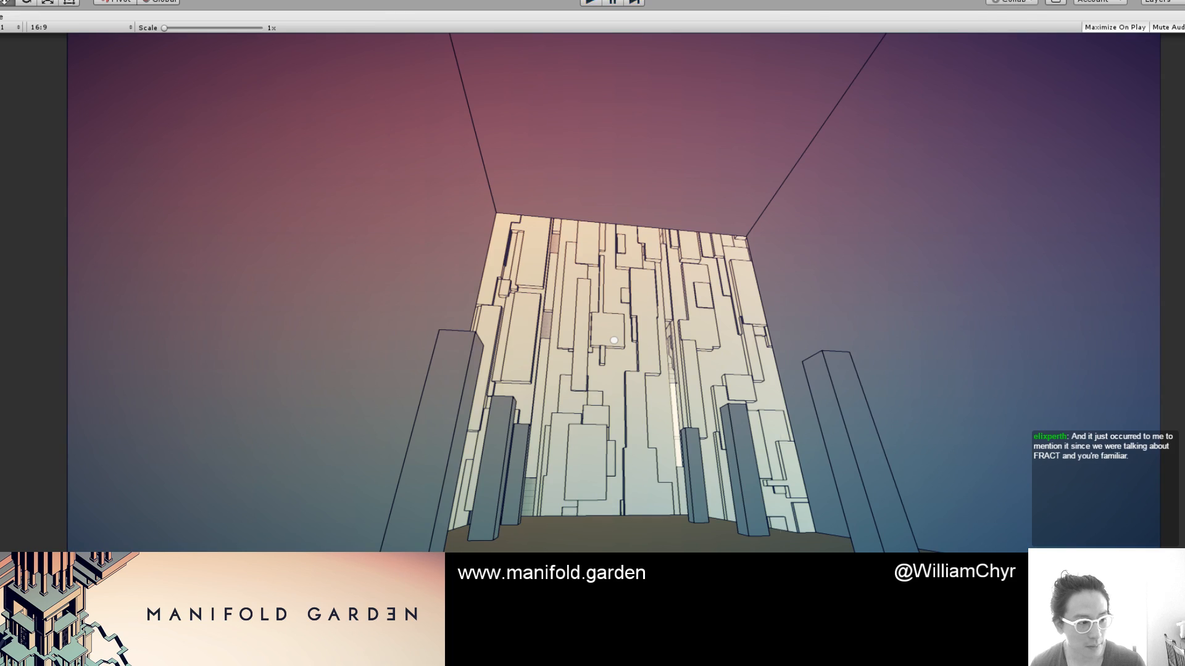
key("ctrl+p")
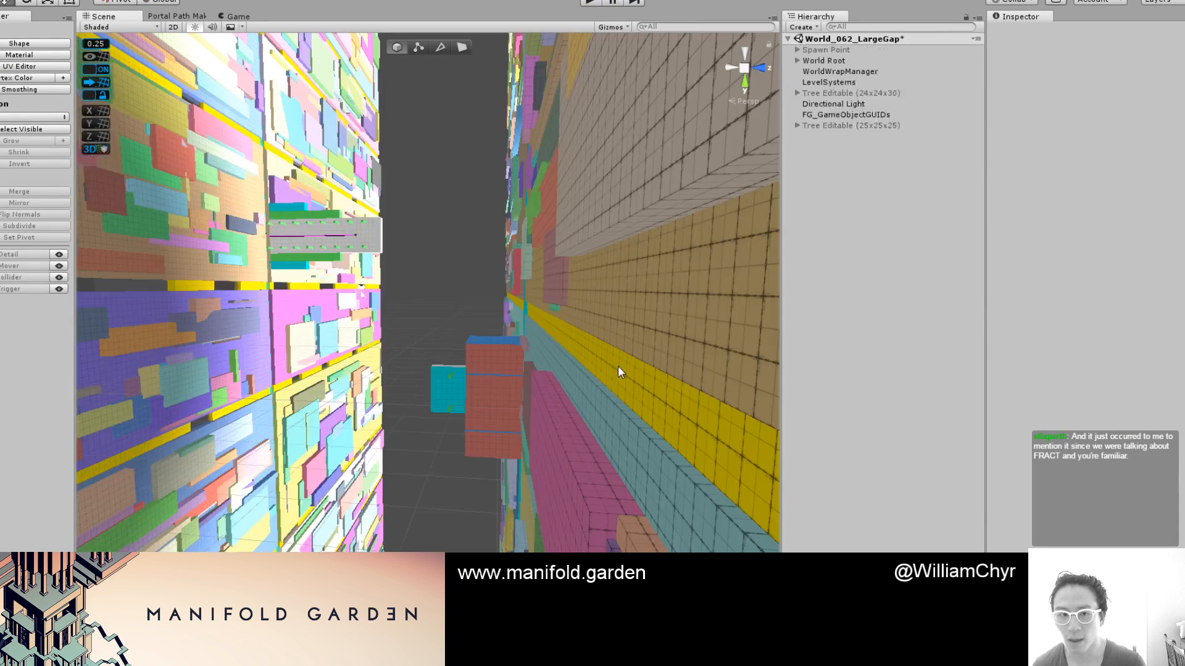
Duplicate the red end wall of the box room and move the copy inward to X 43.75 as a divider
left_click_drag(619, 369, 546, 426, "alt")
right_click_drag(546, 426, 565, 383)
left_click(565, 389)
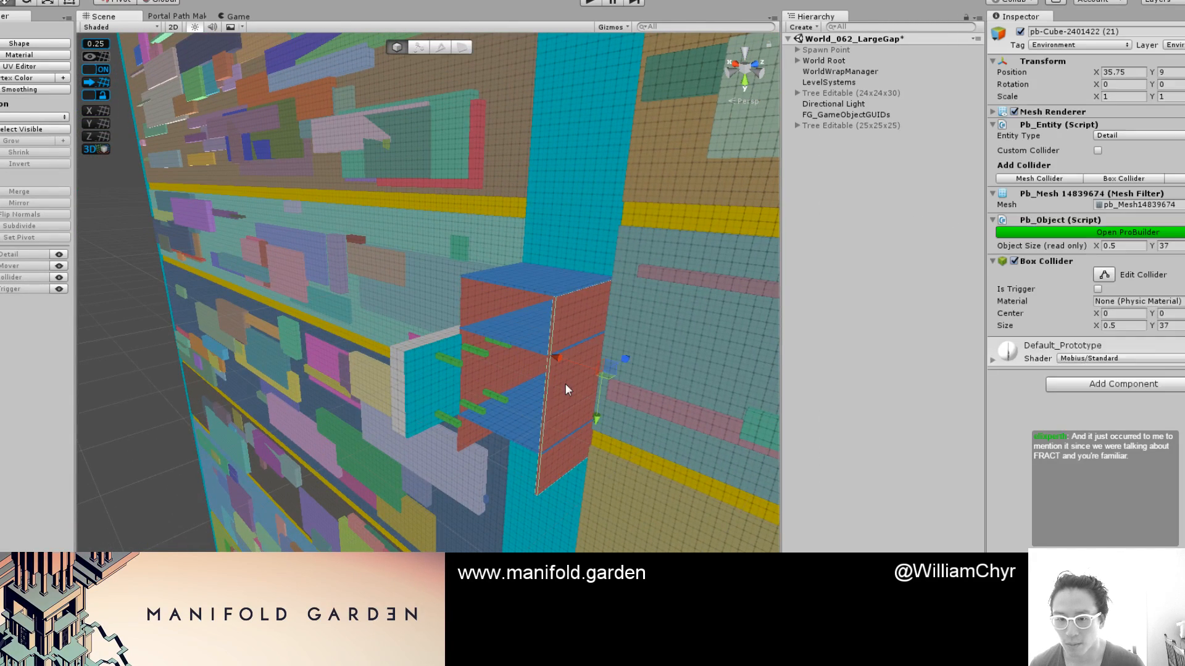
right_click_drag(528, 345, 654, 374)
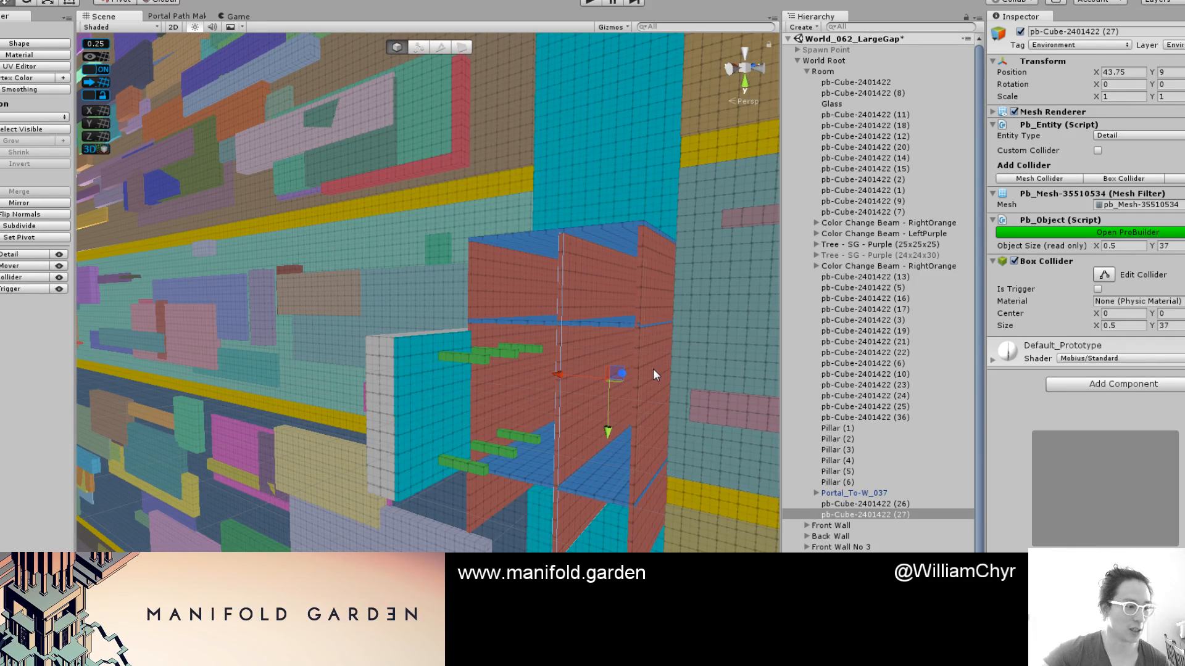
Select the horizontal blue slab inside the box room and examine how the new divider splits the room
scroll(630, 372, "up", 3)
left_click_drag(628, 371, 594, 367, "alt")
right_click_drag(593, 305, 593, 317)
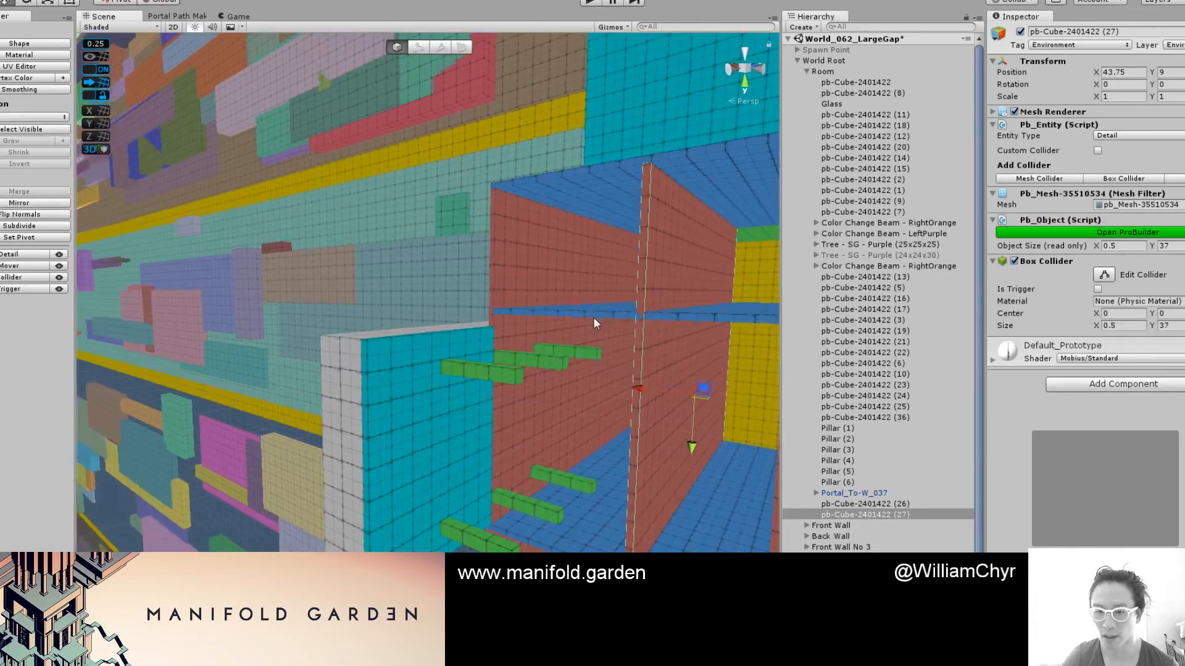
left_click(602, 317)
left_click_drag(677, 352, 675, 361)
right_click_drag(675, 361, 587, 446)
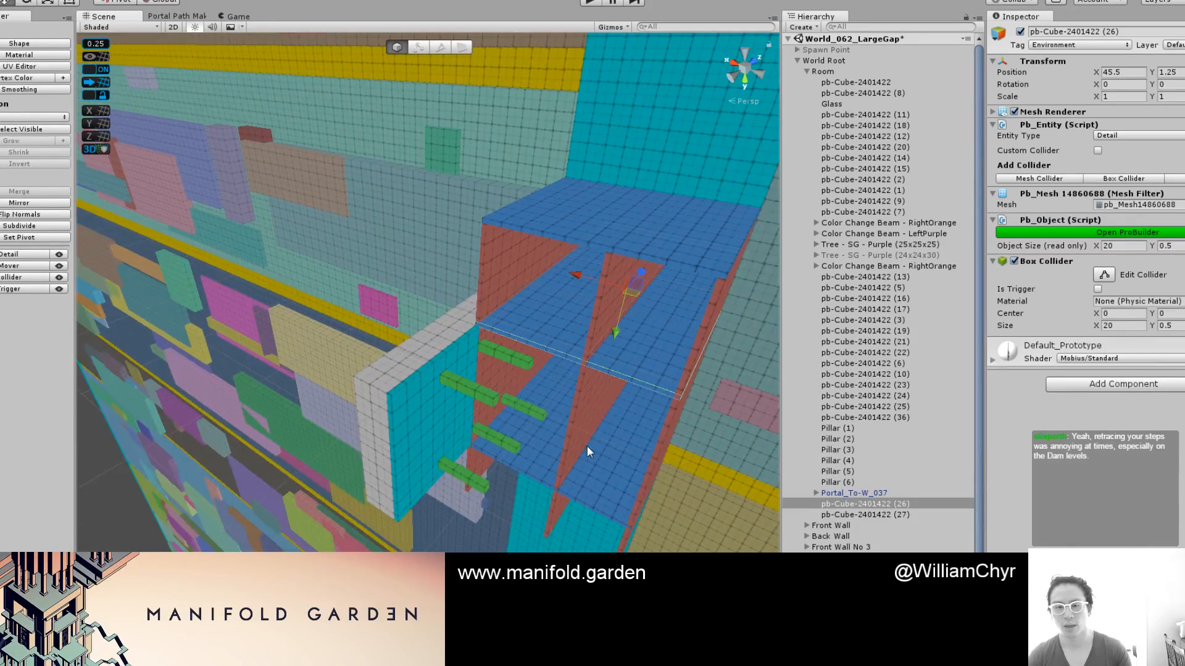
scroll(586, 446, "up", 2)
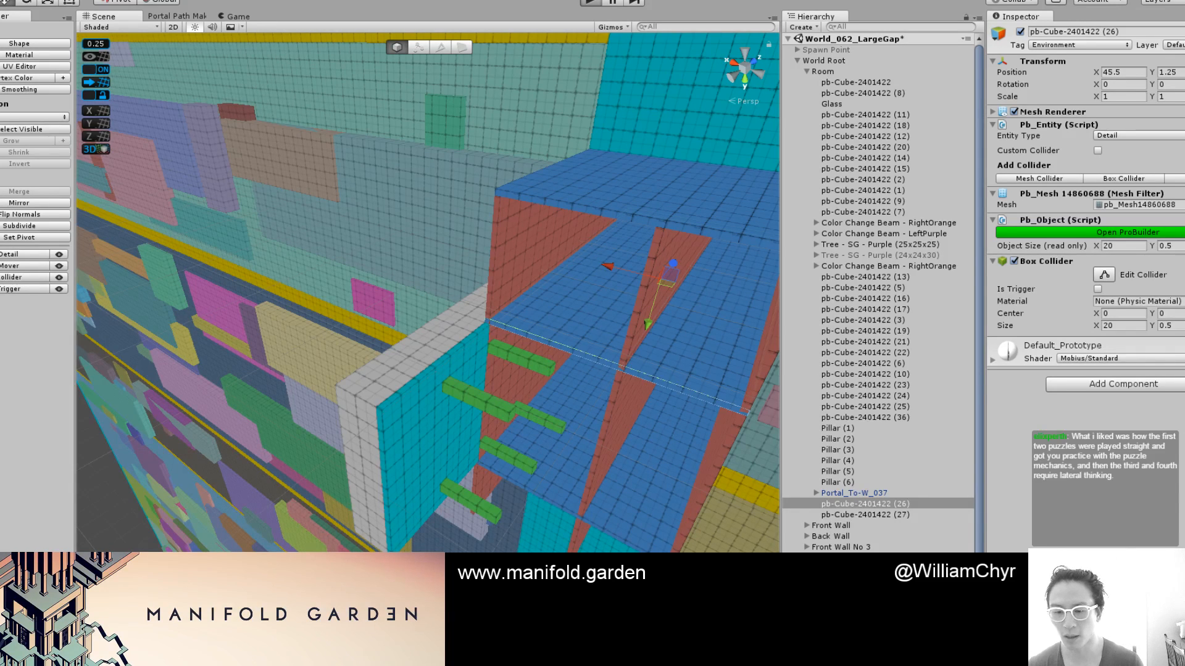
Switch to the browser and open youtube.com in a new tab
key("alt+Tab")
key("ctrl+t")
type("tw")
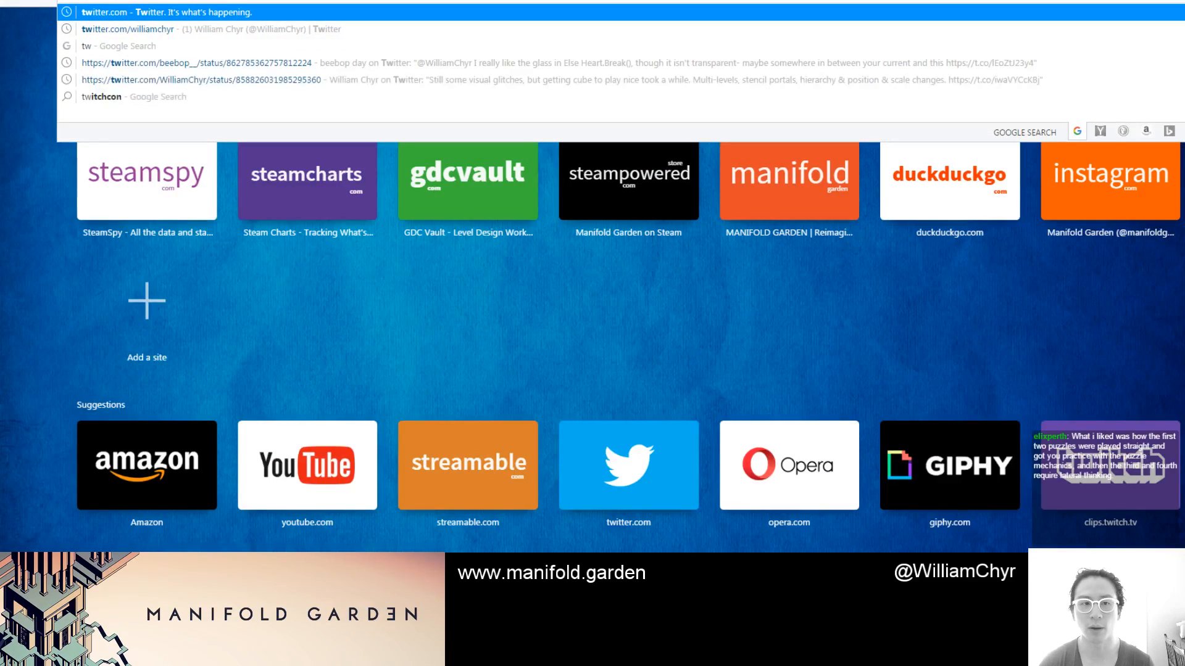
key("BackSpace")
key("BackSpace")
key("BackSpace")
type("youtu")
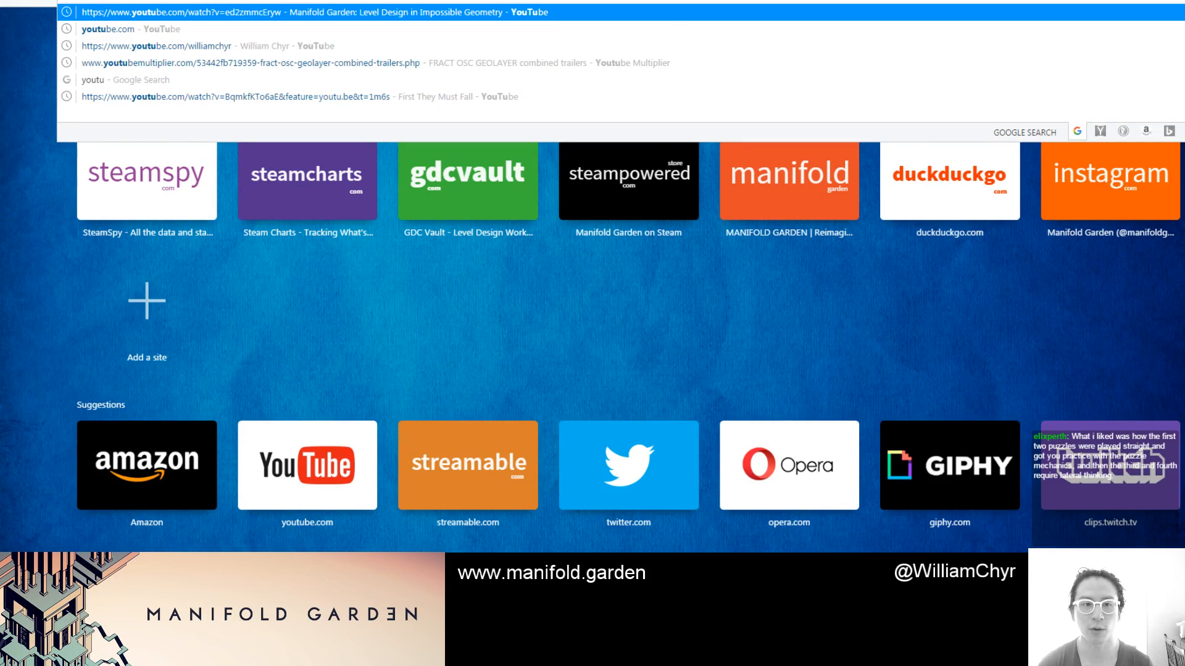
type("be.com")
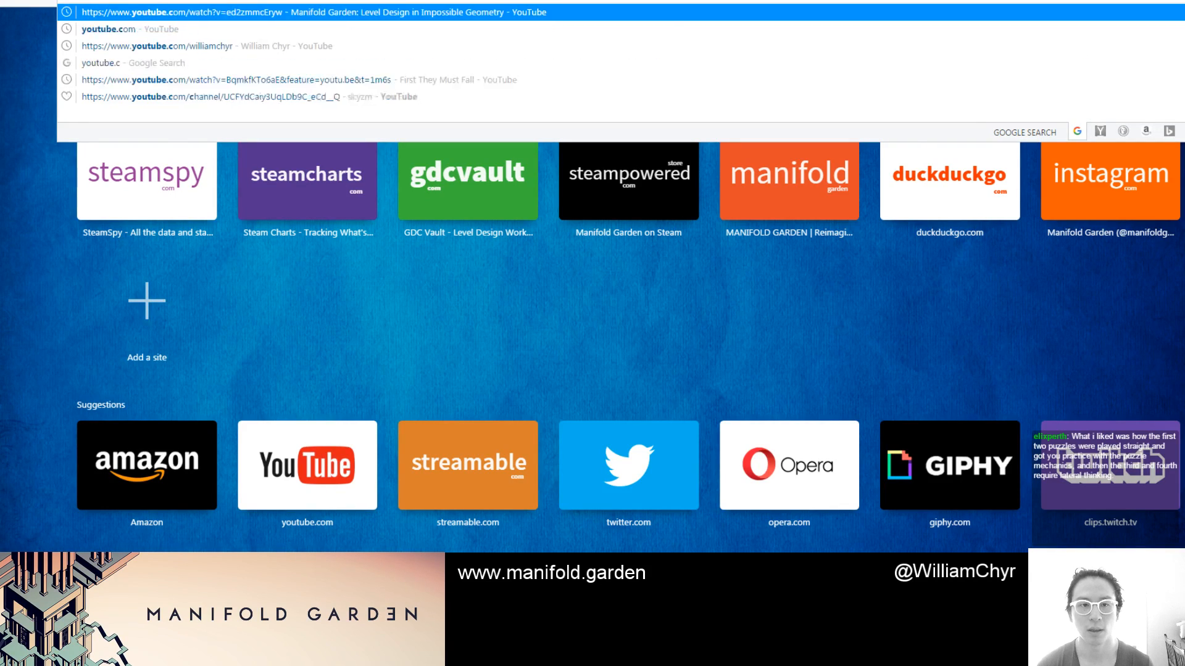
key("Return")
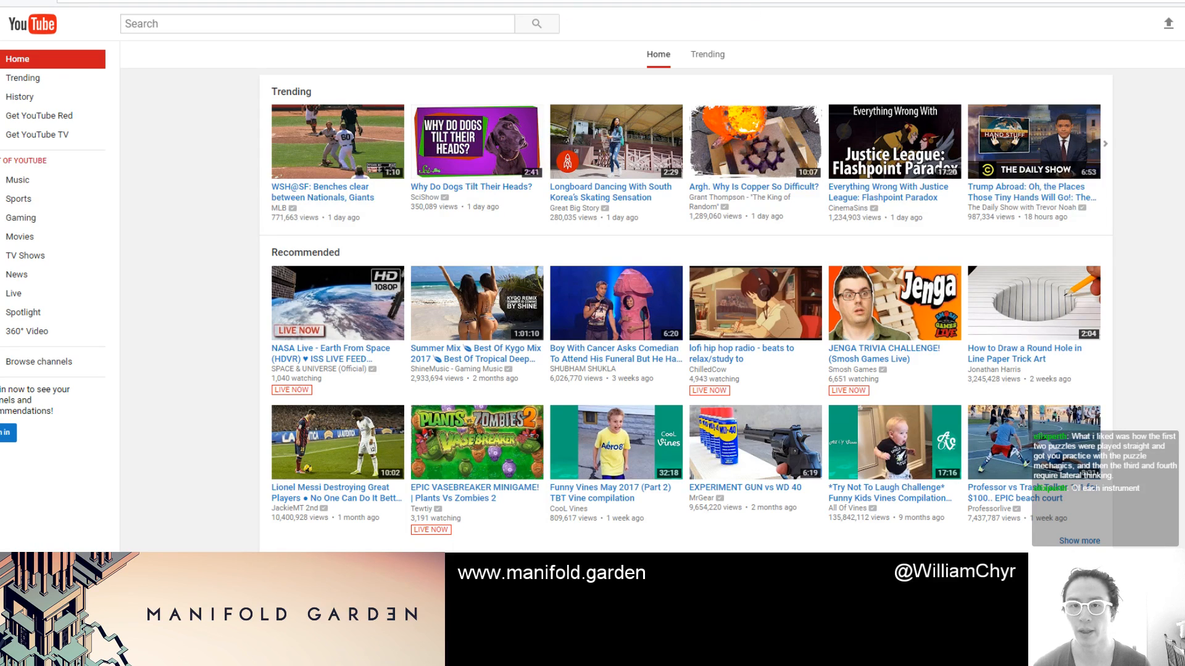
Open the Manifold Garden developer's YouTube channel and show its created playlists
key("ctrl+l")
key("End")
type("willia")
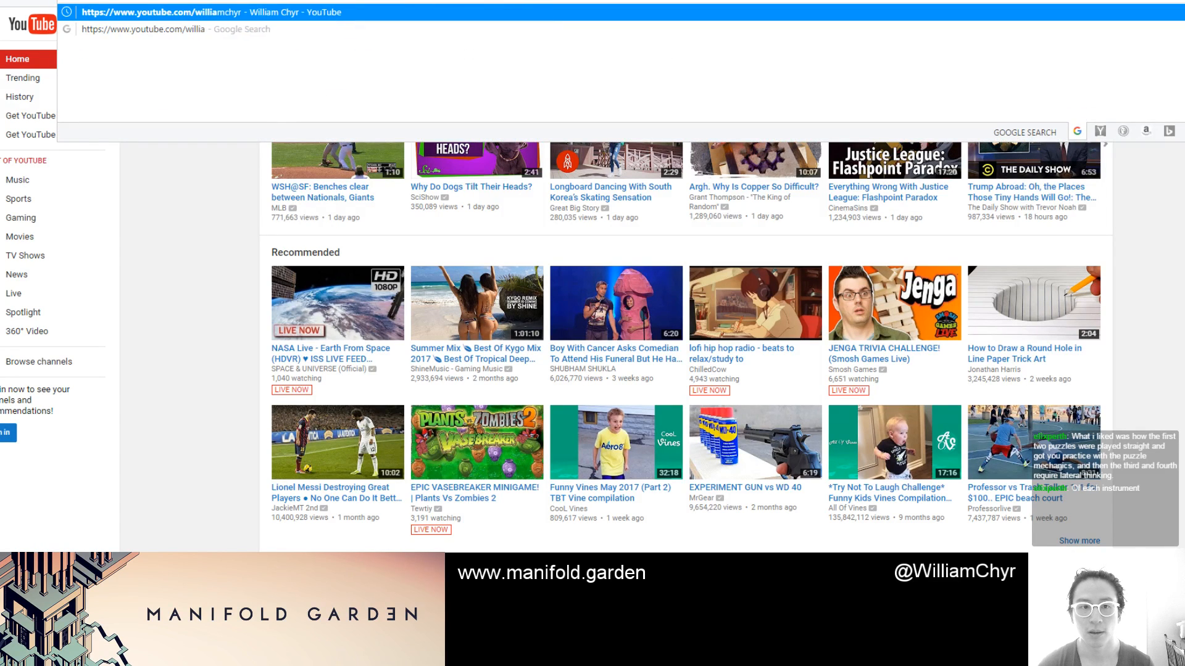
key("Return")
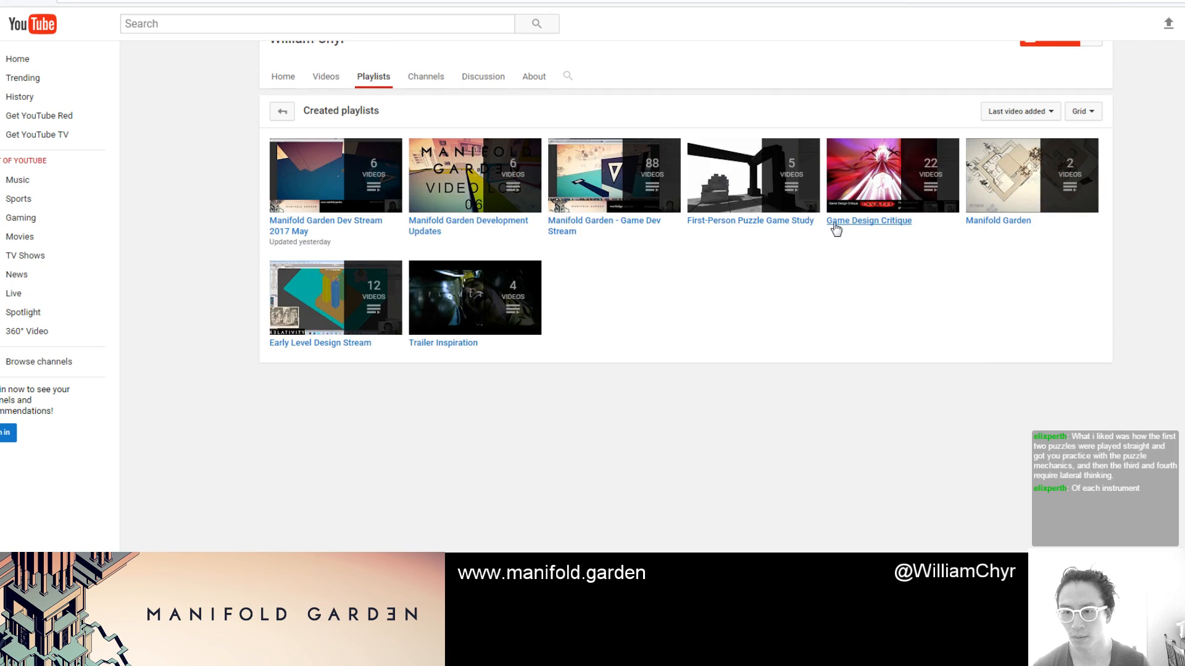
Open the First-Person Puzzle Game Study playlist and skip ahead in its Antichamber video to about 1:02:59
left_click(785, 221)
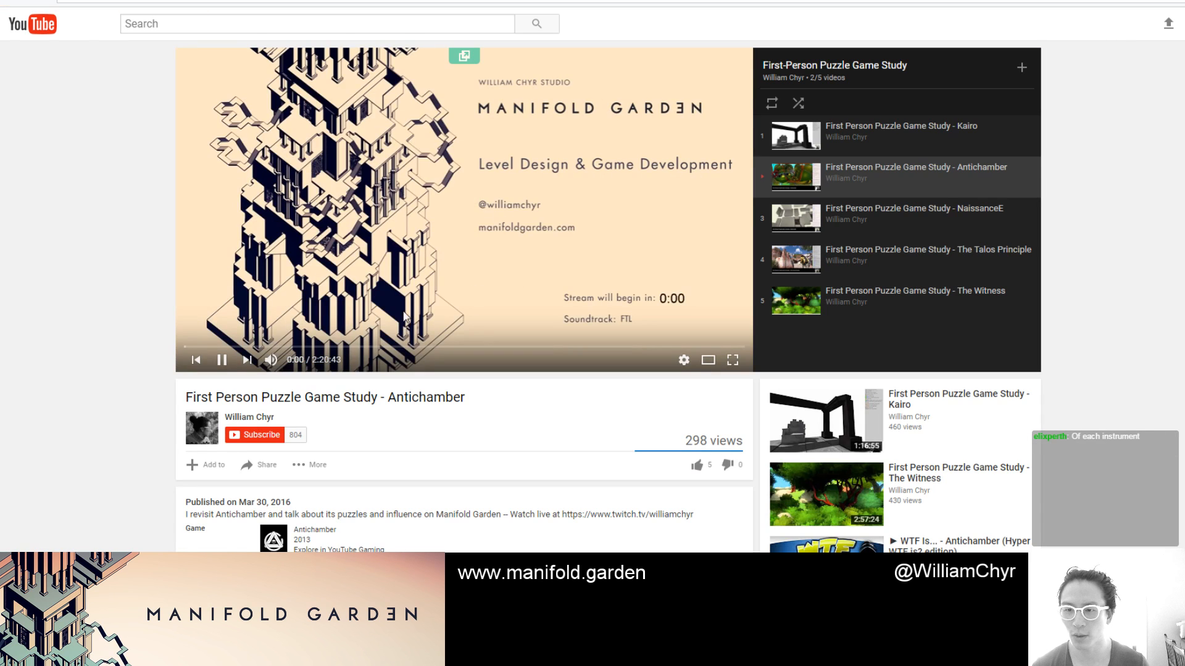
left_click(353, 347)
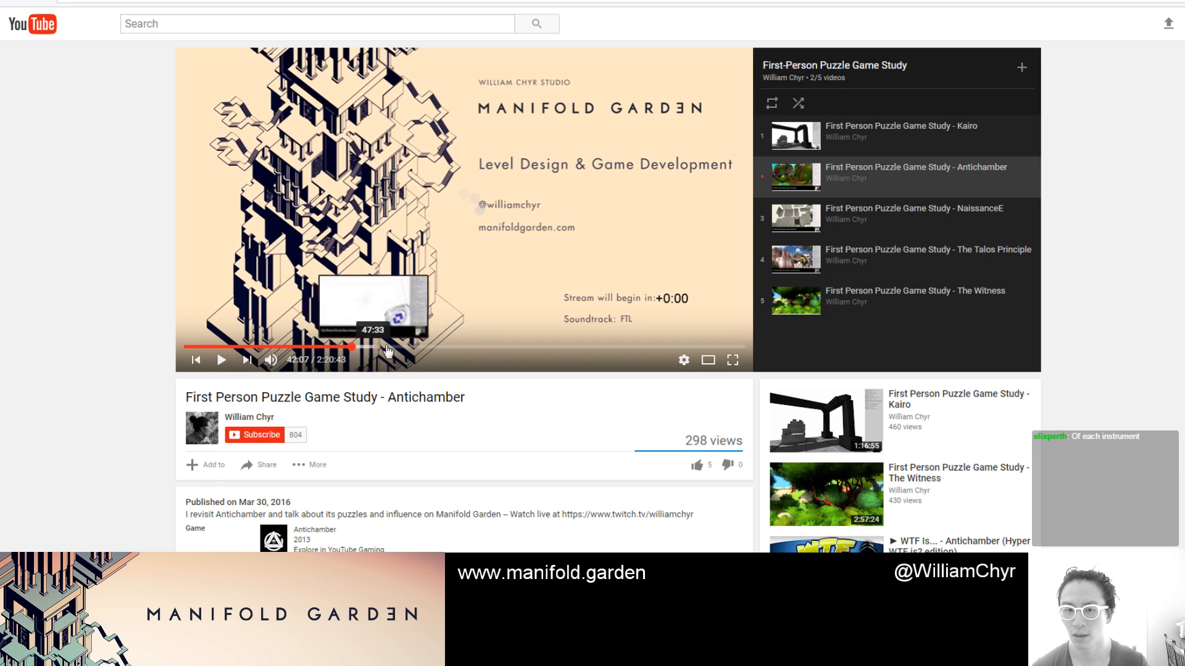
left_click(436, 350)
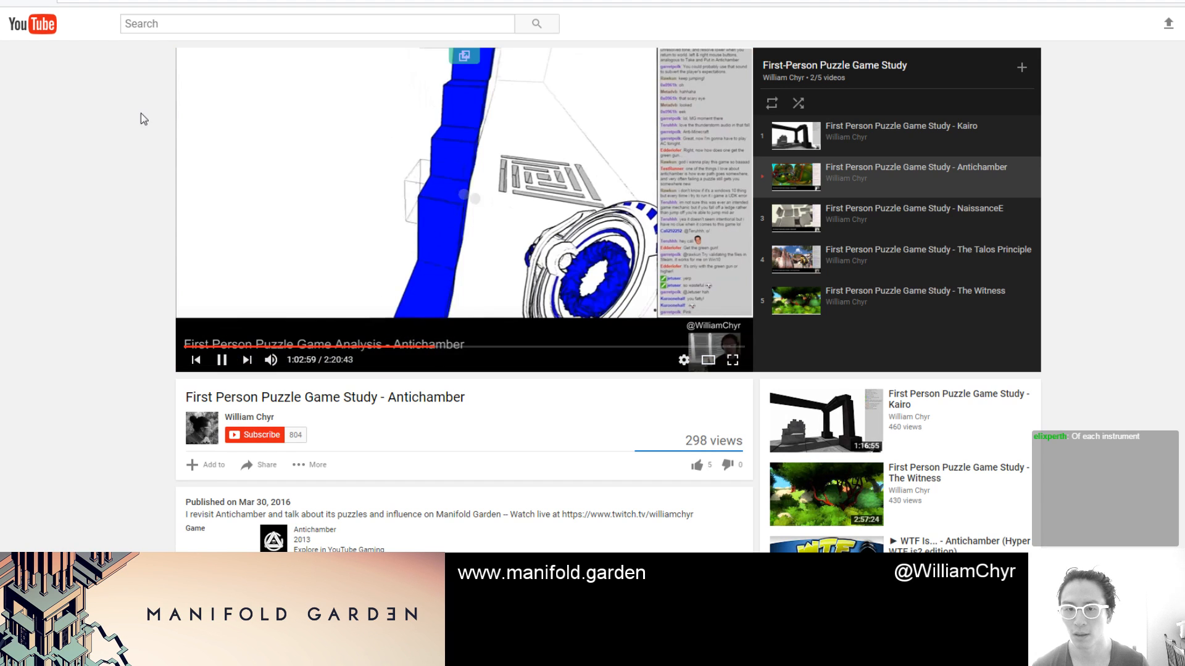
Return to the playlist, open The Witness study video, mute it and skip through several points to view its puzzles
key("alt+Left")
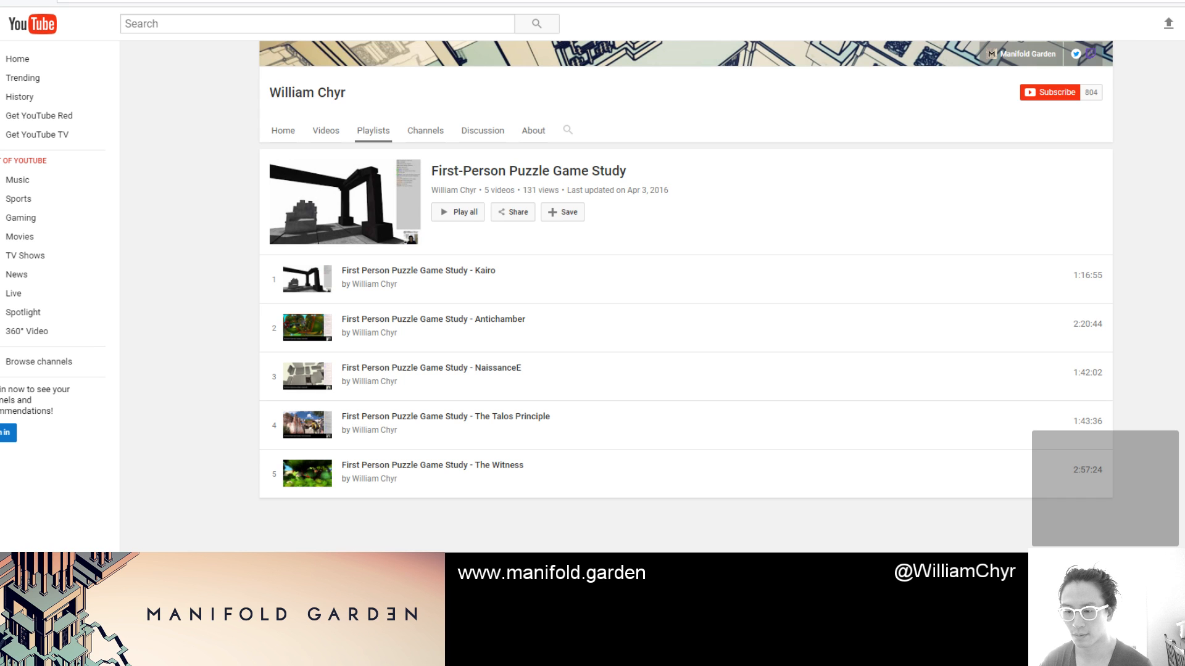
left_click(403, 468)
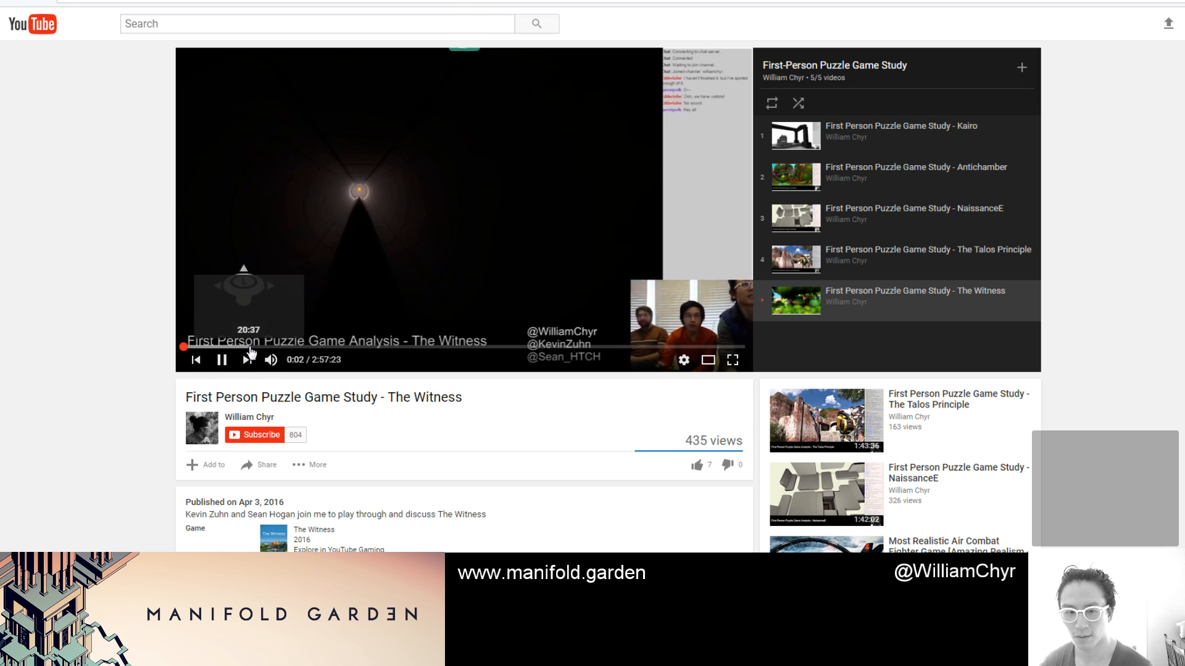
left_click(249, 347)
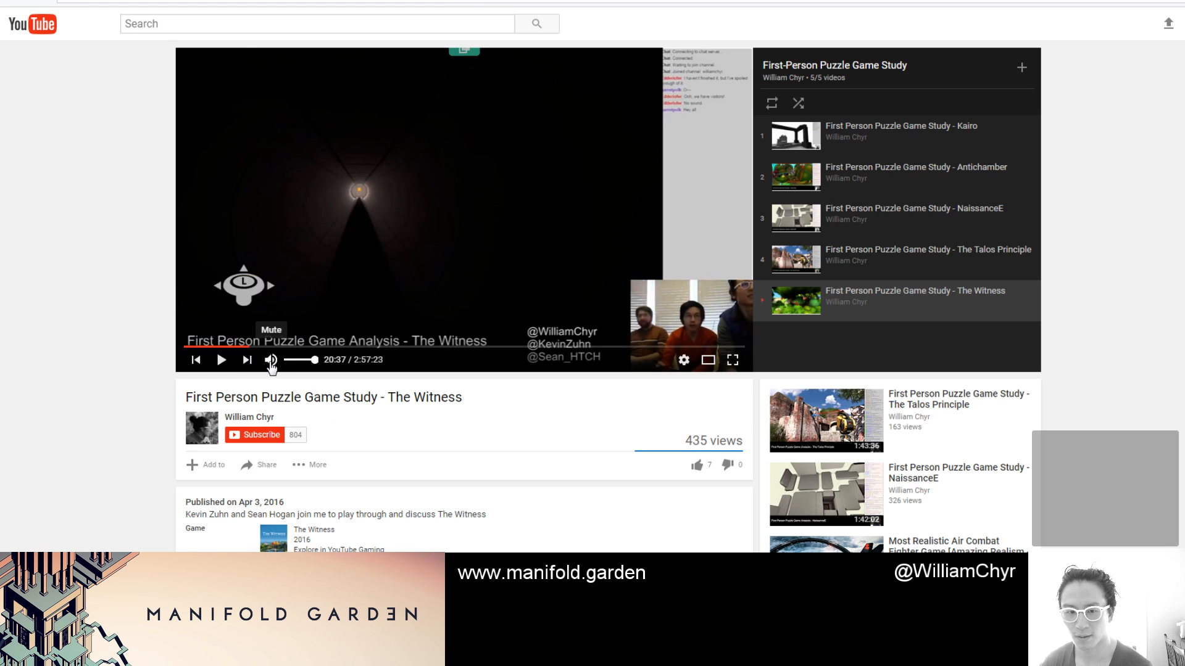
left_click(324, 348)
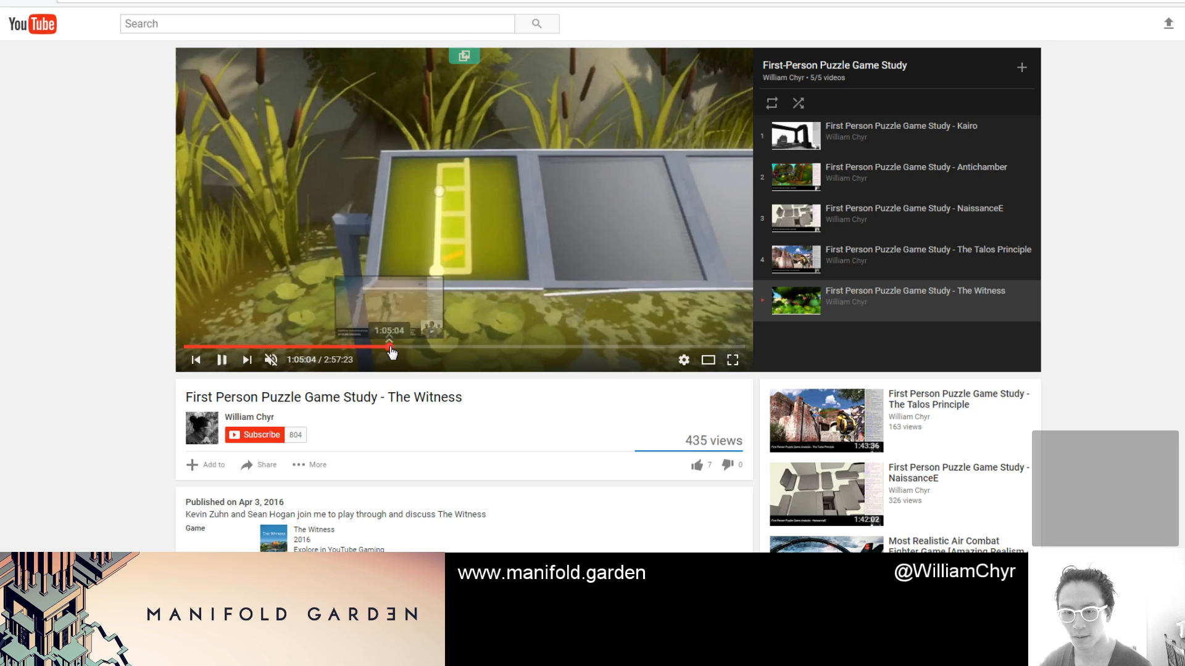
left_click(483, 348)
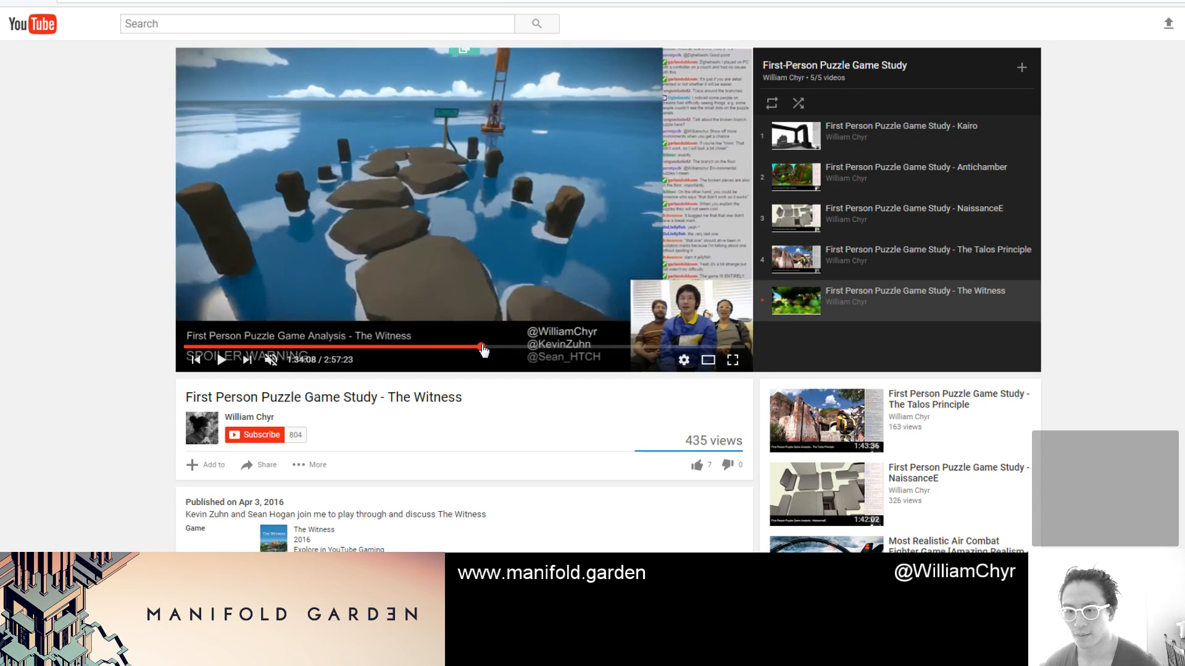
left_click(436, 347)
left_click(398, 347)
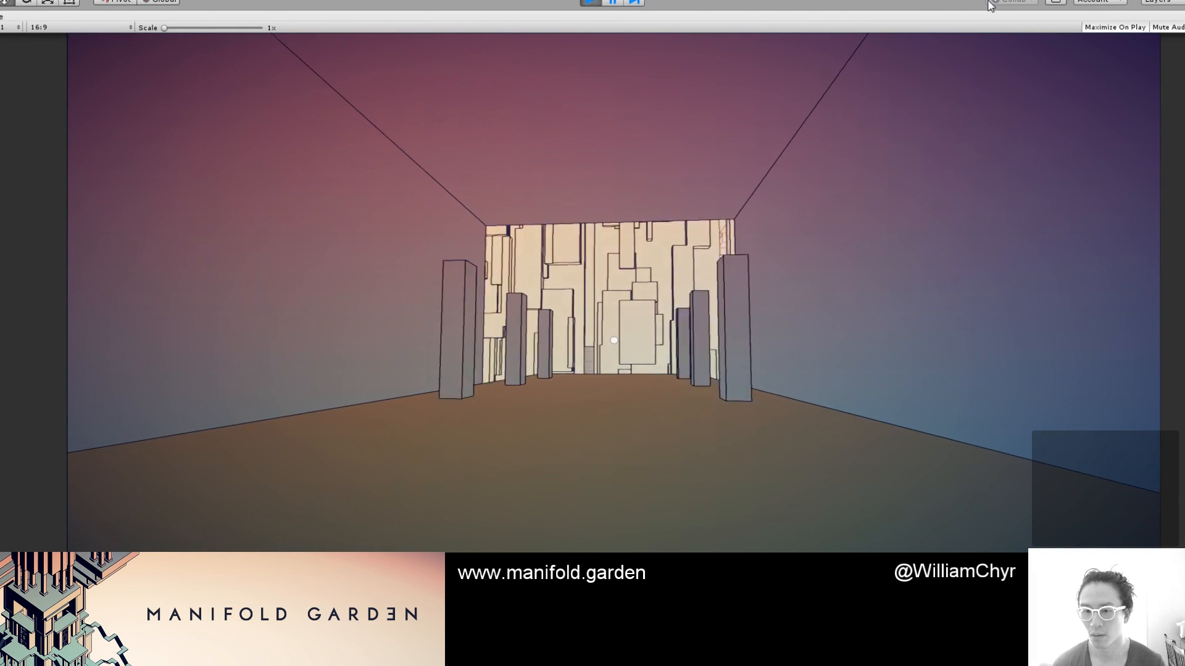
Playtest in Unity, walking from the pillared room through the glass-sided corridor and large hall to the outdoor structures
key("w")
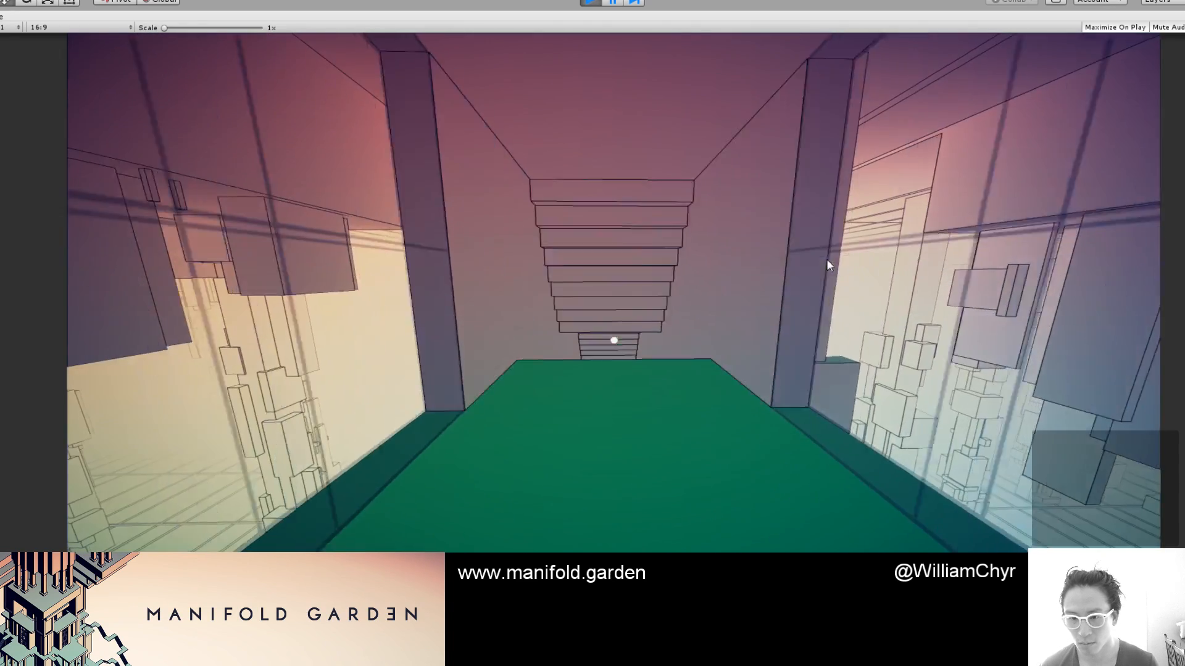
key("w")
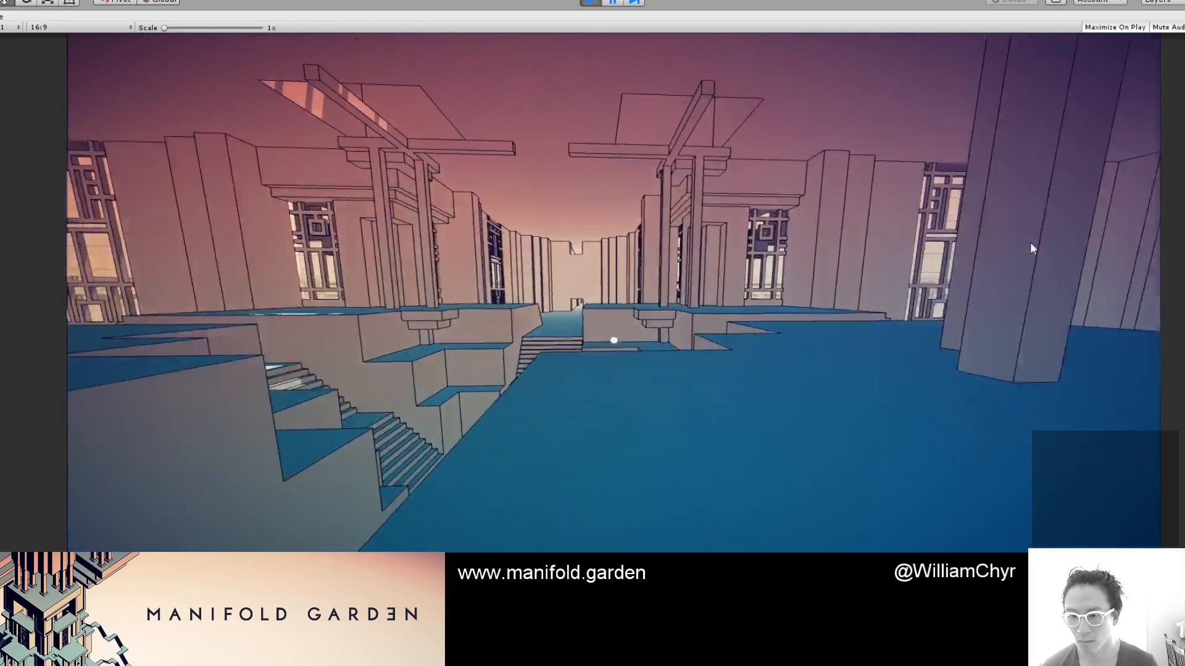
key("w")
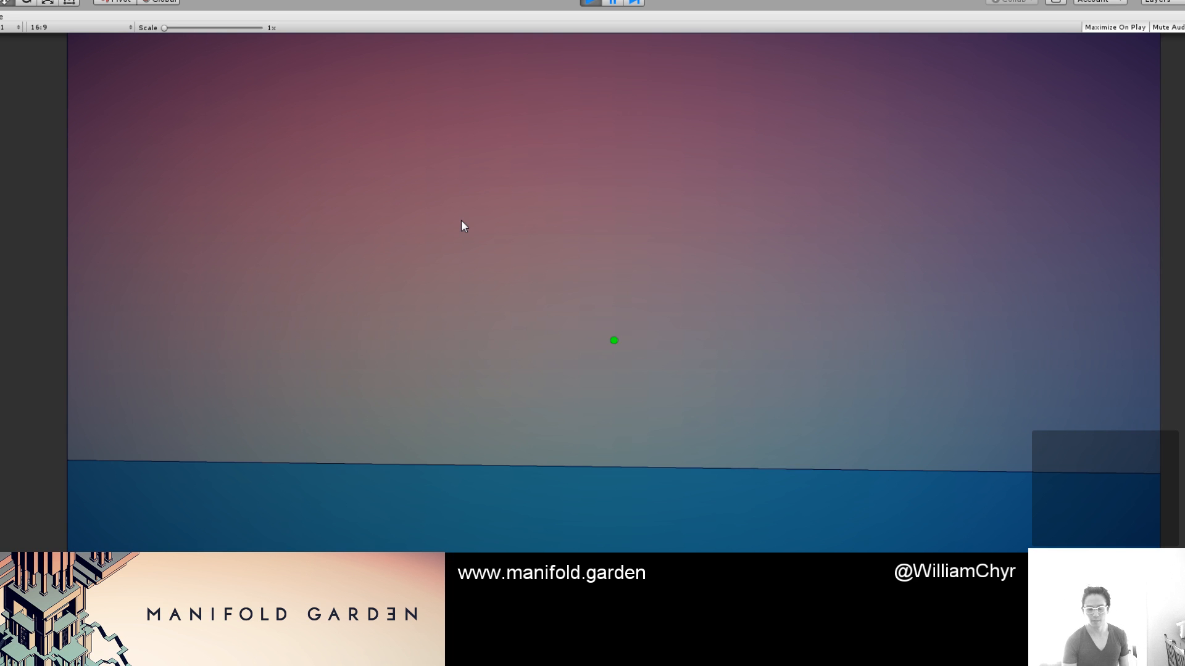
left_click(671, 214)
key("w")
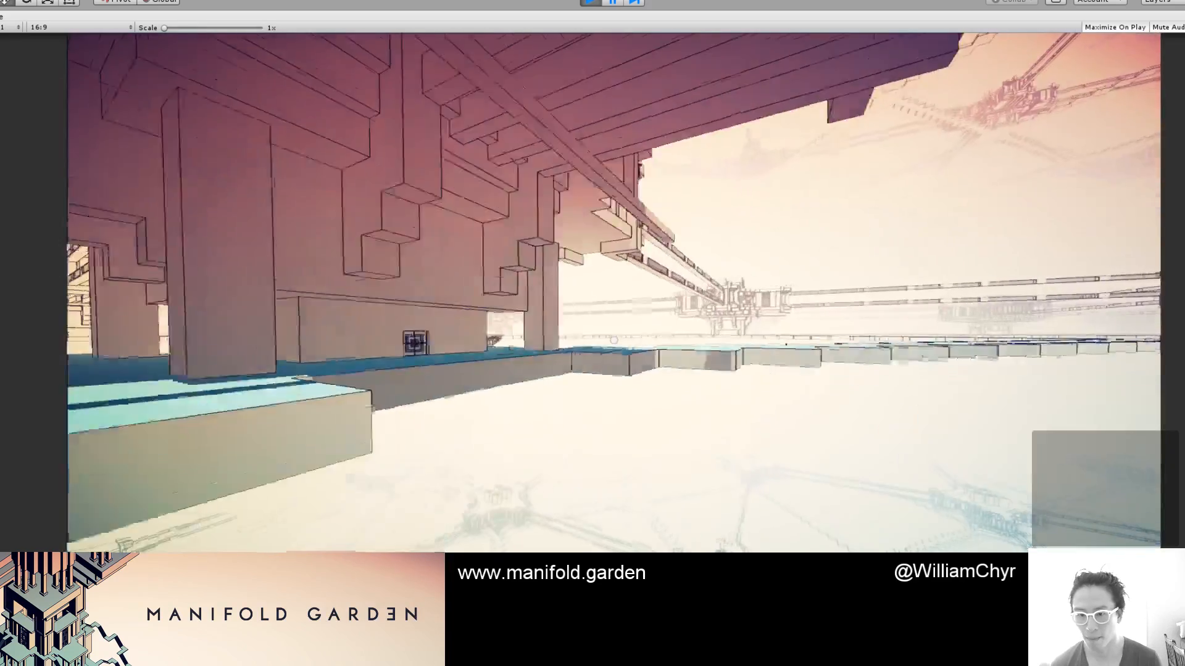
key("w")
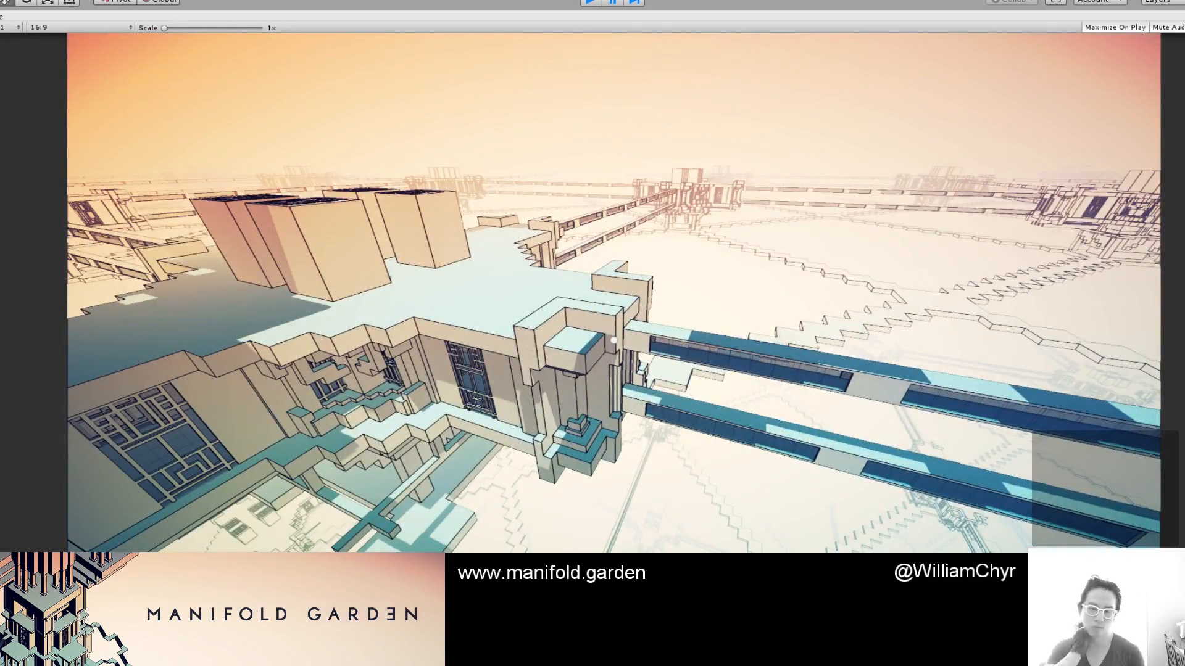
Stop the playtest and open the World_043_HubSecond scene, saving the changes to World_062_LargeGap
key("ctrl+p")
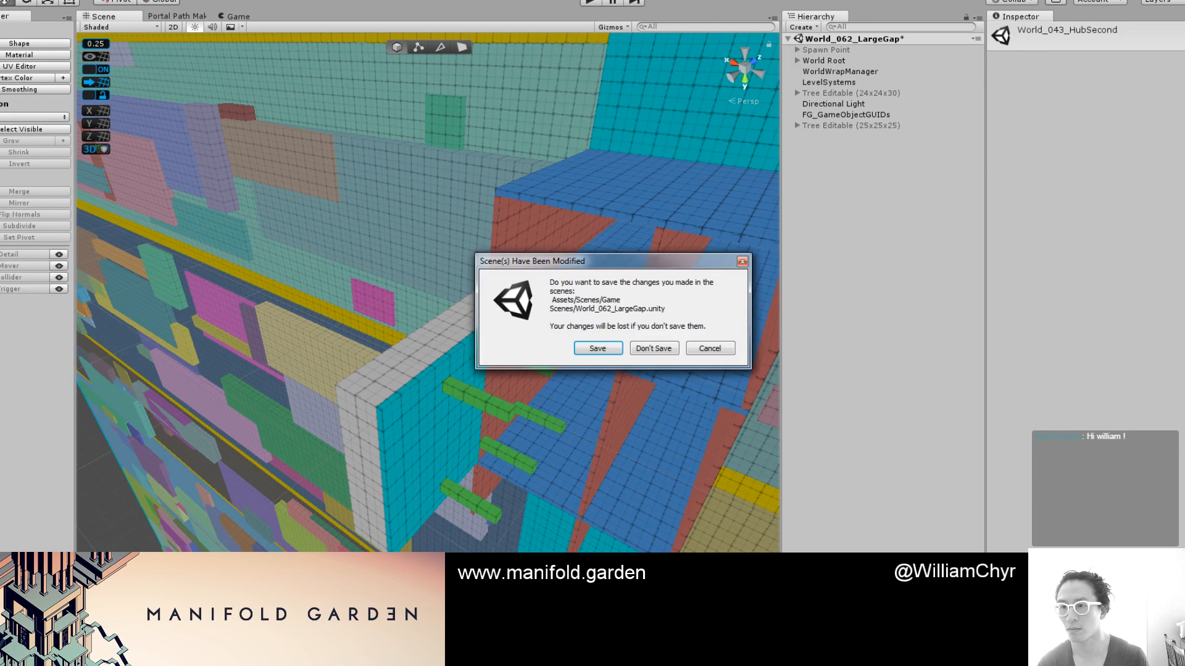
left_click(616, 350)
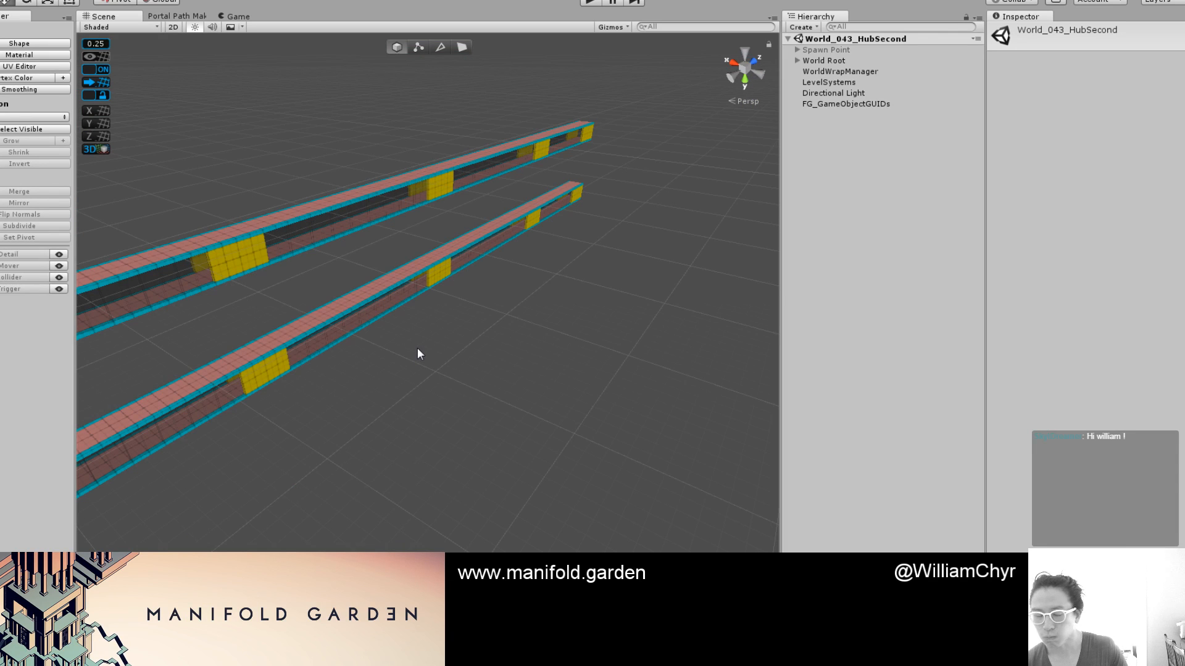
left_click(463, 331)
scroll(445, 340, "down", 8)
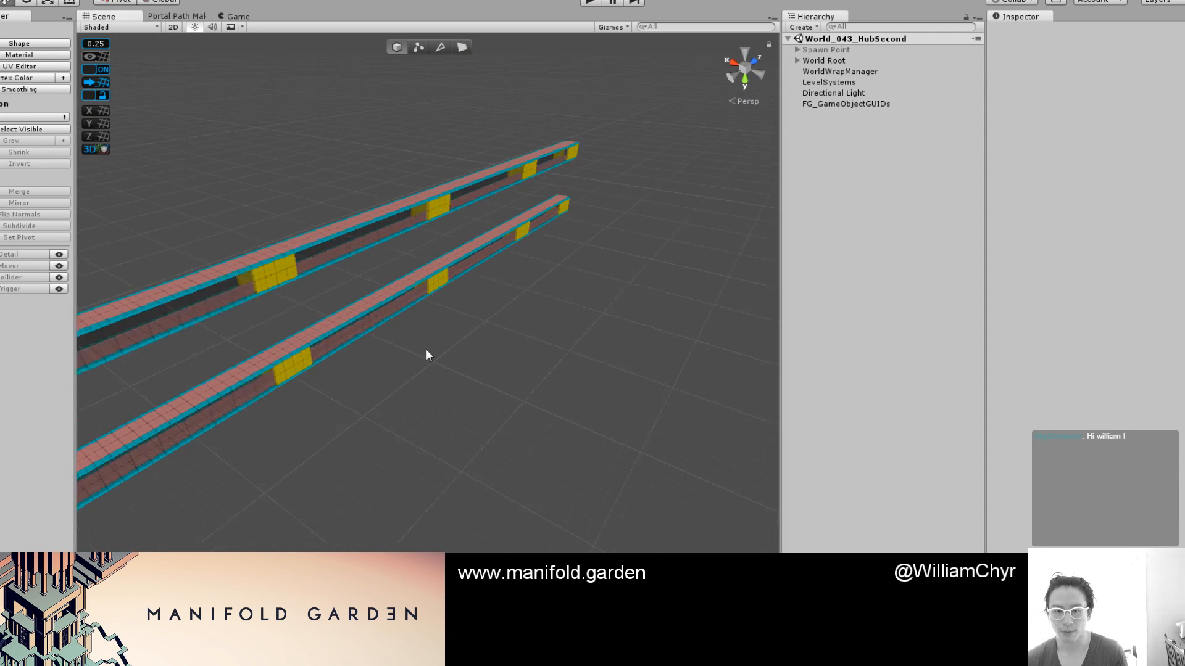
Examine the hub structure from below, from the side and from above, including its bridges and stepped diagonal paths
middle_click_drag(301, 388, 595, 349)
scroll(585, 353, "down", 5)
left_click_drag(585, 357, 500, 265, "alt")
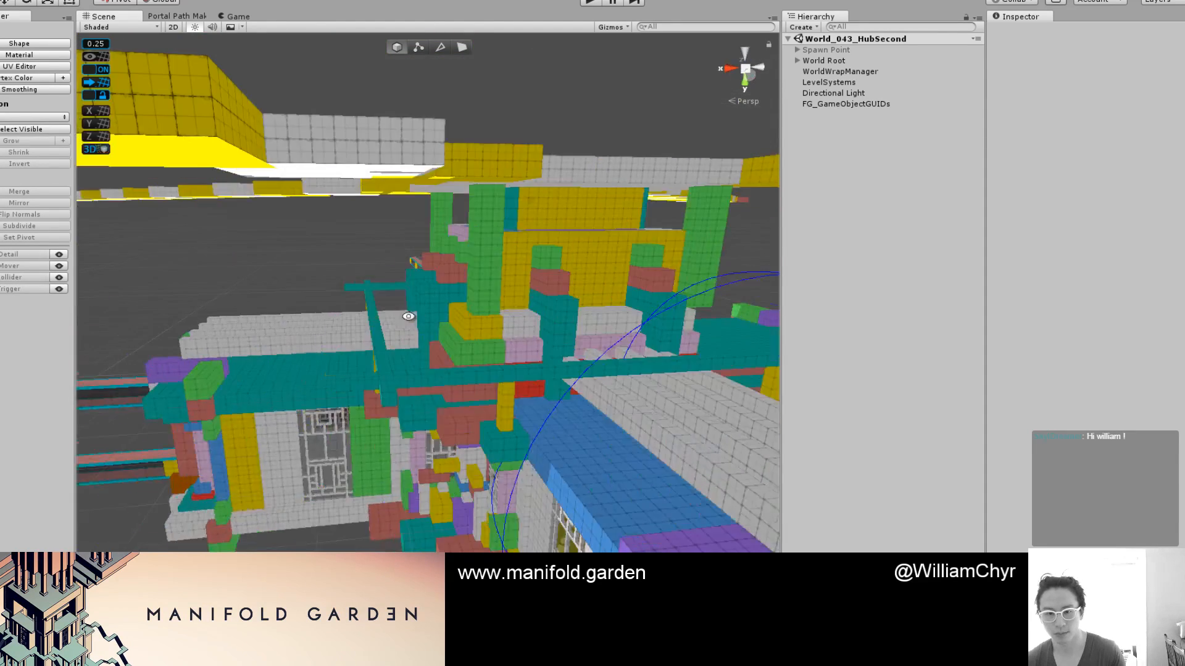
scroll(487, 355, "up", 5)
middle_click_drag(487, 355, 484, 316)
scroll(484, 316, "down", 5)
left_click_drag(484, 316, 536, 385, "alt")
right_click_drag(536, 385, 586, 341)
scroll(445, 406, "down", 5)
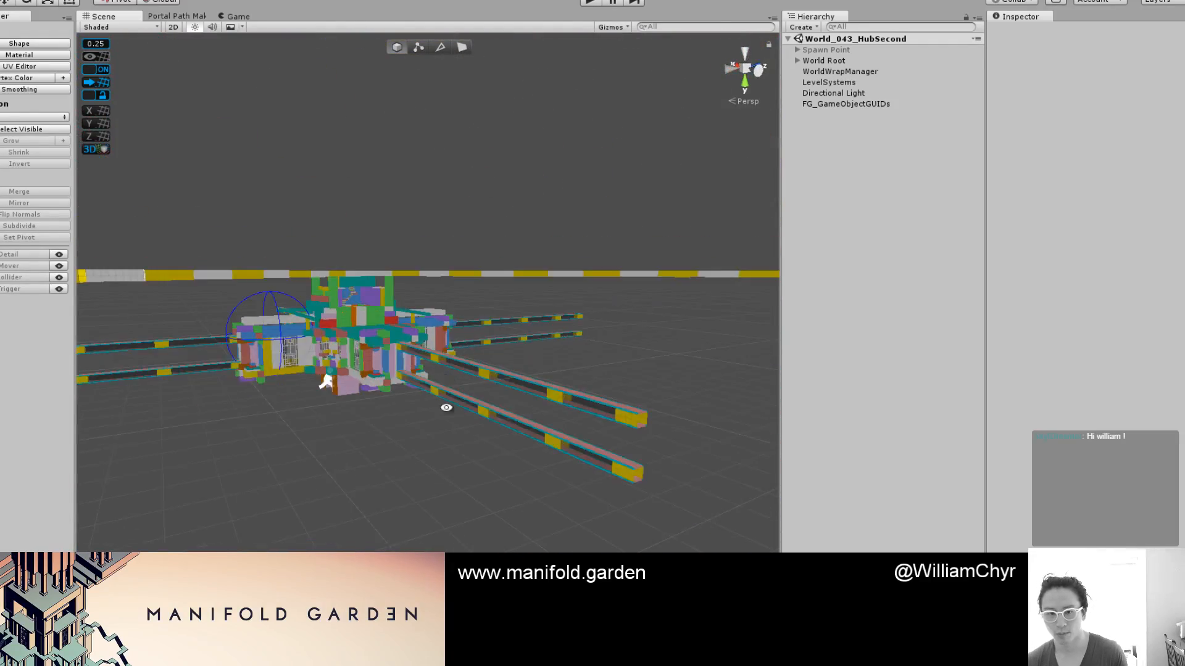
left_click_drag(446, 406, 408, 278, "alt")
scroll(407, 290, "up", 5)
left_click_drag(398, 501, 246, 254, "alt")
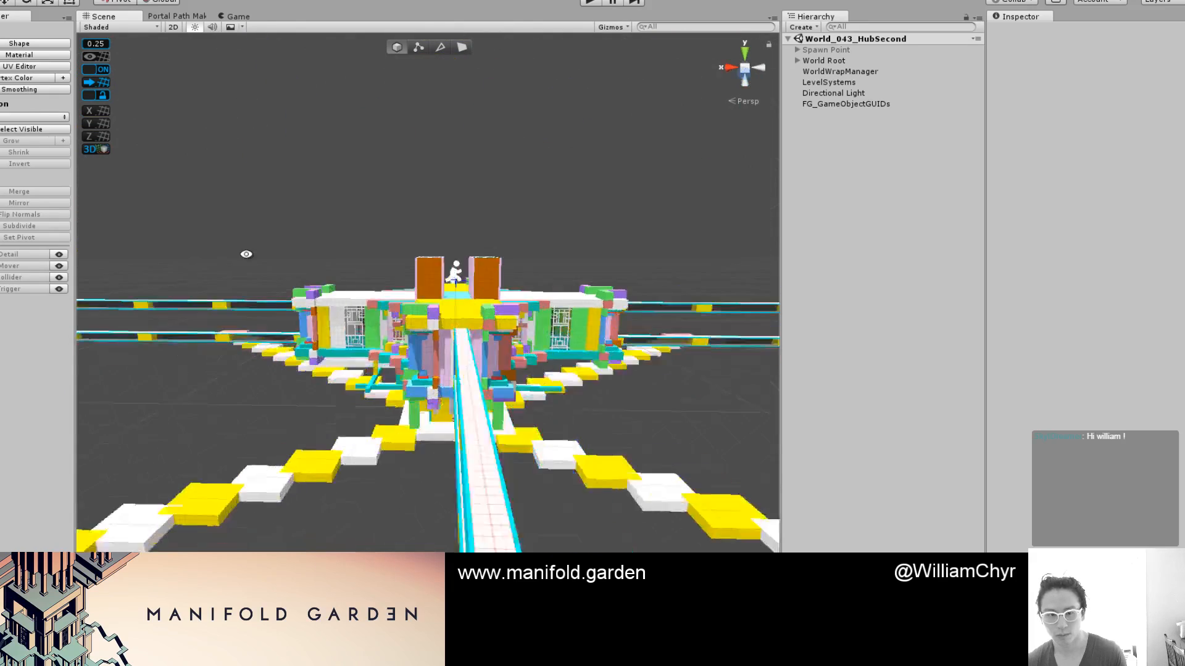
scroll(309, 418, "up", 3)
left_click_drag(200, 433, 370, 432, "alt")
scroll(320, 445, "up", 4)
middle_click_drag(321, 444, 262, 483)
right_click_drag(262, 483, 536, 525)
left_click_drag(537, 524, 651, 538, "alt")
scroll(651, 539, "up", 3)
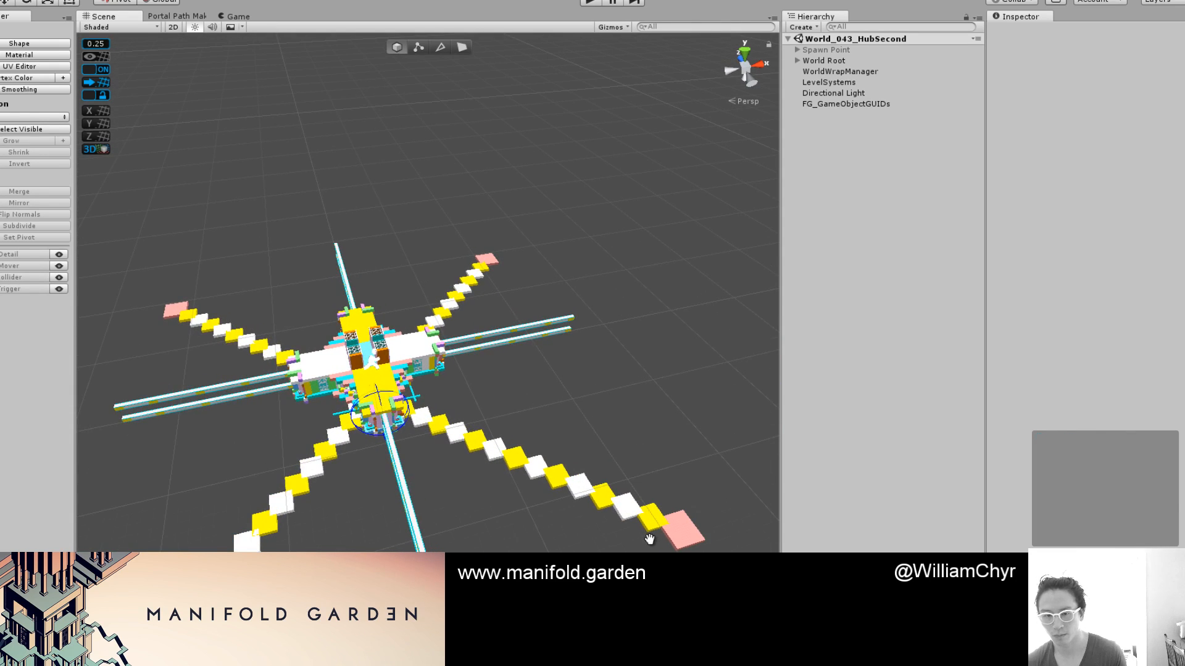
Select the long diagonal path, then the WorldWrapManager to display the world wrap boundary and its settings
middle_click_drag(649, 540, 413, 506)
left_click(434, 490)
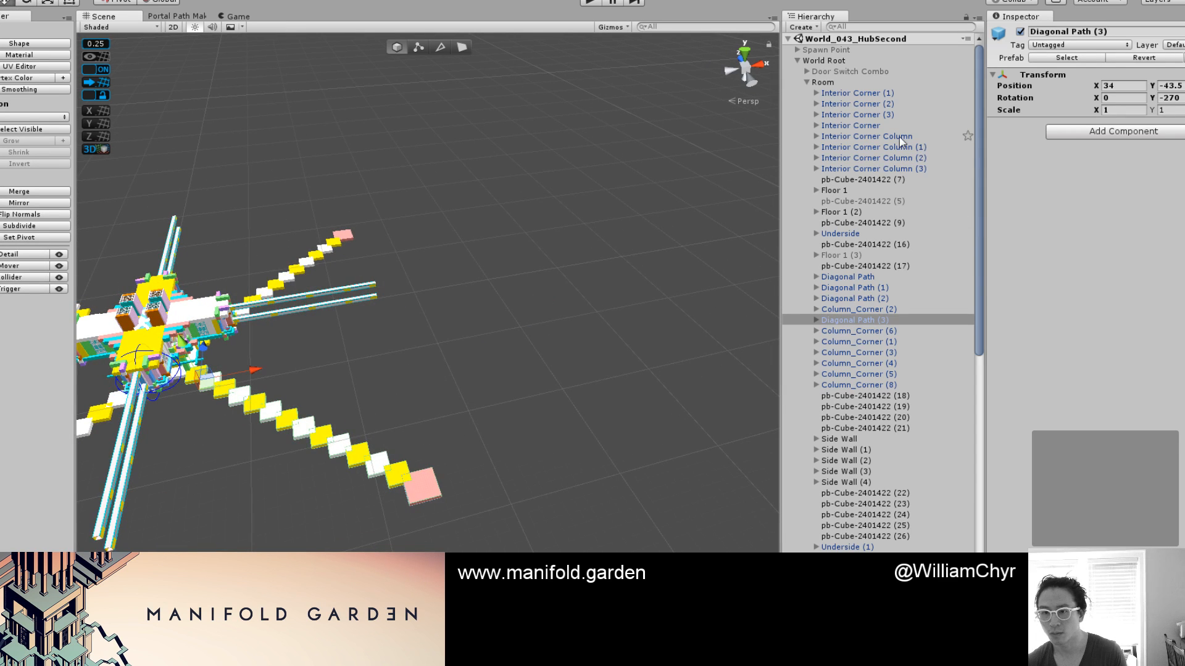
left_click(797, 60)
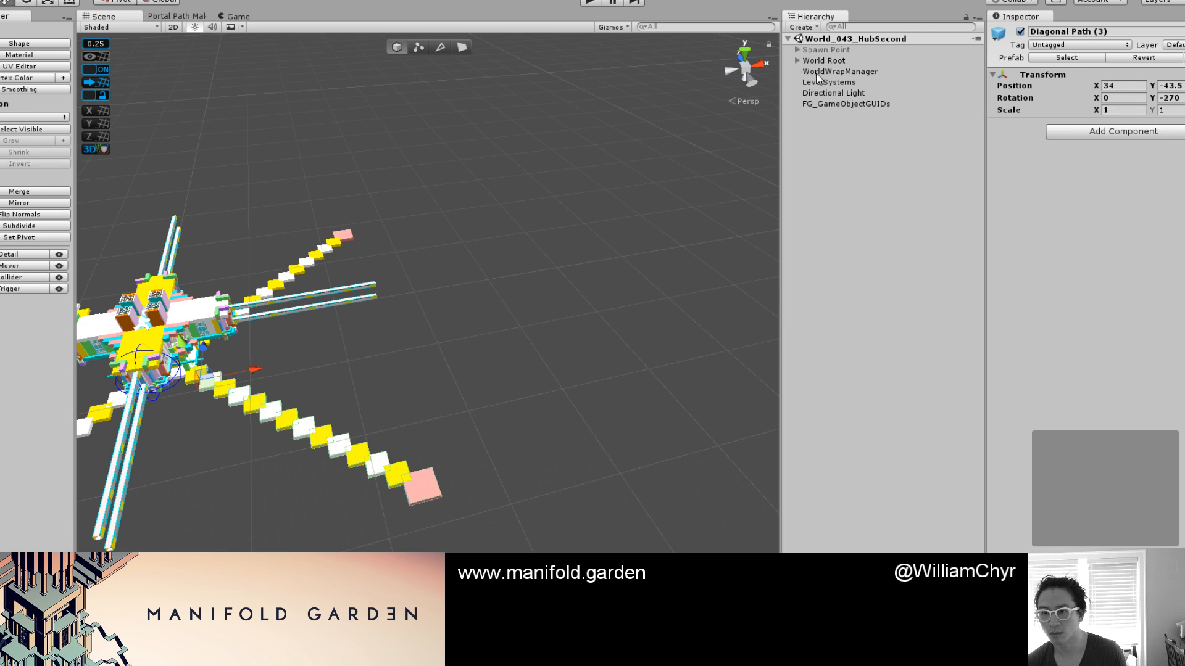
left_click(817, 72)
left_click(993, 113)
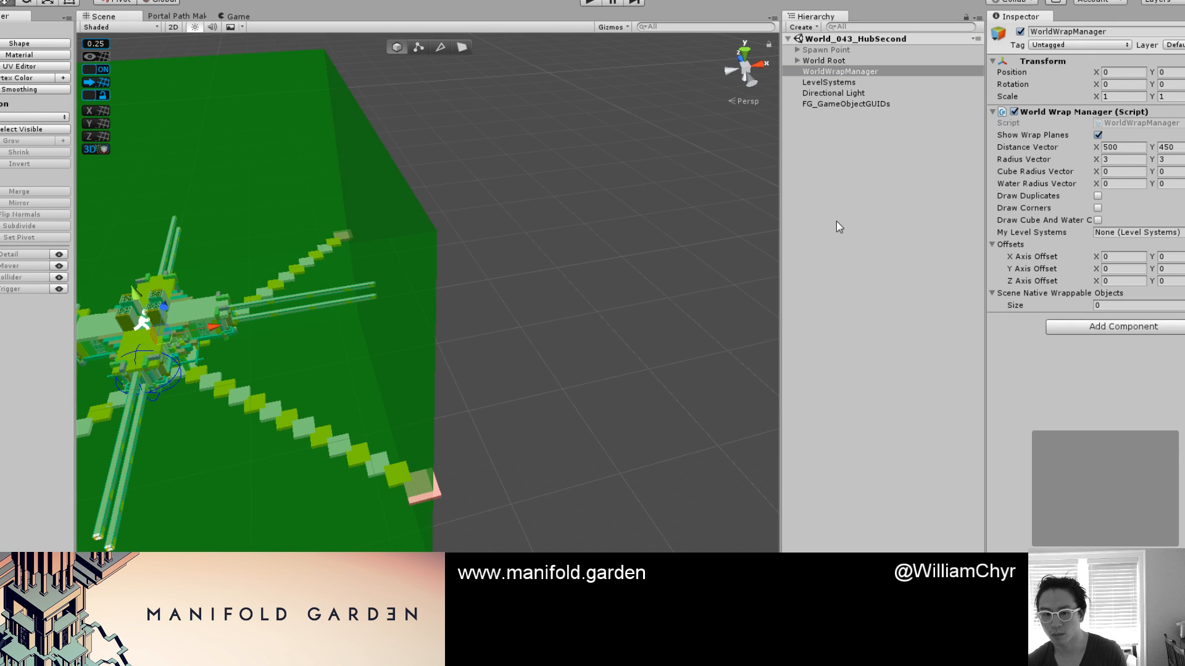
Inspect where the pink end platform of the diagonal path crosses the green wrap boundary
scroll(506, 401, "up", 3)
middle_click_drag(508, 460, 491, 425)
scroll(481, 438, "up", 3)
middle_click_drag(463, 471, 441, 435)
scroll(438, 457, "up", 3)
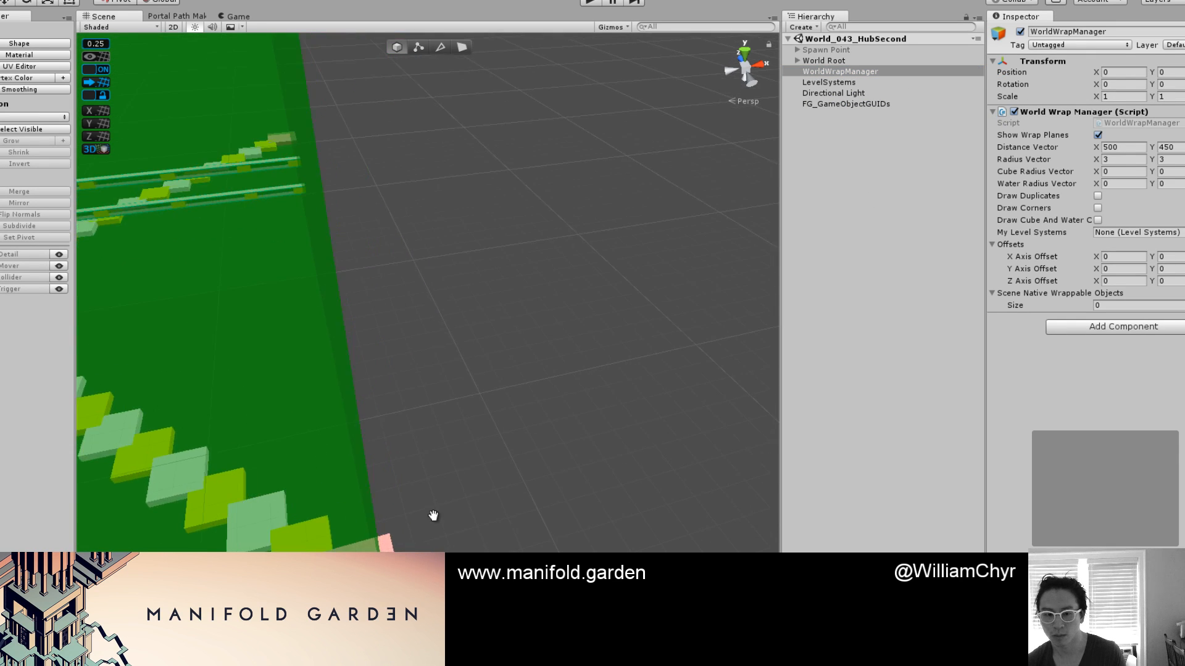
middle_click_drag(431, 516, 599, 309)
scroll(597, 313, "down", 15)
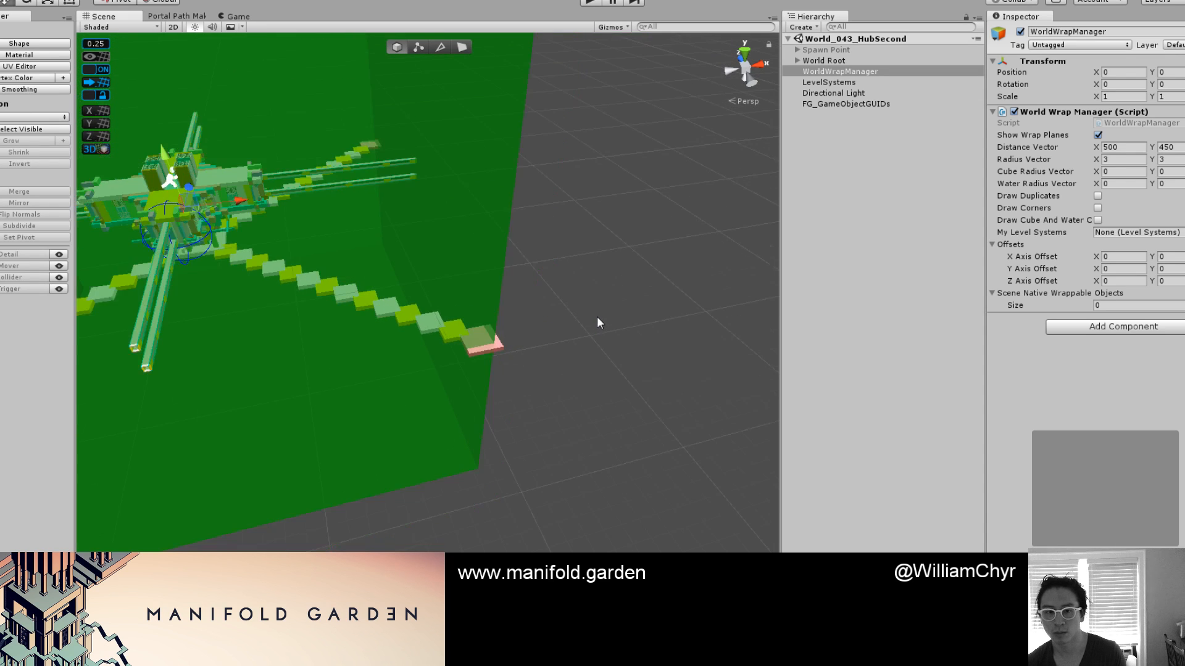
scroll(612, 280, "up", 10)
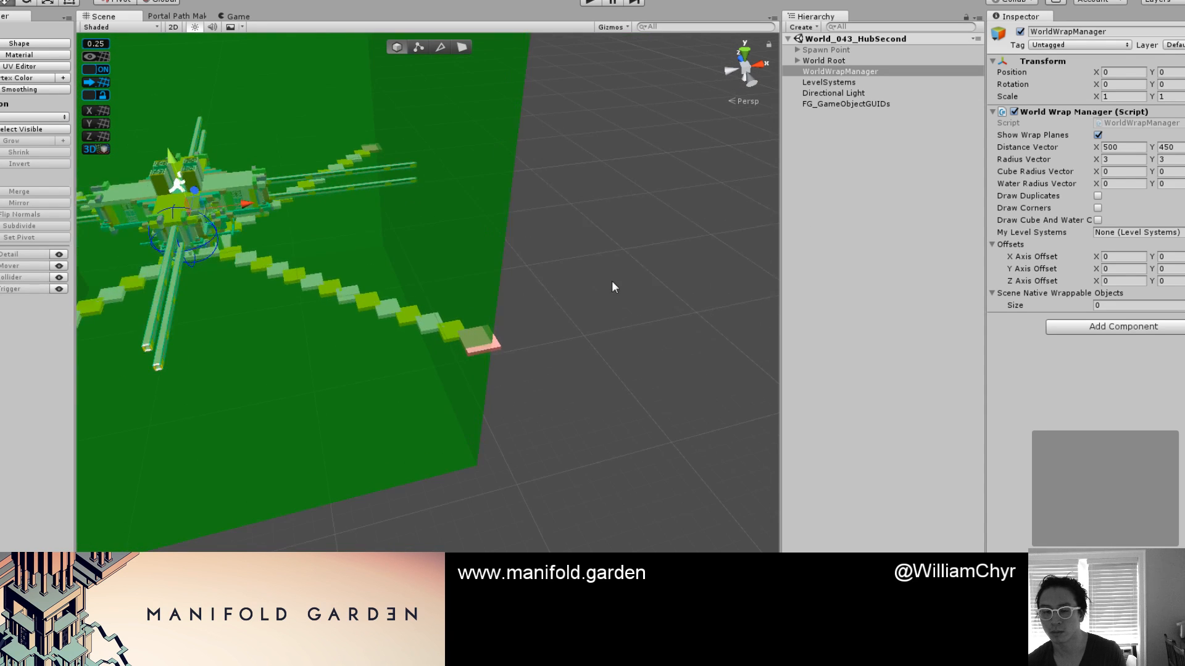
scroll(599, 289, "up", 10)
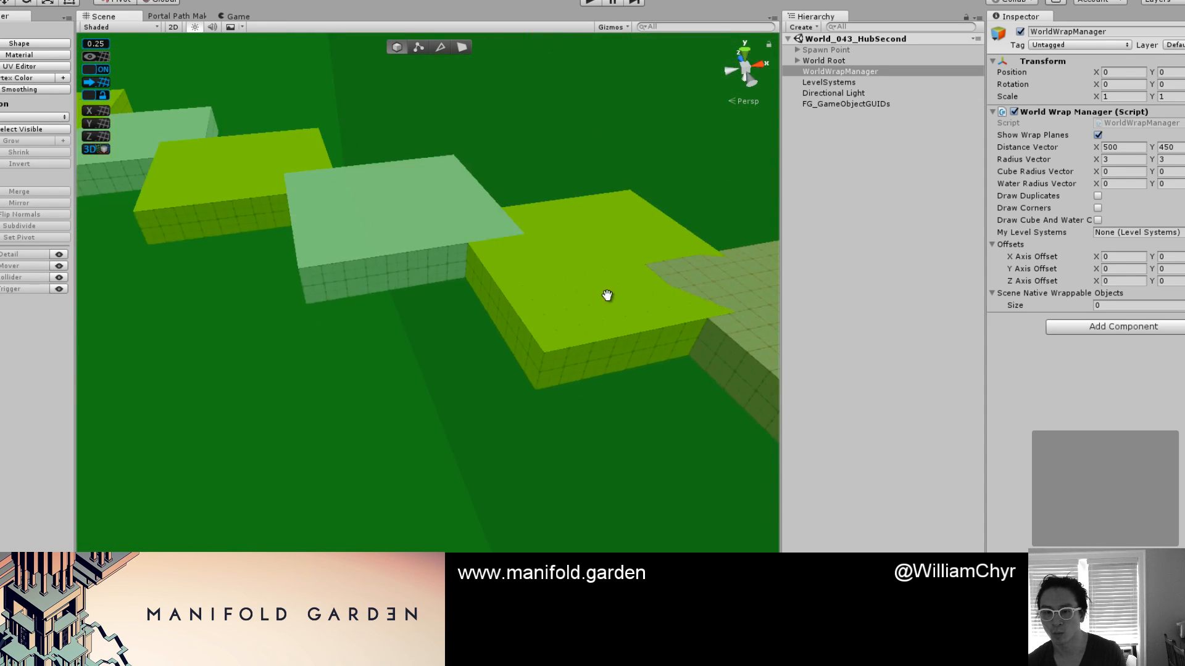
scroll(537, 321, "up", 10)
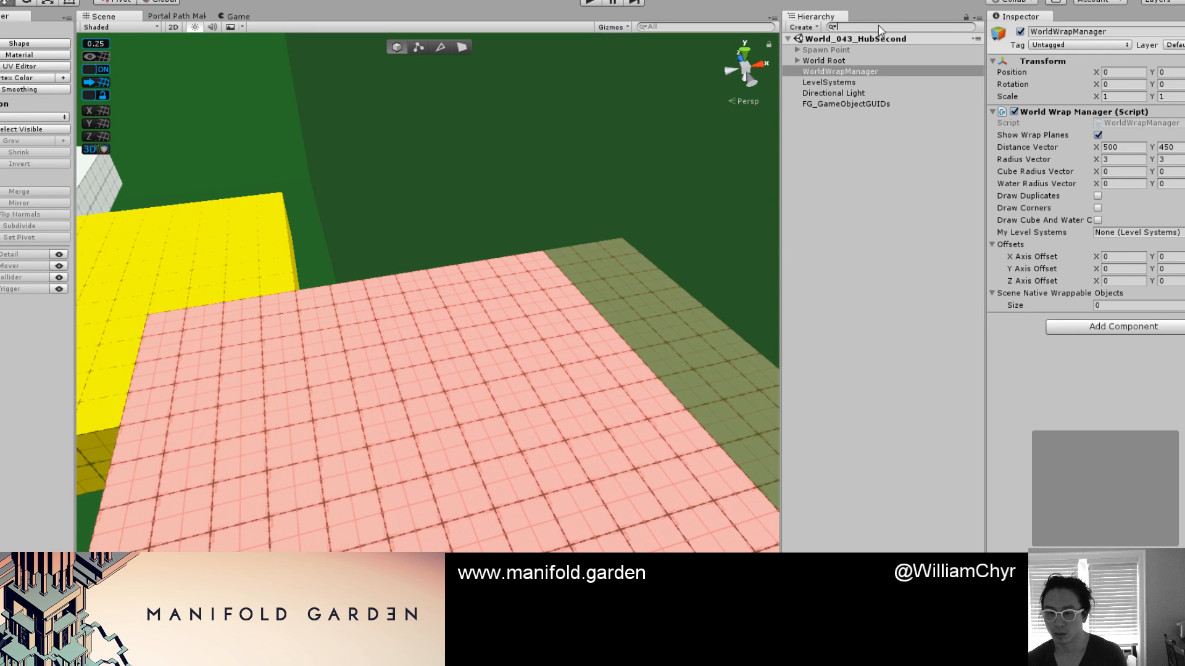
Filter the scene objects for "portal" and place a new Portal on the diagonal path's pink end platform
type("portal")
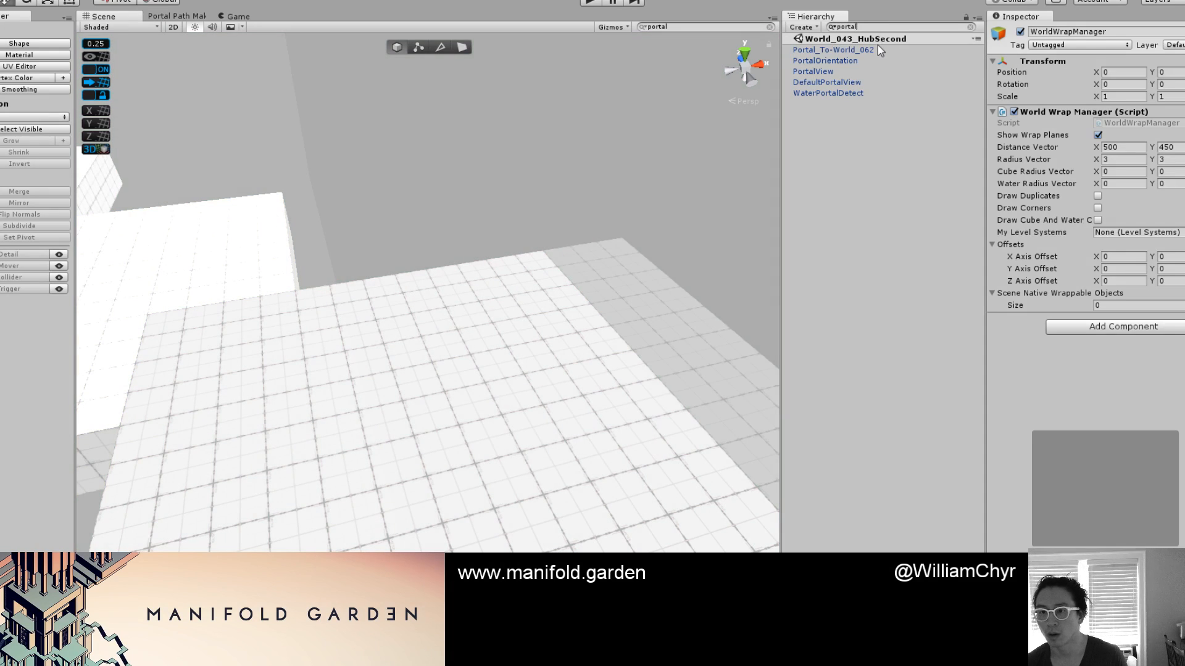
left_click(879, 50)
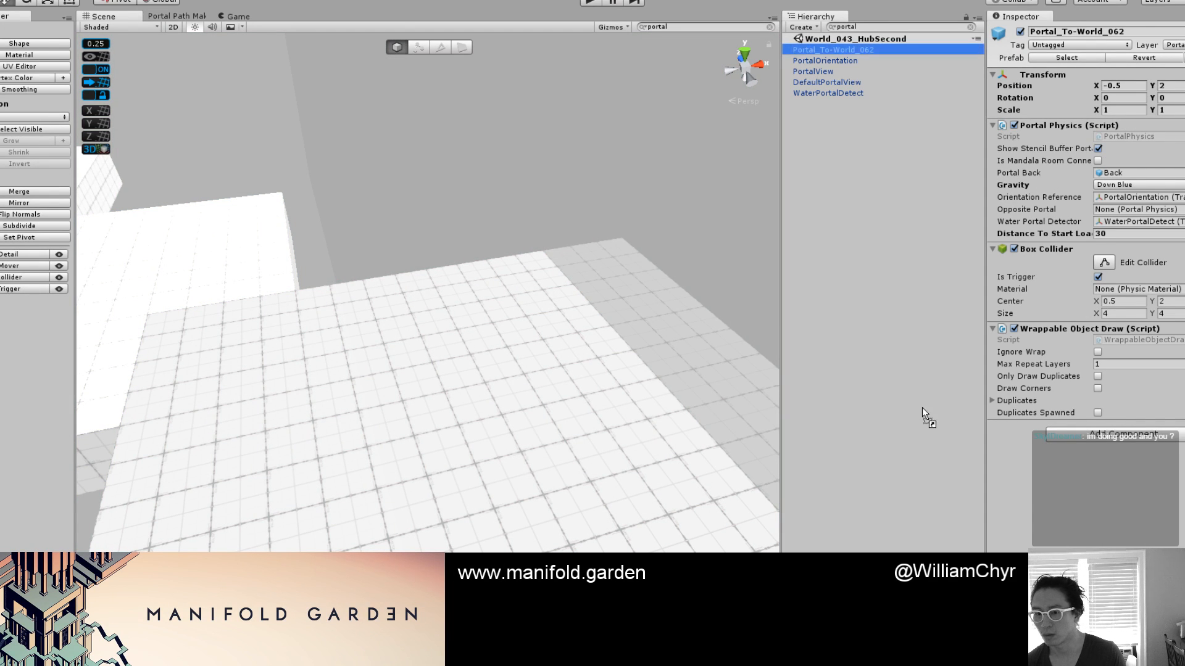
left_click_drag(921, 407, 476, 376)
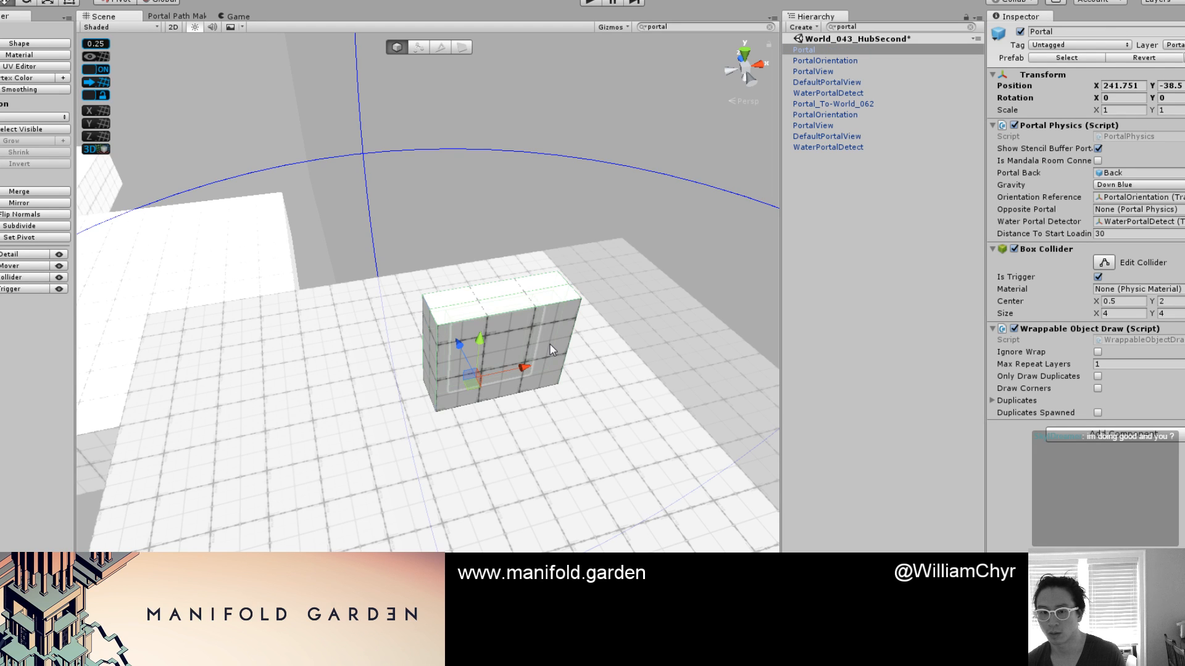
scroll(549, 342, "up", 5)
scroll(549, 340, "down", 5)
left_click_drag(543, 346, 743, 325, "alt")
scroll(605, 340, "down", 8)
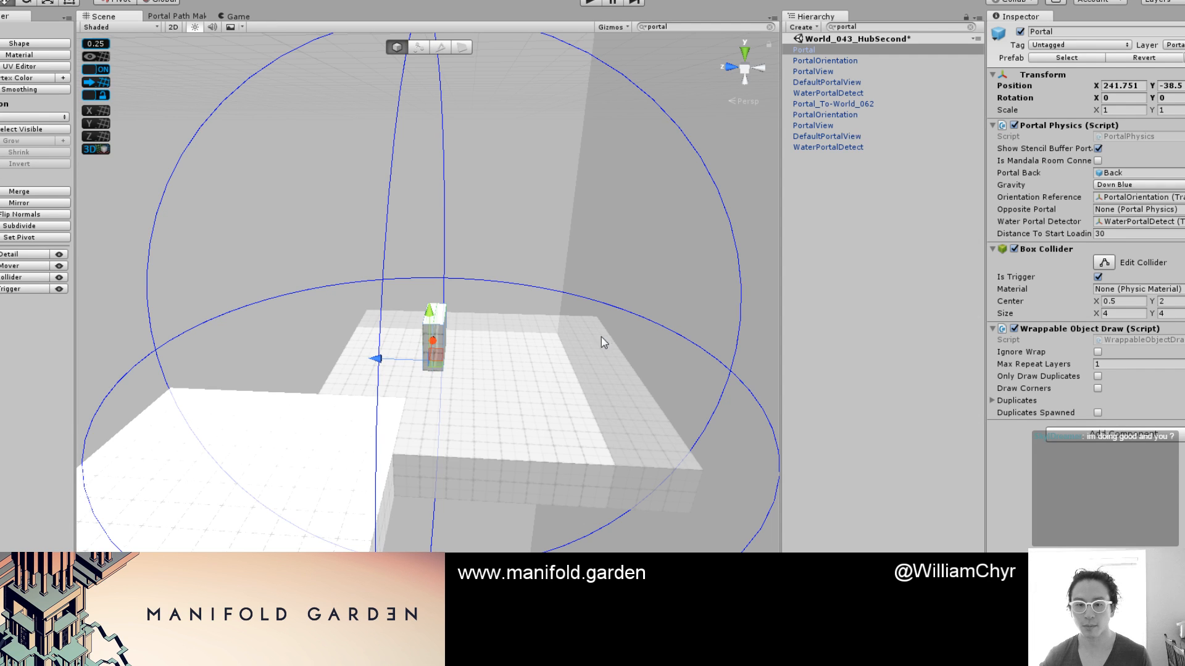
scroll(415, 418, "down", 13)
left_click_drag(383, 447, 635, 424, "alt")
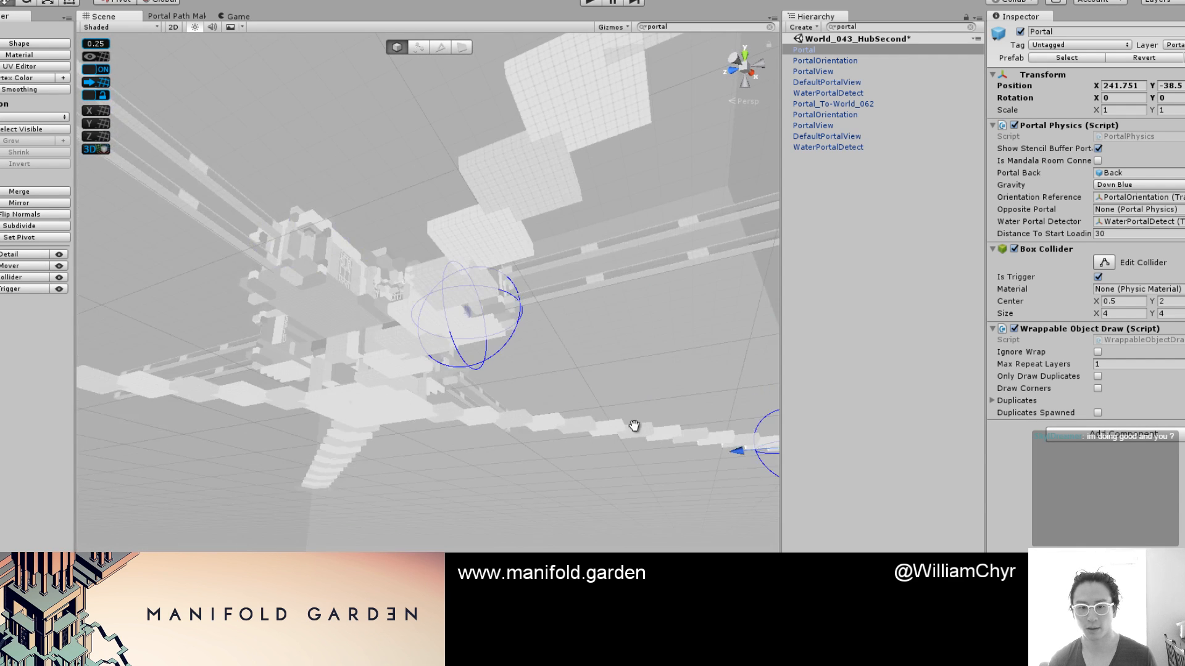
left_click(971, 27)
Examine the hub's underside, bridges and diagonal paths, both in plain shading and with the game's rendering effects
scroll(513, 333, "up", 3)
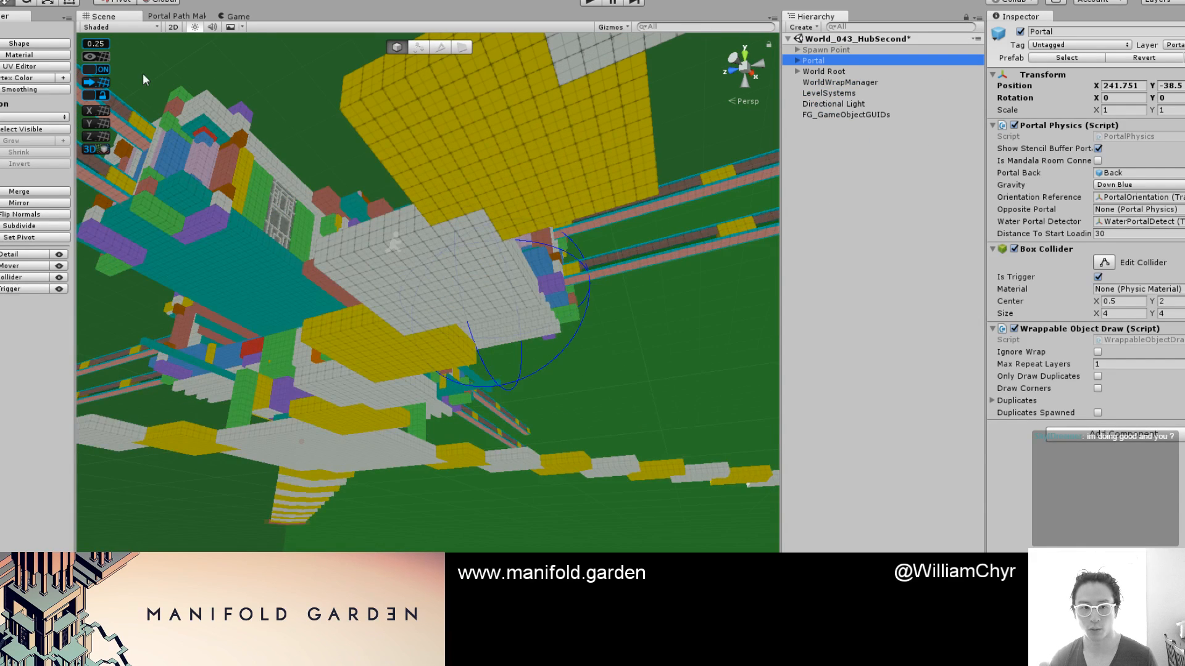
left_click(385, 261)
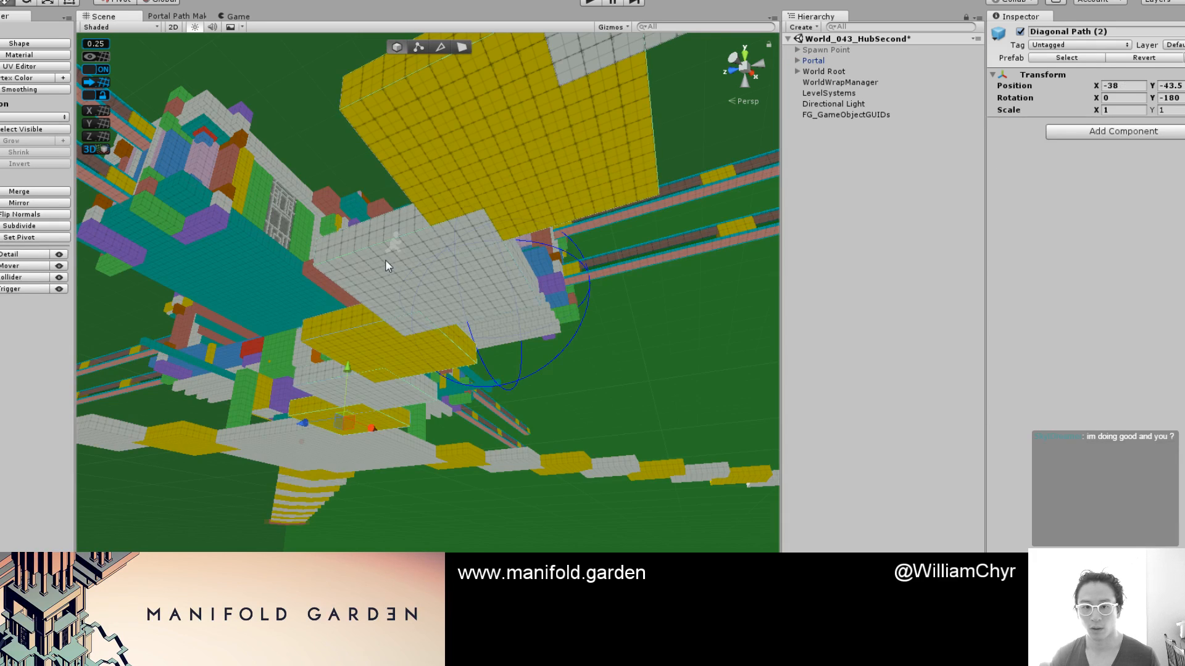
scroll(389, 261, "down", 5)
scroll(407, 269, "up", 2)
left_click_drag(415, 280, 634, 283, "alt")
scroll(633, 283, "up", 3)
middle_click_drag(633, 346, 596, 380)
left_click_drag(596, 379, 493, 303, "alt")
left_click(657, 318)
scroll(492, 422, "down", 6)
scroll(587, 334, "up", 2)
scroll(586, 333, "down", 3)
left_click_drag(587, 333, 551, 374, "alt")
scroll(551, 374, "up", 10)
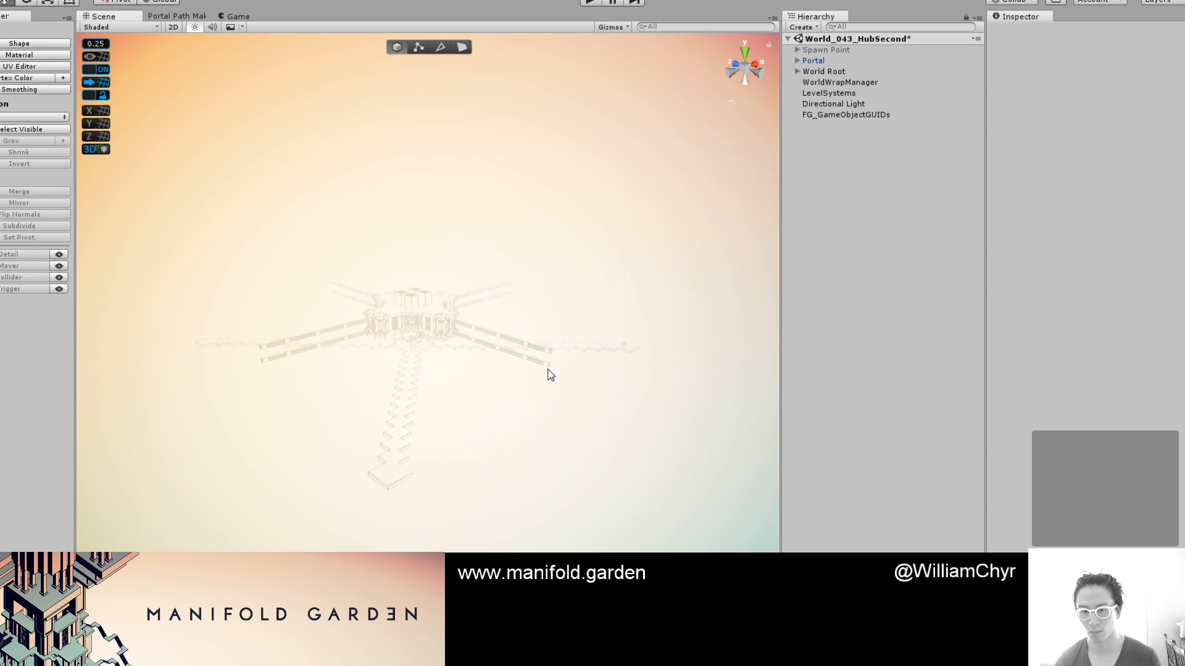
scroll(551, 374, "up", 3)
left_click_drag(531, 377, 568, 270, "alt")
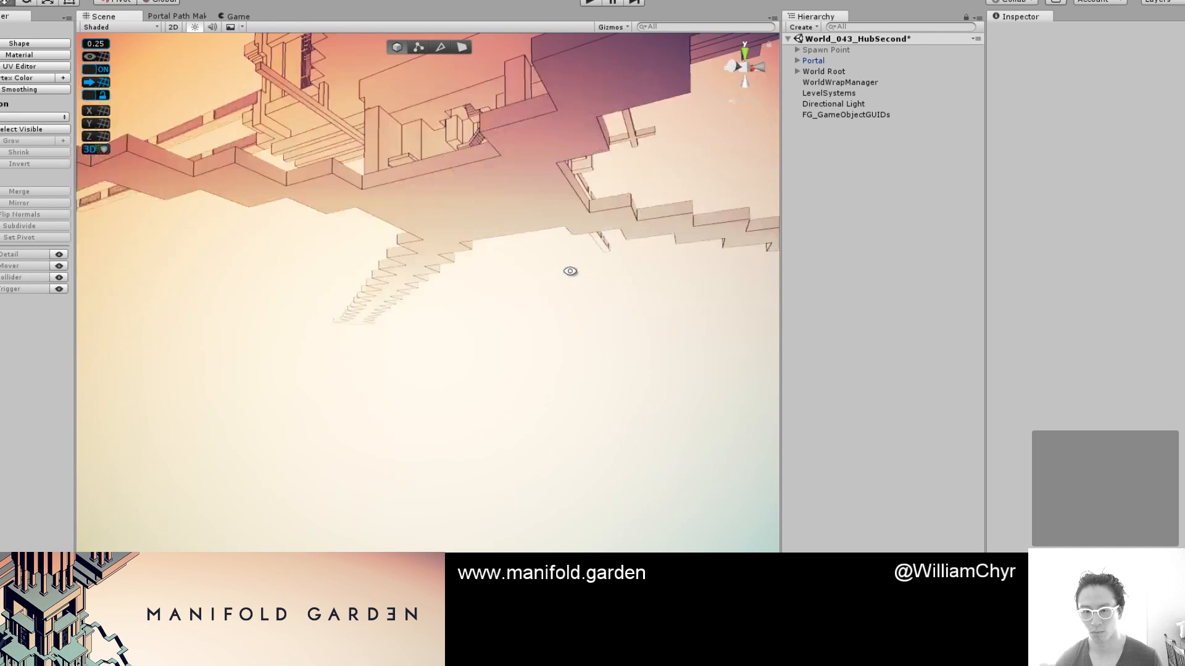
scroll(570, 274, "down", 5)
middle_click_drag(570, 276, 564, 332)
left_click_drag(563, 333, 544, 317, "alt")
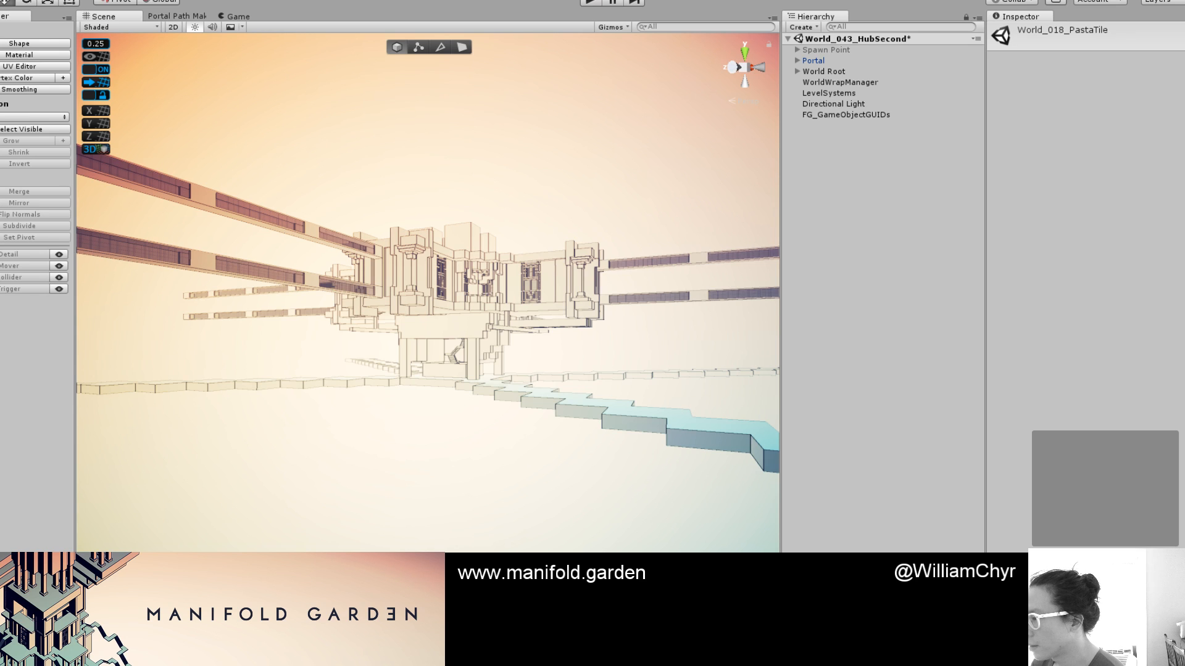
Load the World_017_Tesseract scene alongside the hub and save World_043_HubSecond
key("Up")
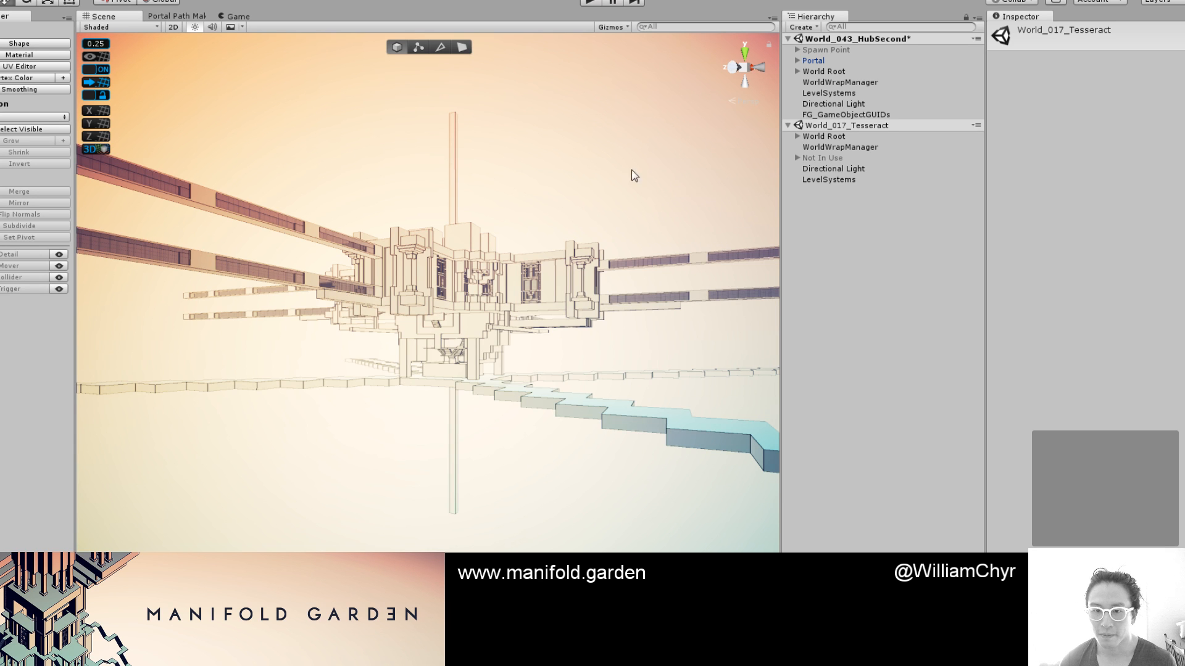
scroll(541, 160, "up", 3)
left_click_drag(543, 161, 509, 223, "alt")
left_click(848, 41)
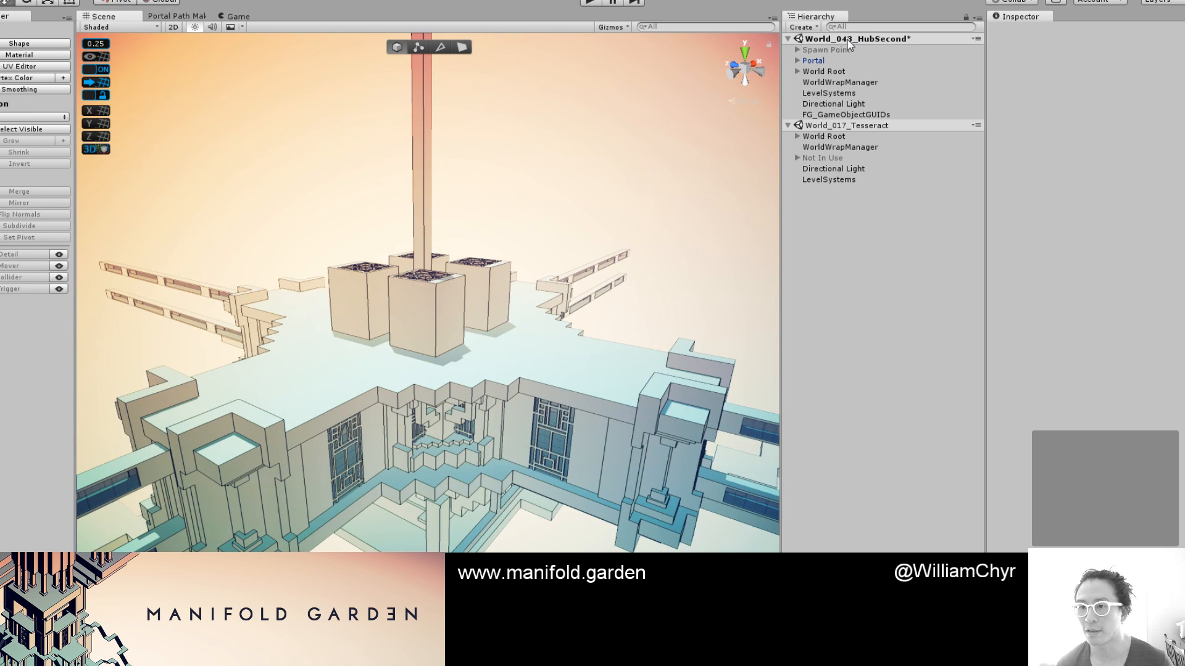
right_click(849, 43)
left_click(898, 72)
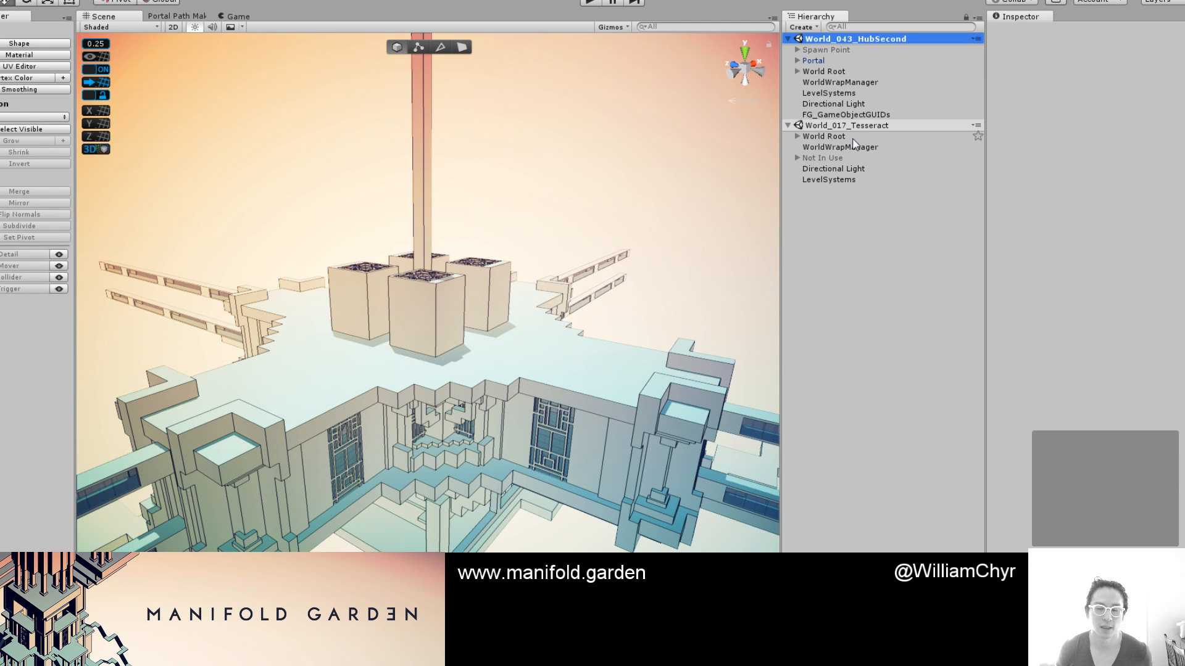
Unload the World_043_HubSecond scene and view the World_017_Tesseract structure on its own
right_click(839, 45)
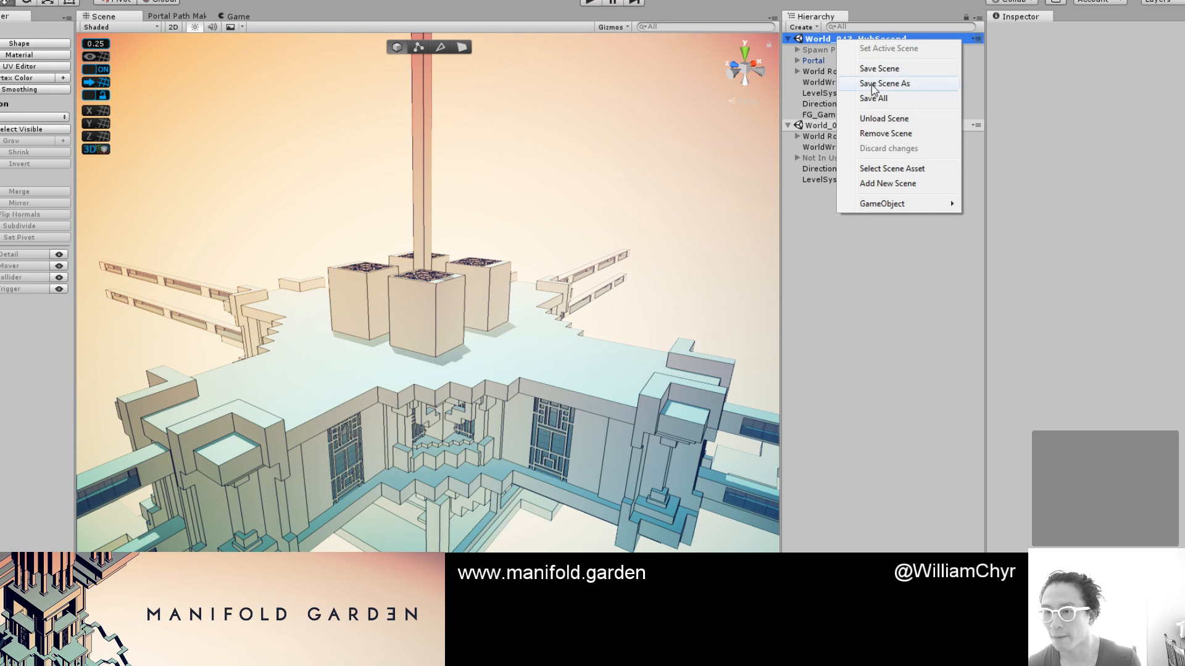
left_click(884, 118)
scroll(597, 305, "up", 3)
scroll(598, 306, "down", 3)
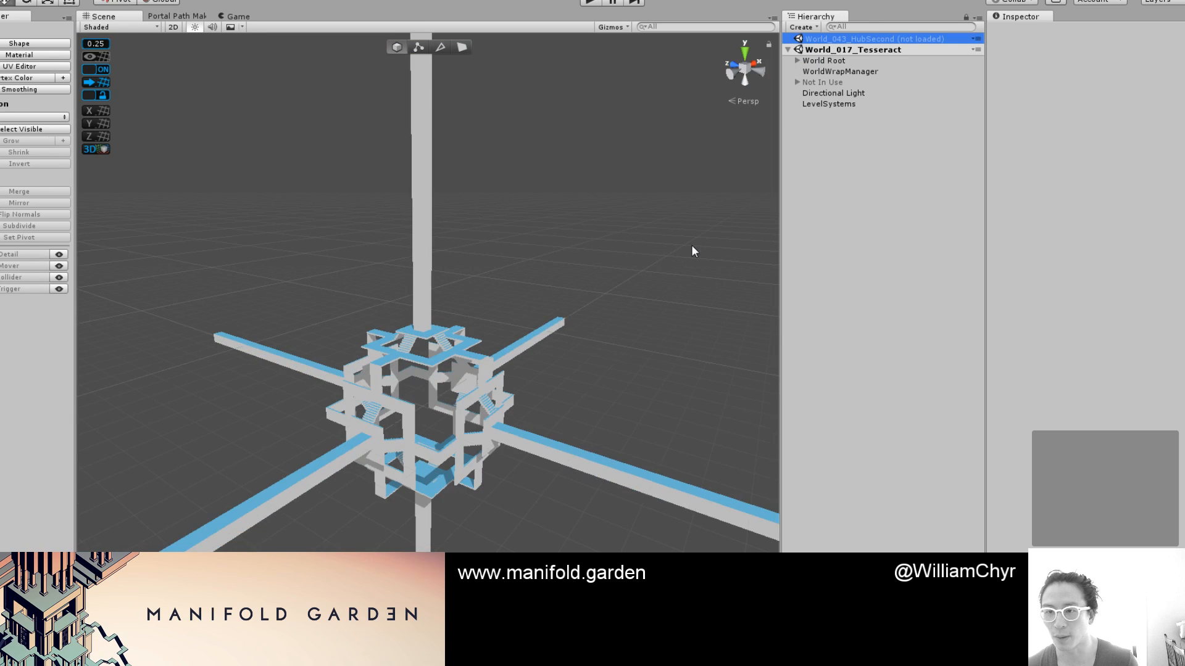
left_click_drag(691, 244, 538, 221, "alt")
left_click(851, 49)
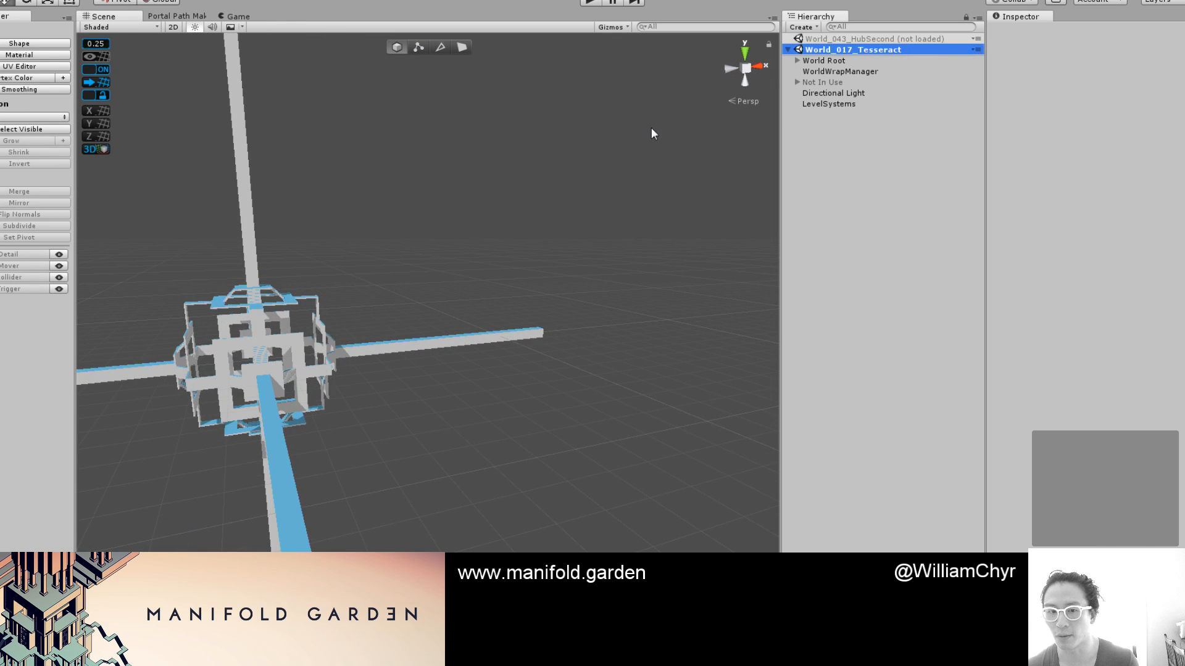
key("f")
Playtest World_017_Tesseract, walking along the staircases and platforms to view the repeating structure from inside
left_click(587, 3)
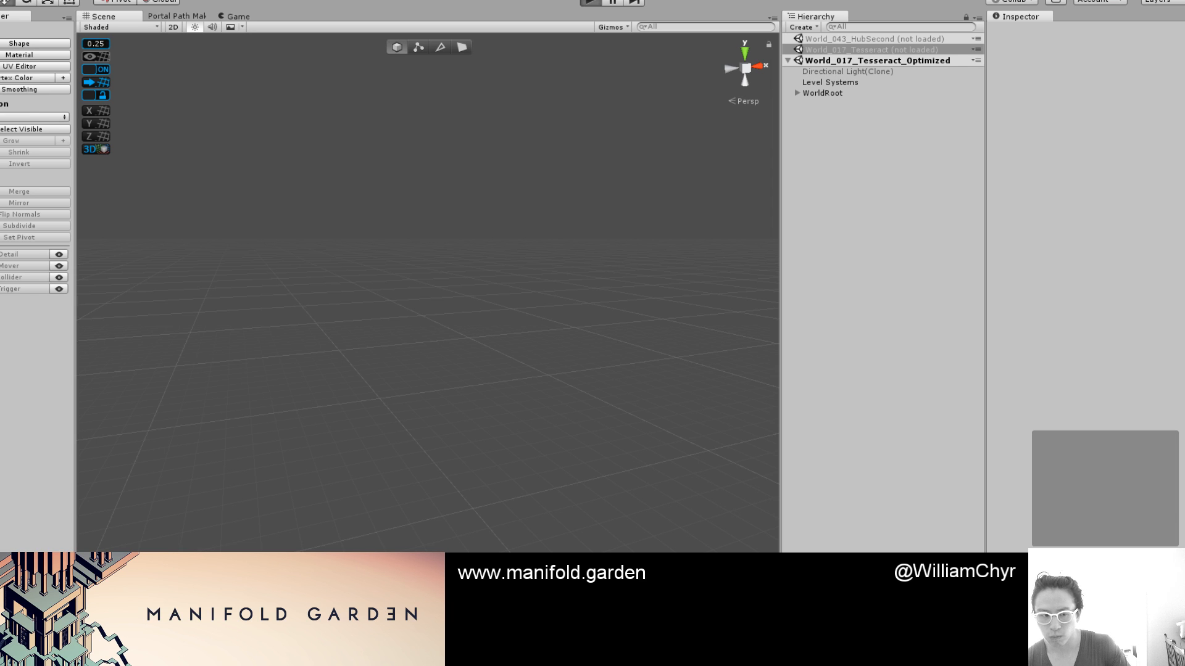
key("ctrl+p")
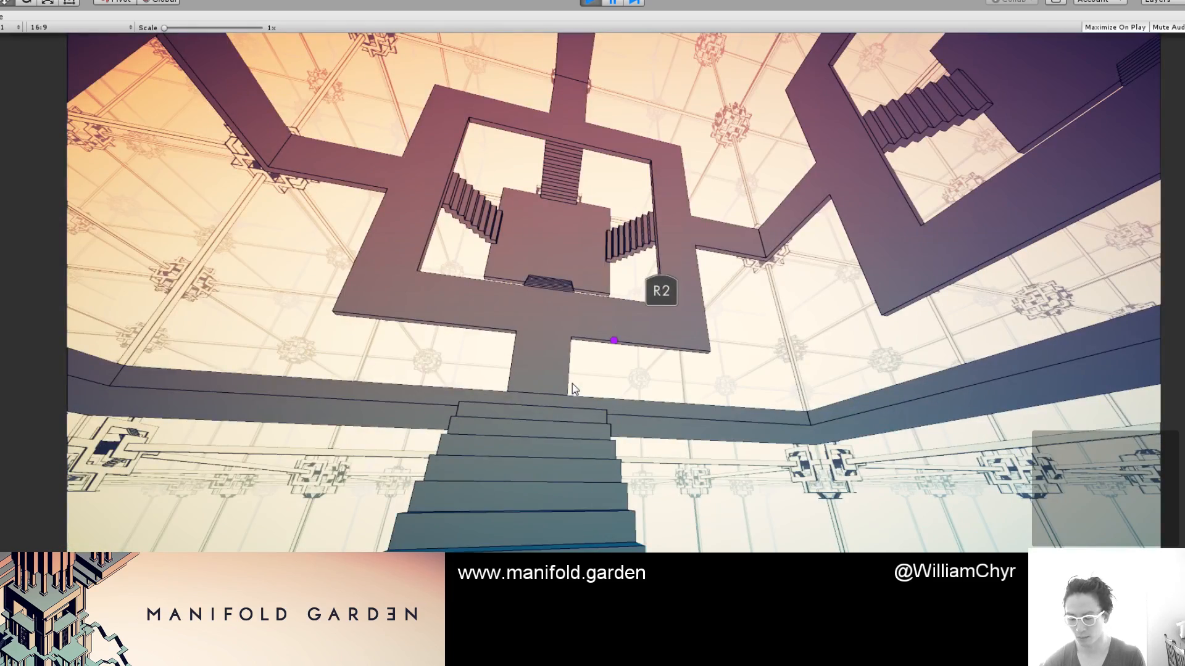
key("w")
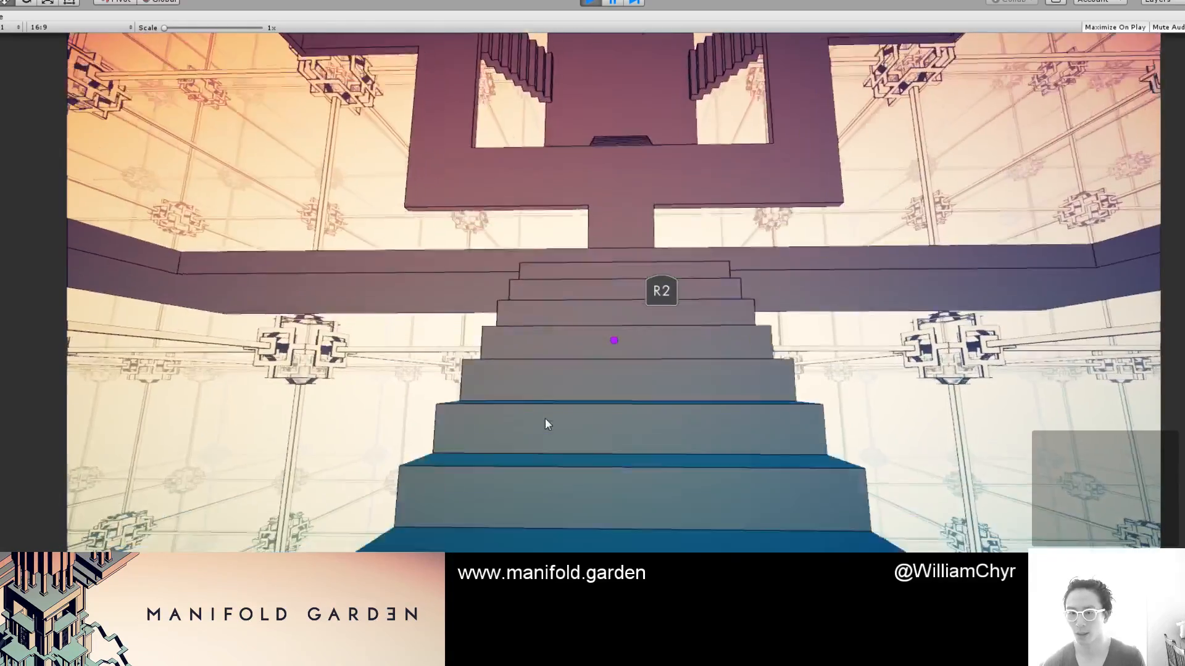
left_click(547, 421)
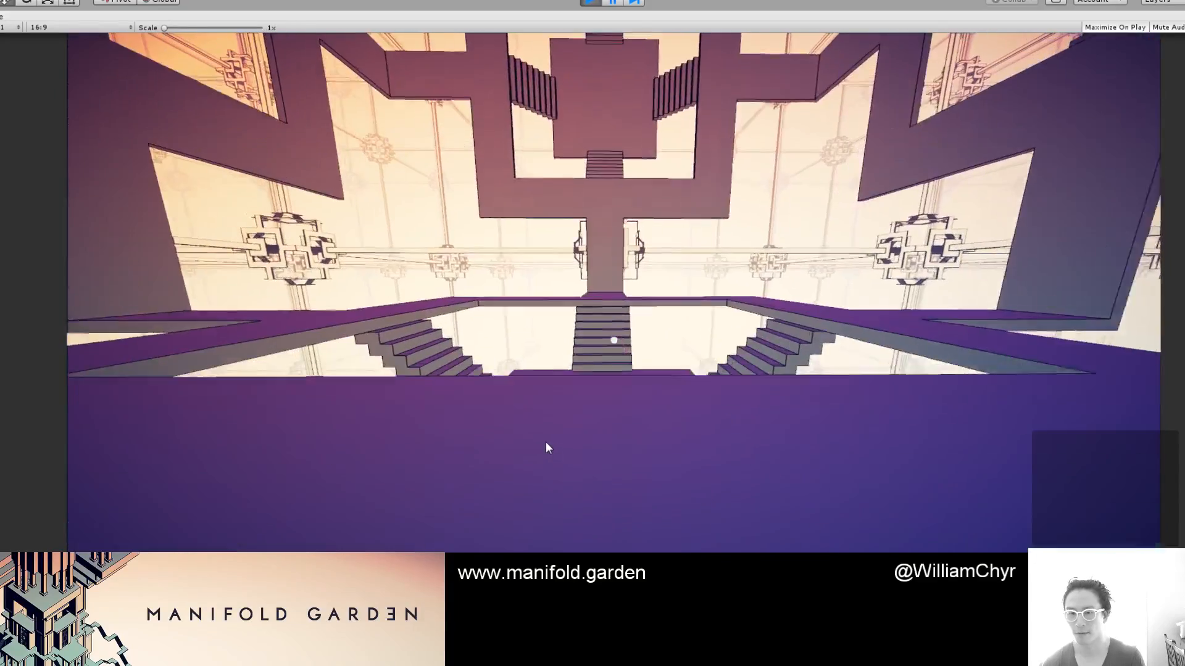
key("w")
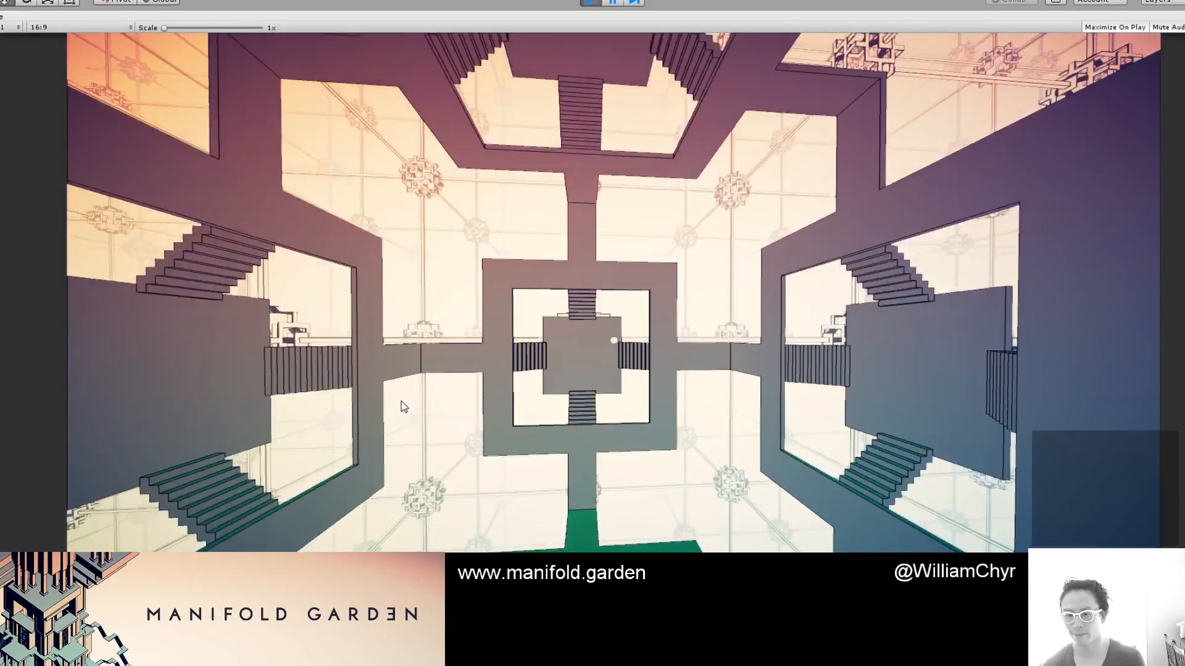
key("s")
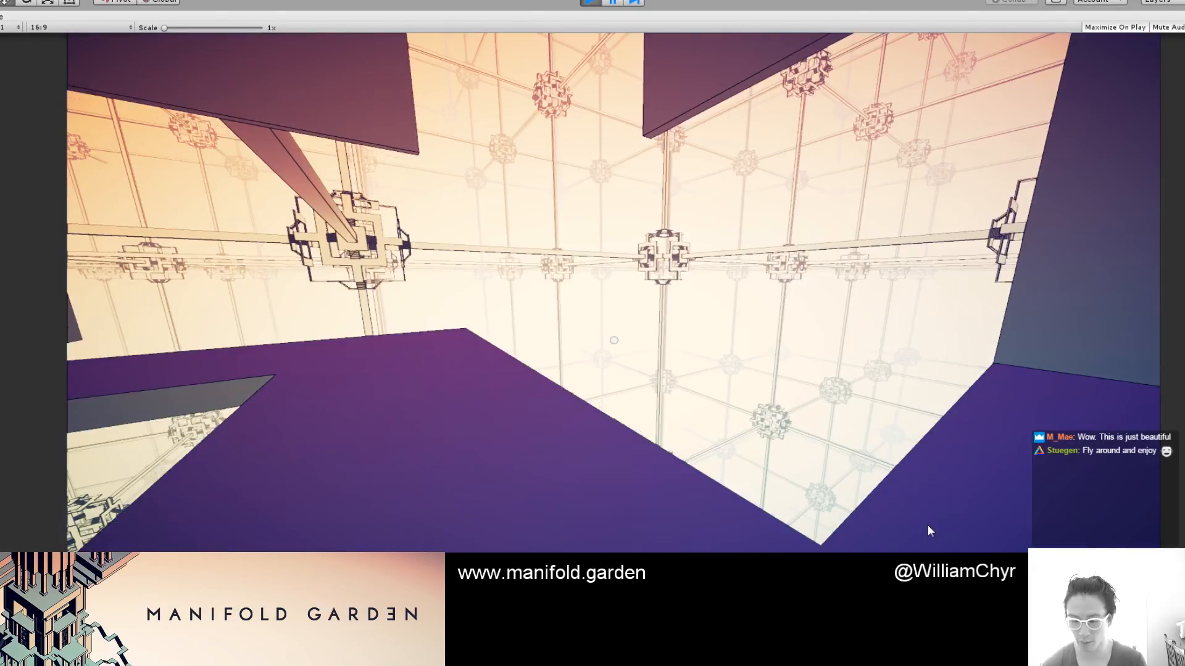
Switch from the playtest to the web browser and skim the video First Person Puzzle Game Study - The Witness
key("ctrl+shift+p")
key("alt+Tab")
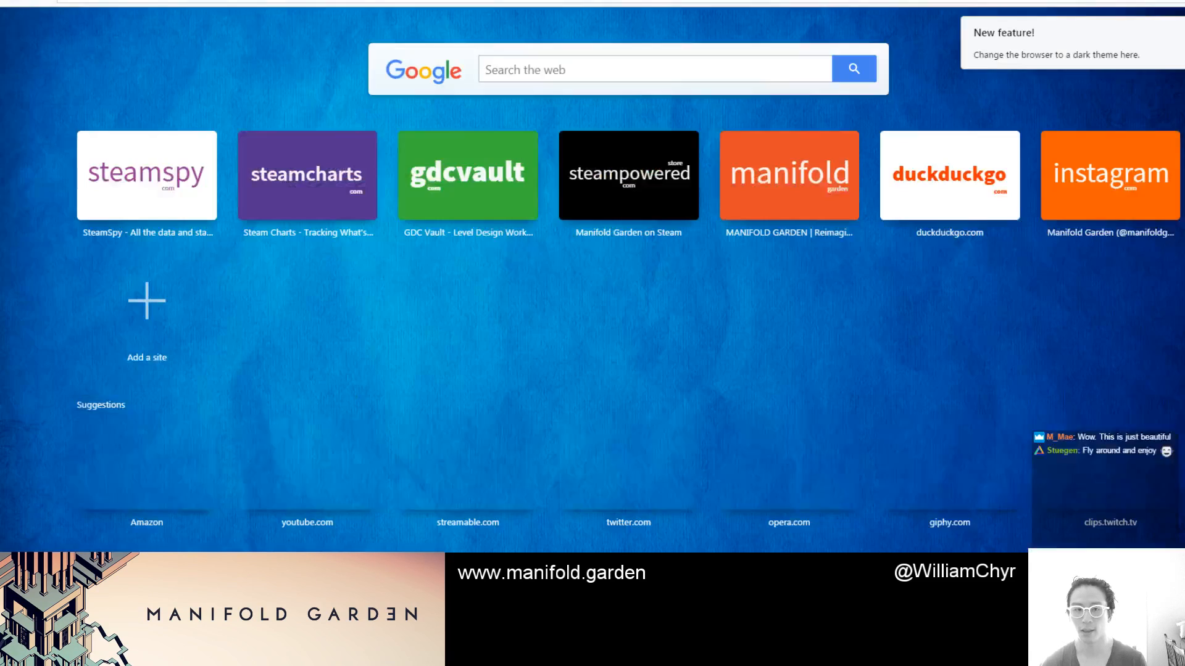
type("mc escher cu")
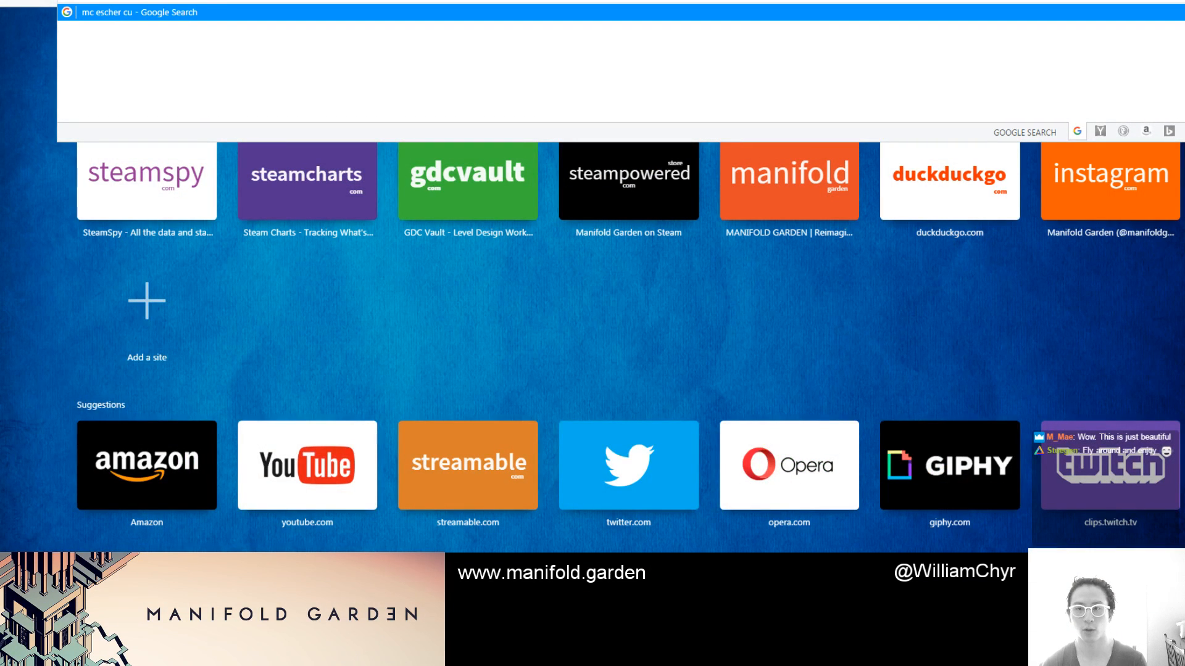
key("ctrl+w")
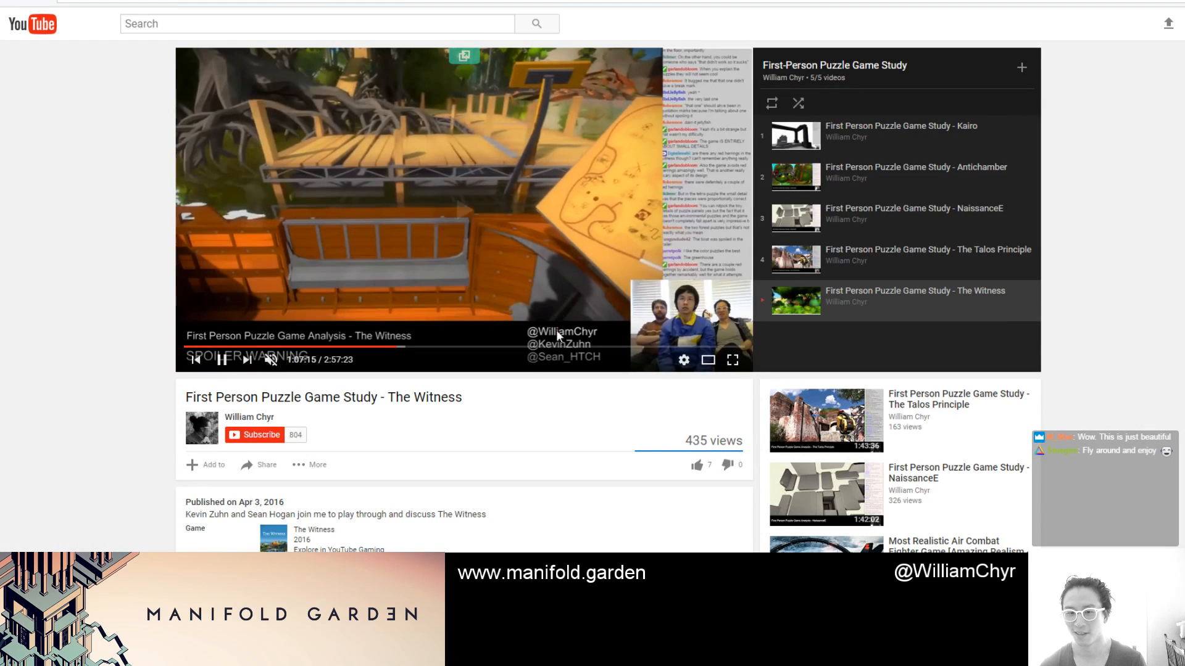
left_click(534, 350)
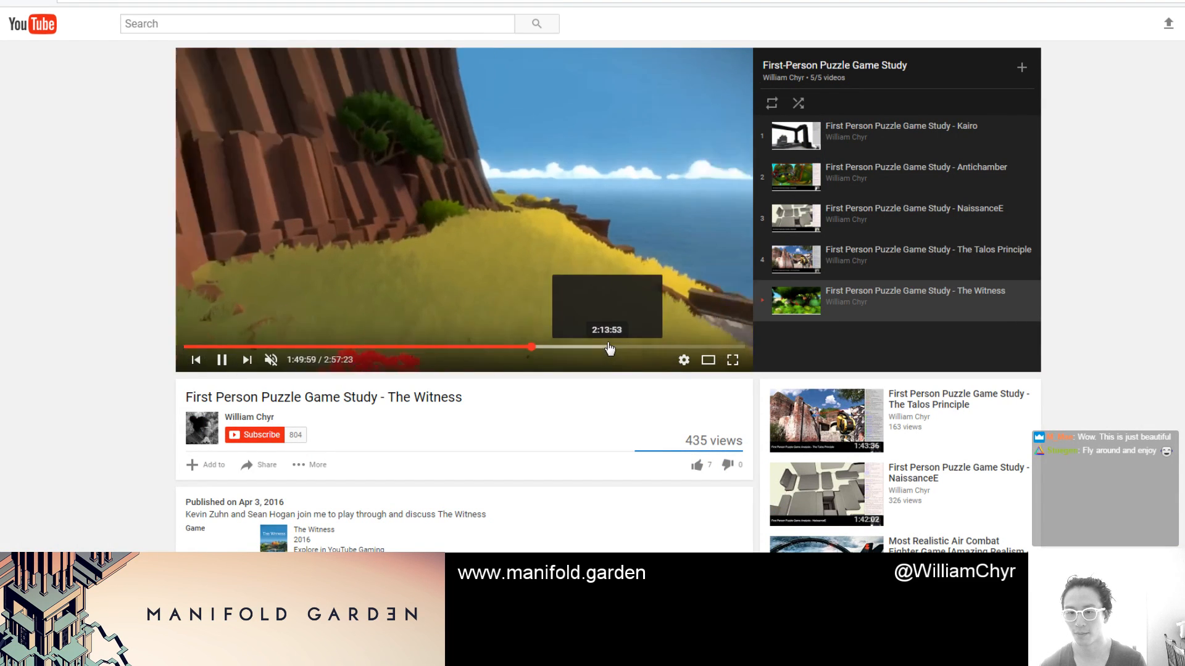
left_click(619, 348)
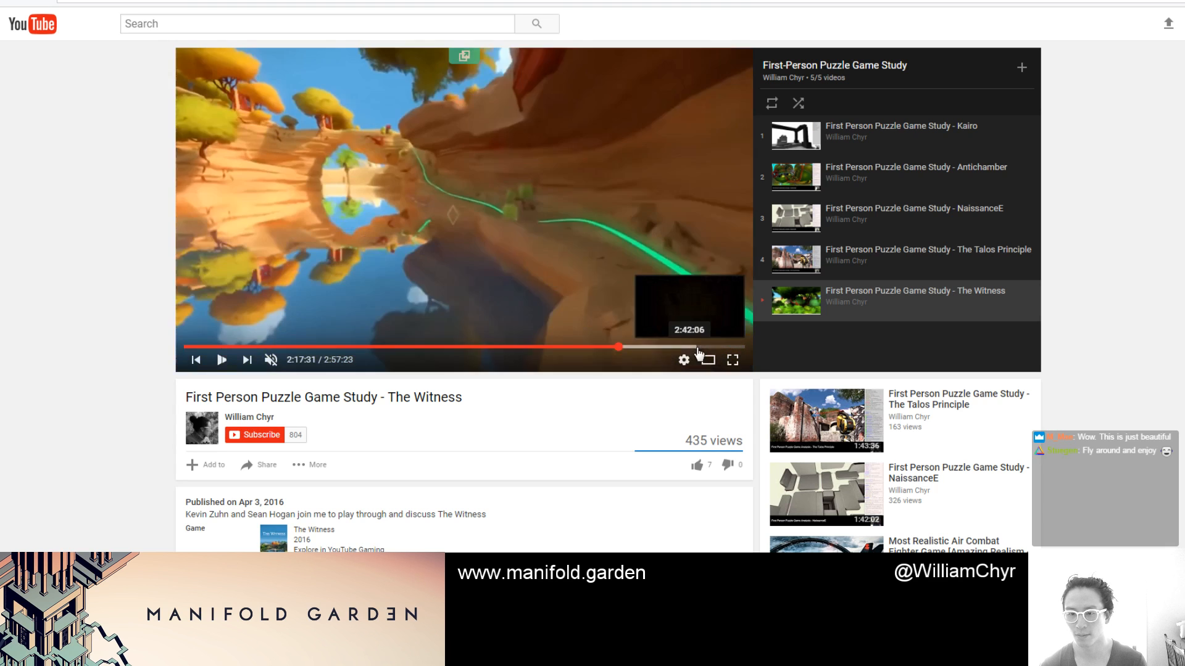
left_click(467, 347)
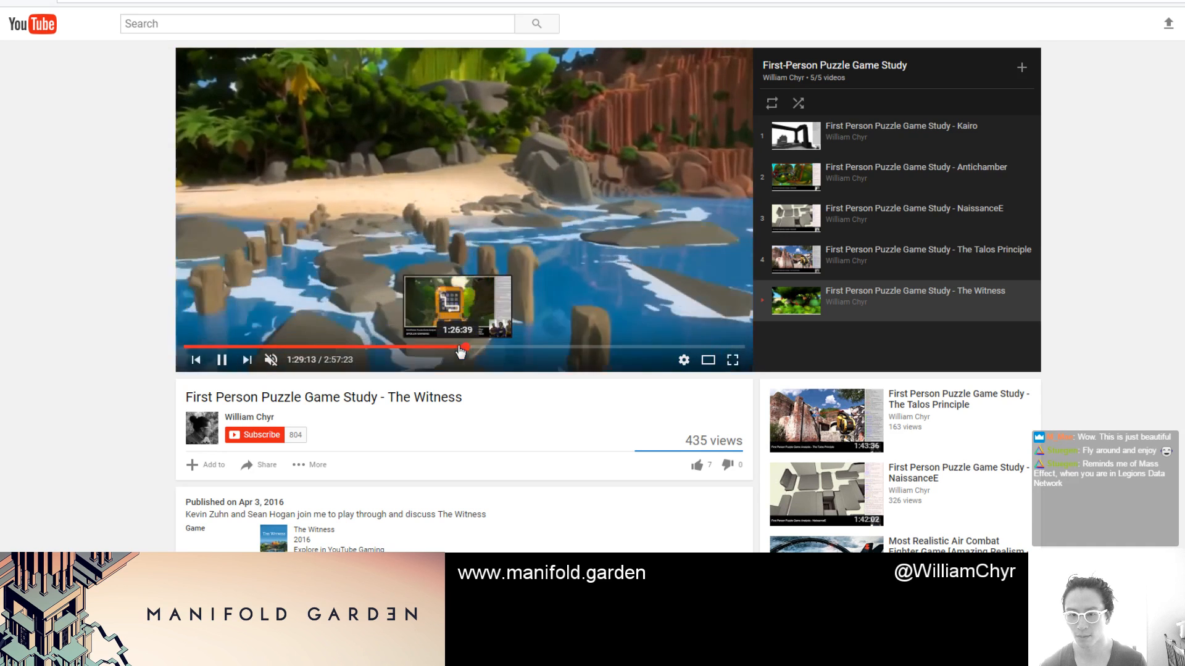
left_click(471, 347)
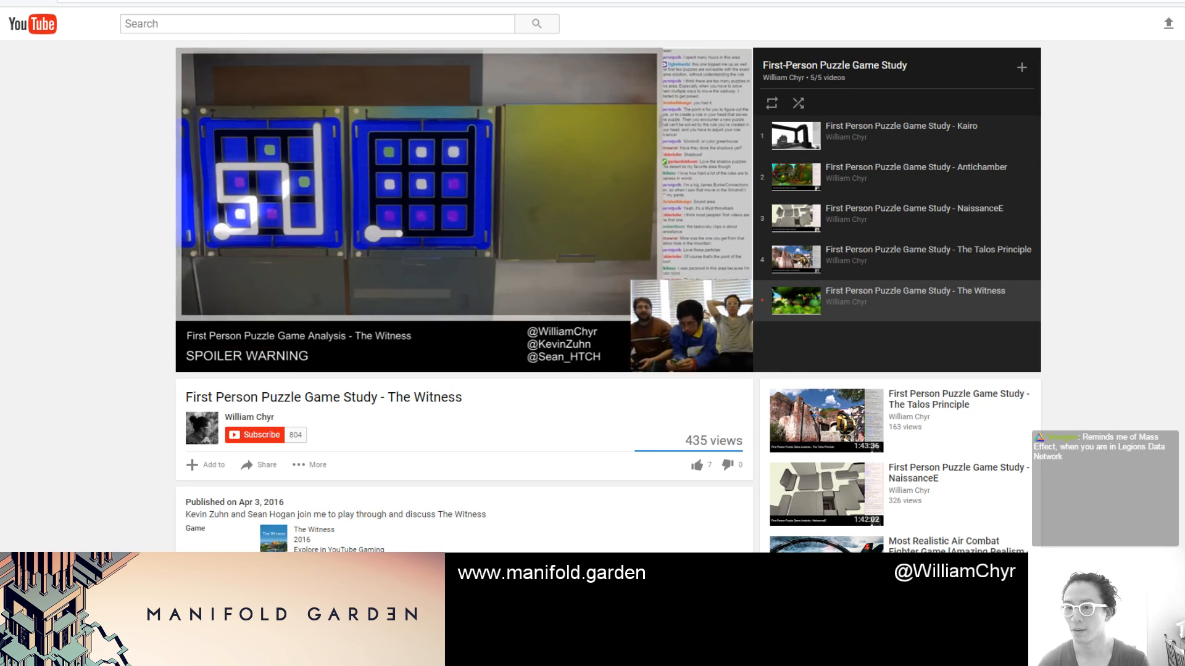
Search the web for "mc escher 3d cubic" from the browser's start page
left_click(951, 0)
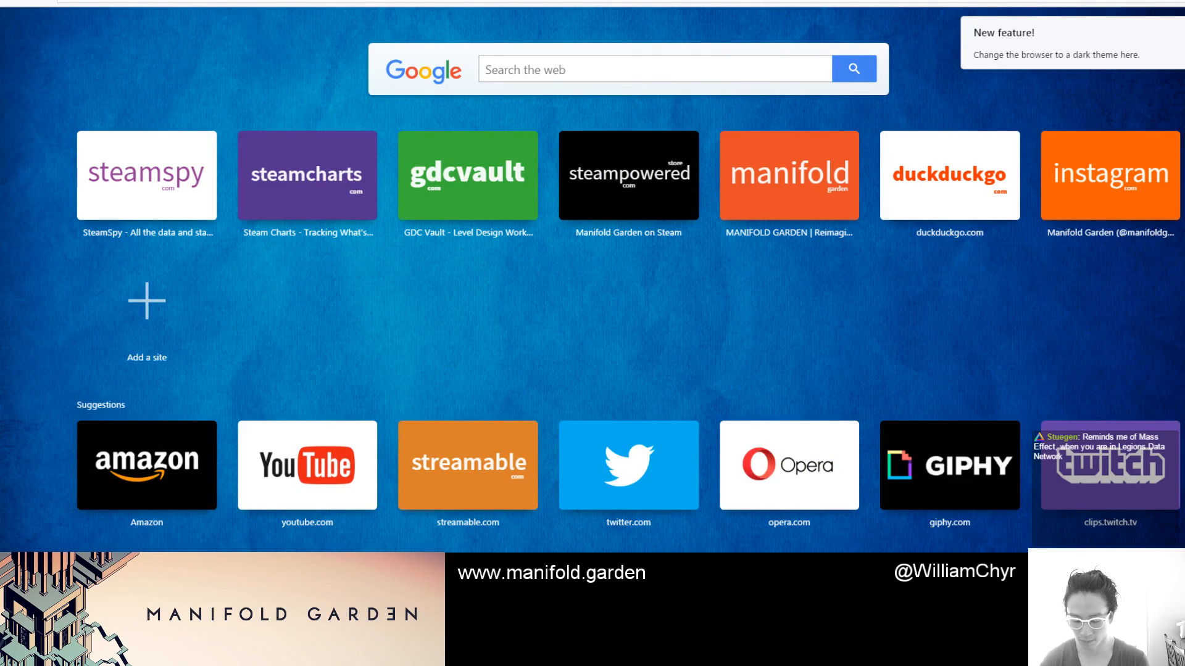
type("mc escher 3d cubi")
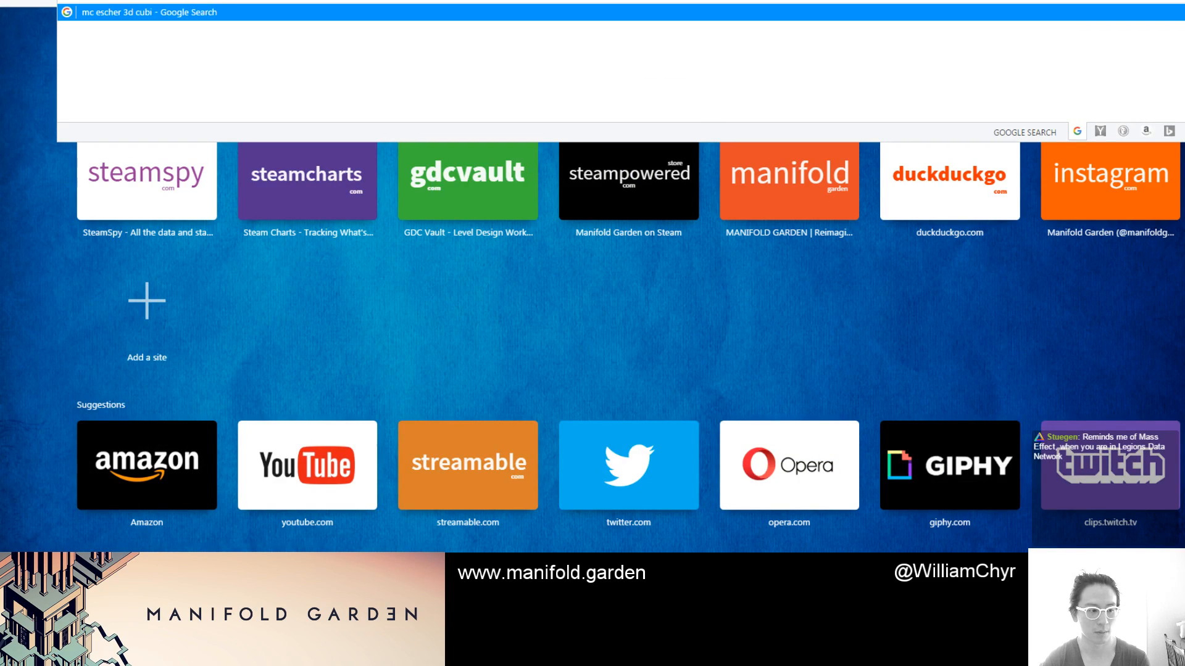
type("c")
key("Return")
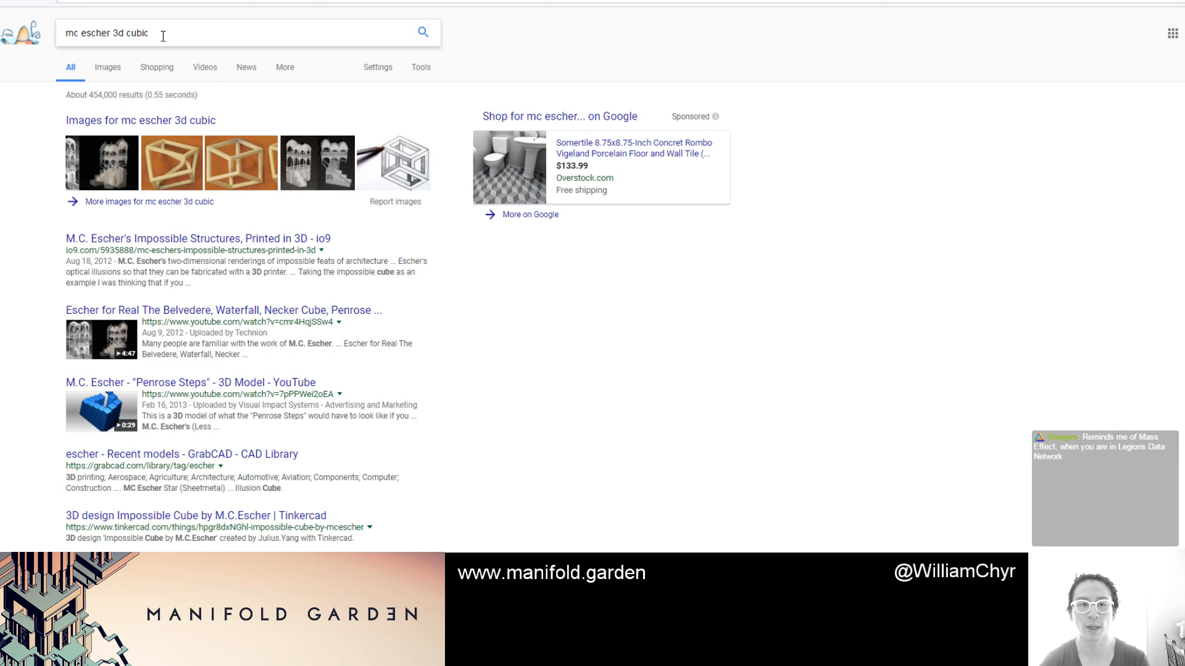
Change the search to "mc escher cubic space division" and view WikiArt's Cubic space division image at full size
type("cubic")
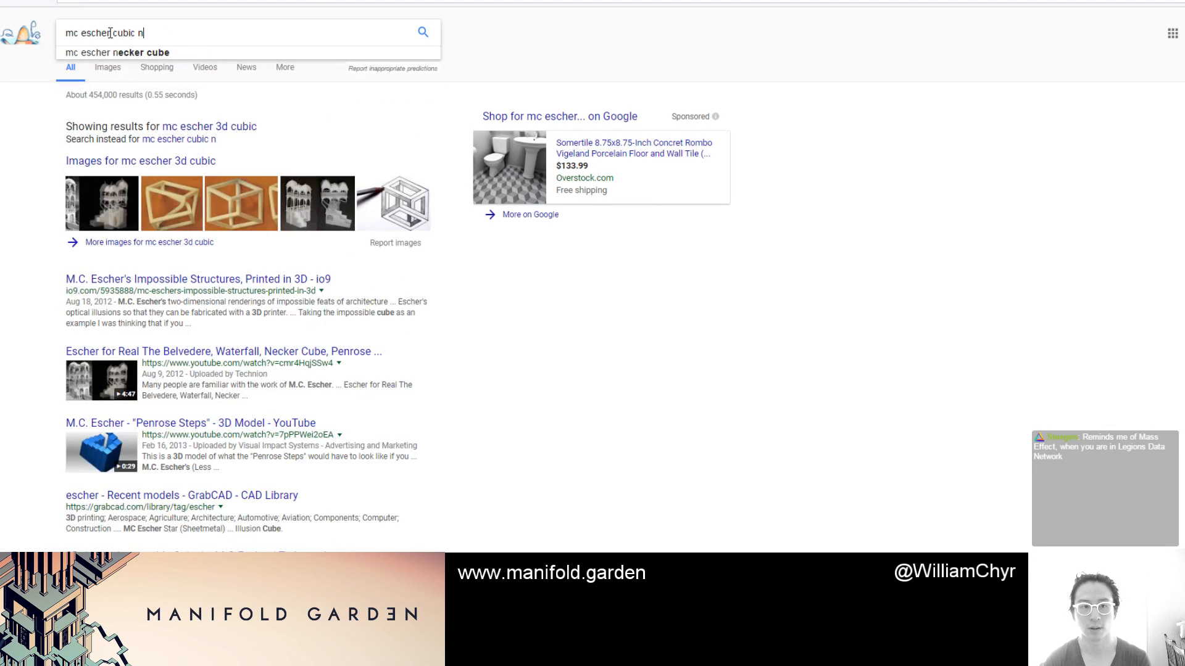
key("Down")
key("Return")
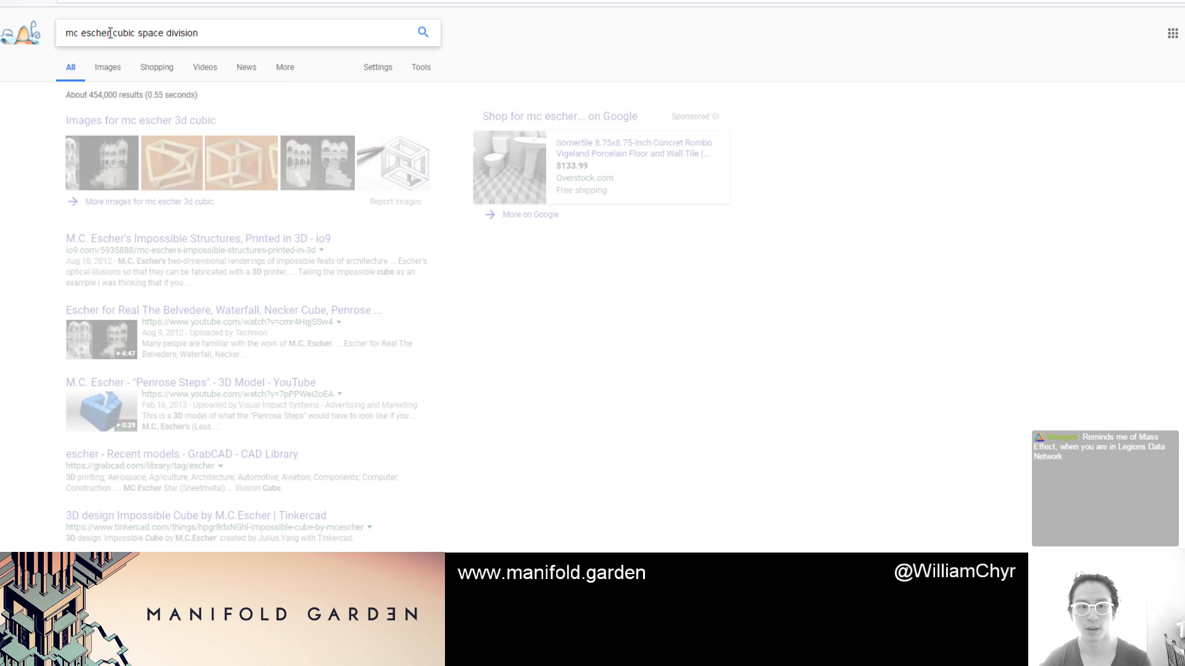
left_click(108, 68)
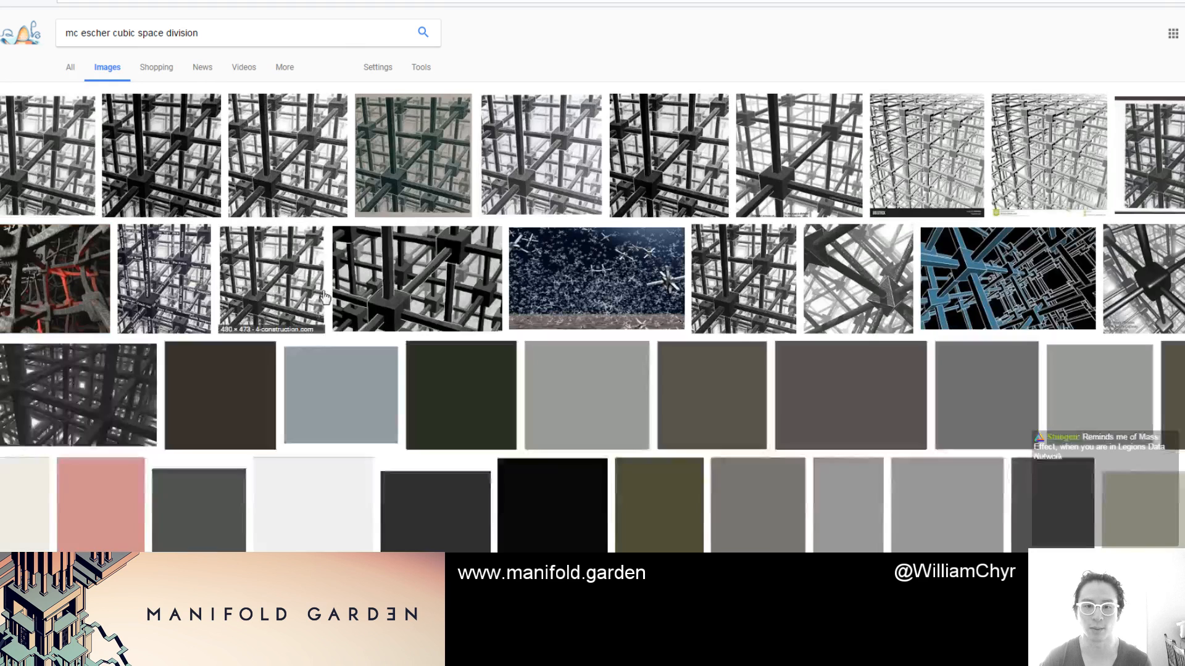
left_click(48, 158)
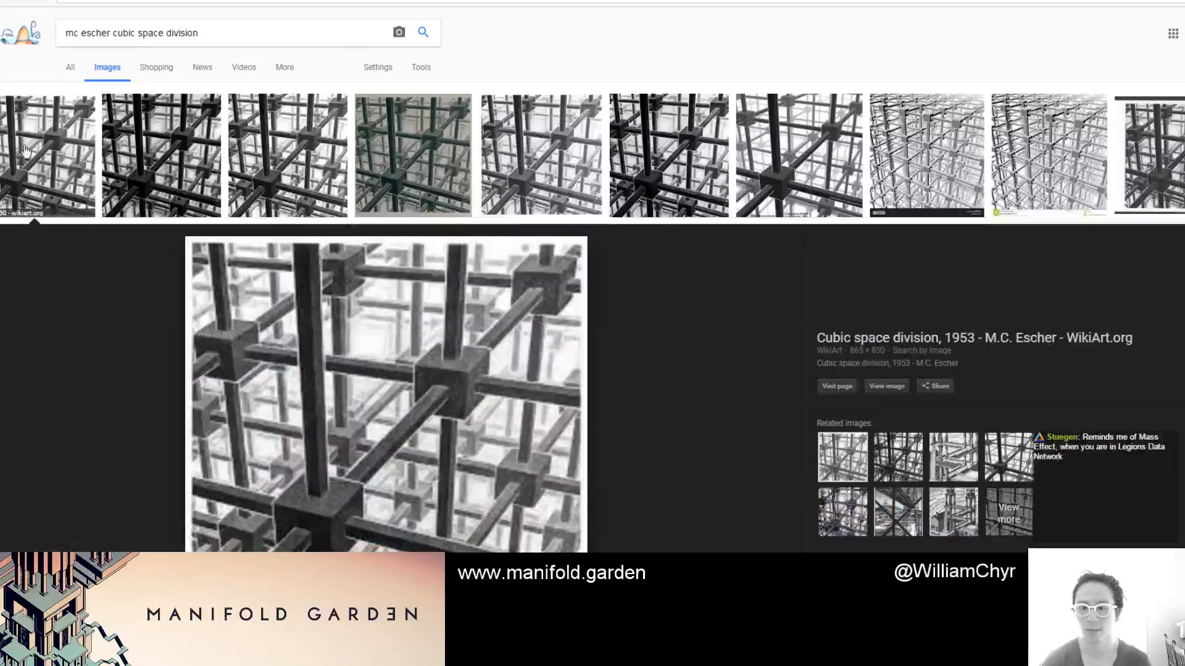
left_click(885, 386)
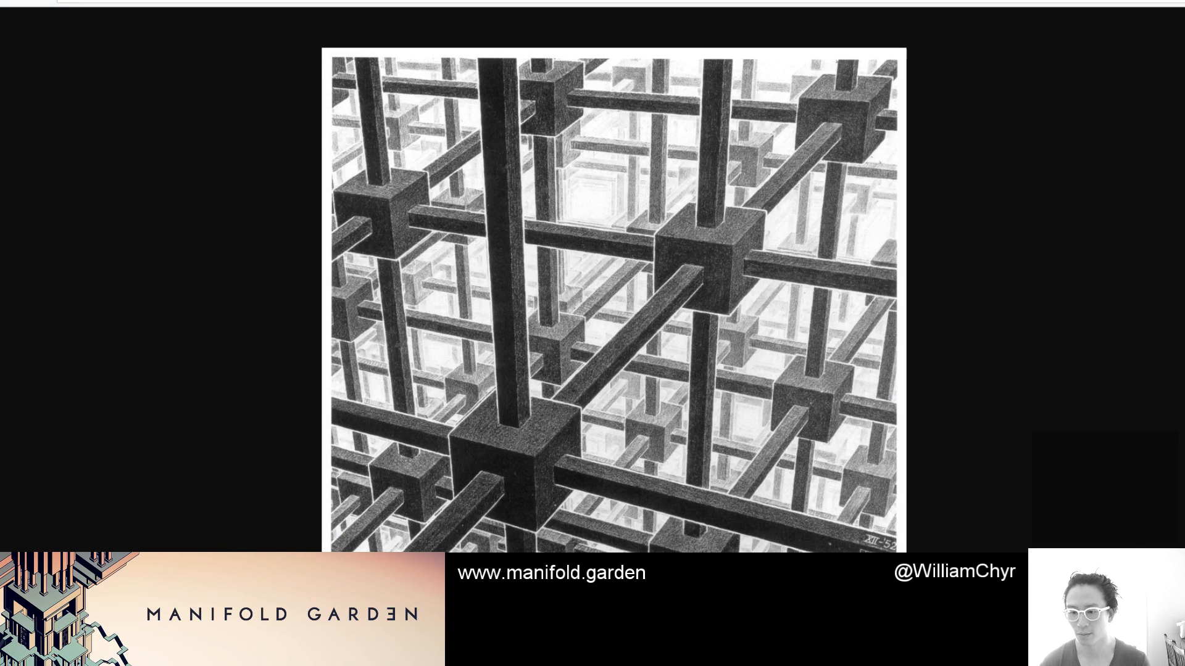
Return to Unity, continue walking through the Tesseract level with changed gravity directions, and stop the playtest
key("alt+Tab")
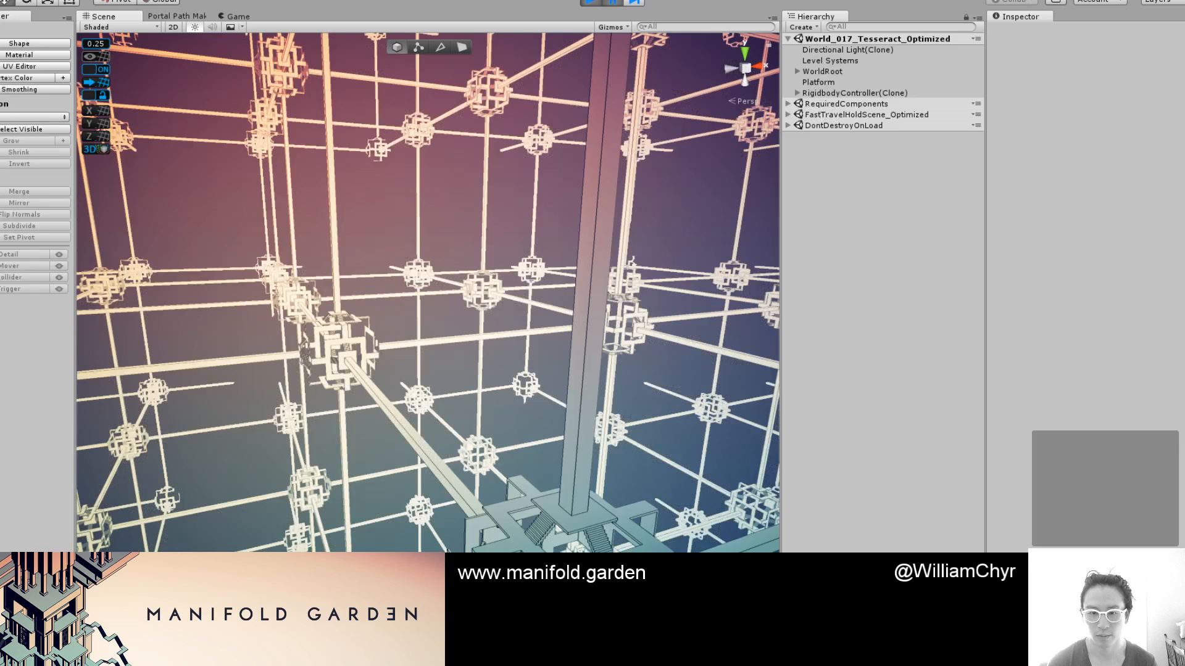
left_click(613, 5)
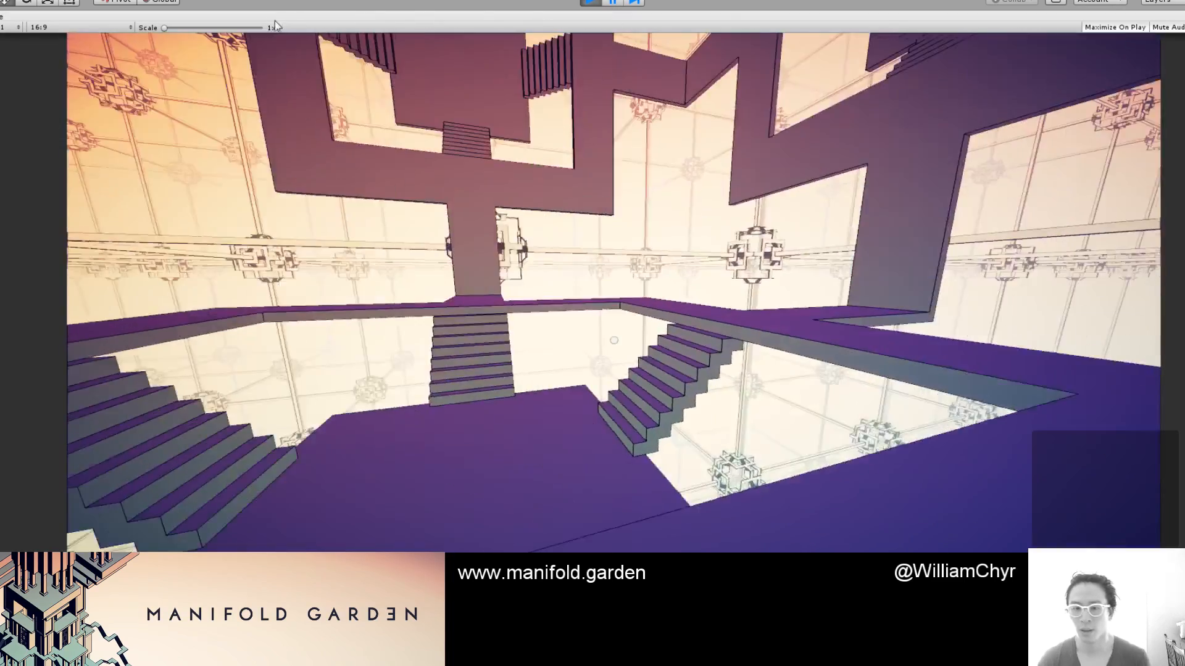
key("w")
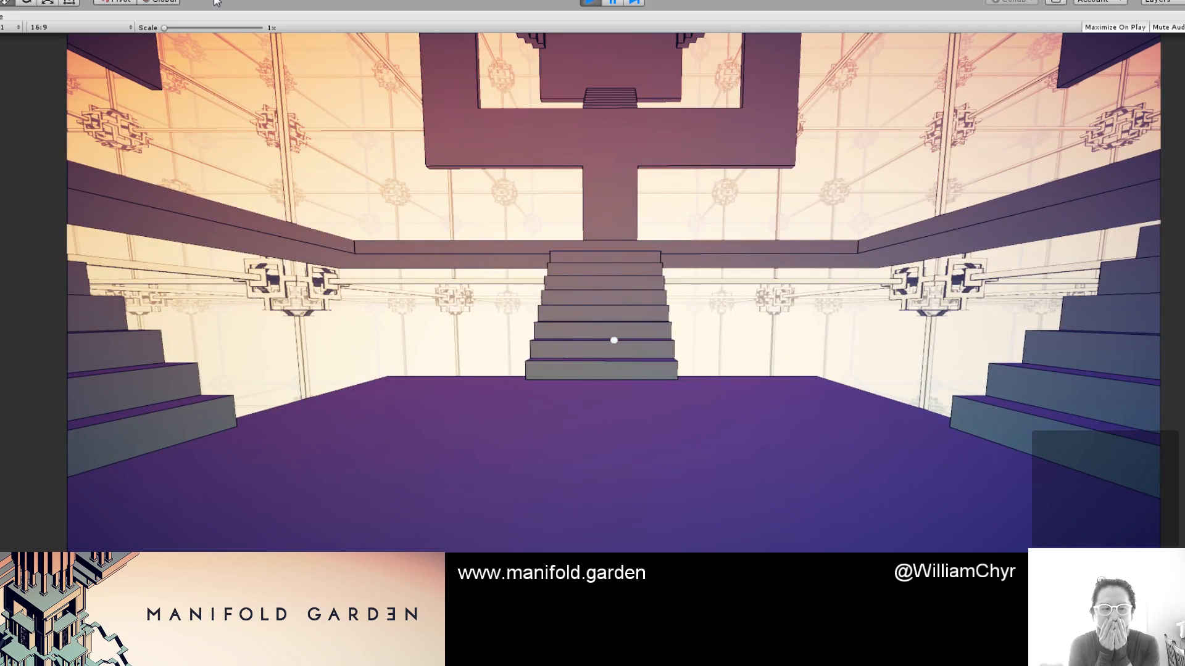
key("w")
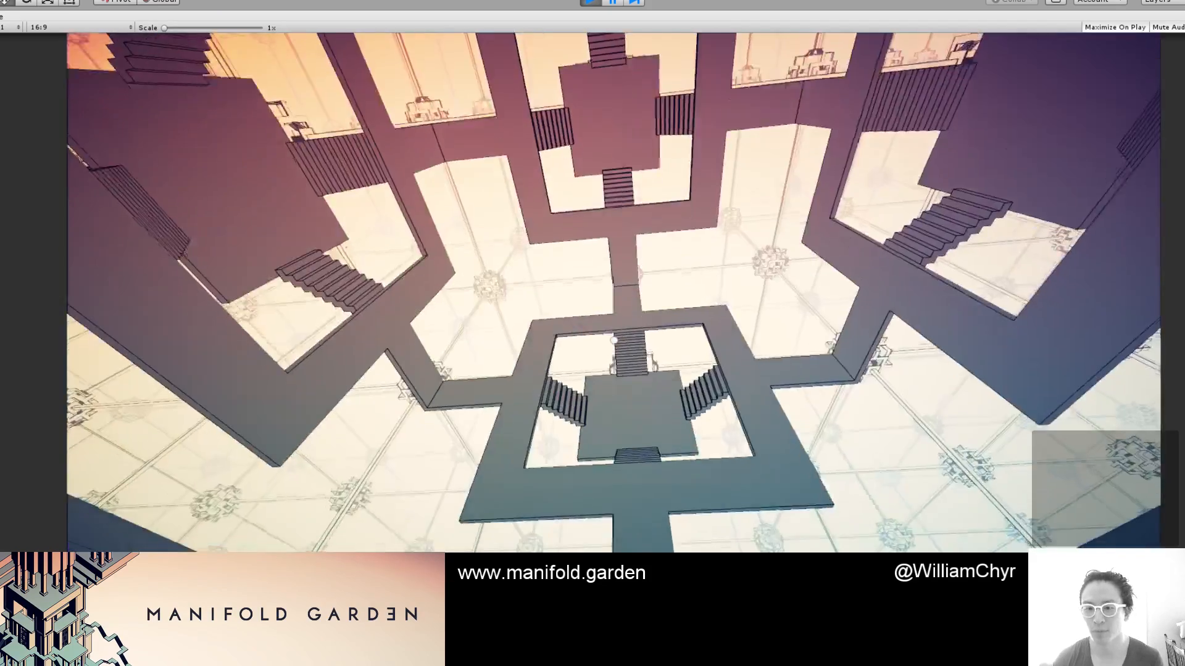
key("space")
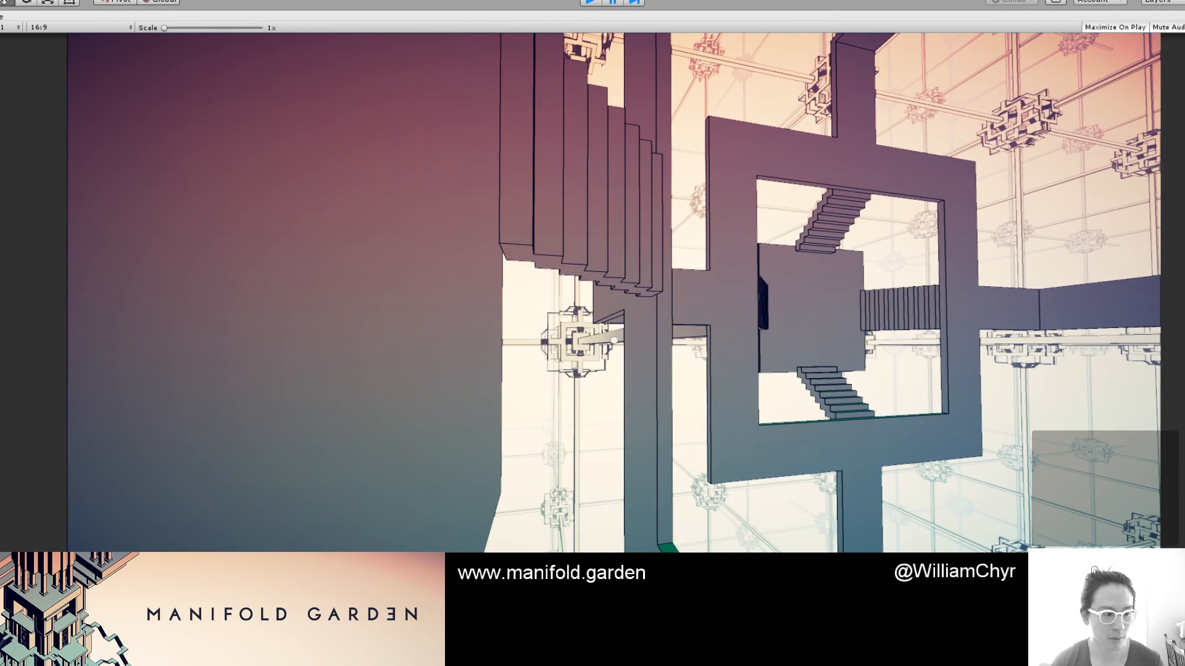
key("ctrl+p")
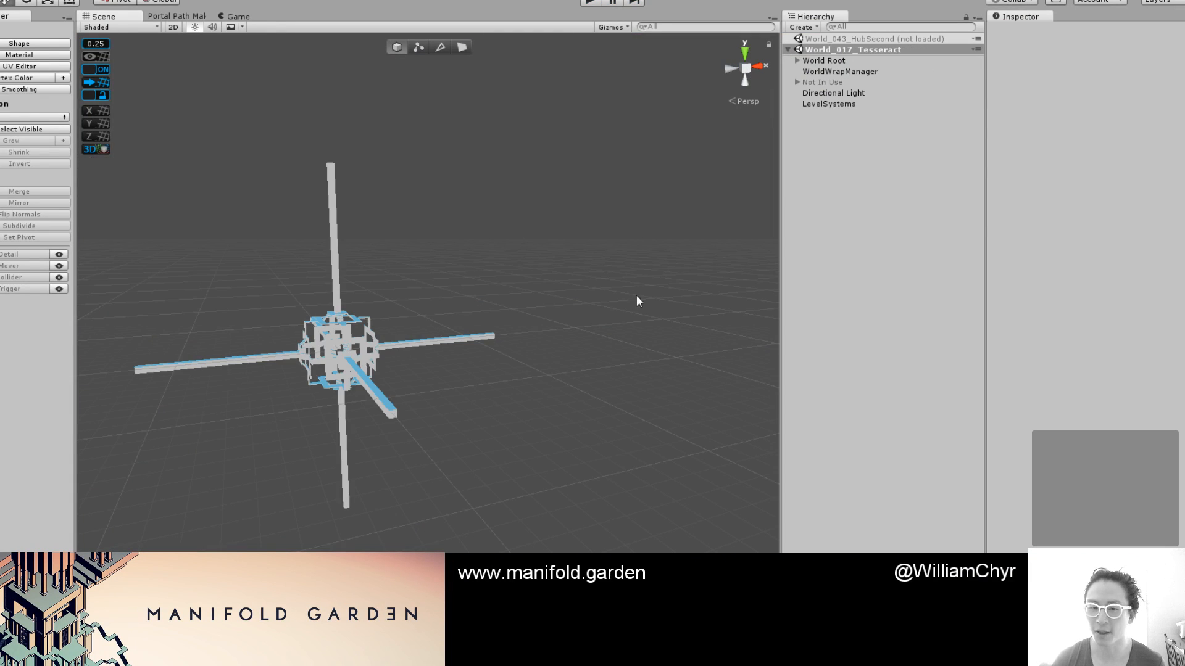
Examine the tesseract's central frames, stairs and long beams in both the coloured prototype materials and plain shading
scroll(390, 363, "up", 5)
scroll(360, 386, "up", 4)
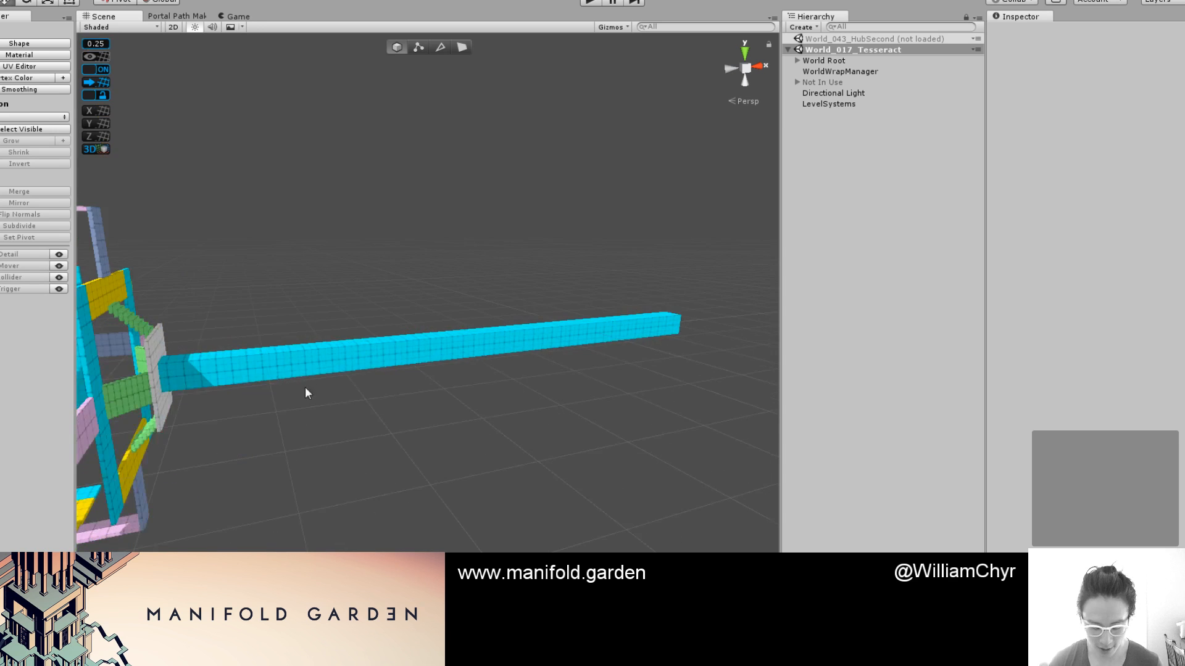
scroll(301, 405, "down", 6)
middle_click_drag(293, 421, 480, 407)
scroll(455, 391, "up", 3)
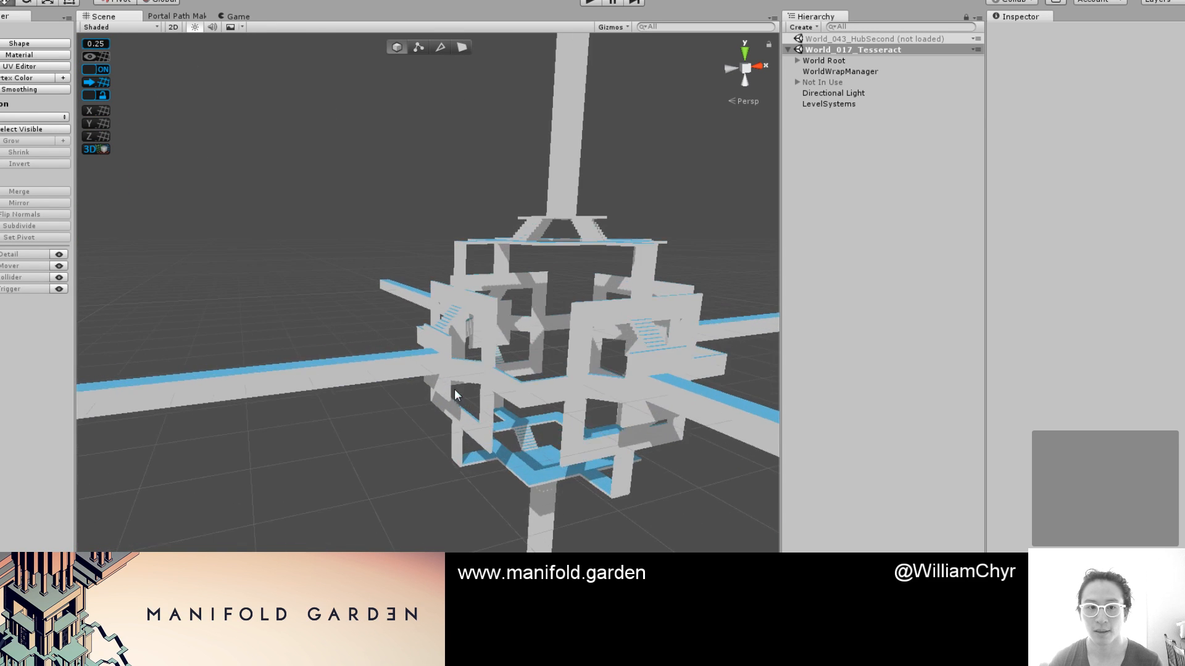
scroll(449, 333, "up", 2)
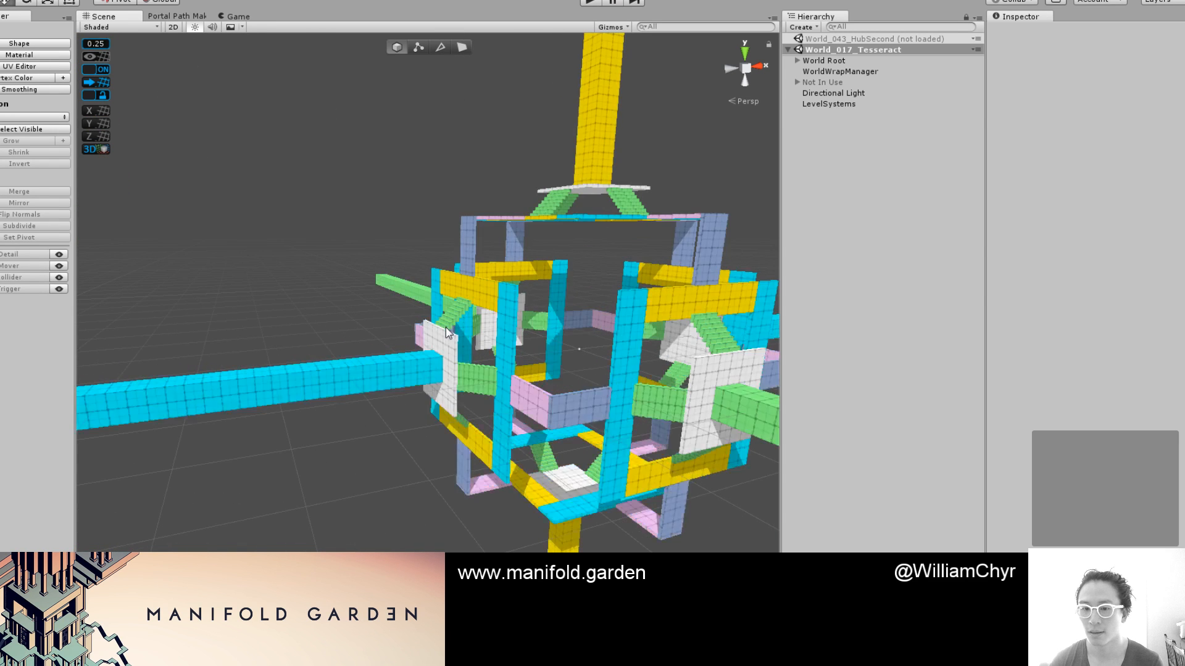
scroll(376, 258, "up", 2)
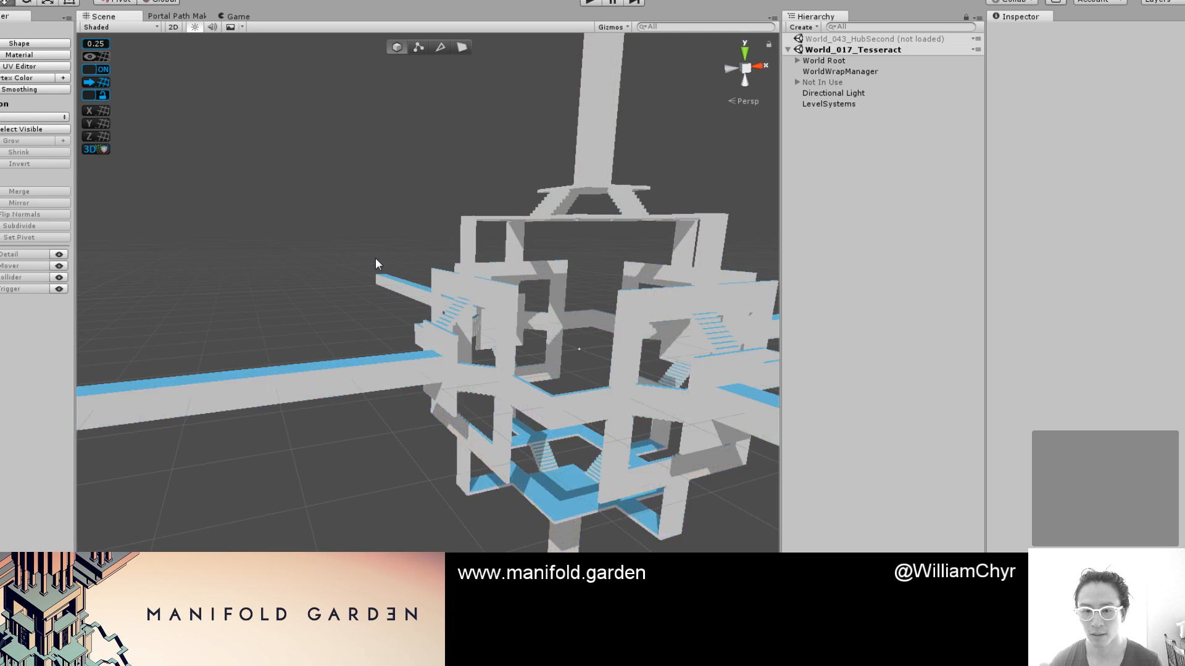
scroll(377, 260, "up", 3)
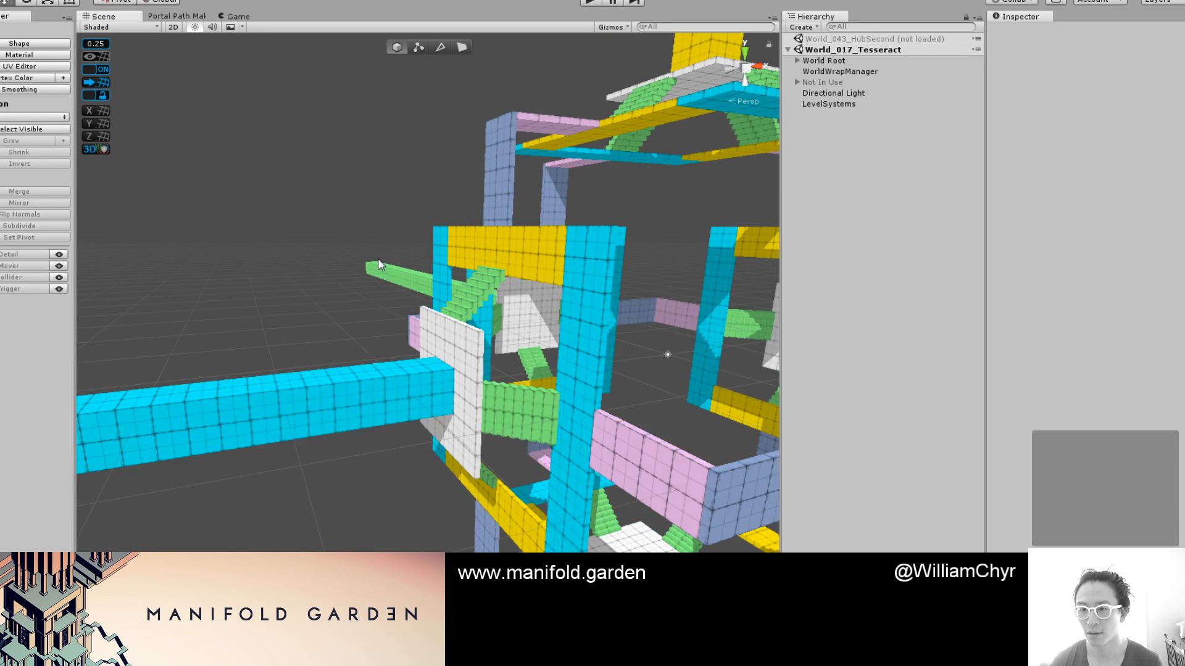
scroll(379, 262, "down", 10)
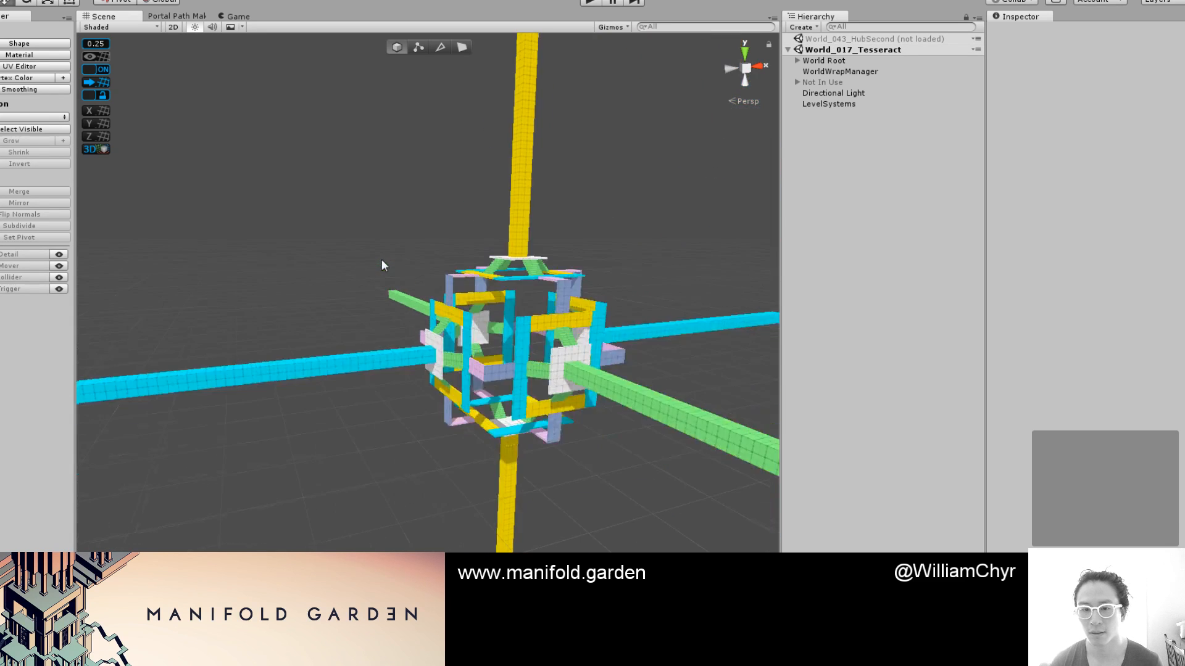
Select the yellow walkway slab beside the green stairs near the tesseract's upper platform and inspect its underside in plain shading
left_click_drag(379, 260, 474, 347, "alt")
scroll(474, 348, "up", 5)
scroll(474, 347, "up", 5)
left_click(544, 398)
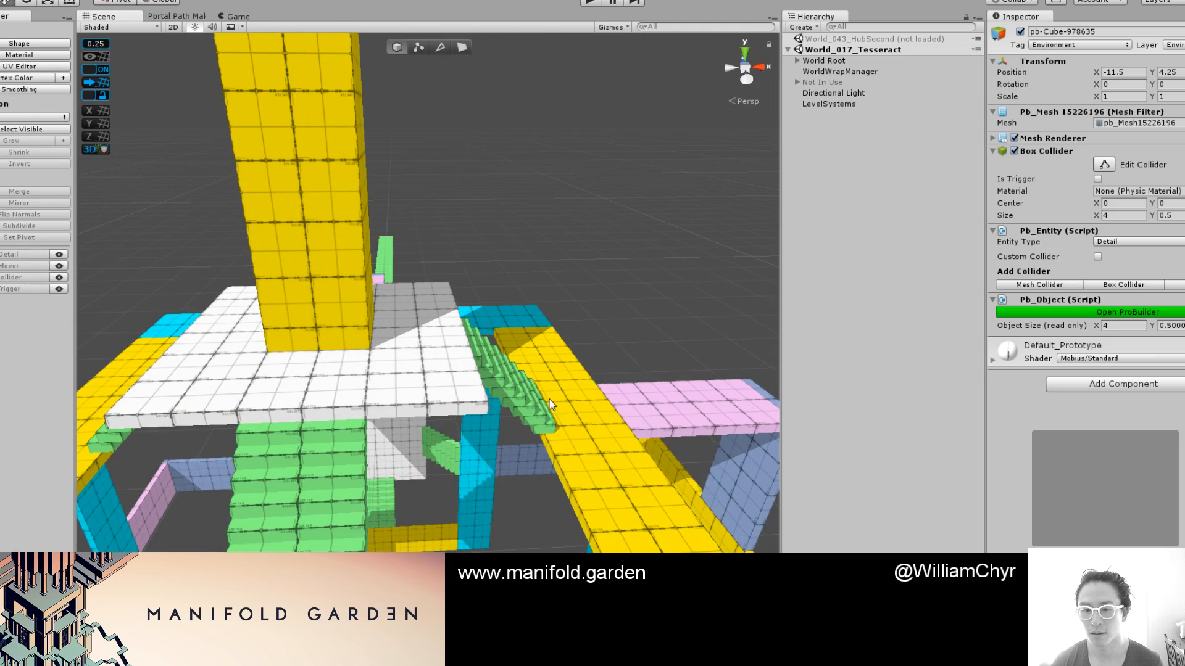
key("f")
scroll(503, 405, "up", 4)
left_click_drag(503, 410, 577, 350, "alt")
key("F1")
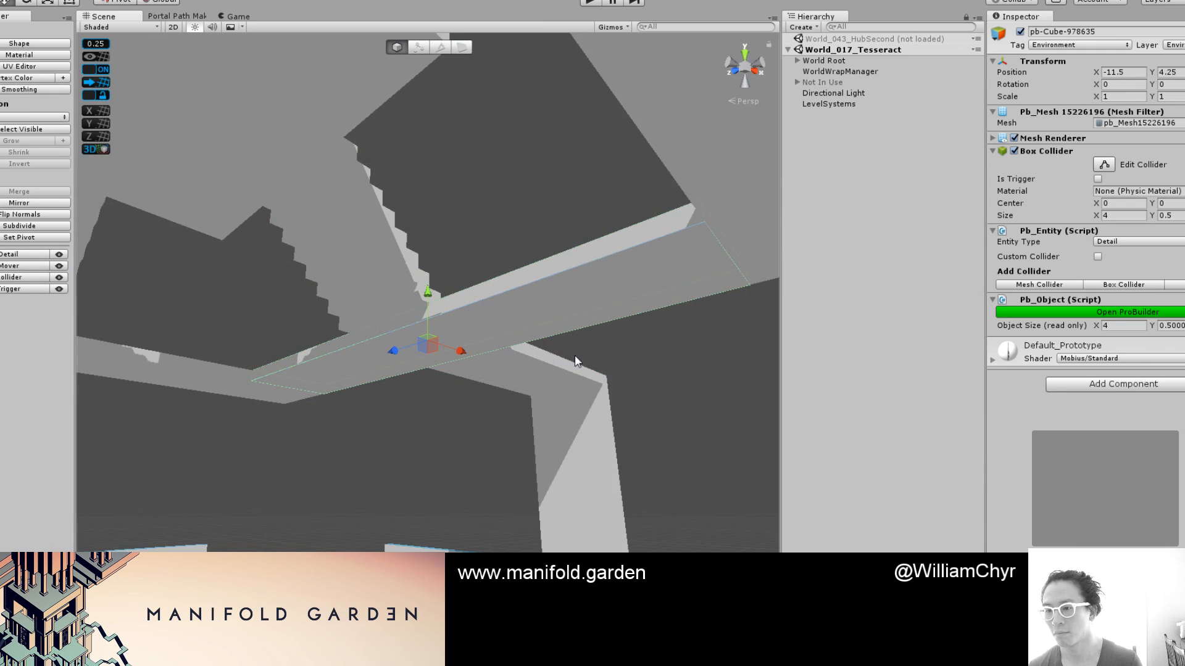
Return to the coloured prototype view, inspect the Tesseract scene's LevelSystems object and expand its World Root group
key("F1")
key("F1")
key("F1")
left_click(833, 103)
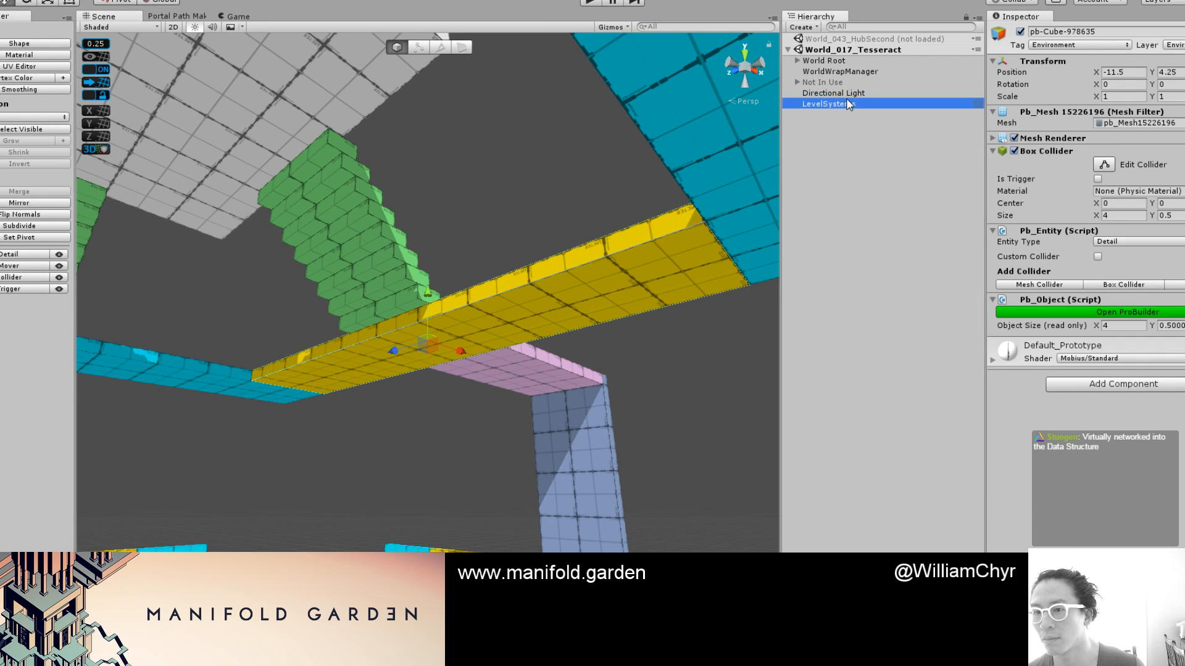
left_click(797, 60)
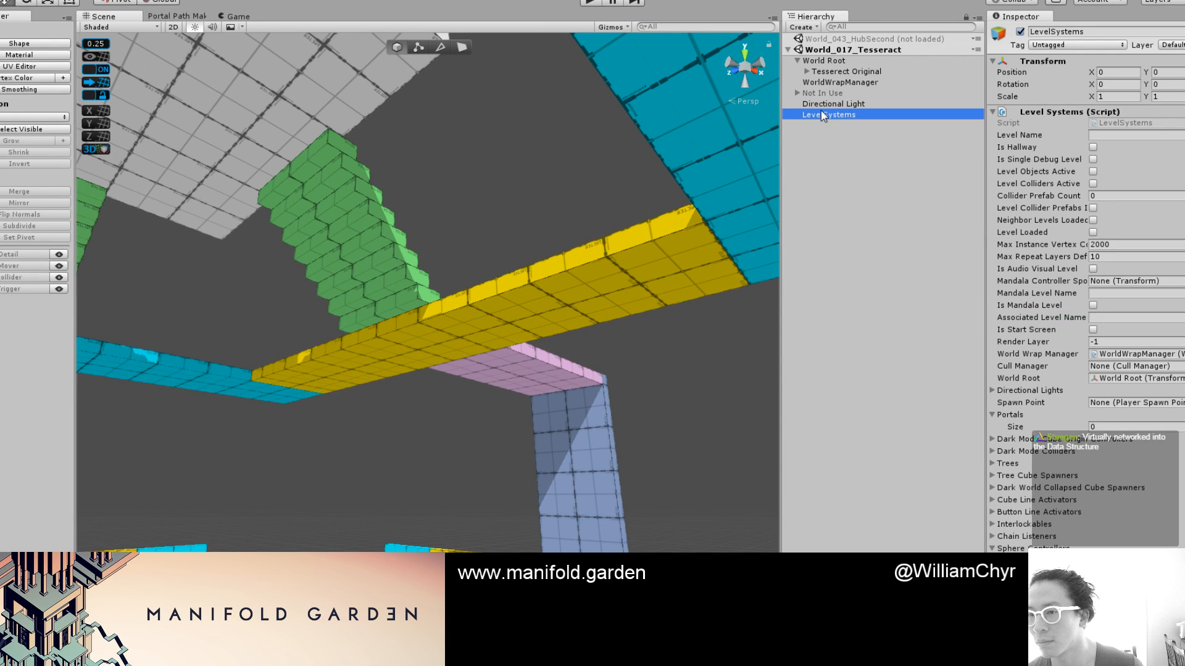
Load the World_043_HubSecond scene, unload World_017_Tesseract and select a block in the hub's ceiling area
right_click(815, 40)
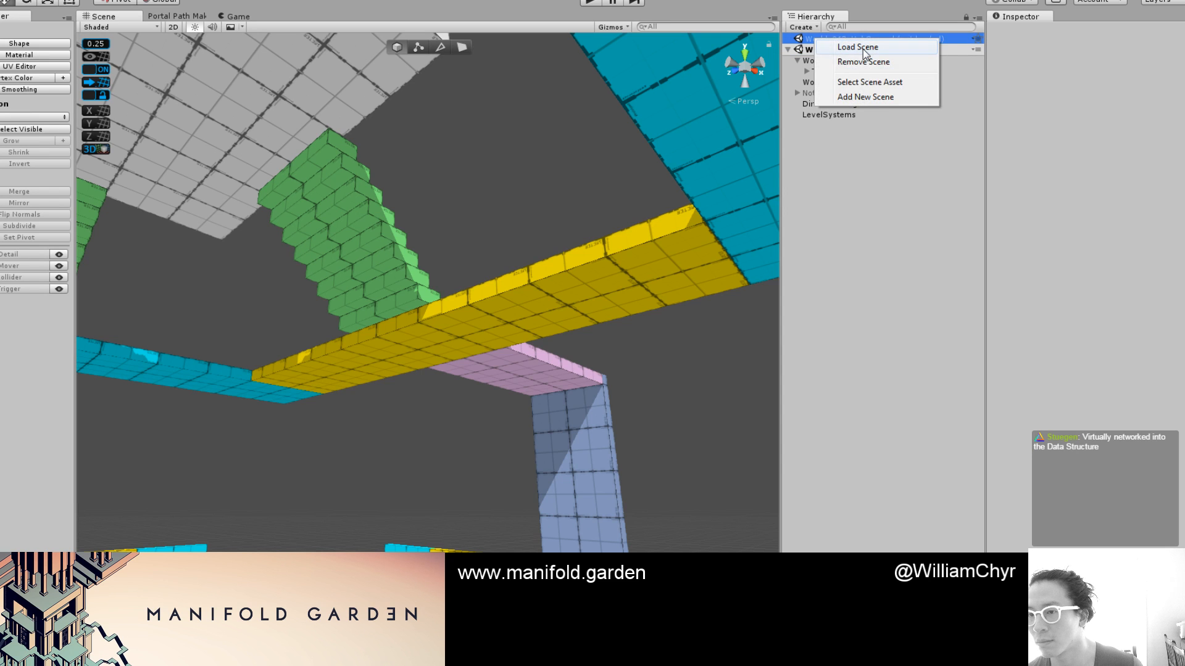
left_click(863, 48)
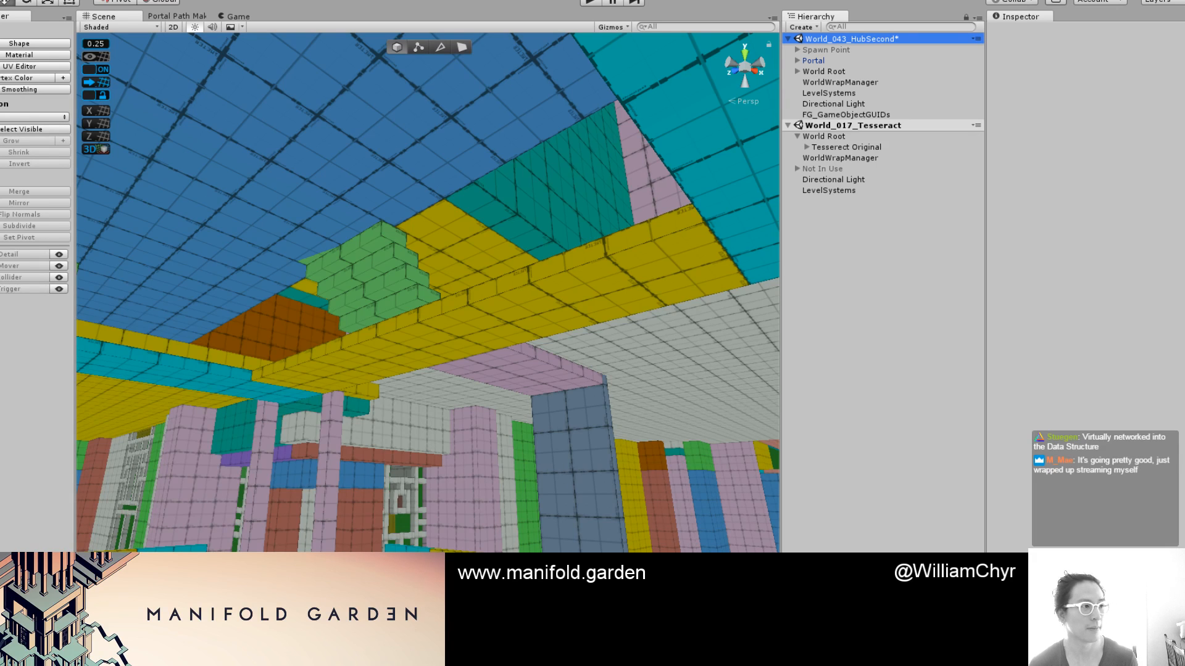
left_click(899, 125)
right_click(898, 125)
left_click(925, 204)
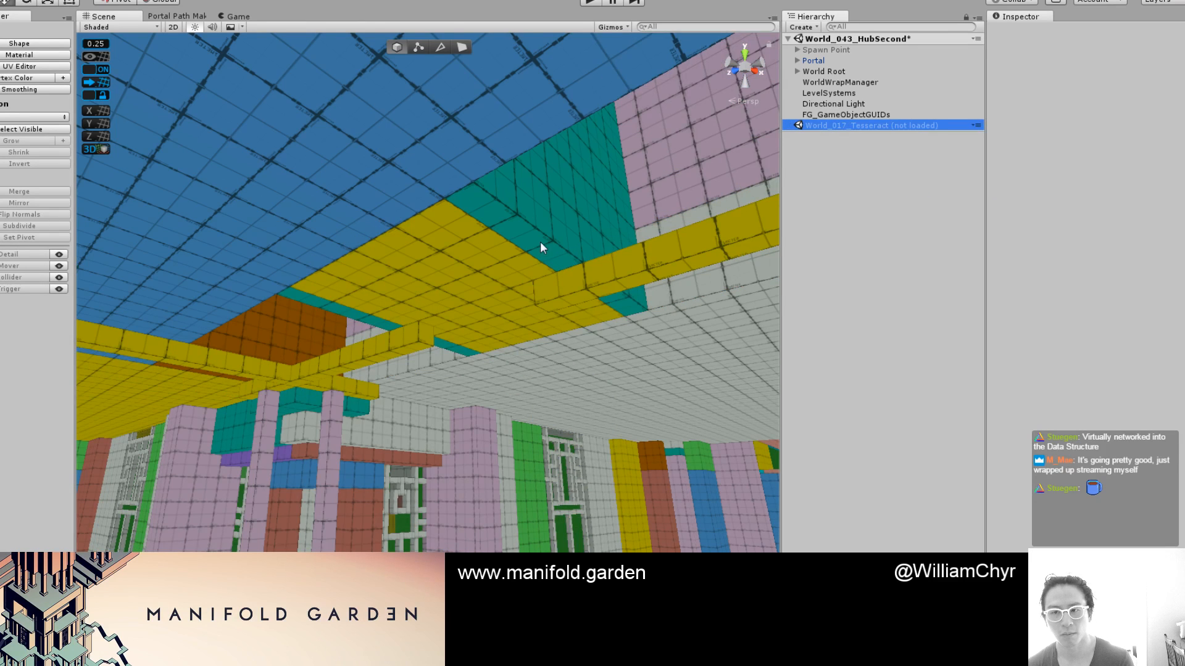
left_click(539, 247)
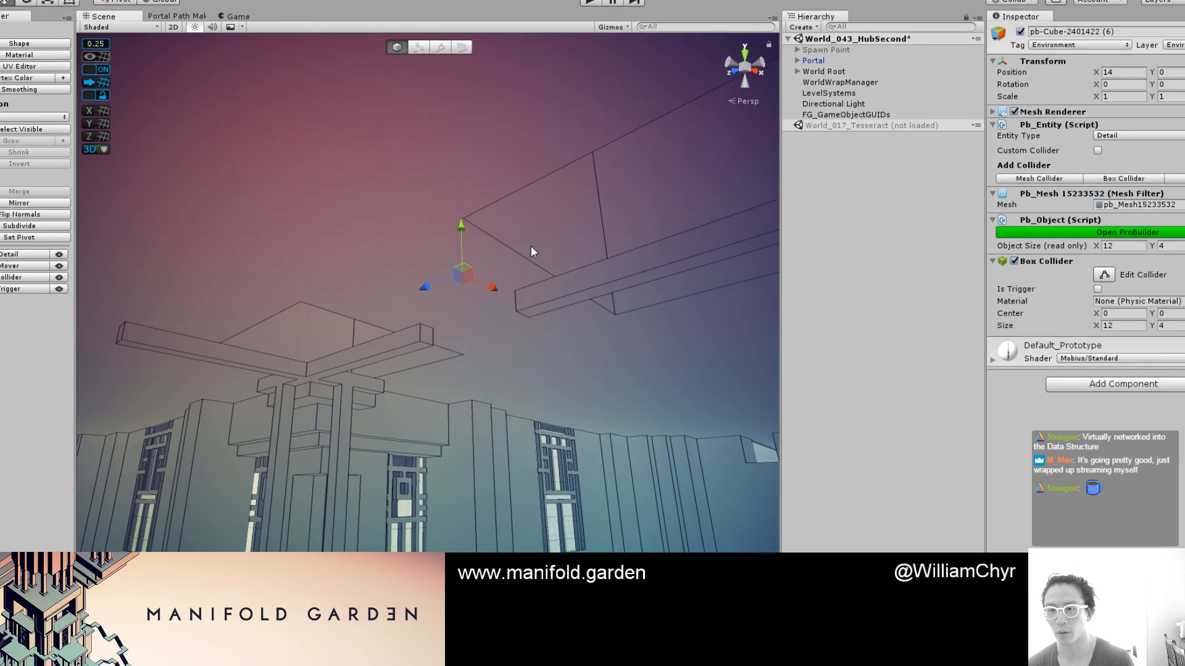
Reload the World_017_Tesseract scene and unload World_043_HubSecond without saving its changes
right_click(855, 126)
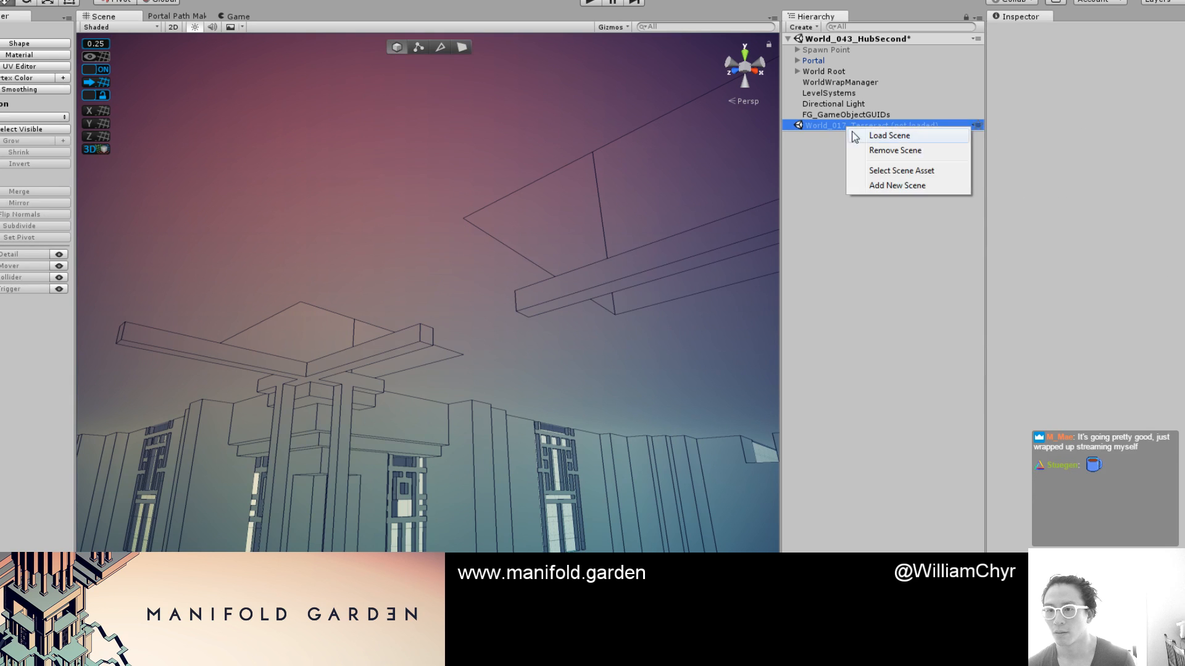
left_click(869, 137)
right_click(840, 40)
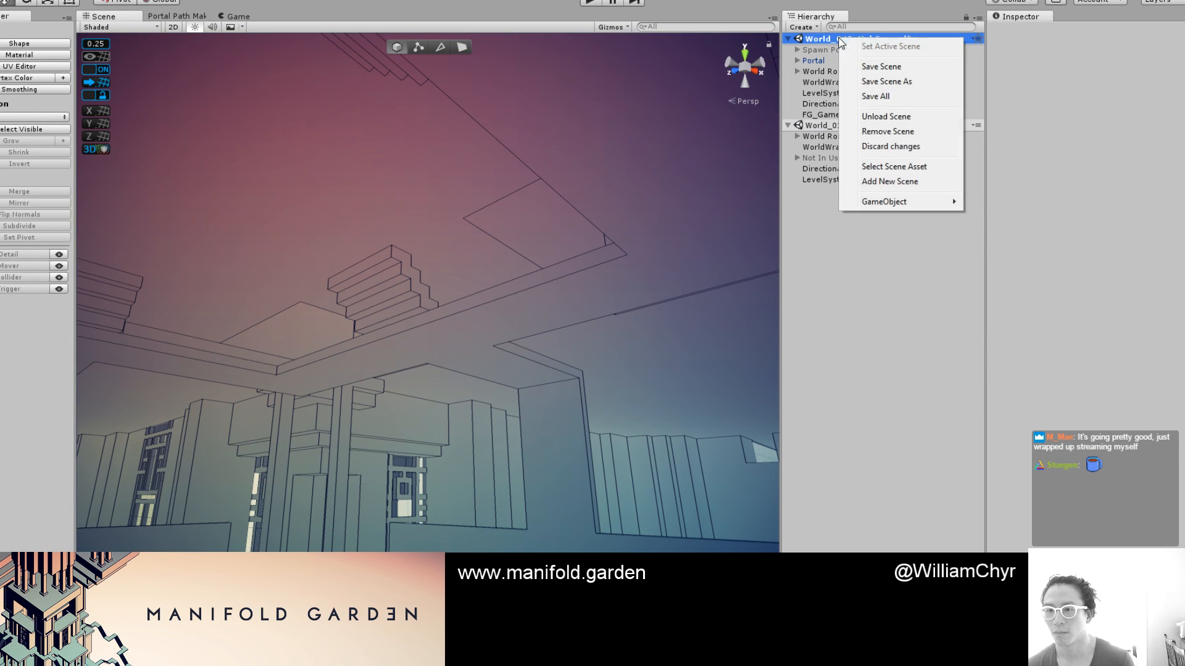
left_click(875, 118)
left_click(656, 348)
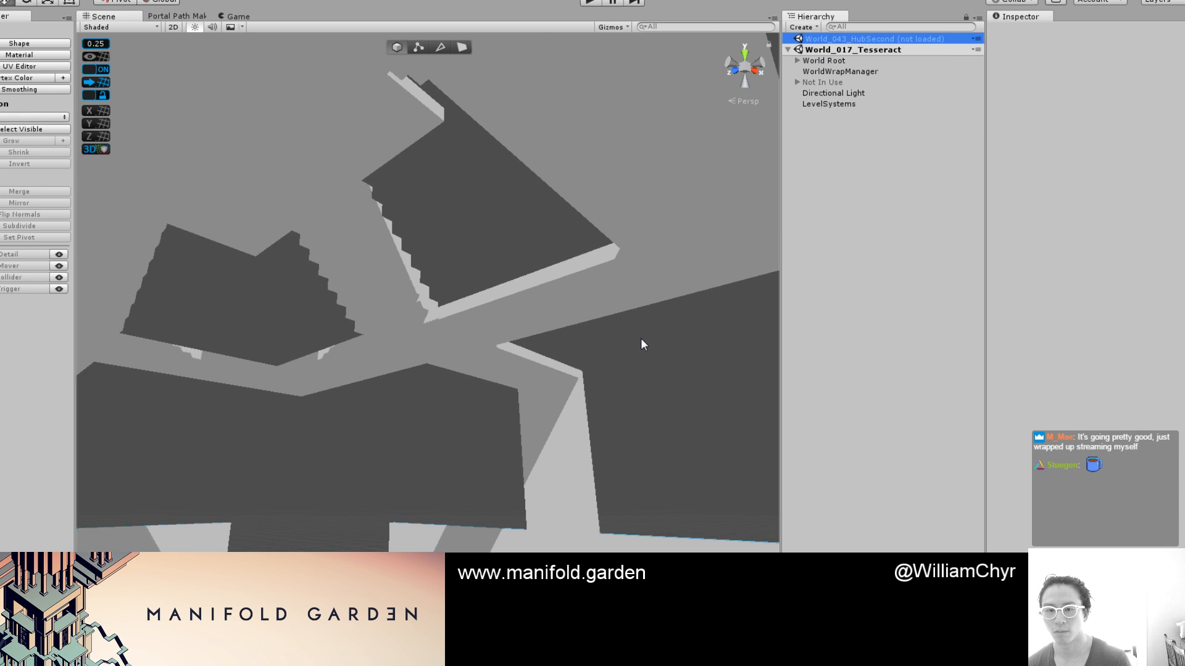
Examine the tesseract's outer frames and central column from below and above, comparing plain shading with the coloured prototype materials
left_click(641, 339)
scroll(642, 339, "down", 5)
scroll(642, 342, "up", 3)
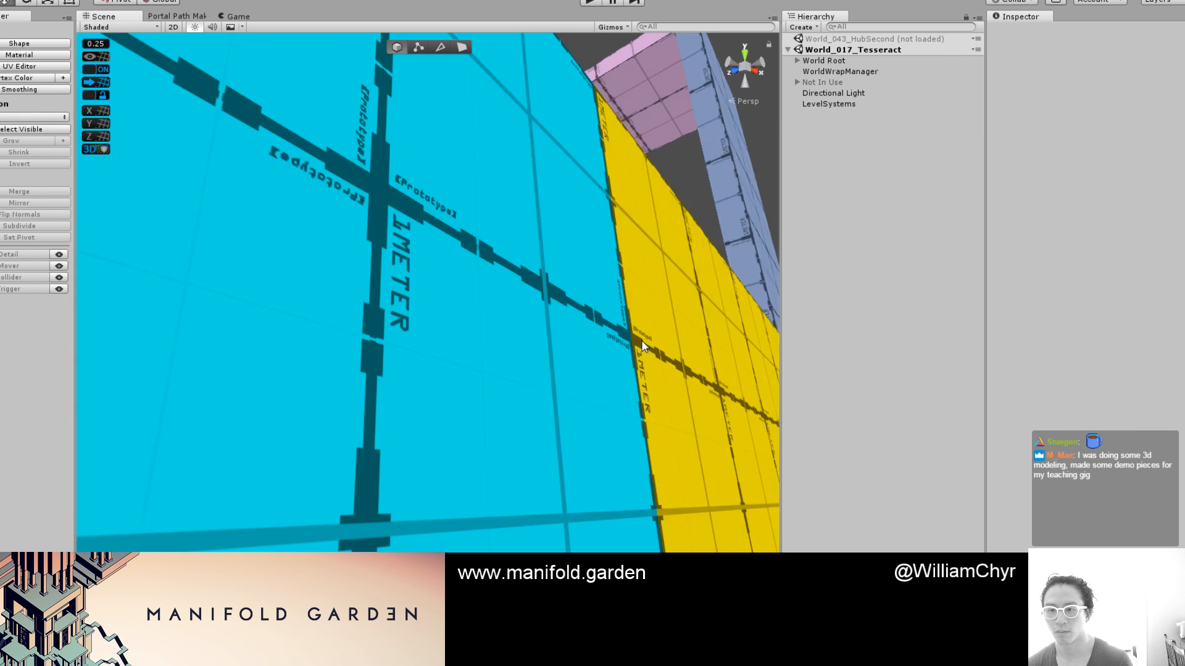
scroll(641, 342, "down", 6)
left_click(589, 379)
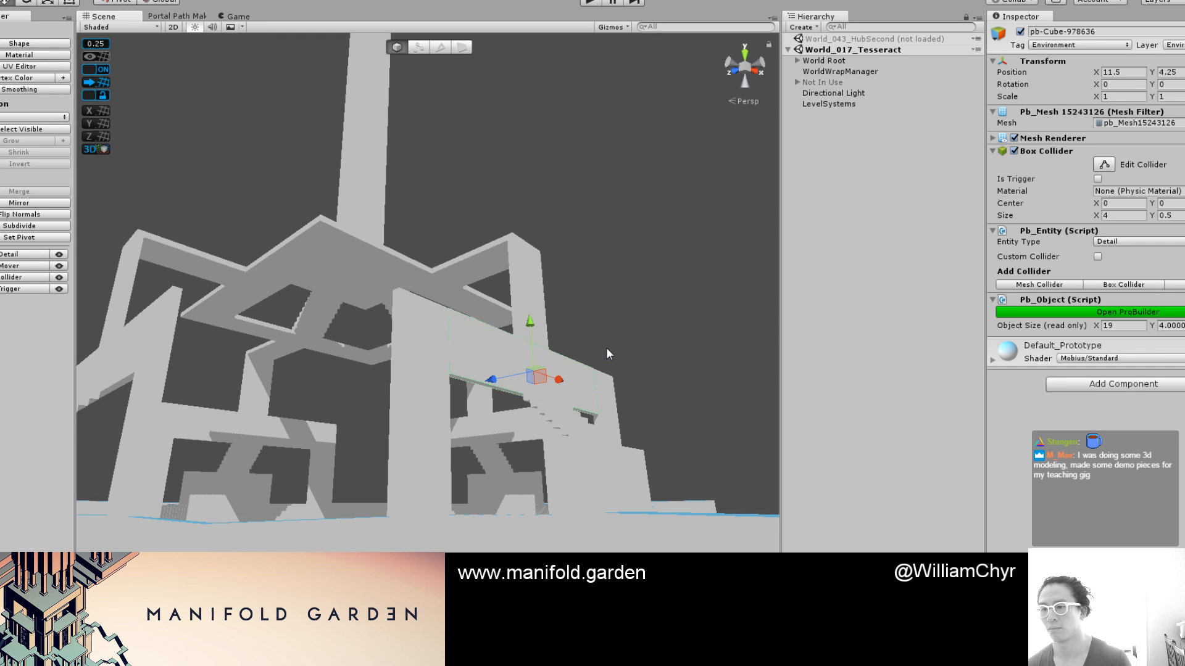
key("t")
key("t")
key("t")
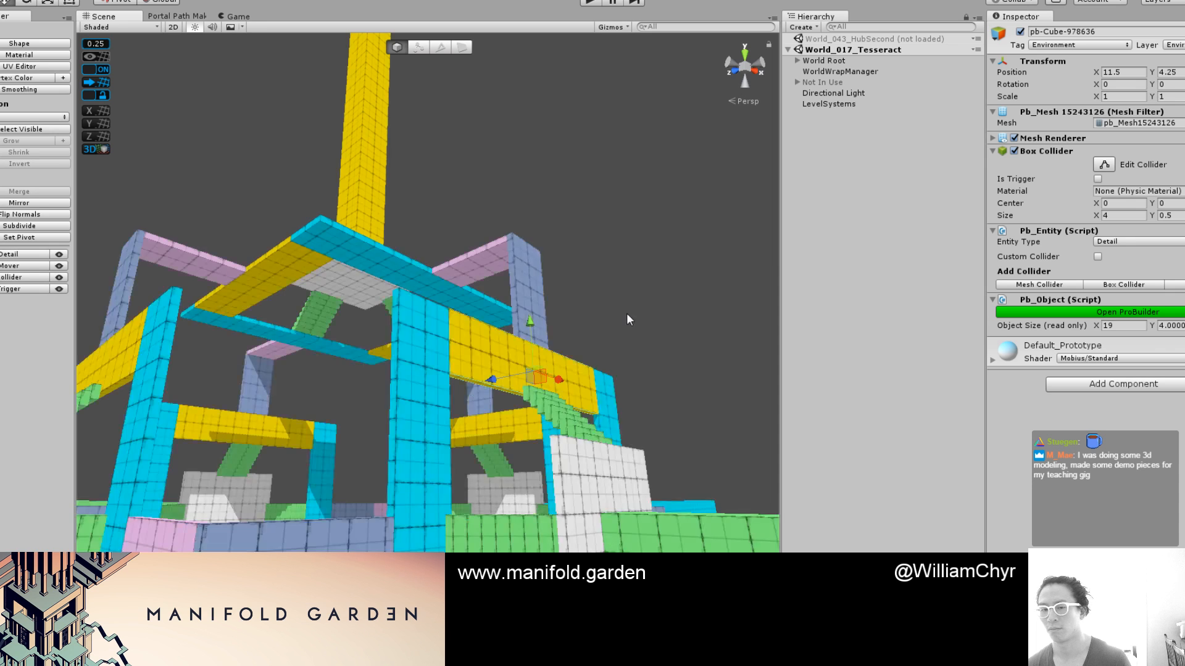
key("t")
key("t")
key("t")
key("t")
key("t")
key("t")
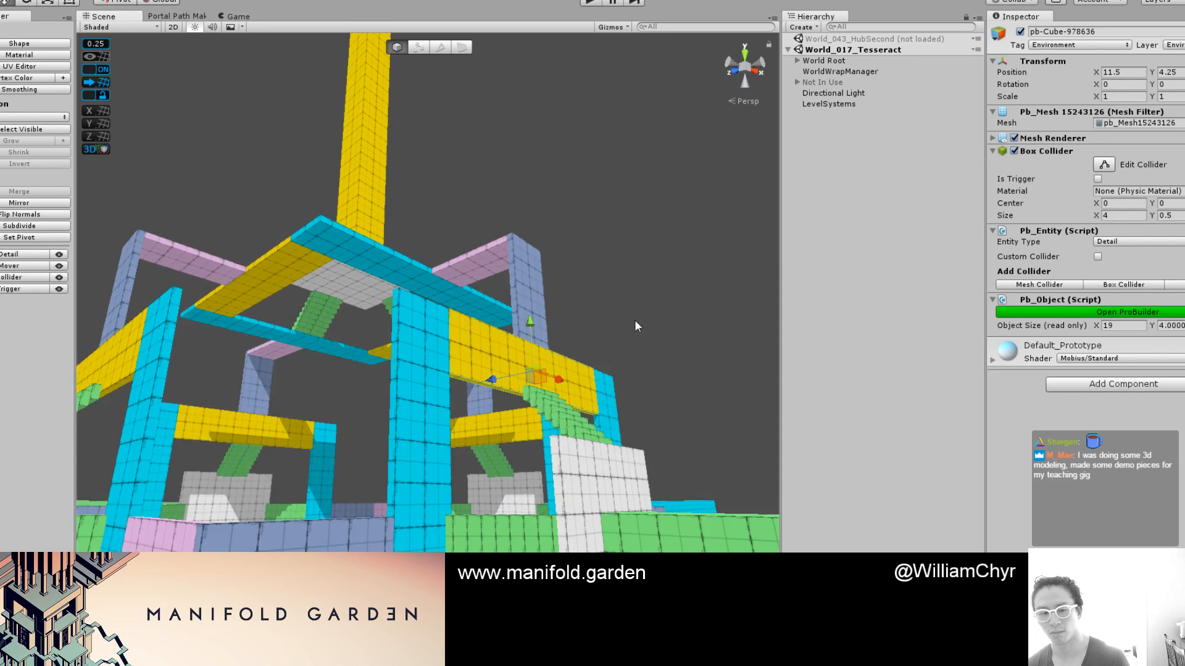
scroll(638, 292, "down", 8)
left_click_drag(640, 288, 601, 428, "alt")
scroll(600, 428, "up", 3)
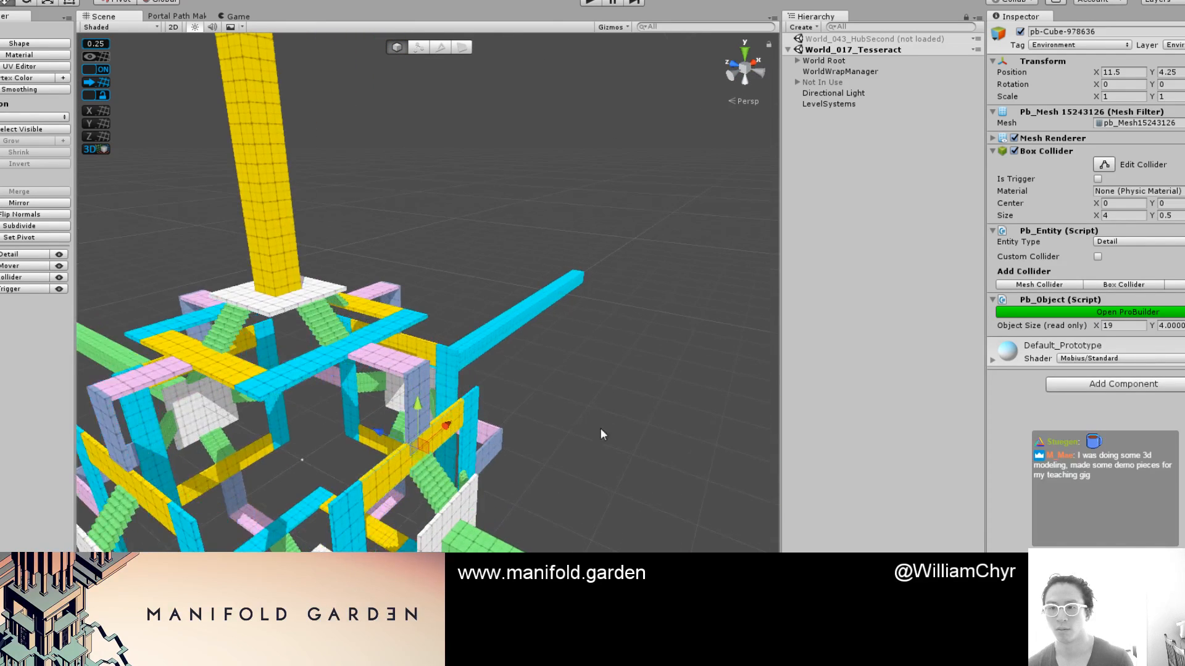
Review the Tesseract scene's WorldWrapManager and LevelSystems settings and check the contents of the World Root and Not In Use groups
left_click(854, 71)
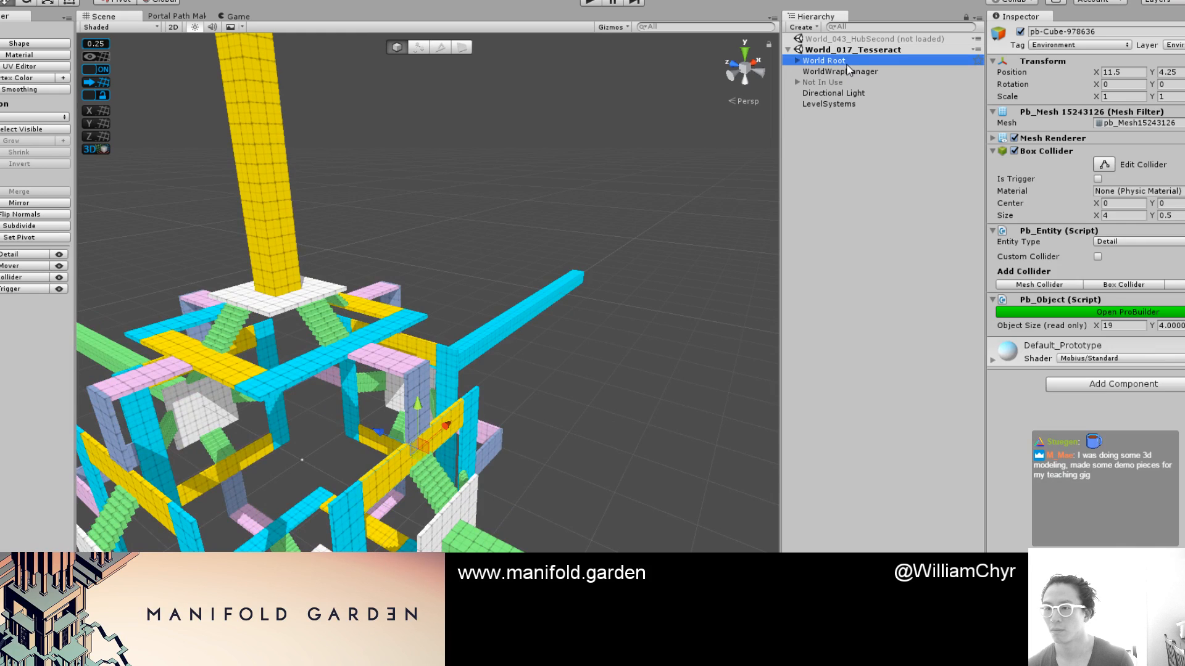
left_click(842, 105)
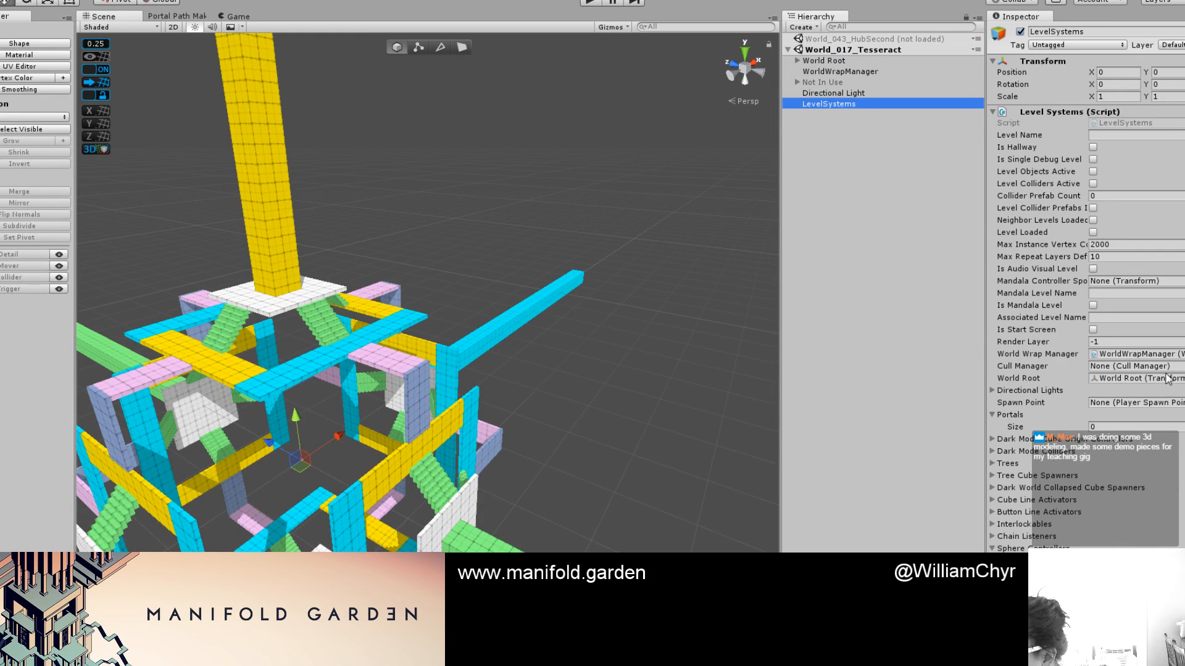
left_click(1154, 378)
left_click(840, 132)
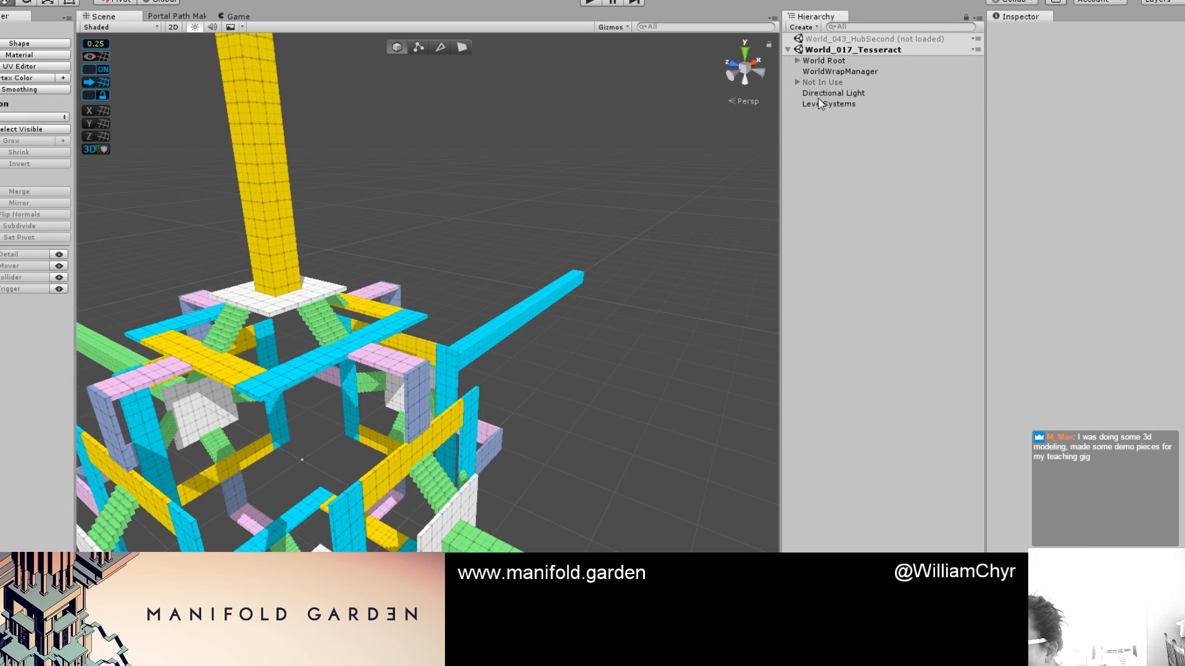
left_click(796, 62)
left_click(798, 103)
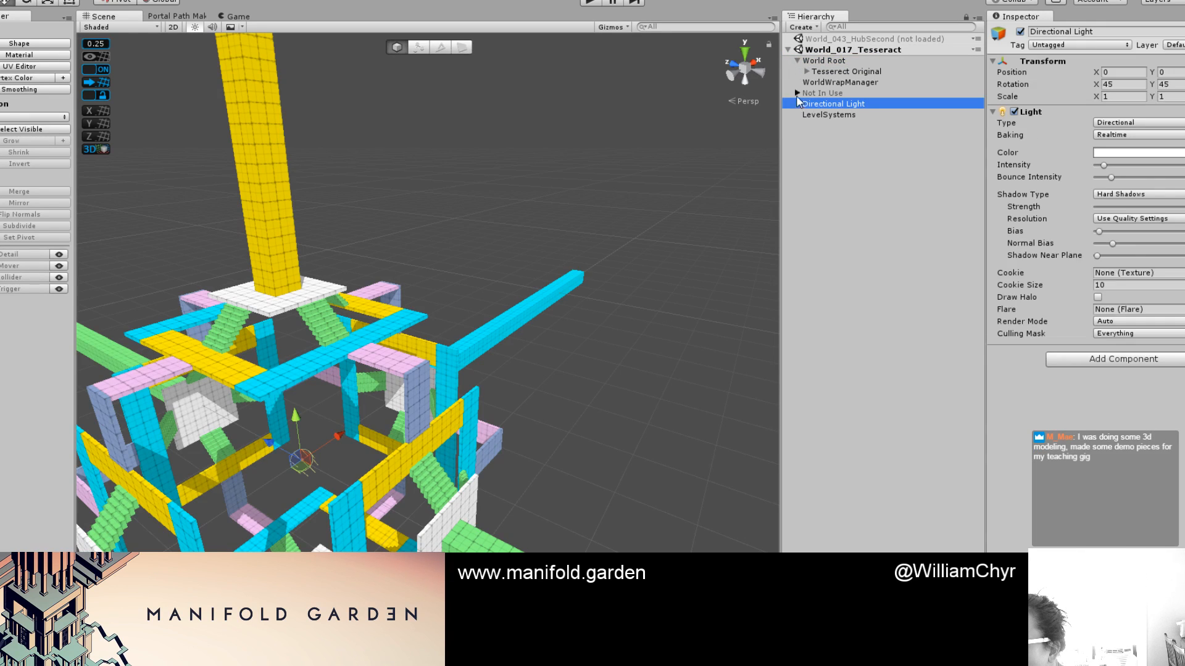
left_click(796, 93)
left_click(828, 39)
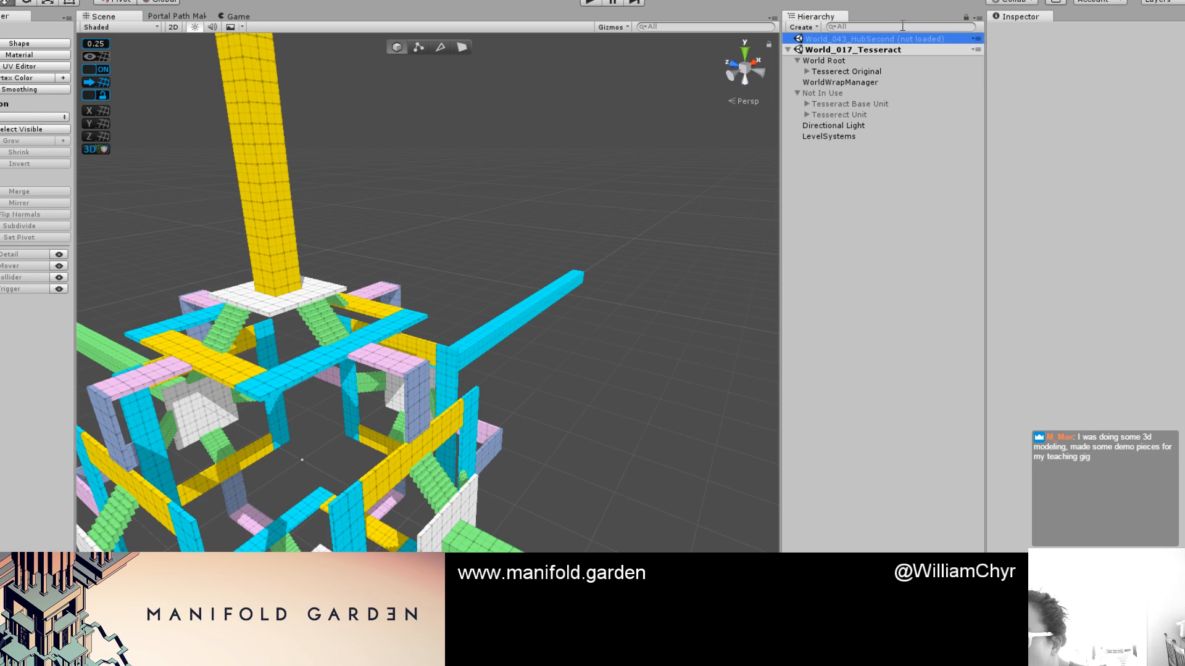
left_click(902, 26)
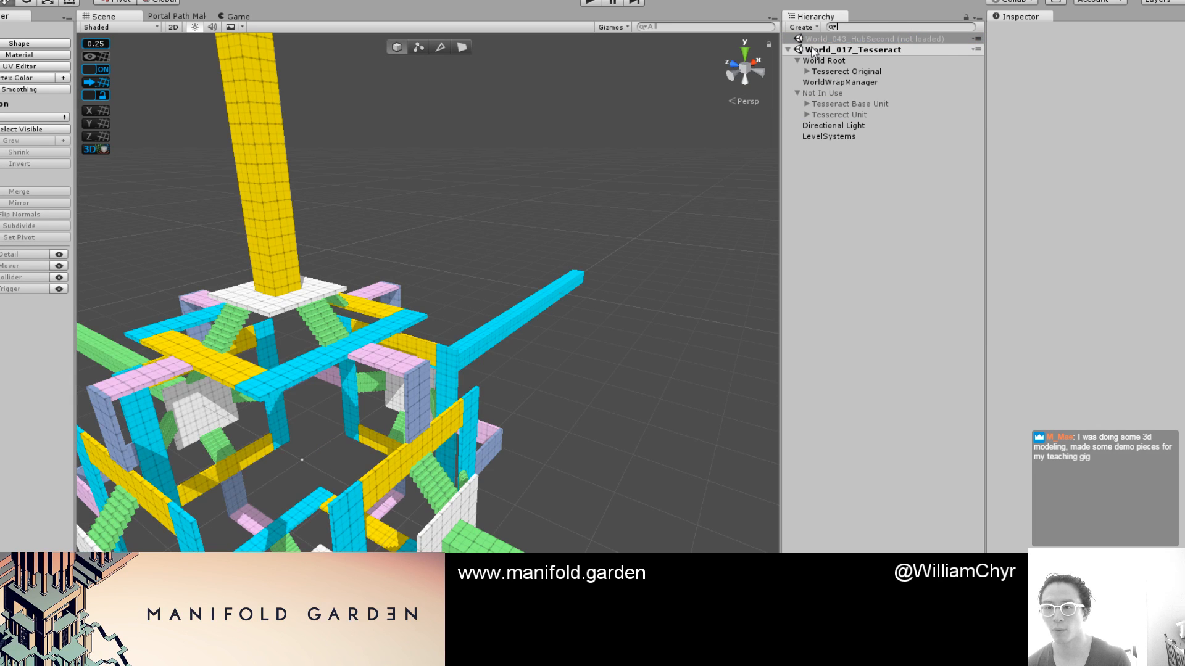
Load the World_043_HubSecond scene and duplicate its Spawn Point into the World_017_Tesseract scene
right_click(830, 39)
left_click(856, 48)
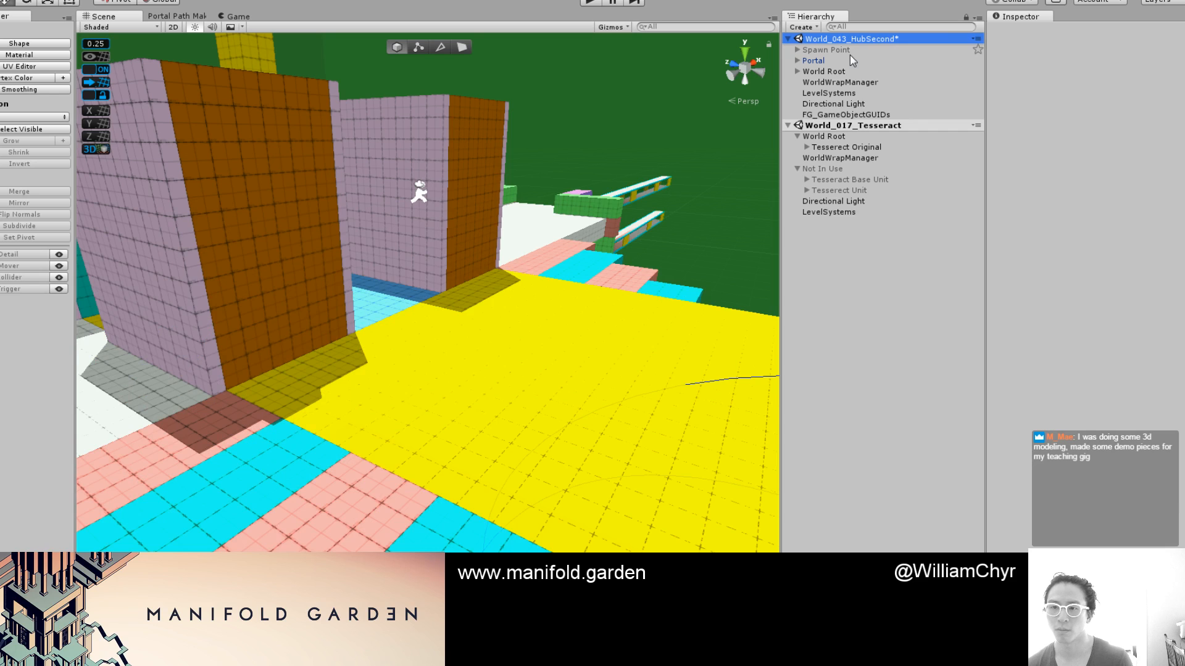
left_click(849, 50)
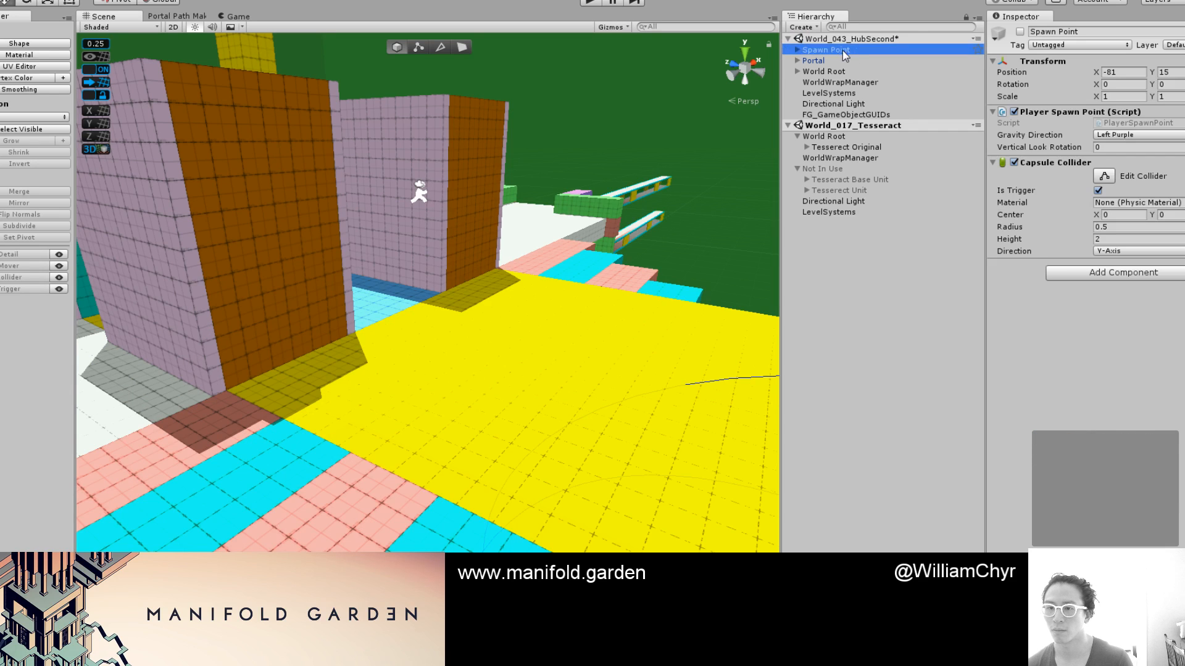
key("ctrl+d")
left_click_drag(844, 124, 851, 287)
left_click_drag(842, 135, 843, 137)
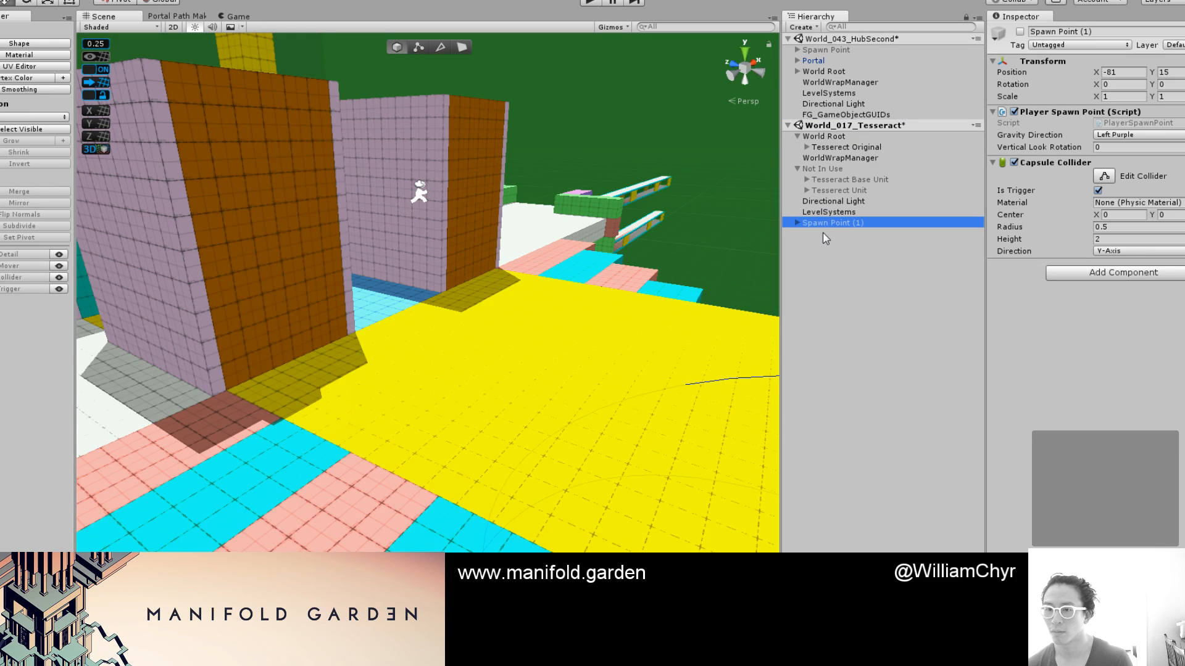
Search the scene objects for "spawn", clear the search, and nest the duplicated spawn point under the Tesseract scene's World Root
left_click(859, 27)
type("spawn")
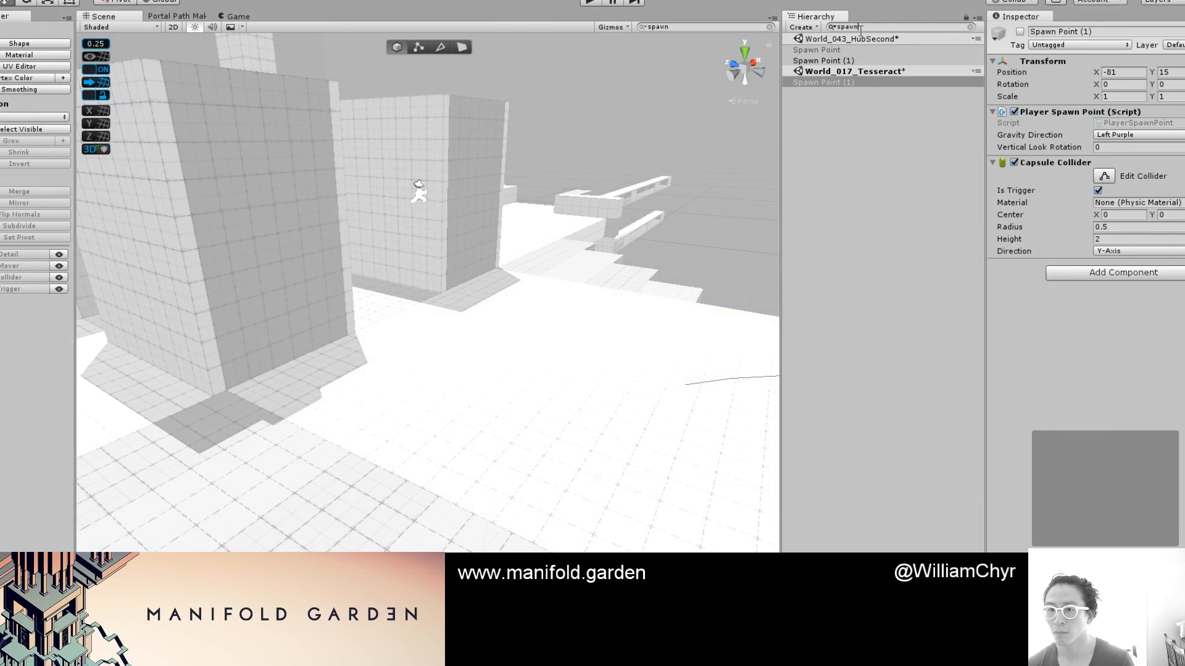
left_click(970, 27)
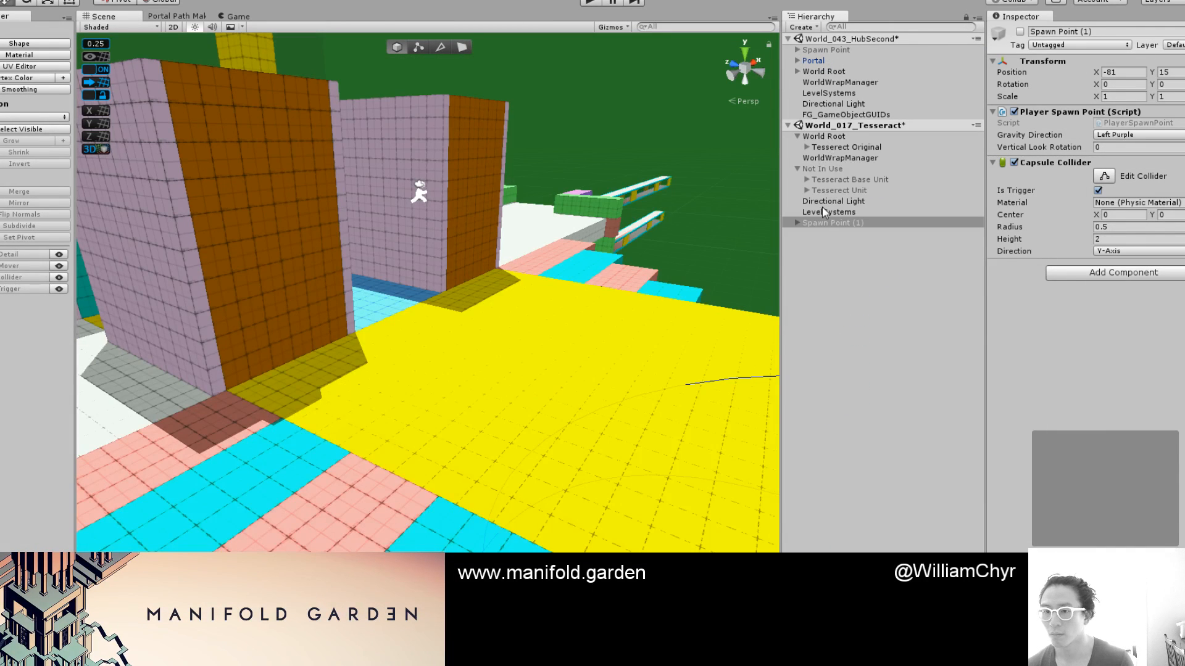
left_click_drag(826, 224, 833, 137)
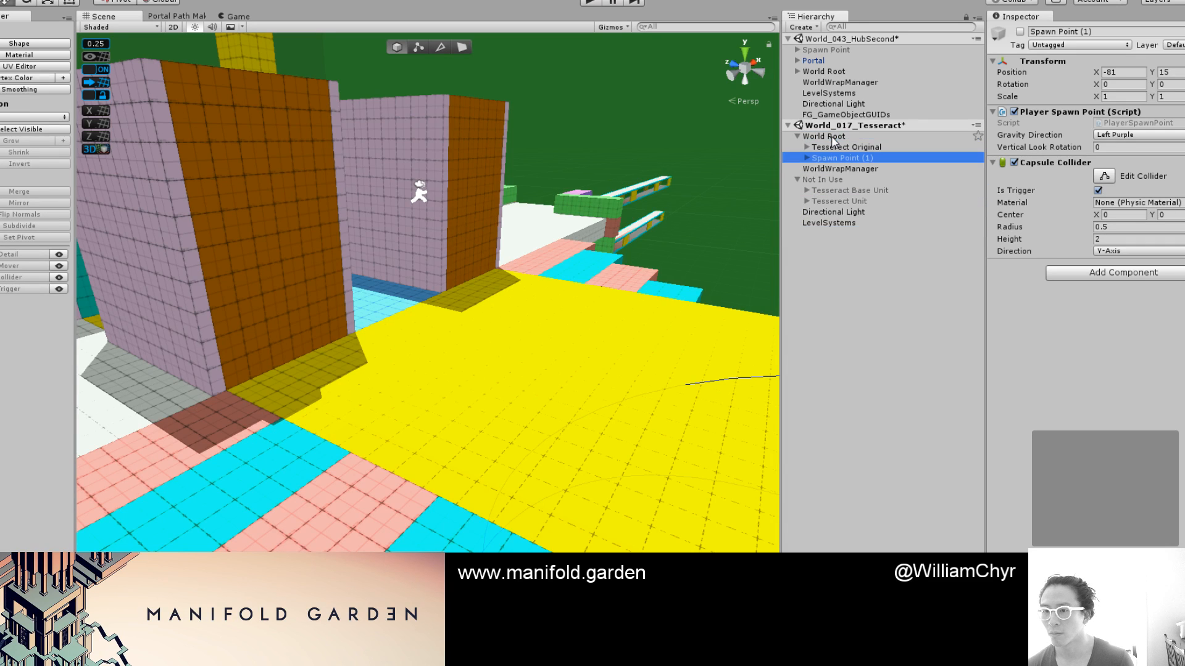
Unload the World_043_HubSecond scene without saving its changes
right_click(887, 39)
left_click(913, 116)
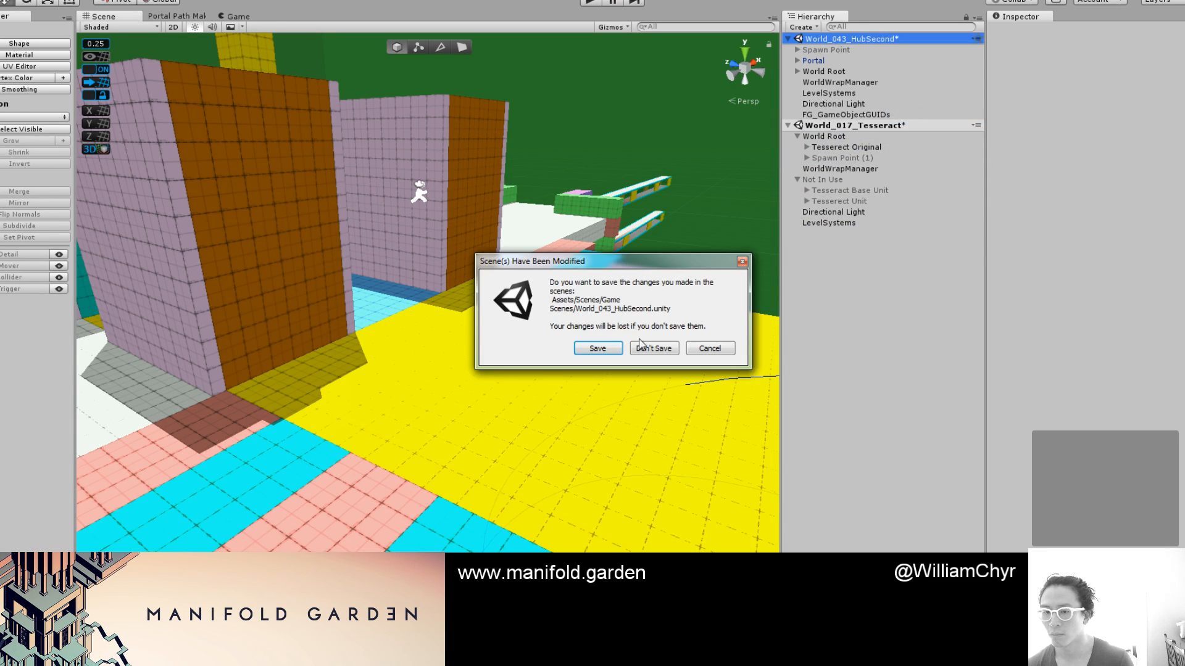
left_click(656, 354)
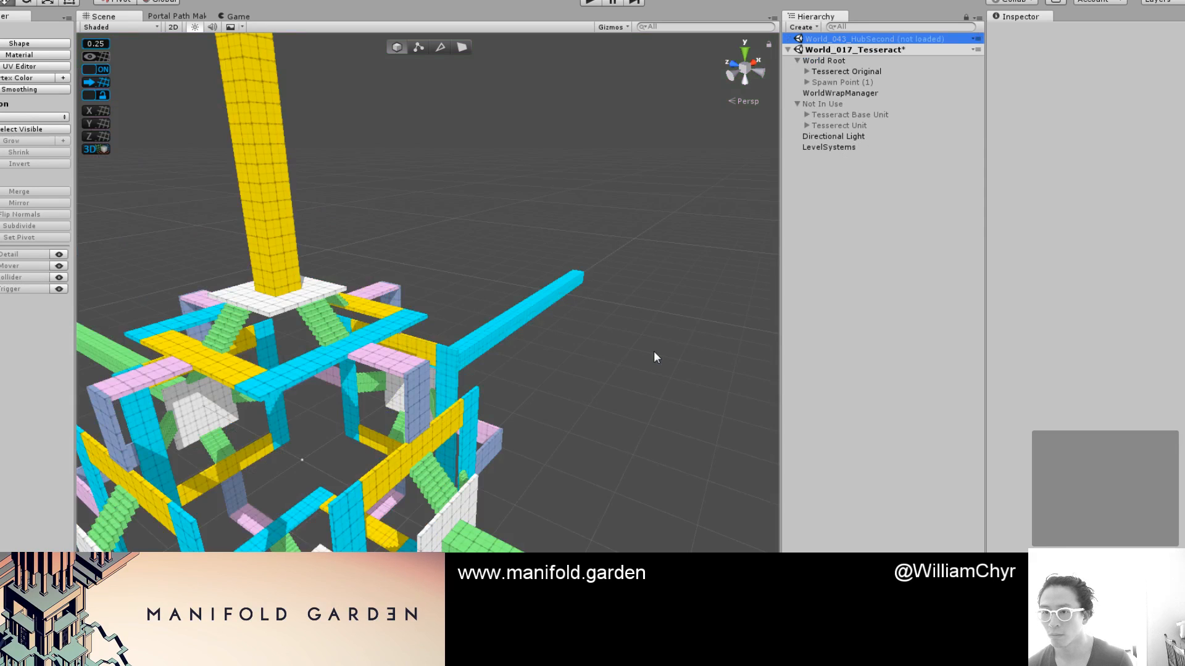
left_click(621, 398)
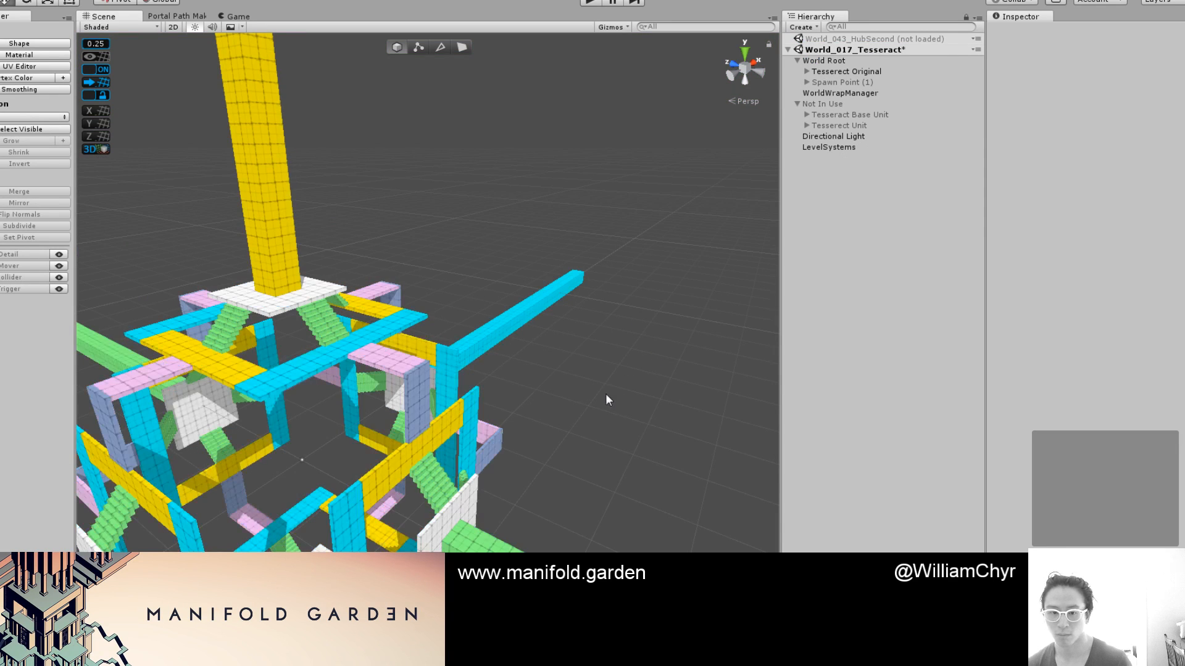
Activate Spawn Point (1) in the Tesseract scene and set its position to 0 on X, Y and Z
left_click(819, 83)
double_click(819, 83)
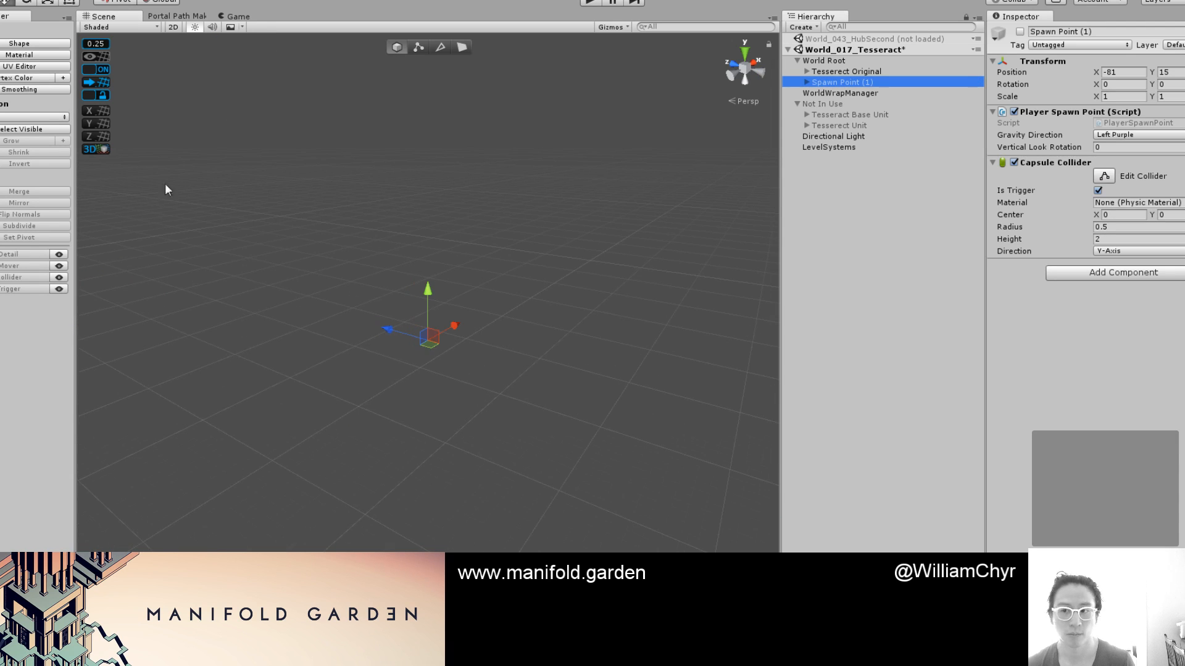
left_click(1020, 32)
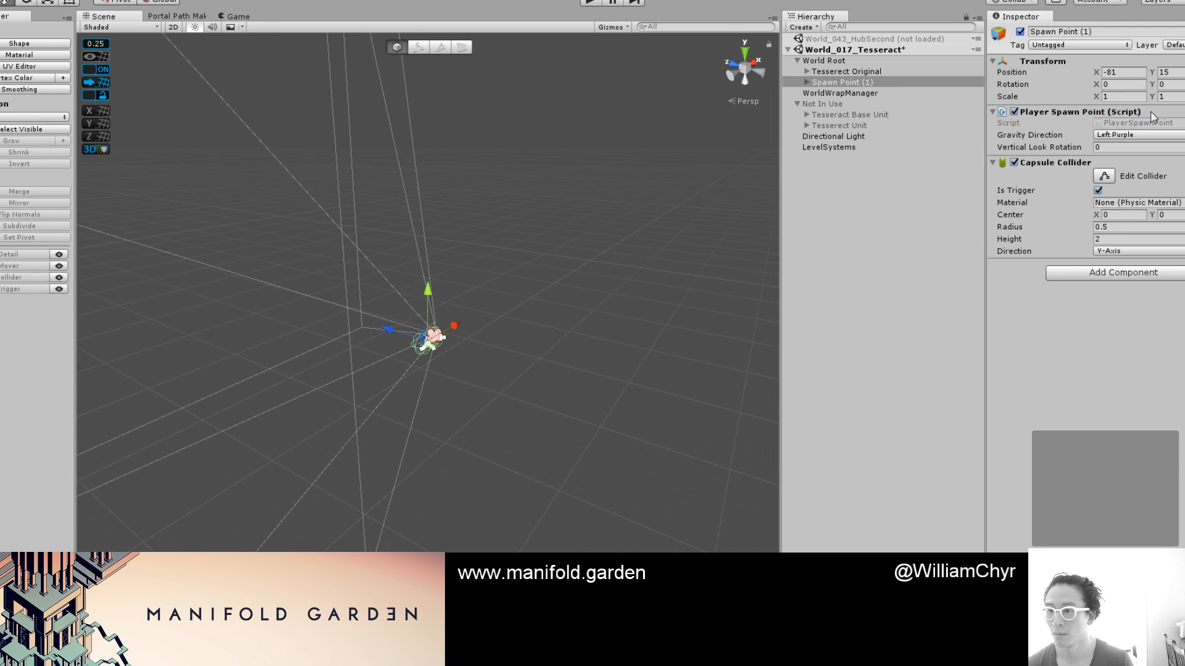
left_click(1133, 73)
type("09")
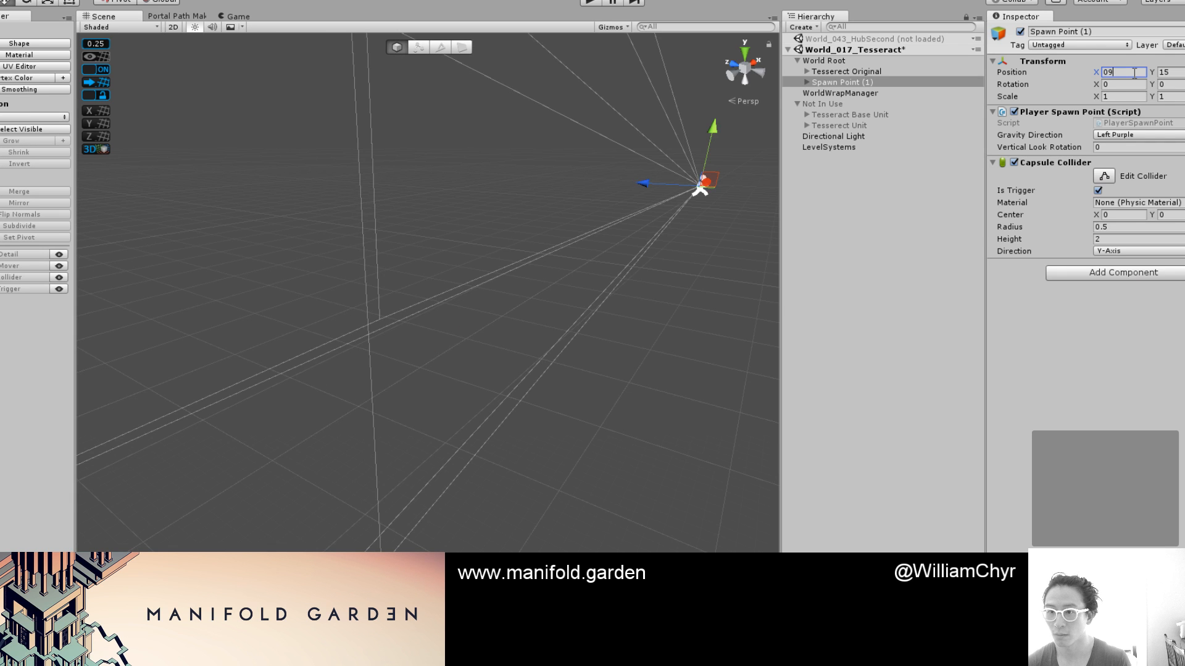
key("BackSpace")
key("Tab")
type("0")
key("Tab")
type("0")
key("Tab")
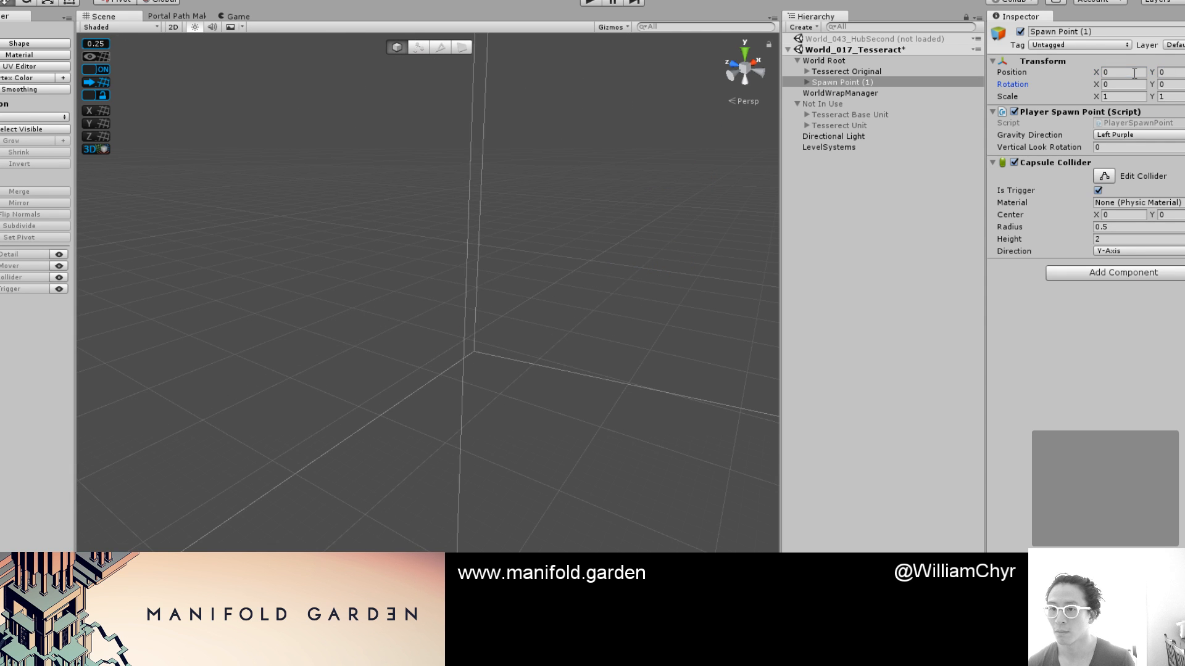
Frame Spawn Point (1) and examine the tesseract's central frames and platforms surrounding it
double_click(870, 83)
scroll(627, 180, "down", 6)
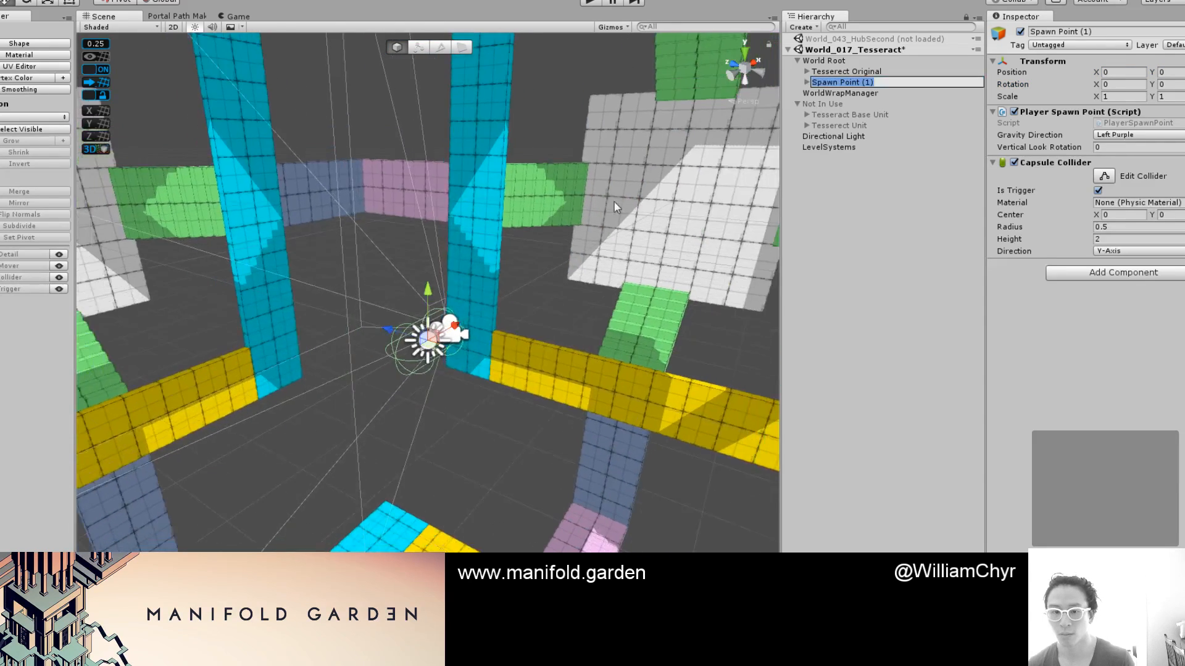
left_click_drag(614, 202, 984, 184, "alt")
left_click_drag(485, 271, 624, 293, "alt")
key("F1")
key("F1")
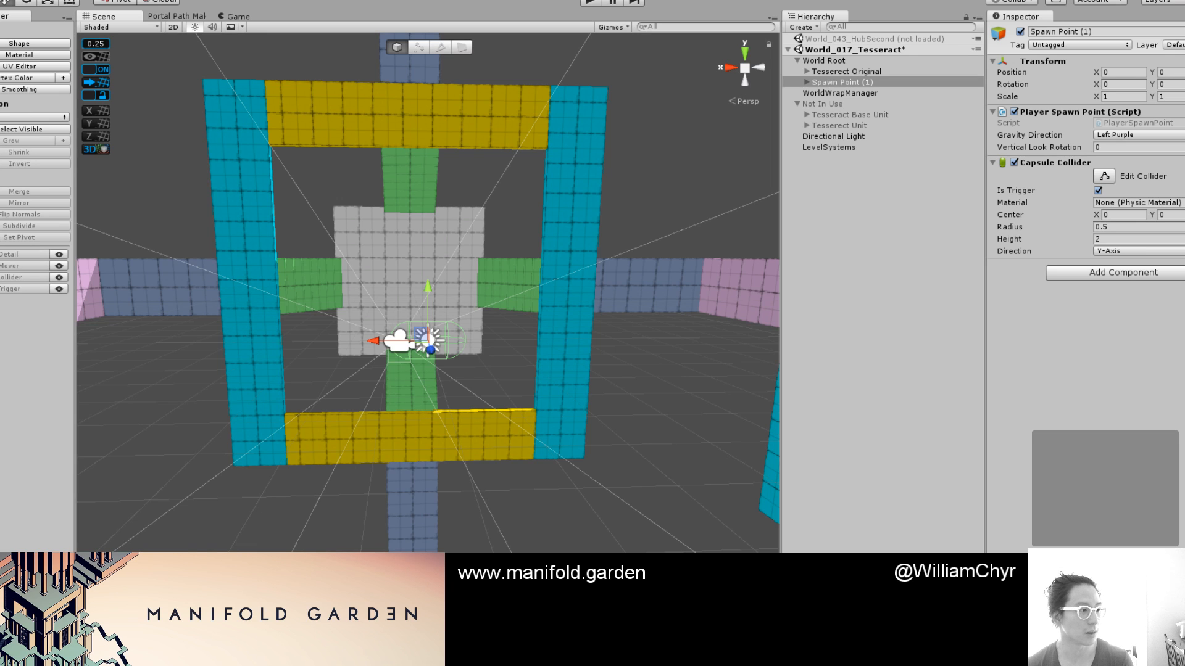
Examine the Tesseract structure from several angles and distances, in both the game's stylised rendering and the coloured grid view
key("F1")
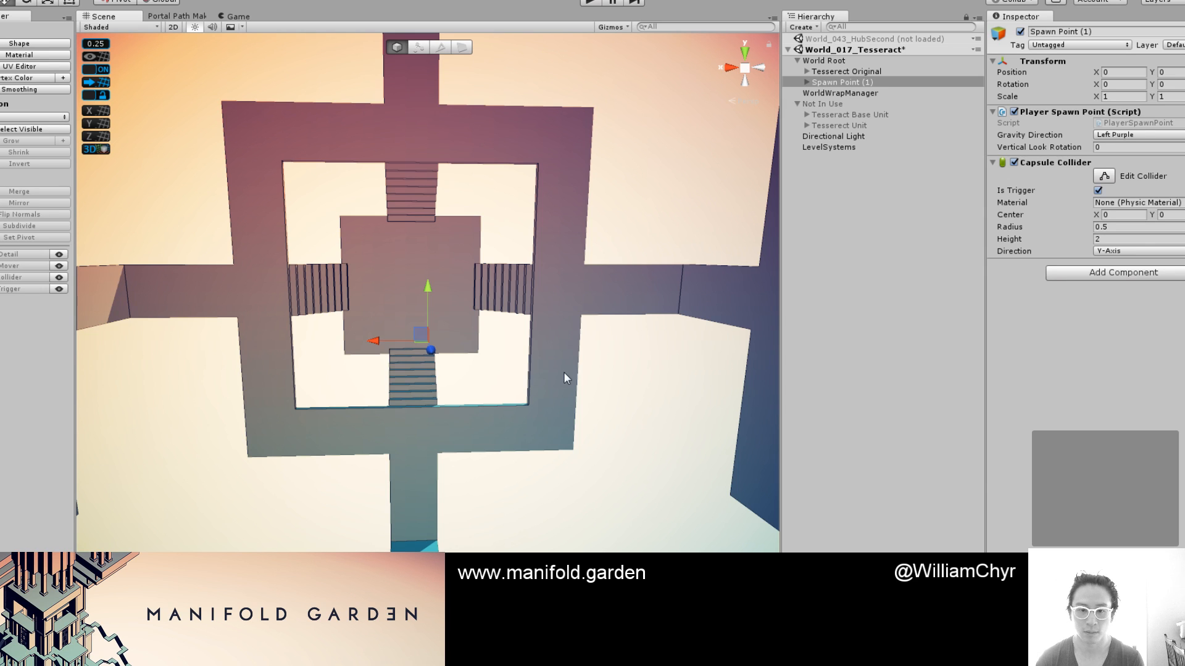
left_click(584, 376)
scroll(578, 377, "down", 3)
scroll(567, 384, "down", 2)
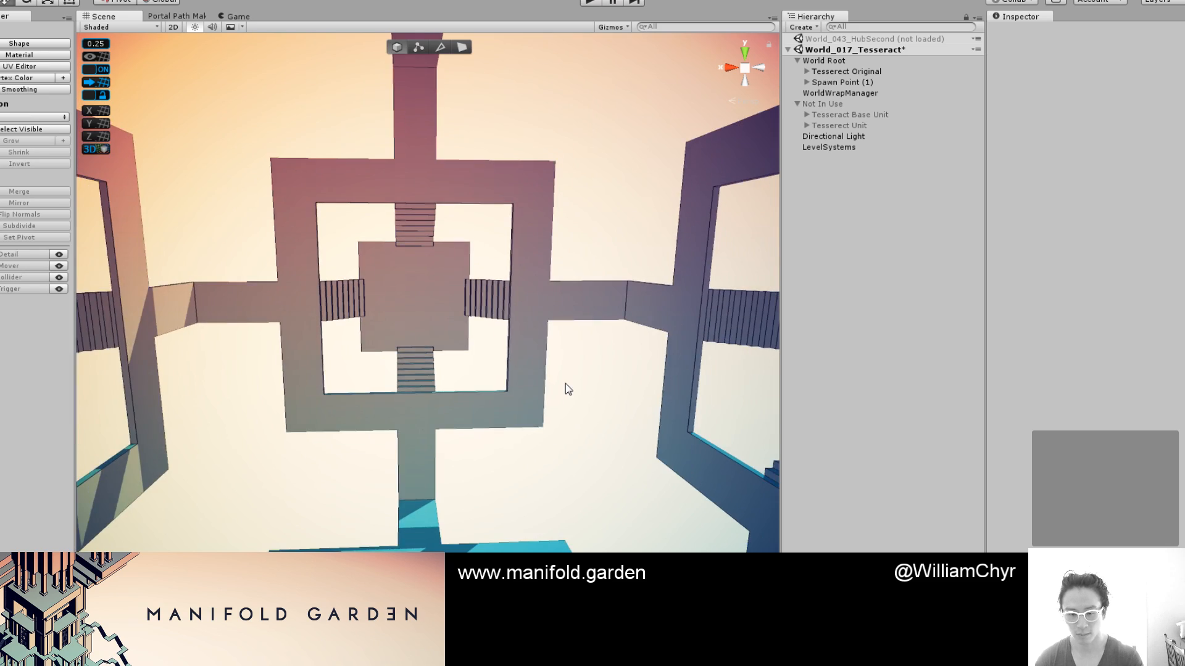
key("ctrl+e")
scroll(546, 378, "down", 4)
scroll(545, 378, "down", 10)
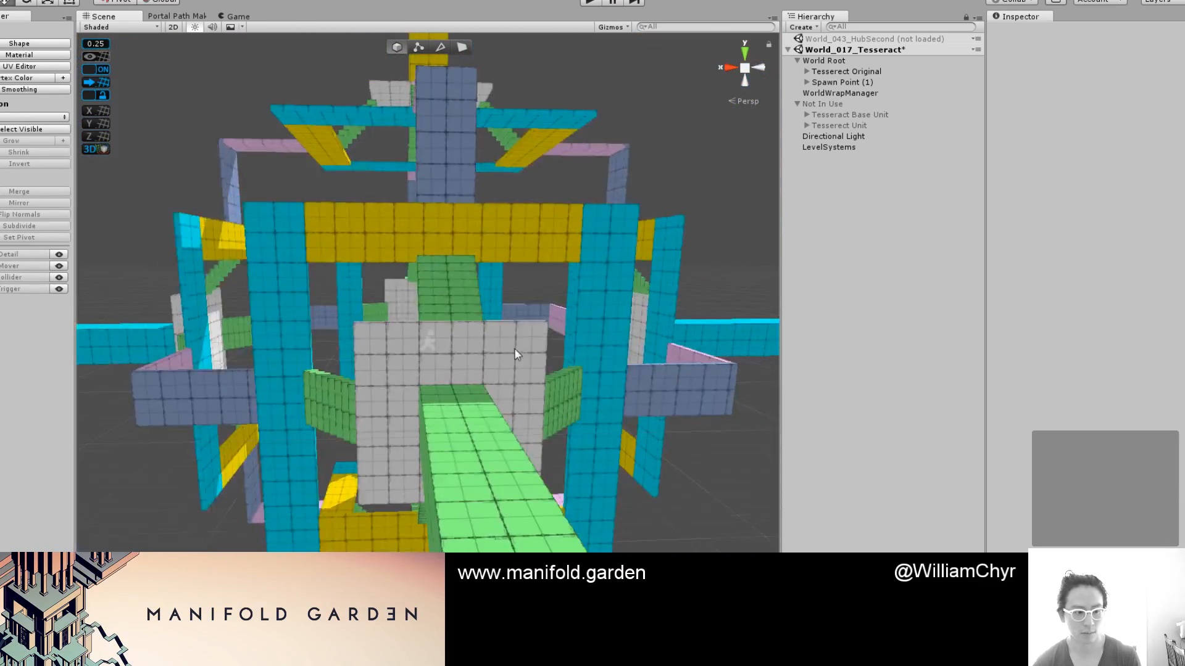
left_click_drag(482, 391, 572, 434, "alt")
scroll(573, 435, "up", 6)
left_click_drag(466, 387, 616, 424, "alt")
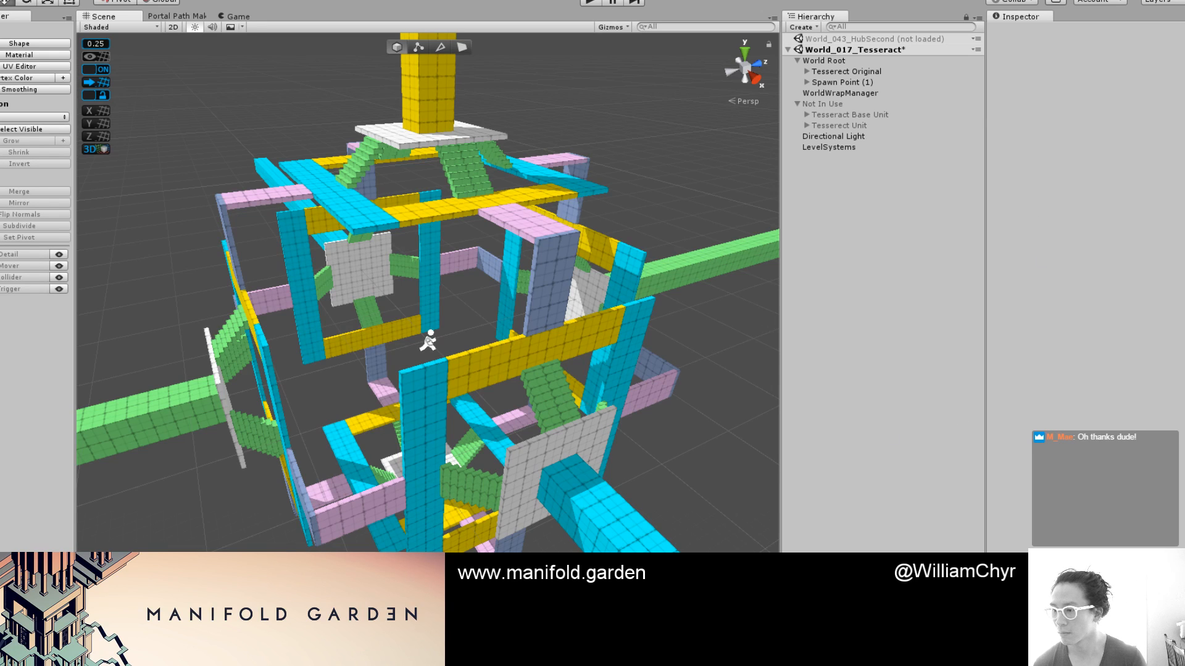
Add a Portal prefab at the lower ledge of the Tesseract structure and frame it
left_click_drag(1142, 549, 304, 328)
key("f")
scroll(470, 354, "up", 5)
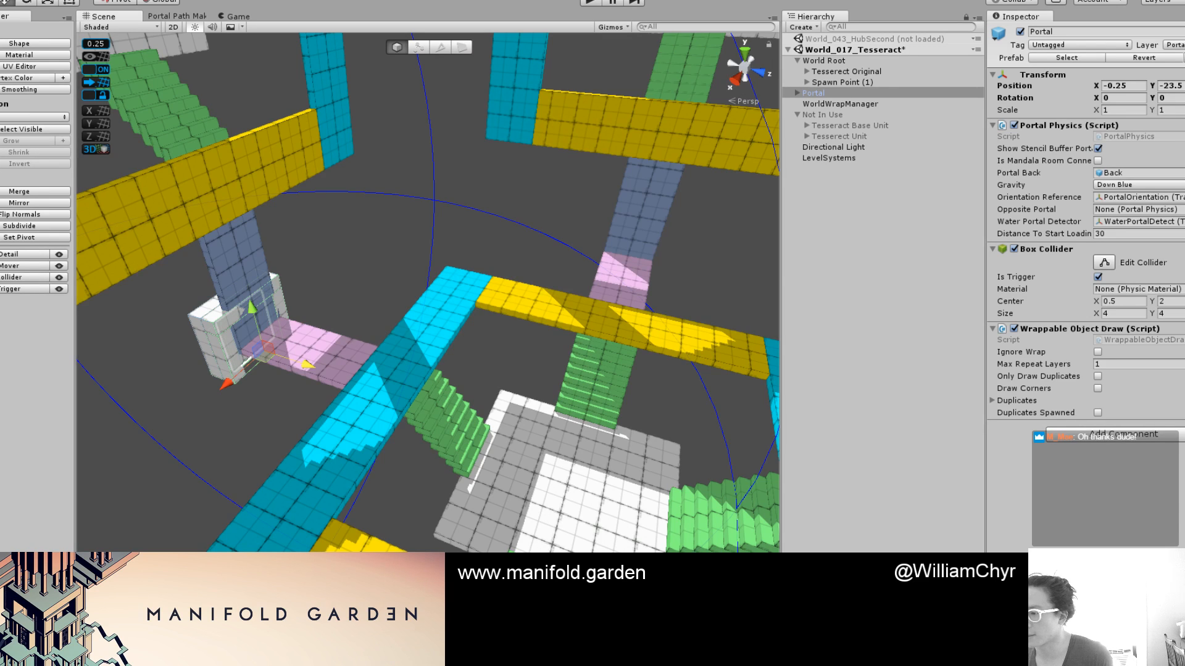
Open the World_044_CubicSpaceDivision scene without saving the changes made to World_017_Tesseract
double_click(1058, 607)
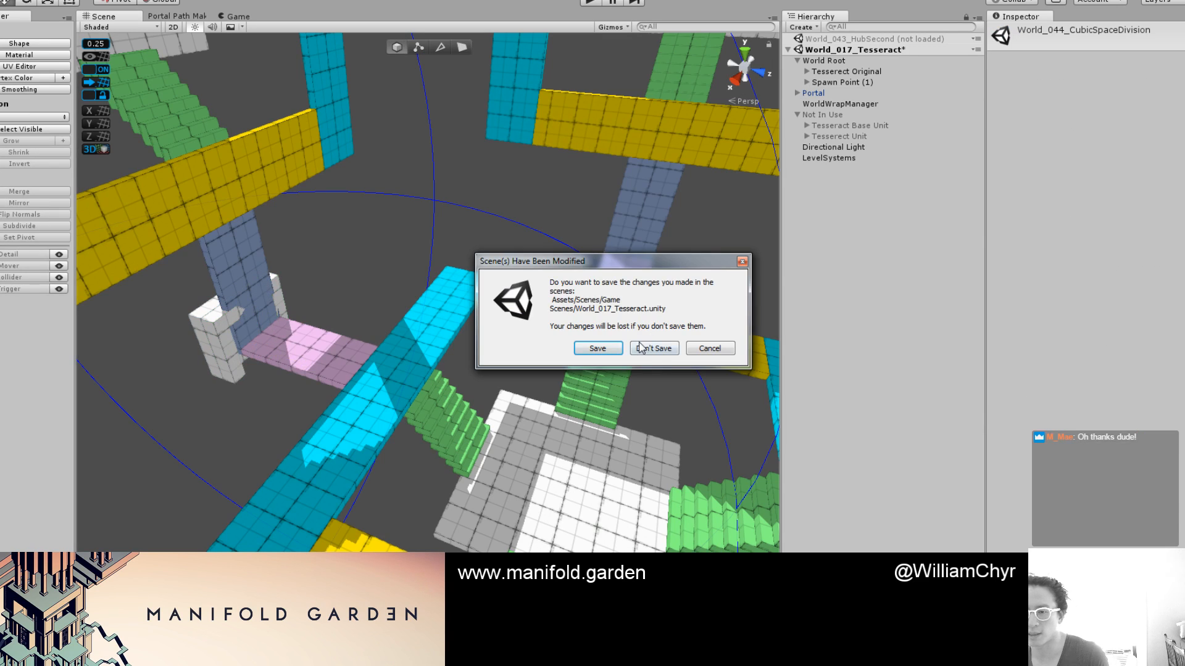
left_click(649, 350)
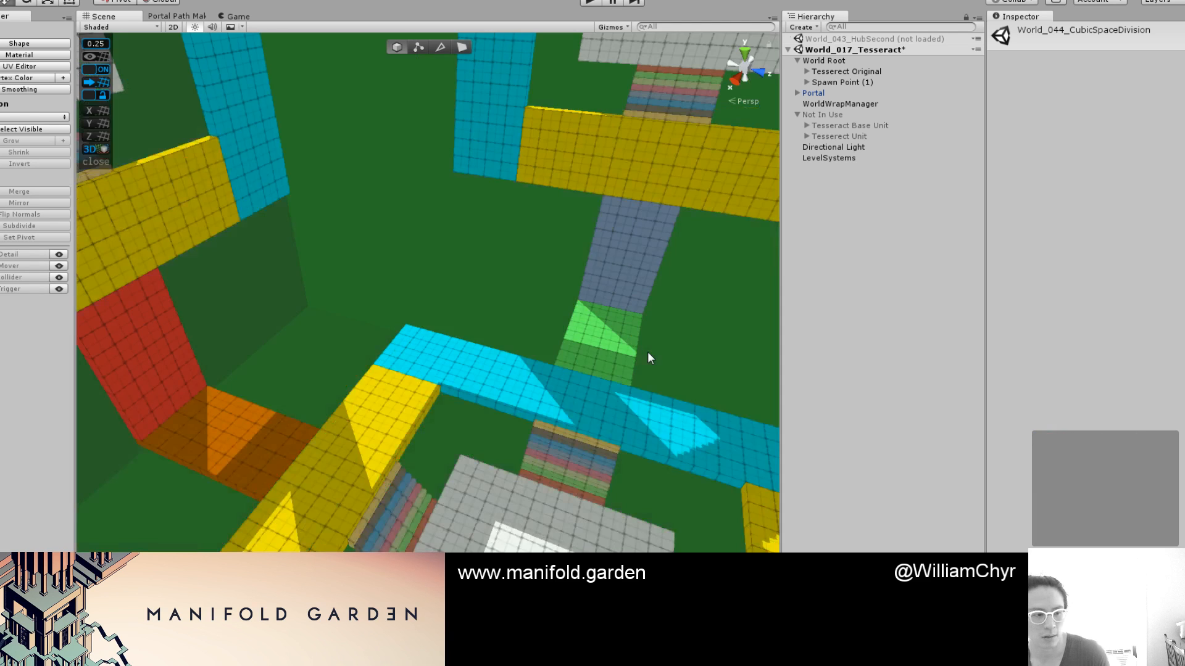
scroll(539, 334, "down", 10)
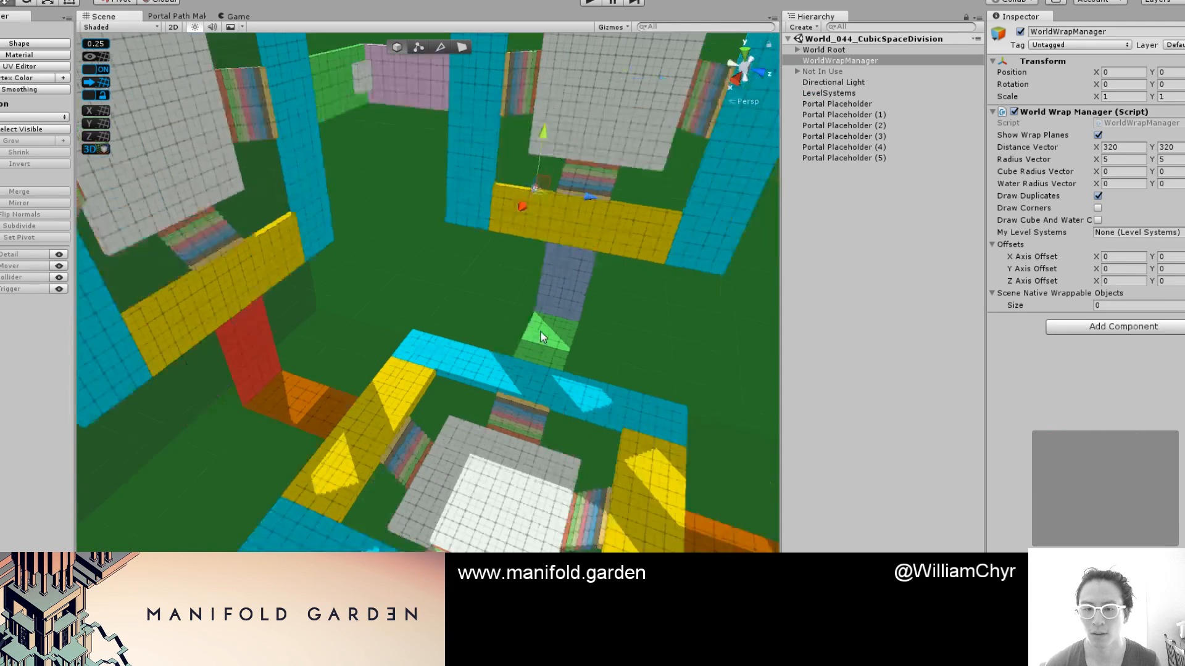
Frame the first Portal Placeholder and examine the surrounding cubic structure from inside and outside
left_click_drag(487, 352, 478, 290, "alt")
scroll(419, 323, "up", 8)
double_click(828, 107)
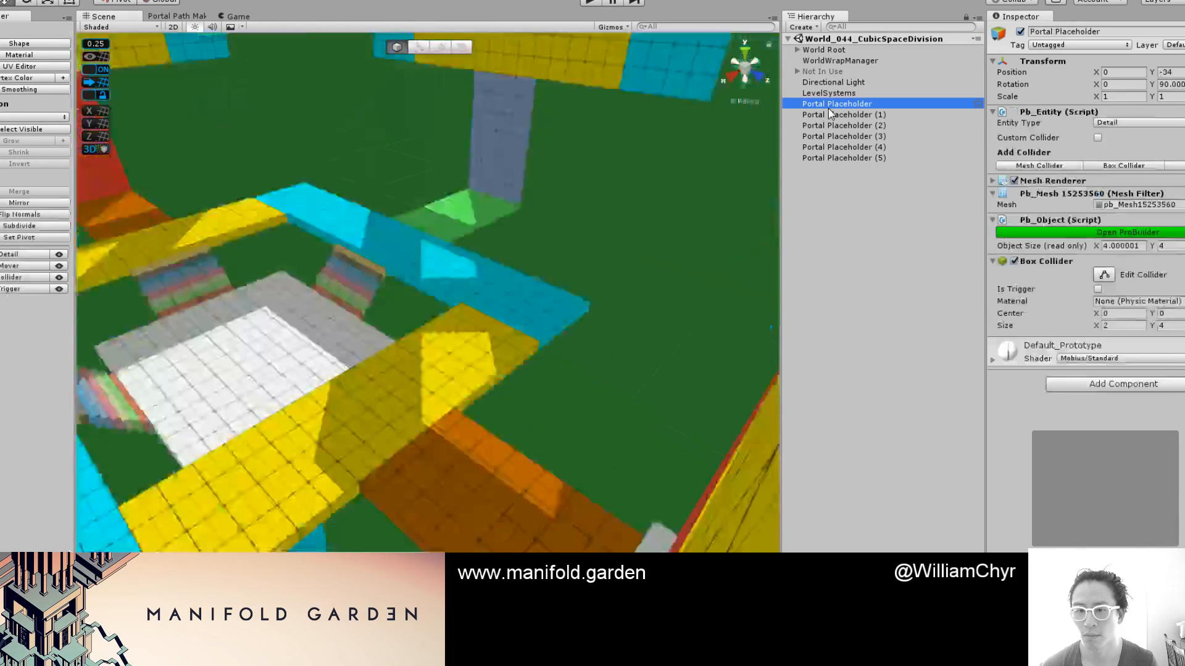
left_click_drag(460, 248, 707, 266, "alt")
scroll(364, 292, "down", 15)
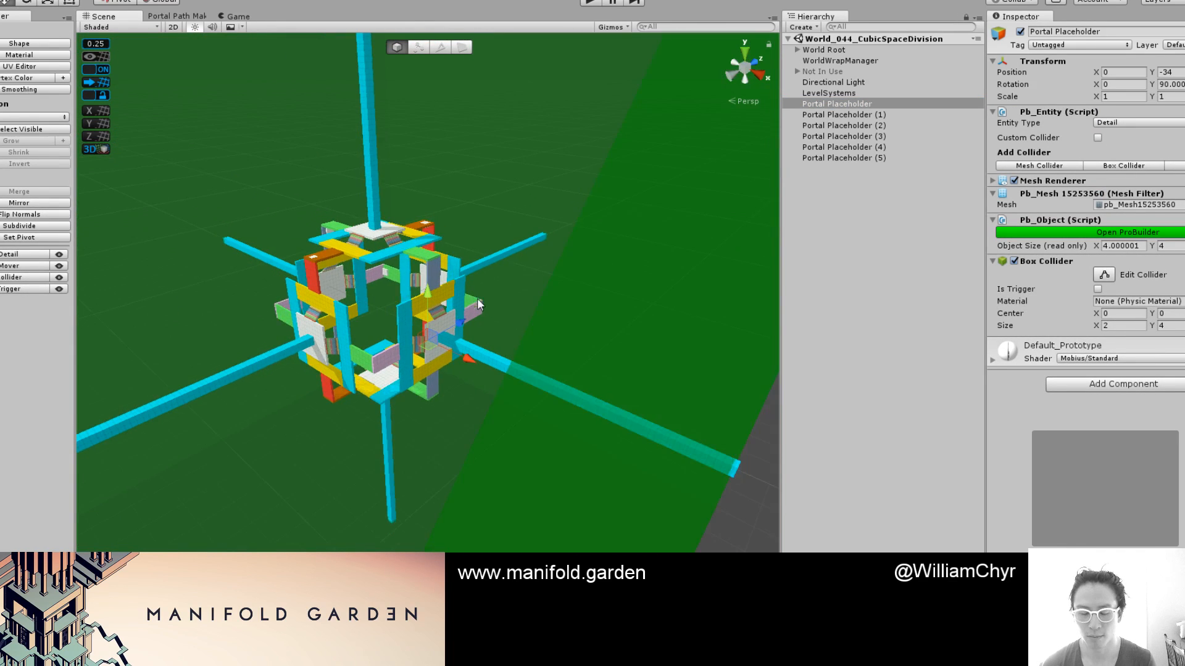
scroll(476, 298, "up", 12)
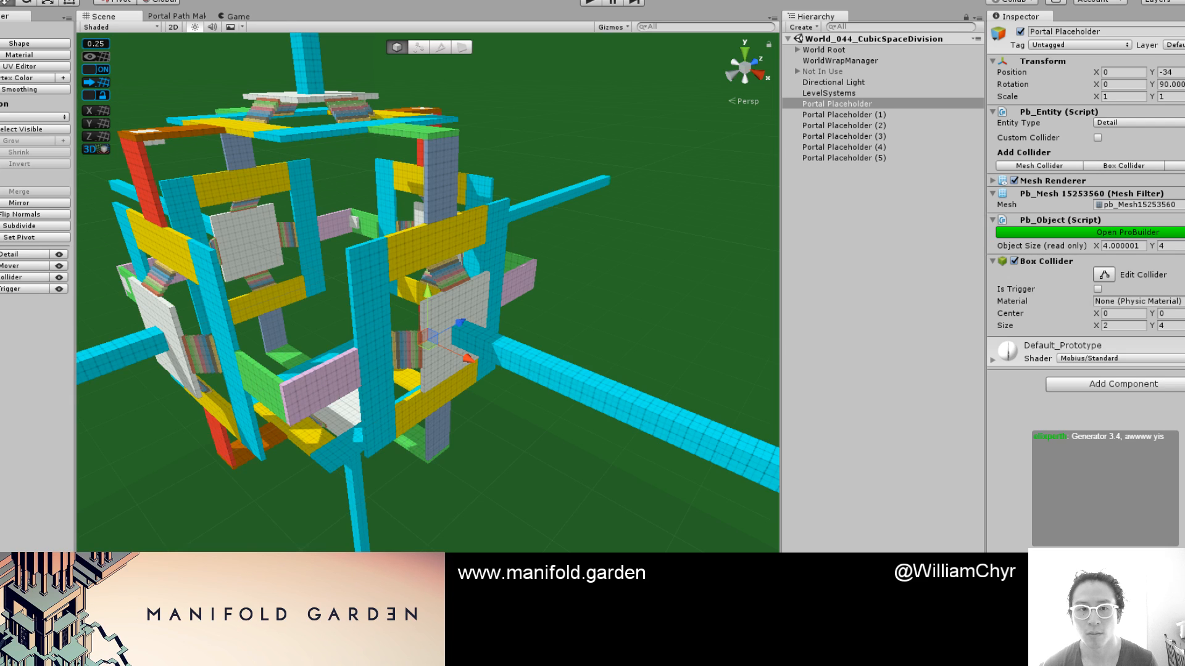
Create a player spawn point in the World_044_CubicSpaceDivision scene
left_click(192, 0)
mouse_move(220, 64)
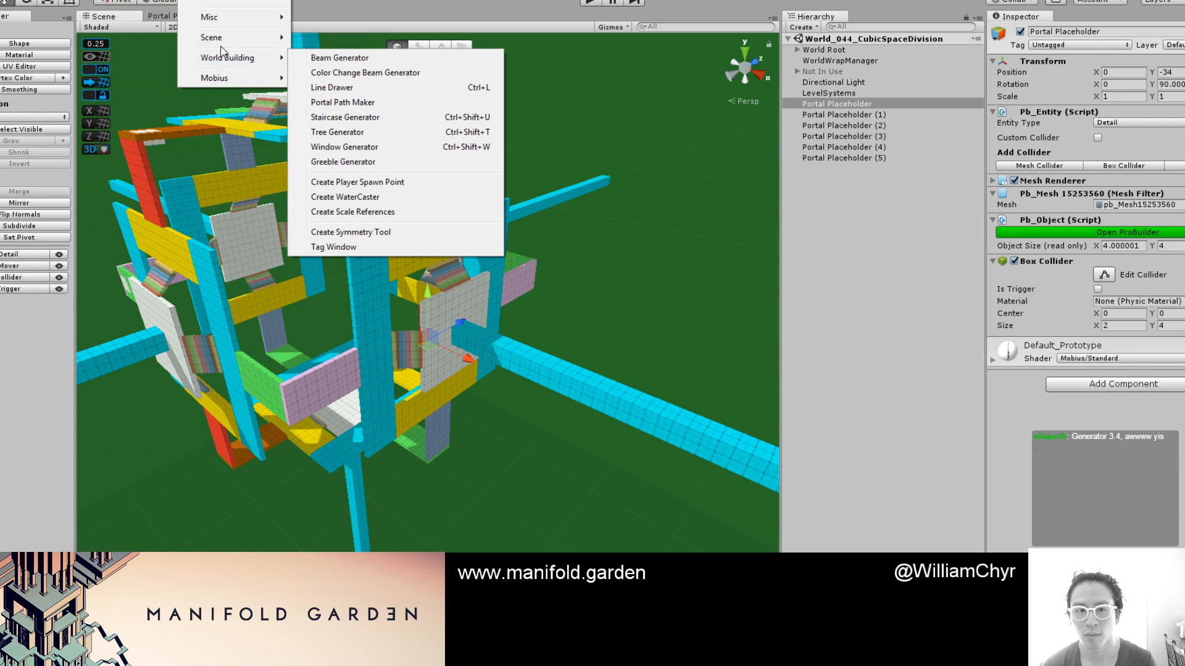
mouse_move(223, 38)
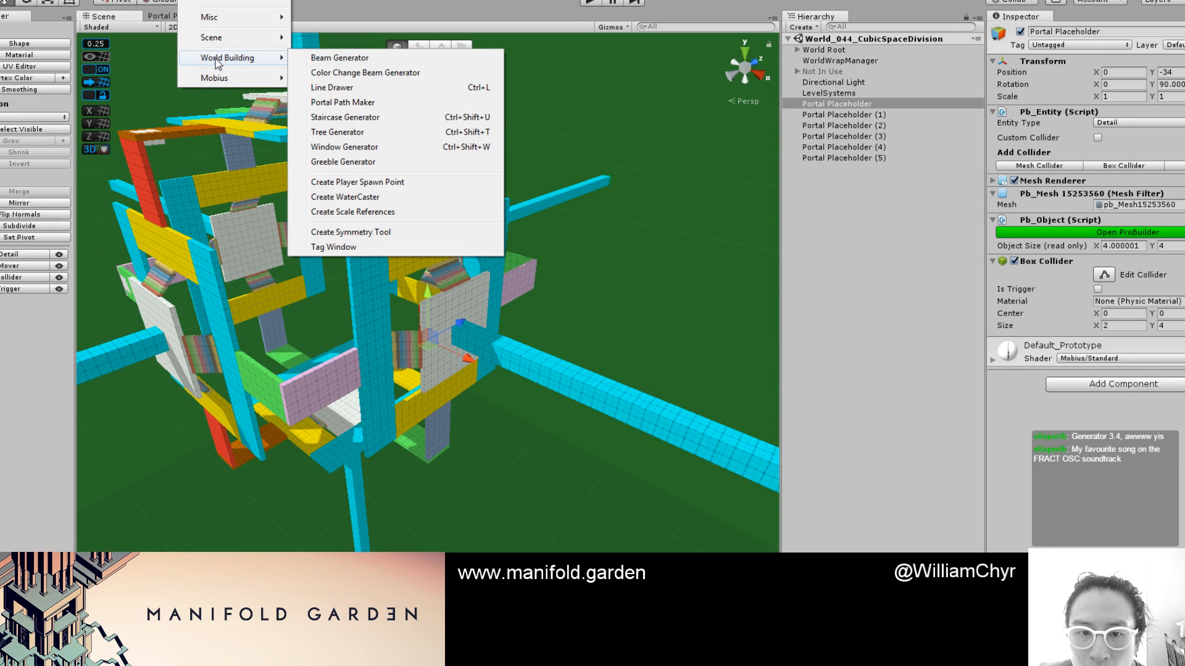
left_click(404, 182)
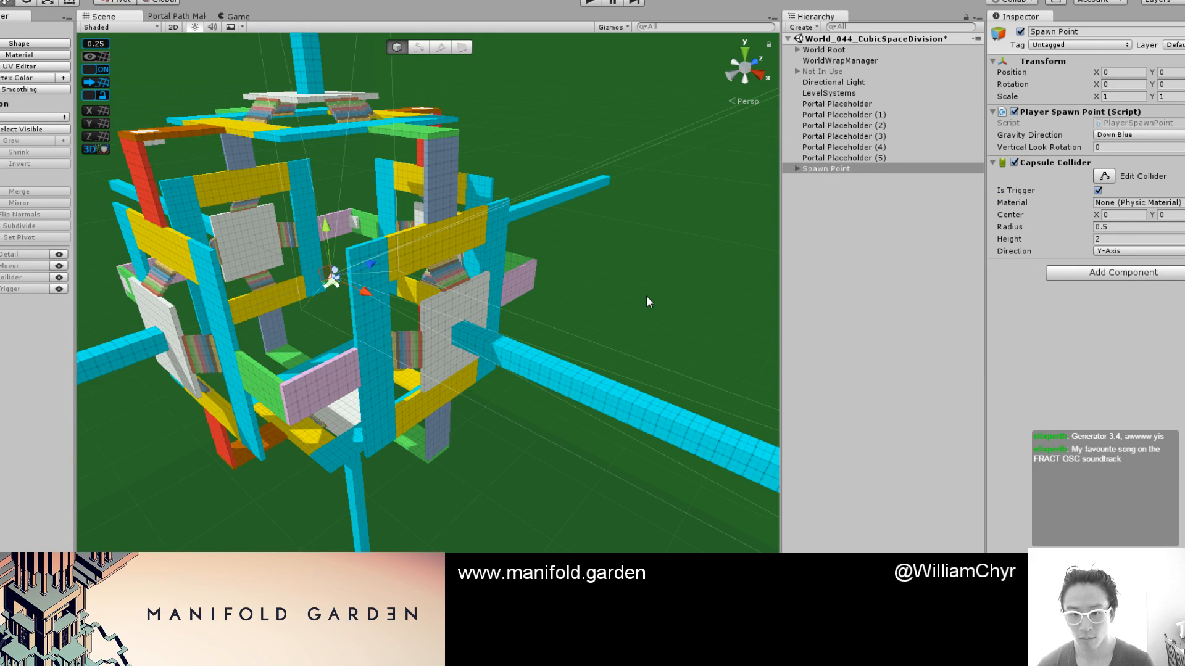
Examine the CubicSpaceDivision structure in both the stylised and grid renderings, and inspect the WorldWrapManager settings
key("ctrl+e")
scroll(564, 295, "up", 5)
scroll(551, 294, "down", 8)
left_click_drag(549, 296, 564, 319, "alt")
scroll(555, 308, "up", 12)
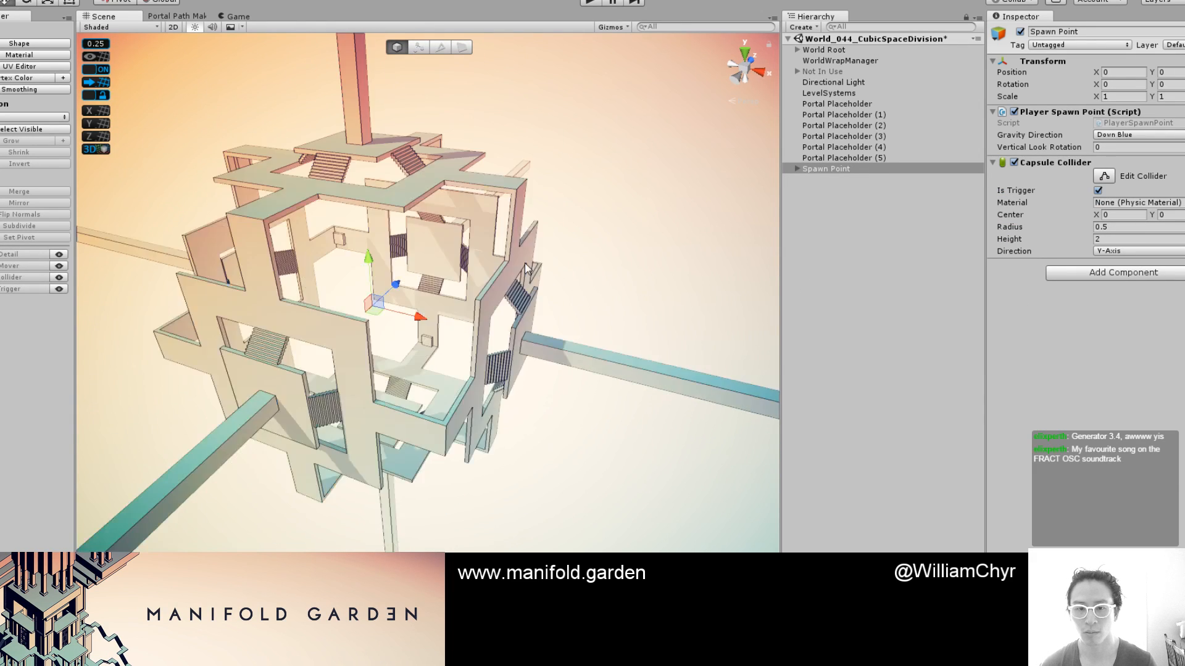
left_click_drag(522, 240, 503, 236, "alt")
key("ctrl+alt+d")
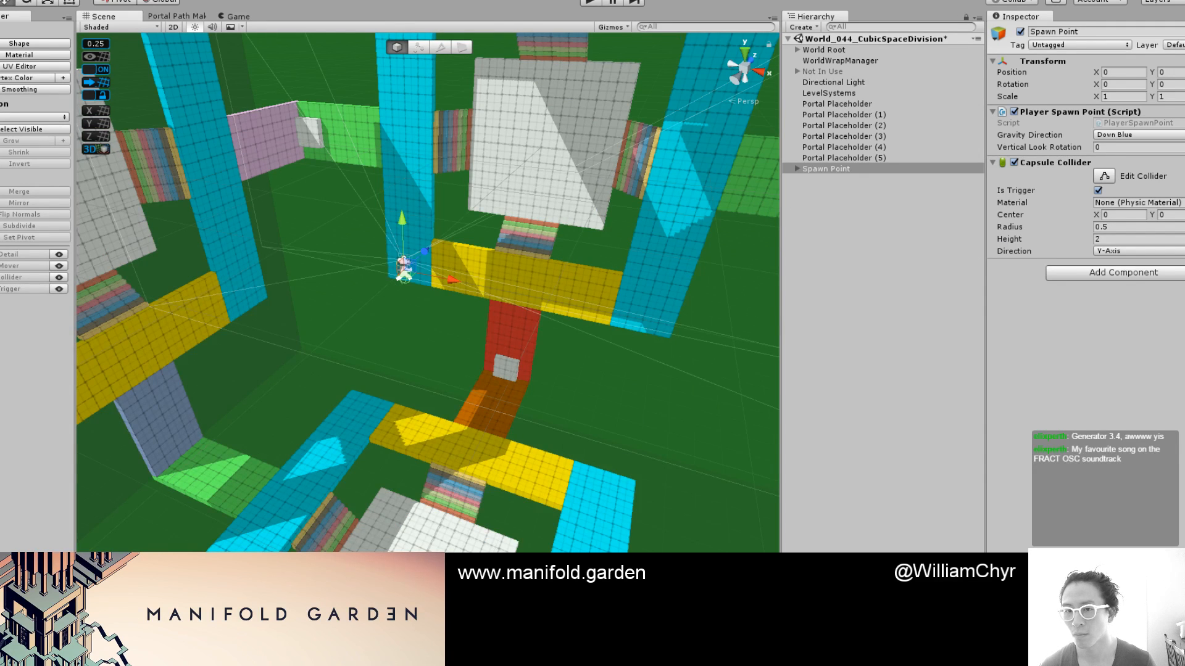
scroll(588, 416, "down", 10)
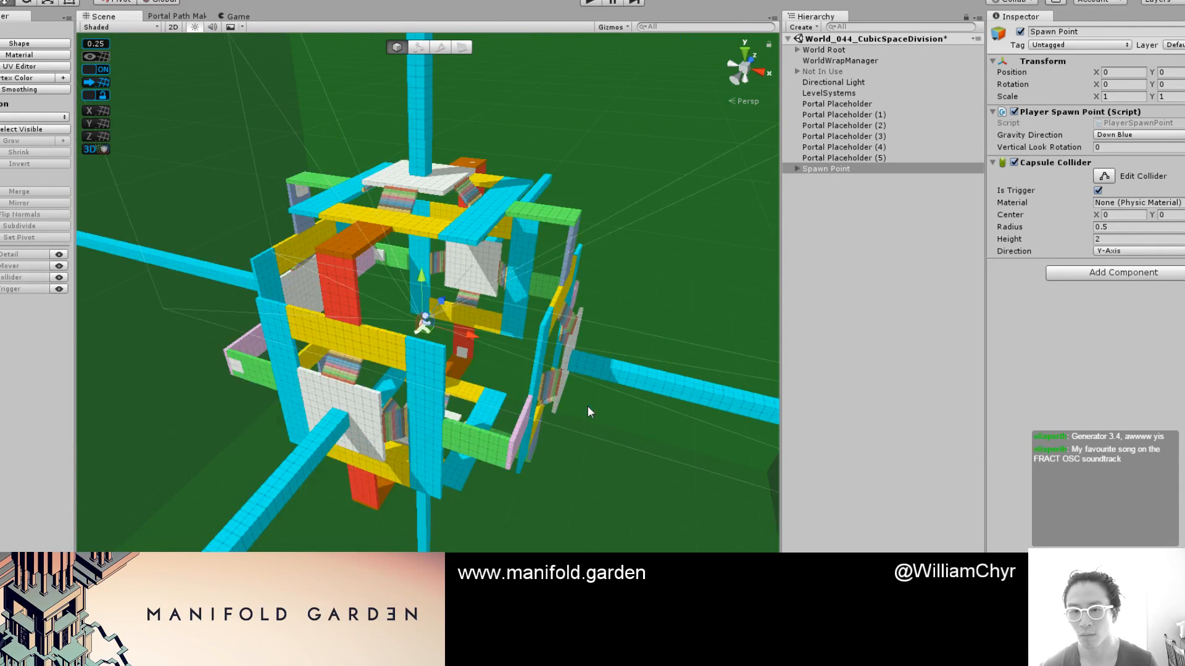
left_click(873, 62)
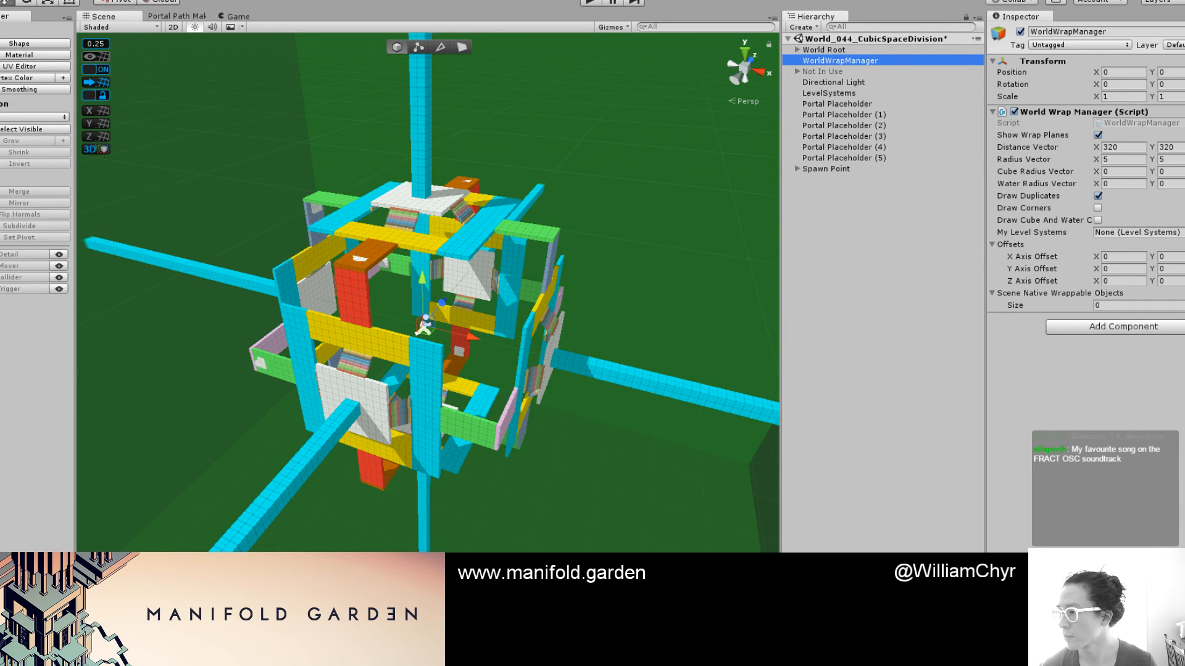
Open the World_017_Tesseract scene without saving the CubicSpaceDivision changes, and bring the inside of the structure into view
double_click(1183, 290)
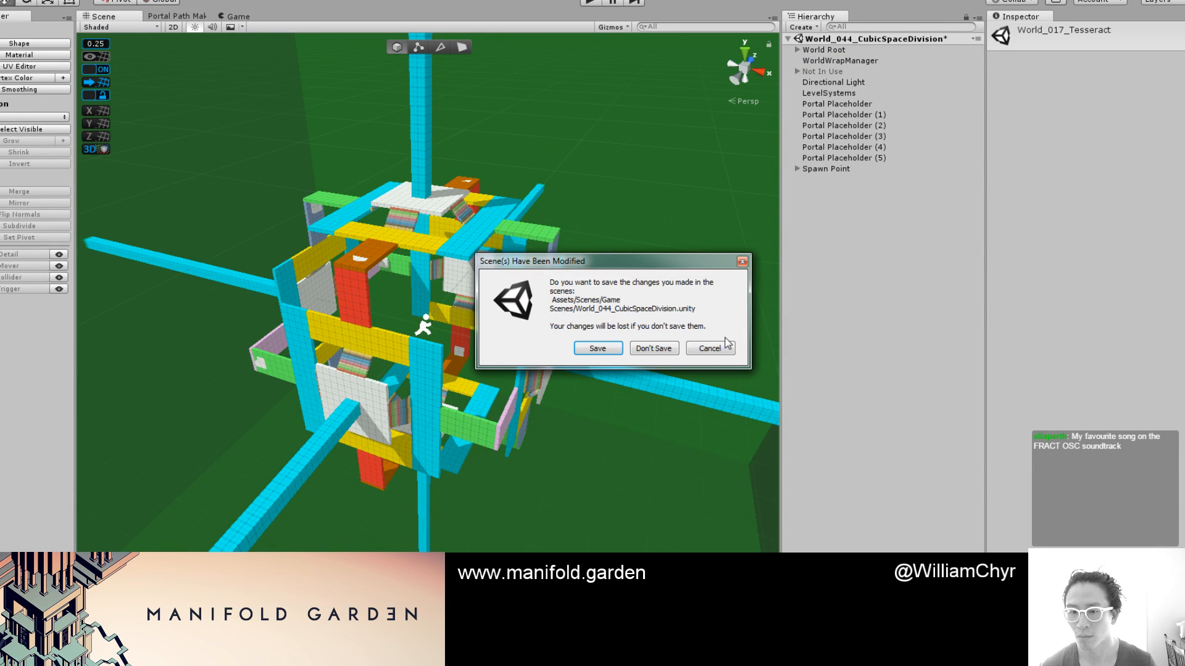
left_click(661, 347)
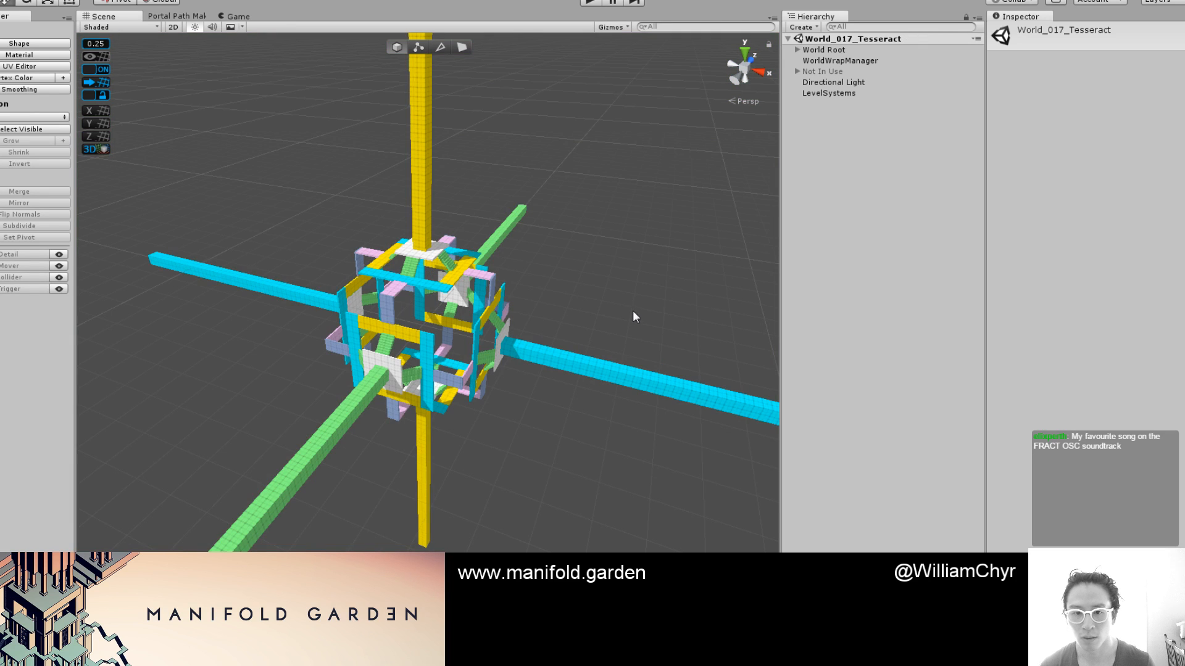
left_click(632, 313)
scroll(610, 310, "up", 10)
mouse_move(625, 299)
left_mouse_down("alt")
mouse_move(603, 326)
mouse_move(620, 323)
left_mouse_up("alt")
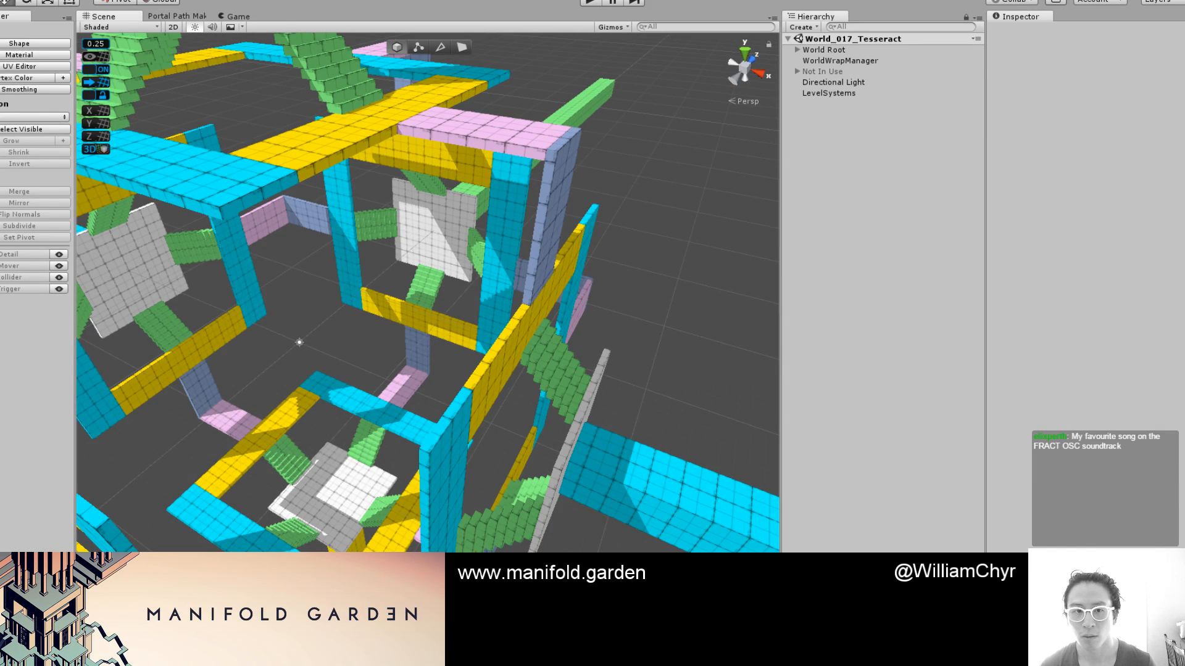
Create a player spawn point in the World_017_Tesseract scene and save the scene
left_click(207, 0)
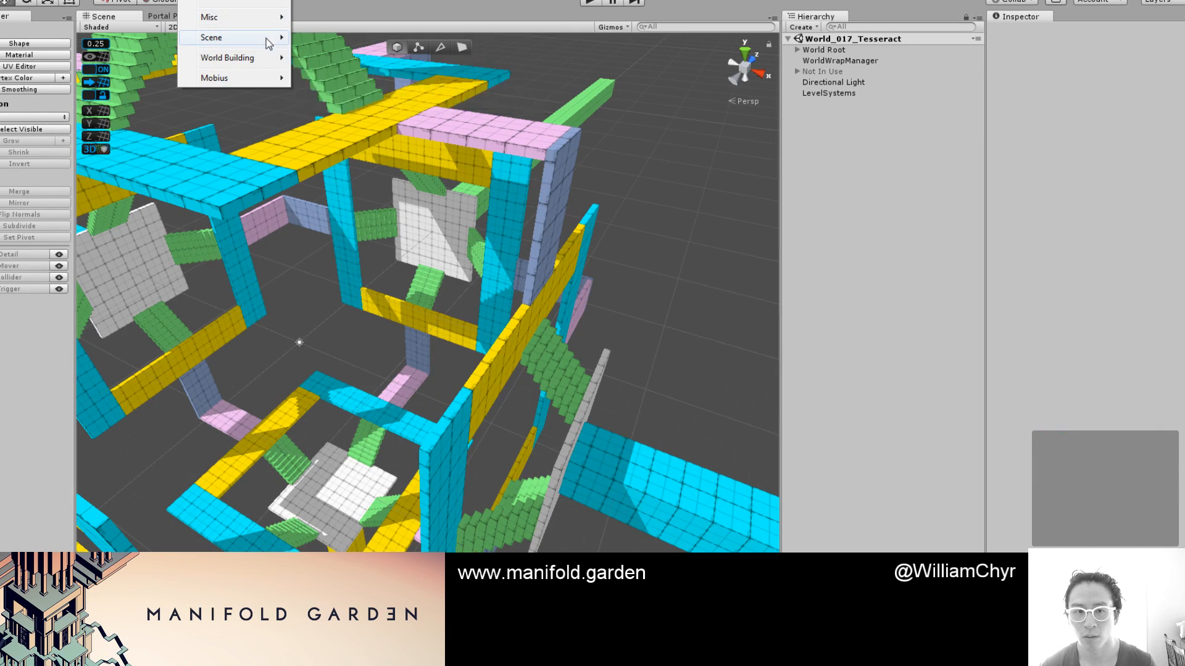
mouse_move(265, 57)
left_click(397, 180)
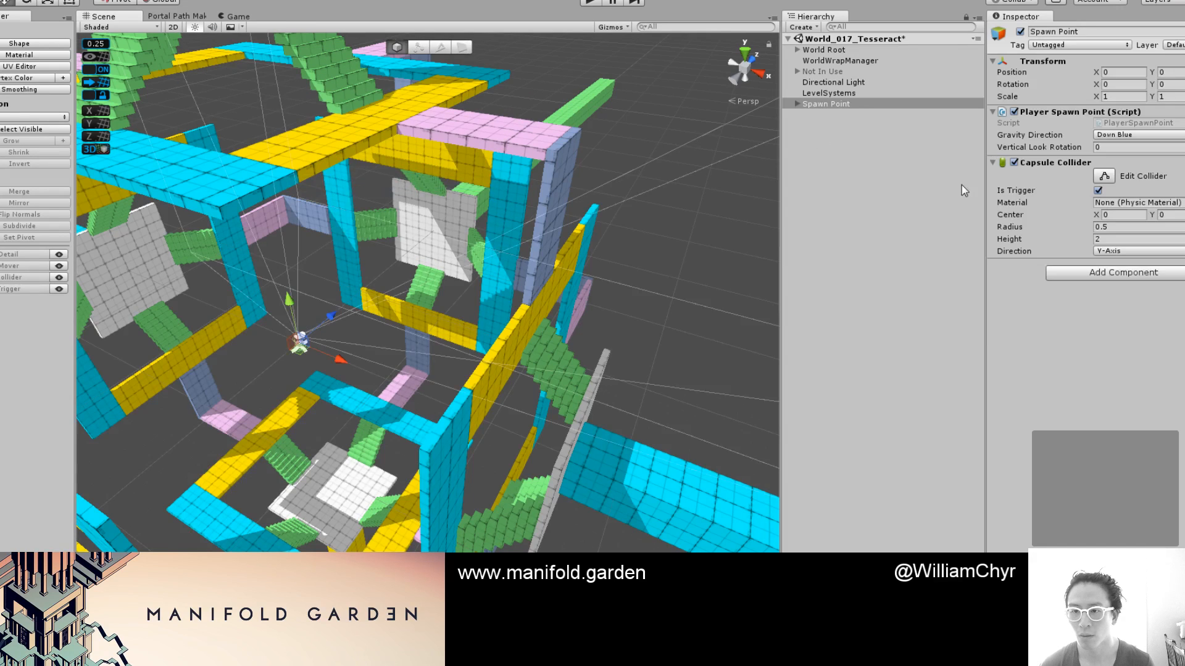
left_click(841, 151)
key("ctrl+s")
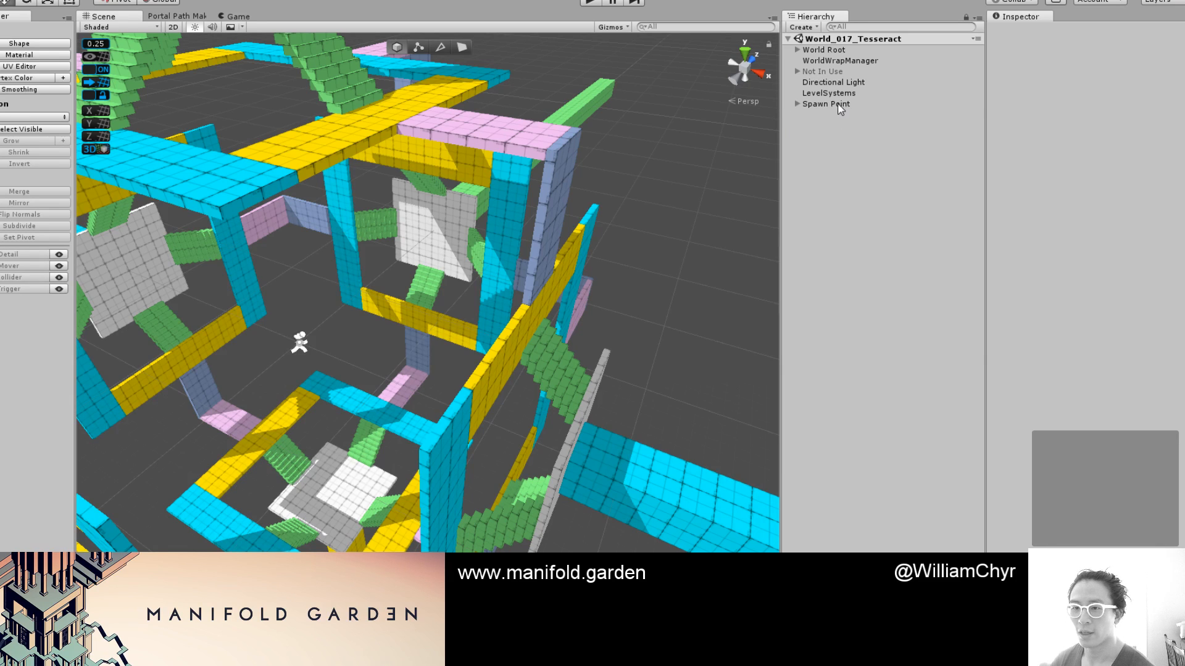
Nest Spawn Point under World Root and examine the Tesseract in the stylised rendering before returning to the grid view
left_click_drag(839, 103, 844, 53)
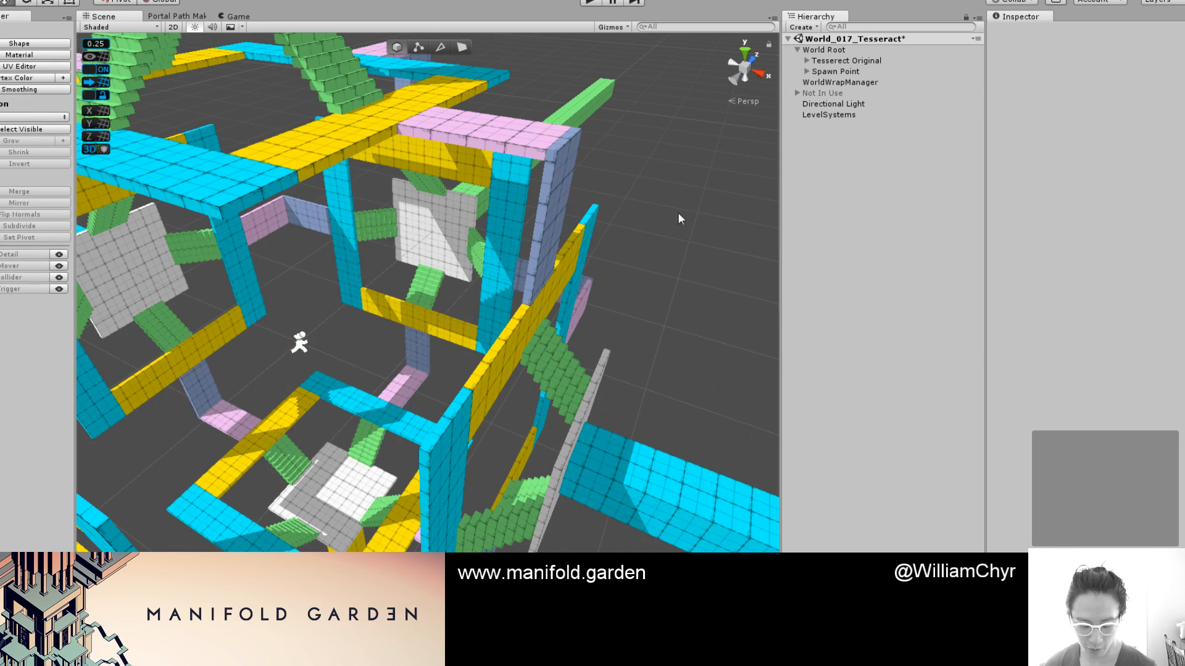
scroll(643, 240, "up", 3)
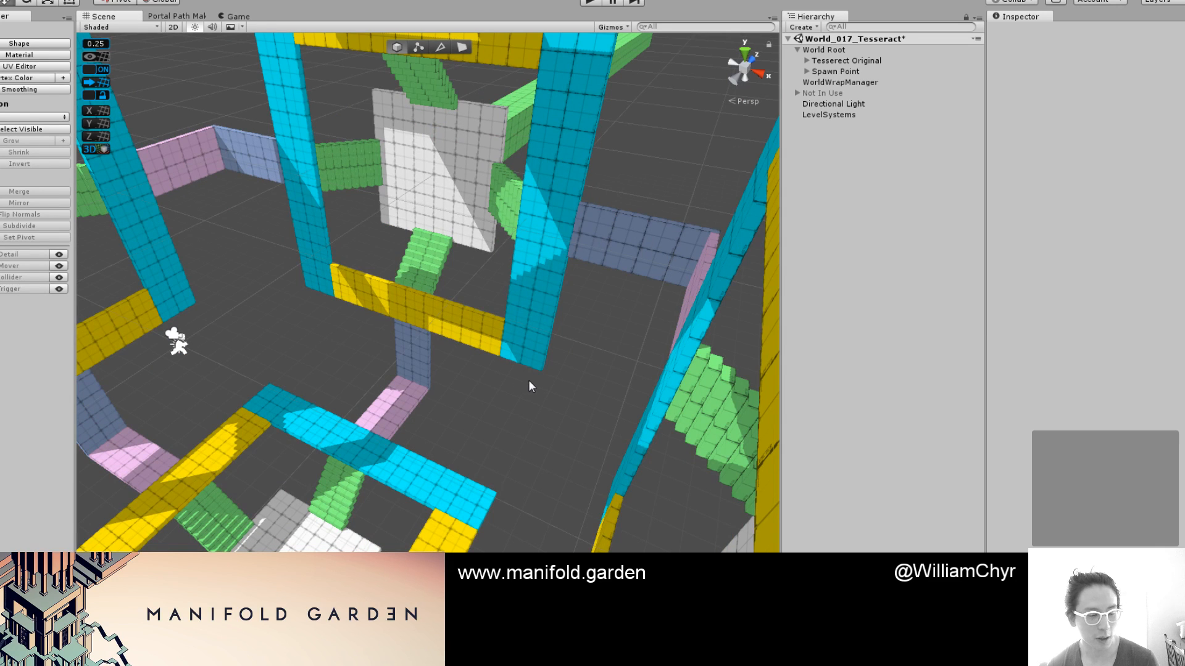
key("ctrl+e")
scroll(580, 372, "down", 6)
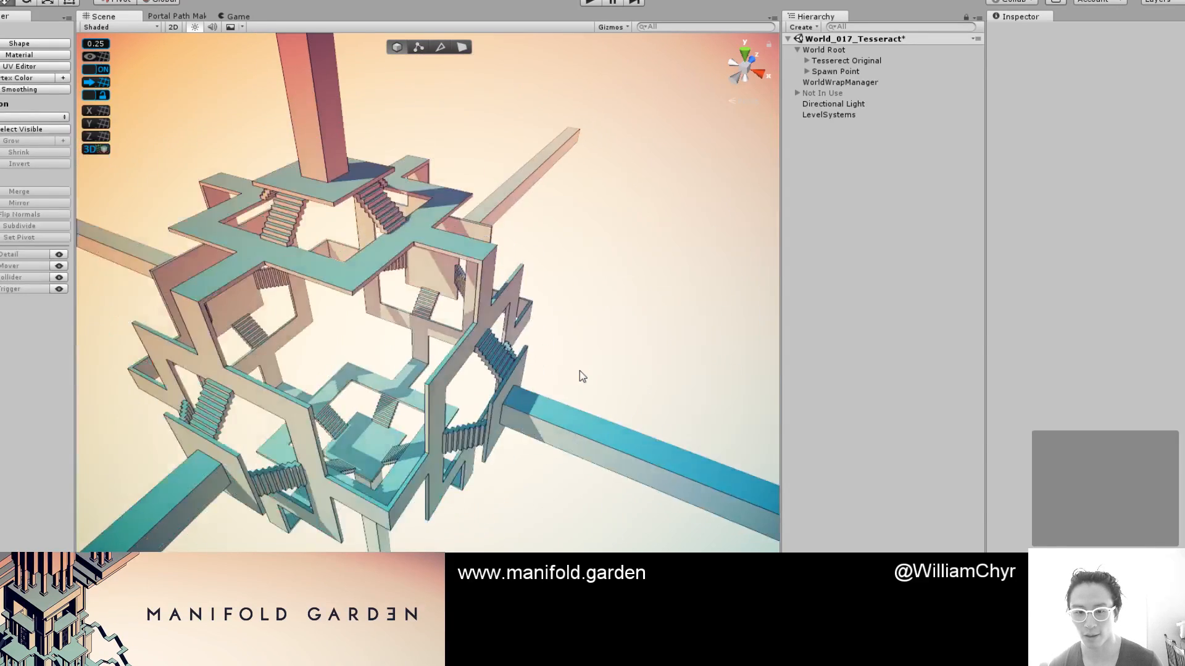
scroll(555, 377, "up", 3)
scroll(537, 381, "up", 5)
key("ctrl+e")
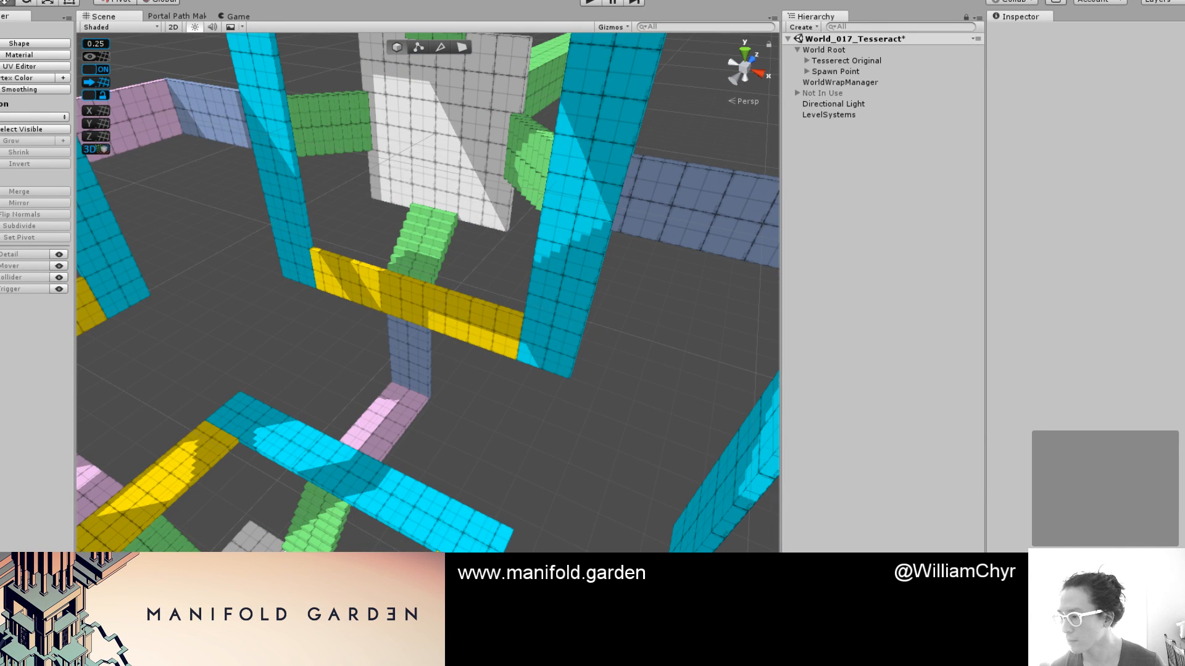
Save the Tesseract changes while opening World_044_CubicSpaceDivision, and select the portal placeholder on the red column
left_click(607, 349)
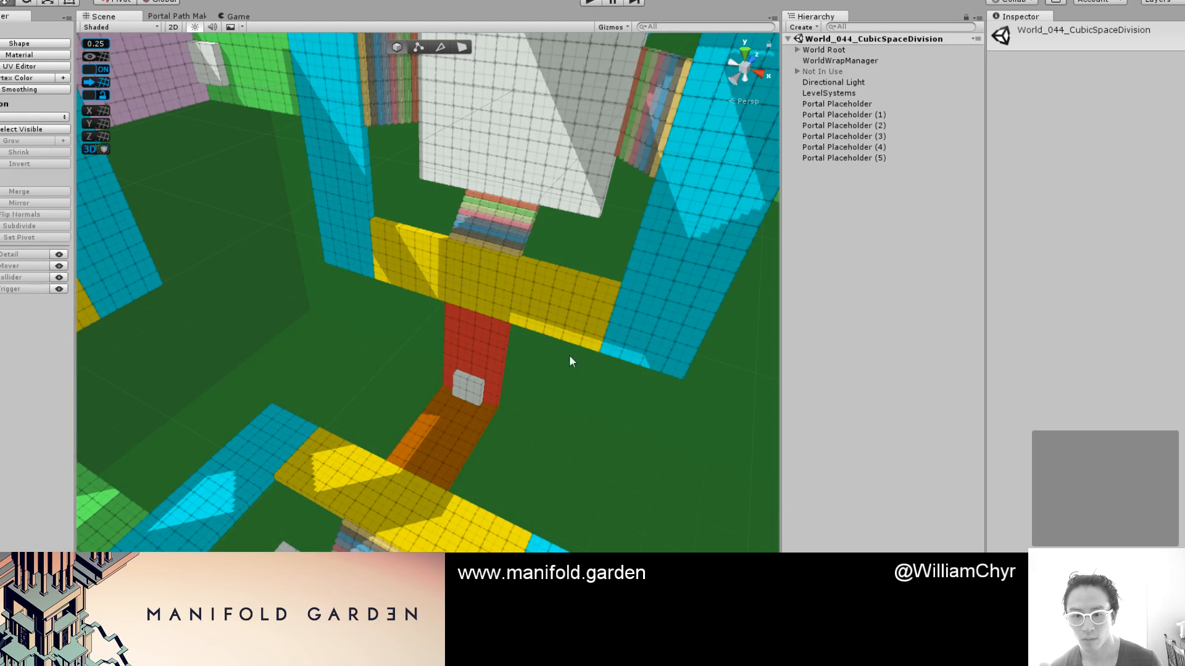
left_click(479, 391)
left_click_drag(480, 391, 680, 321, "alt")
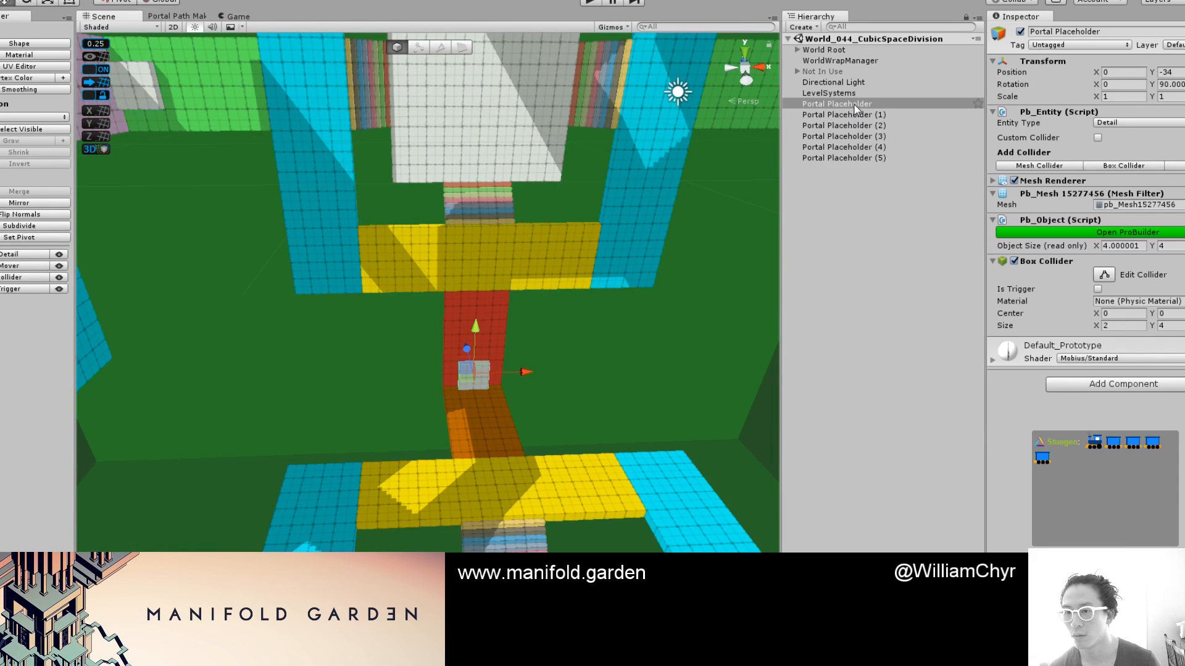
Add a Portal prefab to the CubicSpaceDivision scene in front of the red column's placeholder
left_click_drag(728, 549, 579, 401)
scroll(574, 392, "down", 8)
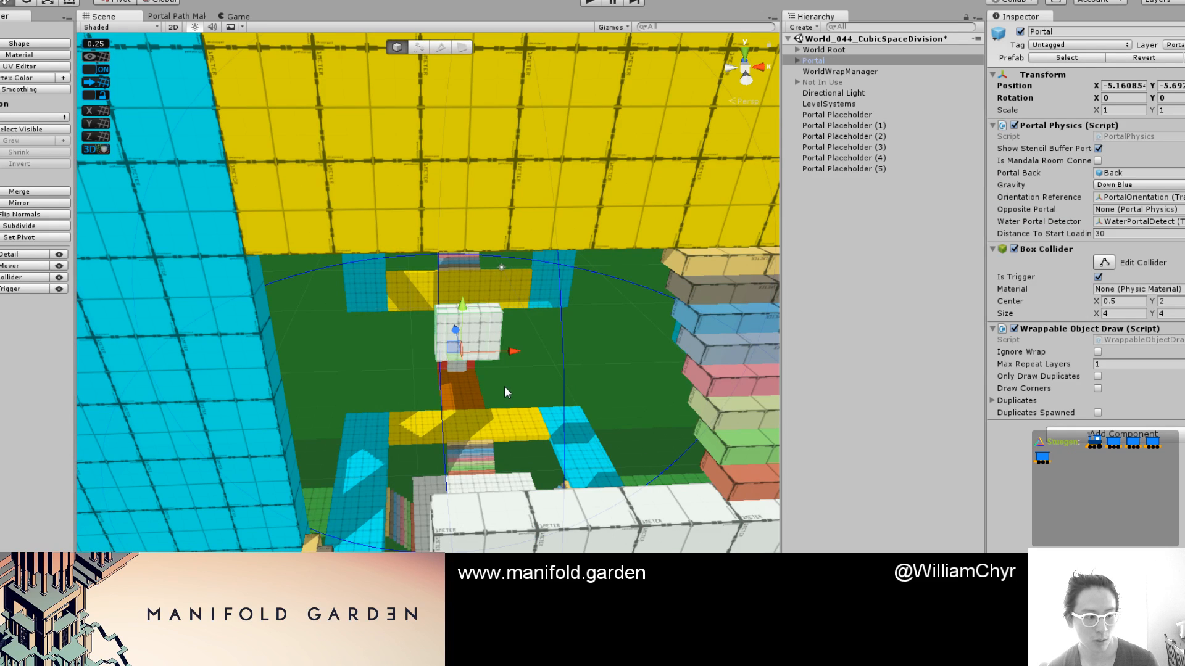
left_click_drag(515, 371, 523, 307, "alt")
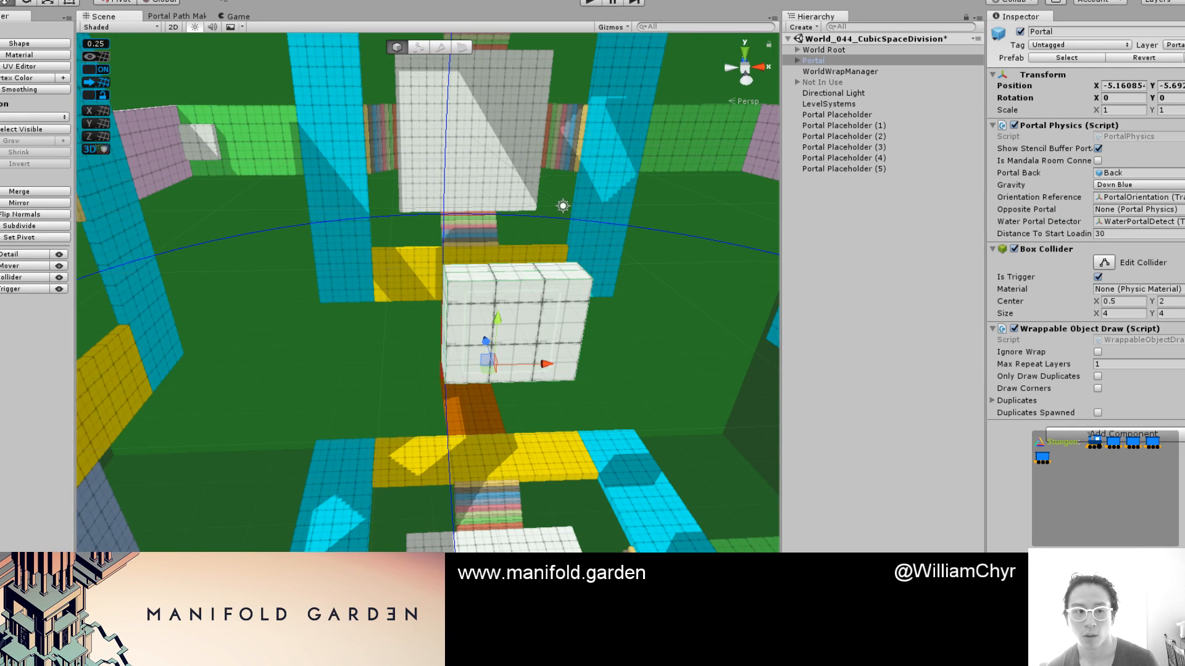
Create a player spawn point in World_044_CubicSpaceDivision alongside the added Portal
left_click(197, 0)
mouse_move(235, 59)
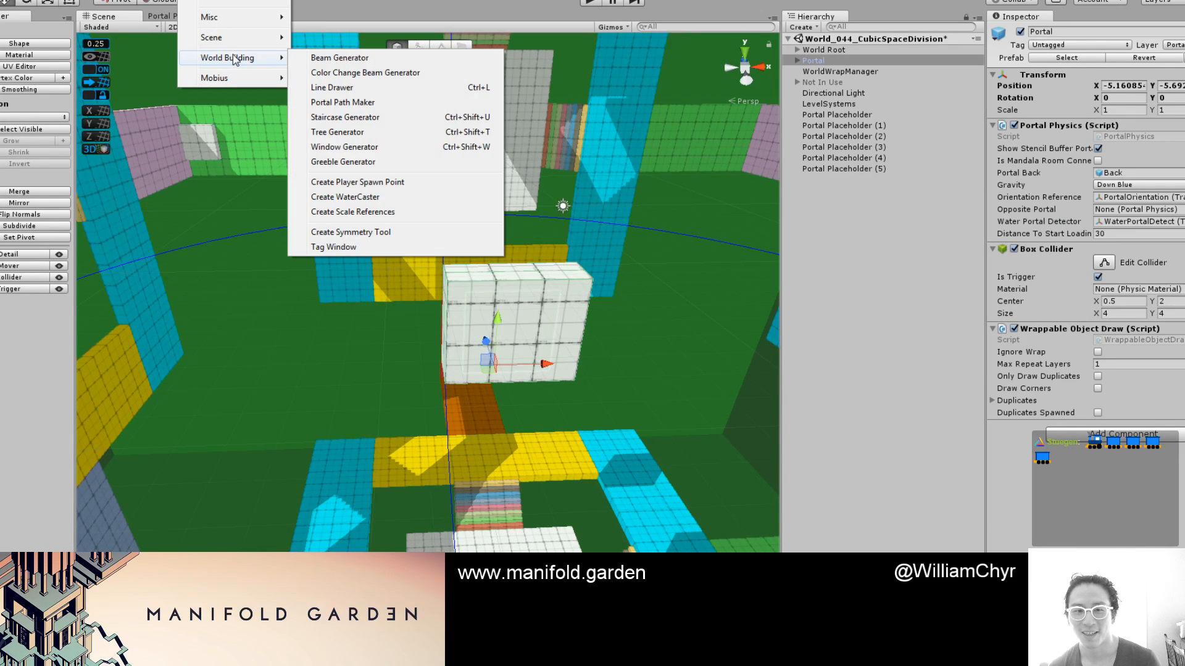
left_click(352, 182)
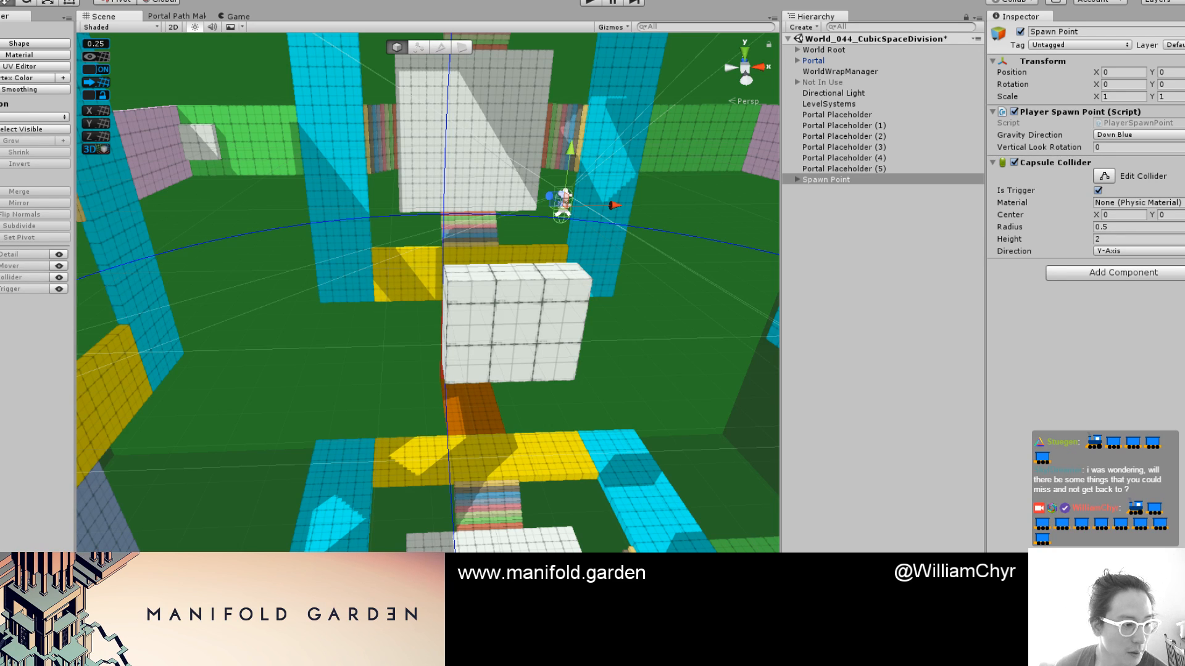
Move the Portal down to the orange ledge in front of the red column's placeholder, to X 2.5 and Y -36
left_click(491, 321)
key("f")
left_click_drag(479, 328, 483, 287, "alt")
scroll(622, 392, "up", 5)
key("f")
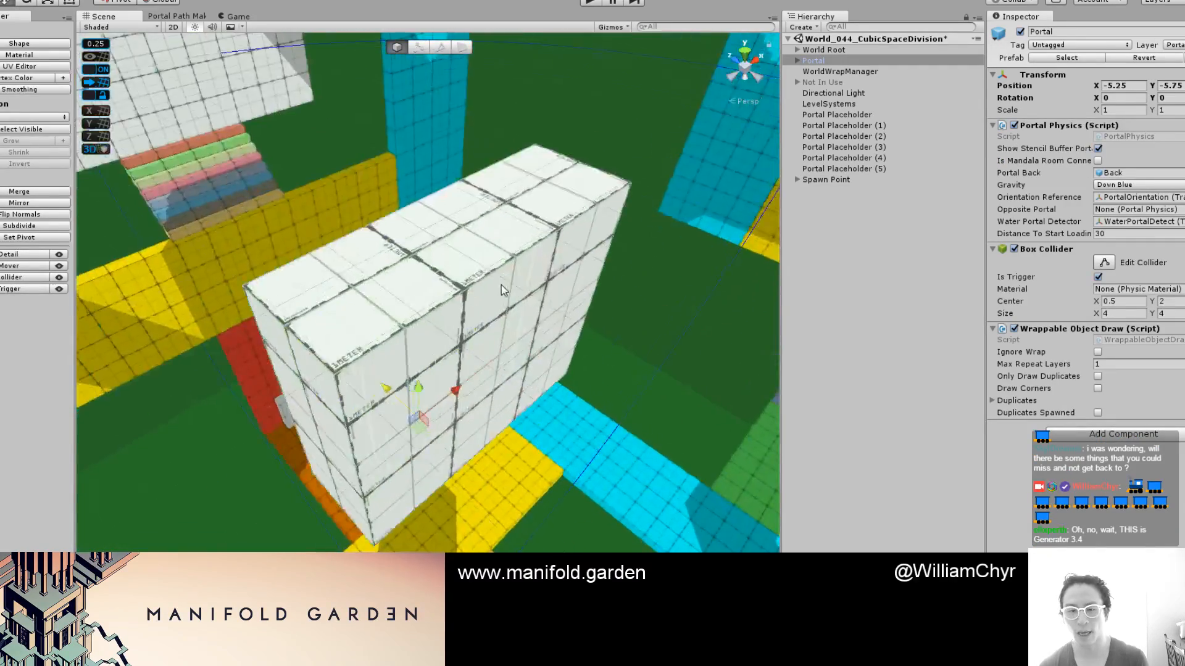
left_click(745, 70)
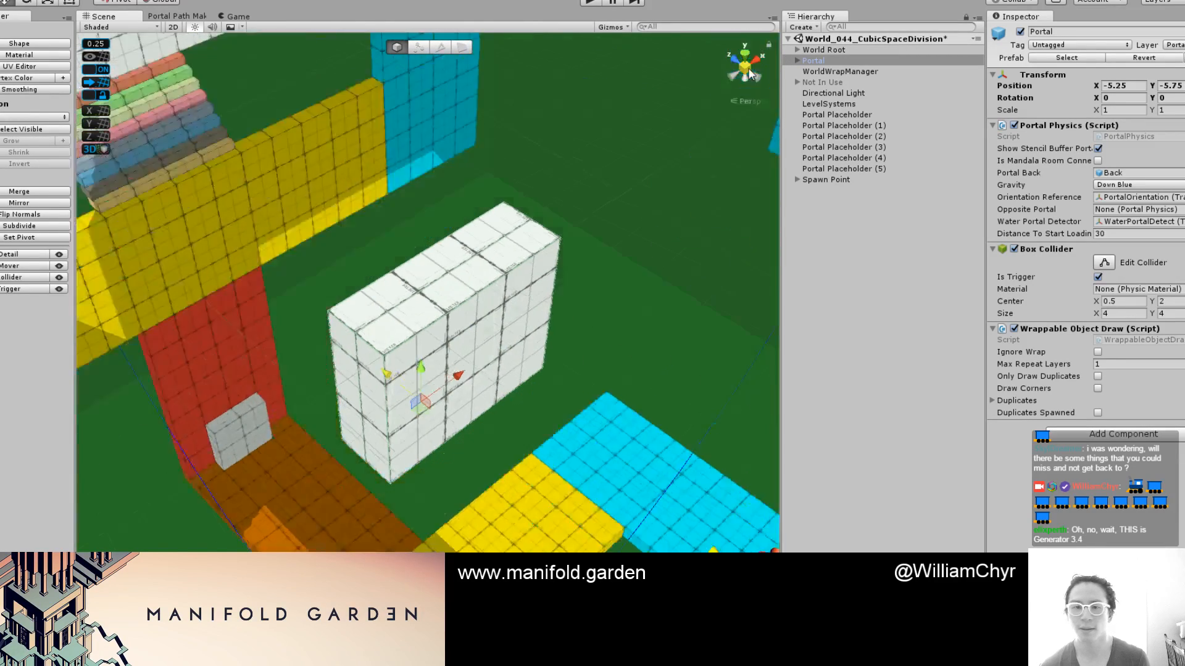
scroll(261, 333, "down", 10)
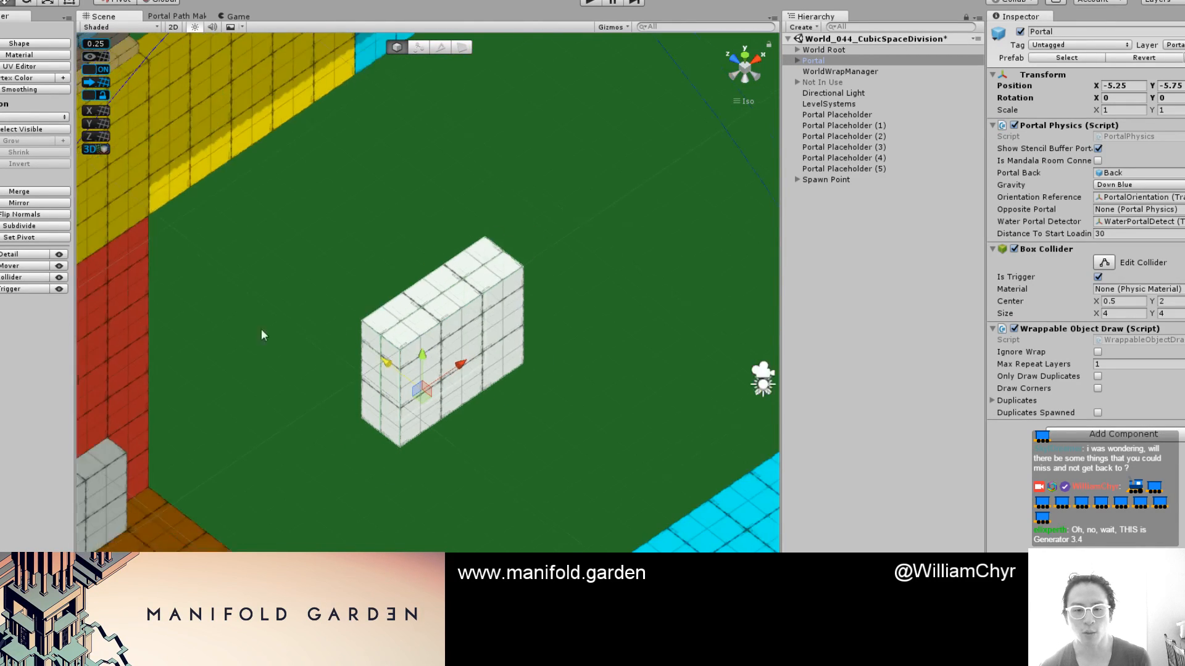
left_click_drag(484, 382, 422, 601, "alt")
scroll(422, 601, "down", 8)
middle_click_drag(464, 590, 485, 457)
scroll(475, 441, "up", 5)
scroll(447, 400, "down", 1)
left_click_drag(422, 435, 400, 338)
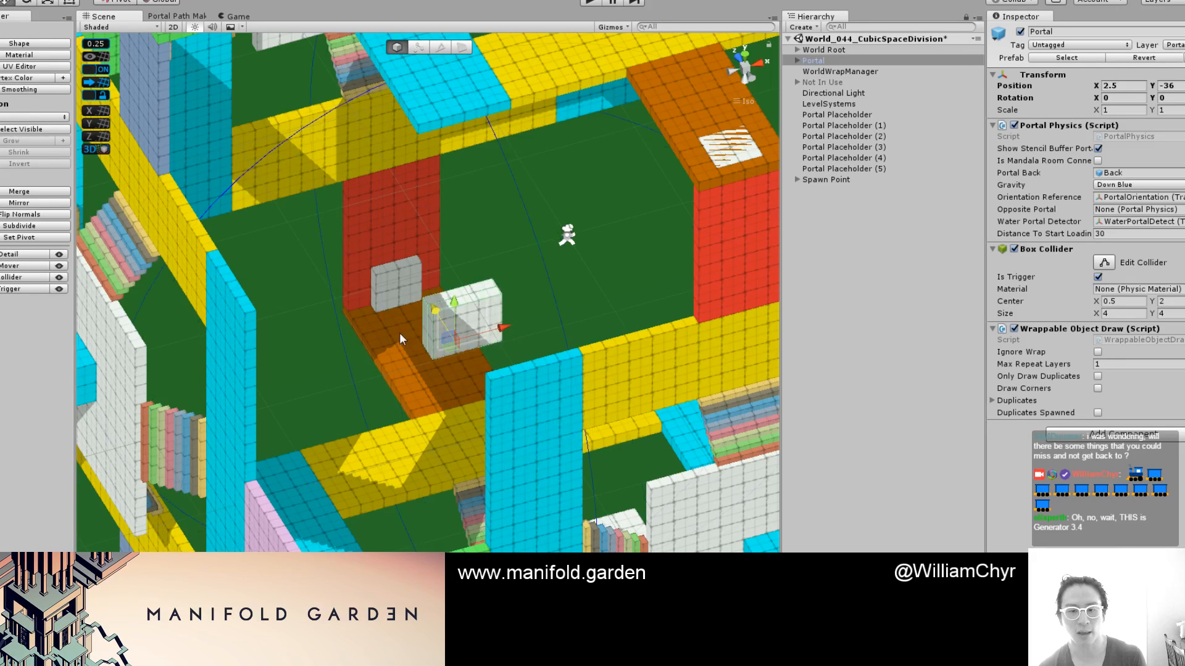
Rotate the Portal on the orange ledge to -180 degrees around the Y axis
key("e")
scroll(430, 331, "up", 10)
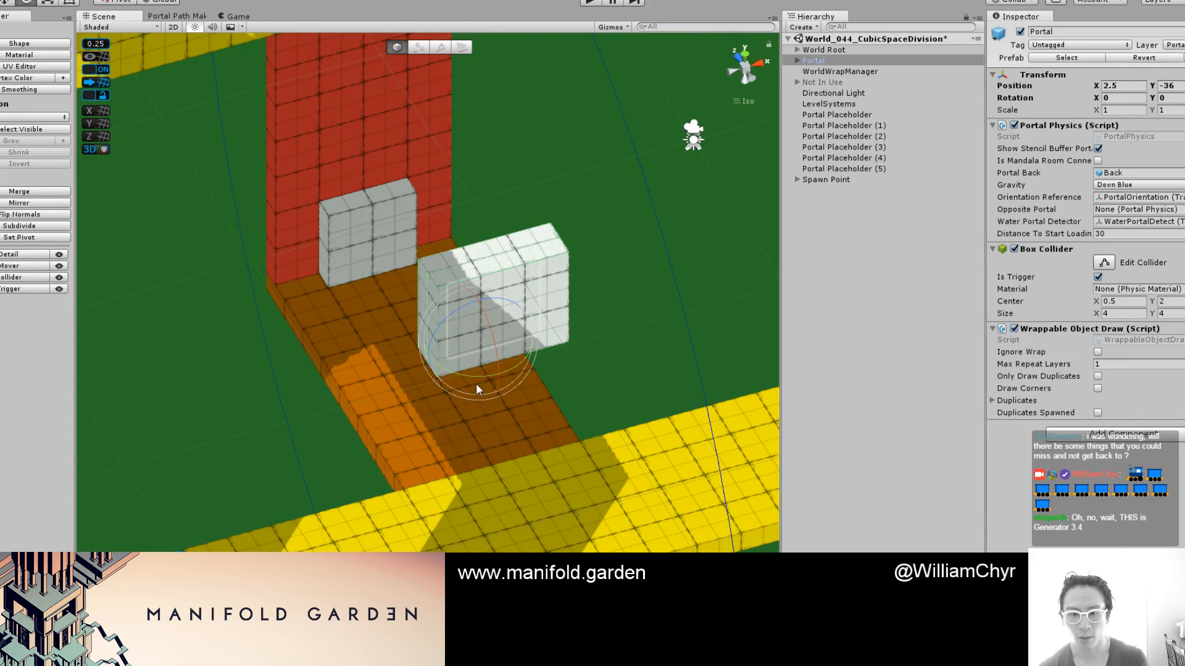
left_click_drag(476, 383, 660, 350)
key("ctrl+z")
left_click_drag(480, 372, 730, 334)
key("w")
Delete the Portal Placeholder at the base of the red column
left_click(336, 239)
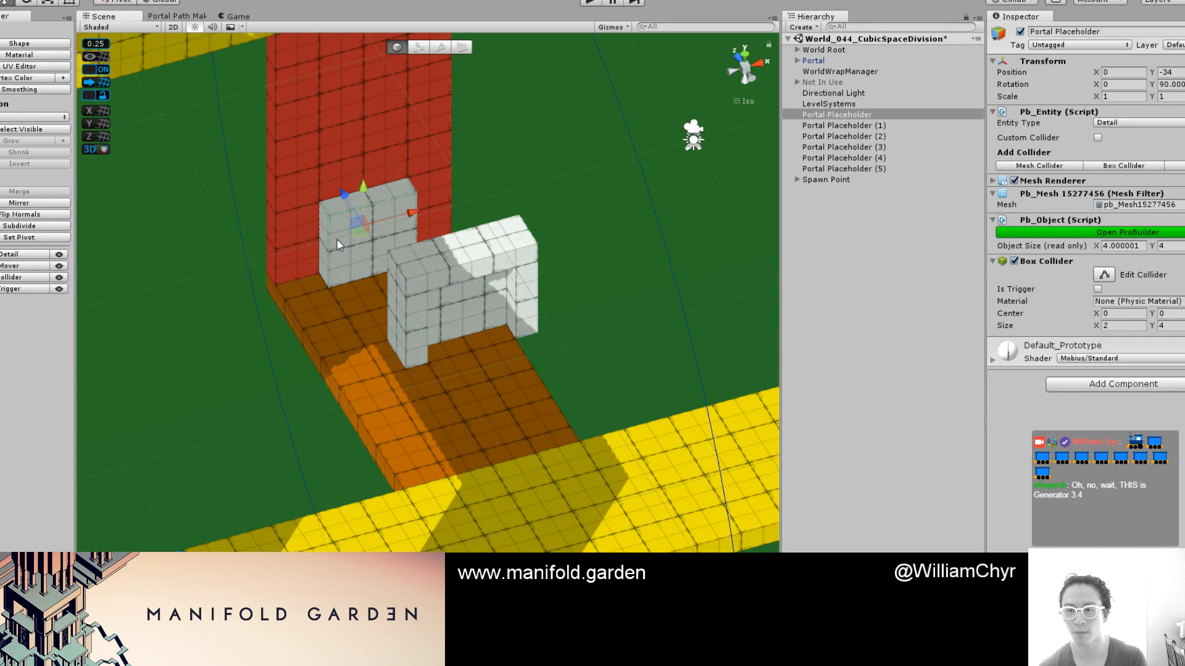
right_click(857, 116)
left_click(890, 187)
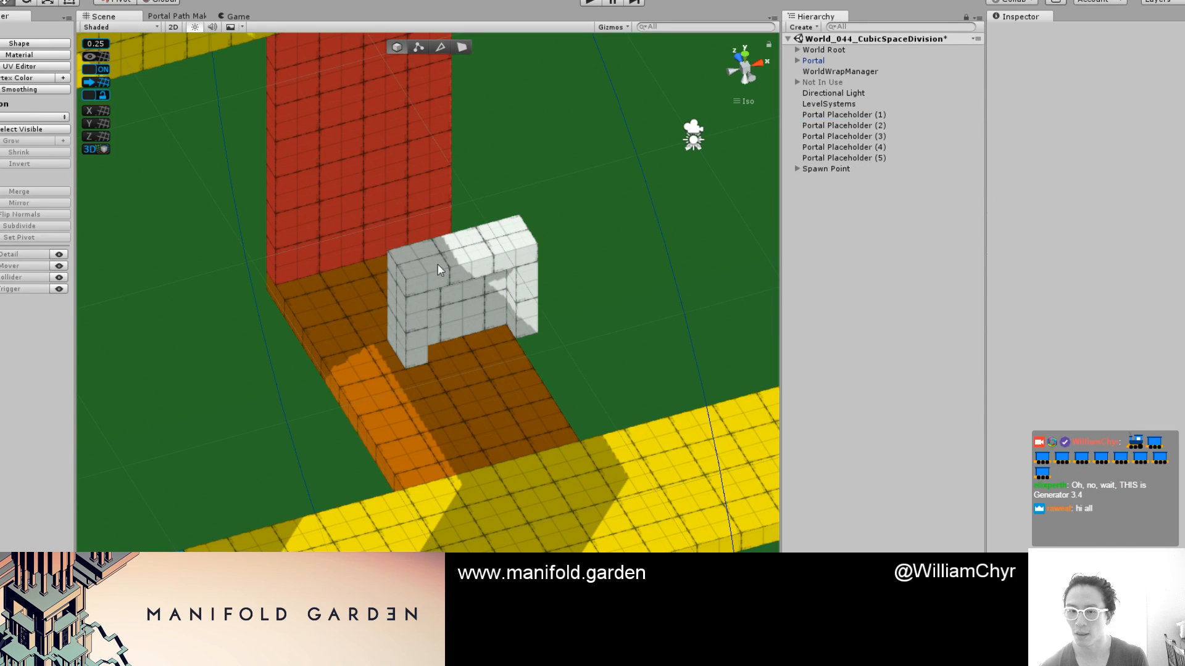
Move the Portal back against the base of the red column and centre it there at X 0.5
left_click(436, 266)
left_click_drag(467, 340, 464, 221)
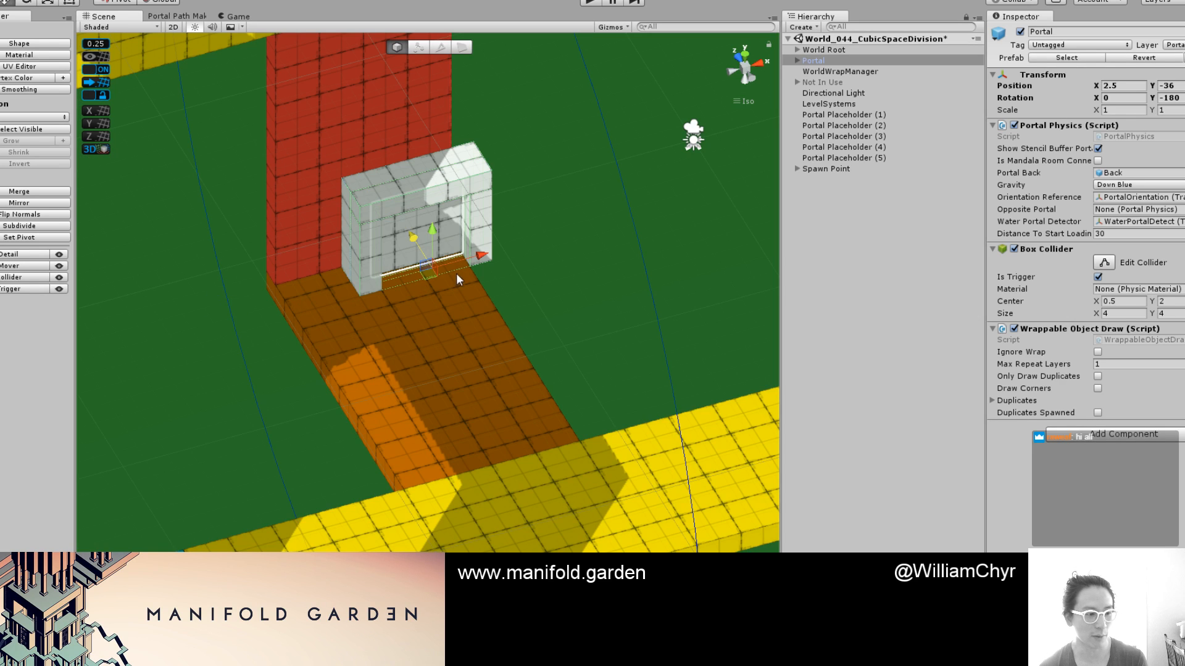
left_click_drag(484, 253, 434, 283)
scroll(433, 291, "down", 6)
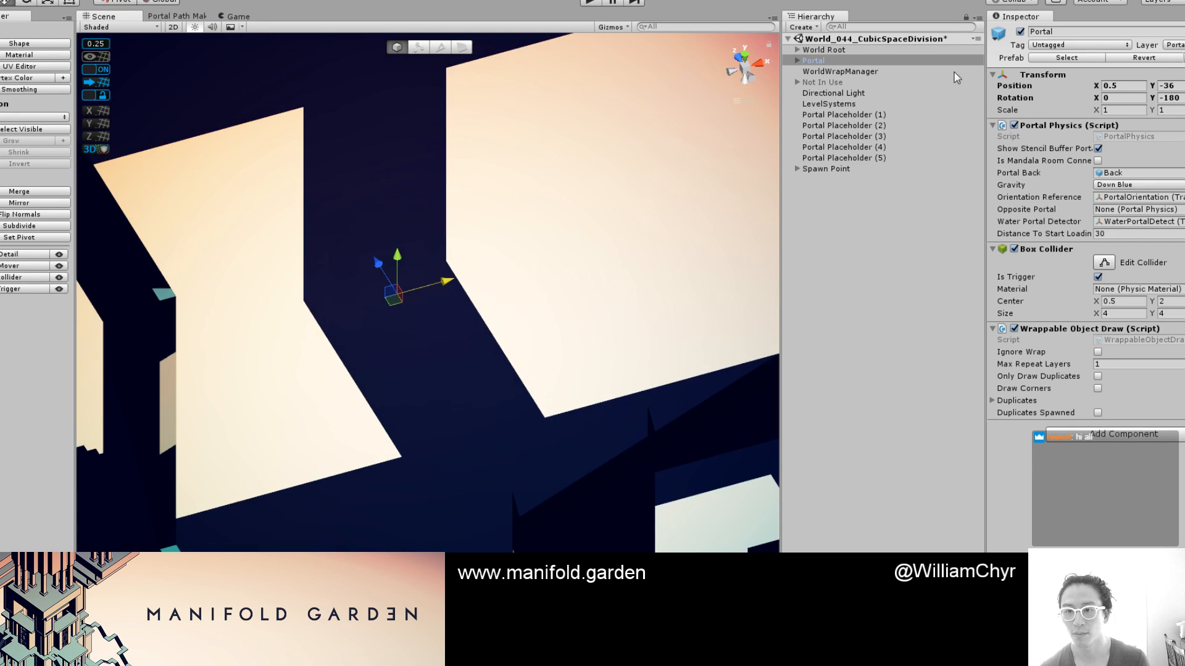
Nest the Portal and the Spawn Point under World Root, and clear the selection
left_click(745, 69)
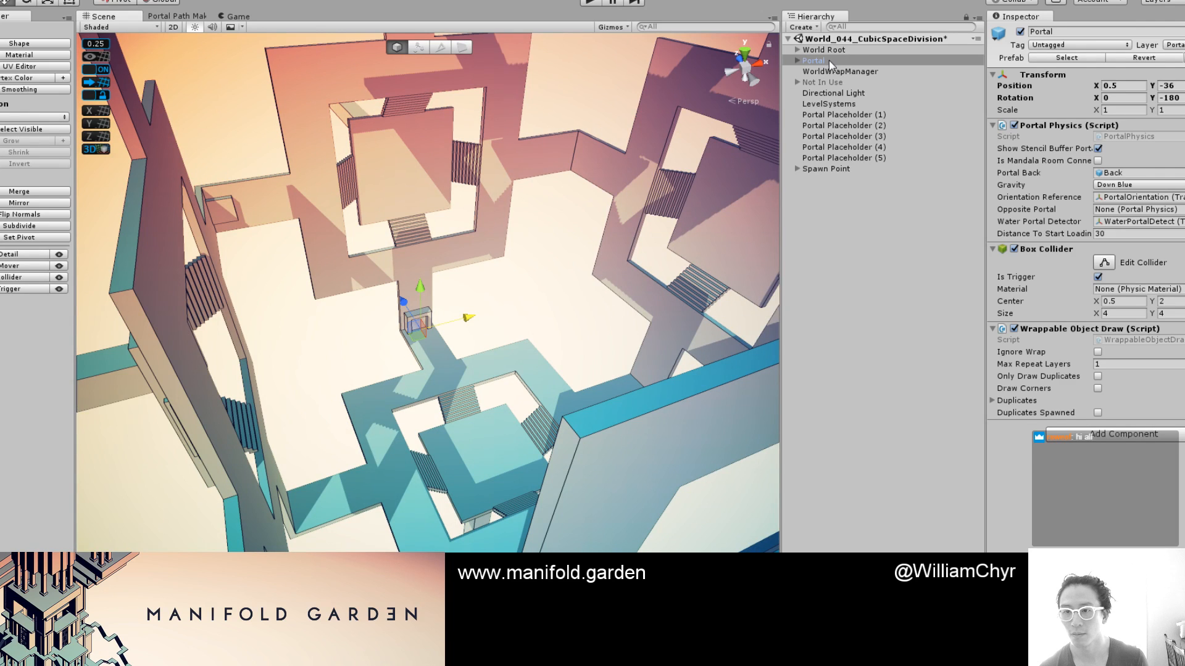
left_click_drag(828, 60, 826, 48)
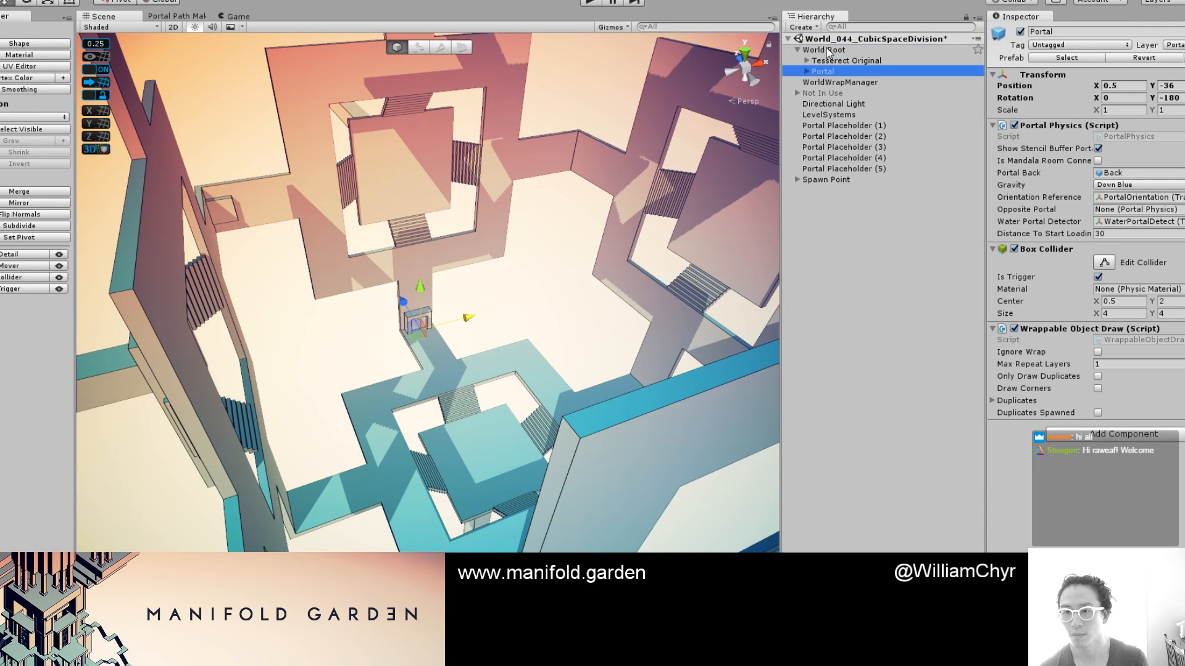
left_click_drag(826, 179, 837, 56)
scroll(475, 220, "up", 2)
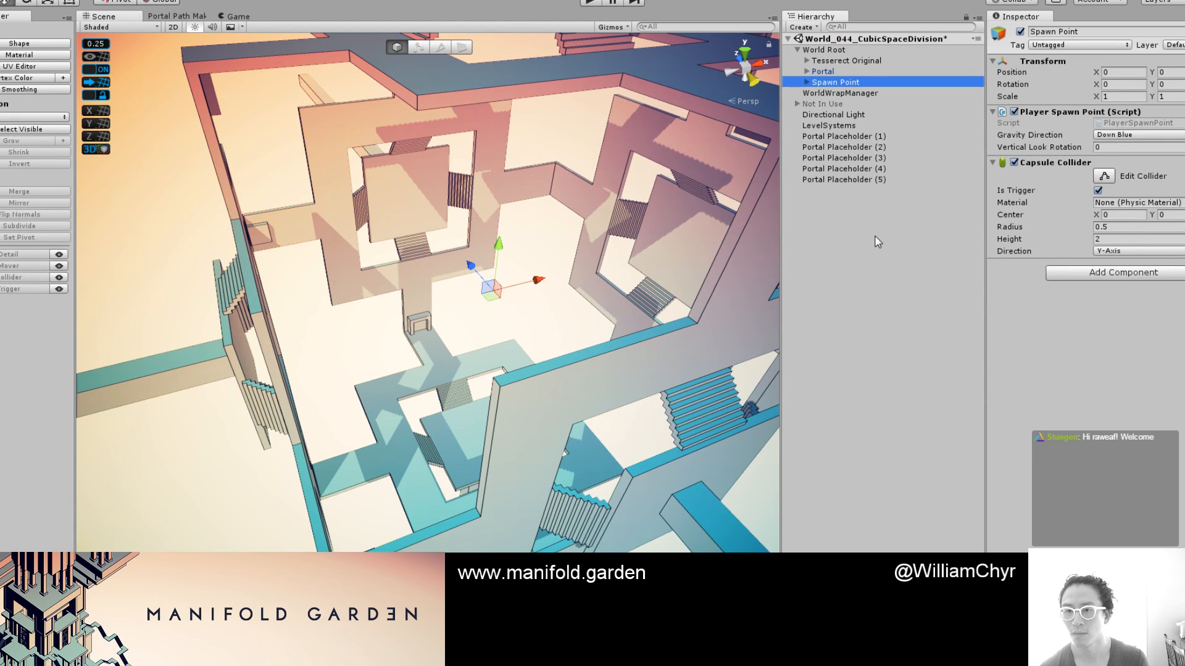
left_click(877, 242)
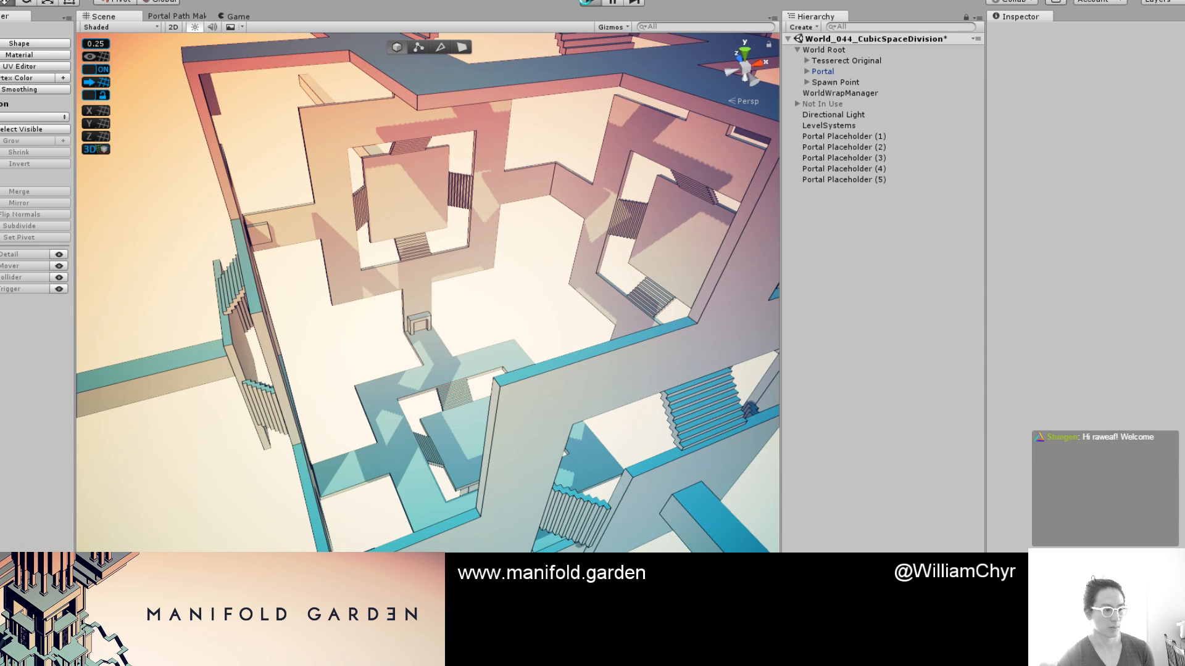
Playtest the CubicSpaceDivision level, view the stairs leading to the portal, and pause the game
left_click(588, 3)
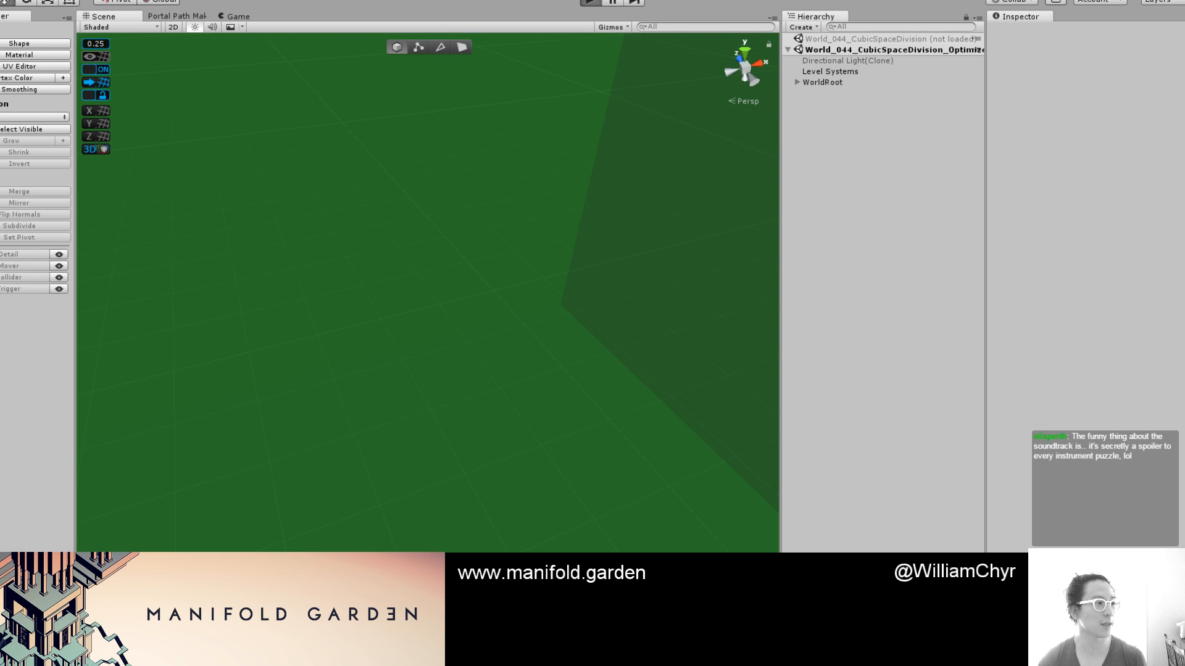
key("ctrl+p")
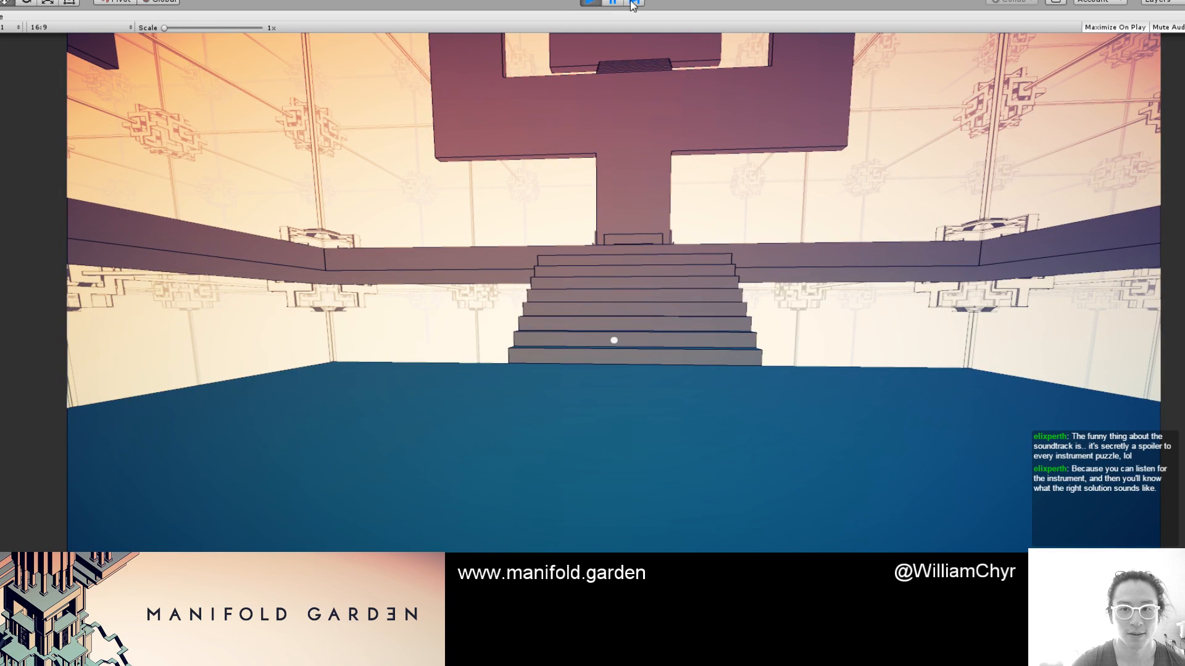
left_click(610, 3)
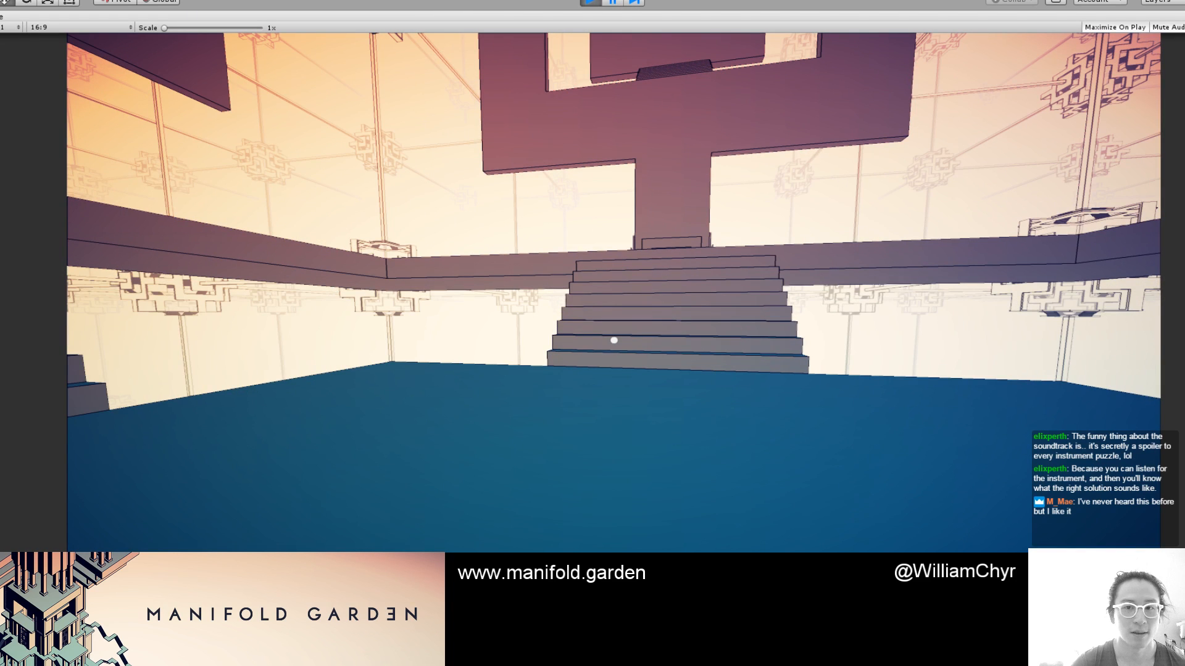
left_click(610, 3)
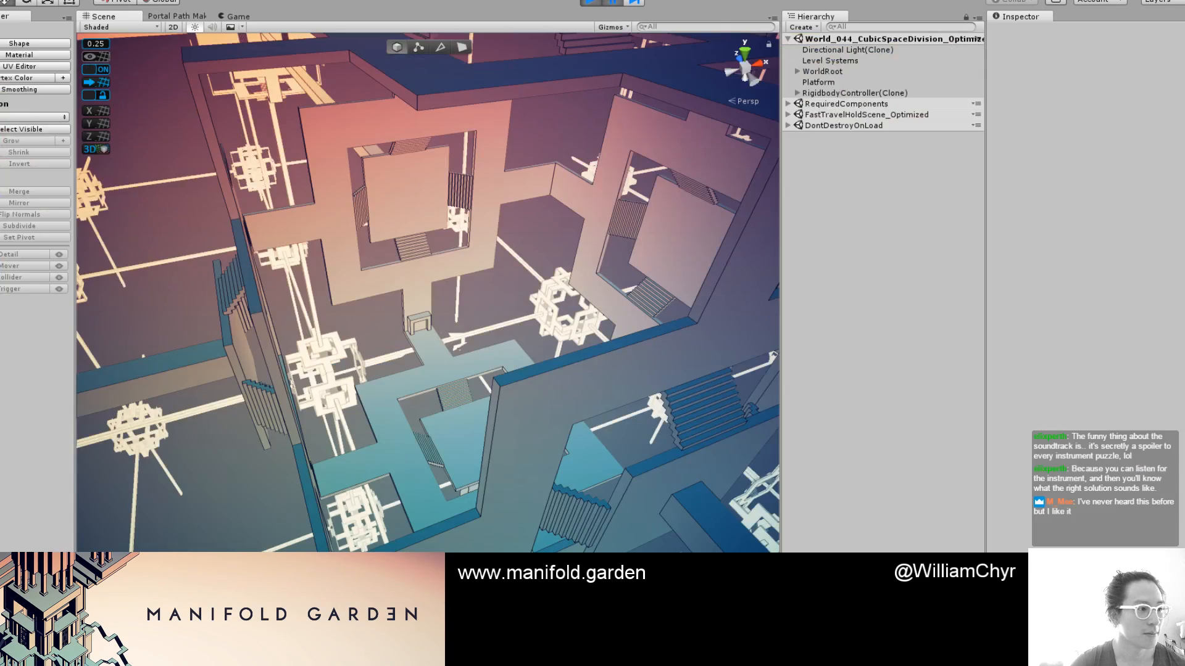
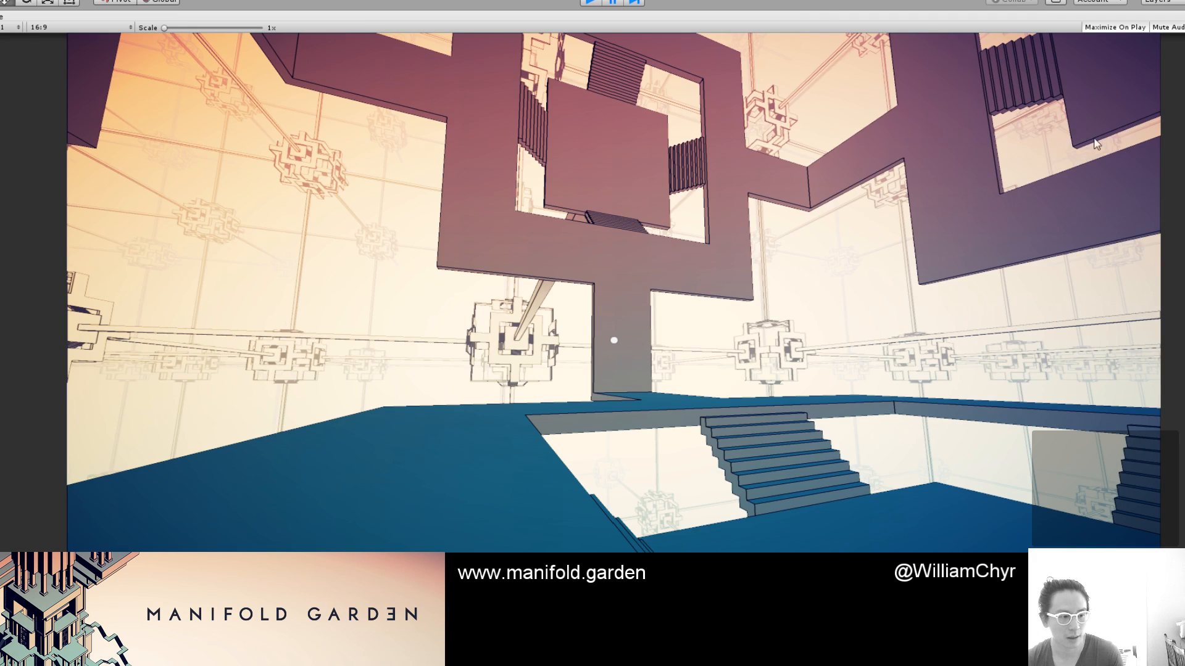
Stop the playtest, switch the scene view to isometric and inspect the cubic structure down to its base frame
key("ctrl+p")
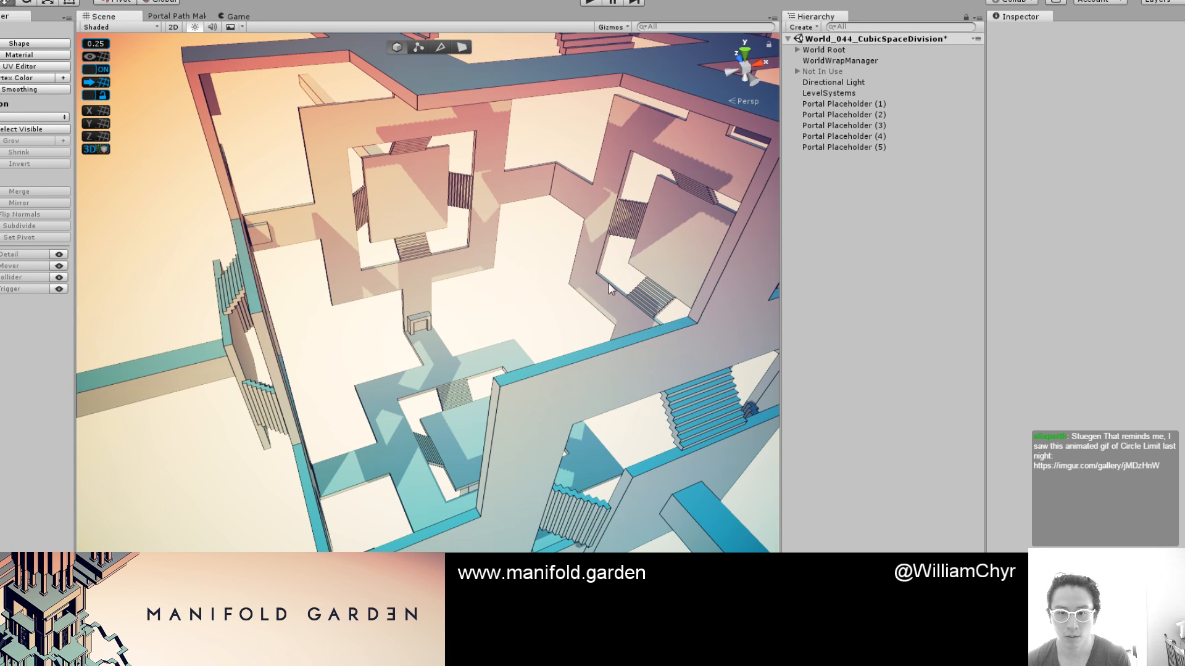
left_click(743, 69)
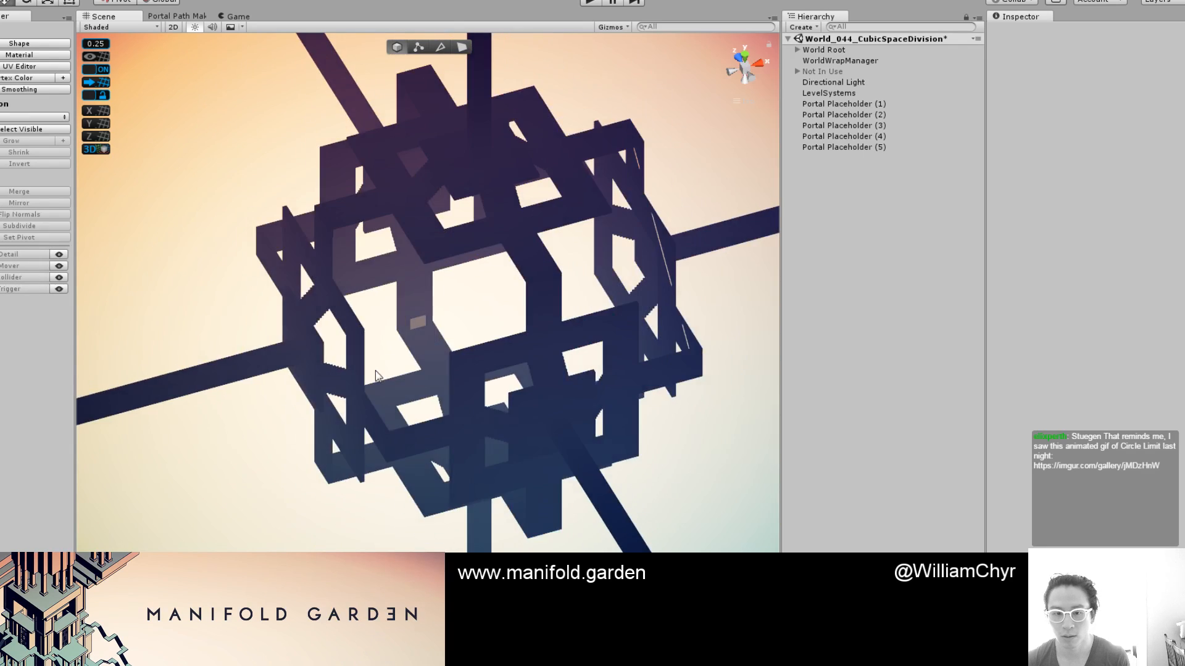
left_click_drag(514, 297, 468, 323, "alt")
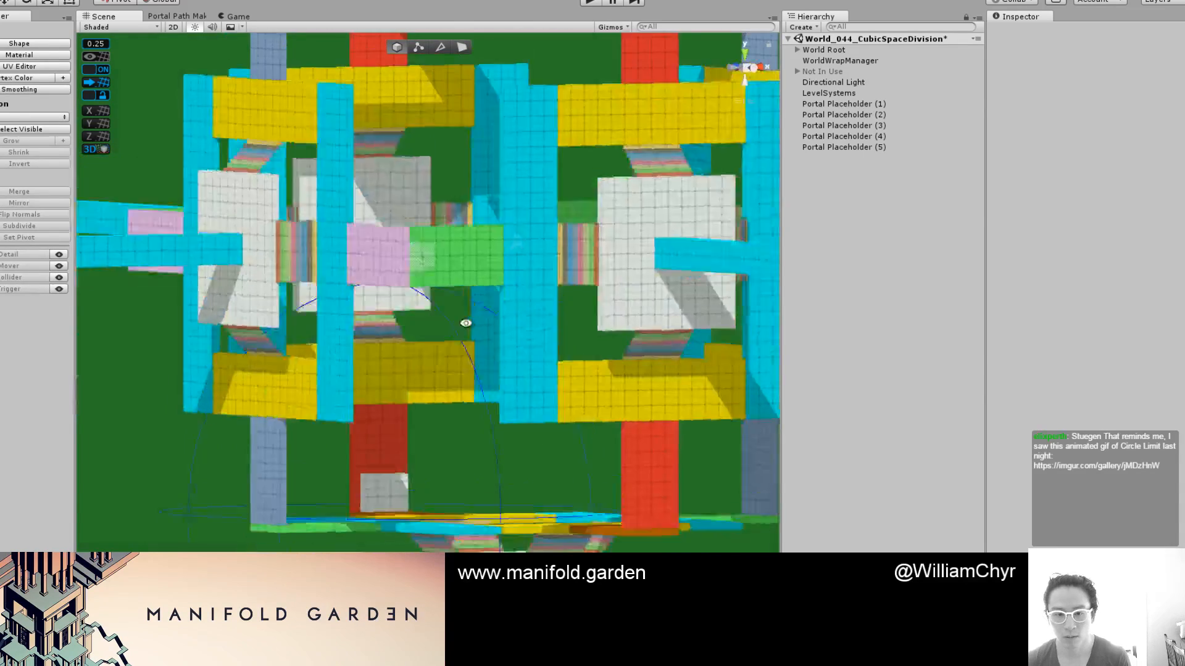
middle_click_drag(484, 413, 507, 271)
left_click_drag(507, 272, 413, 271, "alt")
left_click(440, 332)
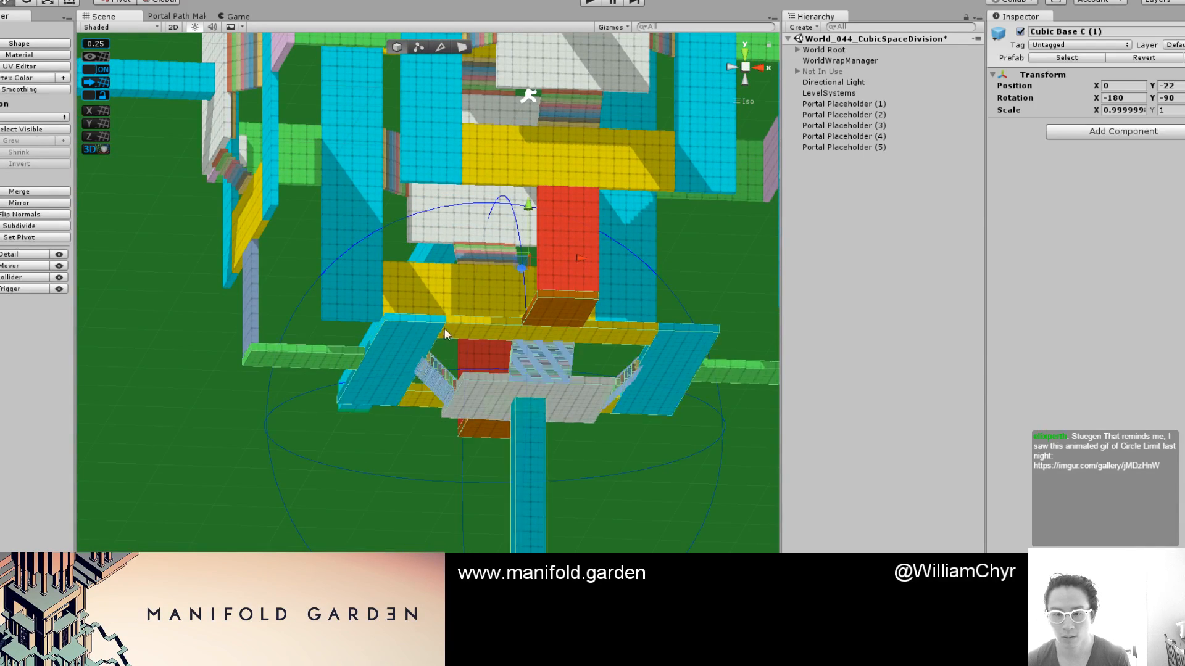
middle_click_drag(441, 332, 518, 400)
scroll(477, 346, "down", 5)
scroll(477, 344, "down", 5)
left_click_drag(463, 289, 555, 387, "alt")
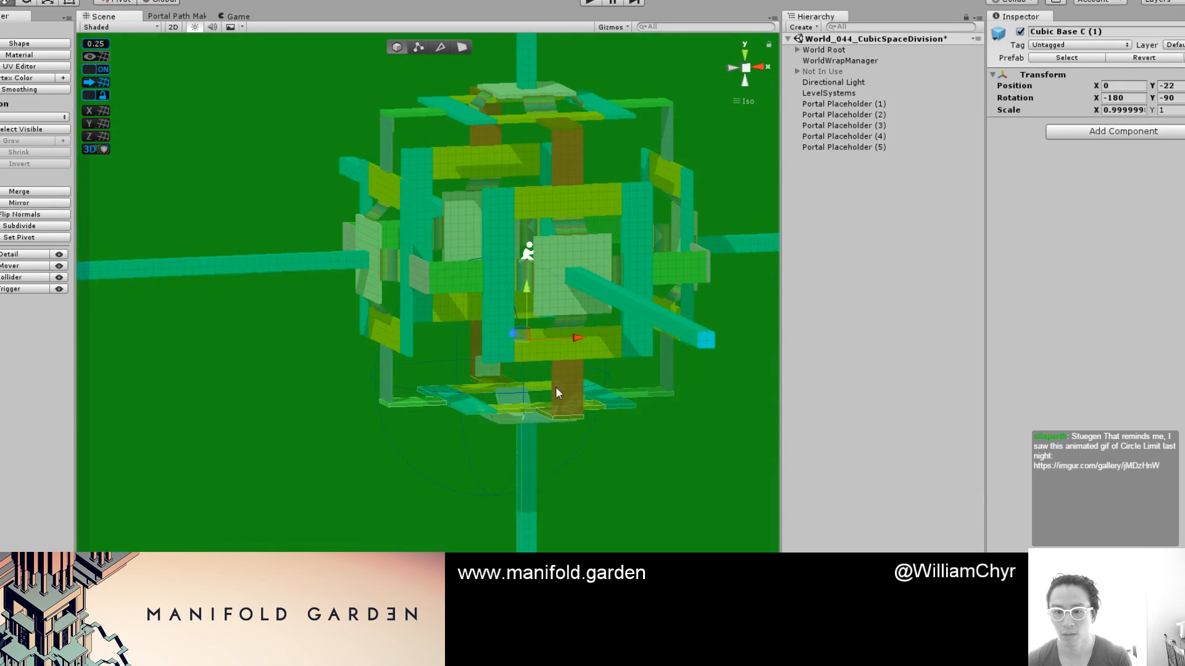
scroll(555, 387, "up", 2)
Hide the green wrap-plane overlay by collapsing the World Wrap Manager component of WorldWrapManager
left_click(838, 61)
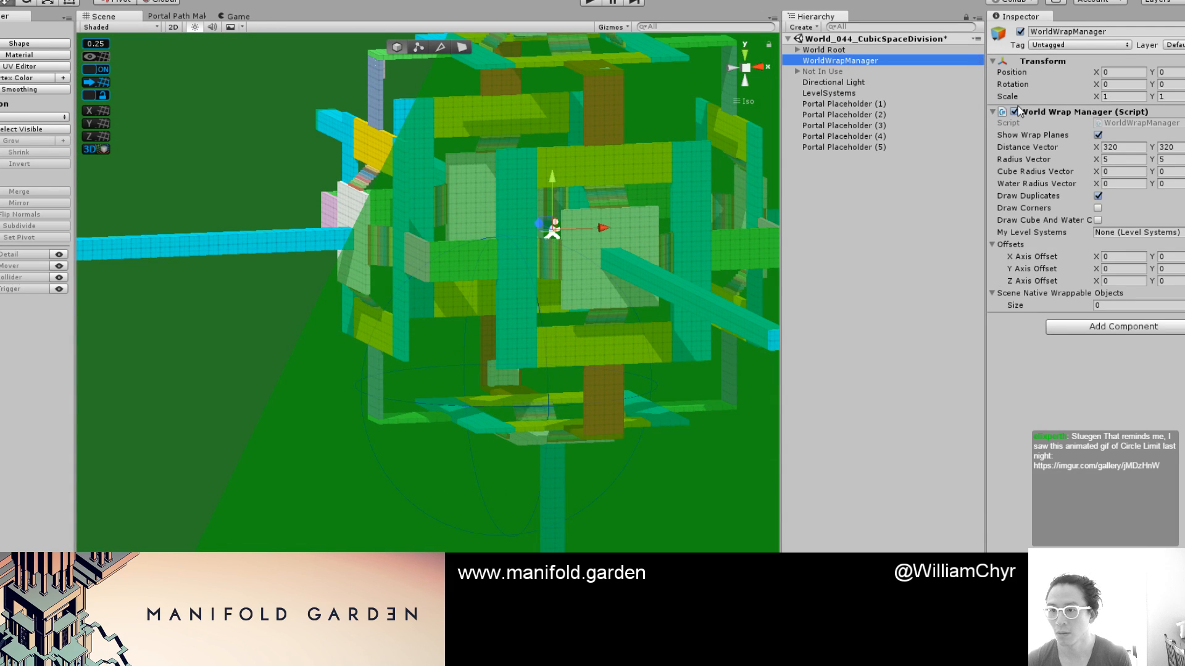
left_click(992, 112)
scroll(512, 253, "up", 2)
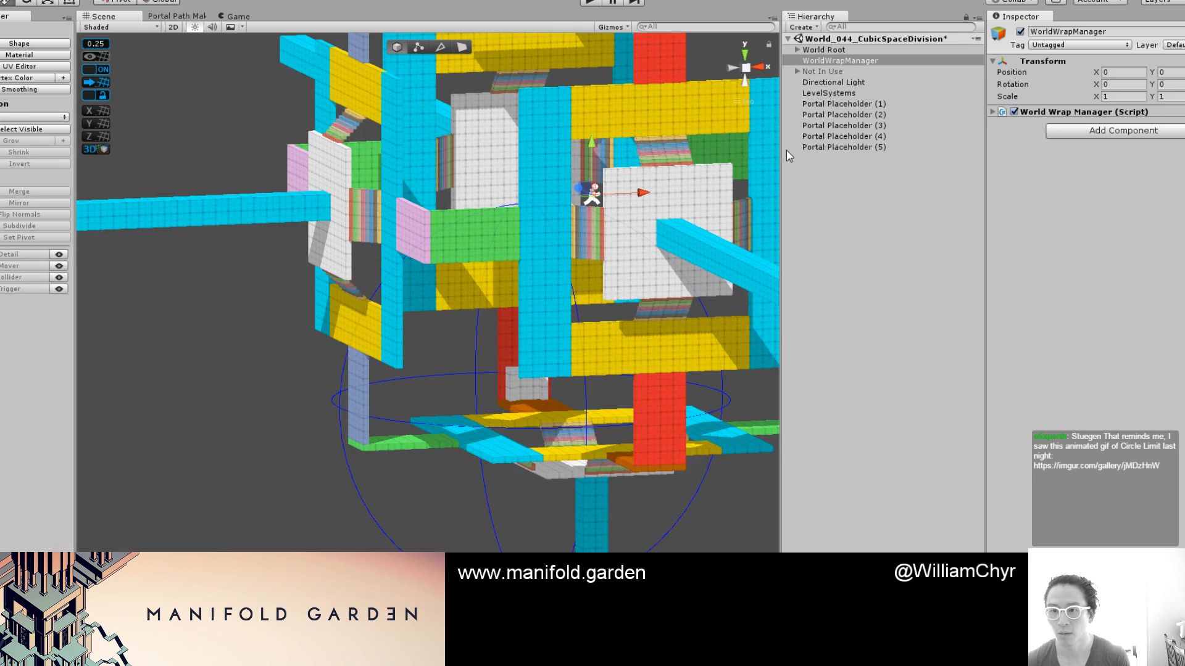
left_click(806, 62)
Select the bottom frame group Cubic Base C (1) and frame it in the scene view
left_click(470, 434)
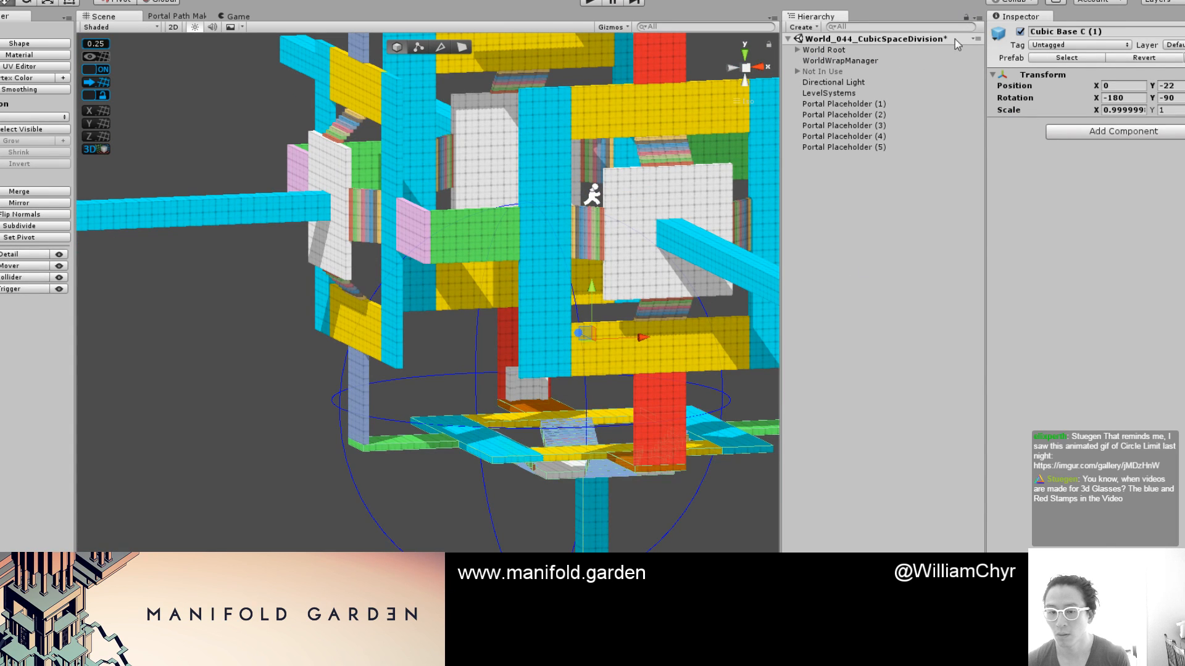
left_click(479, 450)
scroll(501, 457, "up", 1)
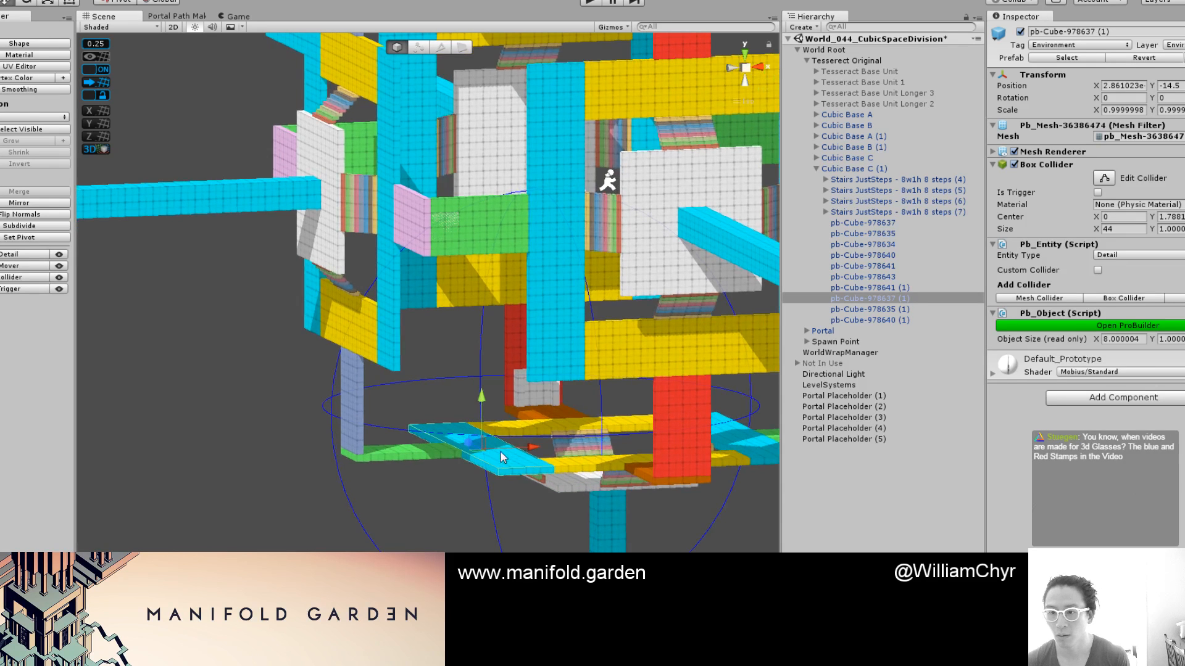
double_click(855, 169)
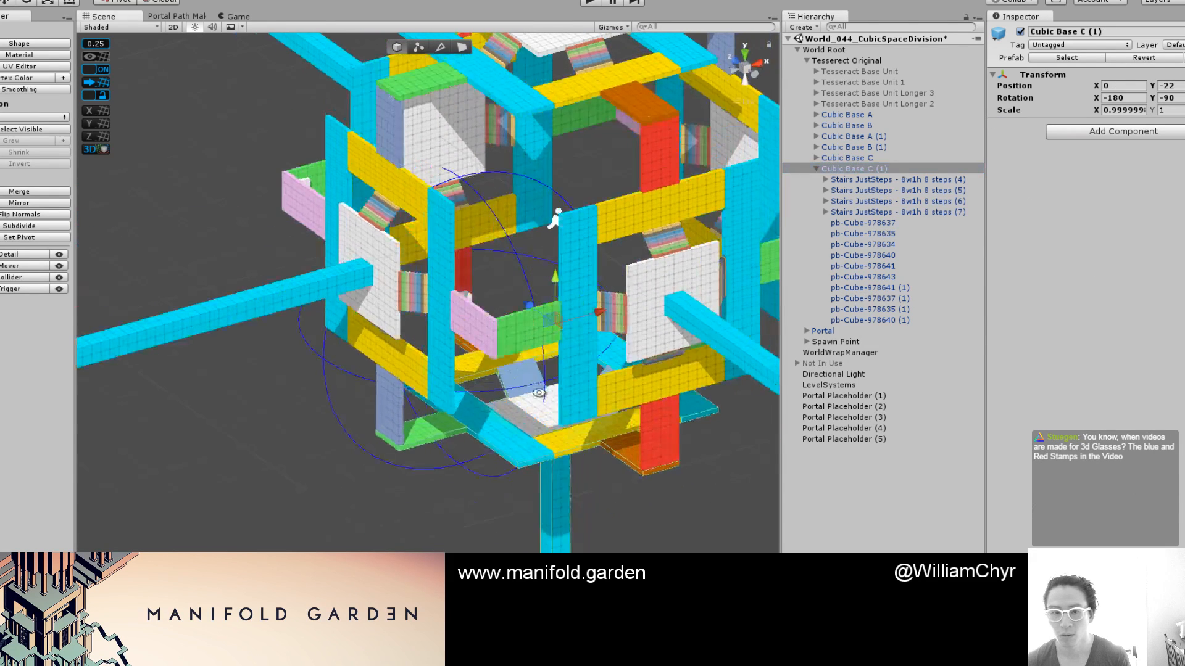
Pull the Cubic Base A (1) side frame away from the structure and raise the top frame Cubic Base C to Y 52
left_click(447, 268)
scroll(443, 268, "down", 5)
left_click_drag(483, 270, 335, 314)
left_click(534, 170)
scroll(539, 159, "down", 5)
middle_click_drag(541, 158, 546, 232)
left_click_drag(496, 245, 496, 173)
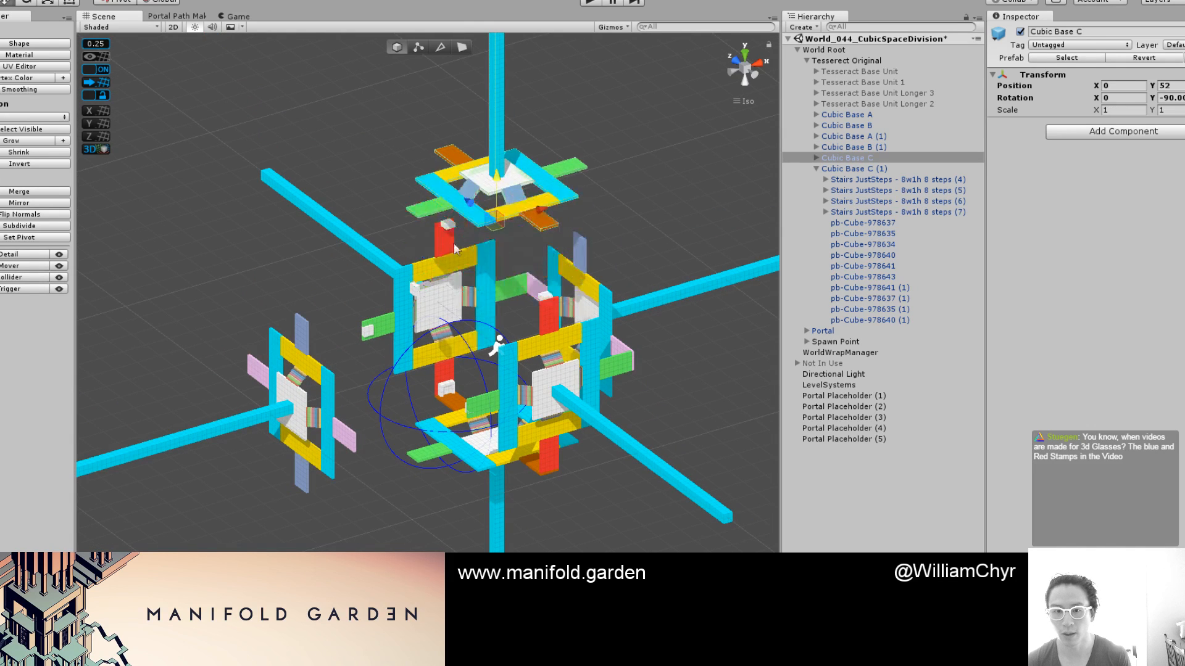
Pull the Cubic Base B (1) frame away from the structure and move Cubic Base A outward to X 66
left_click(423, 284)
left_click_drag(439, 306, 400, 278)
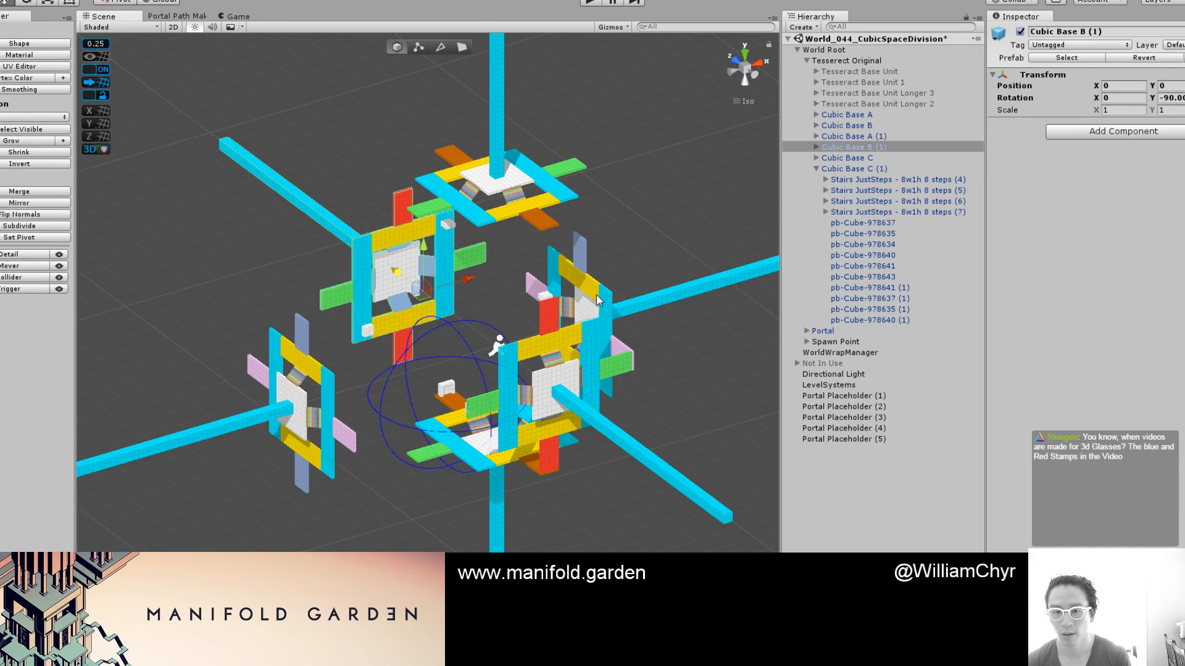
left_click(586, 309)
left_click_drag(594, 315, 698, 266)
Lower the bottom frame Cubic Base C (1) to Y -40, away from the side frames
left_click(491, 449)
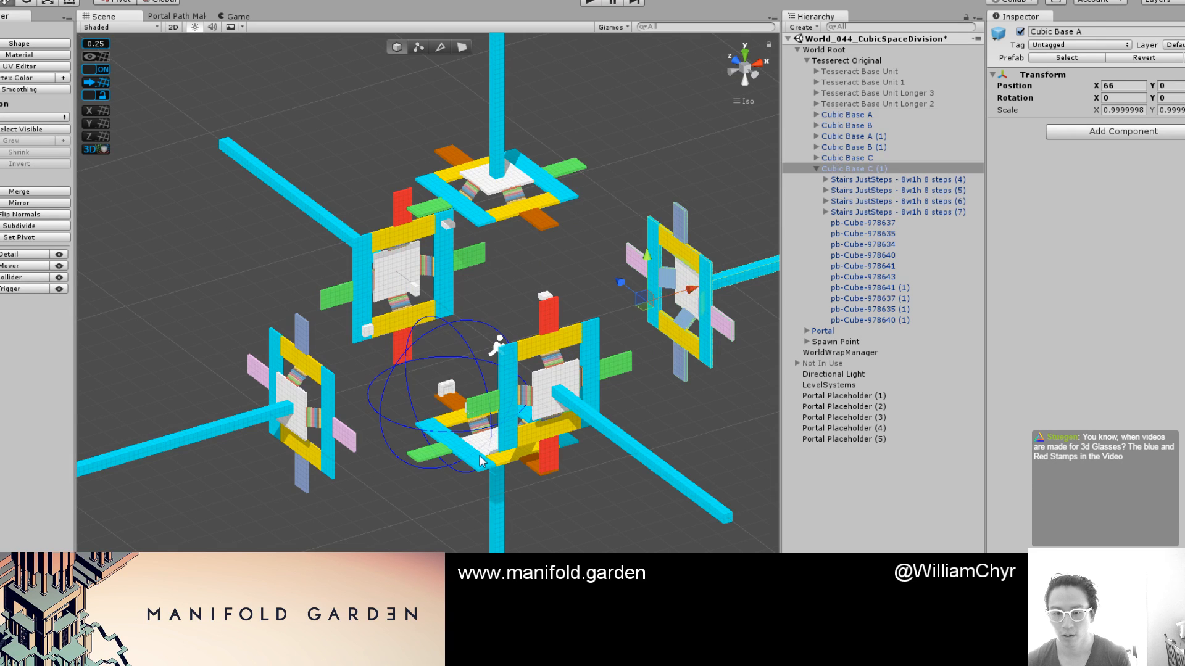
left_click_drag(503, 371, 543, 305)
scroll(534, 471, "up", 4)
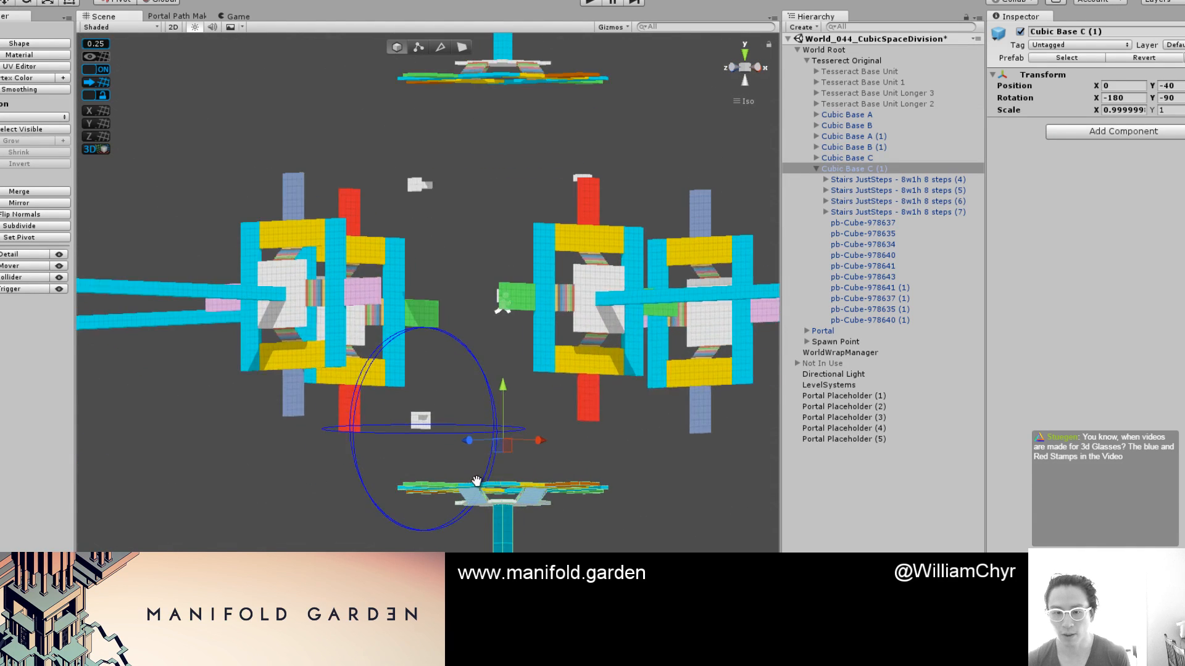
Duplicate the bottom frame Cubic Base C (1) and move the copy up to Y -26
scroll(535, 470, "down", 1)
key("ctrl+d")
left_click_drag(526, 413, 523, 358)
scroll(458, 280, "down", 5)
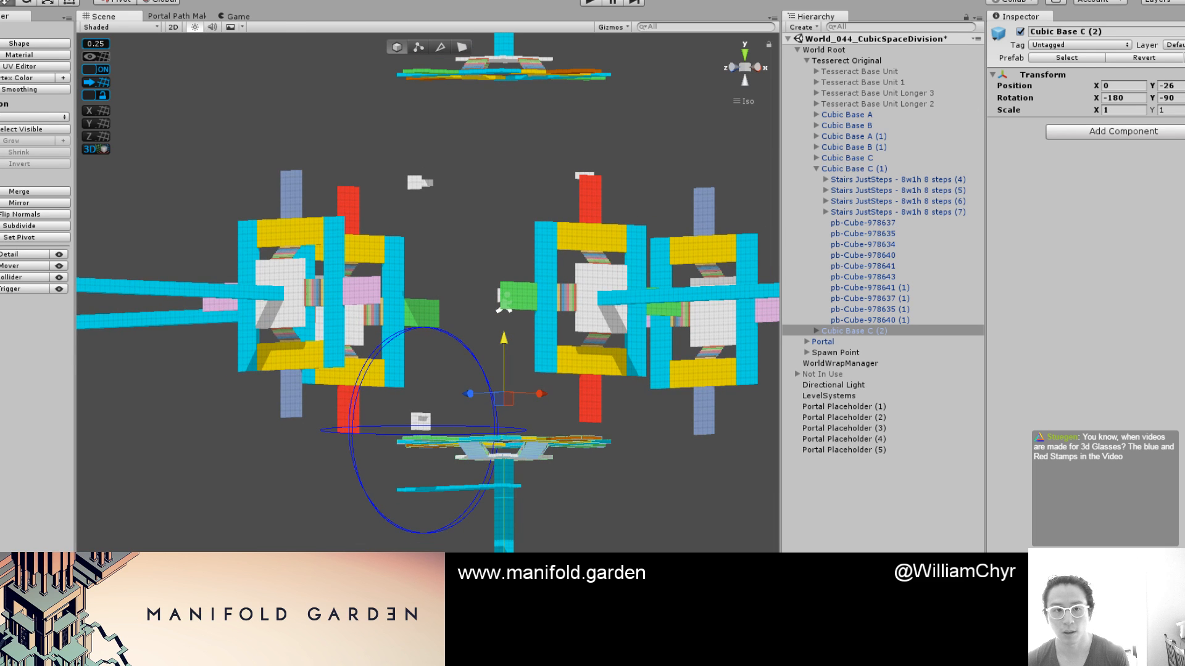
Disconnect the duplicated frame Cubic Base C (2) from its prefab and clear the selection
left_click(61, 1)
left_click(152, 246)
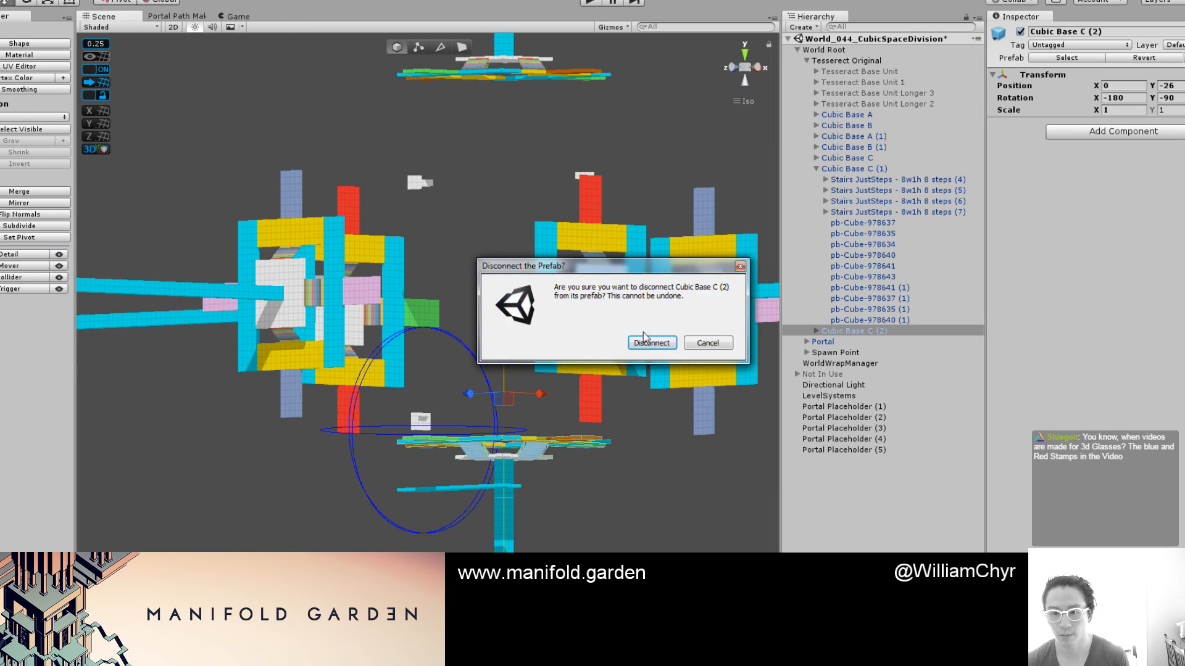
left_click(652, 343)
left_click(616, 517)
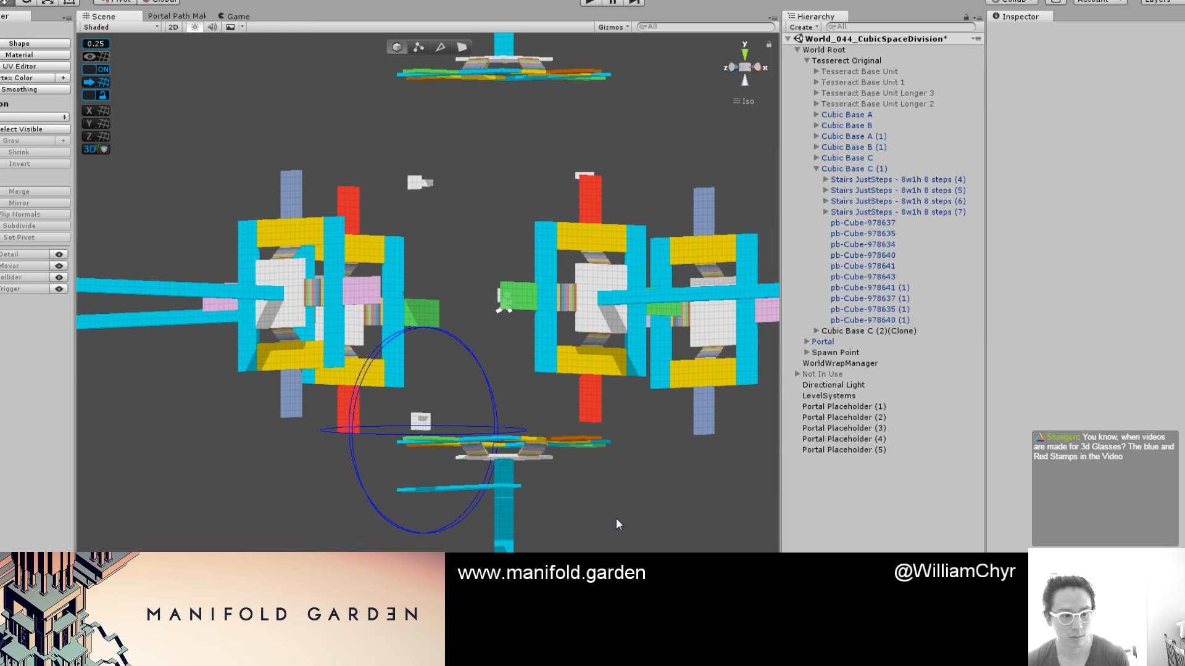
Pull one cyan side slab and its attached green slab outward from the disconnected bottom frame copy
scroll(615, 516, "up", 5)
left_click_drag(526, 390, 442, 432, "alt")
scroll(502, 411, "up", 3)
left_click(406, 389)
left_click_drag(403, 389, 329, 413)
right_click_drag(330, 412, 315, 405)
left_click(315, 404)
left_click_drag(315, 403, 206, 428)
left_click_drag(304, 451, 230, 383, "alt")
right_click_drag(230, 383, 445, 368)
left_click_drag(445, 368, 460, 369, "alt")
scroll(531, 371, "up", 1)
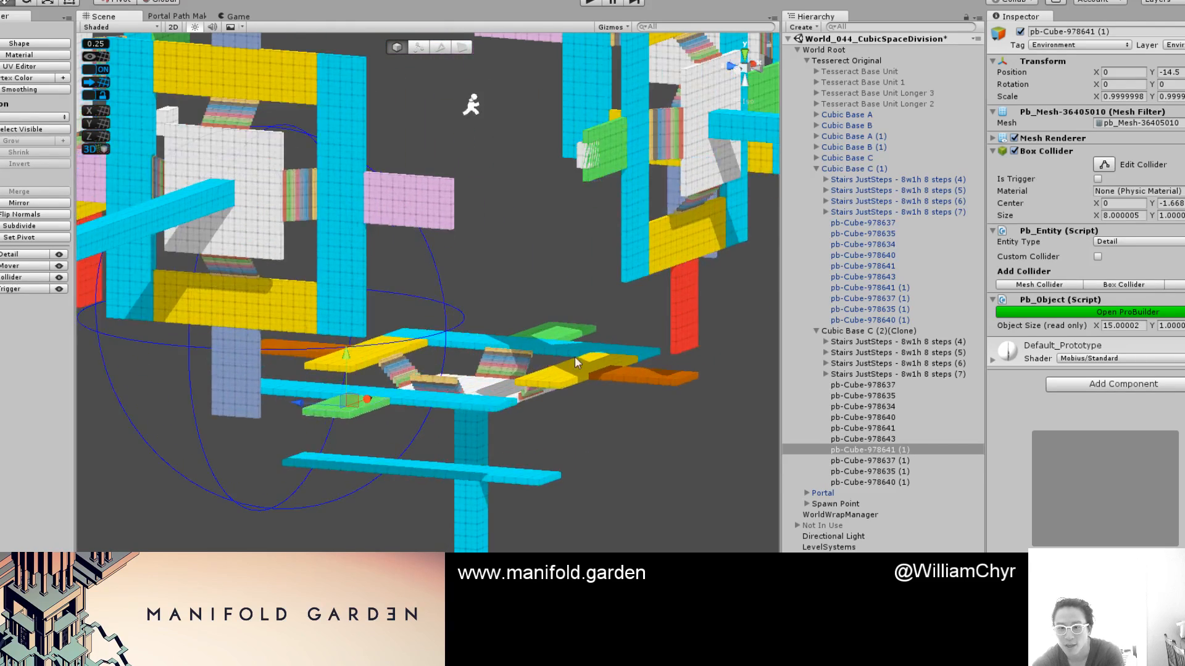
Move the yellow slab pb-Cube-978635 (1) of the frame copy outward to X 36
left_click(563, 377)
scroll(580, 372, "up", 2)
left_click_drag(567, 376, 490, 395)
scroll(679, 390, "down", 3)
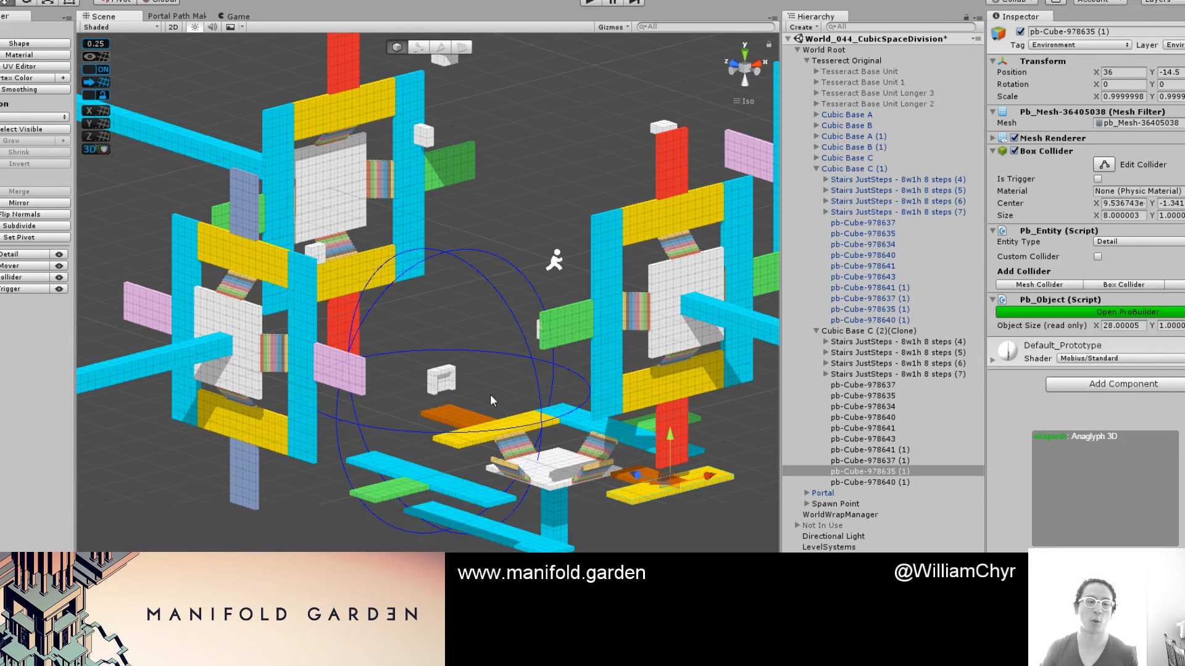
Examine the exploded frames and separated slabs of the cubic structure from several angles
left_click_drag(490, 394, 366, 289, "alt")
scroll(405, 355, "up", 7)
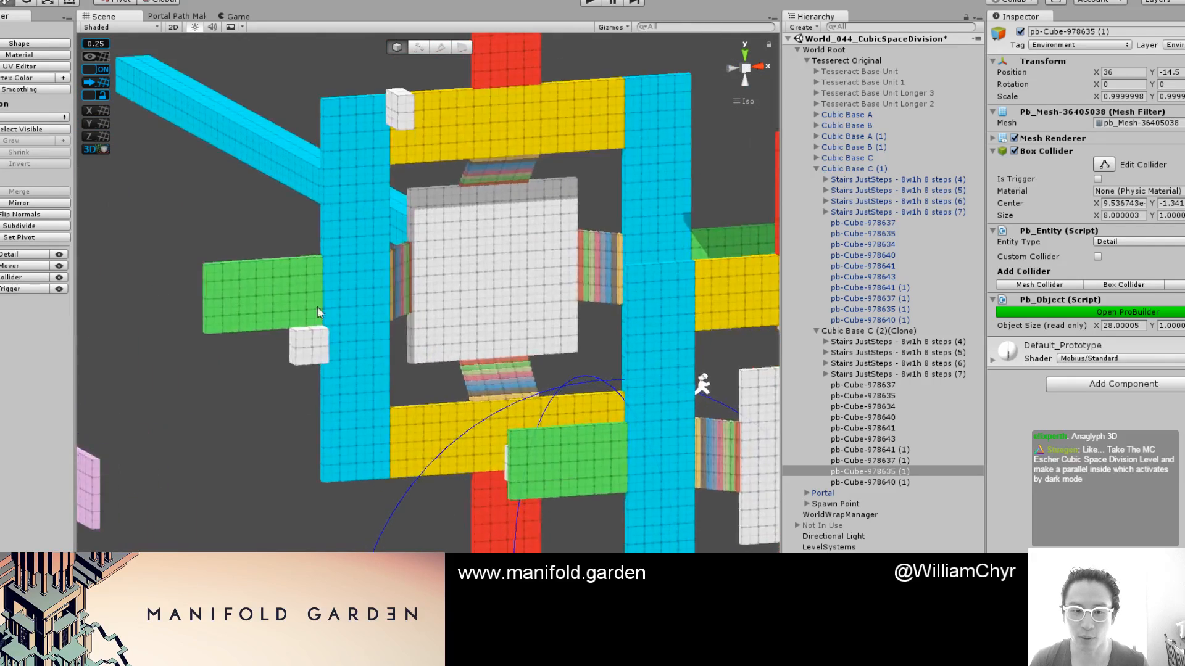
scroll(538, 232, "down", 15)
left_click_drag(475, 159, 504, 131, "alt")
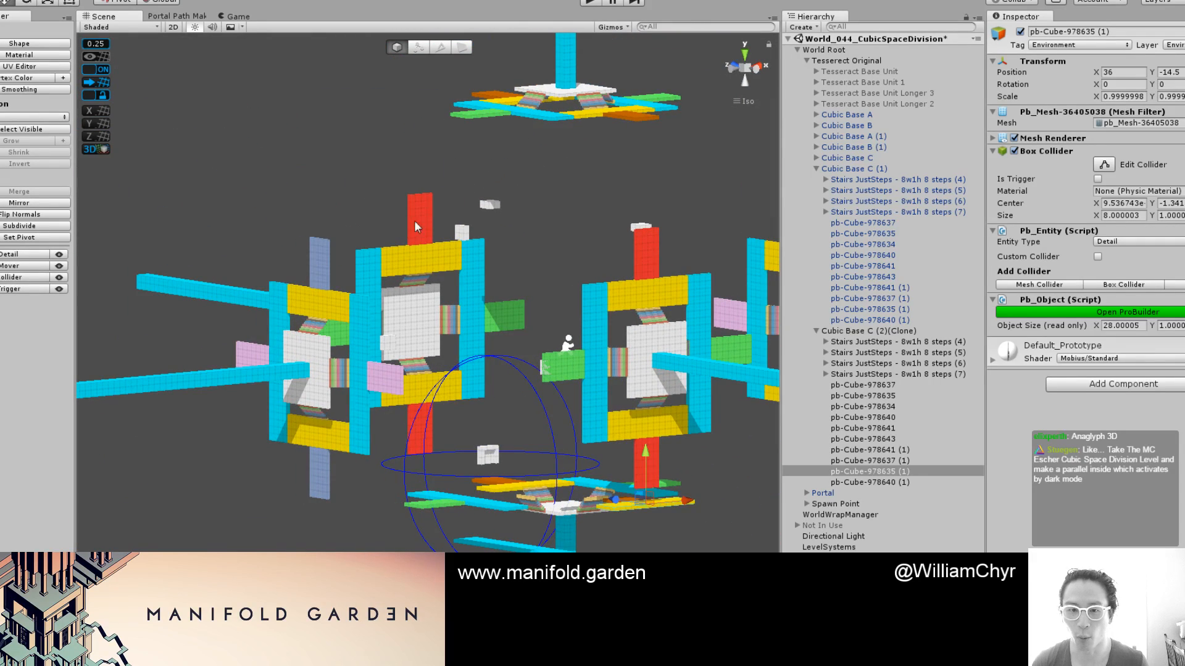
middle_click_drag(489, 548, 457, 412)
scroll(482, 534, "up", 5)
left_click_drag(457, 412, 474, 319, "alt")
scroll(491, 397, "up", 5)
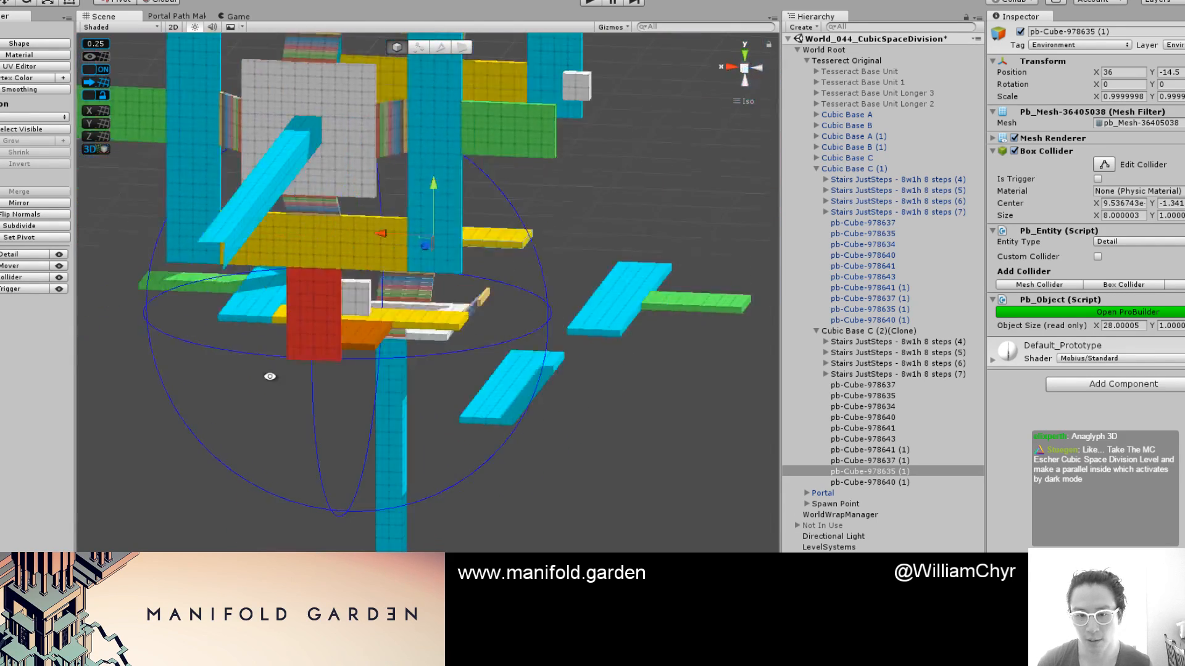
Select the staircase group Stairs JustSteps - 8w1h 8 steps (6) in the frame copy and view it from the side
left_click(491, 299)
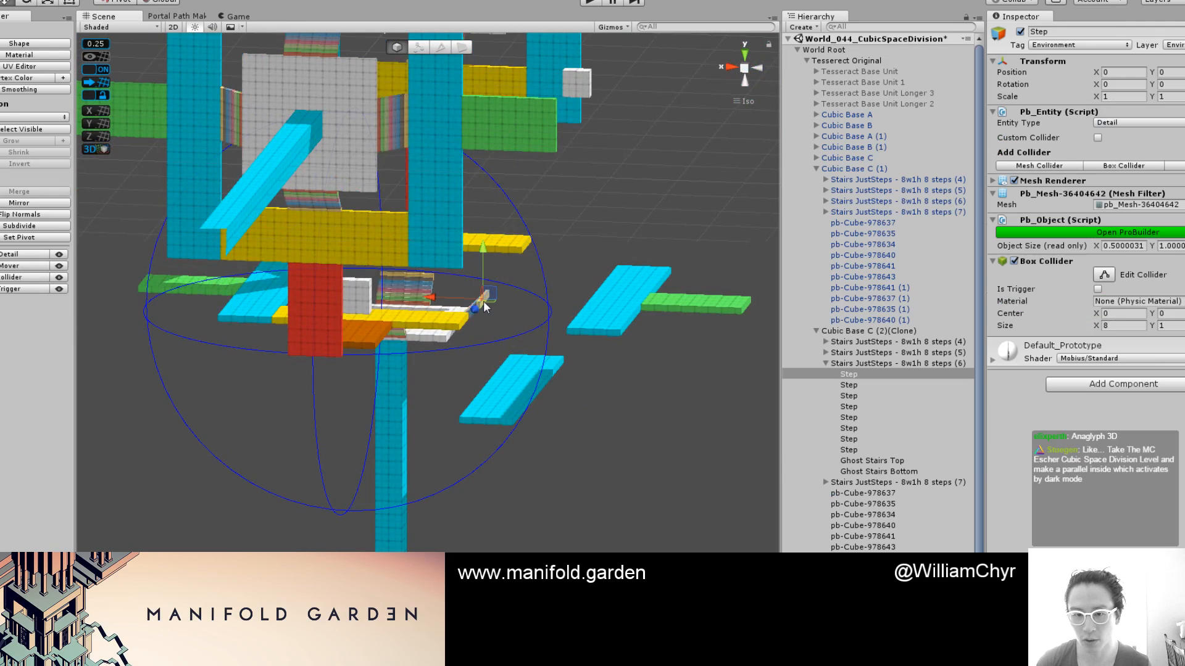
left_click(871, 362)
scroll(689, 371, "up", 3)
left_click_drag(604, 316, 632, 351)
scroll(602, 373, "down", 5)
scroll(606, 366, "down", 2)
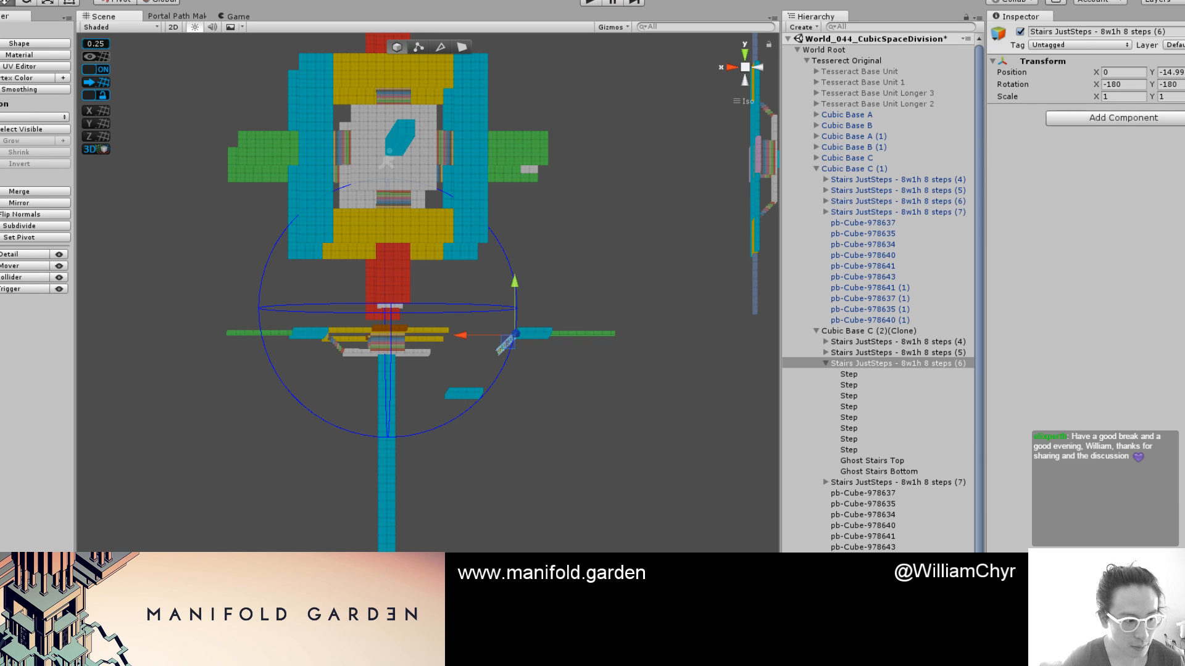
Switch to Photoshop to show the Unfolding The Garden announcement poster, and return to Unity
key("alt+Tab")
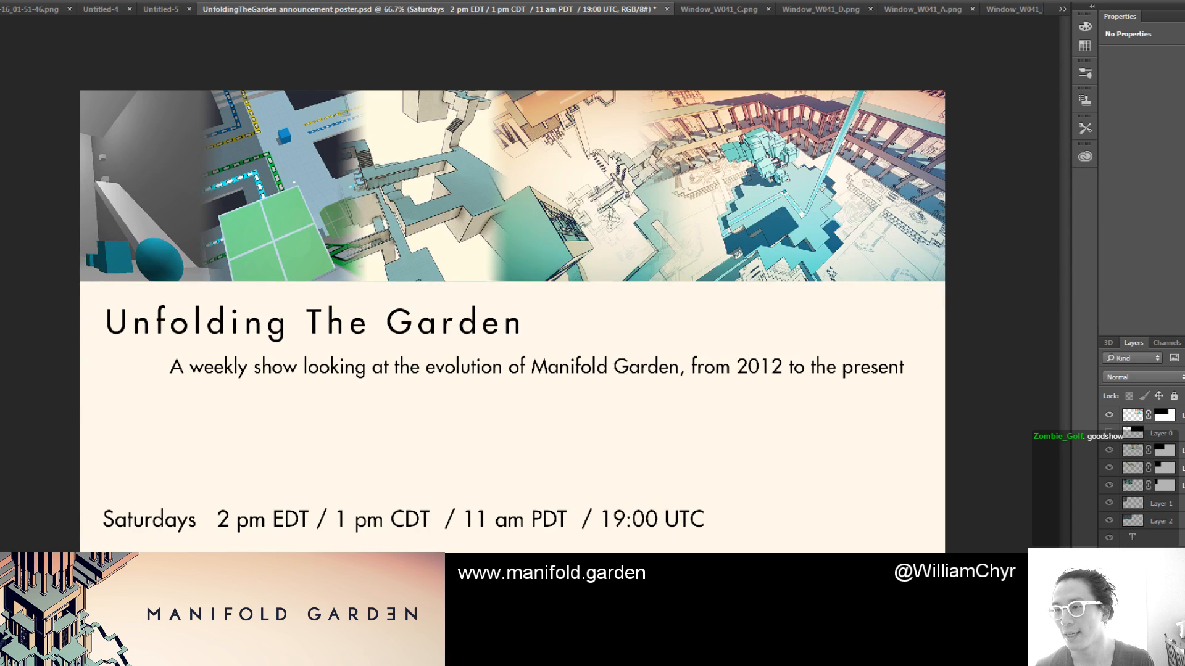
left_click(1172, 1)
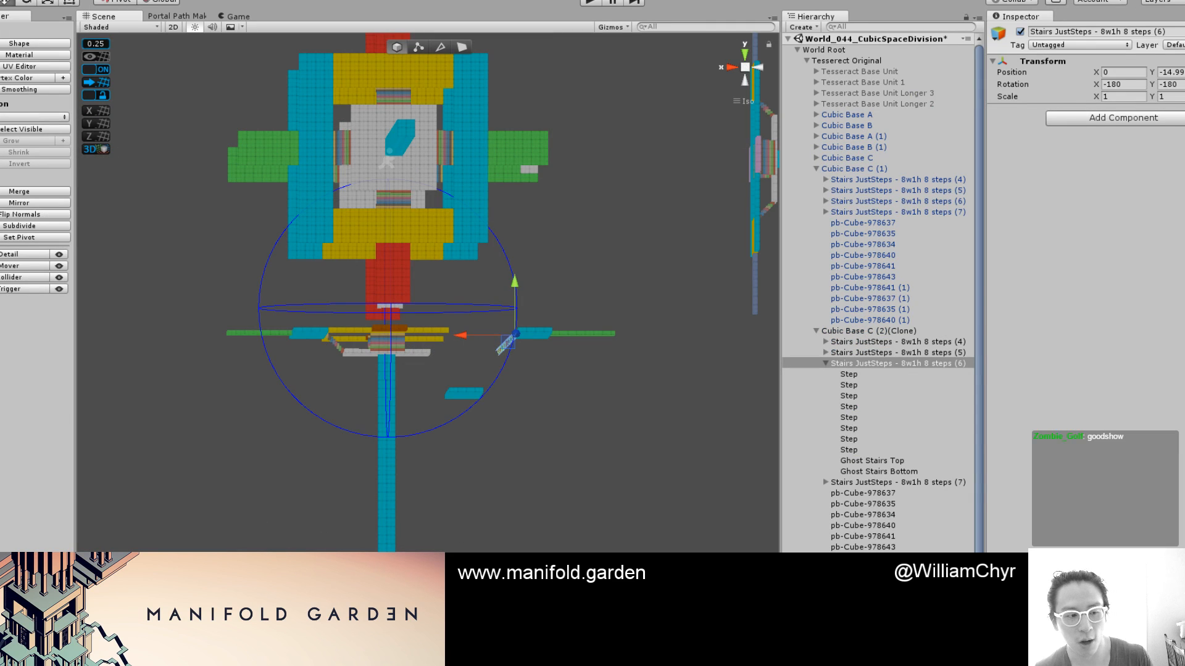